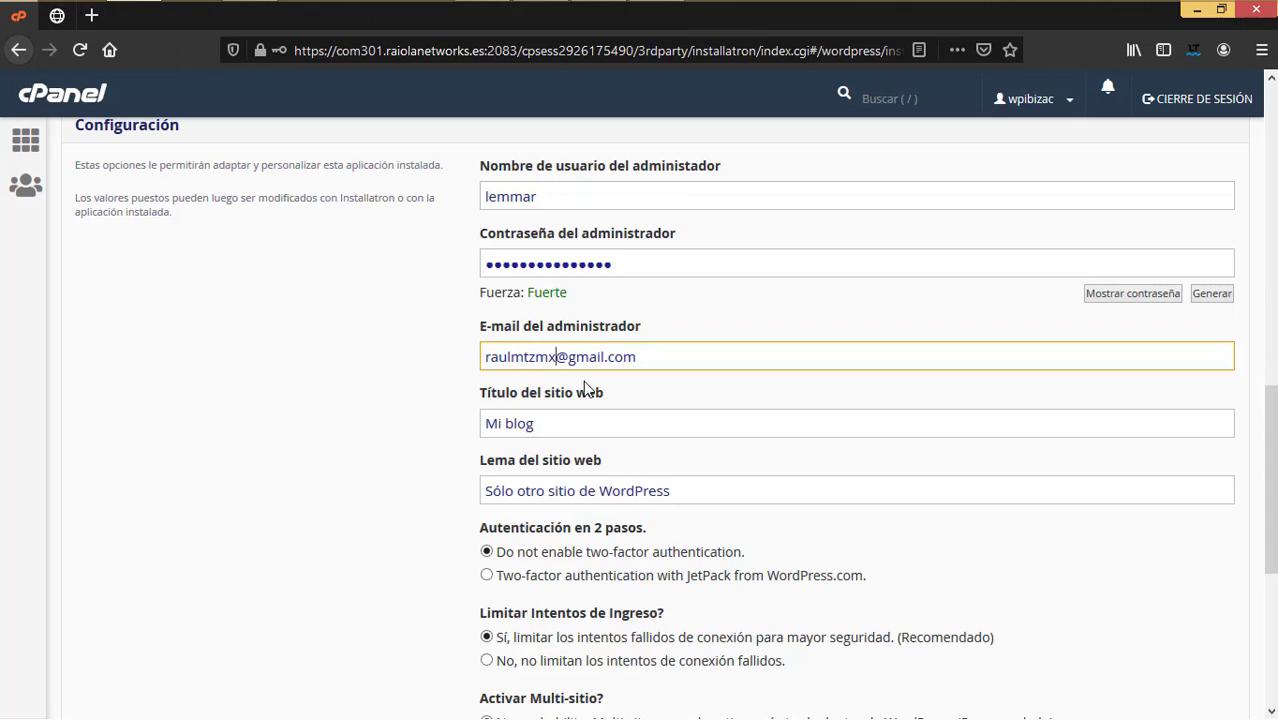
Step: Set the site title to 'Elementor pro', select the tagline, and run the Installatron install
drag(578, 436, 446, 421)
text(Elementor pro)
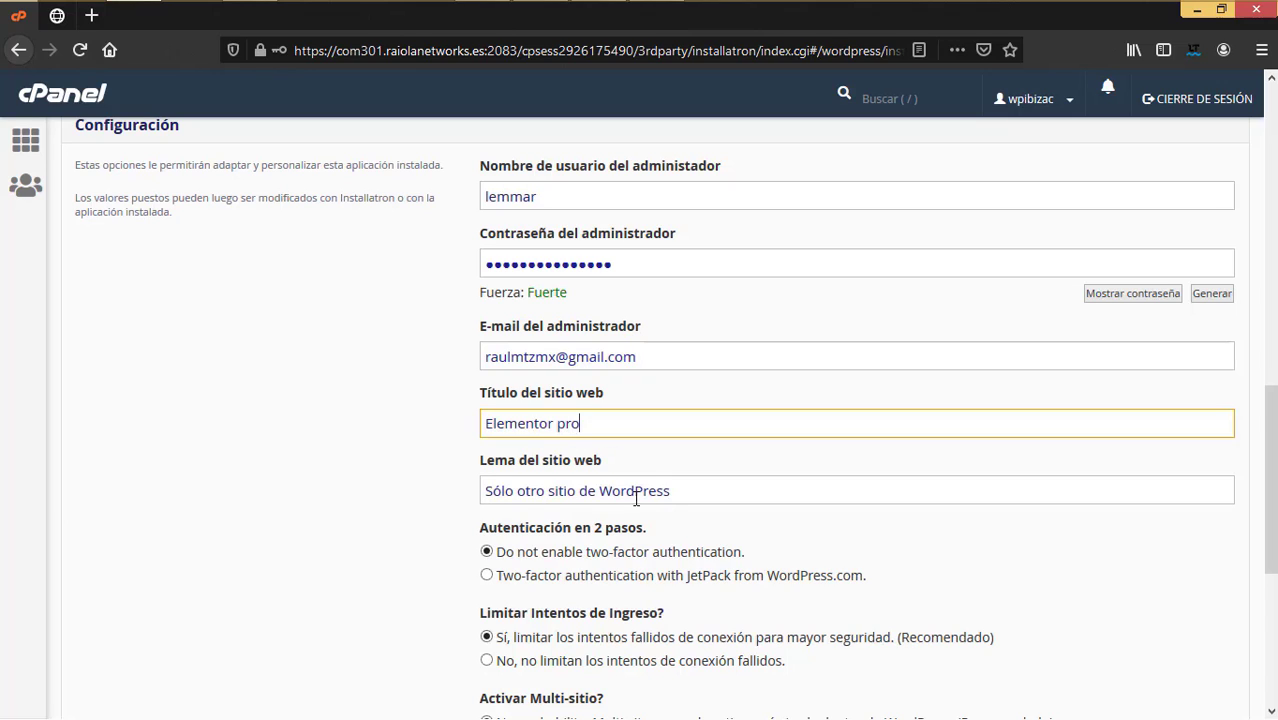
drag(690, 490, 456, 478)
scroll(851, 527, up, 5)
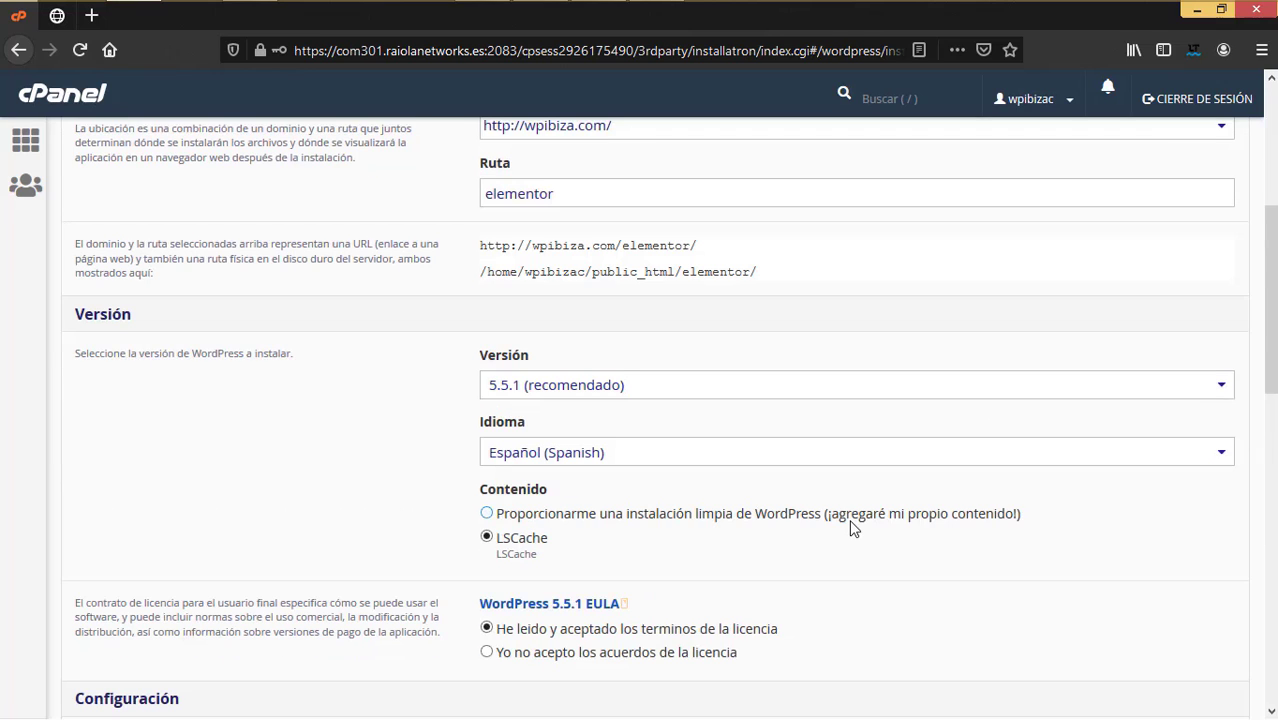
scroll(853, 530, down, 3)
scroll(851, 530, down, 3)
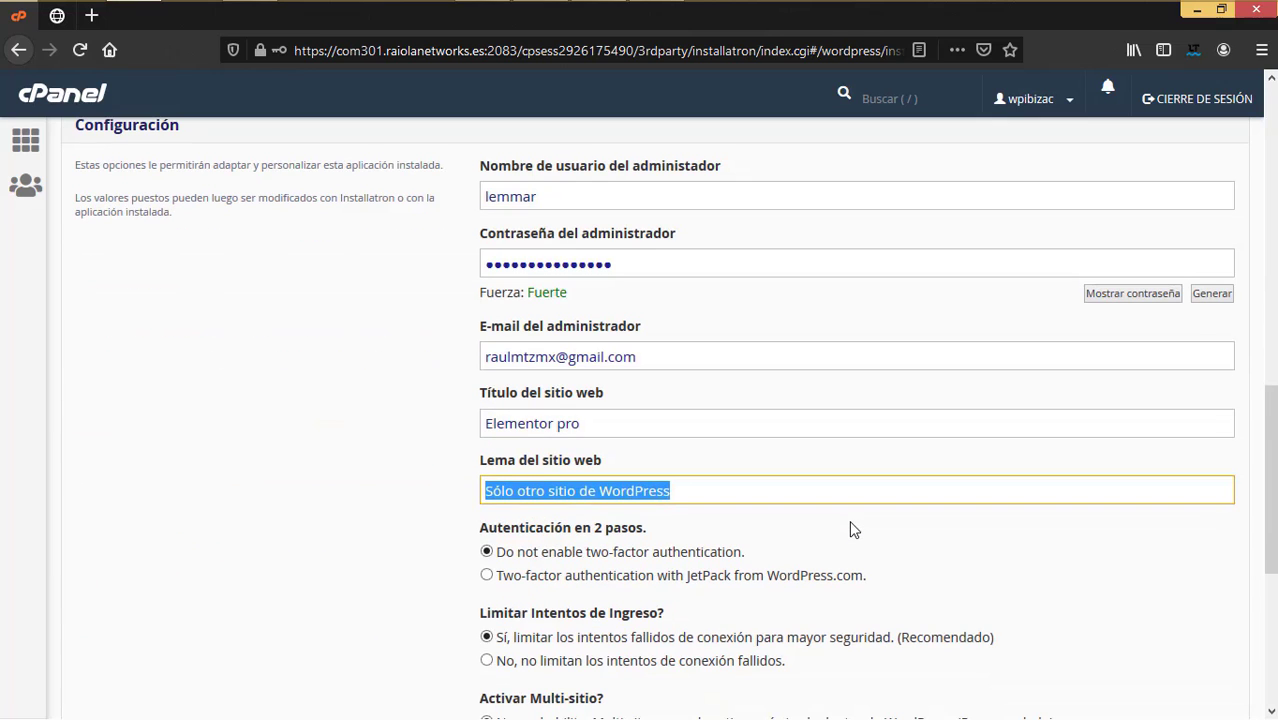
scroll(848, 520, down, 4)
click(1214, 585)
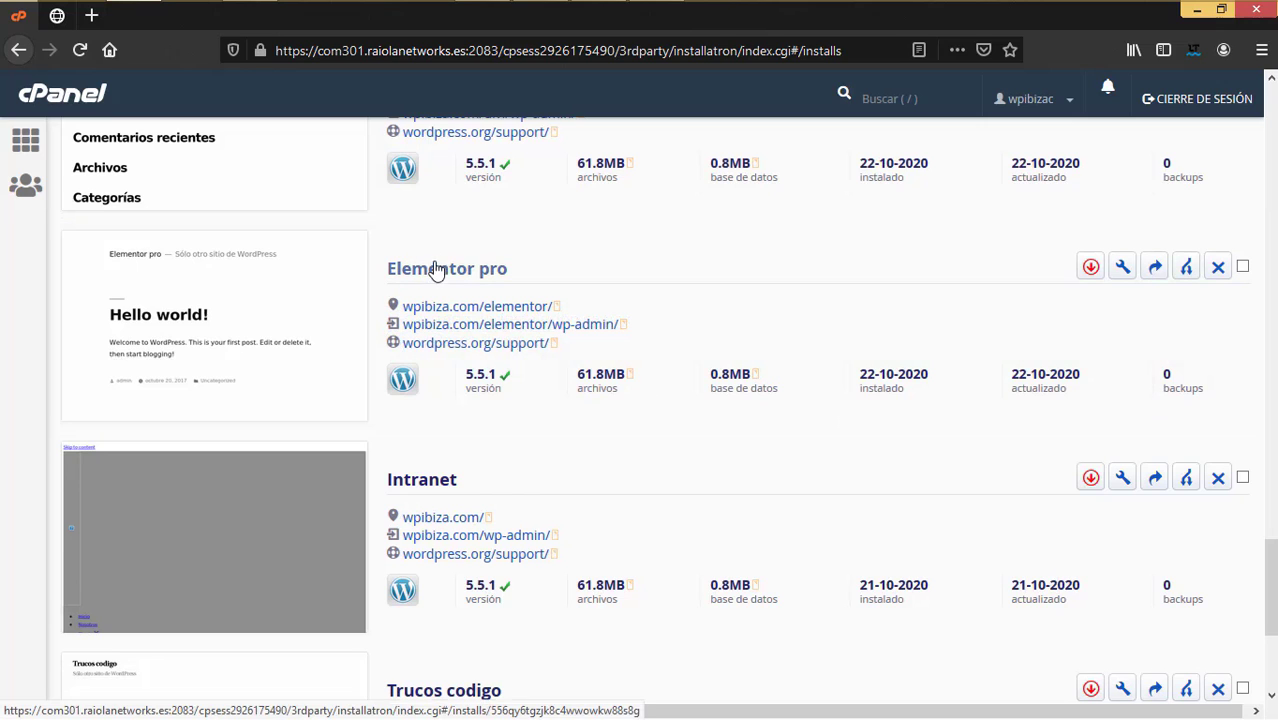
Step: Preview the new Elementor pro site homepage in a new tab, then close it
right_click(502, 310)
click(547, 323)
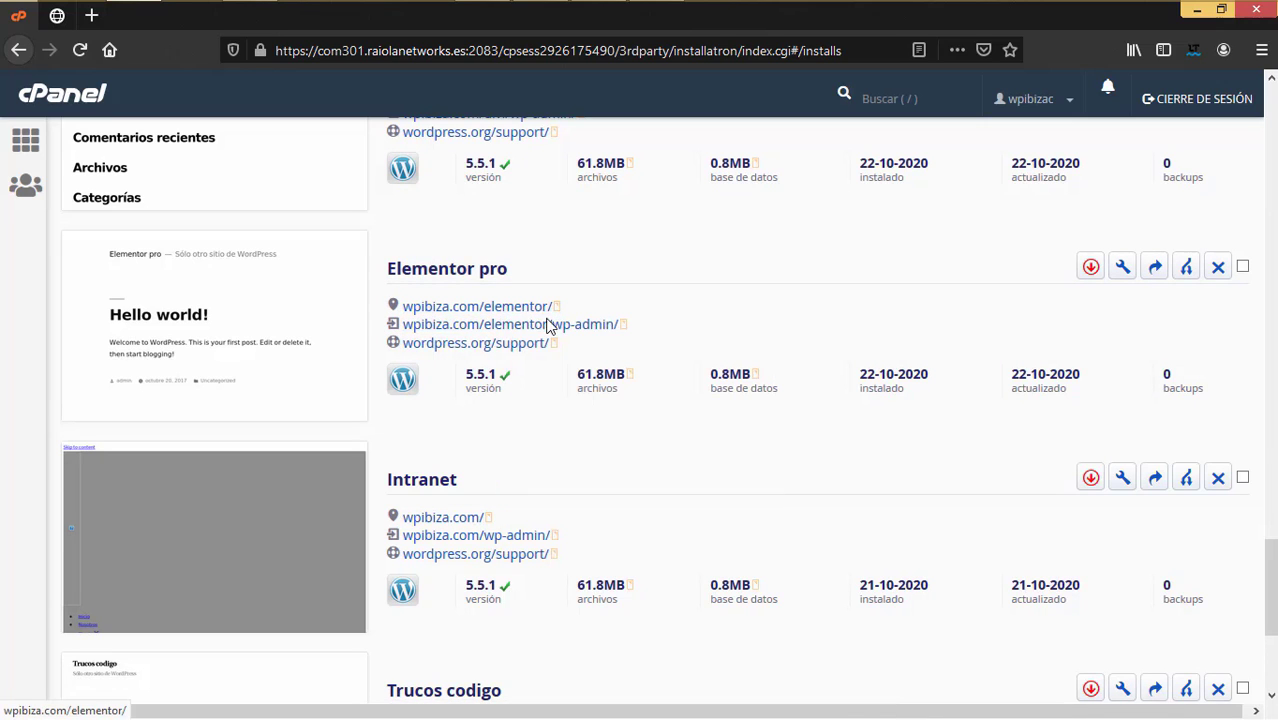
click(212, 18)
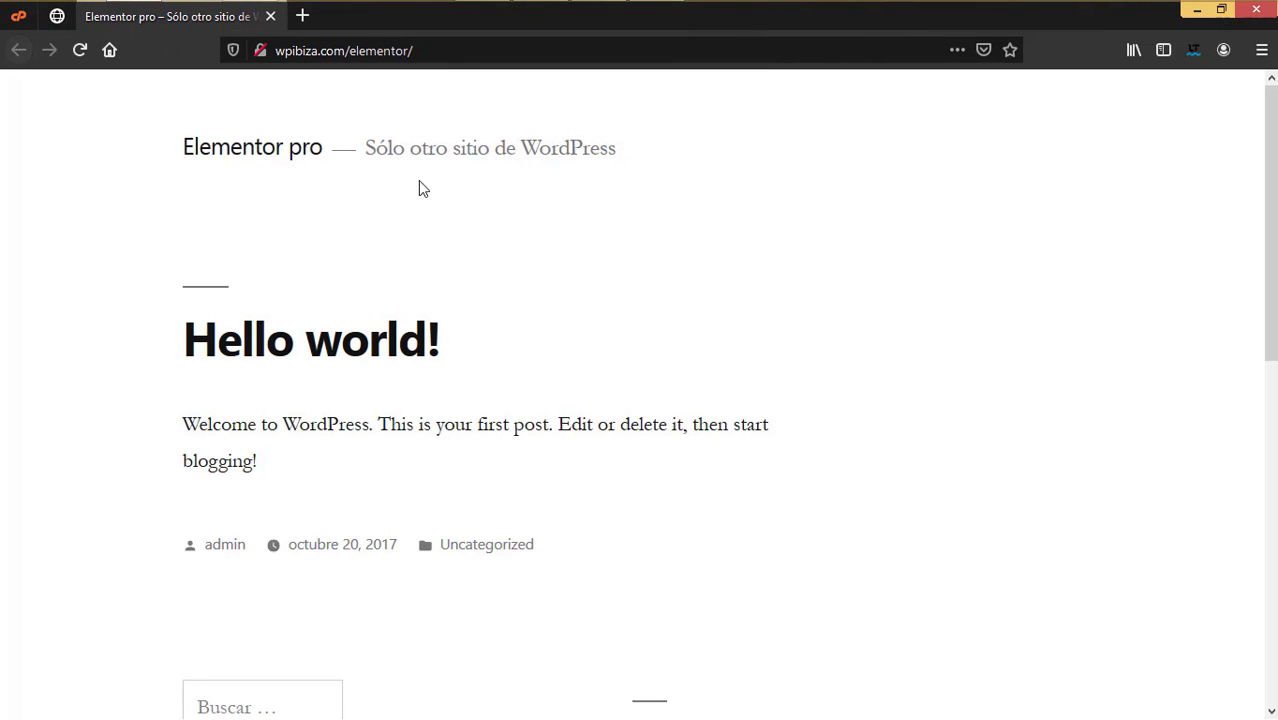
click(270, 16)
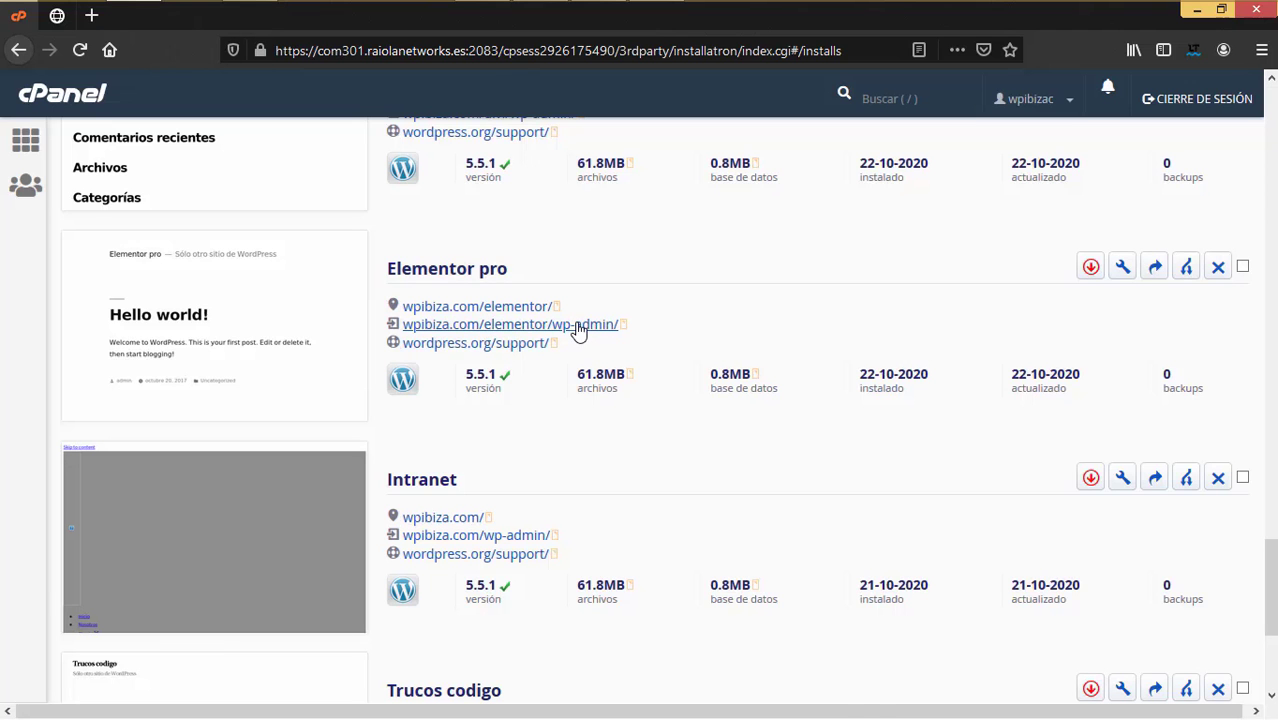
Step: Open the site's wp-admin dashboard in a new tab and switch to it
right_click(578, 330)
click(620, 338)
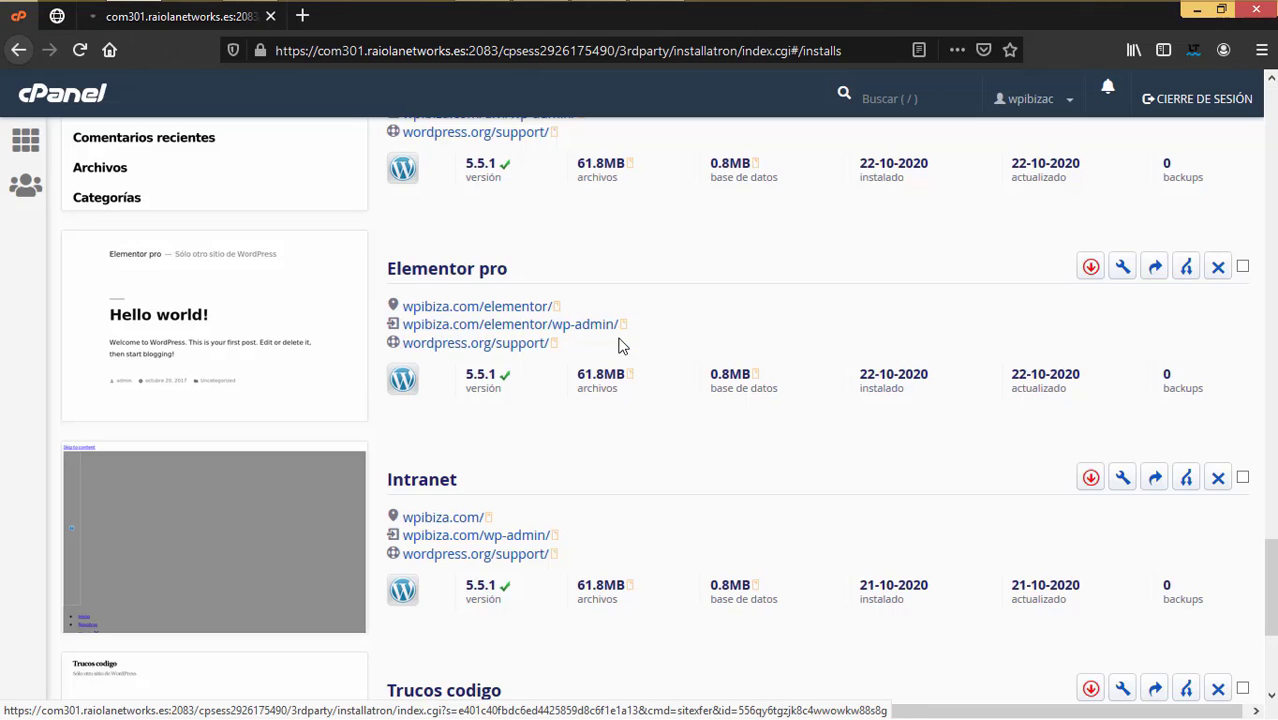
click(170, 22)
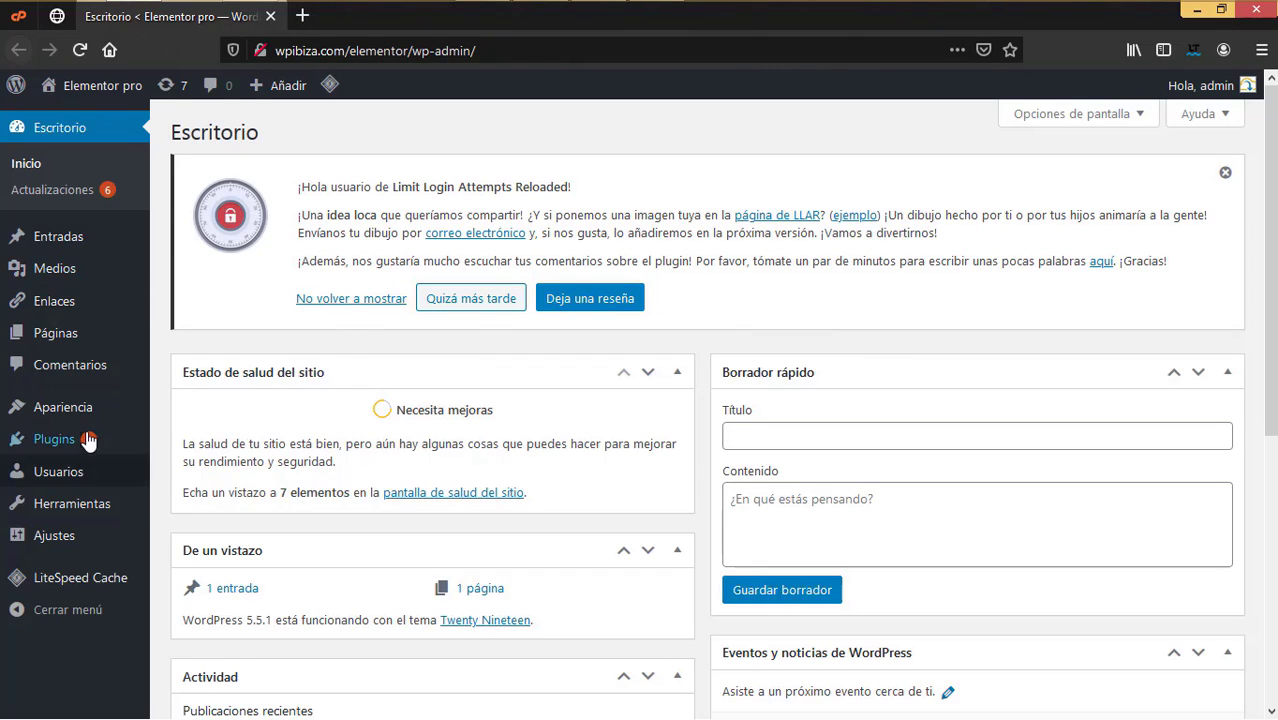
Step: Deactivate Limit Login Attempts Reloaded in the installed plugins list
mouse_move(100, 440)
click(210, 447)
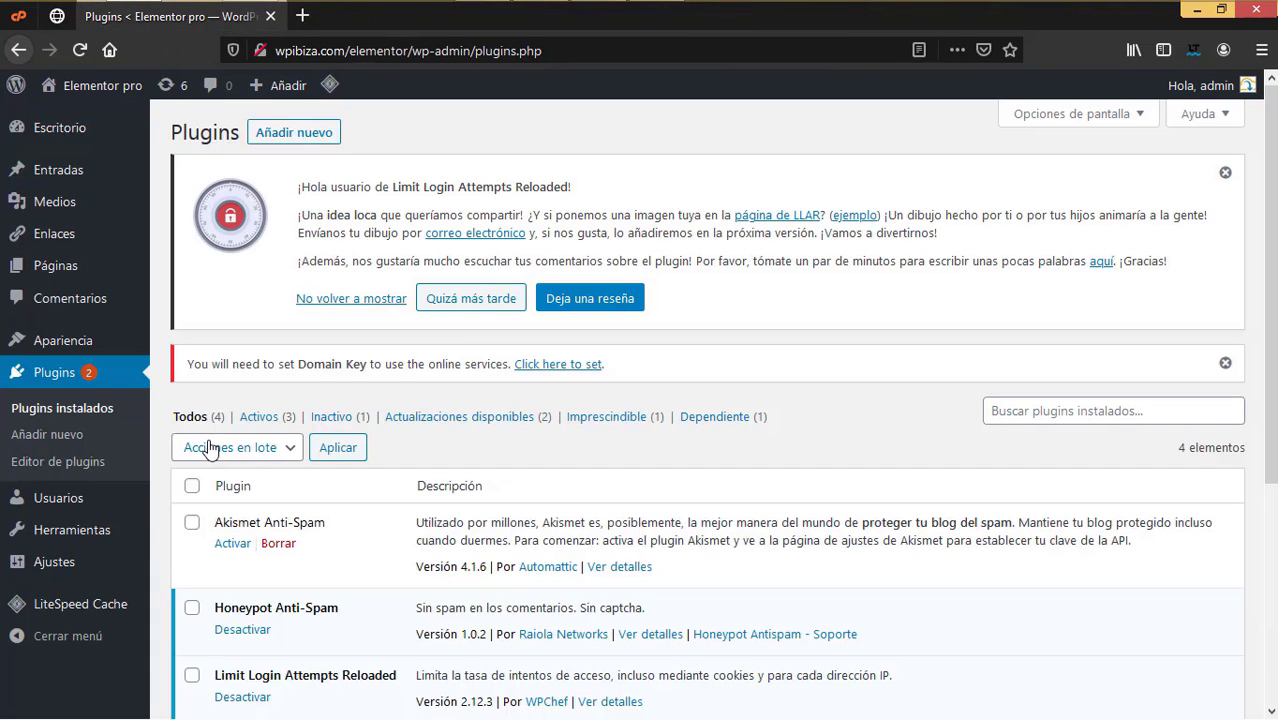
scroll(360, 515, down, 5)
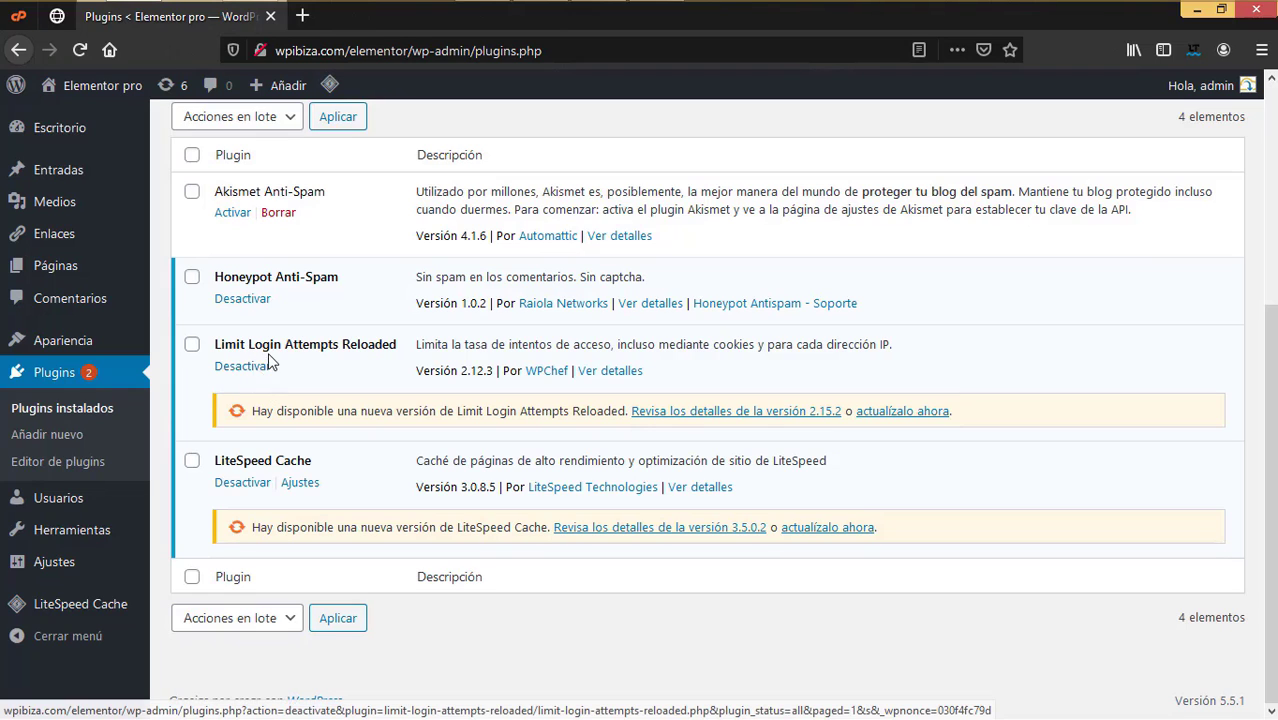
click(256, 371)
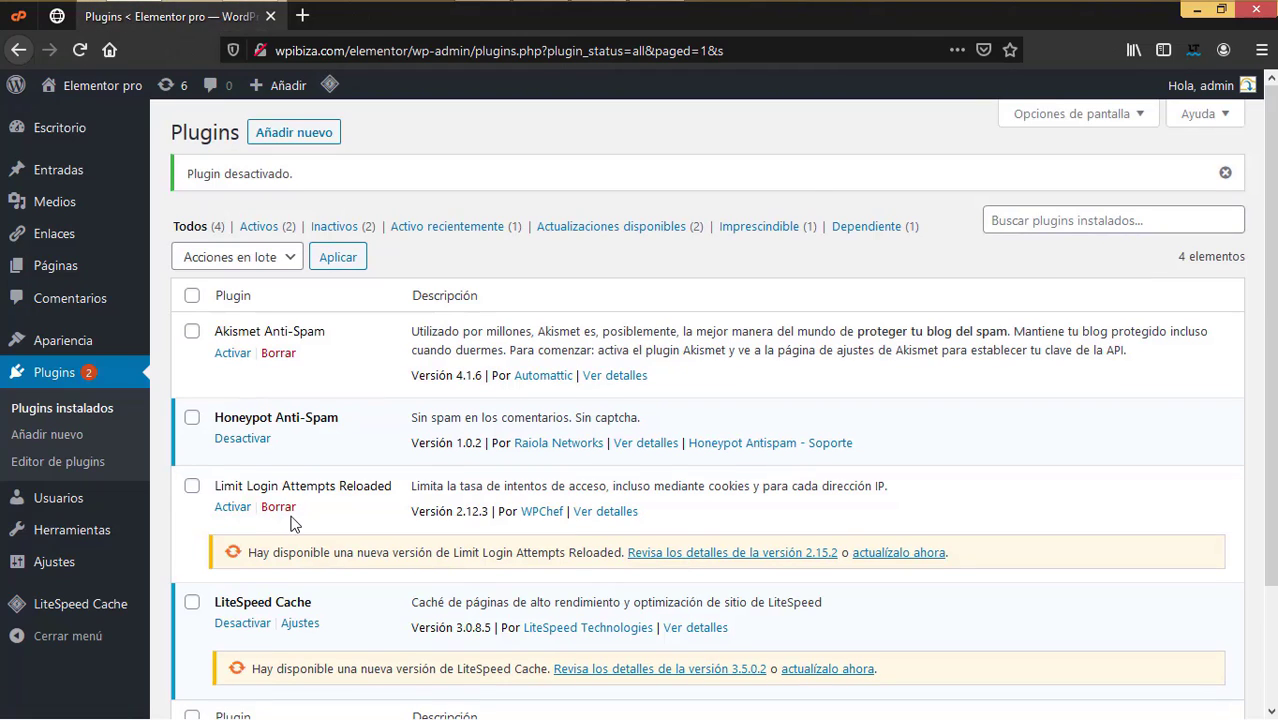
Step: Bulk-delete Akismet Anti-Spam and Limit Login Attempts Reloaded, then update LiteSpeed Cache to 3.5.0.2
click(191, 331)
click(192, 487)
click(272, 257)
click(216, 392)
click(338, 257)
key(Return)
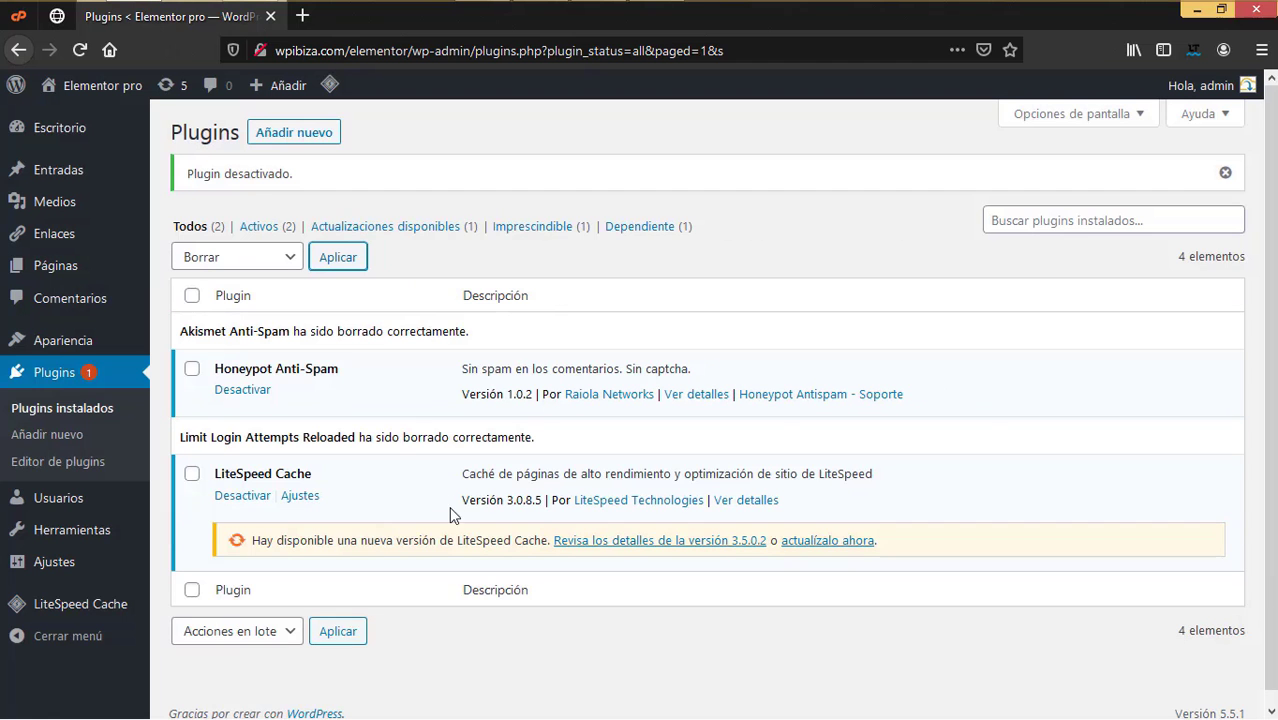
click(848, 545)
Step: Activate the Twenty Twenty theme
mouse_move(109, 353)
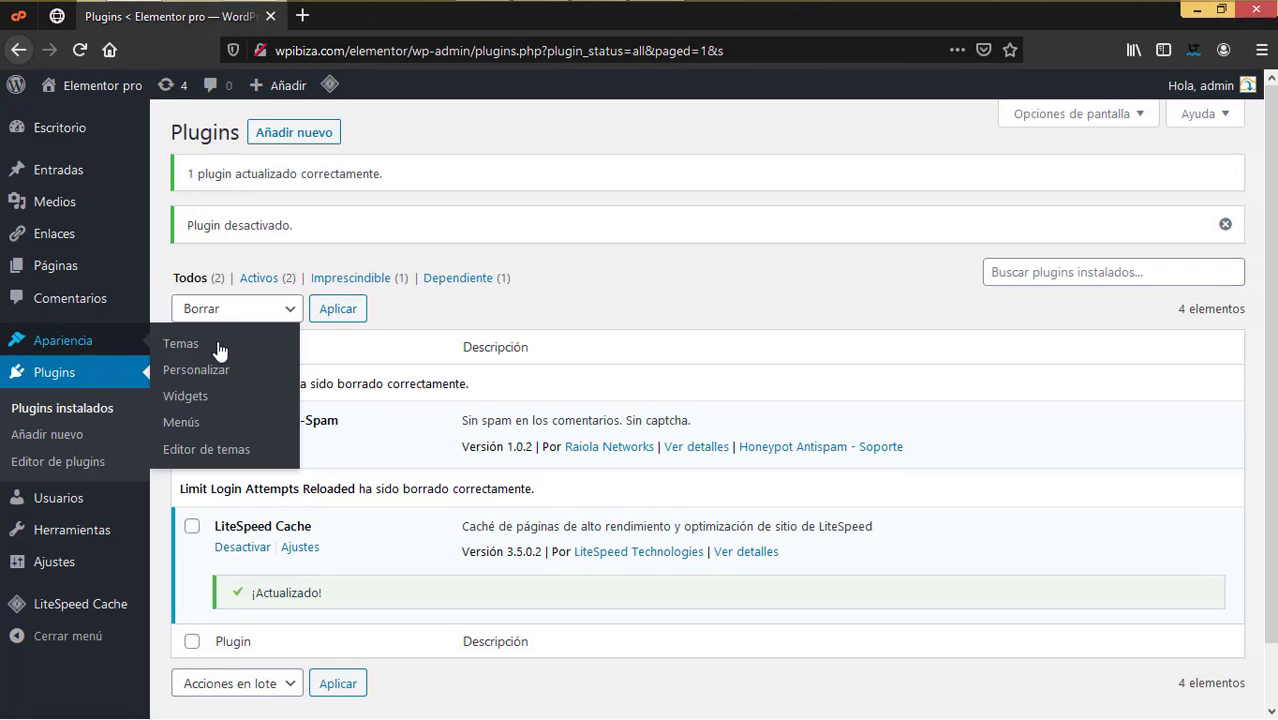
click(215, 345)
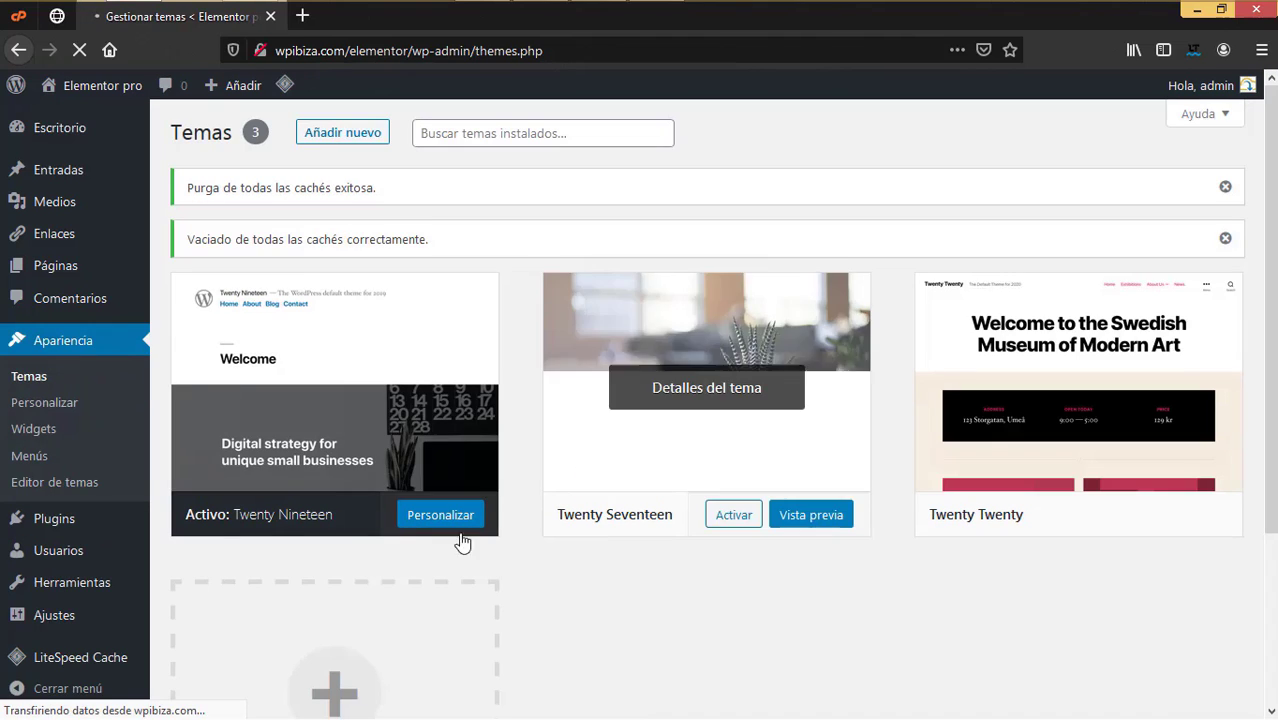
mouse_move(1050, 371)
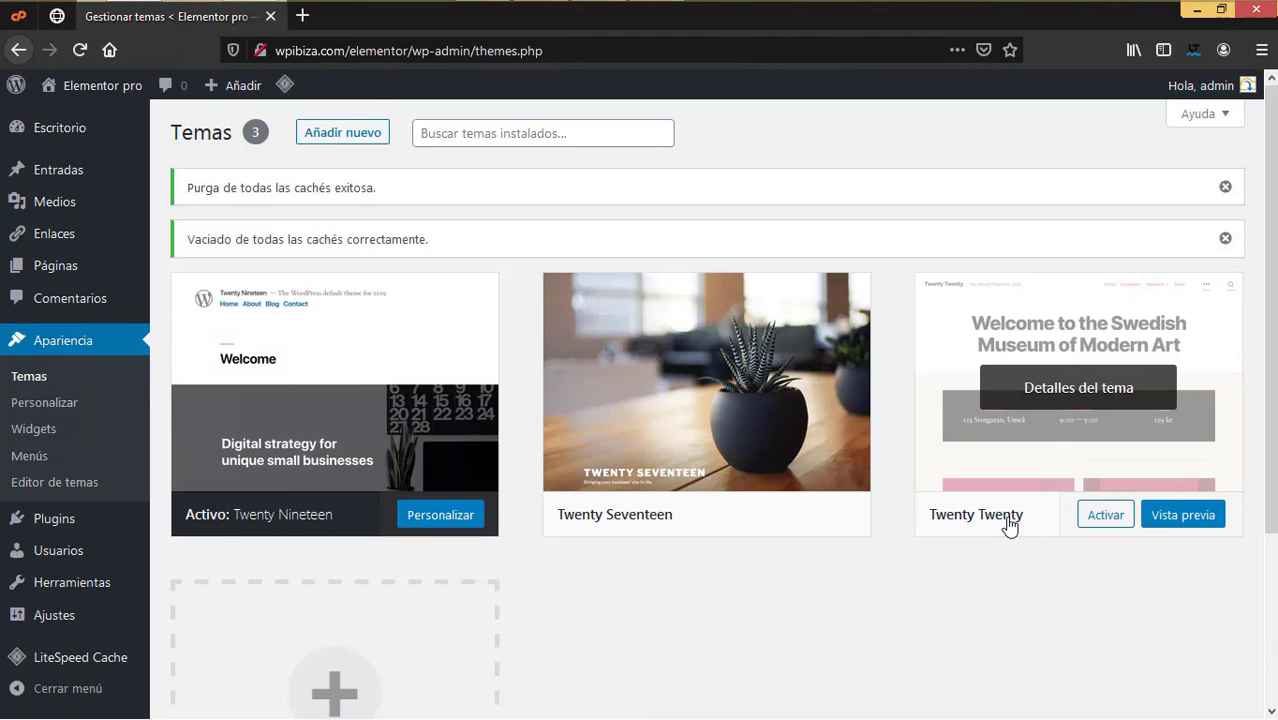
click(1101, 517)
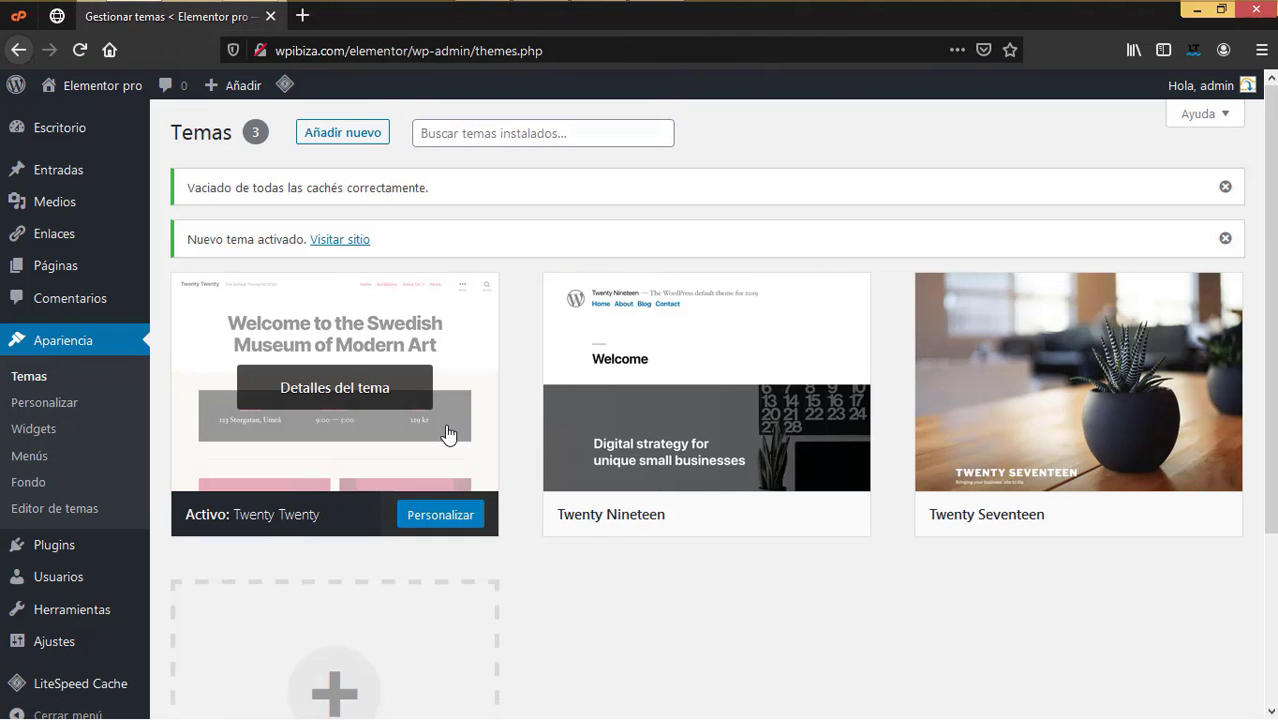
Step: Delete the Twenty Nineteen and Twenty Seventeen themes
click(786, 455)
click(1210, 677)
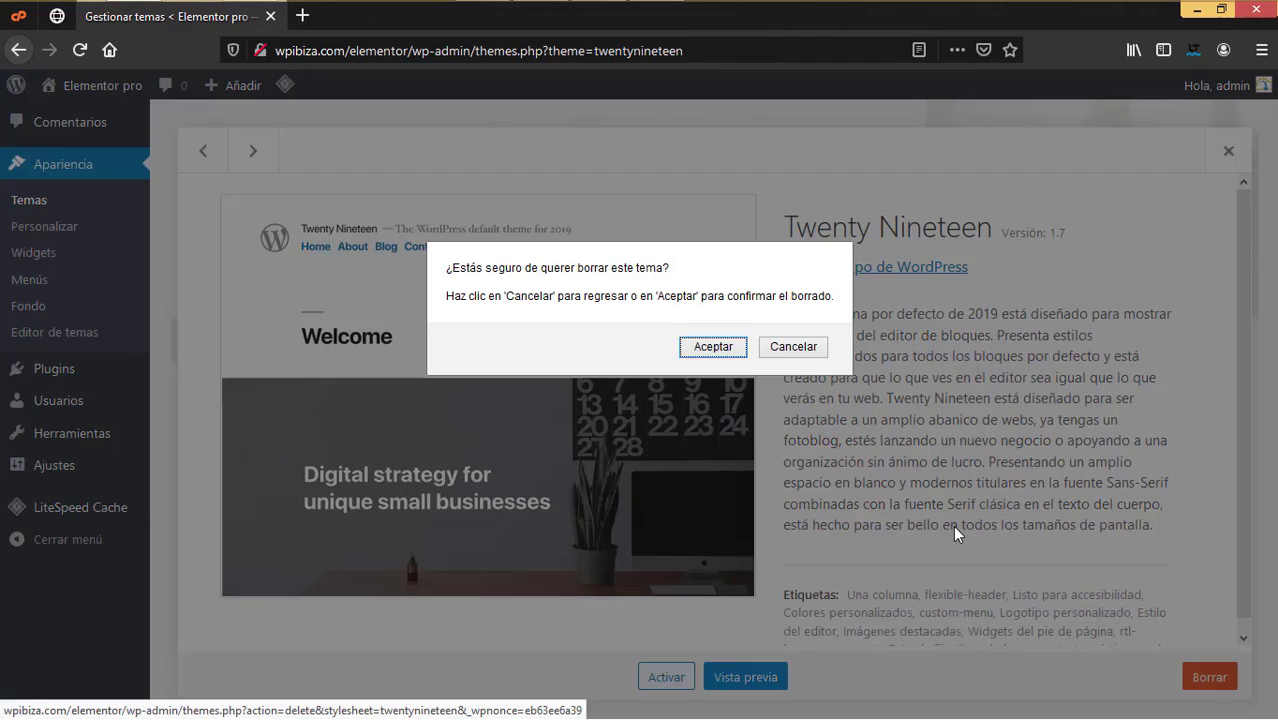
click(722, 350)
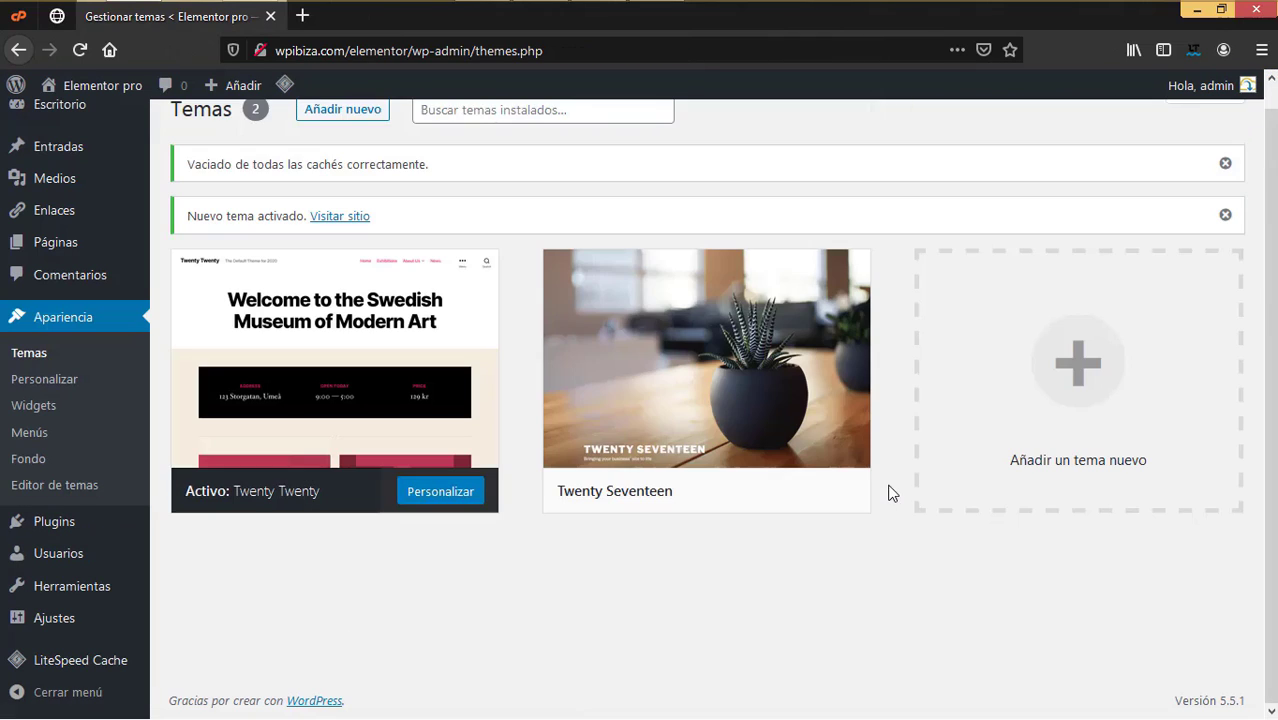
click(828, 433)
click(1205, 677)
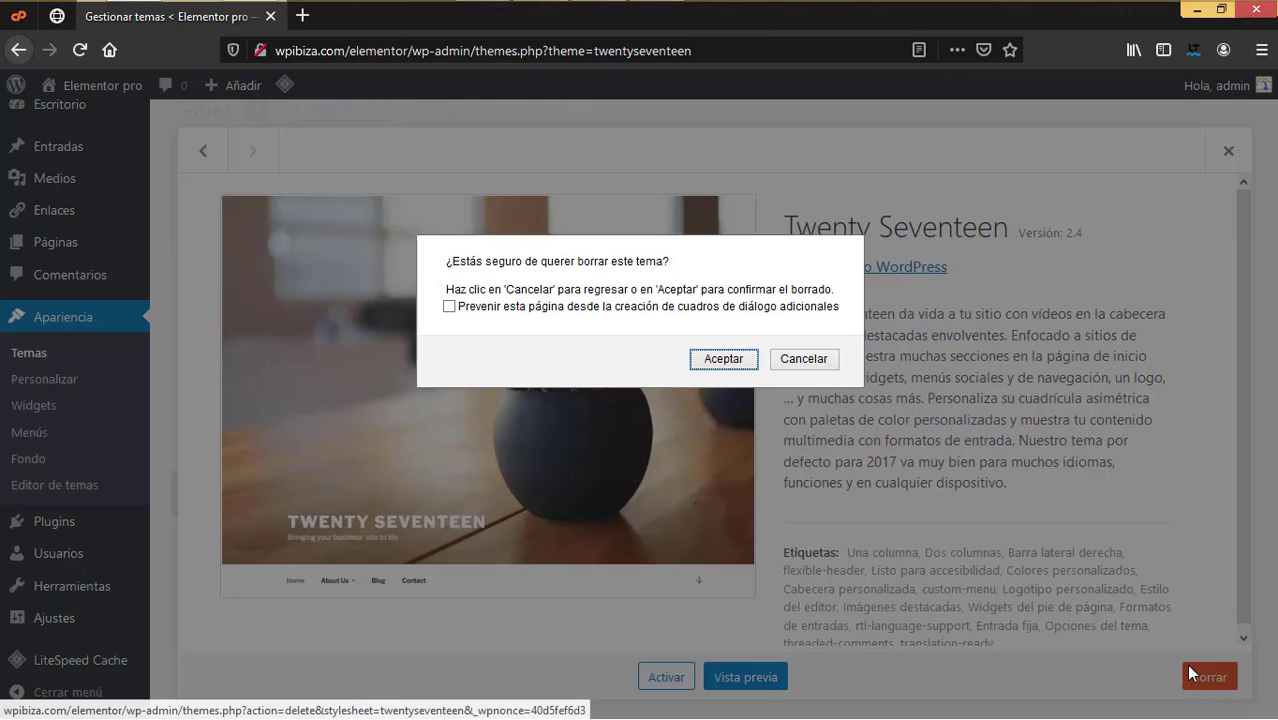
click(720, 358)
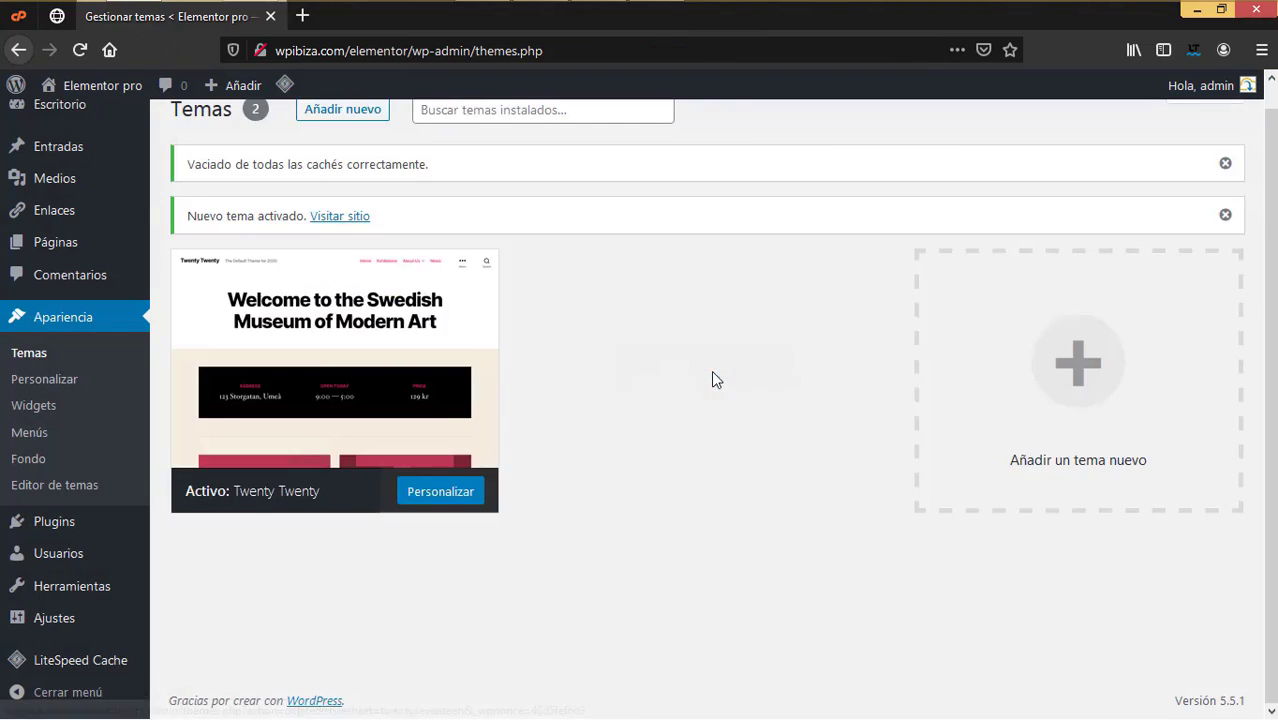
scroll(586, 486, up, 3)
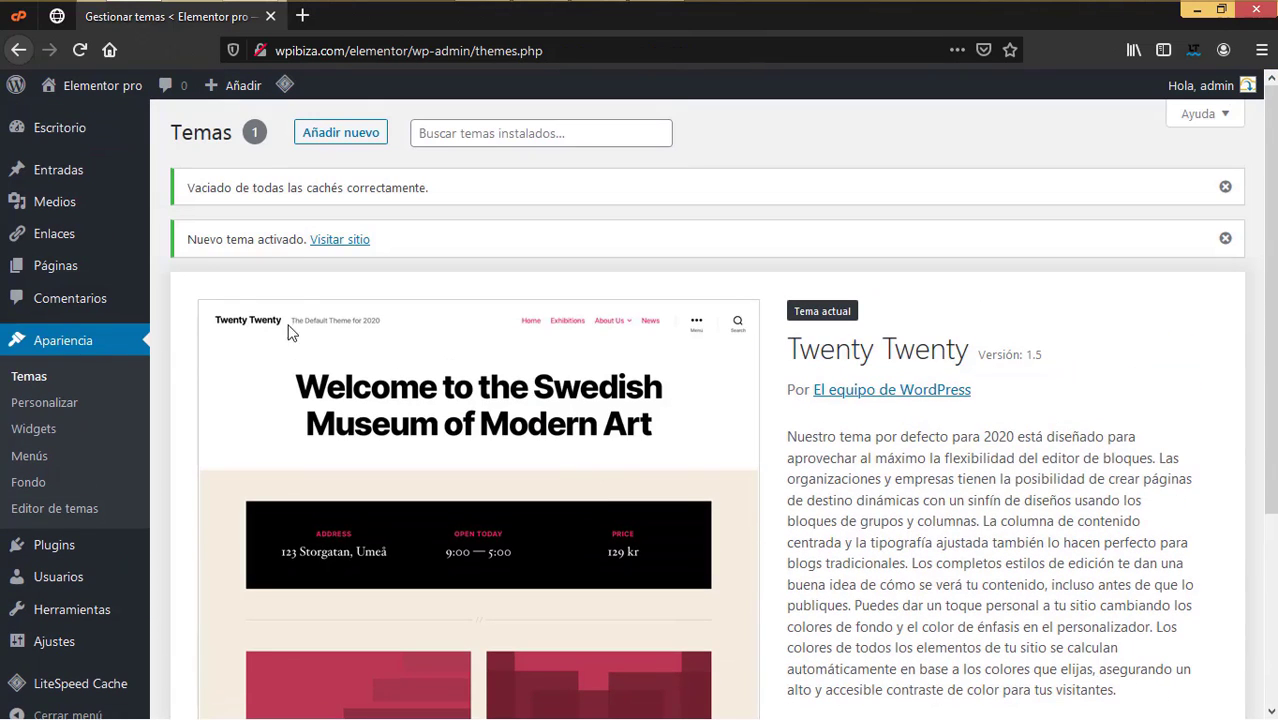
Step: Trash the sample About page and the Hello world! post
click(182, 270)
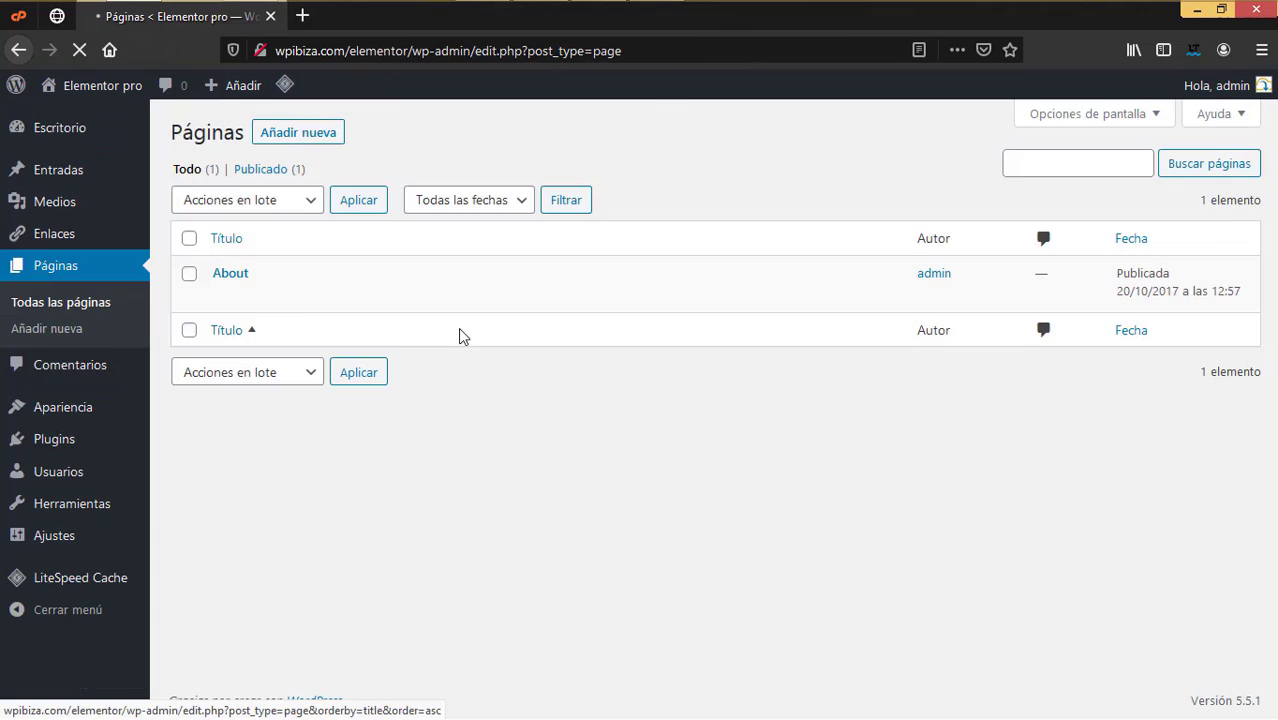
mouse_move(251, 280)
click(407, 306)
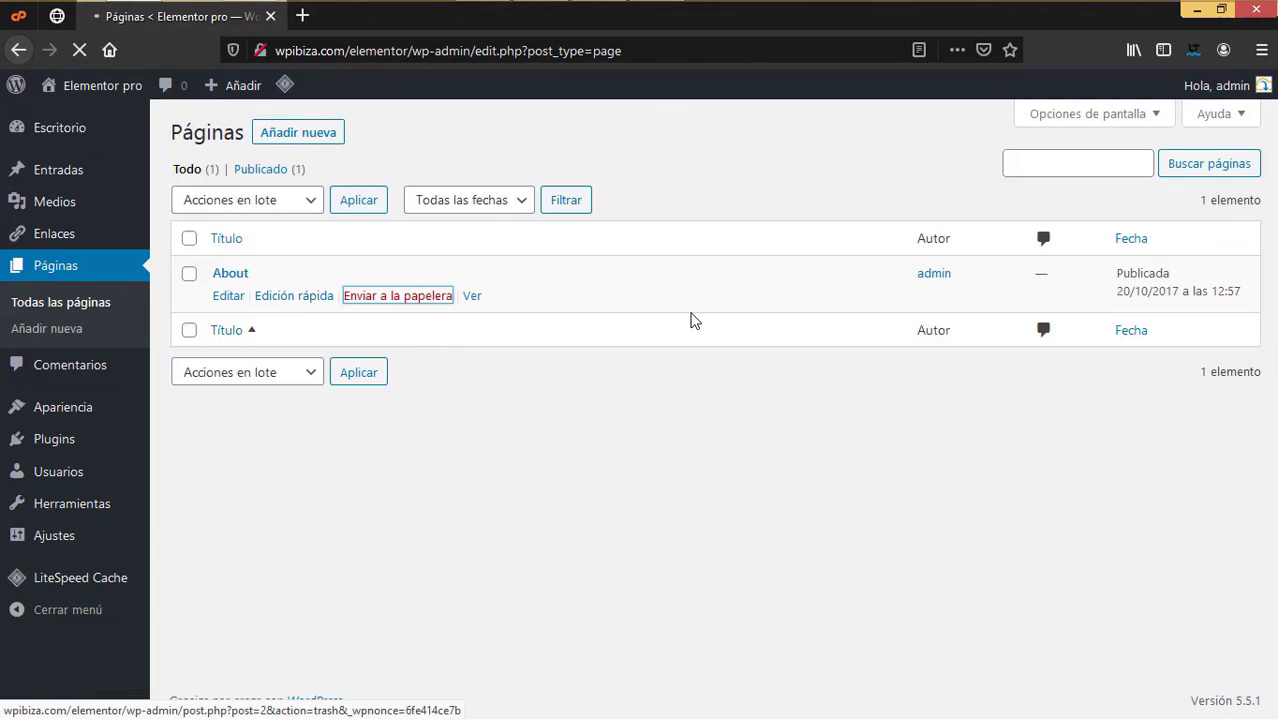
mouse_move(80, 183)
click(170, 178)
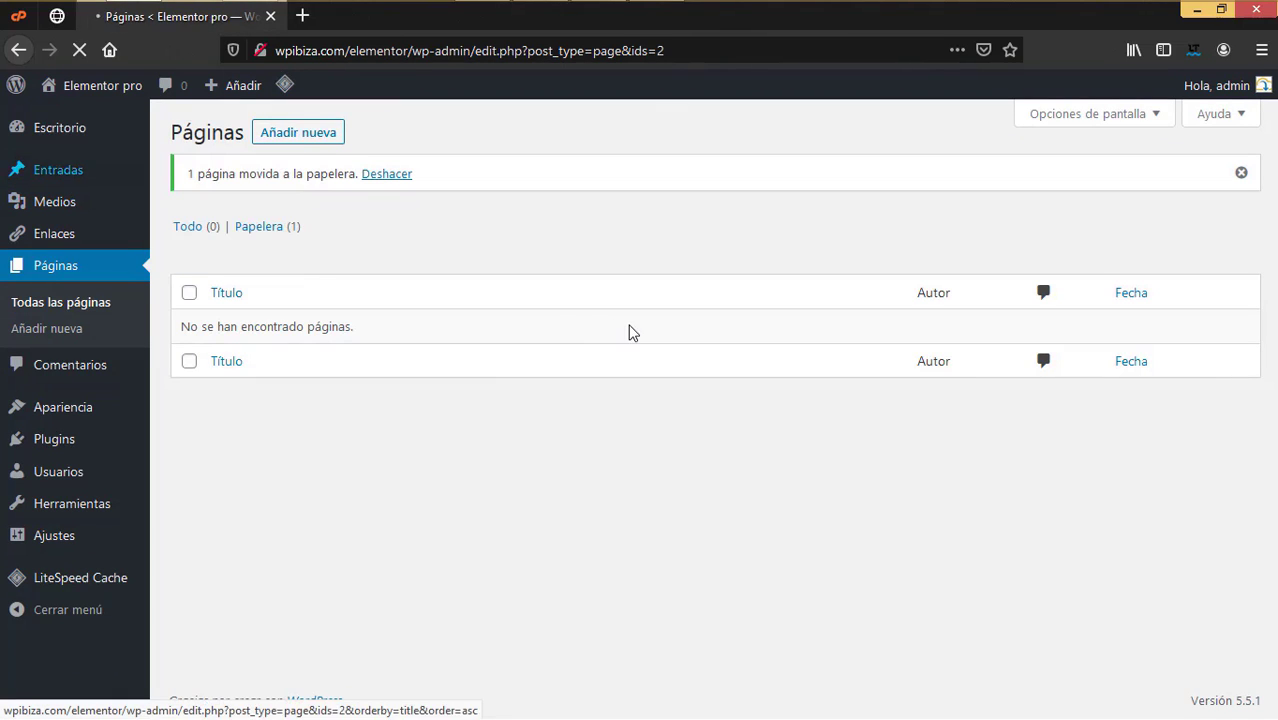
mouse_move(220, 273)
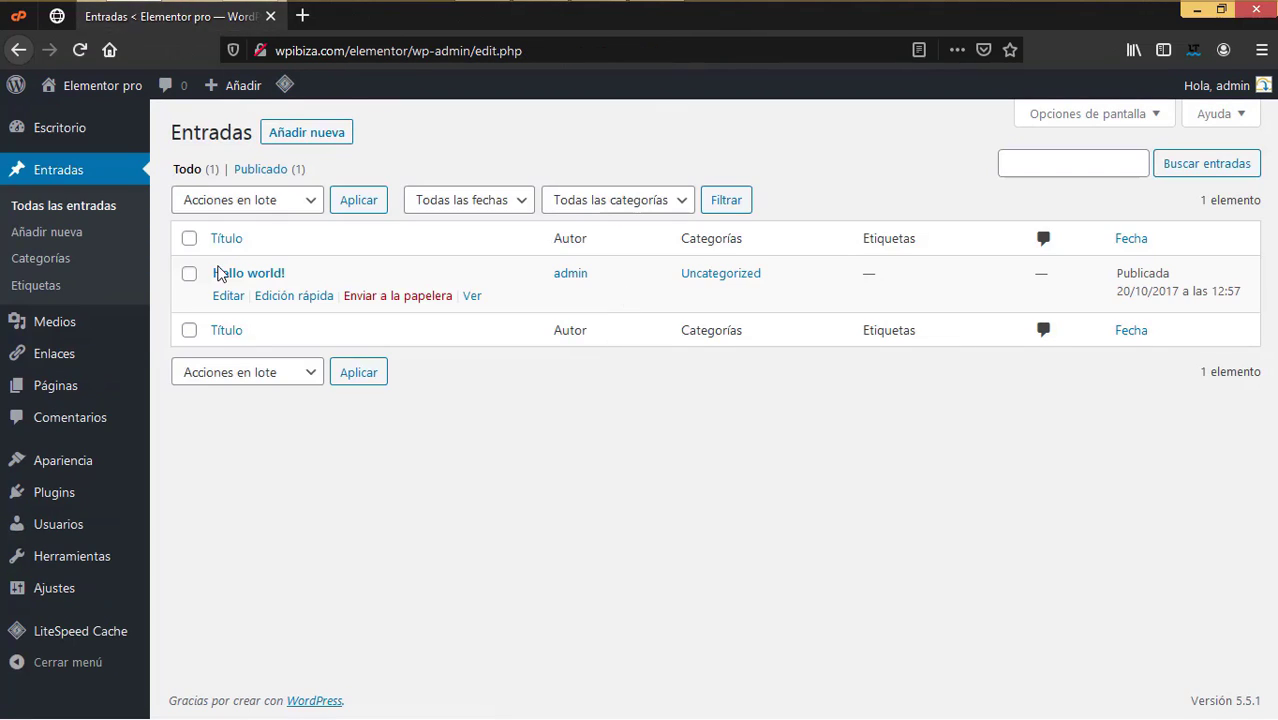
click(400, 298)
Step: Save permalinks with the 'Nombre de la entrada' (/%postname%/) structure
mouse_move(91, 604)
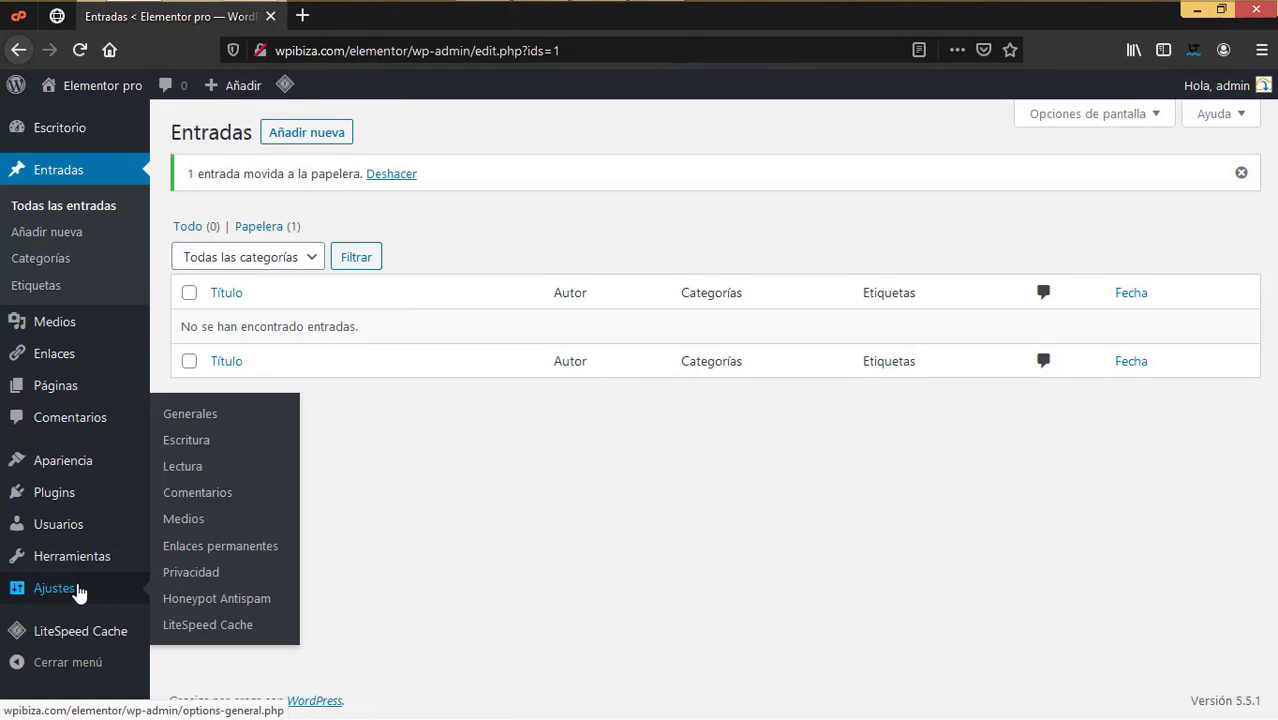
click(214, 545)
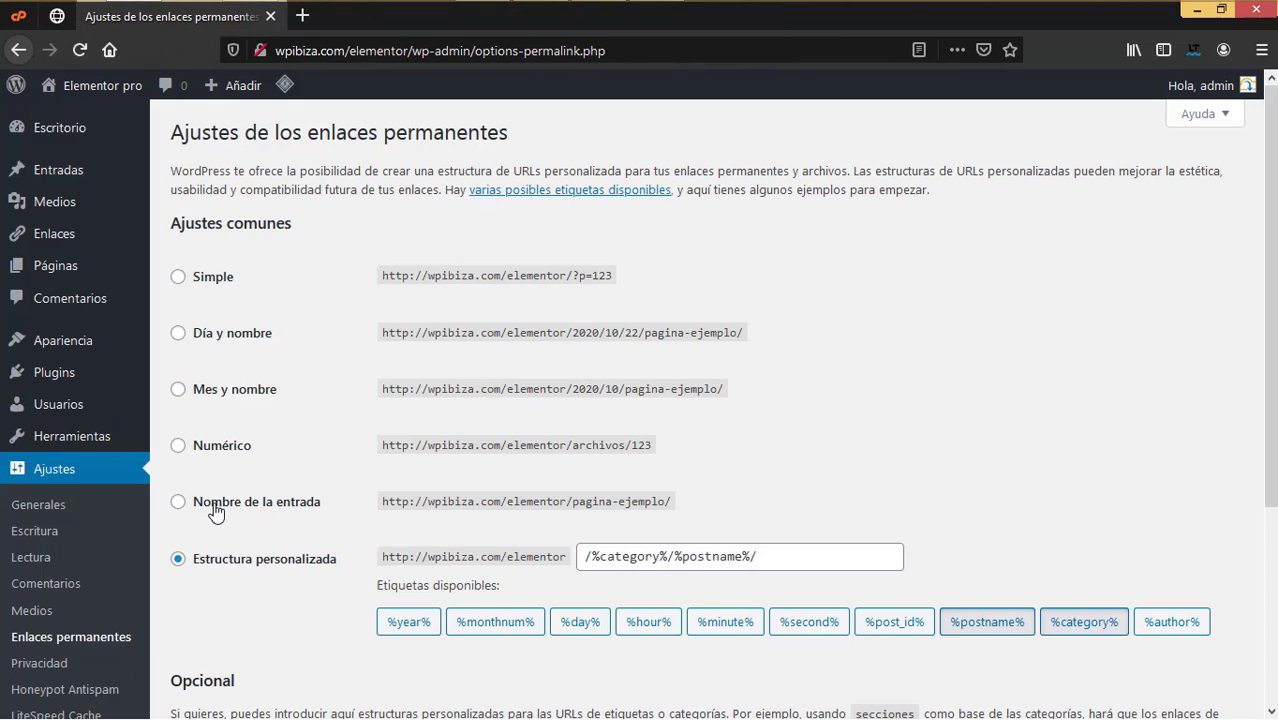
click(178, 502)
scroll(263, 593, down, 3)
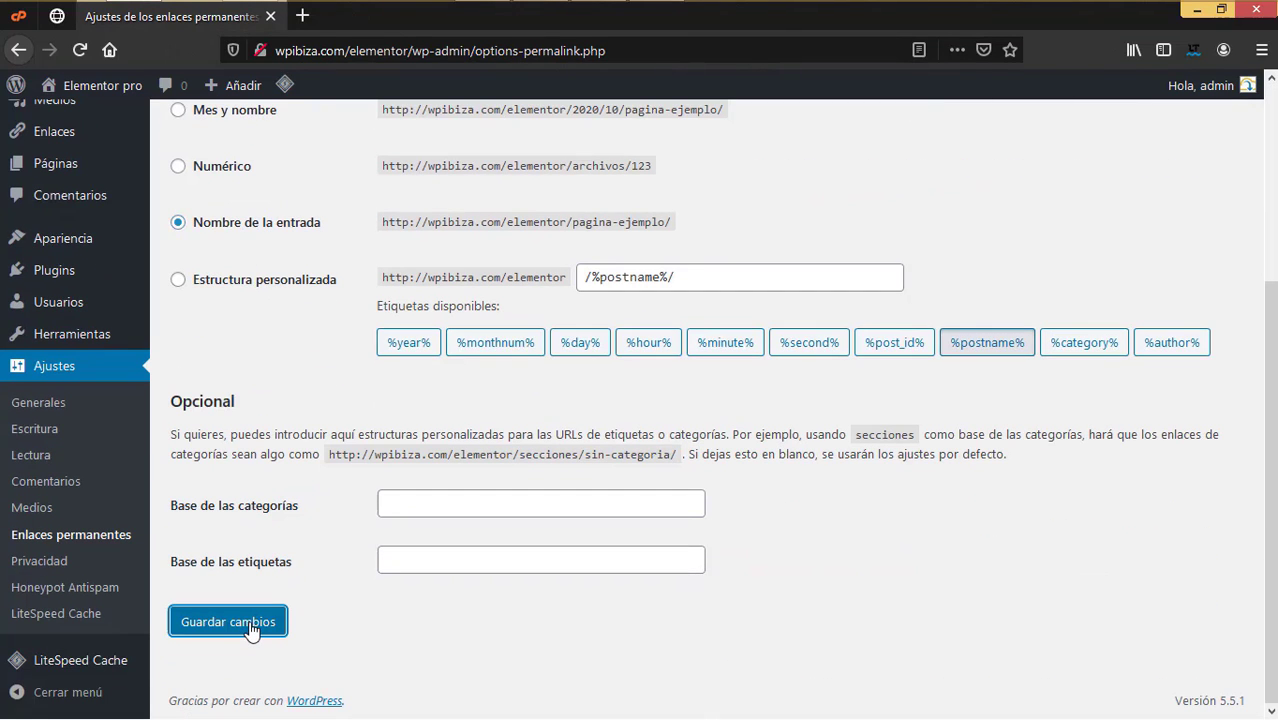
click(250, 623)
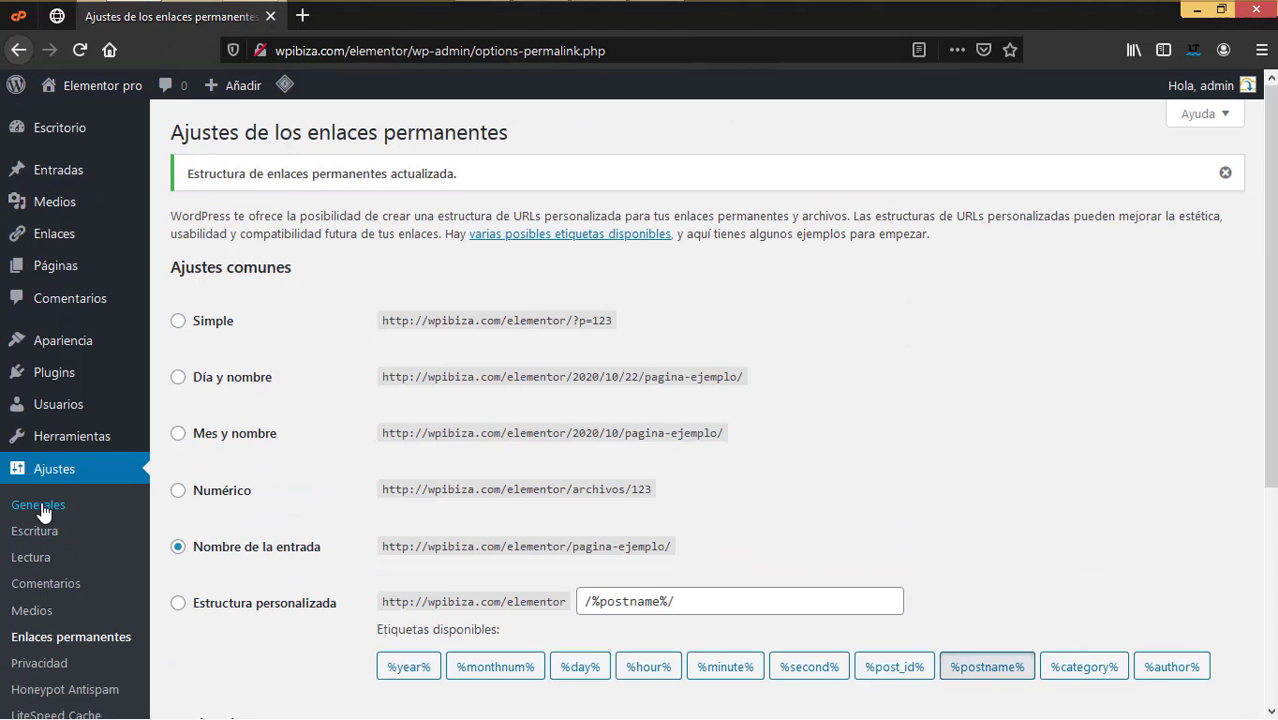
click(44, 508)
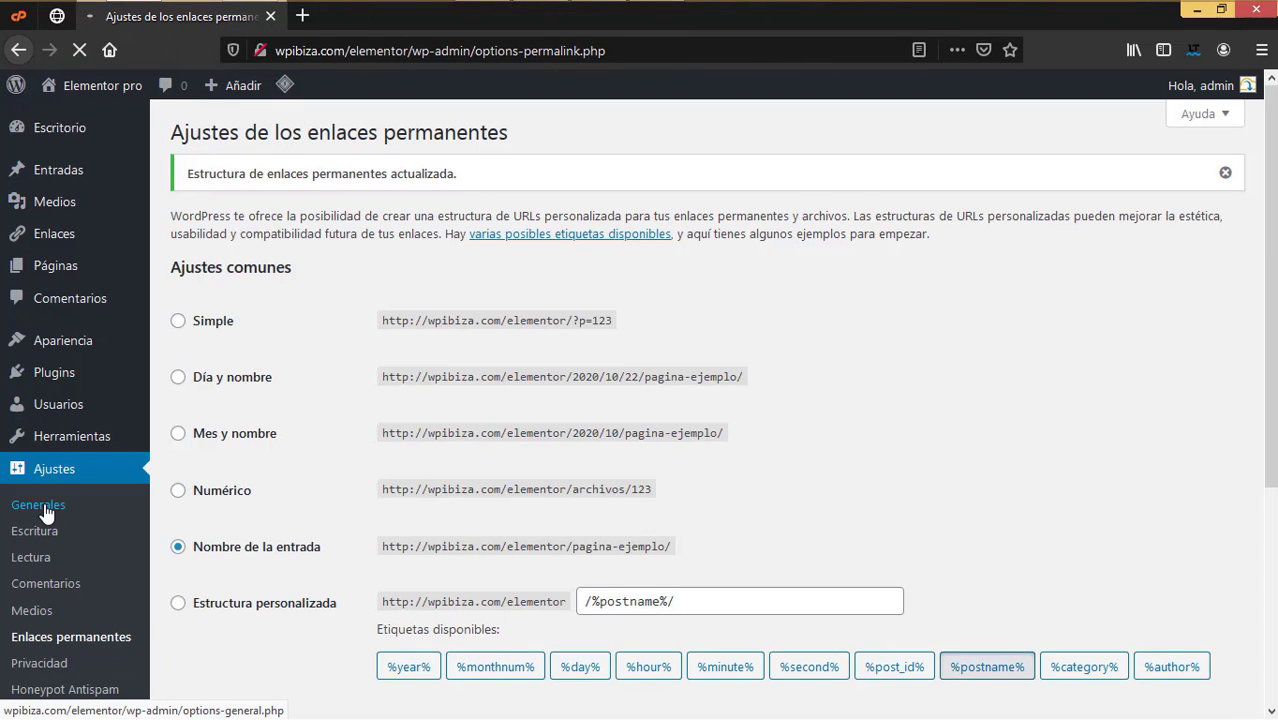
Step: Check General Settings: title 'Elementor pro', default tagline, and the date and time formats
drag(490, 183, 235, 167)
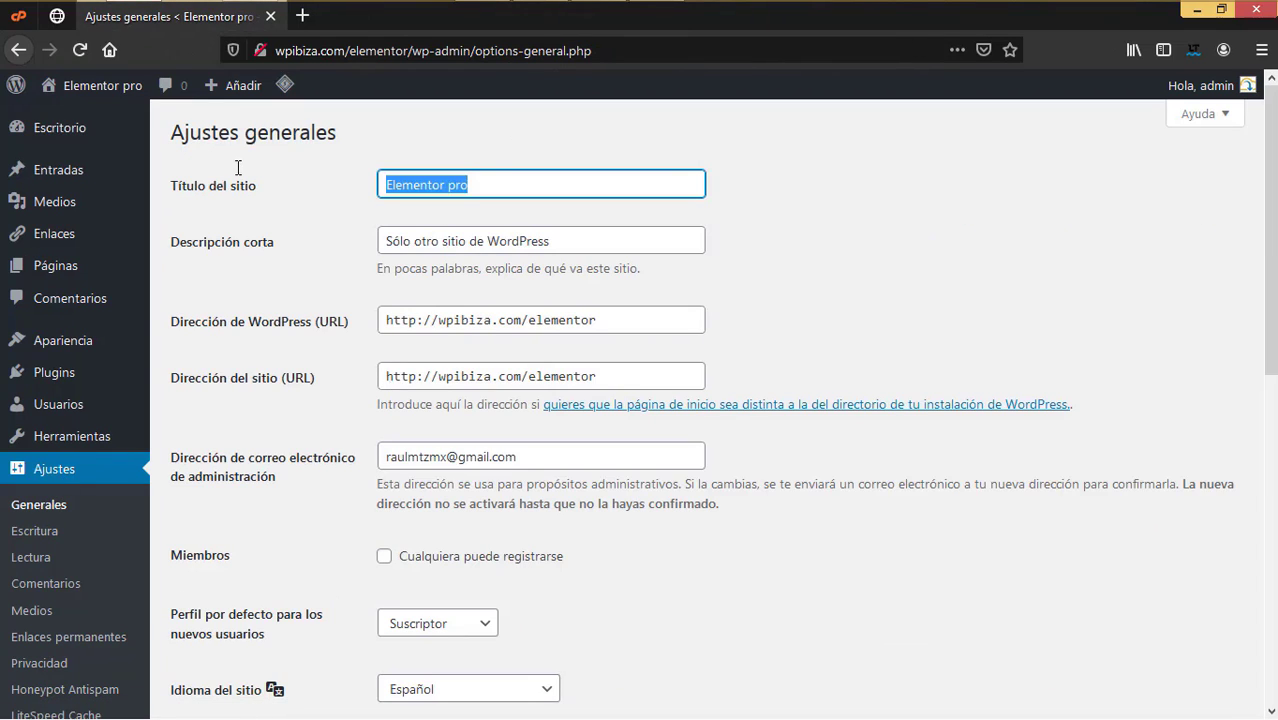
drag(575, 250, 380, 248)
scroll(519, 336, down, 3)
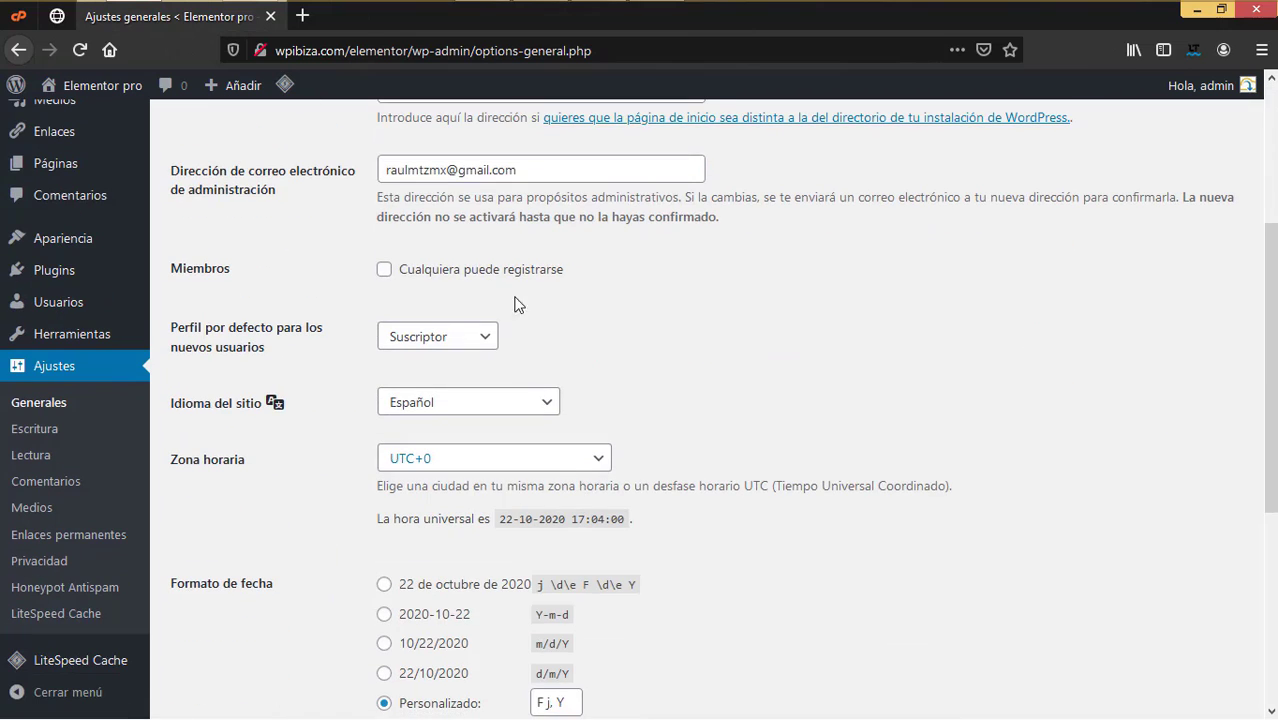
scroll(422, 558, down, 4)
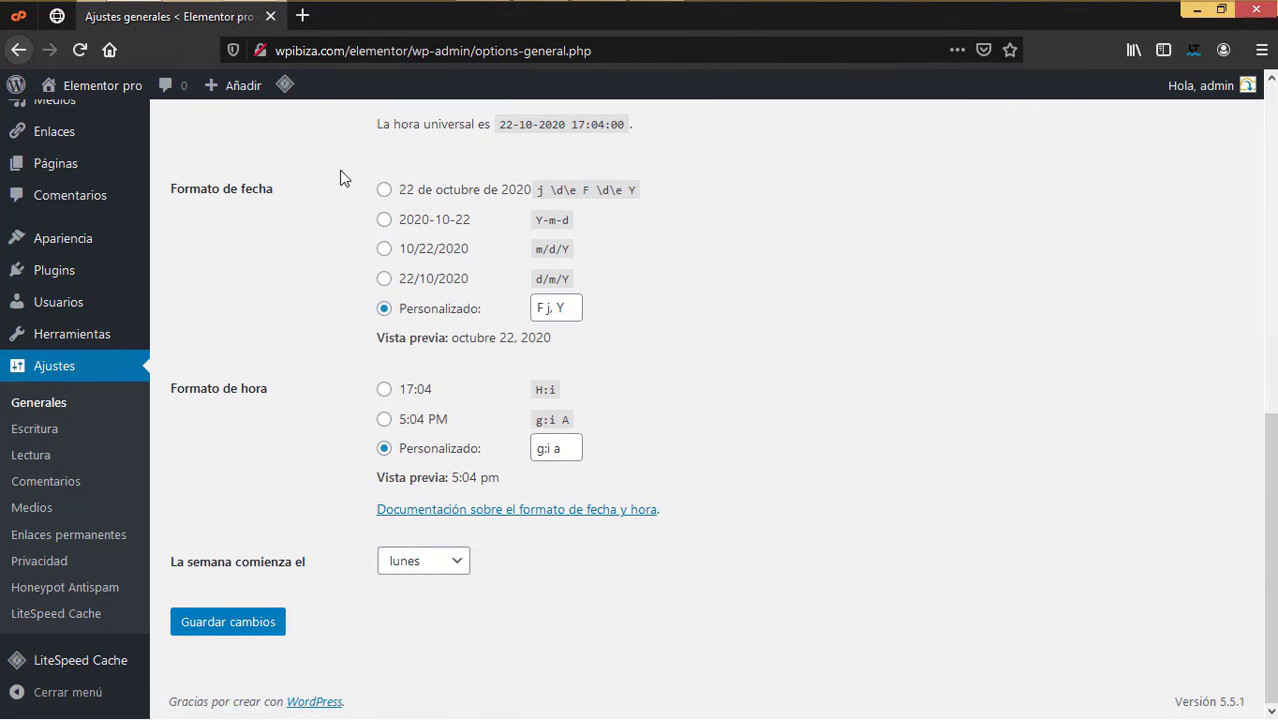
scroll(479, 603, up, 4)
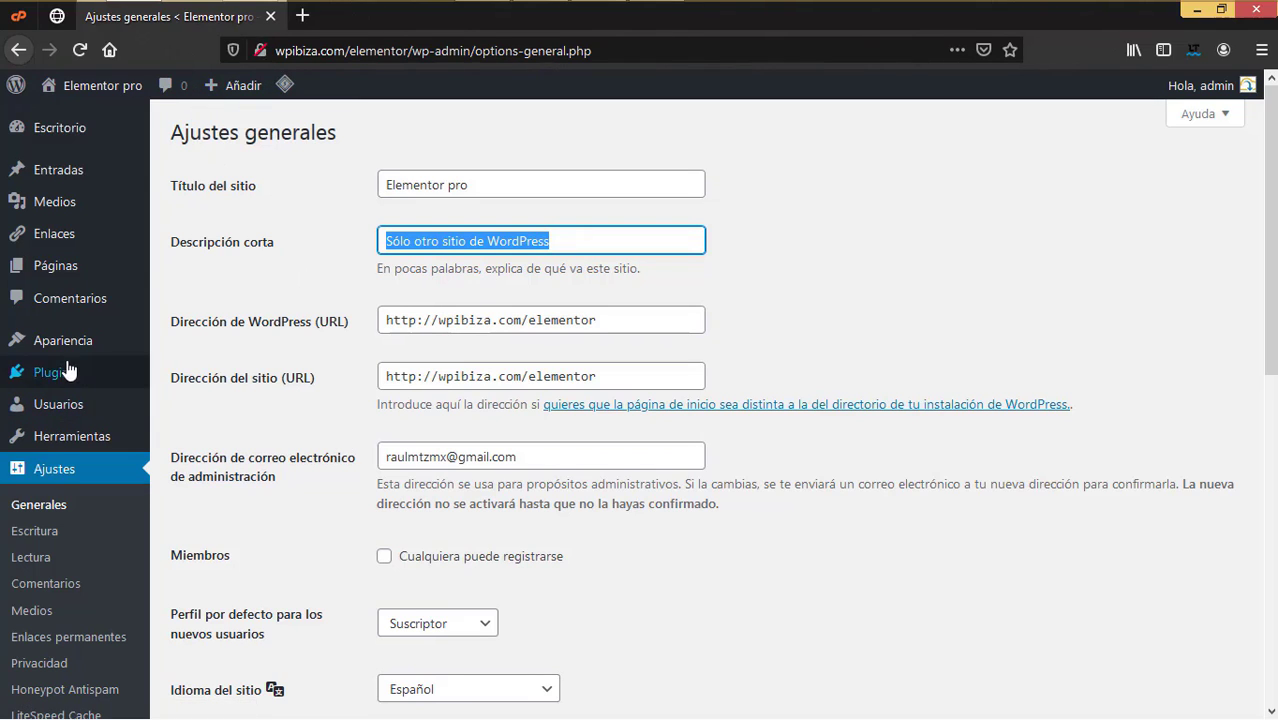
Step: Search the plugin directory for 'really simple ssl' and install Really Simple SSL
mouse_move(68, 376)
click(208, 405)
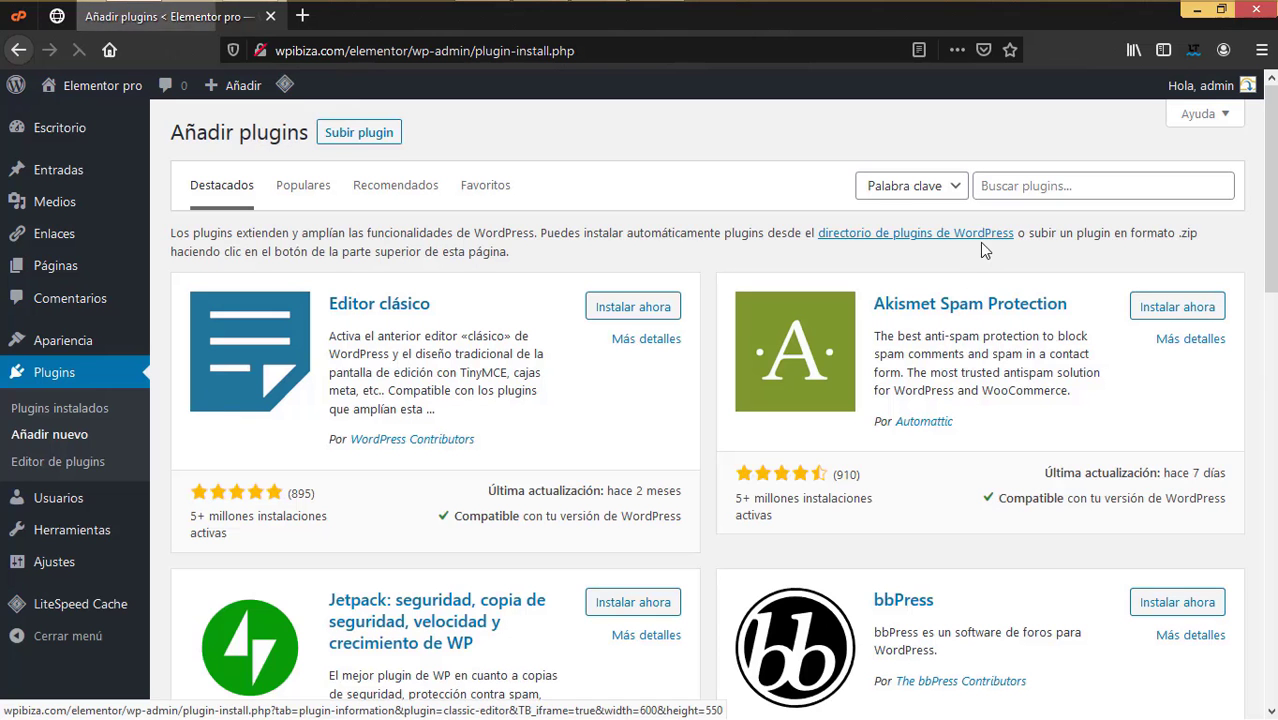
click(1014, 186)
text(rea)
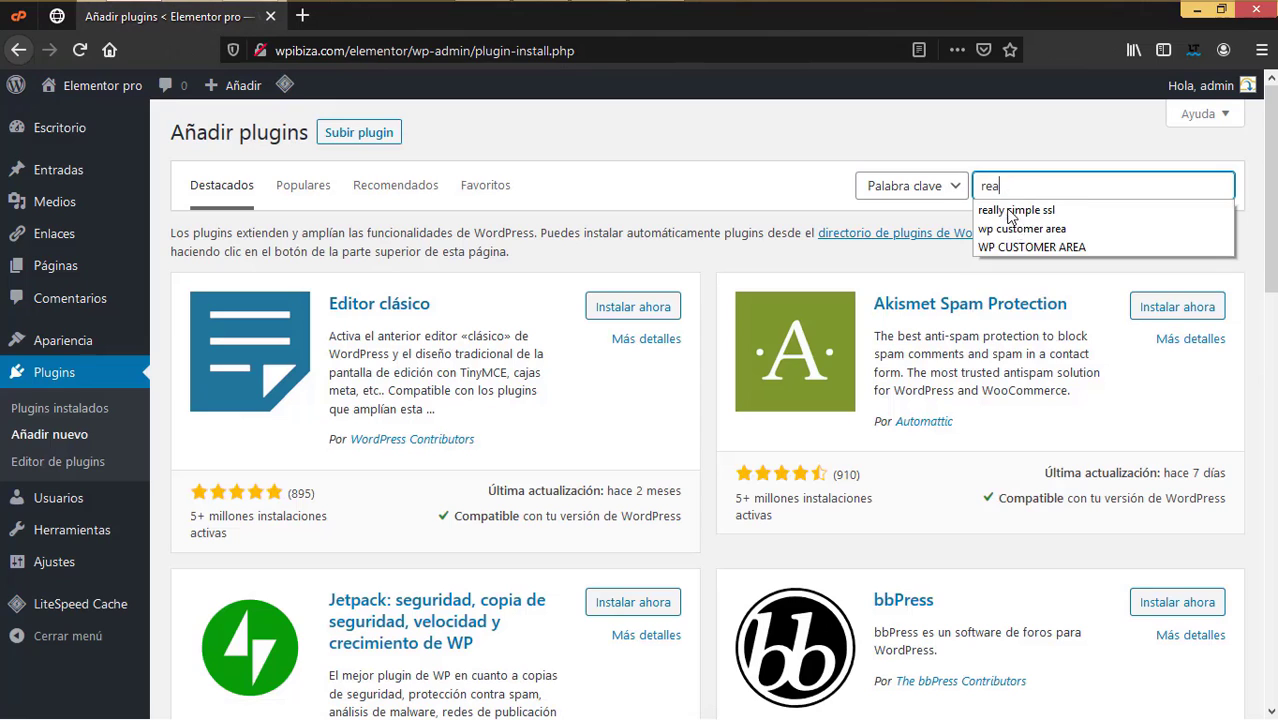
click(1019, 211)
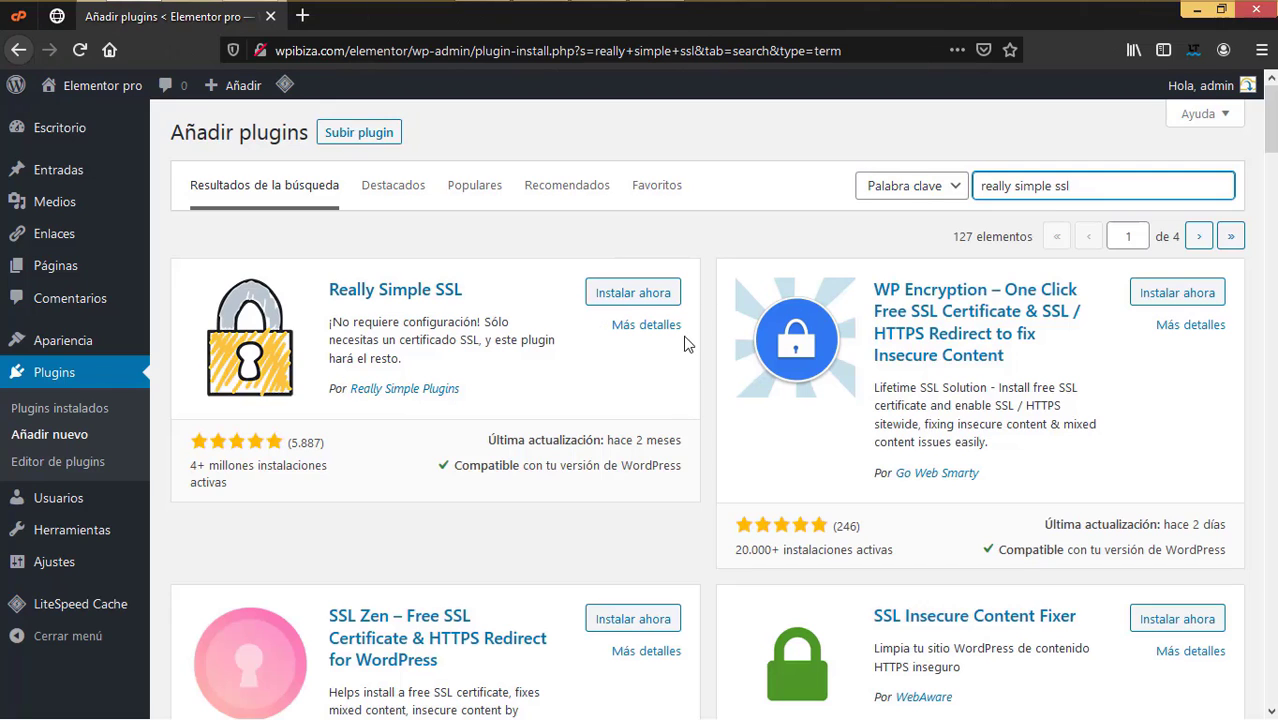
click(632, 294)
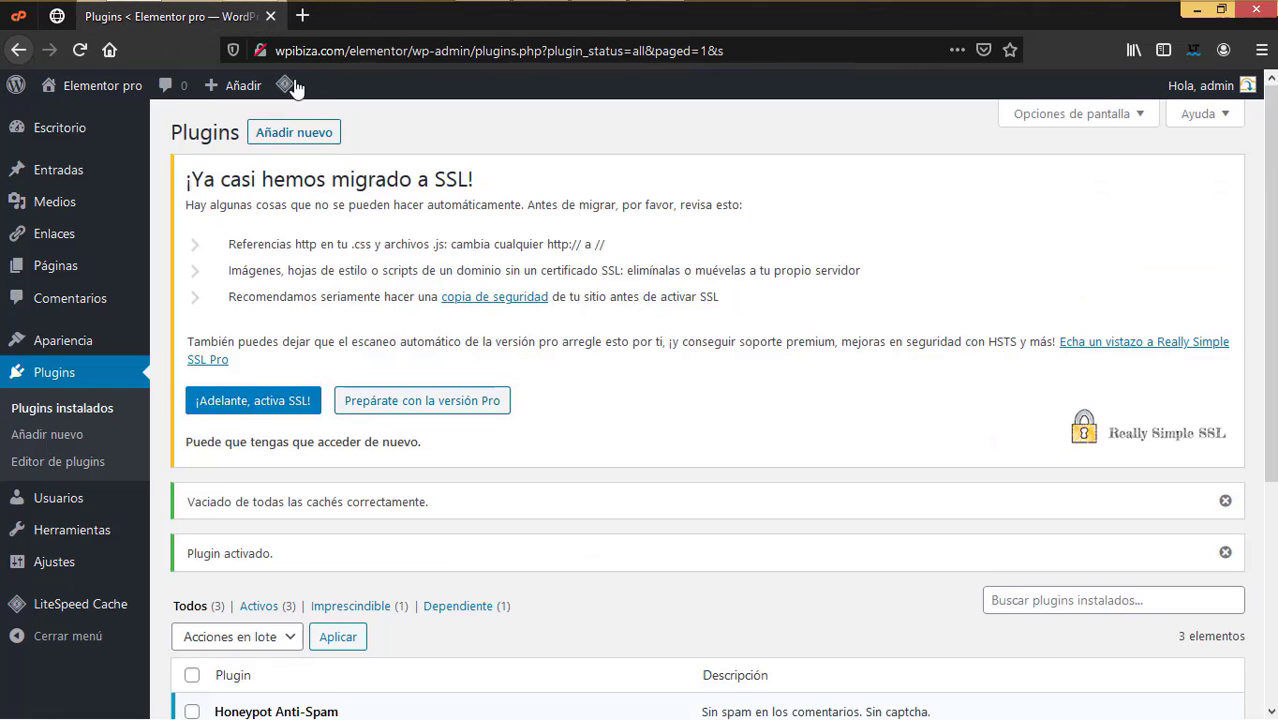
Step: Activate SSL site-wide, log back in, and confirm the admin e-mail address
click(266, 414)
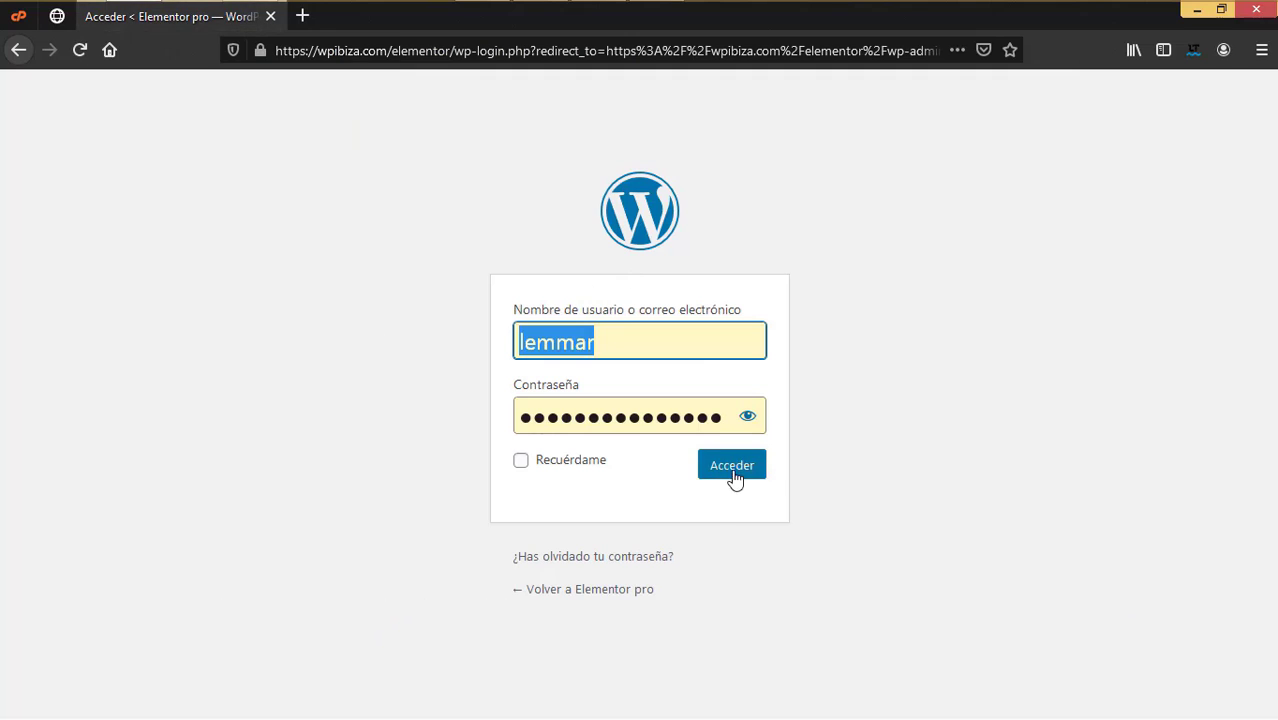
click(733, 472)
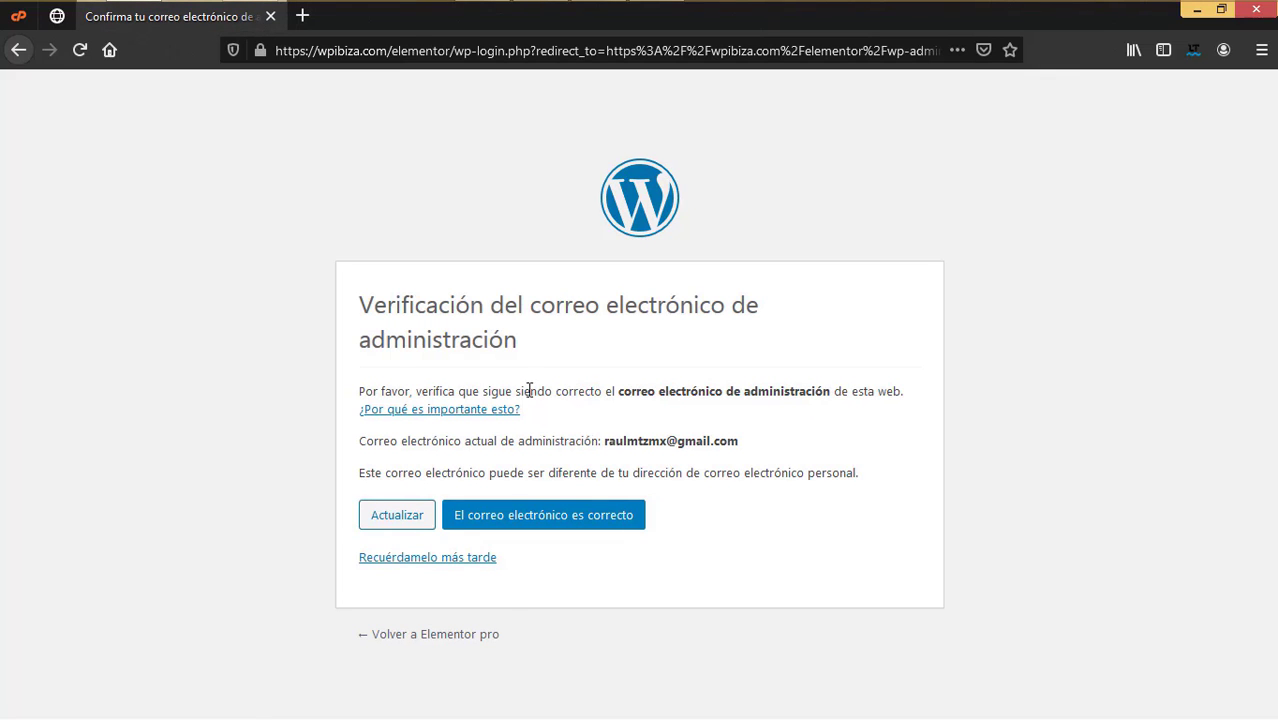
click(560, 522)
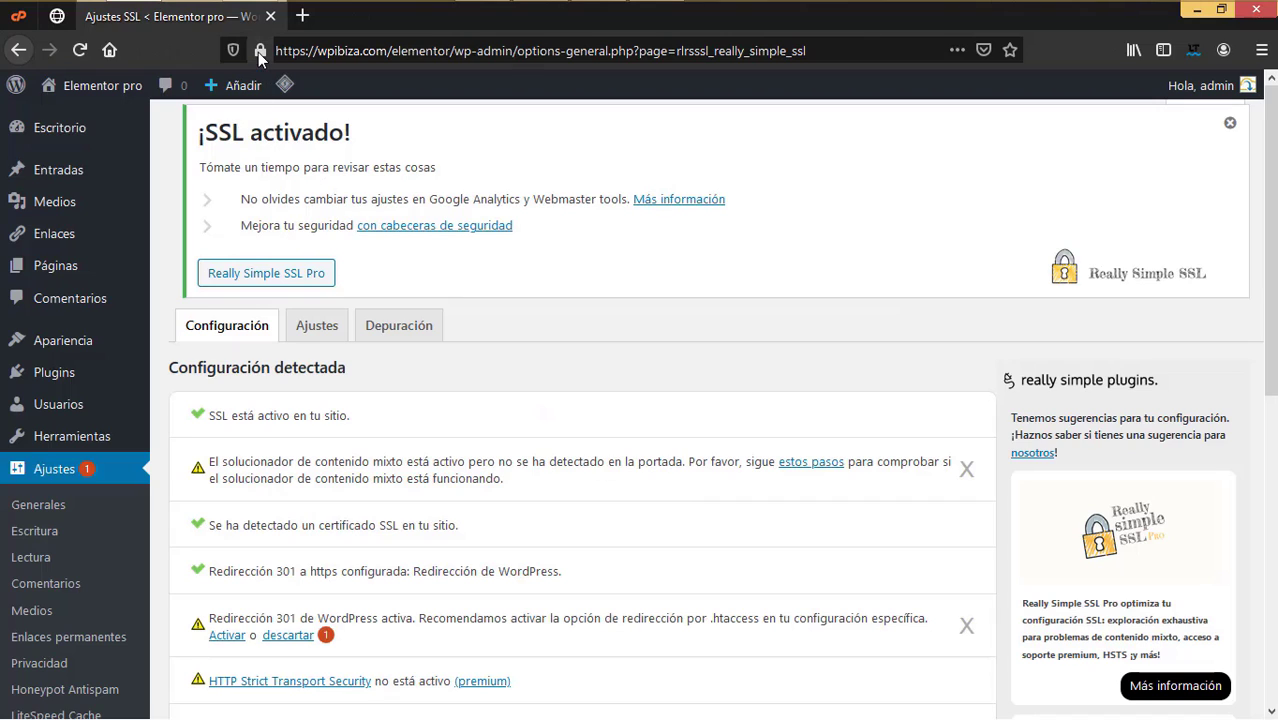
mouse_move(259, 57)
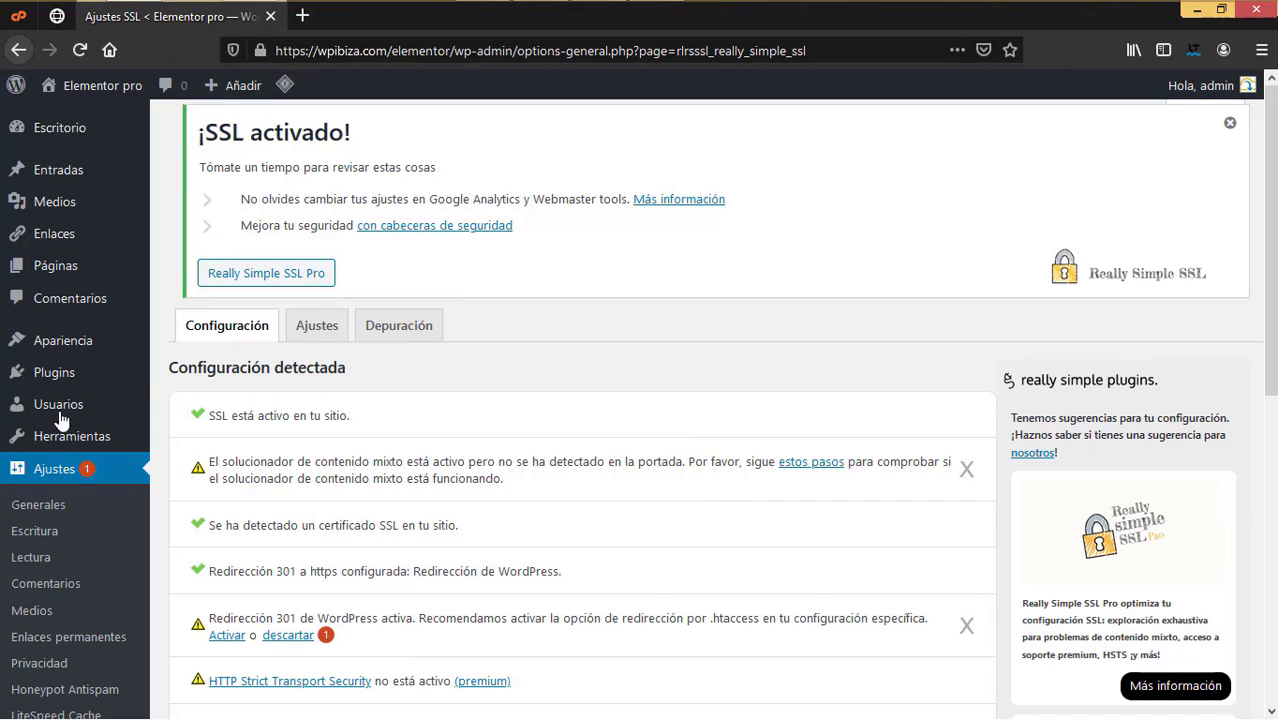
mouse_move(73, 437)
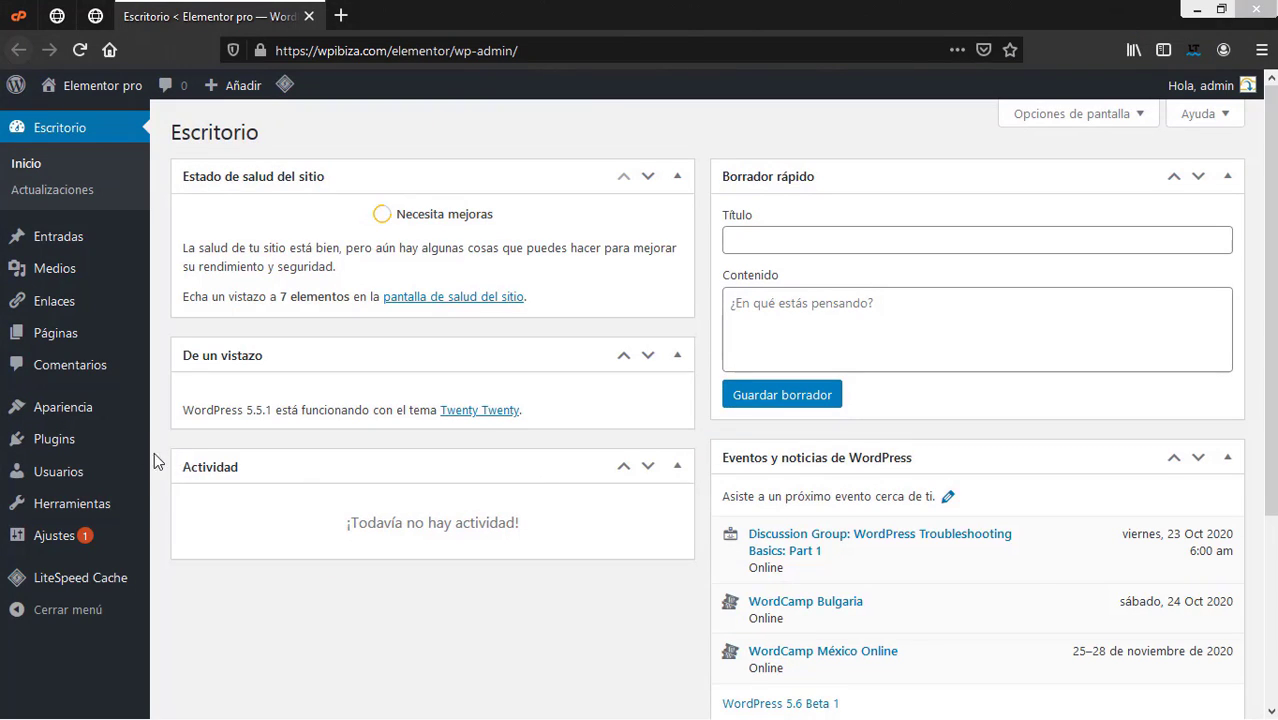
Step: Search the theme directory for 'hello', then install and activate Hello Elementor
mouse_move(141, 452)
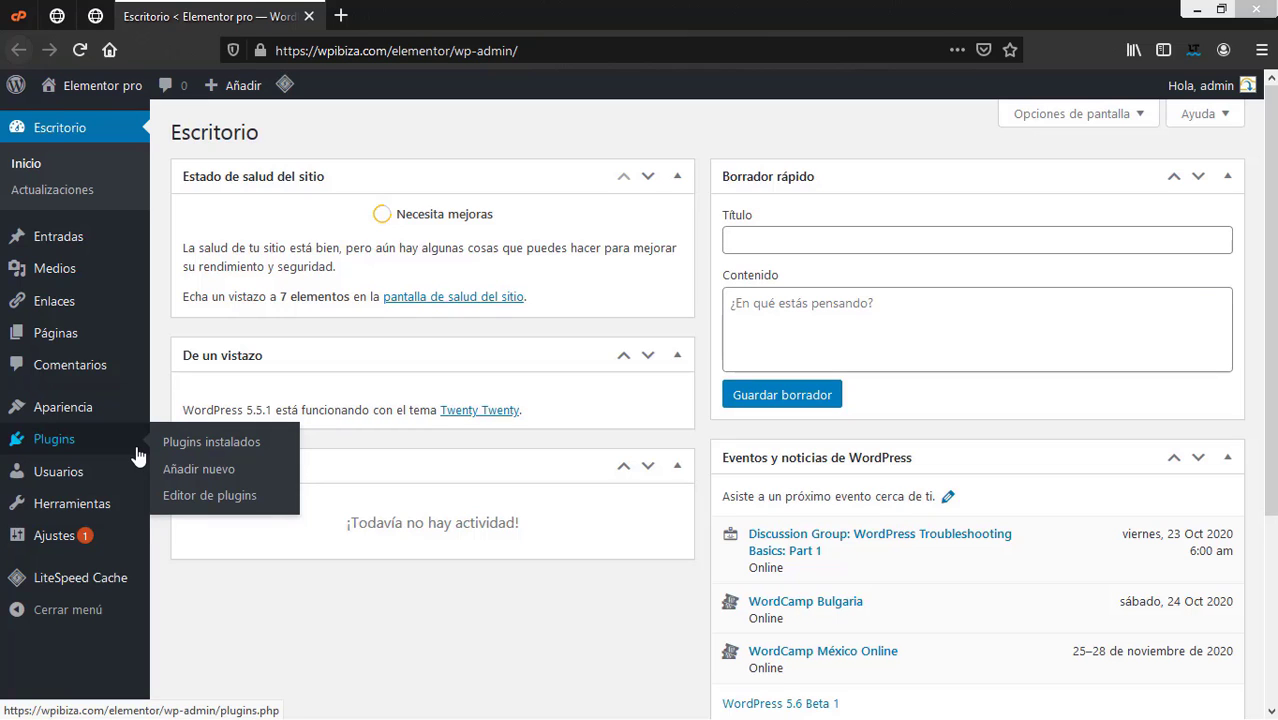
mouse_move(135, 549)
mouse_move(68, 415)
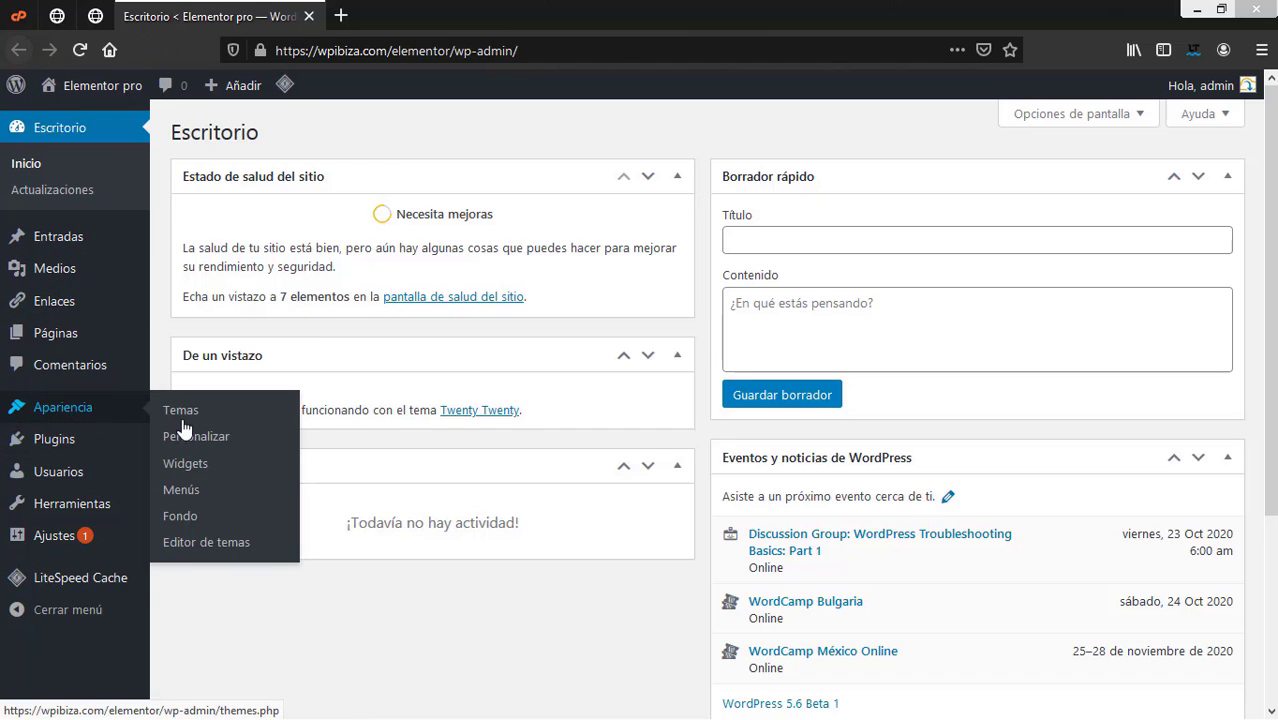
click(180, 414)
scroll(589, 310, up, 2)
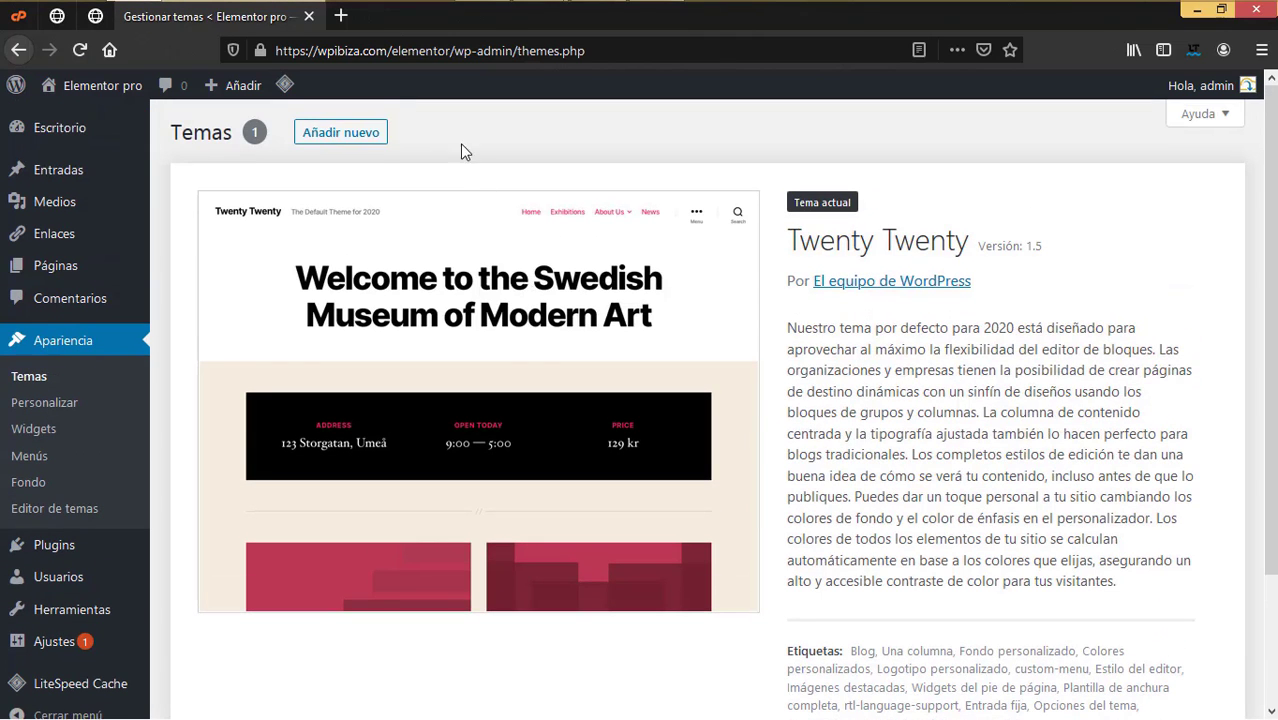
click(372, 132)
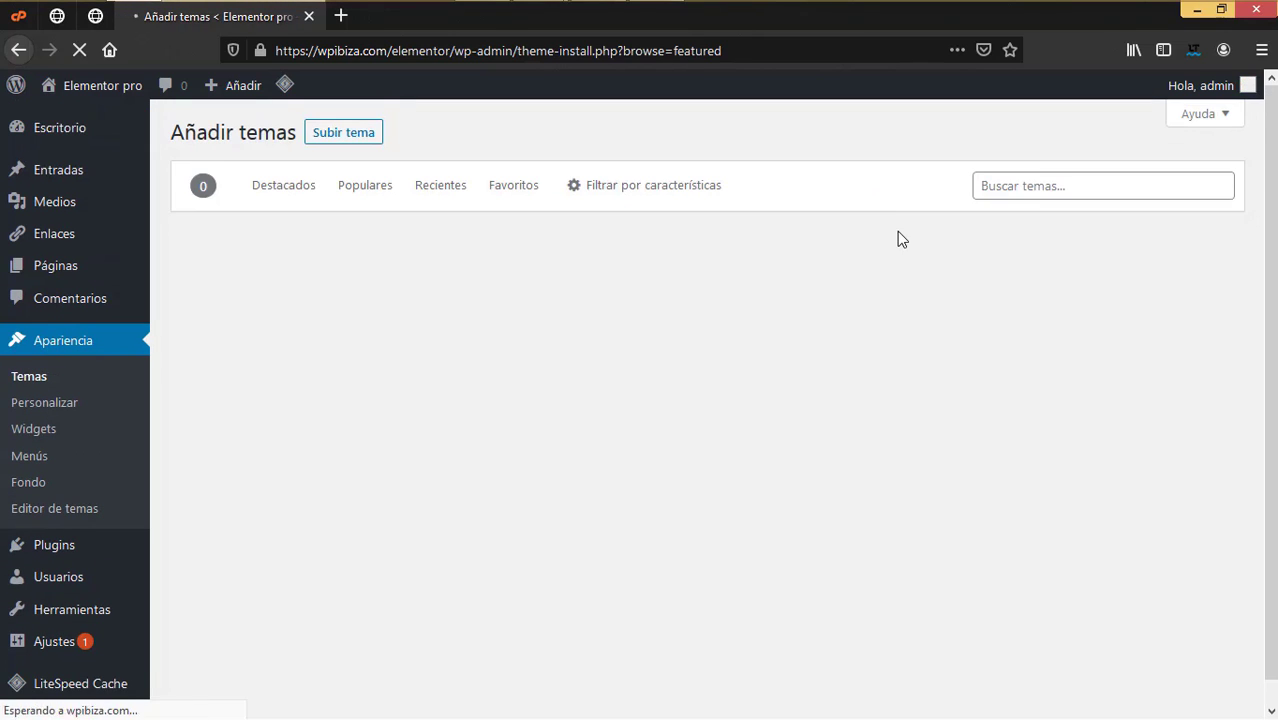
click(1010, 186)
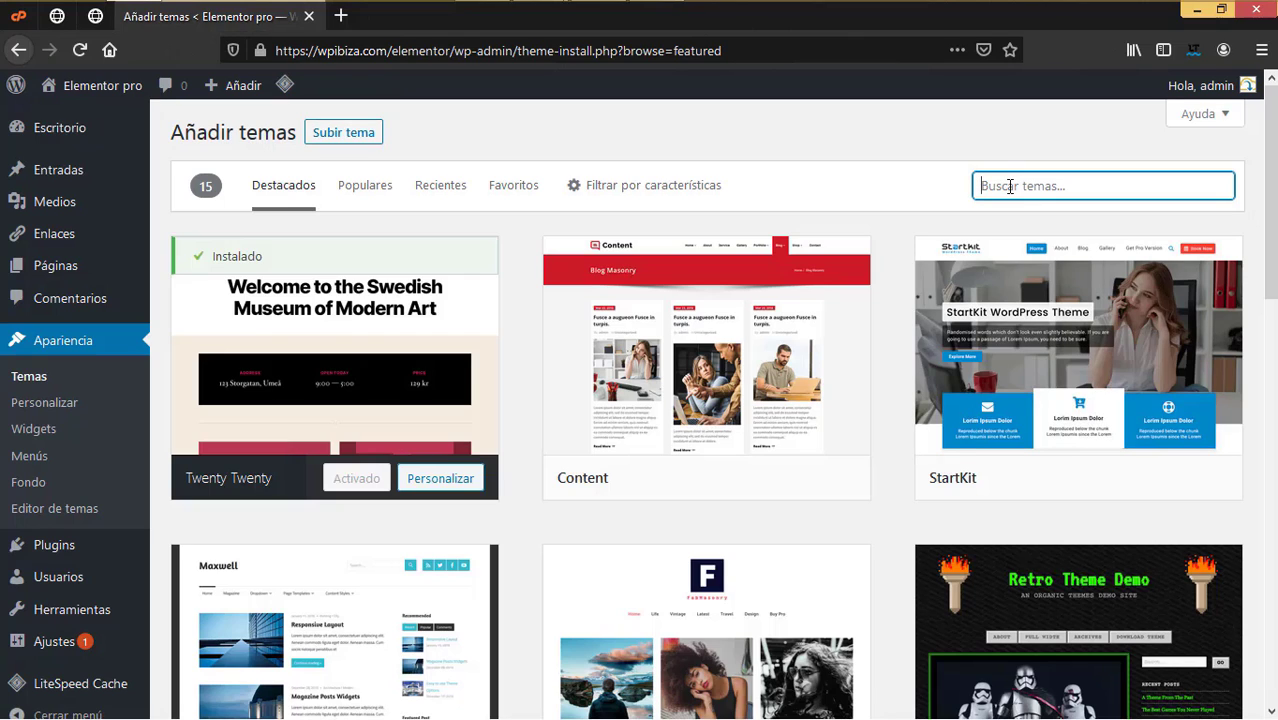
text(hello)
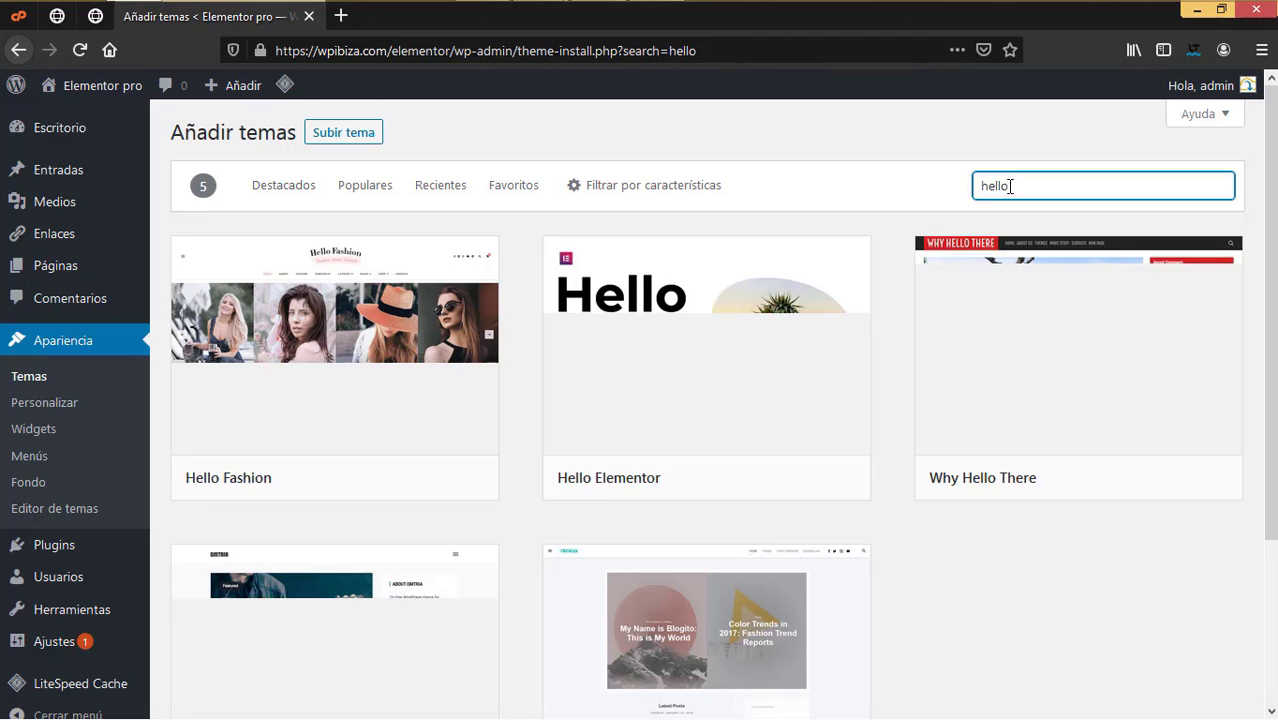
mouse_move(804, 294)
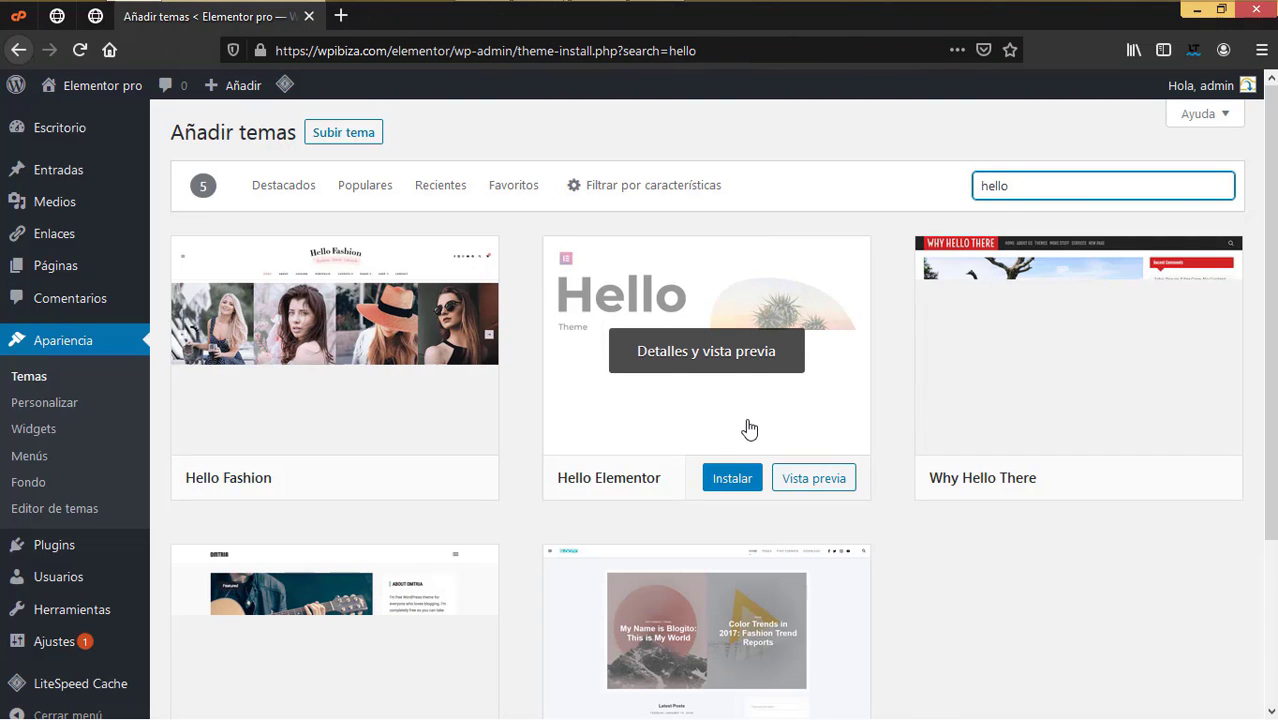
click(740, 480)
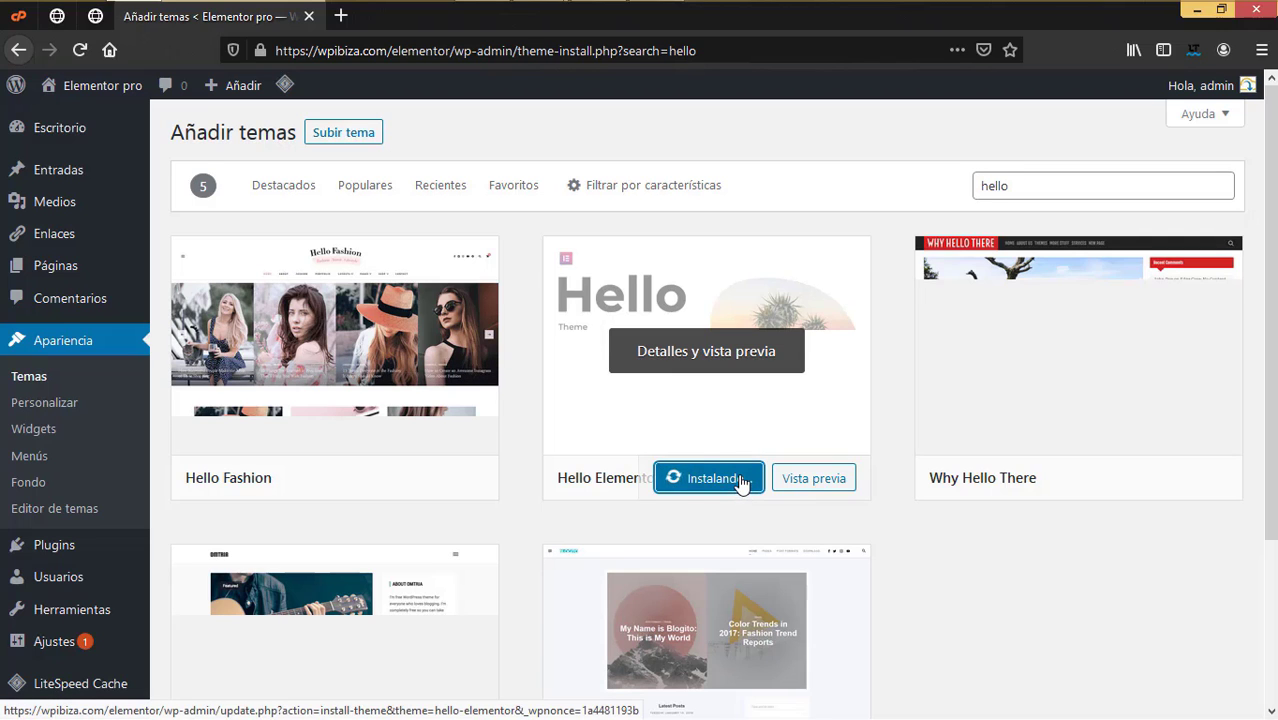
click(738, 479)
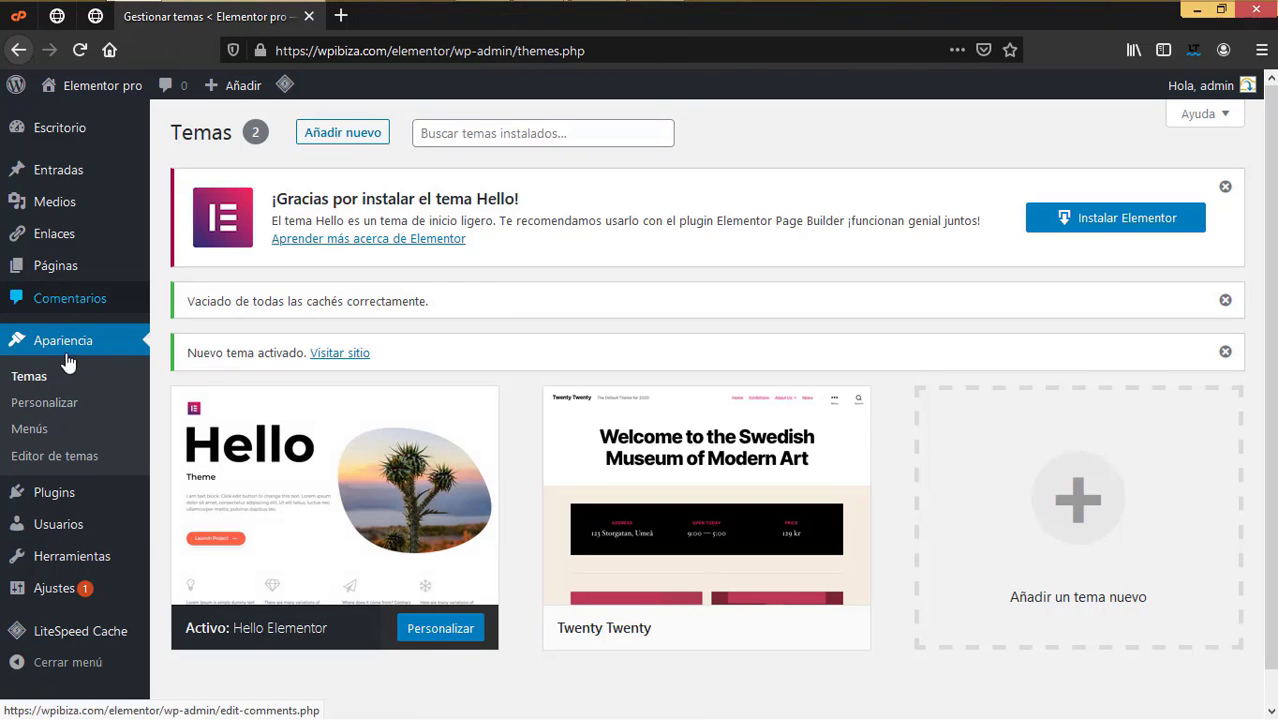
Step: Search plugins for 'elementor', then install and activate Elementor Website Builder
mouse_move(57, 492)
click(186, 522)
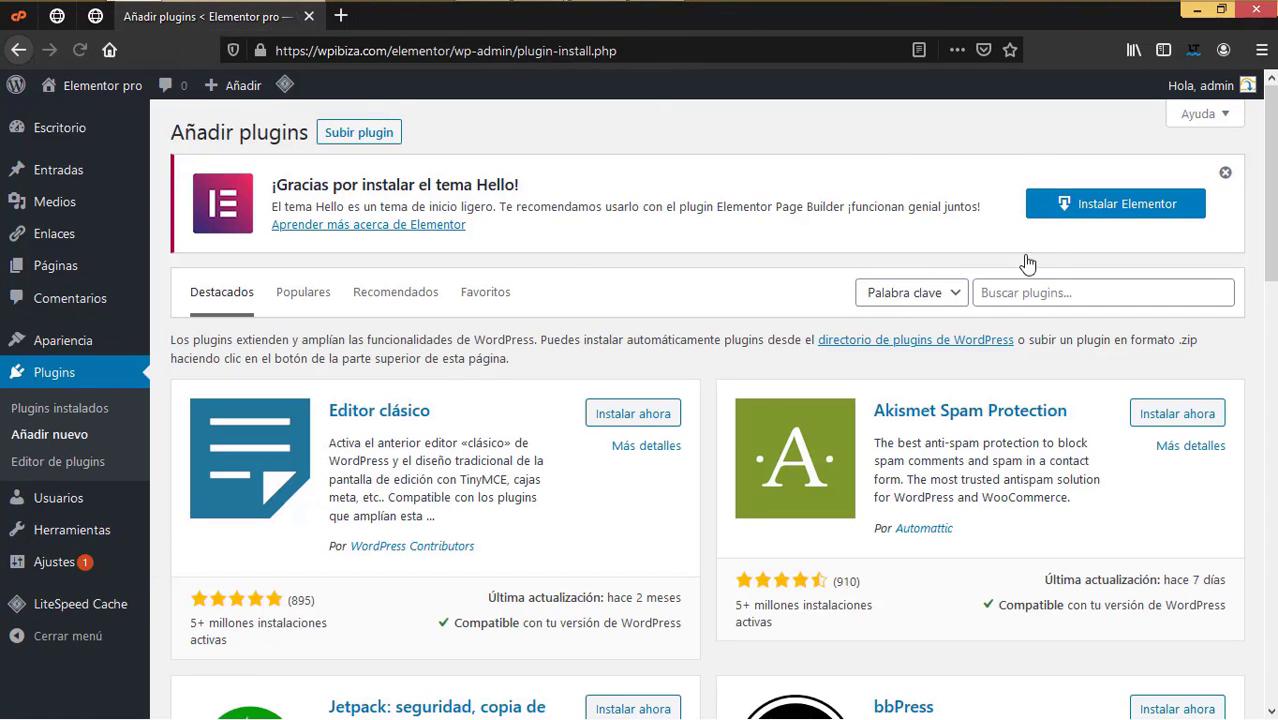
click(1022, 292)
text(elementor)
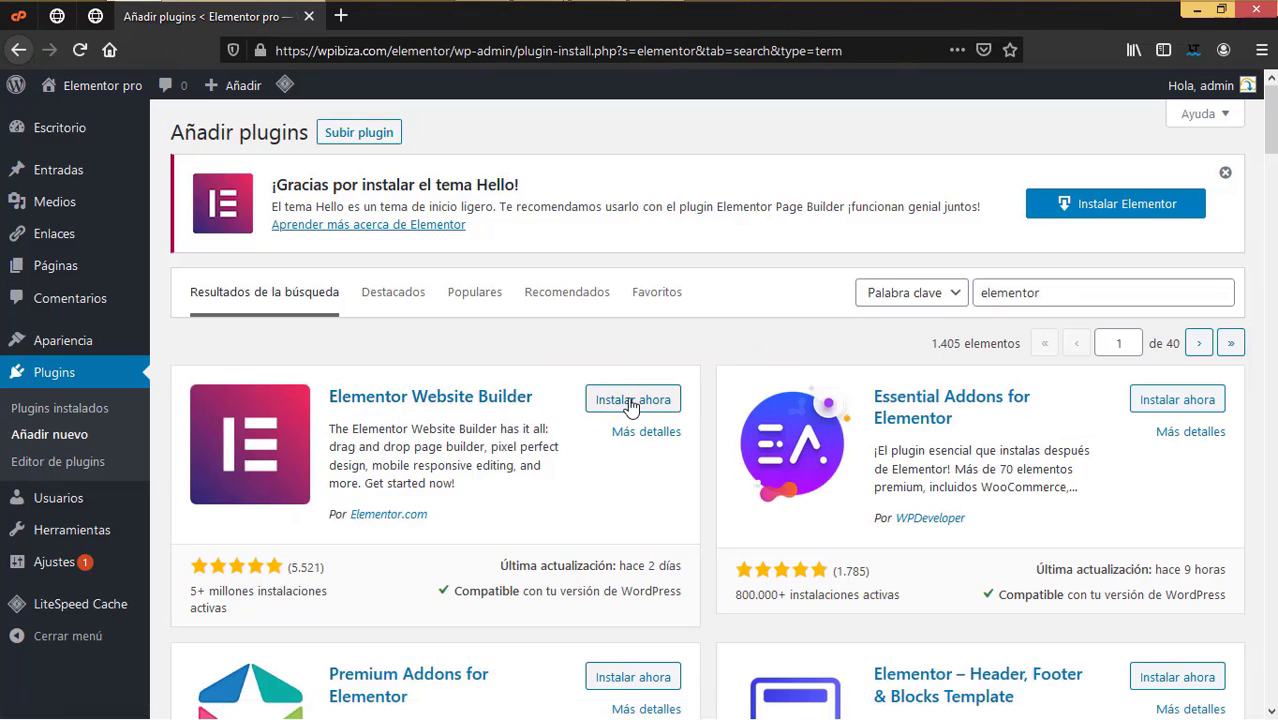
click(620, 400)
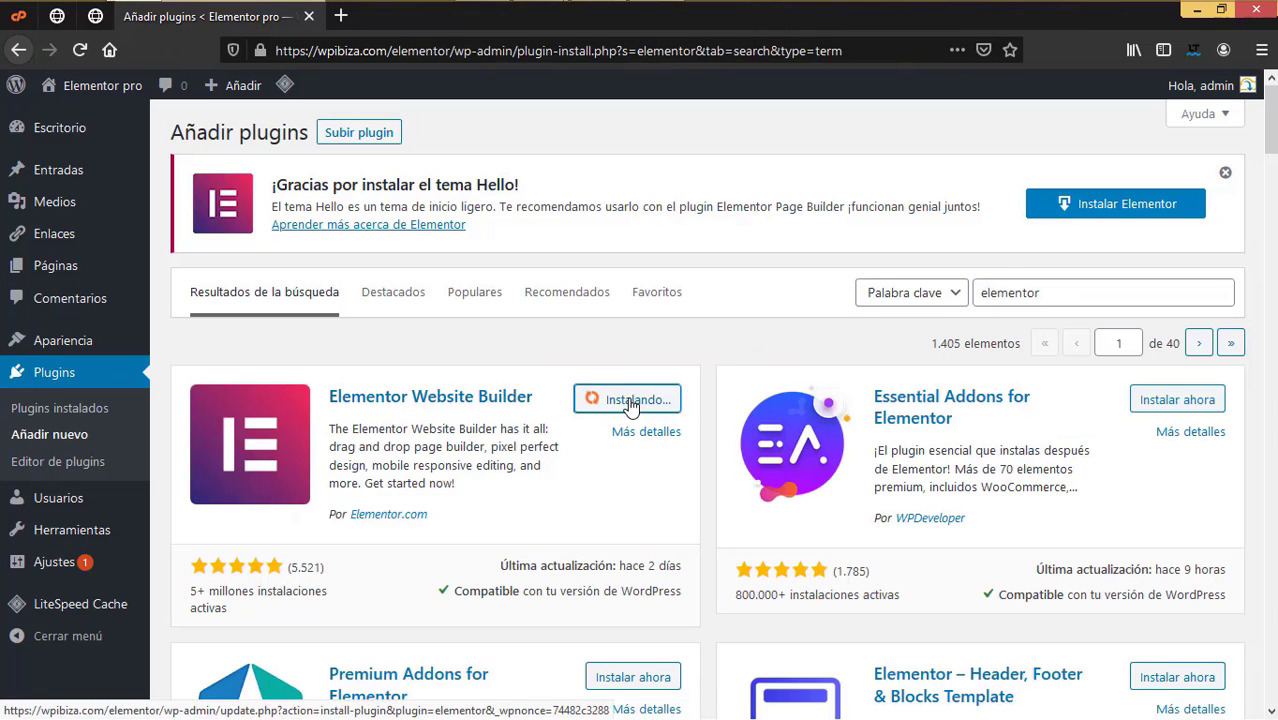
click(648, 400)
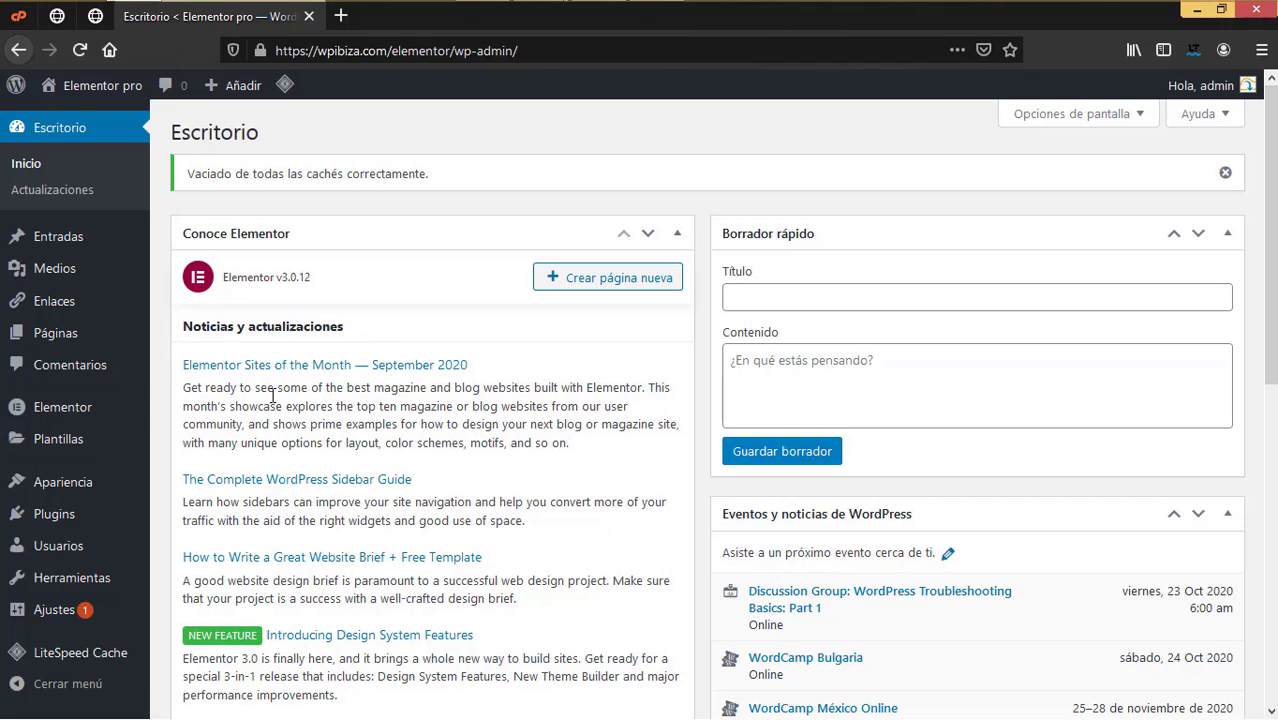
Step: Upload elementor-pro.zip as a plugin, install it, and activate Elementor Pro
mouse_move(100, 418)
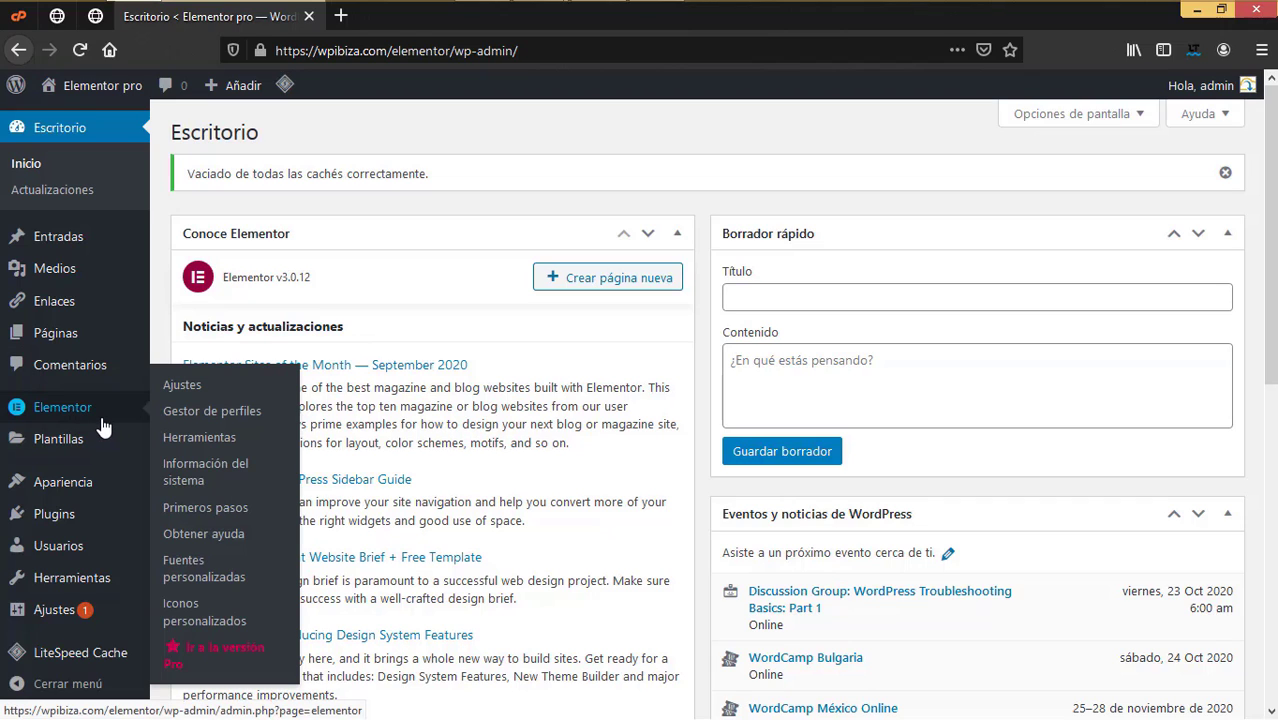
mouse_move(90, 515)
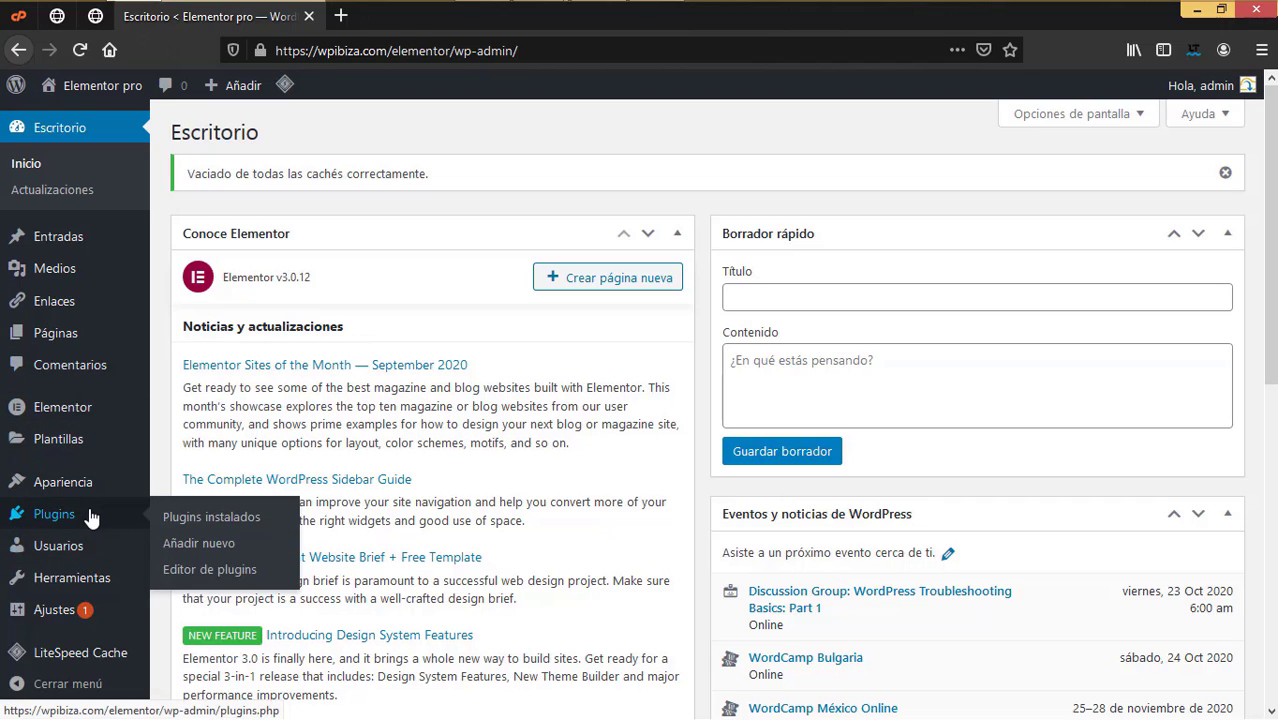
click(205, 543)
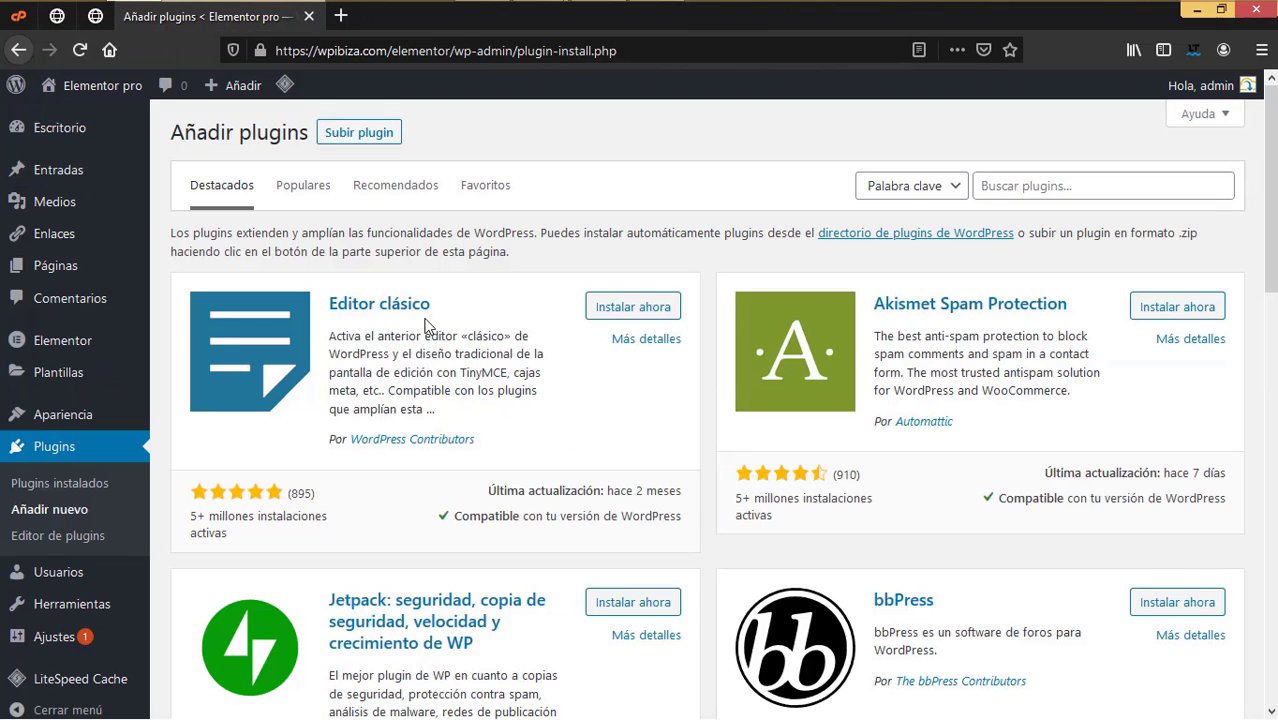
click(372, 137)
click(586, 310)
click(237, 136)
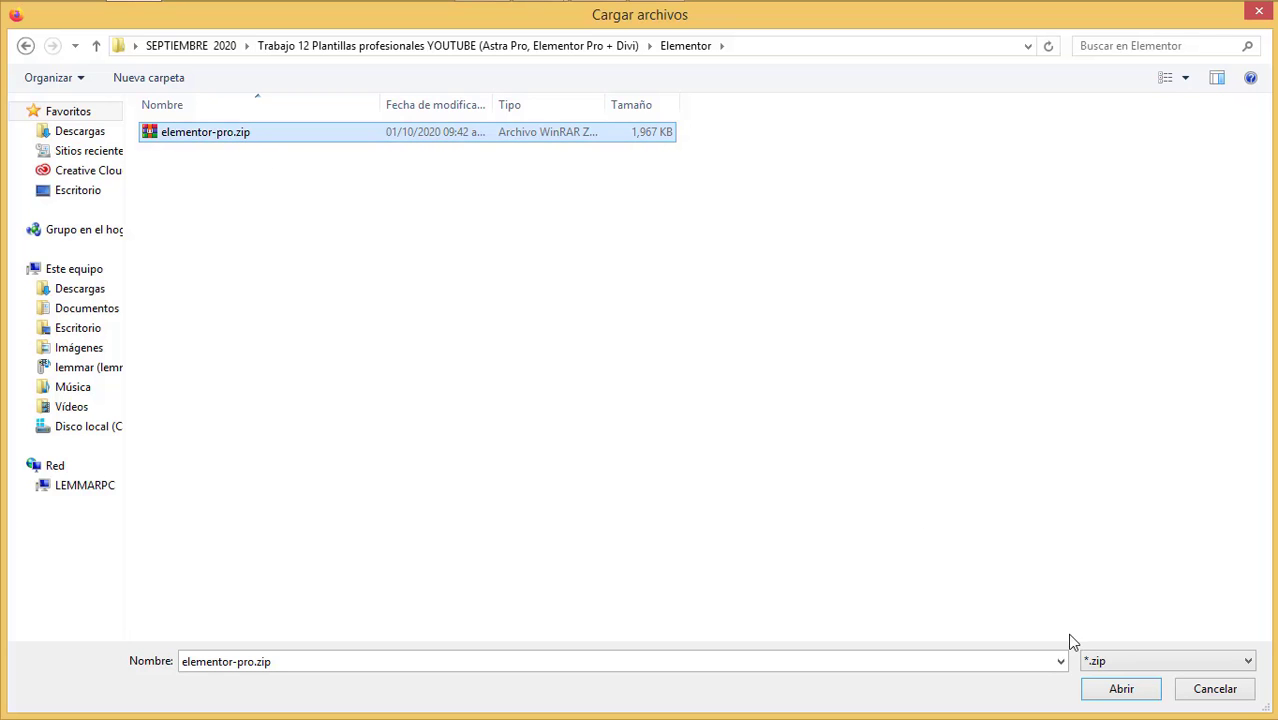
click(1110, 689)
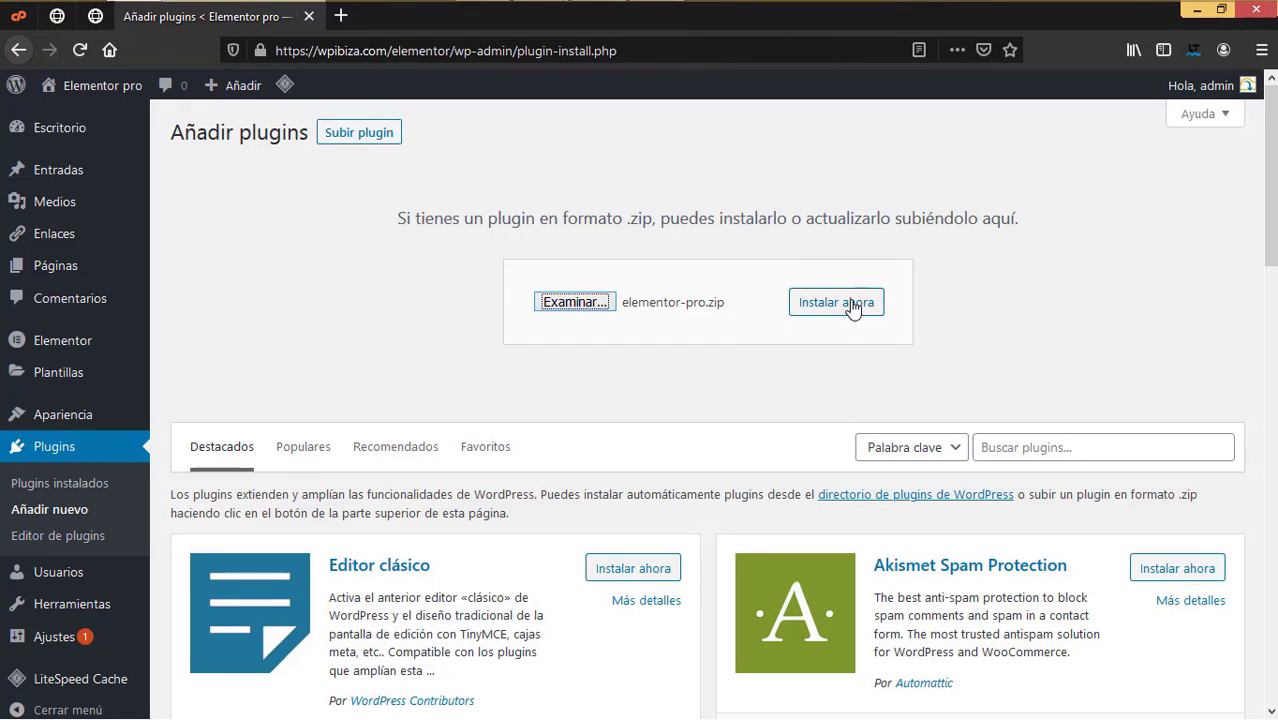
click(850, 303)
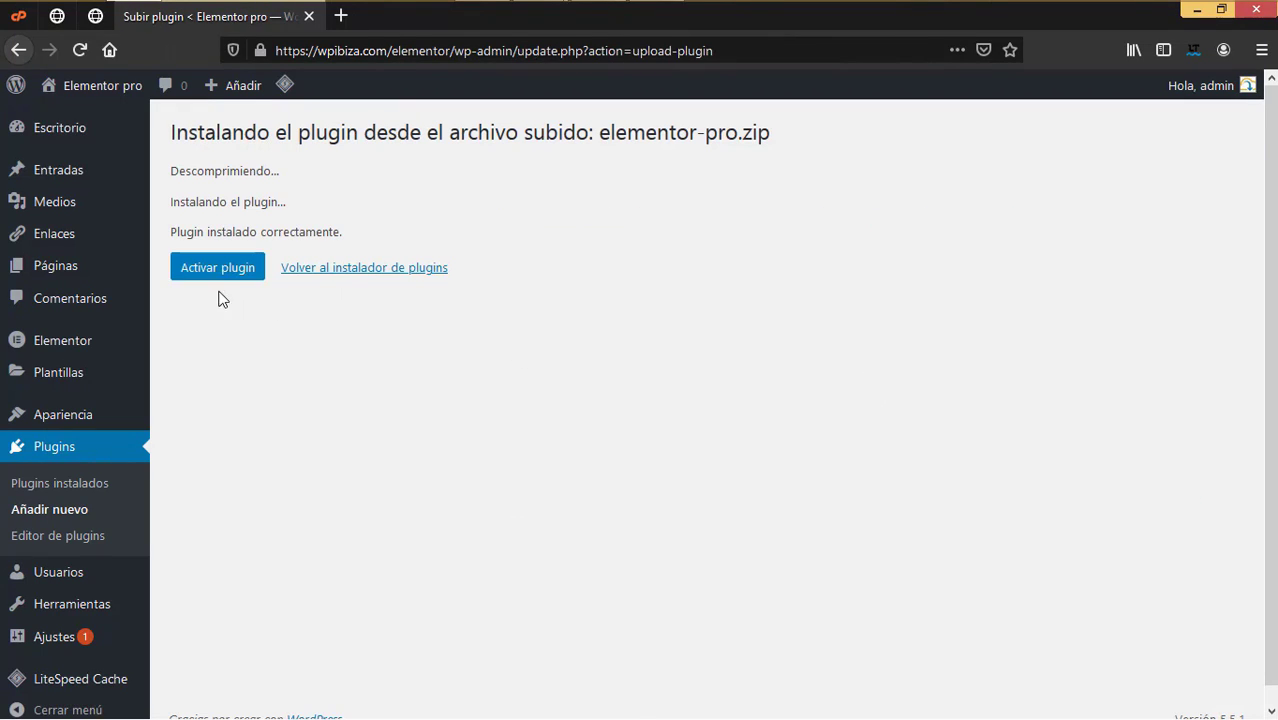
click(223, 276)
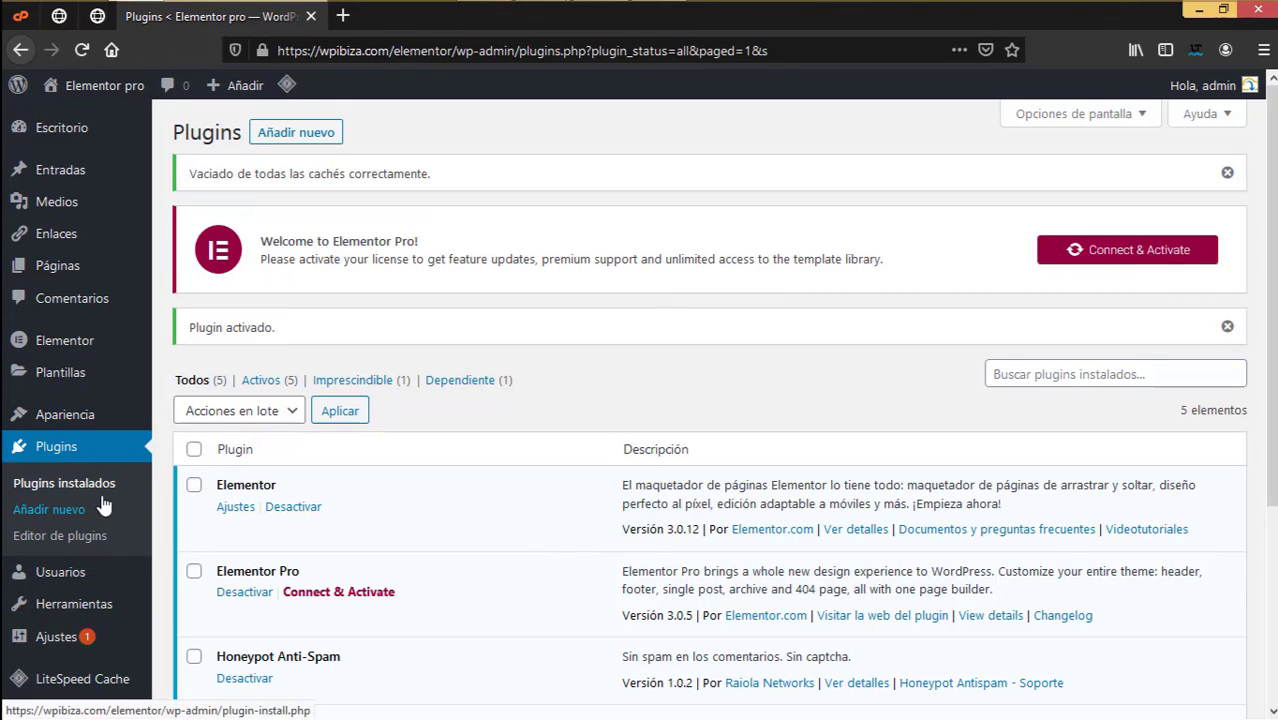
Step: Look over the plugins list, then head to the elementorpro site's admin dashboard
scroll(97, 478, down, 3)
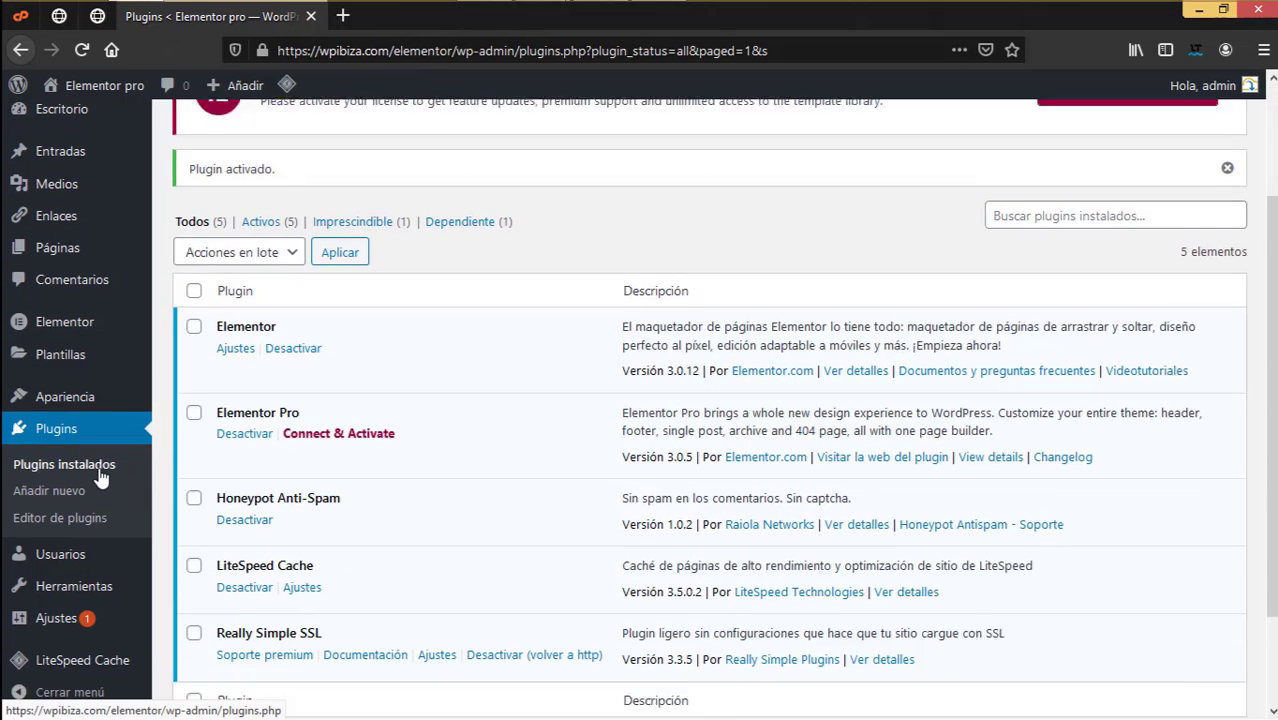
scroll(90, 474, up, 3)
mouse_move(94, 372)
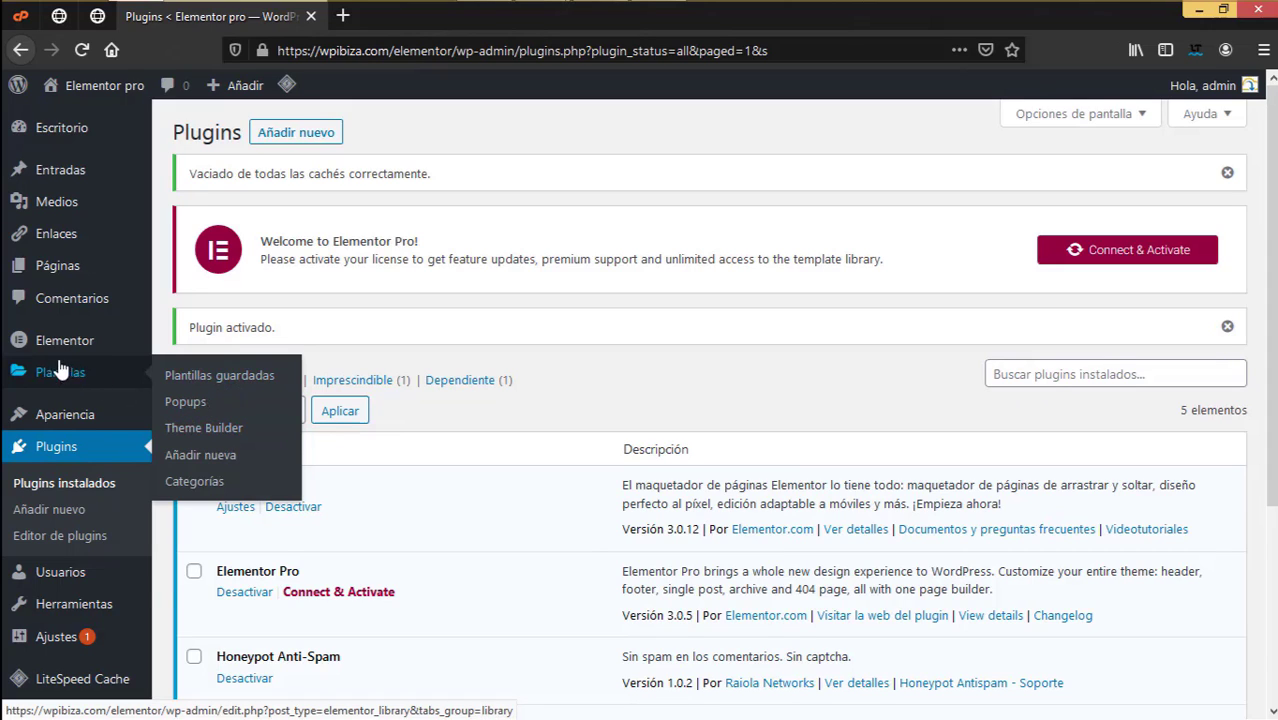
mouse_move(70, 341)
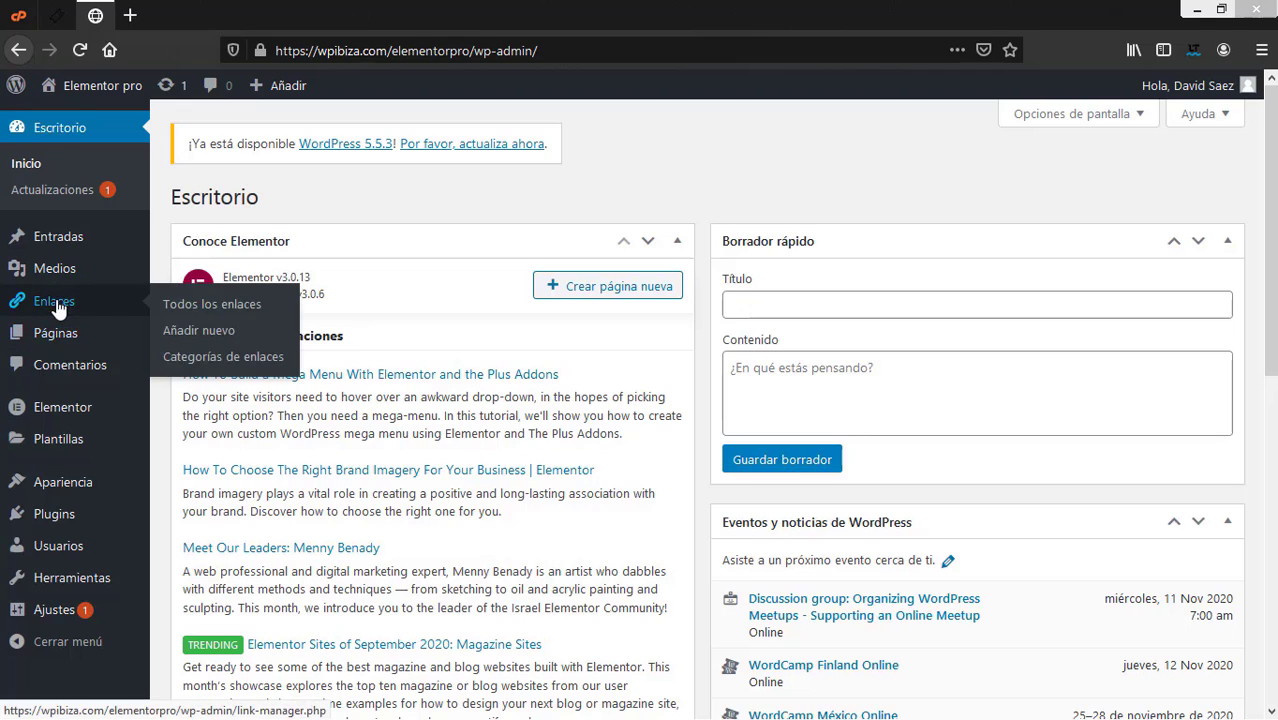
Step: From Páginas, open a new page editor in a separate tab and dismiss its welcome message
click(60, 338)
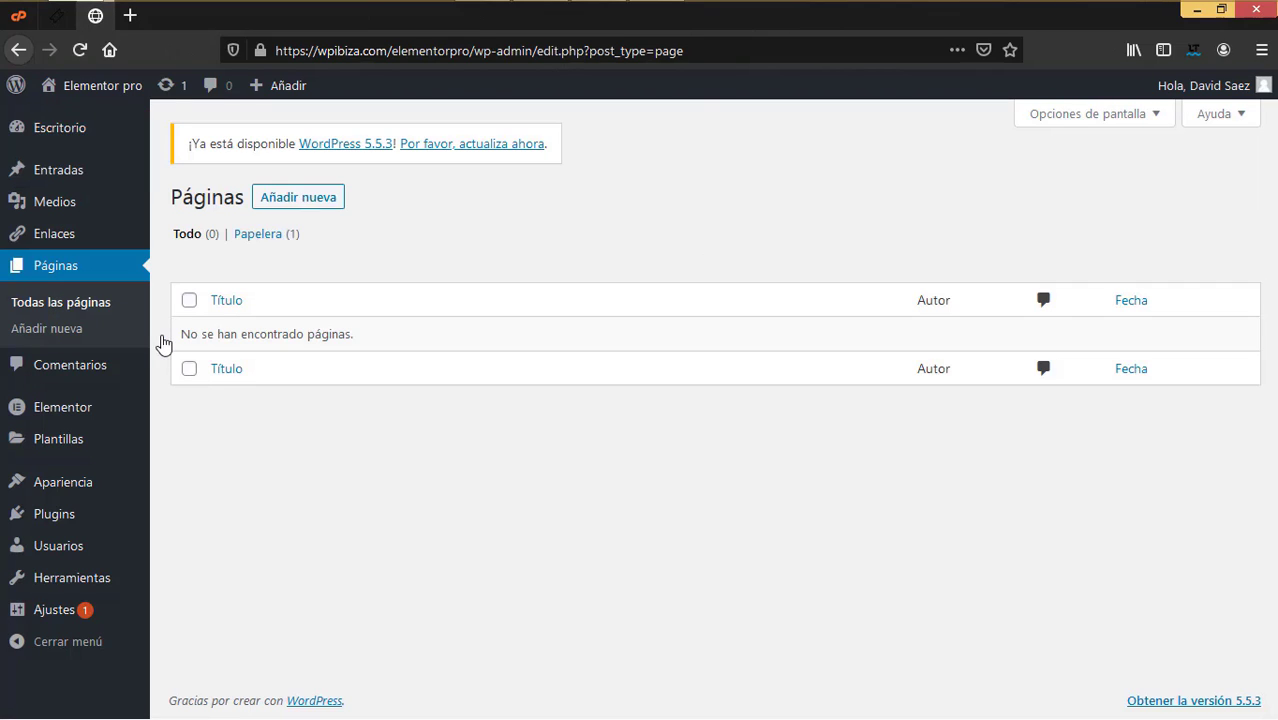
right_click(316, 194)
click(430, 206)
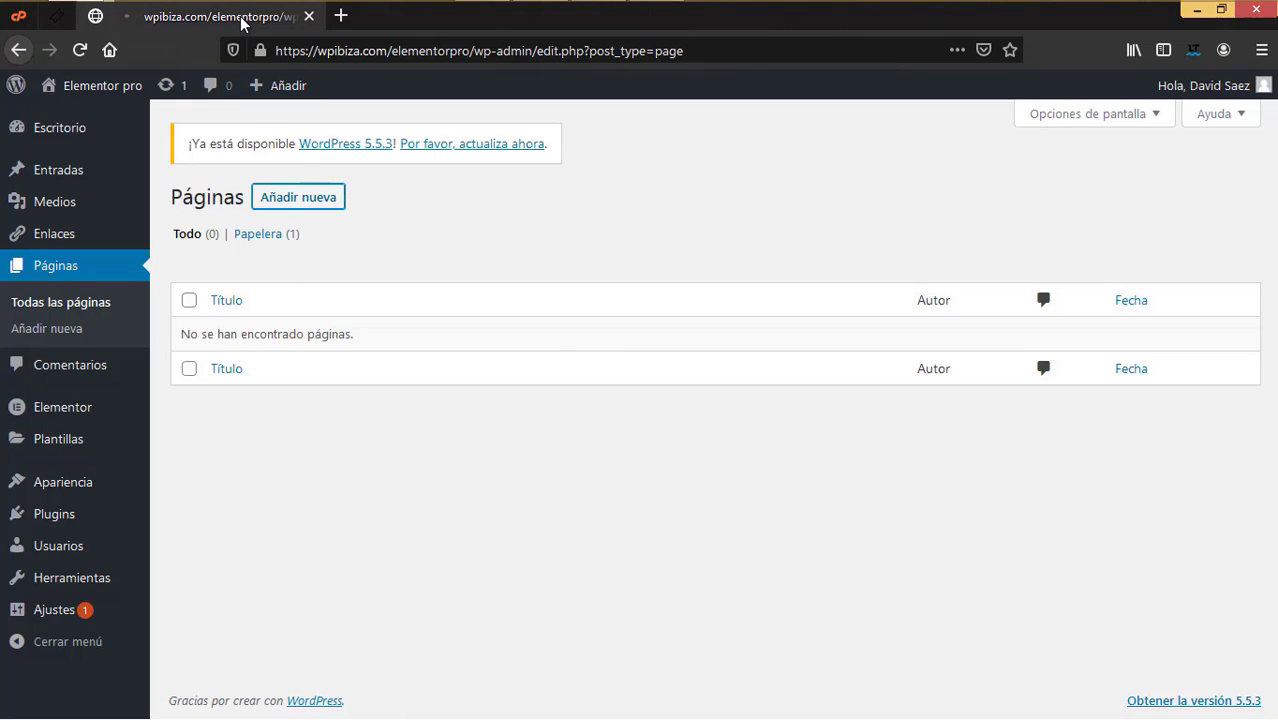
click(241, 20)
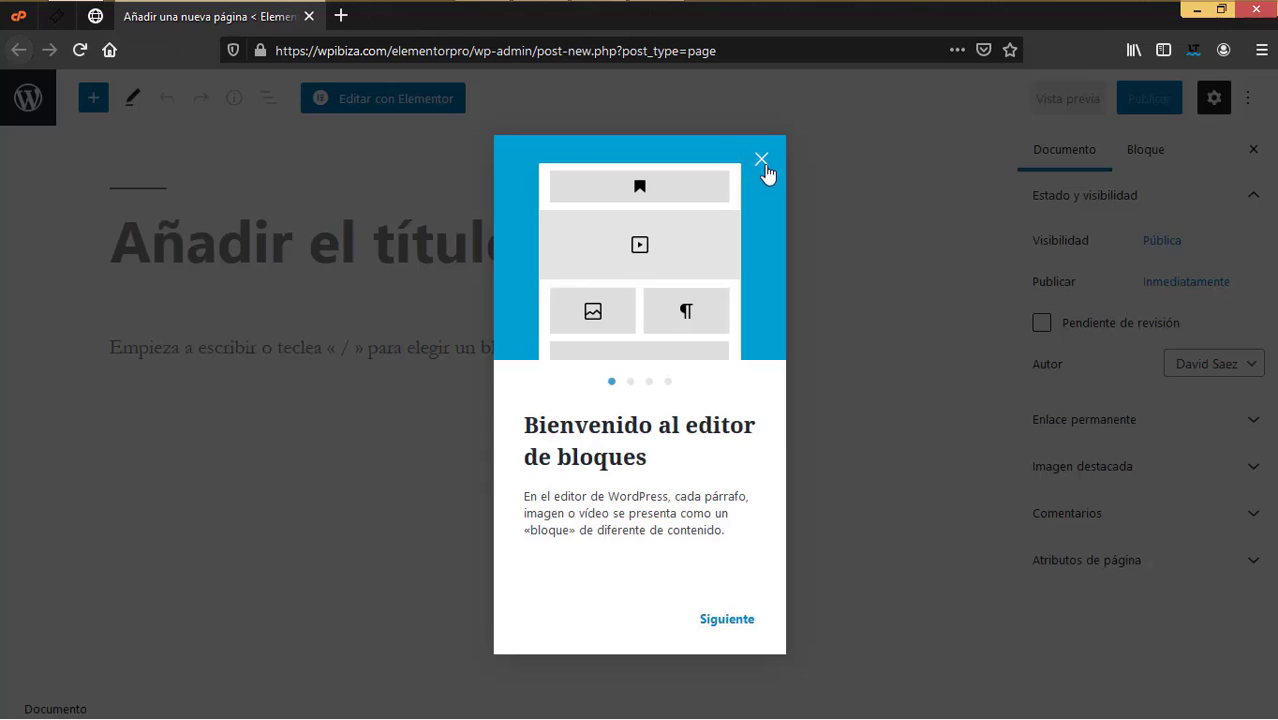
click(763, 163)
Step: Title the new page 'Inicio' and publish it
click(447, 247)
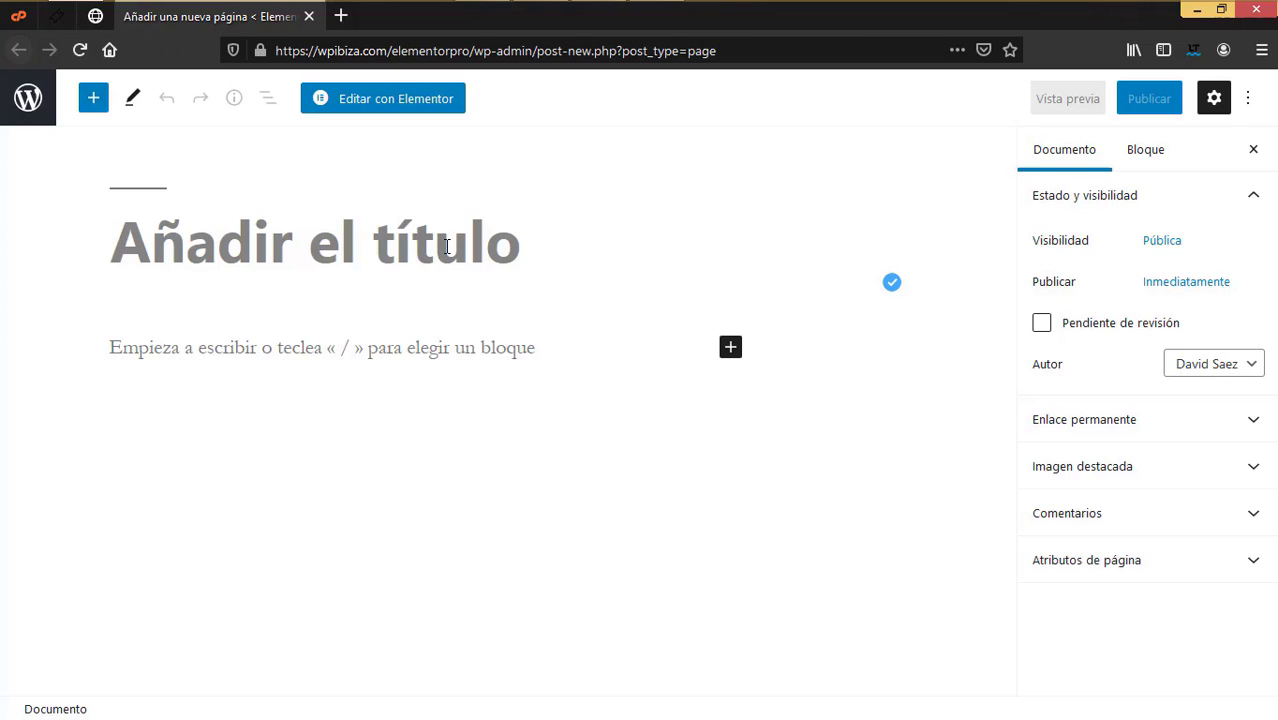
text(Inicio)
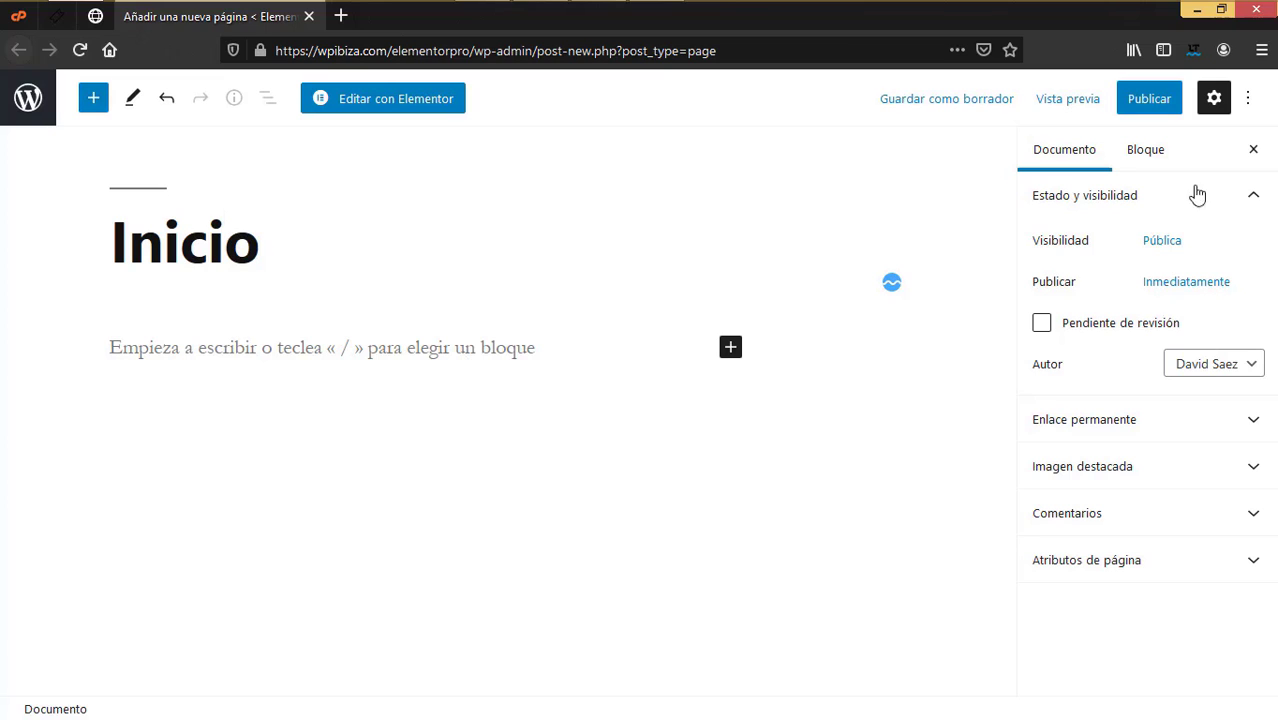
click(1156, 104)
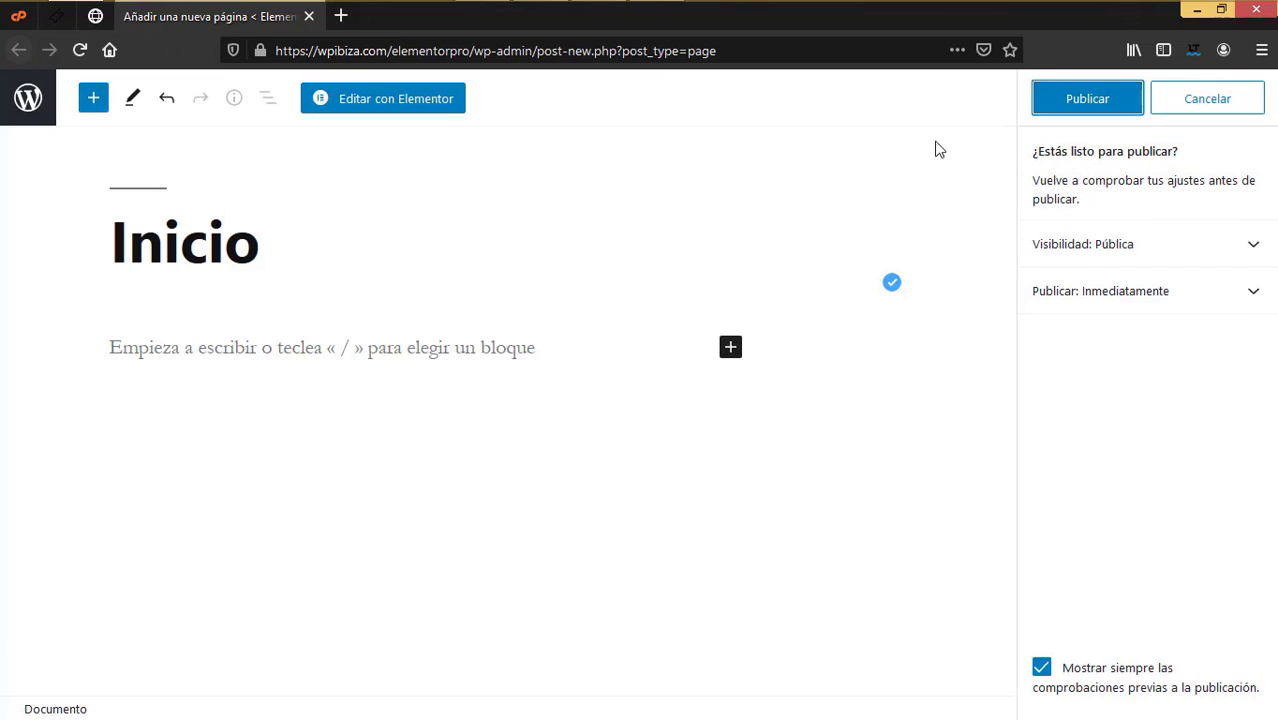
click(1052, 104)
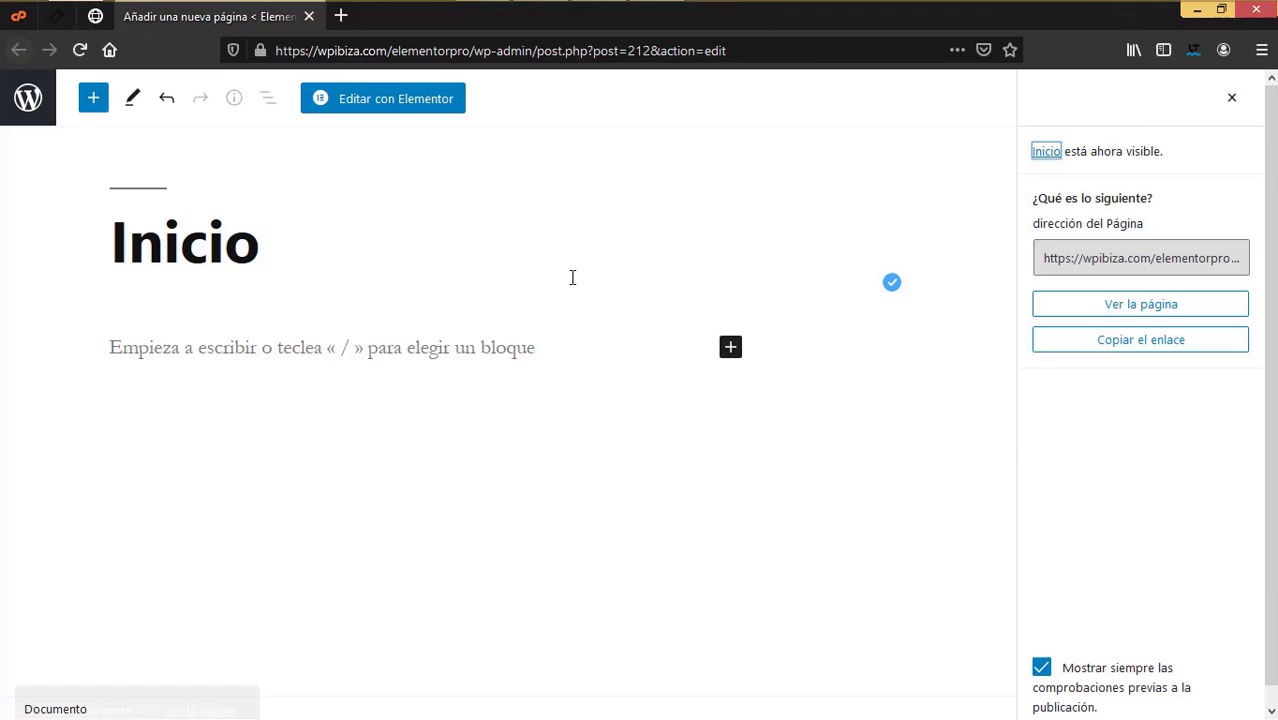
Step: Close the Inicio editor and start another blank page in a new tab
click(309, 16)
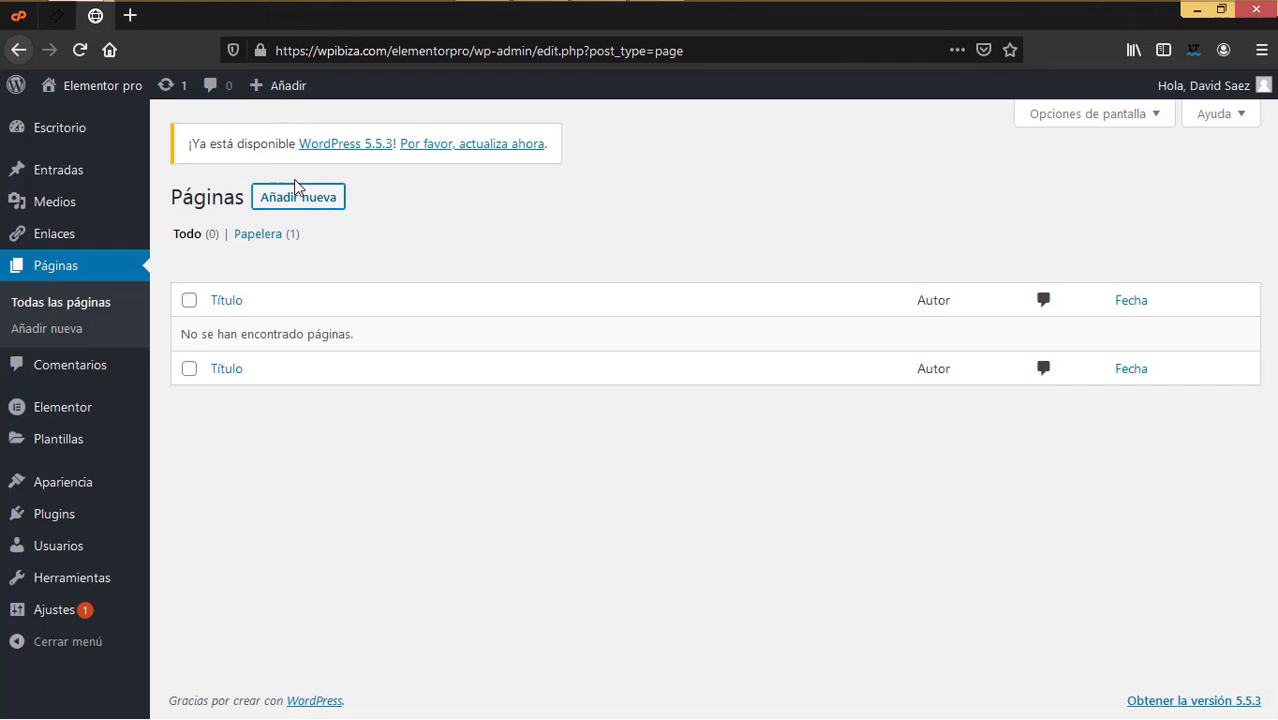
right_click(302, 197)
click(360, 199)
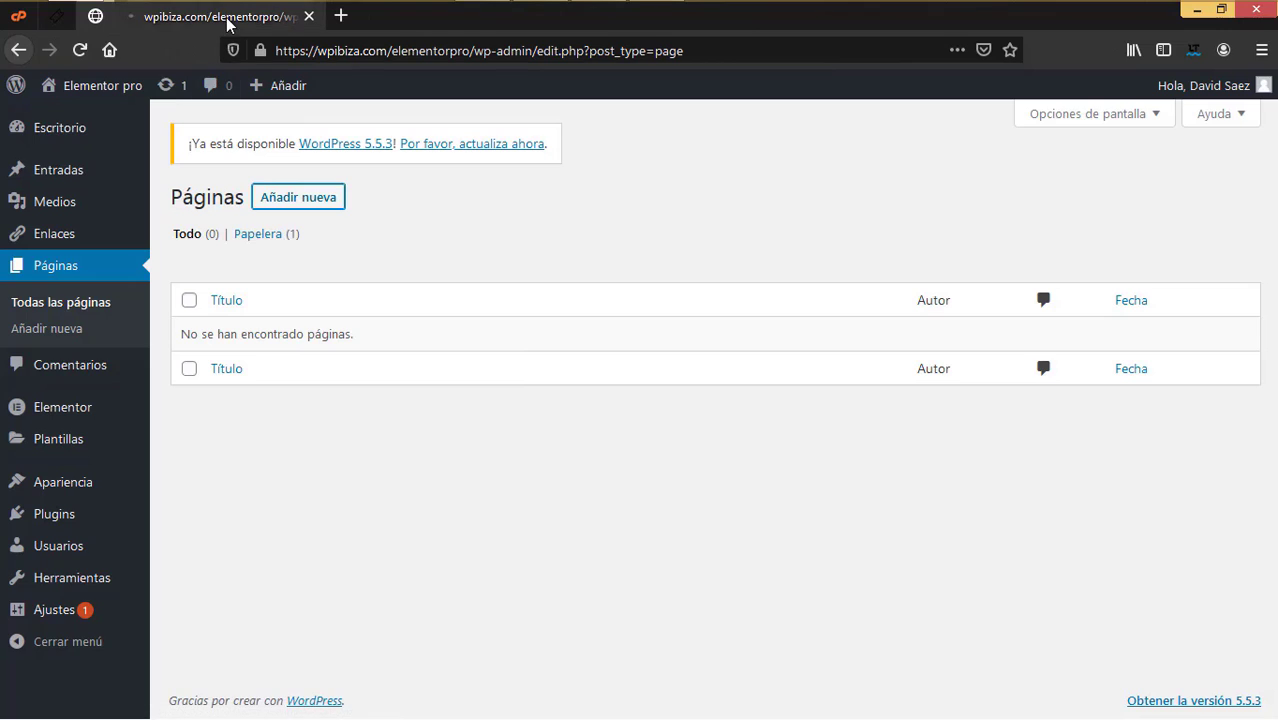
Step: Title the new page 'Nosotros', fixing the typo, publish it and close its tab
click(228, 18)
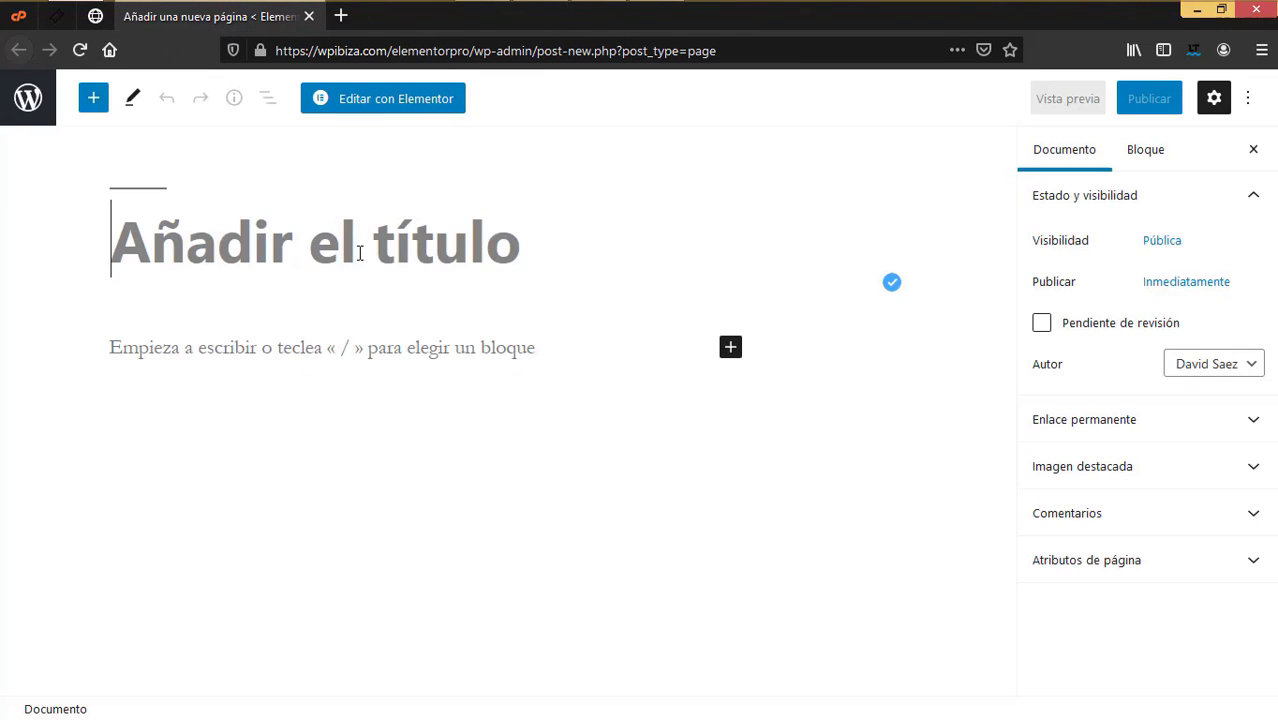
text(Noosotros)
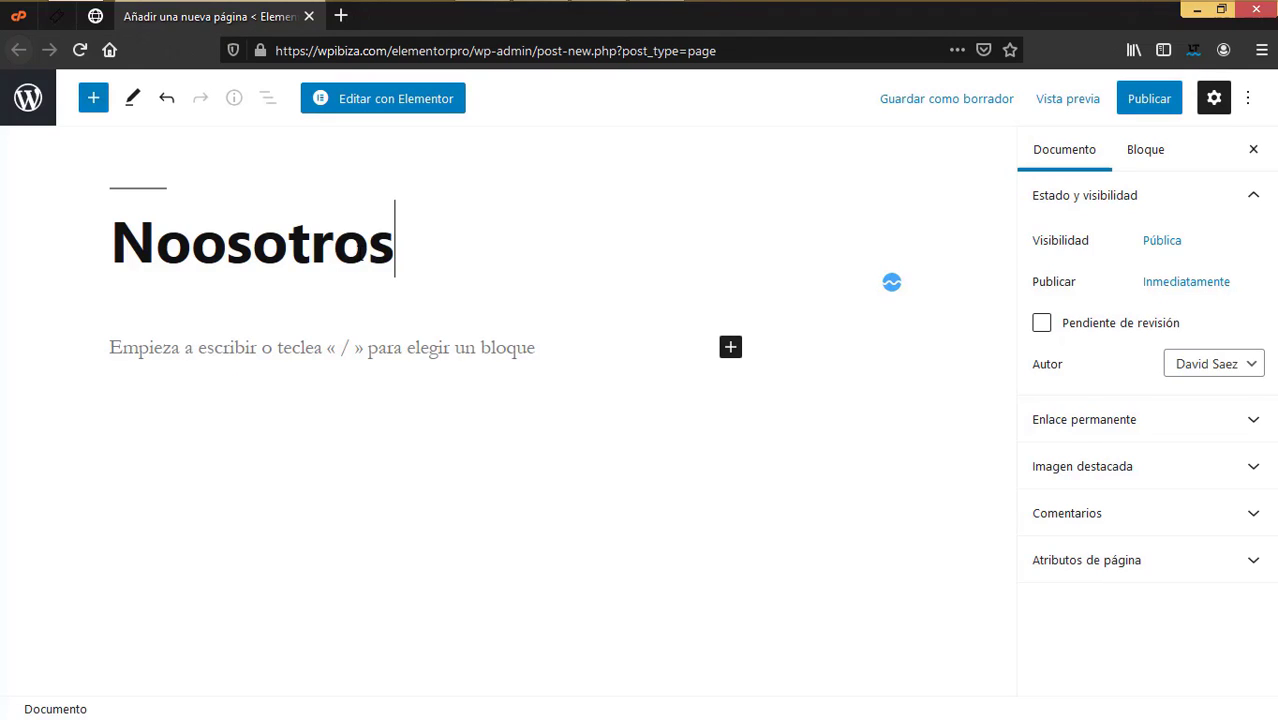
key(BackSpace)
key(BackSpace)
key(BackSpace)
key(BackSpace)
key(BackSpace)
key(BackSpace)
key(BackSpace)
text(sotros)
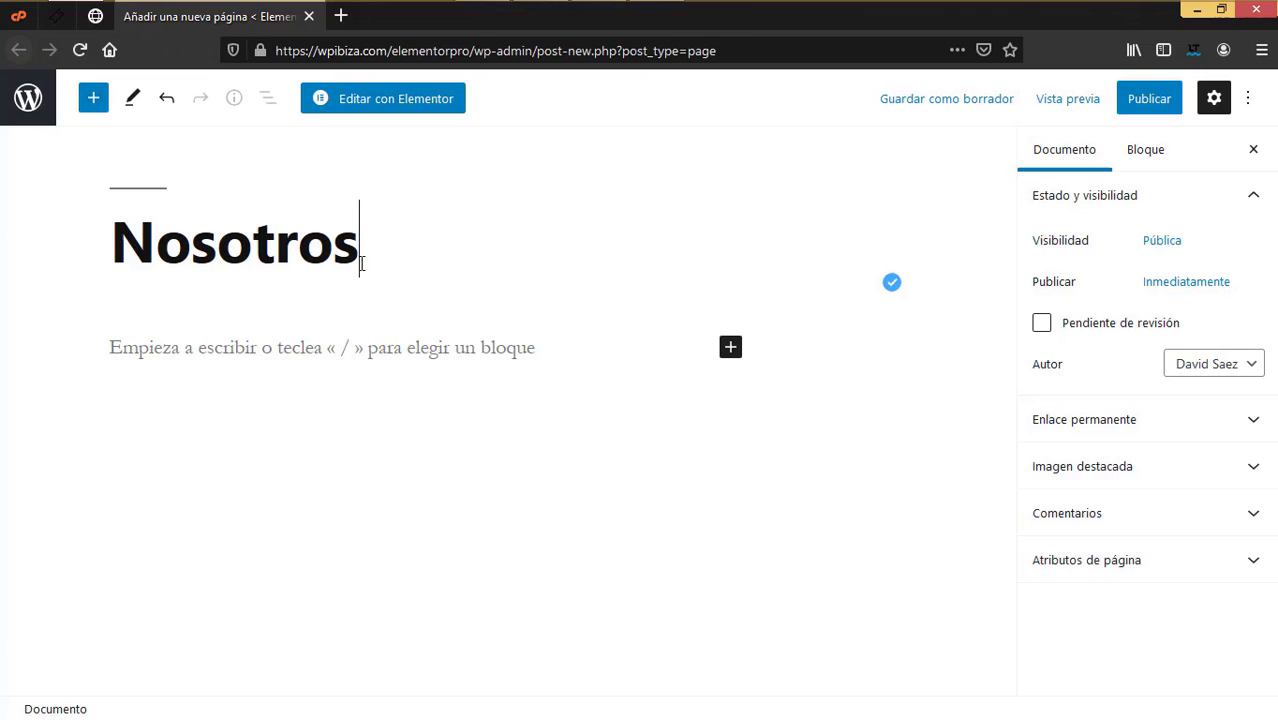
click(1067, 513)
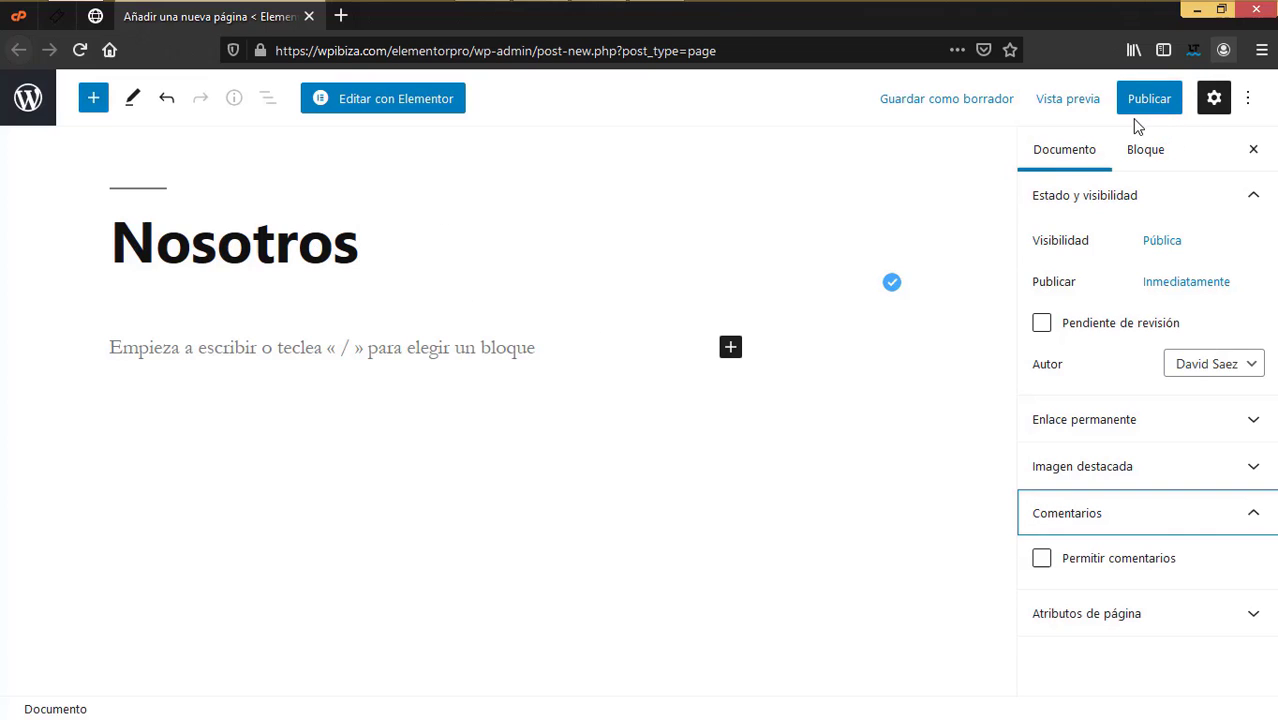
click(1163, 108)
click(1113, 100)
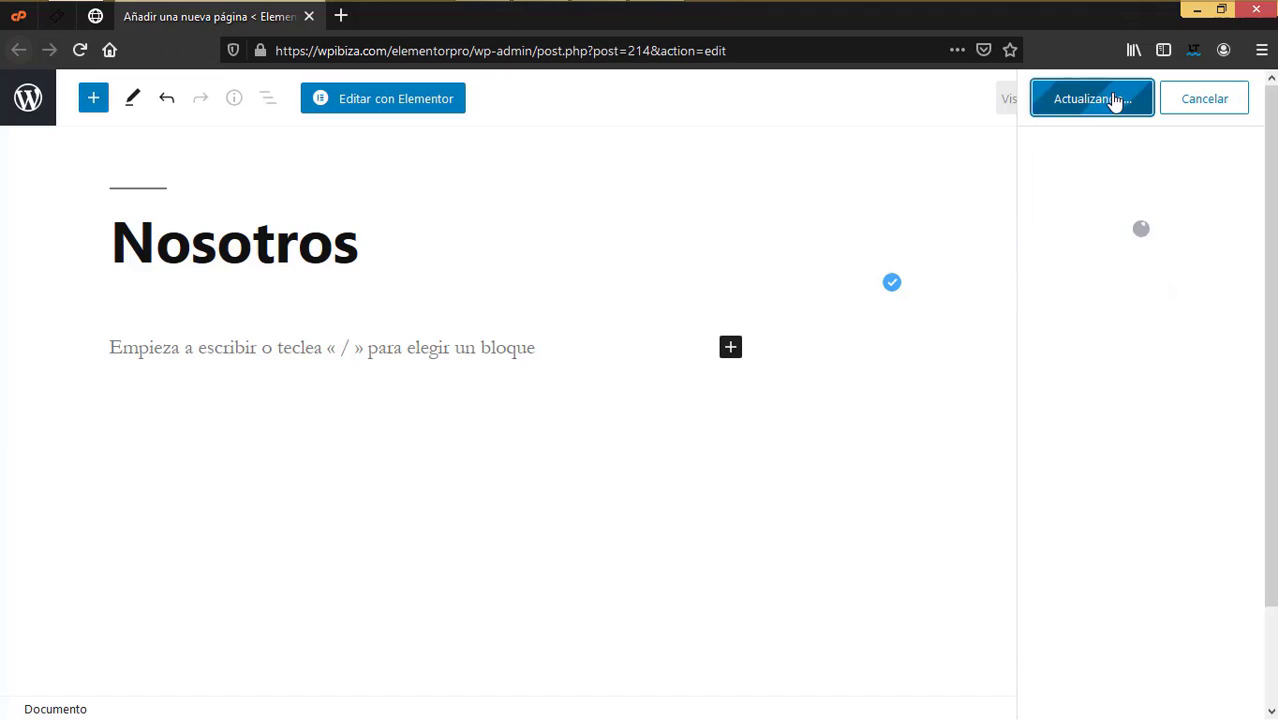
click(310, 16)
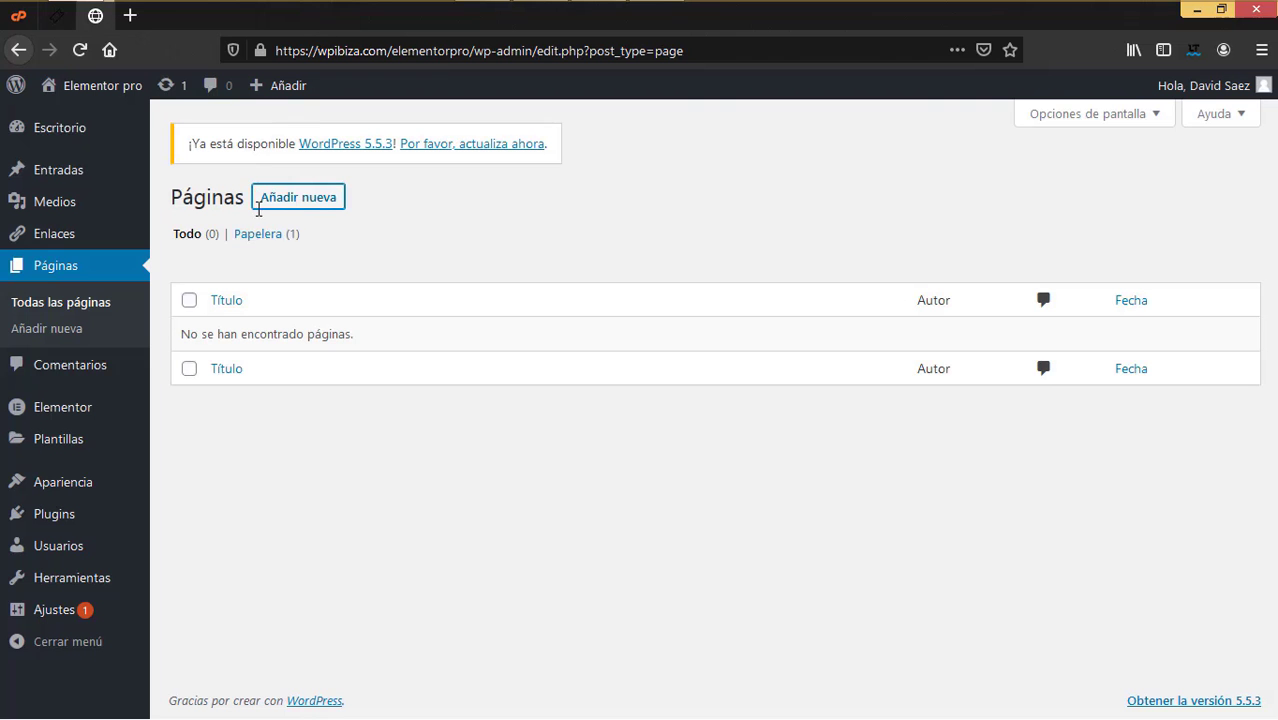
Step: Create and publish a new page titled 'Contacto', then close its editor
right_click(290, 211)
click(305, 222)
click(243, 20)
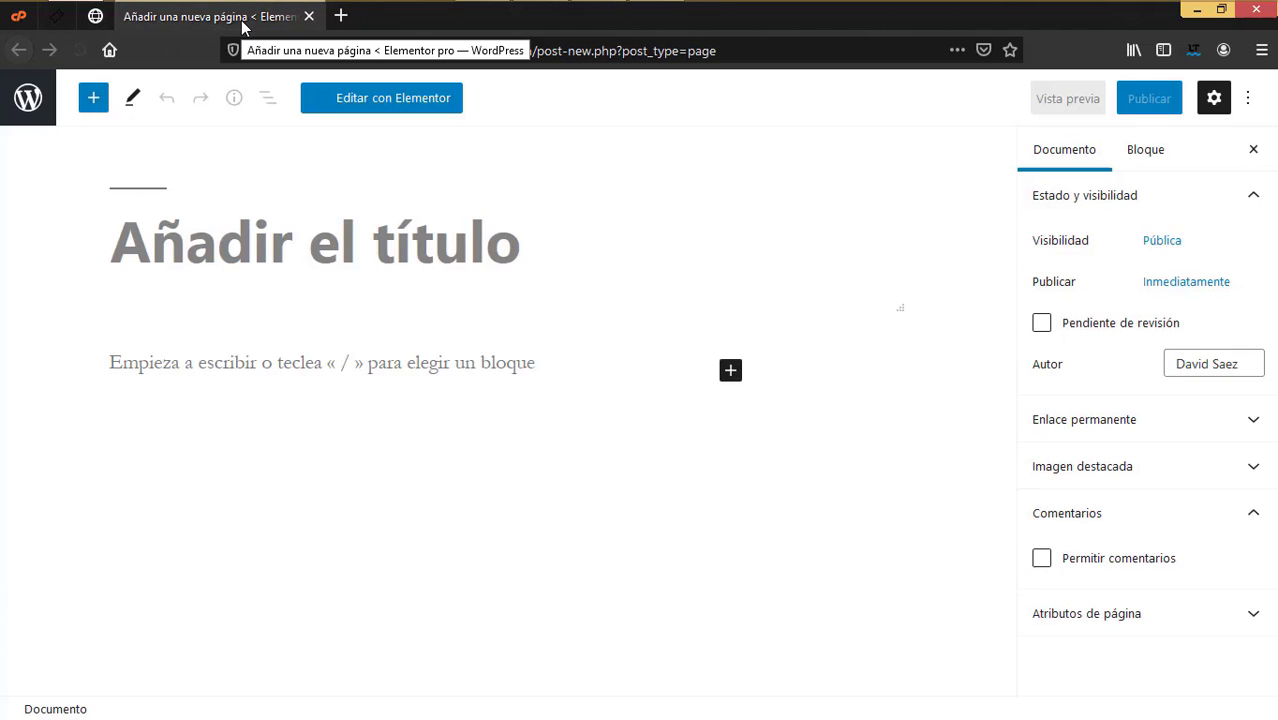
text(Con)
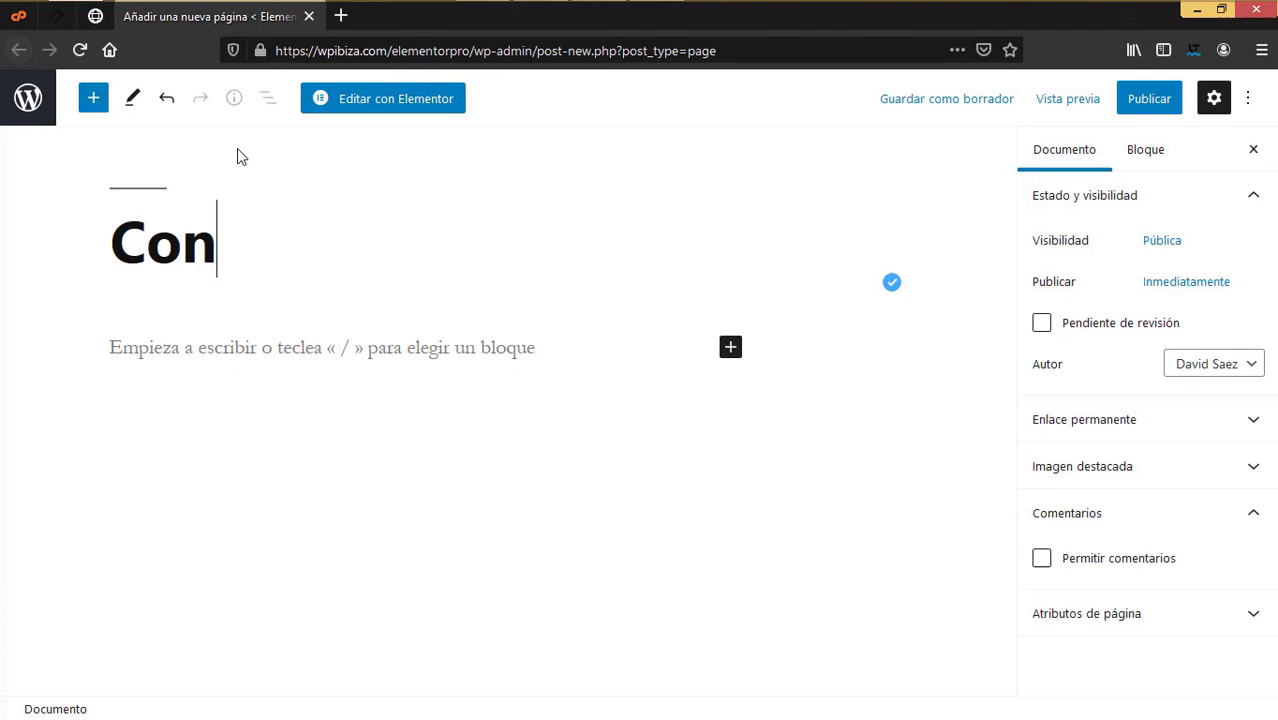
text(tacto)
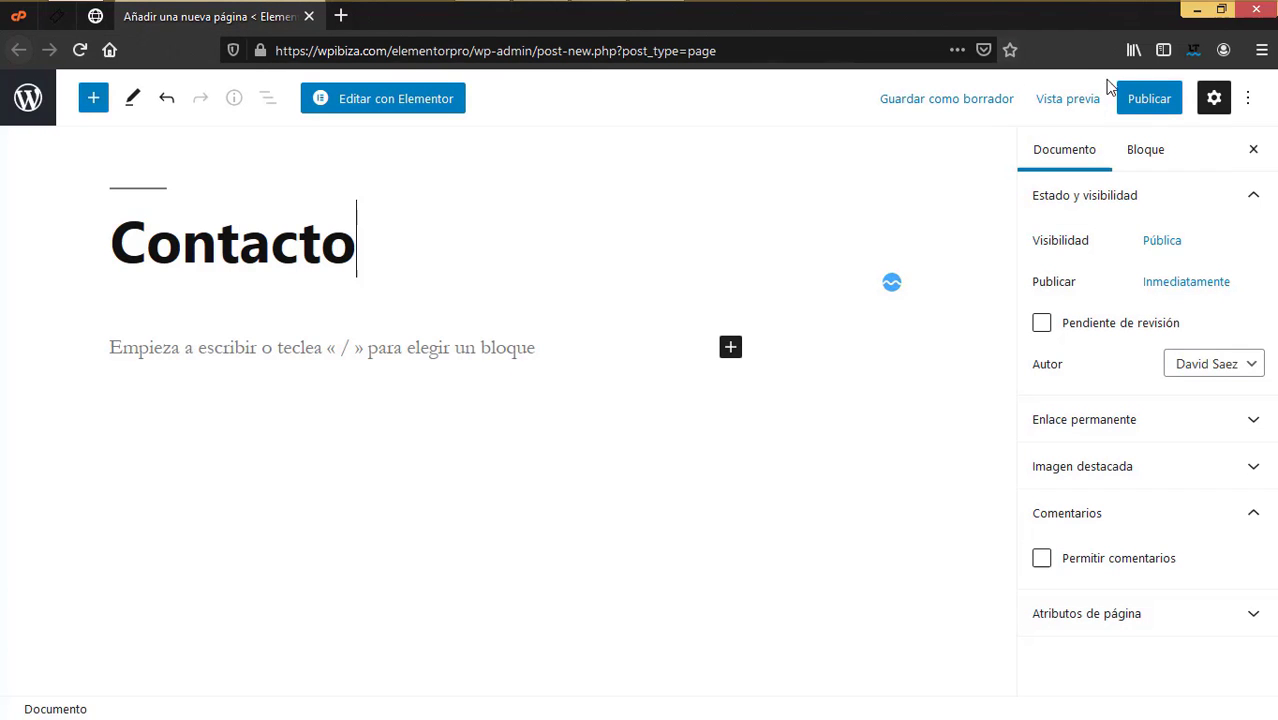
click(1136, 106)
click(1134, 106)
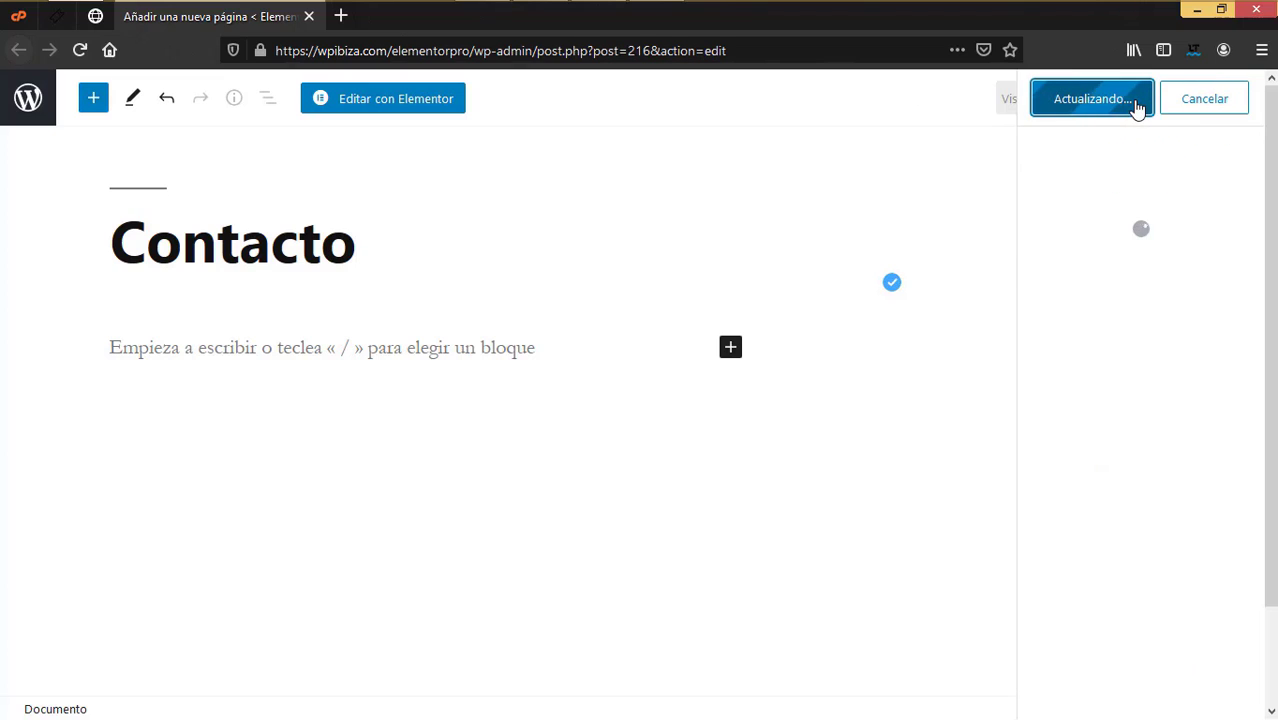
click(309, 16)
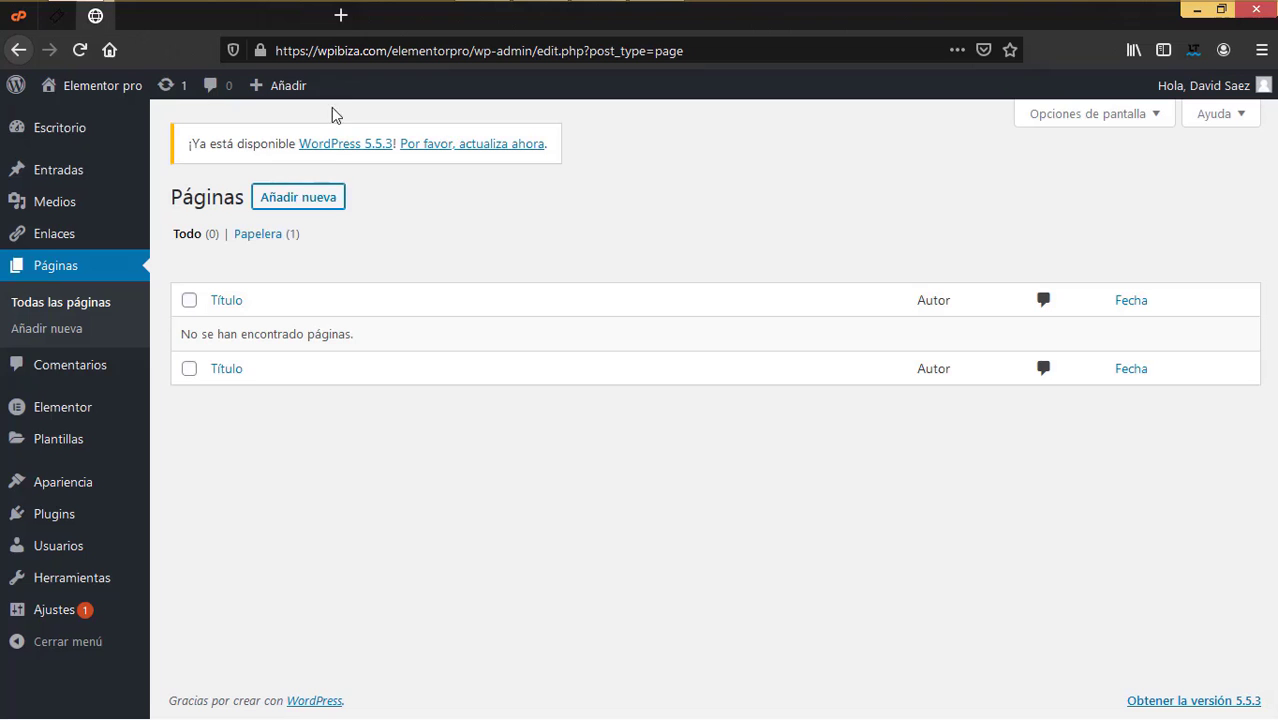
Step: Create and publish a new page titled 'Clases', then close its editor
click(337, 208)
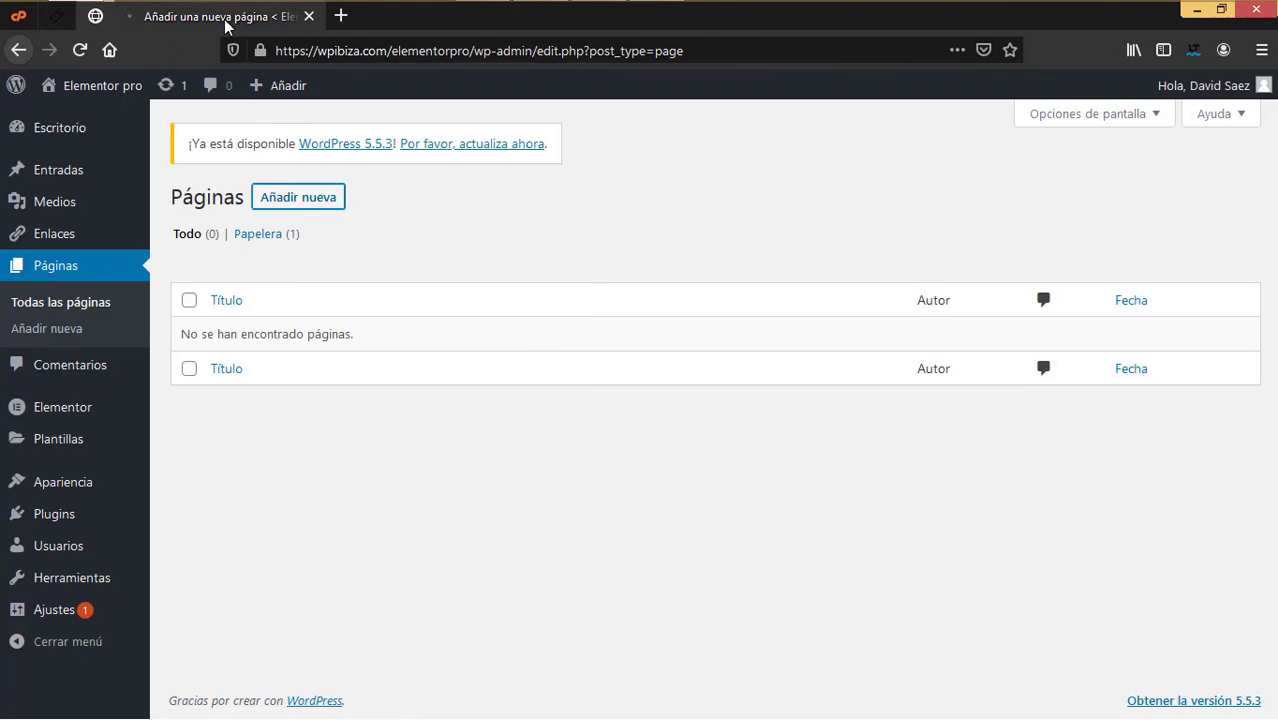
click(295, 18)
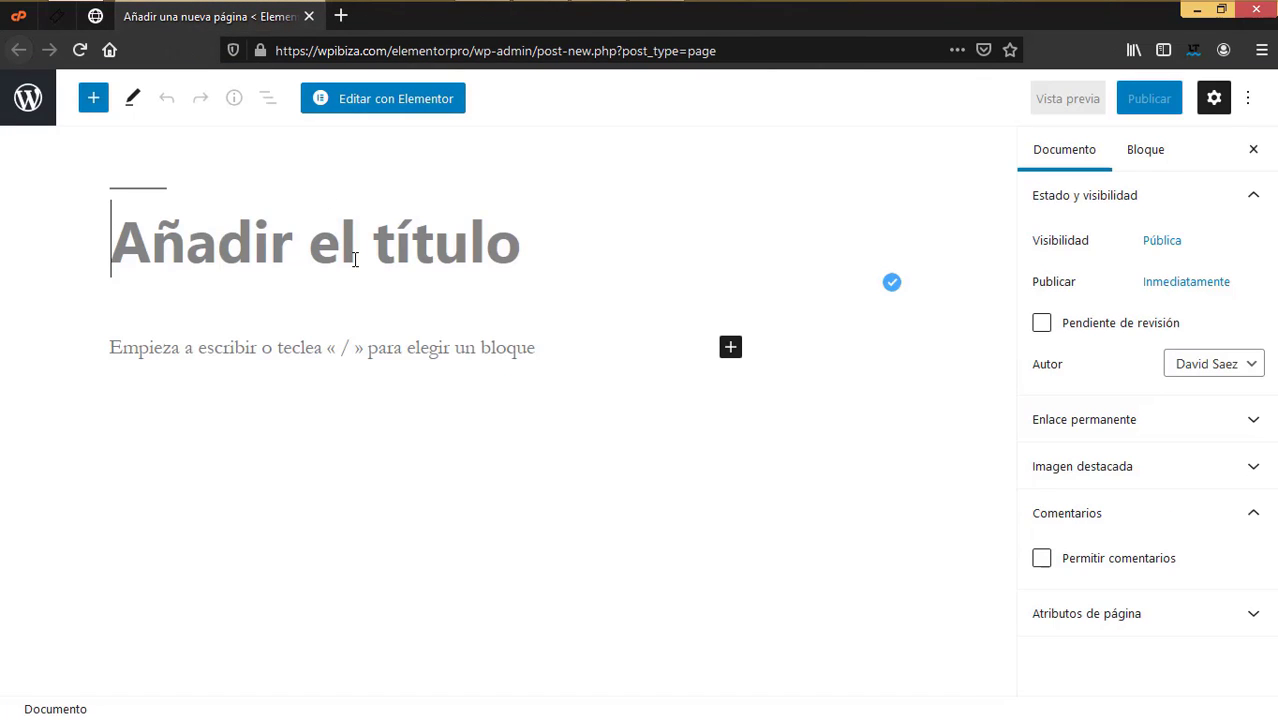
text(Clases)
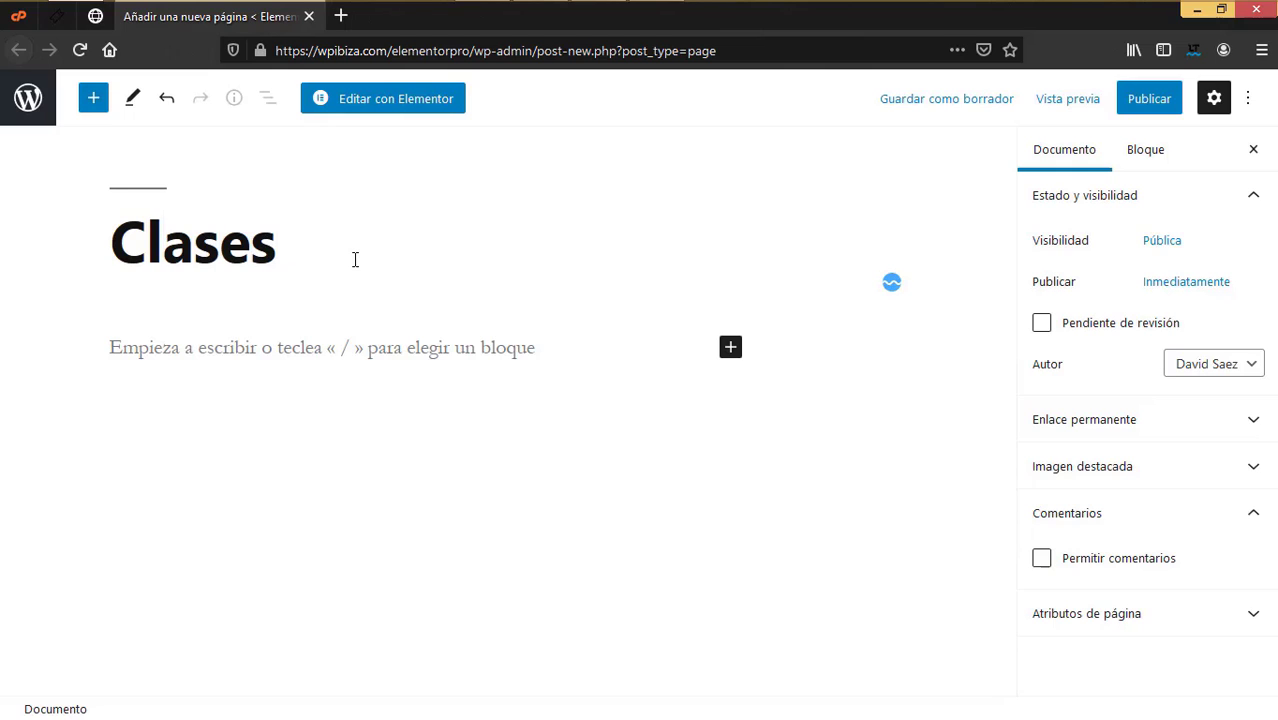
click(1152, 106)
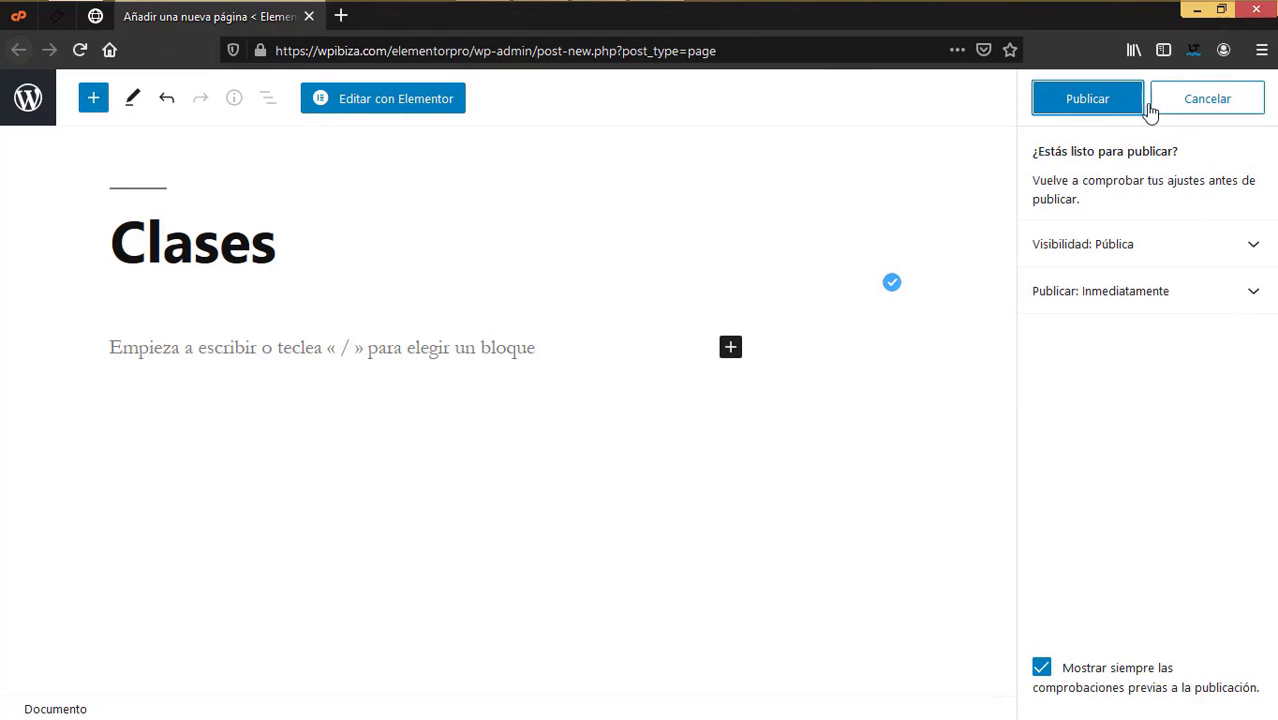
click(1112, 104)
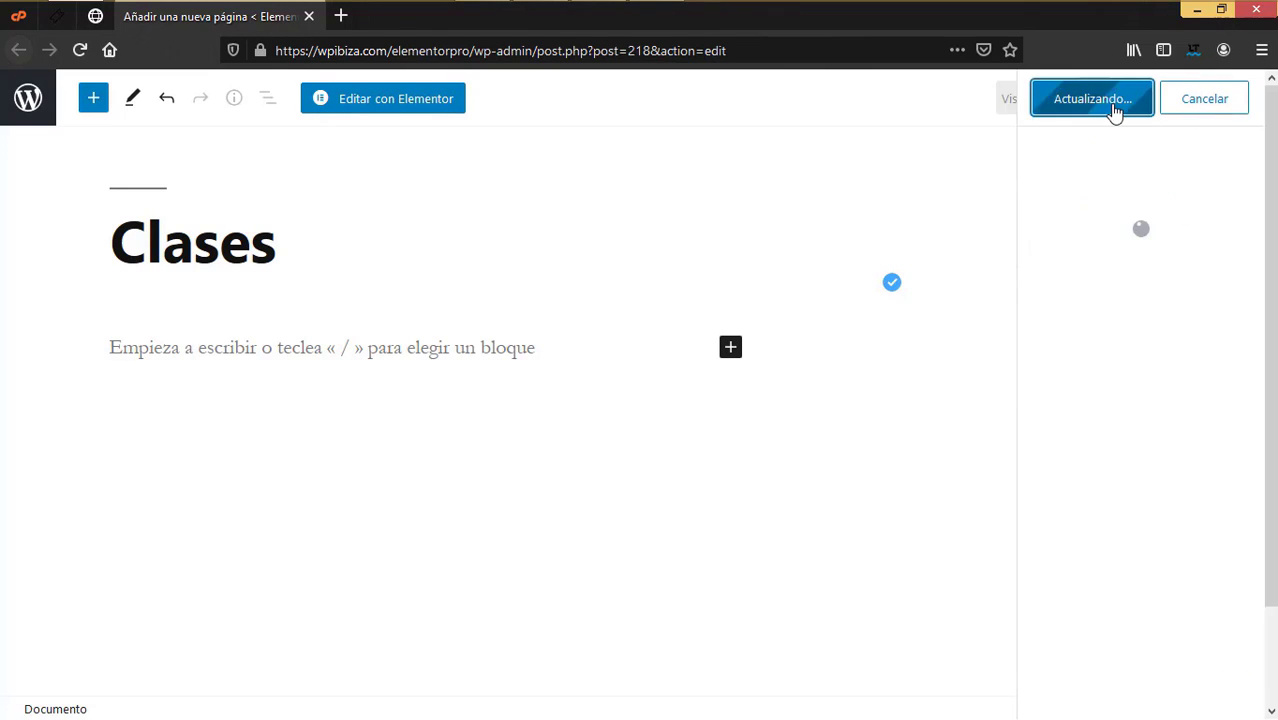
click(309, 16)
Step: Create and publish a page titled 'Precios', then reload the Páginas list
right_click(328, 197)
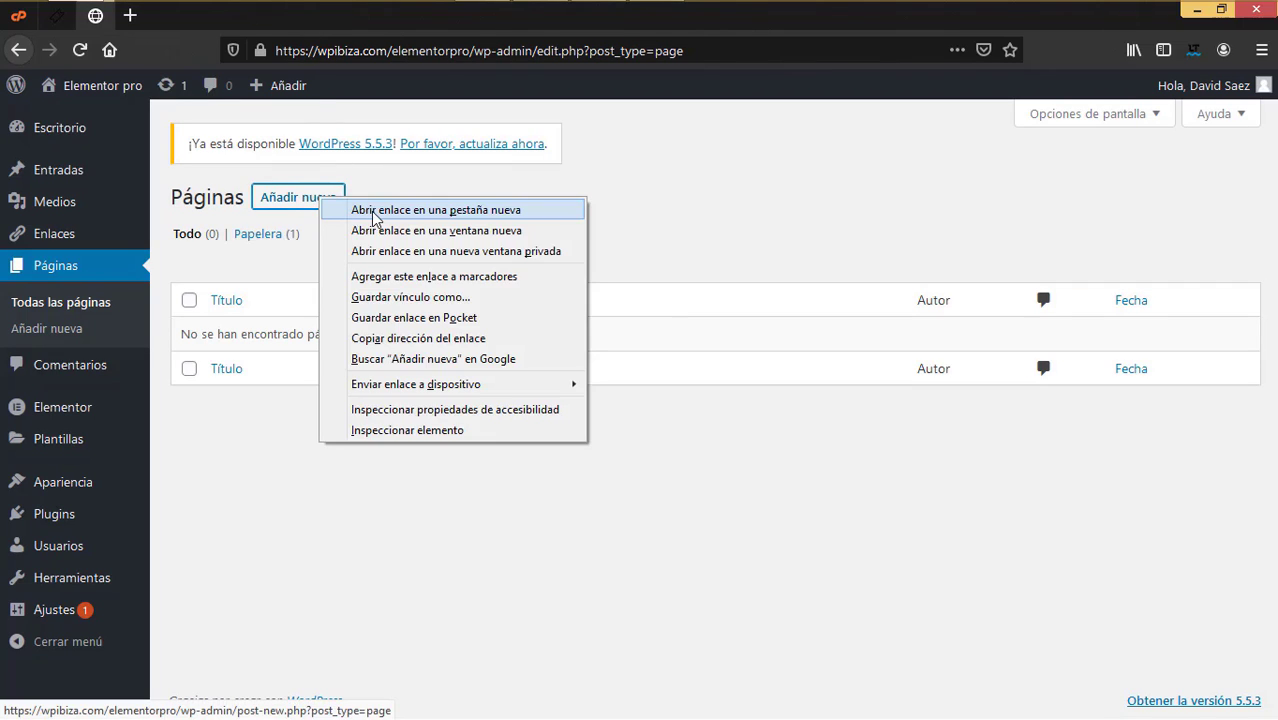
click(375, 210)
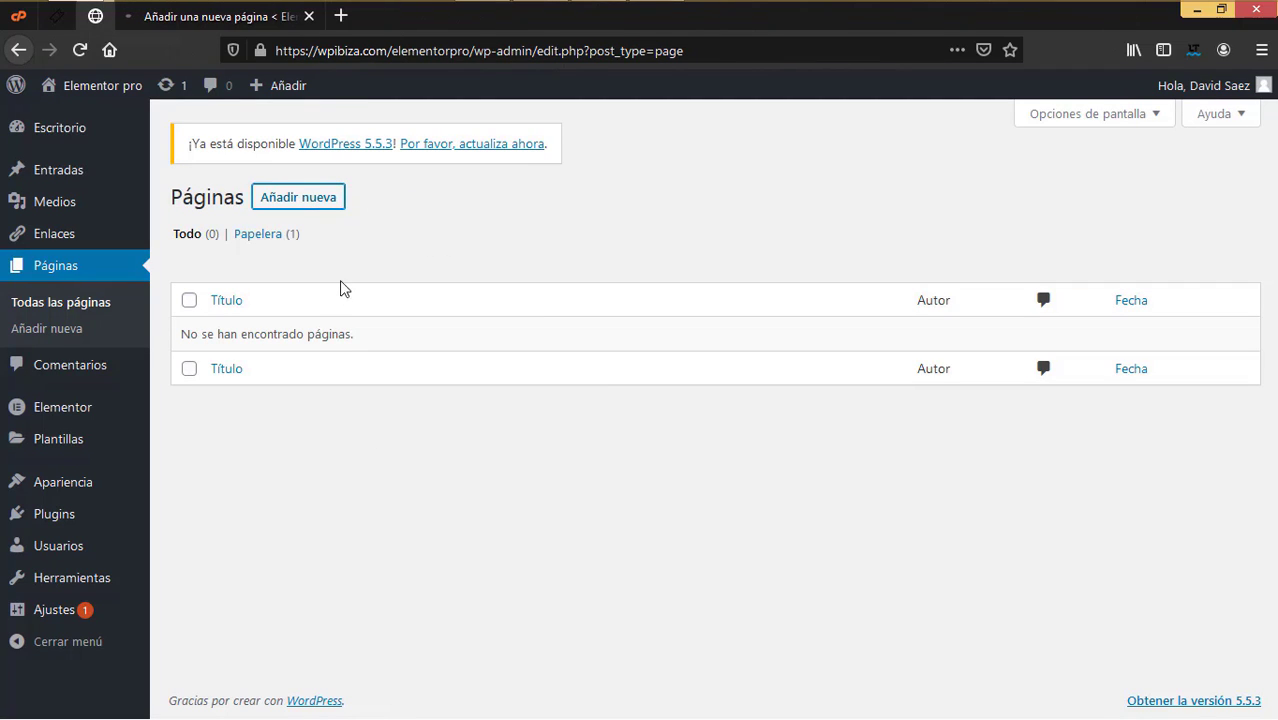
click(280, 16)
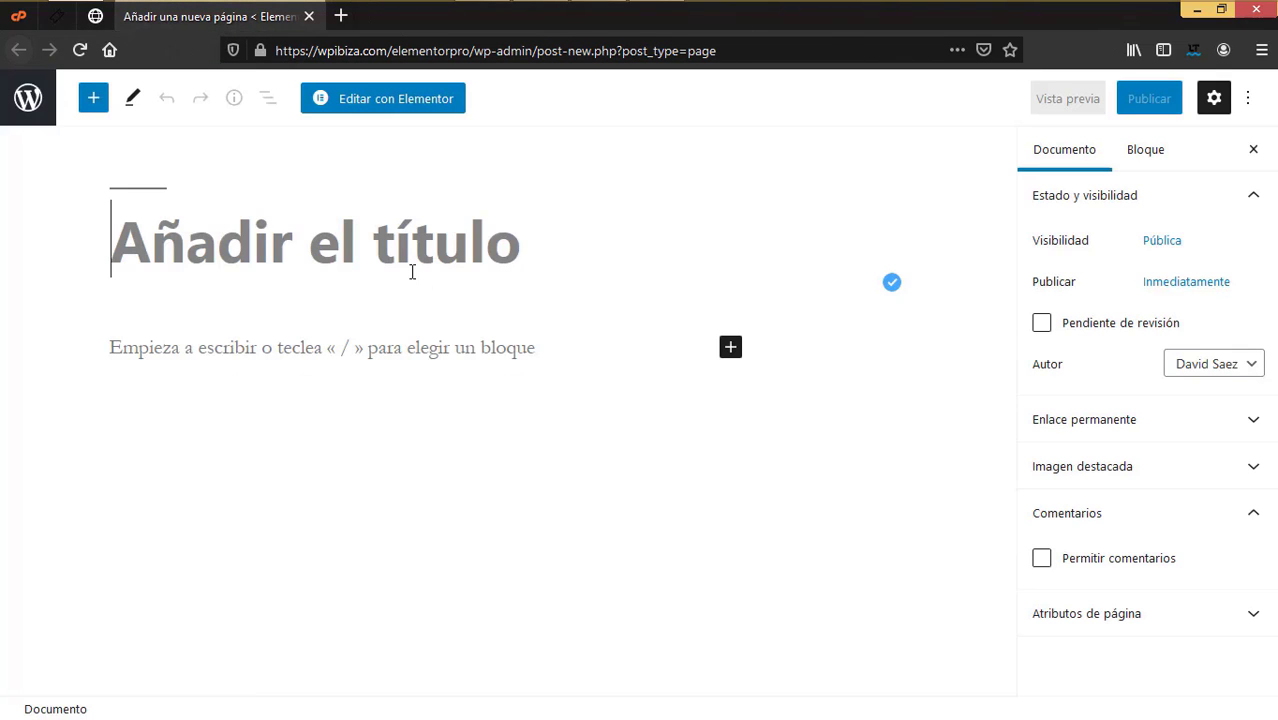
click(412, 271)
text(Plan)
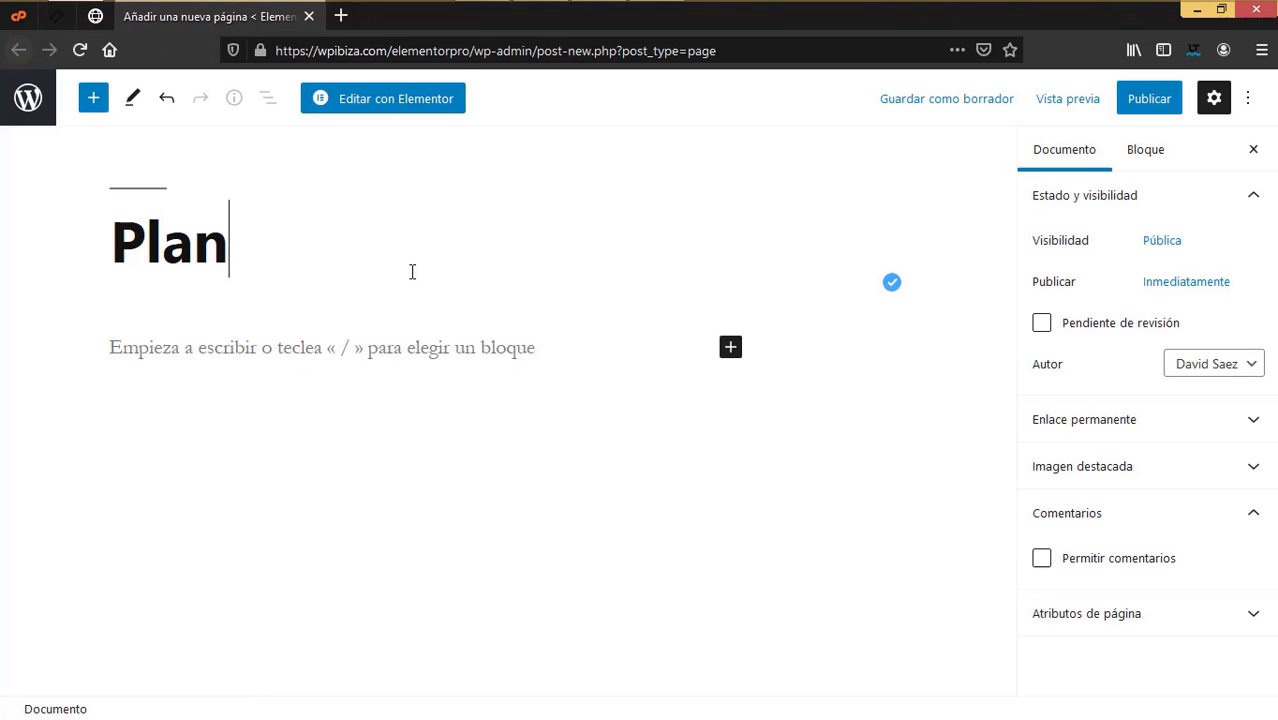
key(BackSpace)
key(BackSpace)
key(BackSpace)
text(re)
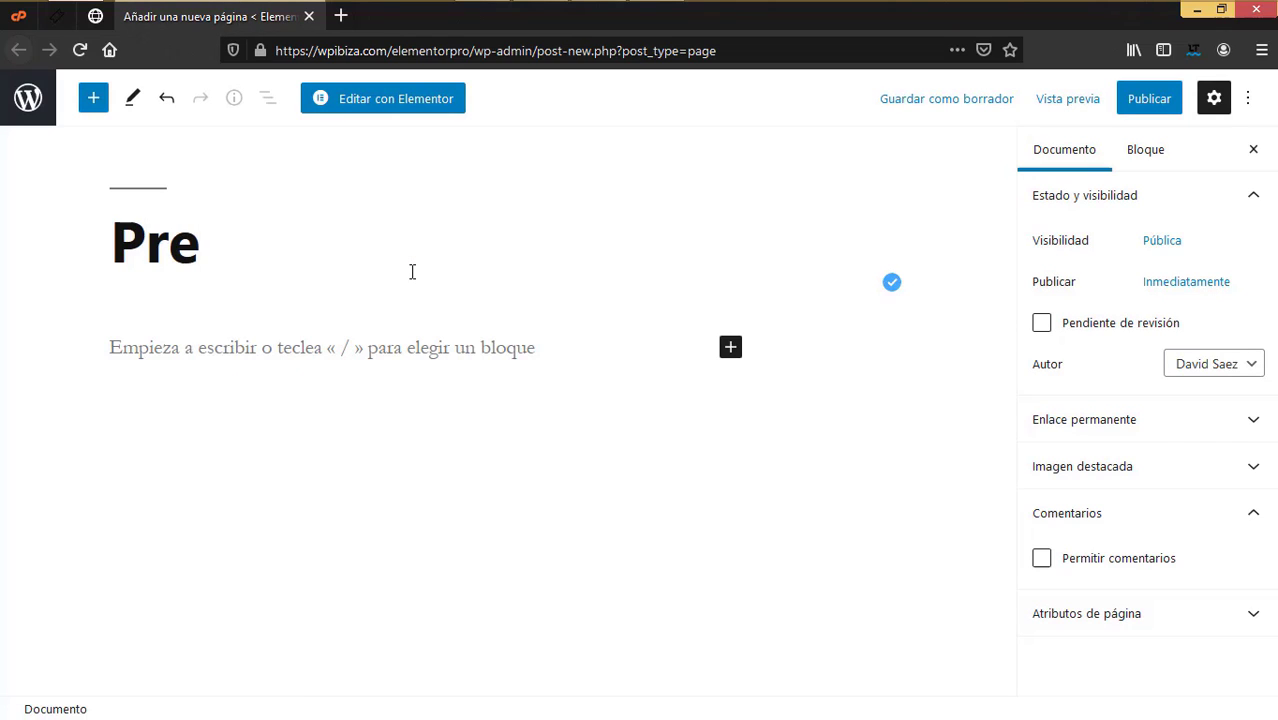
text(ciosos)
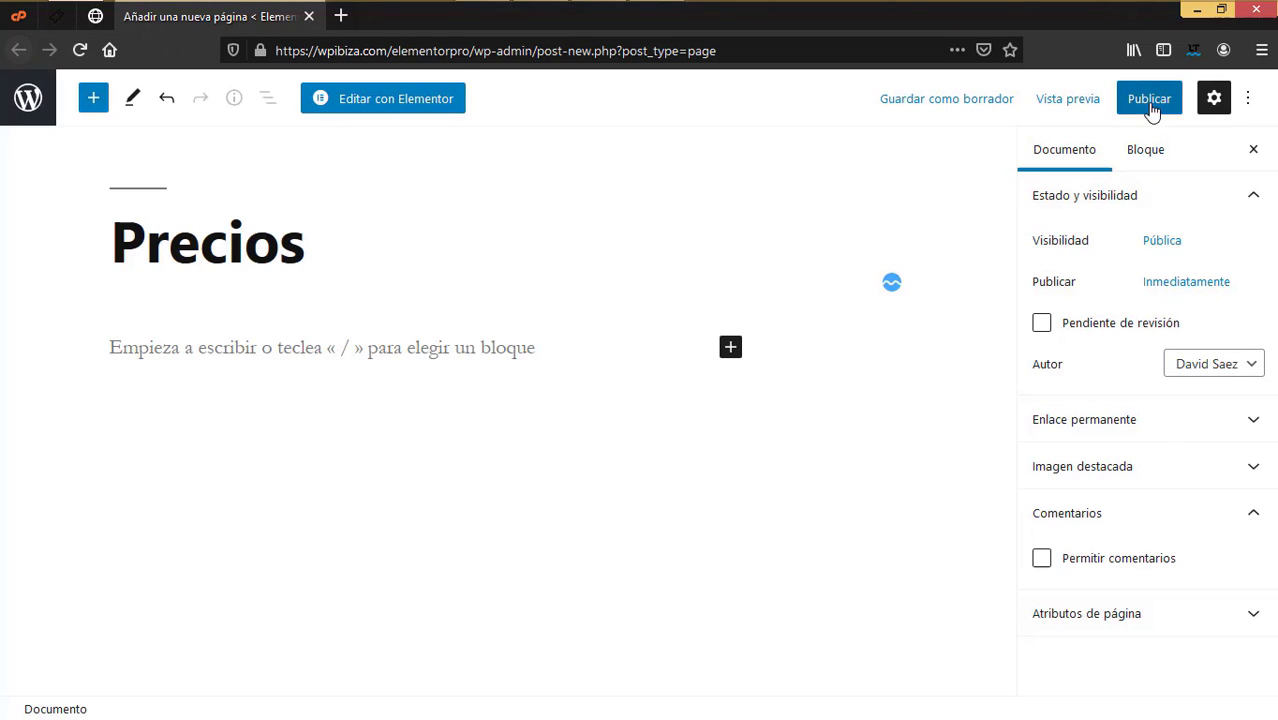
click(1149, 100)
click(1087, 98)
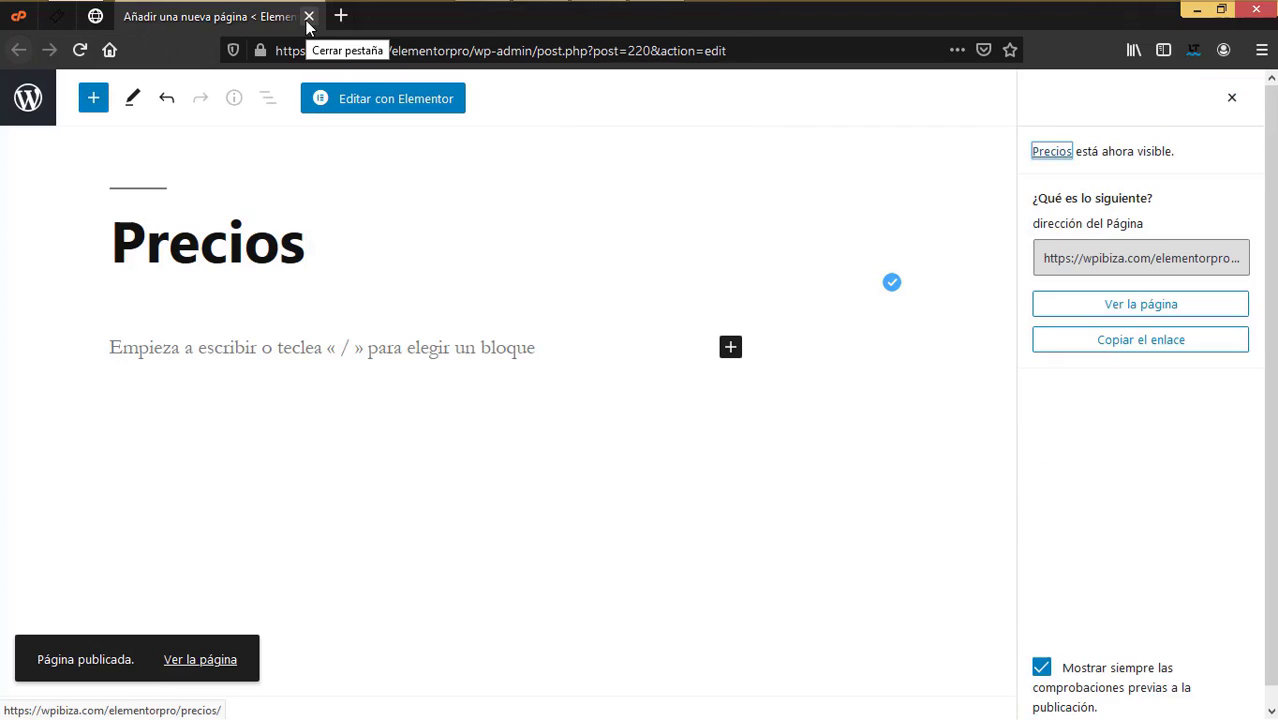
click(309, 16)
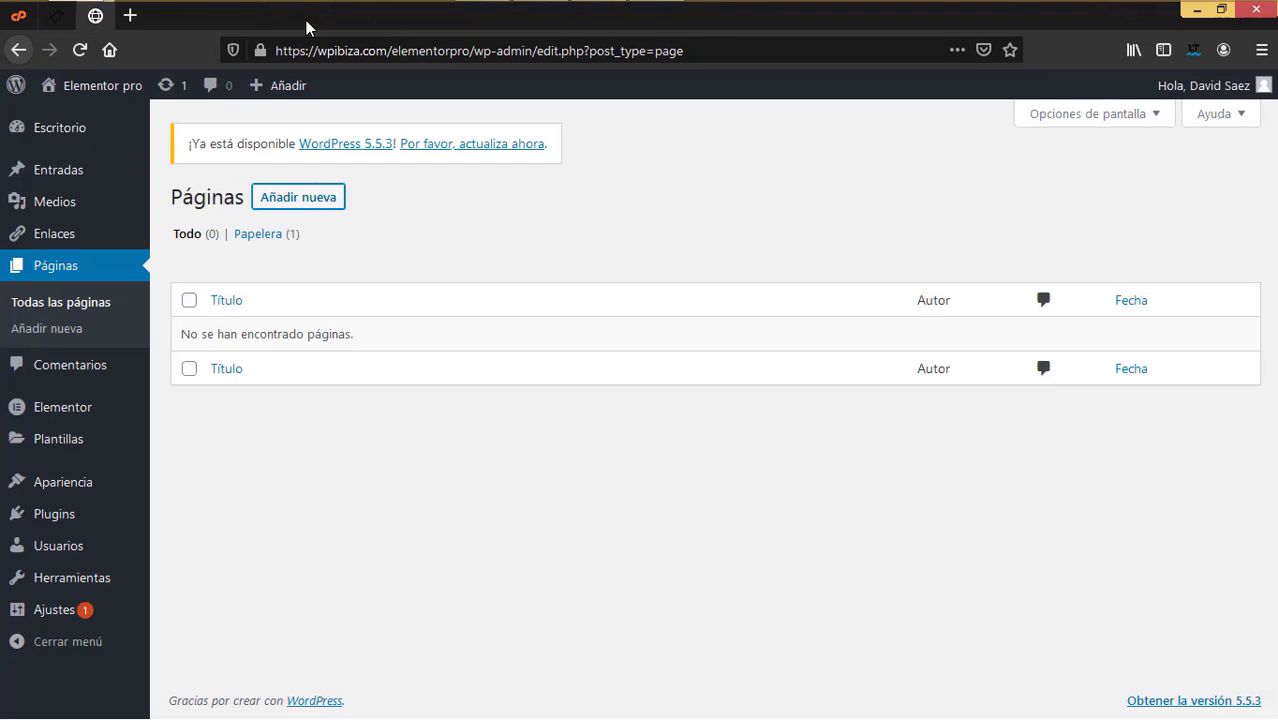
click(80, 49)
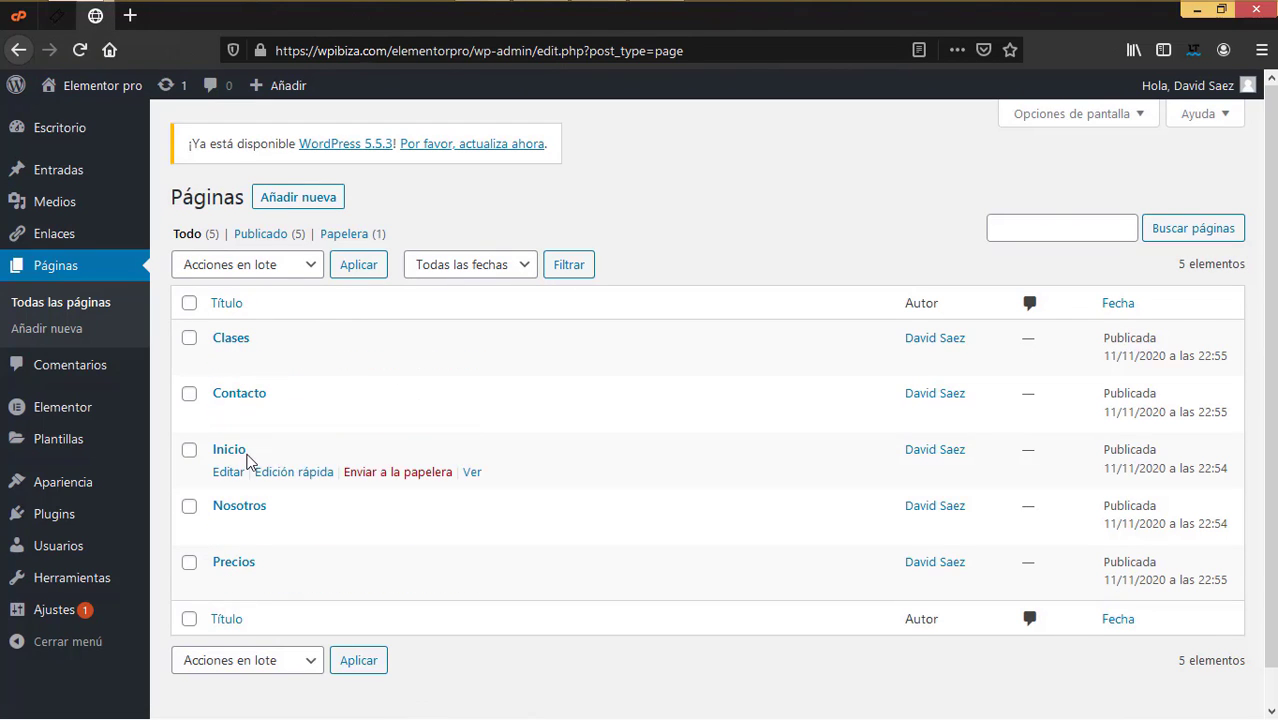
Step: Check the live site's front end in a new tab, then close it
mouse_move(88, 88)
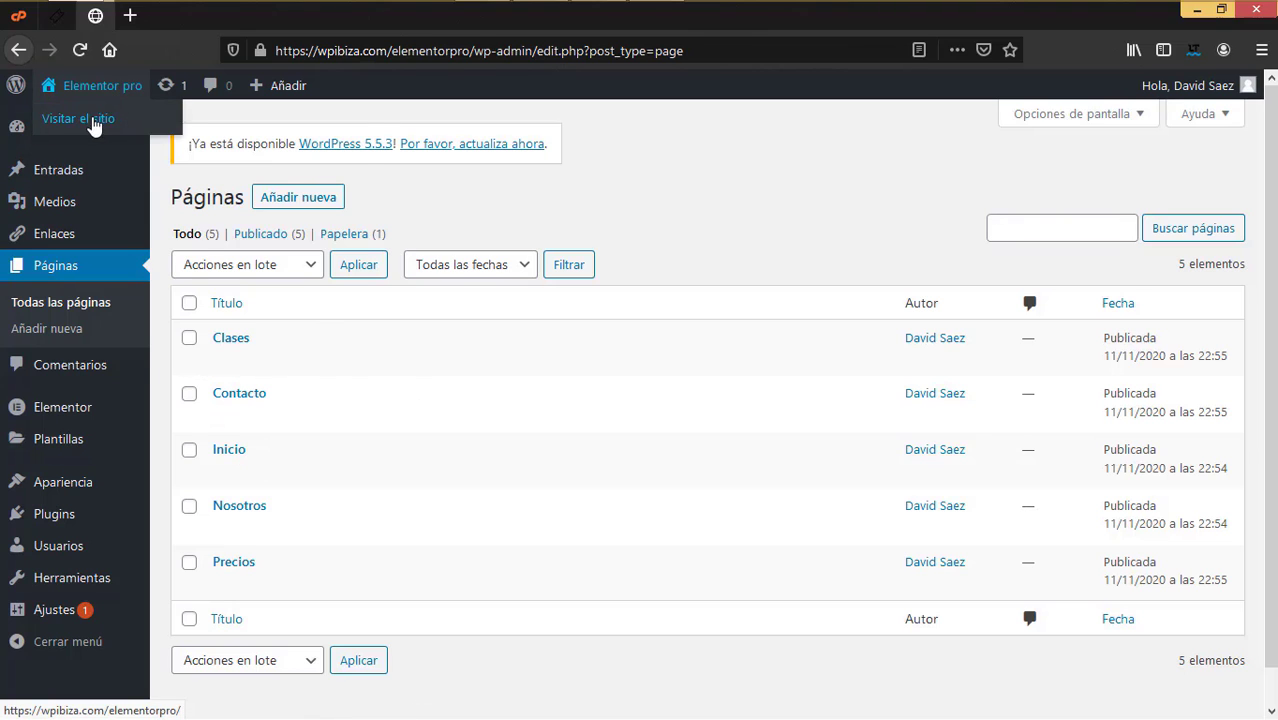
right_click(95, 121)
click(137, 135)
click(160, 20)
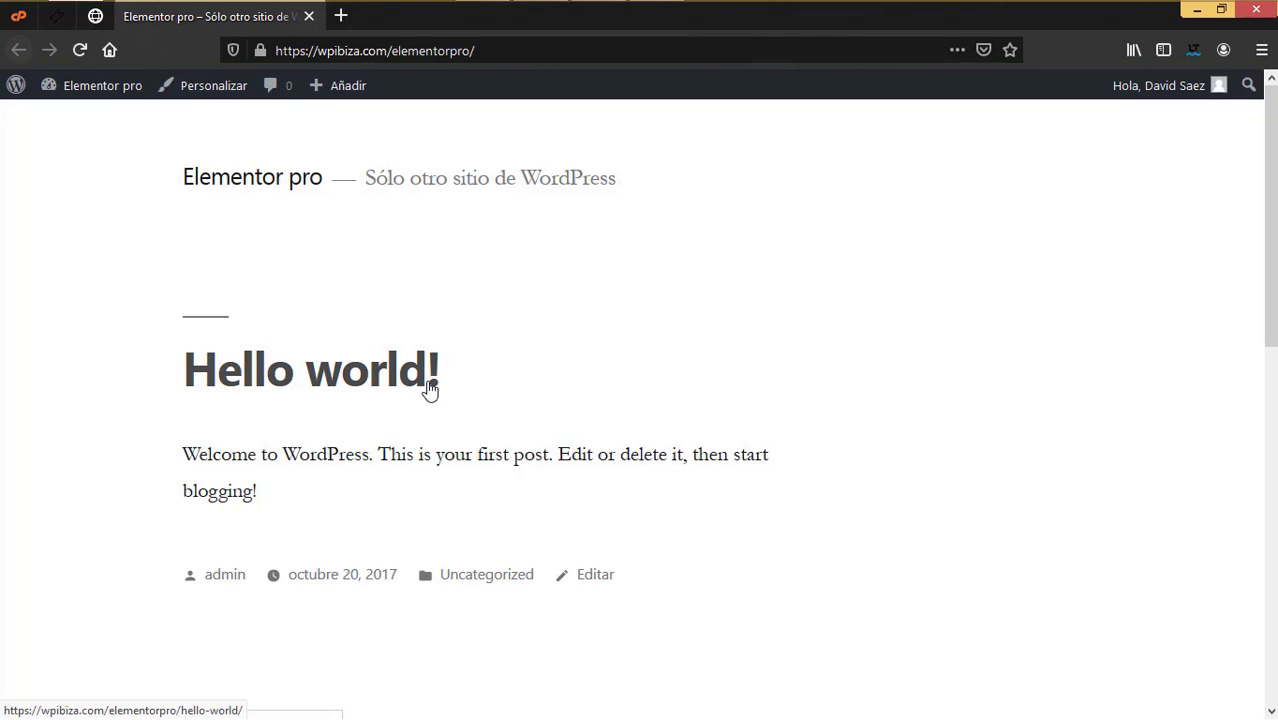
click(309, 18)
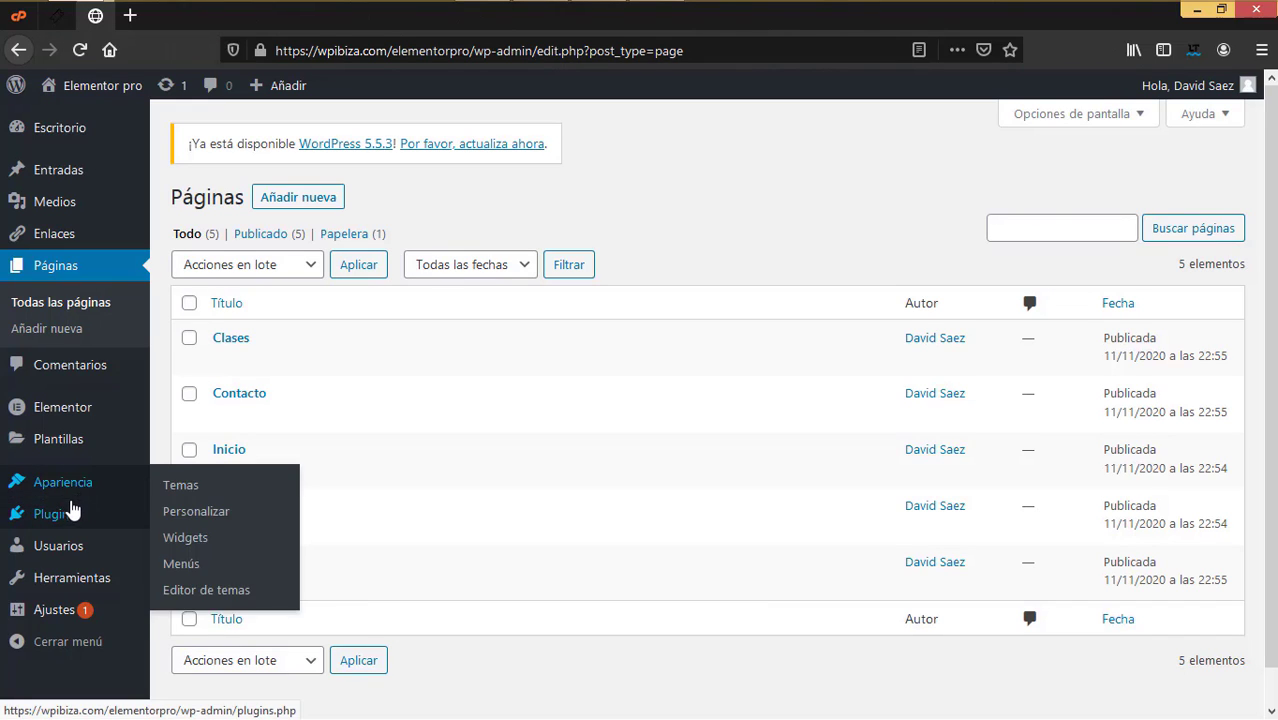
mouse_move(71, 513)
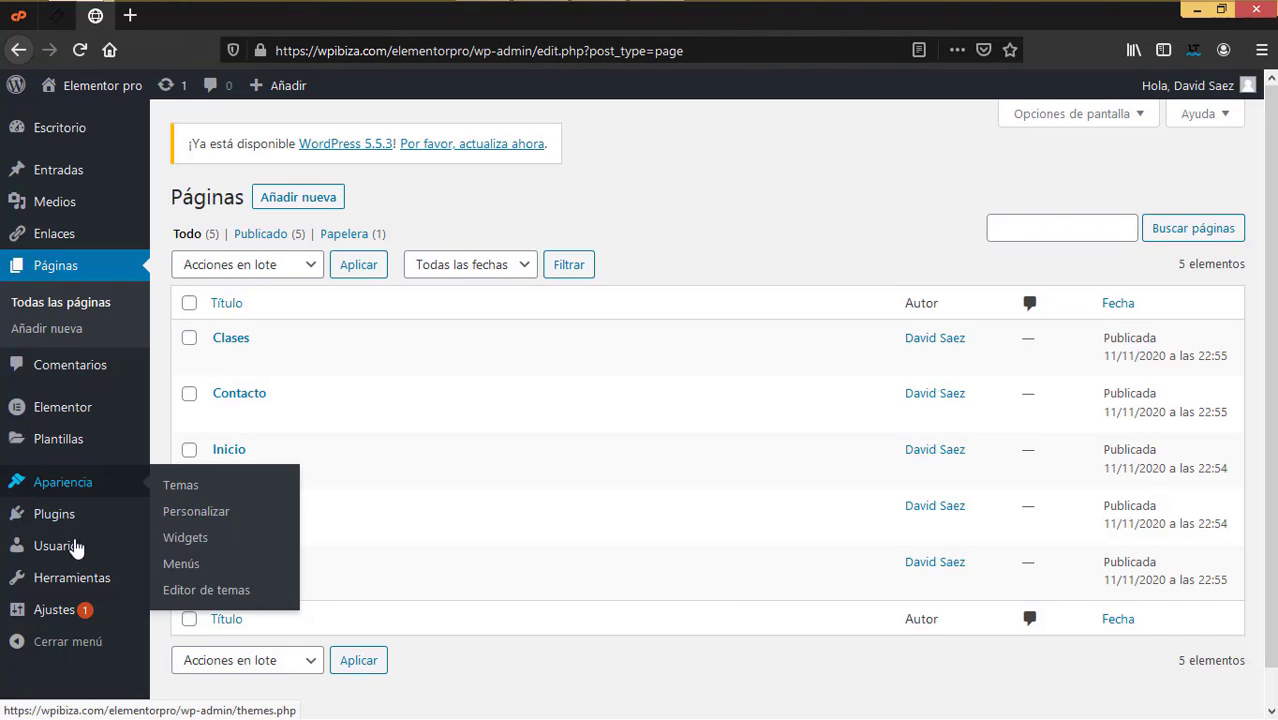
Step: In Reading settings, choose a static homepage with Portada set to 'Inicio' and save
mouse_move(45, 609)
click(194, 537)
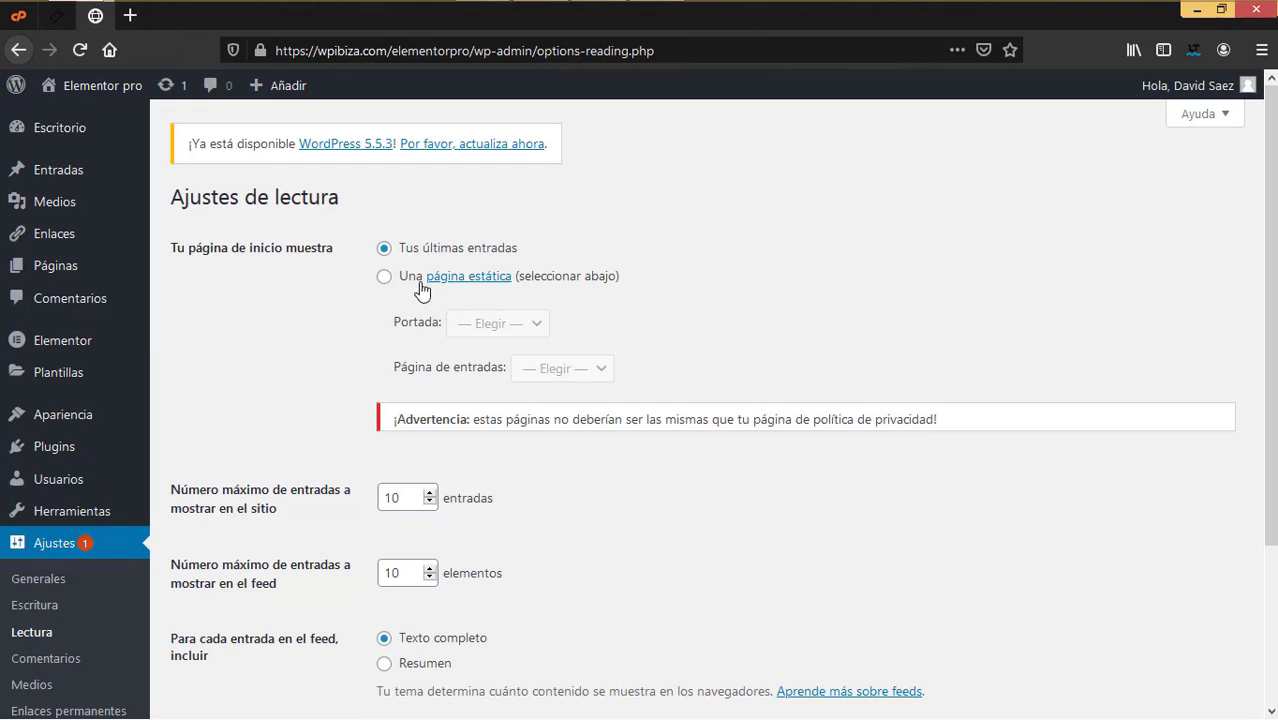
click(384, 277)
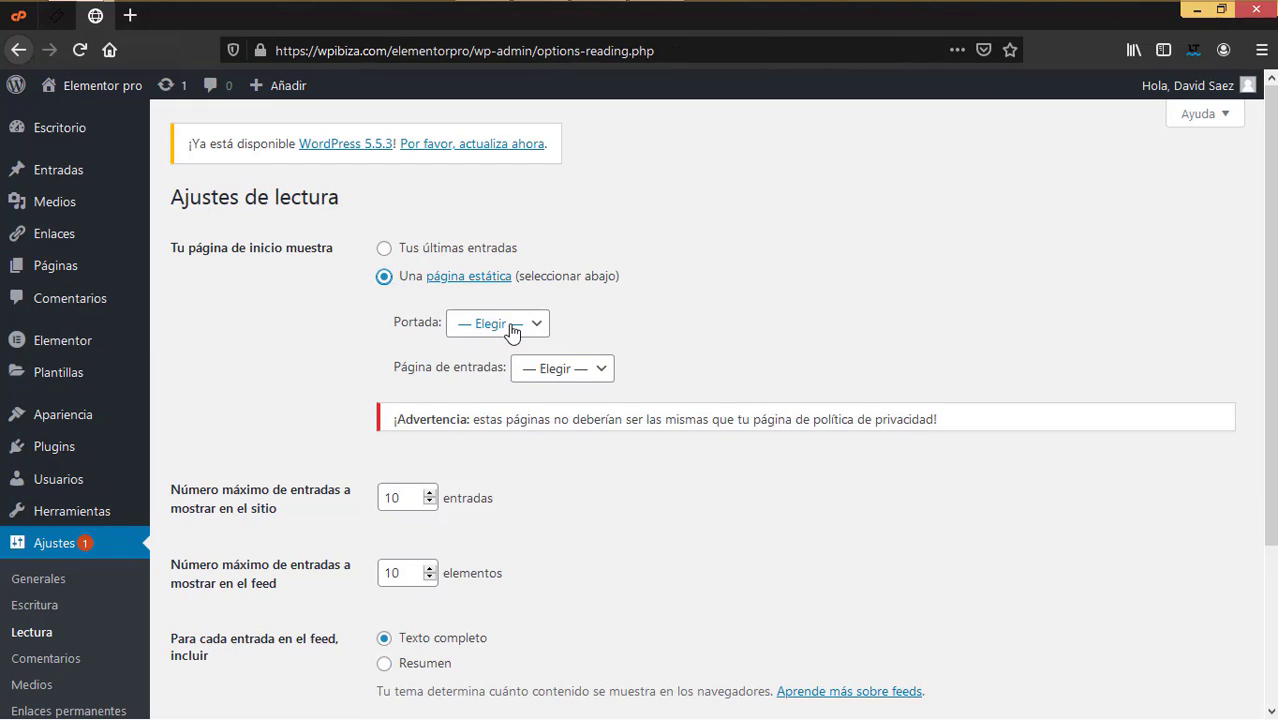
click(512, 330)
click(496, 431)
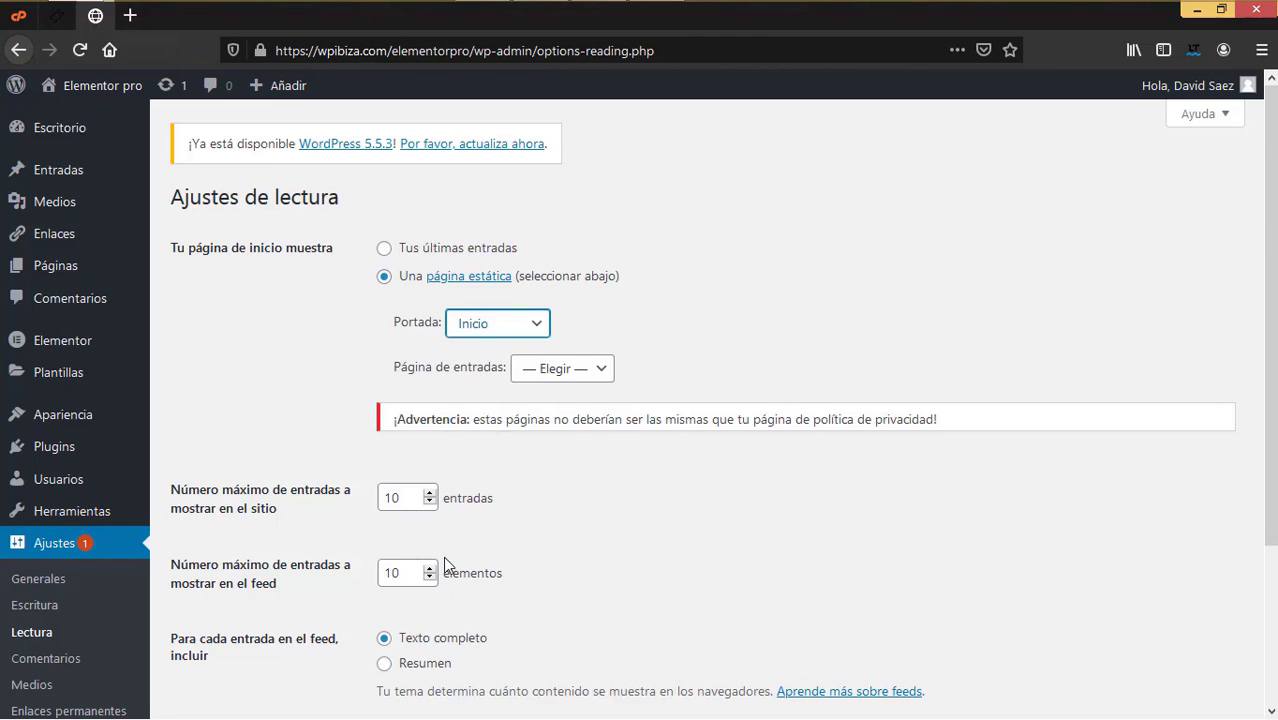
scroll(445, 565, down, 3)
click(232, 624)
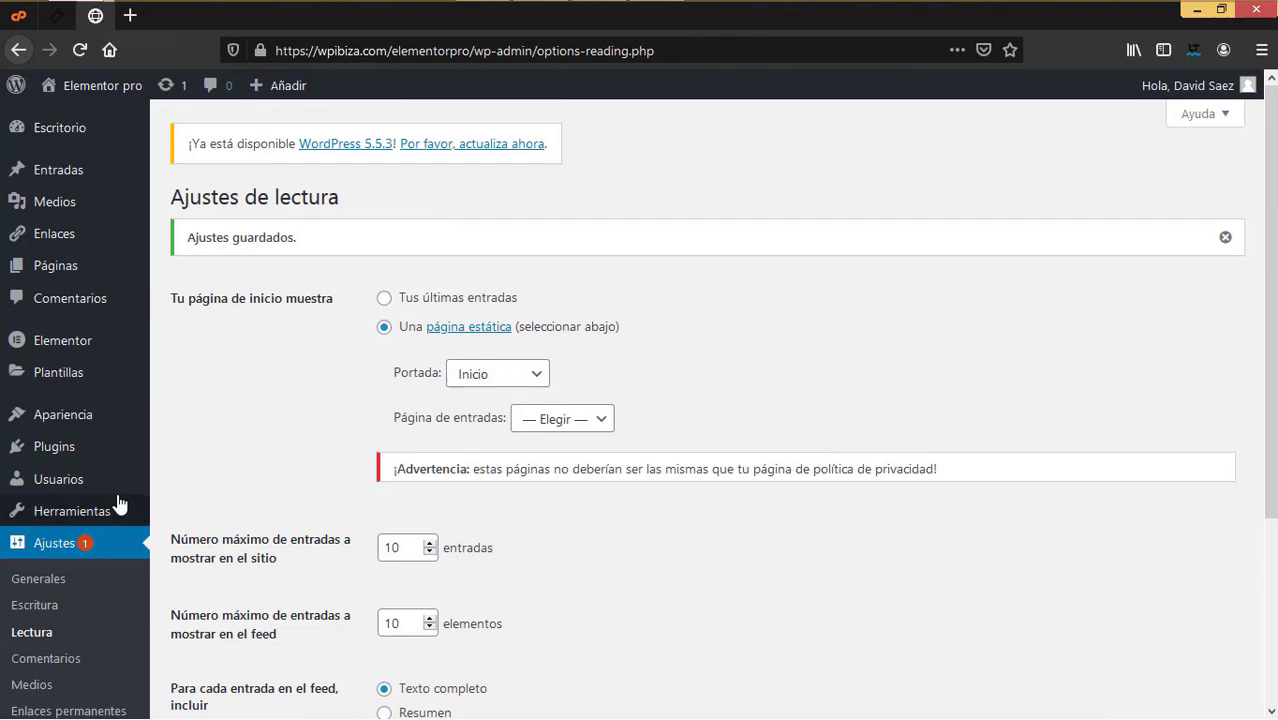
click(68, 268)
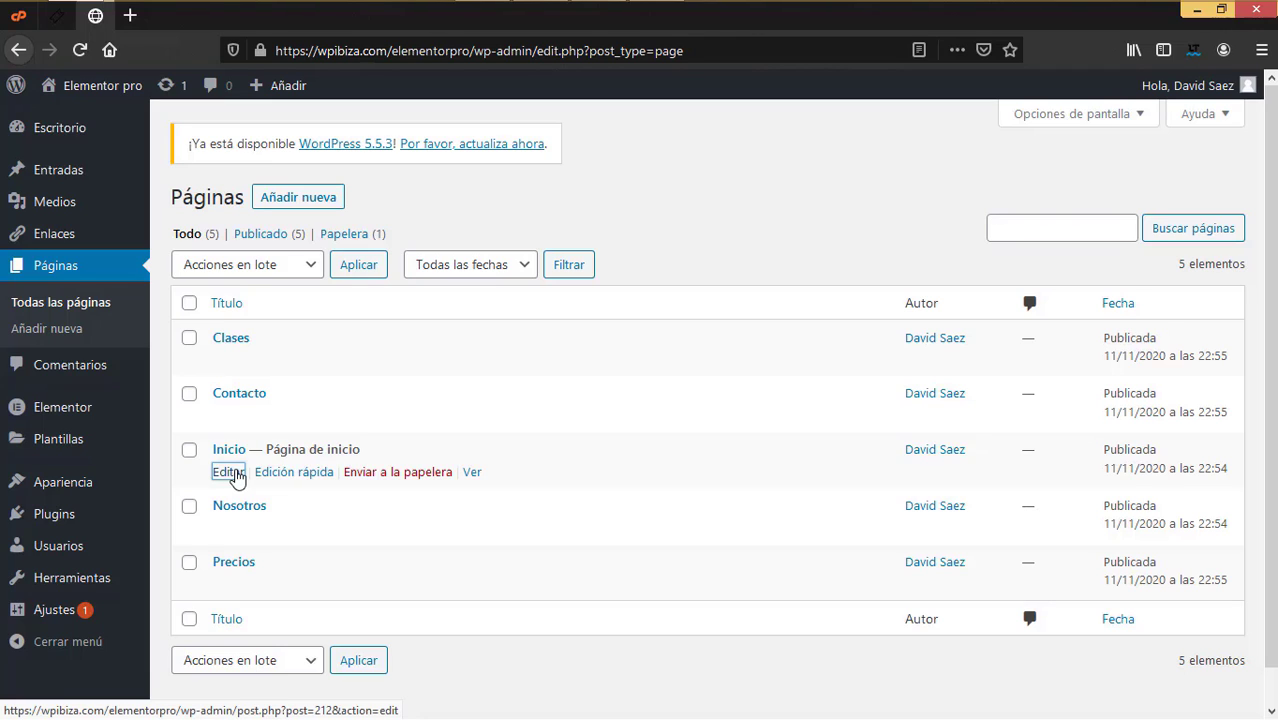
Step: Switch Inicio's page template to 'Elementor ancho completo' and update the page
right_click(228, 476)
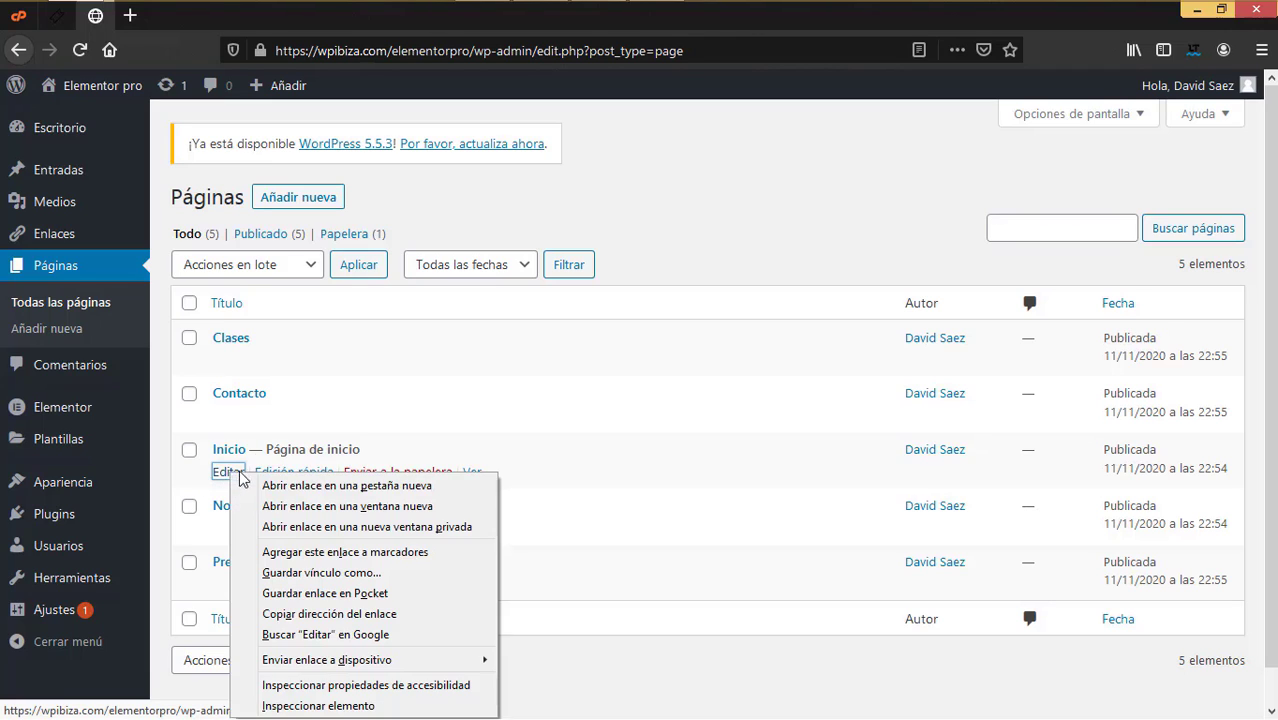
click(290, 486)
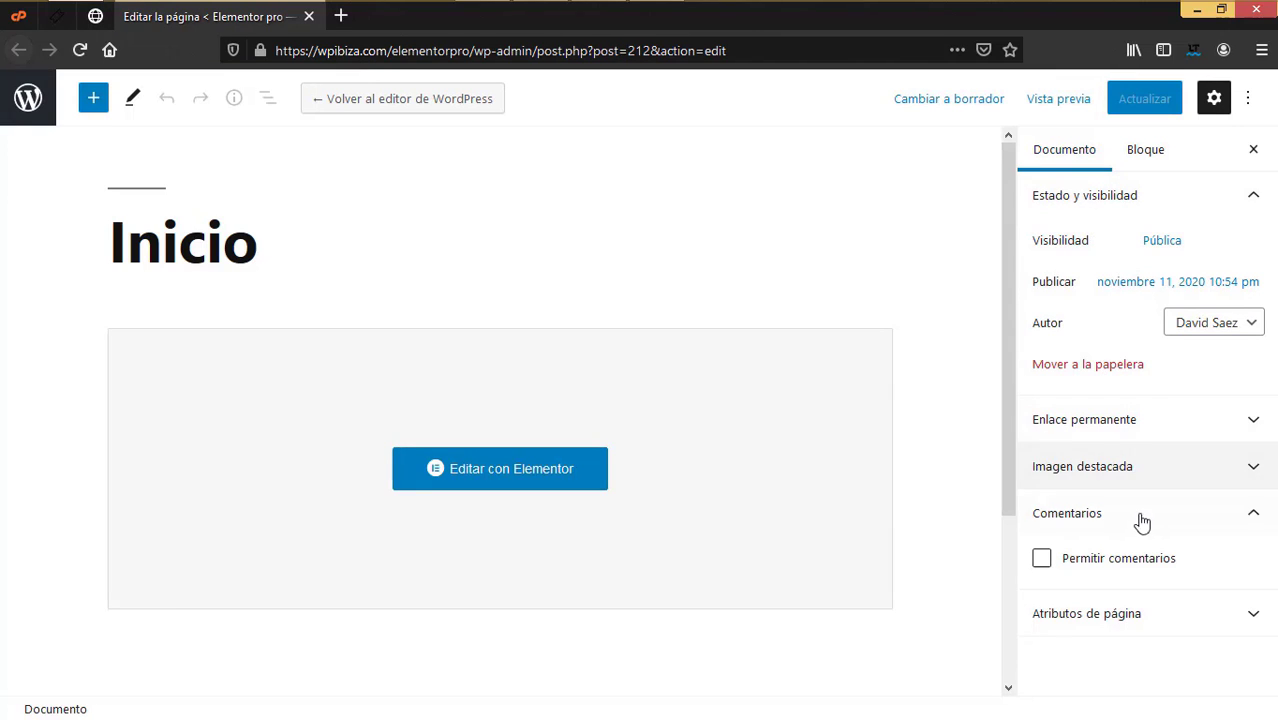
click(1141, 620)
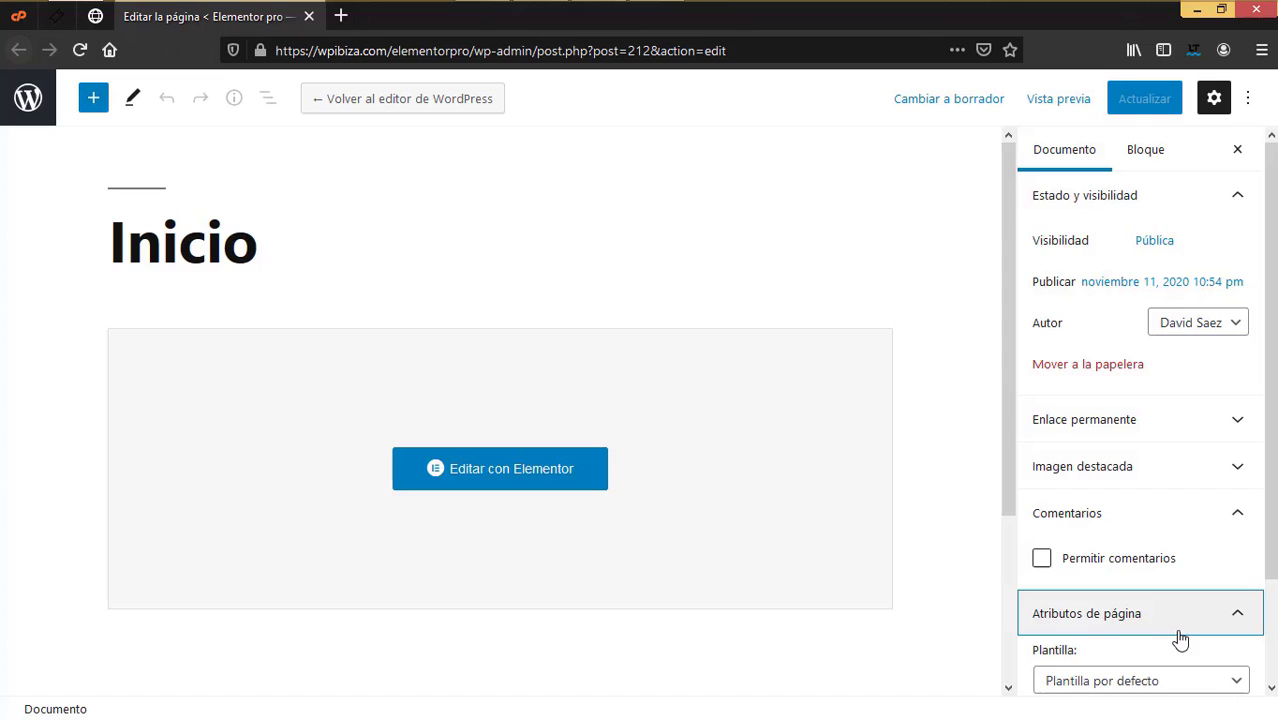
scroll(1110, 625, down, 2)
click(1112, 563)
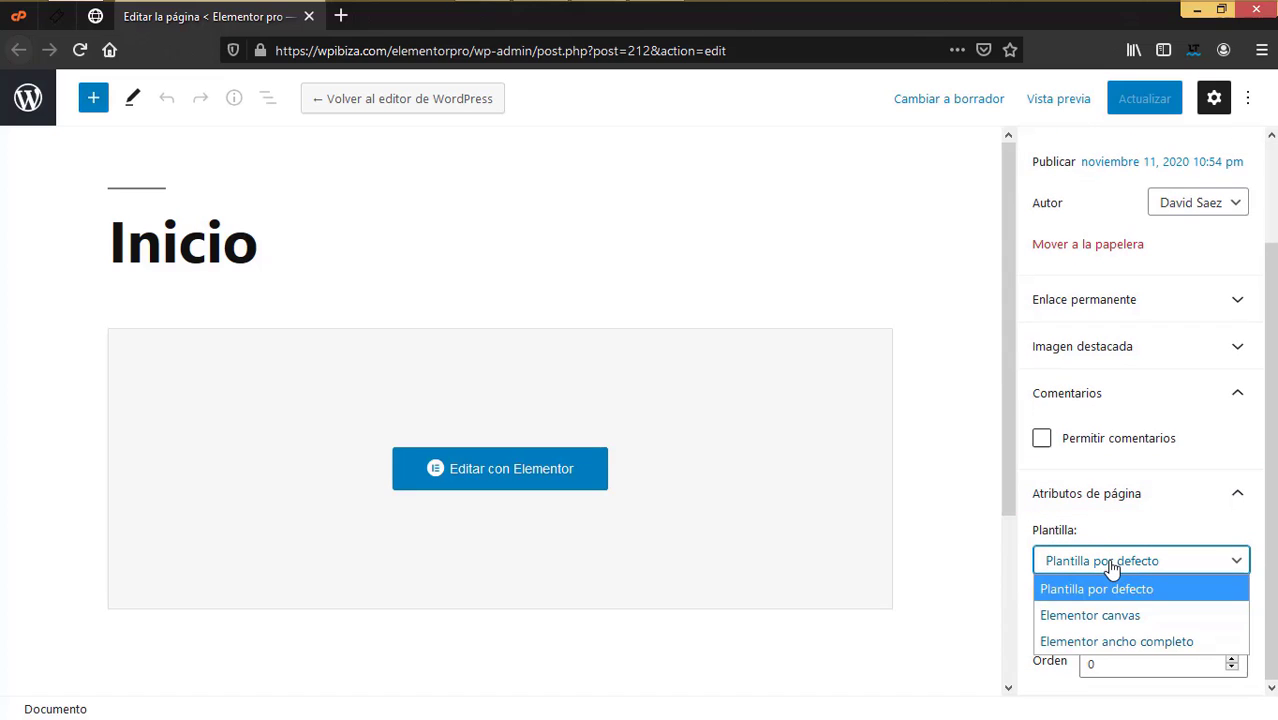
click(1079, 644)
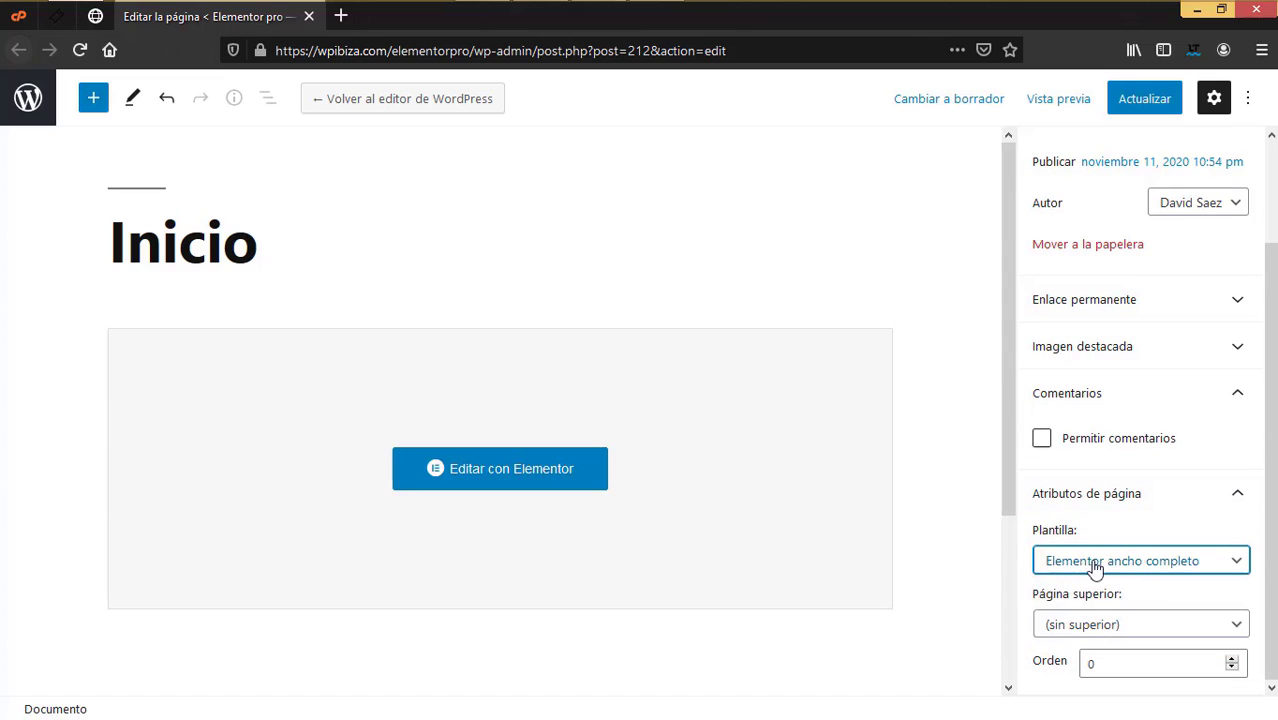
click(1143, 112)
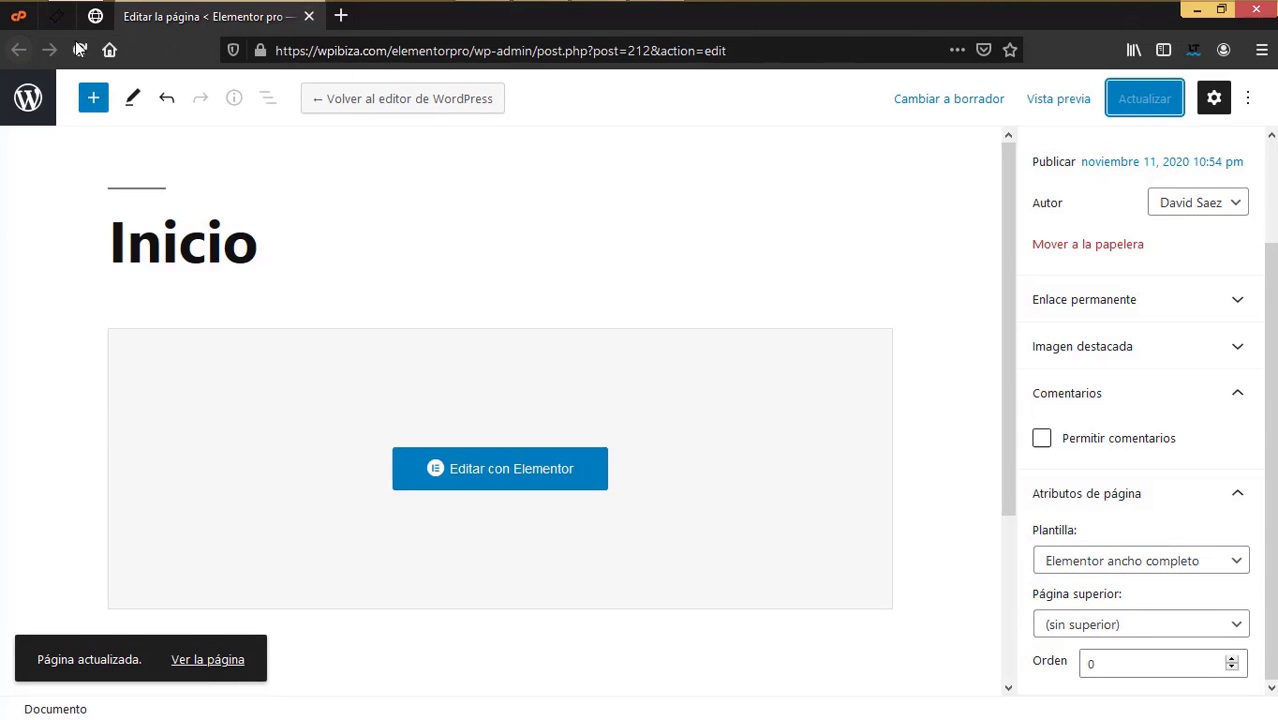
click(19, 49)
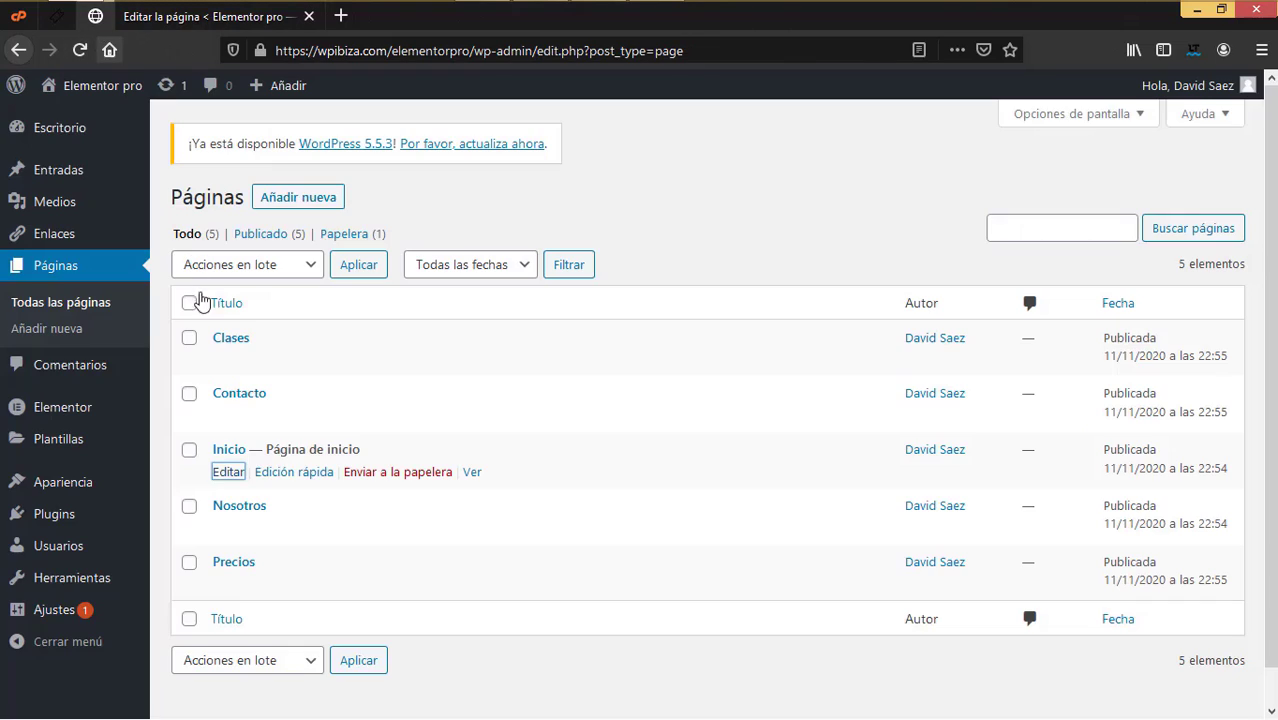
Step: Open the Contacto, Clases, Nosotros and Precios editors each in its own tab
right_click(233, 418)
click(273, 433)
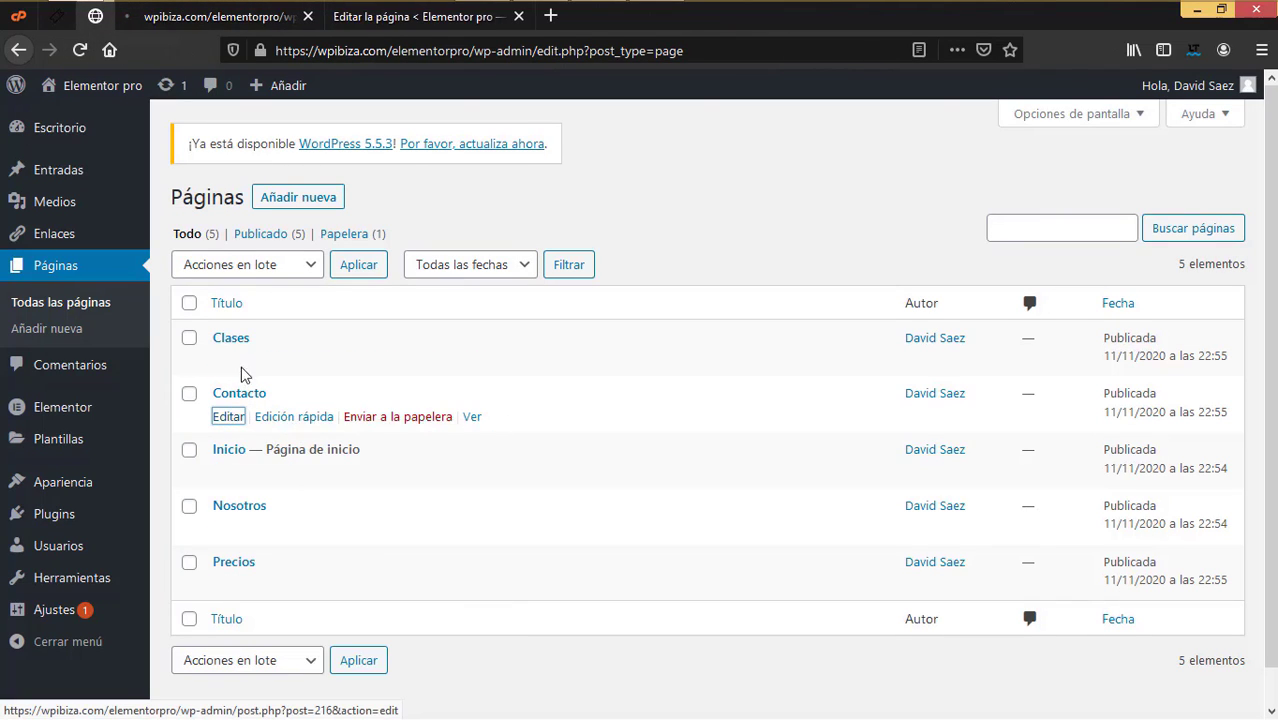
right_click(229, 361)
click(255, 376)
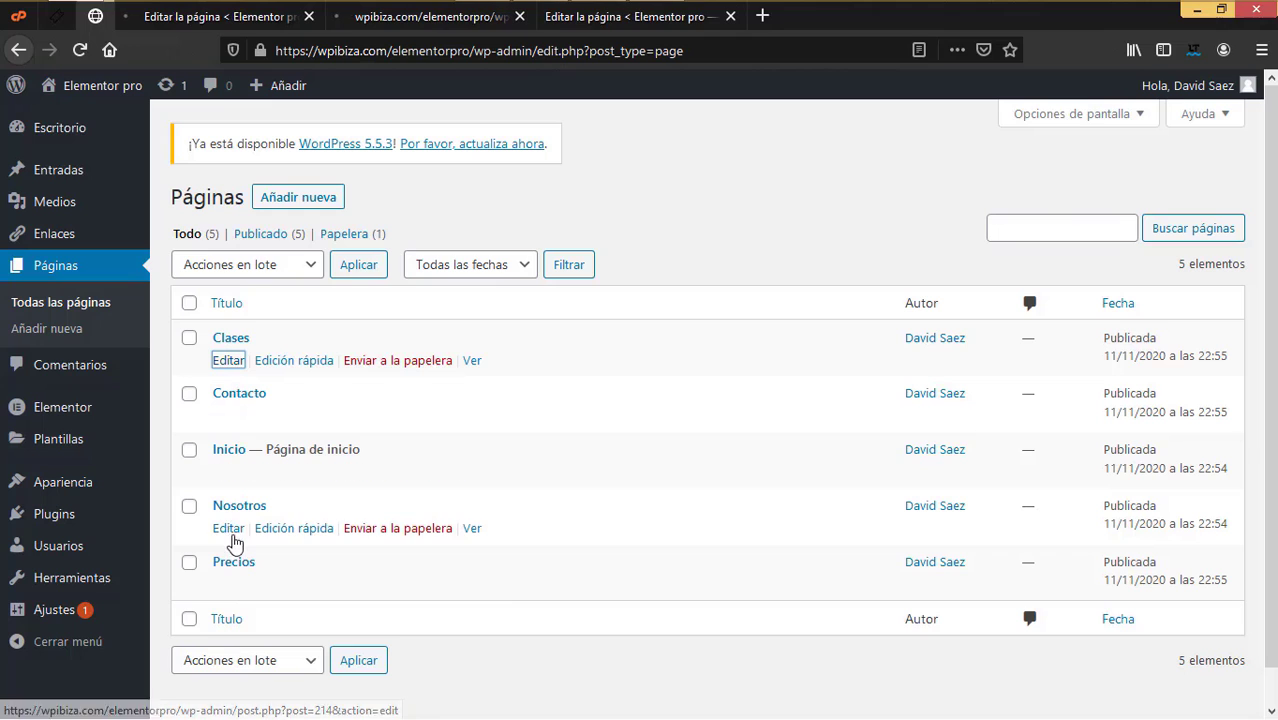
right_click(229, 528)
click(330, 291)
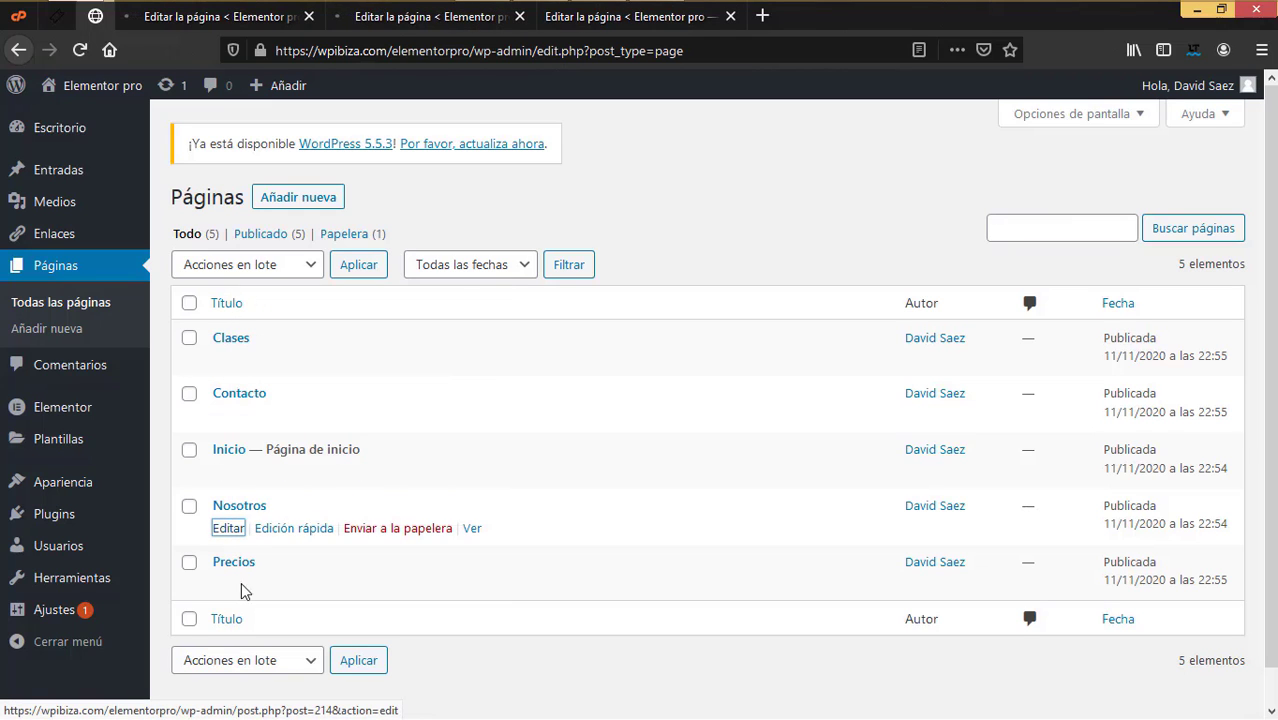
right_click(230, 584)
click(323, 345)
Step: Give Contacto the 'Elementor ancho completo' template, update it and close its editor
key(ctrl+Tab)
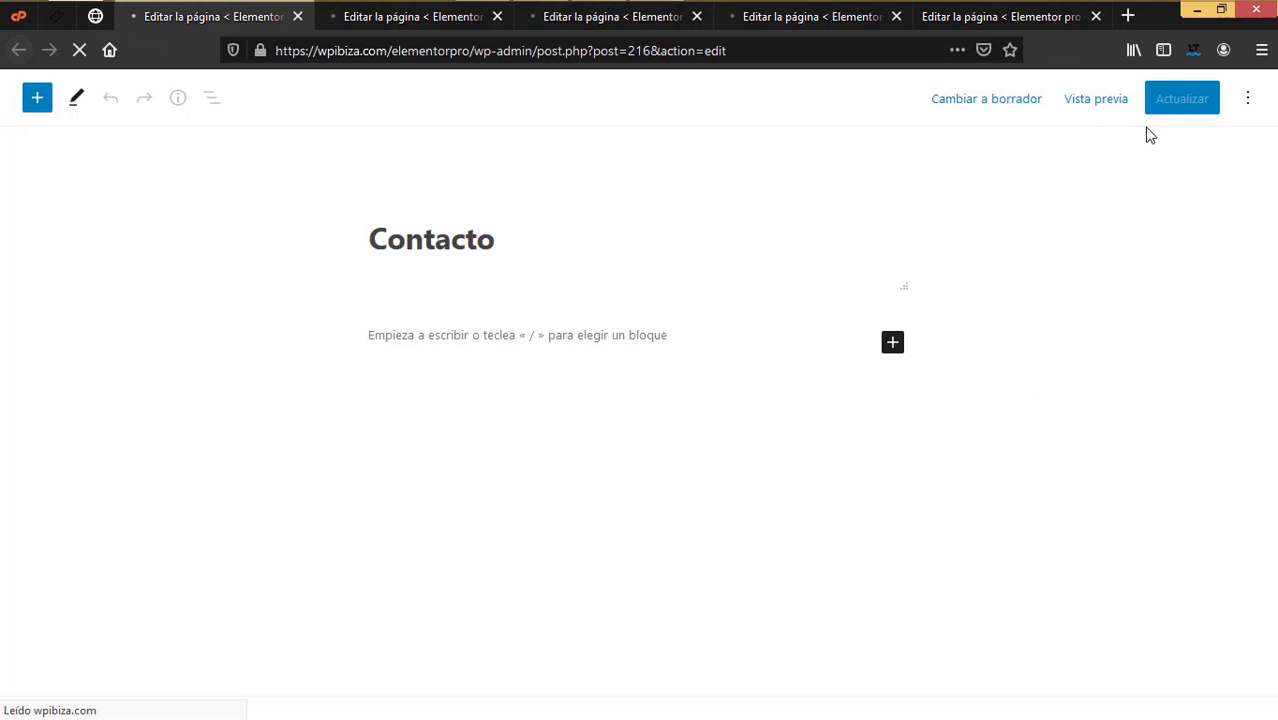
scroll(1167, 550, down, 2)
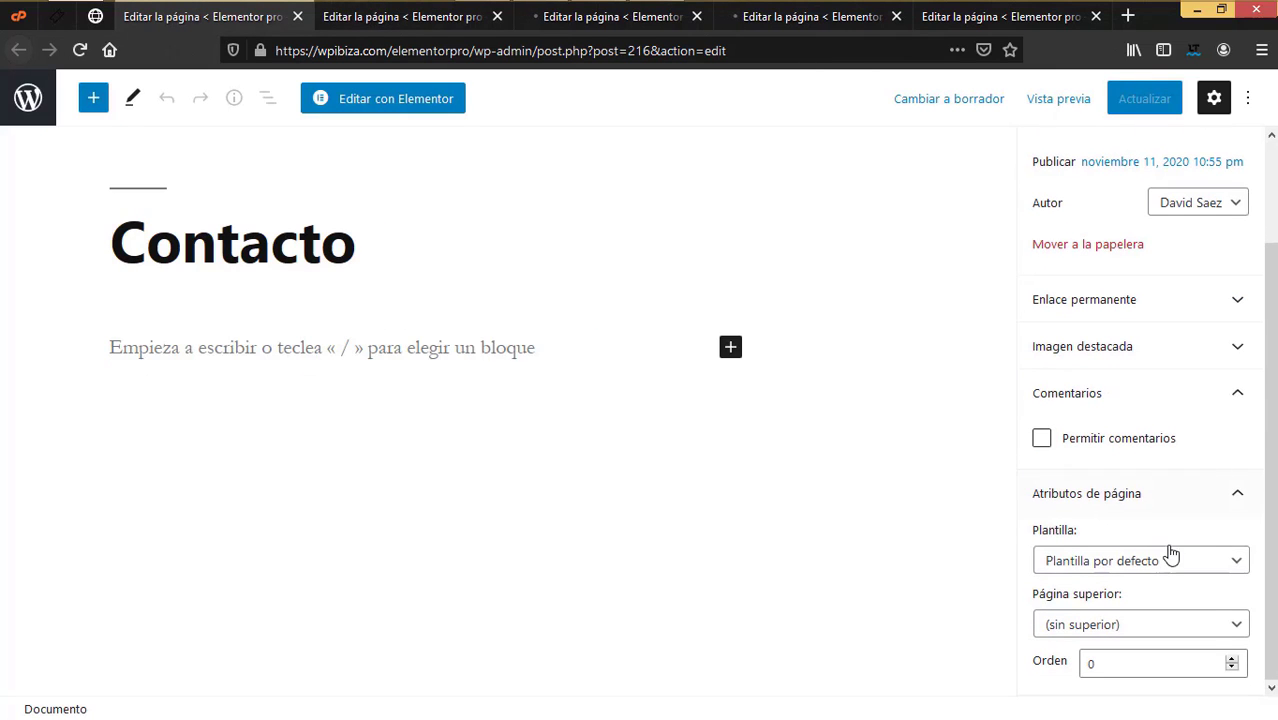
click(1163, 563)
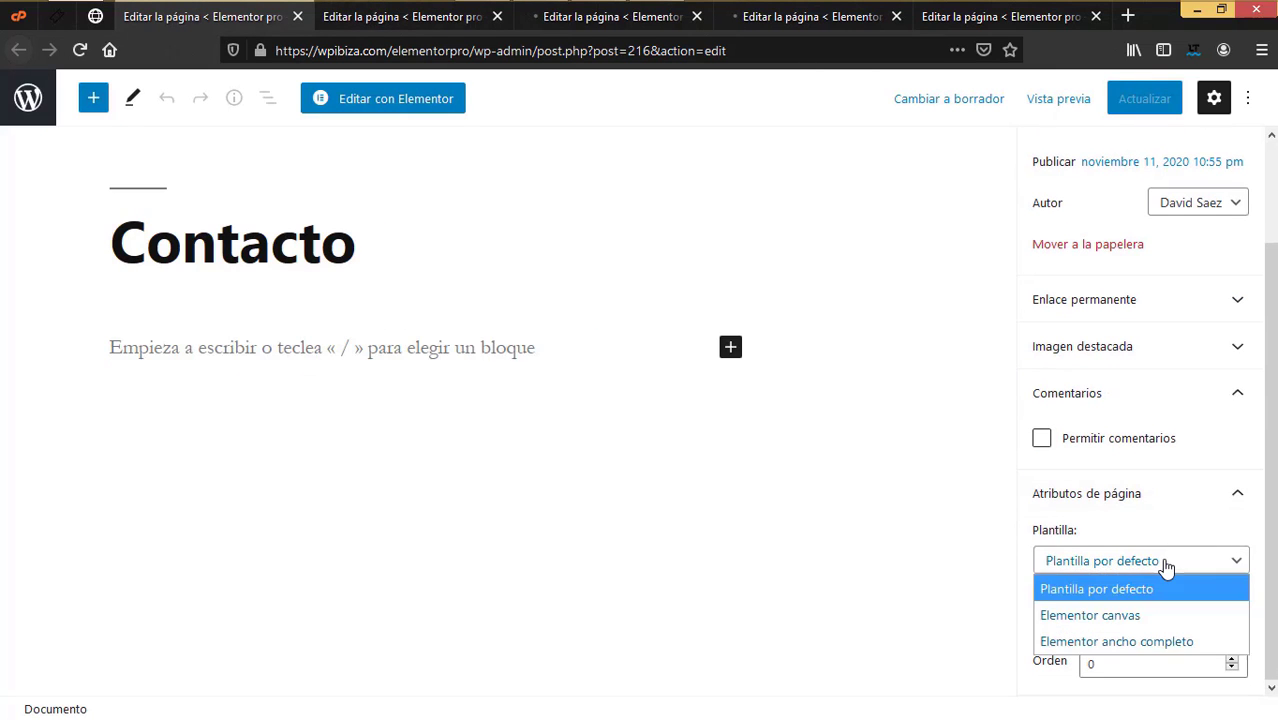
click(1116, 641)
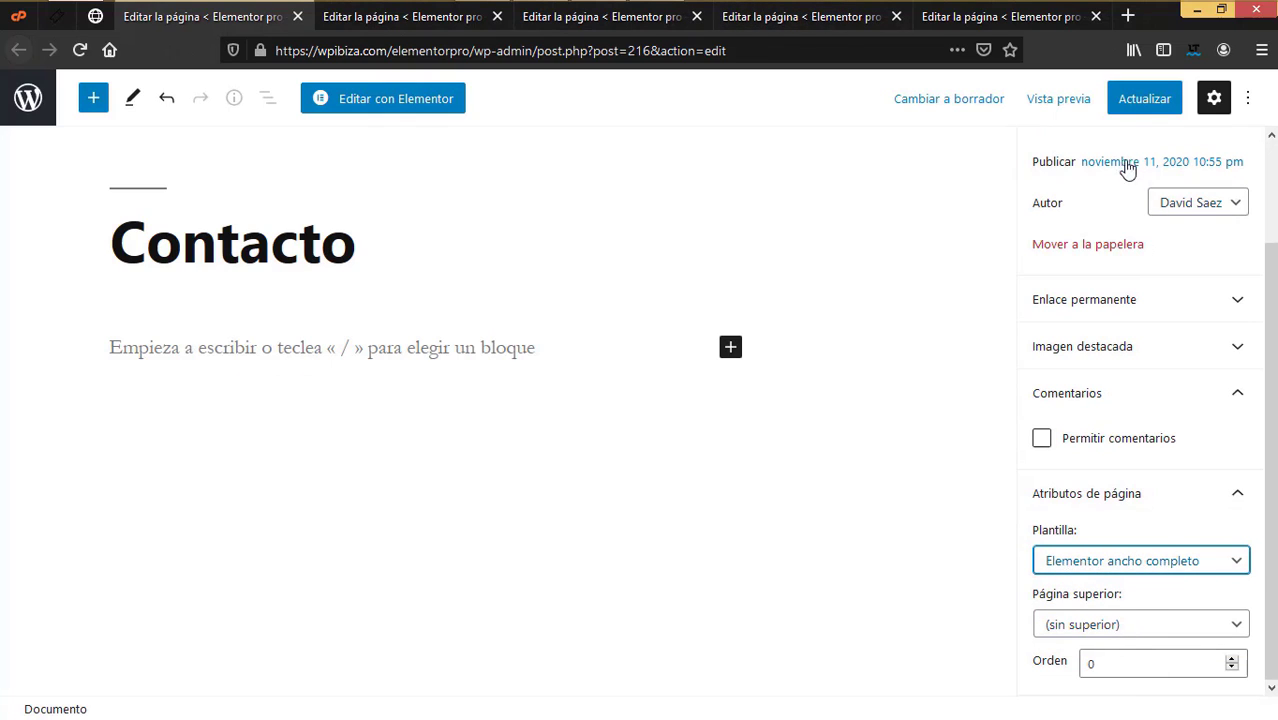
click(1145, 102)
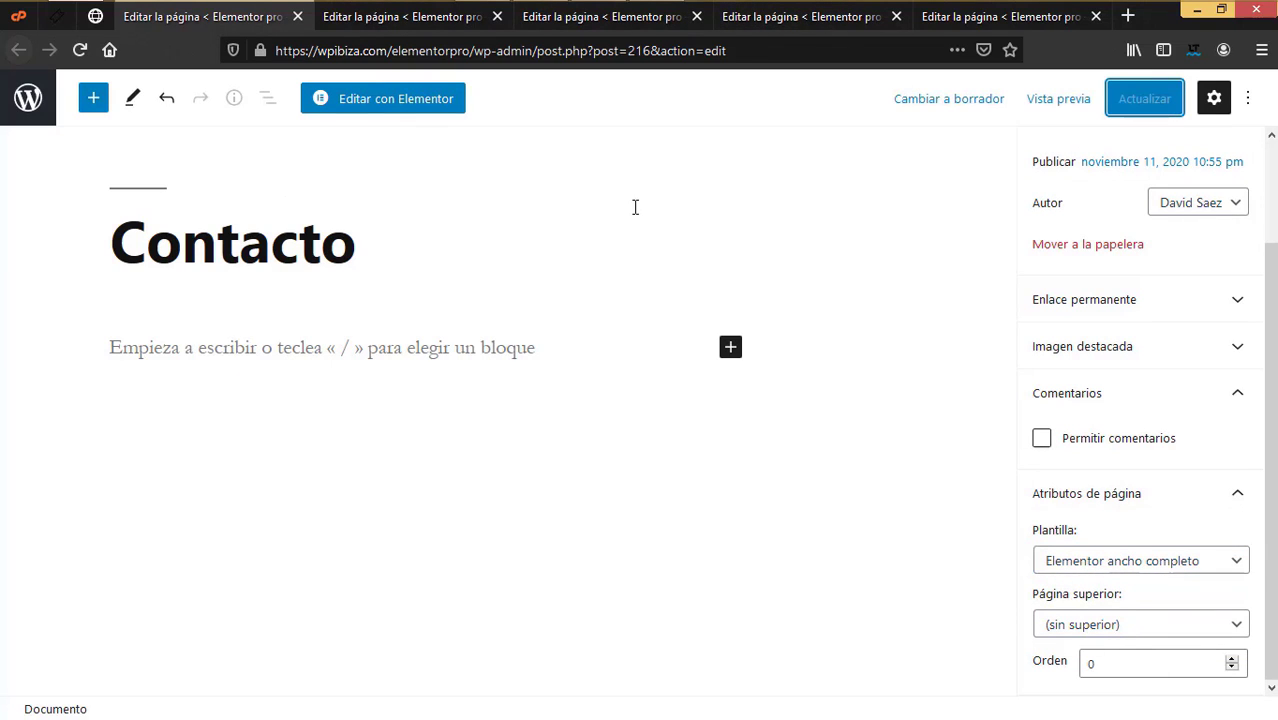
click(297, 17)
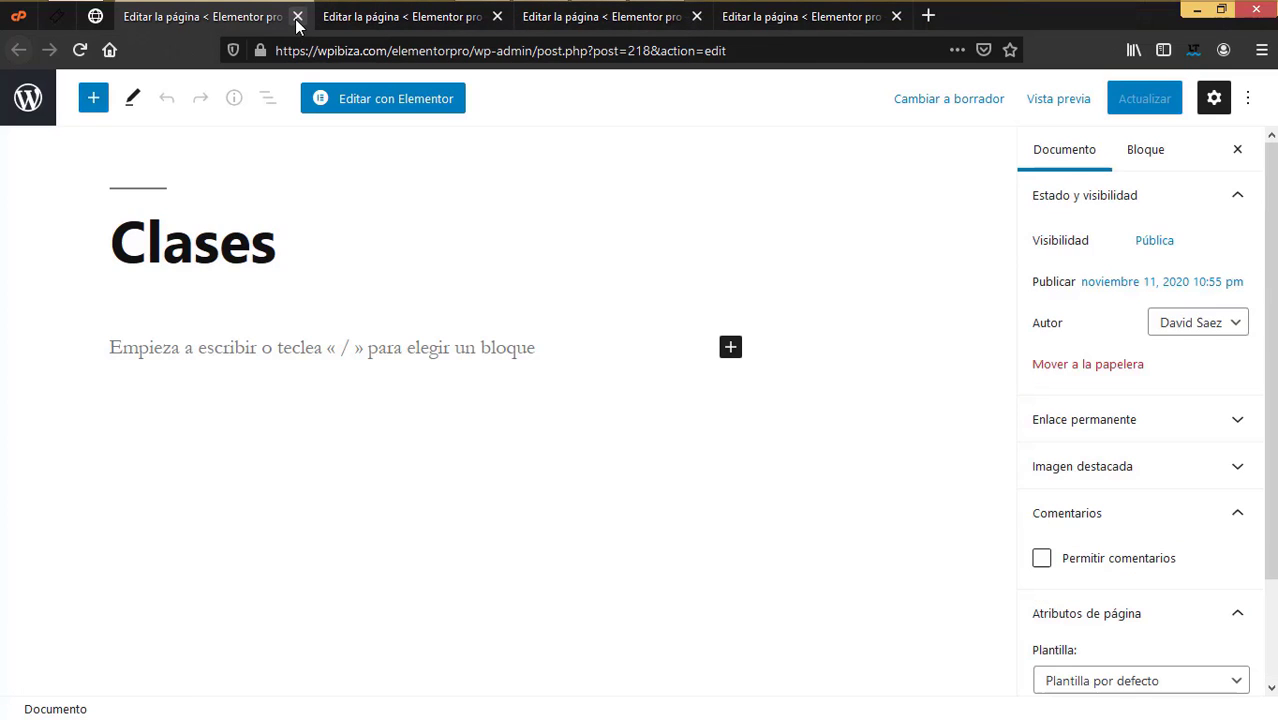
Step: Give Clases the 'Elementor ancho completo' template, update it and close its editor
scroll(1130, 615, down, 2)
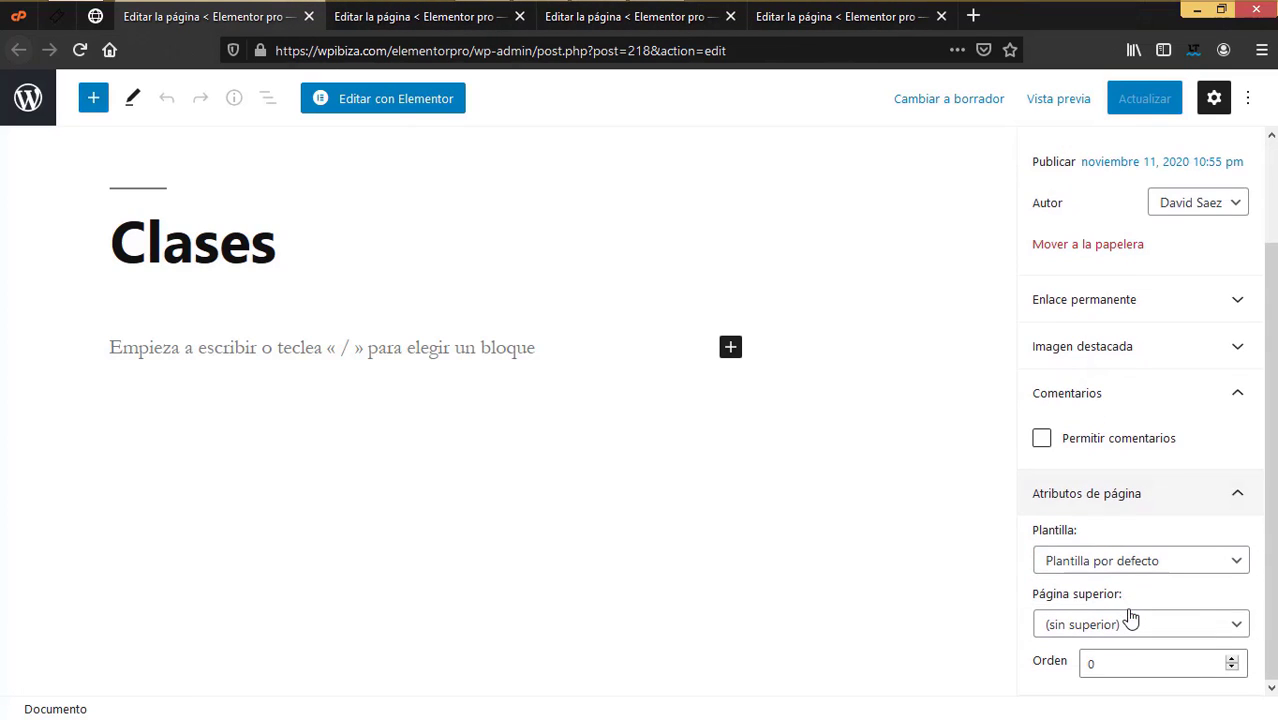
click(1121, 562)
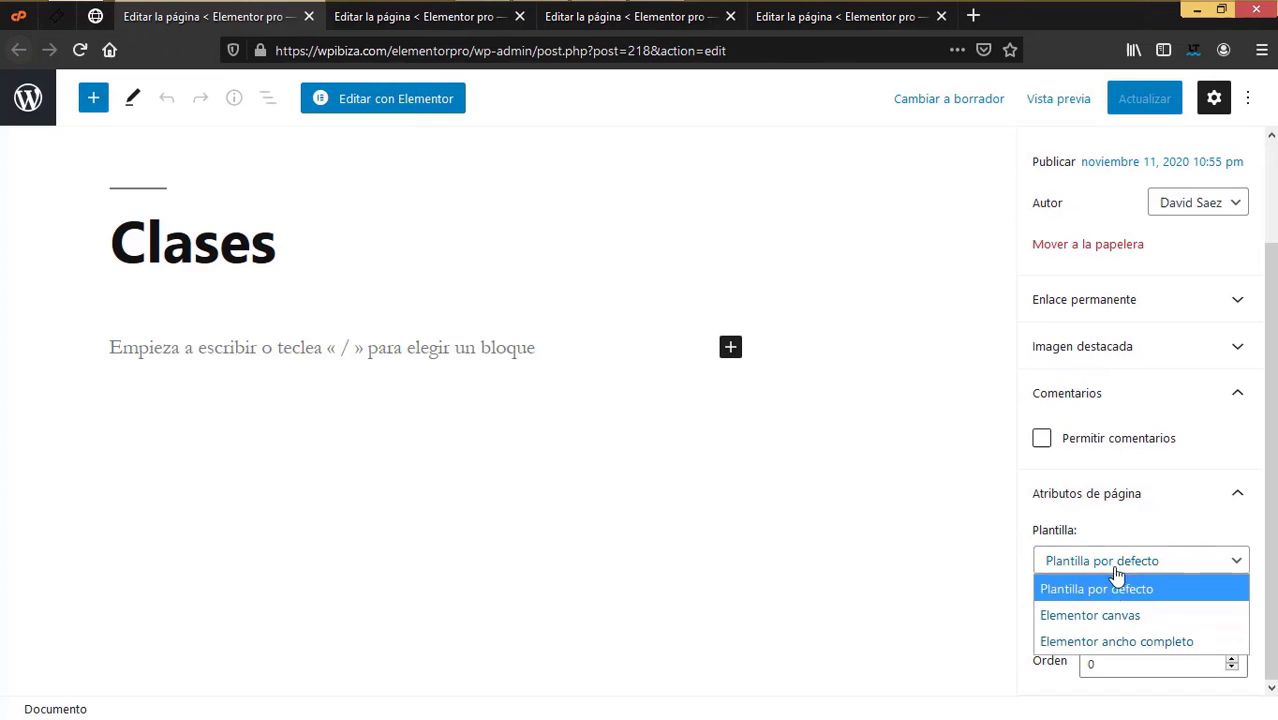
click(1105, 634)
click(1131, 112)
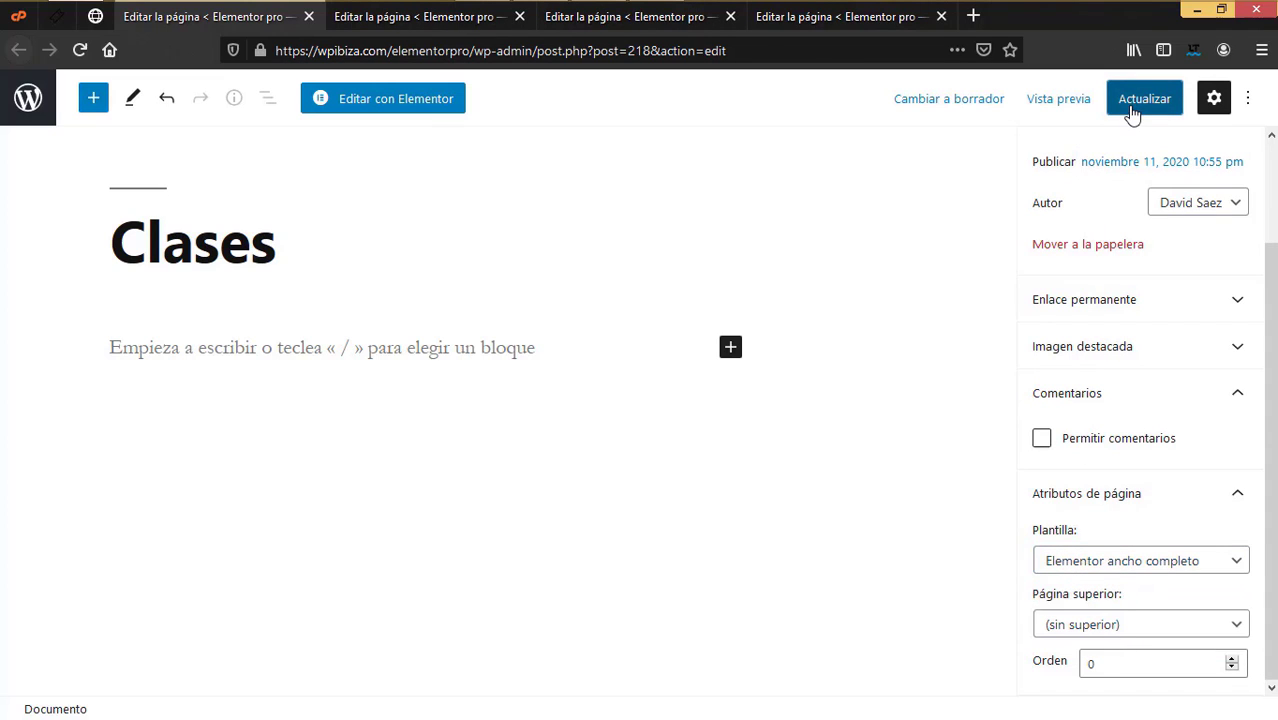
click(310, 20)
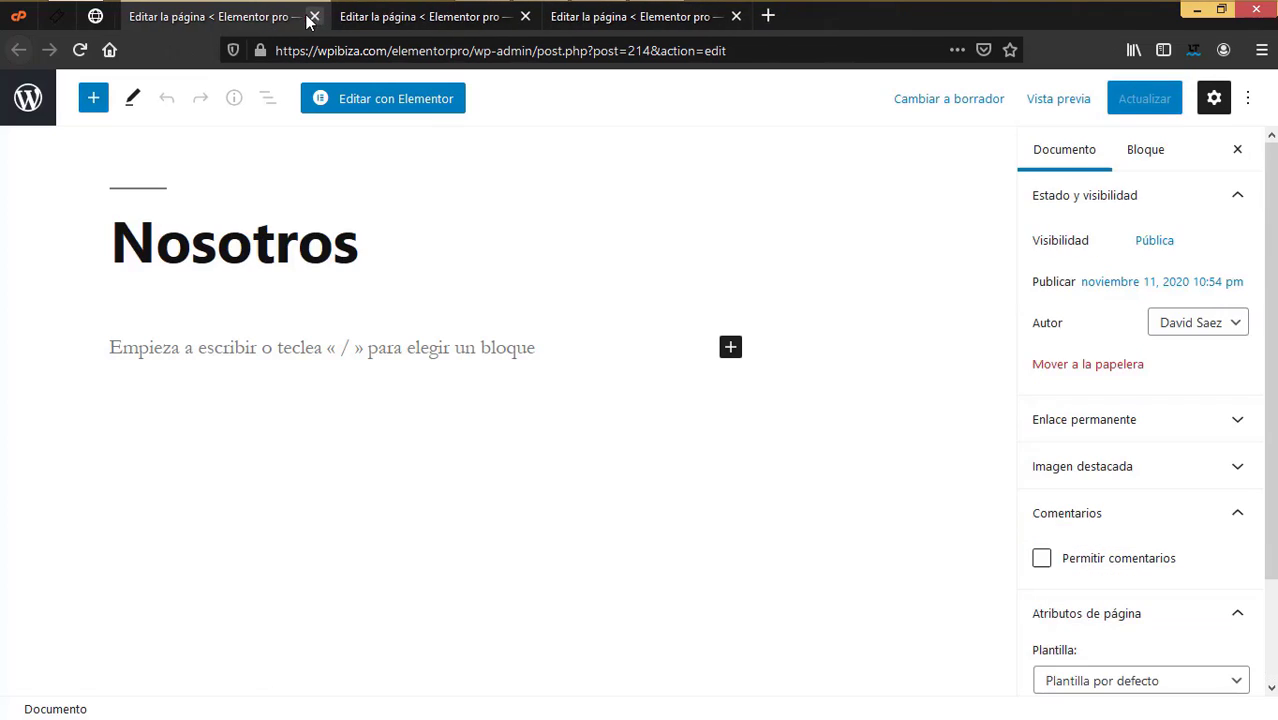
Step: Give Nosotros the 'Elementor ancho completo' template, update it and close its editor
click(1145, 678)
click(1133, 653)
click(1137, 108)
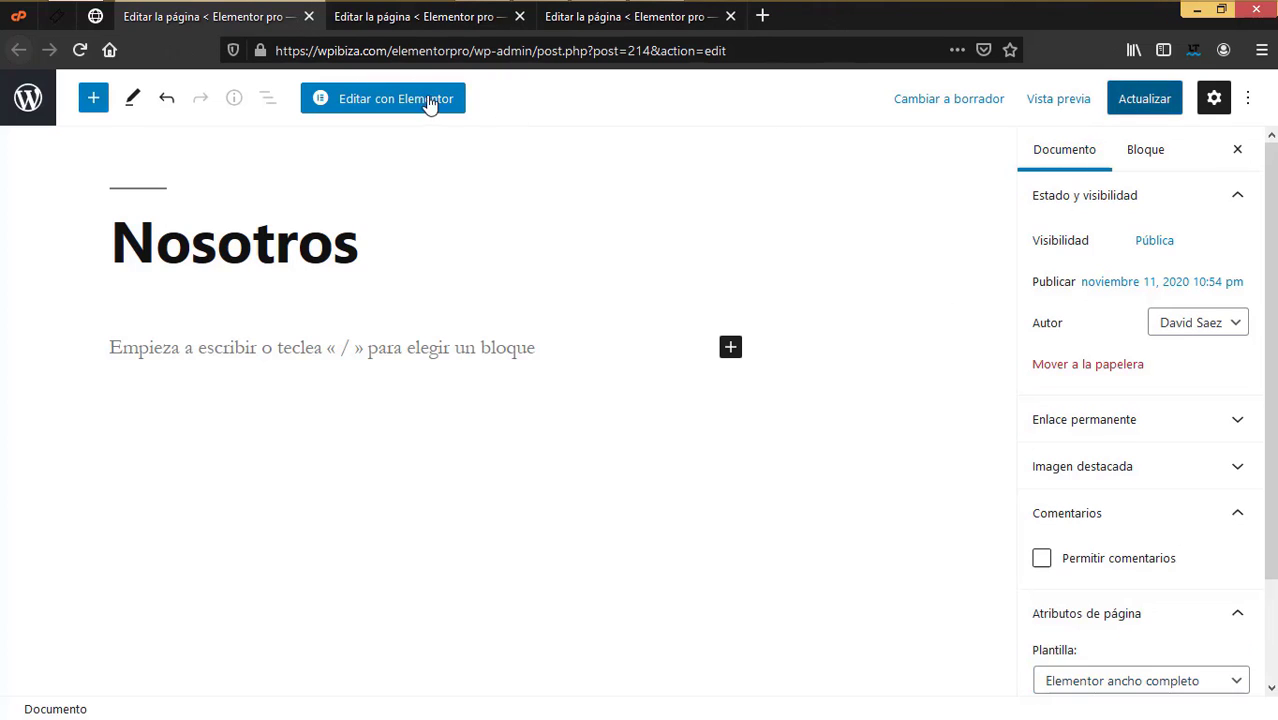
click(310, 20)
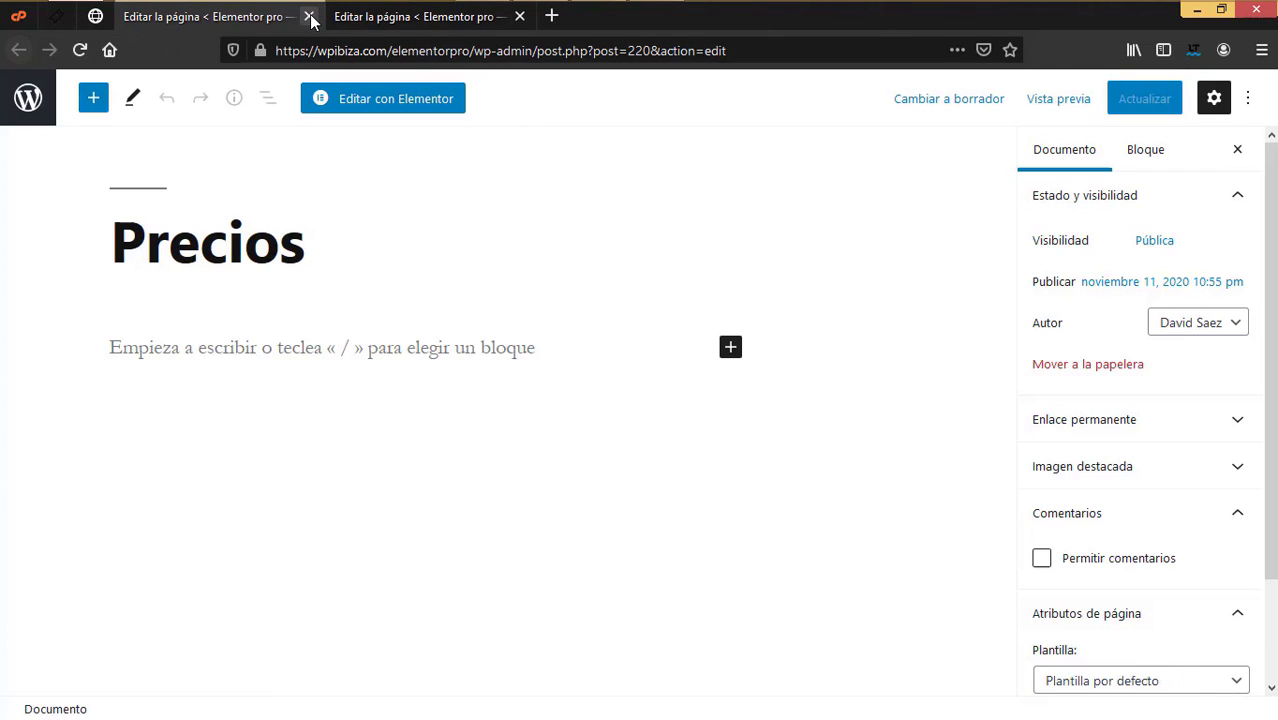
Step: Give Precios the 'Elementor ancho completo' template, update it and close its editor
click(1135, 680)
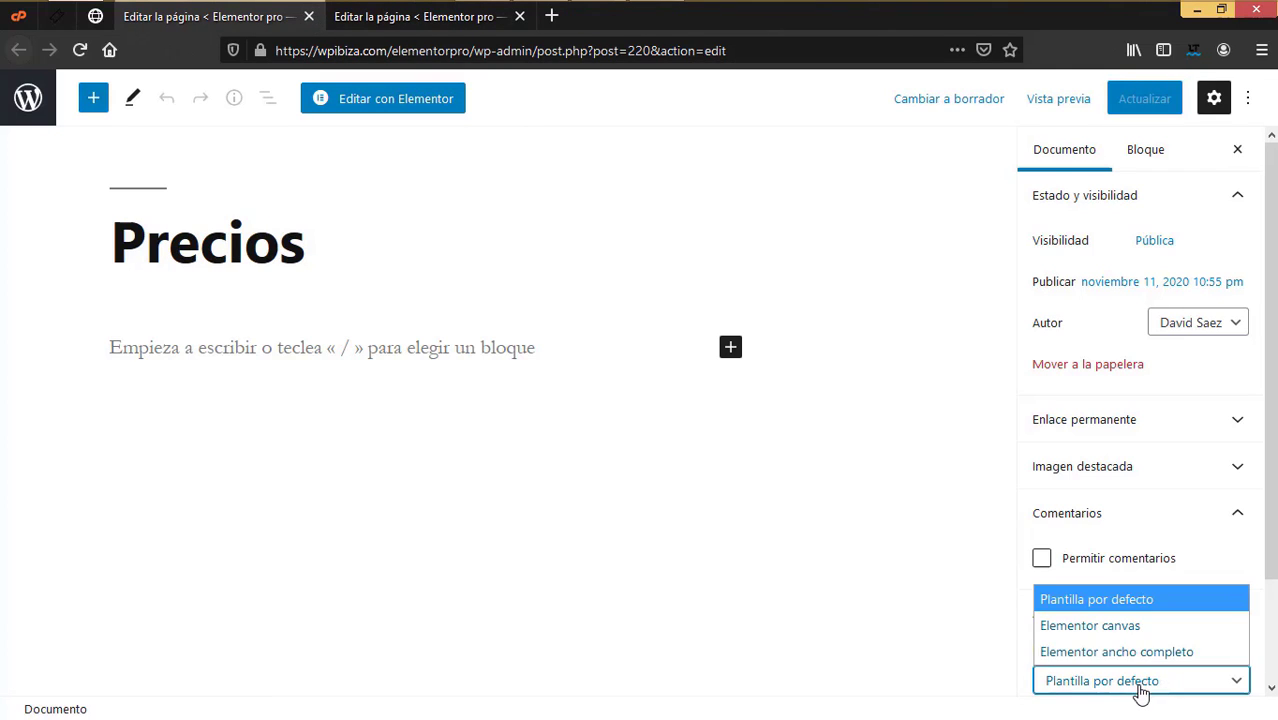
click(1150, 654)
click(1144, 98)
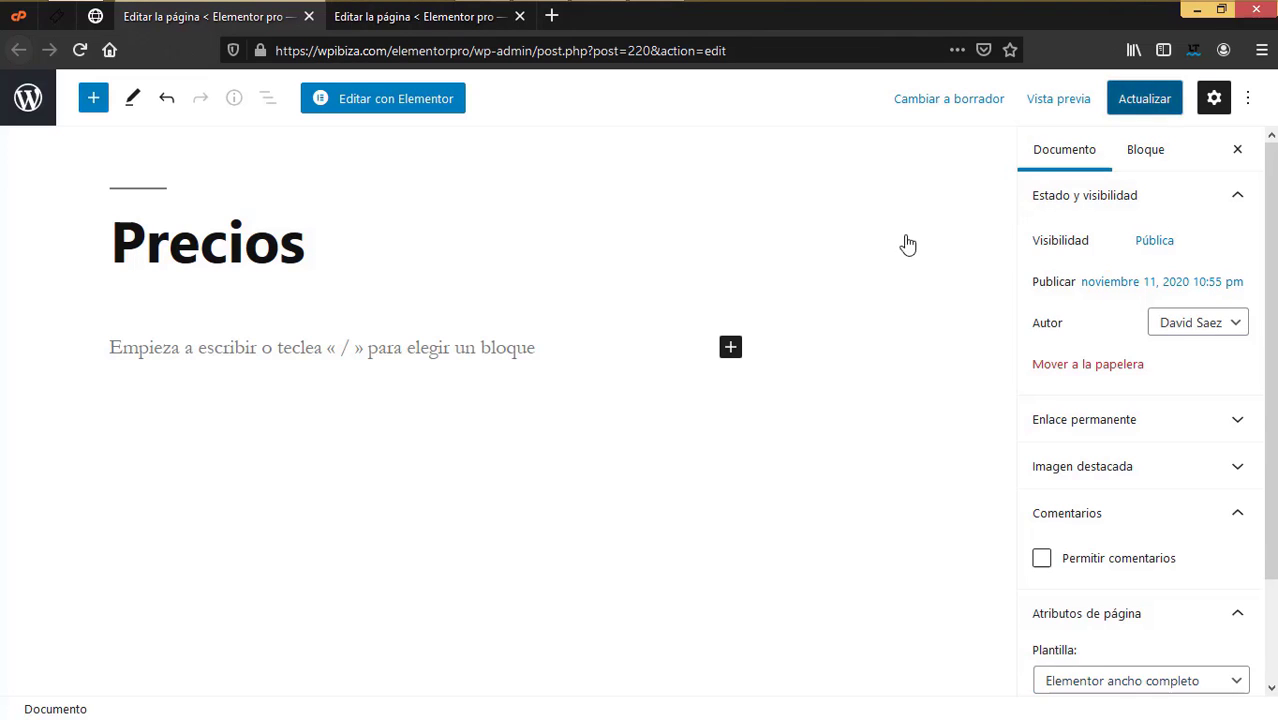
click(309, 16)
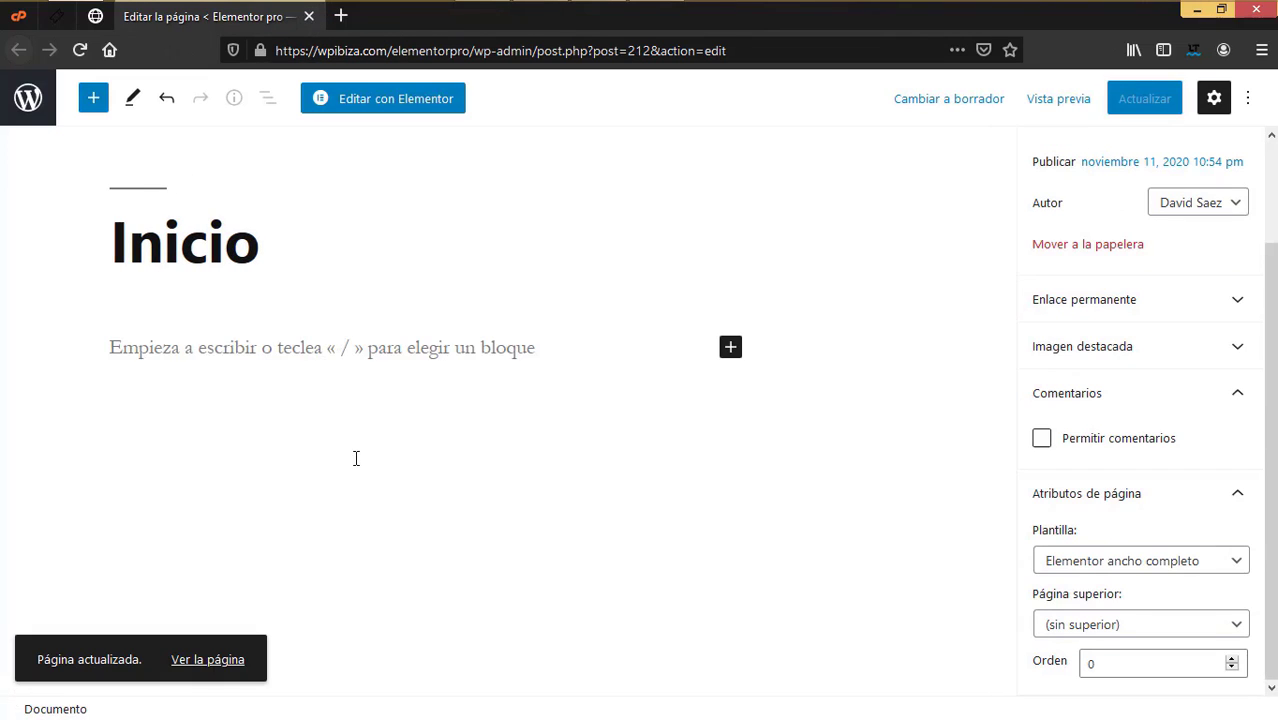
Step: Launch Elementor on the Inicio page with 'Editar con Elementor'
click(391, 100)
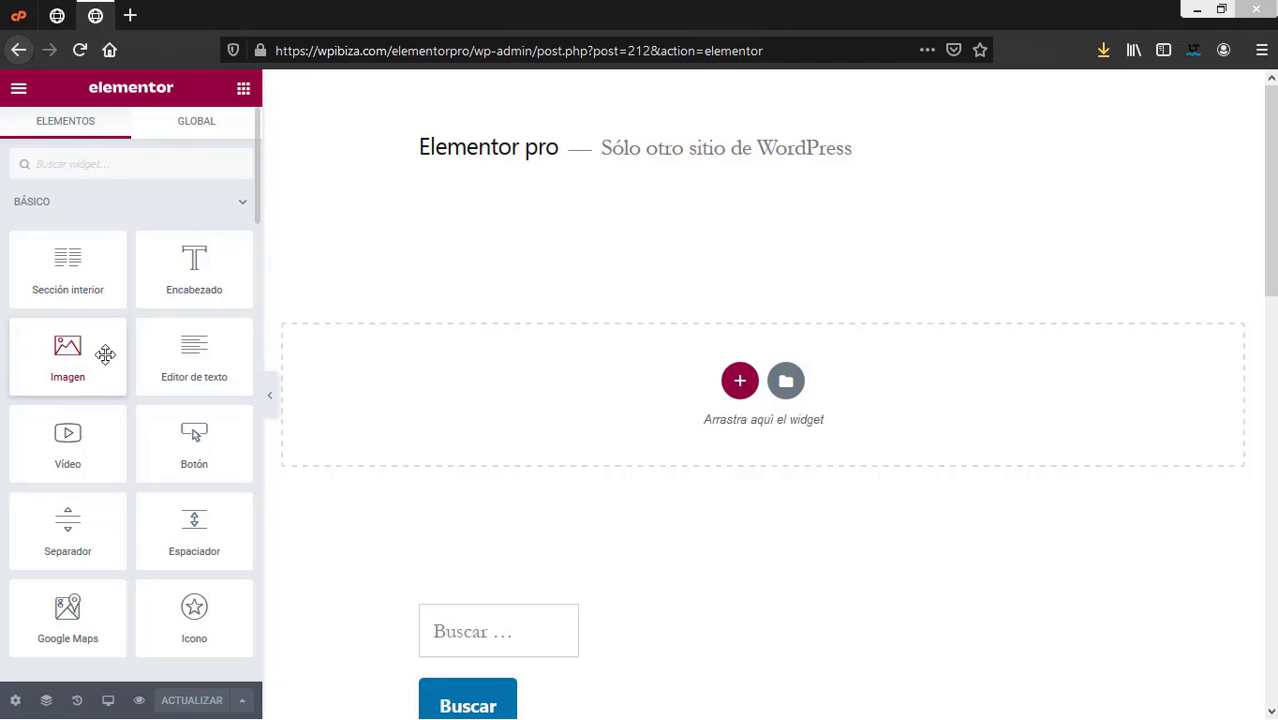
Step: Open Elementor's template library and browse the available designs
click(789, 383)
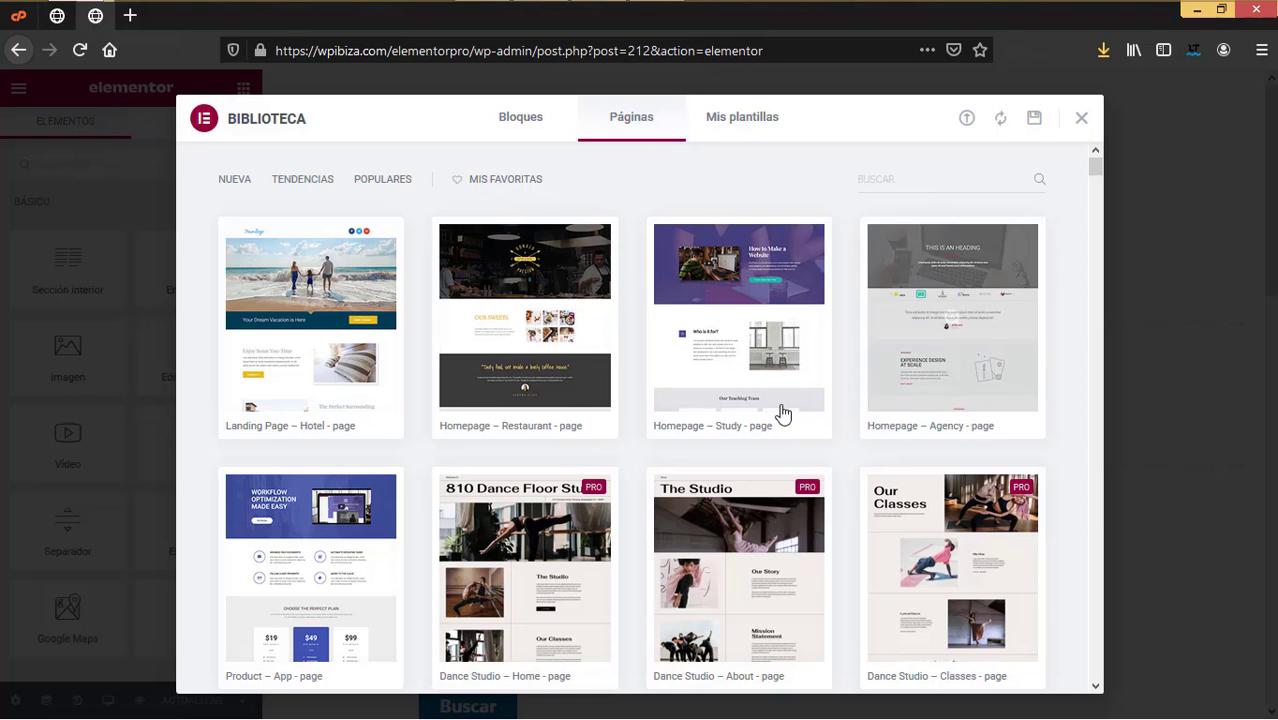
mouse_move(781, 410)
scroll(783, 414, down, 15)
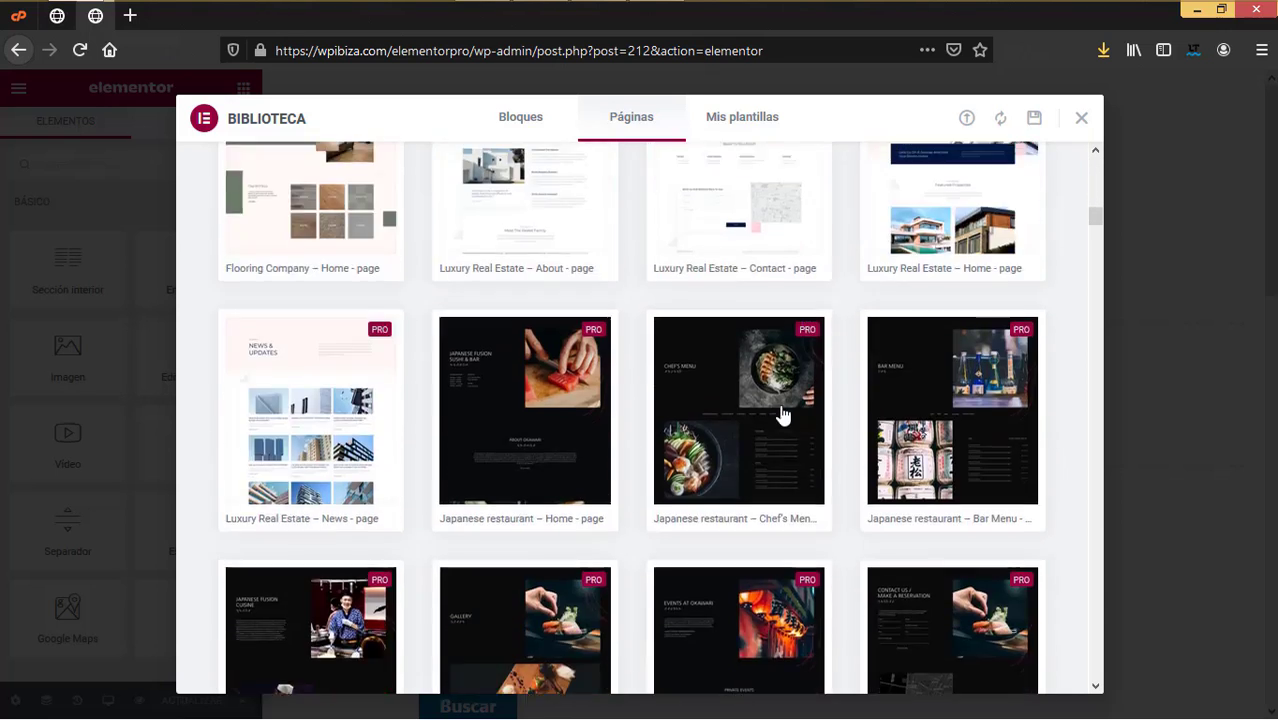
scroll(783, 414, down, 4)
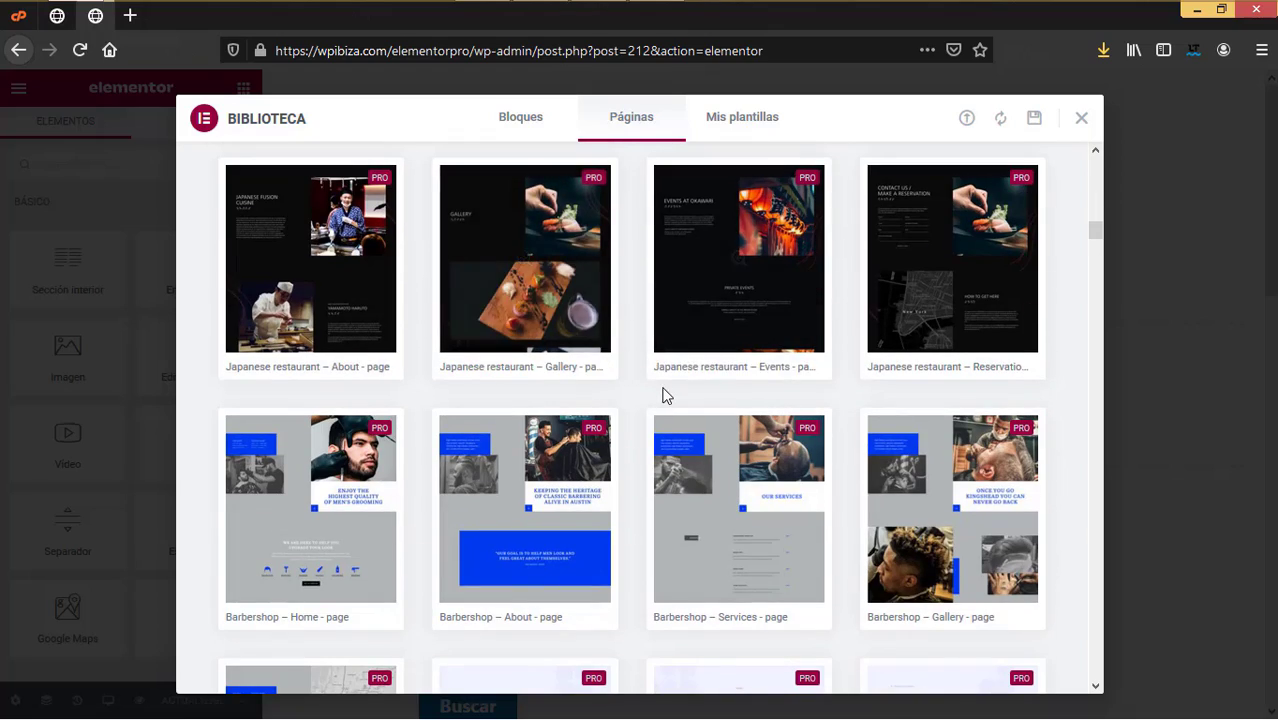
scroll(663, 393, down, 2)
scroll(663, 395, down, 3)
scroll(668, 400, up, 10)
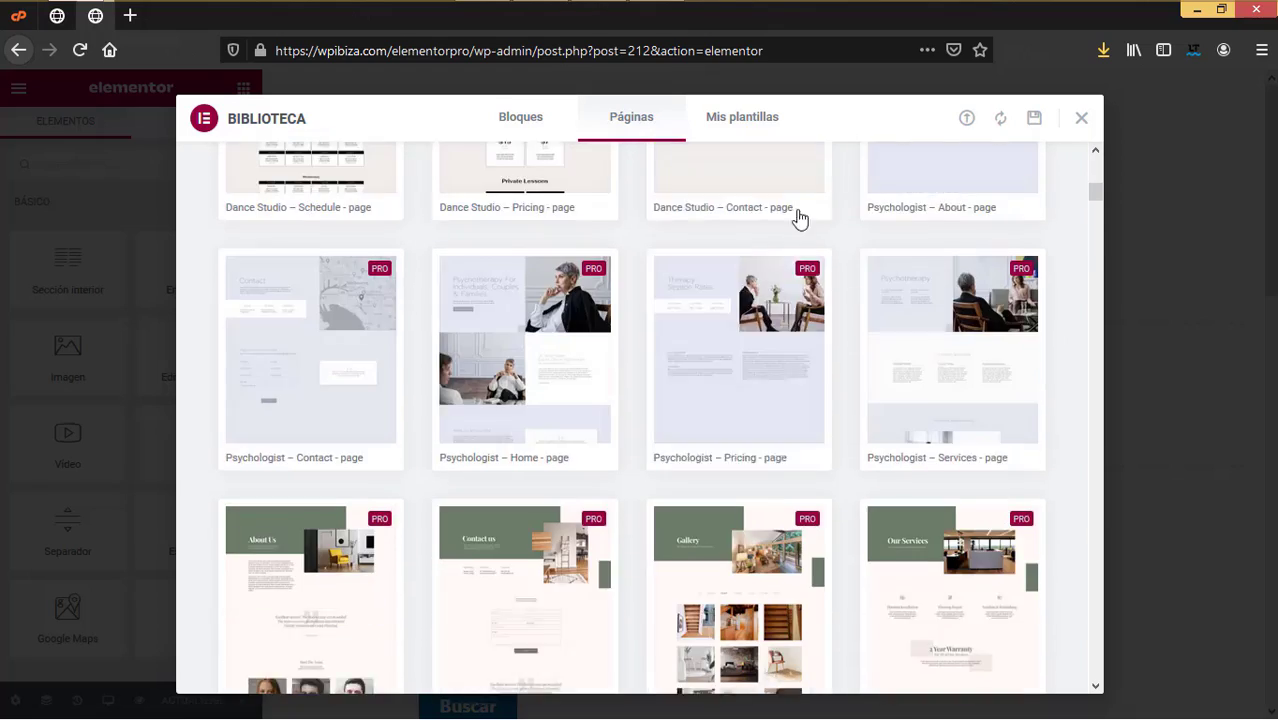
scroll(910, 283, up, 8)
Step: Search the library for 'gym' and insert the Gym – Home Page template
click(912, 172)
text(gym)
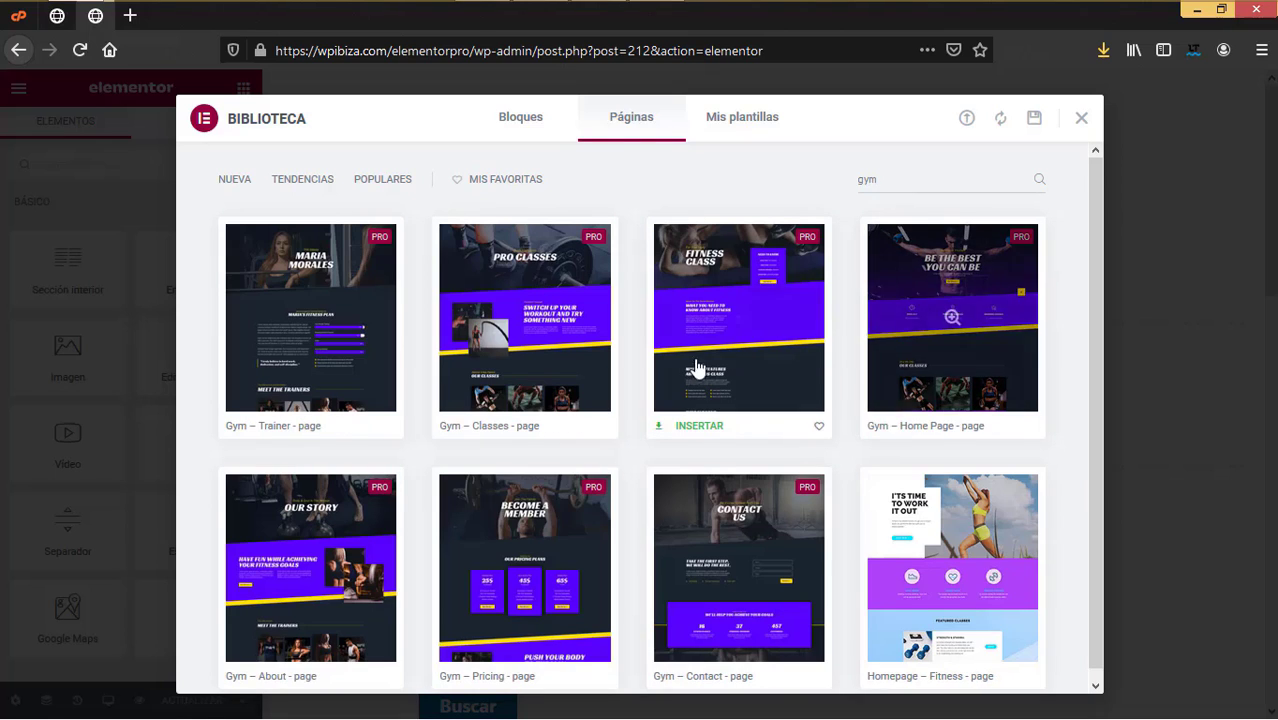
scroll(705, 380, down, 1)
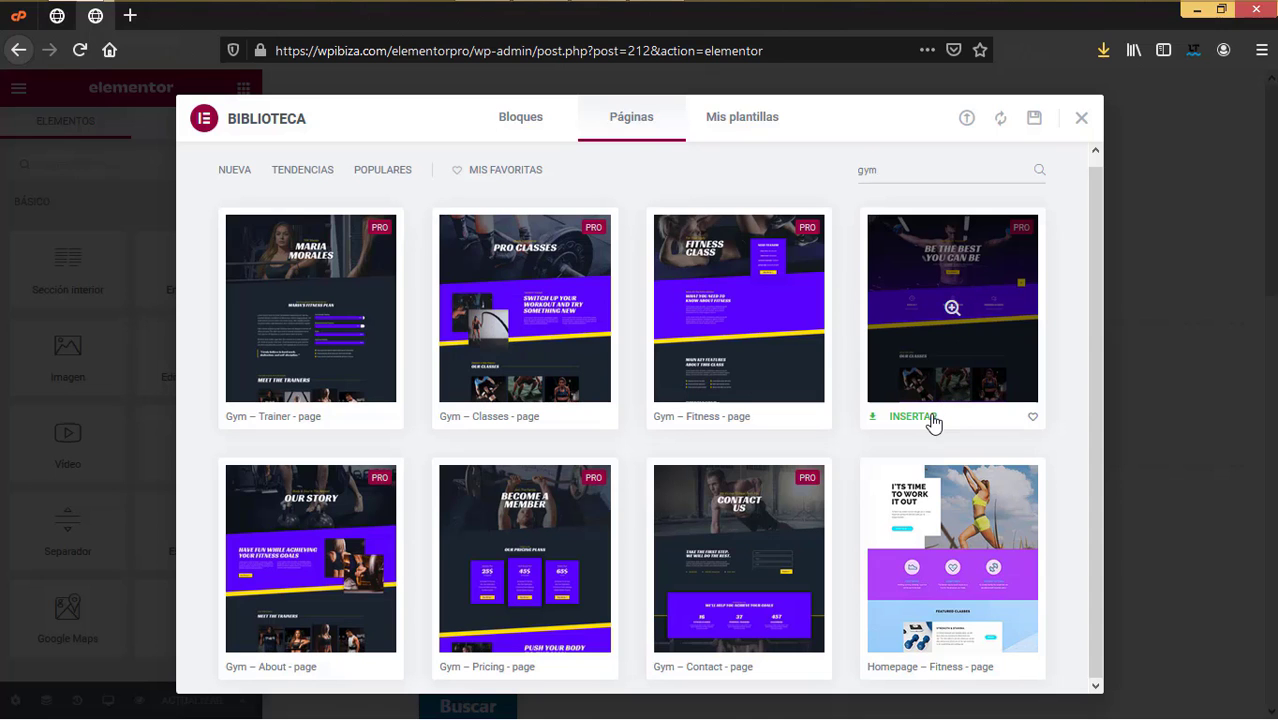
click(912, 416)
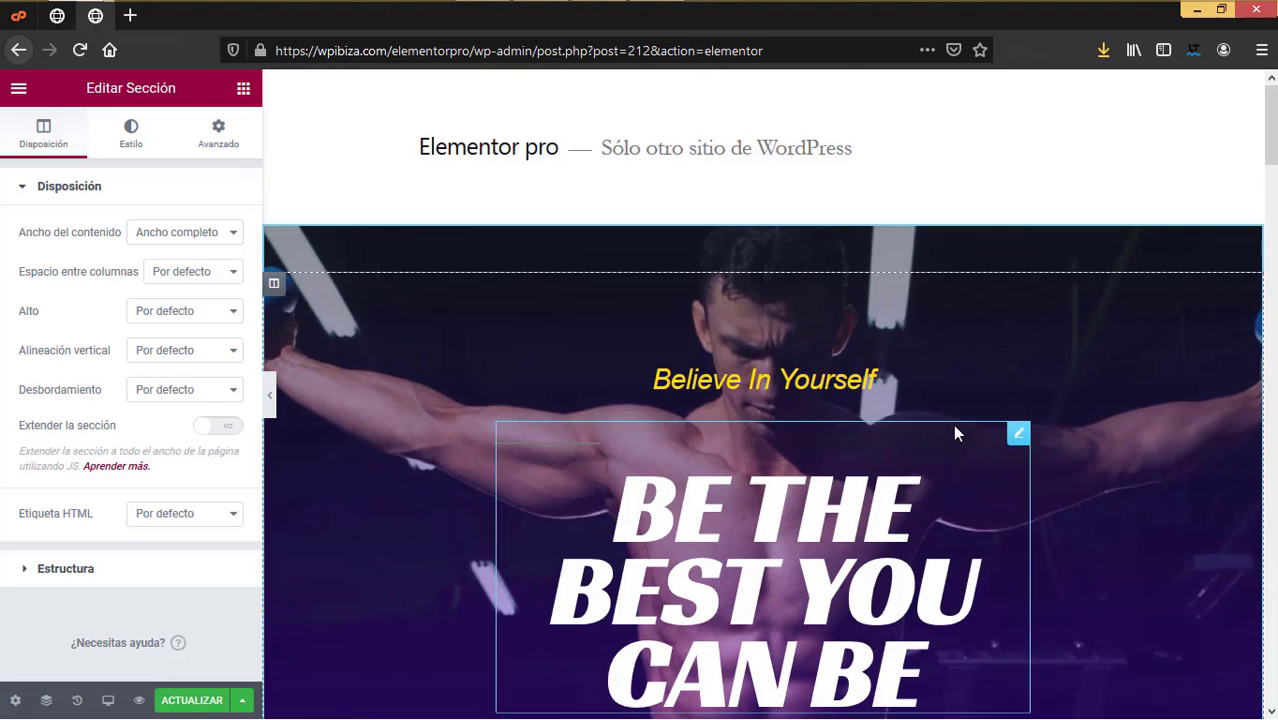
Step: Save the Inicio page with its gym design in Elementor
scroll(953, 432, down, 3)
scroll(880, 403, down, 2)
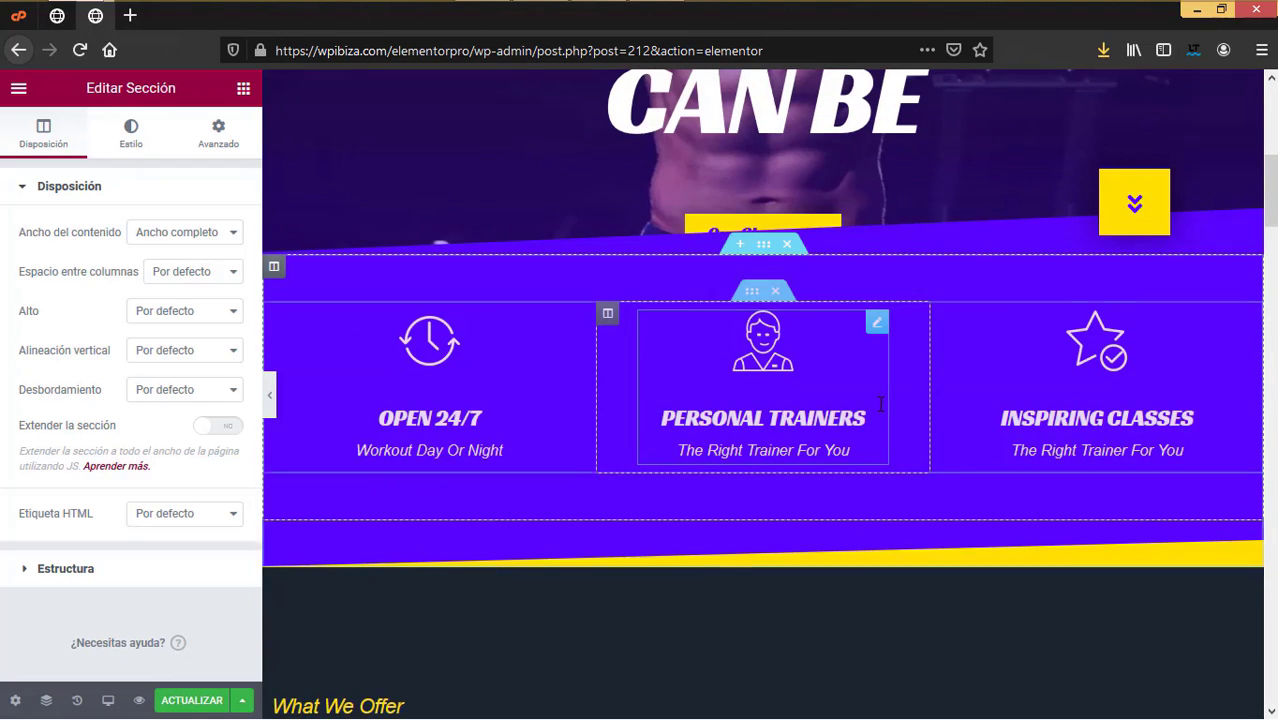
scroll(870, 451, down, 6)
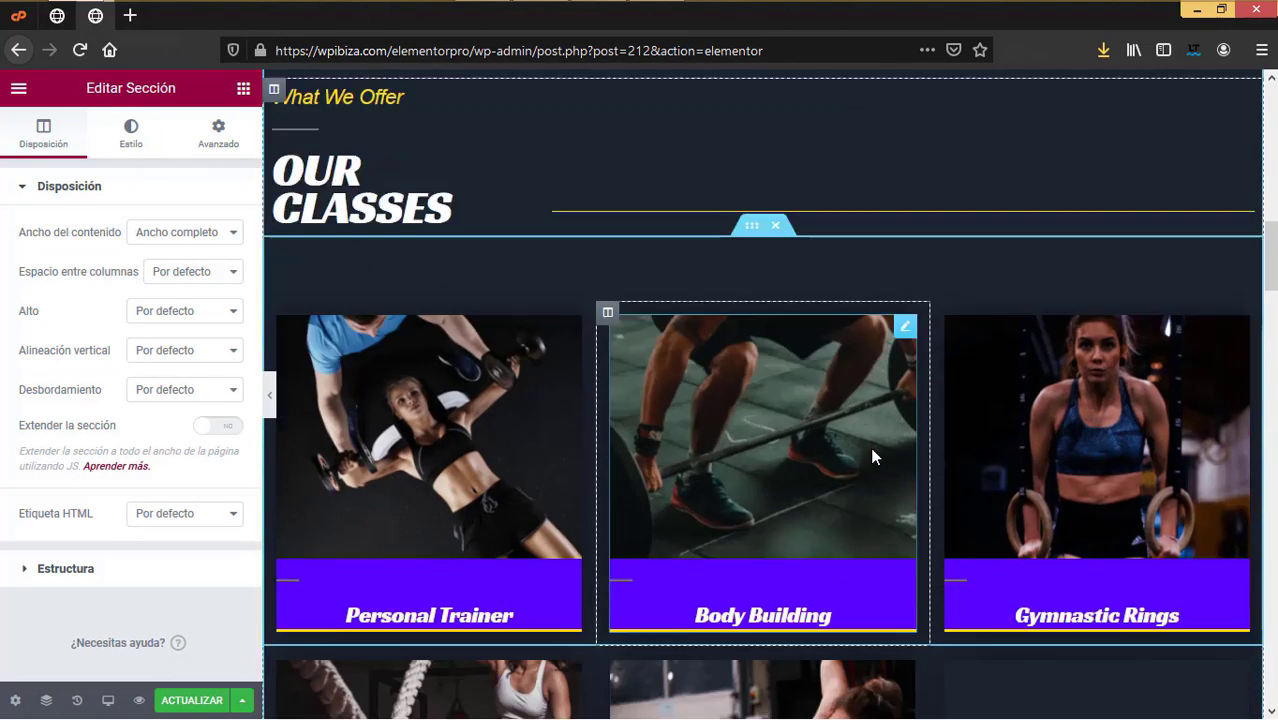
scroll(870, 447, down, 3)
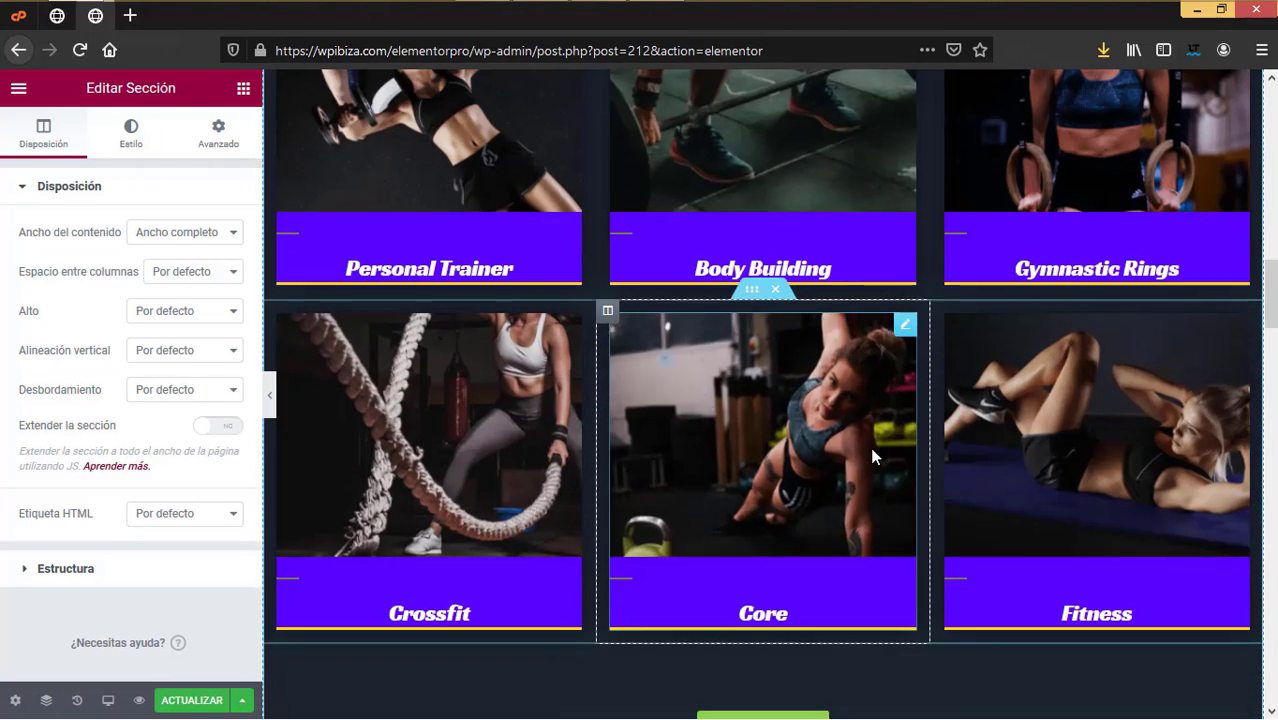
click(193, 703)
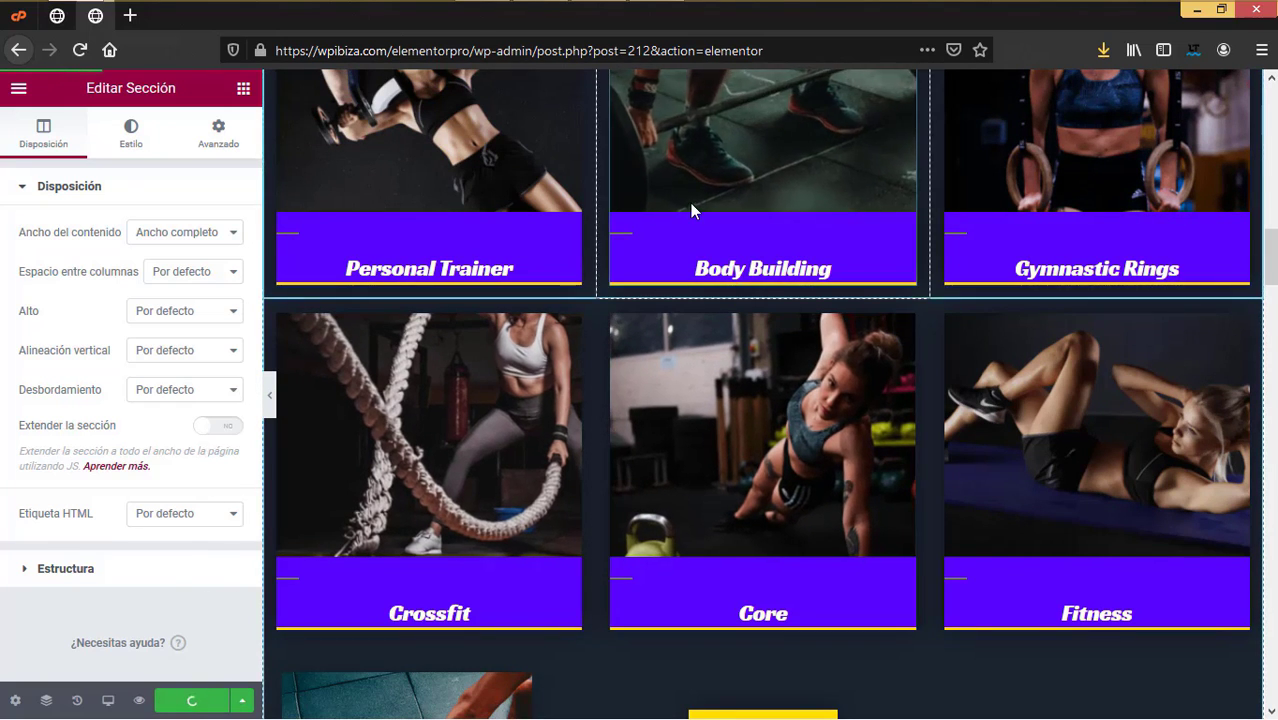
Step: Exit Elementor to the Pages list and open the Nosotros editor in a new tab
click(18, 88)
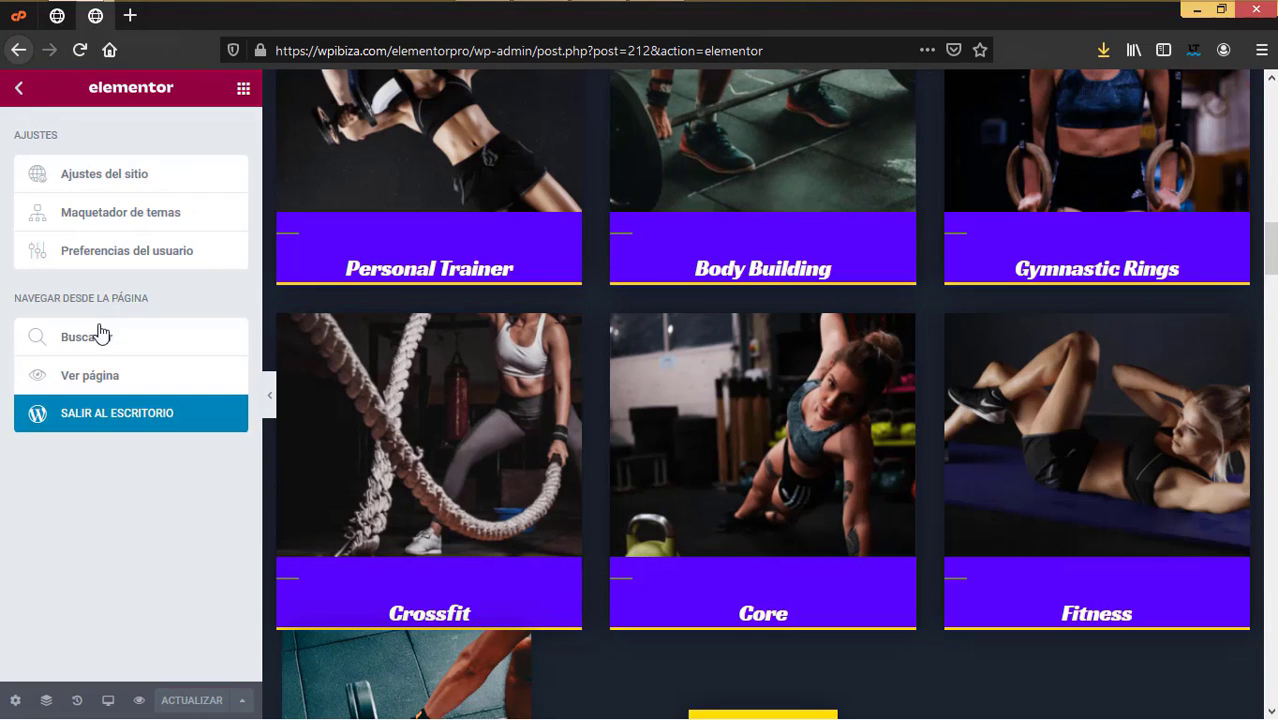
click(112, 413)
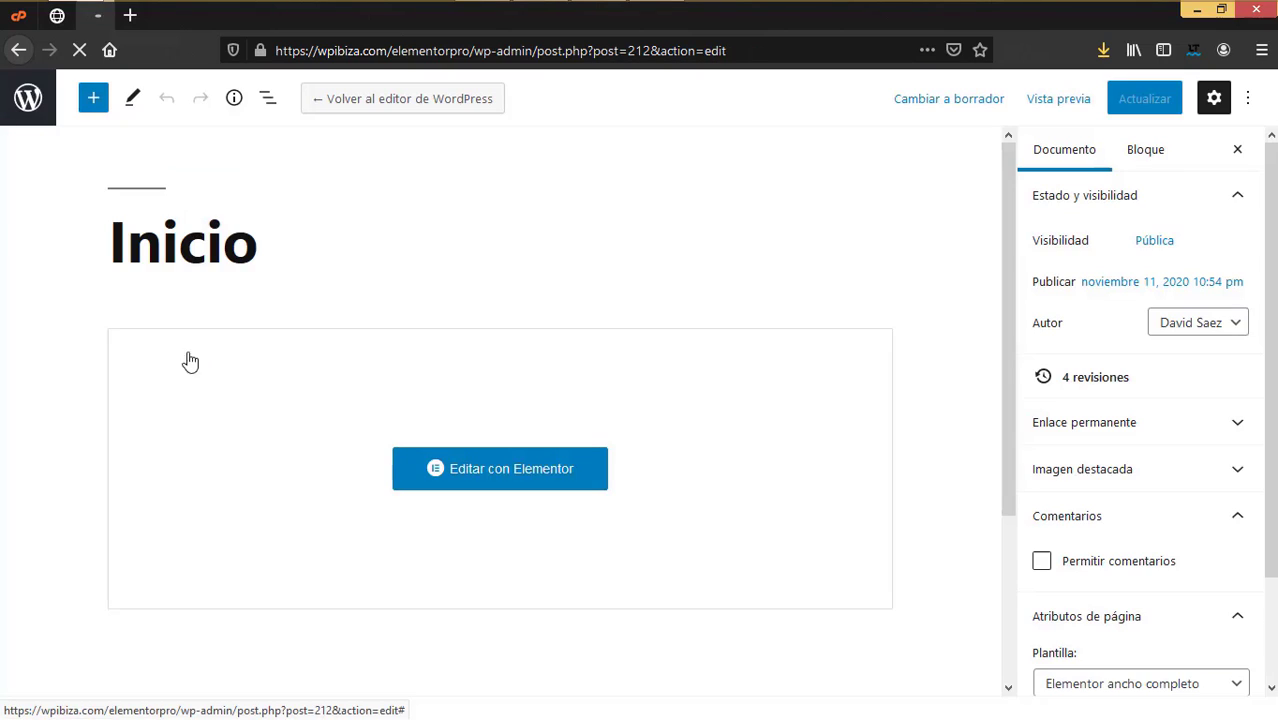
click(33, 120)
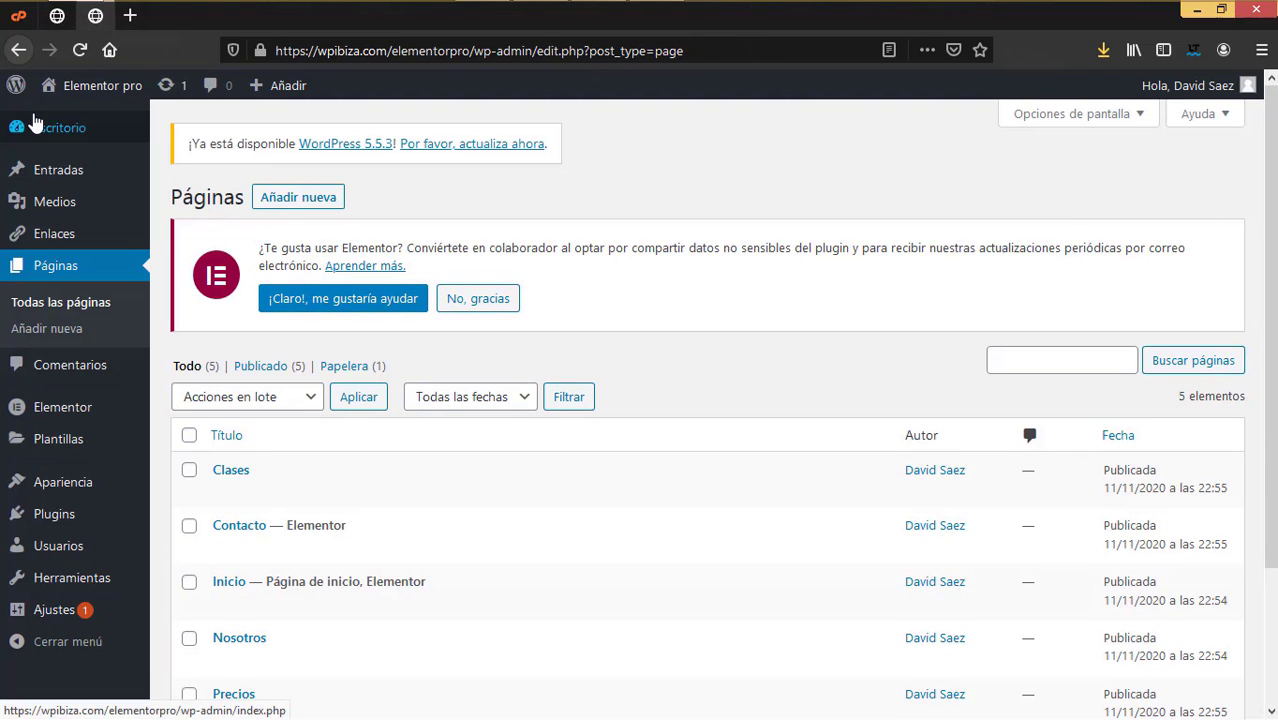
scroll(366, 397, down, 3)
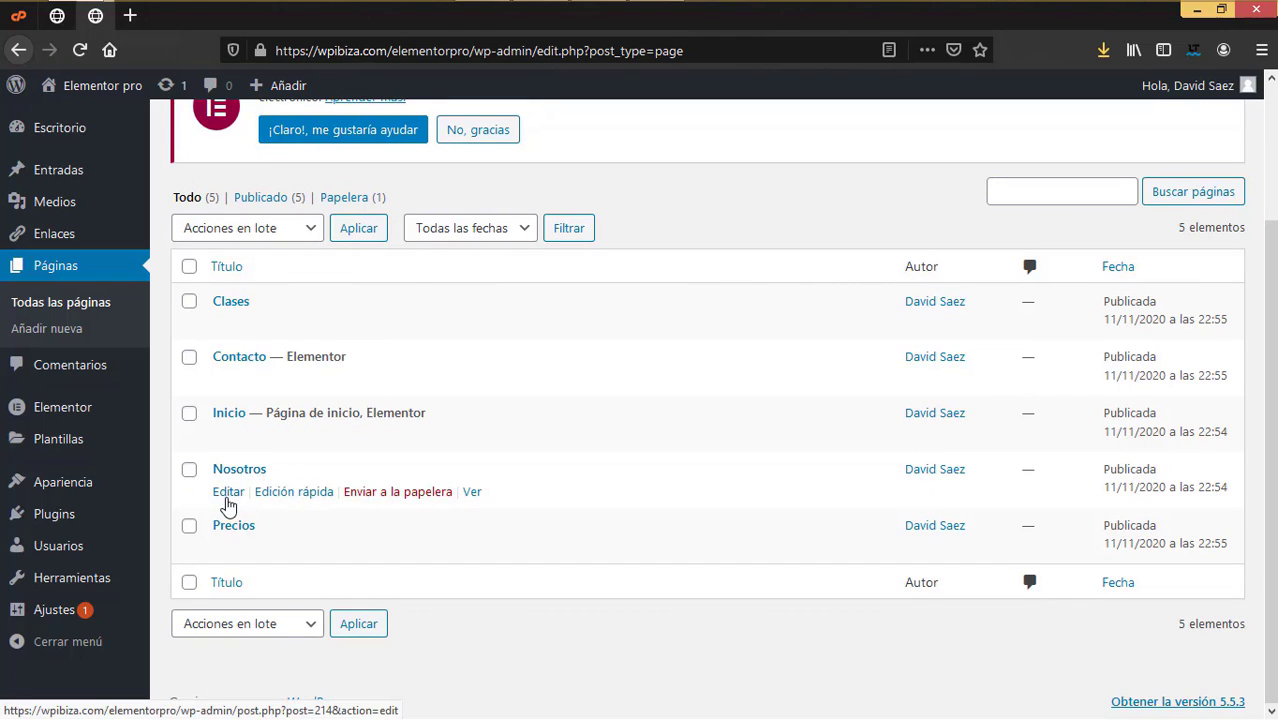
right_click(231, 497)
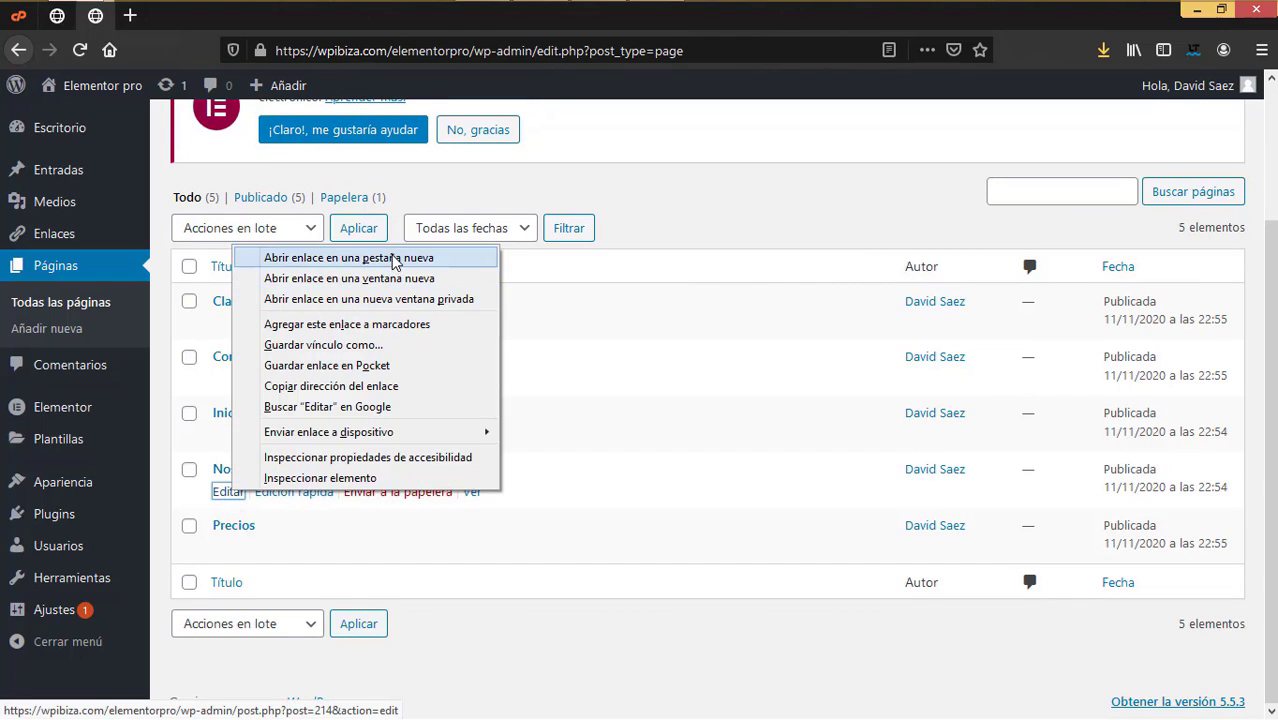
click(302, 254)
Step: Open Nosotros in Elementor, insert the 'gym' search result Gym – About, and save the page
click(177, 16)
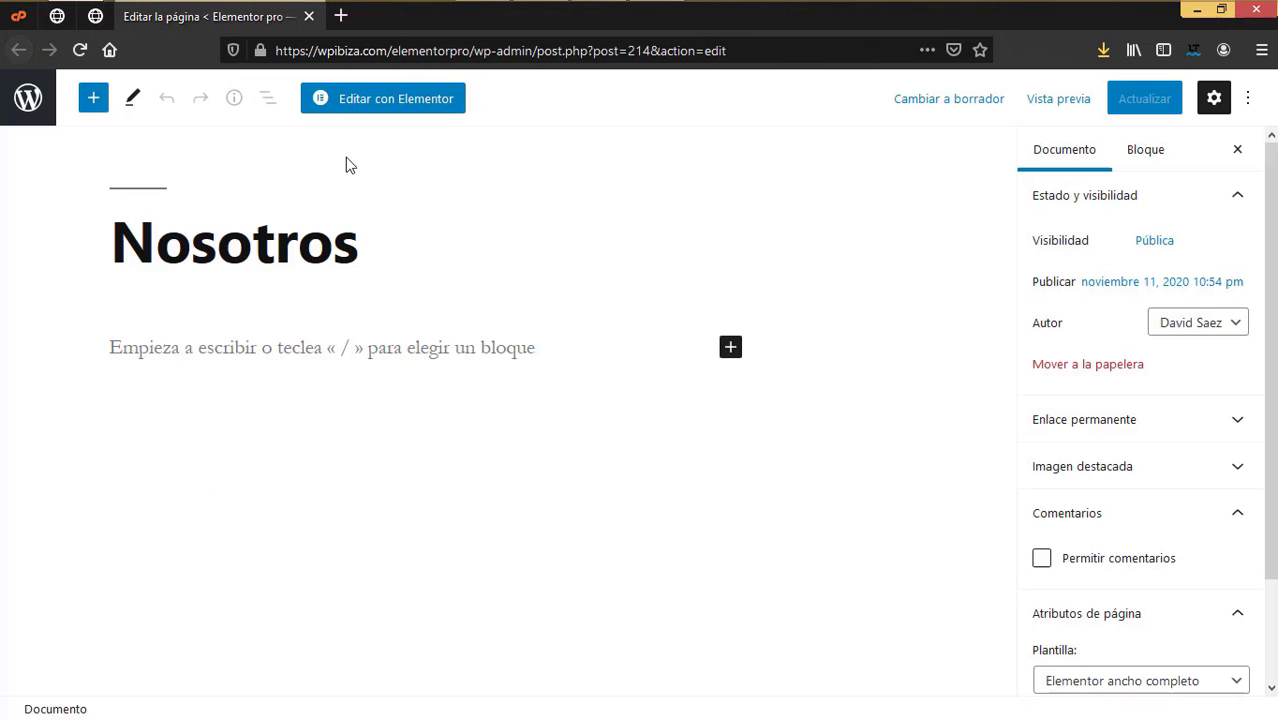
click(406, 100)
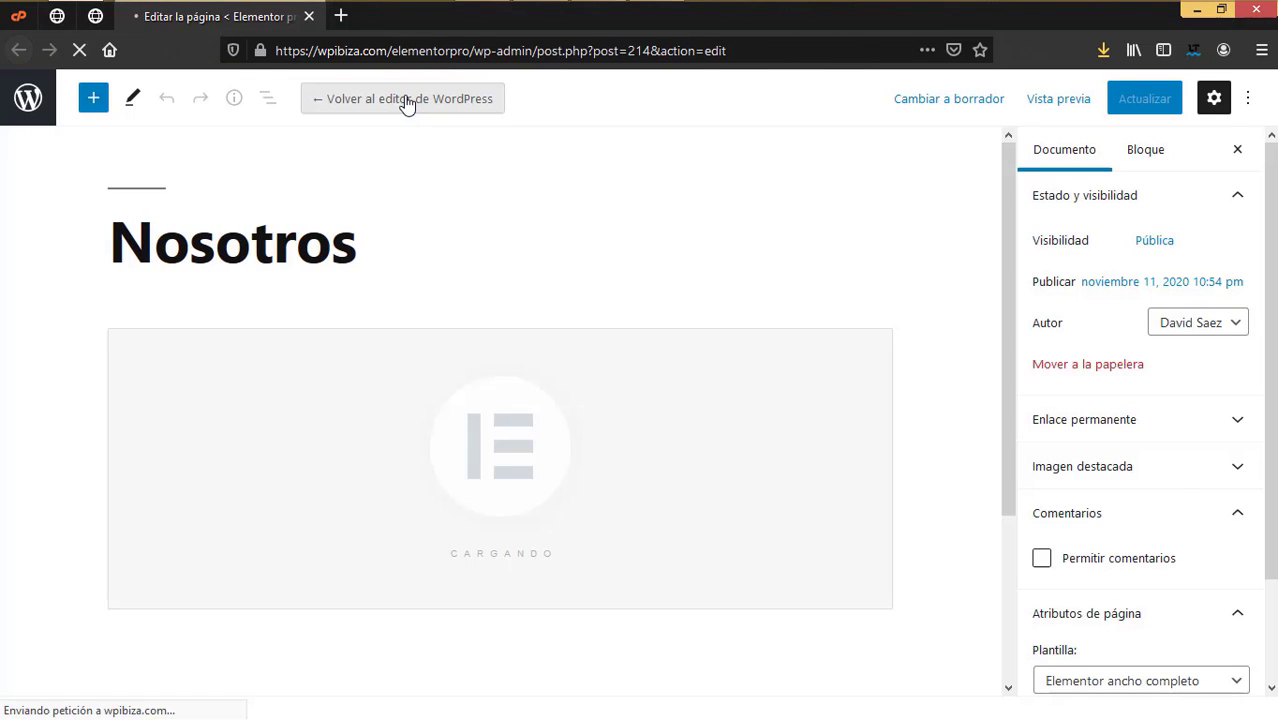
click(784, 385)
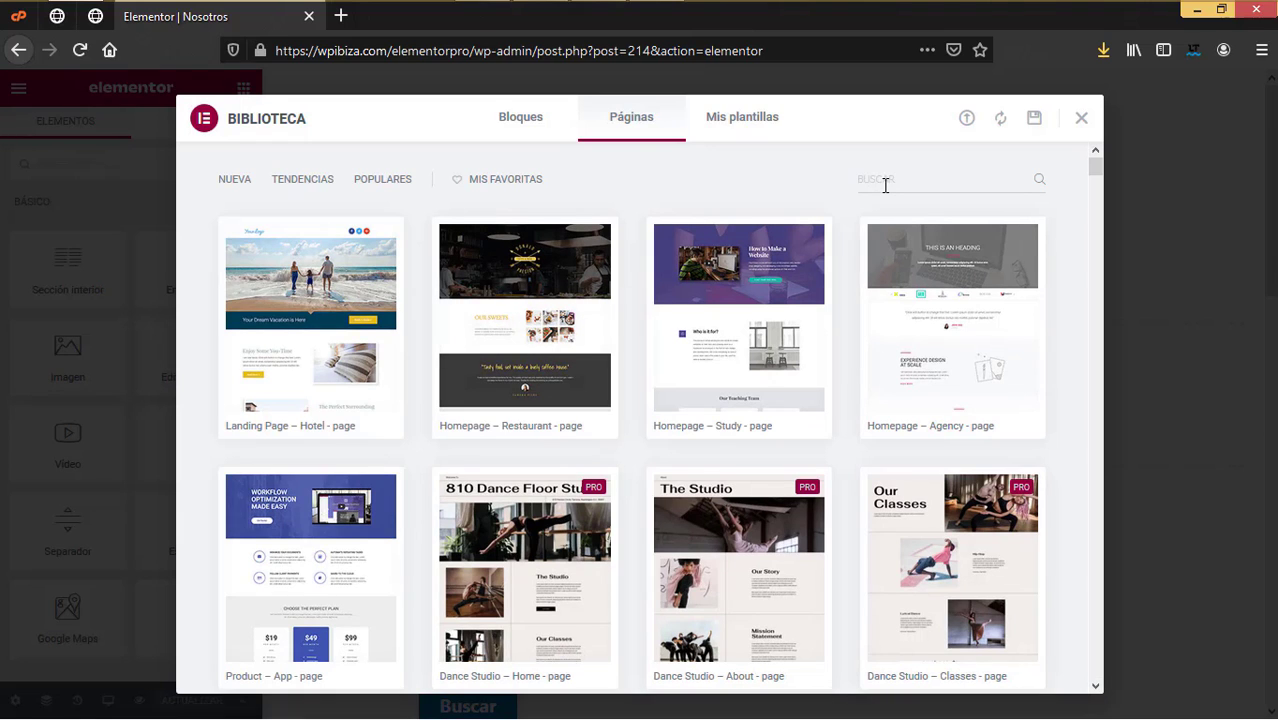
text(gym)
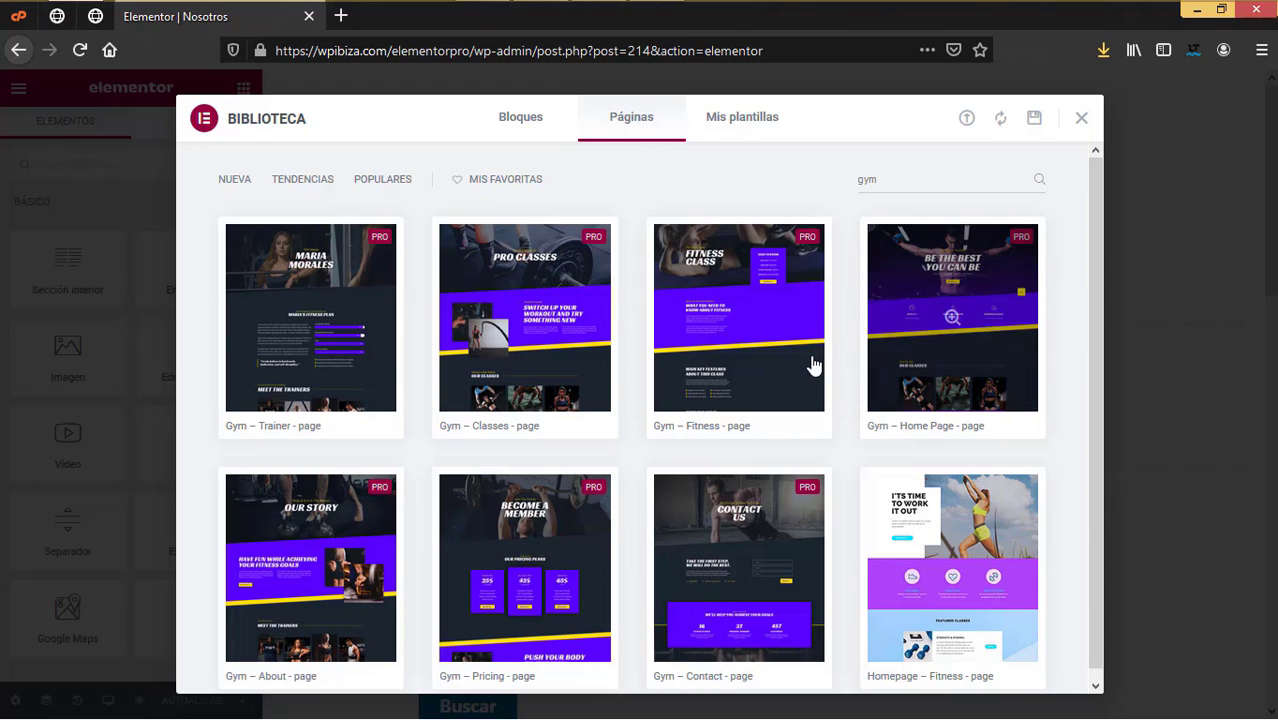
scroll(651, 371, down, 1)
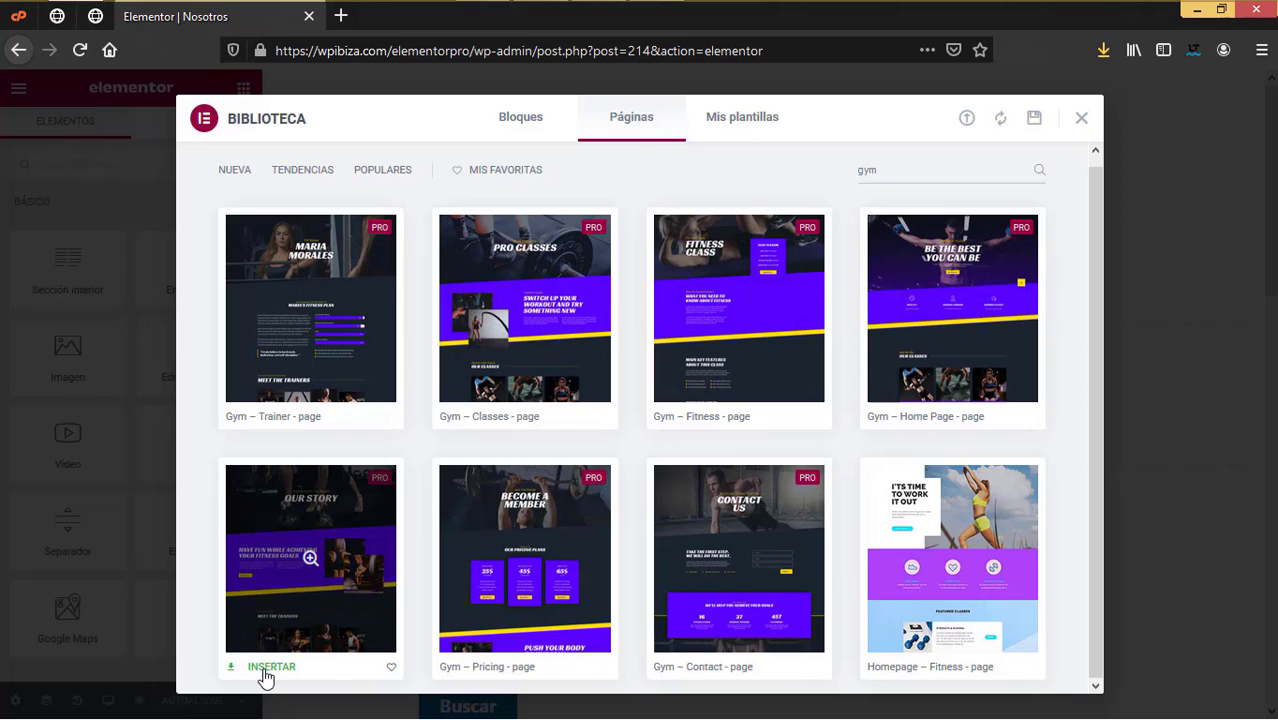
click(266, 667)
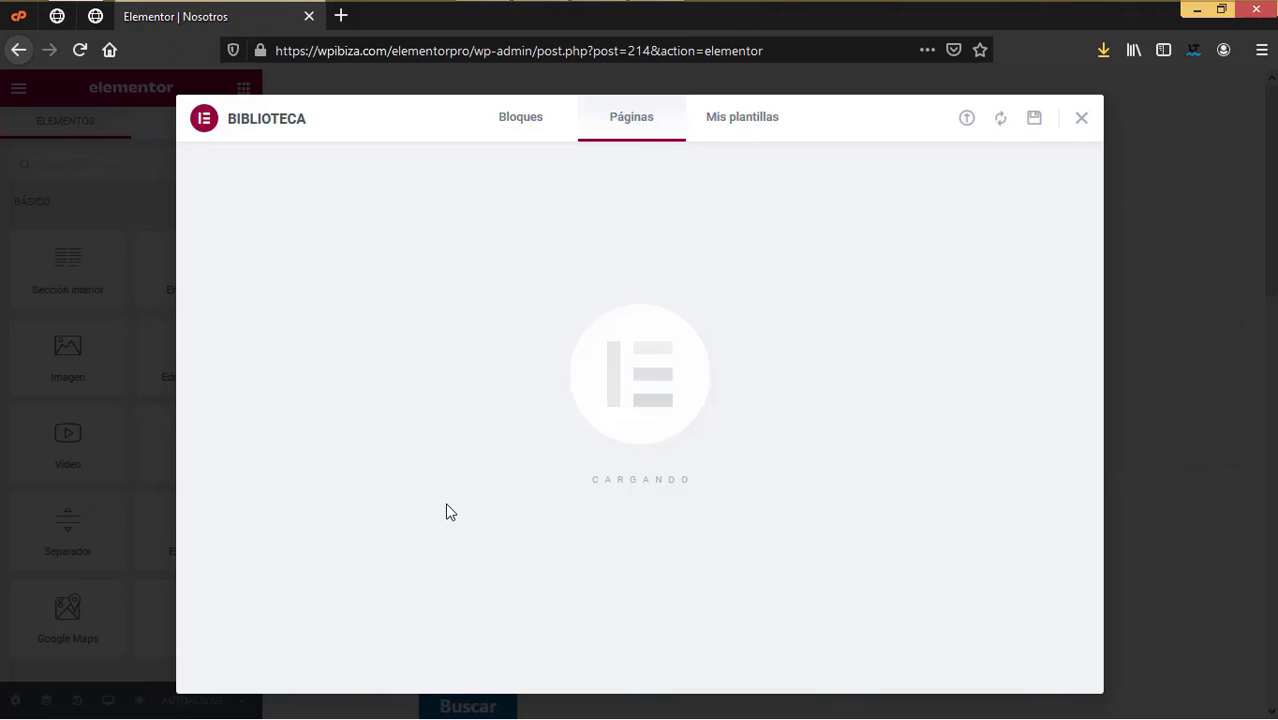
scroll(909, 385, down, 3)
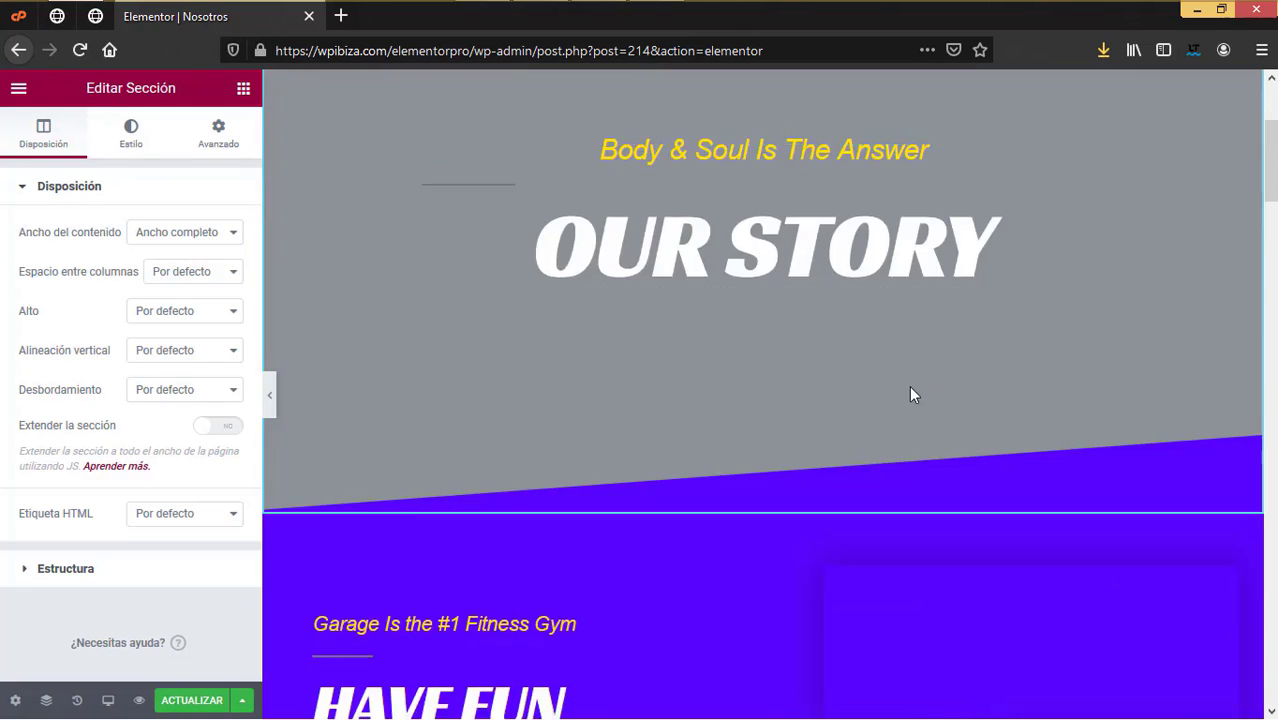
scroll(909, 385, down, 10)
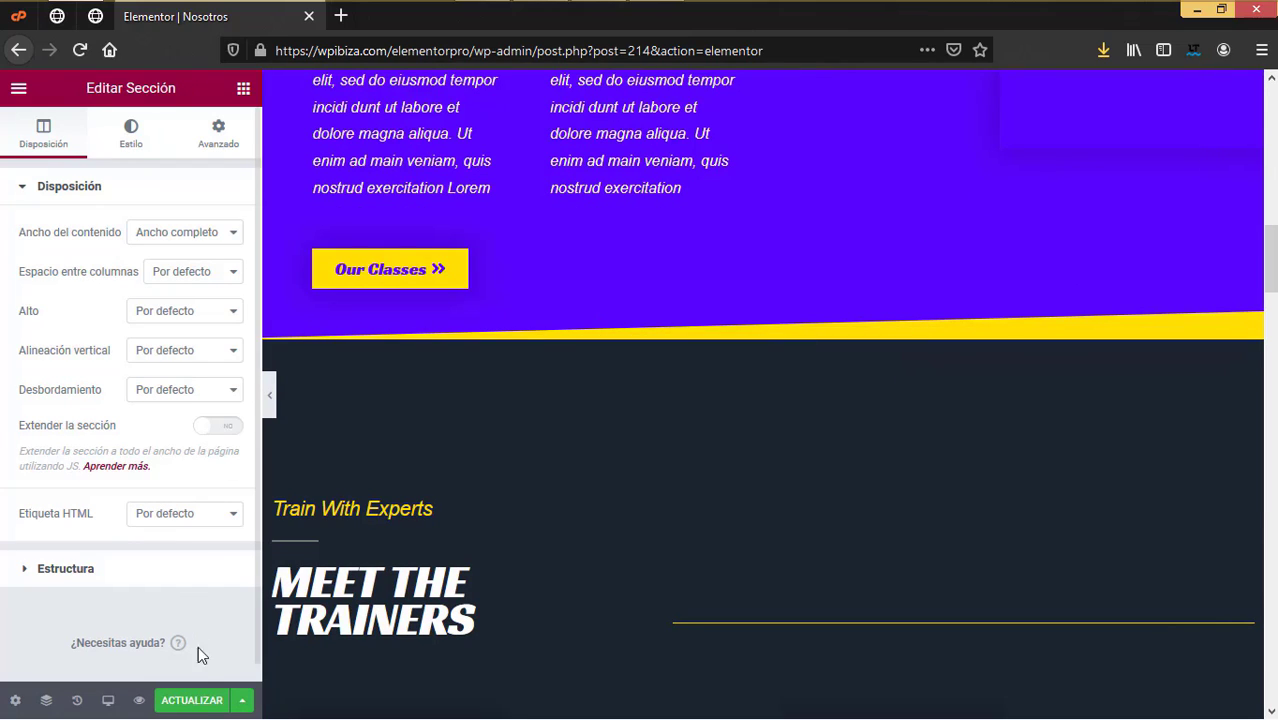
click(195, 703)
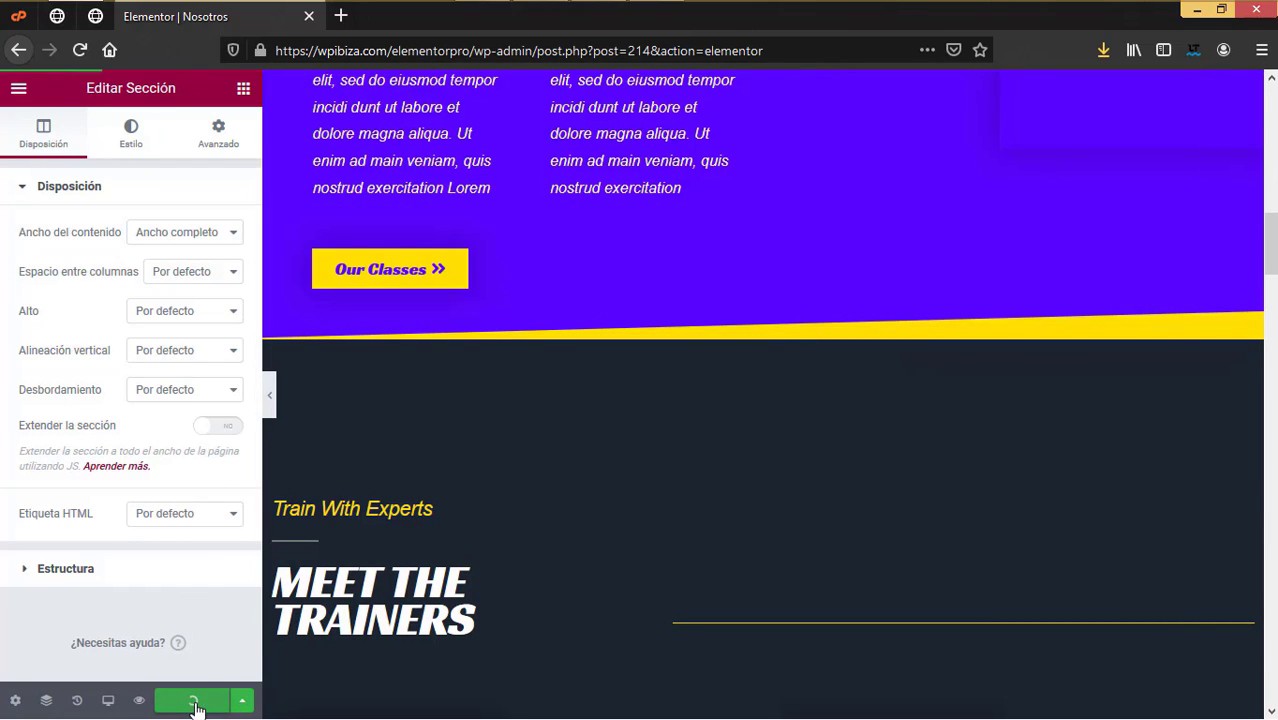
Step: Close the Nosotros tab and open the Precios page in Elementor from a new tab
click(309, 16)
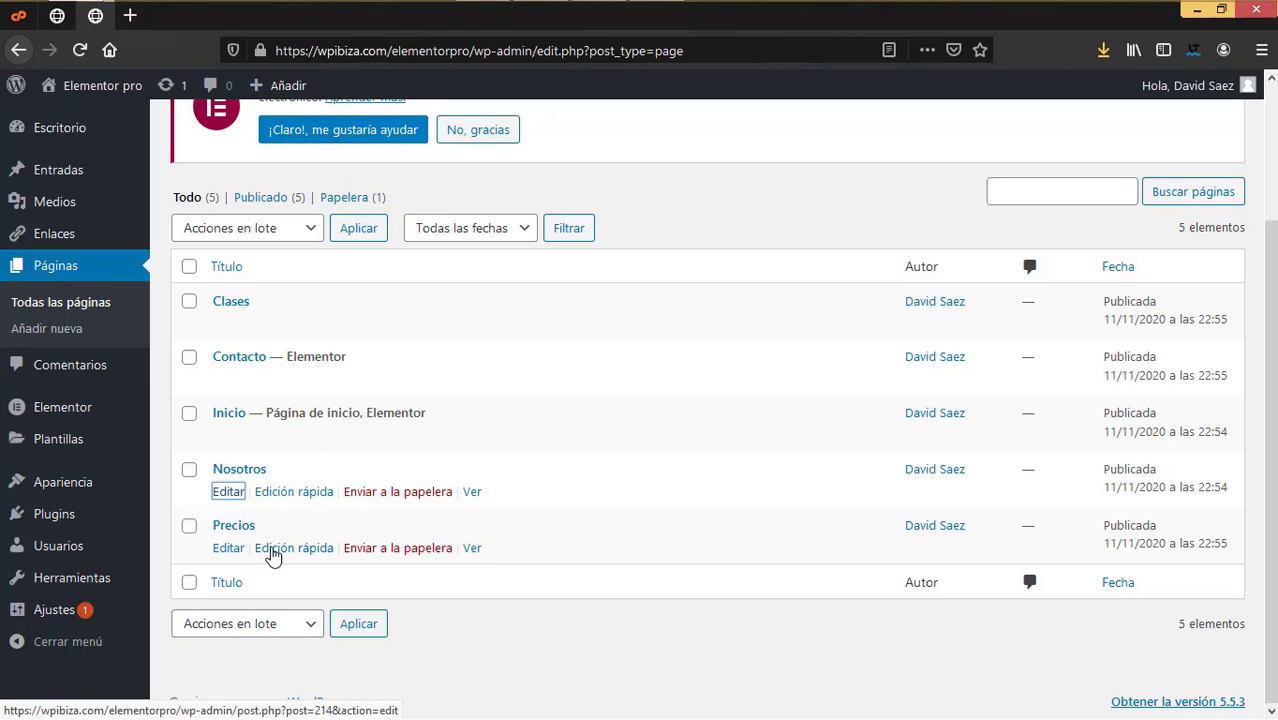
right_click(218, 555)
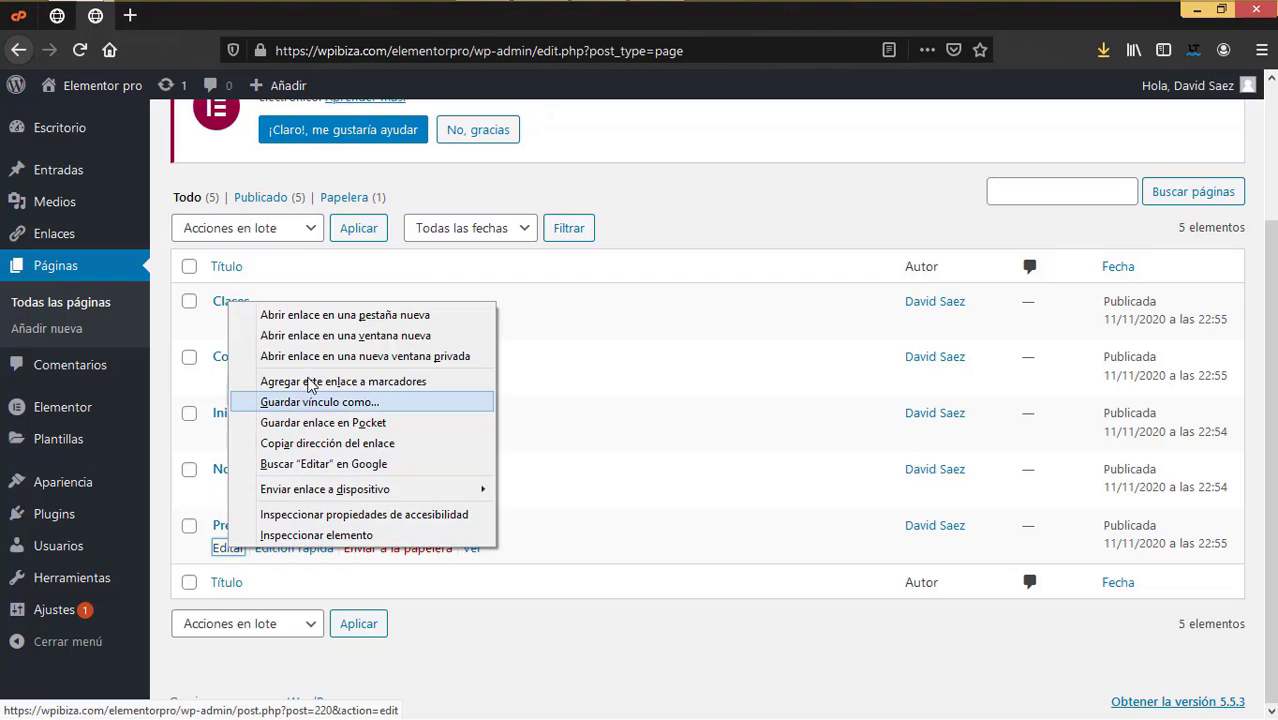
click(300, 317)
click(222, 20)
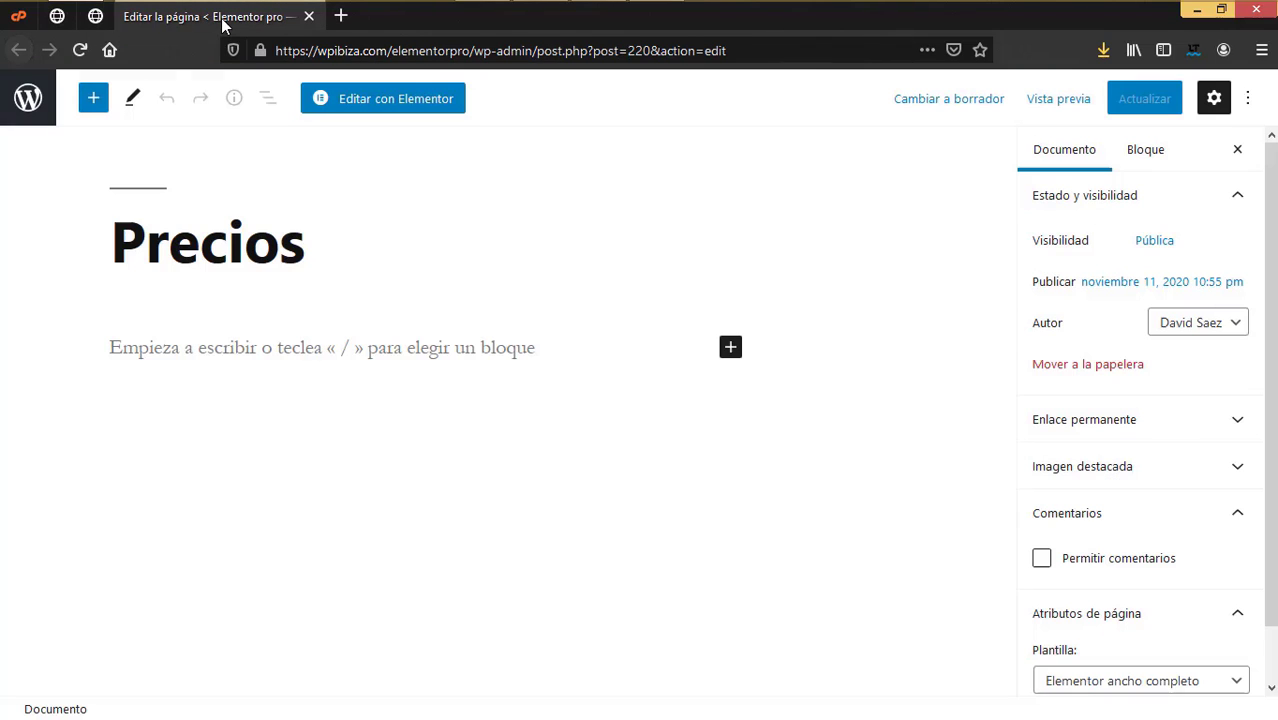
click(371, 112)
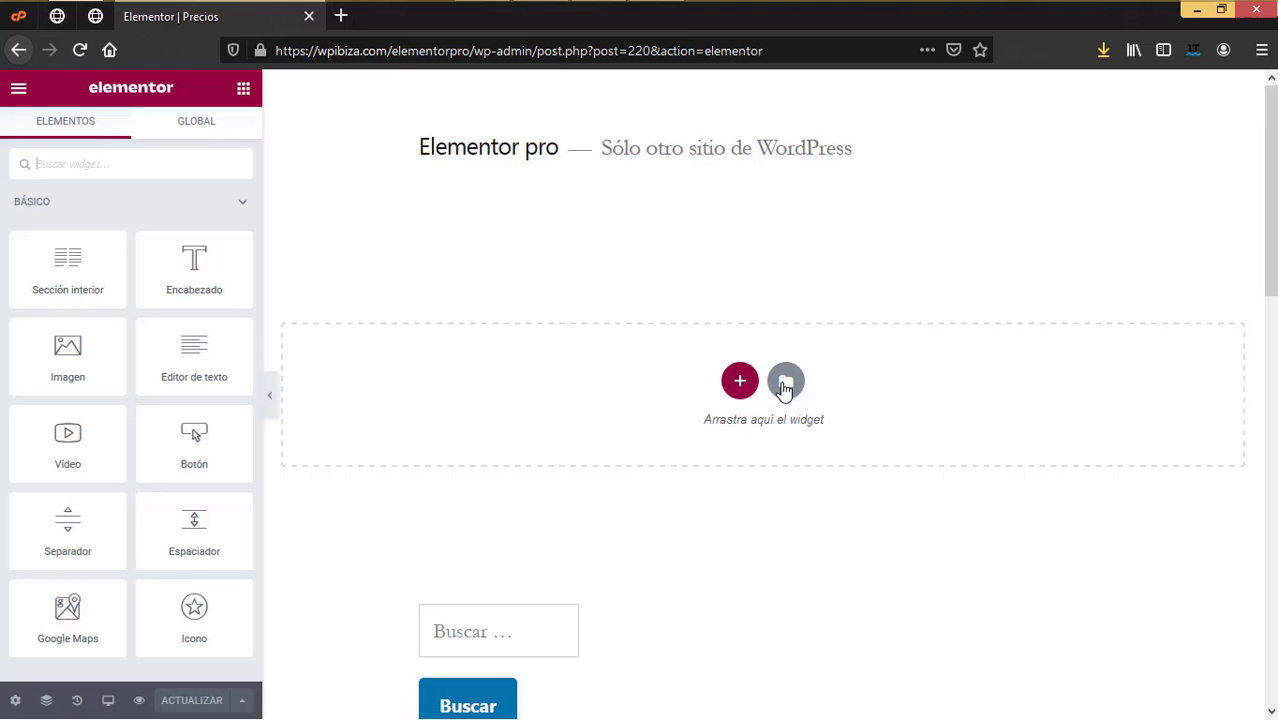
Step: Insert the Gym – Pricing template into Precios, save it, and close the editor tab
click(785, 382)
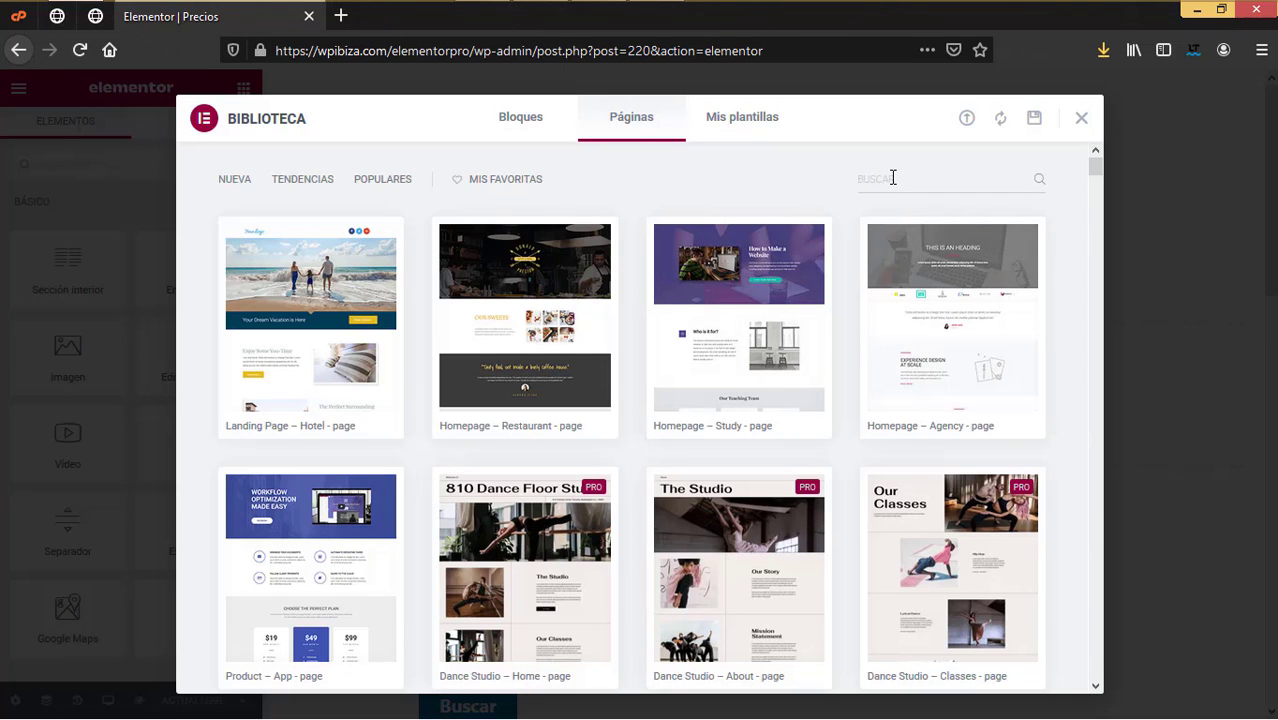
click(893, 177)
text(gym)
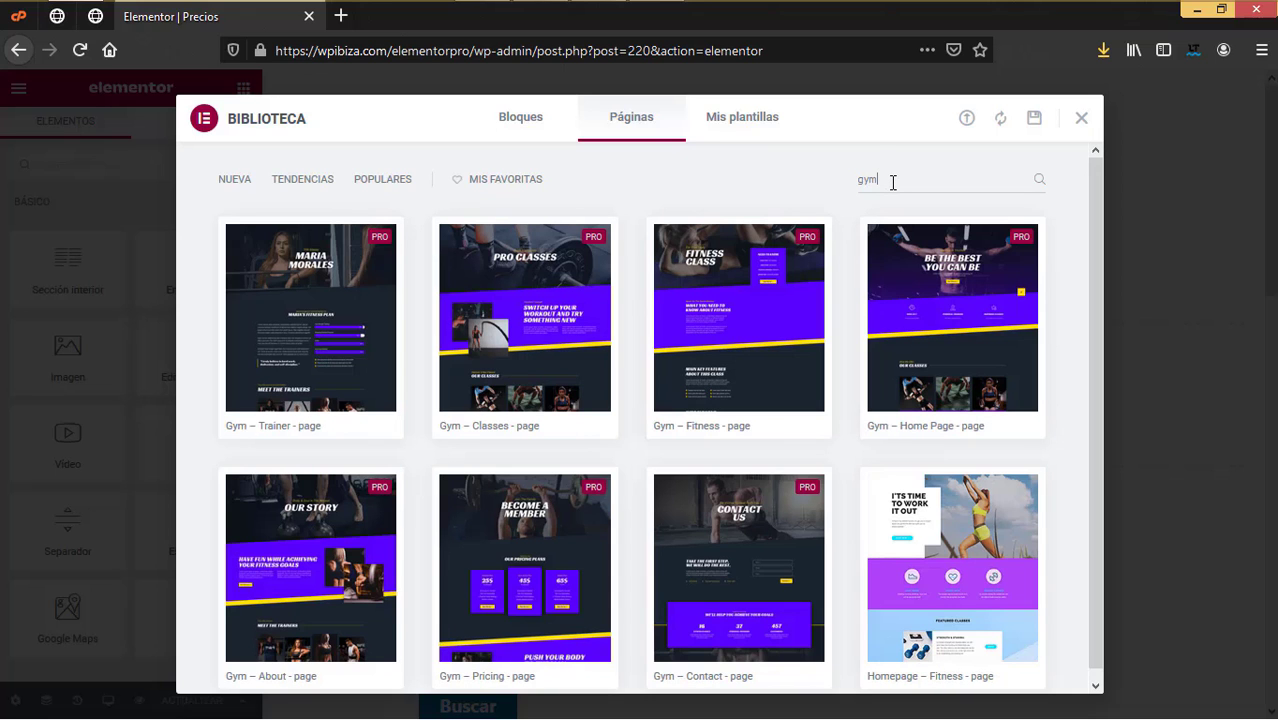
scroll(688, 428, down, 1)
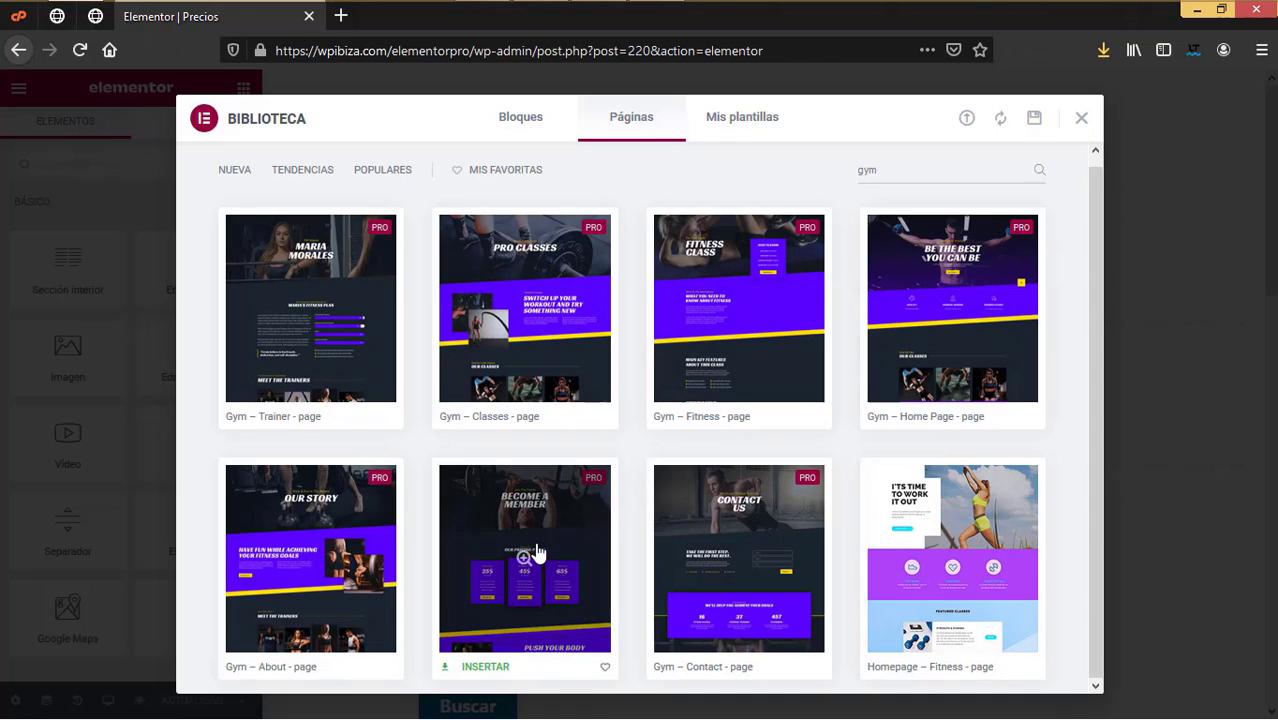
click(483, 667)
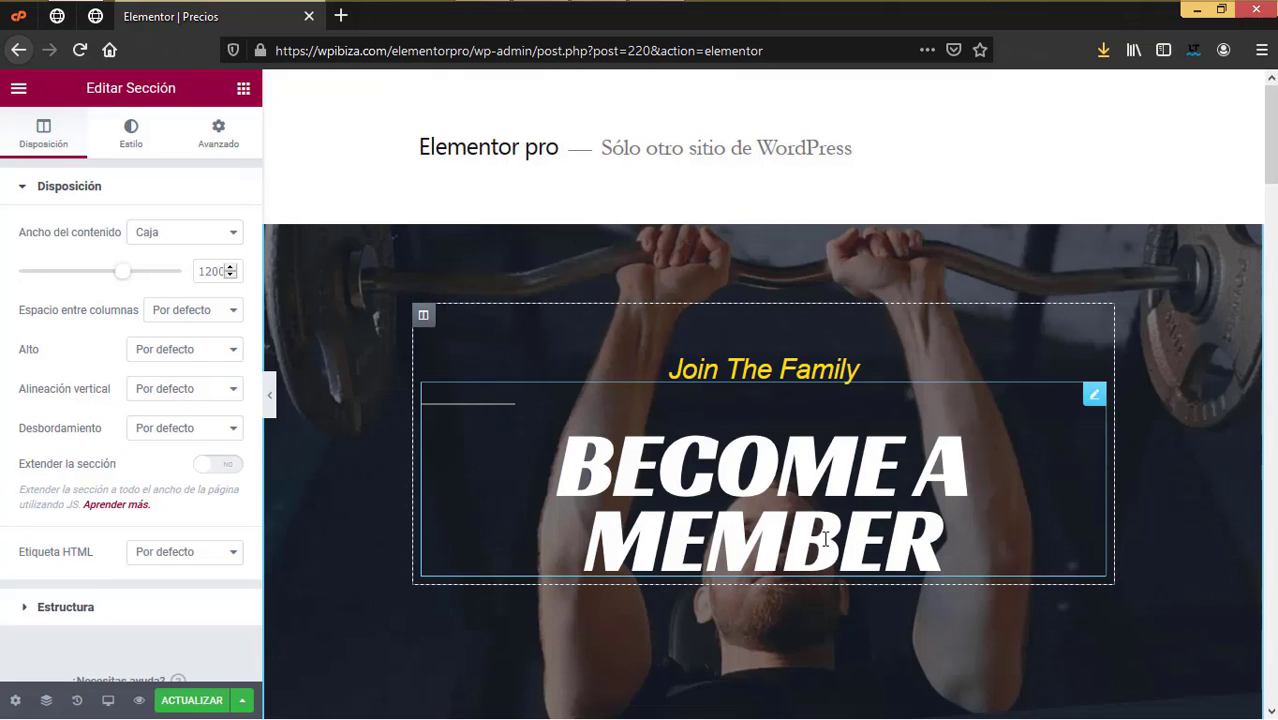
click(208, 705)
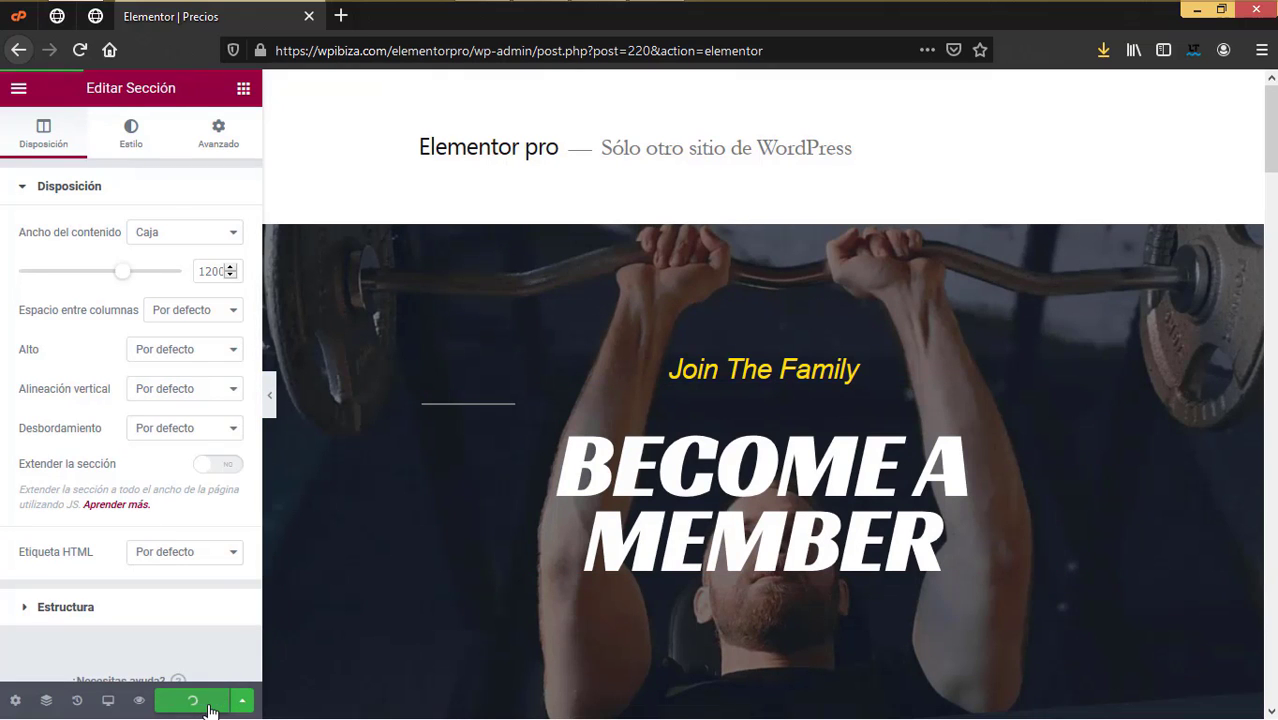
click(19, 88)
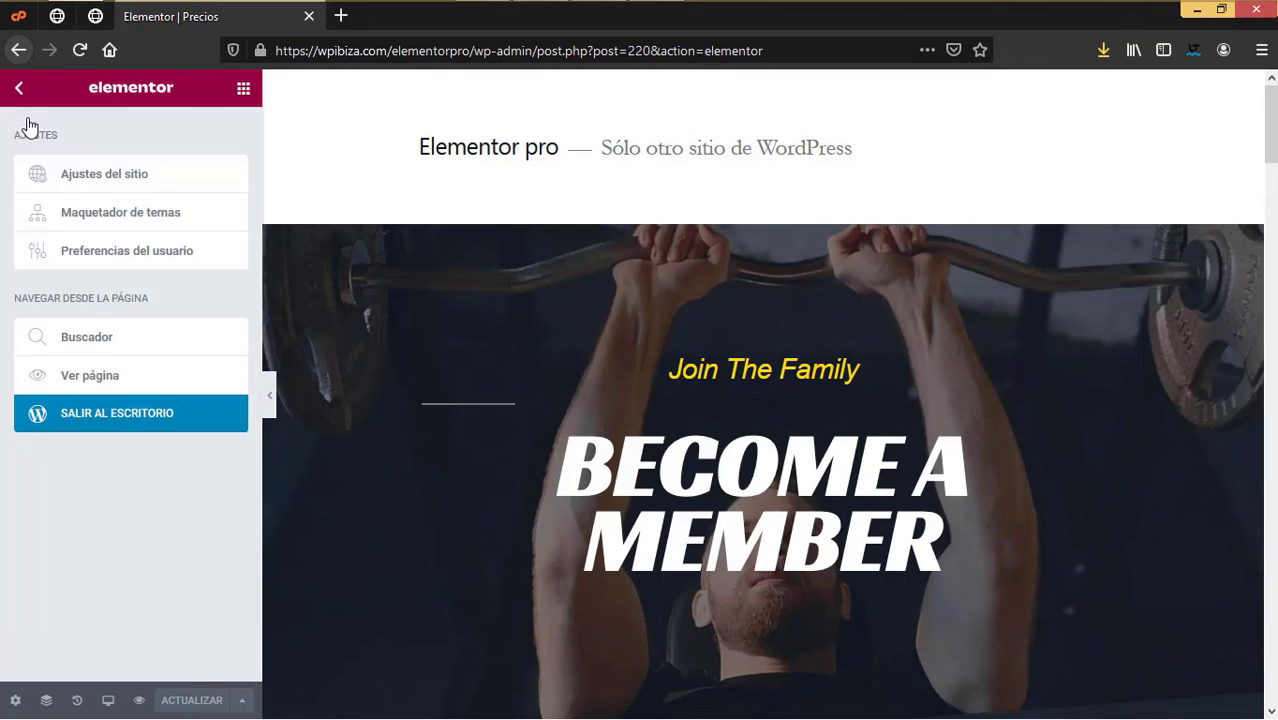
click(307, 18)
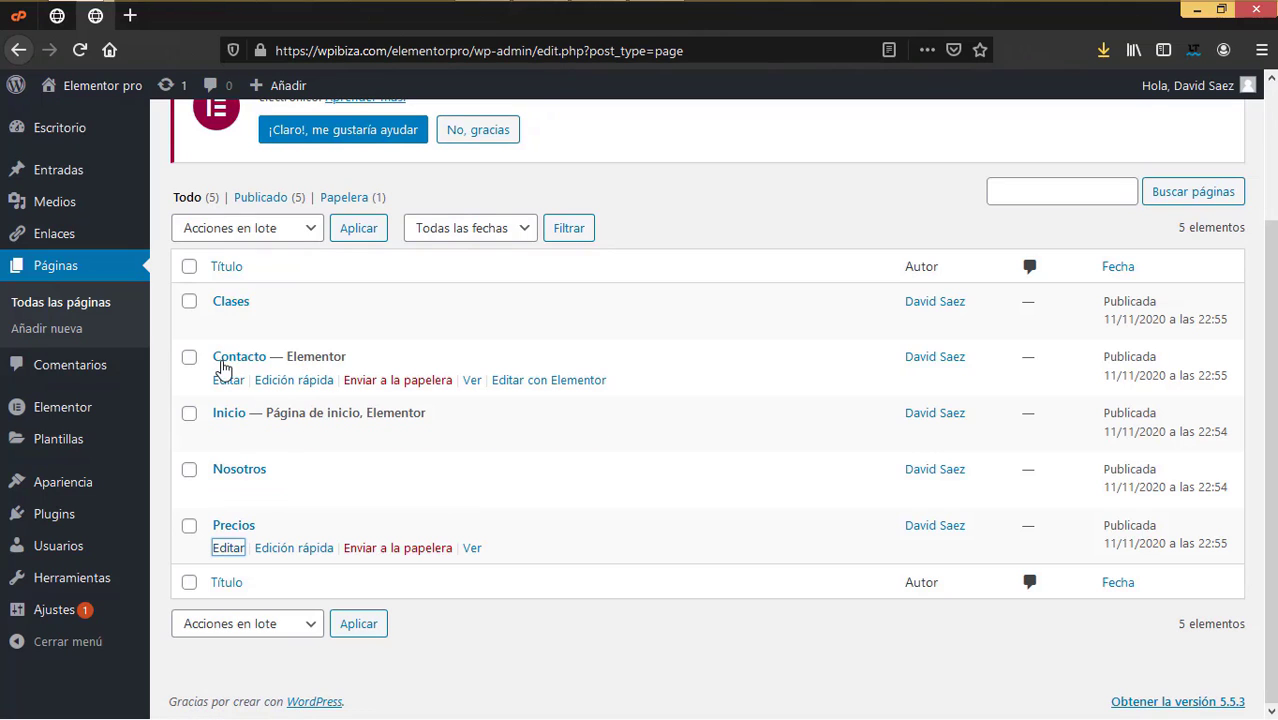
Step: Open Contacto's Elementor editor in a new tab
right_click(540, 381)
click(580, 392)
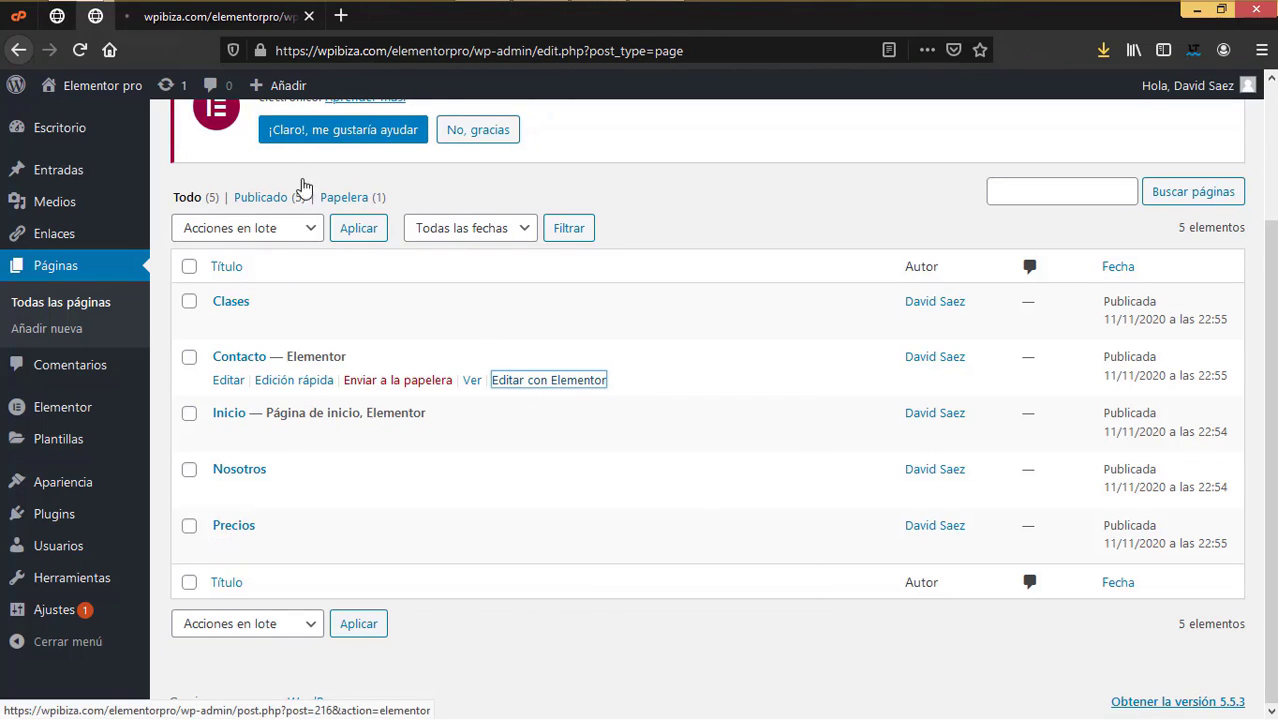
mouse_move(247, 92)
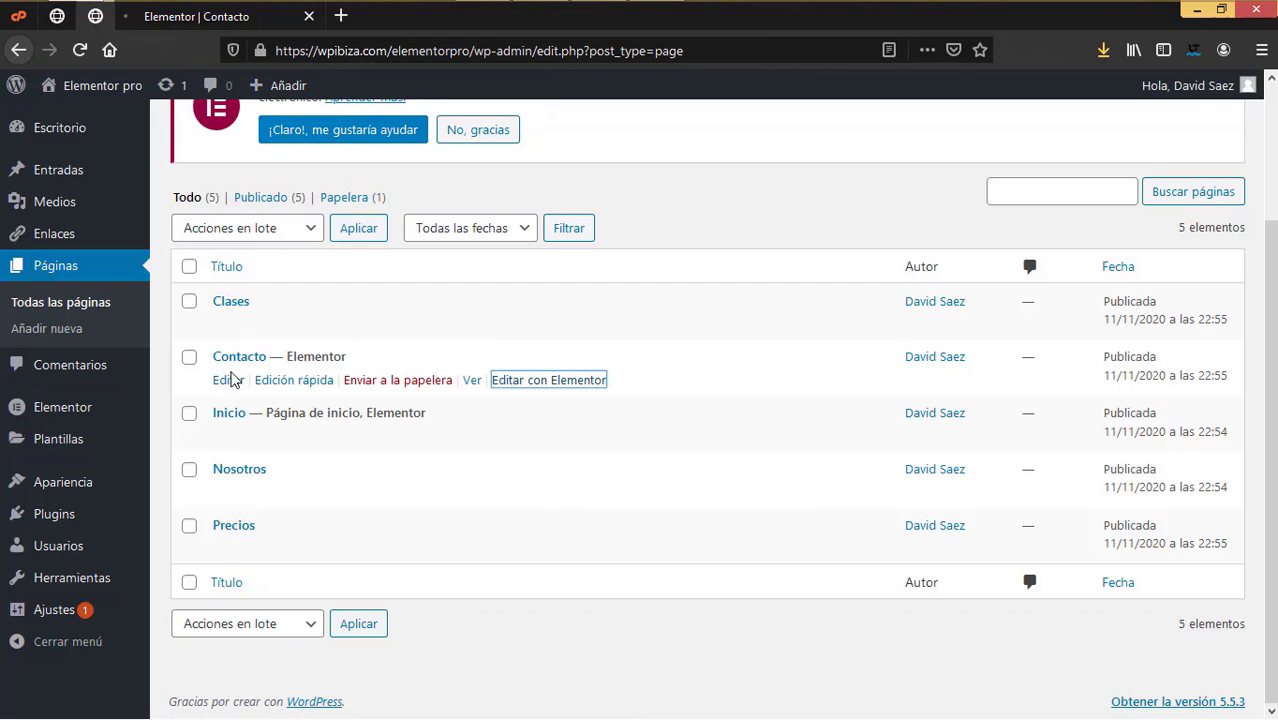
click(225, 17)
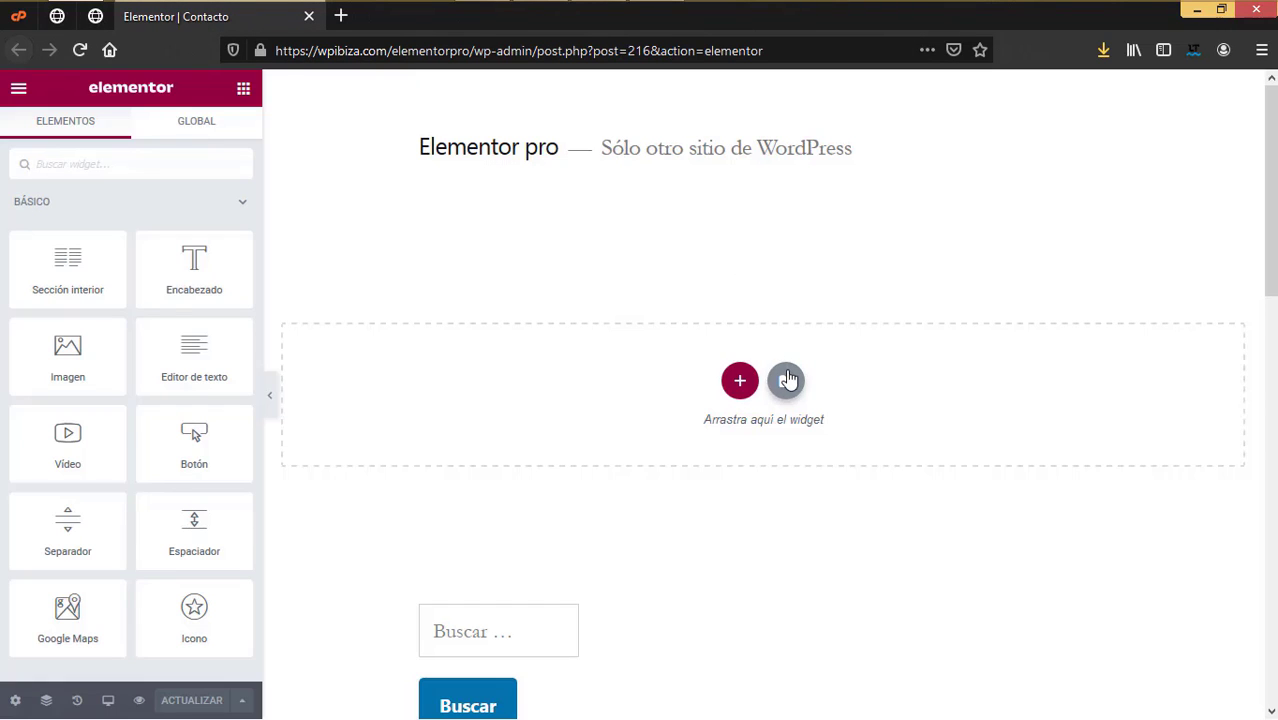
Step: Search the library for 'gym', insert the Gym – Contact template, and save the page
click(787, 380)
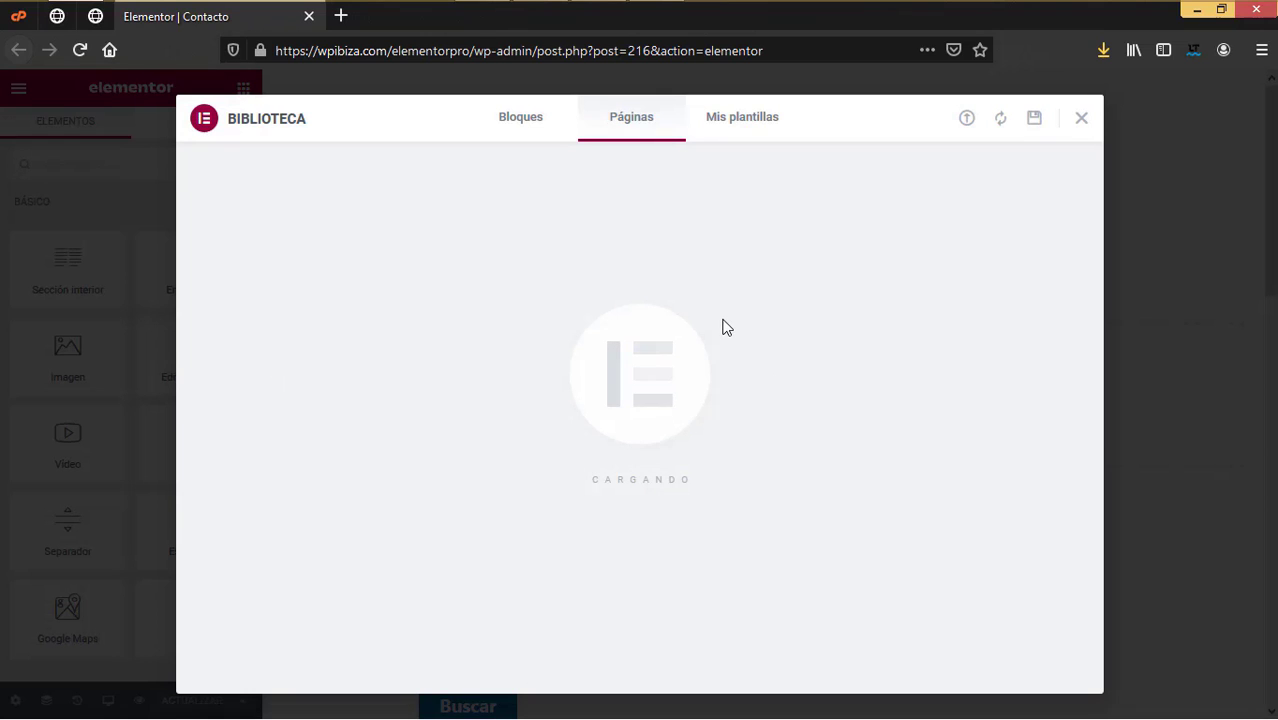
click(935, 181)
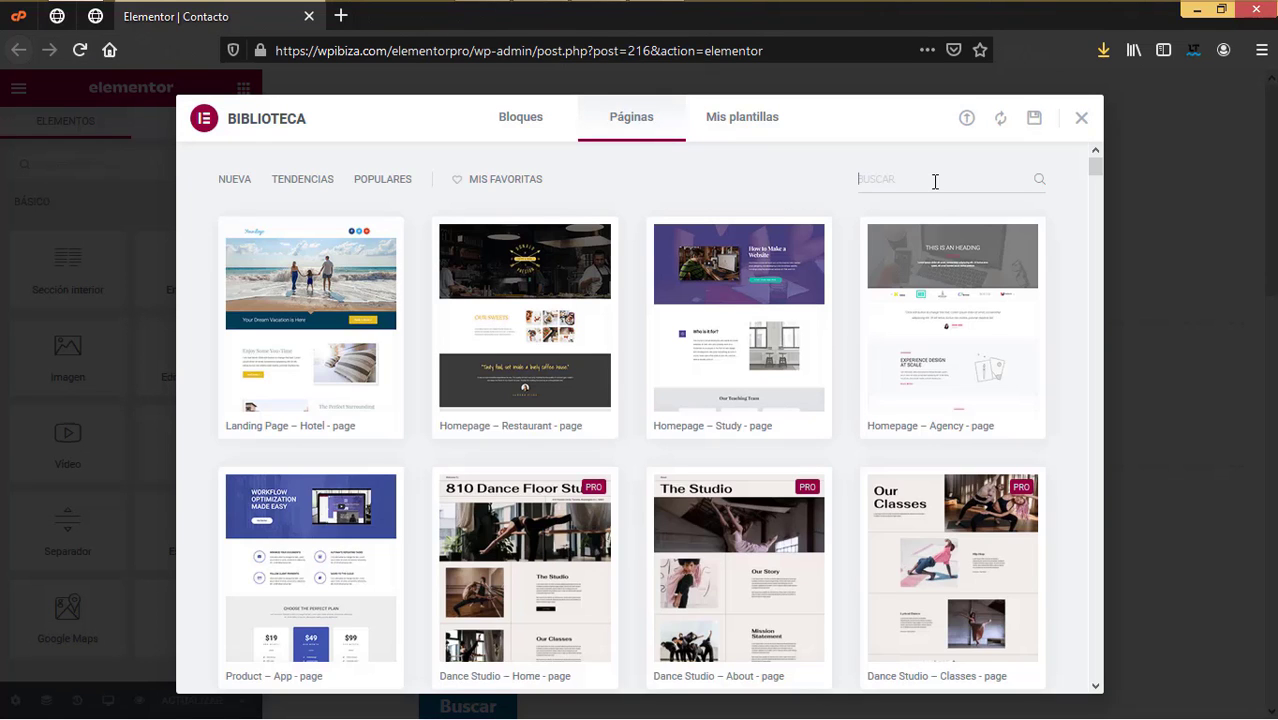
text(gym)
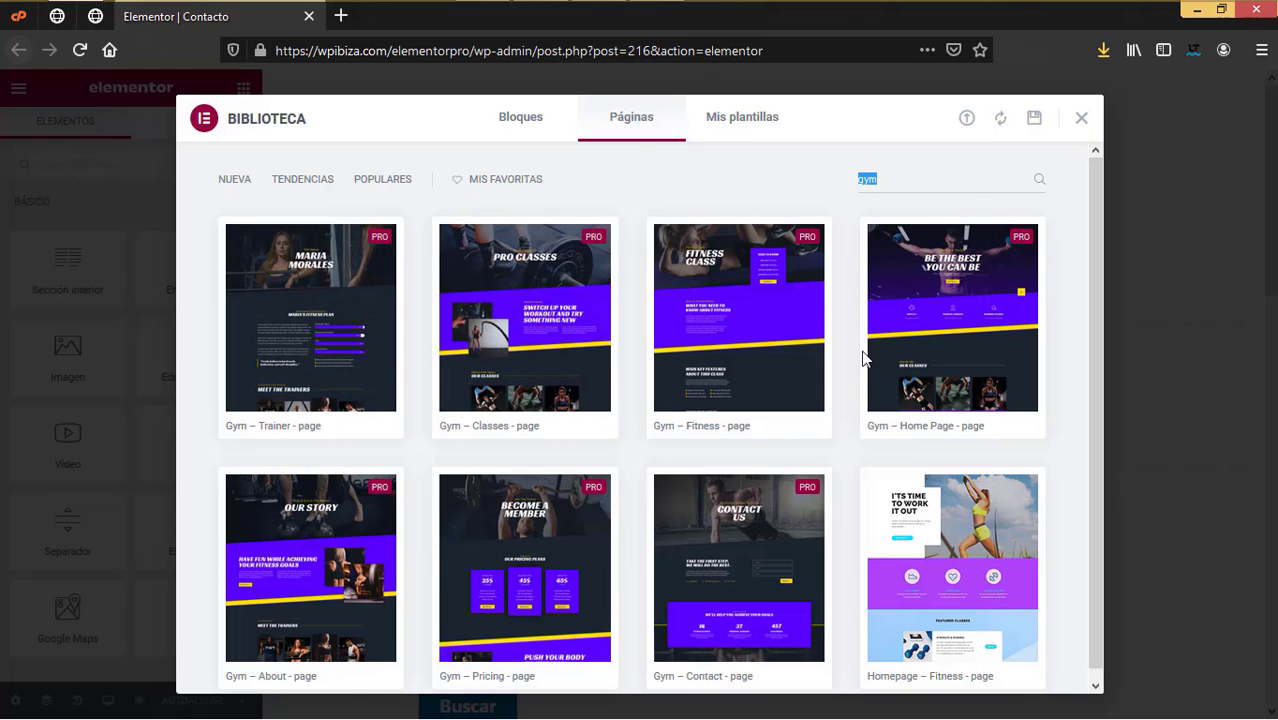
key(BackSpace)
scroll(810, 422, down, 10)
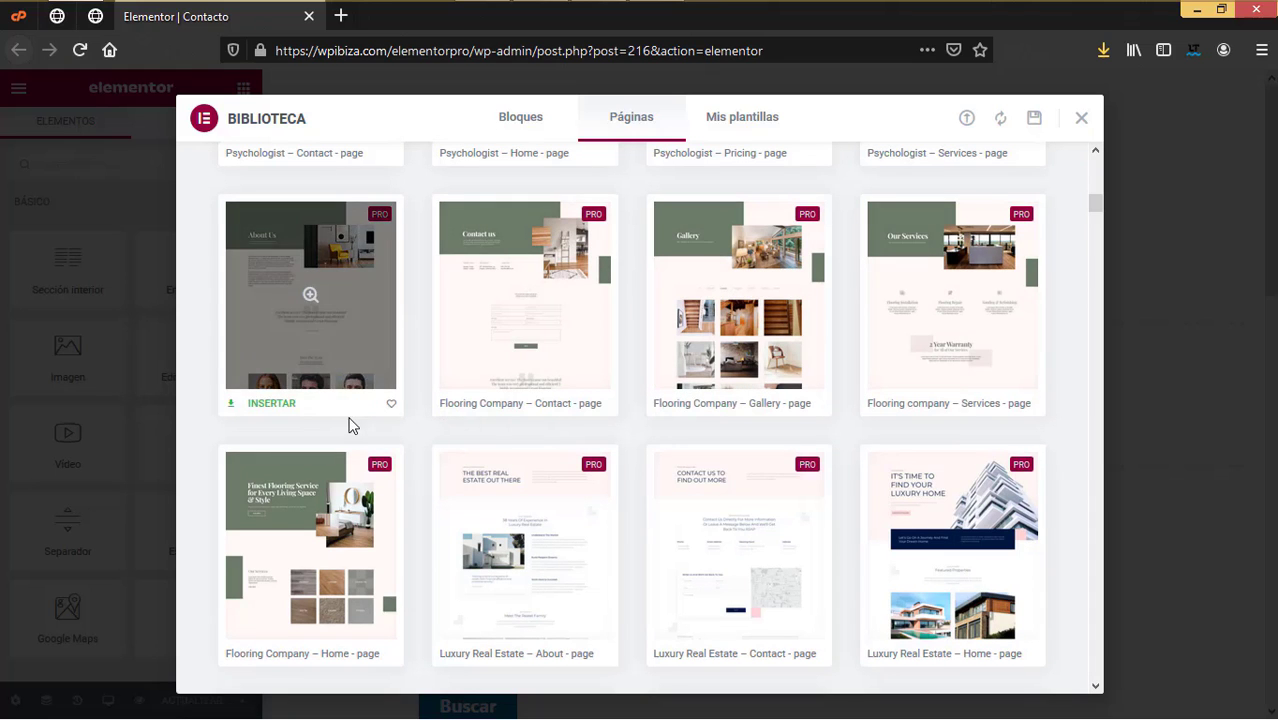
scroll(600, 420, up, 6)
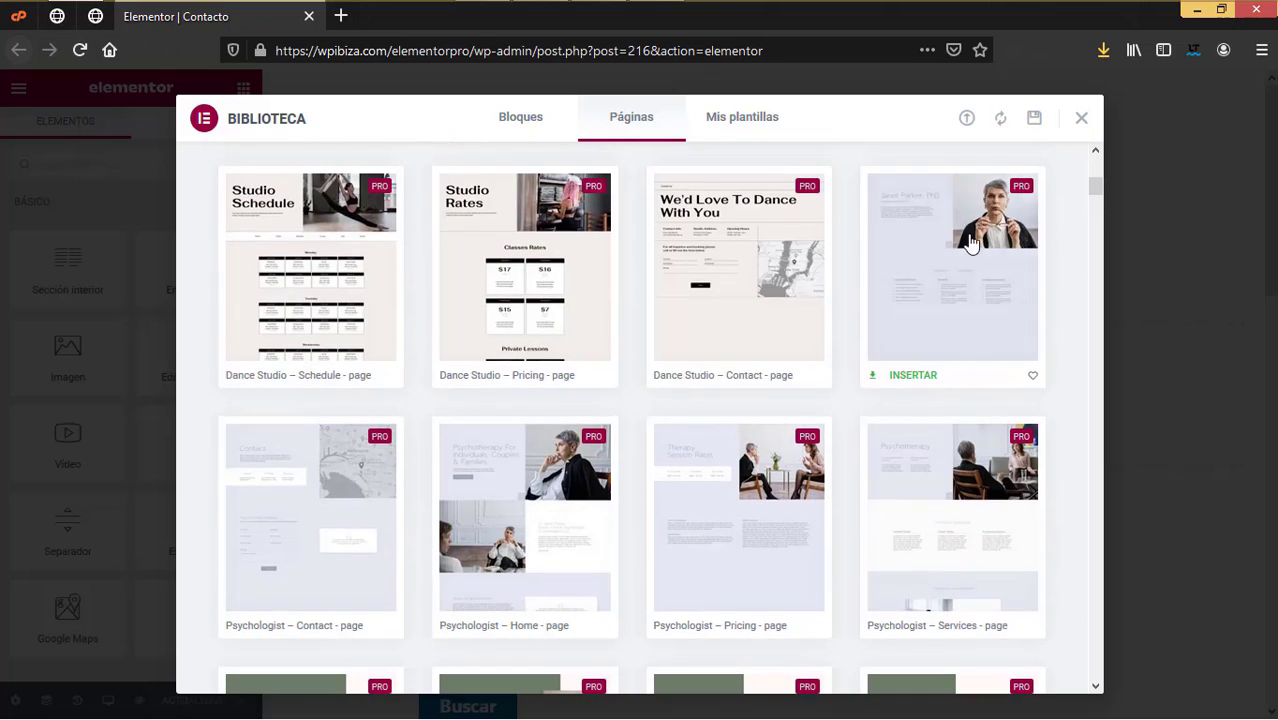
scroll(970, 249, up, 4)
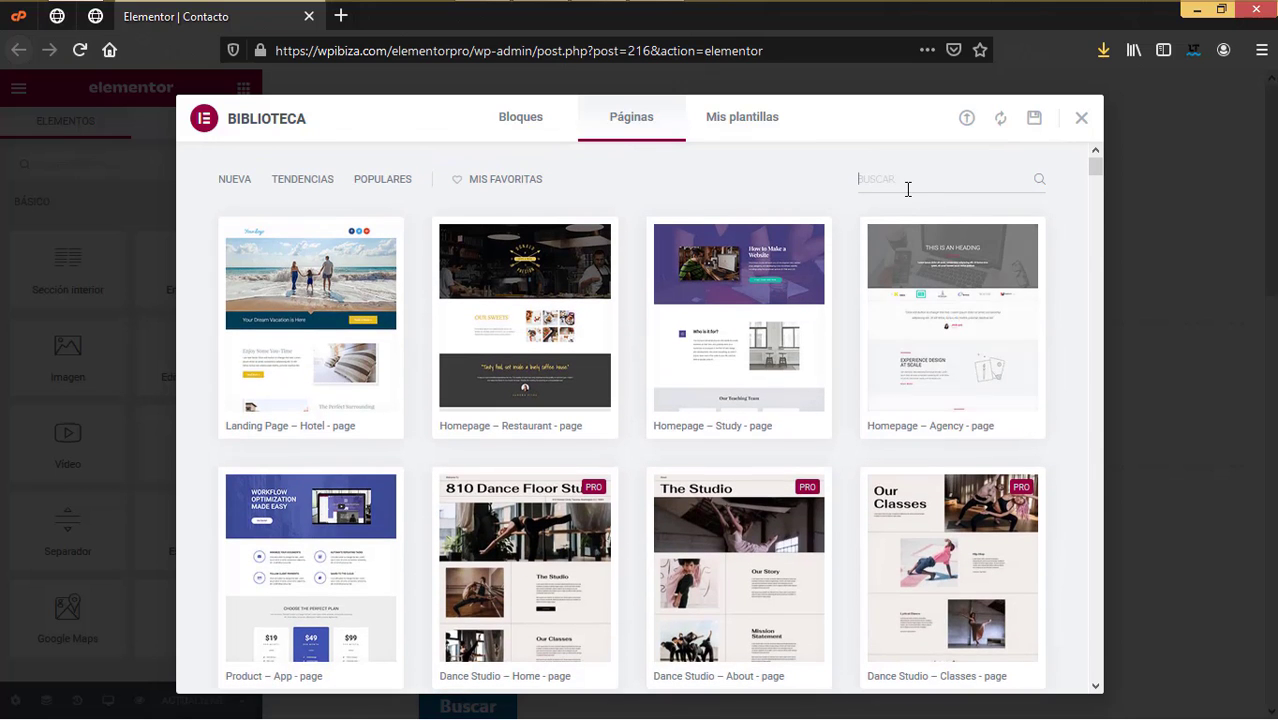
text(gym)
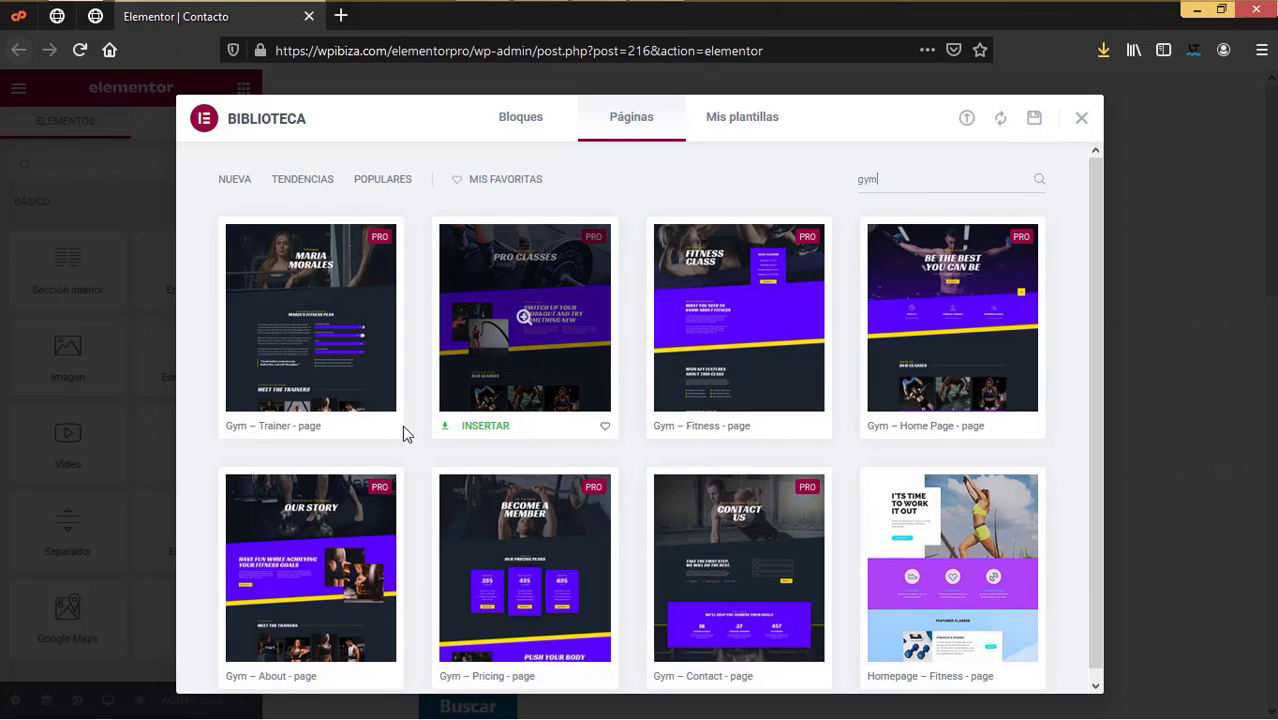
scroll(884, 455, down, 1)
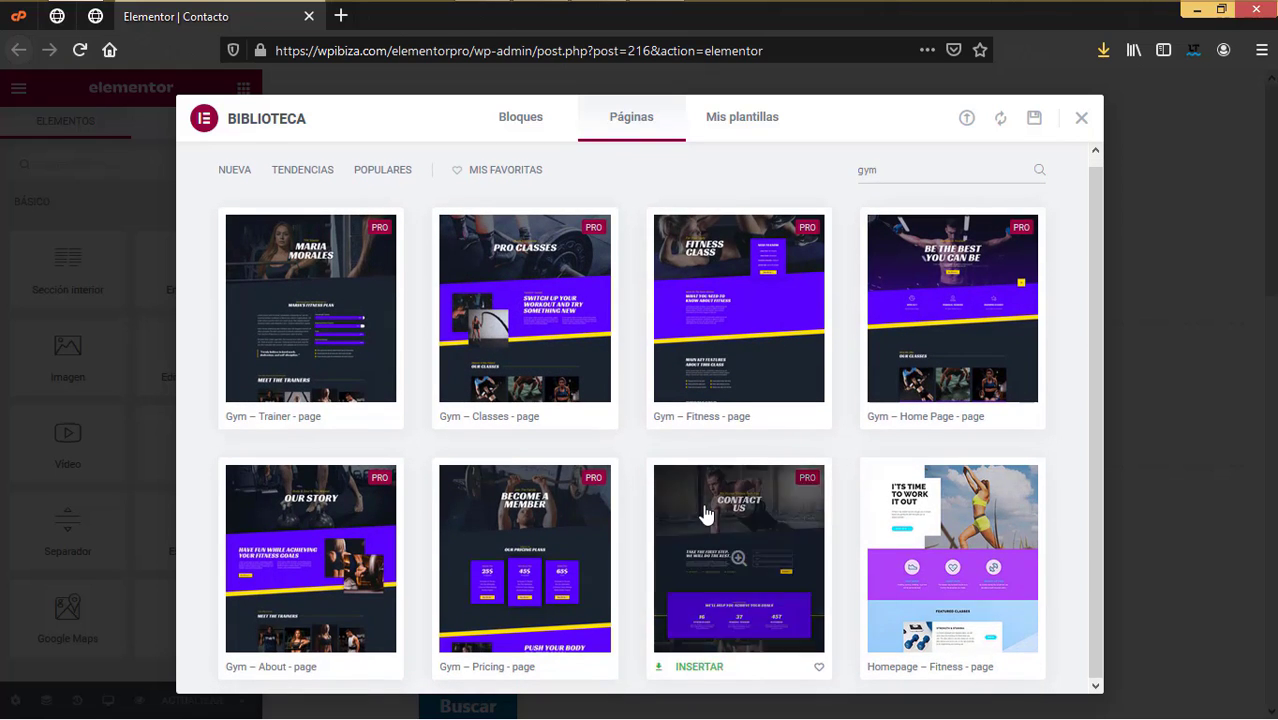
click(704, 667)
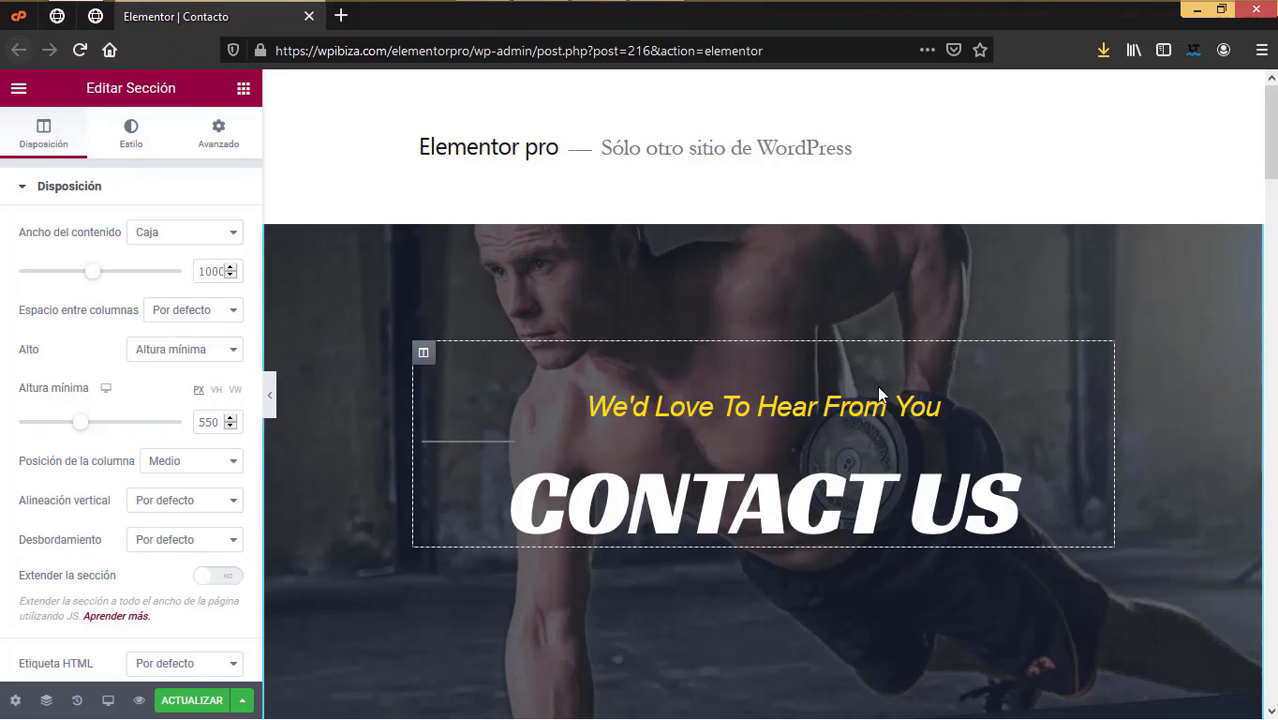
click(192, 700)
Step: Close the Contacto tab and open the Clases page in Elementor from a new tab
key(ctrl+w)
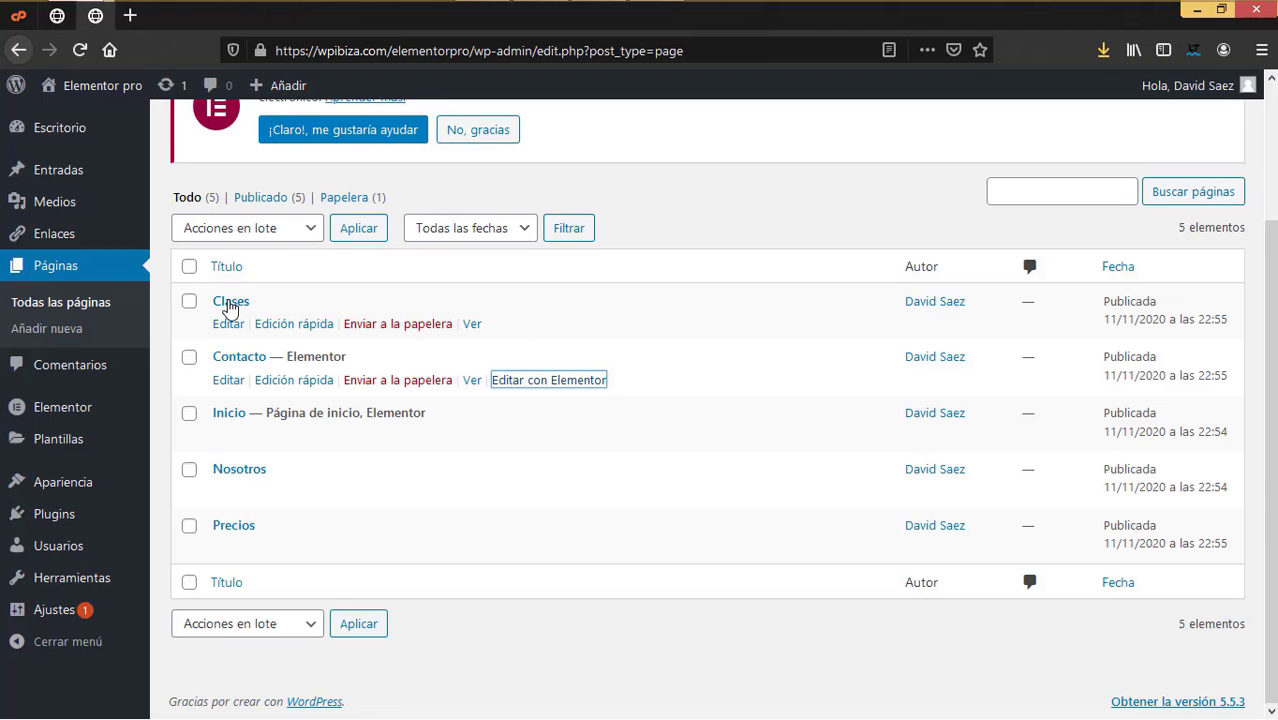
right_click(230, 327)
click(270, 342)
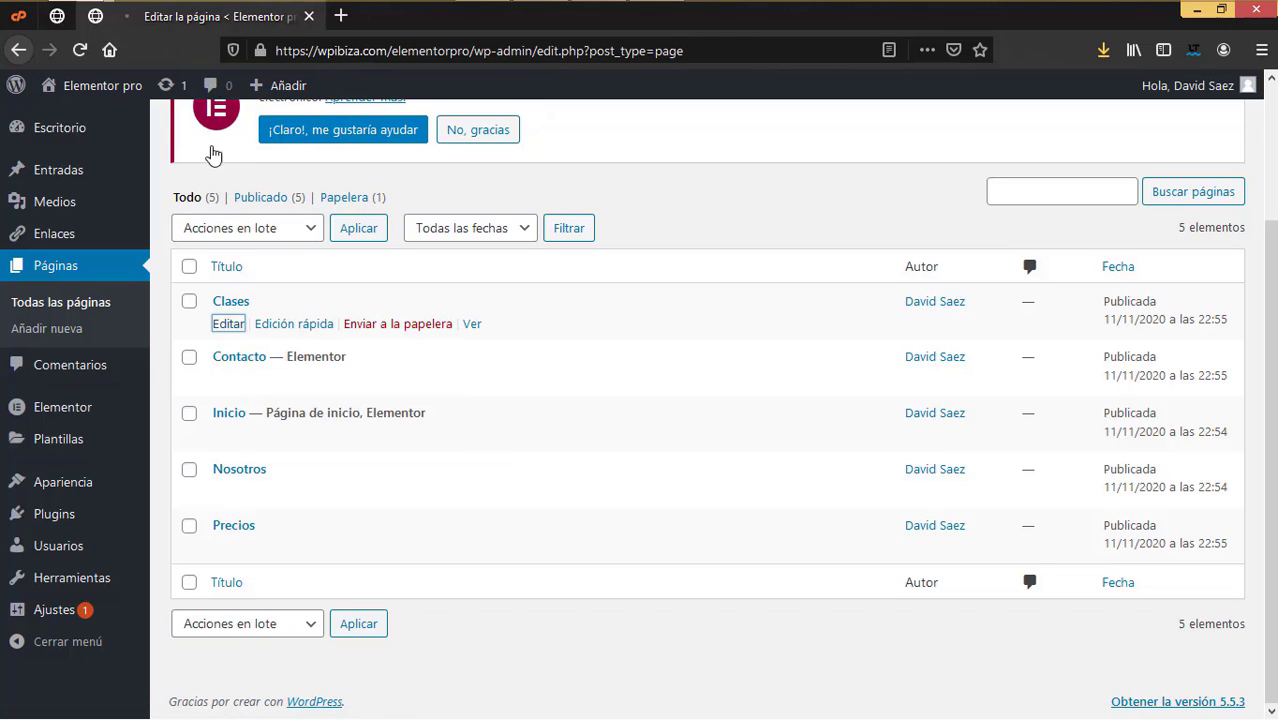
click(227, 22)
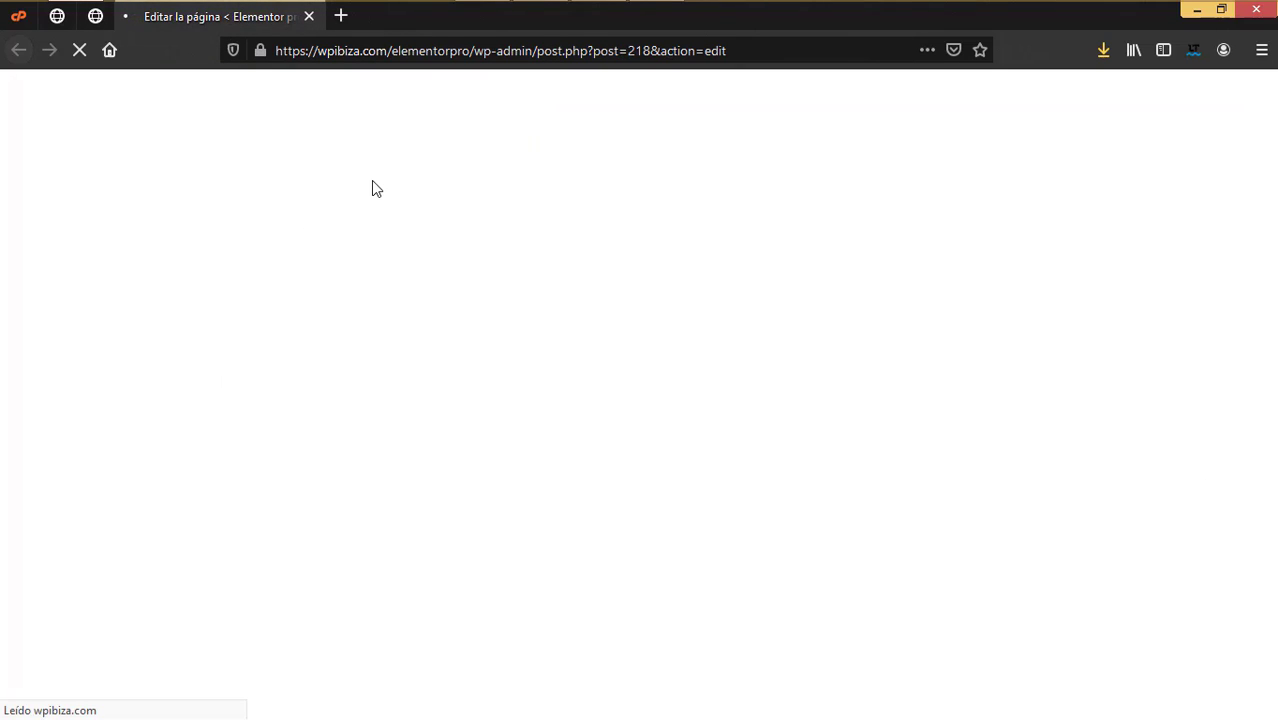
click(405, 104)
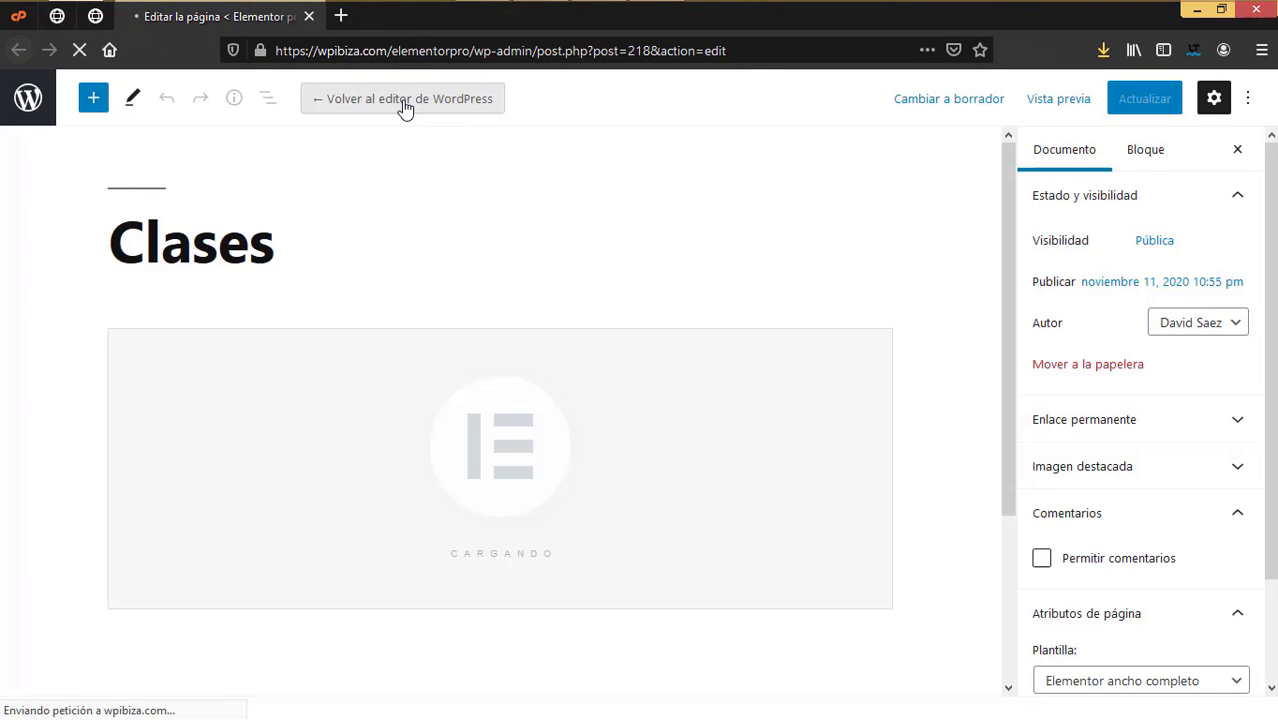
Step: Insert the Gym – Classes template found by searching 'gym', save, and close the tab
click(787, 383)
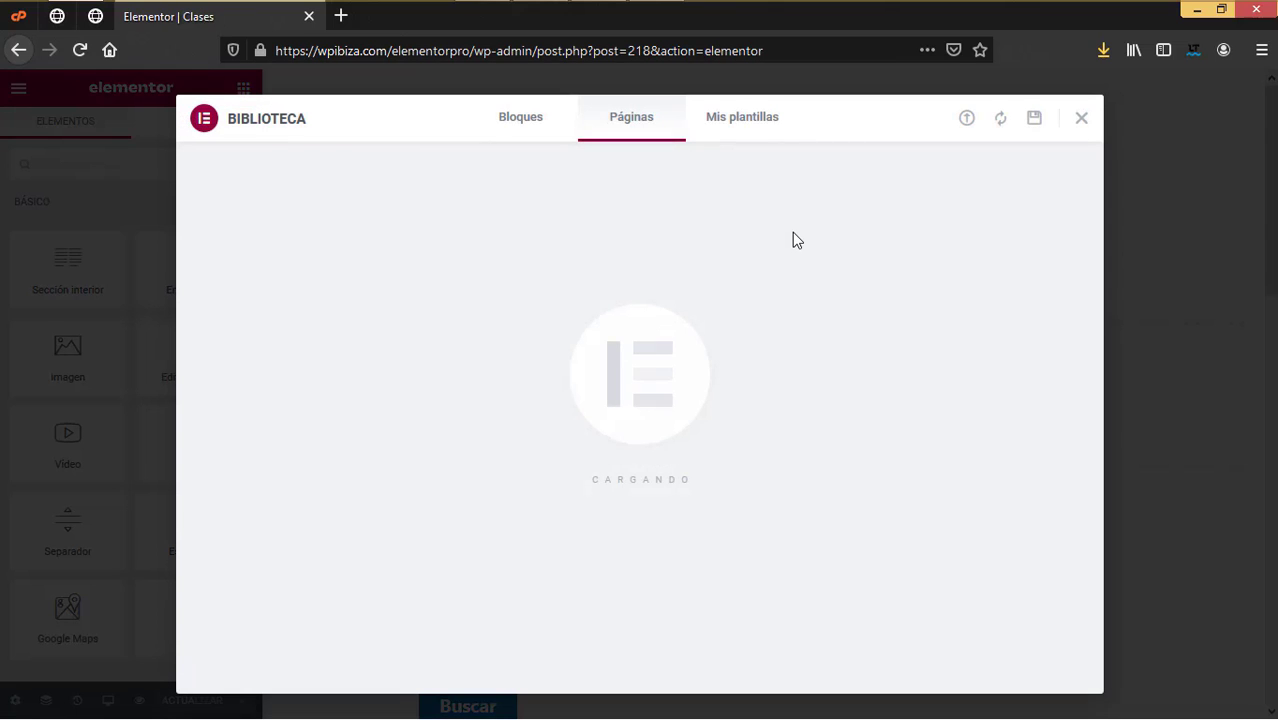
click(967, 186)
text(gym)
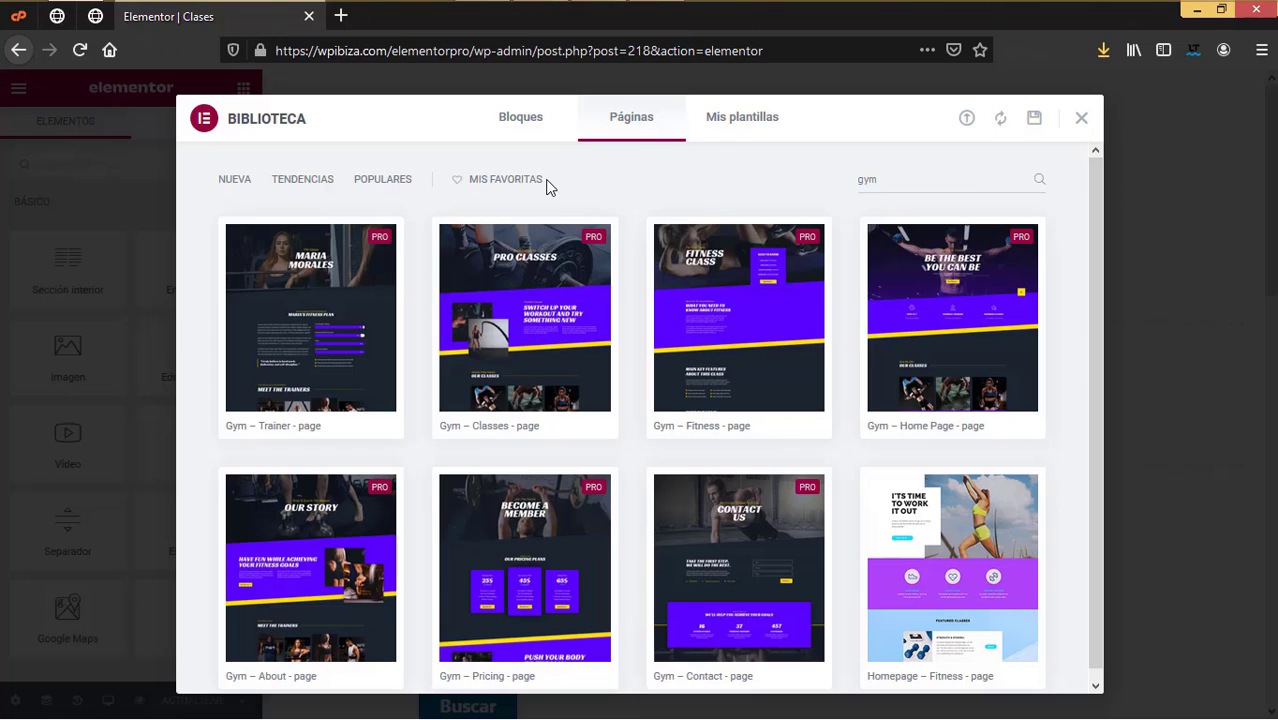
scroll(757, 463, down, 1)
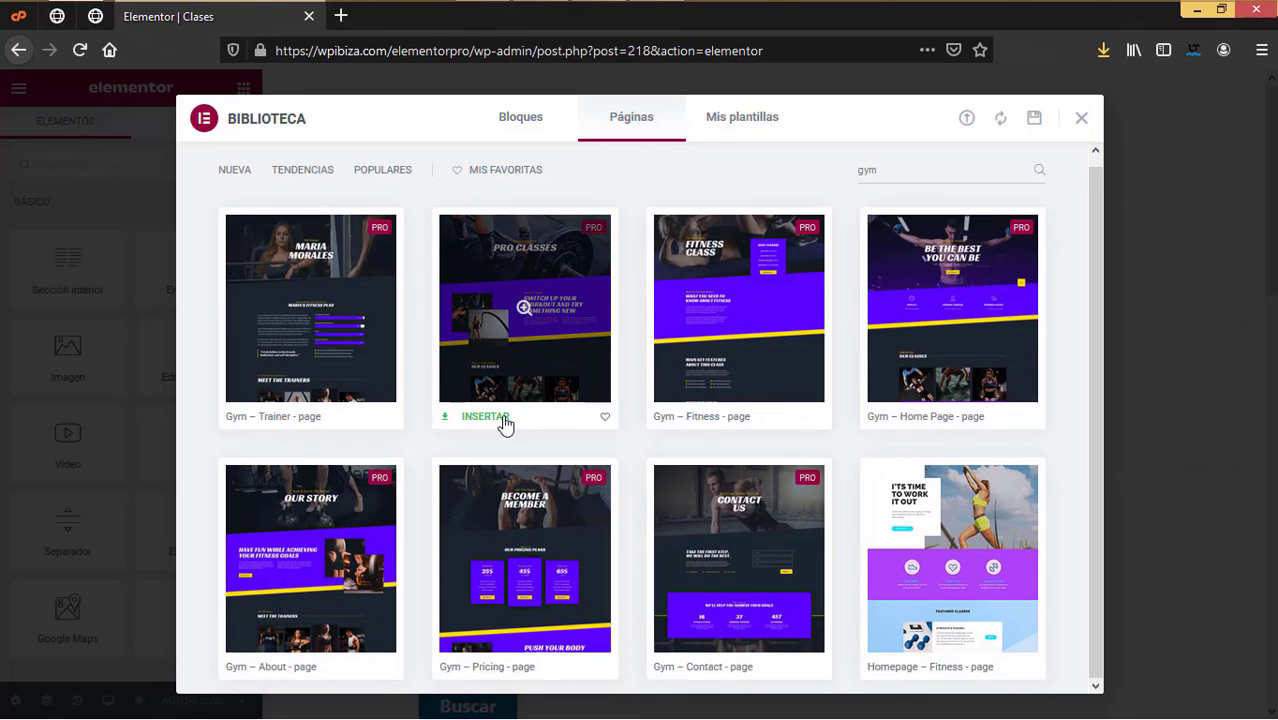
click(496, 420)
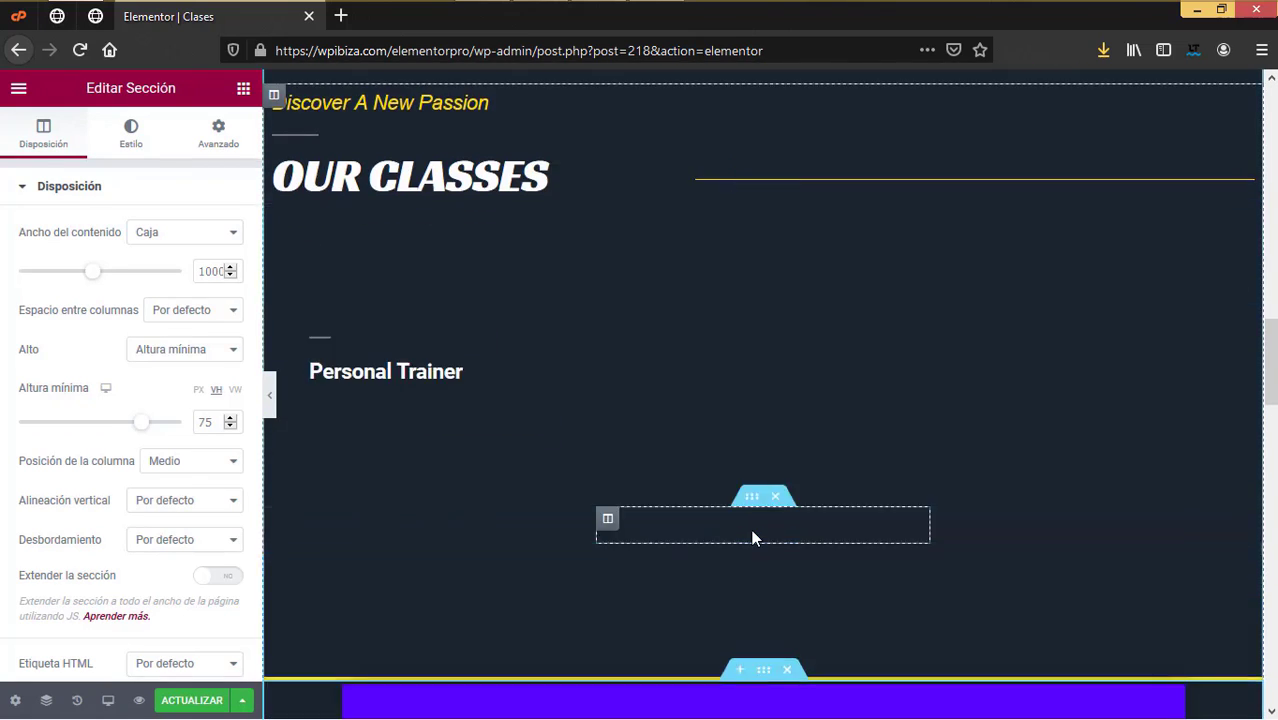
scroll(753, 535, up, 15)
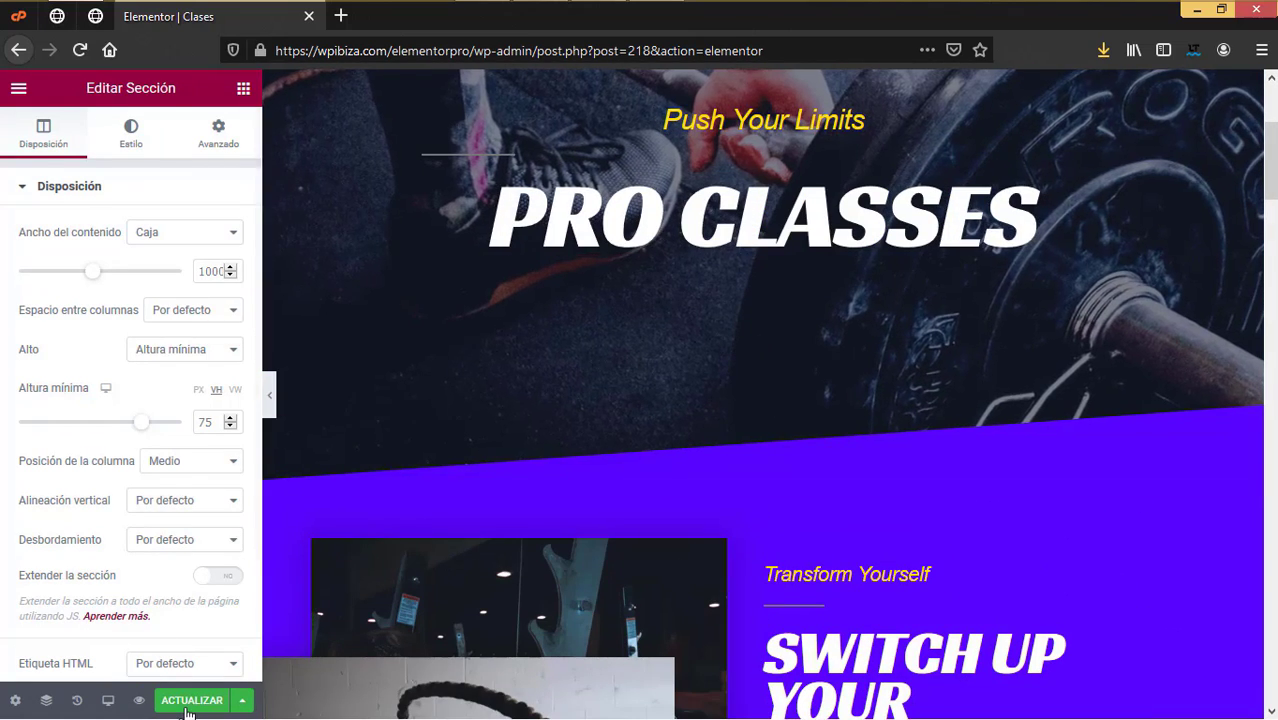
click(193, 703)
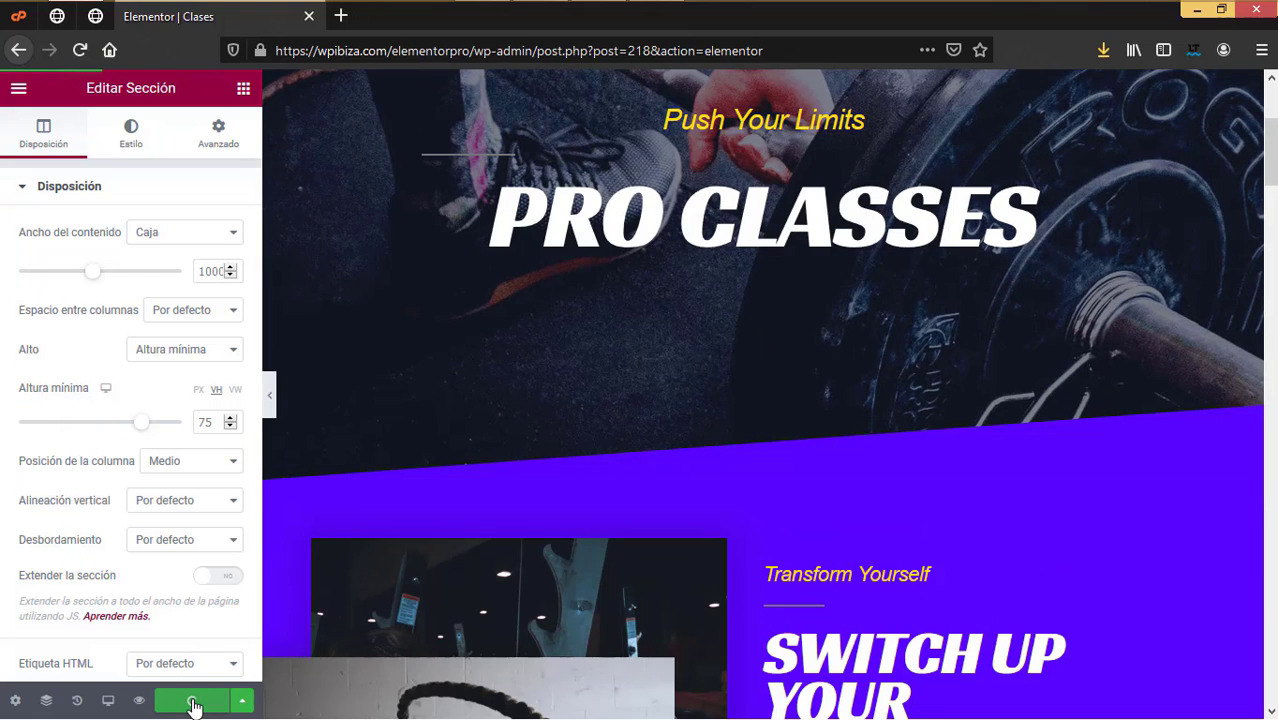
click(309, 16)
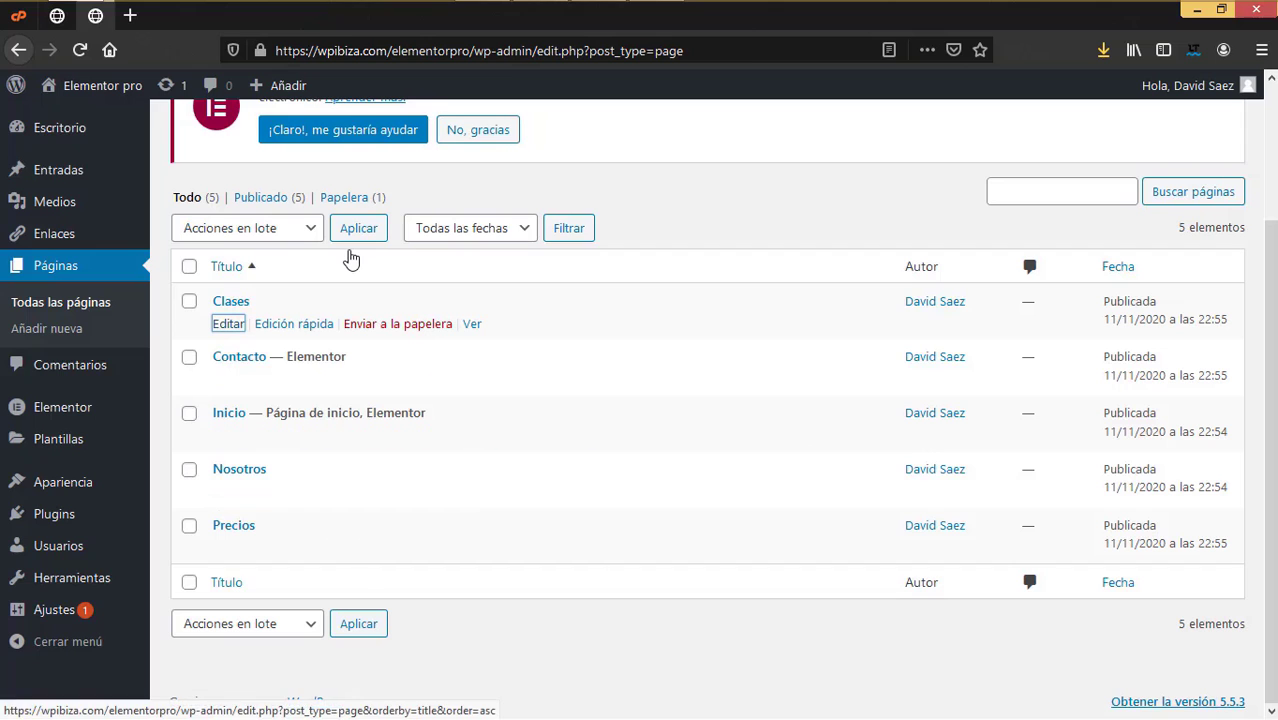
mouse_move(95, 88)
right_click(89, 124)
click(128, 130)
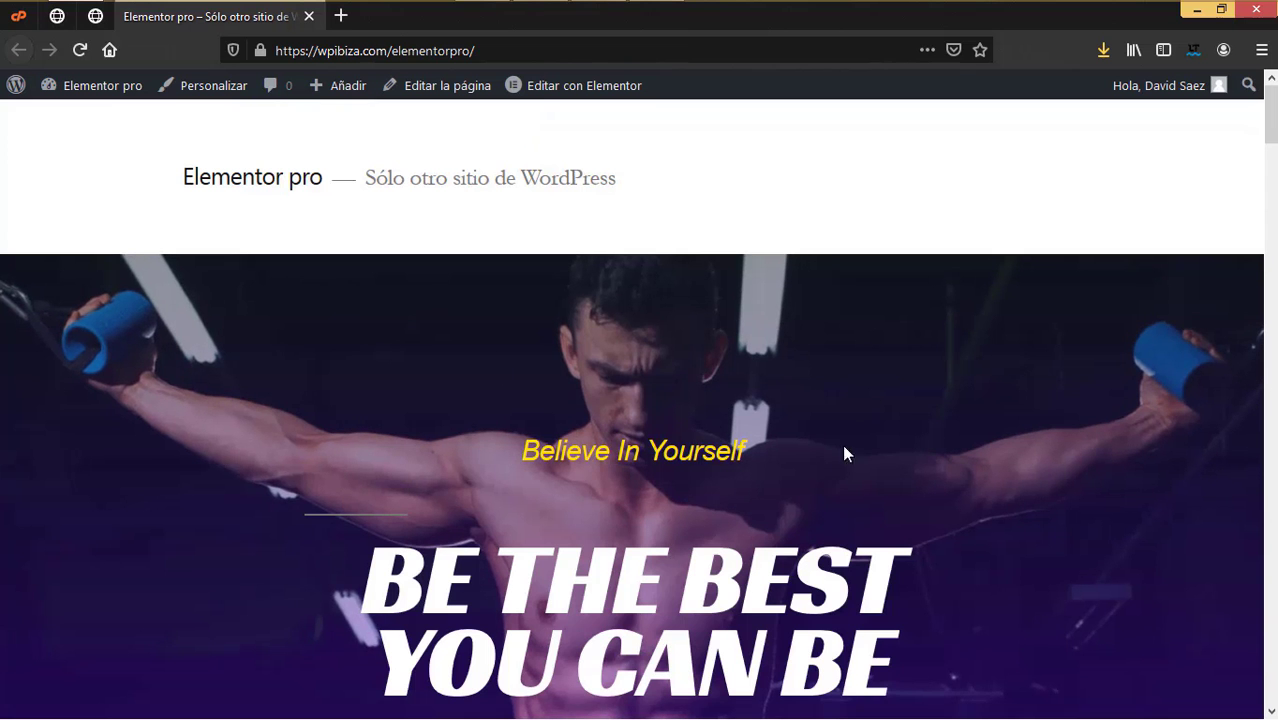
scroll(860, 506, down, 10)
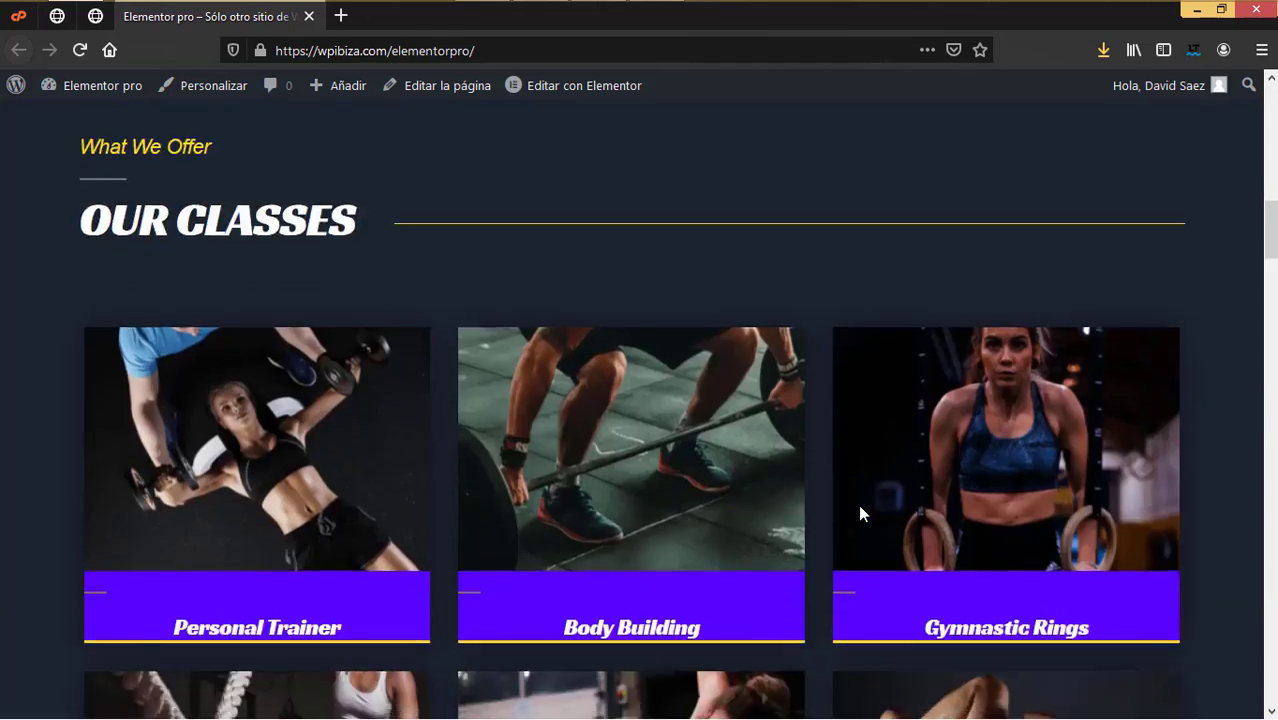
scroll(860, 506, up, 2)
scroll(858, 514, up, 8)
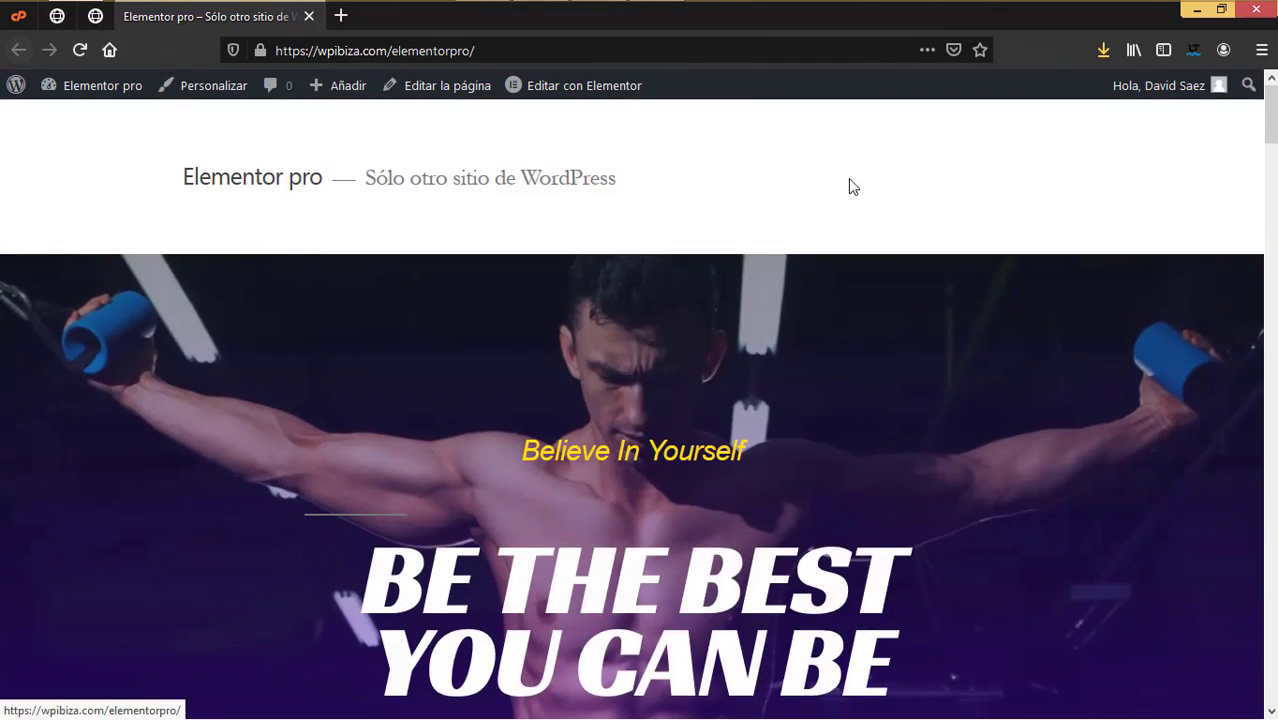
scroll(827, 514, down, 20)
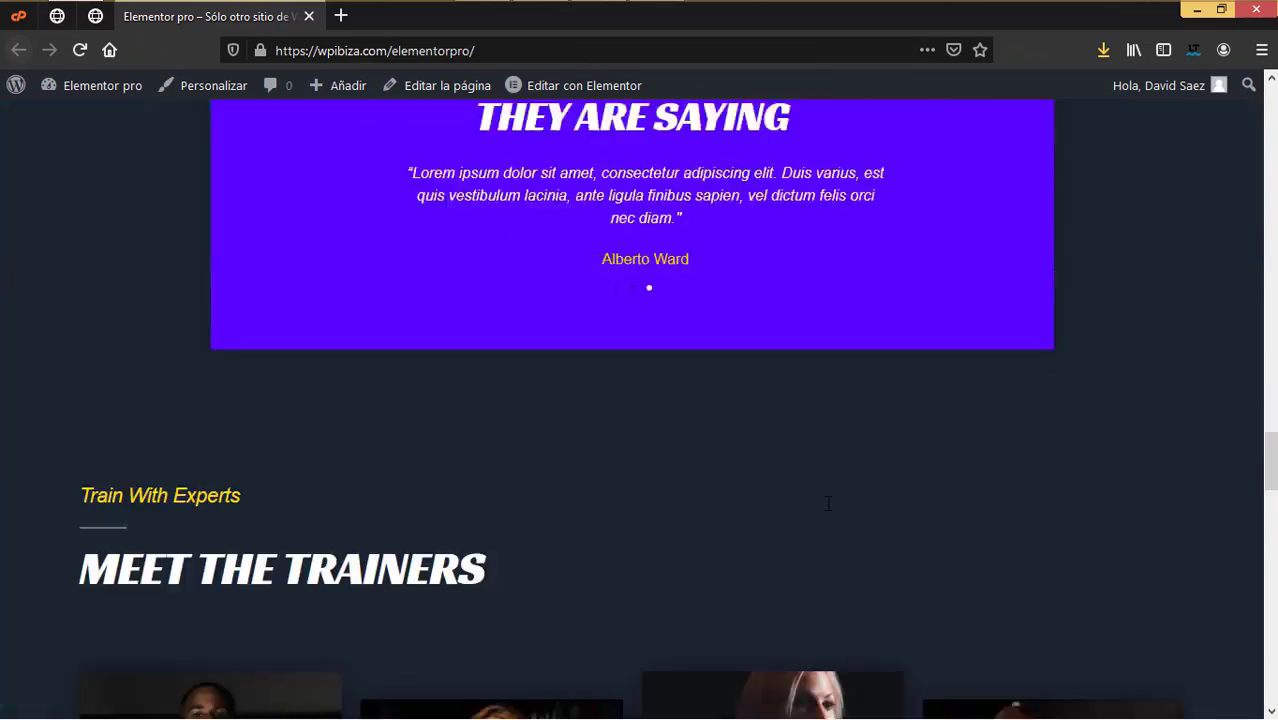
scroll(827, 510, down, 15)
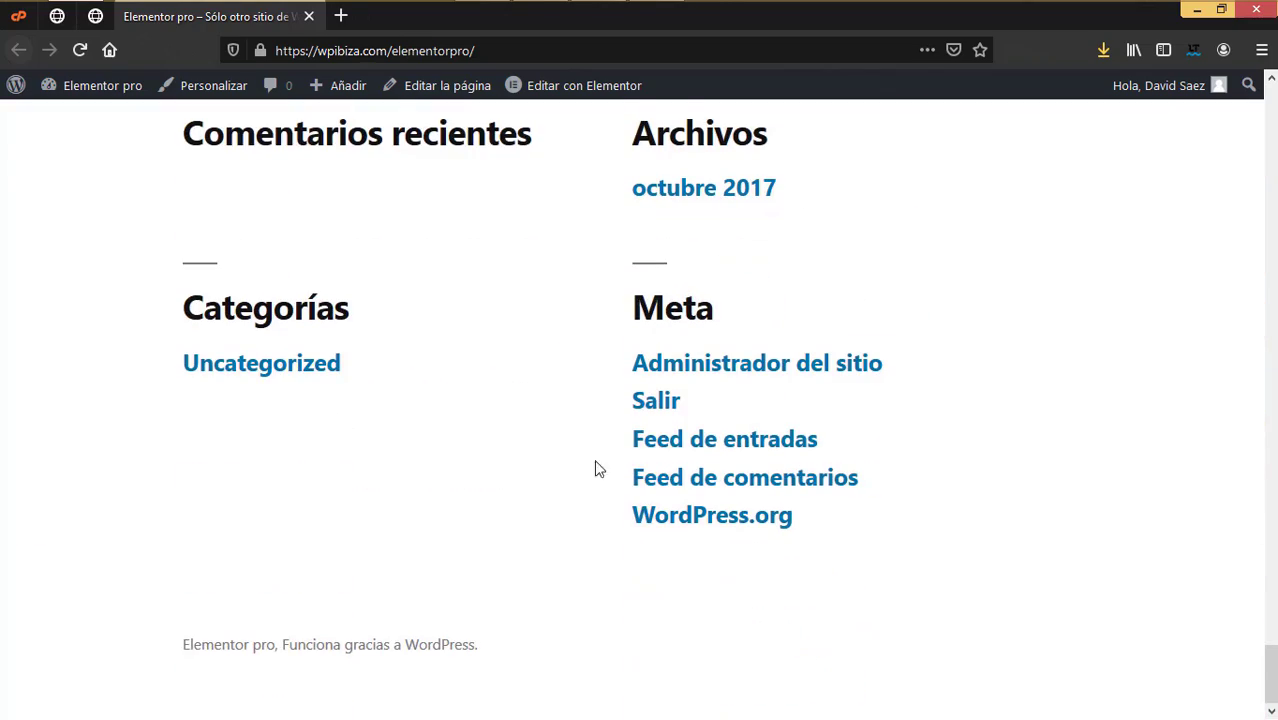
scroll(570, 485, up, 15)
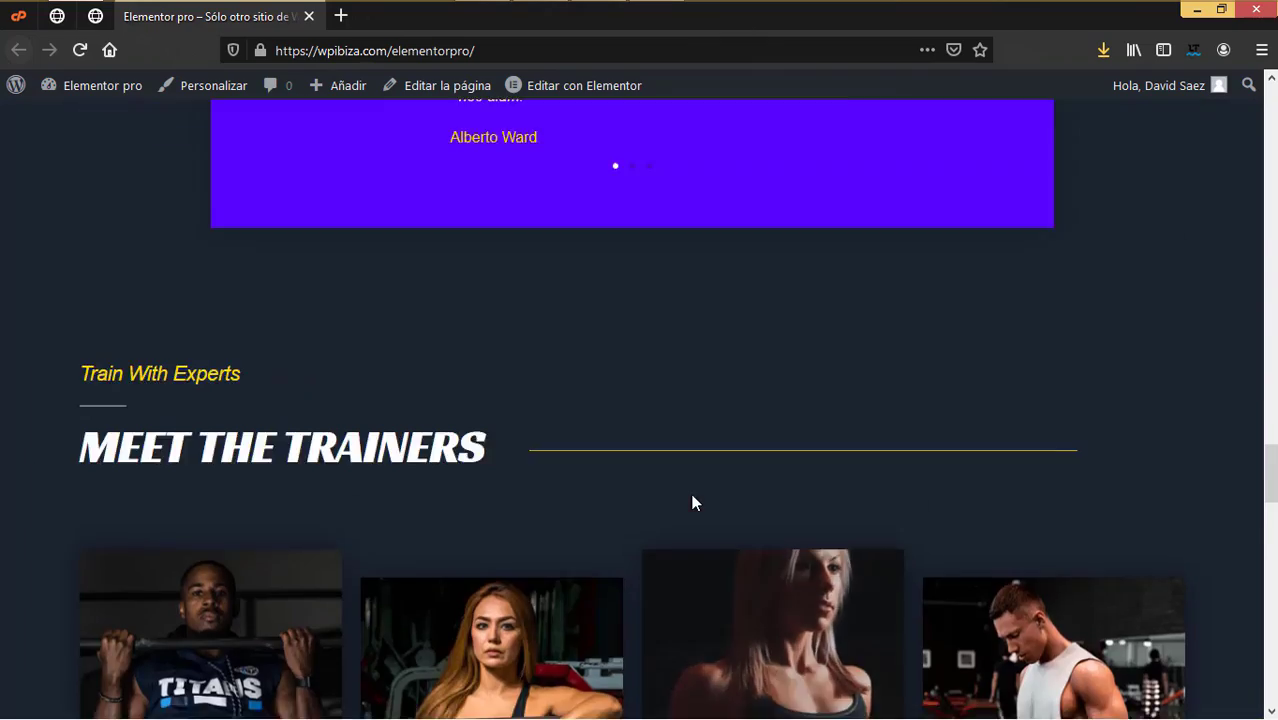
scroll(695, 502, up, 10)
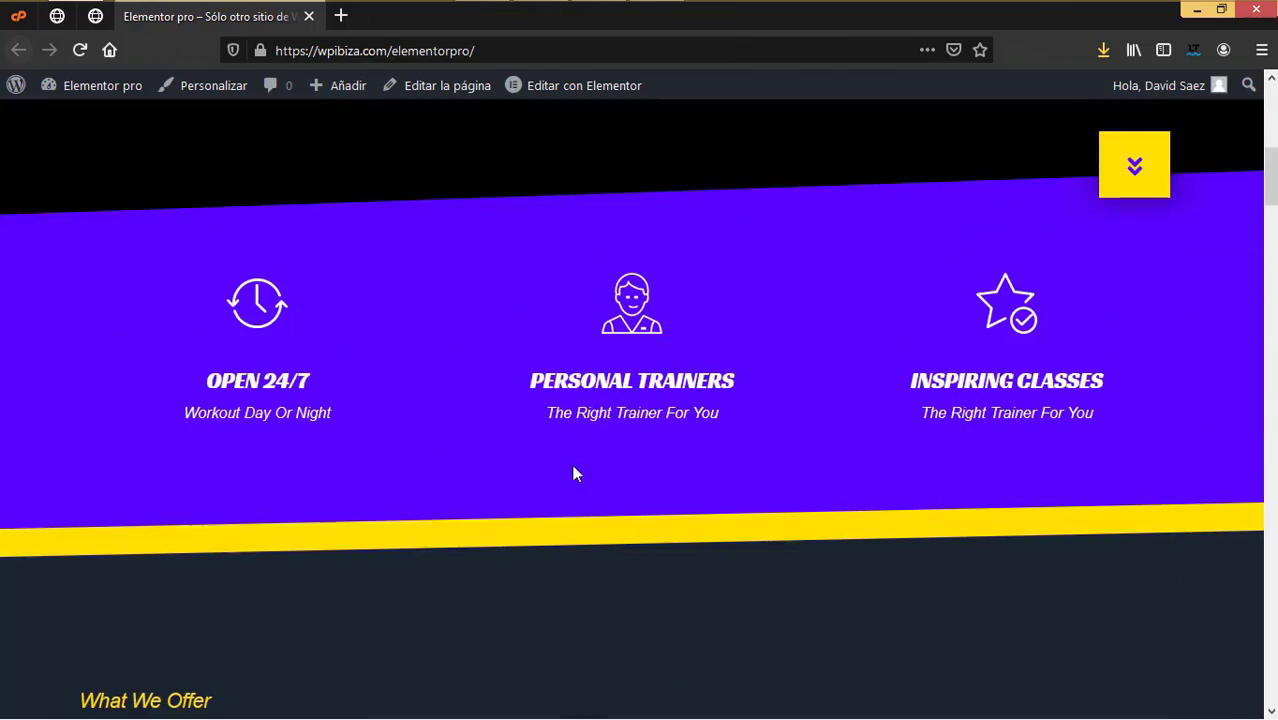
click(309, 16)
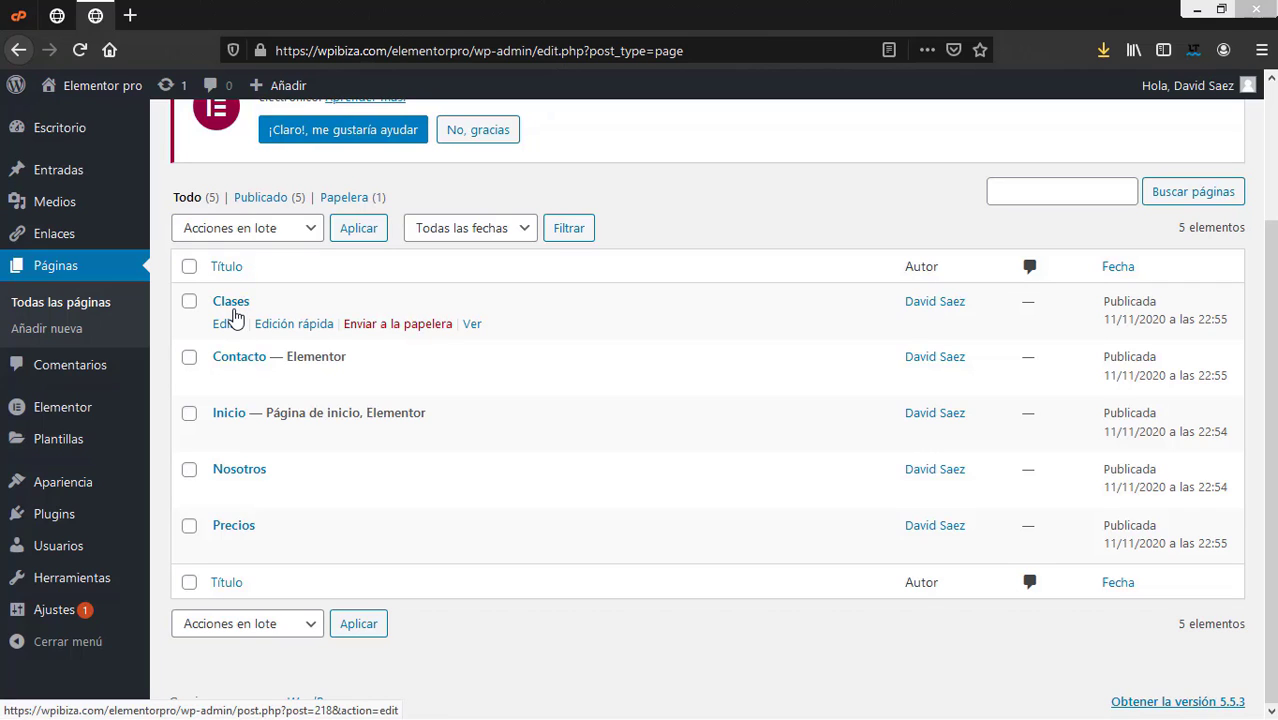
right_click(472, 325)
click(497, 341)
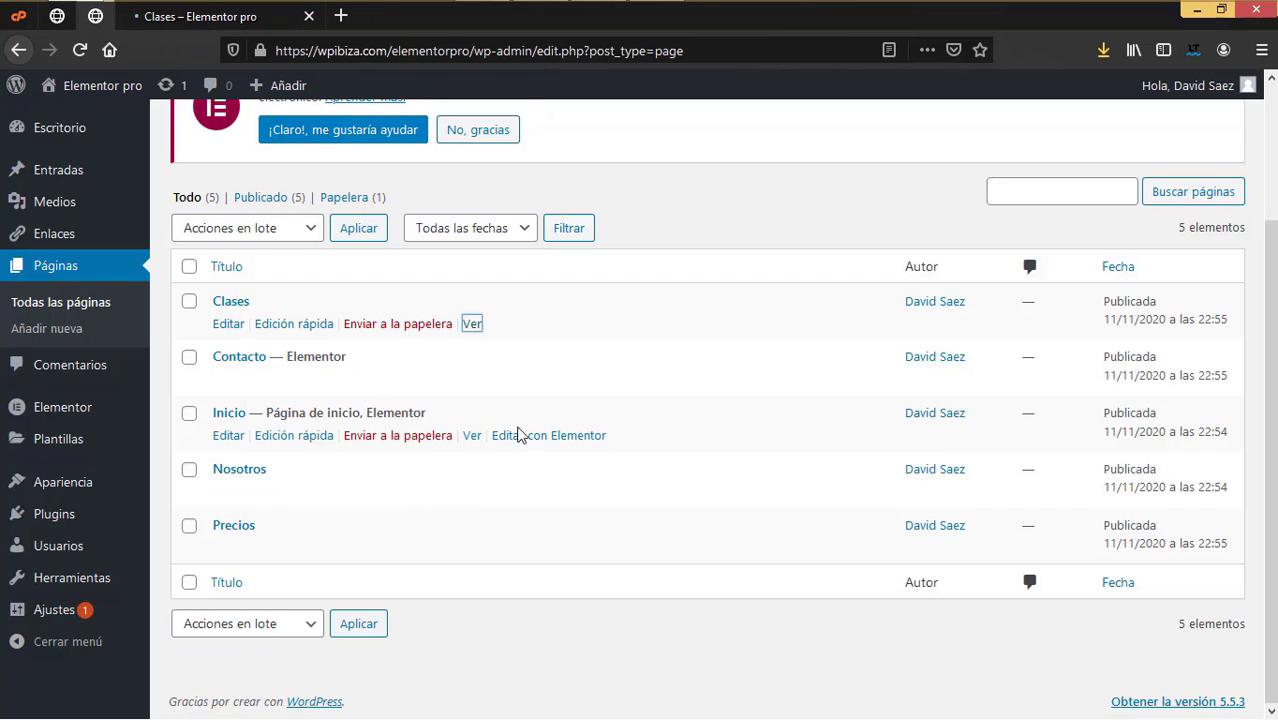
right_click(472, 436)
click(507, 455)
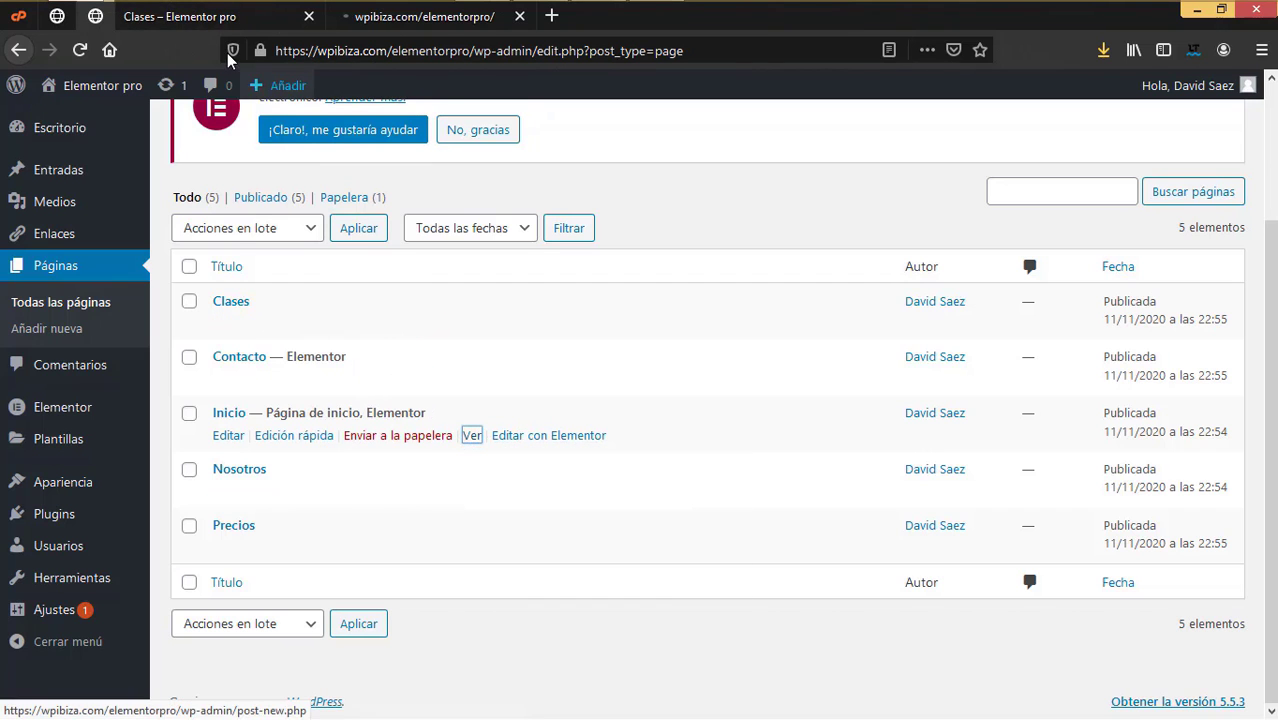
click(224, 18)
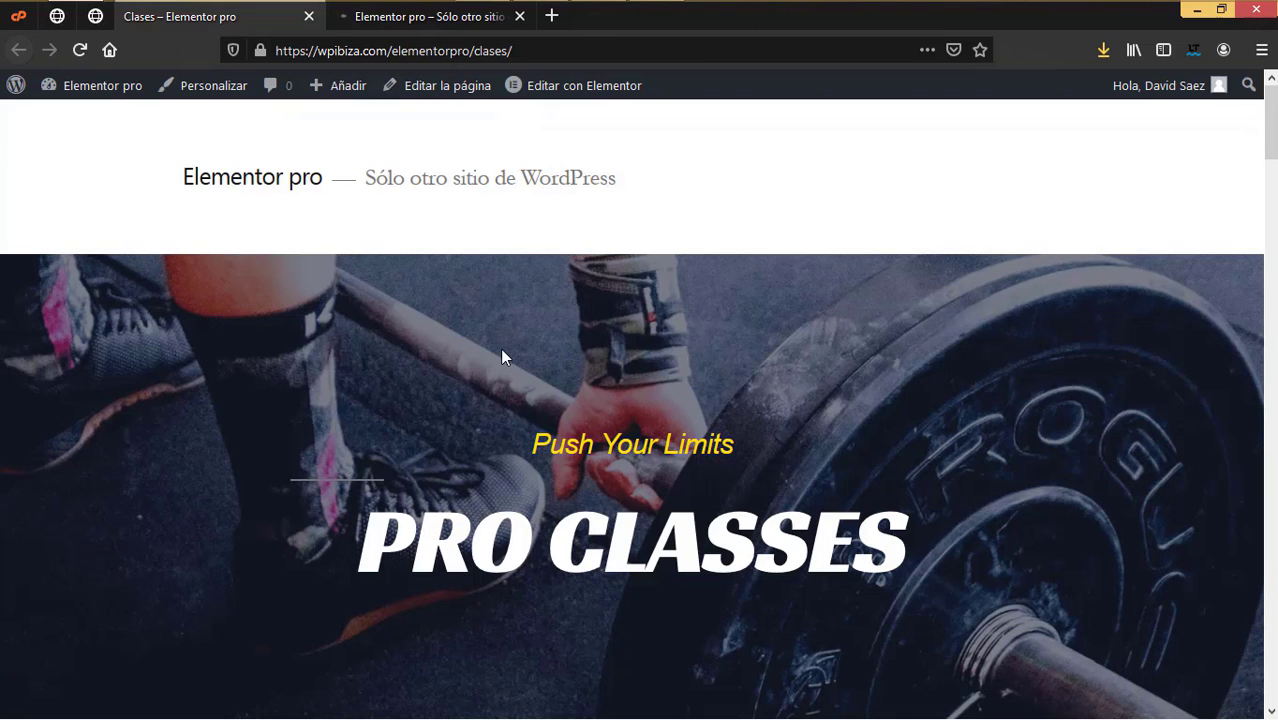
click(417, 22)
scroll(1043, 458, down, 20)
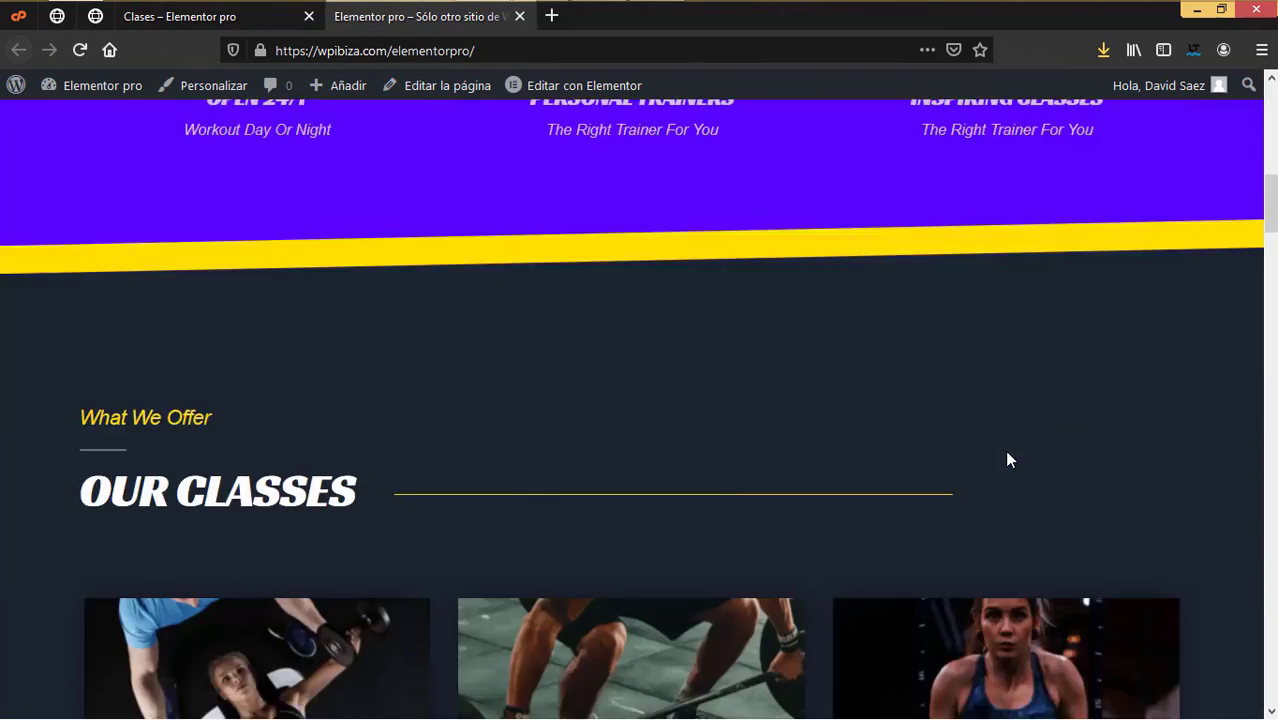
scroll(847, 606, down, 20)
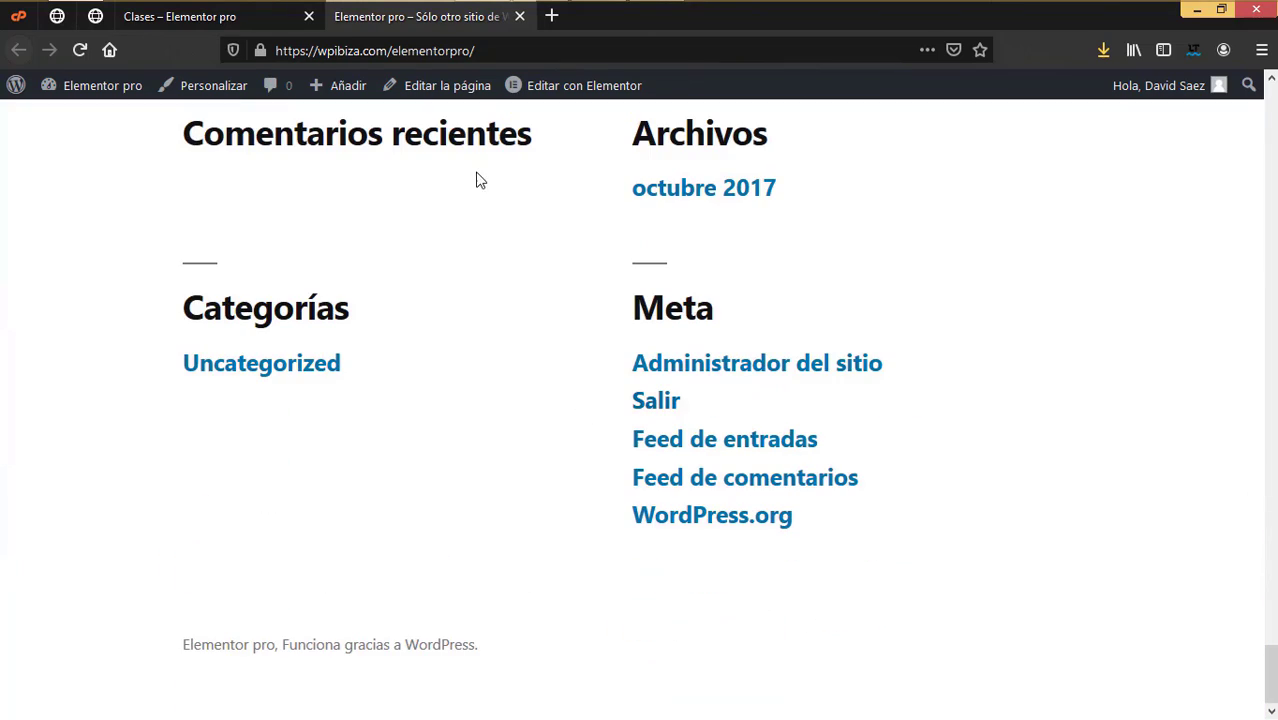
click(520, 17)
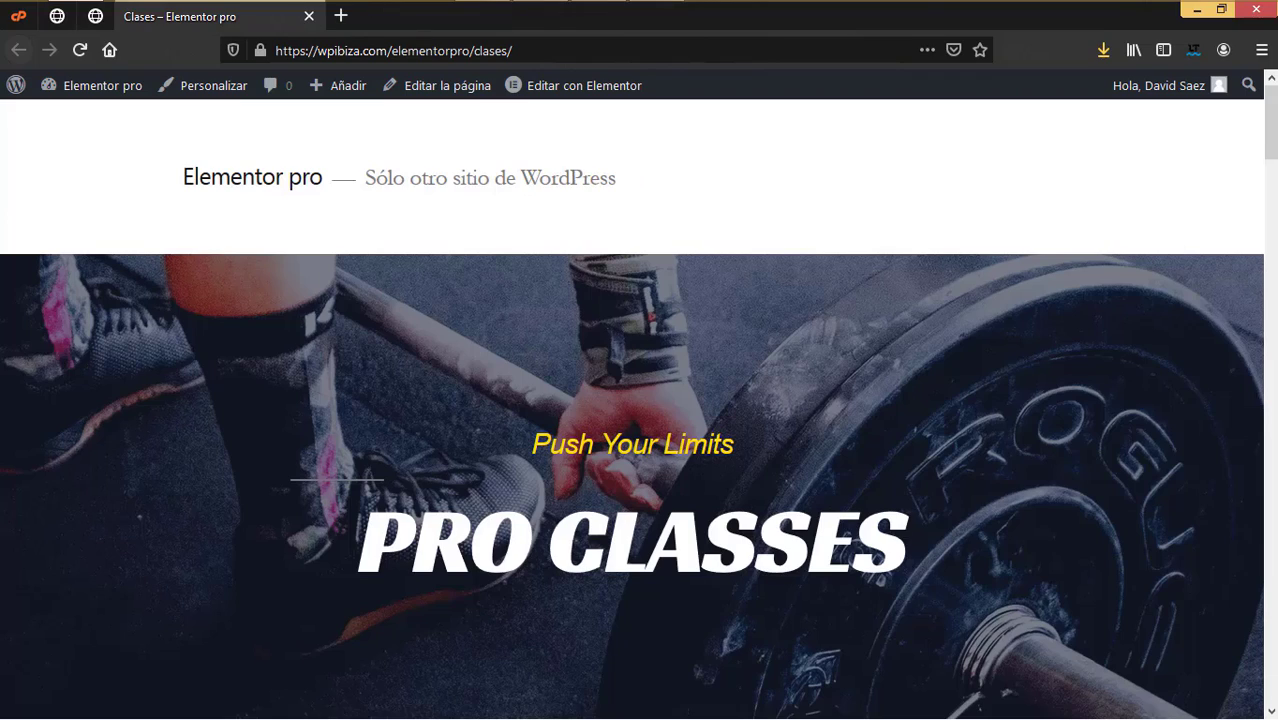
scroll(740, 432, down, 15)
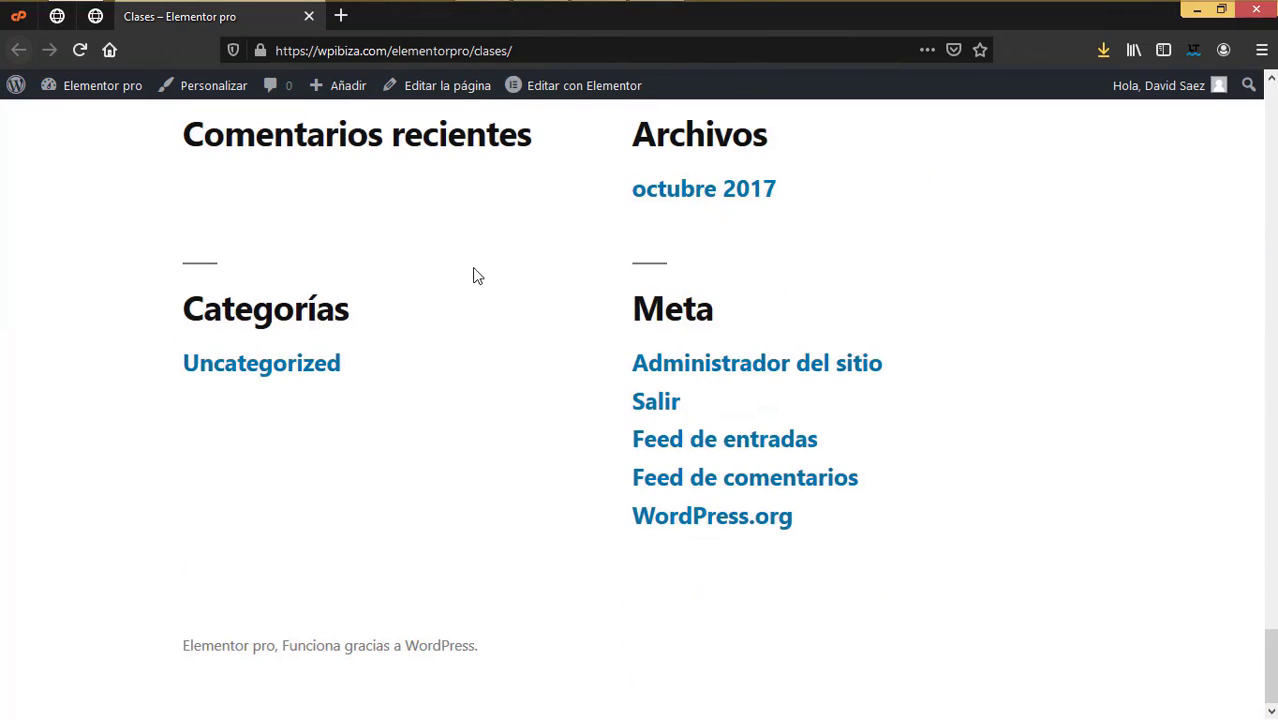
click(309, 16)
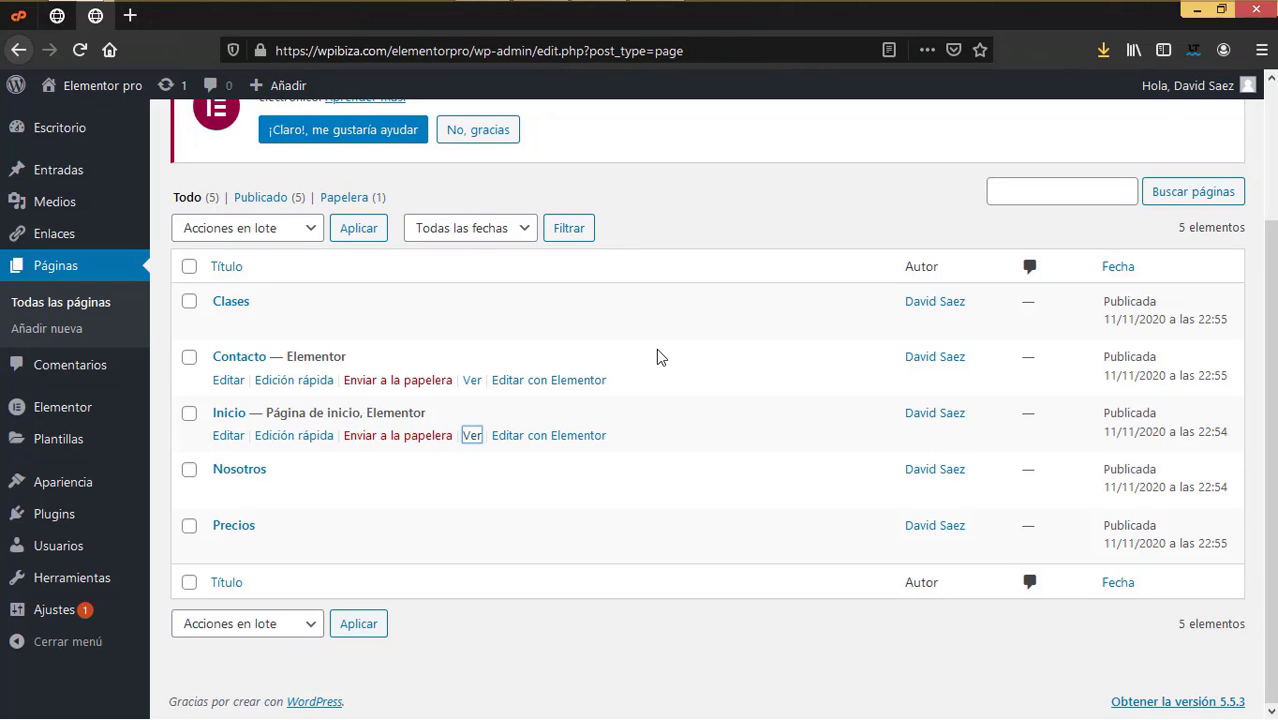
Step: In Apariencia > Menús, create a menu named 'Prinicipal' for the Principal location
mouse_move(22, 486)
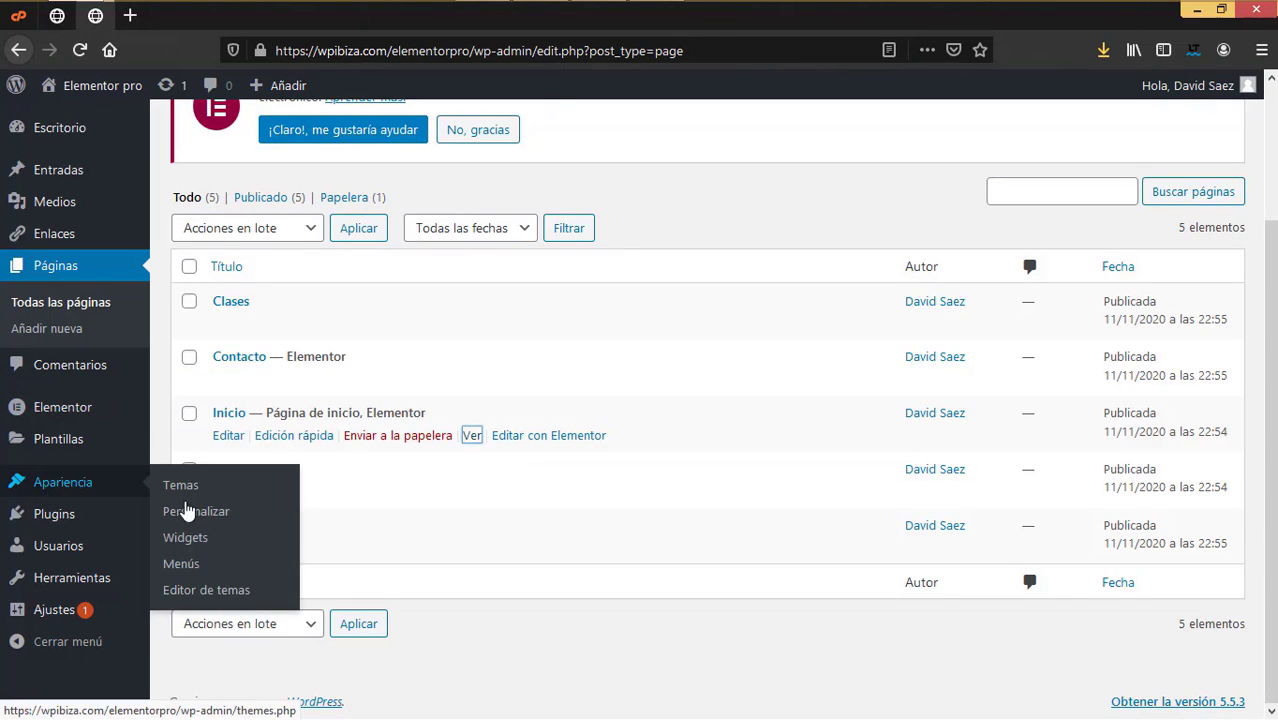
click(185, 566)
click(637, 541)
text(Inicio)
key(BackSpace)
key(BackSpace)
key(BackSpace)
key(BackSpace)
key(BackSpace)
key(BackSpace)
text(Prinic)
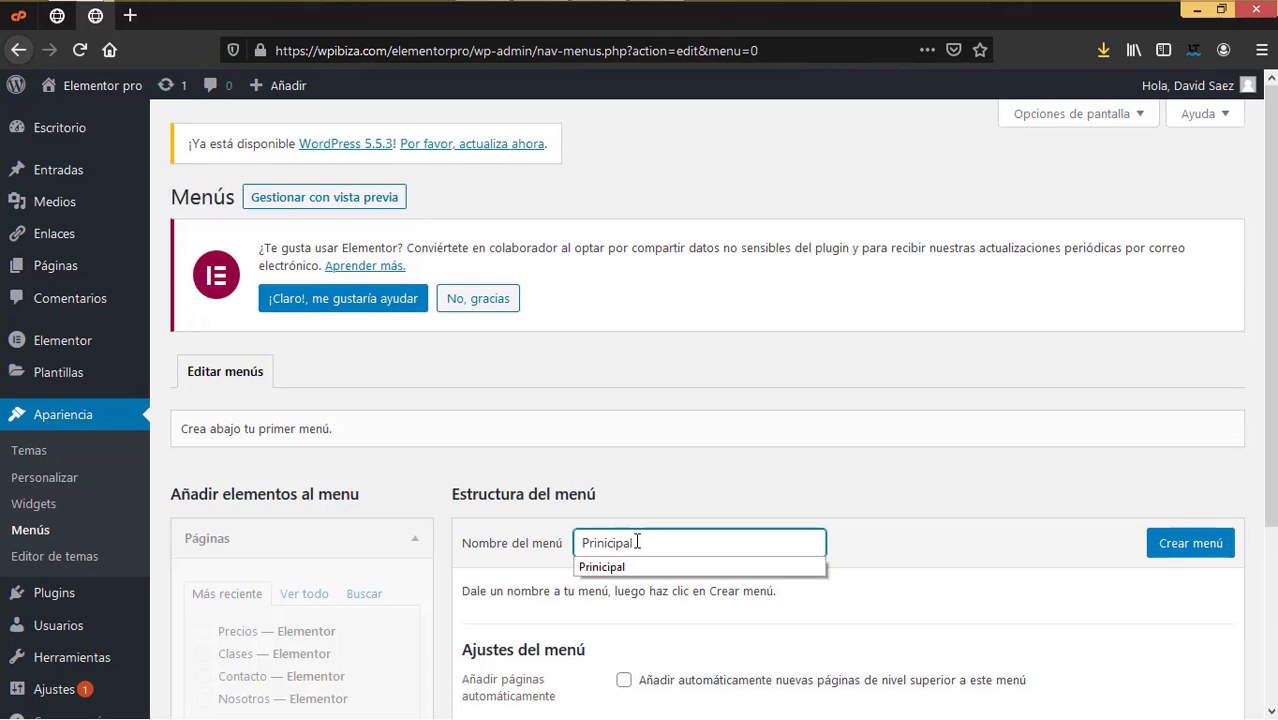
click(697, 480)
scroll(700, 475, down, 3)
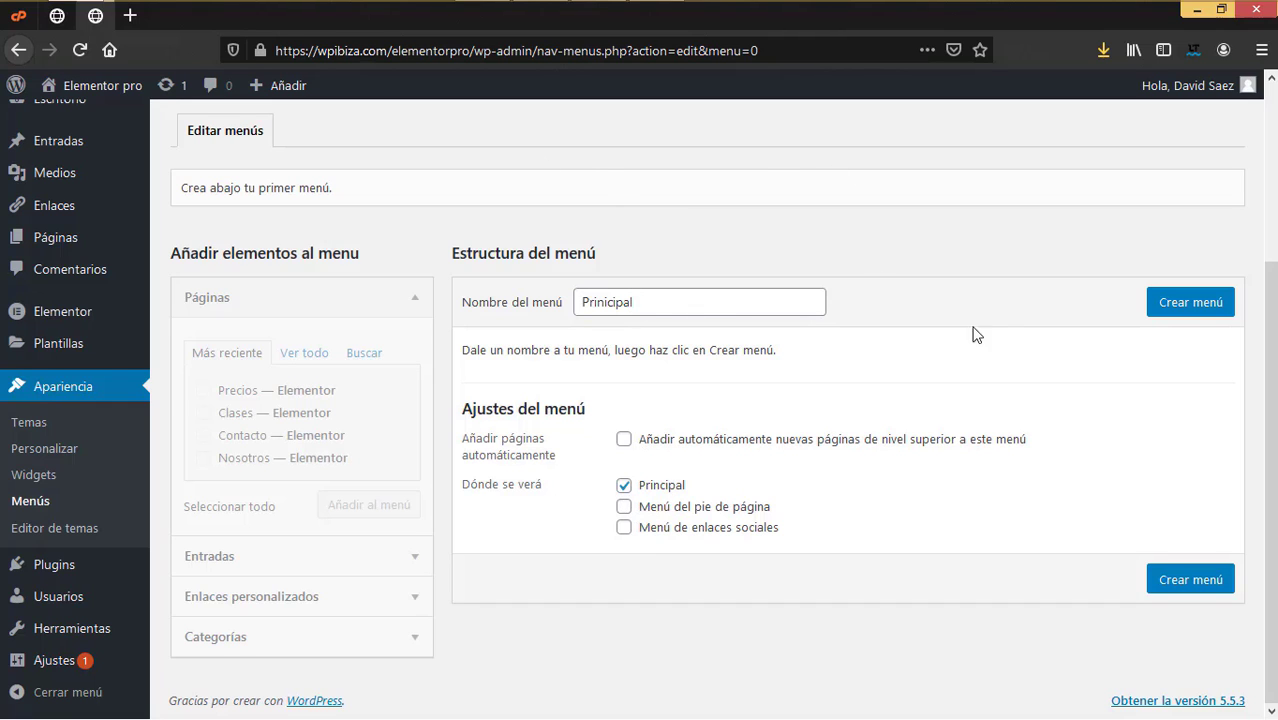
click(1180, 303)
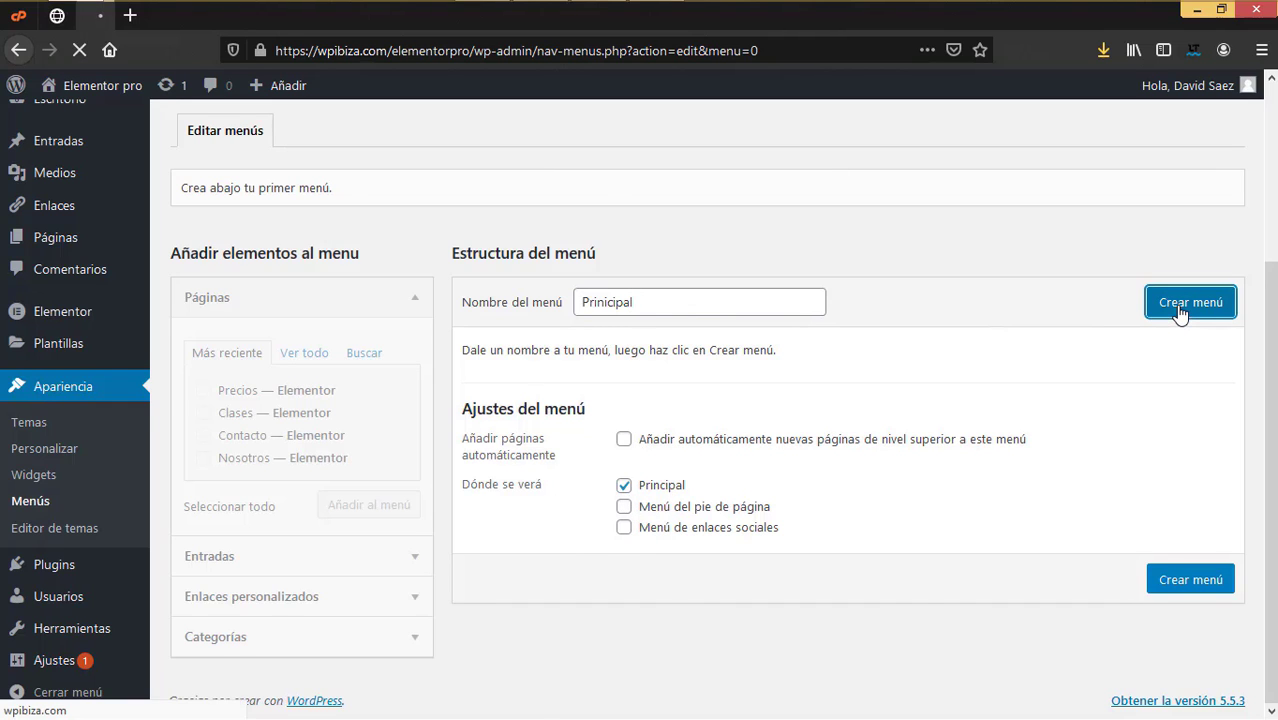
scroll(700, 261, down, 3)
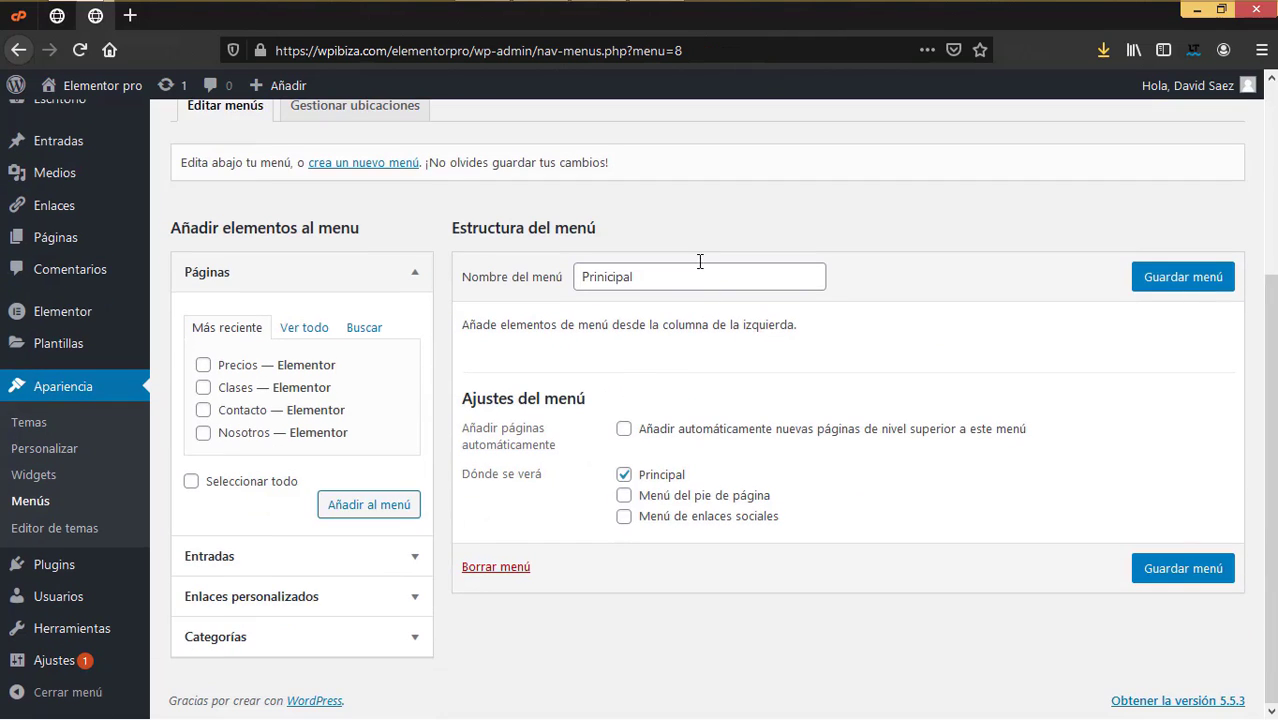
Step: Add all the site's pages to the Principal menu
click(308, 333)
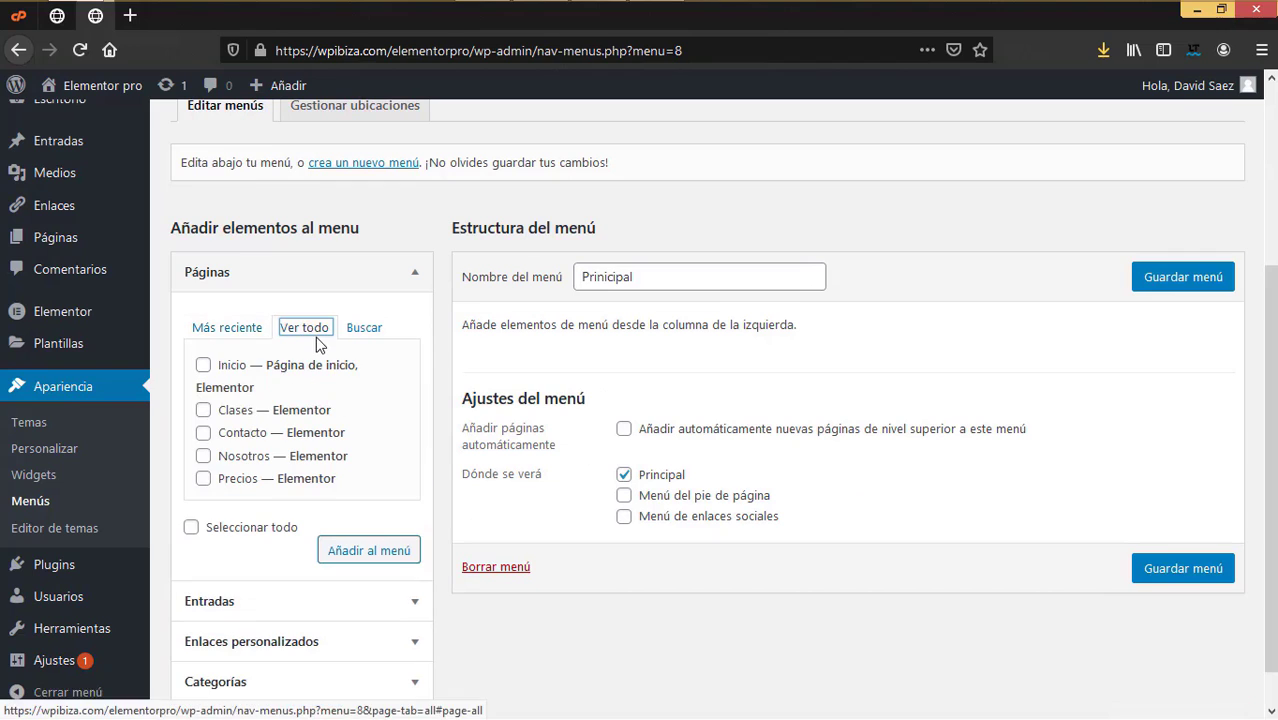
click(191, 528)
click(341, 556)
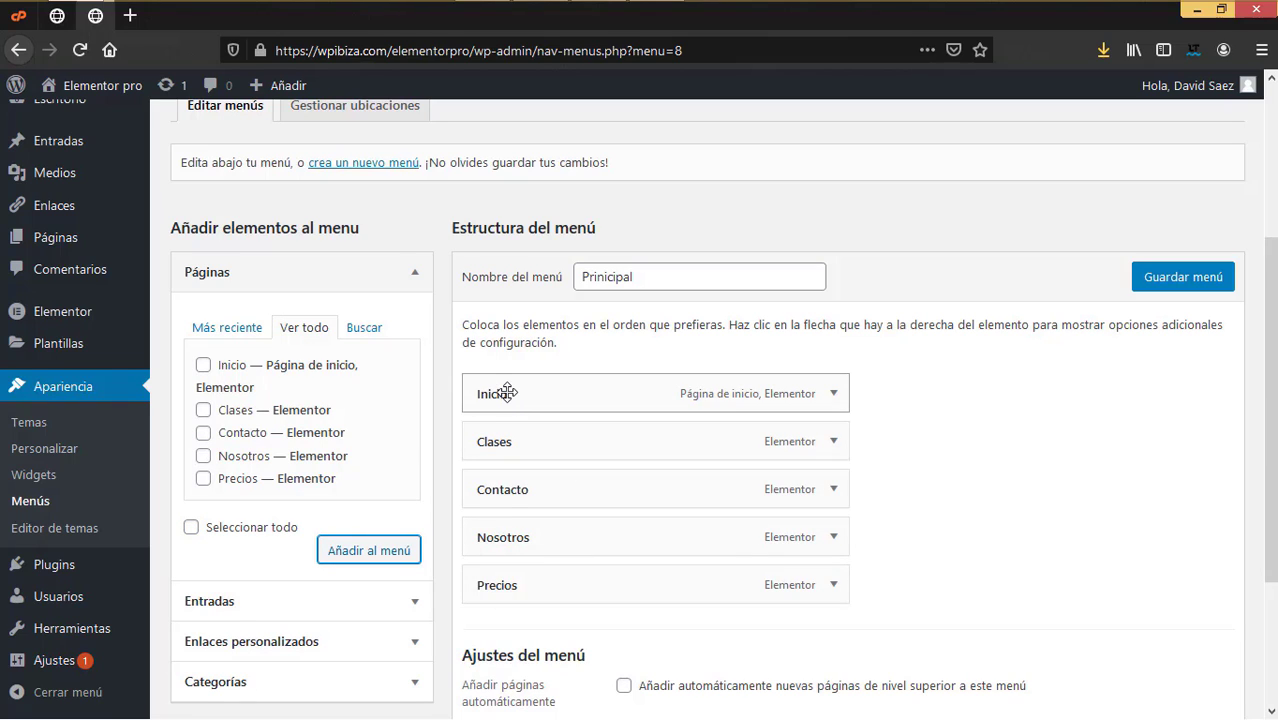
Step: Reorder the items to Inicio, Nosotros, Clases, Precios, Contacto and save the menu
drag(505, 531, 508, 436)
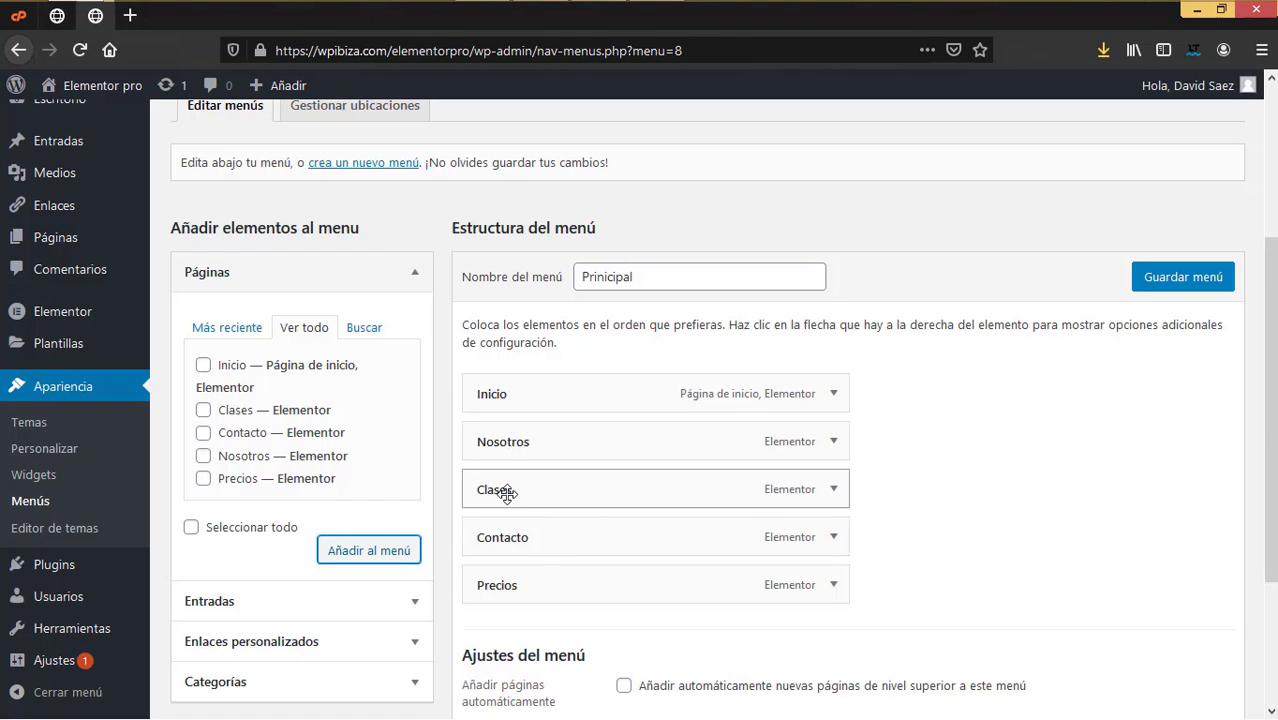
drag(495, 583, 503, 565)
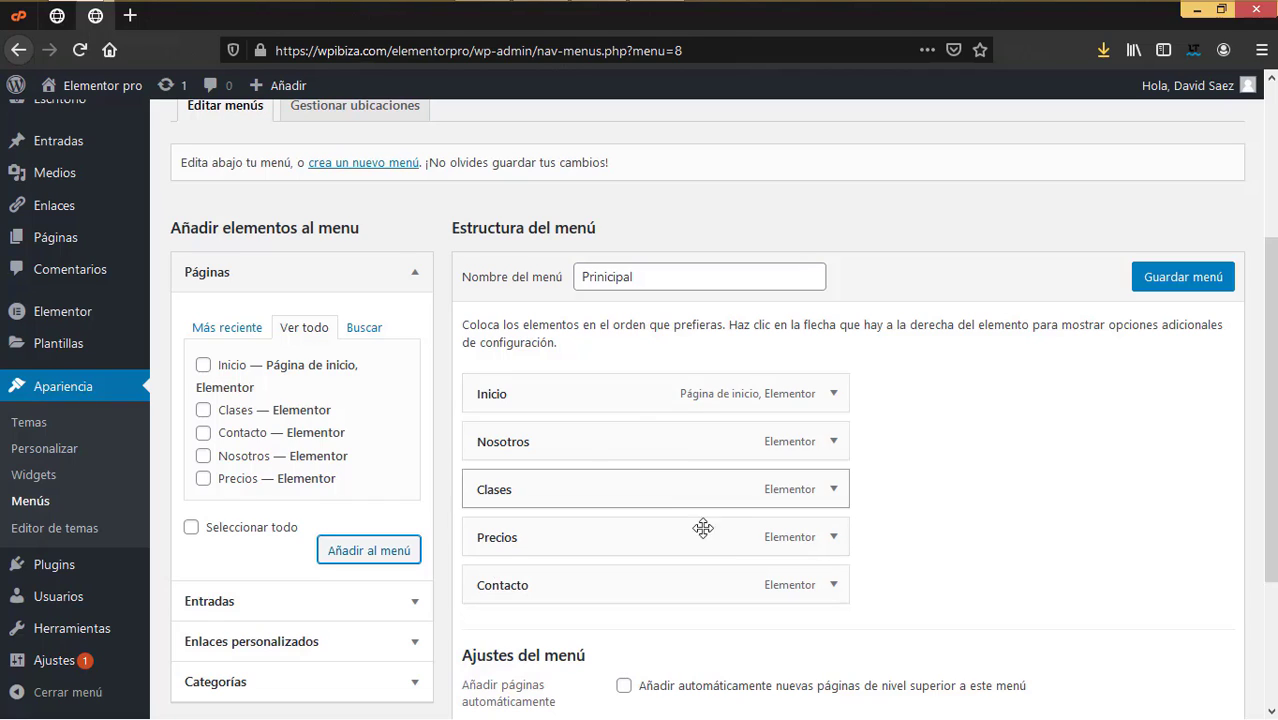
drag(497, 452, 483, 441)
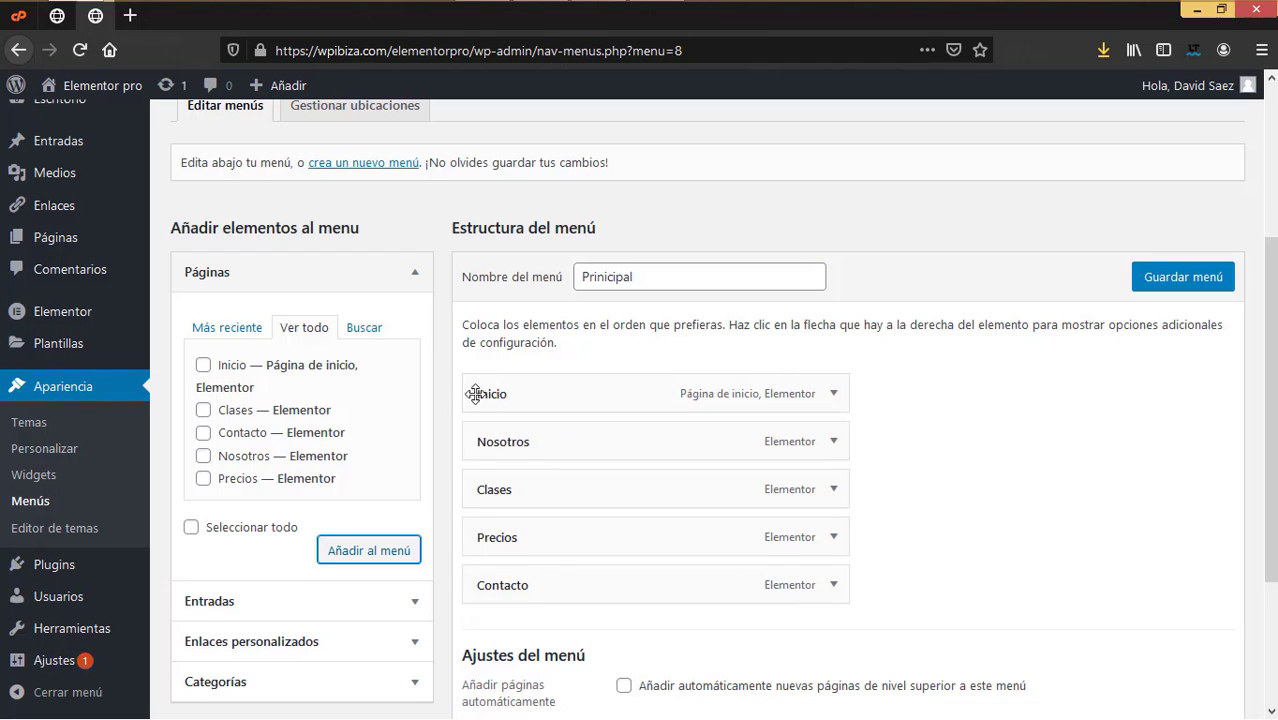
click(1165, 285)
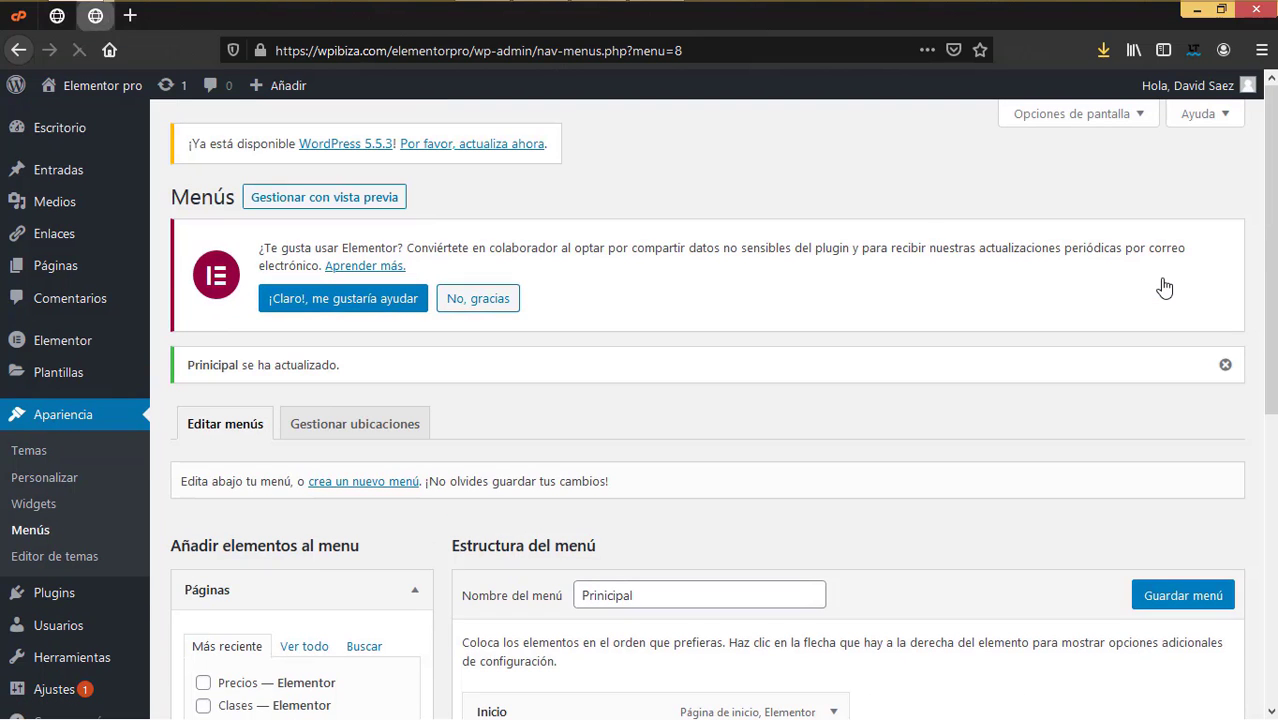
scroll(1052, 436, down, 5)
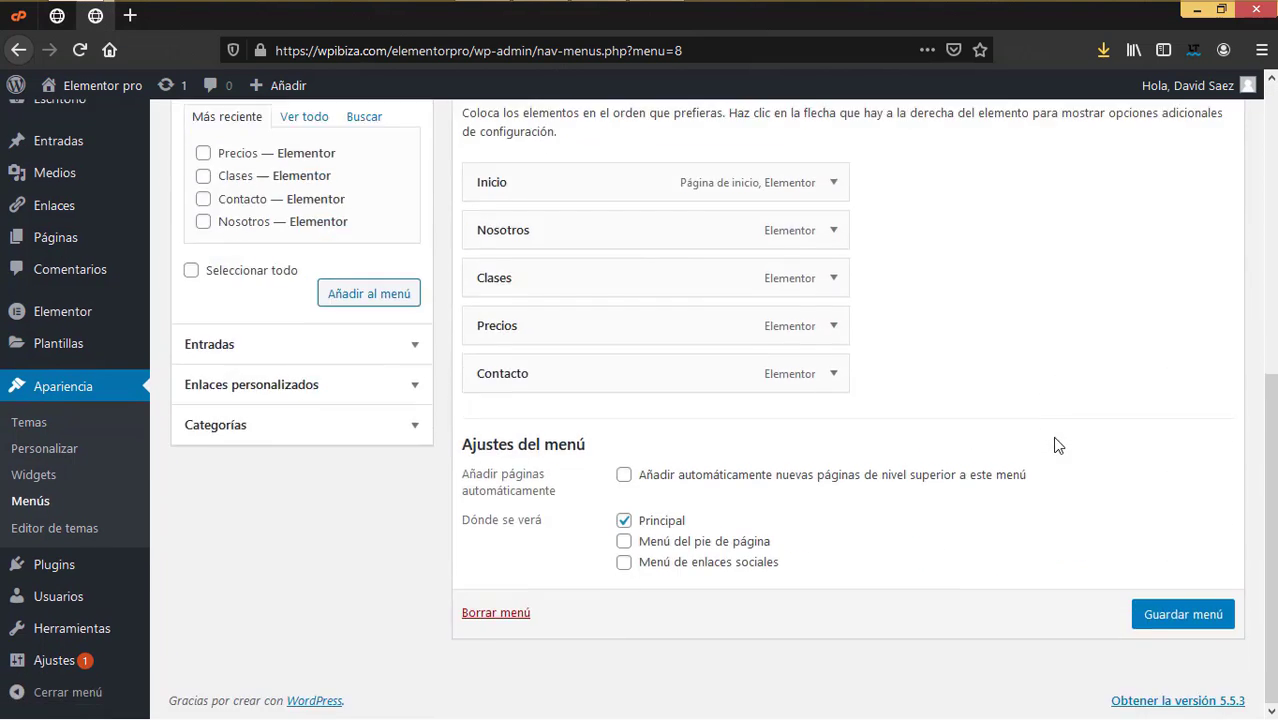
scroll(1052, 436, up, 4)
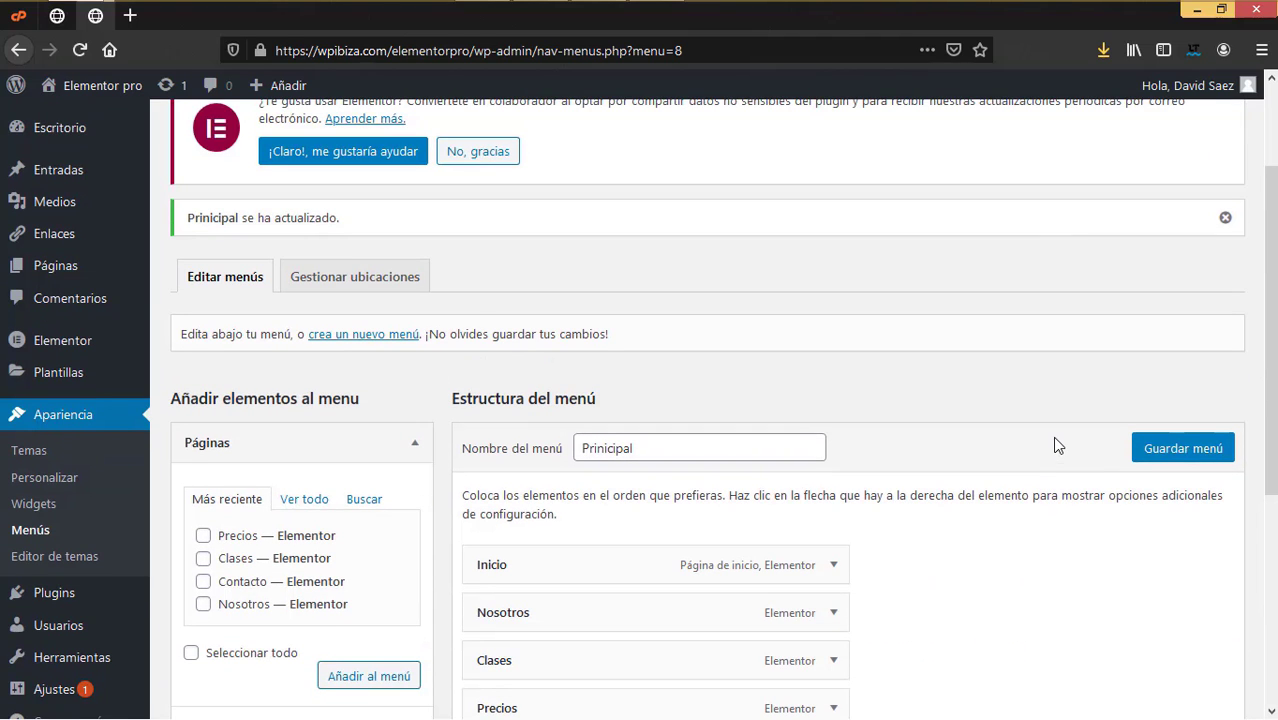
Step: Open Elementor's Theme Builder from Plantillas and show its empty Header tab
mouse_move(115, 234)
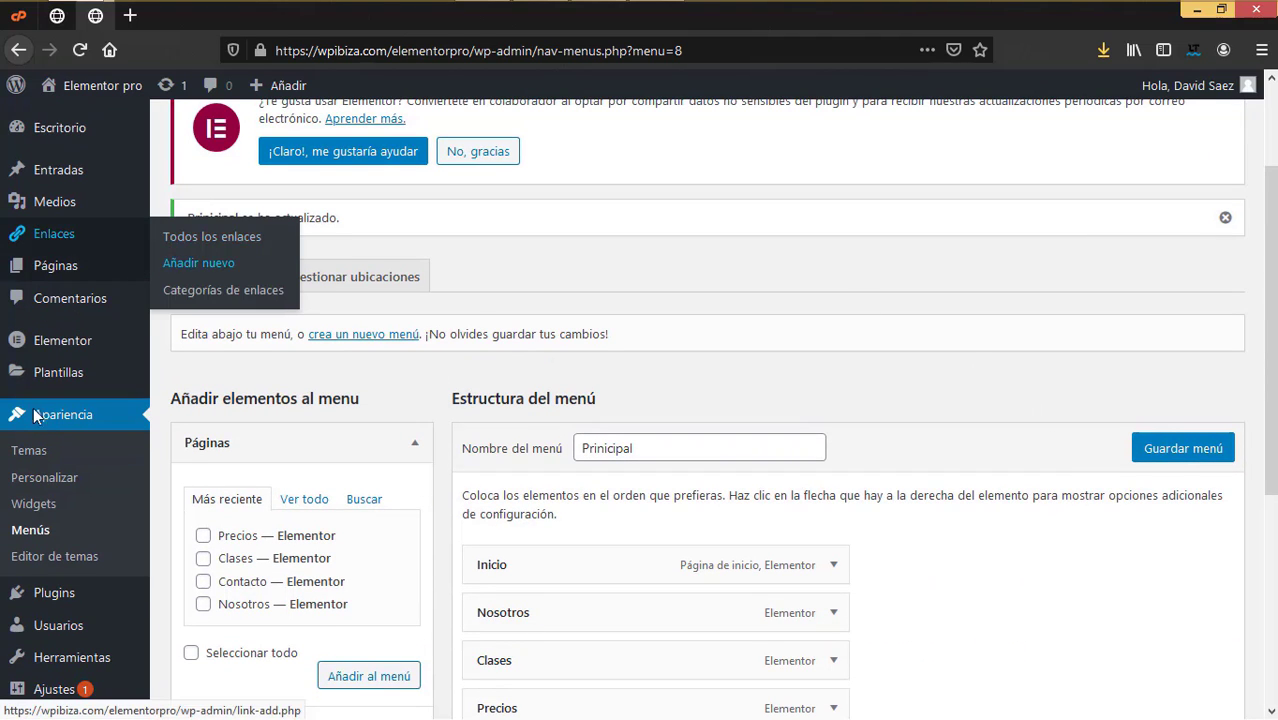
mouse_move(75, 385)
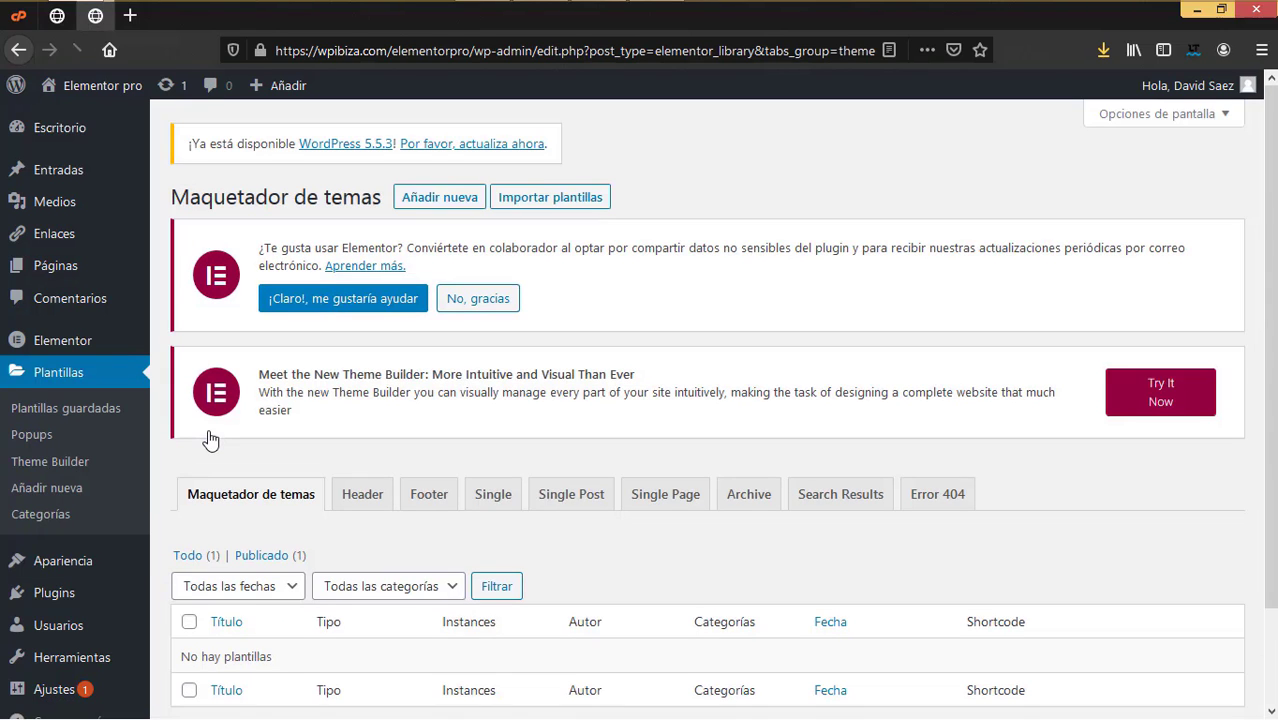
scroll(337, 531, down, 2)
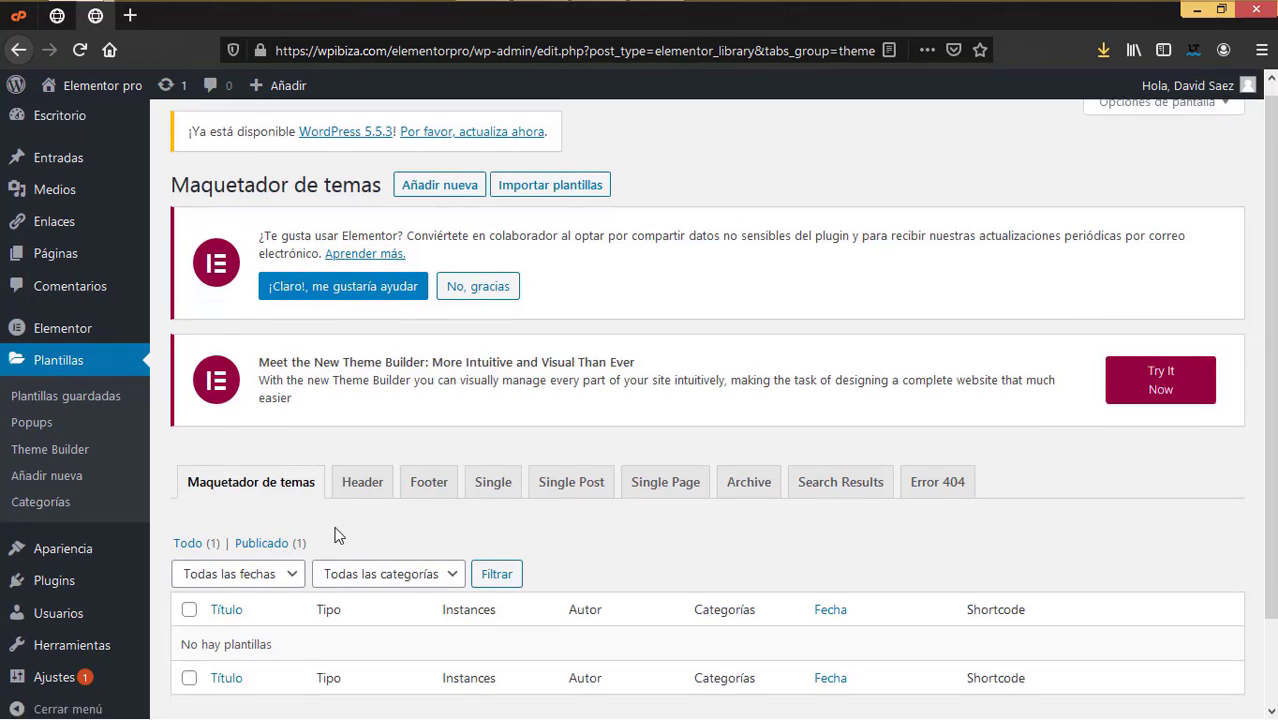
click(363, 389)
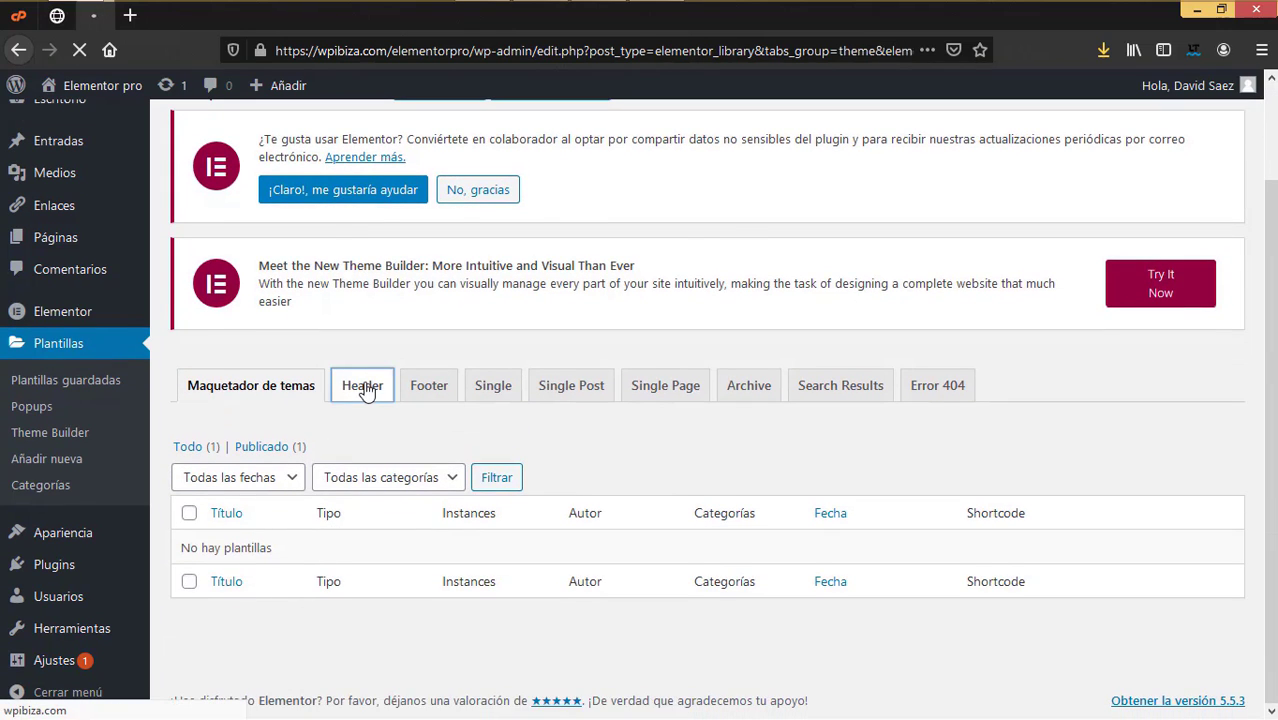
scroll(597, 540, down, 4)
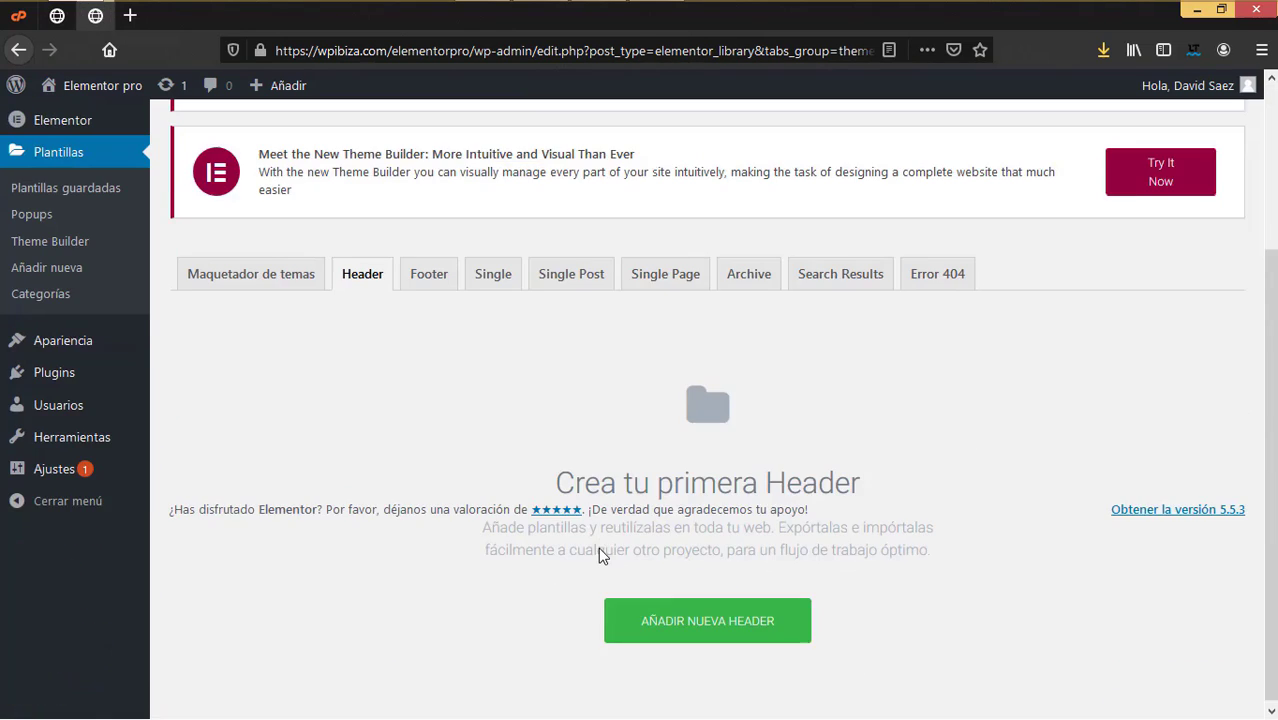
Step: Create a new template of type Header named 'Cabecera'
click(714, 632)
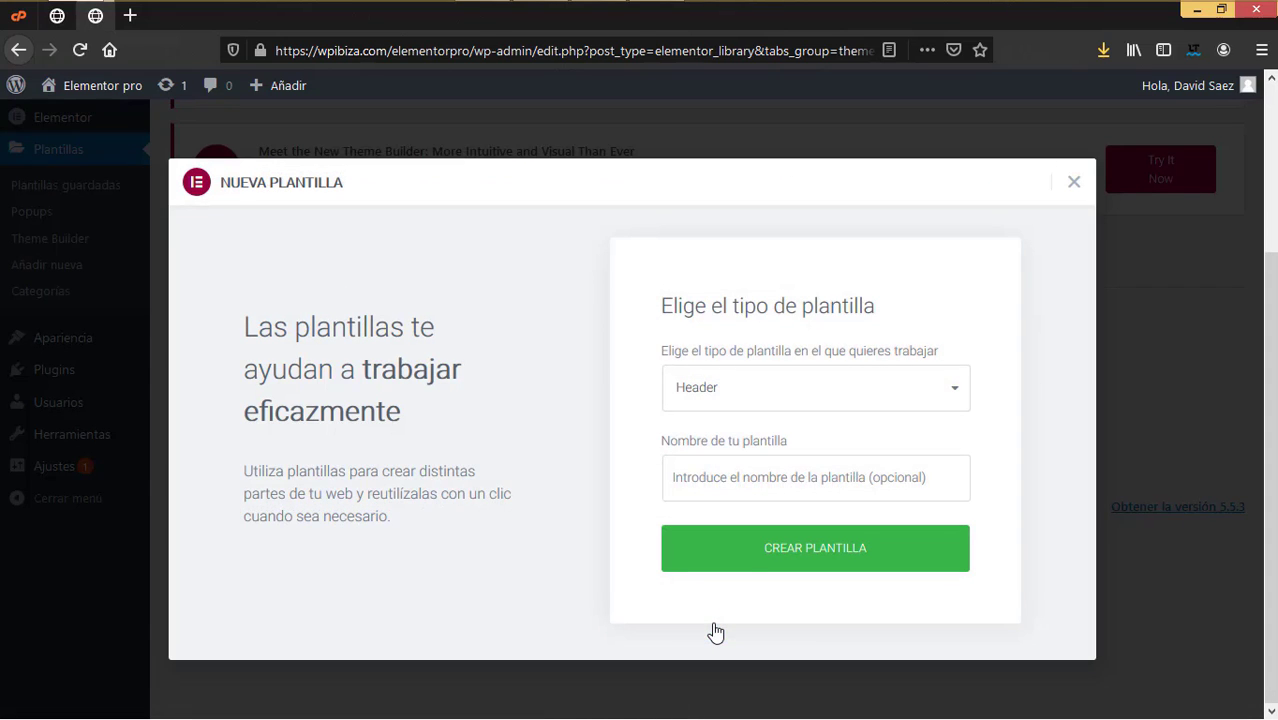
click(789, 408)
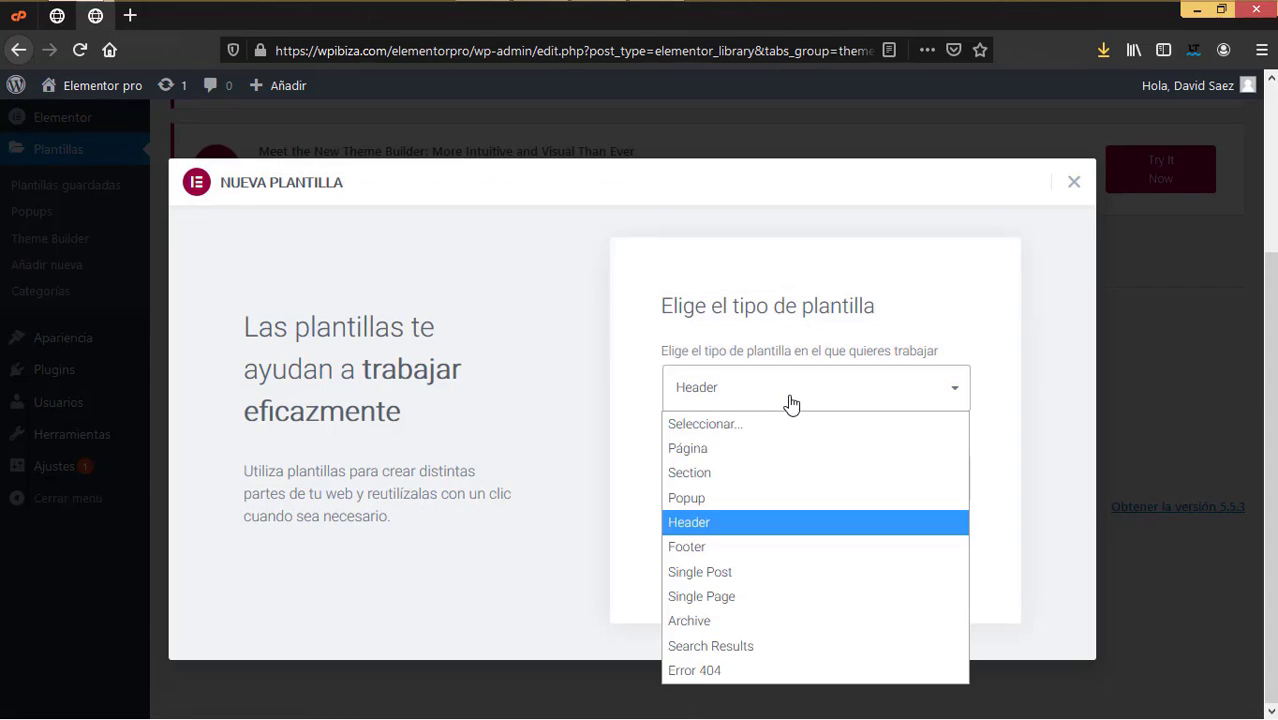
click(711, 522)
click(721, 484)
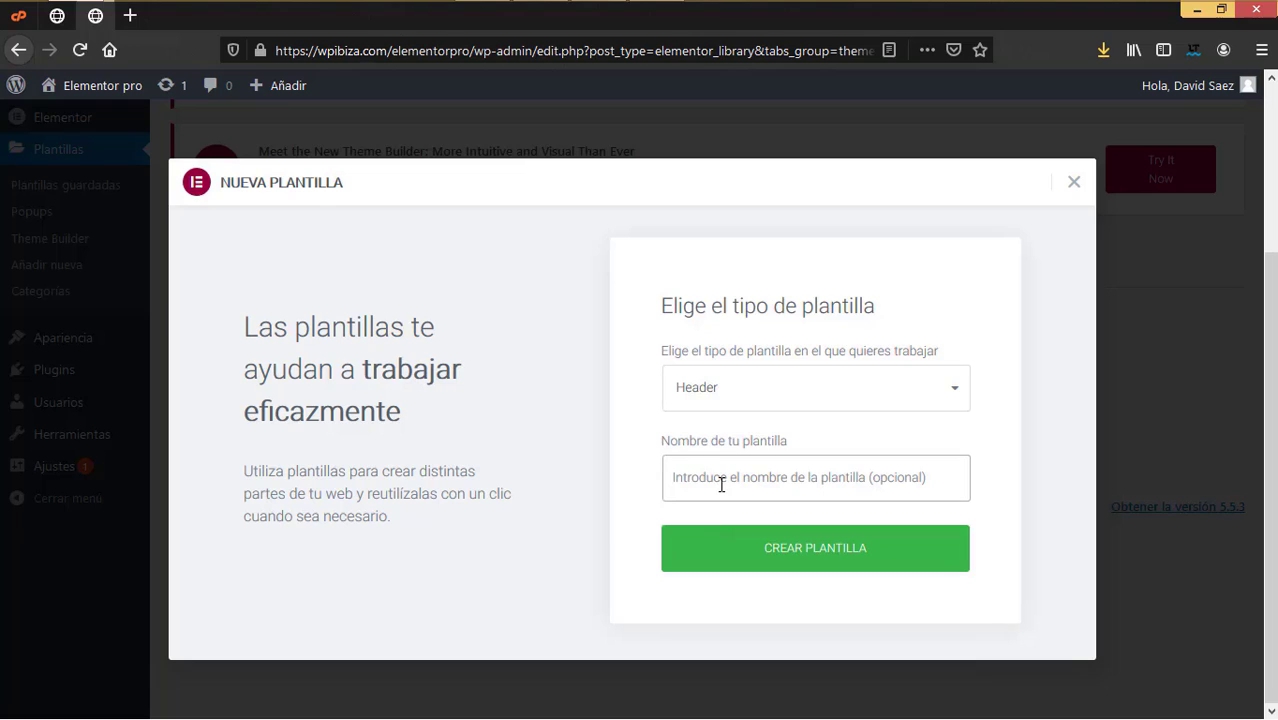
text(E)
key(BackSpace)
text(Ca)
key(BackSpace)
key(BackSpace)
text(C)
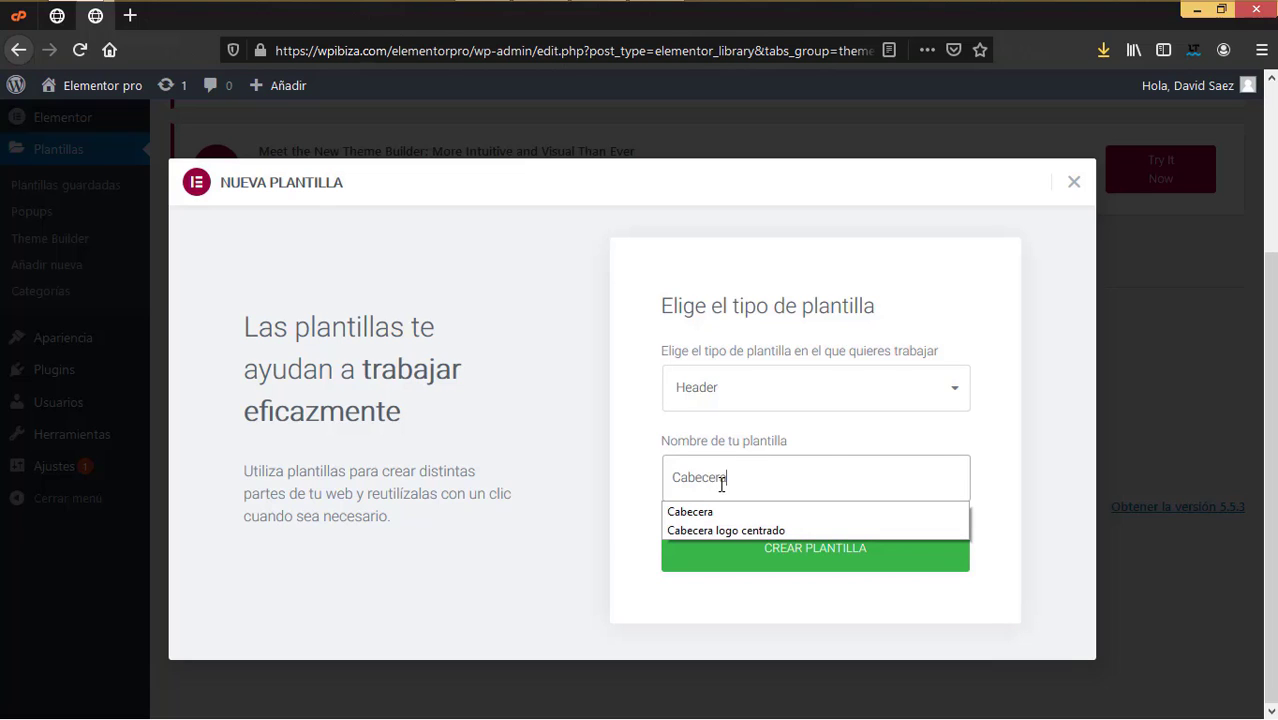
text(abecera)
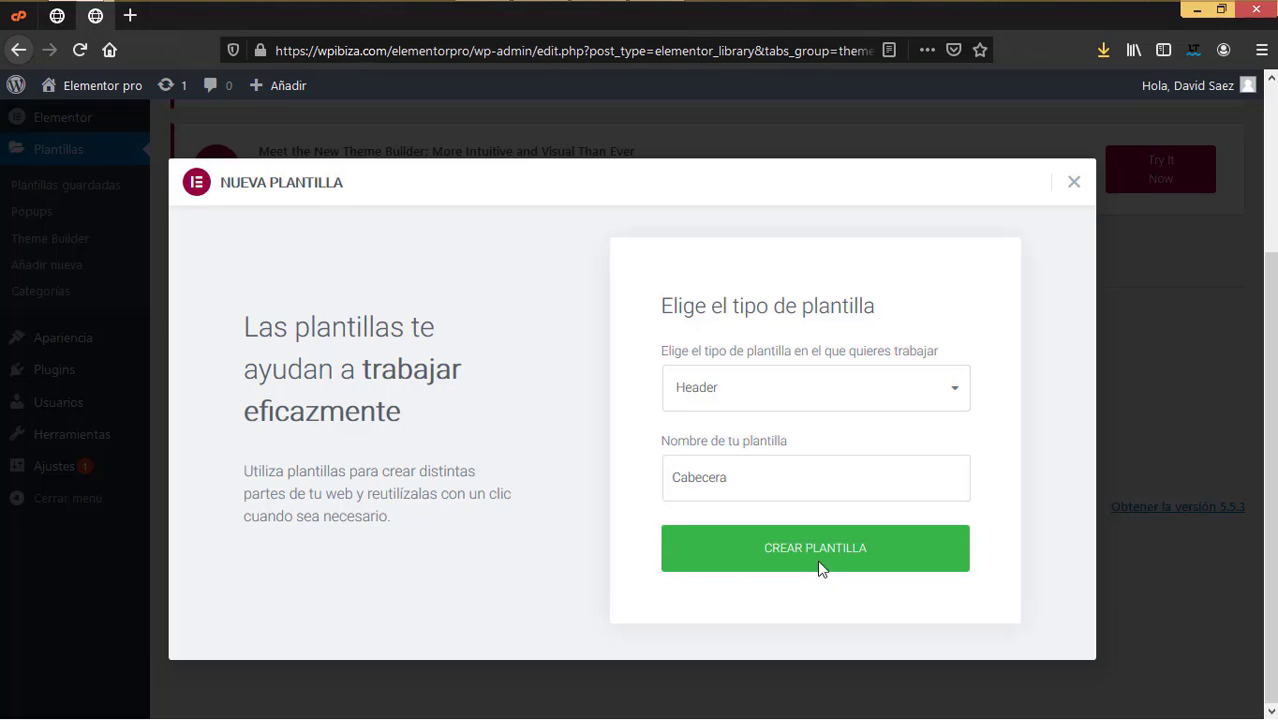
click(822, 565)
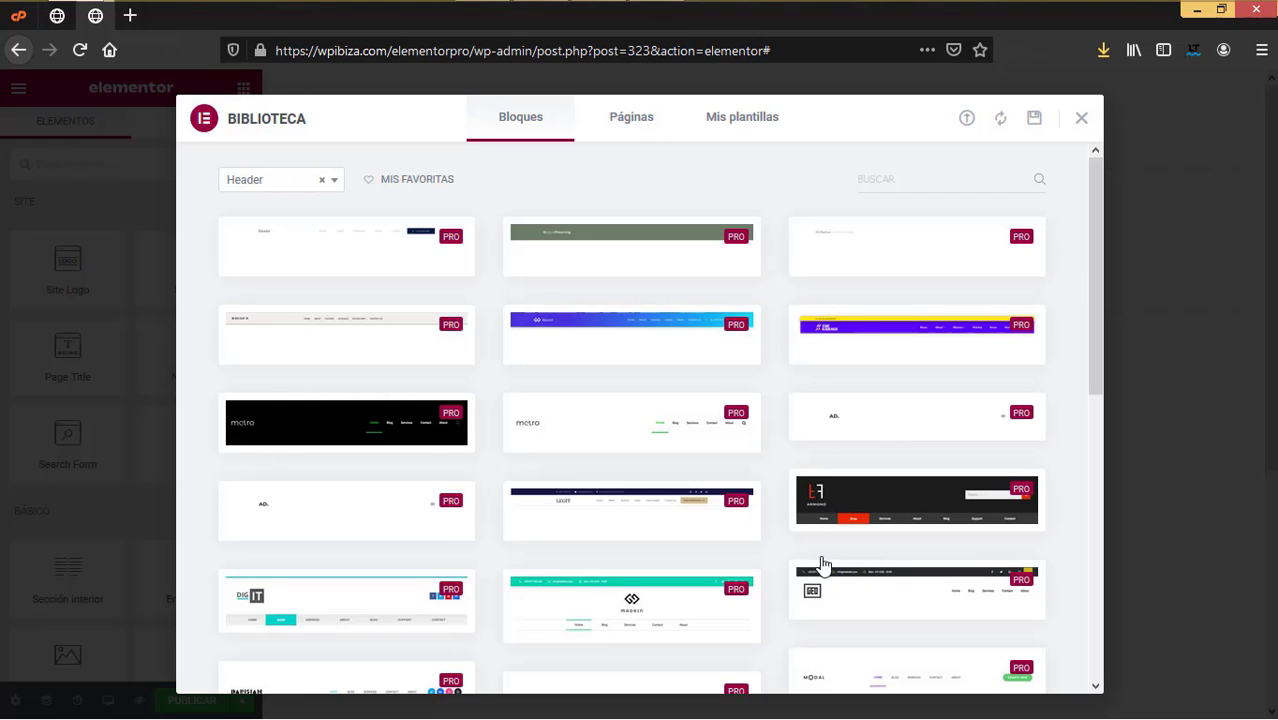
Step: Insert the ready-made header block with the THE GARAGE logo and Inicio–Contacto menu into Cabecera
scroll(884, 403, down, 10)
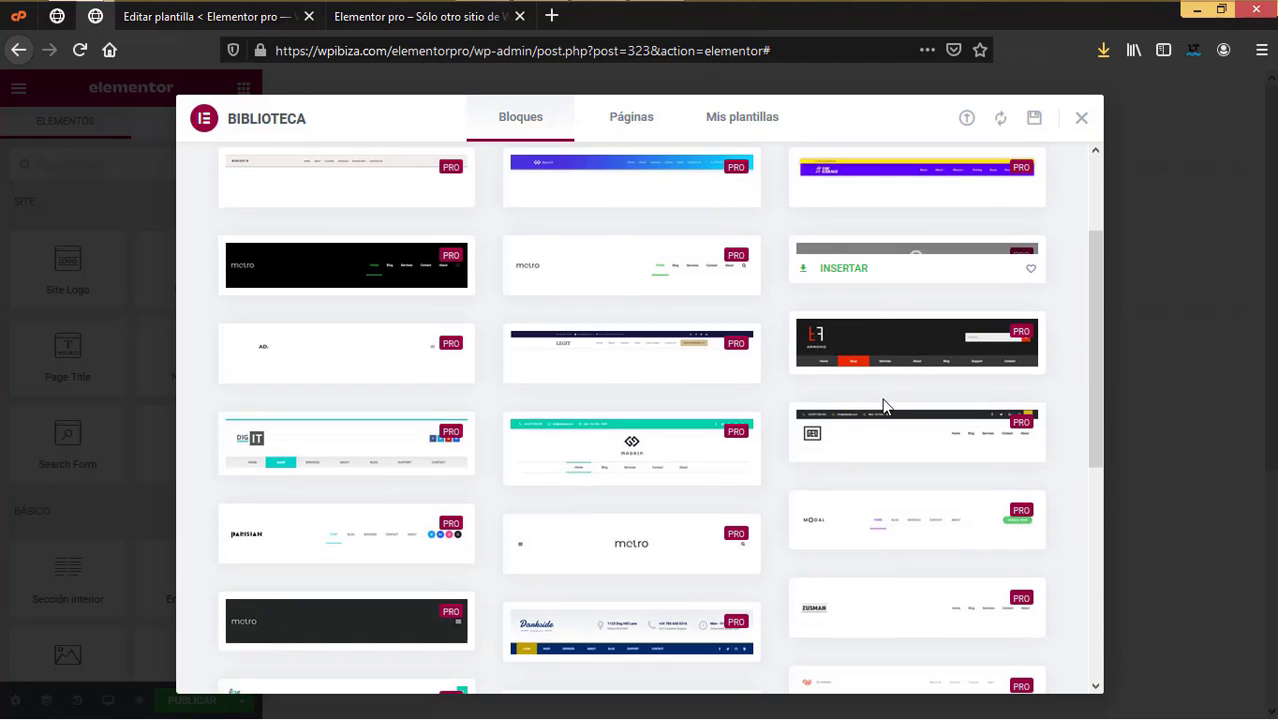
scroll(826, 532, up, 8)
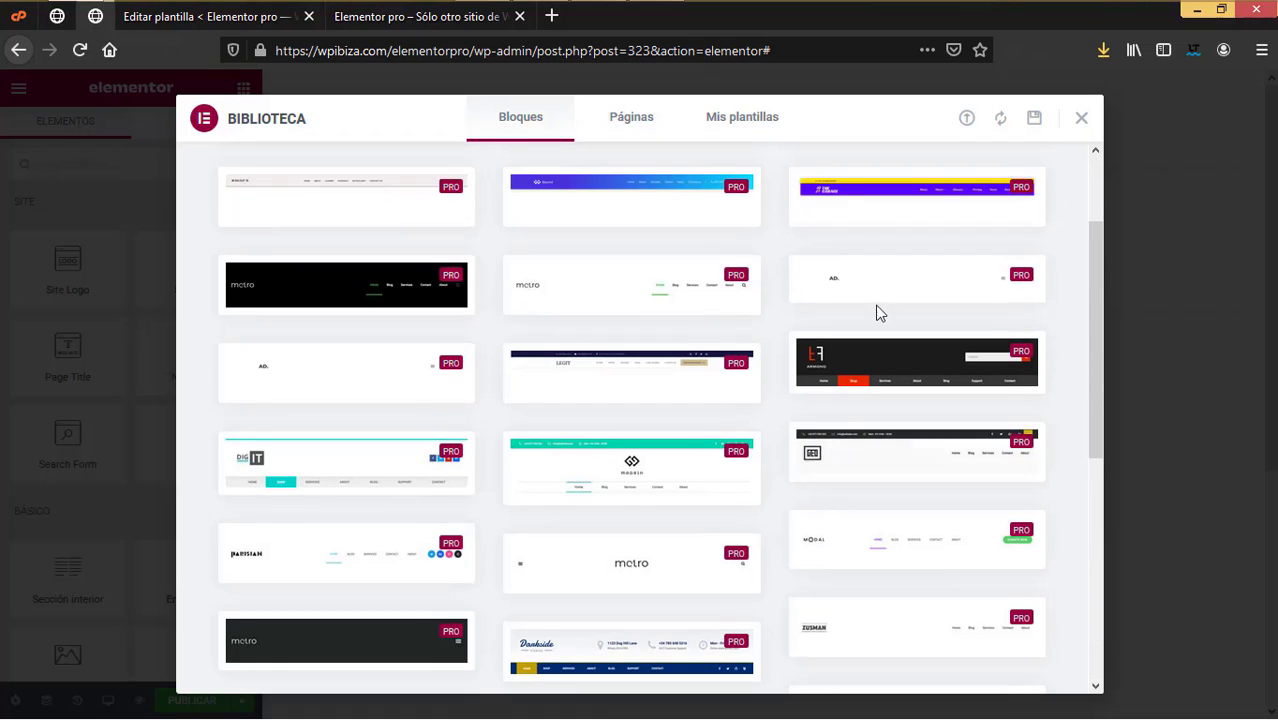
click(843, 214)
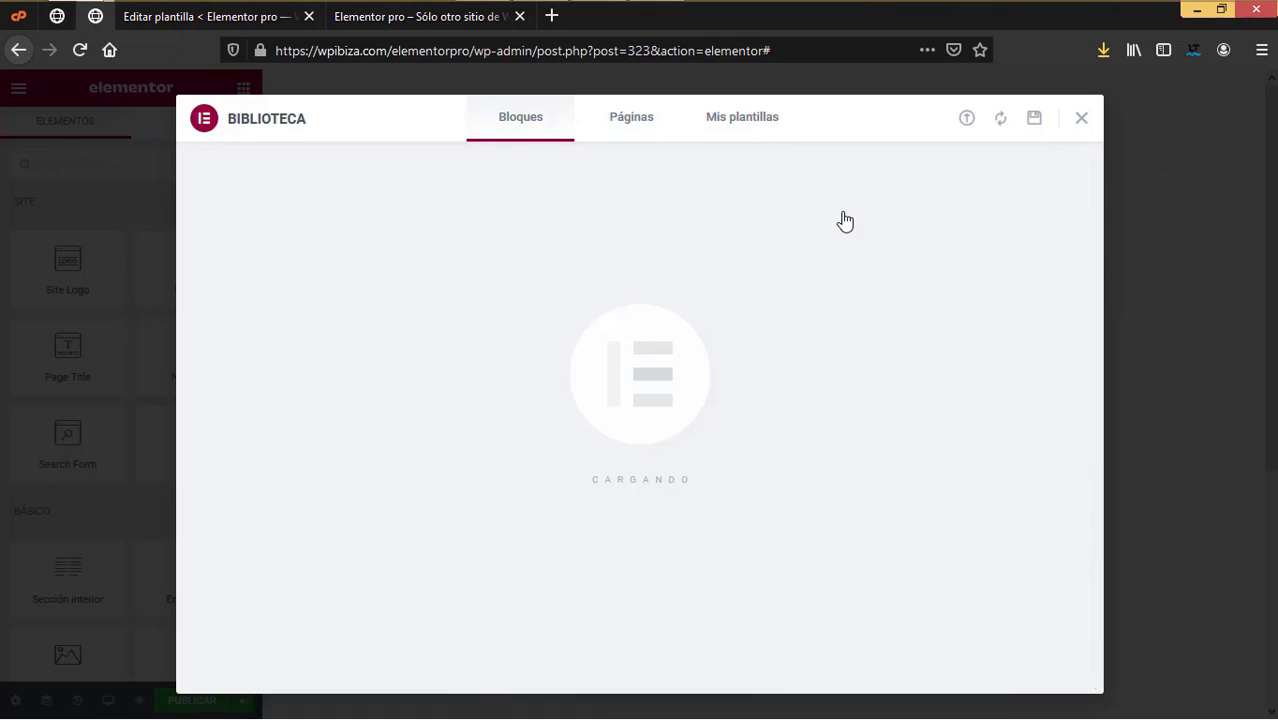
Step: Check the live site, return to the Cabecera edit page, and close the extra template tab
click(408, 16)
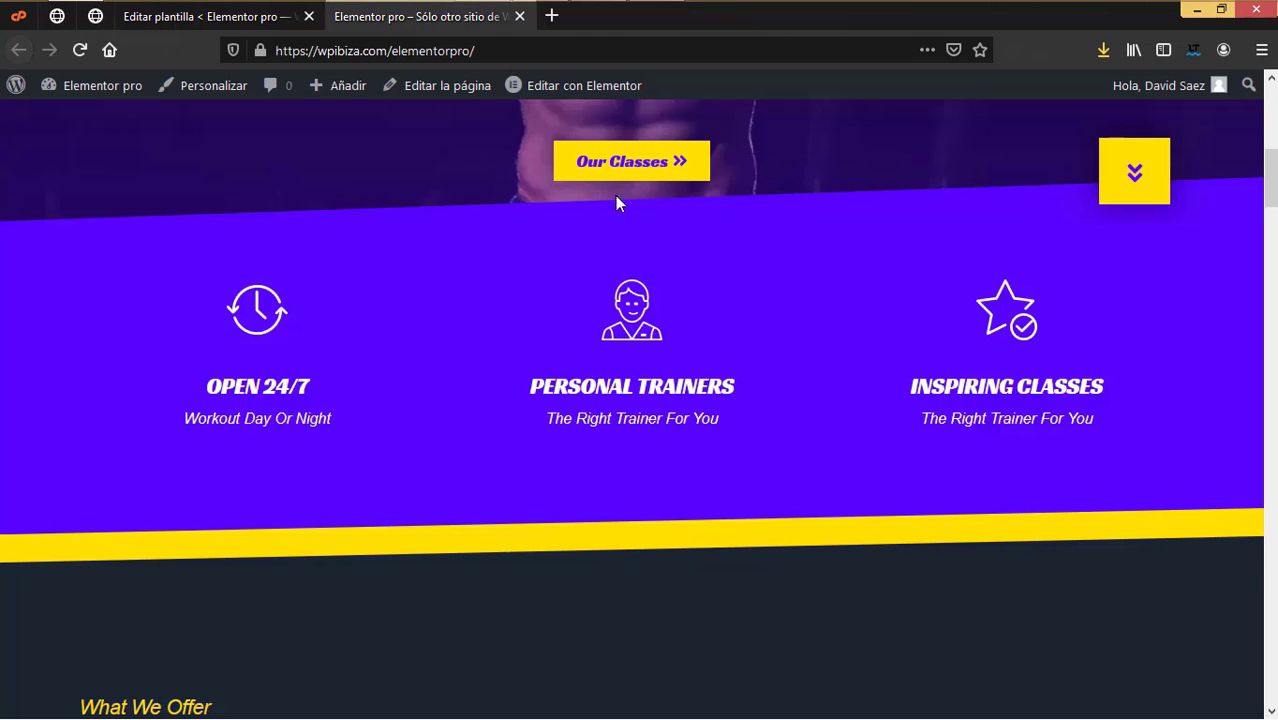
click(252, 17)
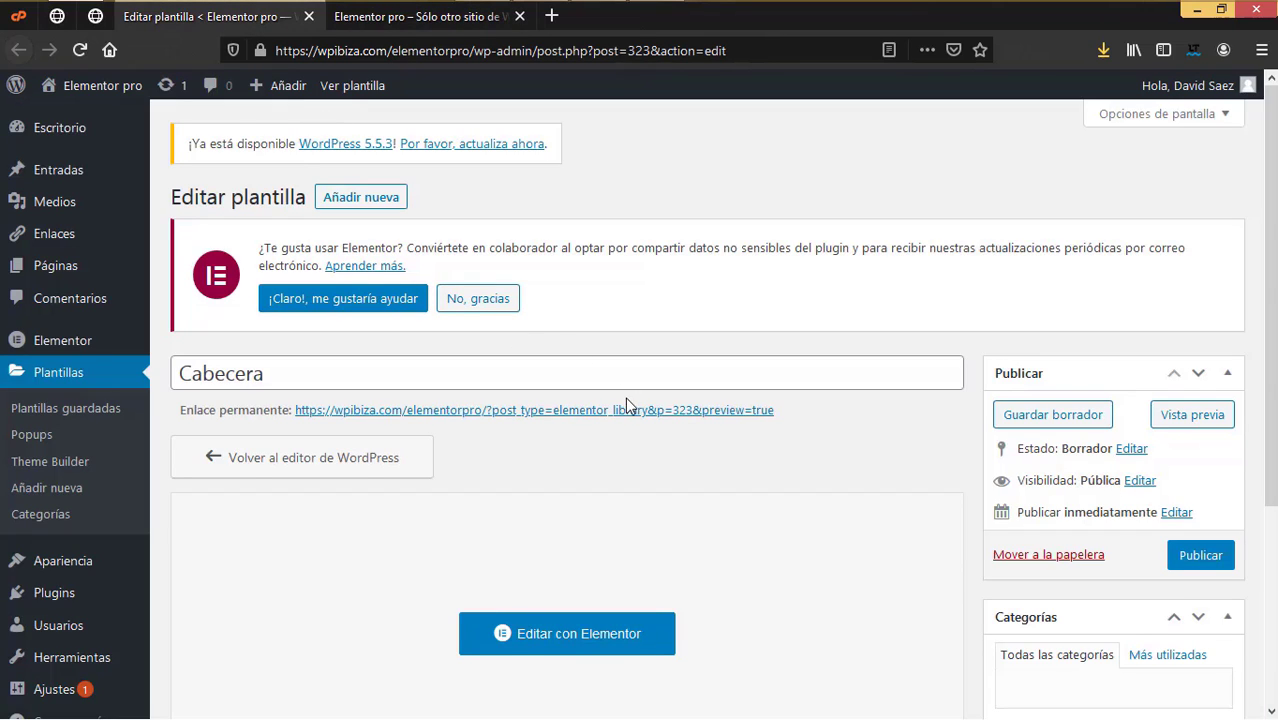
middle_click(133, 26)
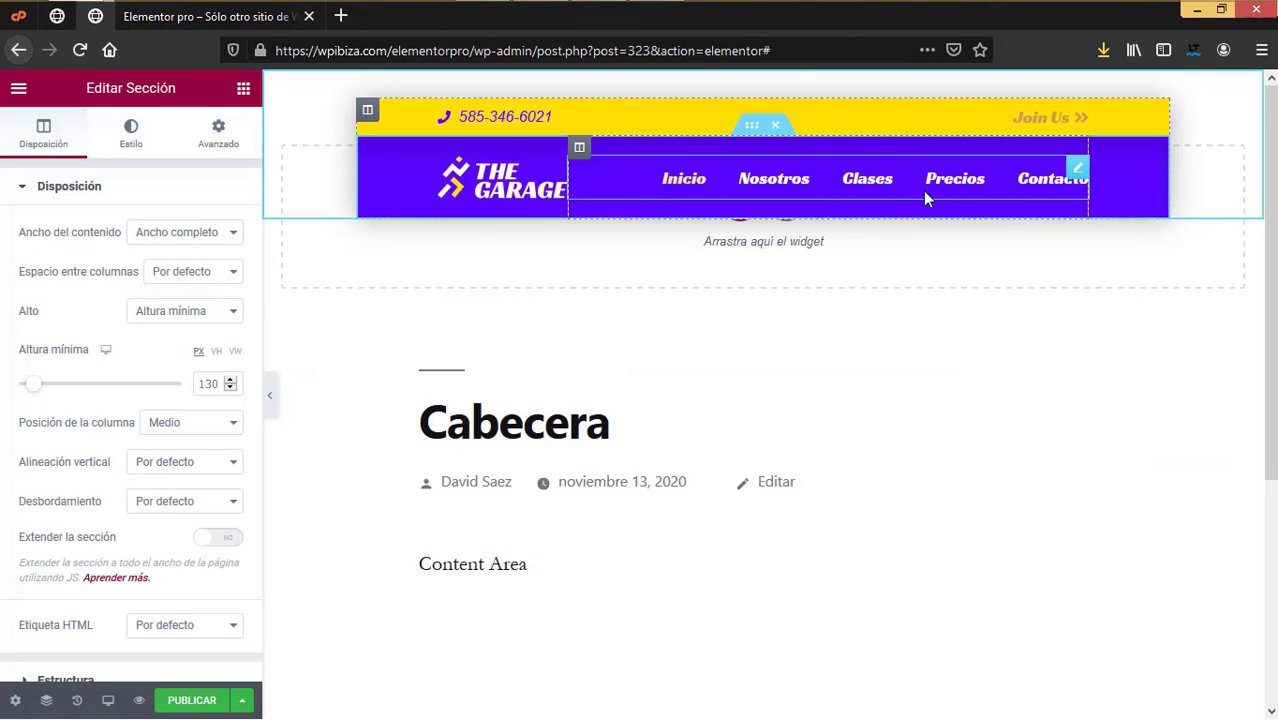
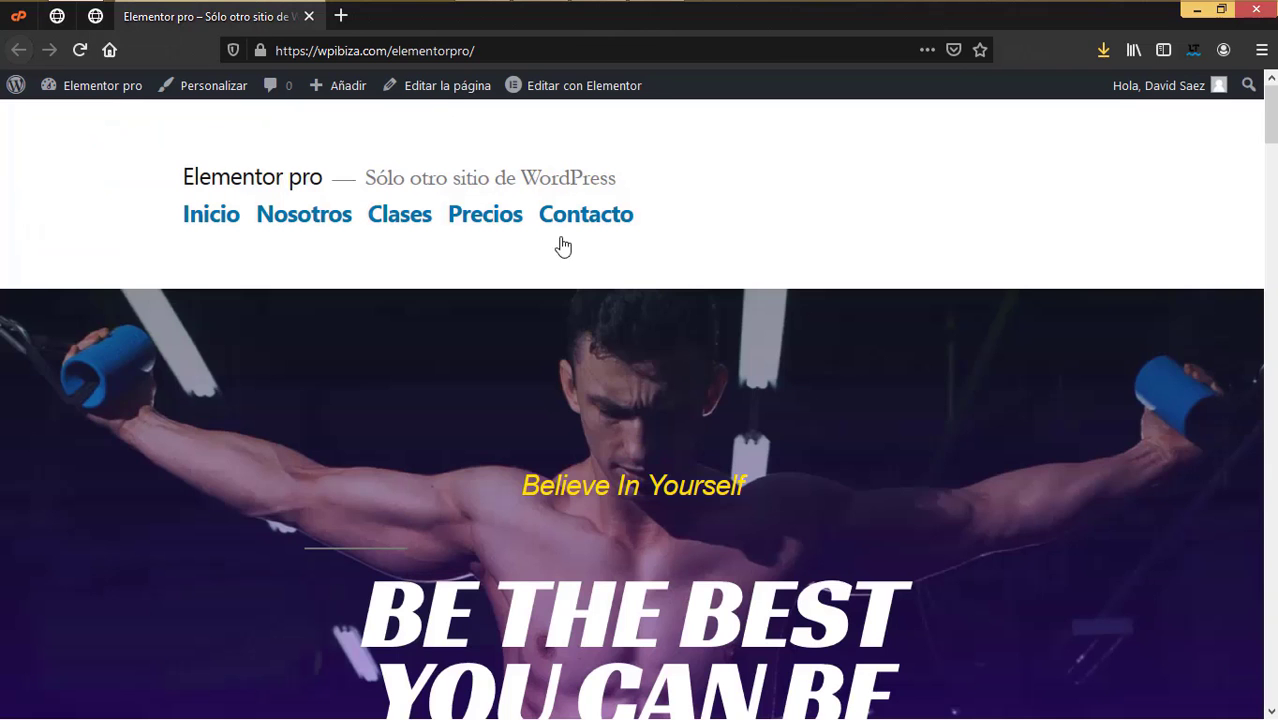
Step: Open the live Contacto page in a new tab from the All Pages list
scroll(717, 514, down, 5)
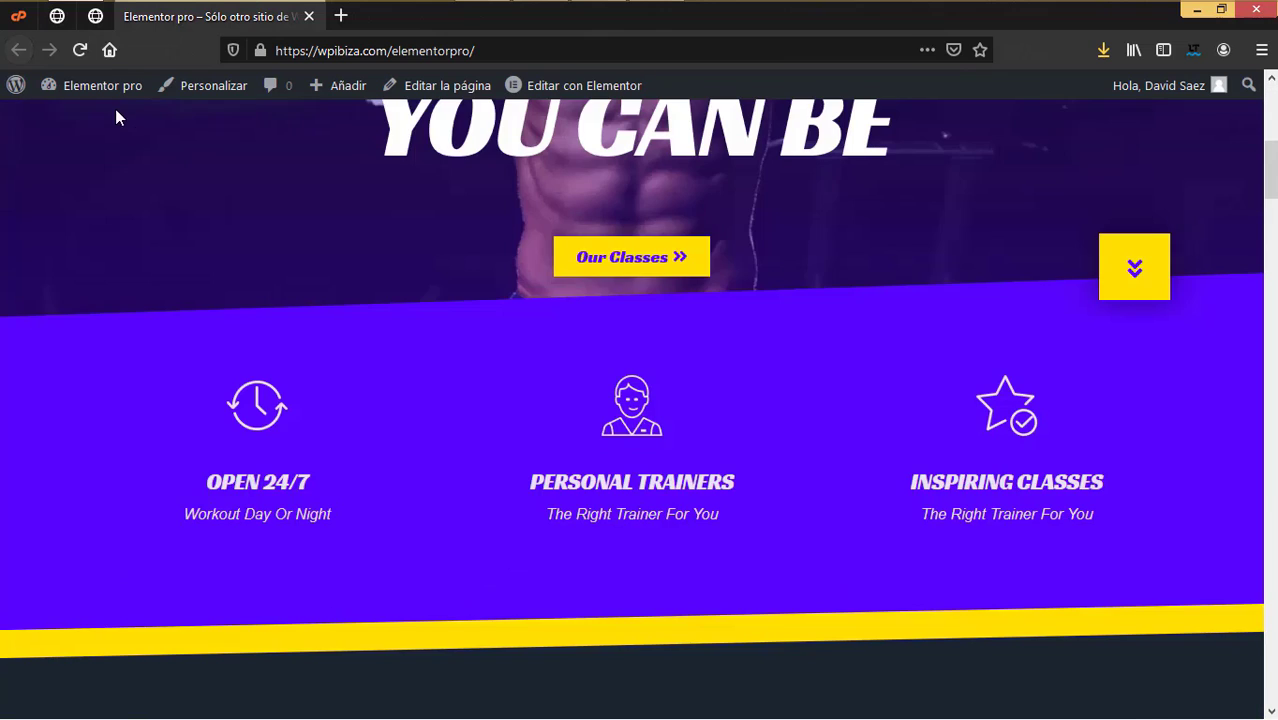
mouse_move(110, 92)
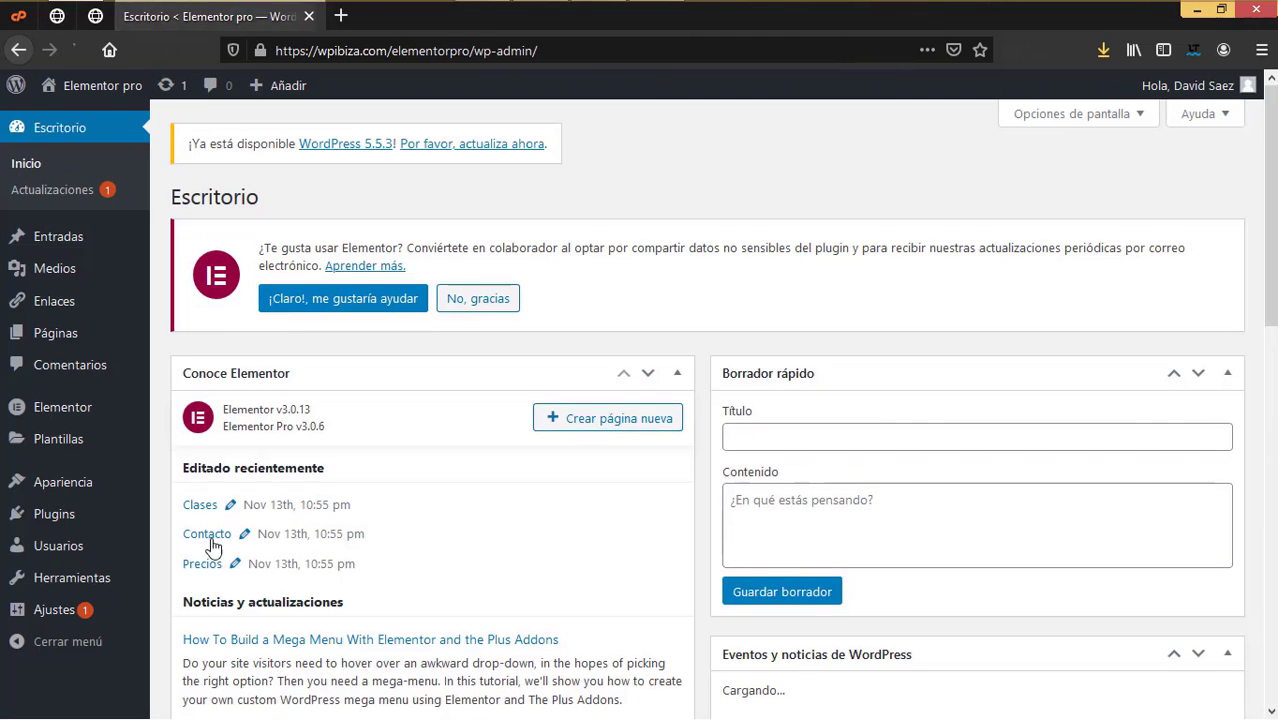
mouse_move(85, 310)
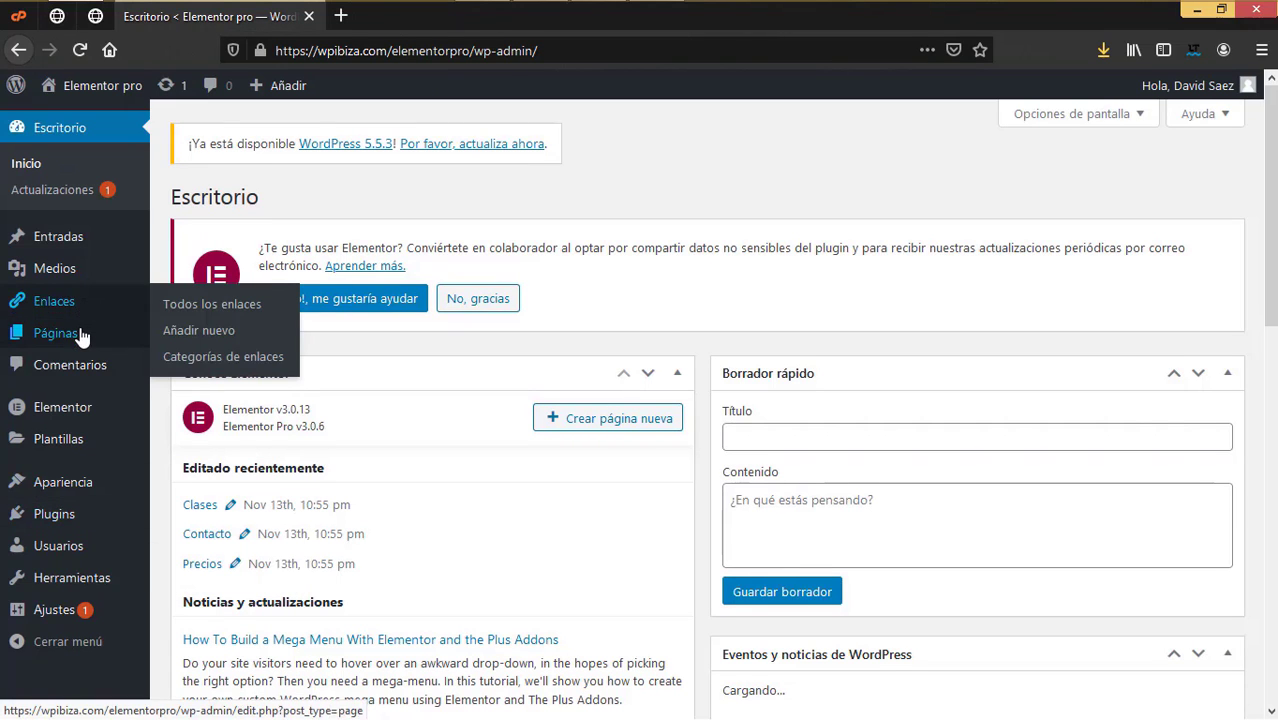
click(212, 336)
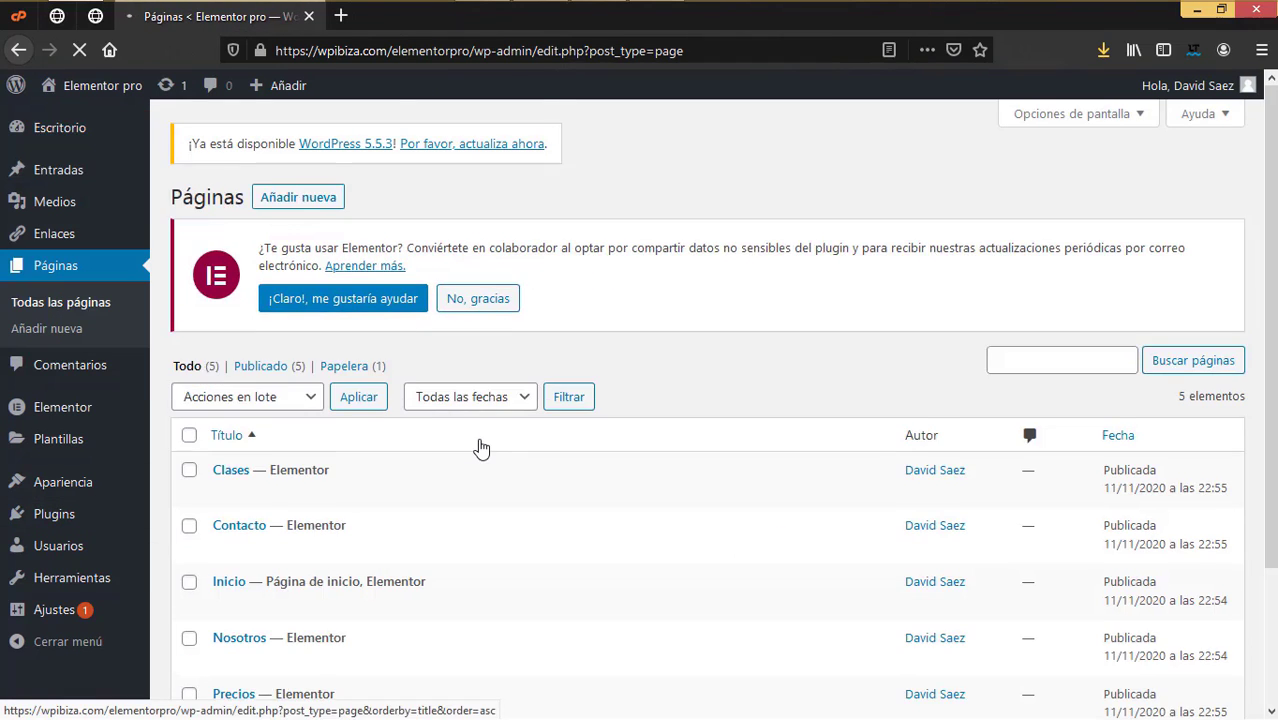
scroll(479, 448, down, 3)
right_click(480, 387)
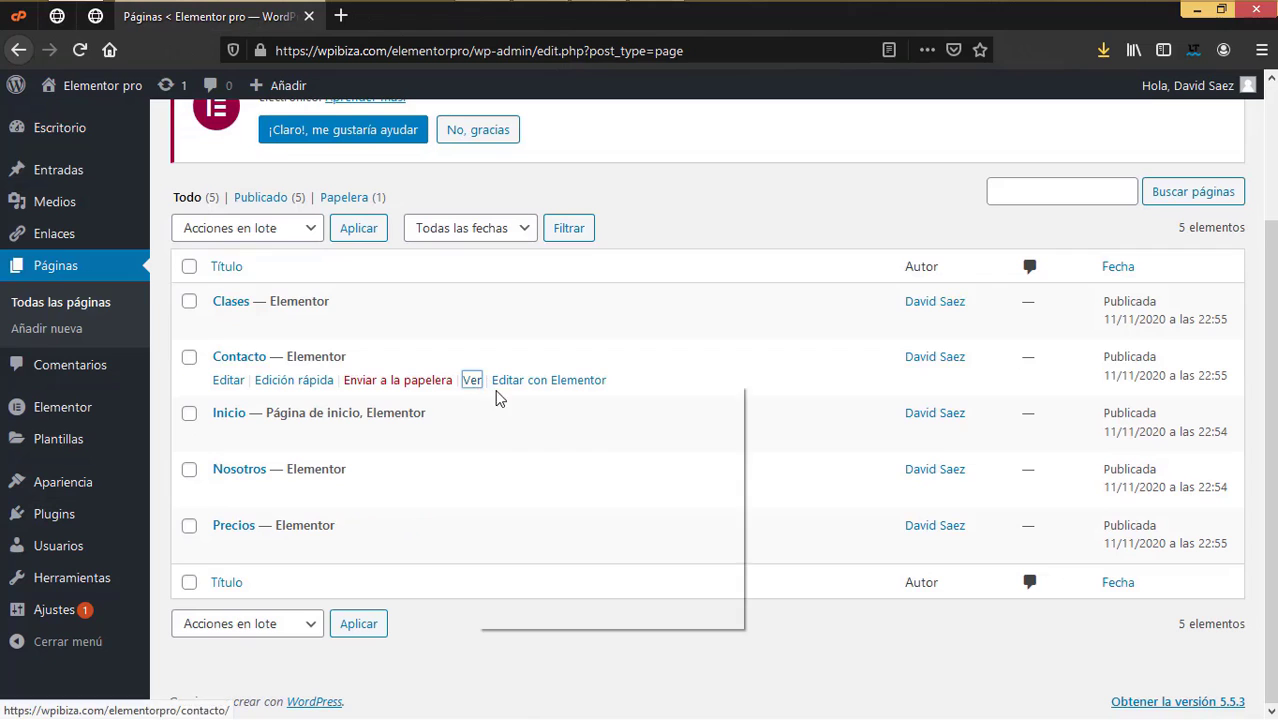
click(522, 400)
Step: Return to the pages list and then to the Cabecera header editor tab
scroll(482, 212, down, 3)
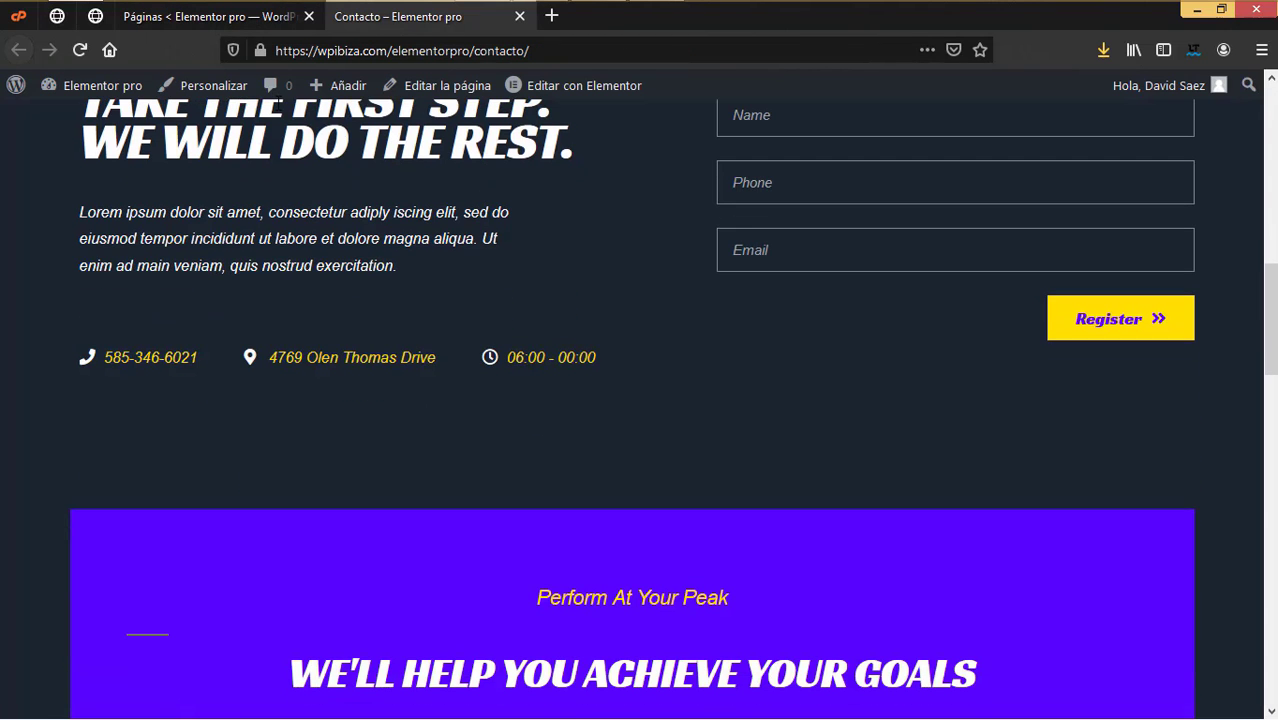
click(210, 28)
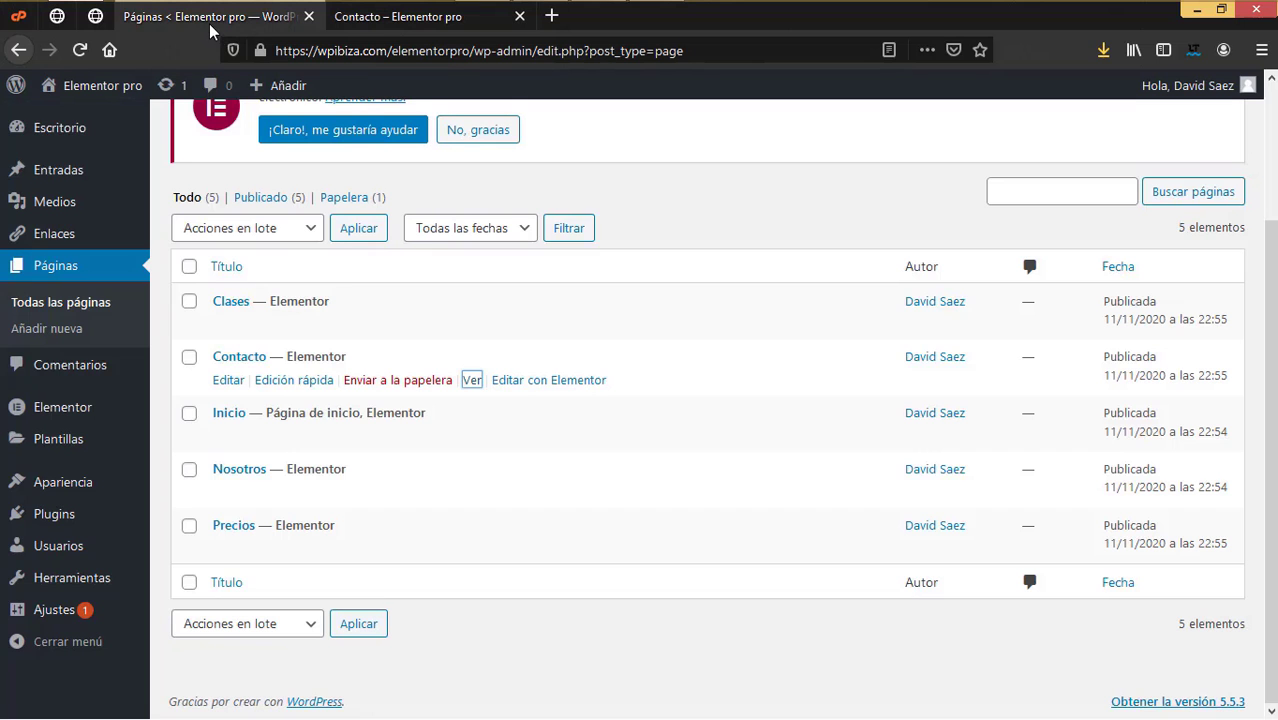
click(93, 27)
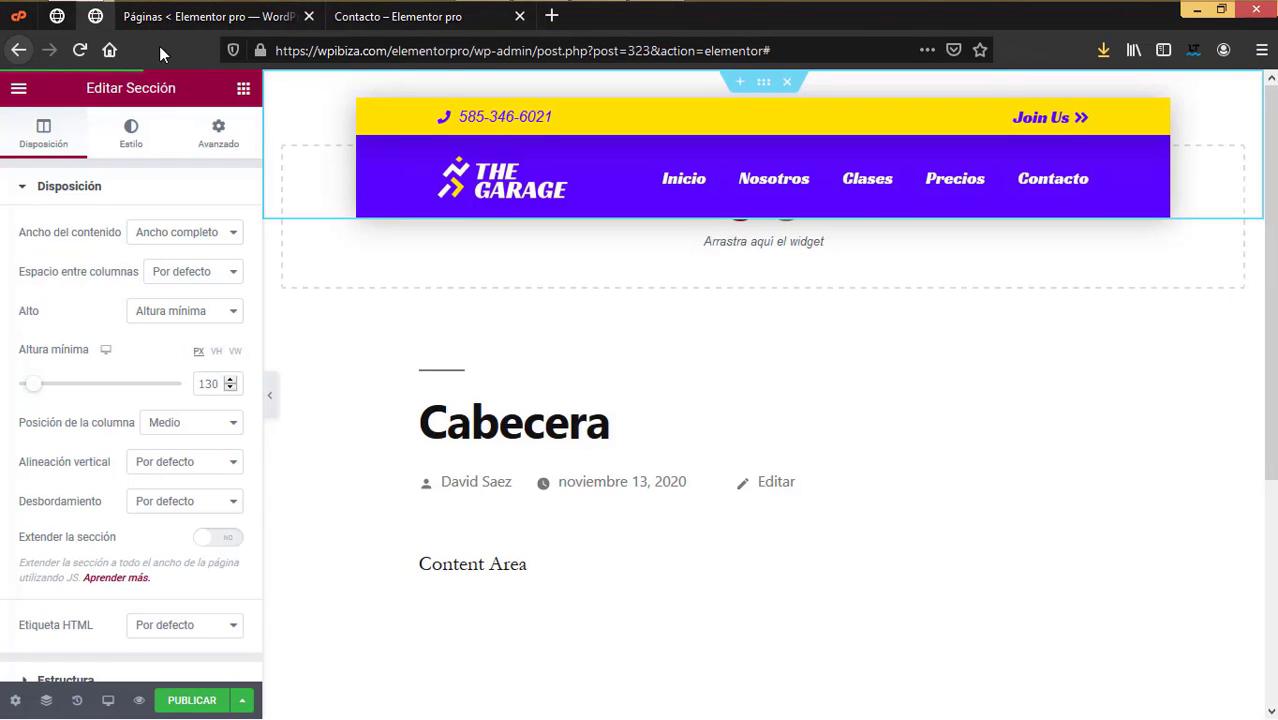
Step: Compare the header editor with the live Contacto page, then select the Join Us button
click(380, 18)
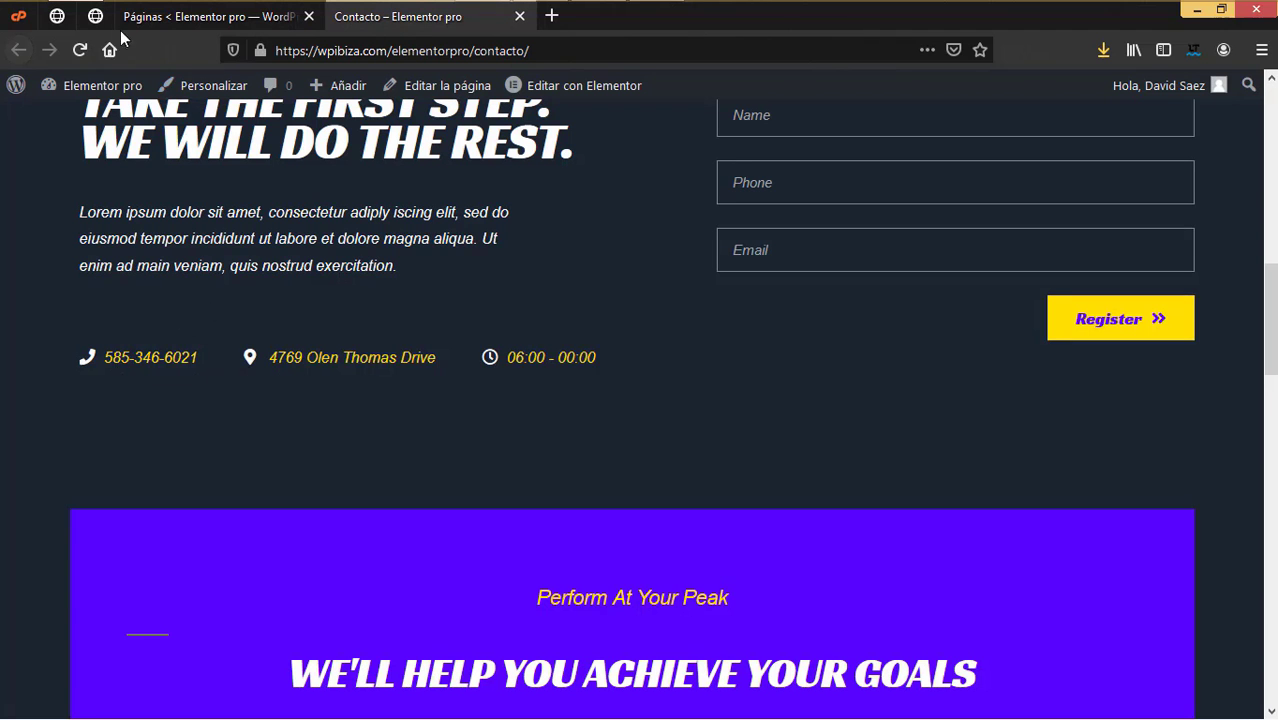
click(94, 16)
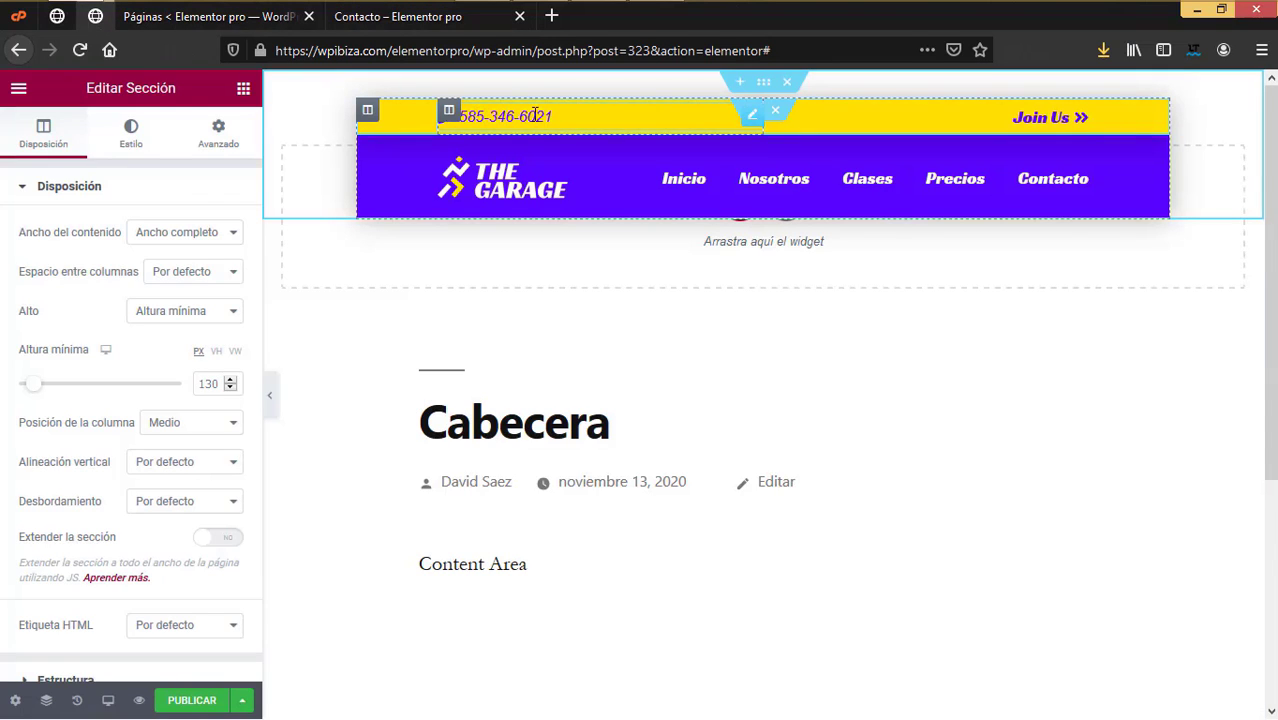
click(383, 20)
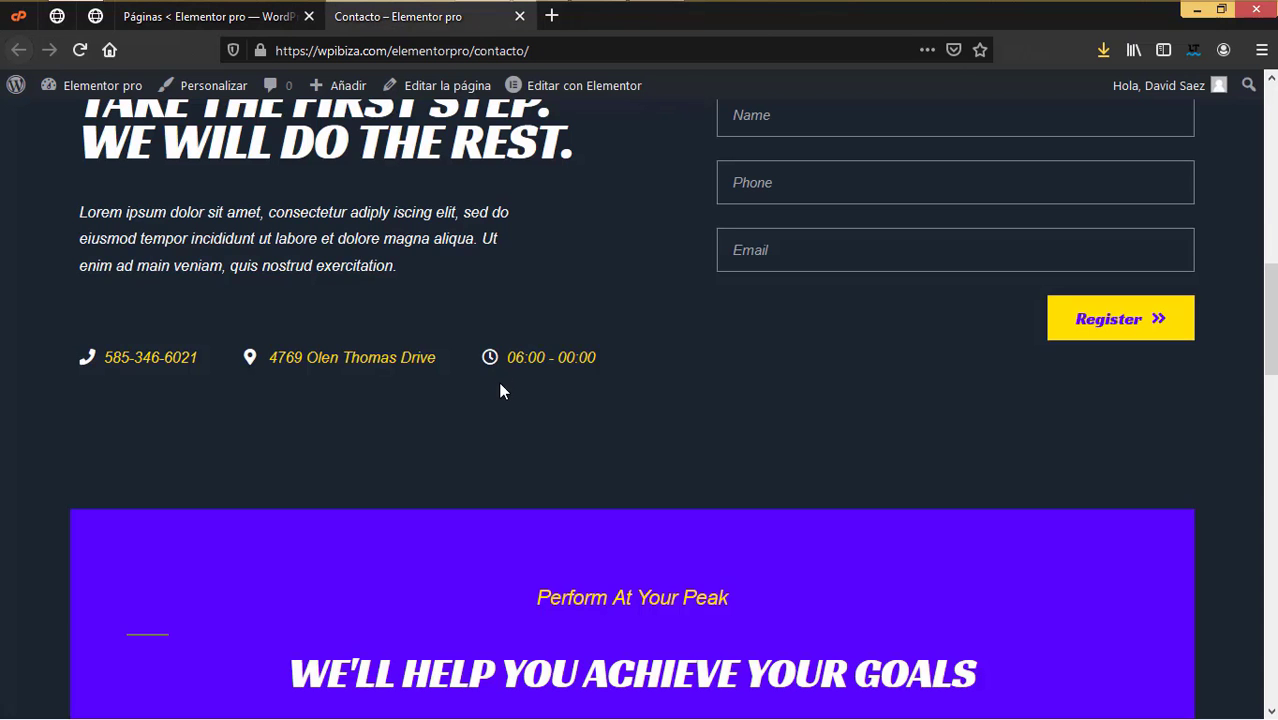
click(95, 18)
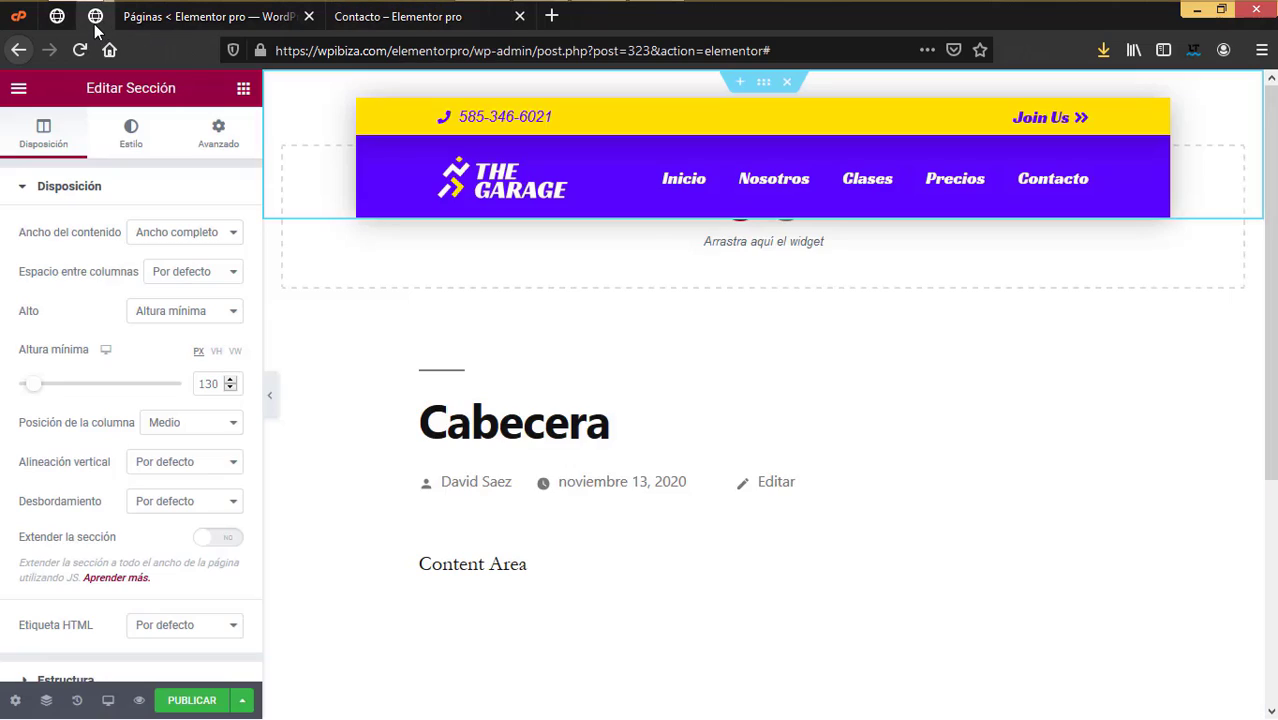
click(1081, 114)
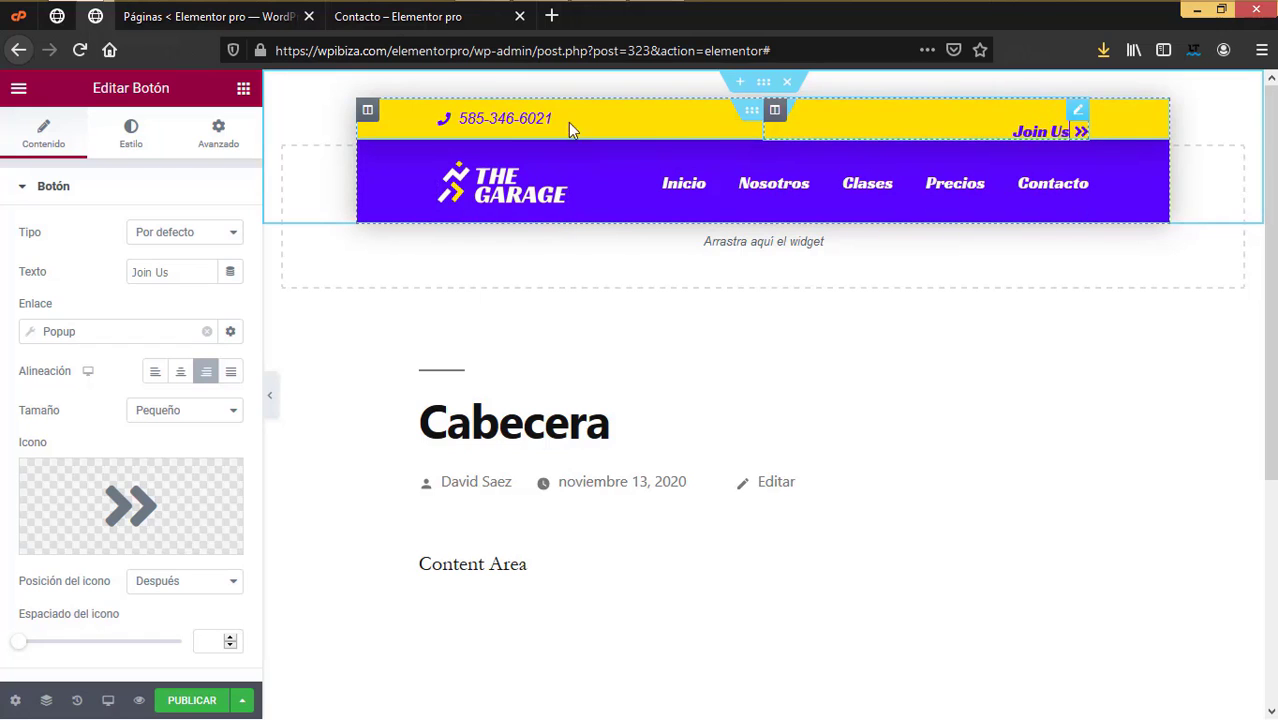
Step: Replace the button's Texto 'Join Us' with 'Unete a nosotros'
drag(188, 273, 32, 266)
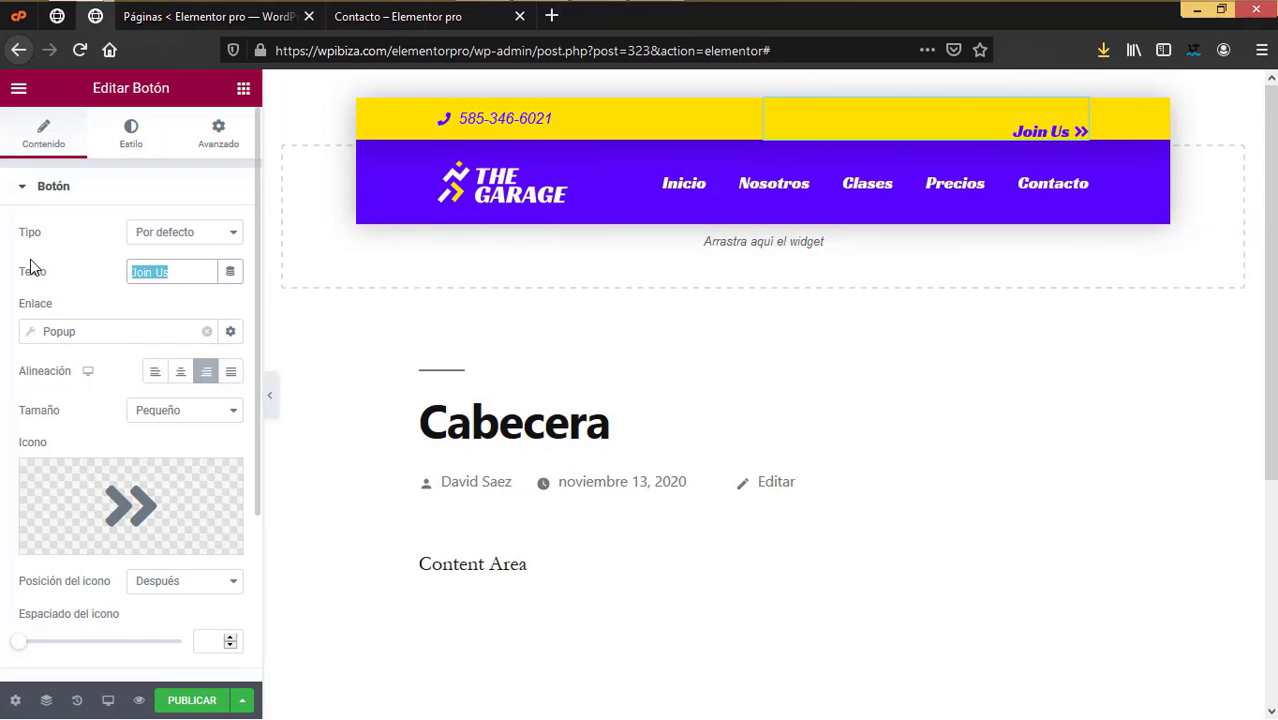
text(Unete)
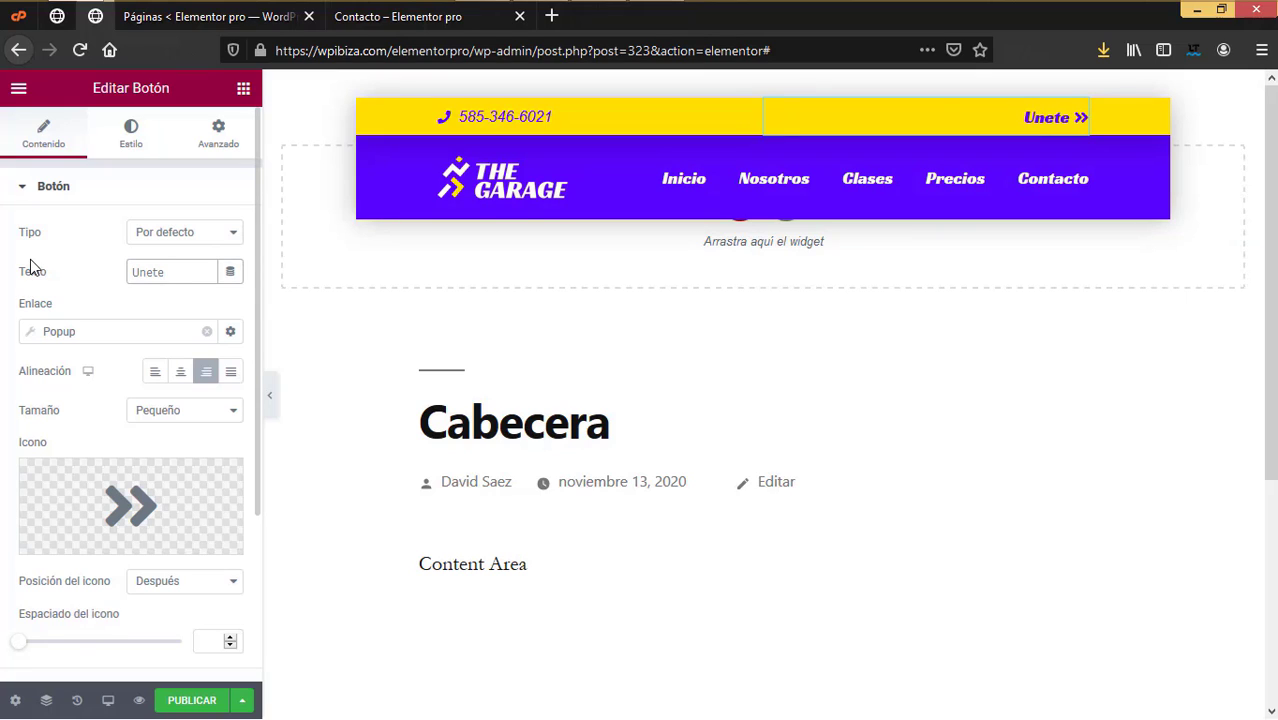
text( a)
key(BackSpace)
text(A NOSOTROS)
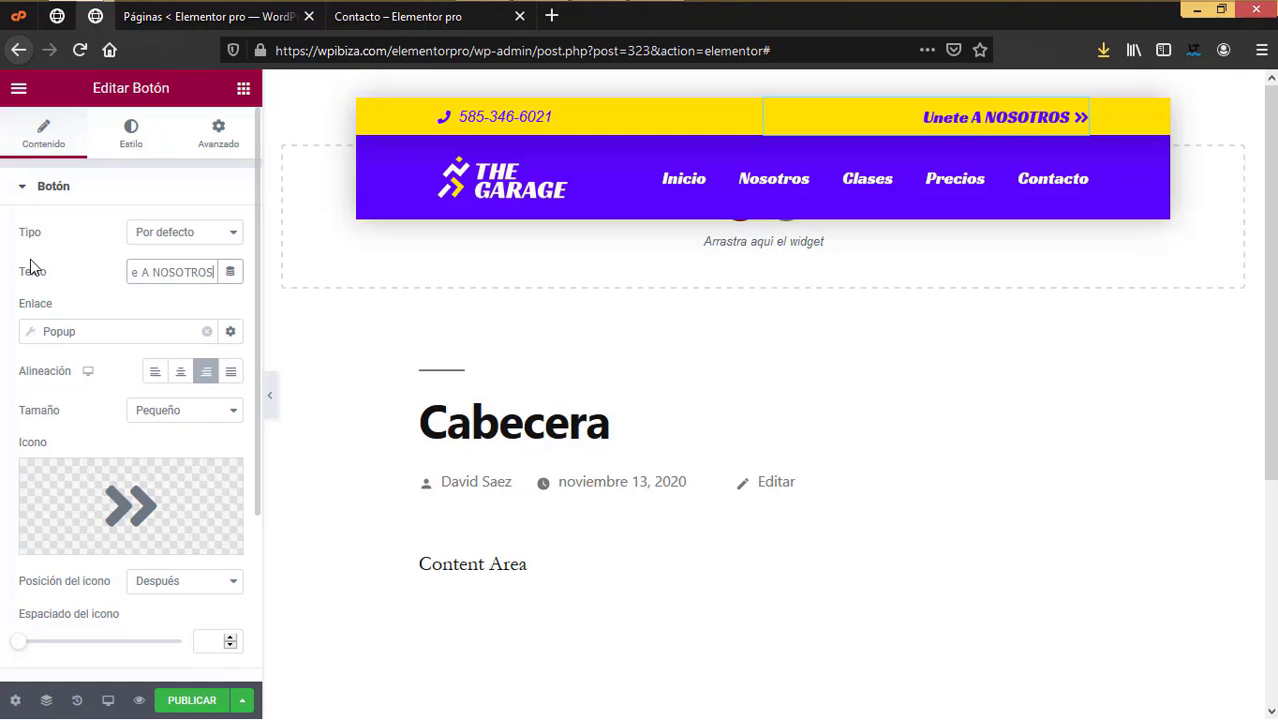
key(BackSpace)
key(BackSpace)
key(BackSpace)
key(BackSpace)
key(BackSpace)
key(BackSpace)
key(BackSpace)
key(BackSpace)
key(BackSpace)
key(BackSpace)
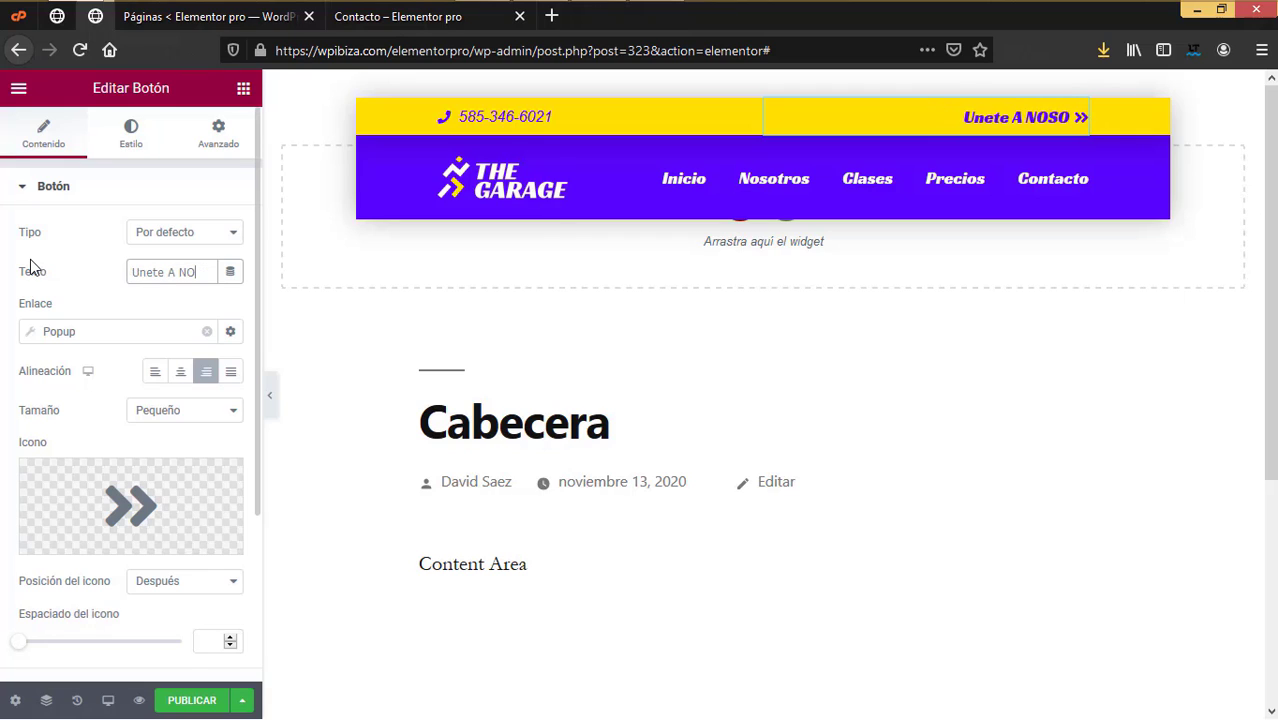
text(a nosotros)
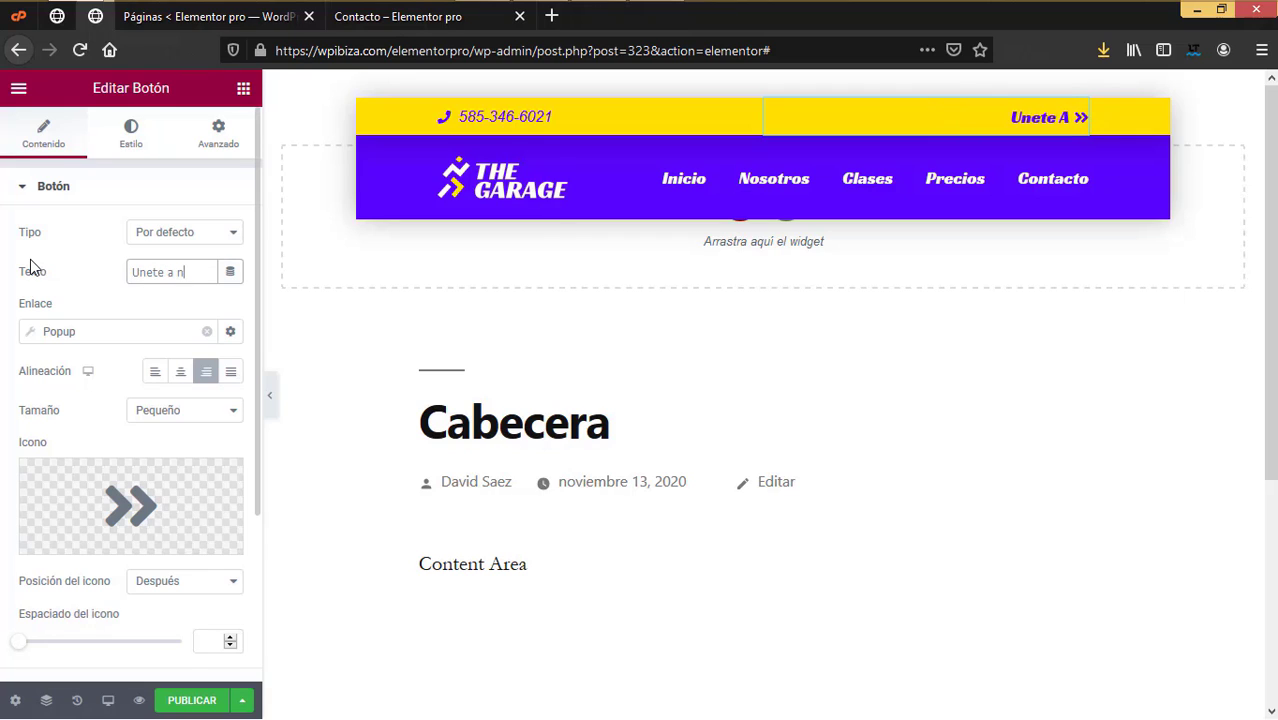
scroll(203, 441, down, 1)
scroll(203, 441, up, 1)
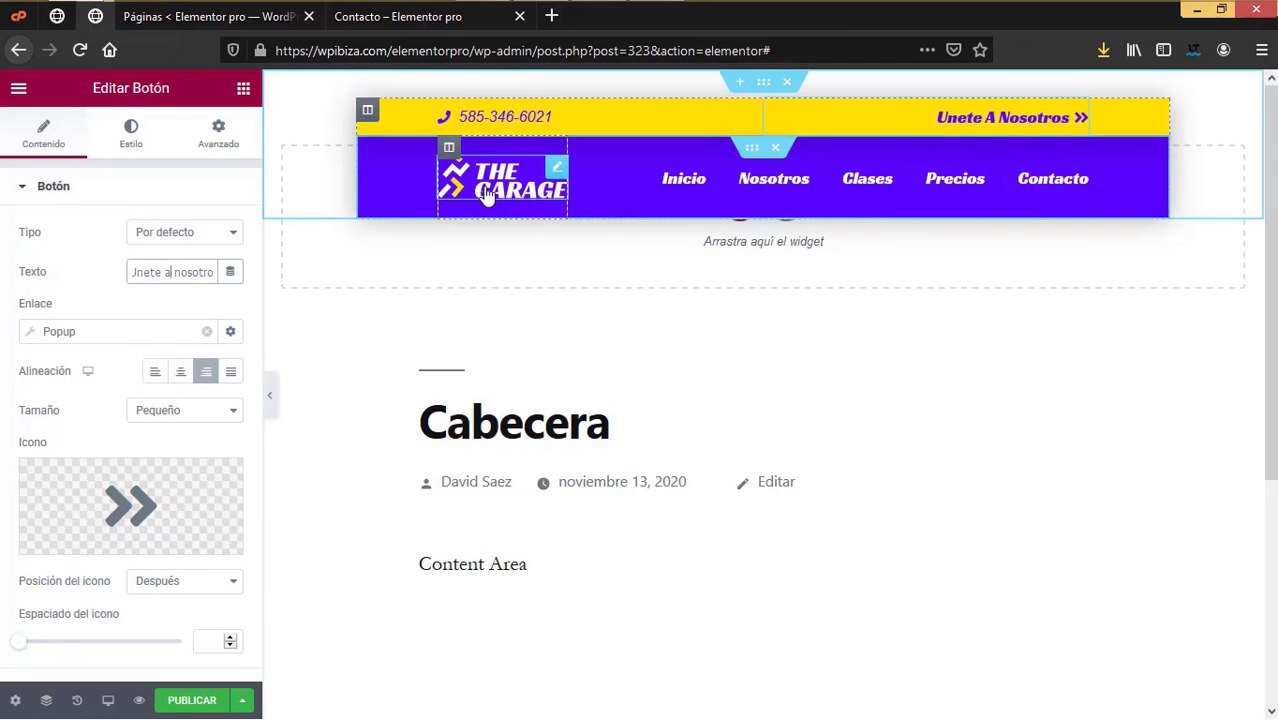
Step: Look over the live Contacto page, then close its tab
click(375, 17)
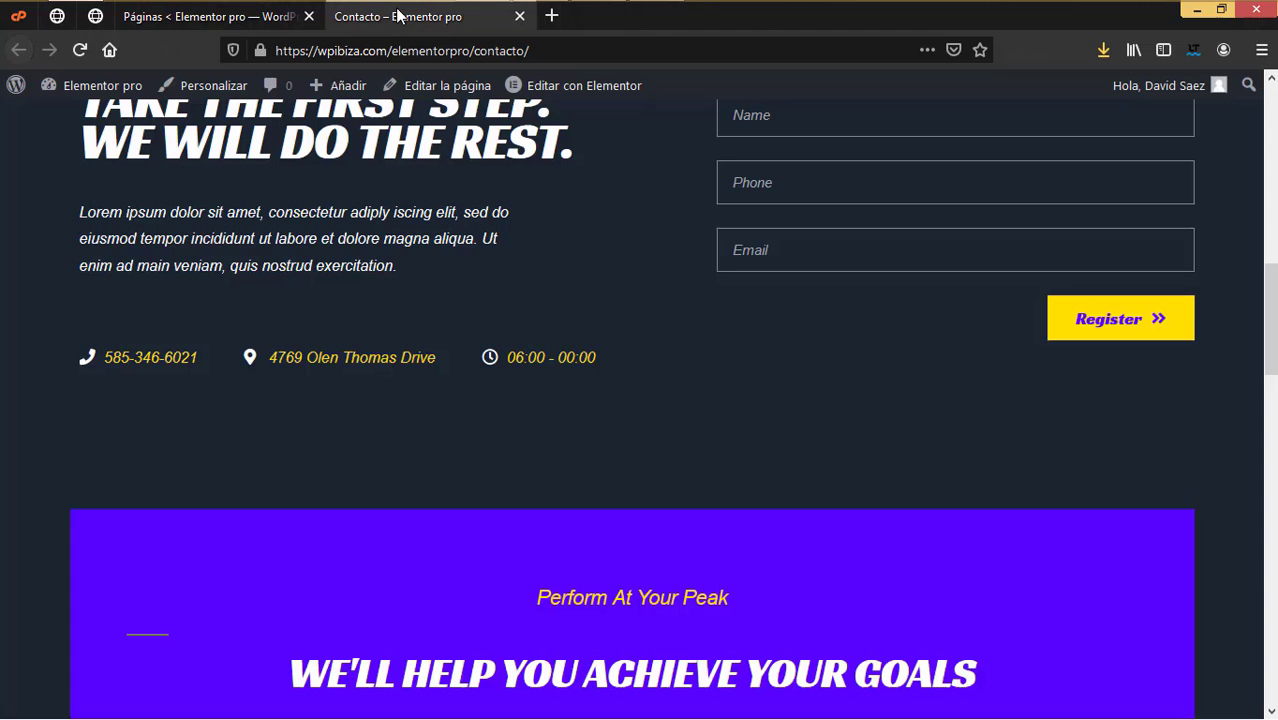
scroll(545, 415, down, 5)
scroll(545, 415, up, 12)
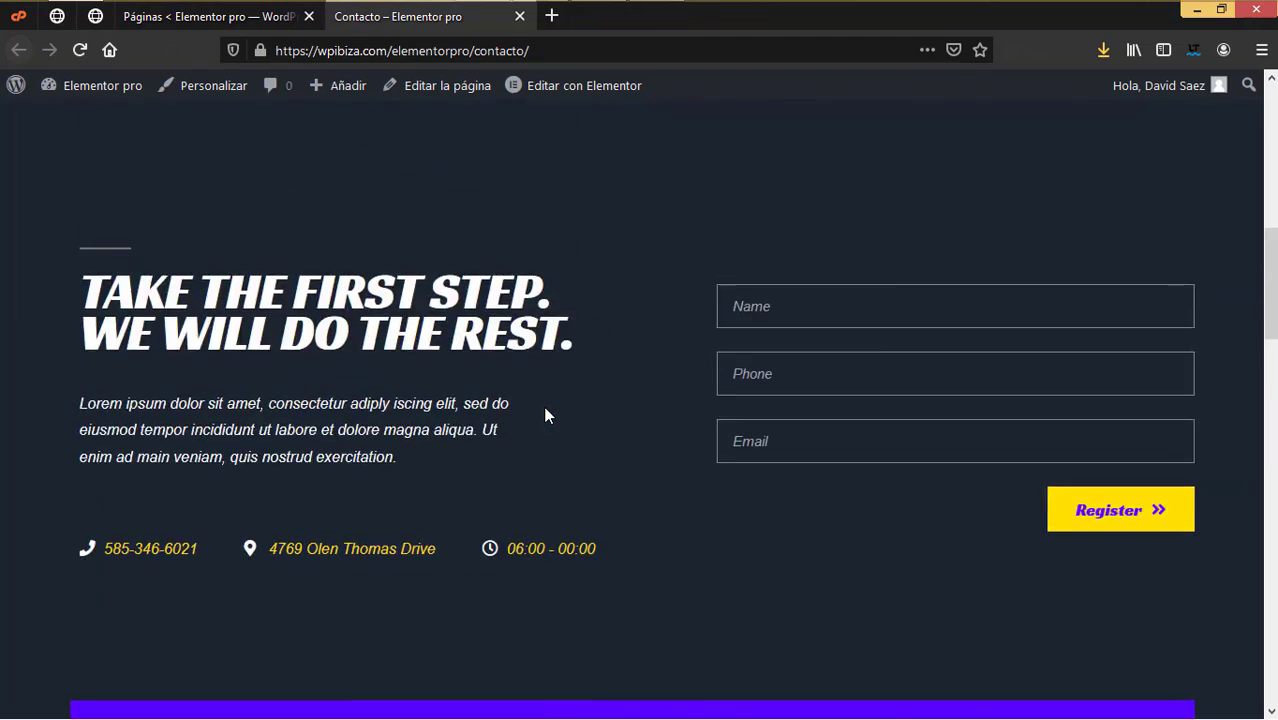
scroll(545, 415, down, 12)
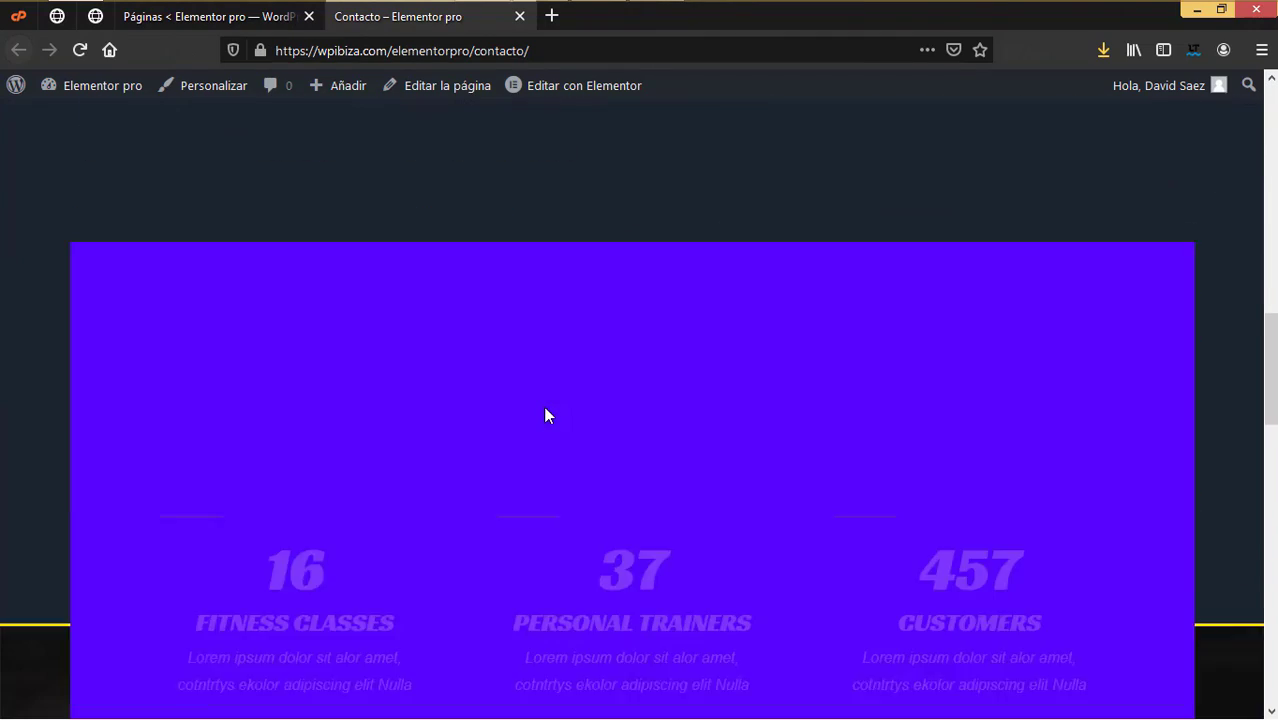
scroll(545, 415, up, 5)
click(519, 16)
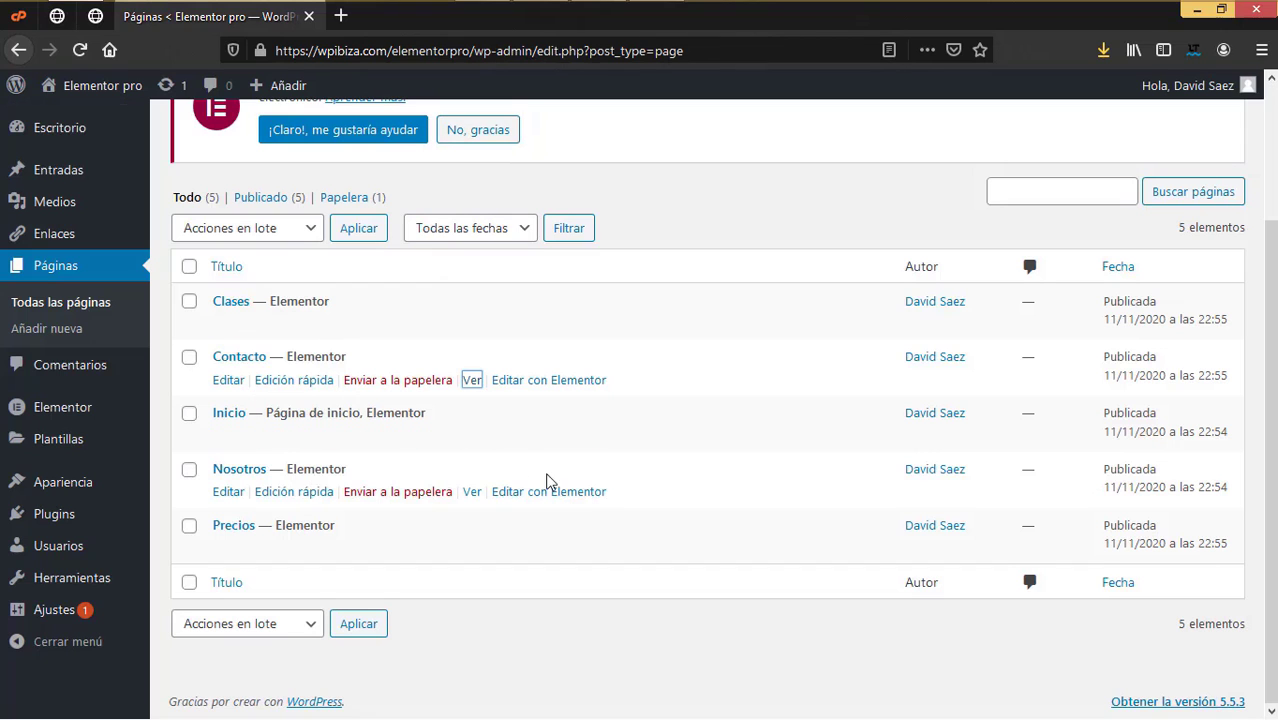
Step: Open the Nosotros page in a new tab, close it, and return to the header editor
right_click(476, 502)
click(540, 254)
click(500, 20)
click(519, 16)
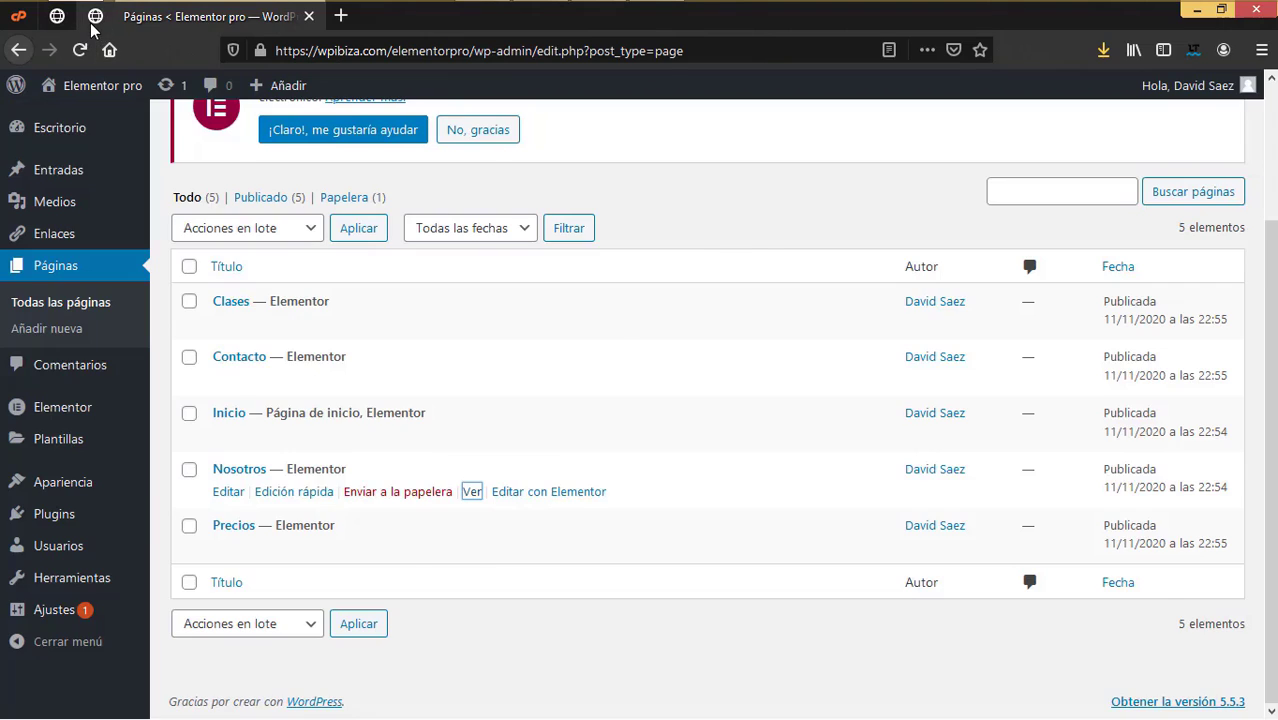
click(95, 16)
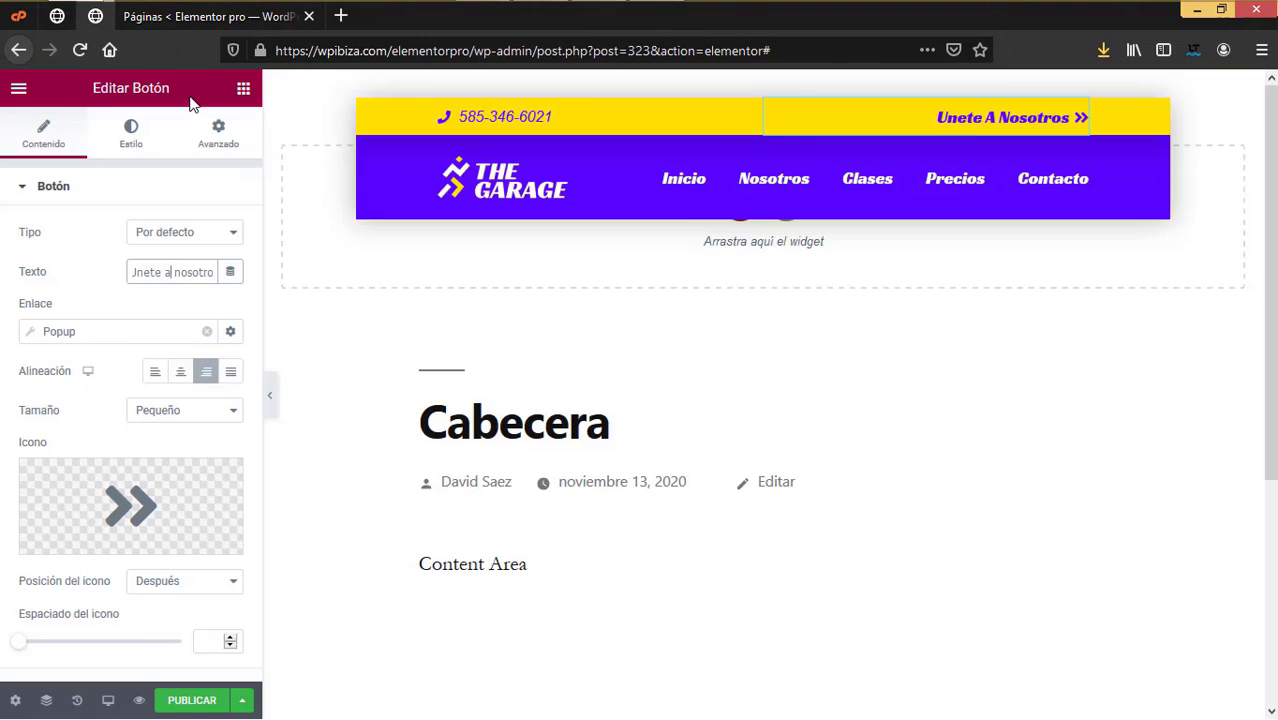
Step: Open the media library for the THE GARAGE logo and close it unchanged
click(507, 185)
click(151, 273)
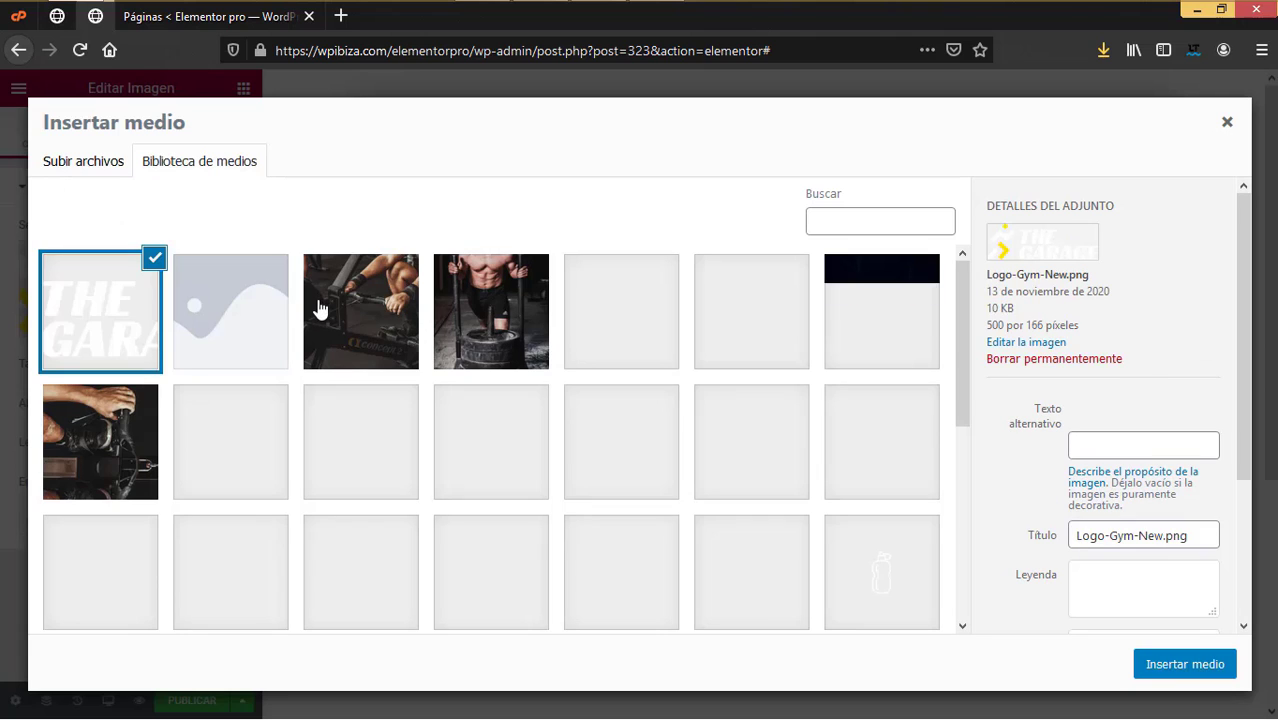
scroll(617, 510, down, 5)
scroll(617, 510, up, 10)
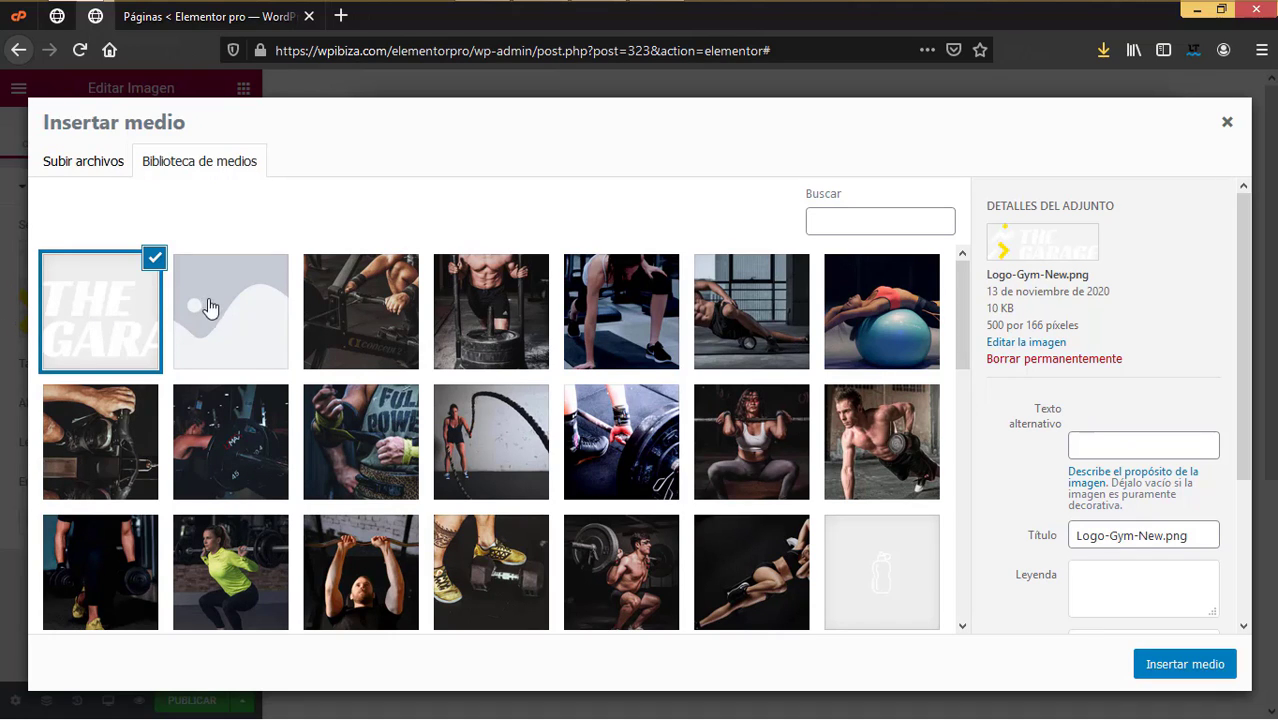
click(1226, 126)
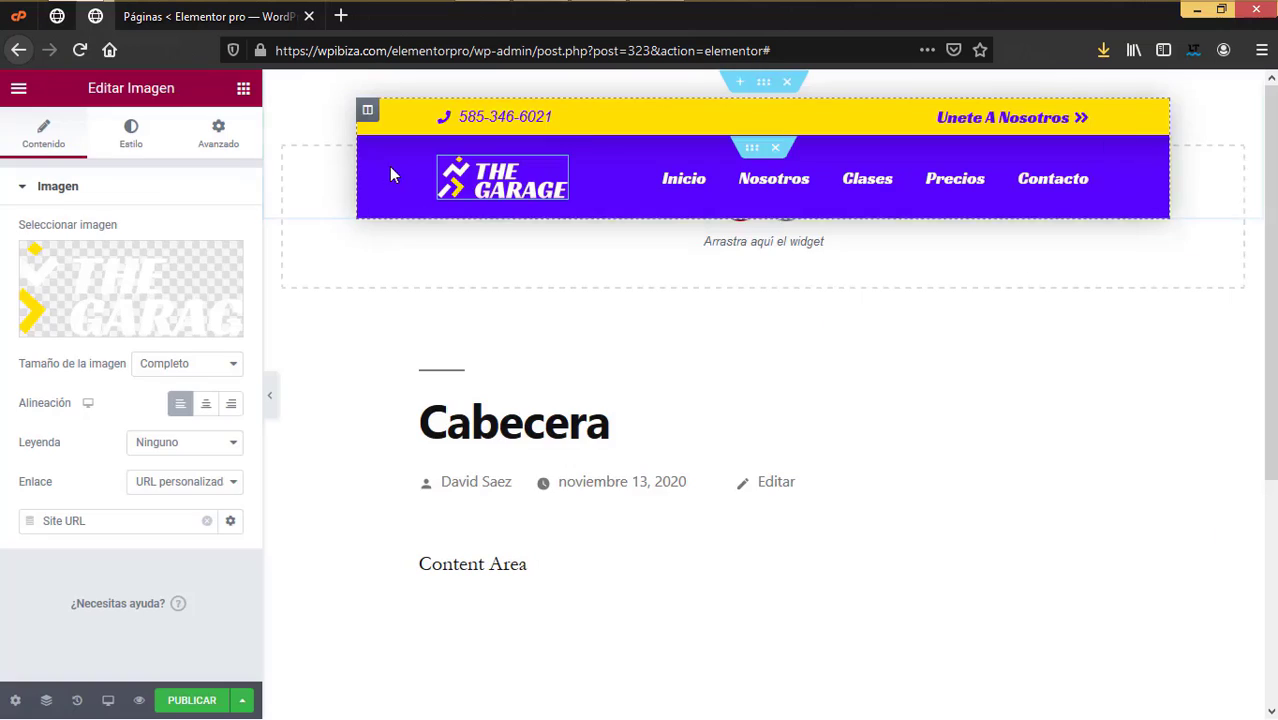
Step: Browse for a new logo image to upload, then cancel without choosing a file
click(160, 294)
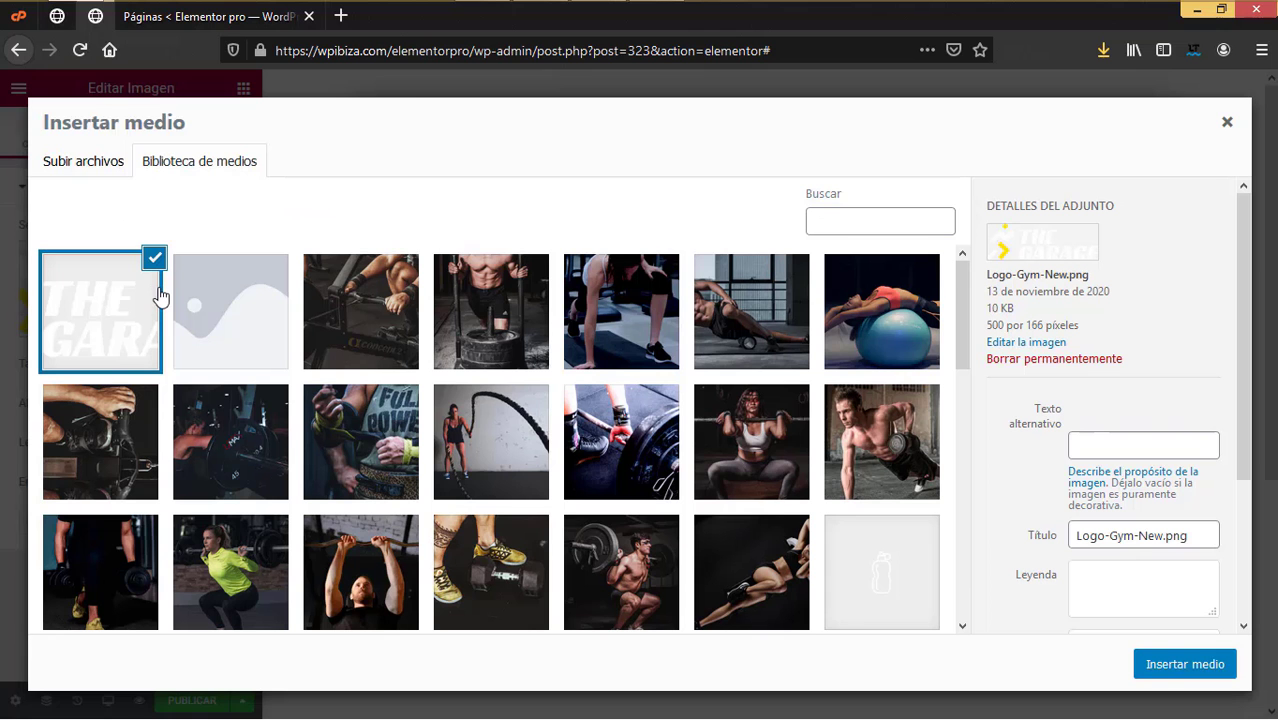
click(118, 168)
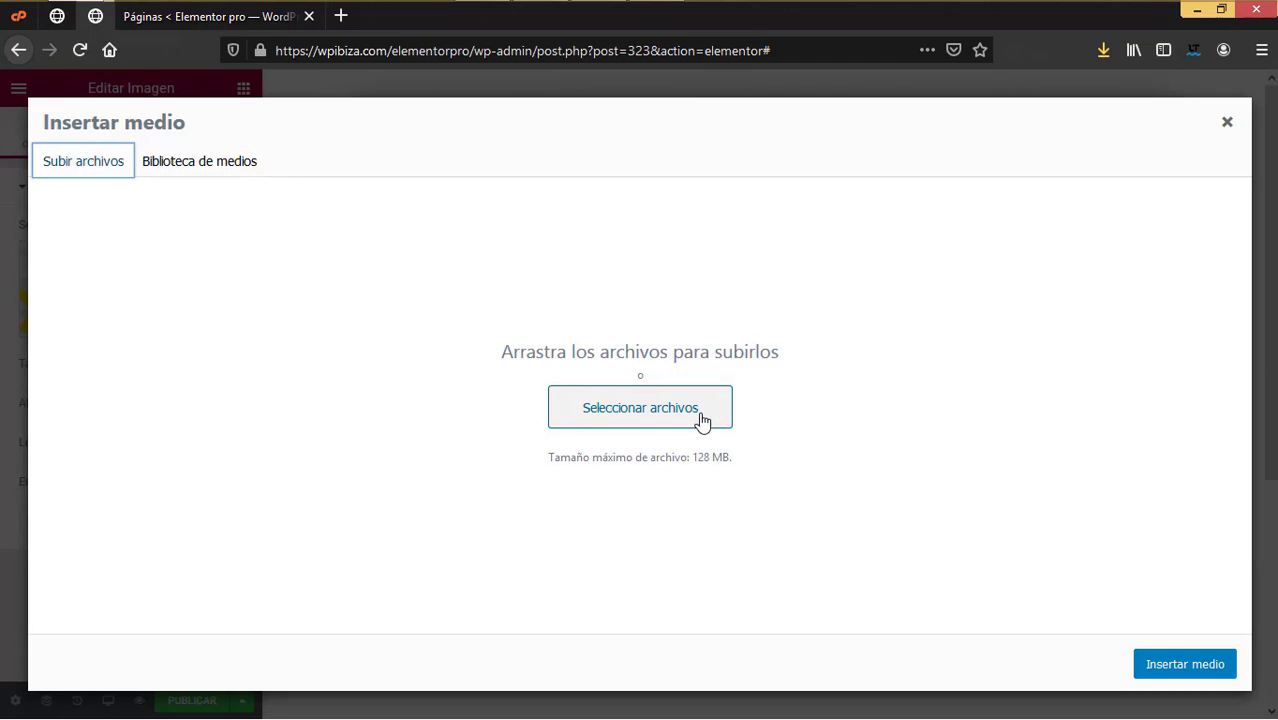
click(701, 420)
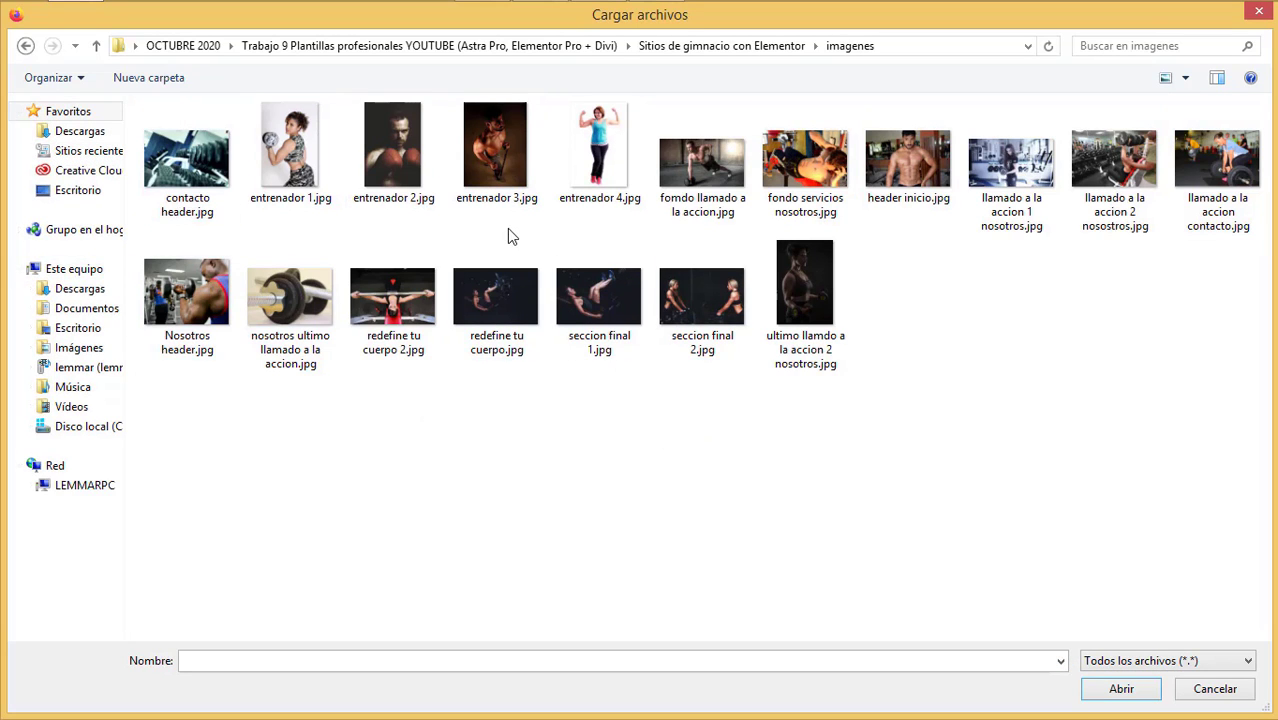
click(1259, 12)
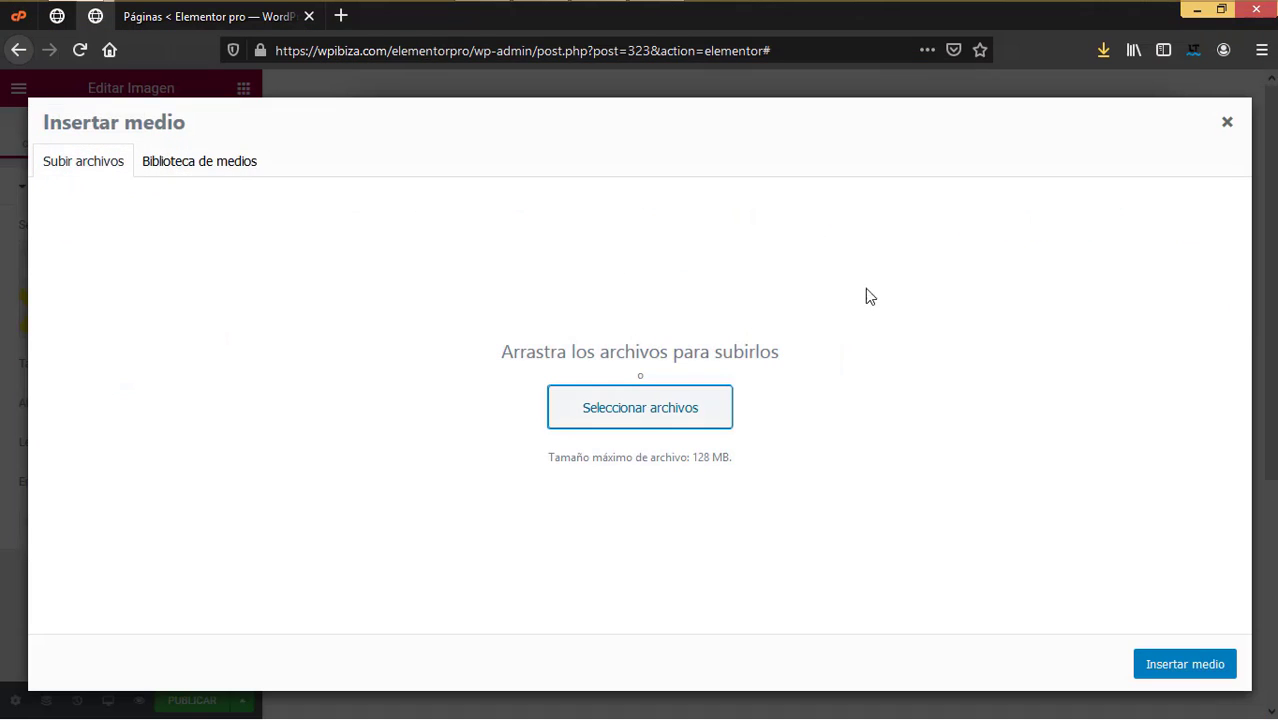
click(1226, 124)
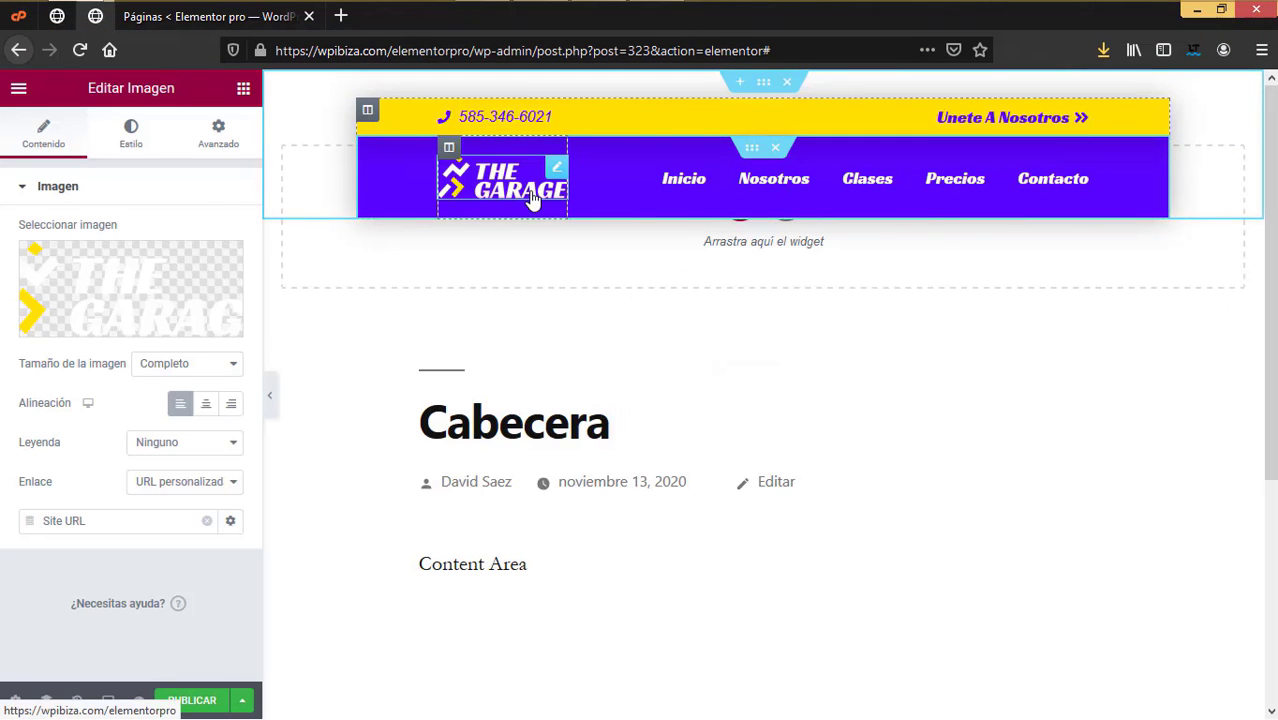
Step: Select the header Nav Menu and review its Principal menu, horizontal layout and Underline pointer settings
click(875, 185)
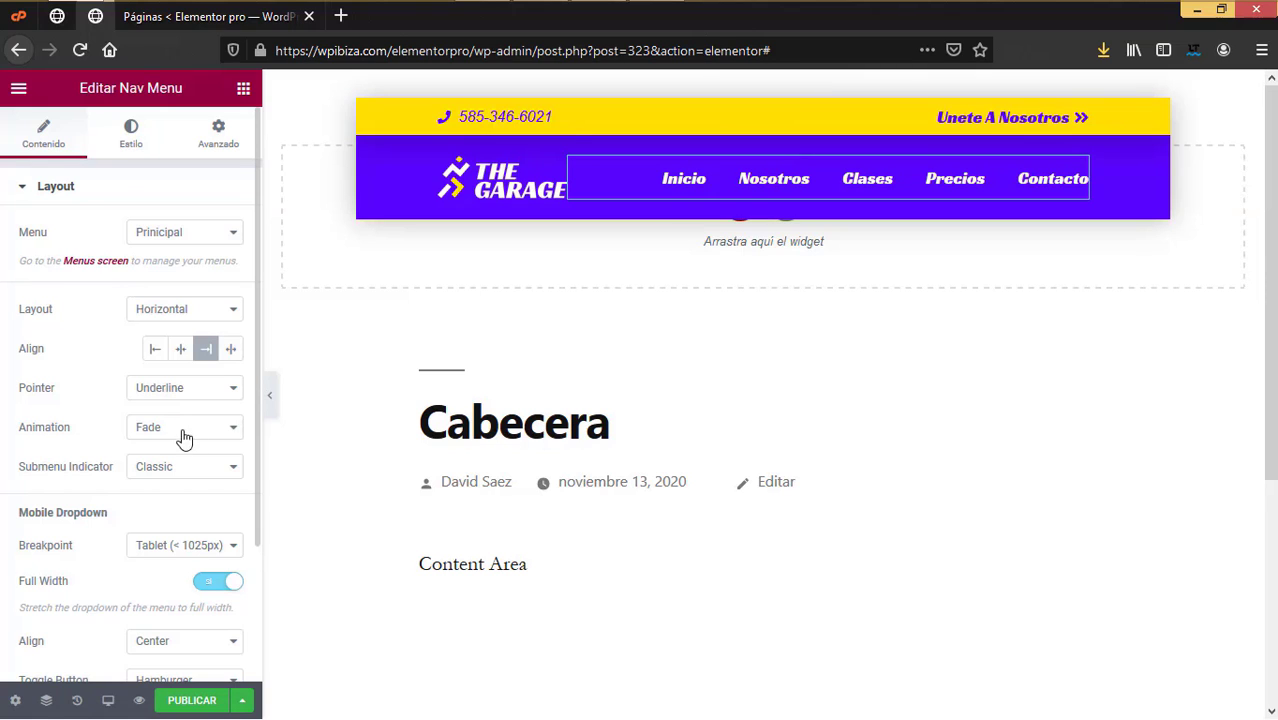
scroll(203, 488, down, 2)
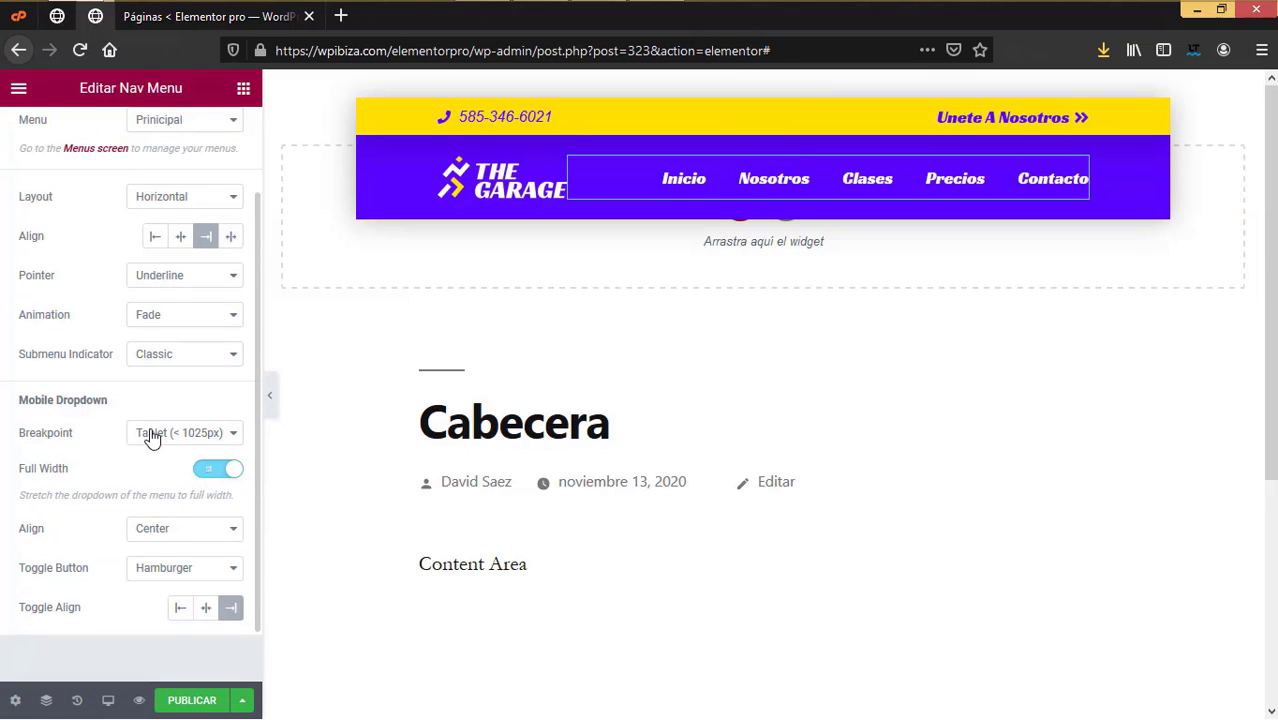
scroll(78, 499, down, 1)
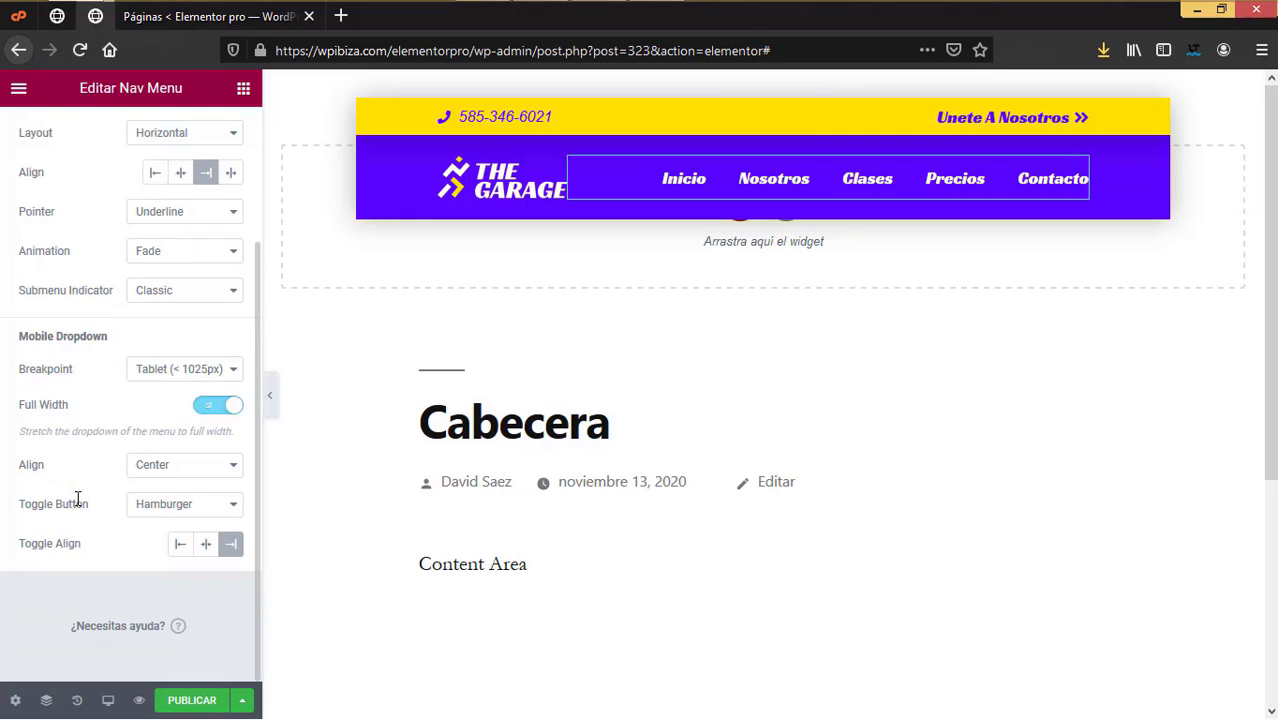
scroll(78, 503, up, 3)
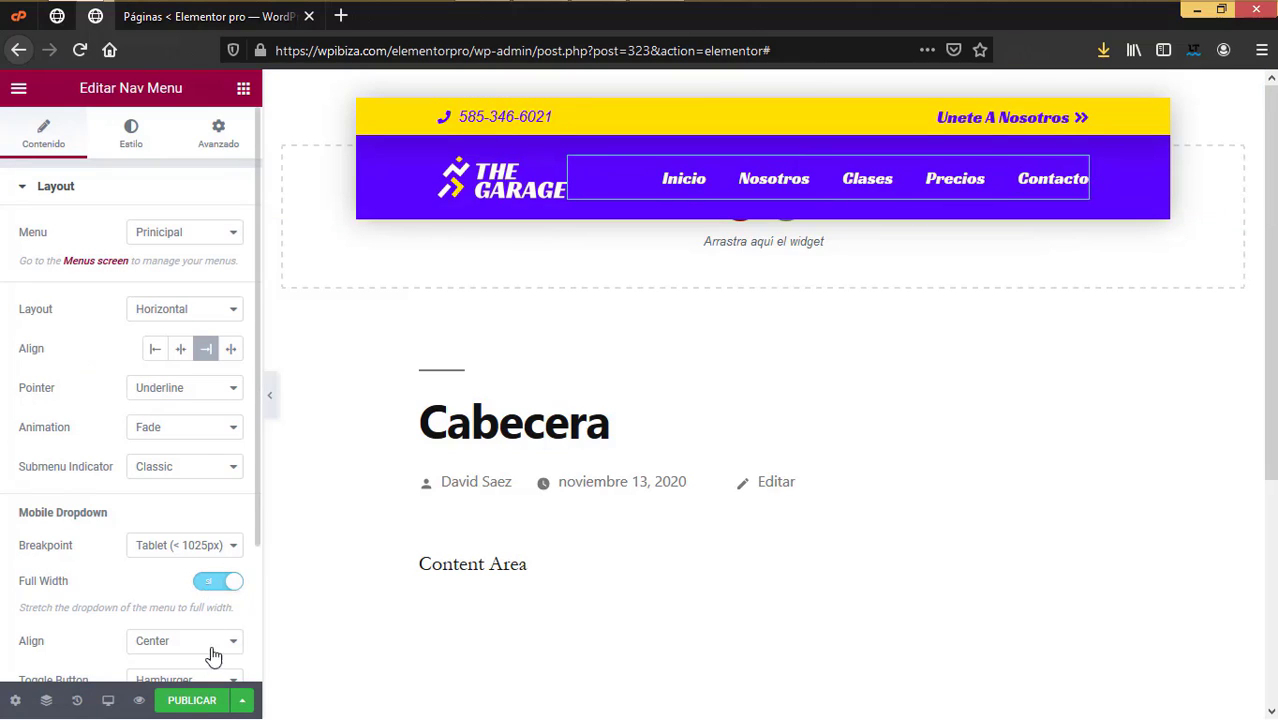
Step: Add an Include / Entire Site display condition to the Cabecera header and save it
click(240, 701)
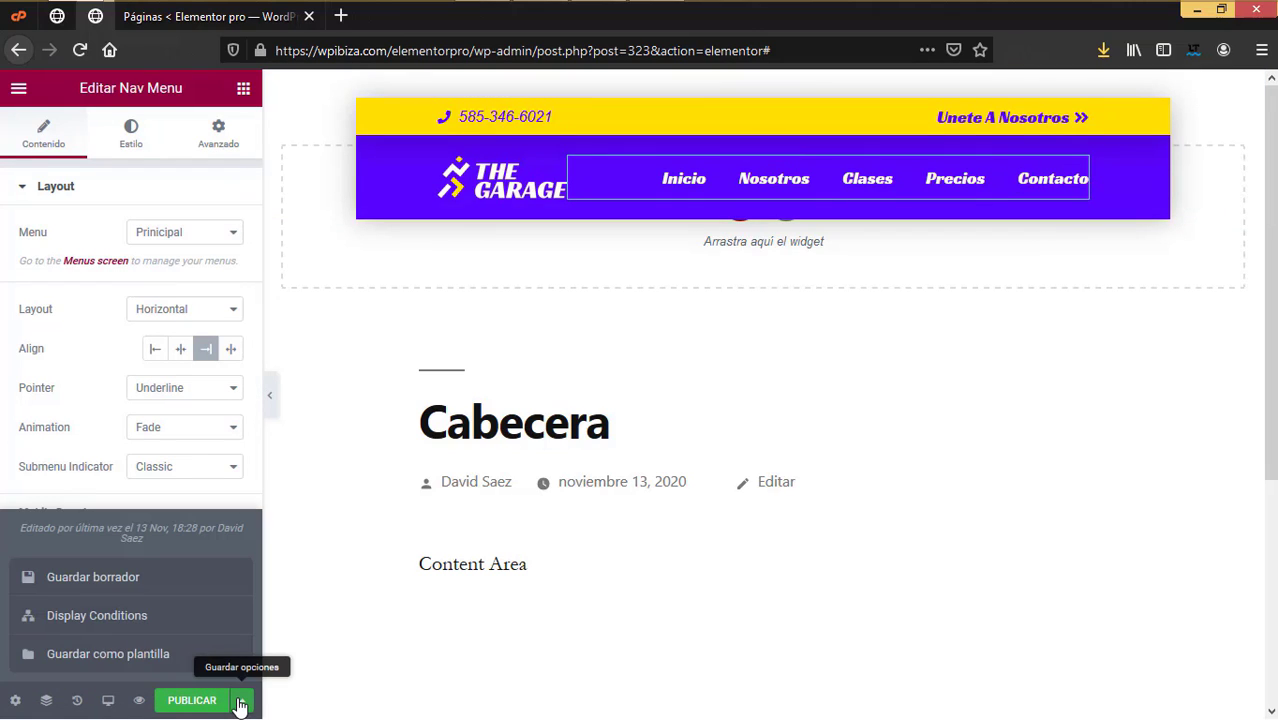
click(146, 618)
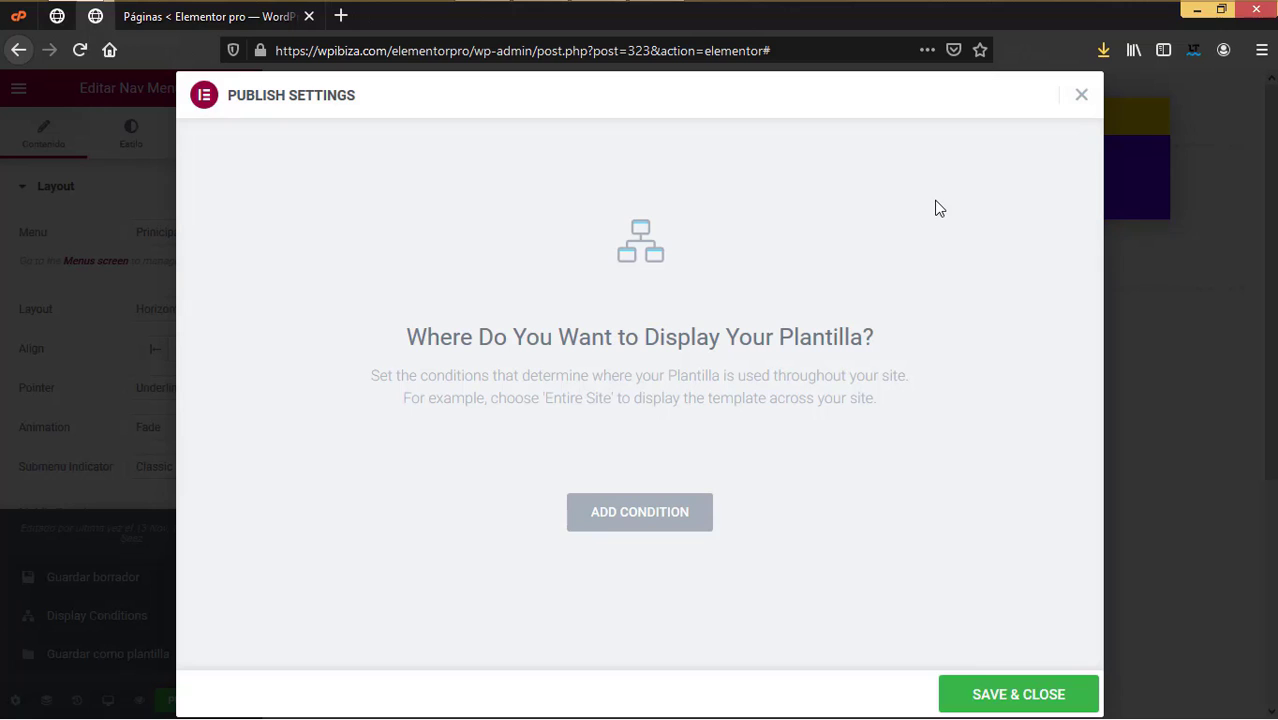
click(688, 518)
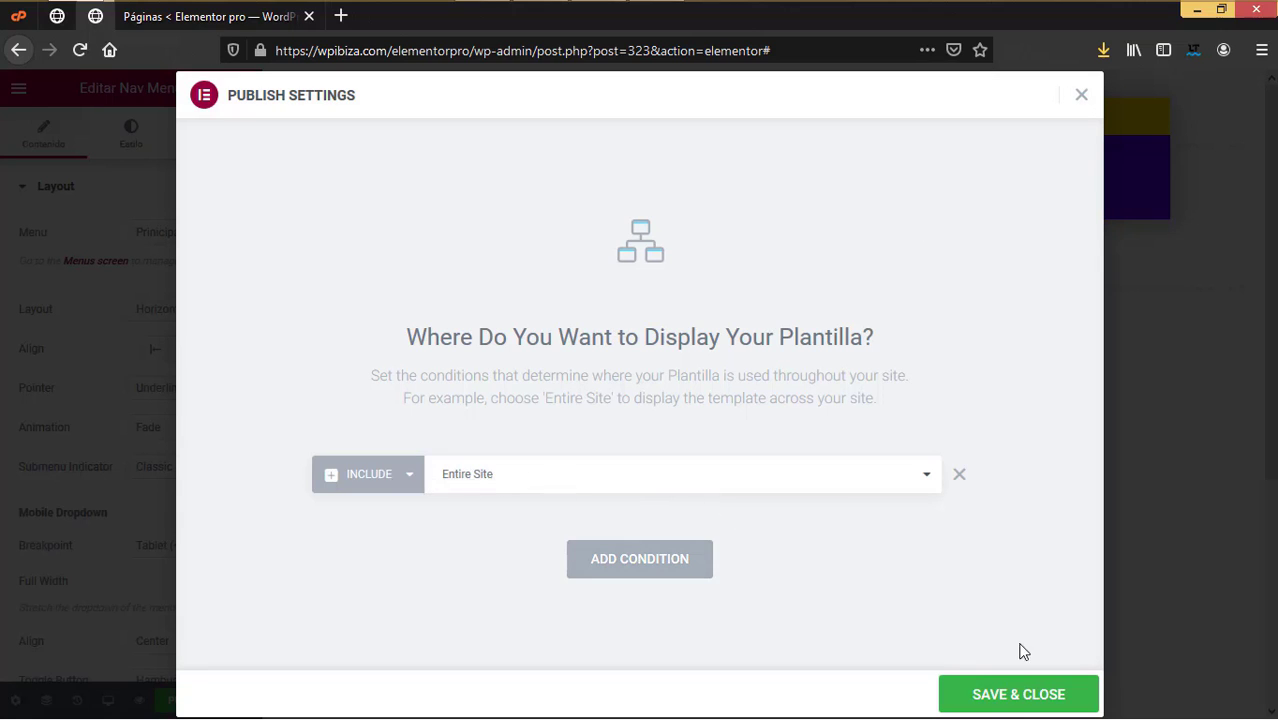
click(1018, 699)
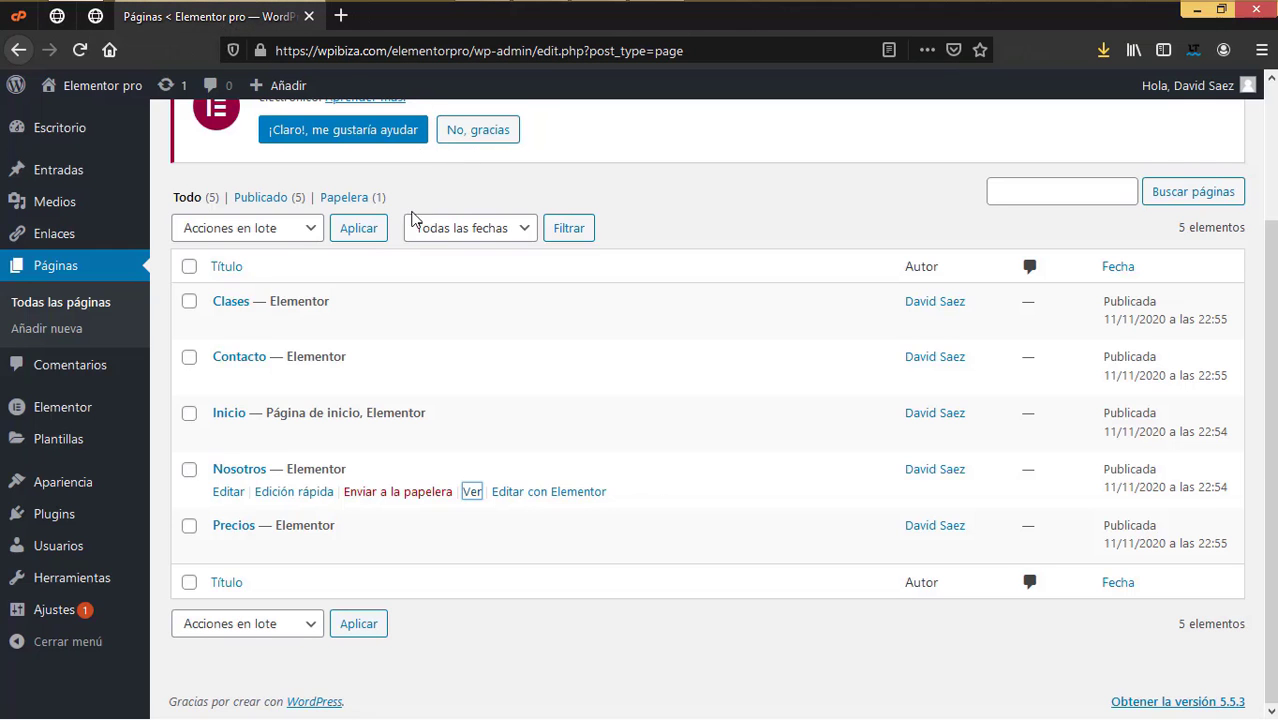
Step: Open the live site in a new tab and visit the Nosotros, Clases and Precios pages
mouse_move(85, 88)
right_click(91, 124)
click(140, 131)
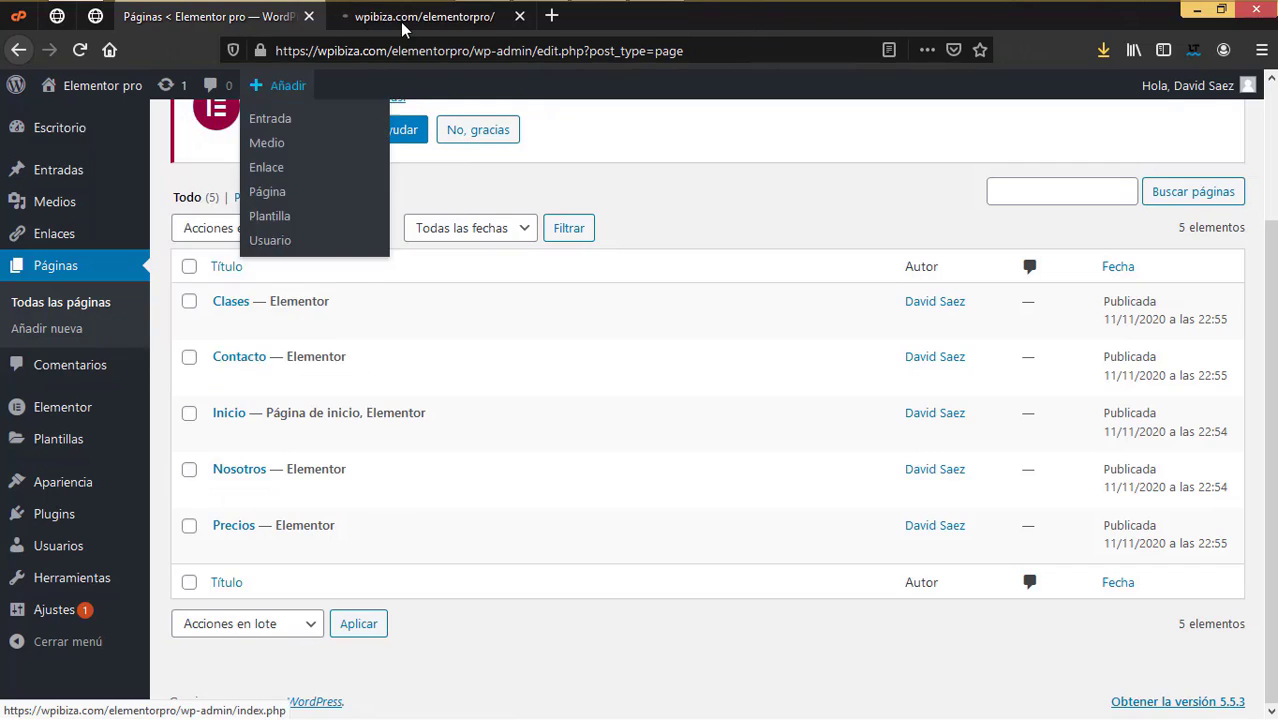
click(403, 22)
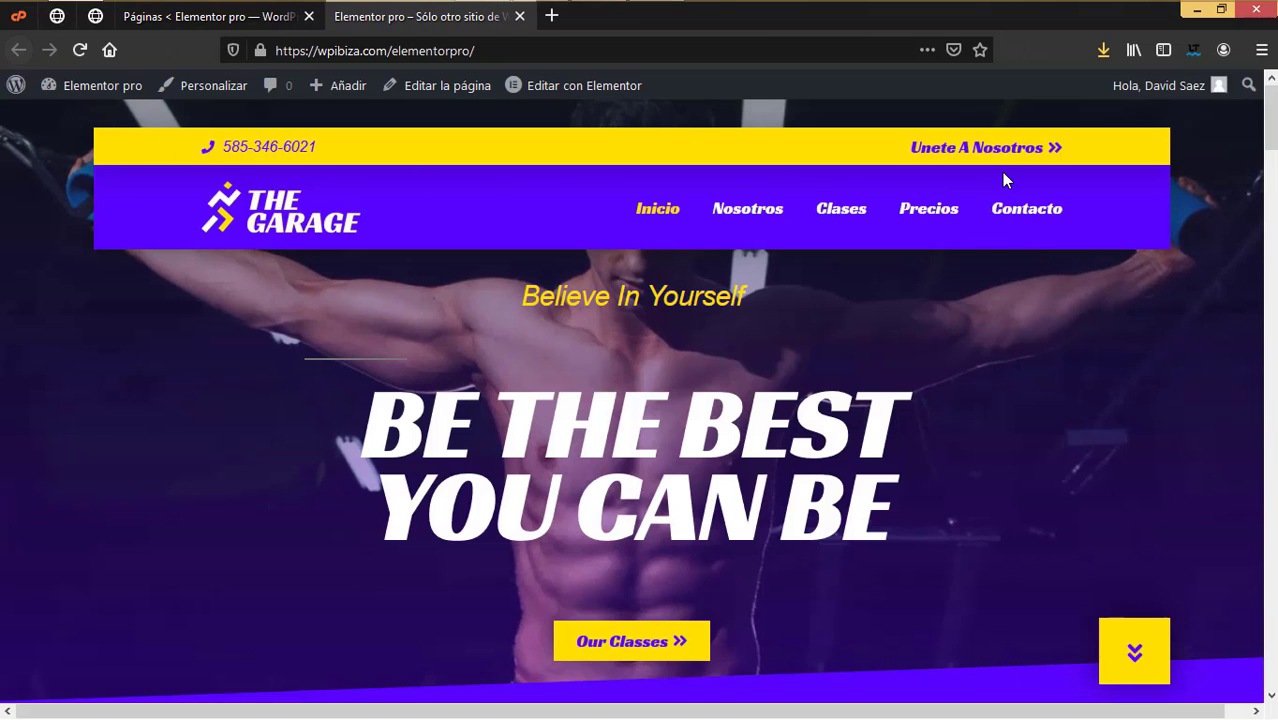
click(727, 218)
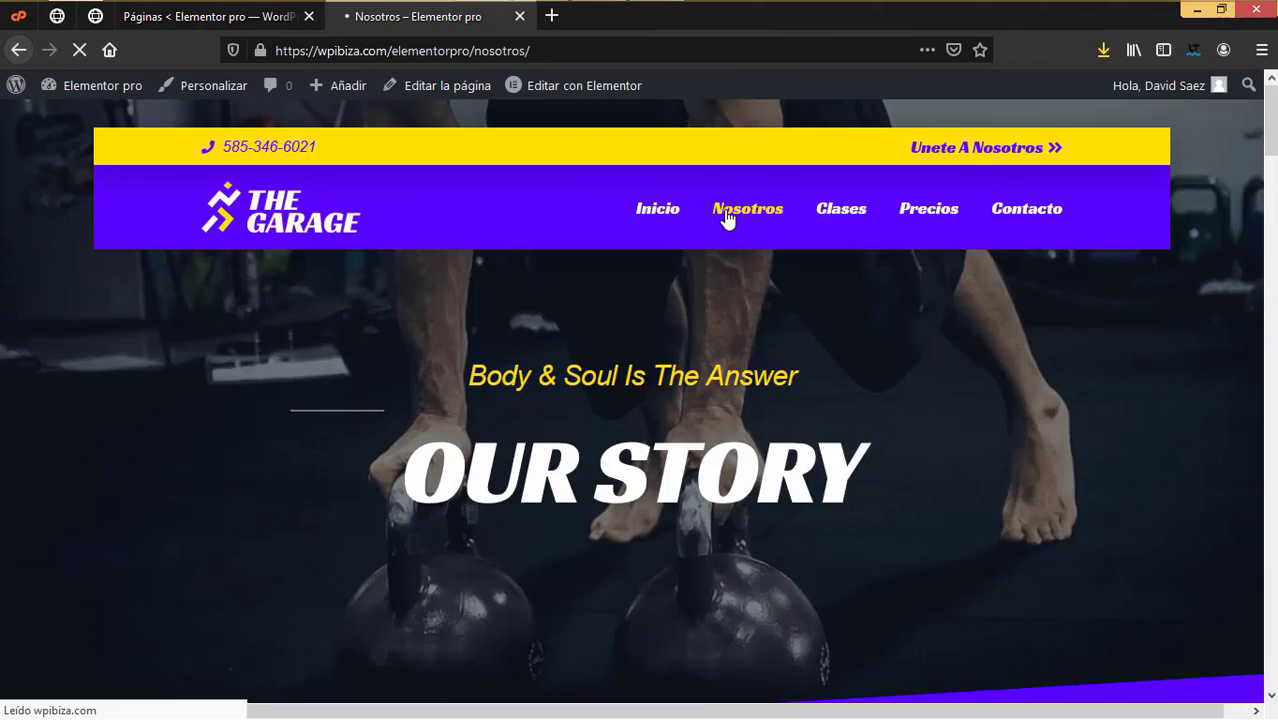
click(839, 220)
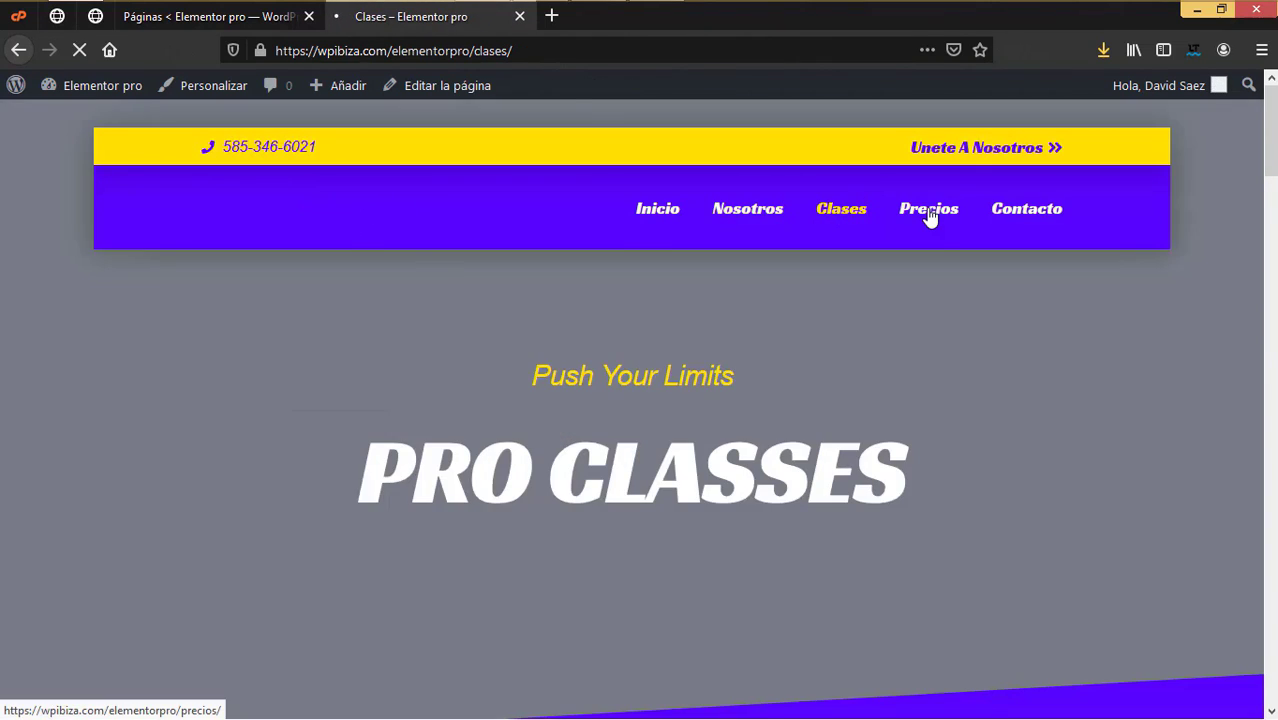
click(927, 214)
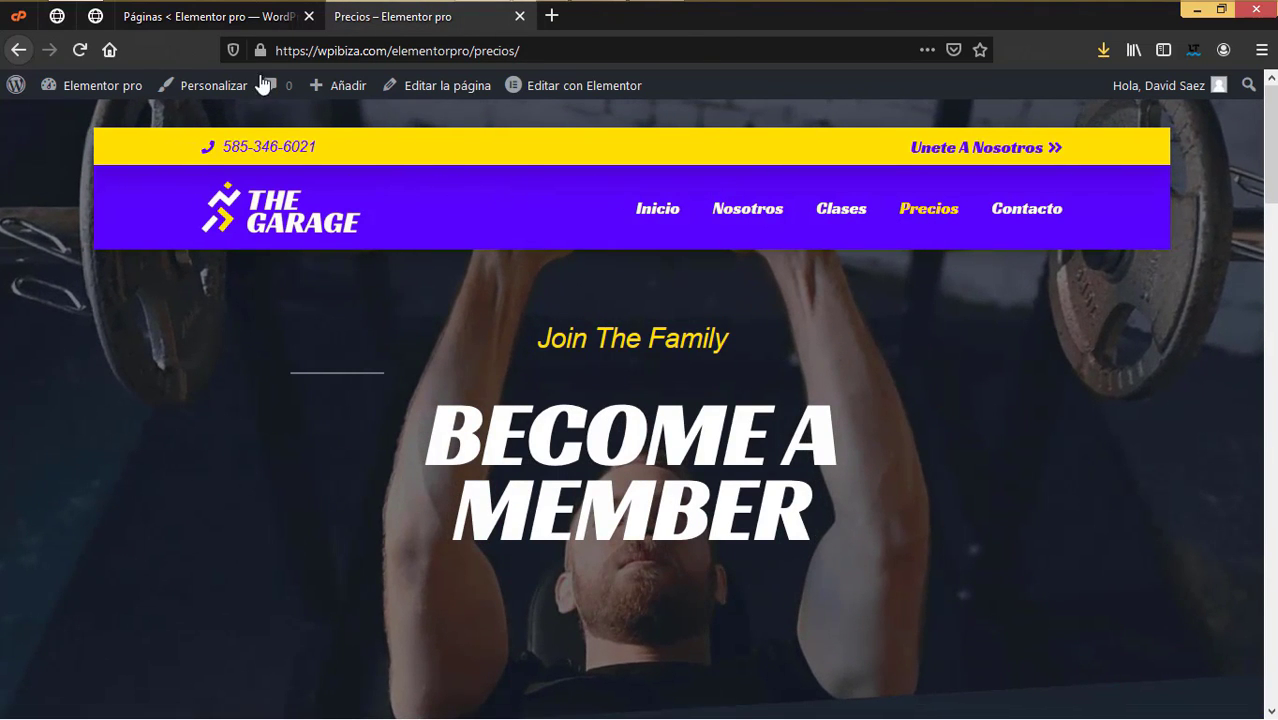
click(95, 16)
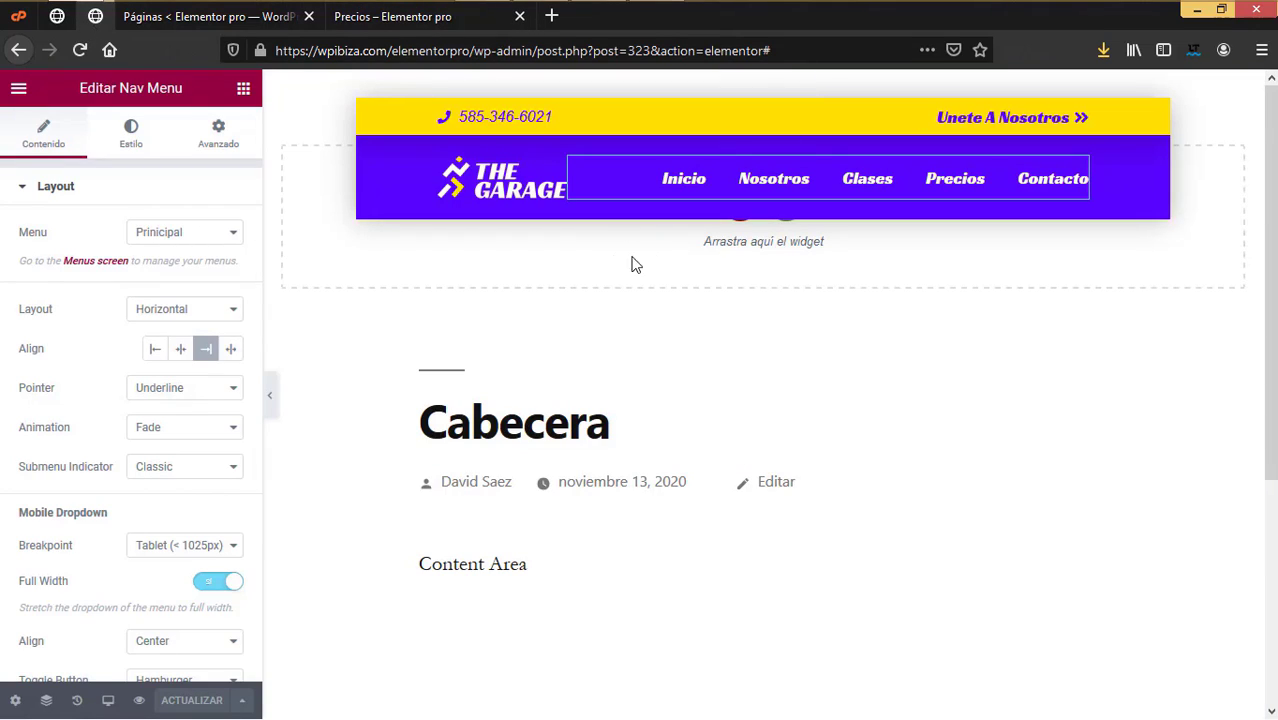
Step: Leave the editor for the Cabecera template's admin edit page, glancing at the live Precios page
click(18, 93)
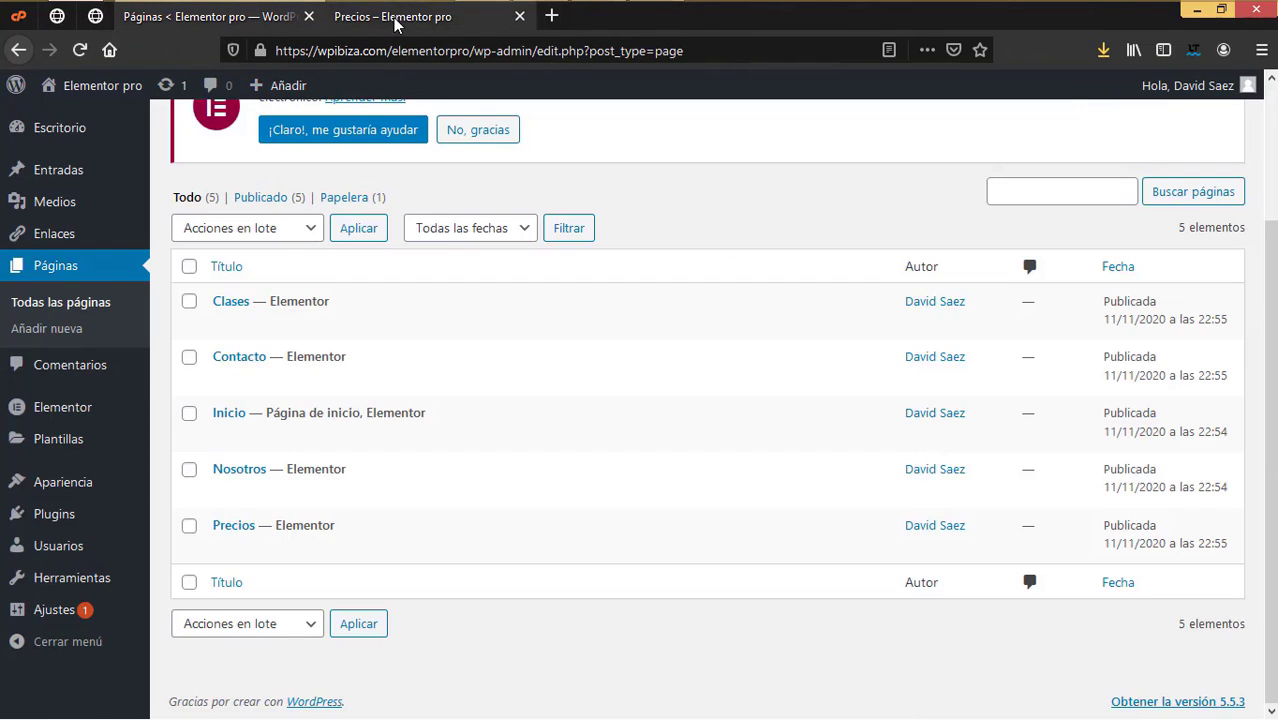
click(430, 17)
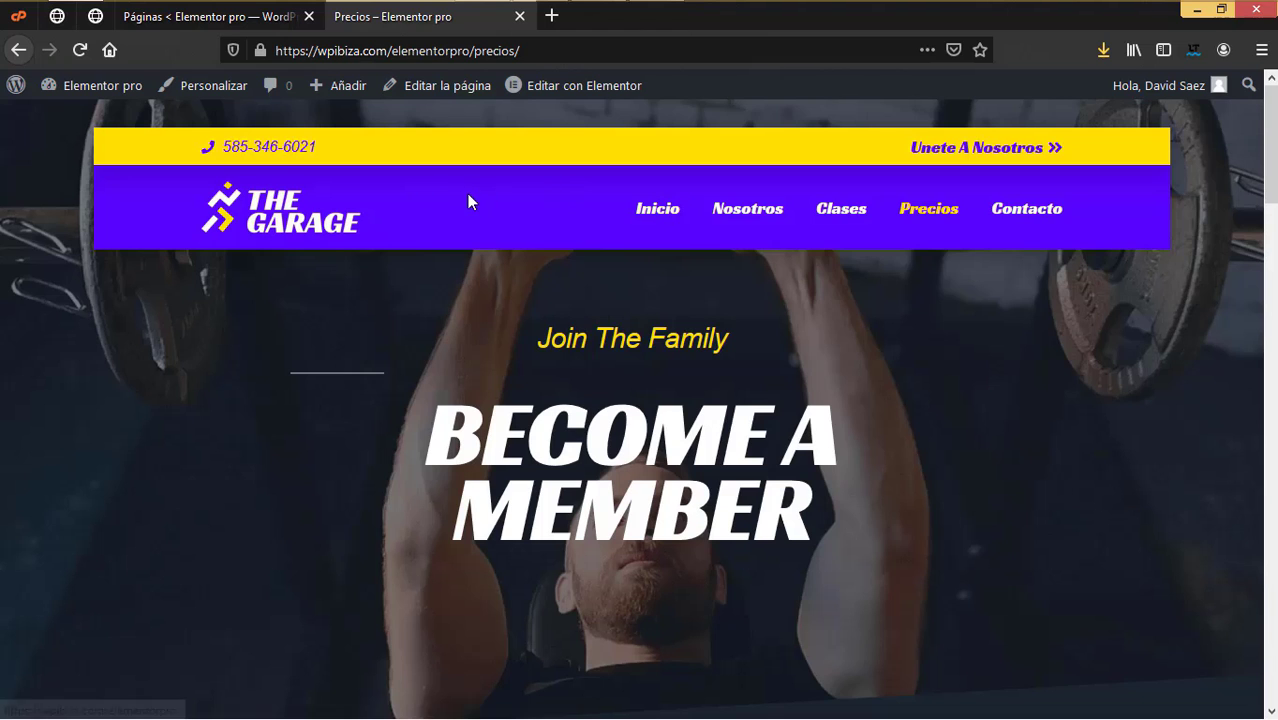
click(98, 20)
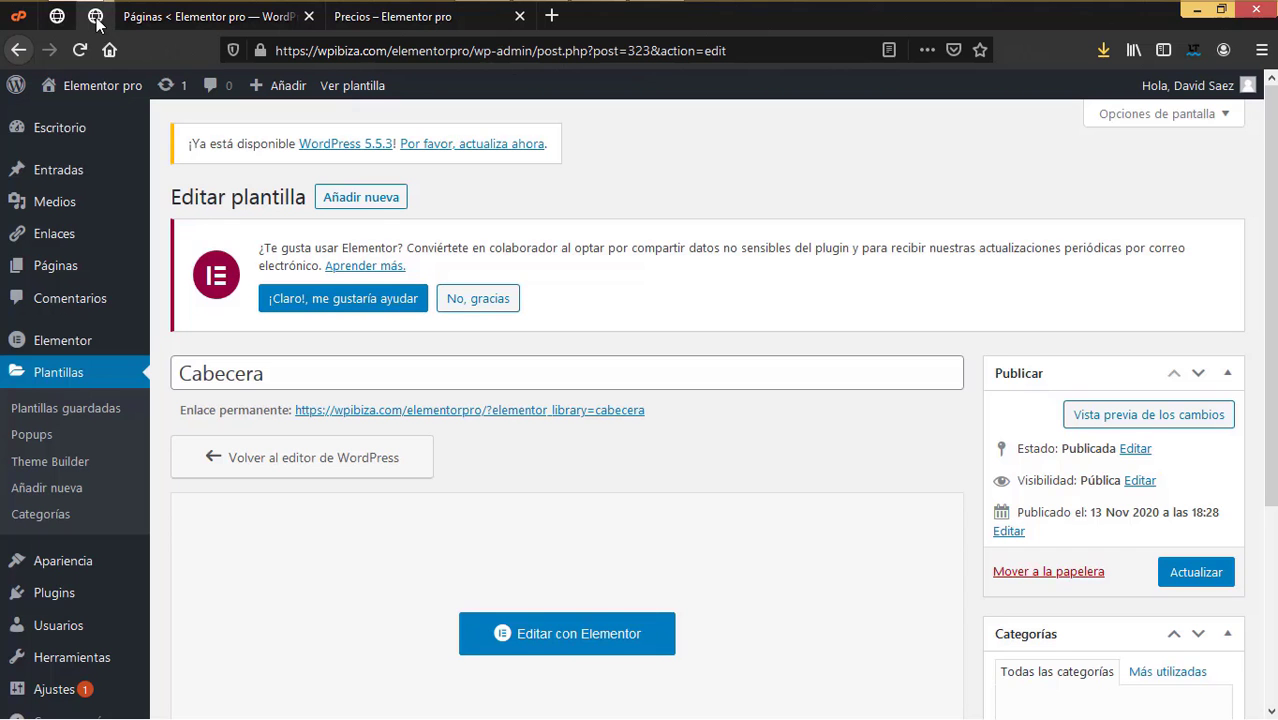
scroll(585, 471, down, 3)
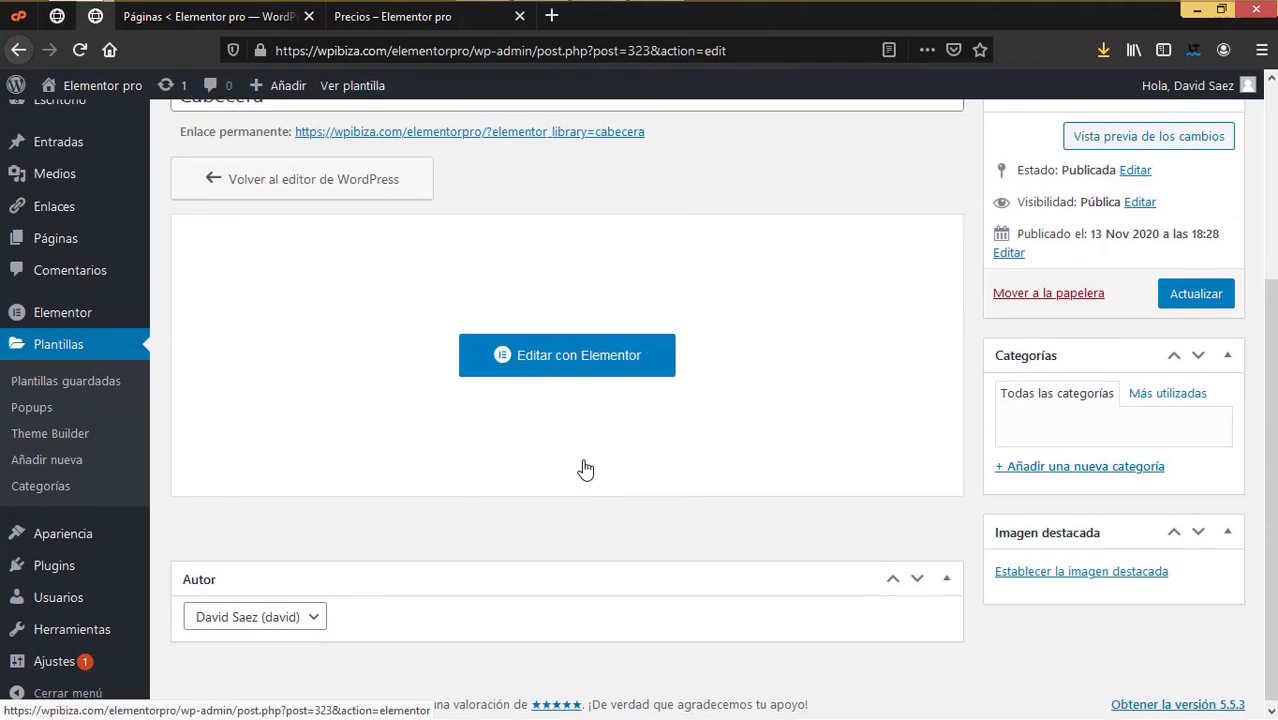
scroll(555, 462, up, 1)
Step: Open Editar con Elementor in a new tab and close the old admin tab
right_click(549, 459)
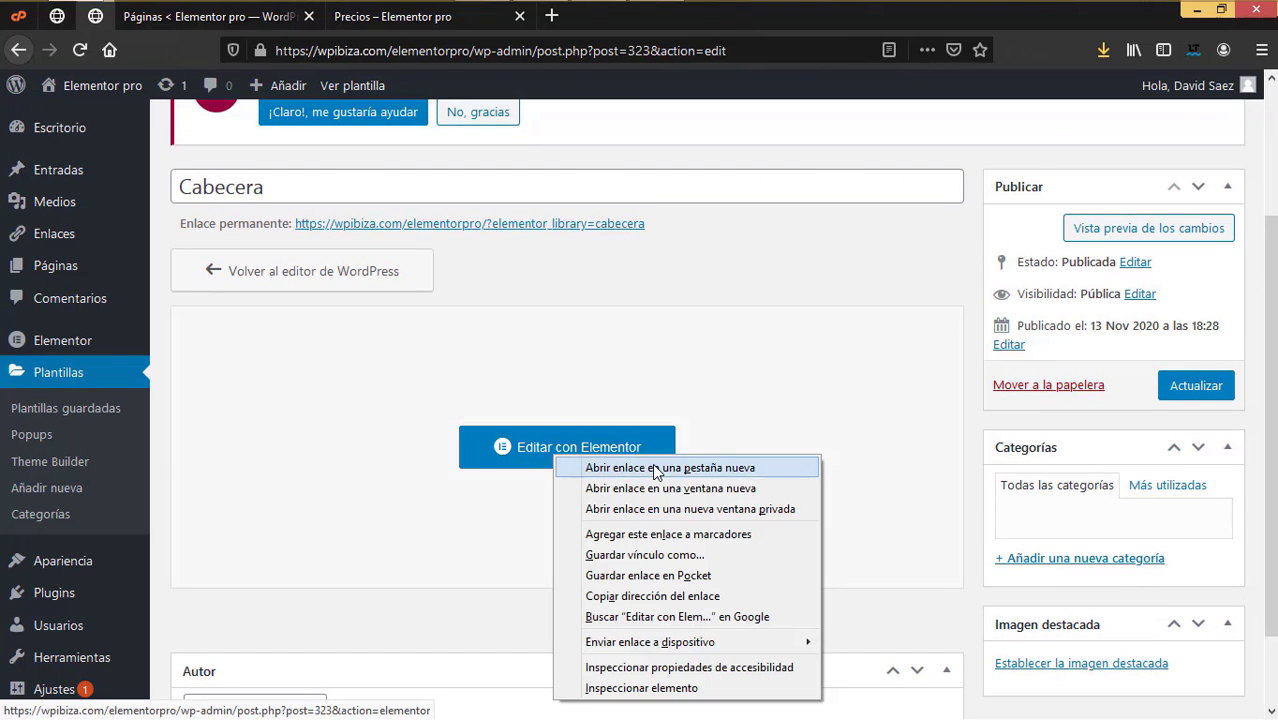
click(640, 541)
click(422, 14)
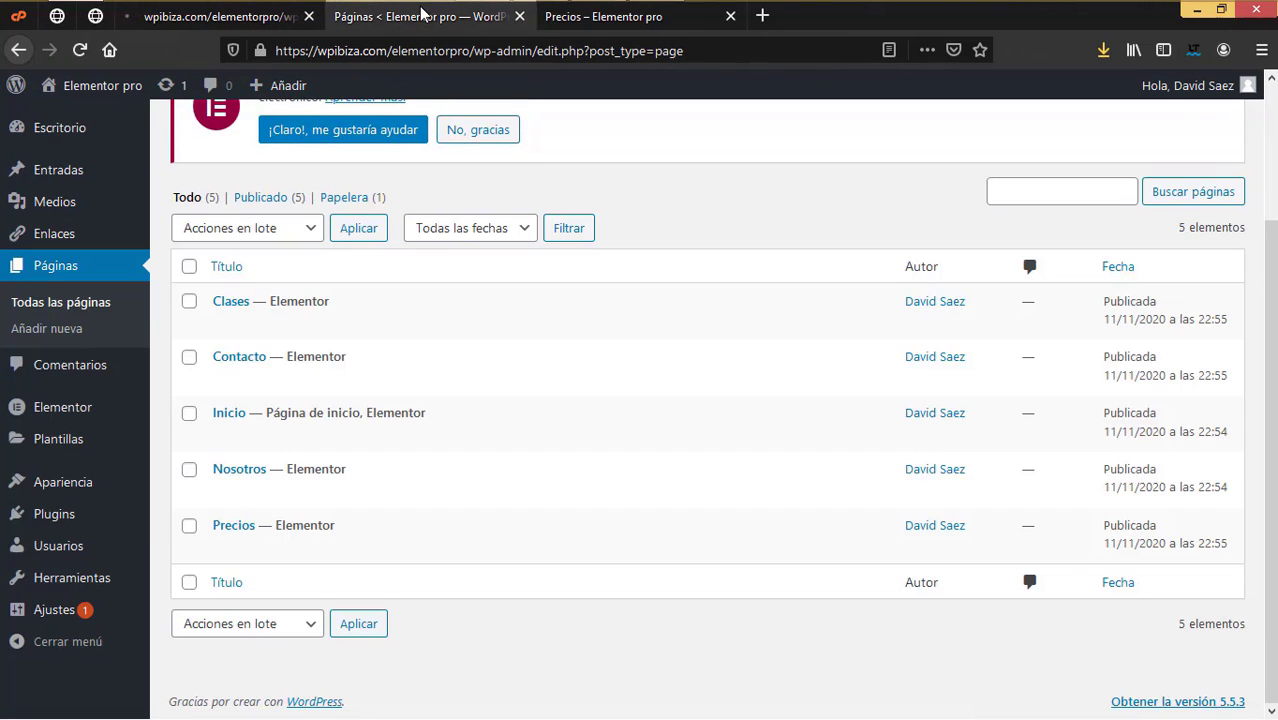
click(520, 17)
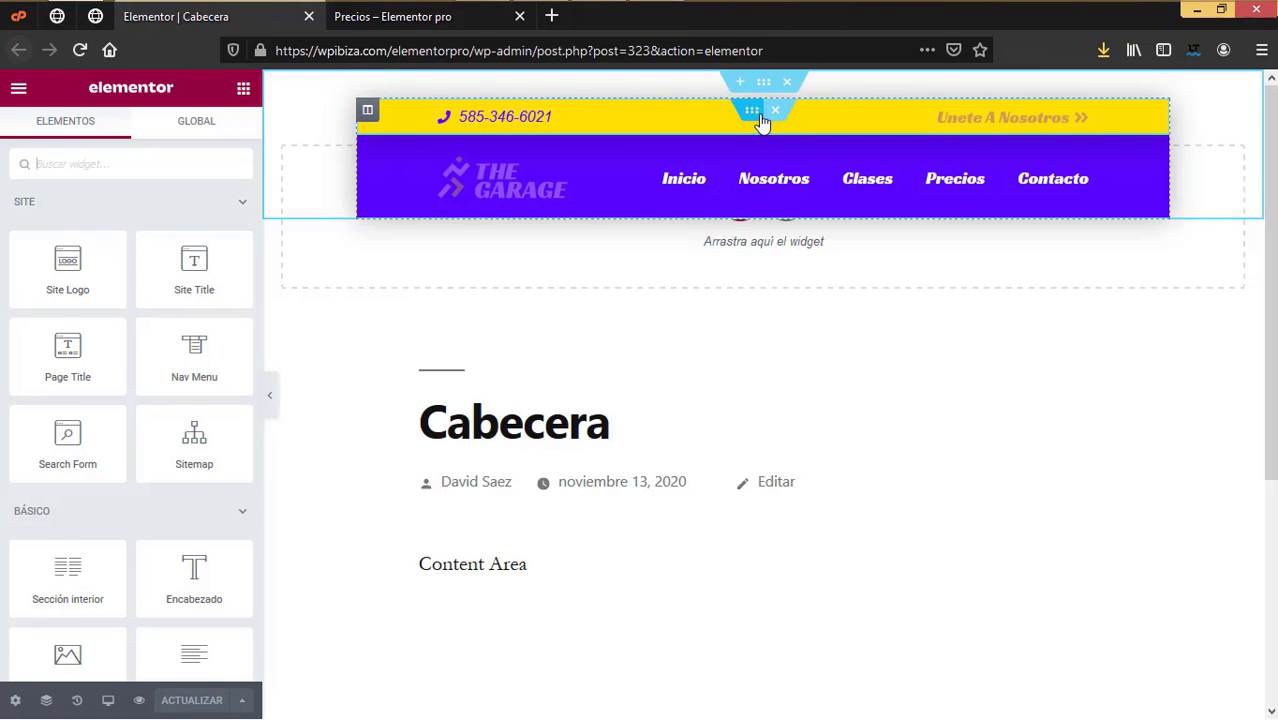
Step: Check the yellow top bar and purple nav bar backgrounds, then open the phone list's Estilo tab
click(752, 112)
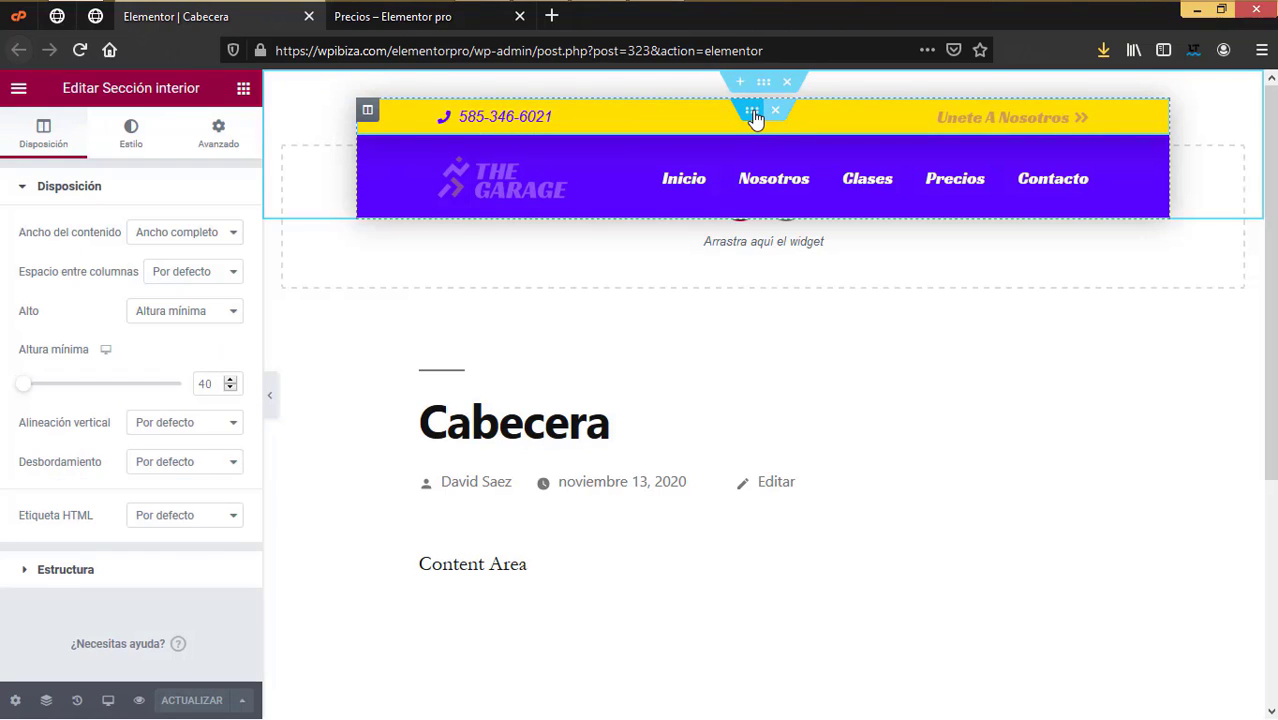
click(57, 144)
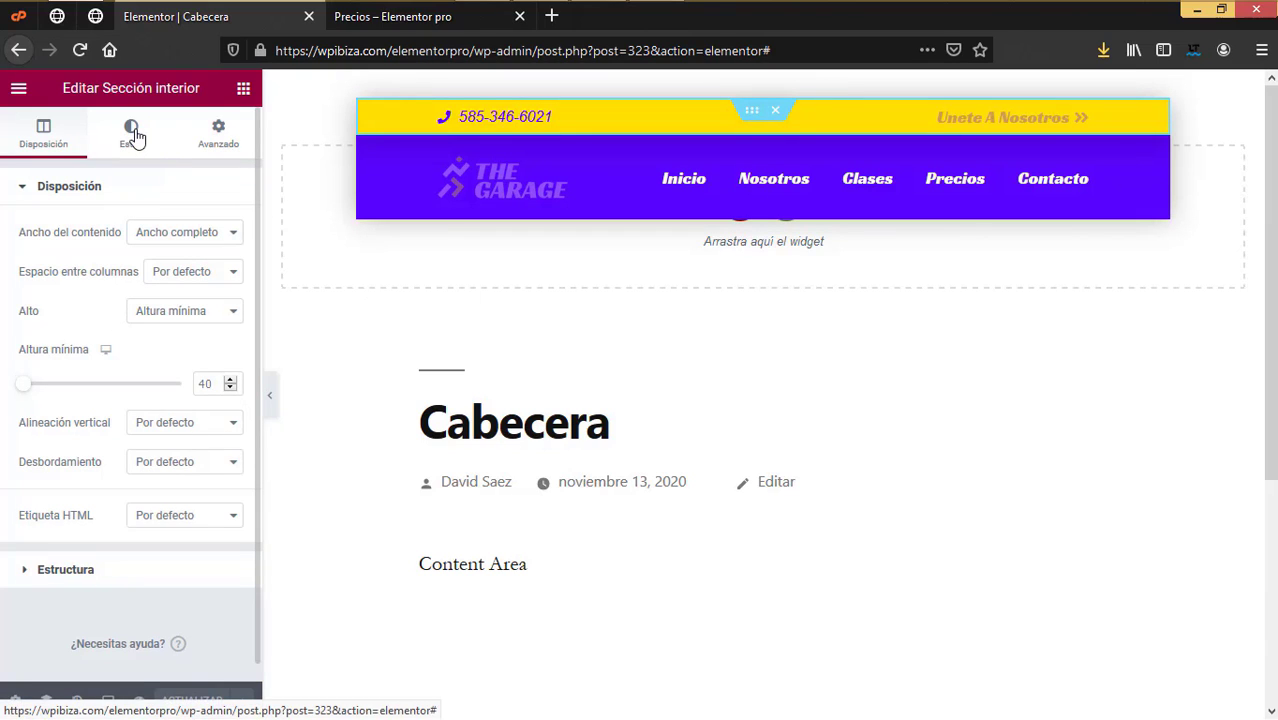
click(133, 133)
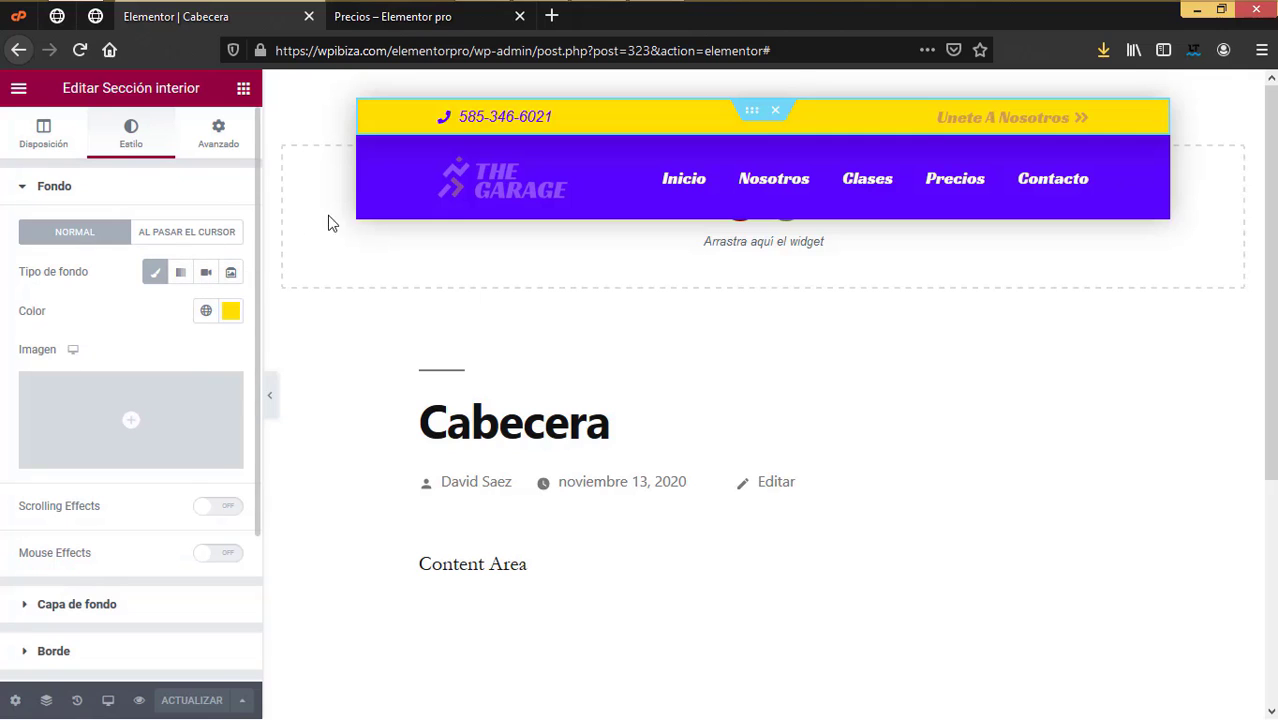
click(588, 190)
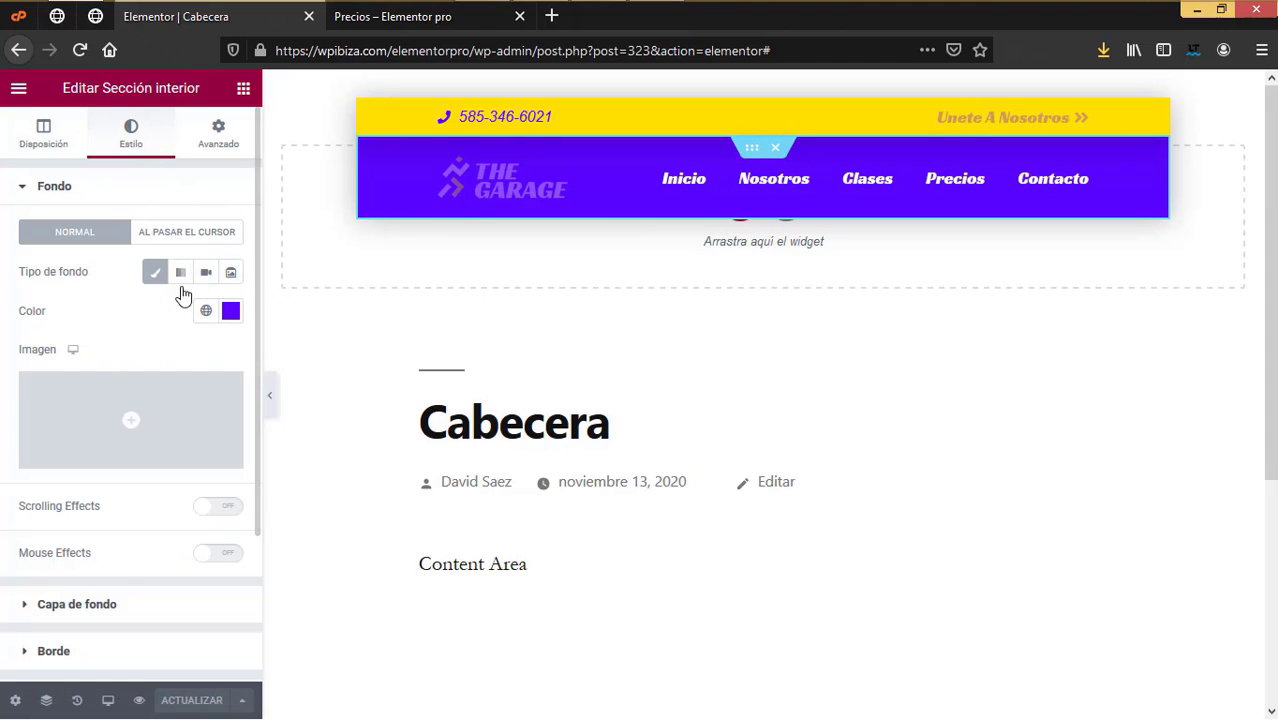
click(494, 116)
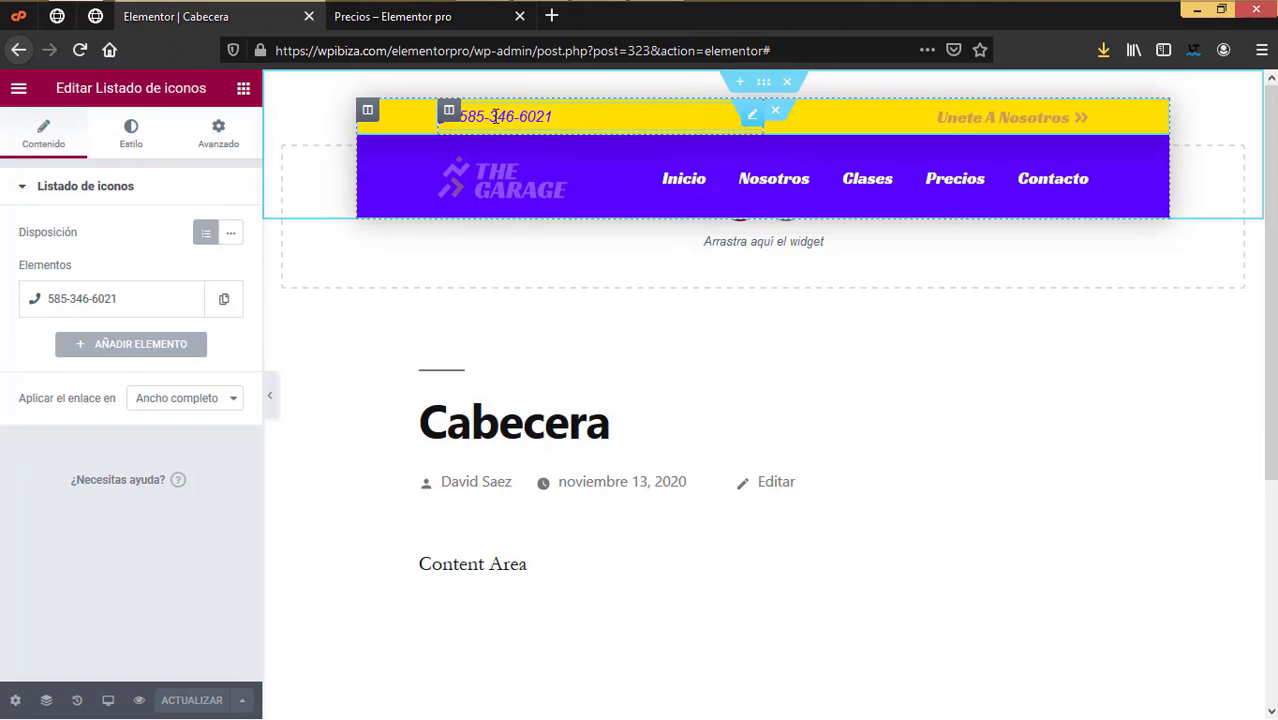
click(135, 148)
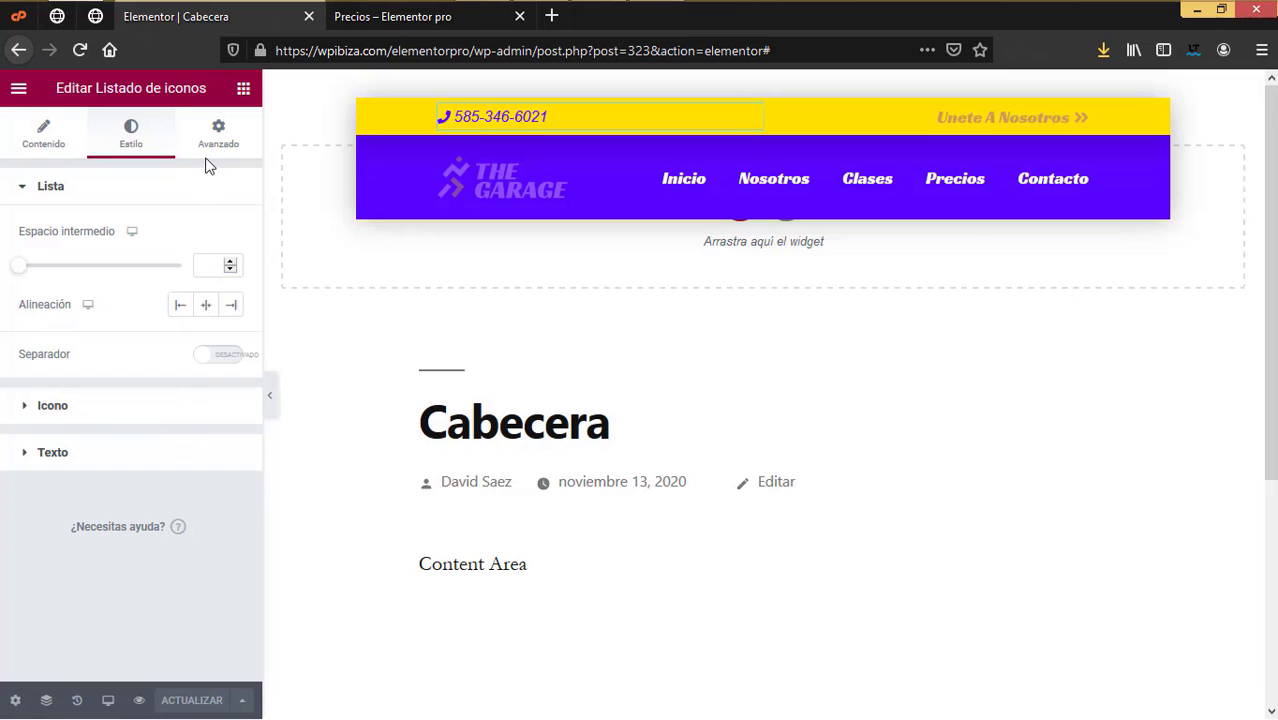
Step: Scroll the live Precios page to check the pinned header, then go to the Cabecera edit screen
click(308, 17)
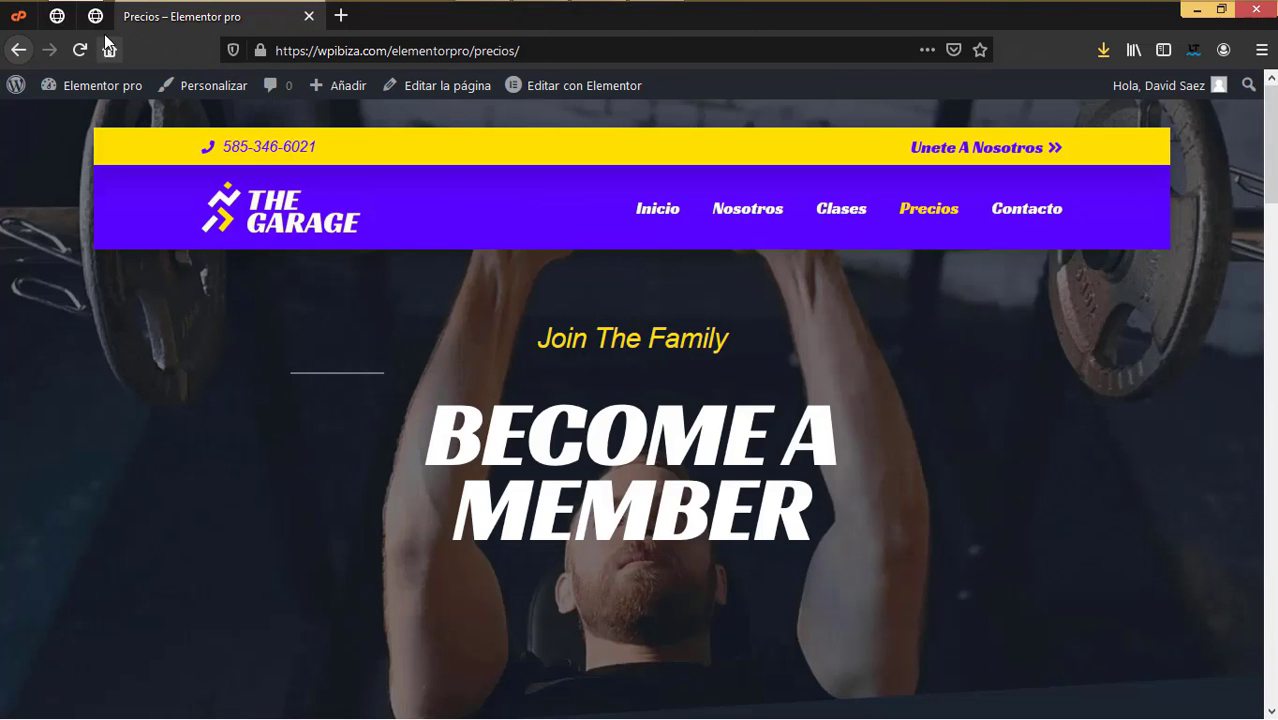
drag(1270, 144, 1270, 642)
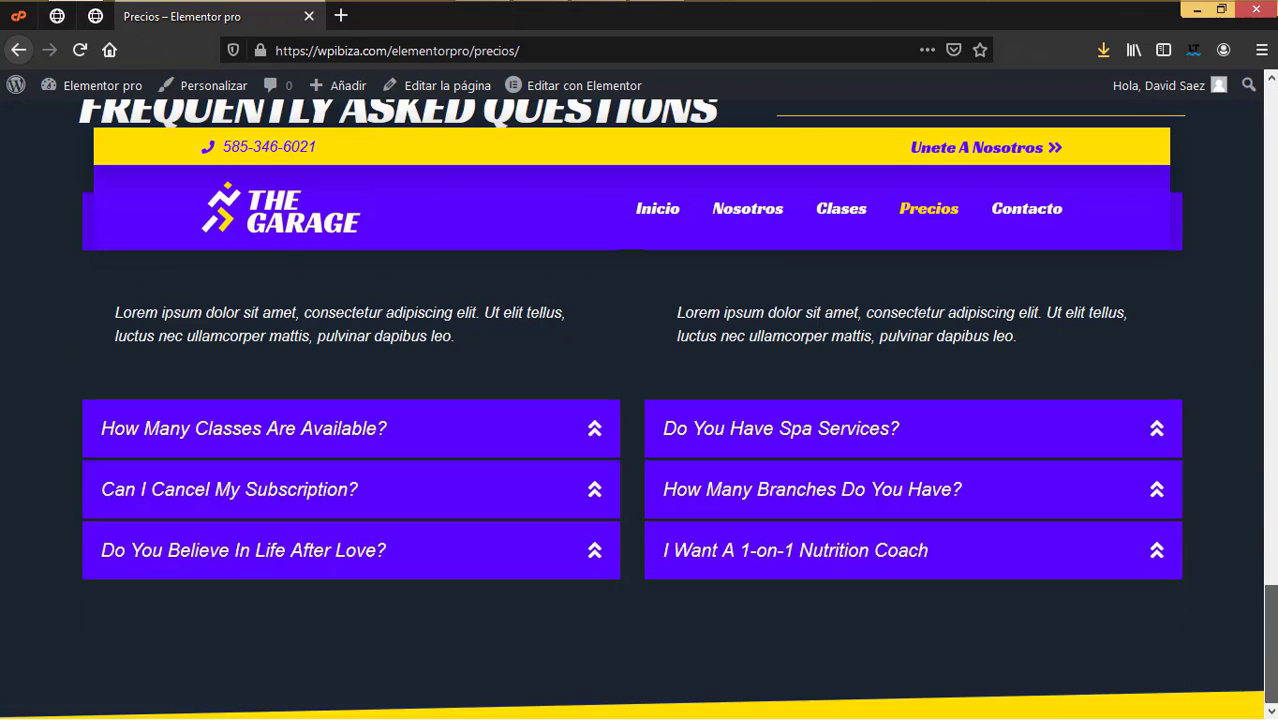
scroll(1150, 469, up, 15)
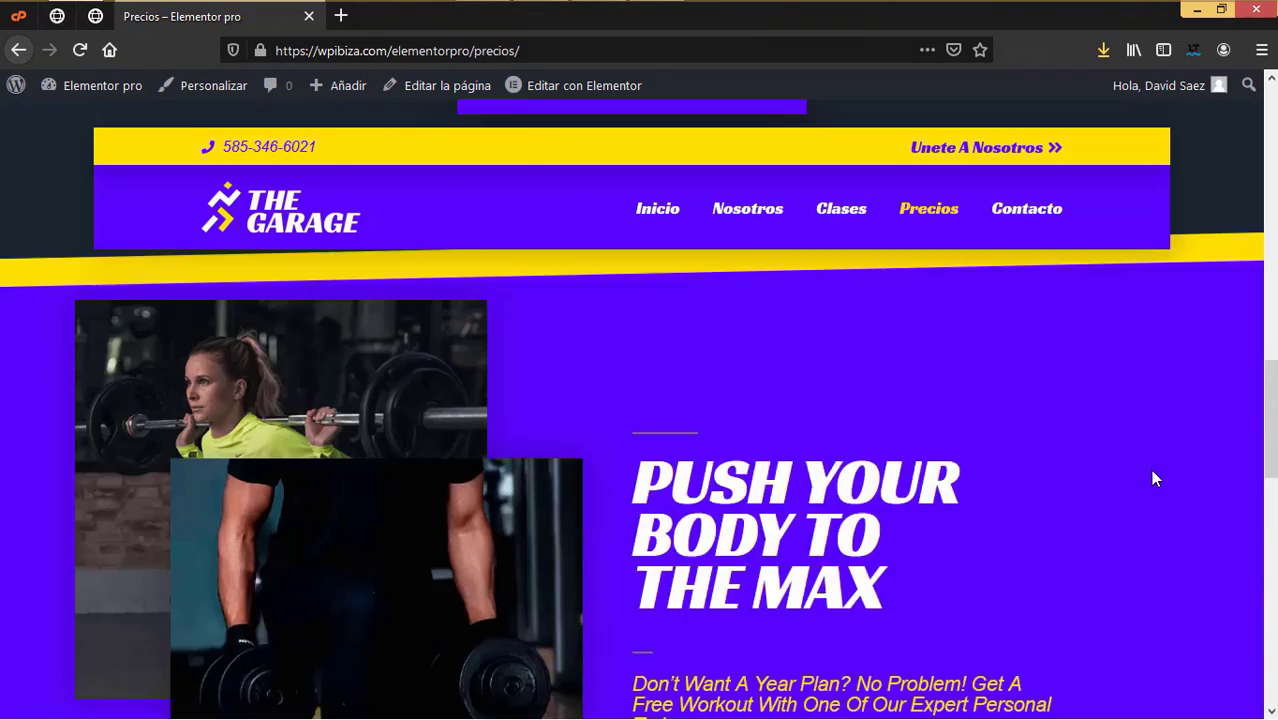
scroll(1152, 477, up, 6)
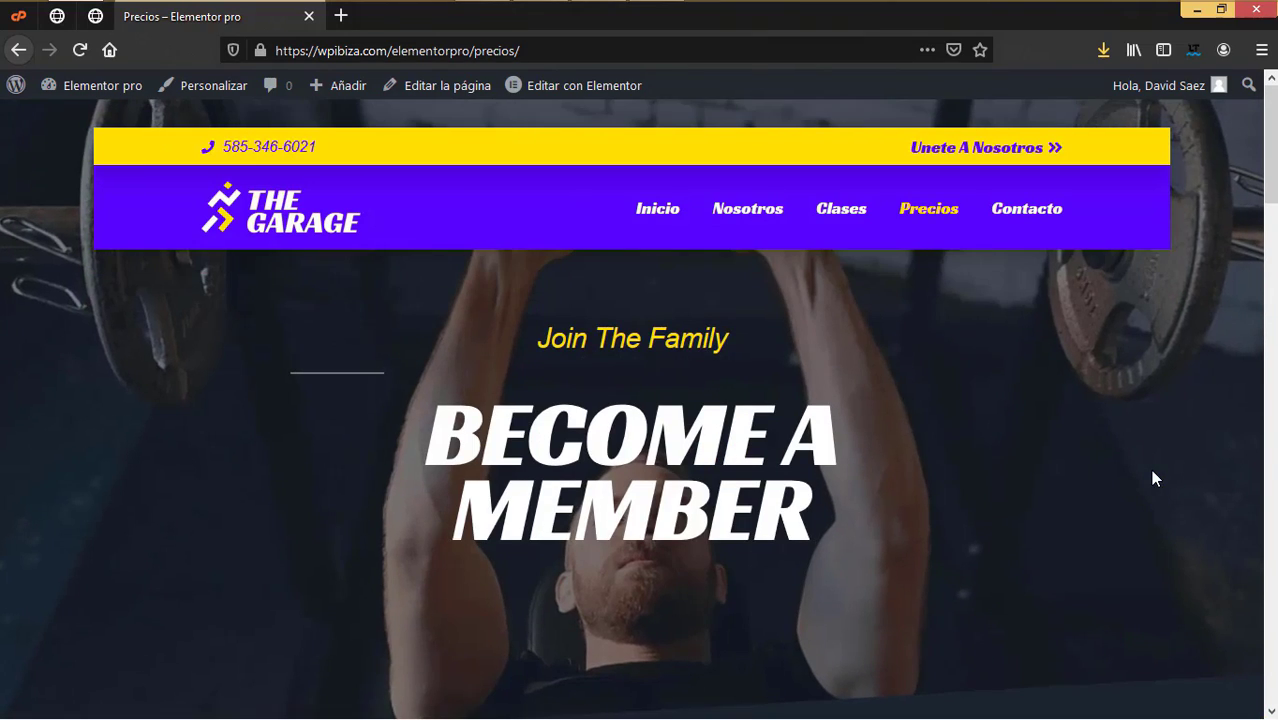
scroll(1152, 477, down, 3)
scroll(1152, 477, down, 15)
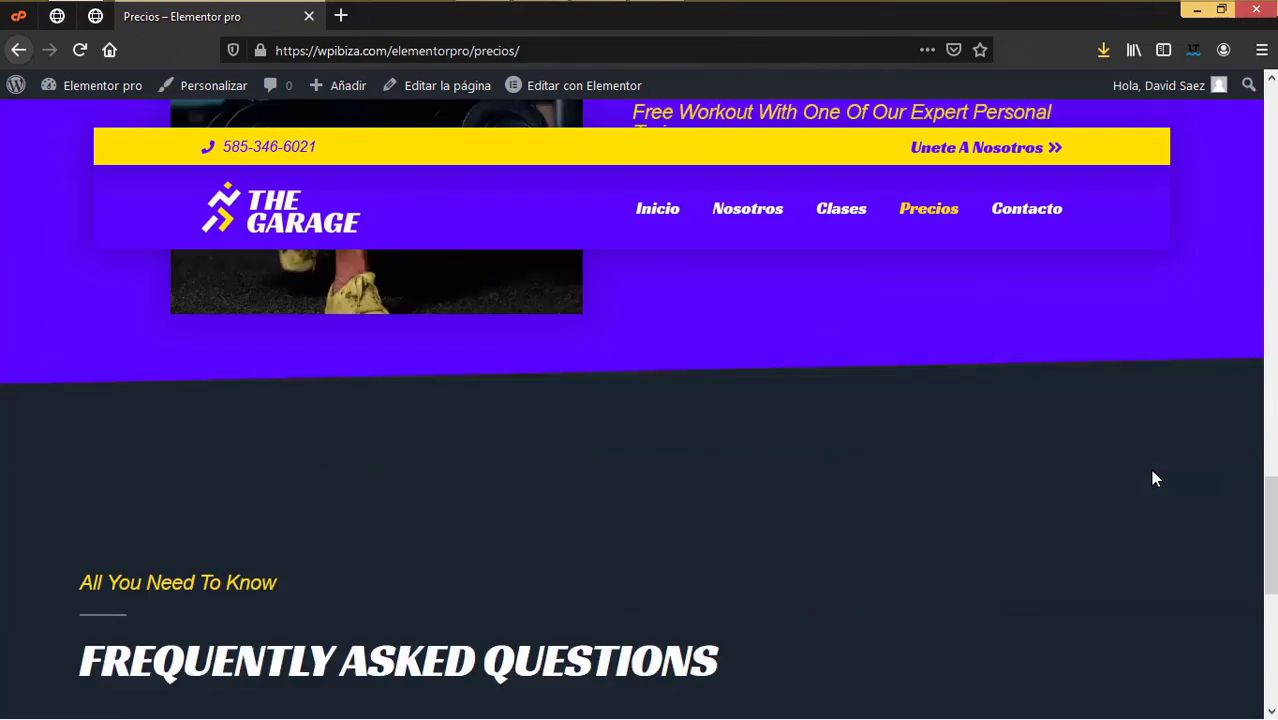
scroll(1152, 477, down, 1)
scroll(1152, 479, up, 18)
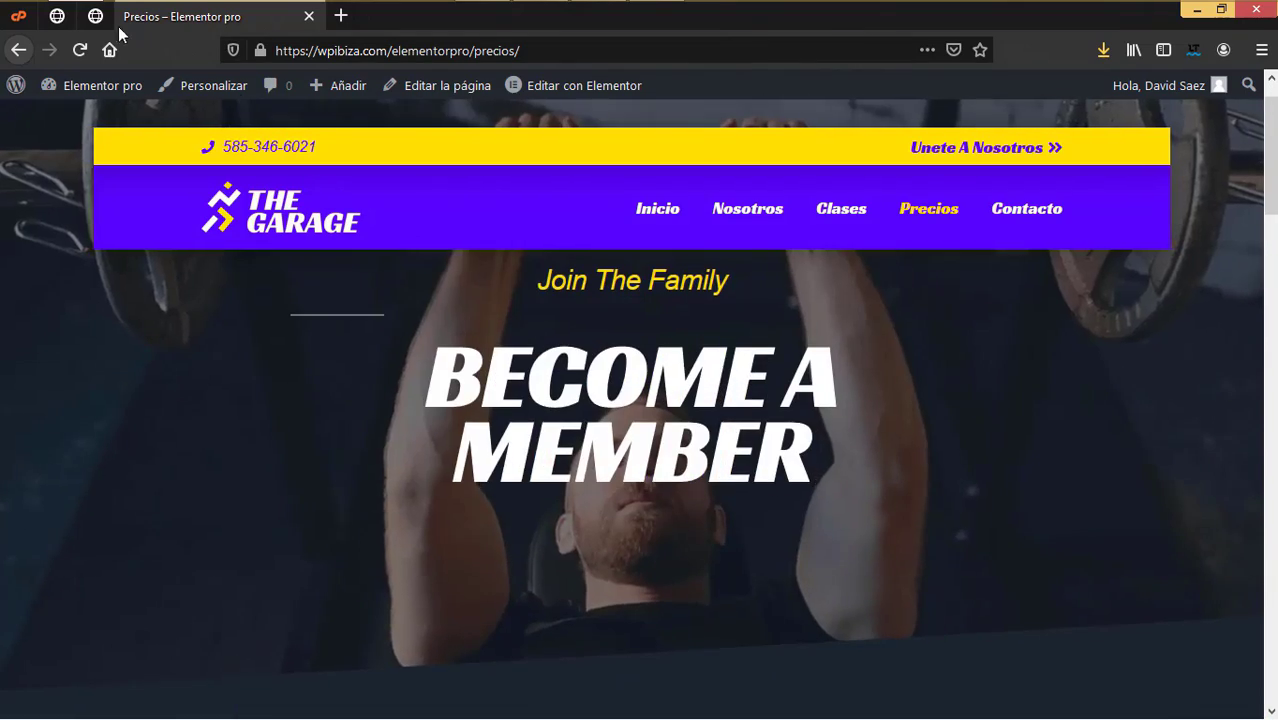
click(91, 20)
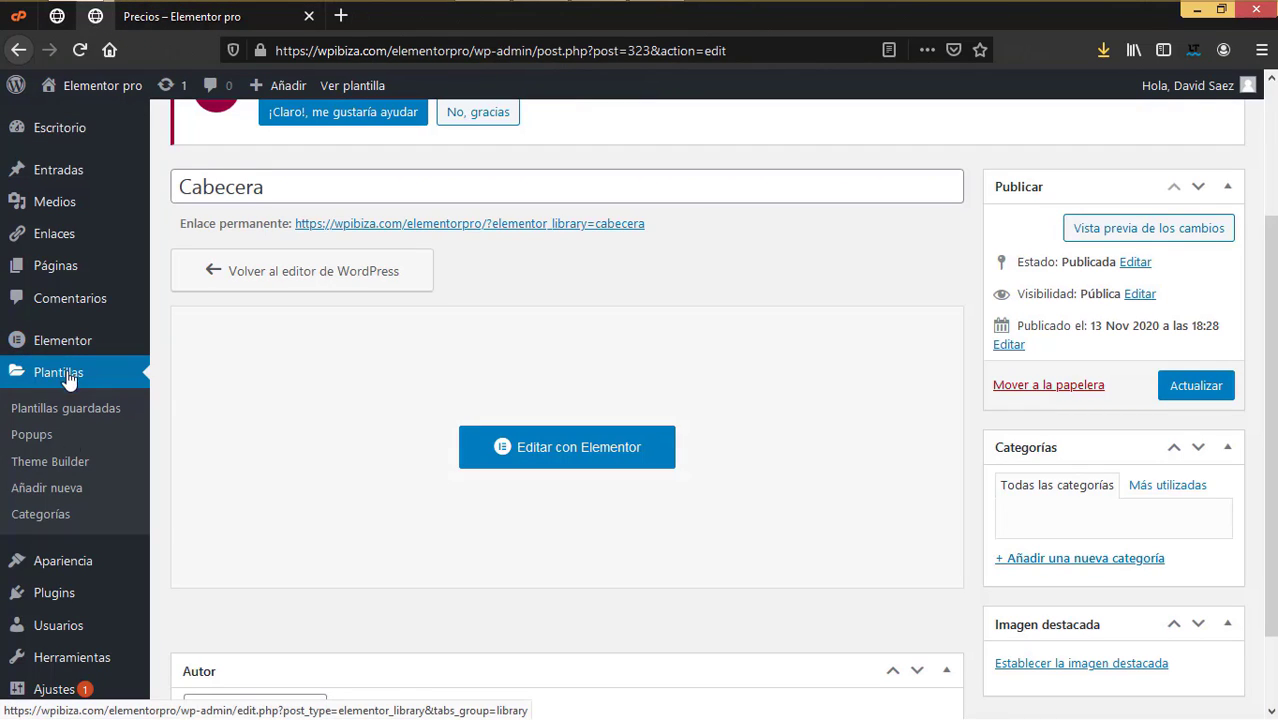
Step: Add a new template called 'Pie de pagina' under Theme Builder's Footer list
click(60, 468)
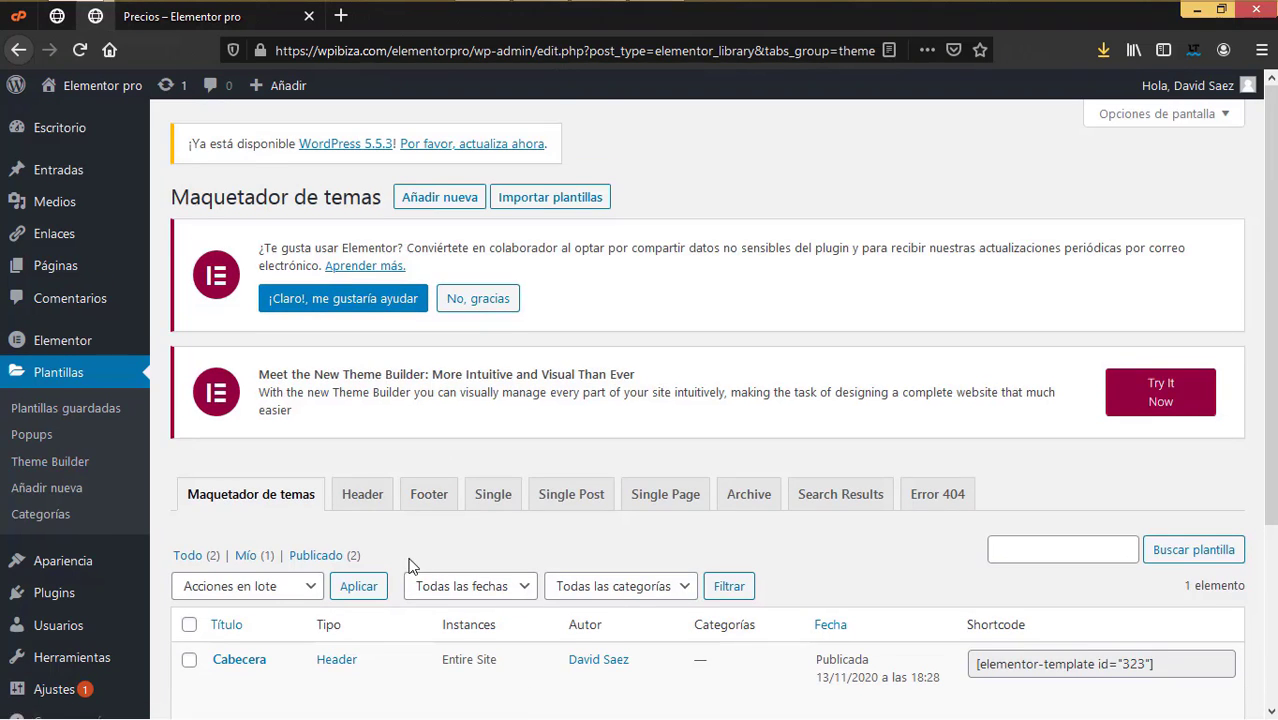
scroll(407, 565, down, 3)
click(429, 251)
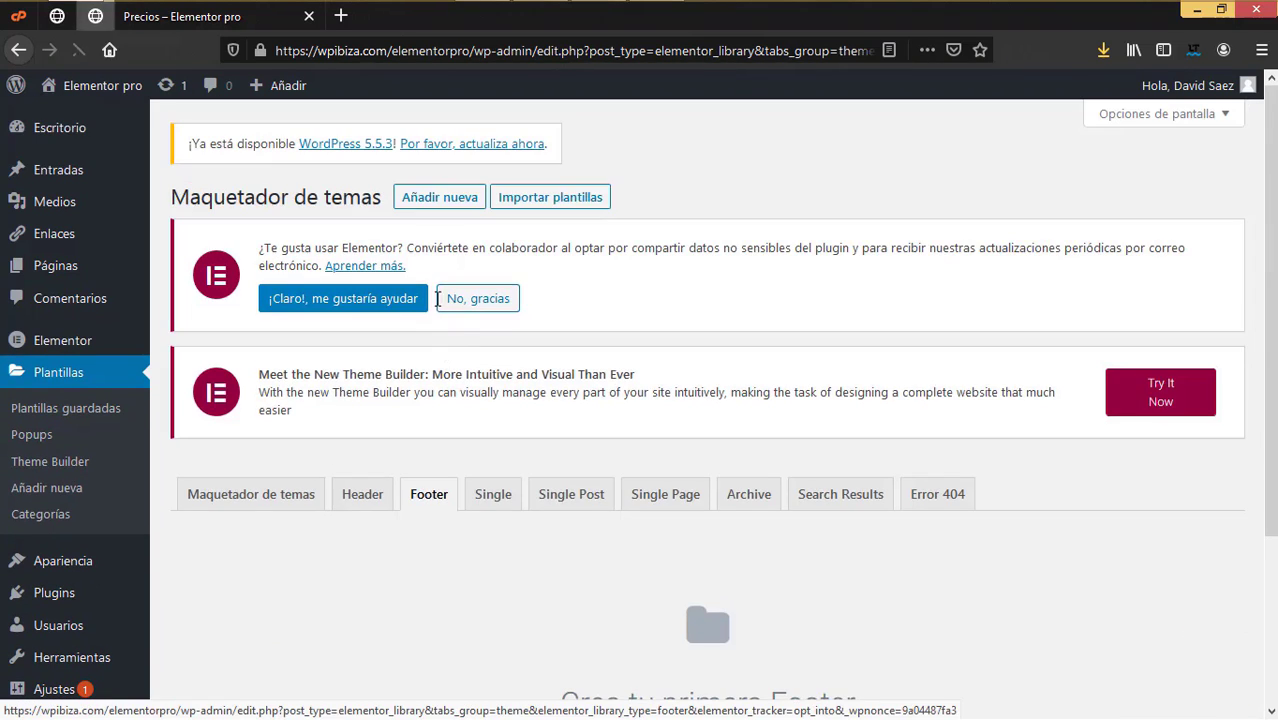
click(451, 208)
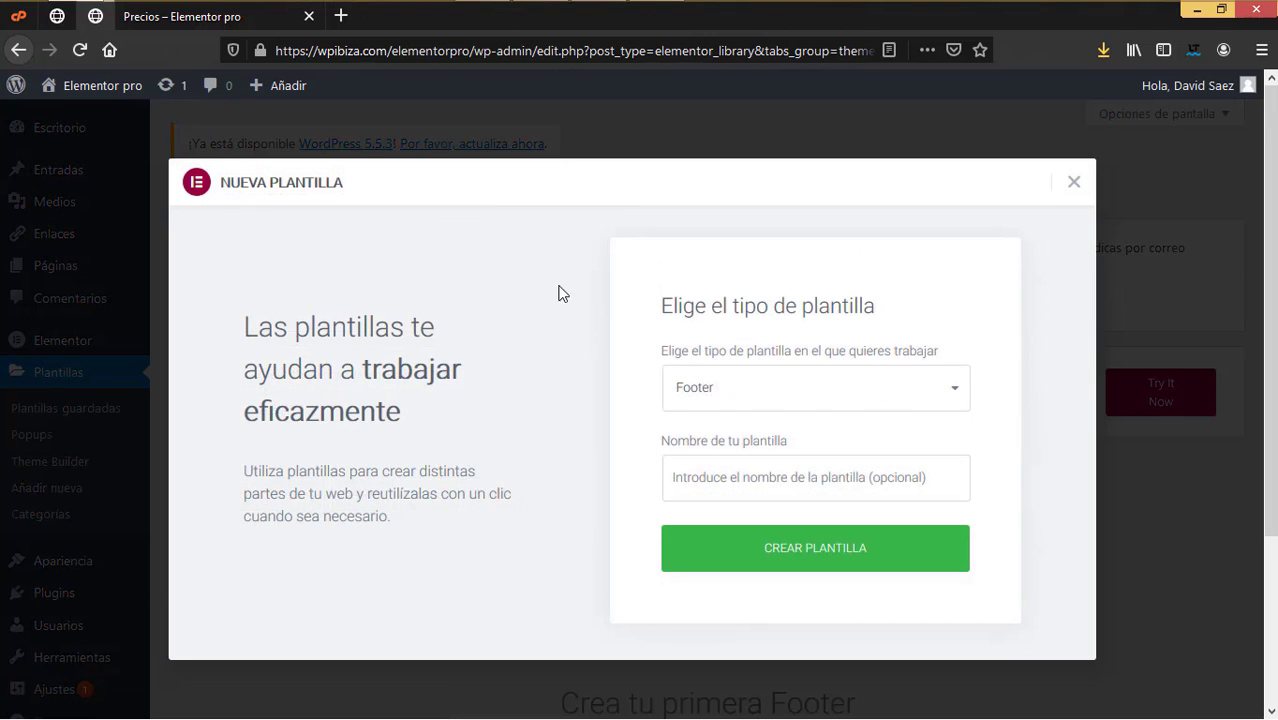
click(717, 478)
text(P)
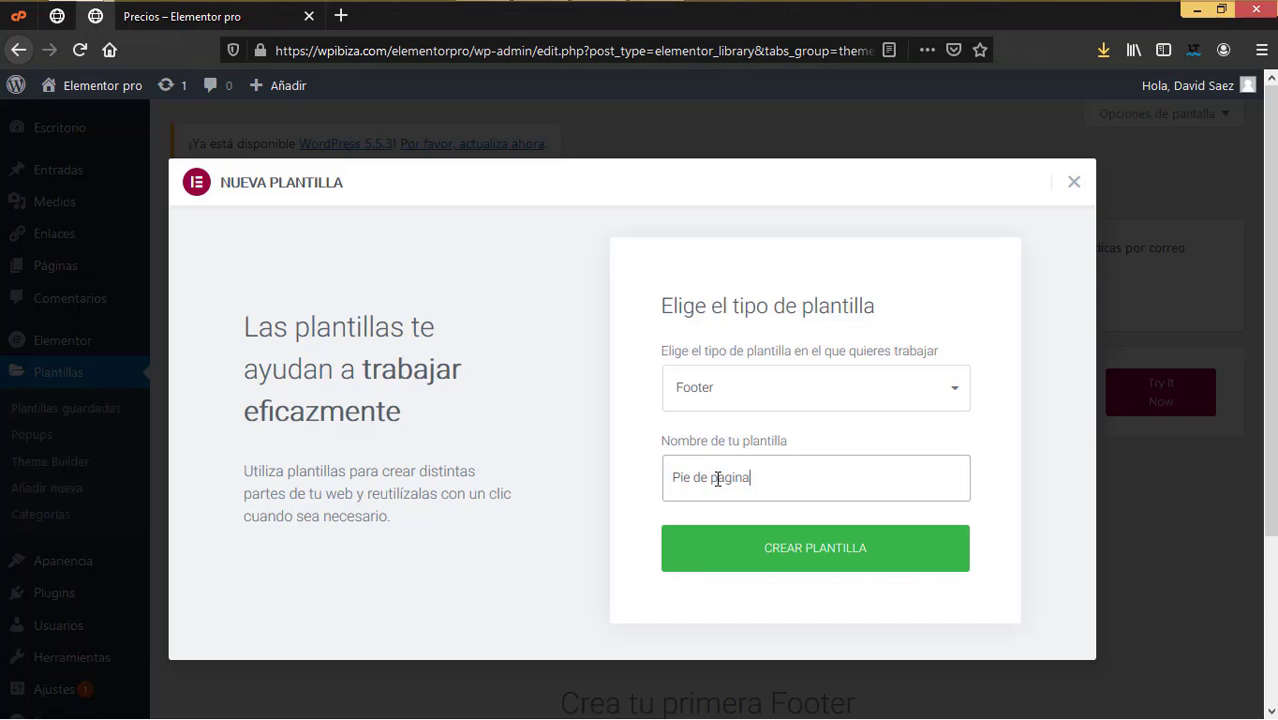
text(ie de pagina)
click(780, 555)
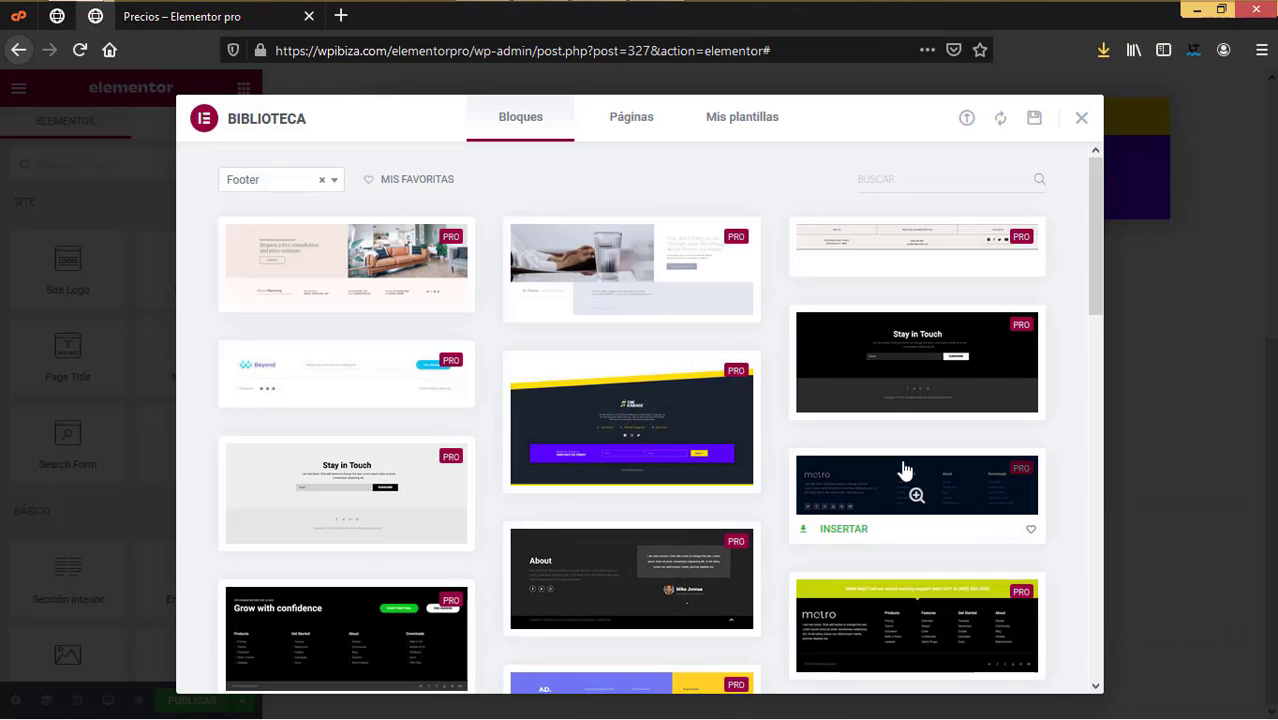
Step: Browse the Footer blocks and insert the purple-and-yellow gym footer design
scroll(903, 470, down, 3)
scroll(902, 466, down, 3)
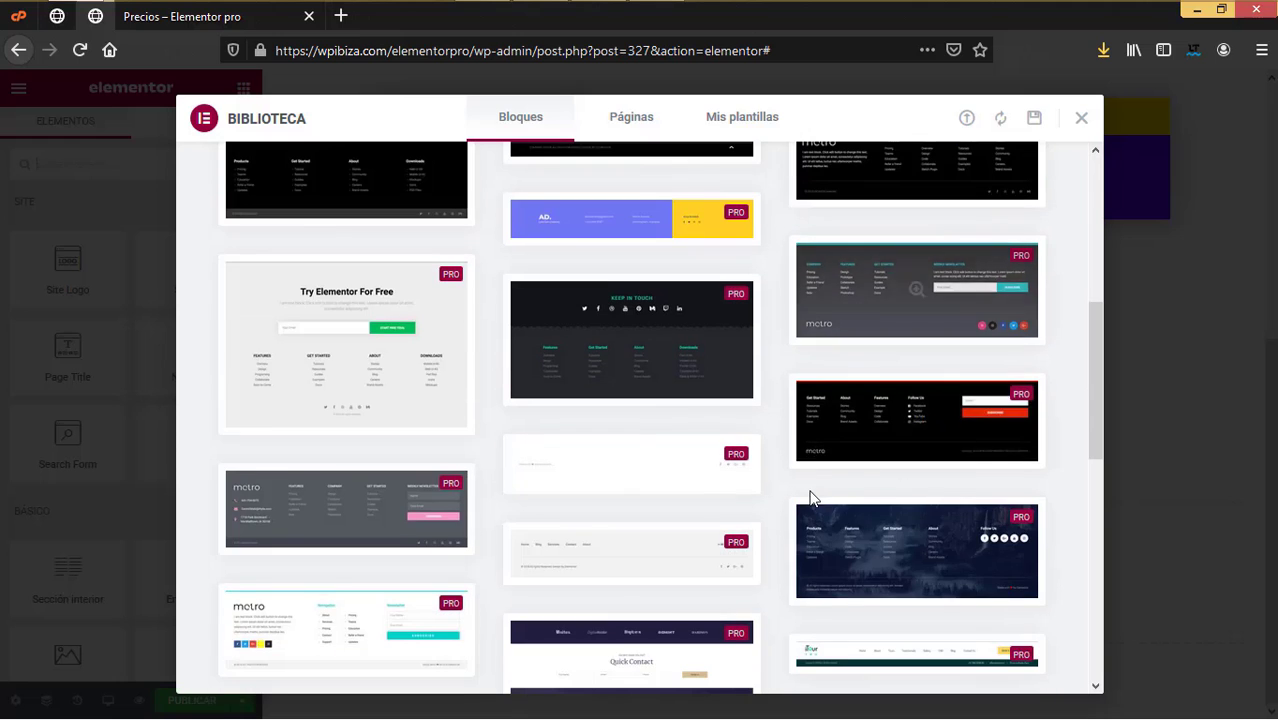
scroll(810, 497, down, 10)
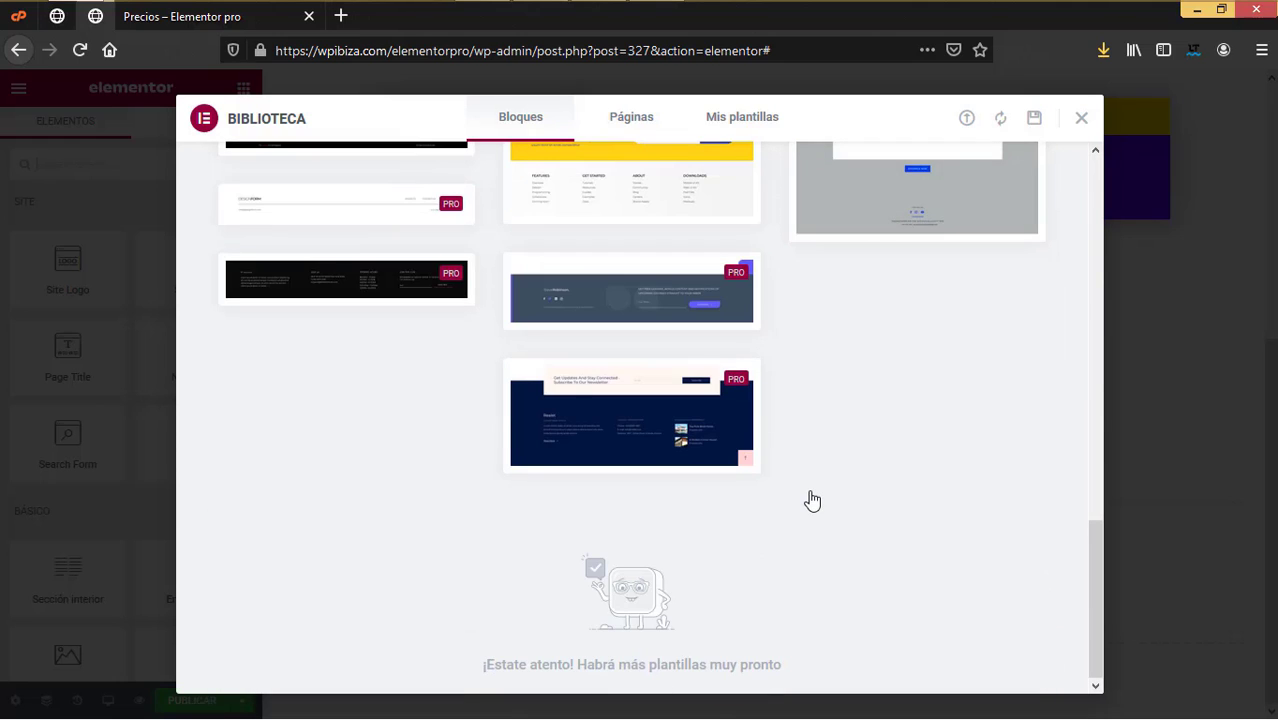
scroll(810, 497, up, 5)
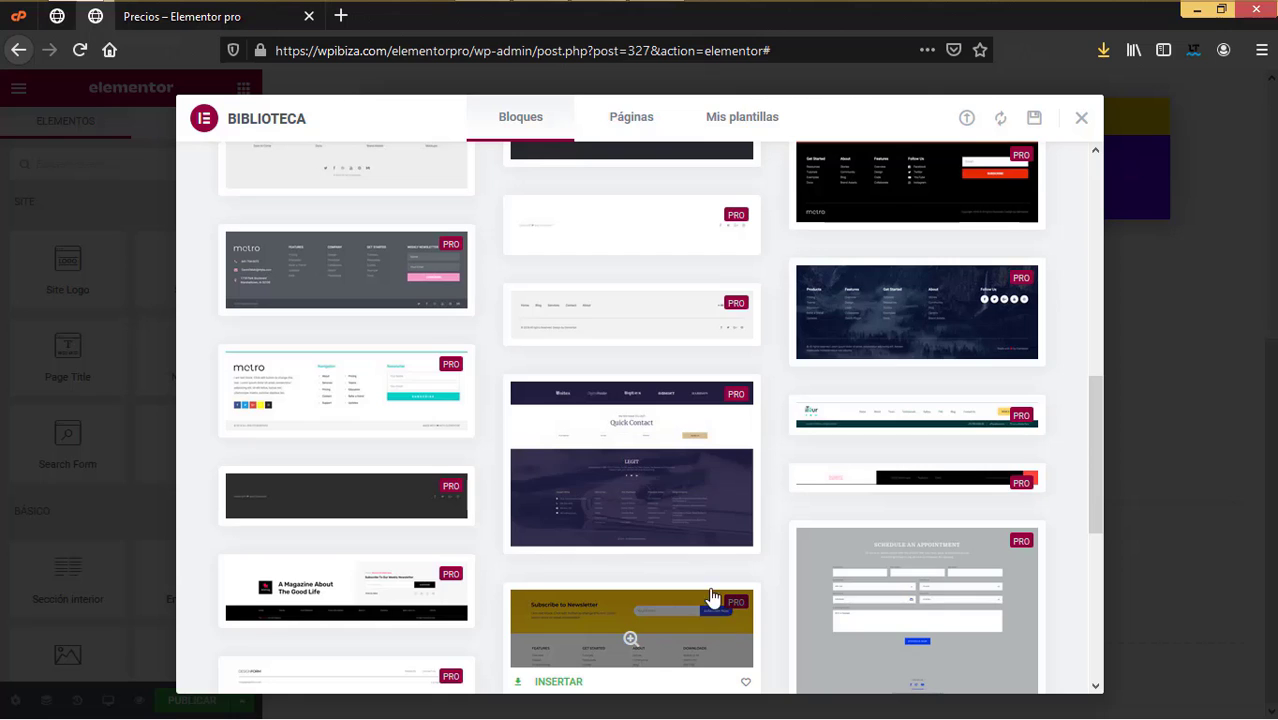
scroll(713, 603, up, 10)
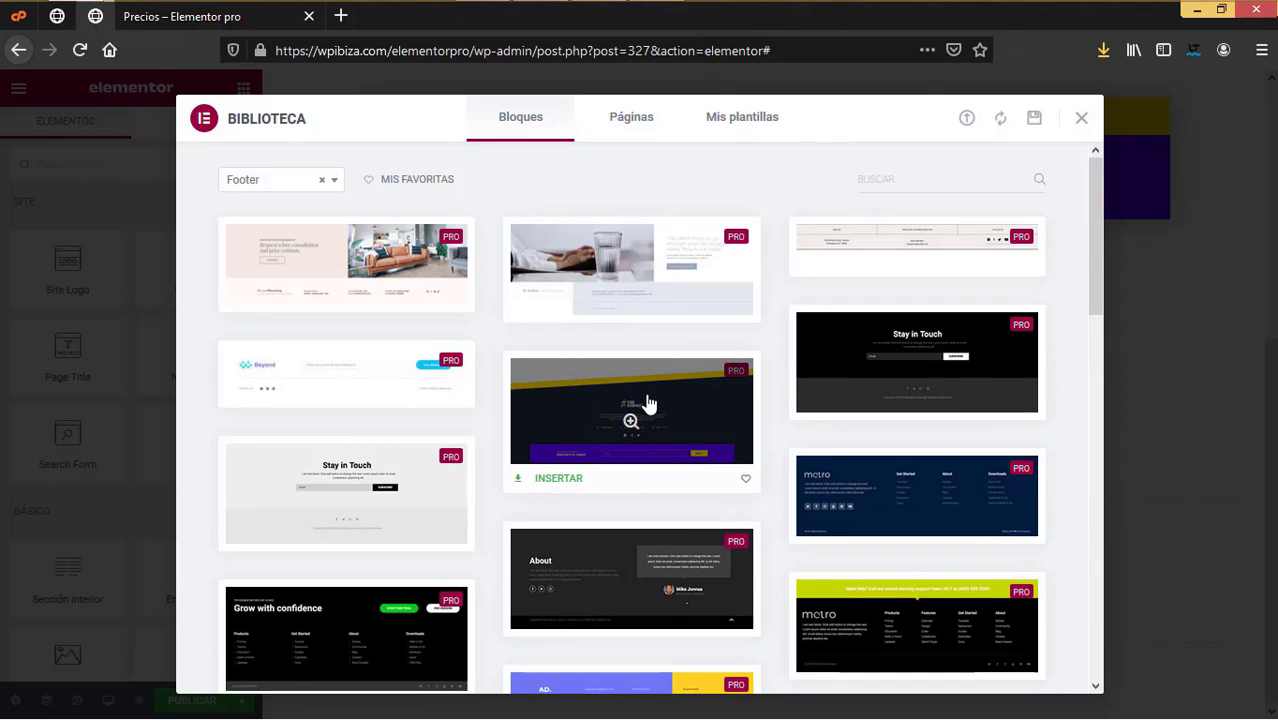
click(557, 482)
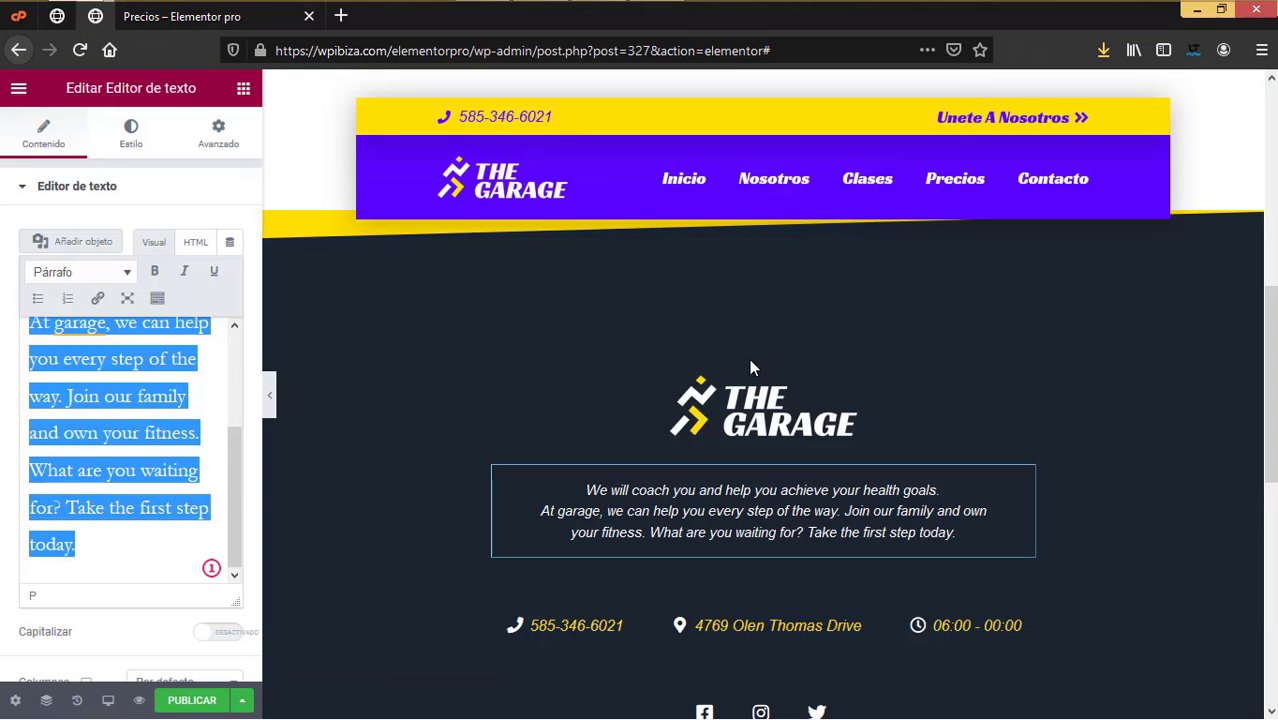
Step: Swap the English footer paragraph for the pasted Spanish text, formatted as Párrafo
scroll(700, 290, down, 2)
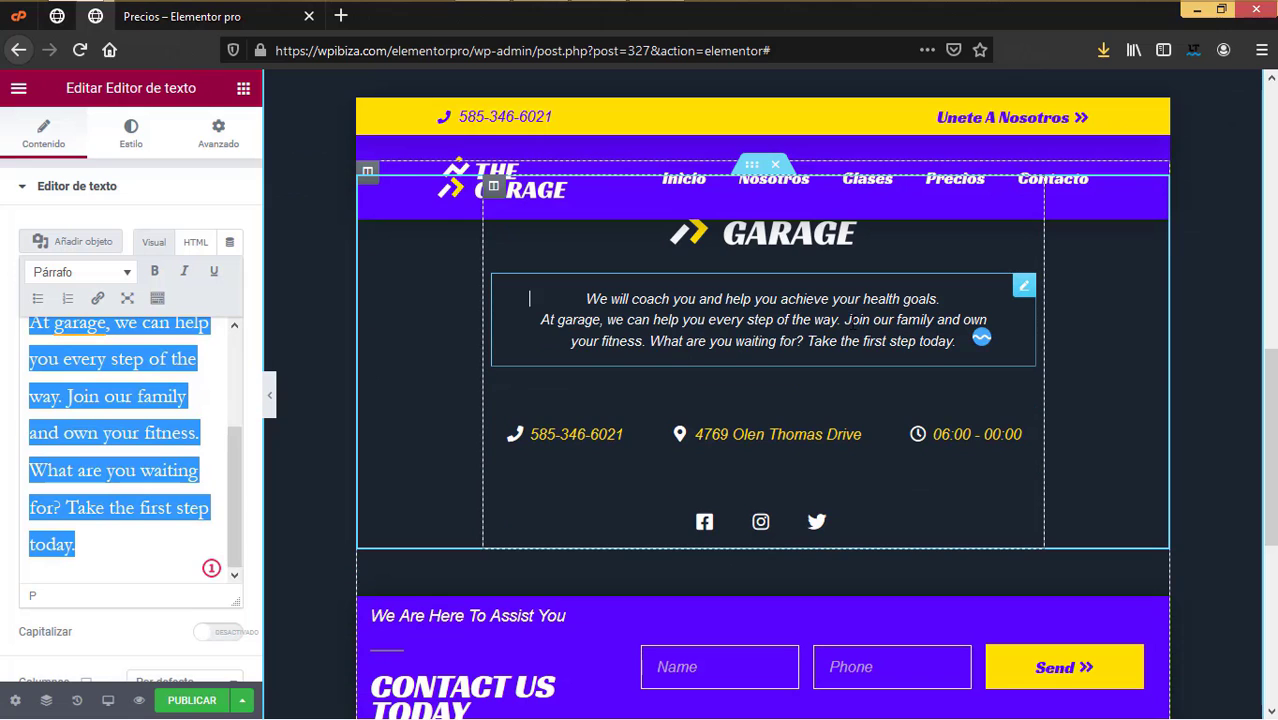
scroll(600, 330, up, 1)
scroll(140, 420, up, 3)
click(136, 512)
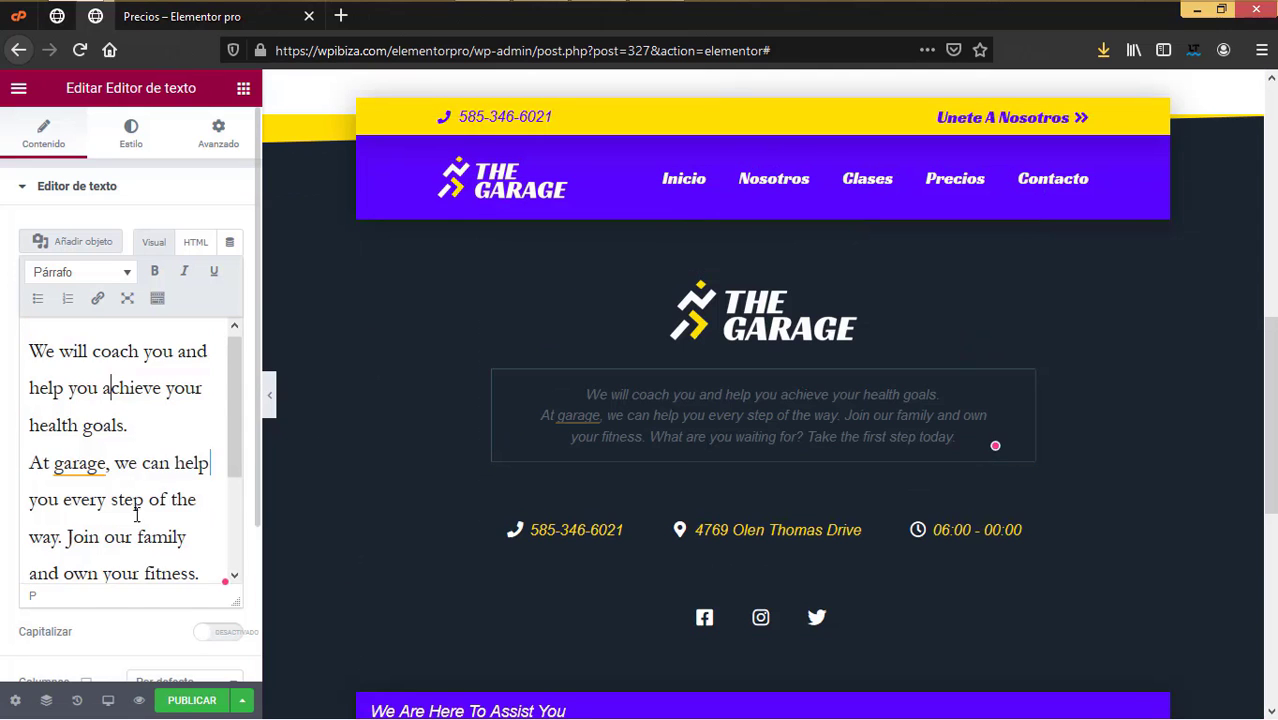
scroll(136, 512, down, 2)
drag(97, 551, 12, 252)
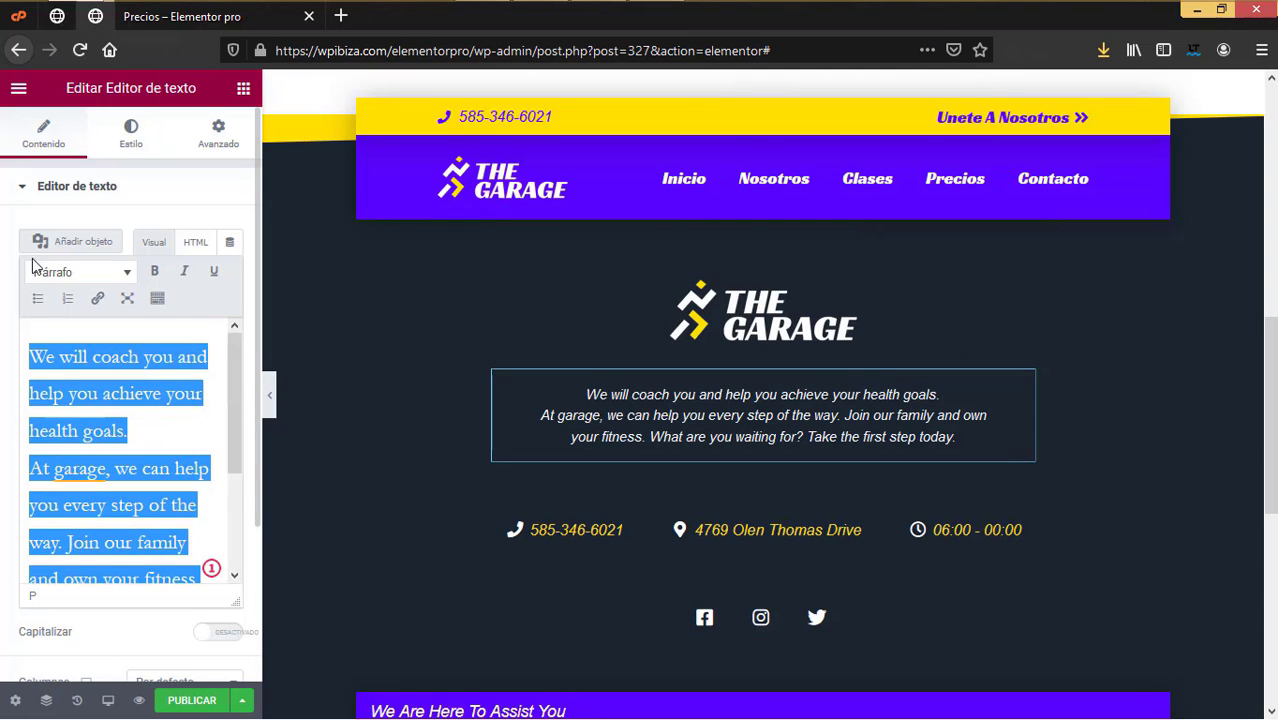
key(BackSpace)
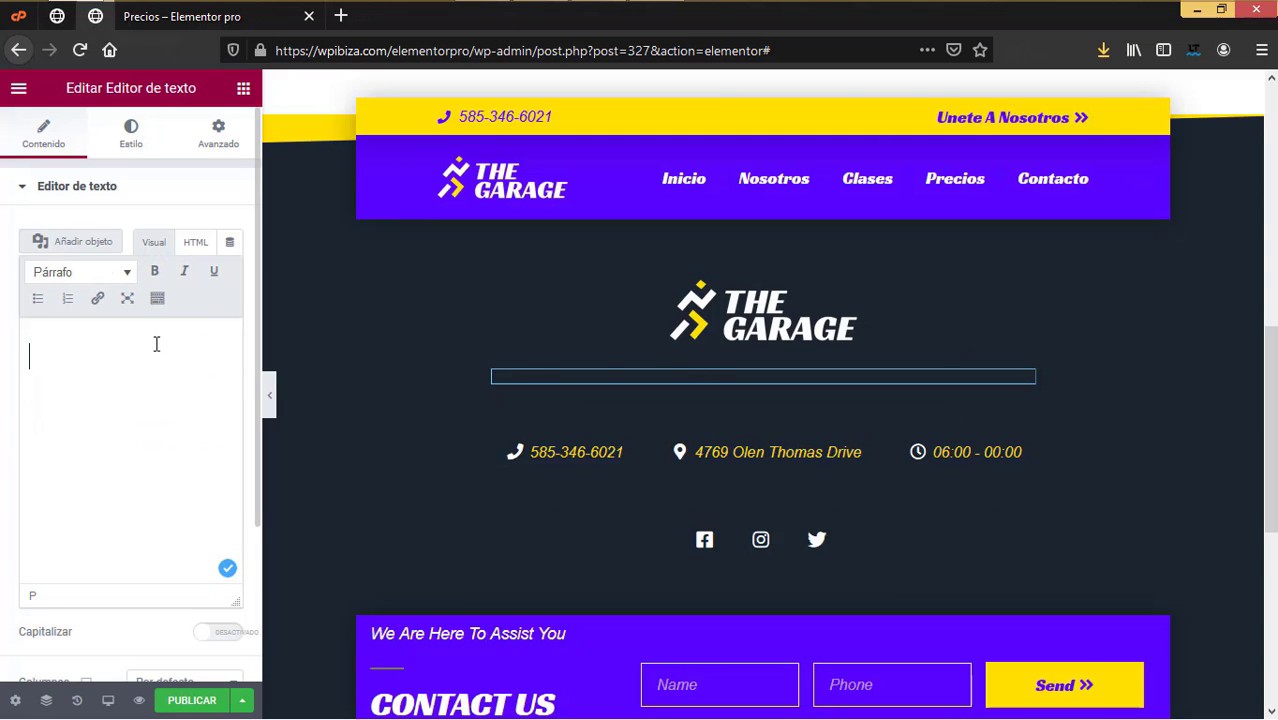
key(ctrl+v)
key(ctrl+a)
key(alt+shift+7)
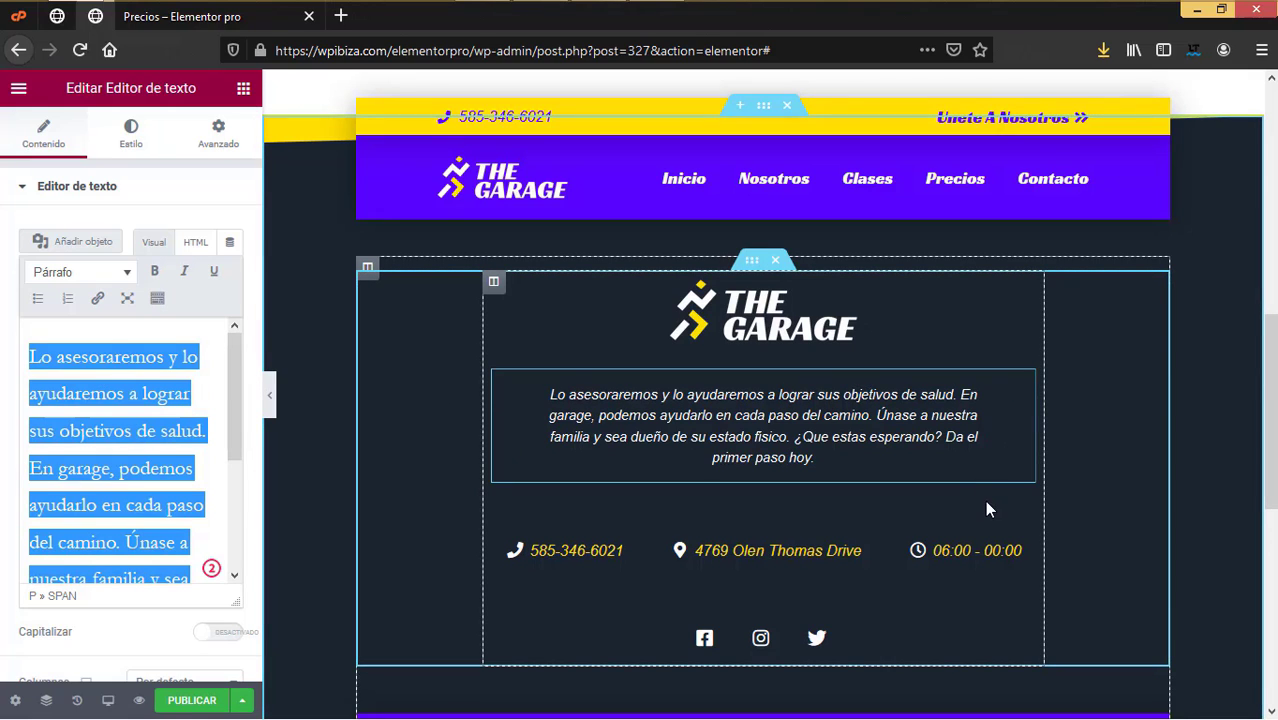
right_click(1024, 393)
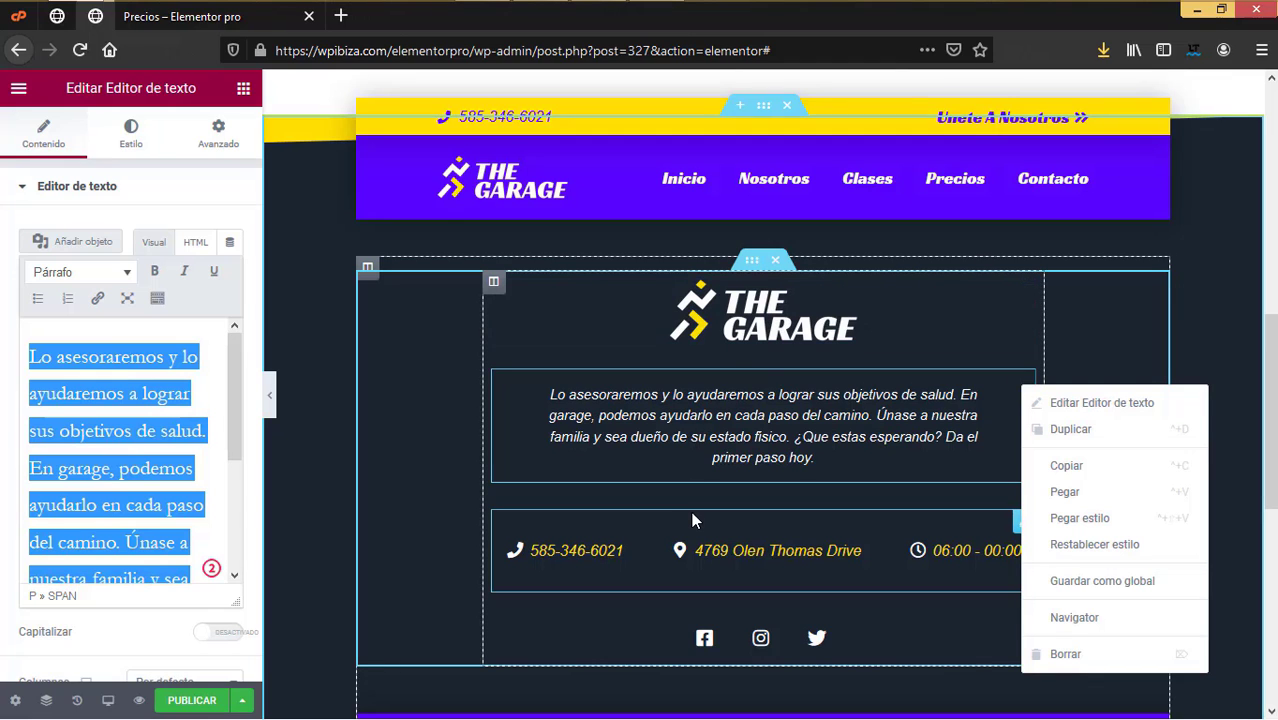
Step: Review the phone, address and opening-hours entries, changing the 00:00 closing time to 18
click(607, 555)
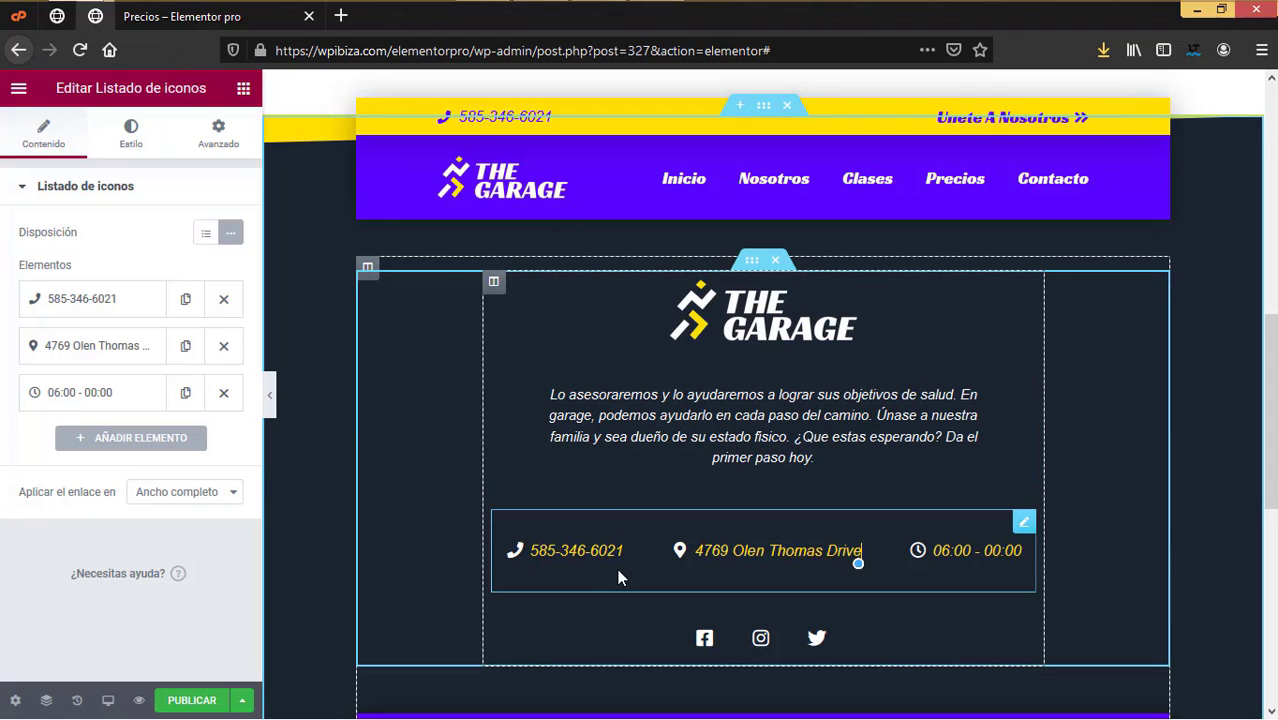
click(115, 298)
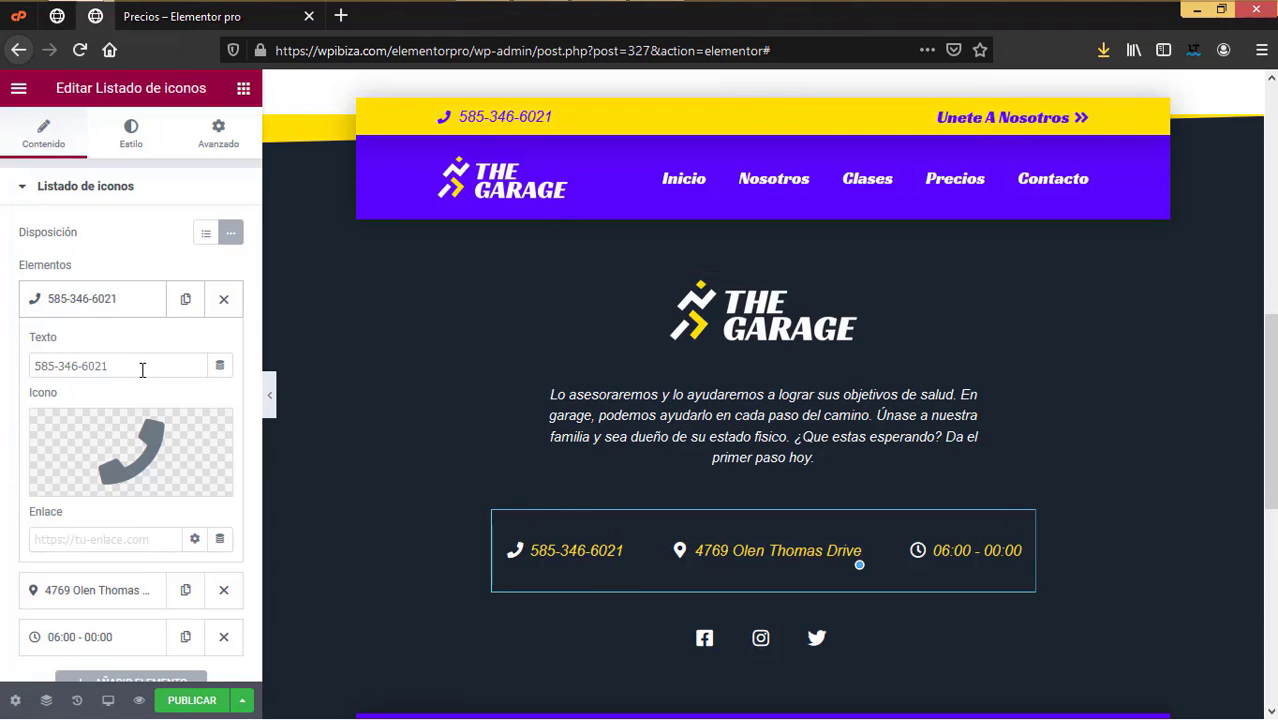
drag(137, 370, 2, 356)
click(128, 303)
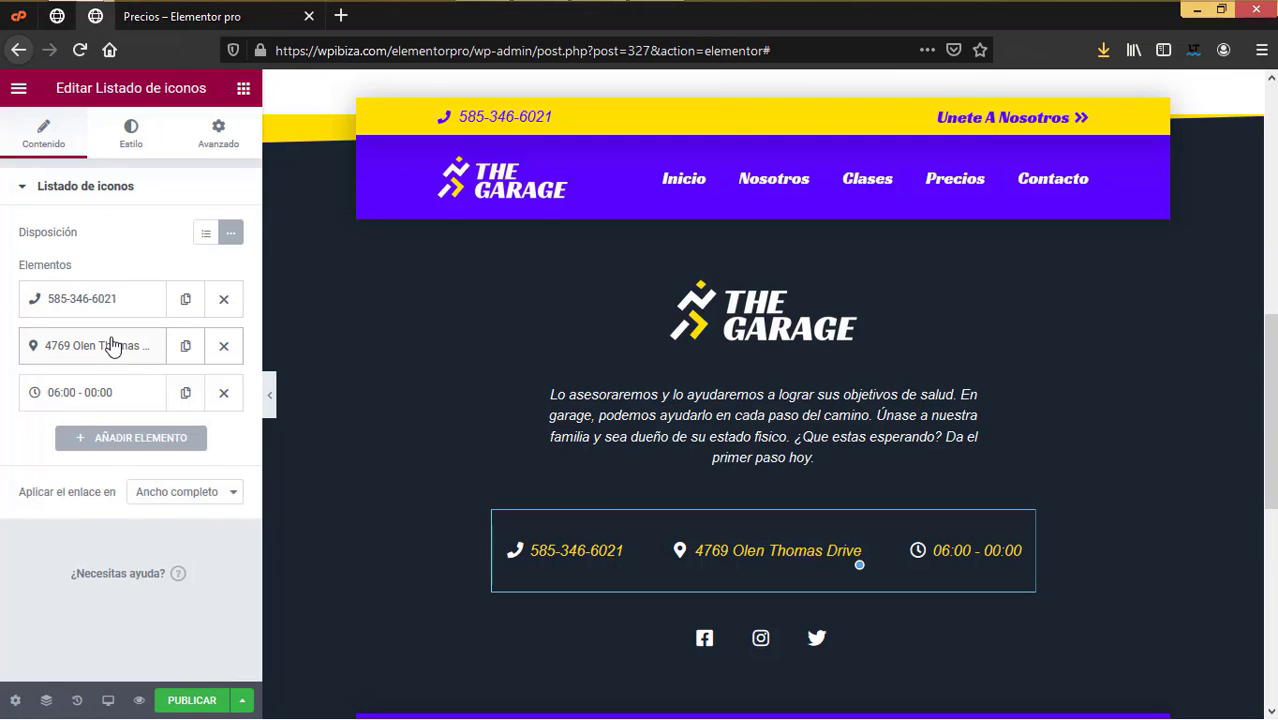
click(123, 344)
drag(38, 405, 5, 405)
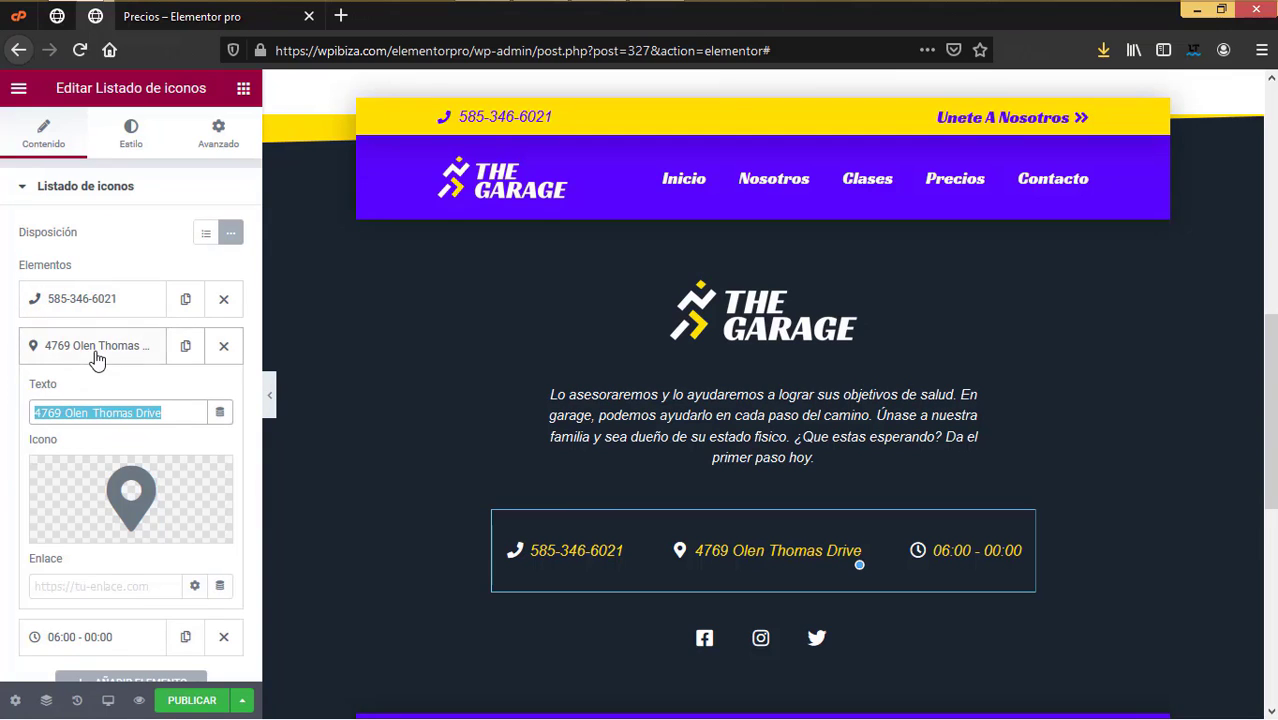
click(94, 350)
click(133, 404)
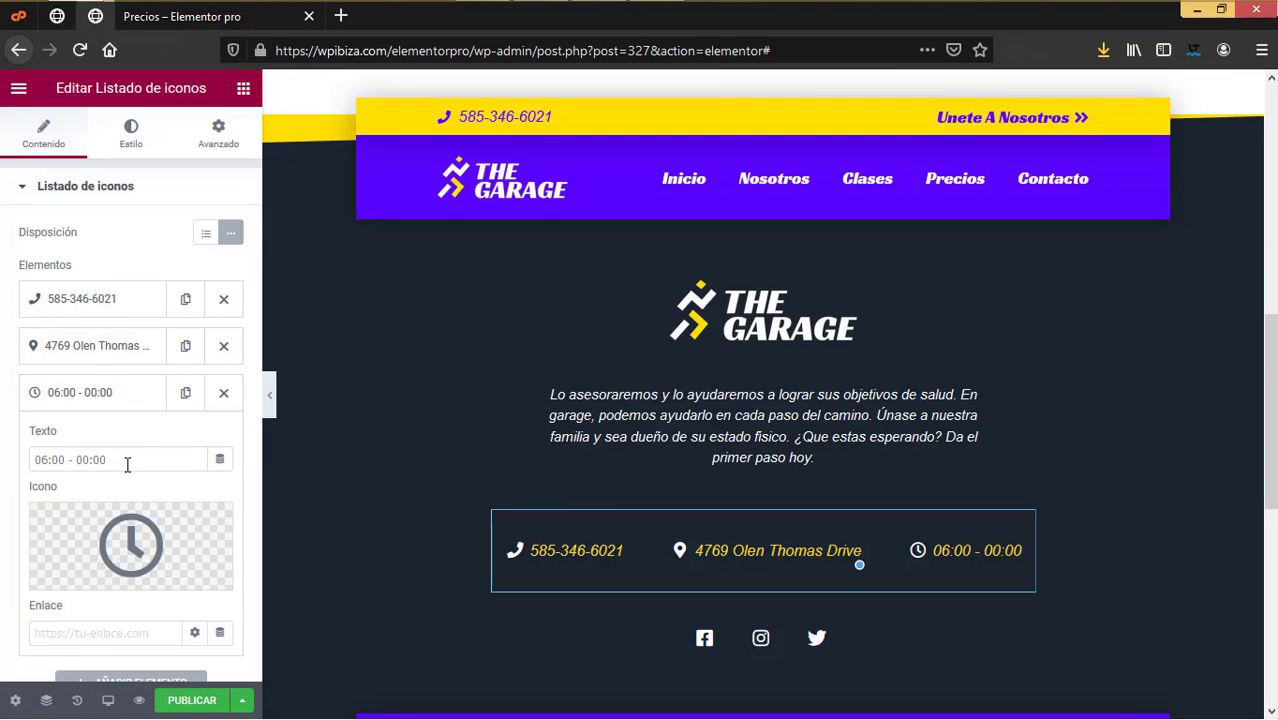
drag(125, 459, 3, 452)
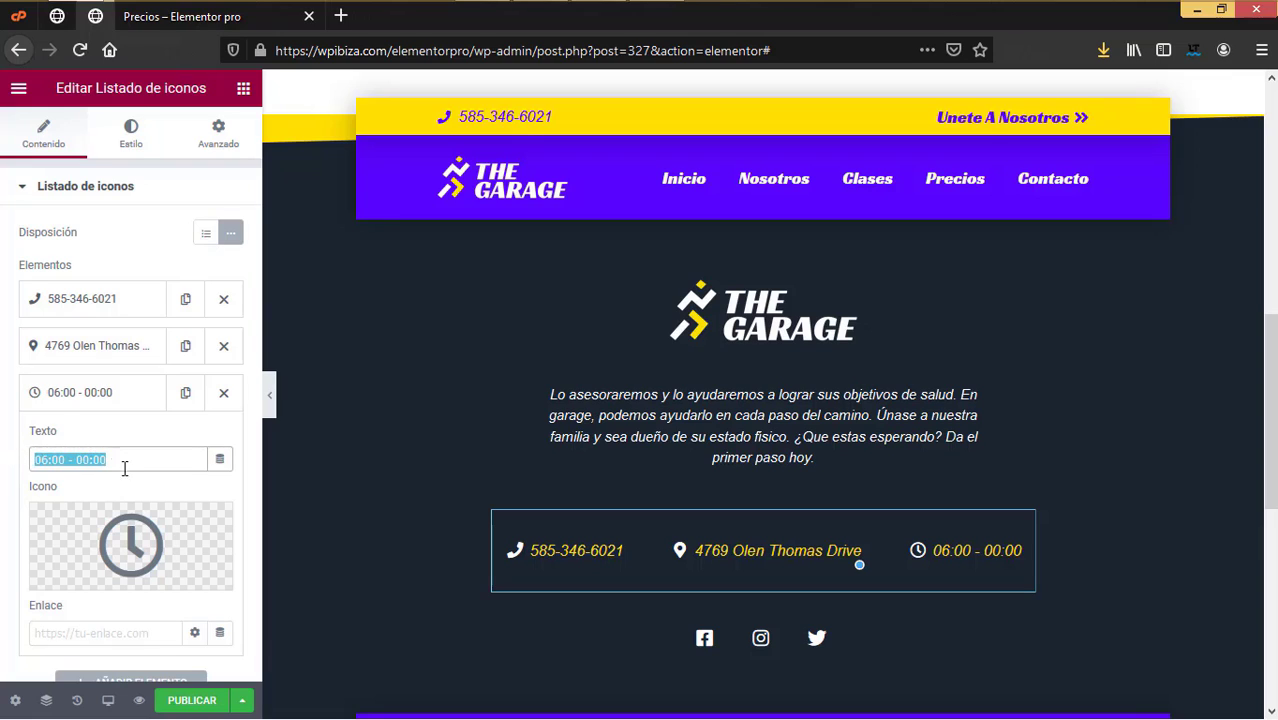
click(46, 462)
double_click(130, 459)
text(18)
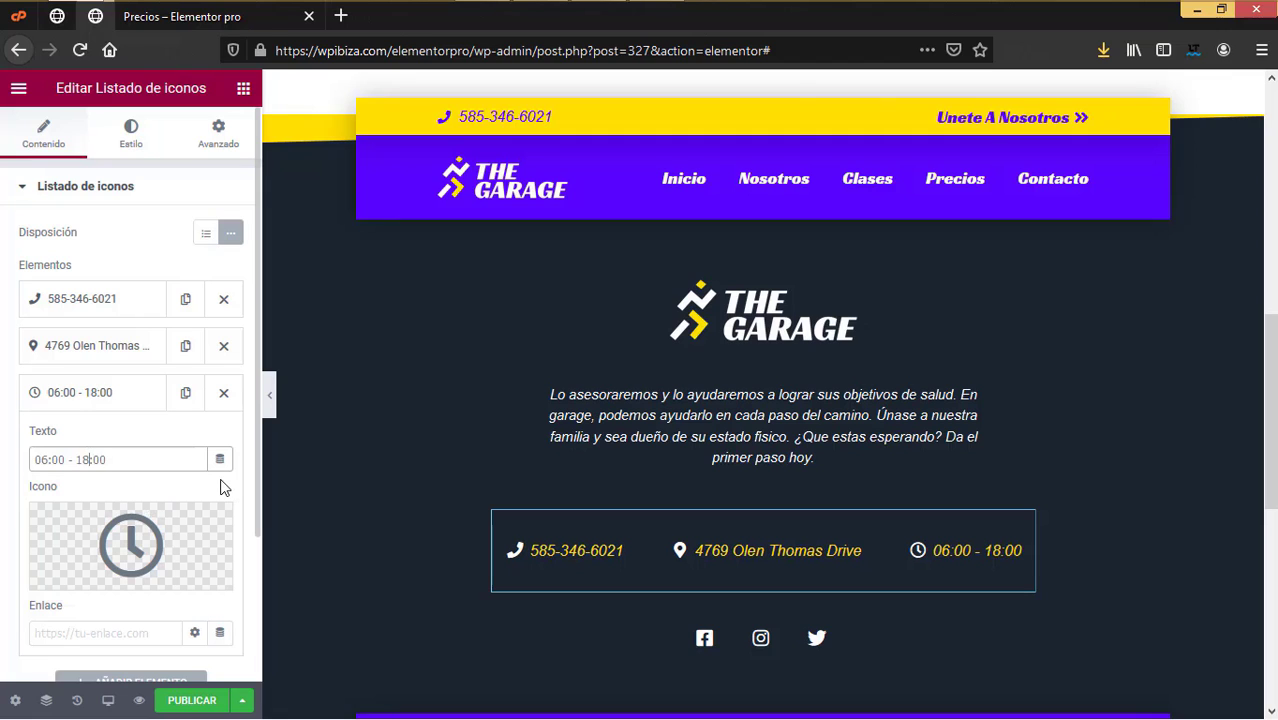
click(94, 398)
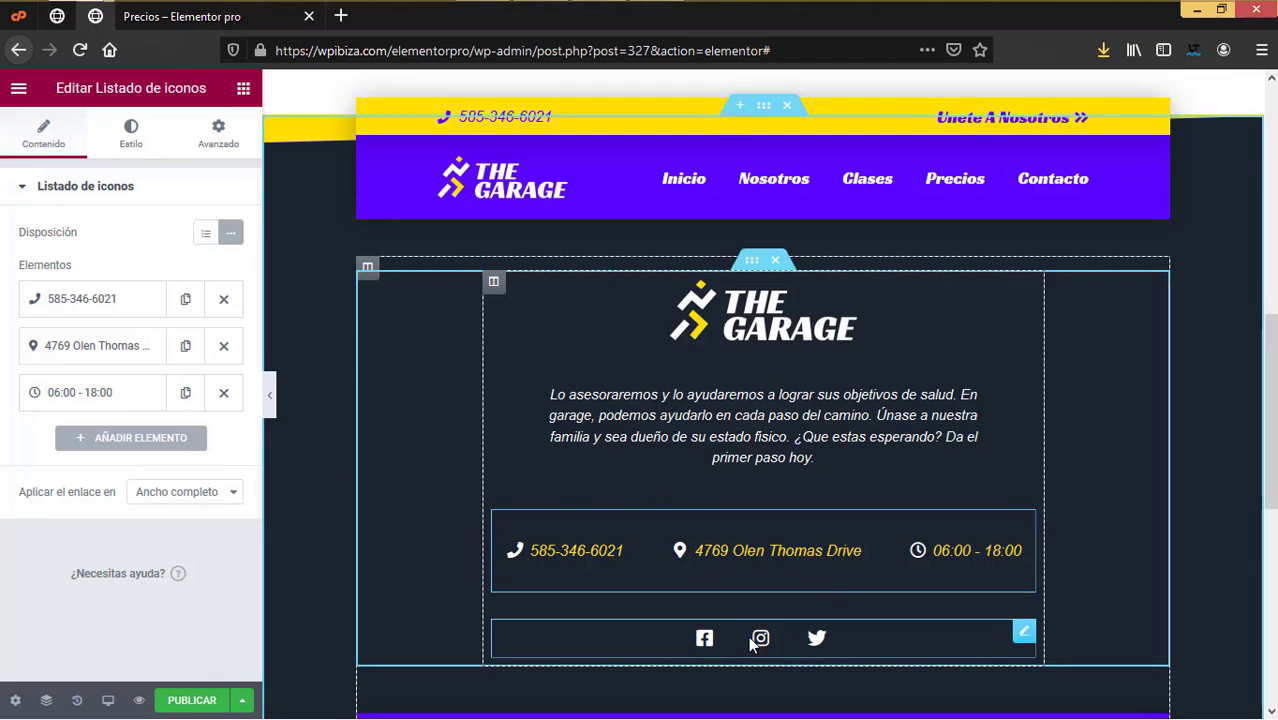
Step: Review the Facebook, Instagram and Twitter social icon items, including the Facebook link
click(1022, 638)
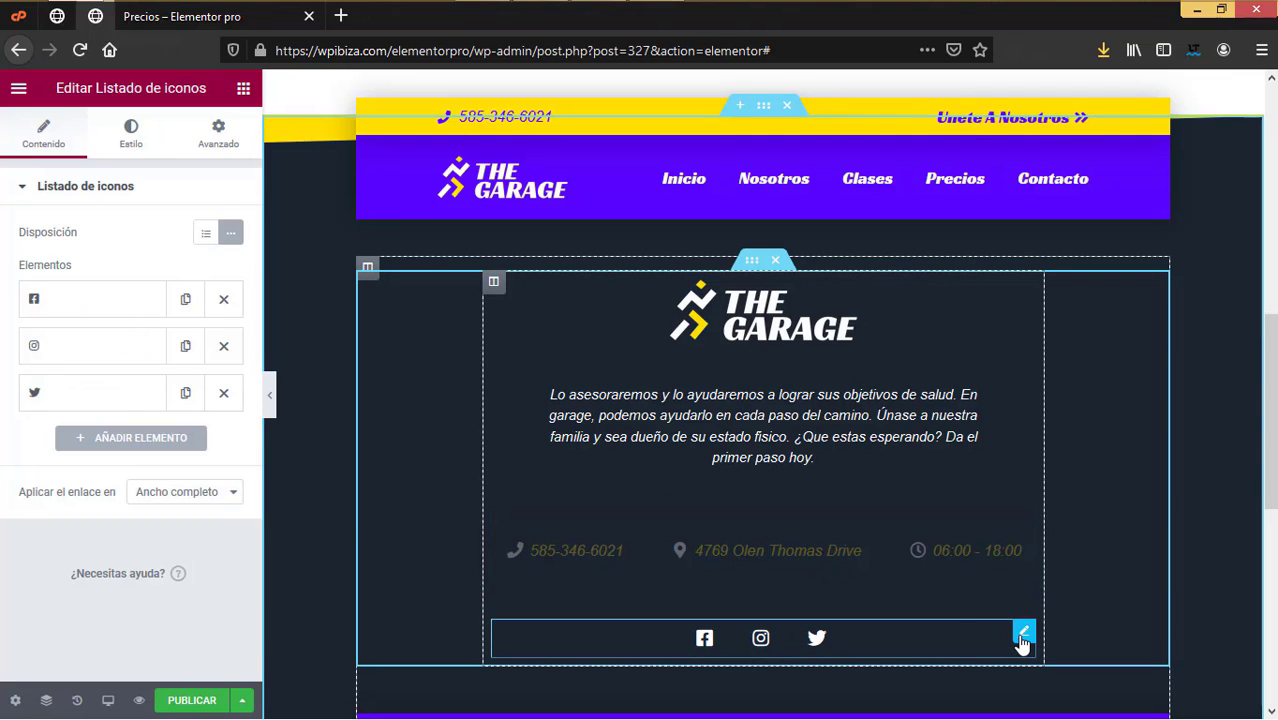
click(93, 299)
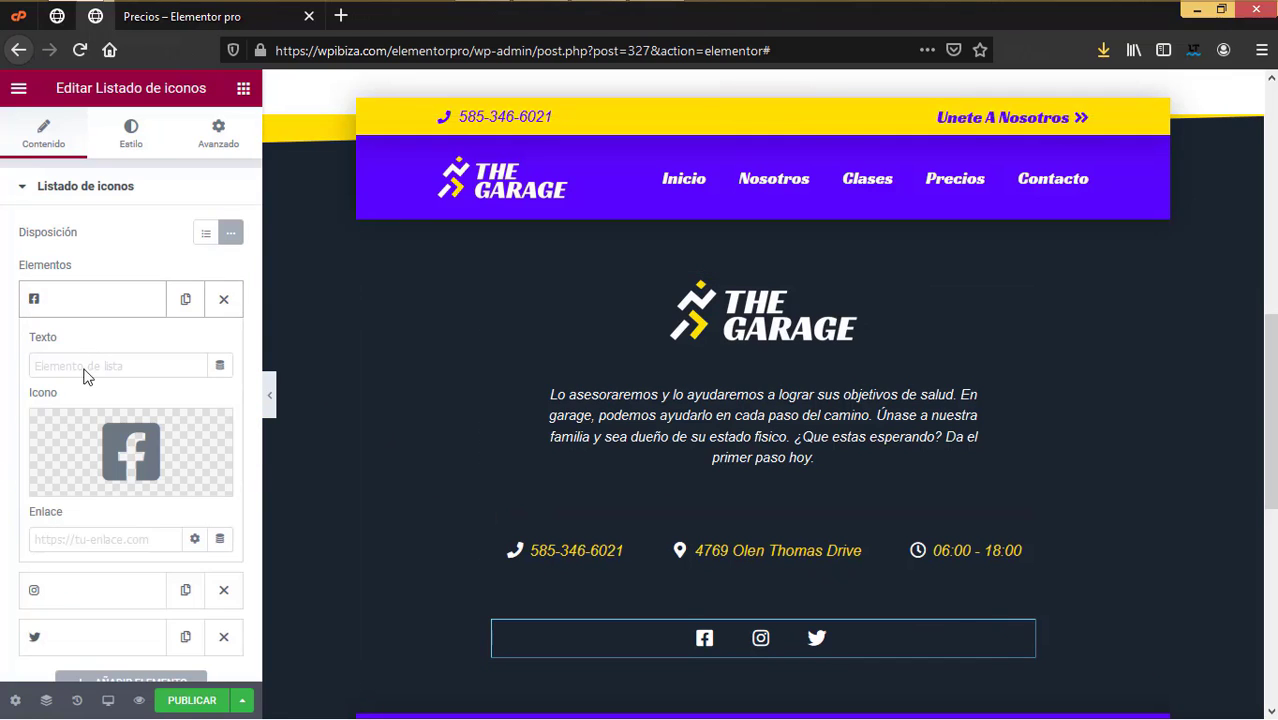
click(68, 539)
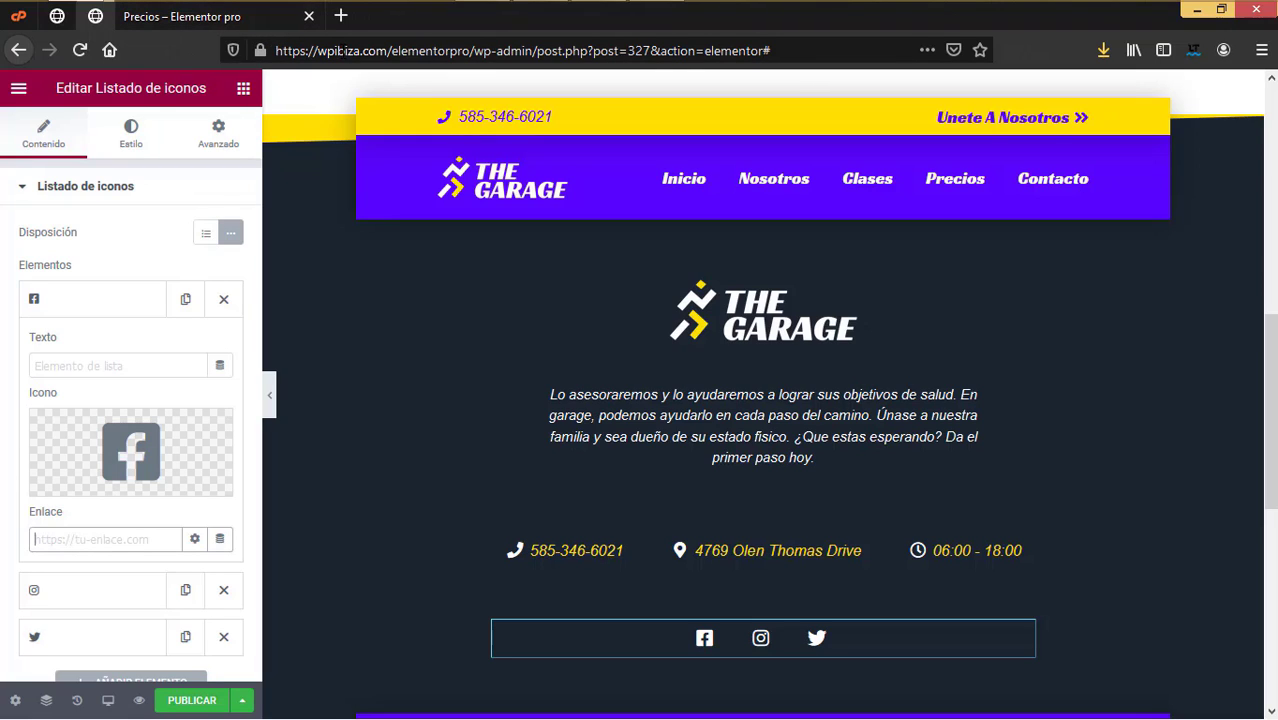
click(120, 538)
click(72, 316)
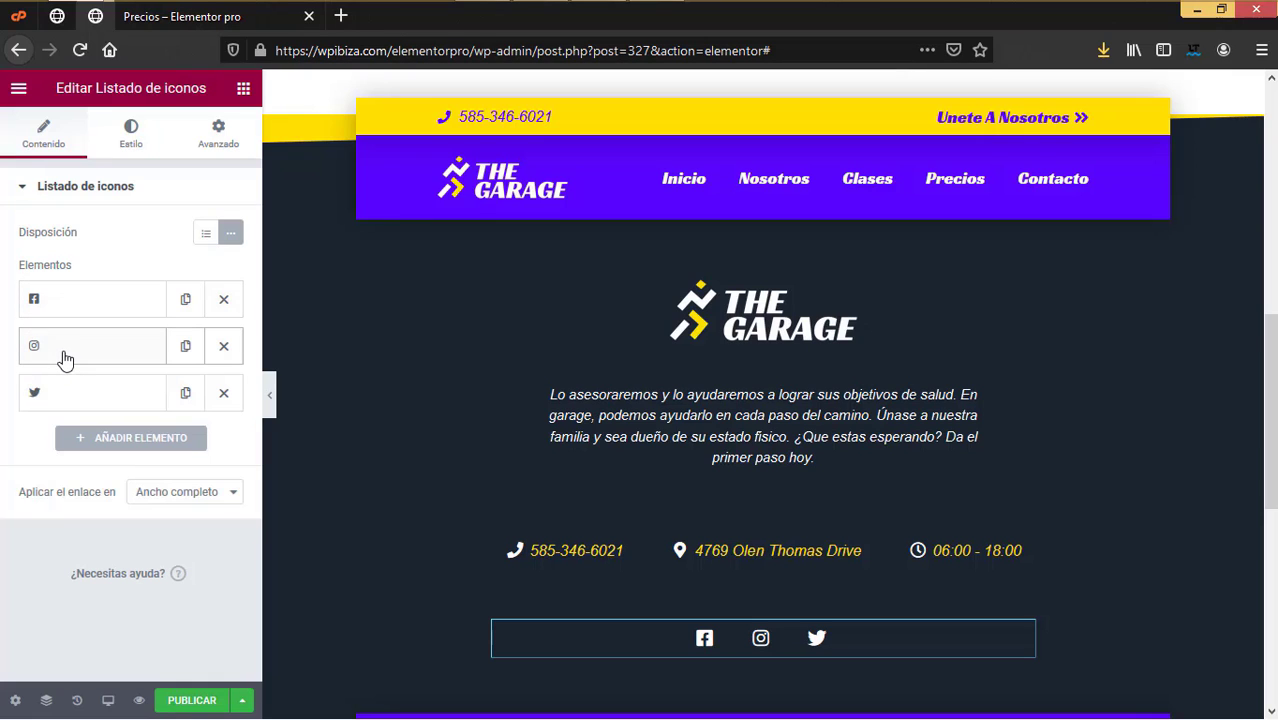
click(64, 357)
click(64, 357)
click(55, 398)
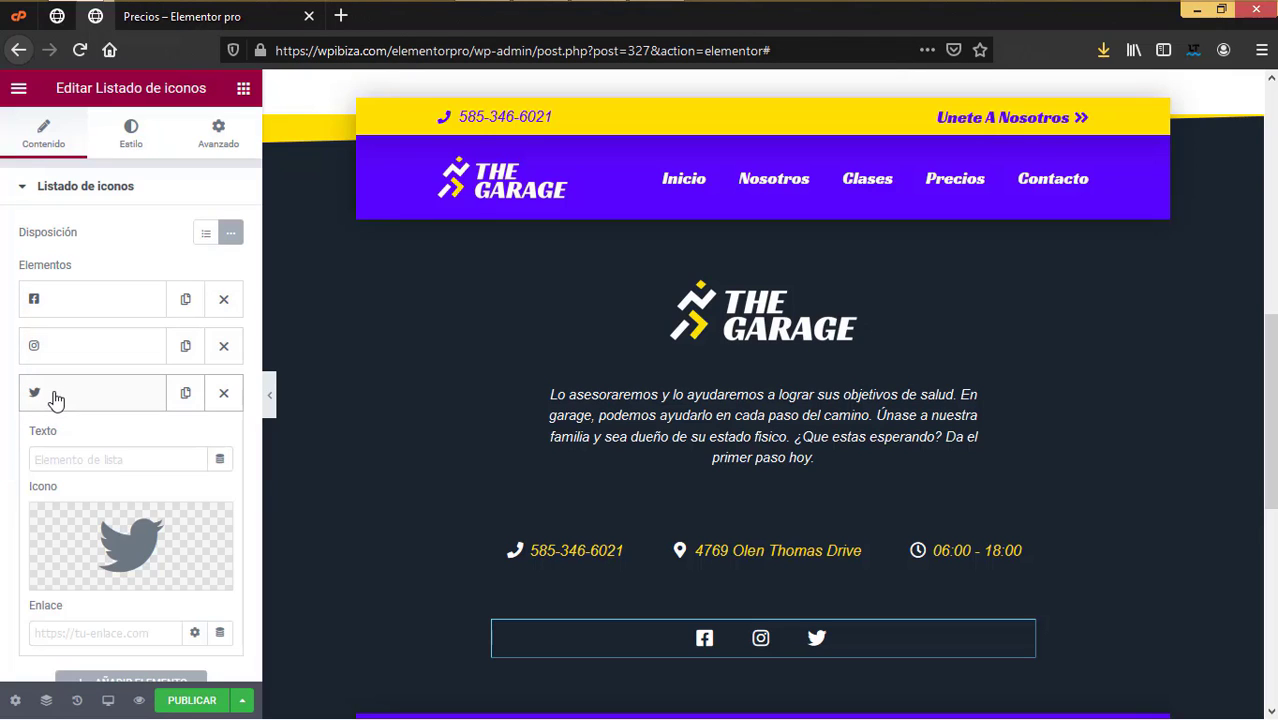
click(55, 398)
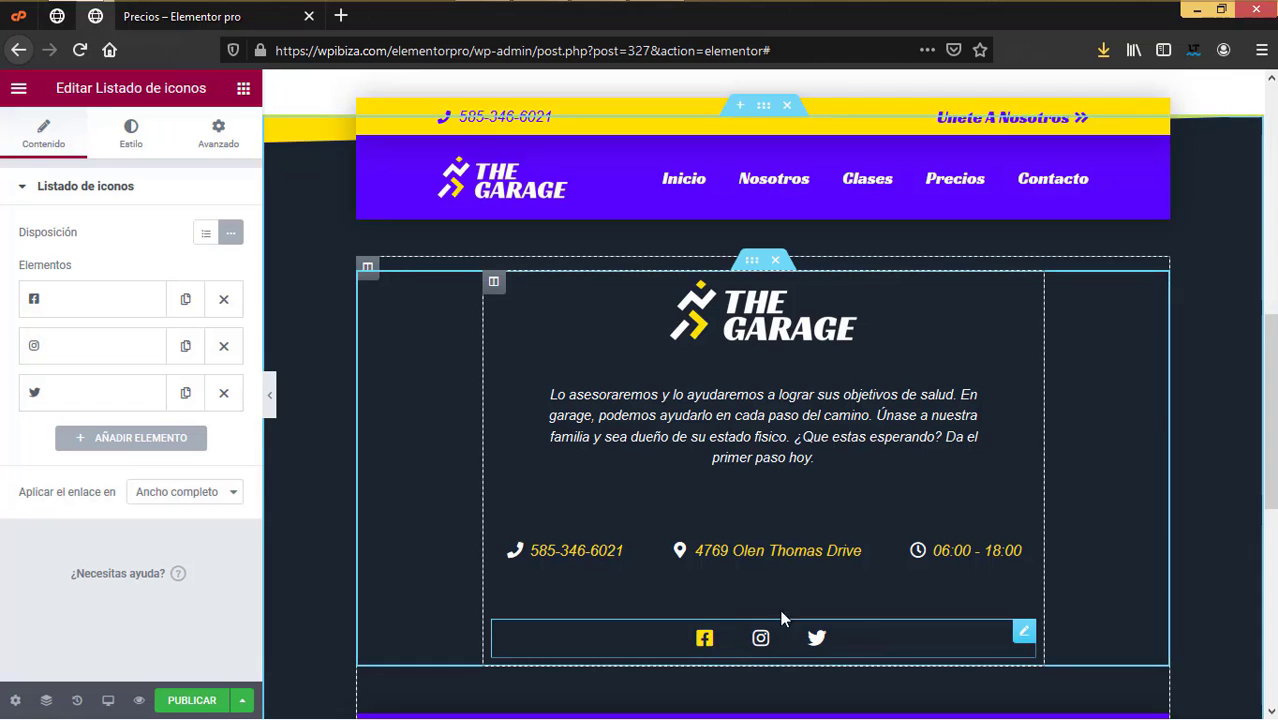
scroll(950, 540, up, 3)
scroll(946, 536, down, 2)
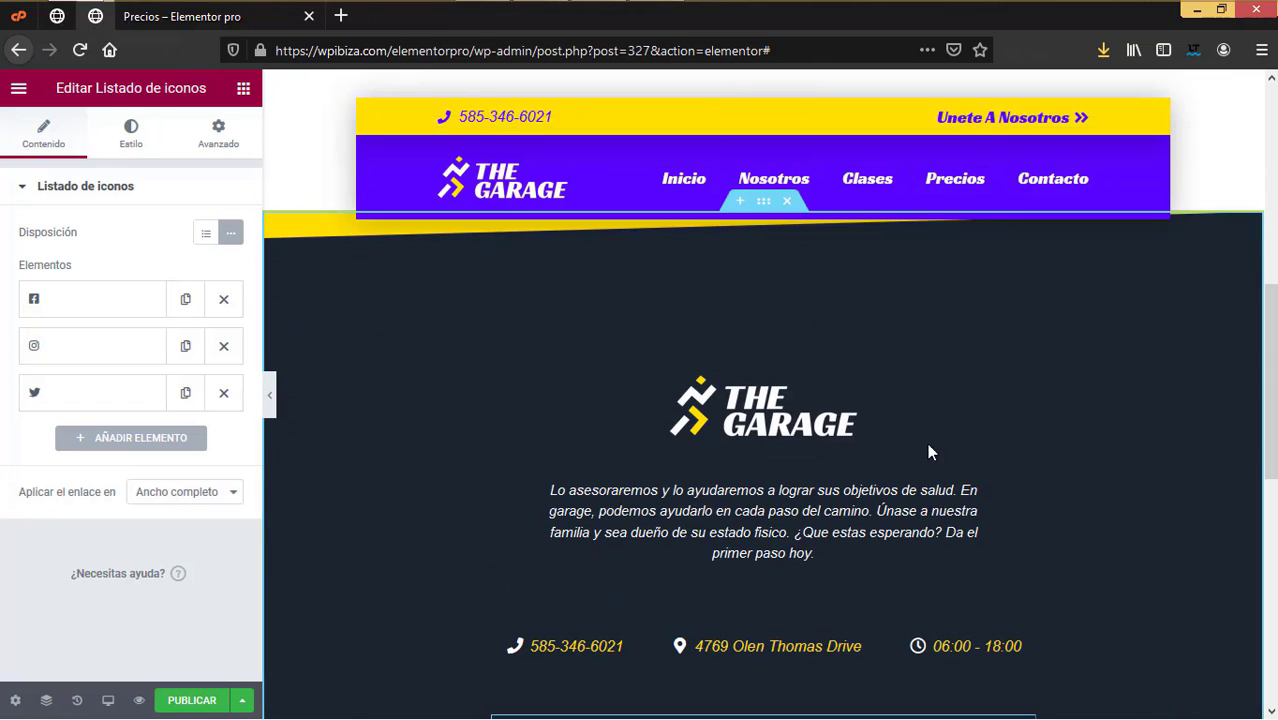
Step: Inspect the footer section's background and the description text's style settings
click(768, 209)
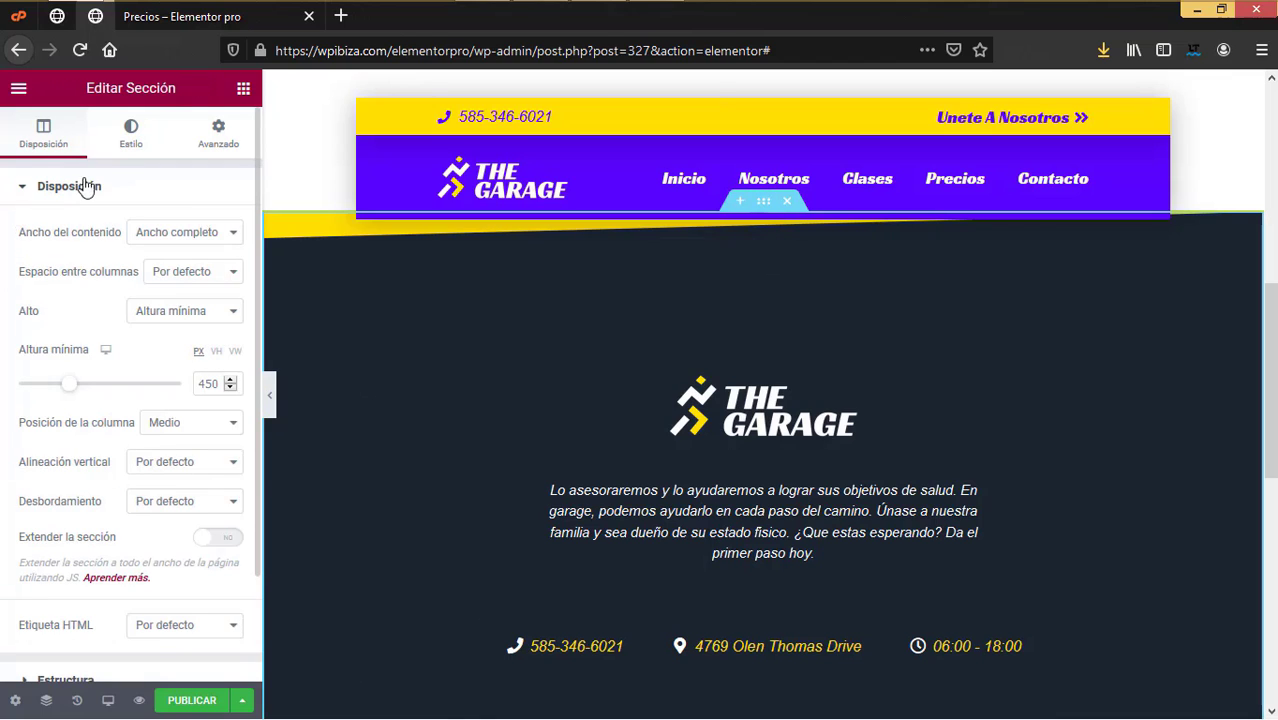
click(131, 140)
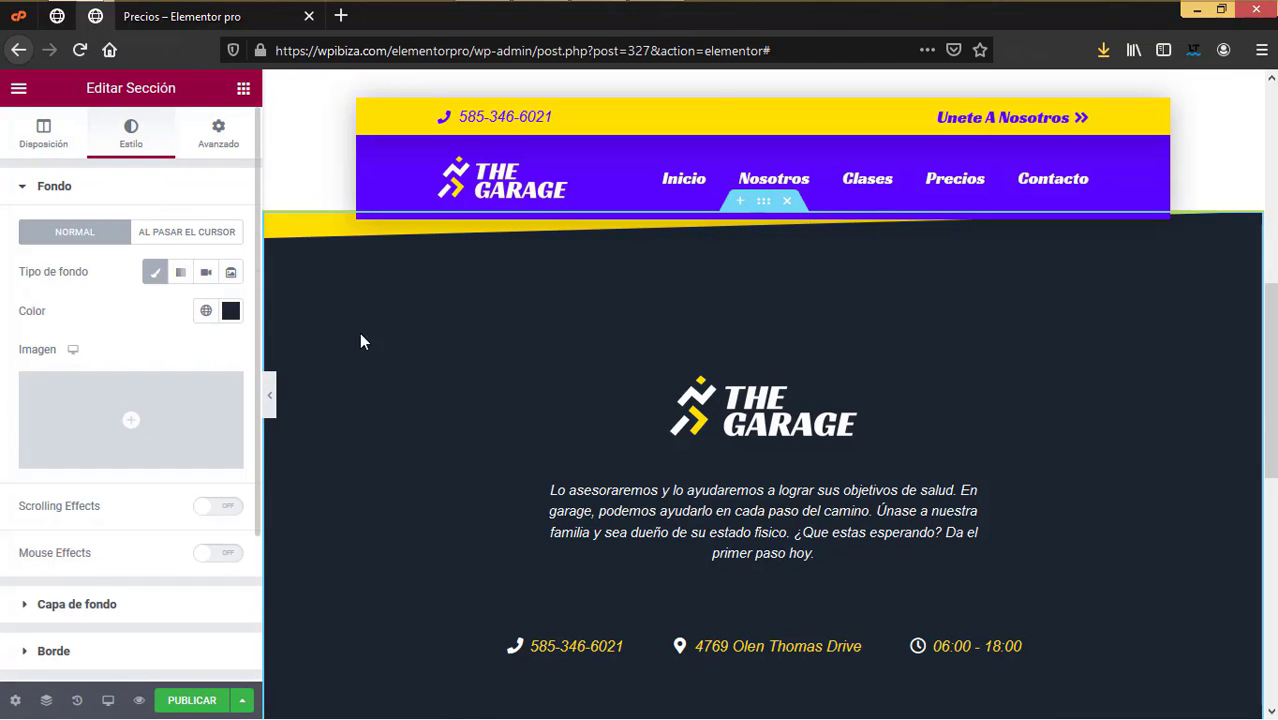
click(743, 513)
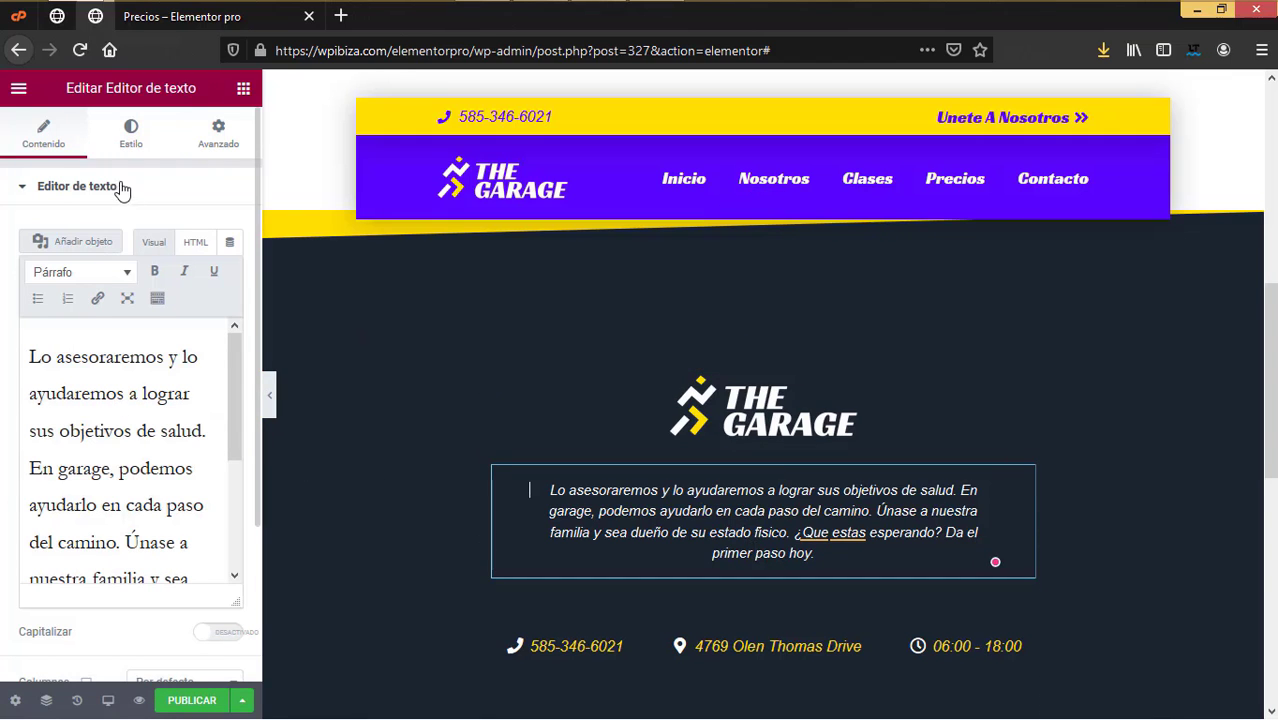
click(130, 138)
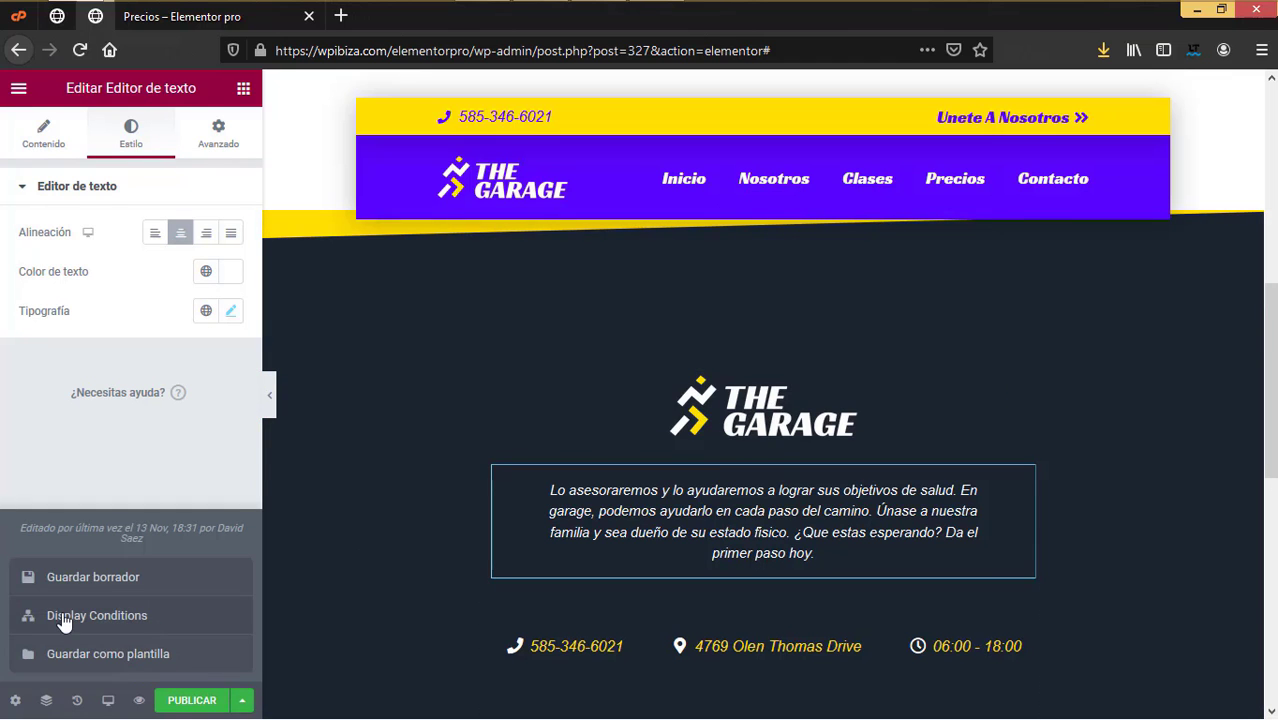
Step: Publish the footer with an Include Entire Site display condition
click(60, 620)
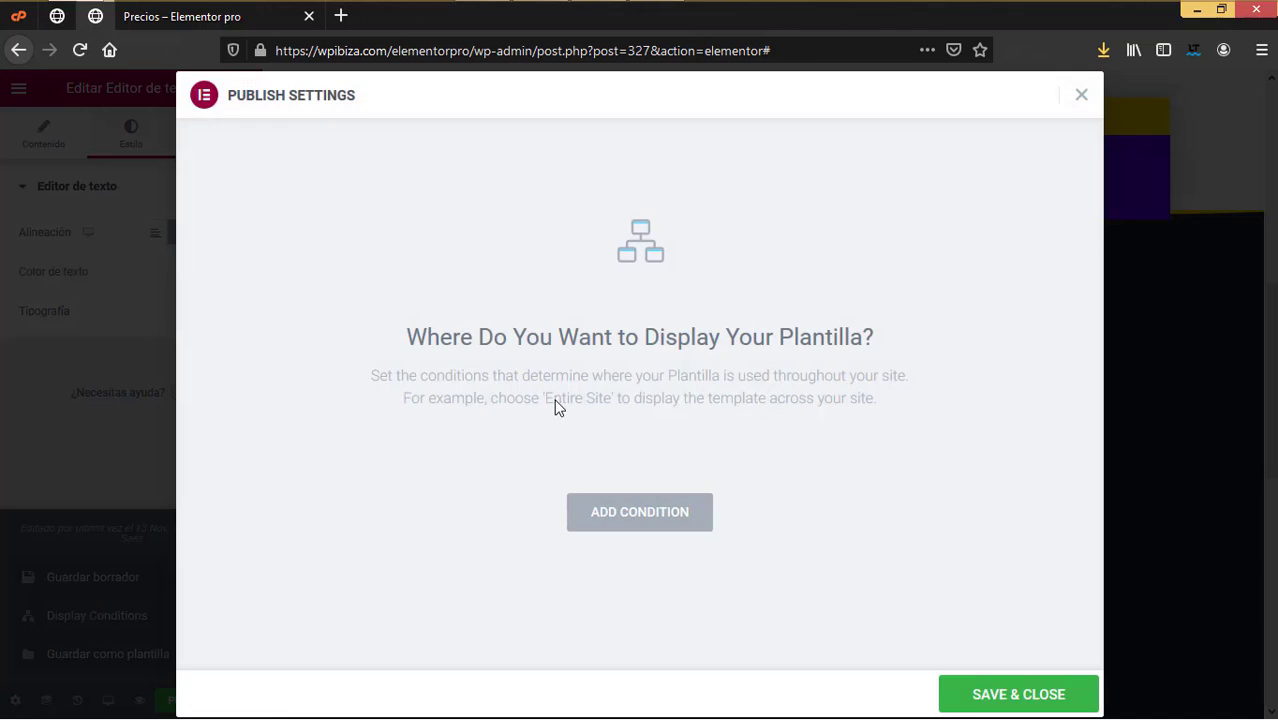
click(612, 507)
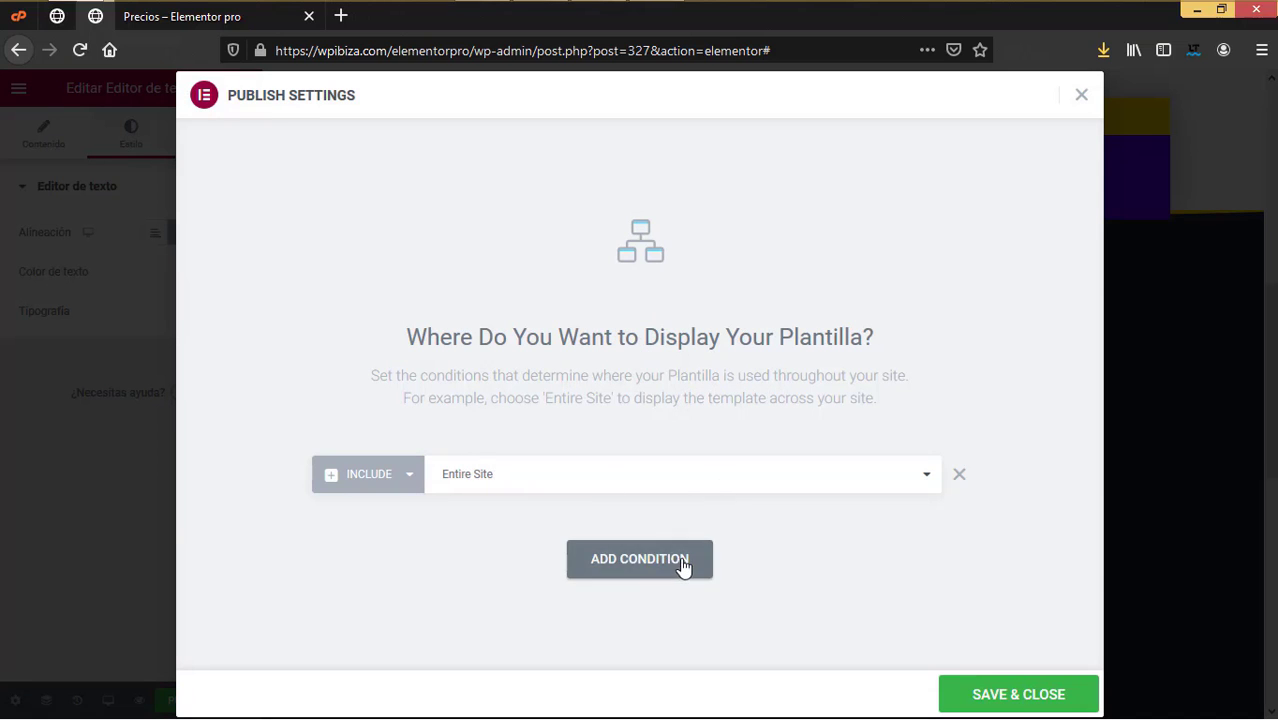
click(1008, 688)
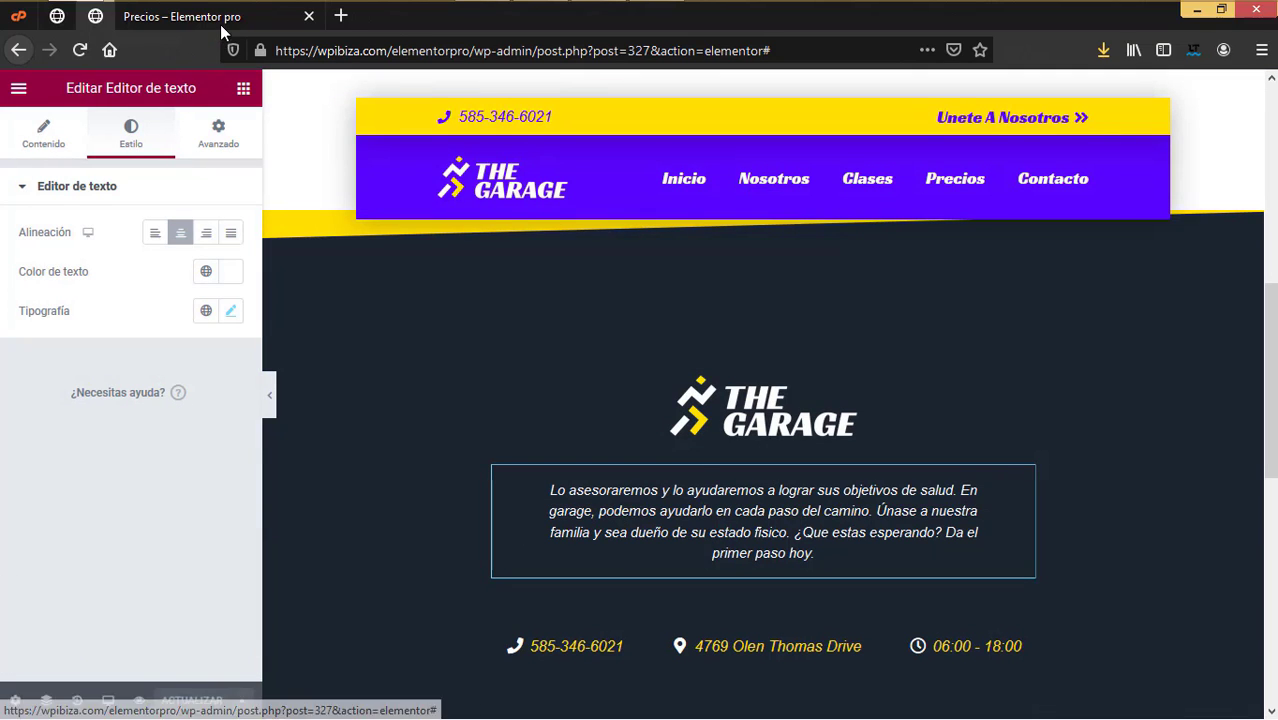
key(alt+Left)
Step: Reload the live Precios page and scroll down to check the new footer
click(82, 51)
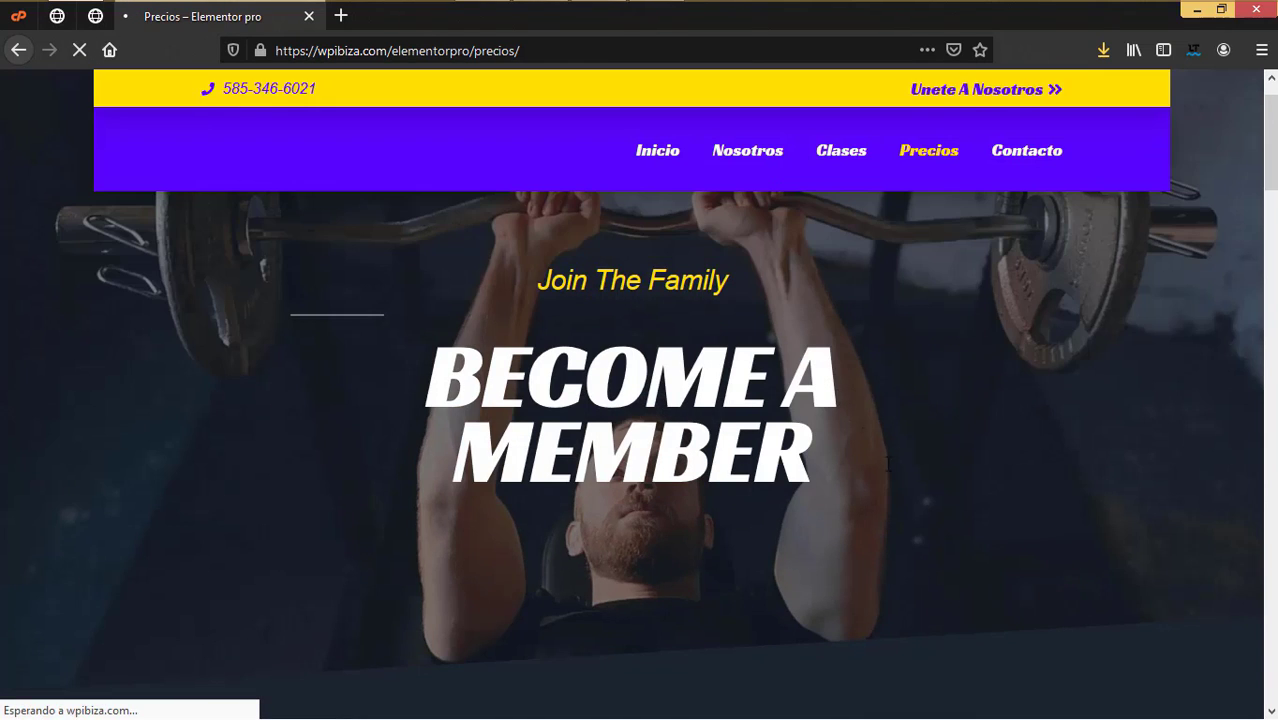
scroll(880, 455, down, 3)
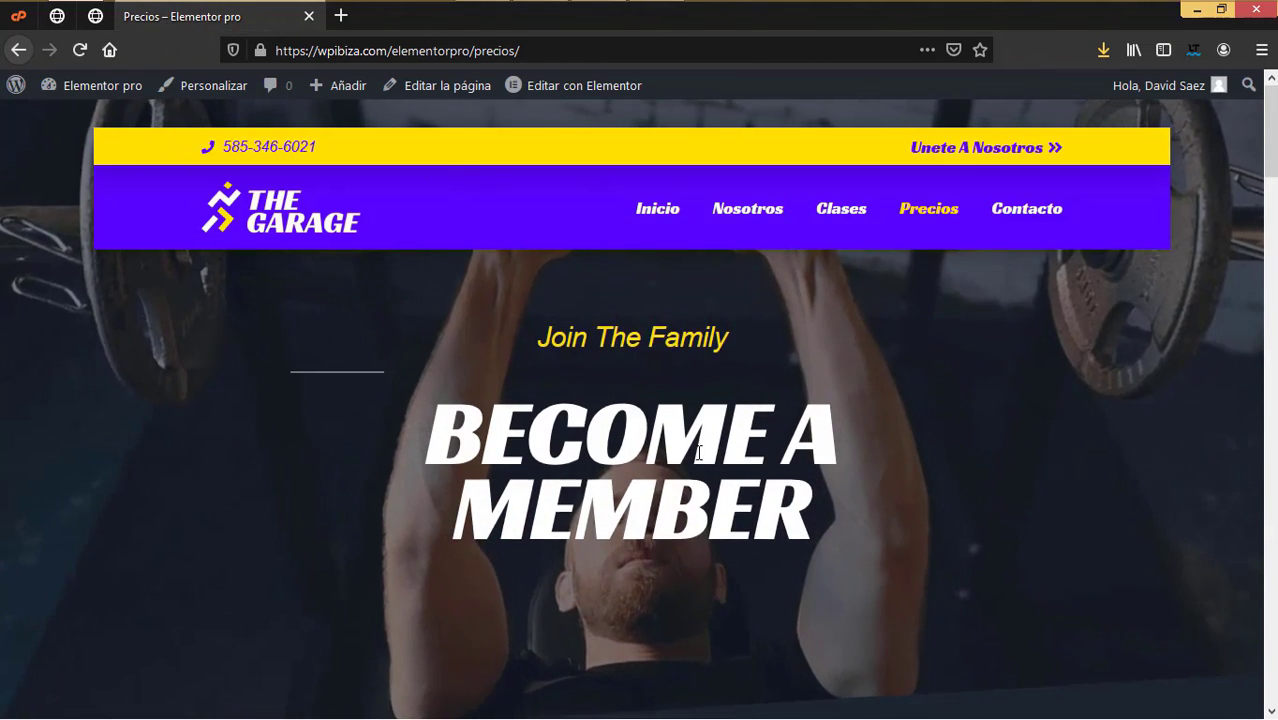
scroll(698, 460, down, 5)
scroll(696, 452, down, 15)
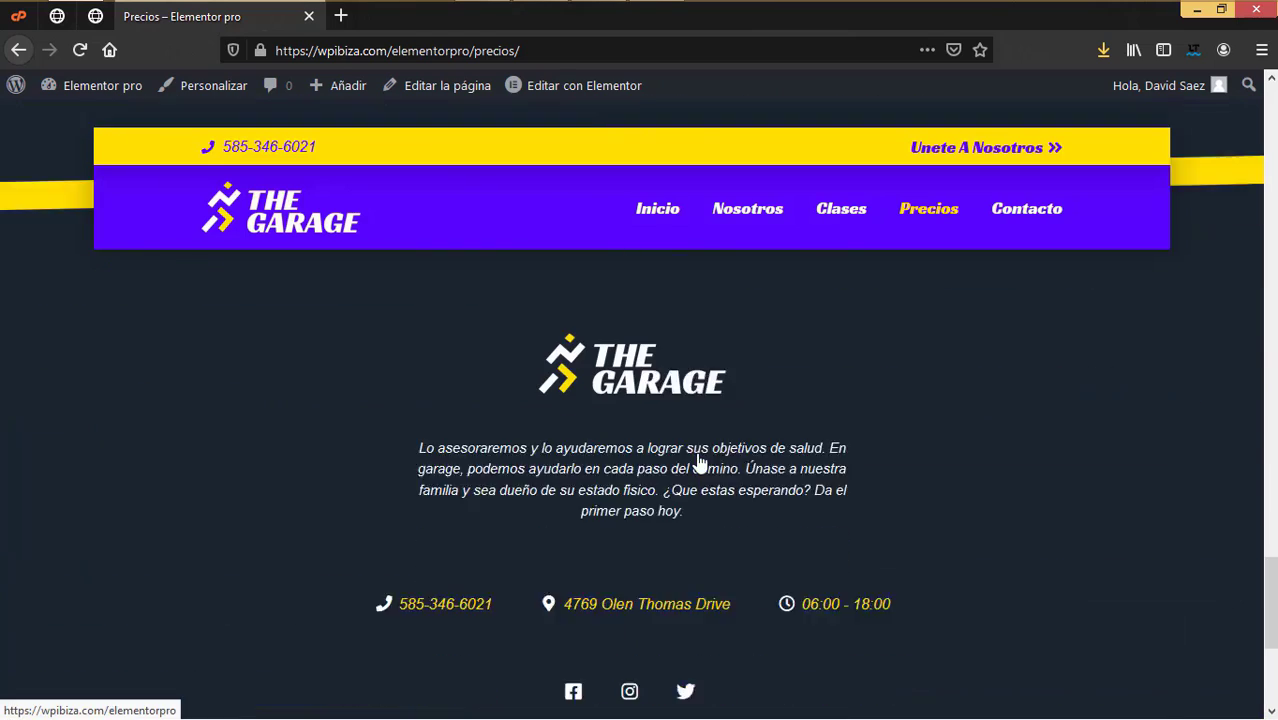
scroll(670, 472, down, 3)
scroll(670, 472, up, 3)
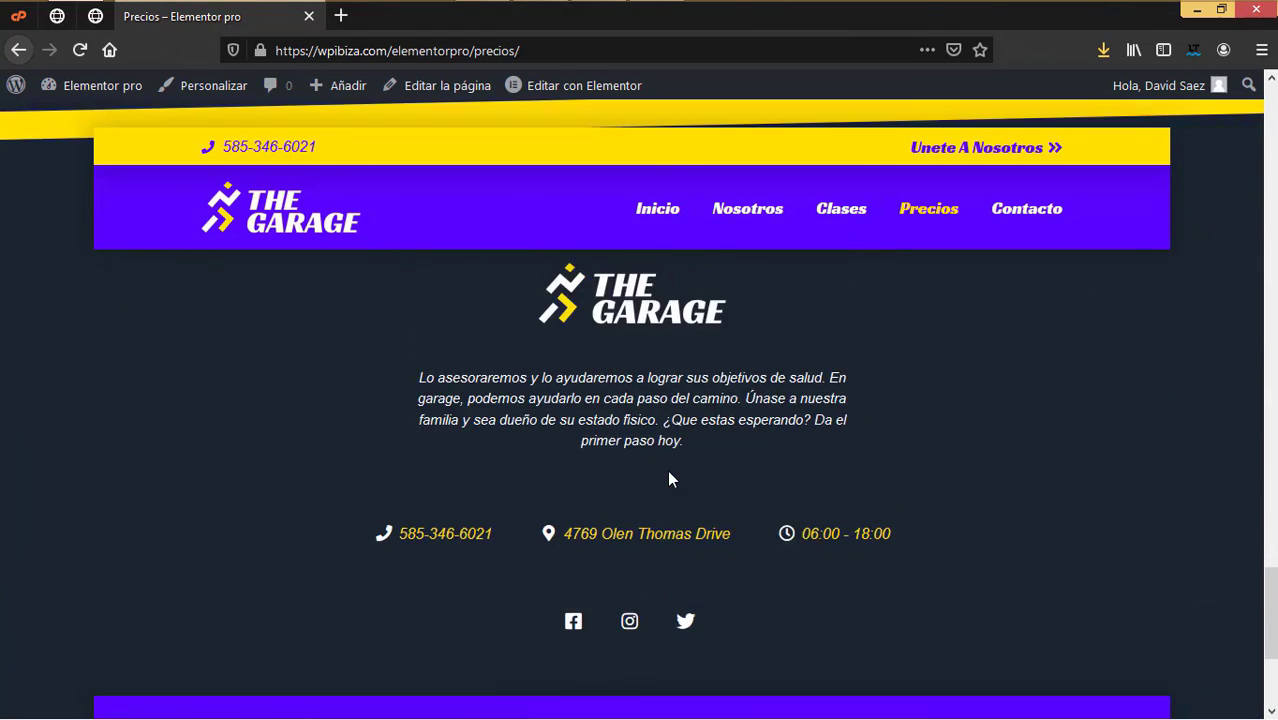
scroll(669, 479, down, 3)
scroll(616, 376, up, 5)
scroll(579, 473, down, 4)
scroll(576, 475, down, 2)
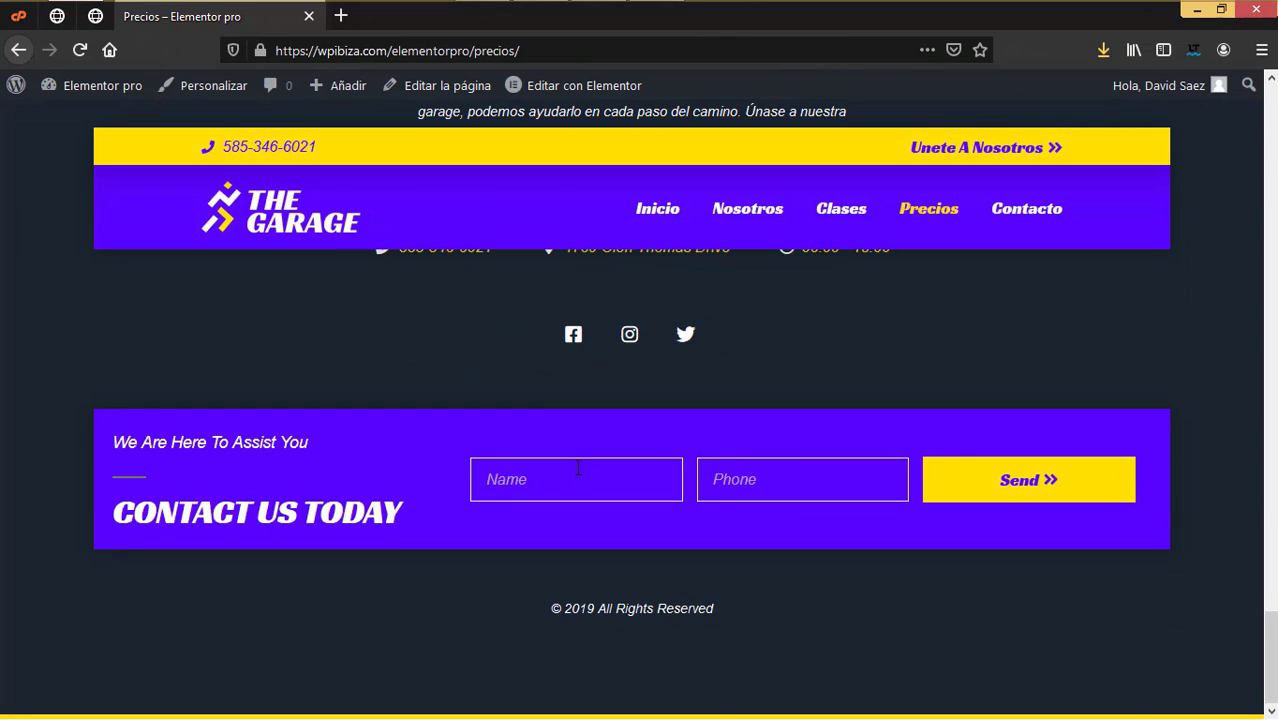
scroll(546, 398, up, 5)
scroll(491, 382, up, 6)
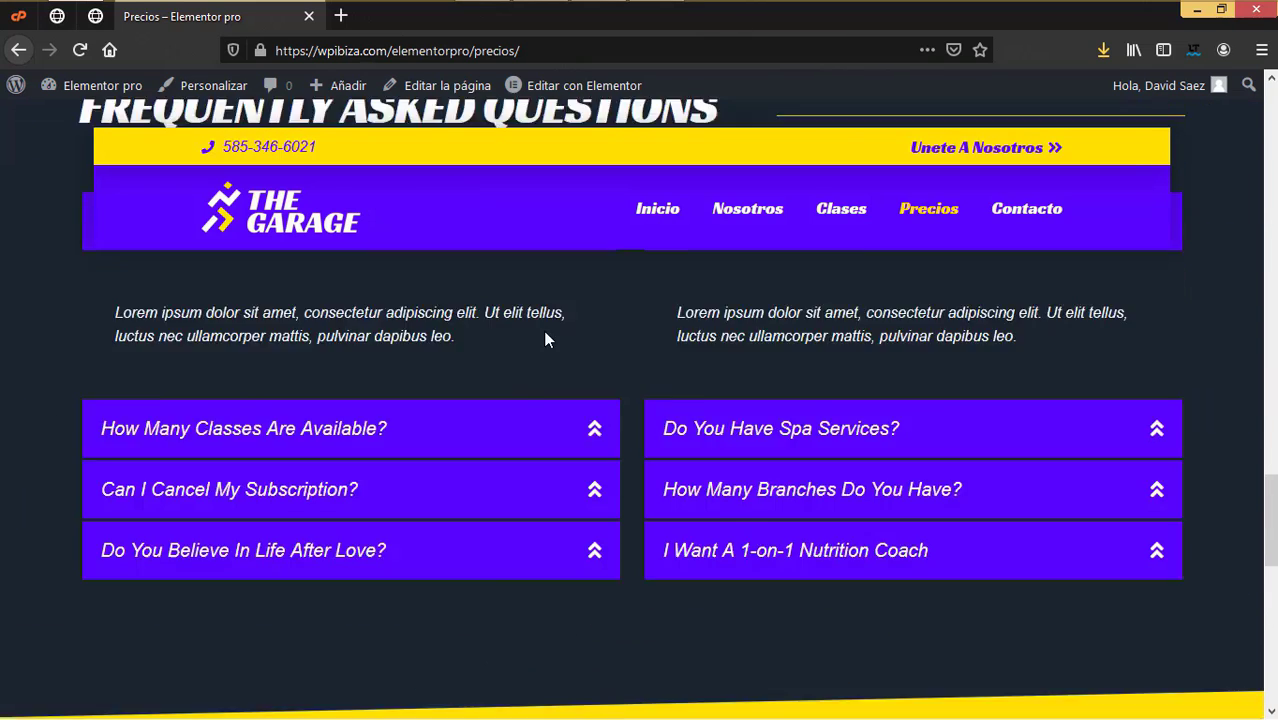
Step: Go to the Nosotros page and scroll to confirm its footer
click(742, 214)
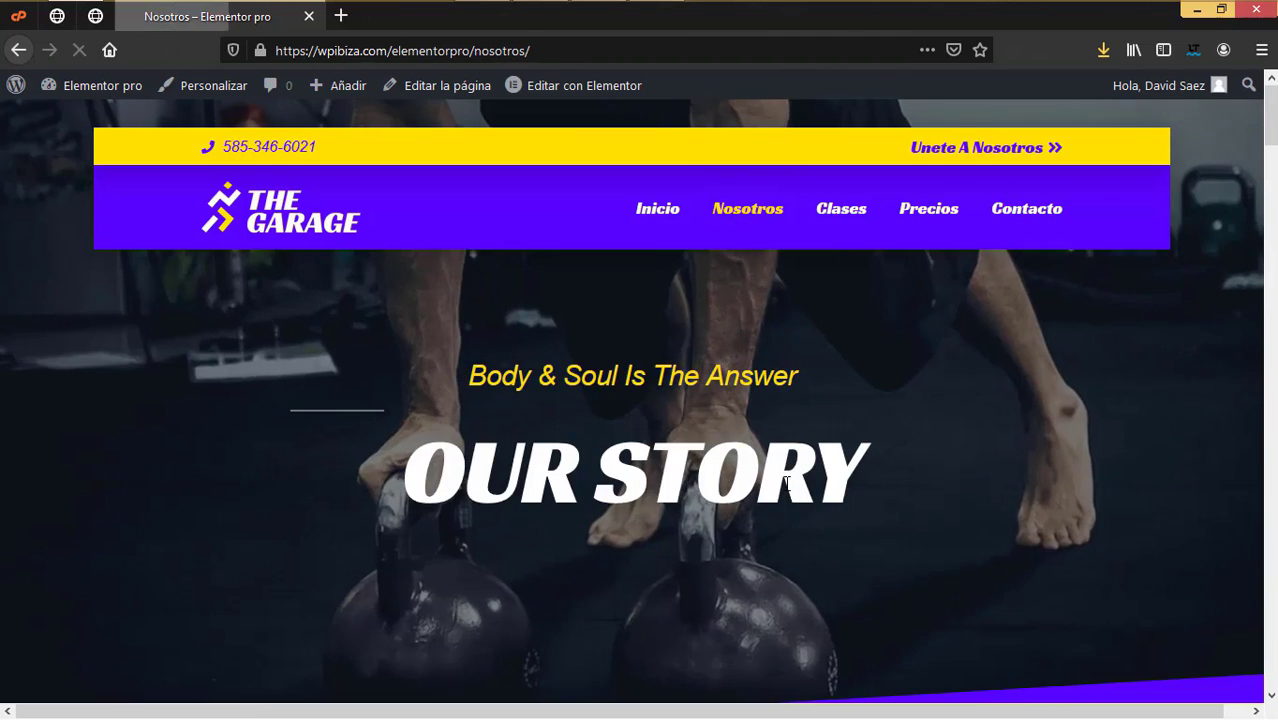
scroll(784, 482, down, 15)
scroll(784, 491, down, 20)
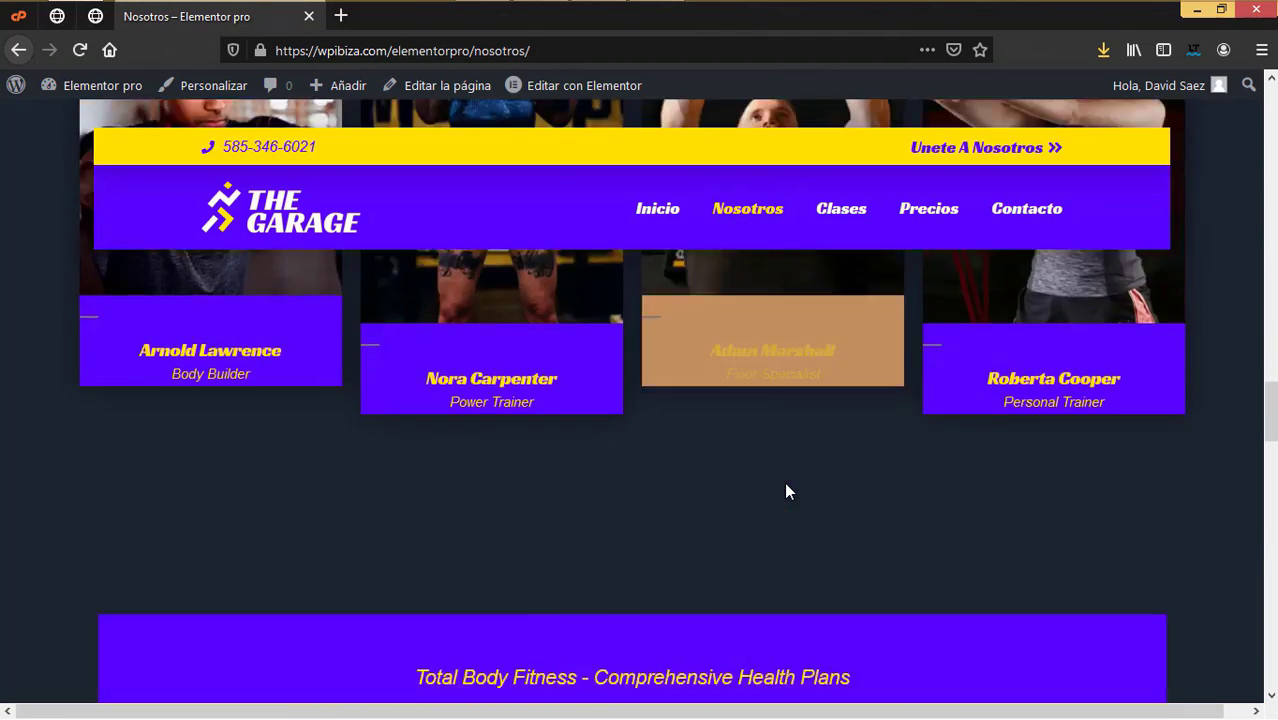
scroll(786, 491, down, 5)
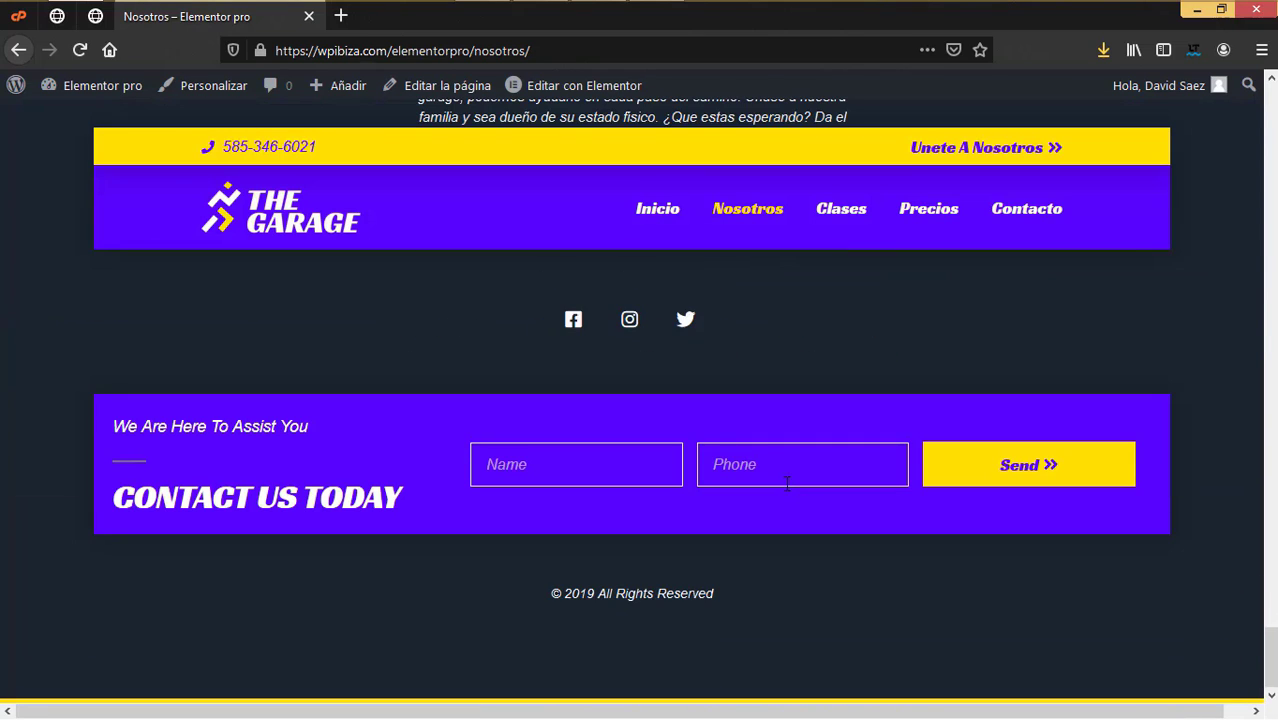
scroll(787, 484, up, 3)
scroll(785, 487, up, 1)
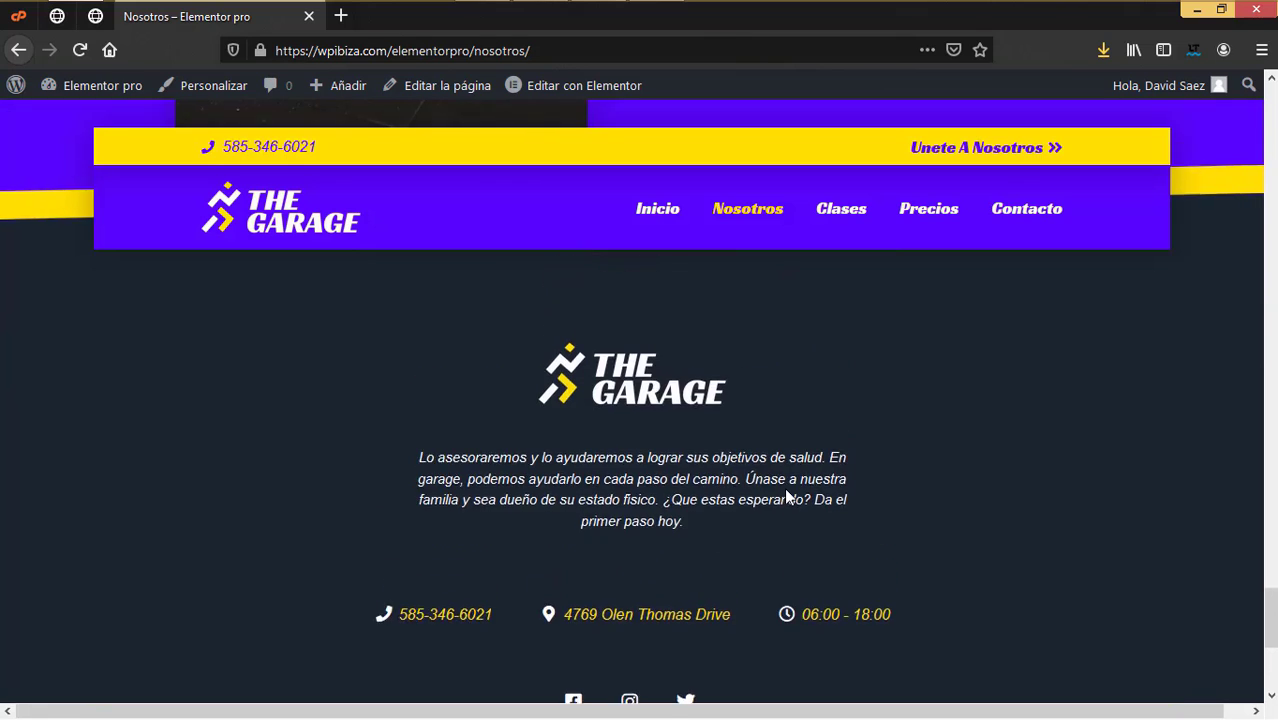
scroll(785, 487, down, 3)
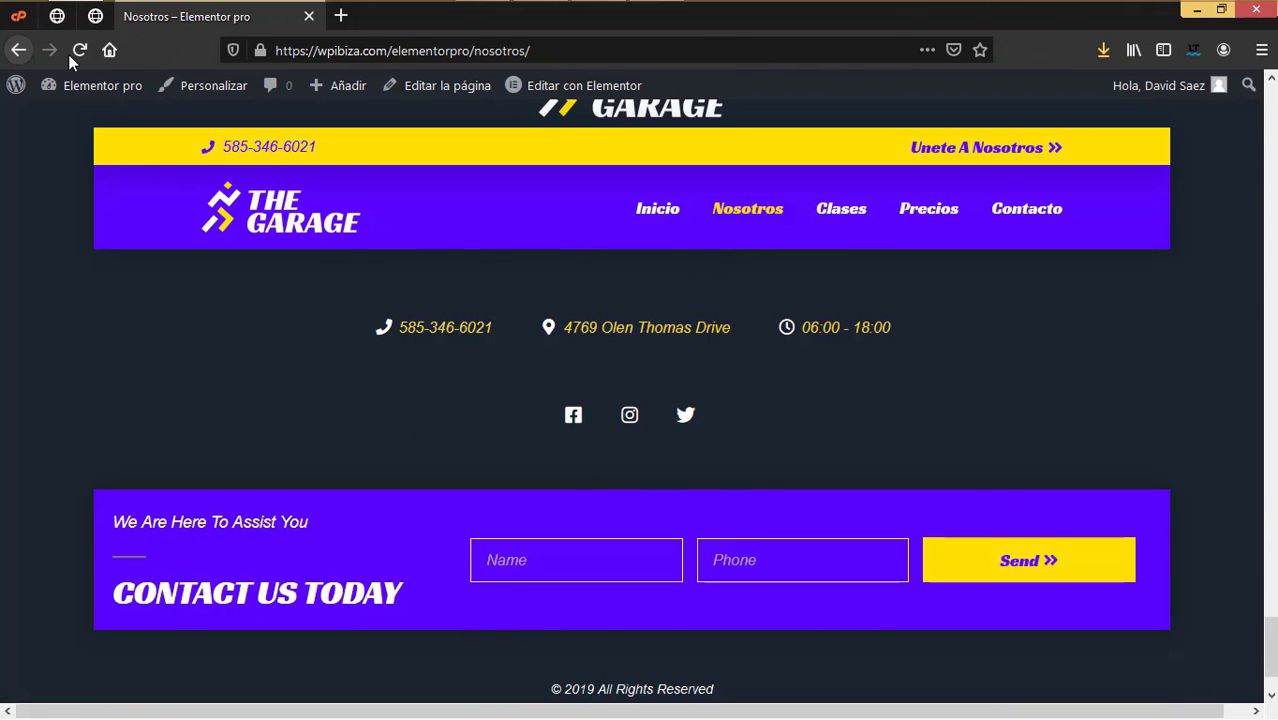
Step: Back in the editor, delete the contact form section from the footer
click(94, 26)
scroll(862, 452, down, 5)
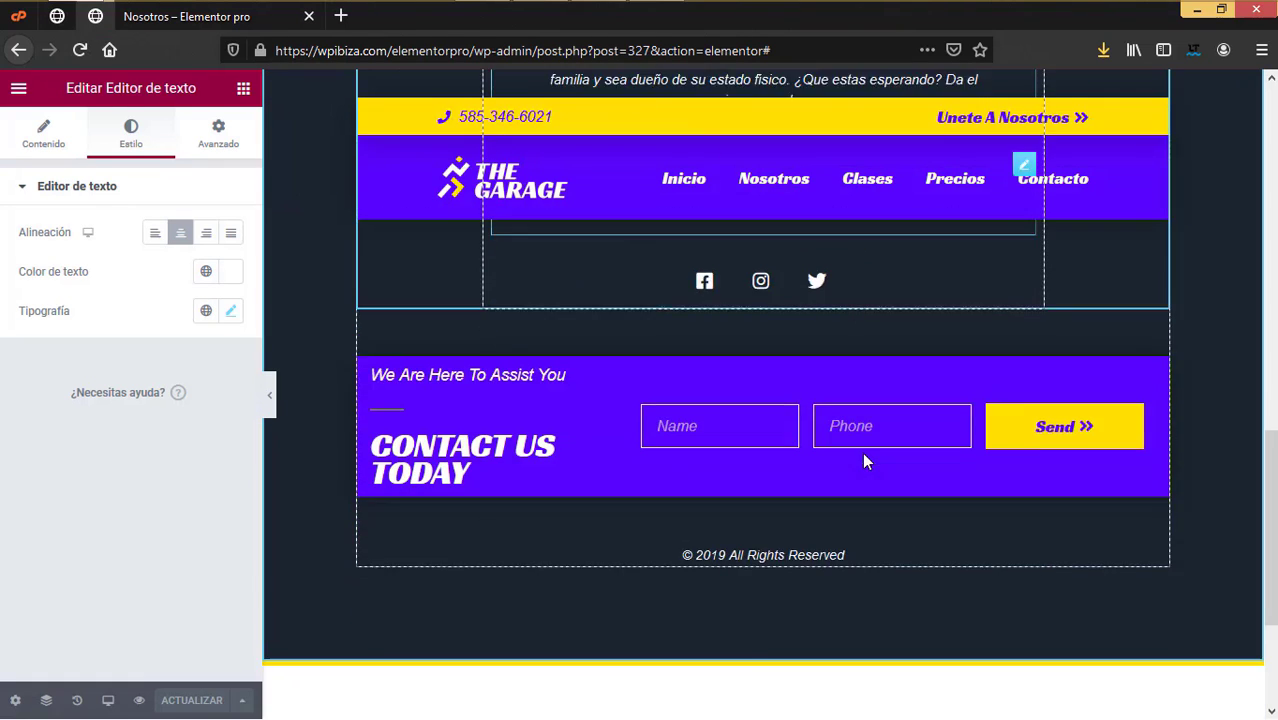
scroll(865, 461, up, 1)
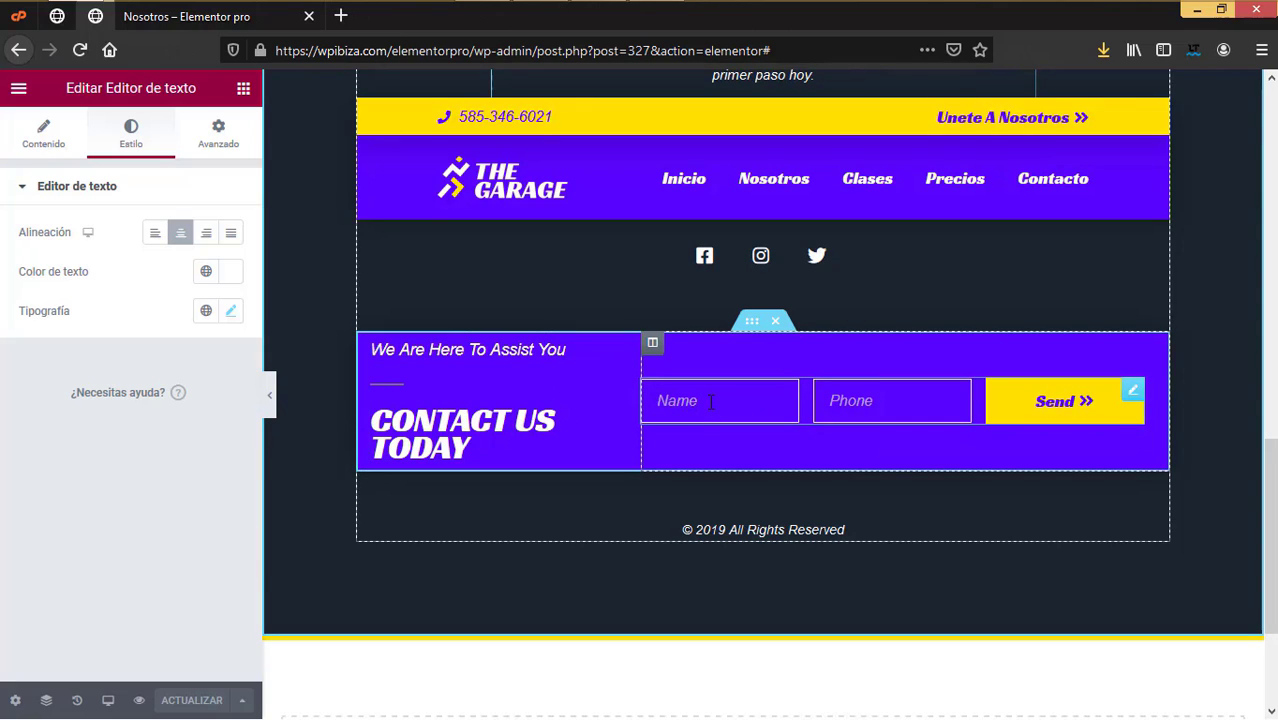
click(890, 400)
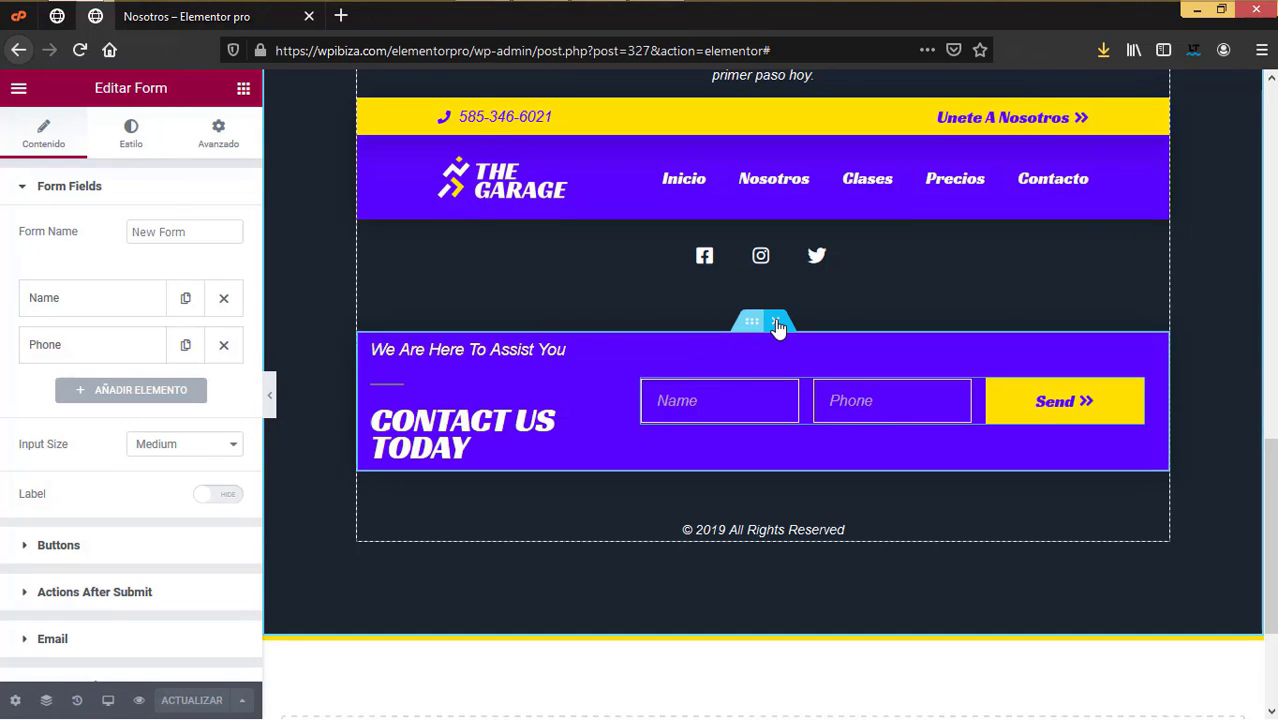
click(777, 322)
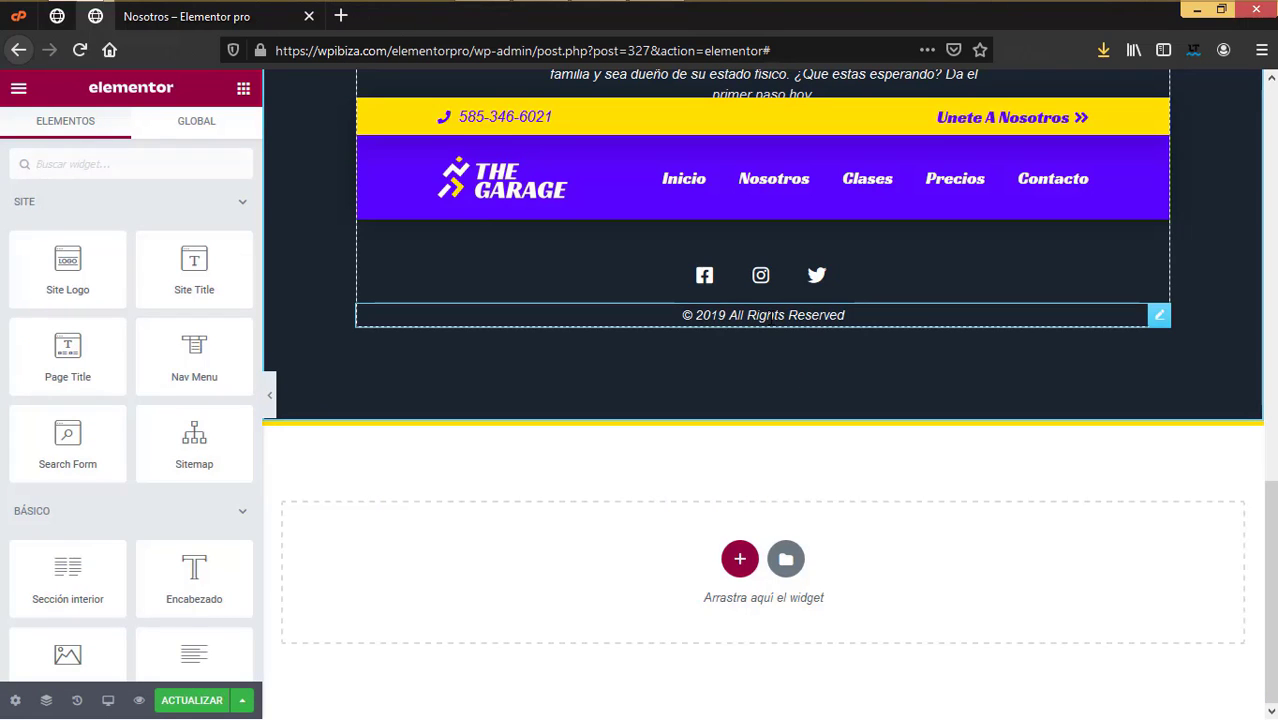
Step: Change the copyright to '© 2020 Todos los derechos reservados' and update the footer
click(777, 318)
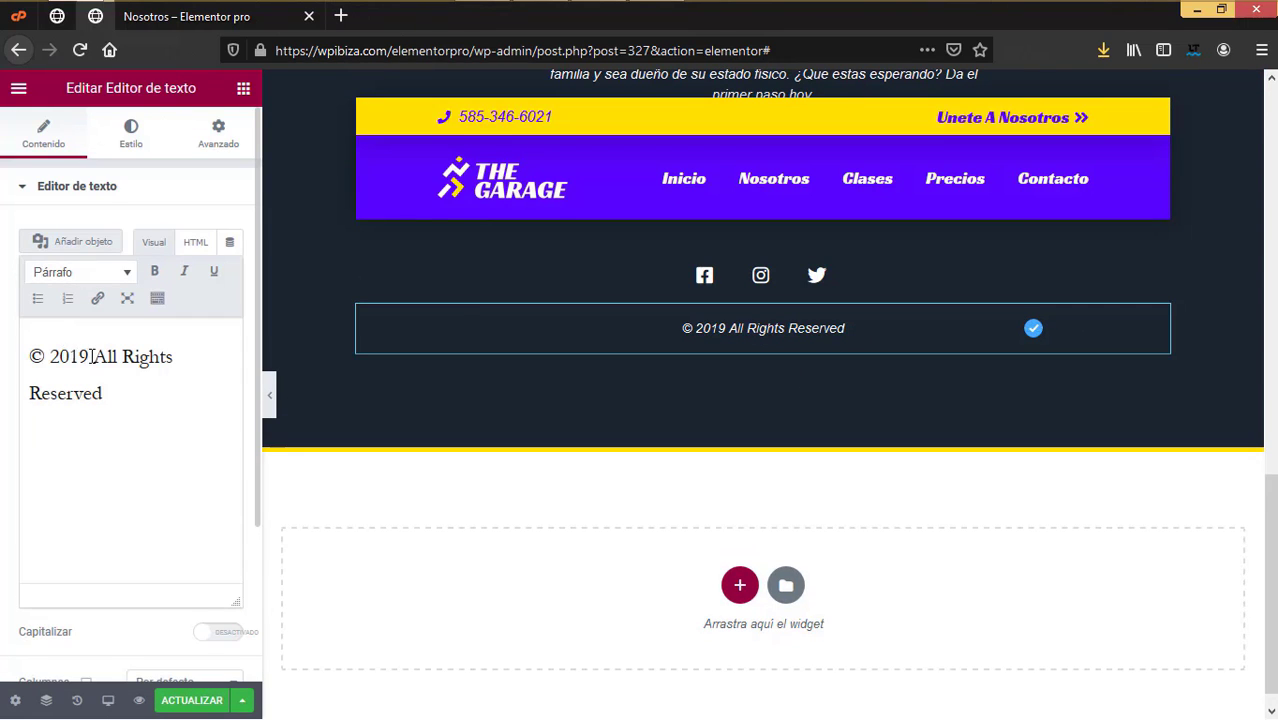
drag(90, 357, 53, 359)
text(20)
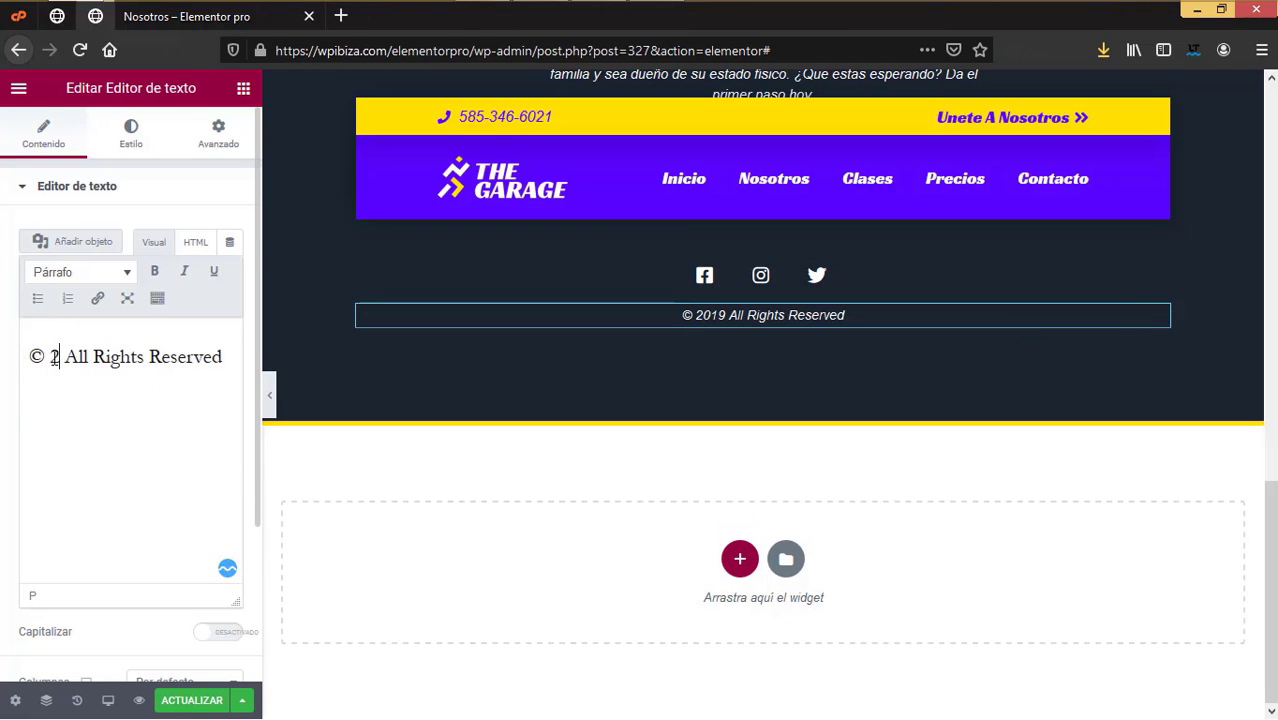
text(20)
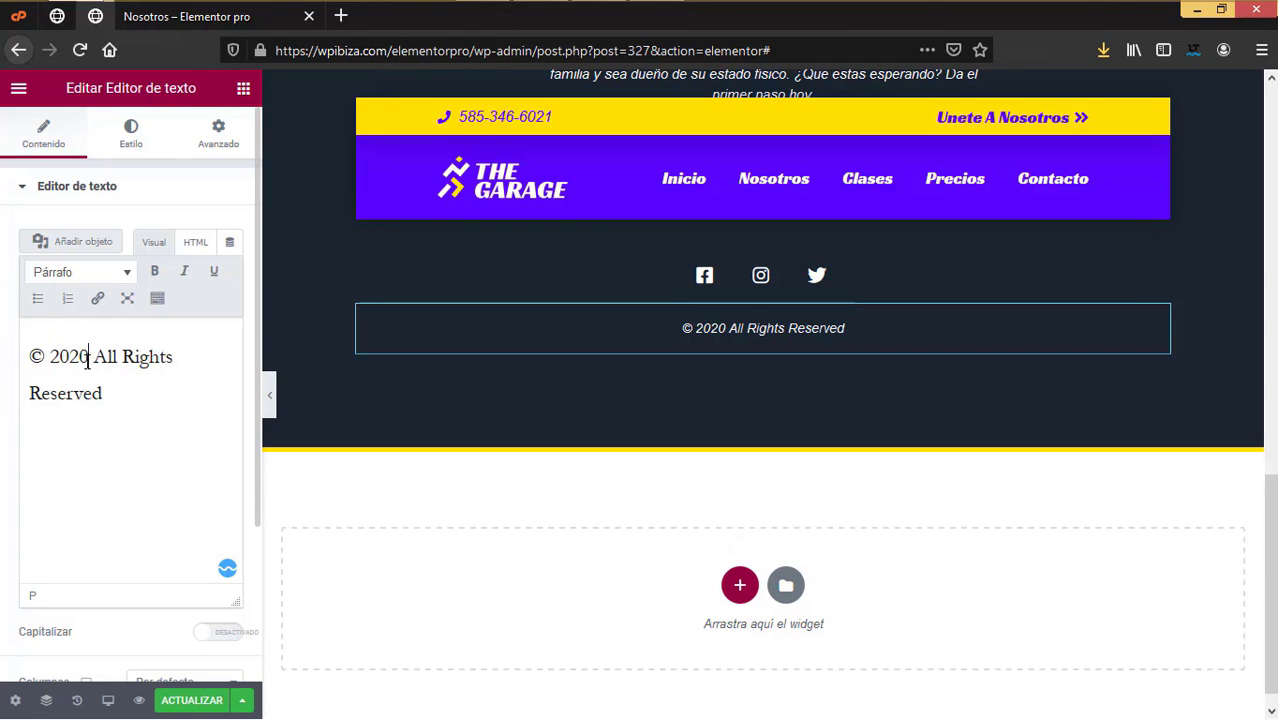
drag(93, 357, 110, 401)
text(T)
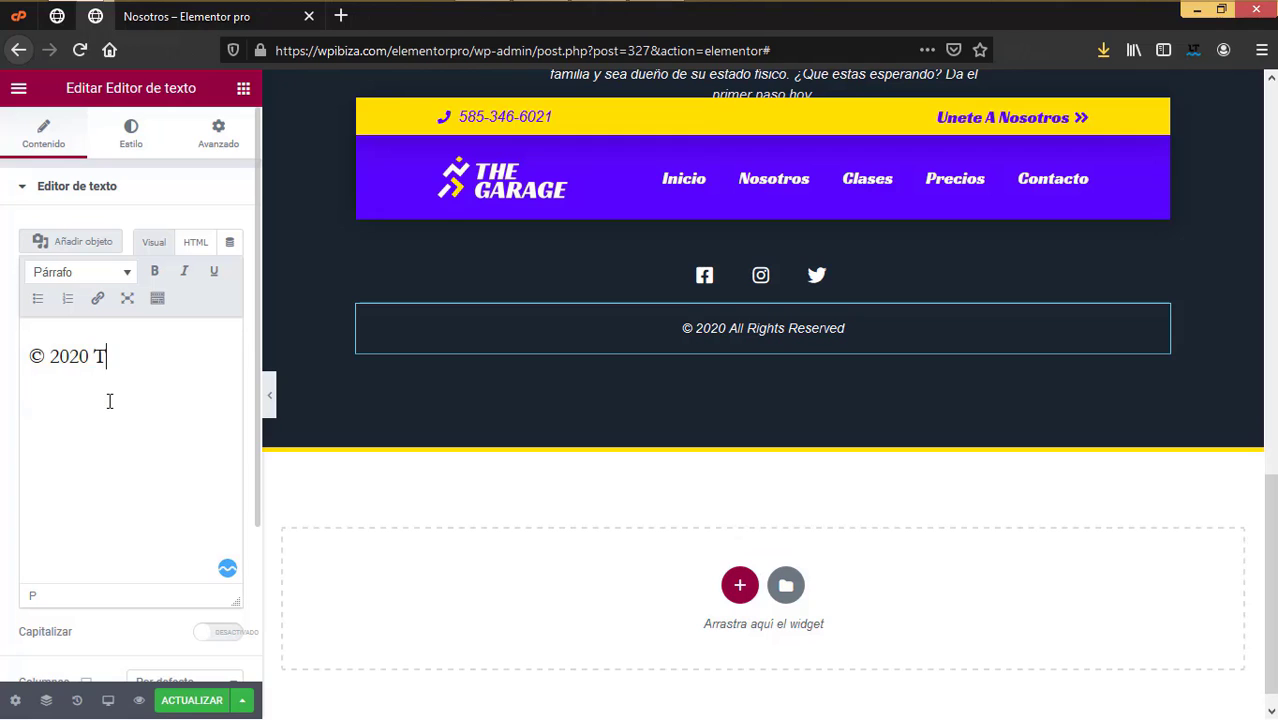
text(odos los dere)
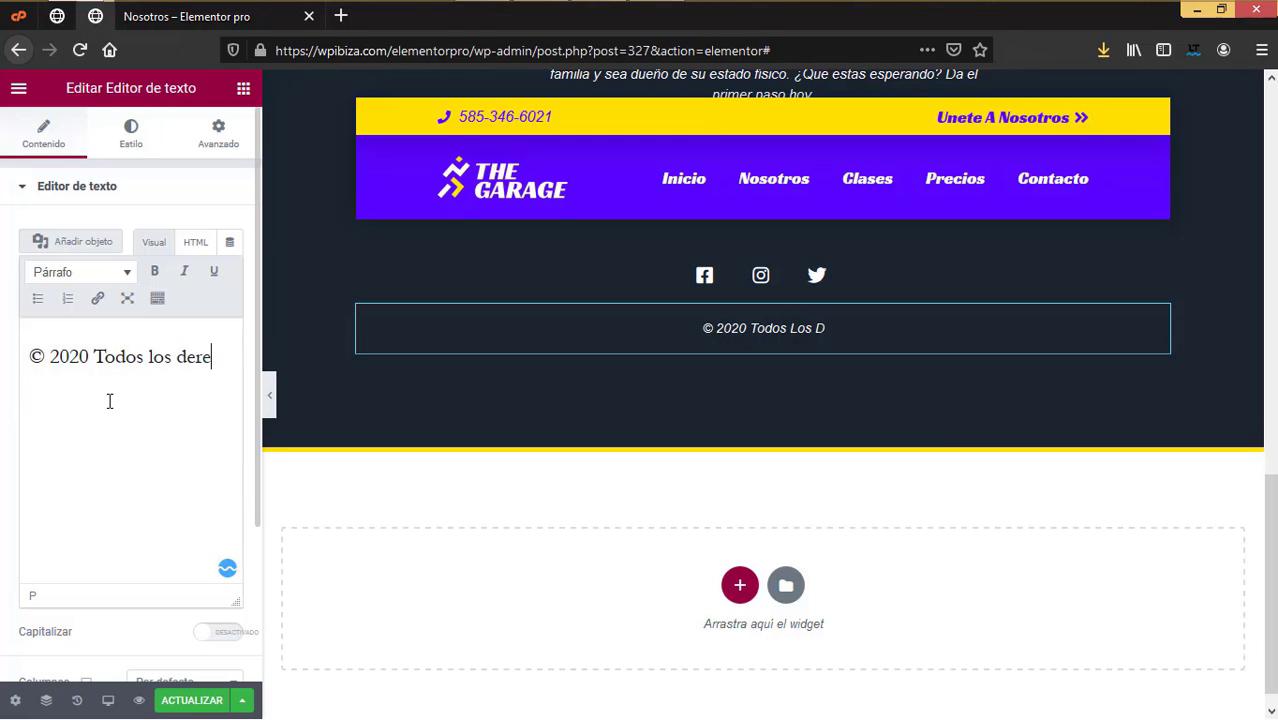
text(chos reservados)
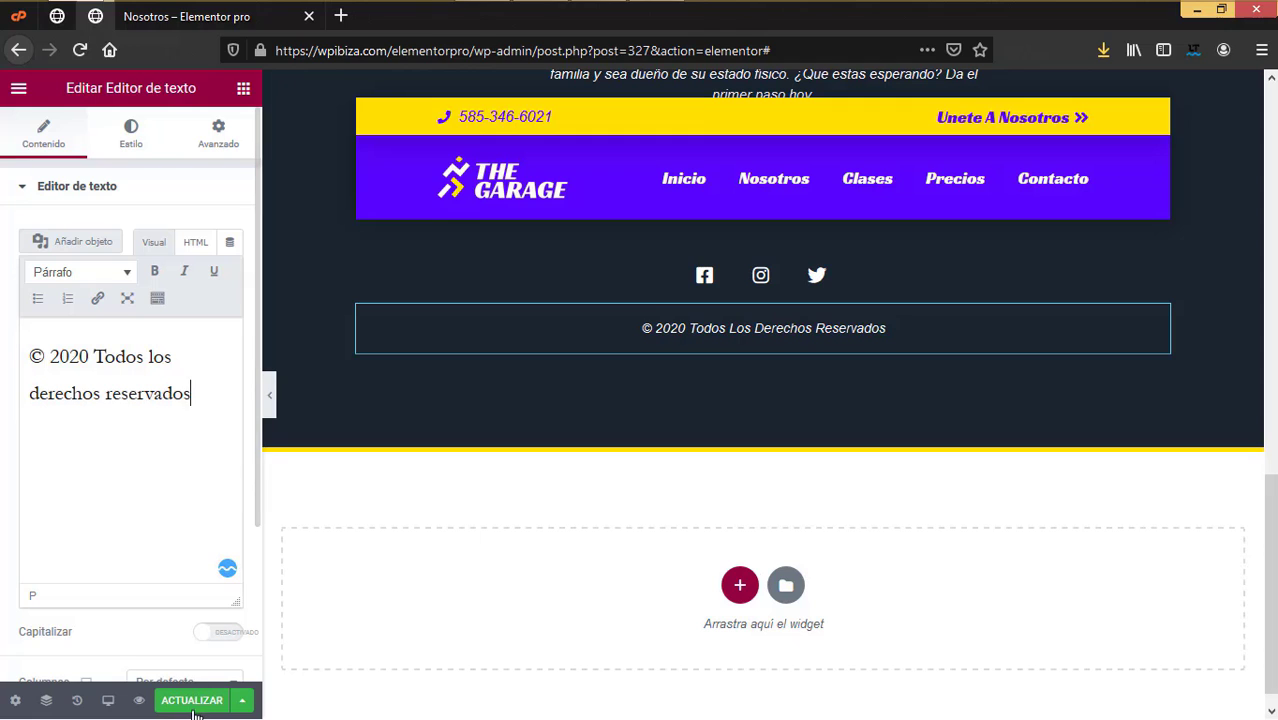
click(192, 704)
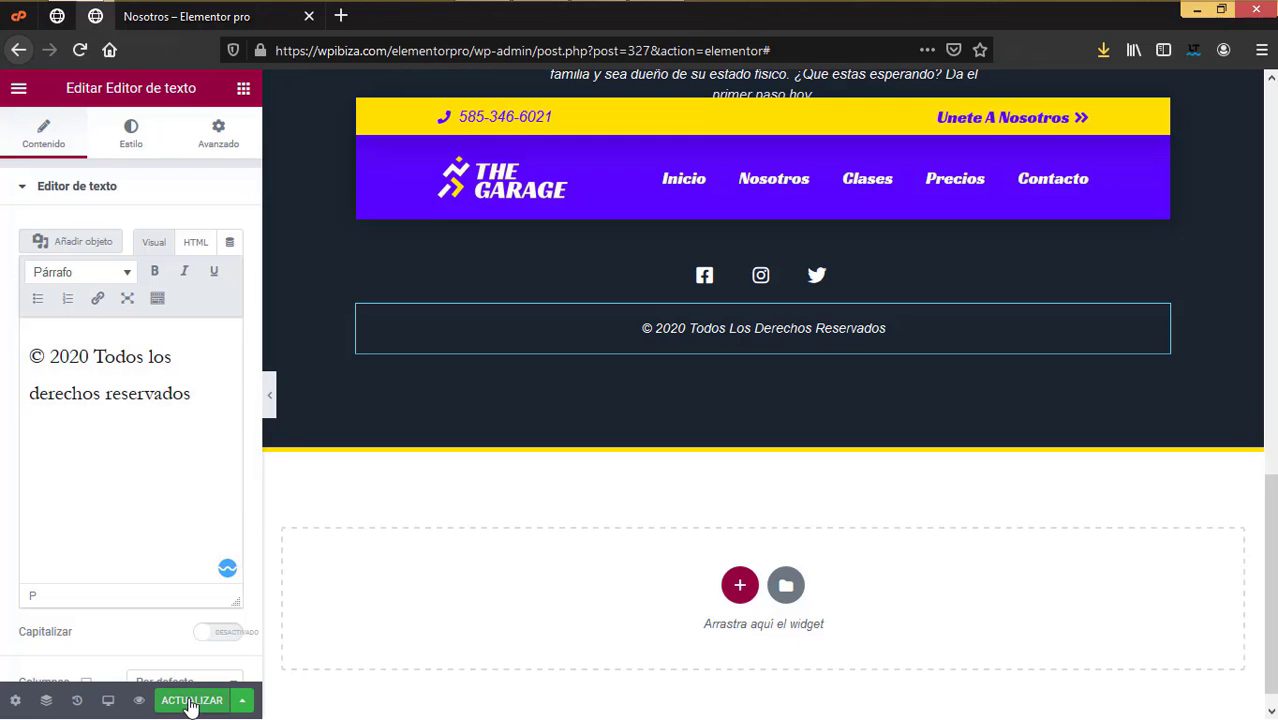
Step: Reload the live Nosotros page, then check the Clases page footer's Spanish copyright
click(18, 50)
click(80, 50)
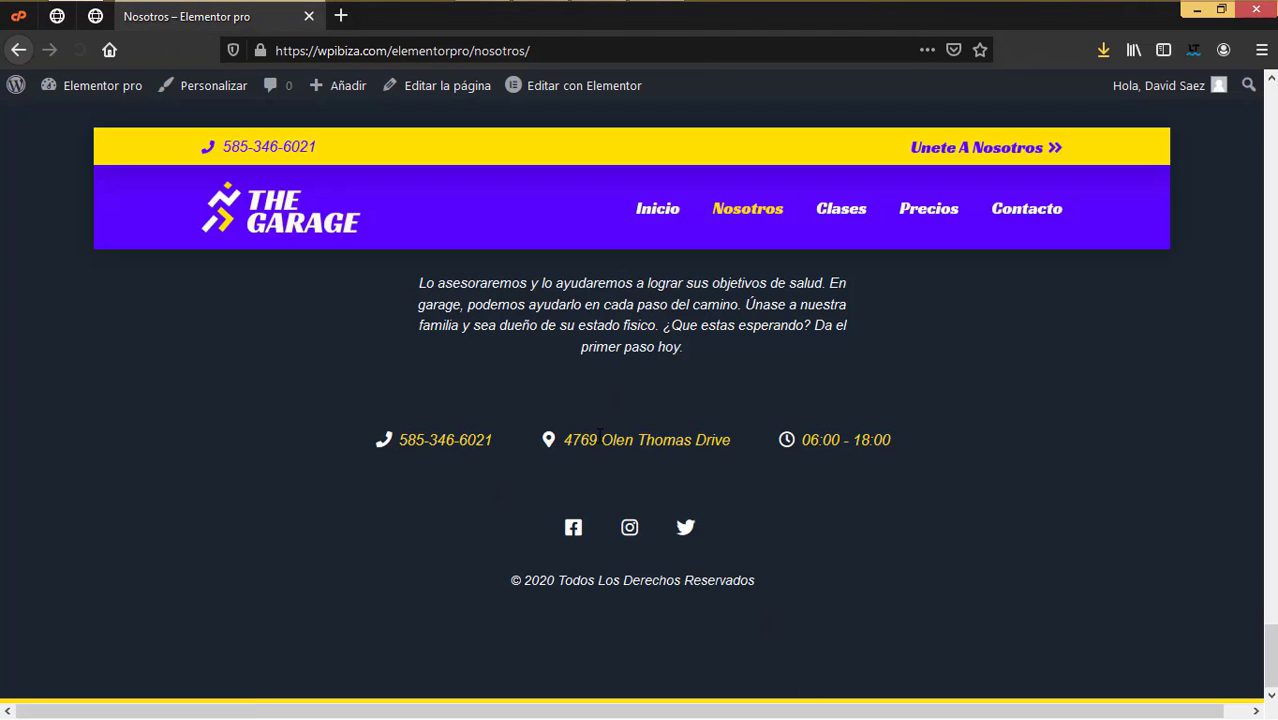
scroll(598, 432, up, 4)
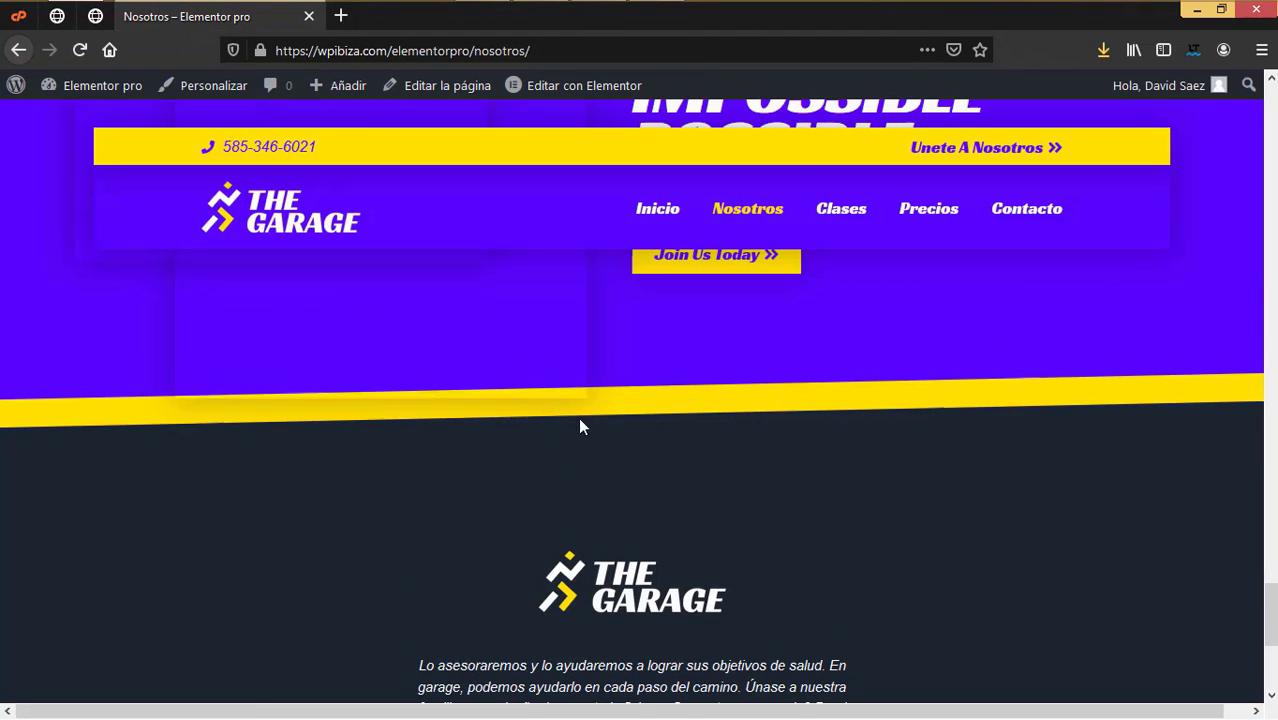
click(843, 213)
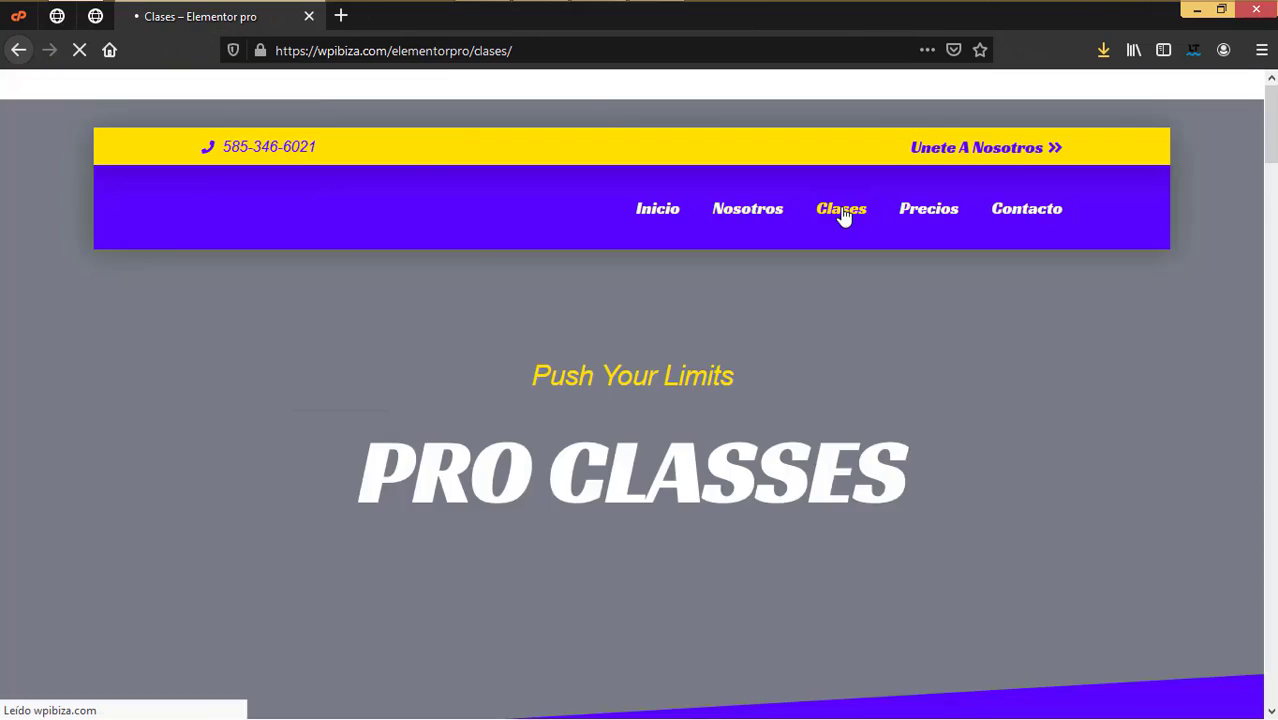
scroll(741, 512, down, 15)
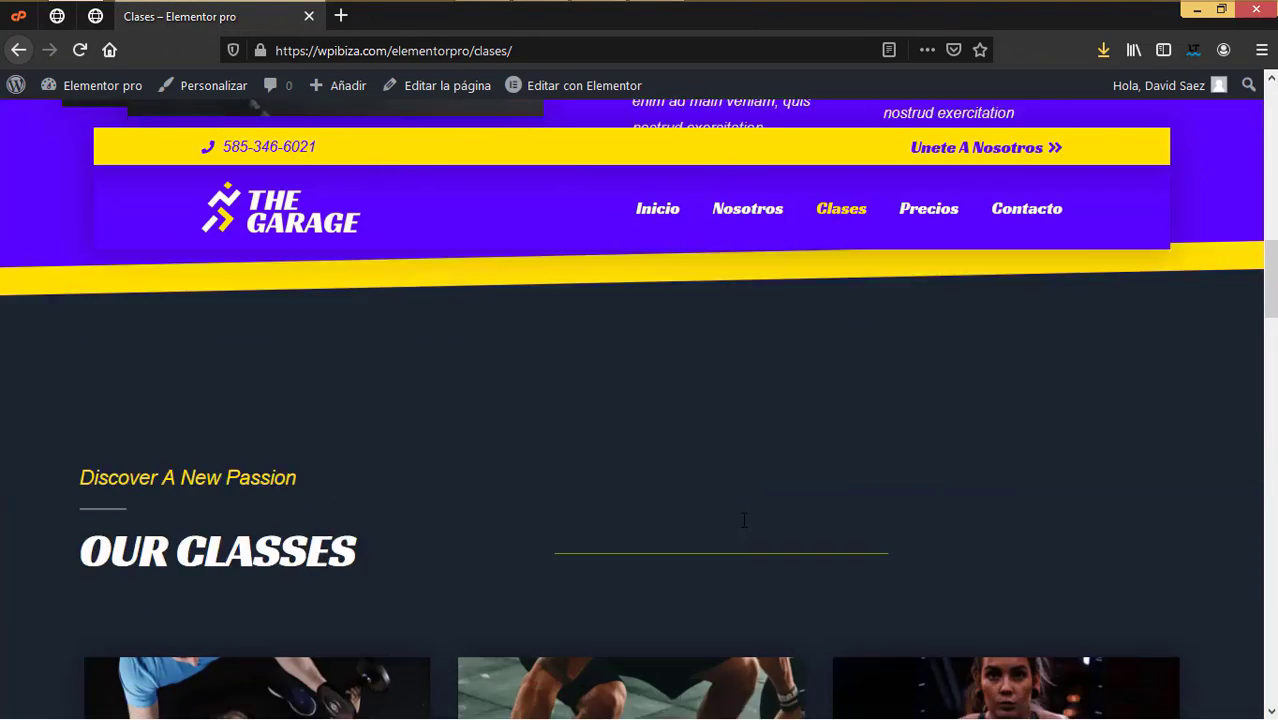
scroll(741, 512, down, 5)
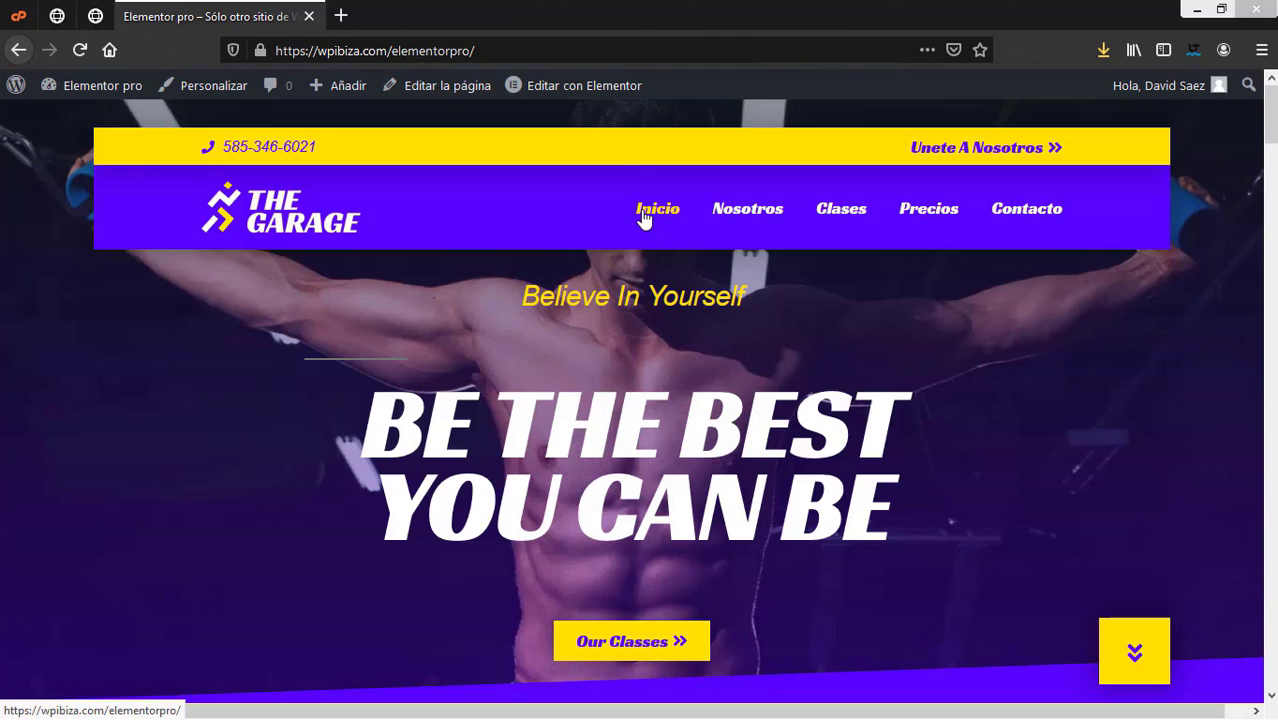
mouse_move(580, 97)
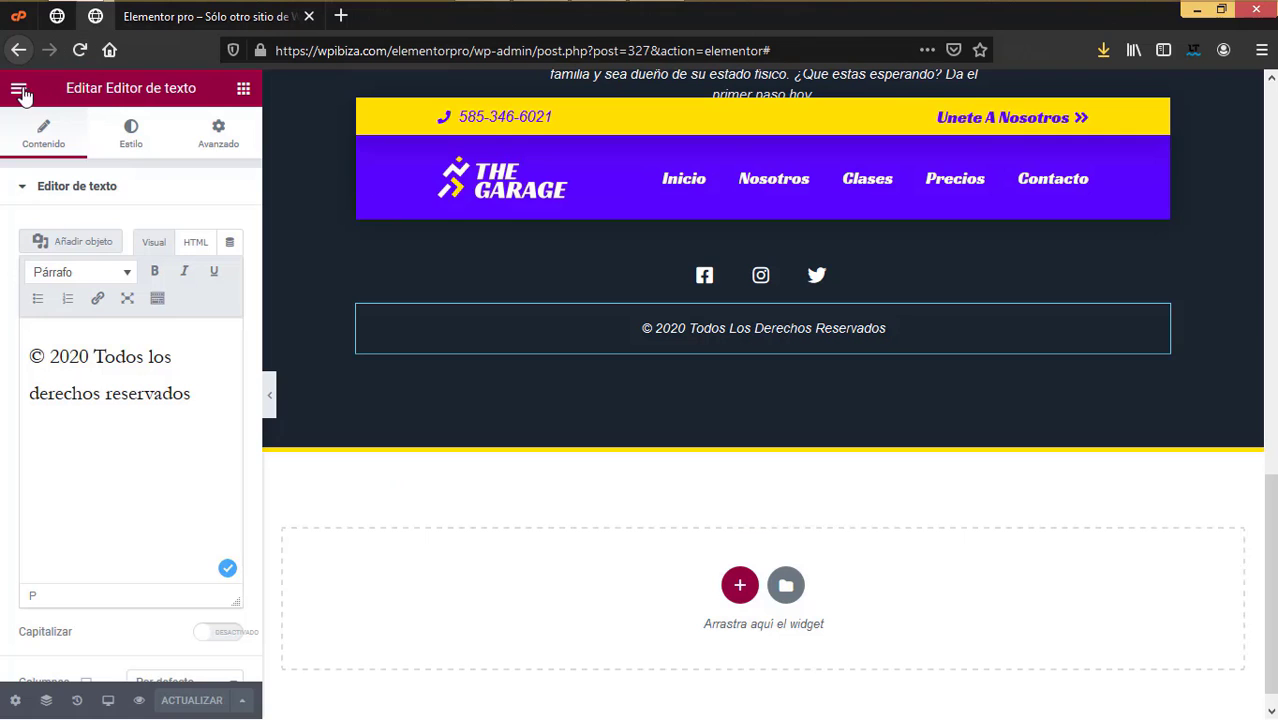
Step: Exit to the dashboard and open Inicio from Todas las páginas with Editar con Elementor
click(22, 95)
click(115, 420)
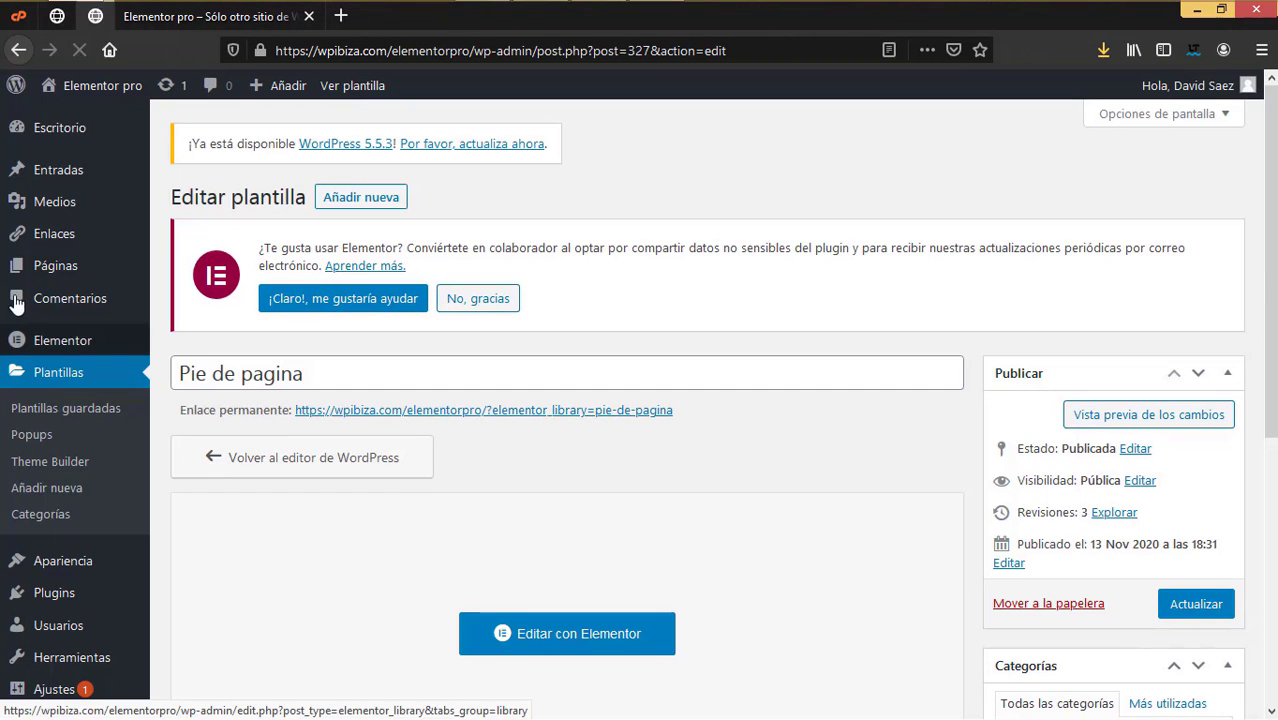
mouse_move(55, 266)
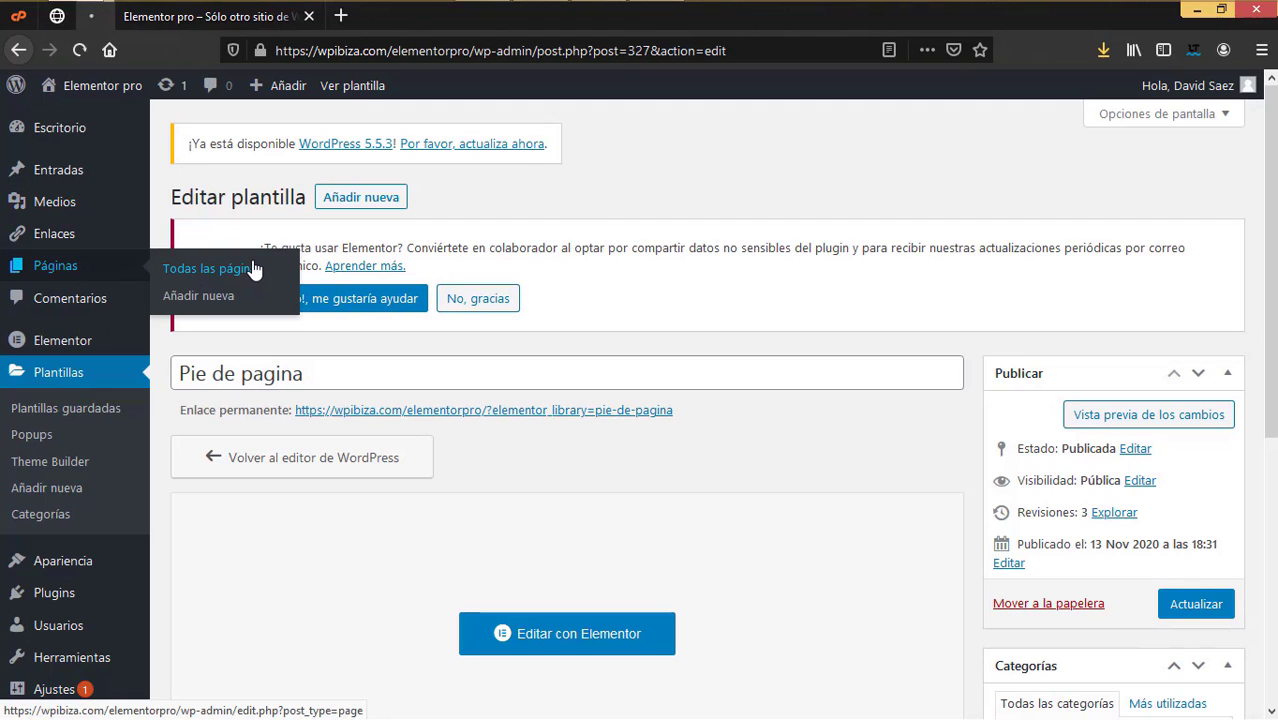
click(254, 270)
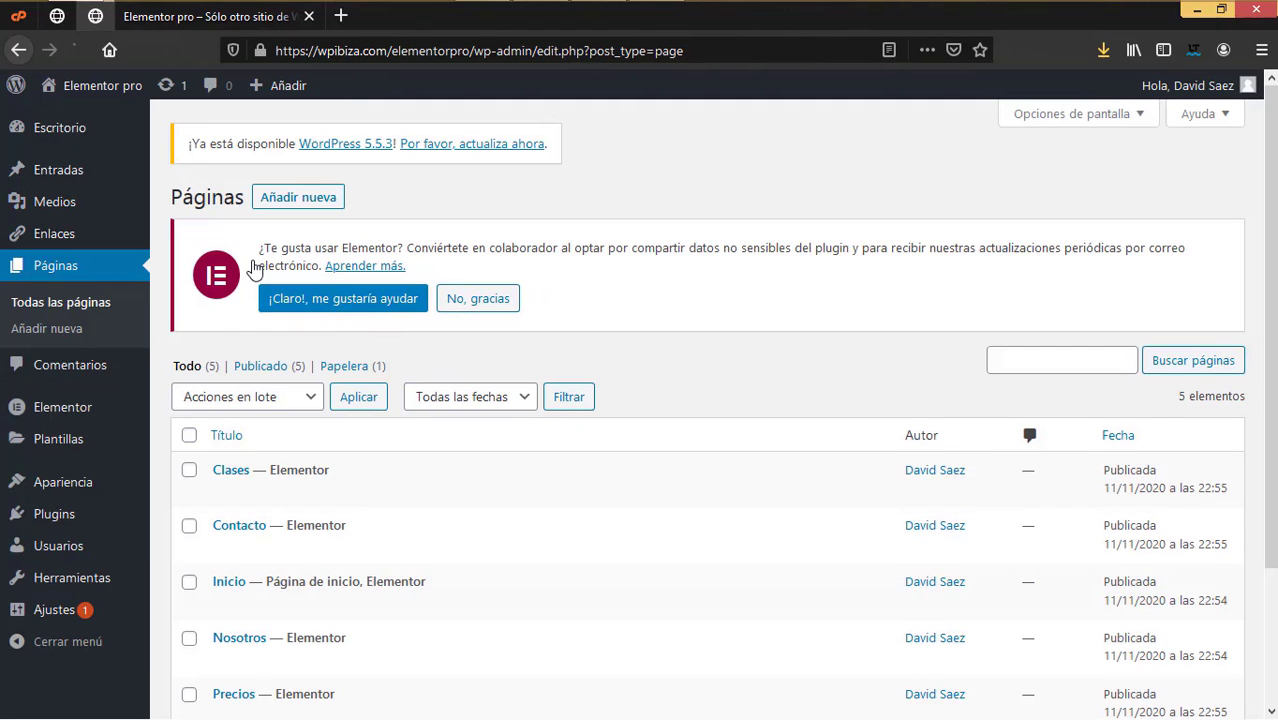
scroll(416, 445, down, 3)
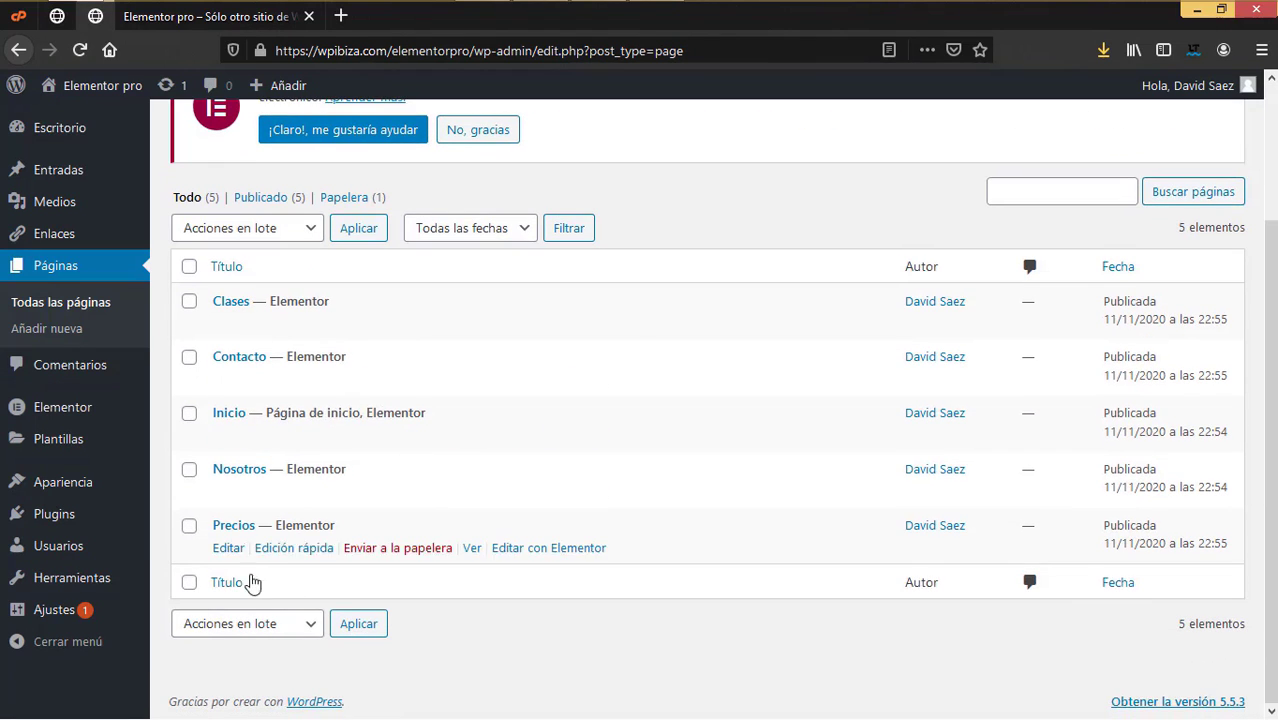
mouse_move(540, 438)
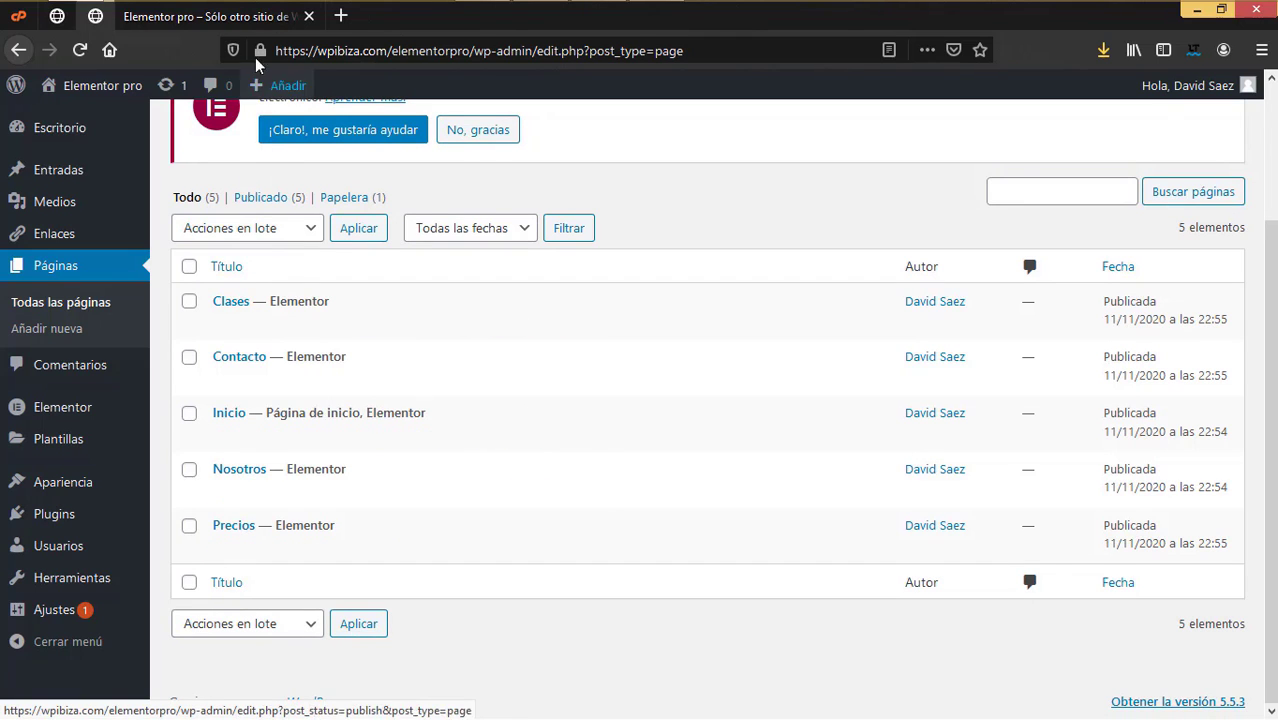
click(472, 435)
click(573, 88)
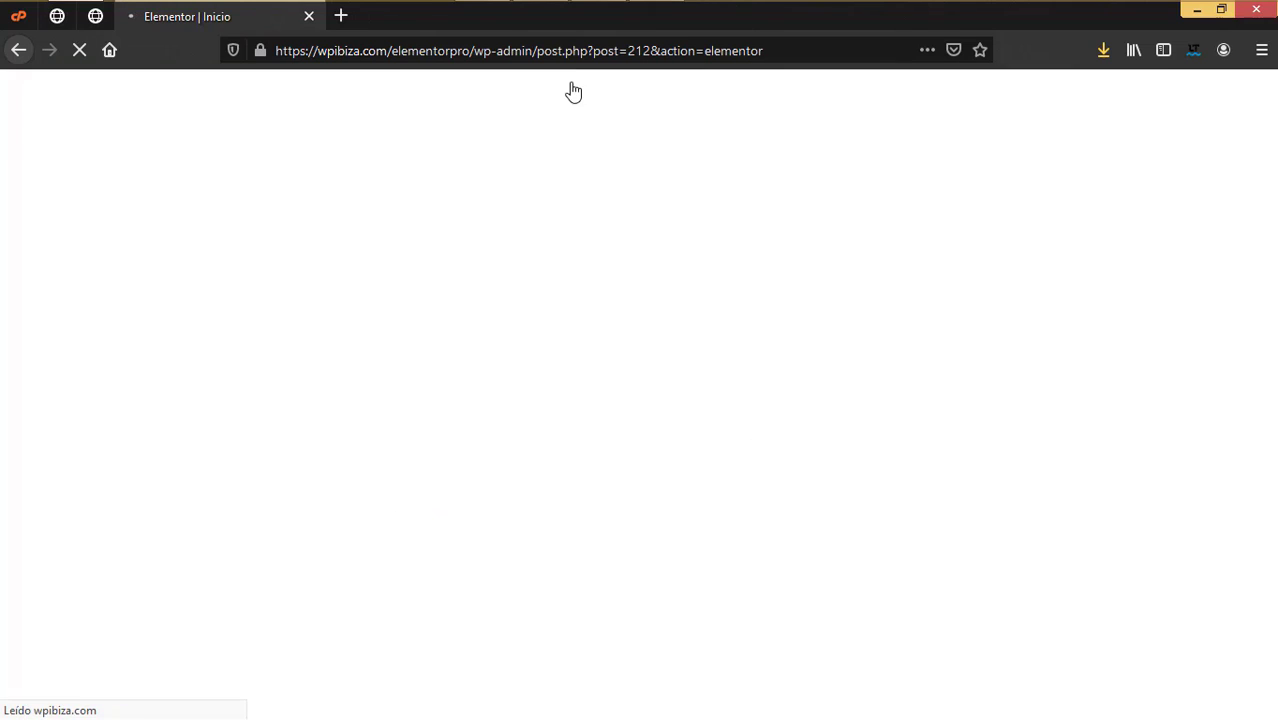
scroll(709, 349, down, 2)
scroll(709, 349, up, 2)
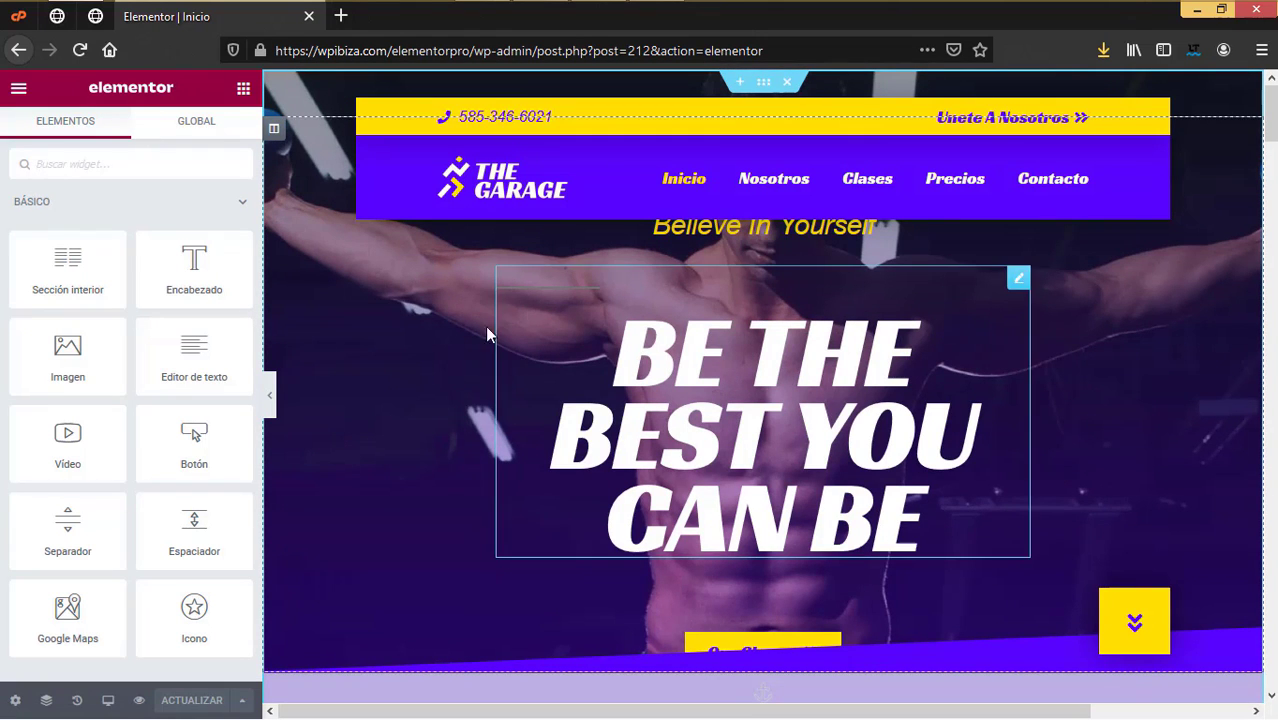
scroll(801, 373, down, 10)
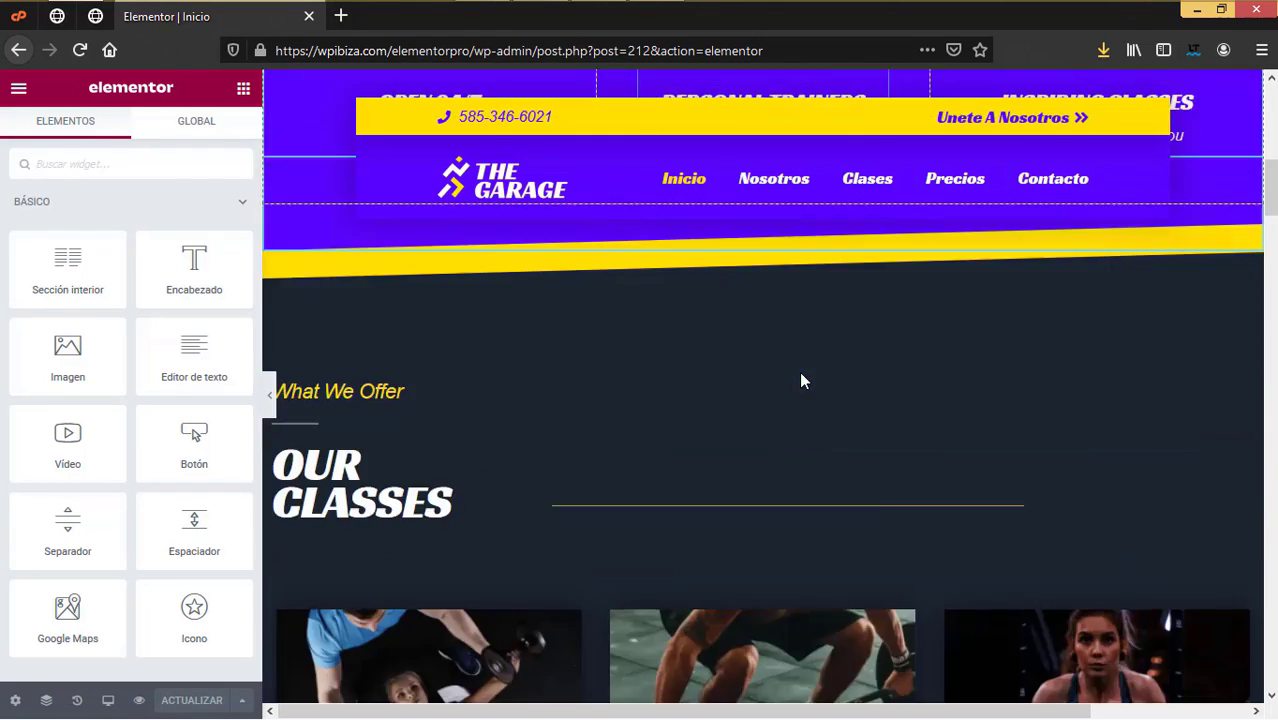
scroll(801, 374, down, 10)
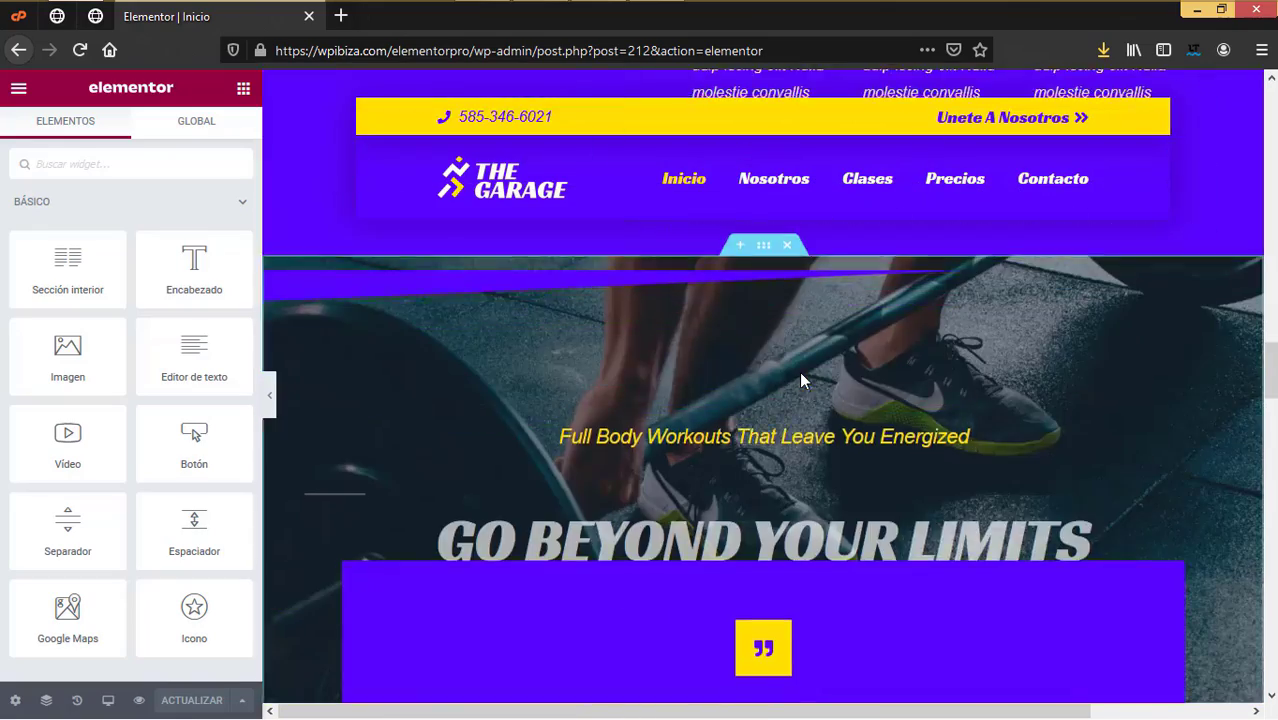
scroll(801, 378, up, 5)
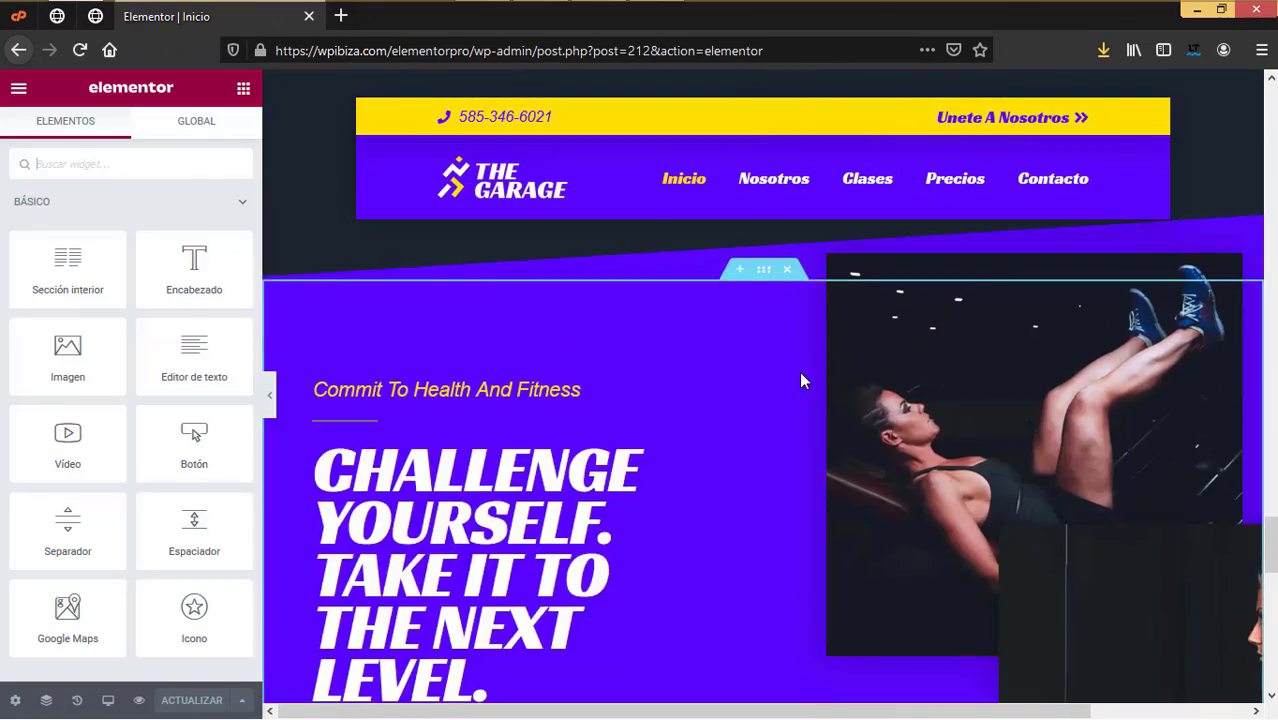
scroll(803, 368, down, 5)
scroll(745, 250, up, 3)
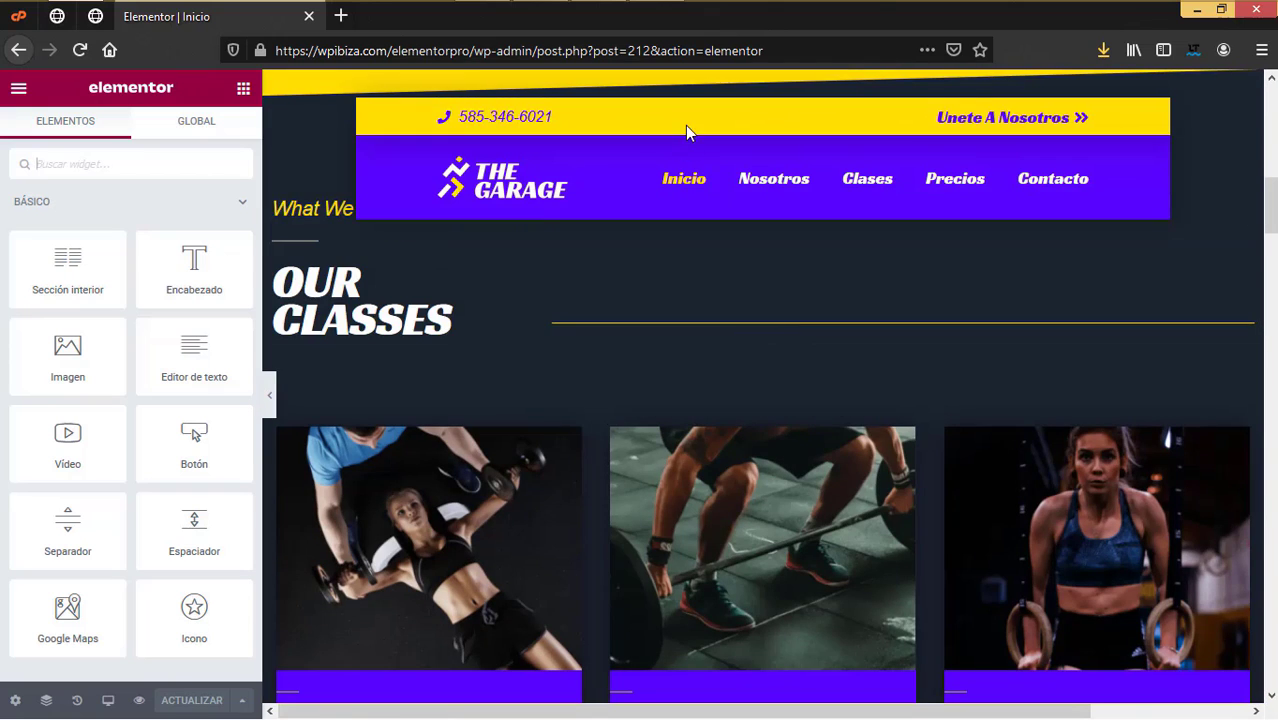
scroll(688, 277, up, 10)
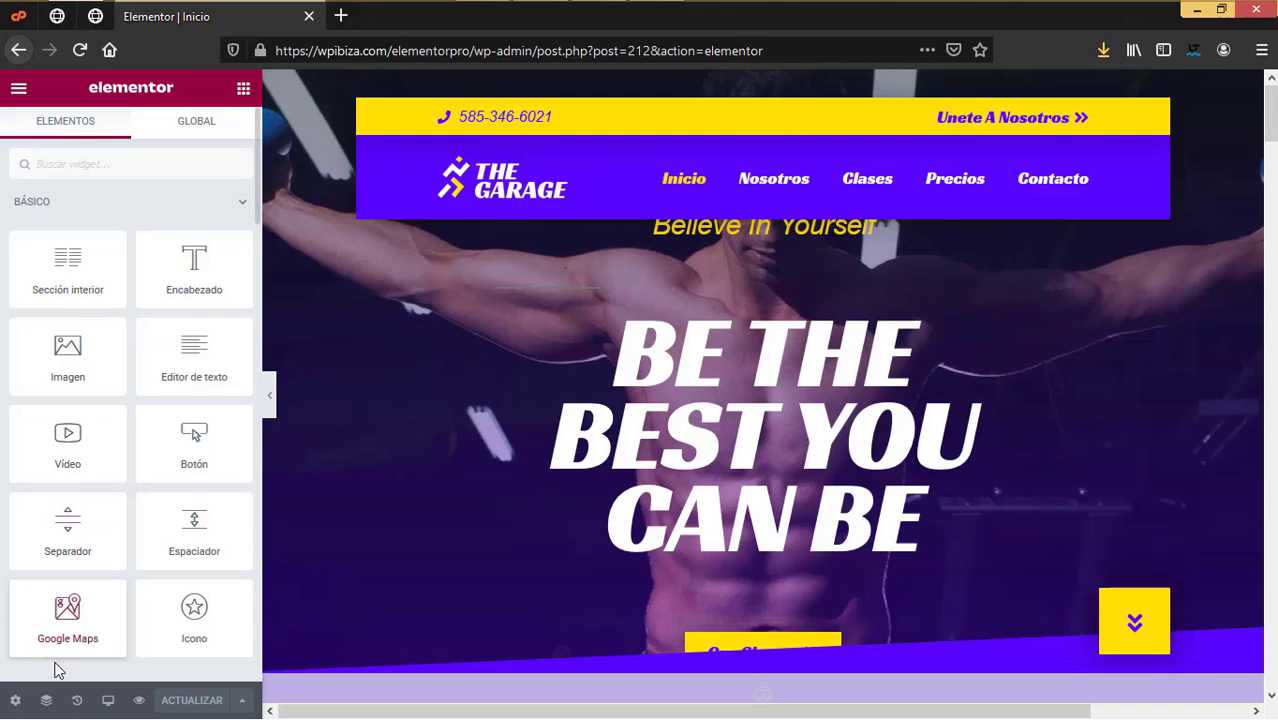
Step: Select the Hero section in the Navigator and open its Fondo background image picker
click(46, 700)
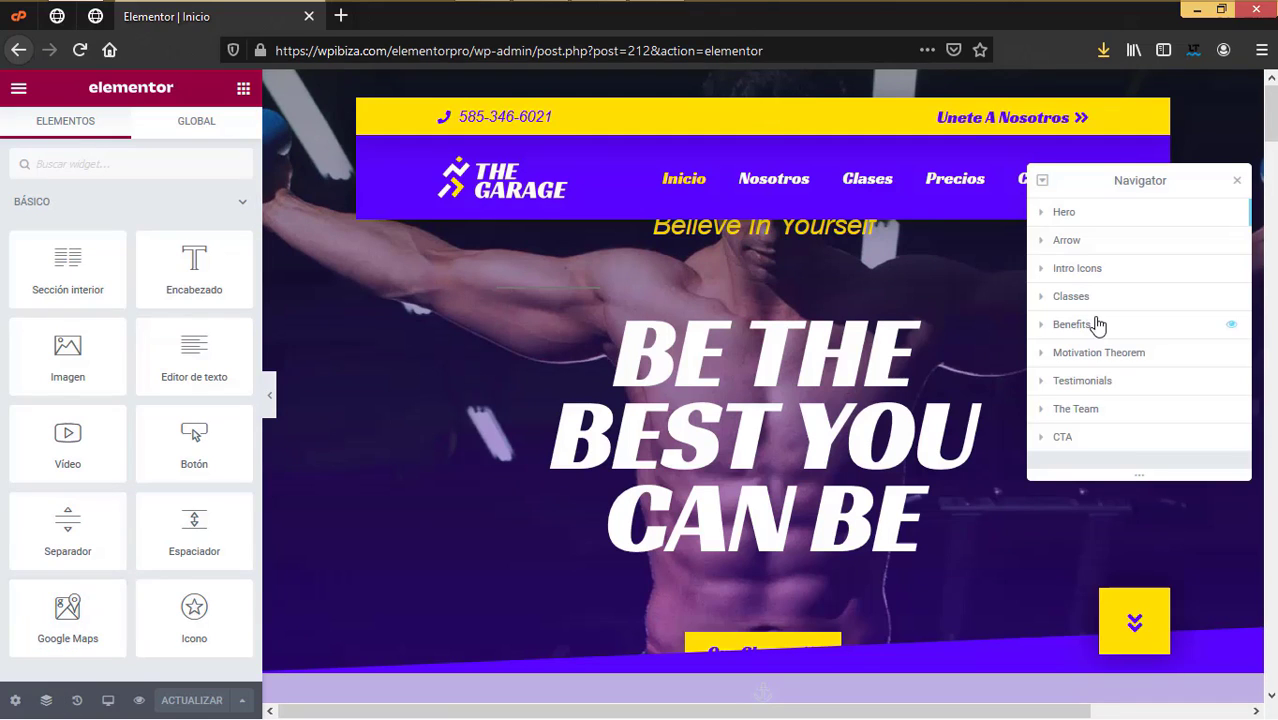
click(1078, 213)
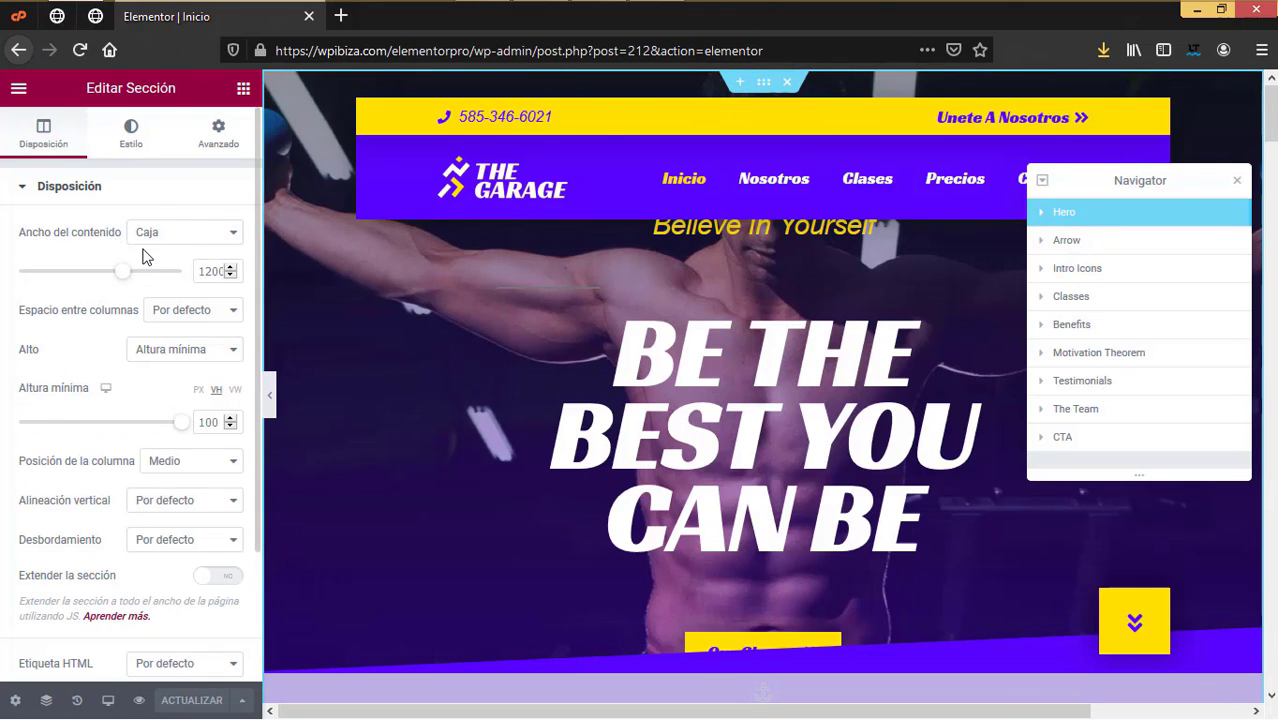
scroll(160, 318, down, 1)
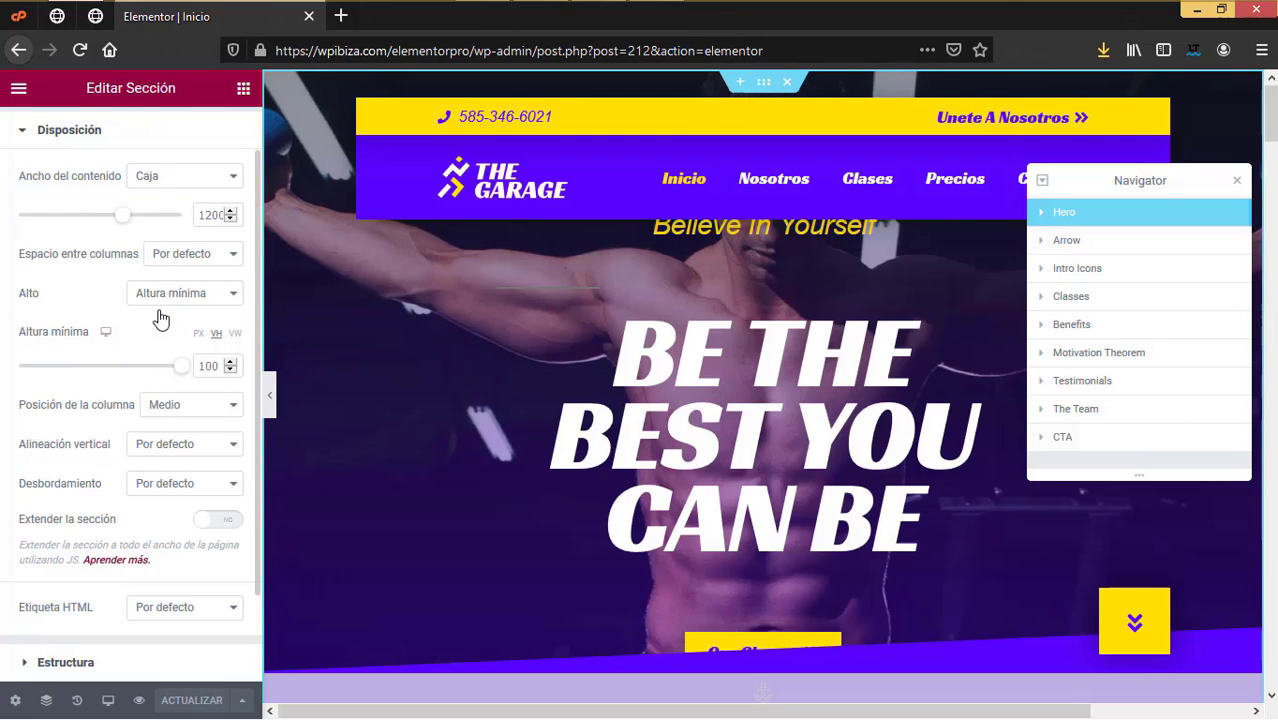
scroll(160, 318, down, 2)
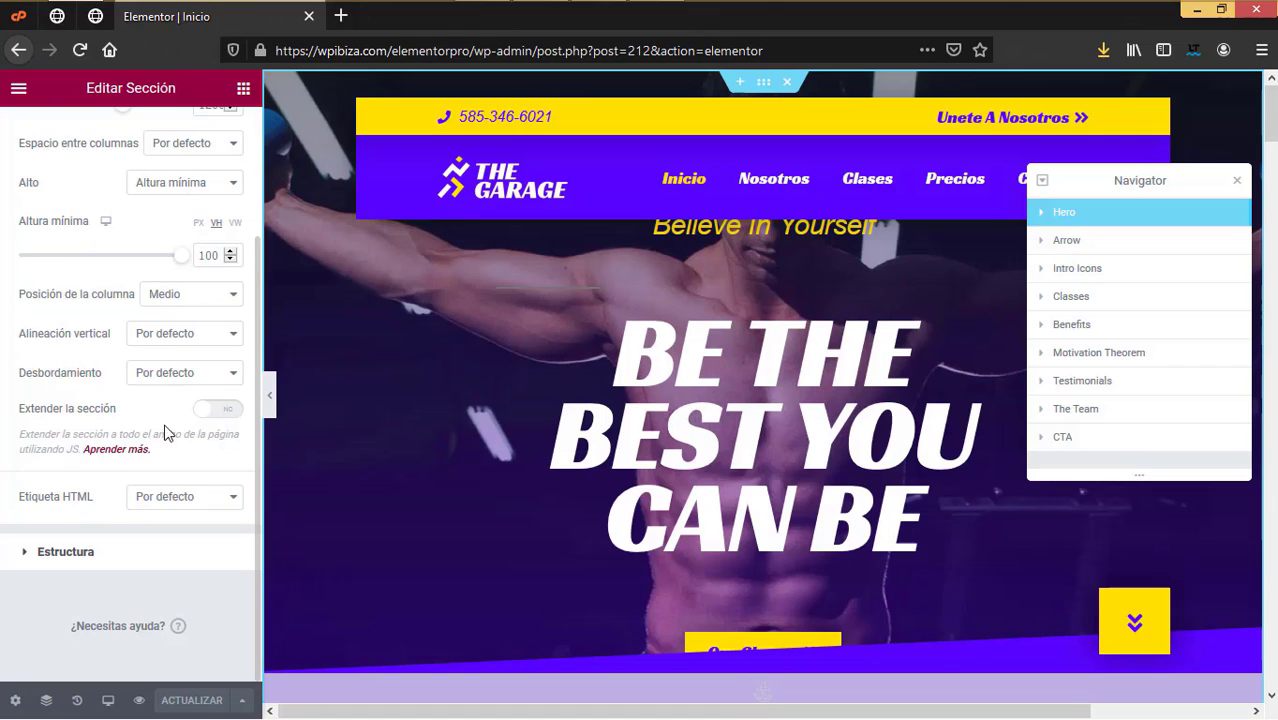
scroll(165, 432, up, 3)
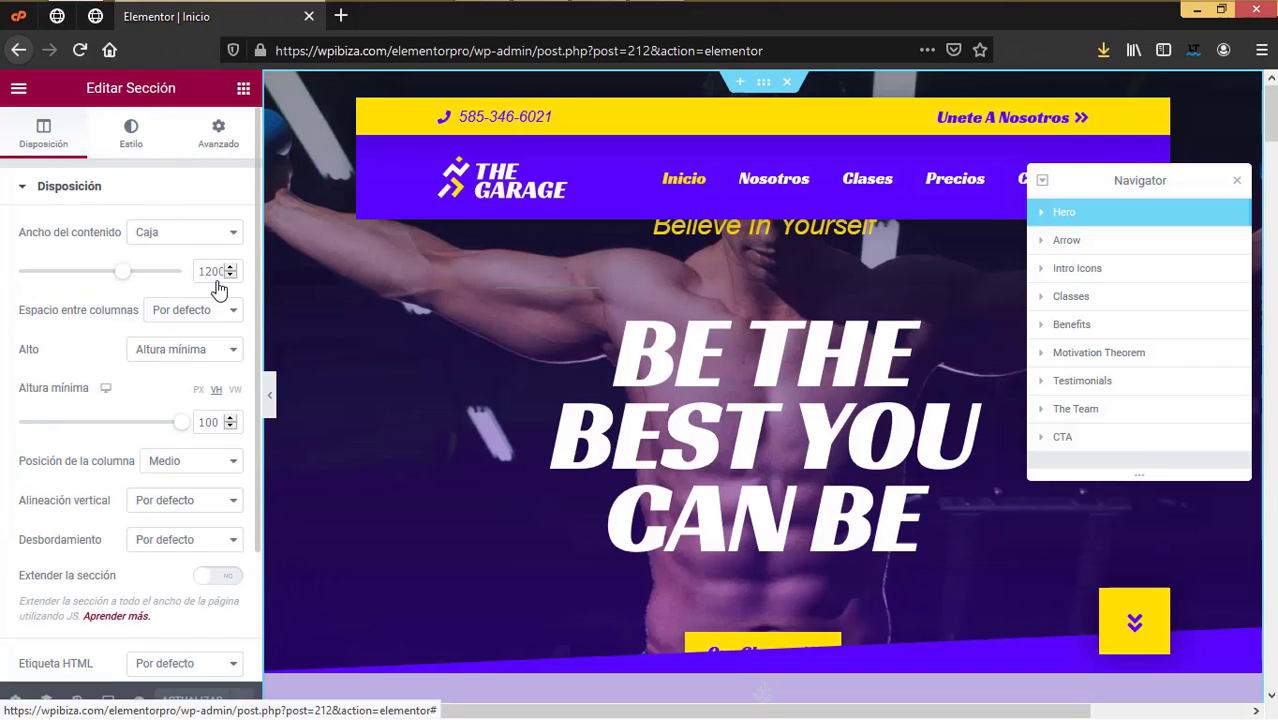
click(131, 133)
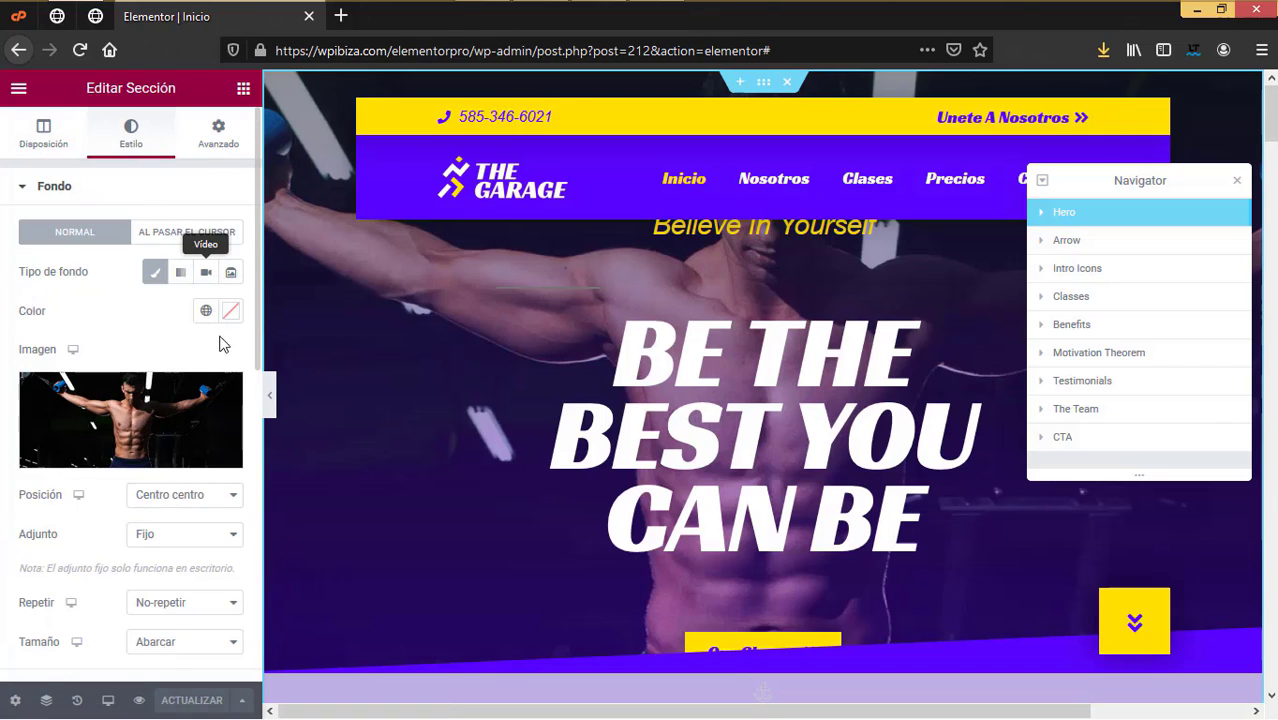
click(118, 404)
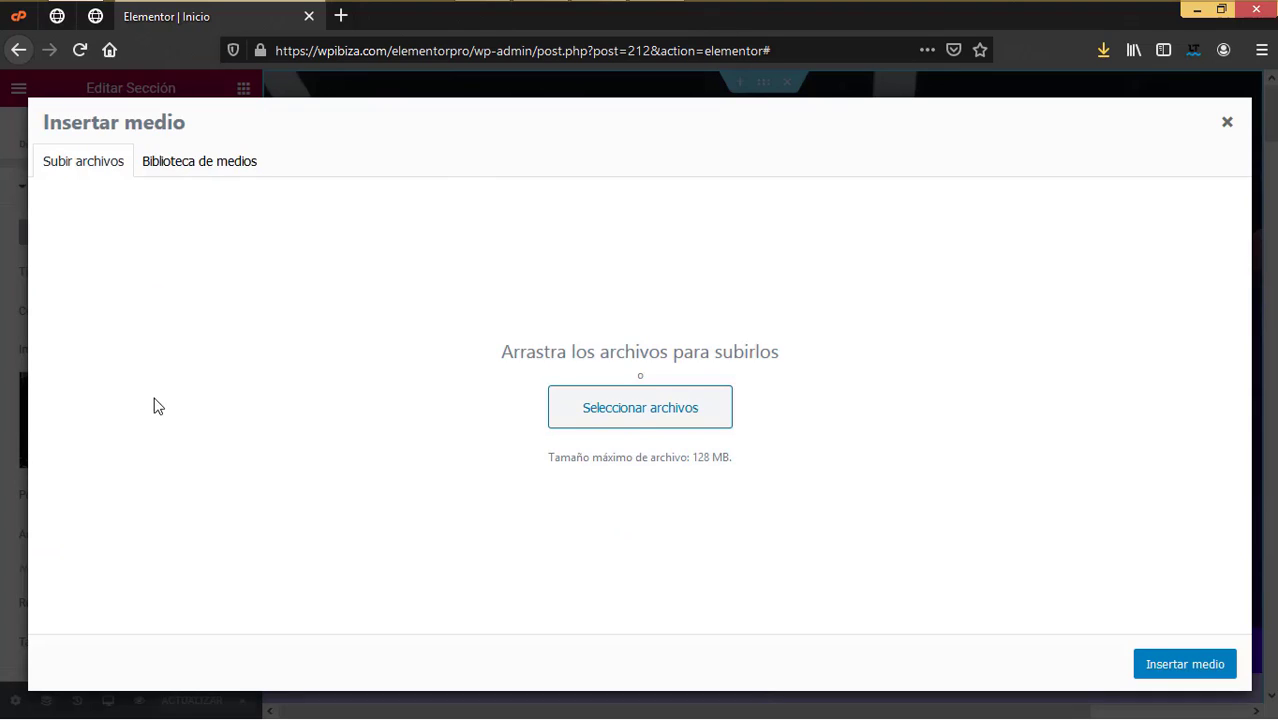
Step: Upload header inicio.jpg and set it as the hero section's background image
click(638, 420)
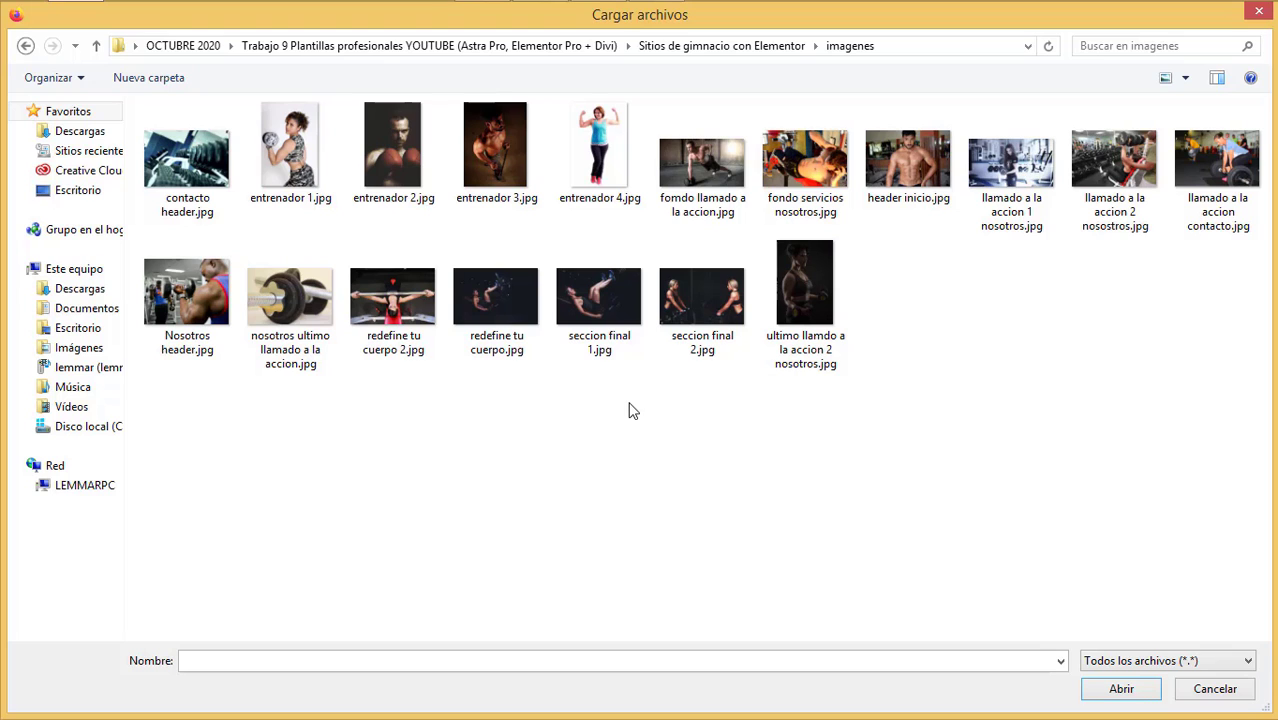
click(913, 165)
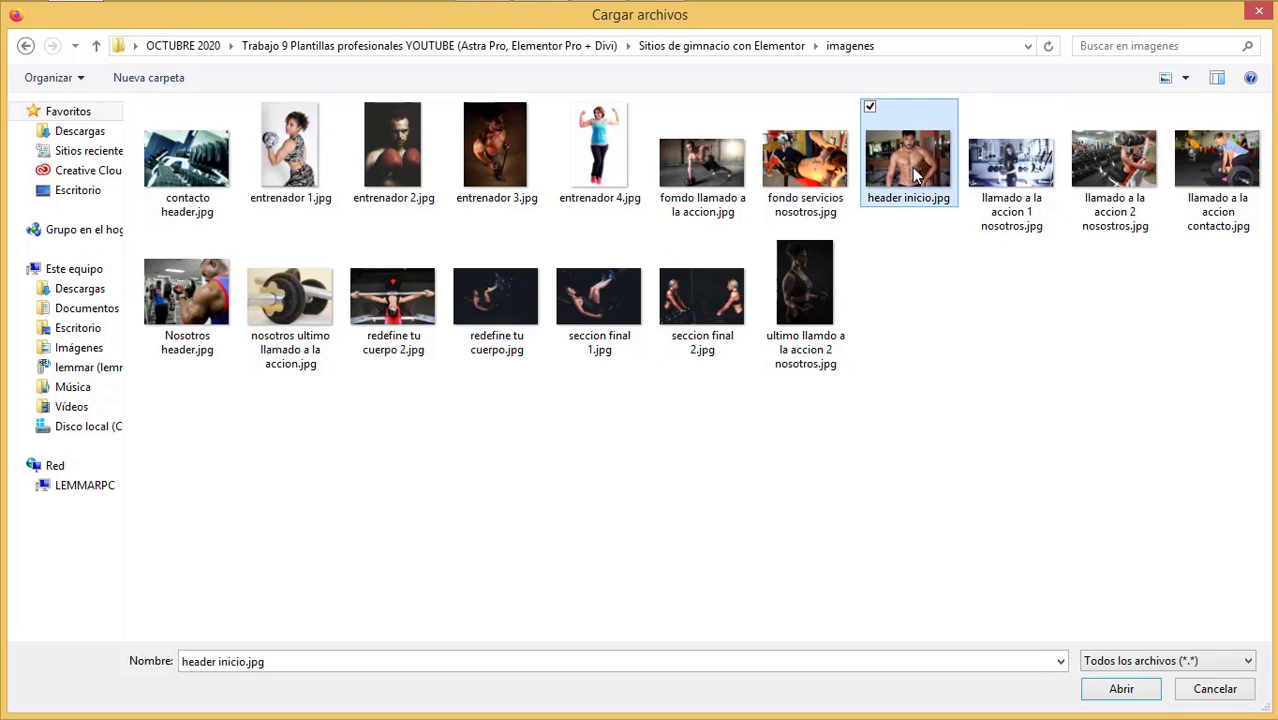
click(1121, 689)
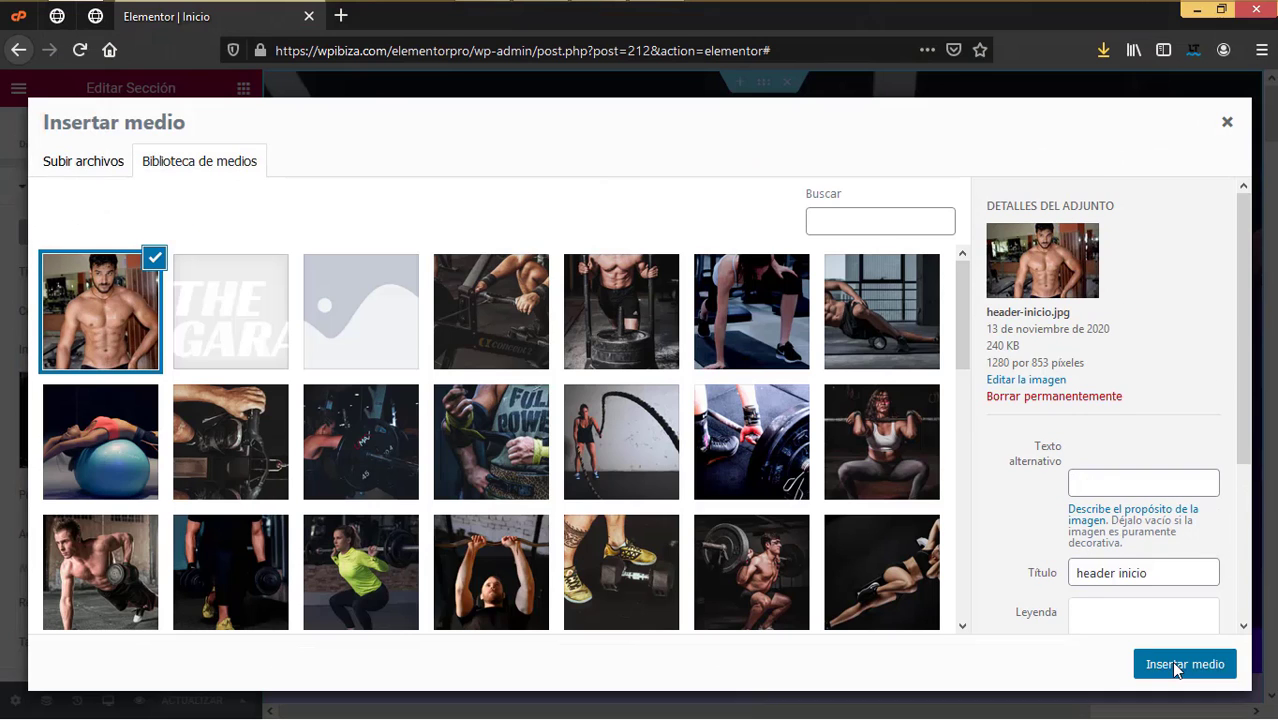
click(1183, 665)
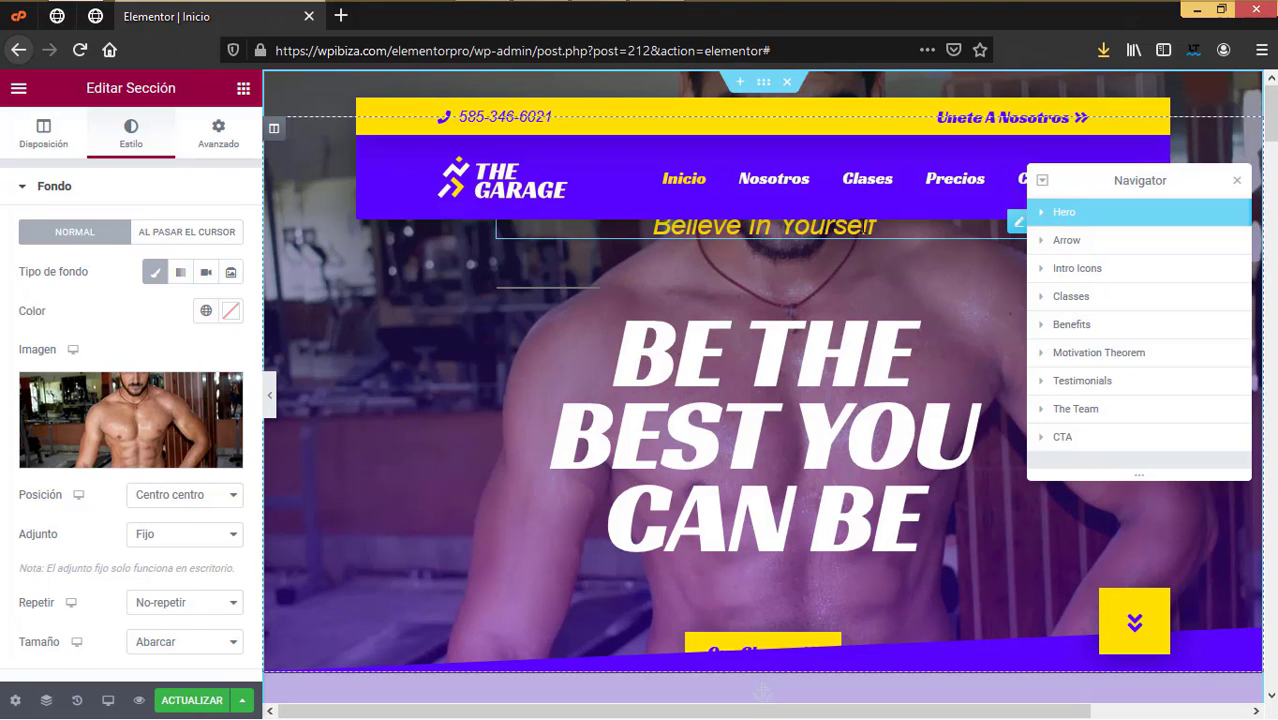
click(865, 228)
Step: Replace the first hero heading with 'Cree En Tu Mismo'
drag(118, 254, 3, 246)
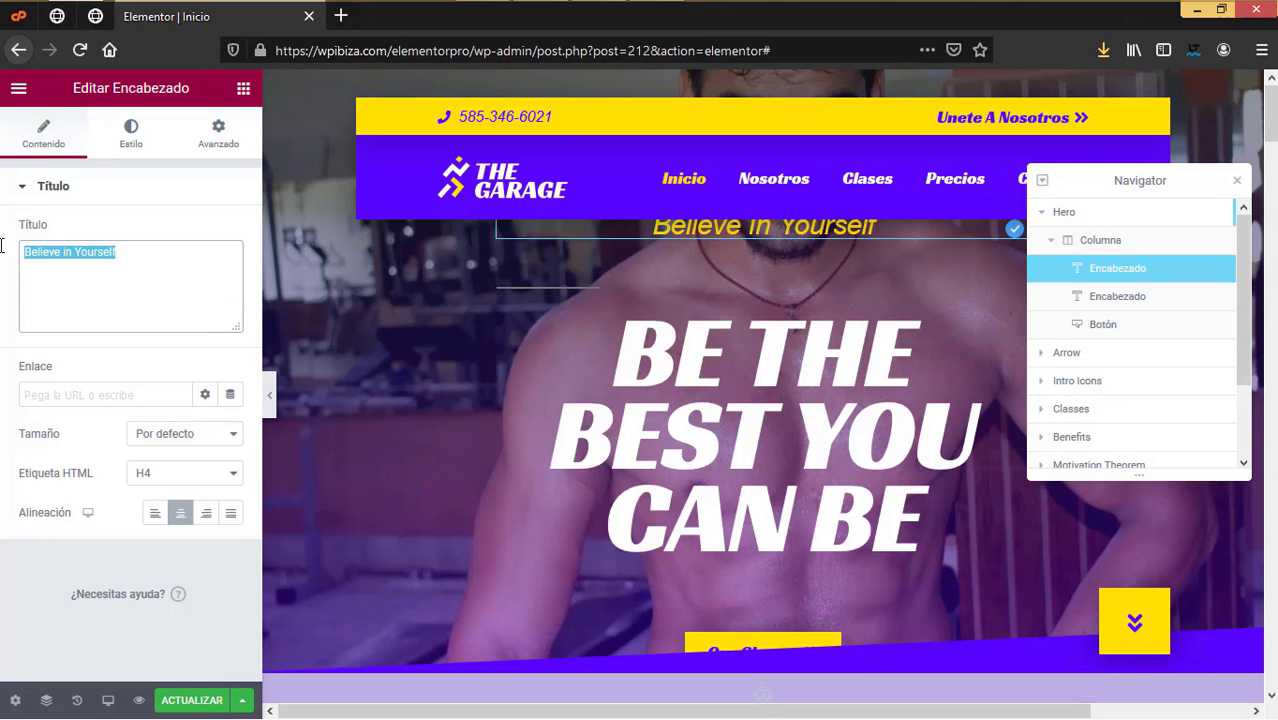
text(cre)
key(BackSpace)
key(BackSpace)
key(BackSpace)
text(cr)
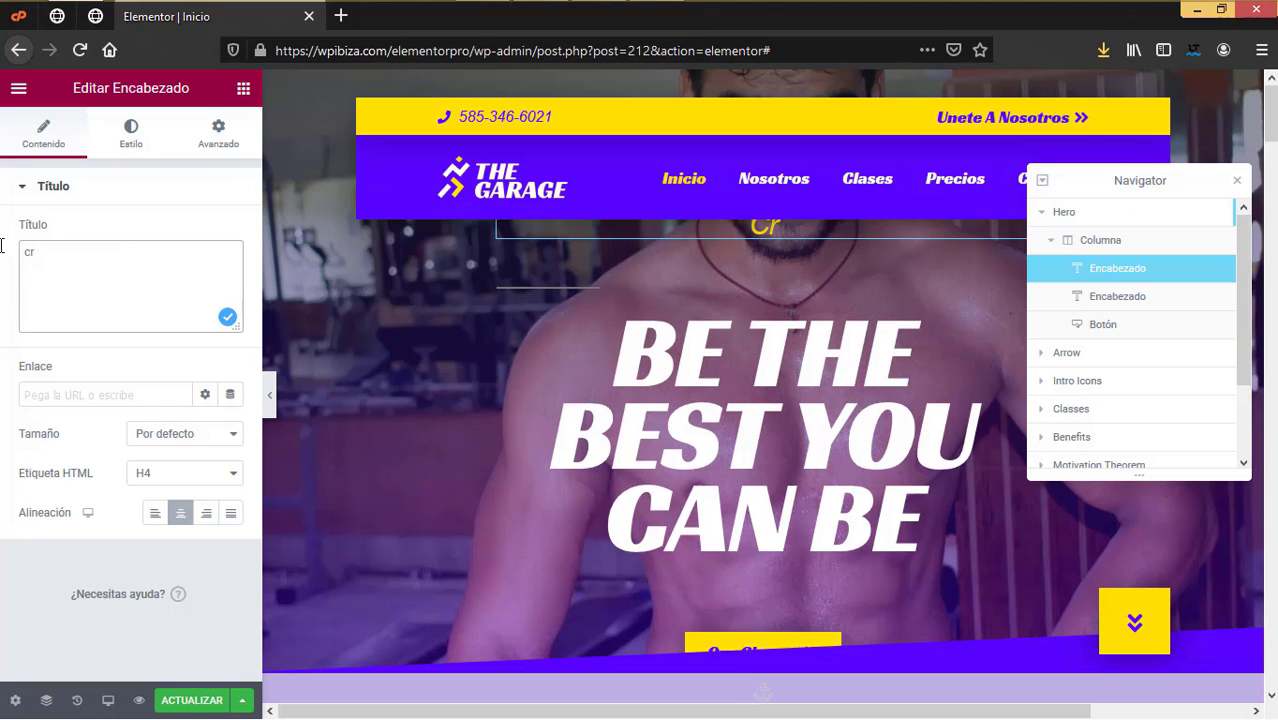
key(BackSpace)
key(BackSpace)
text(ree)
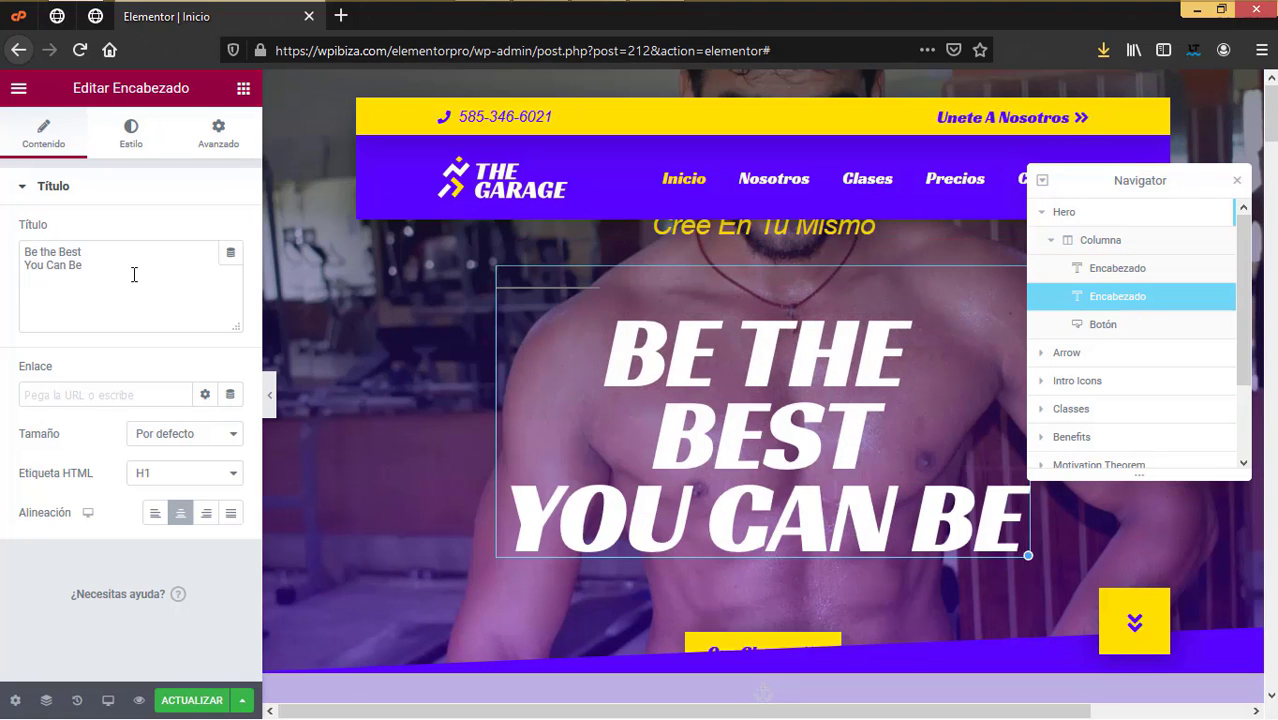
Step: Replace 'Be the Best You Can Be' with 'Convierte en la mejor versión de ti'
drag(135, 276, 24, 250)
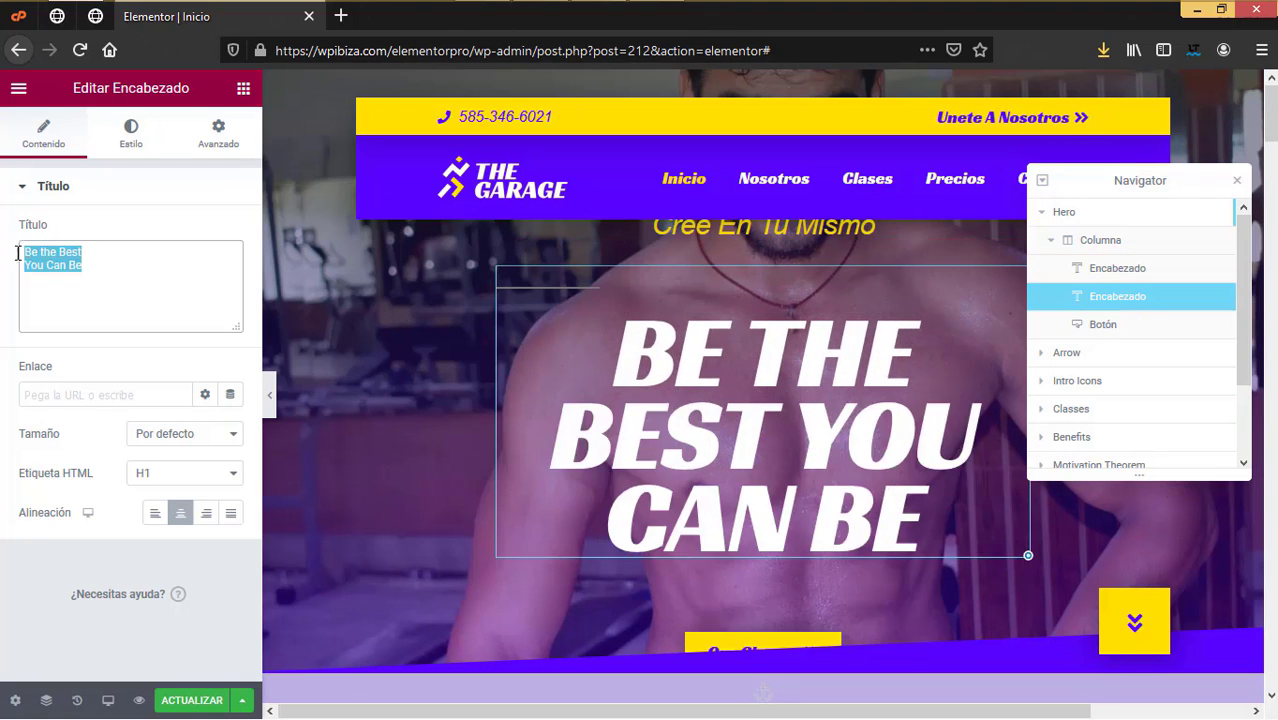
text(co)
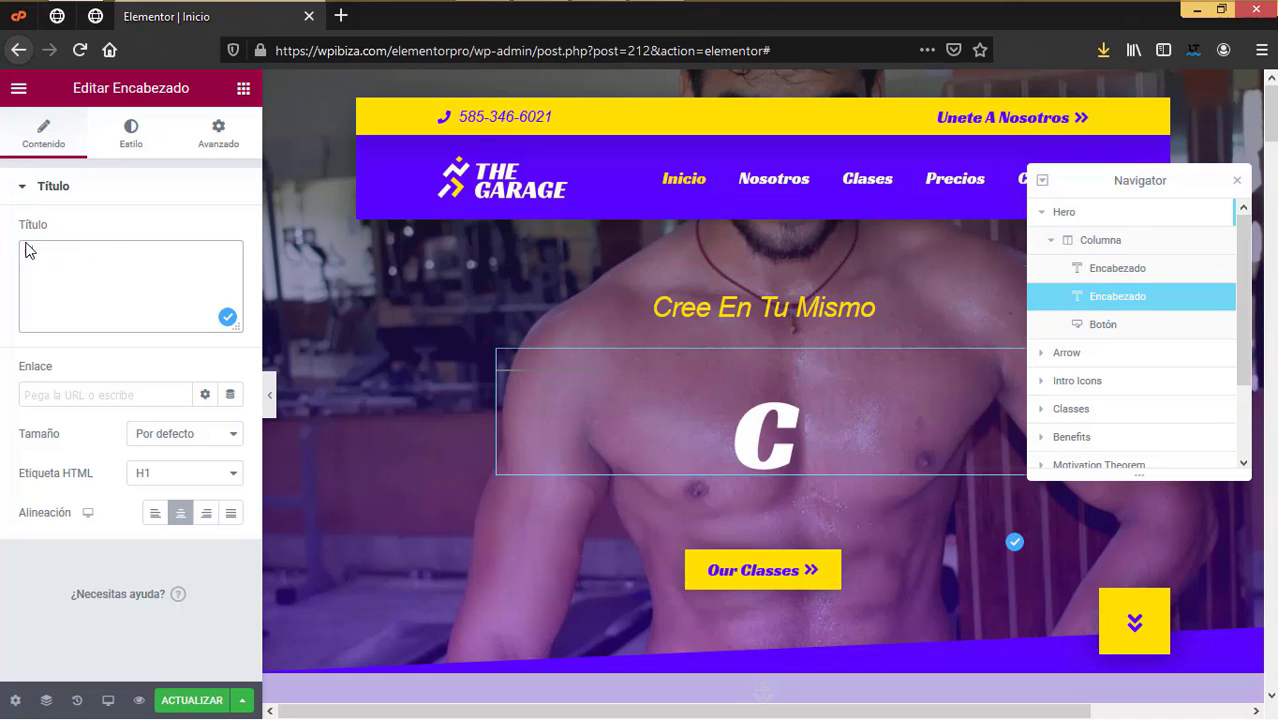
text(nvierte en)
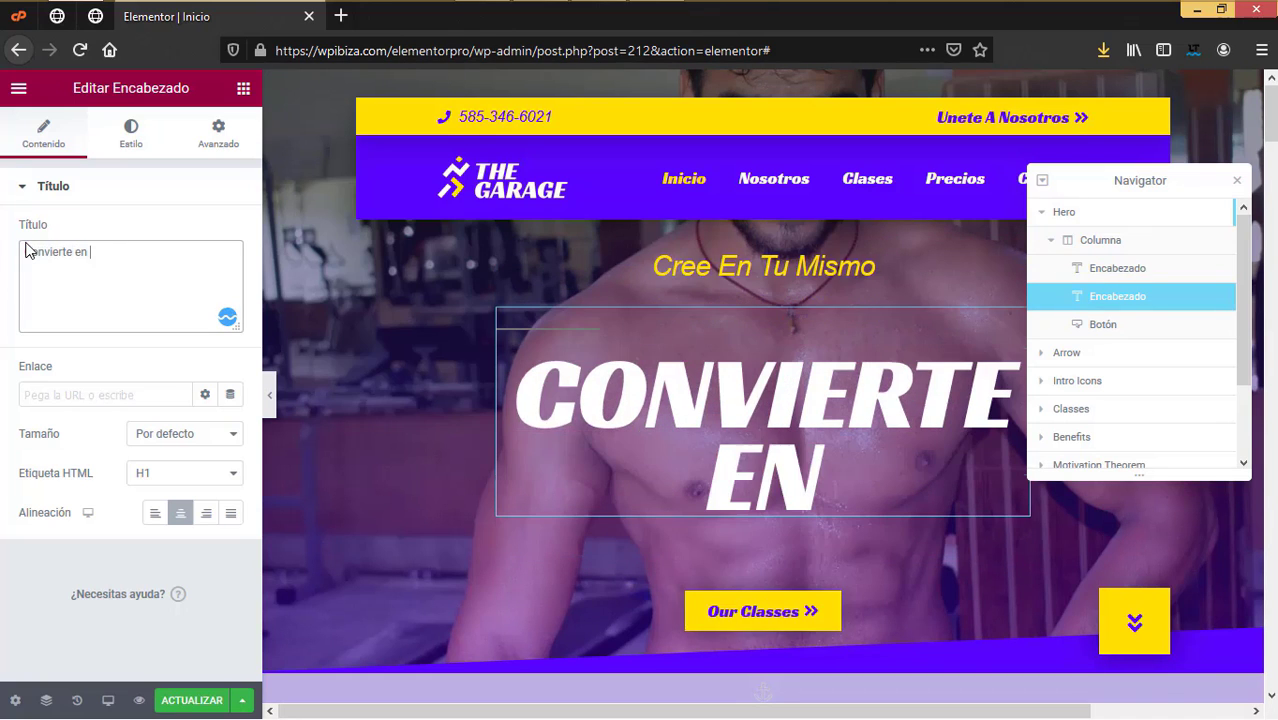
text( la)
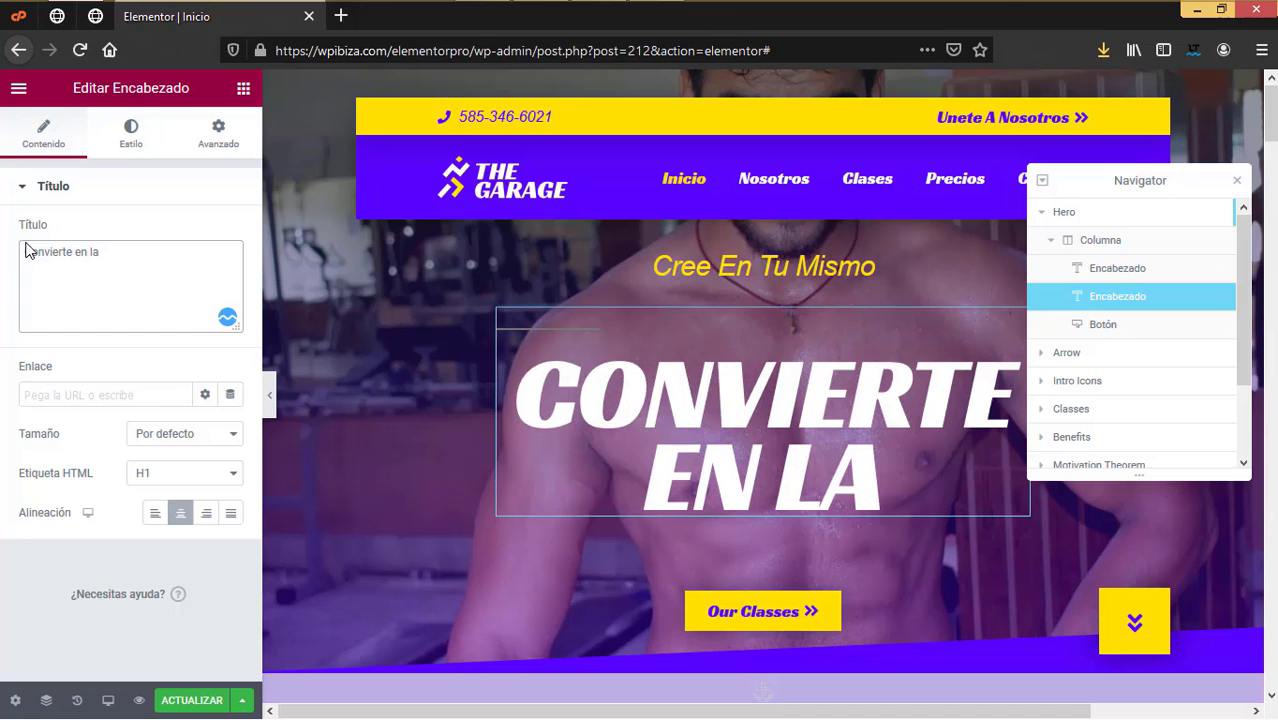
text(mejo)
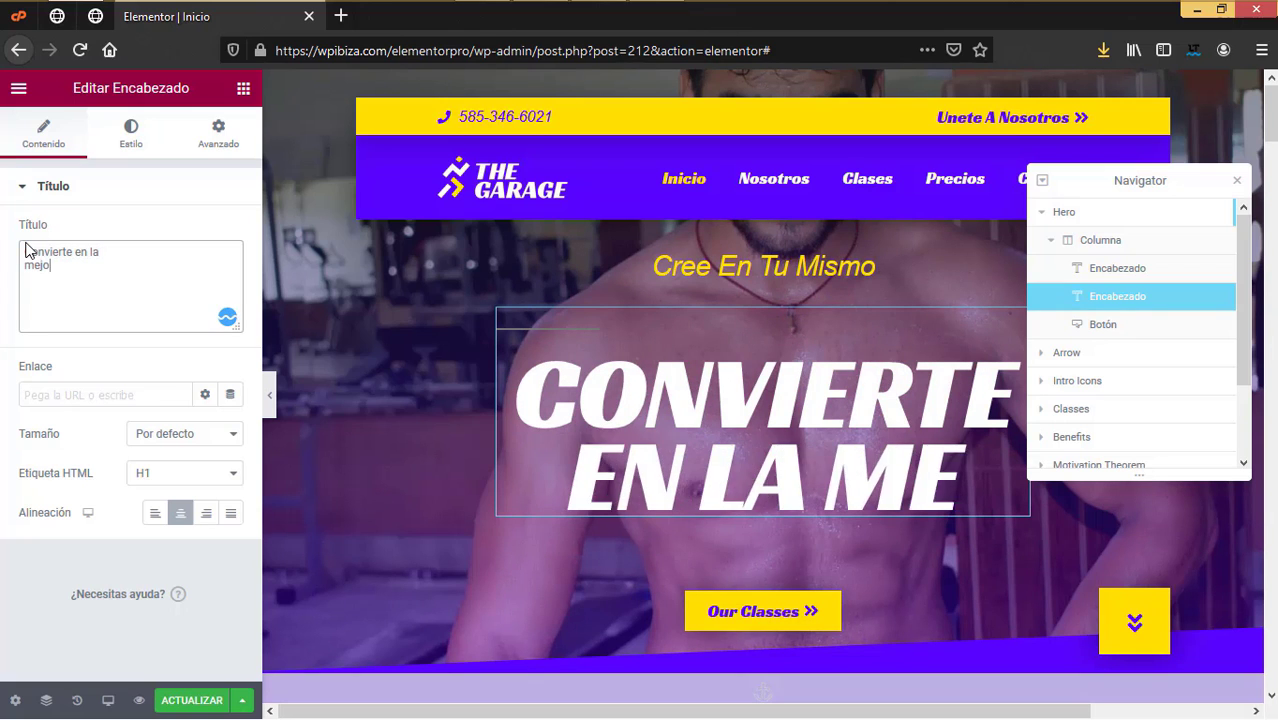
text(r versio)
key(BackSpace)
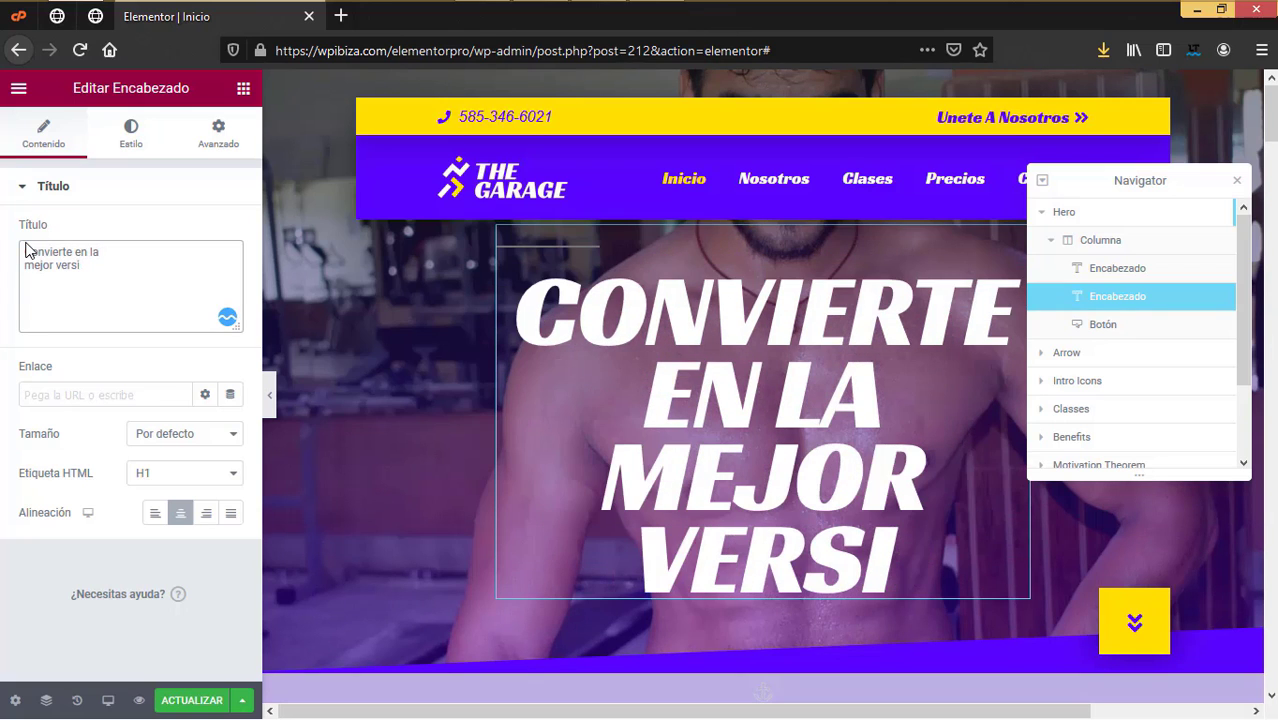
text(ón de ti)
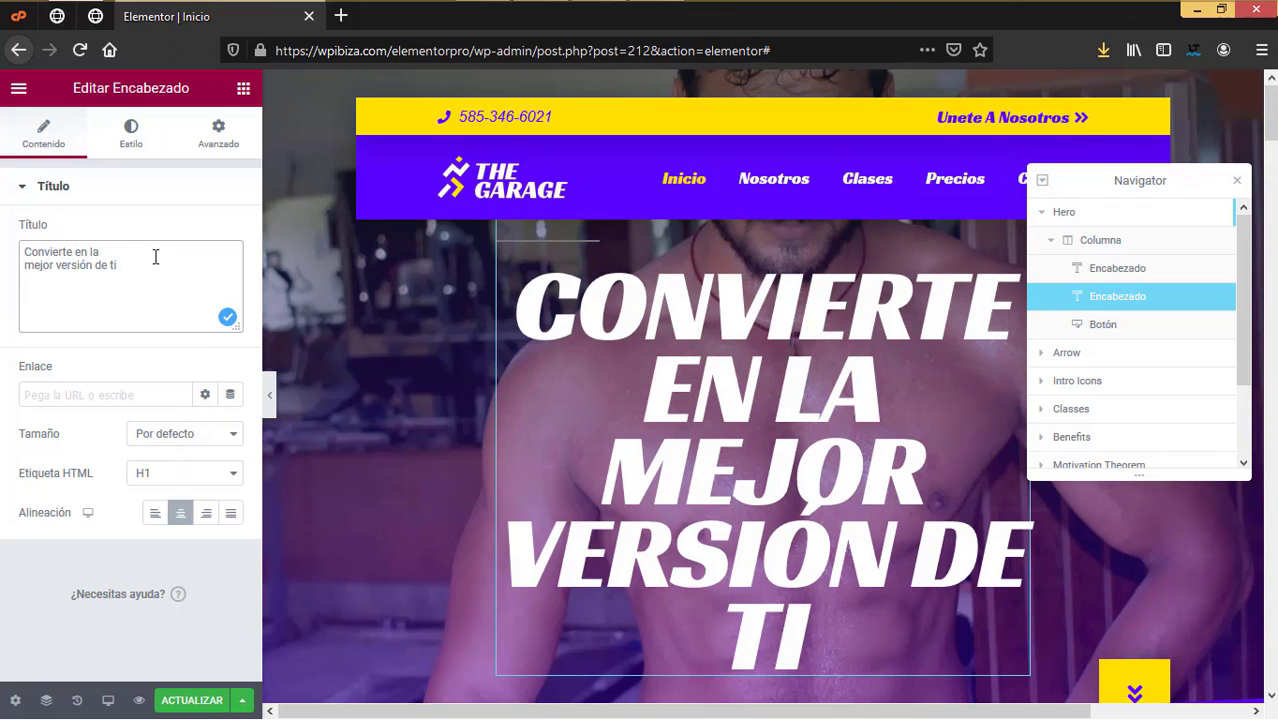
Step: Reduce the main hero heading's typography size from 110 to 76
click(133, 144)
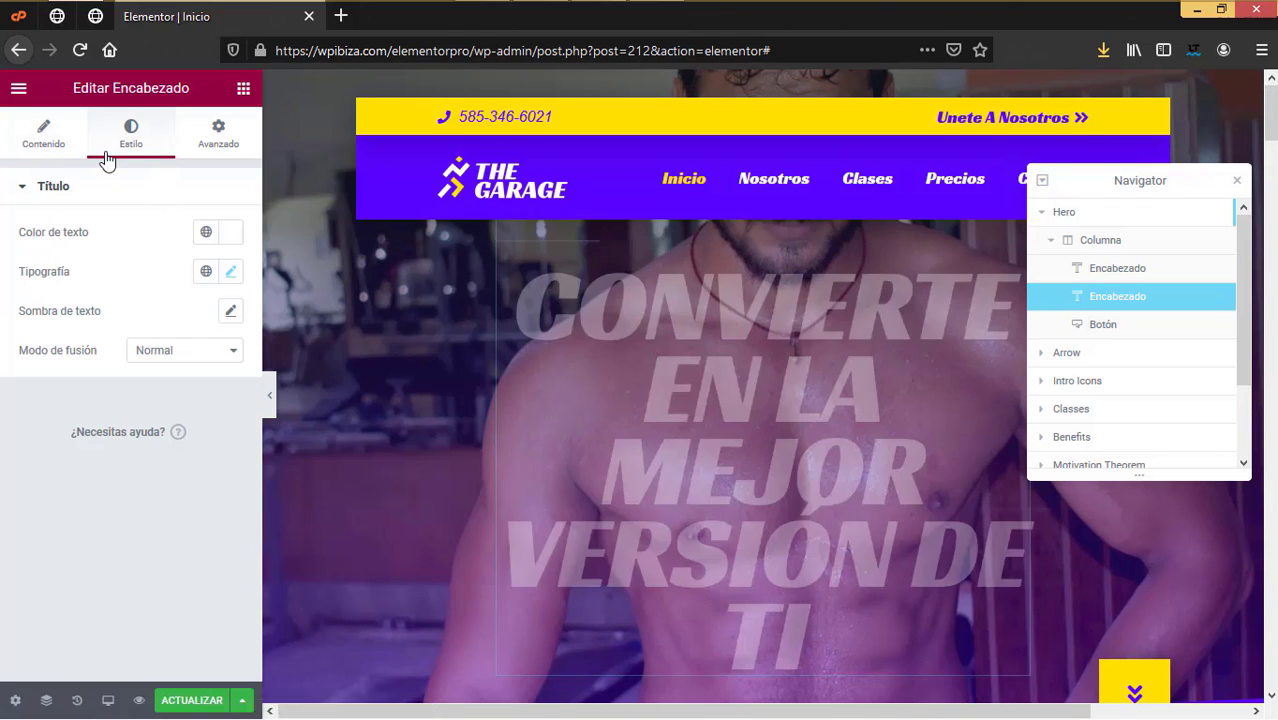
click(229, 272)
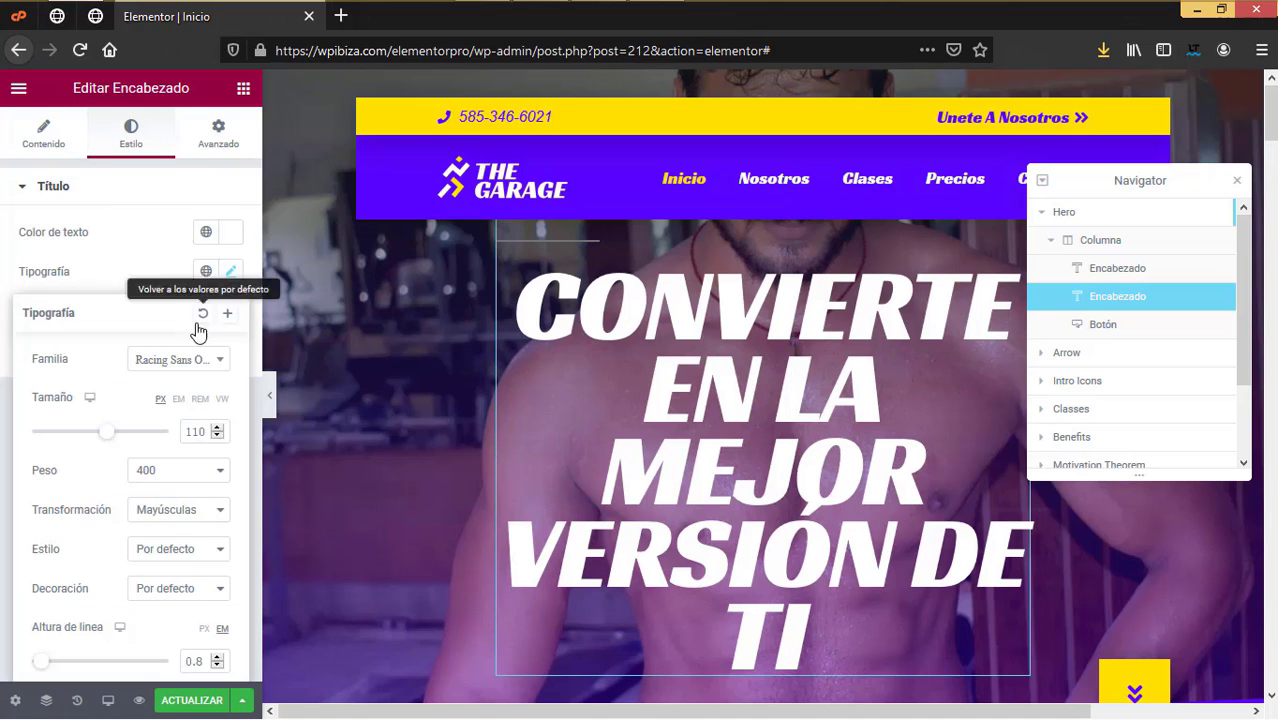
drag(111, 438, 85, 438)
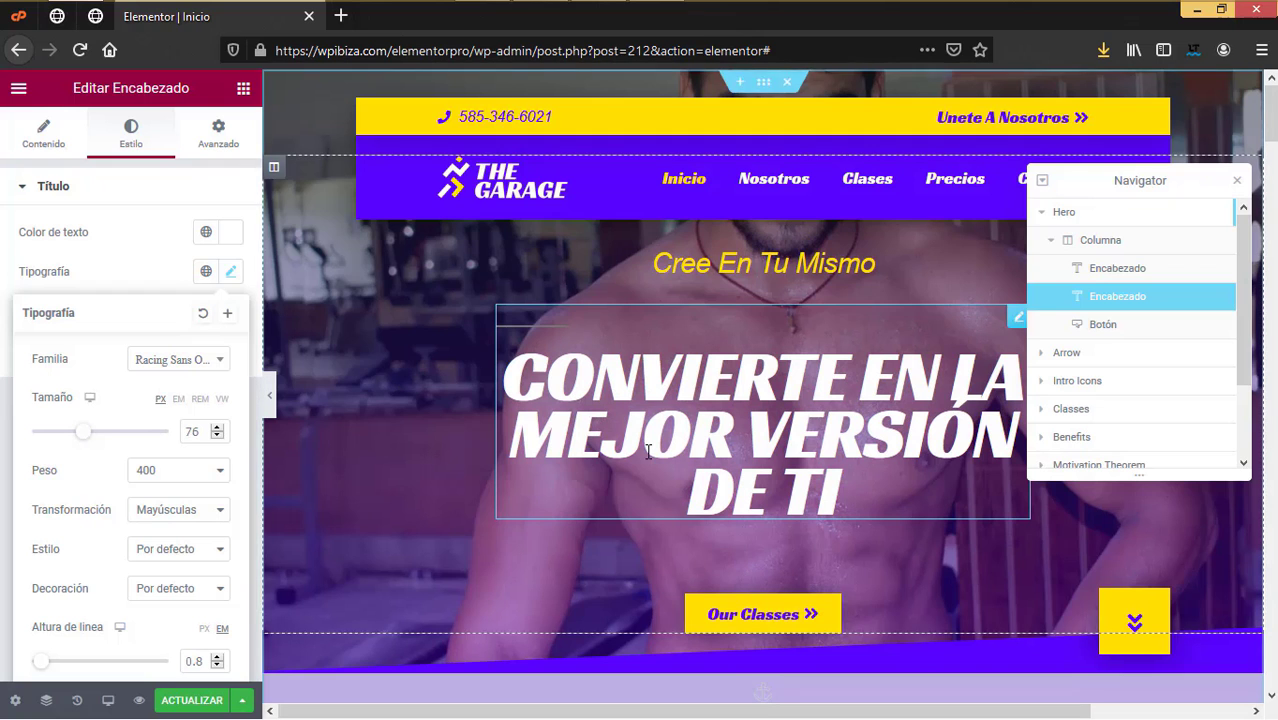
scroll(647, 467, down, 3)
scroll(646, 470, up, 2)
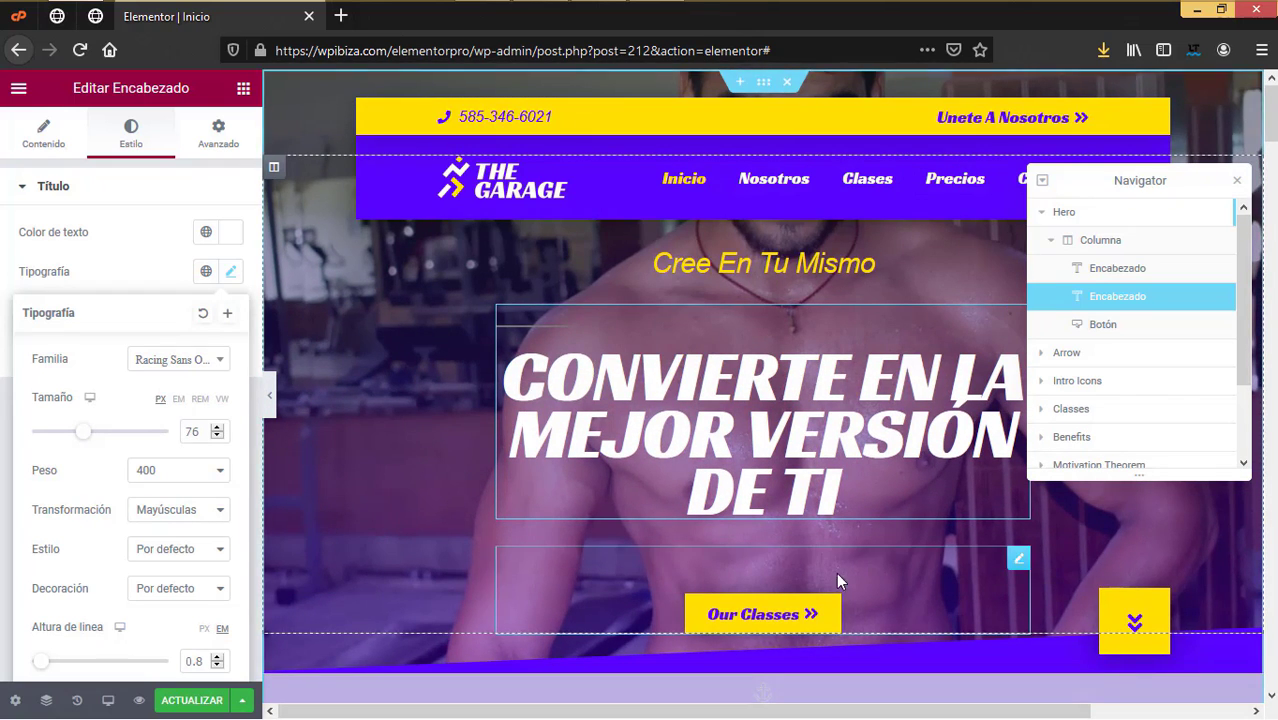
Step: Open 'Visitar el sitio' from WordPress admin in a new tab placed after the editor tab
click(762, 620)
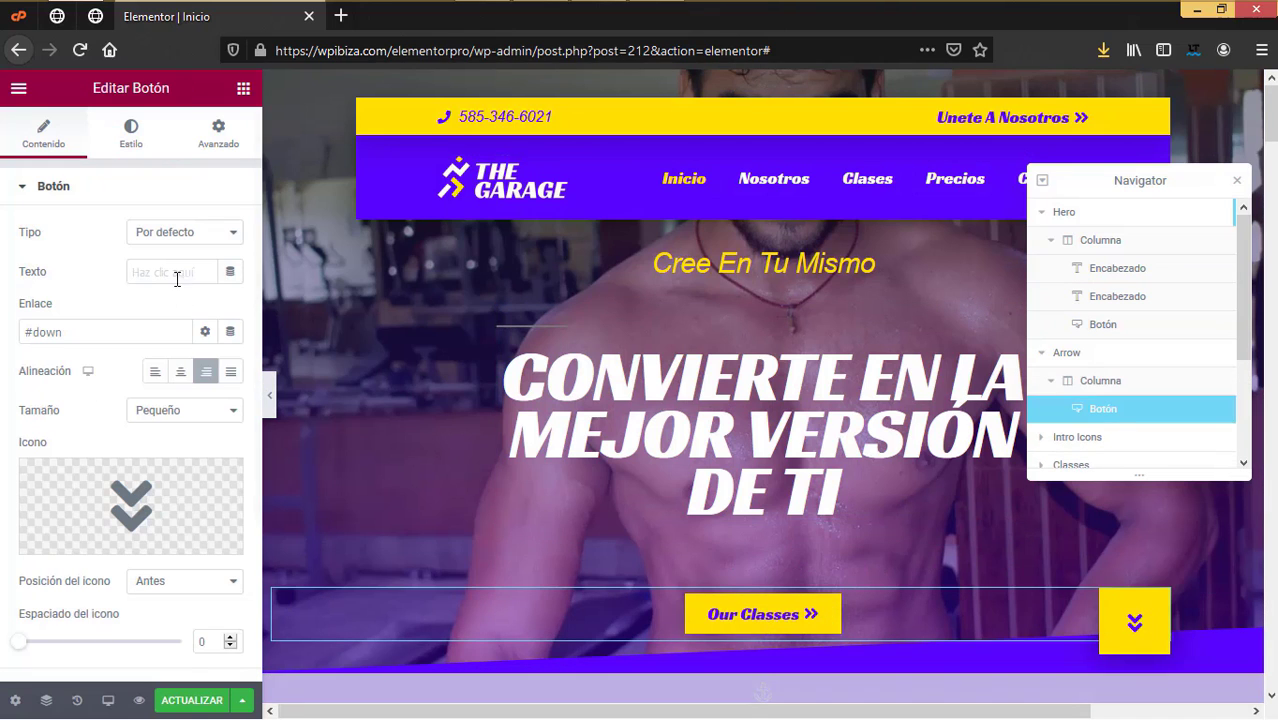
click(103, 50)
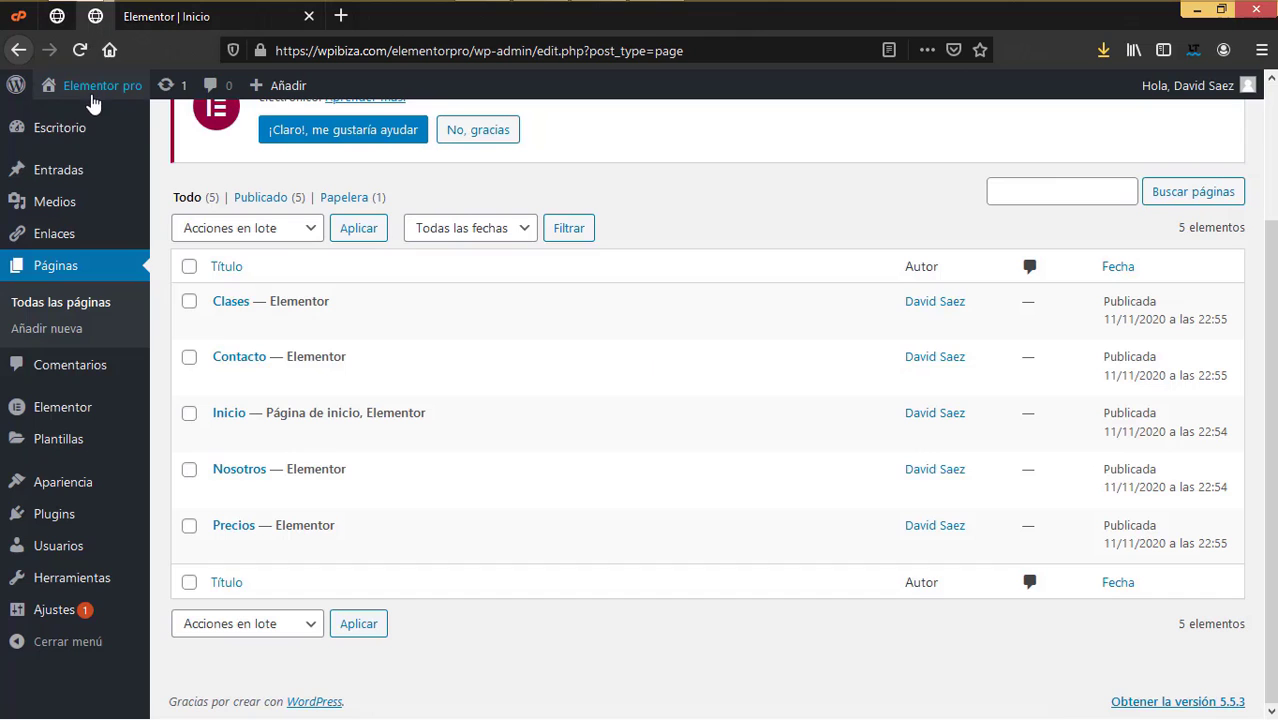
mouse_move(107, 95)
right_click(82, 120)
click(123, 131)
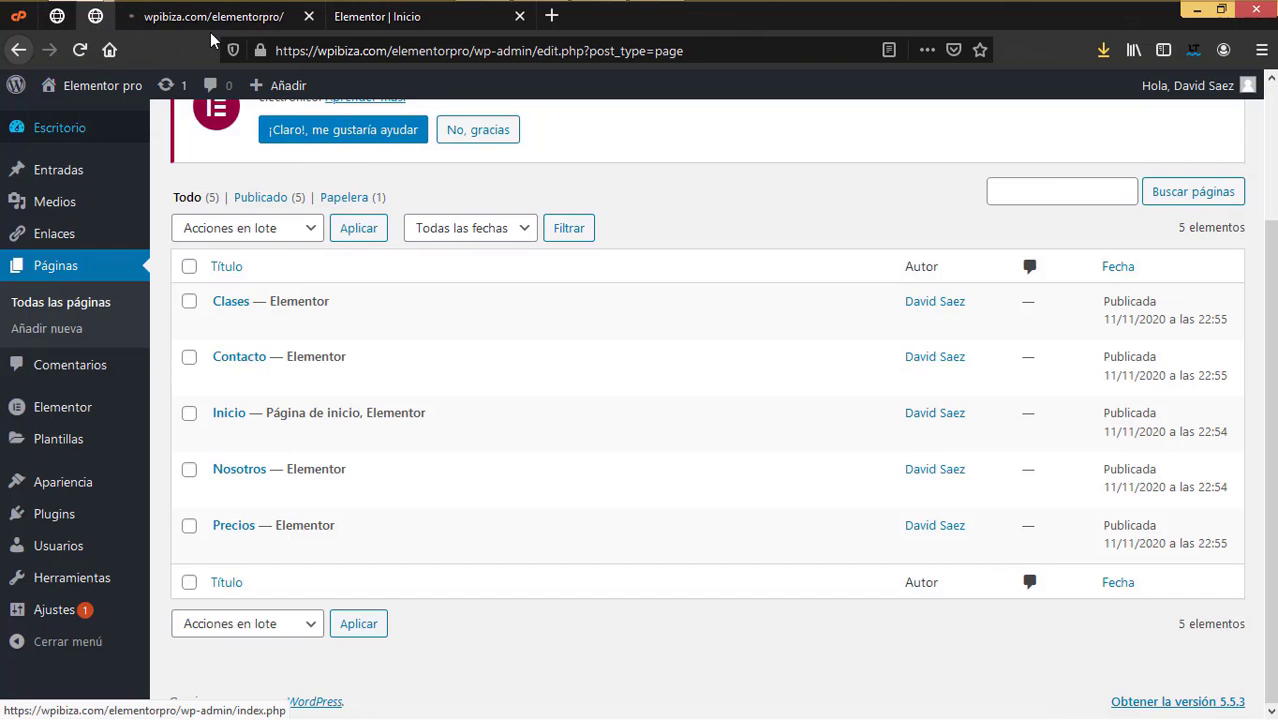
drag(205, 20, 400, 23)
click(166, 16)
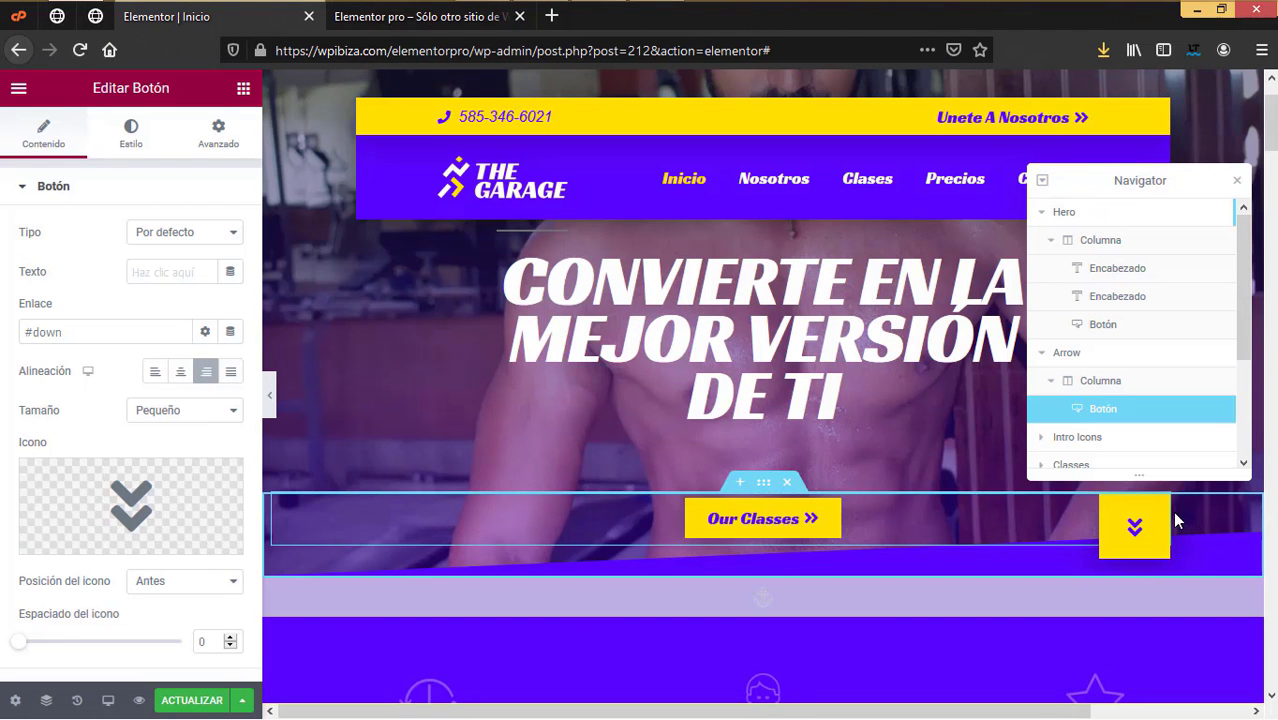
click(1166, 516)
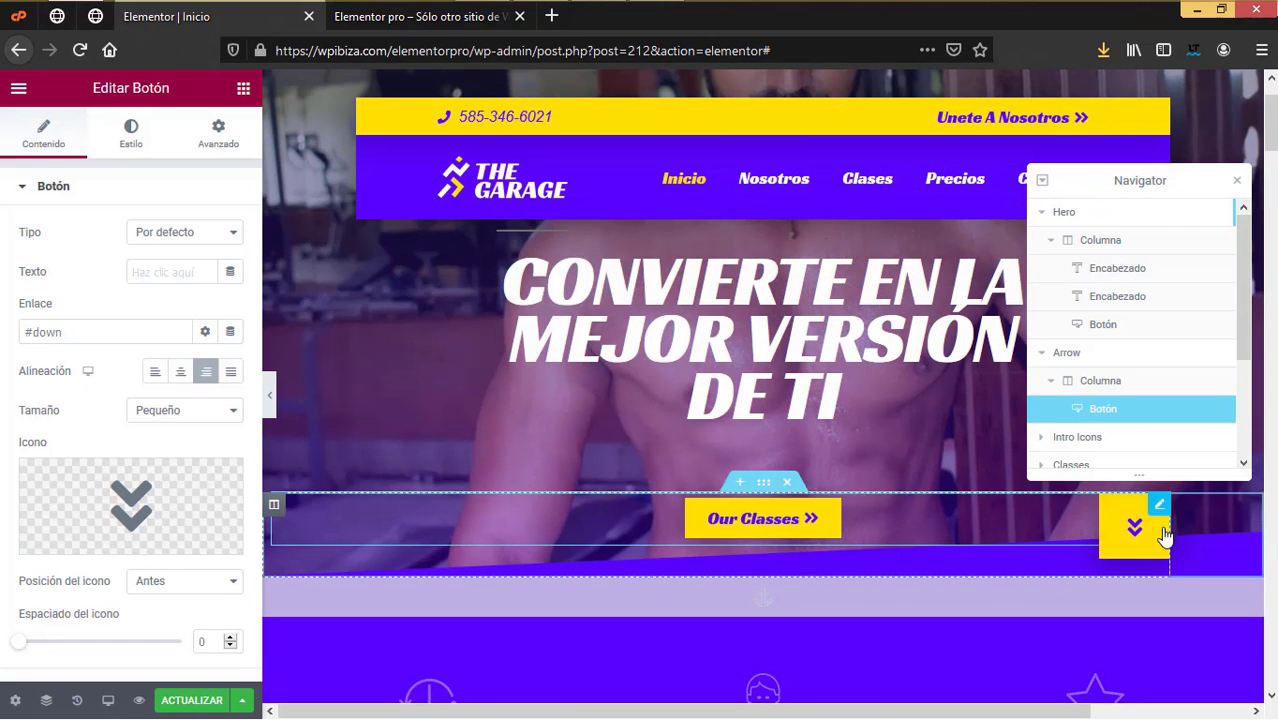
click(1102, 328)
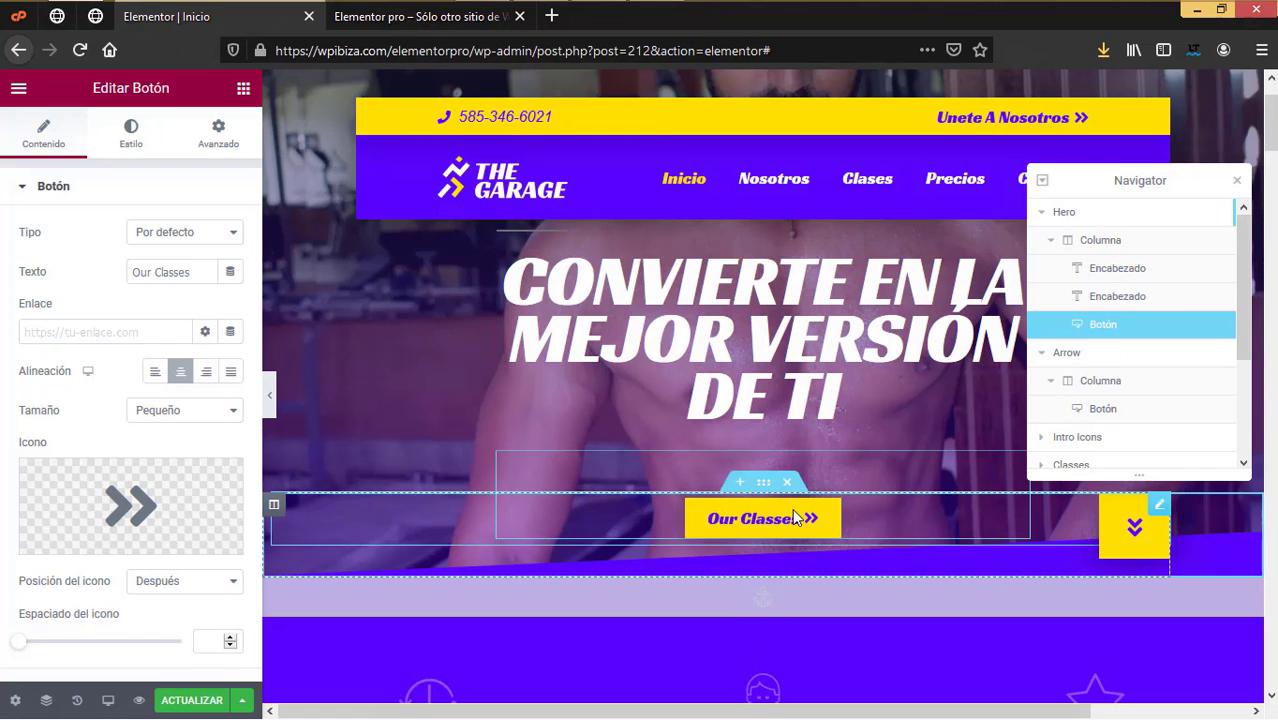
Step: Relabel the hero button 'Nuestras clases' and expand its link options
drag(199, 276, 62, 276)
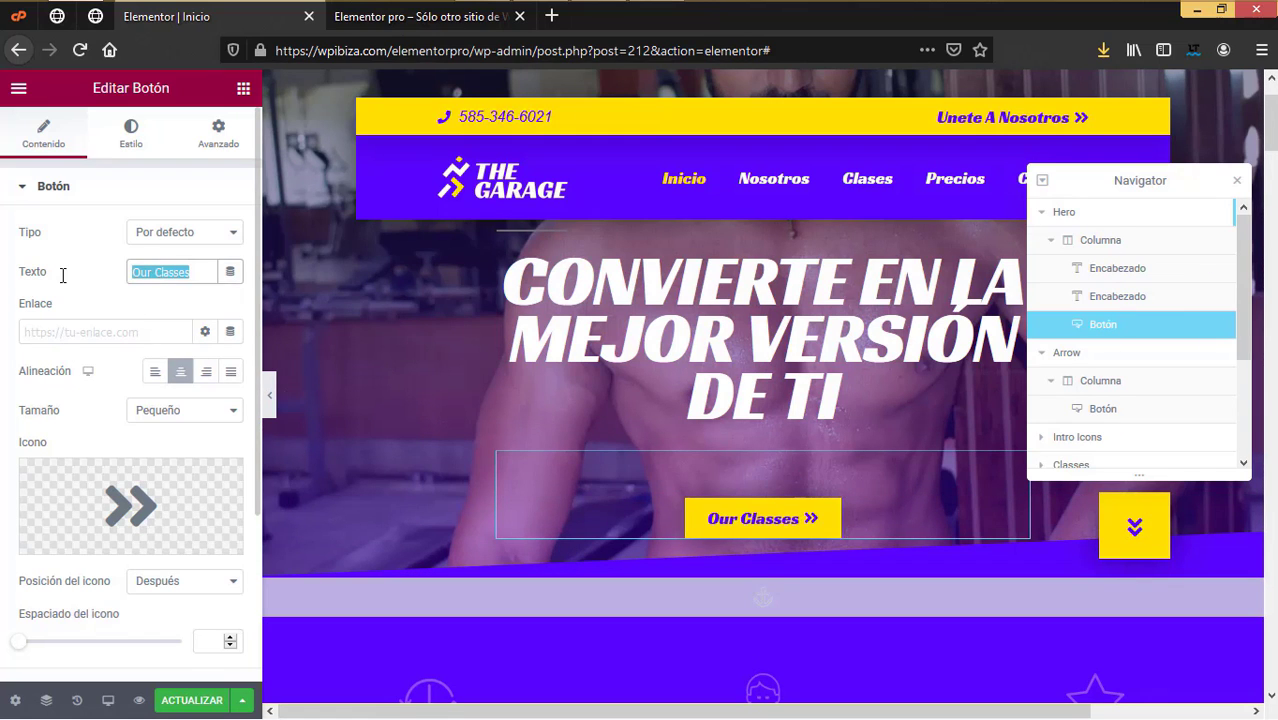
text(Nuestr)
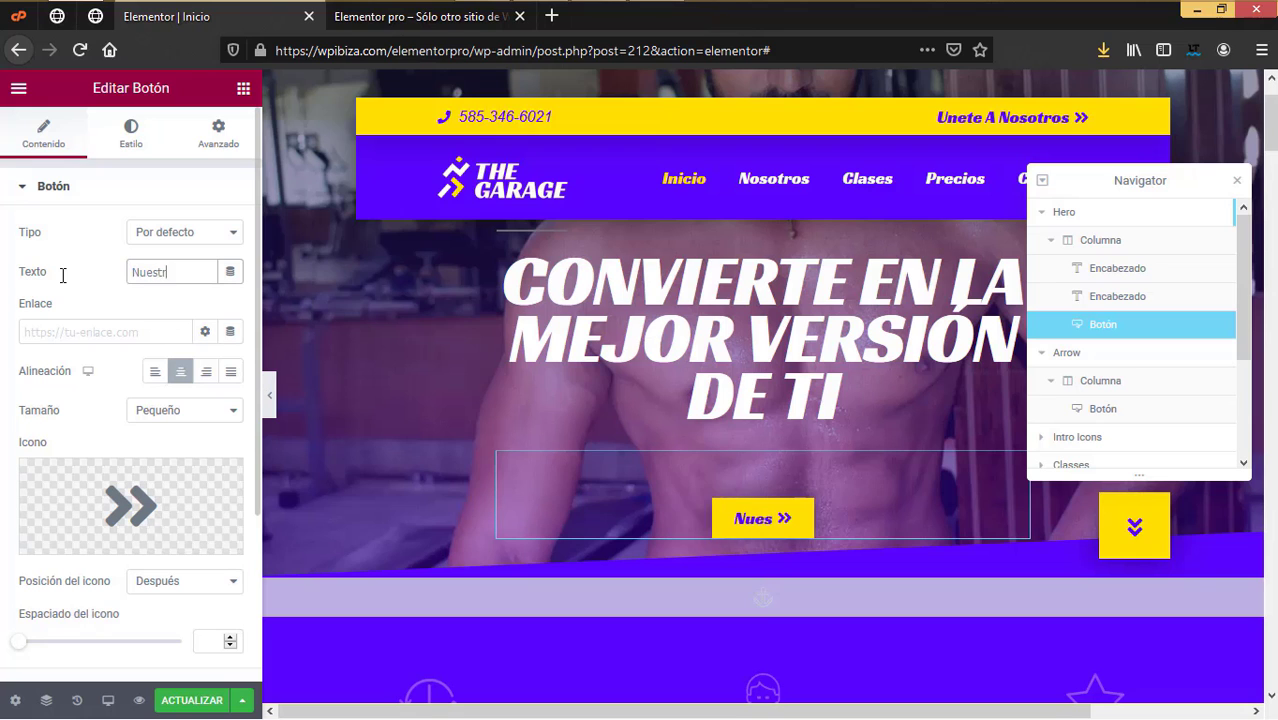
text(as clases)
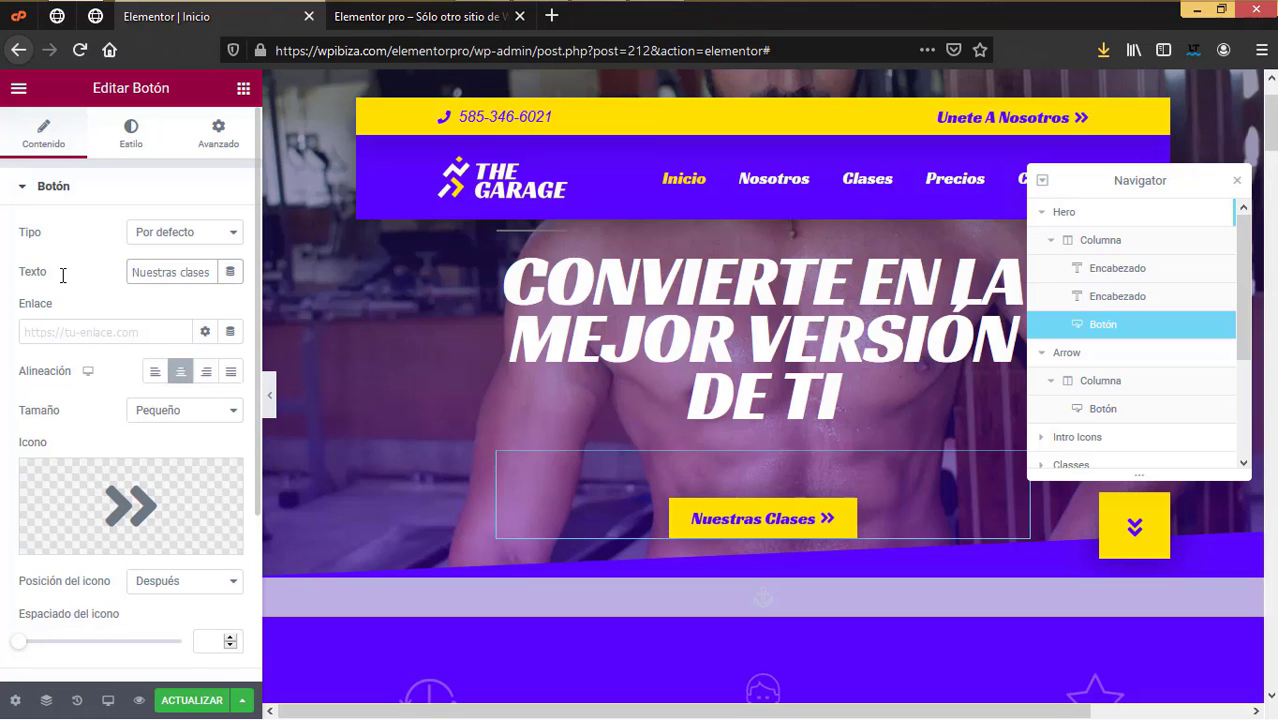
click(158, 336)
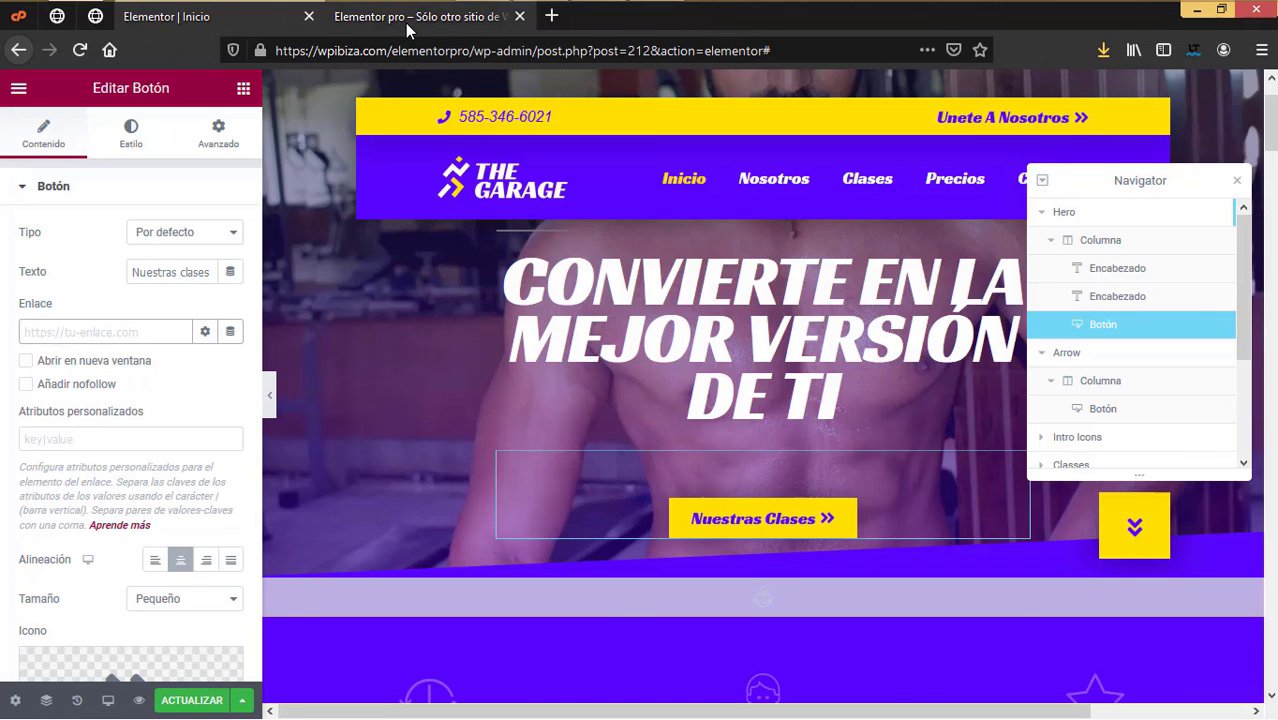
click(407, 22)
Step: Copy the live Clases page's URL from the address bar
scroll(597, 397, up, 2)
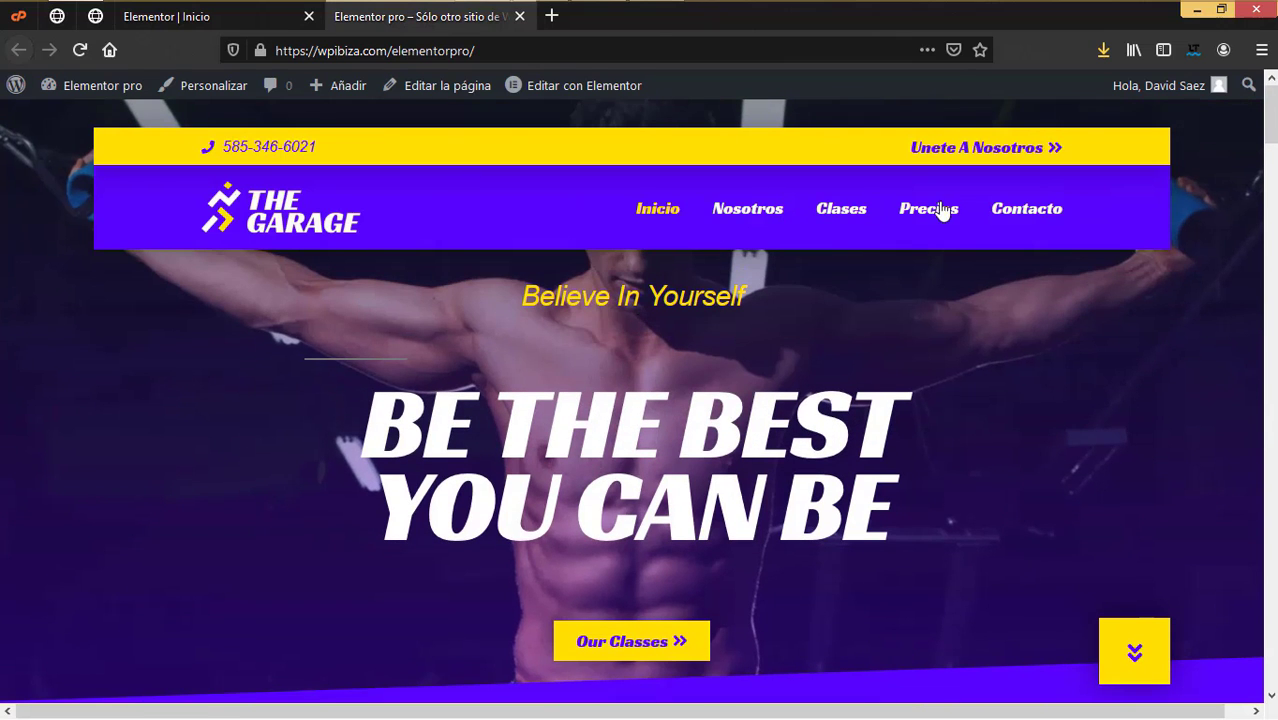
click(850, 212)
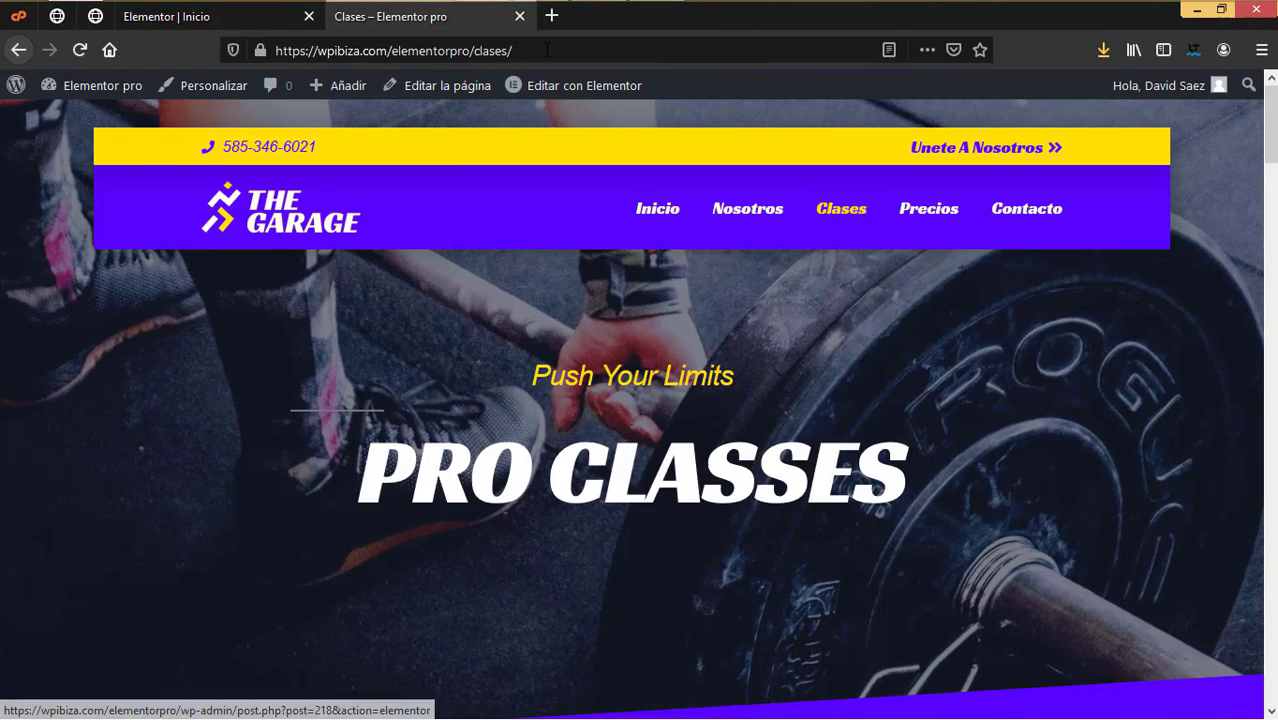
click(340, 52)
key(ctrl+c)
right_click(338, 51)
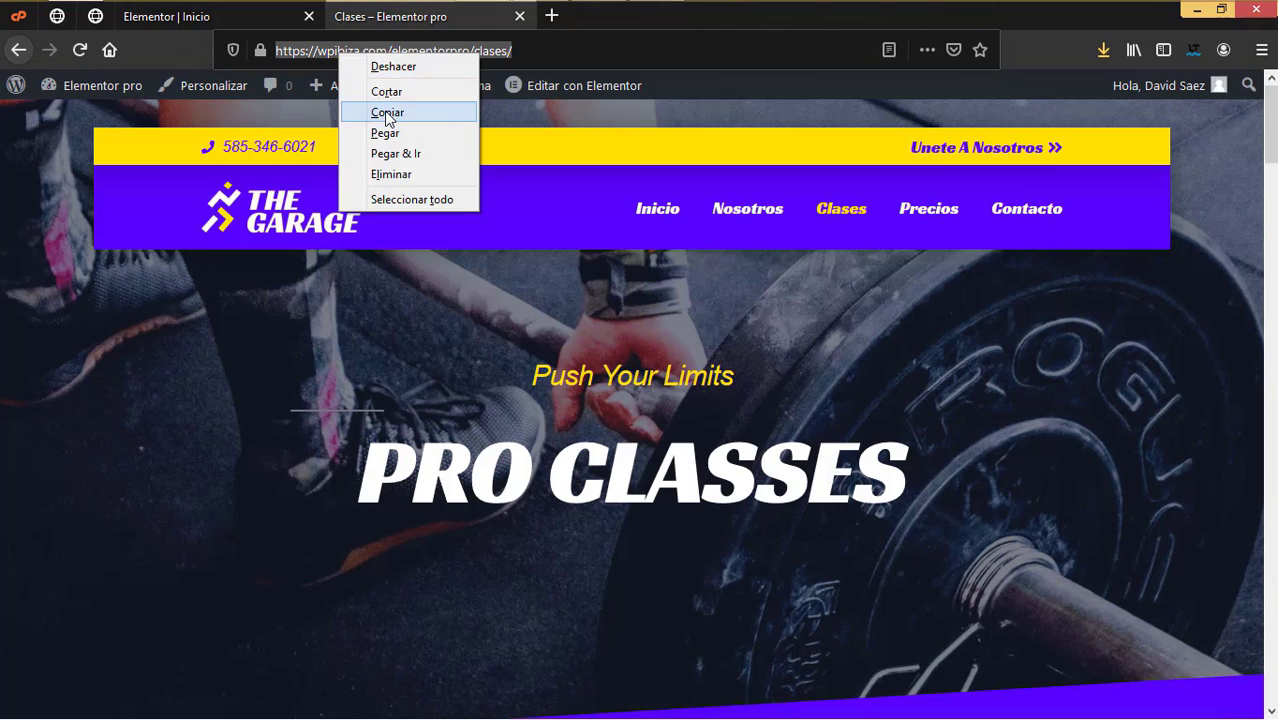
click(372, 108)
Step: Paste the Clases page URL into the Nuestras clases button's link field
click(212, 19)
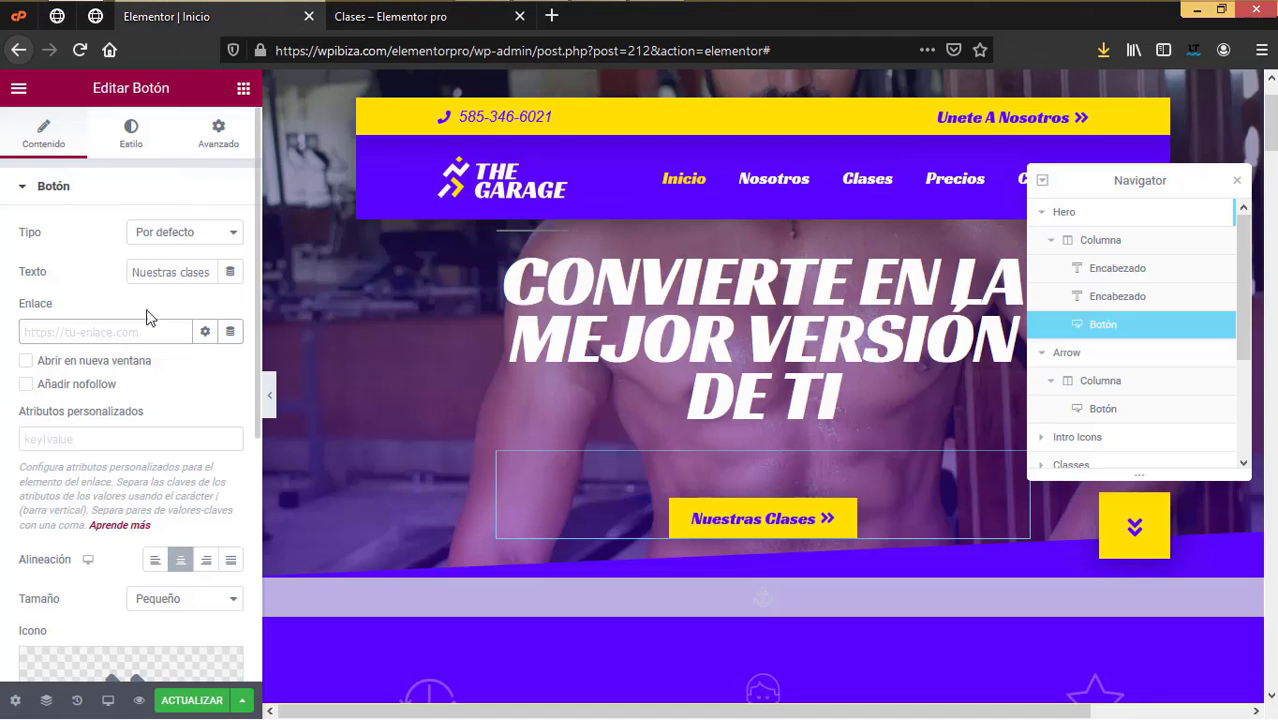
click(122, 332)
key(ctrl+v)
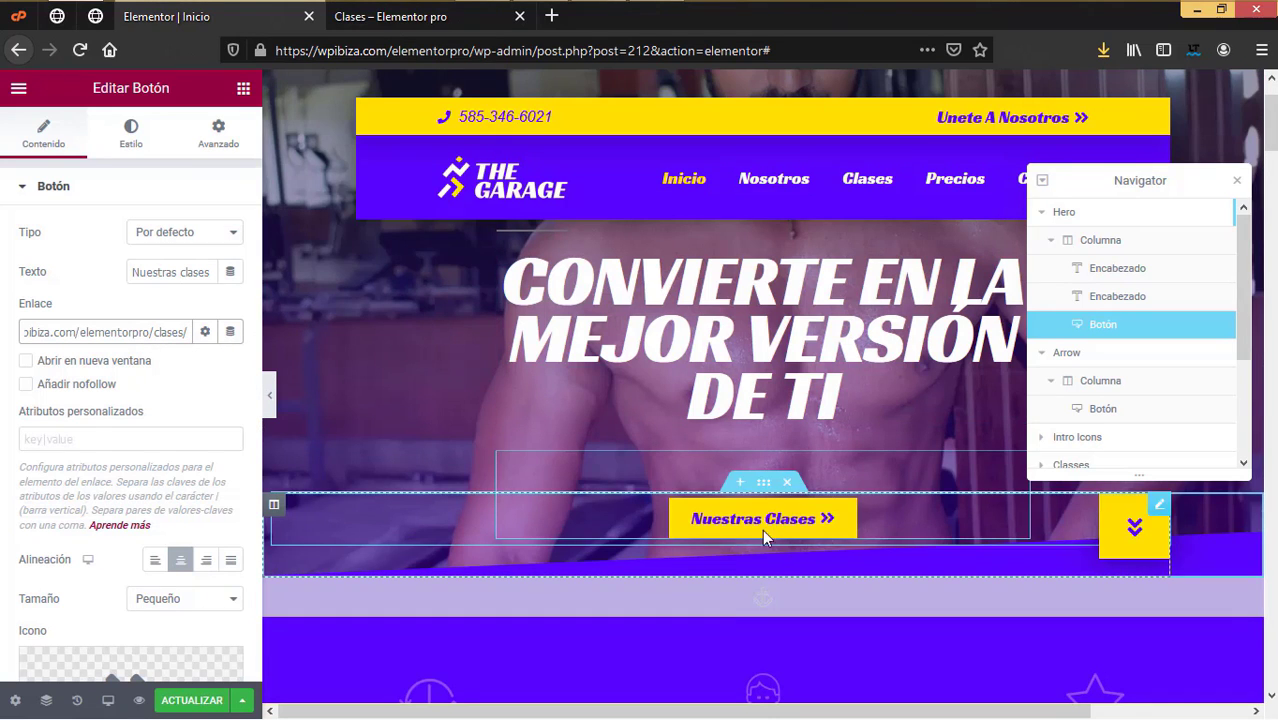
scroll(757, 535, down, 3)
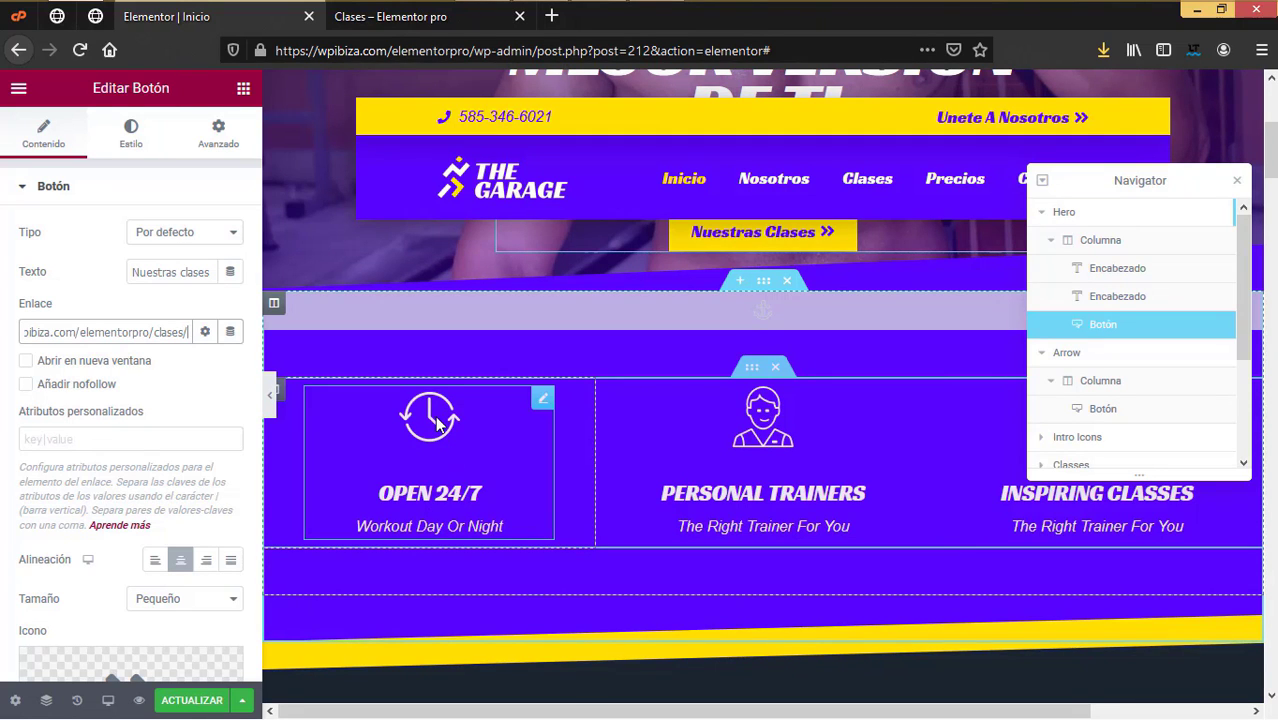
click(440, 430)
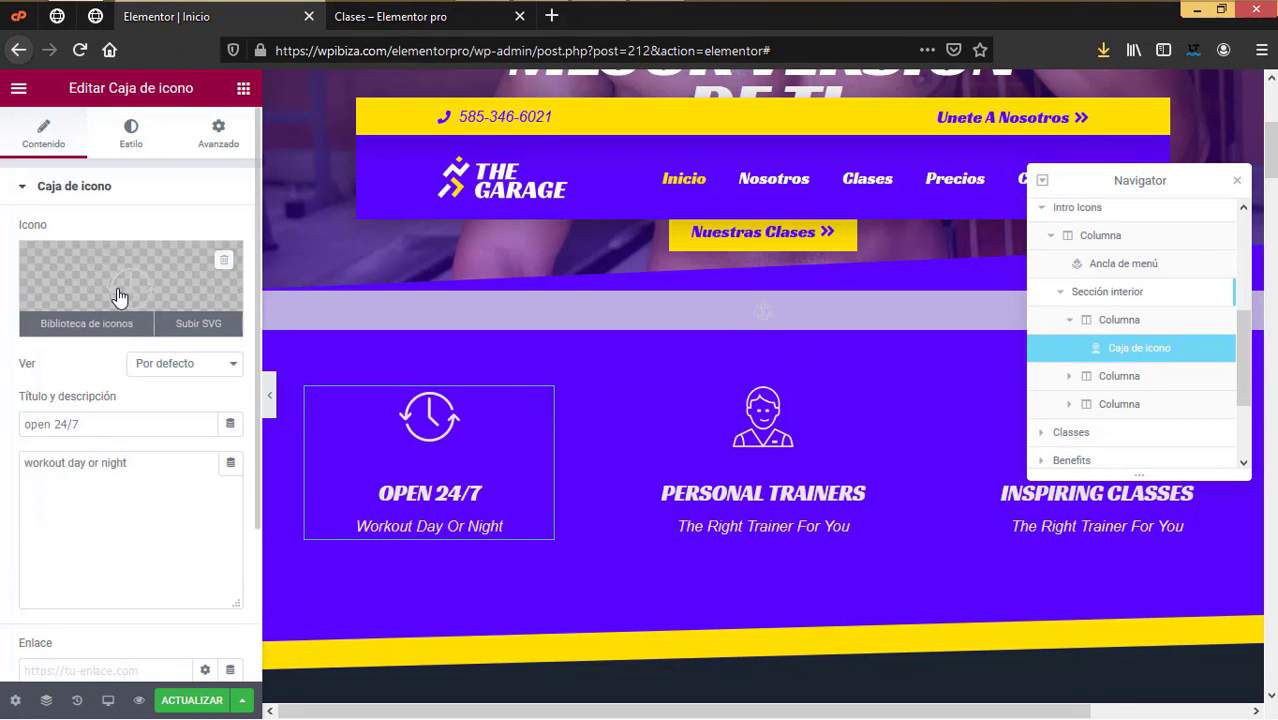
Step: Retitle the first card 'Abierto 24/7' with the subtitle 'Trabajamos dia y noche'
drag(99, 423, 3, 421)
click(52, 424)
text(Abiert)
key(BackSpace)
text(rto)
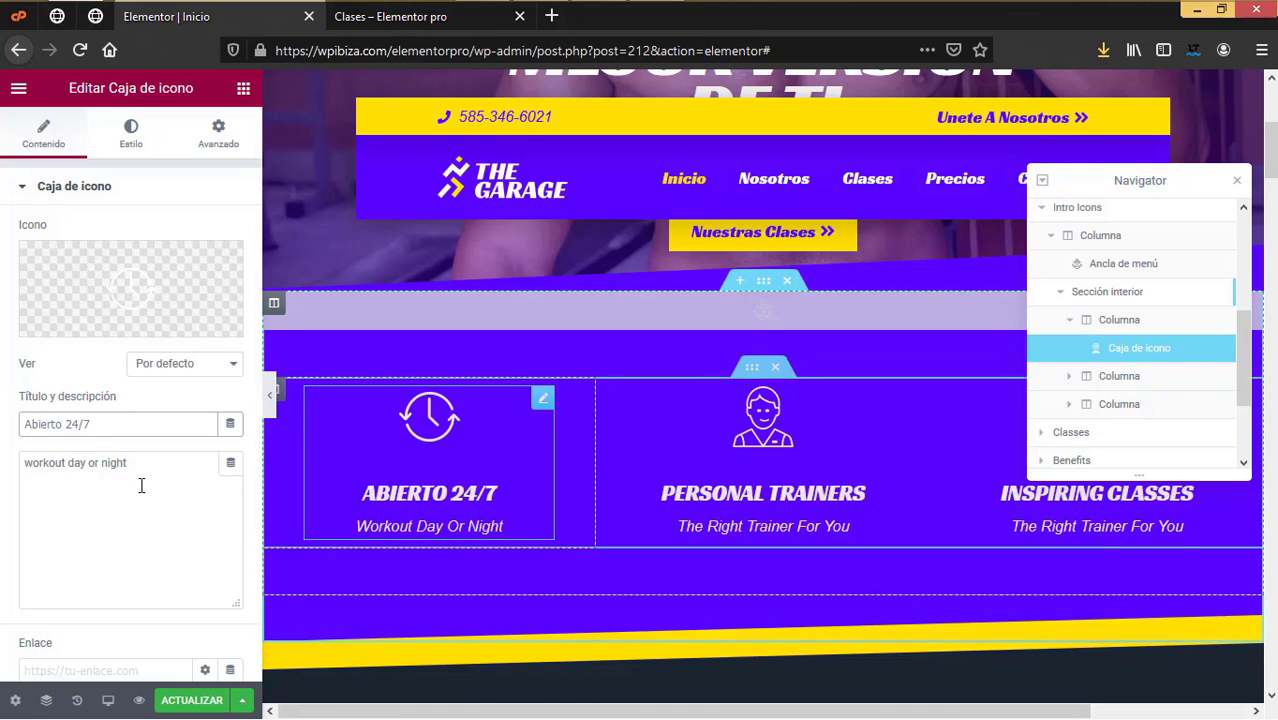
drag(155, 478, 18, 408)
text(Trabajamos dia y noche)
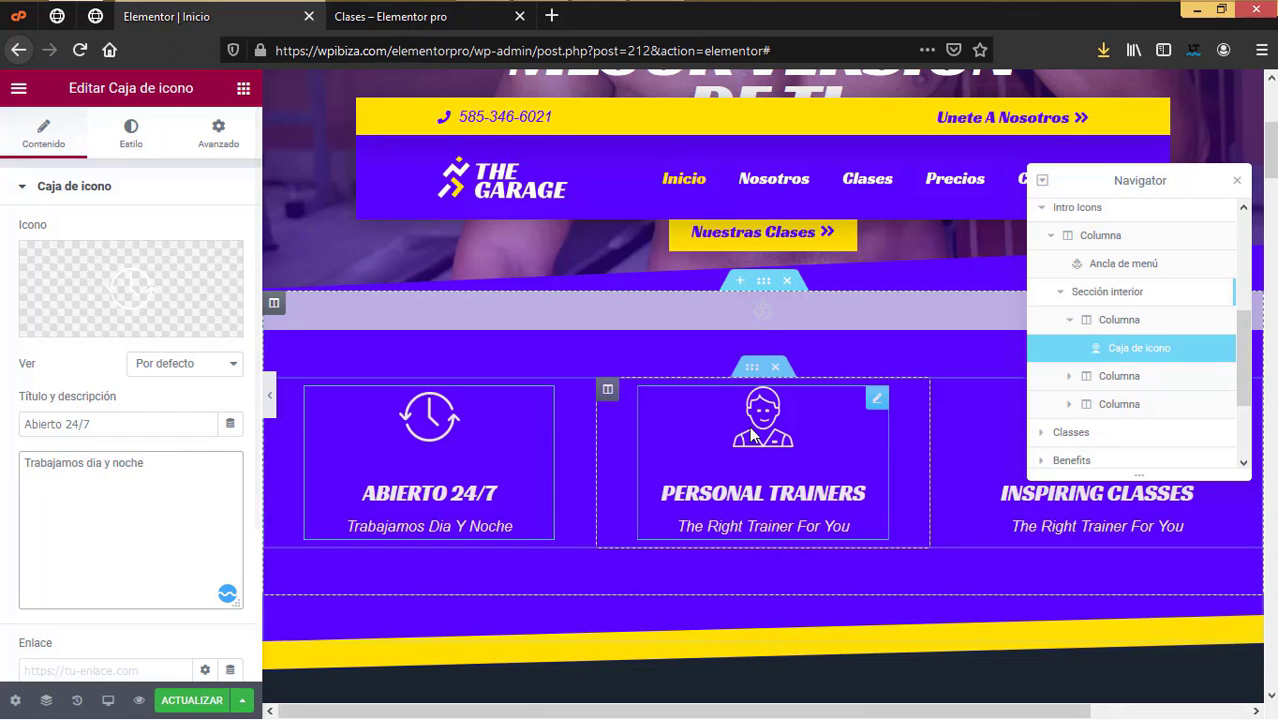
click(766, 430)
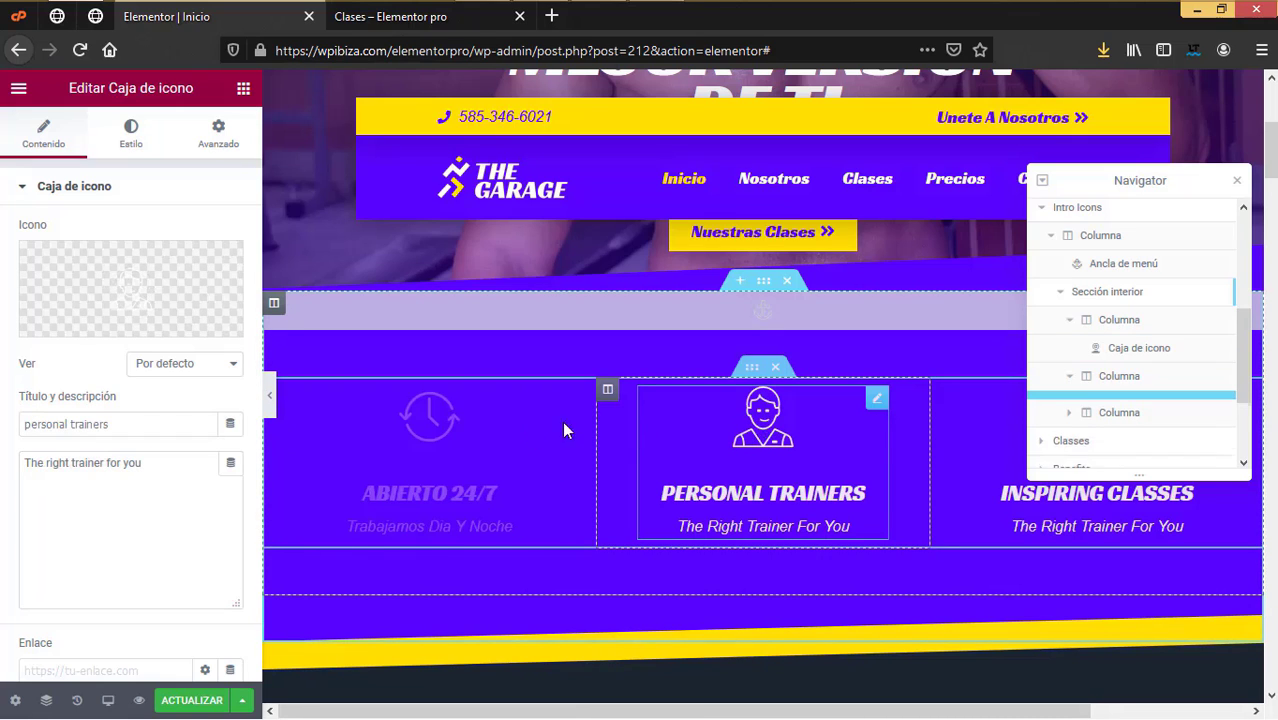
Step: Reopen the Abierto 24/7 card and browse its icon library, leaving the icon unchanged
click(447, 423)
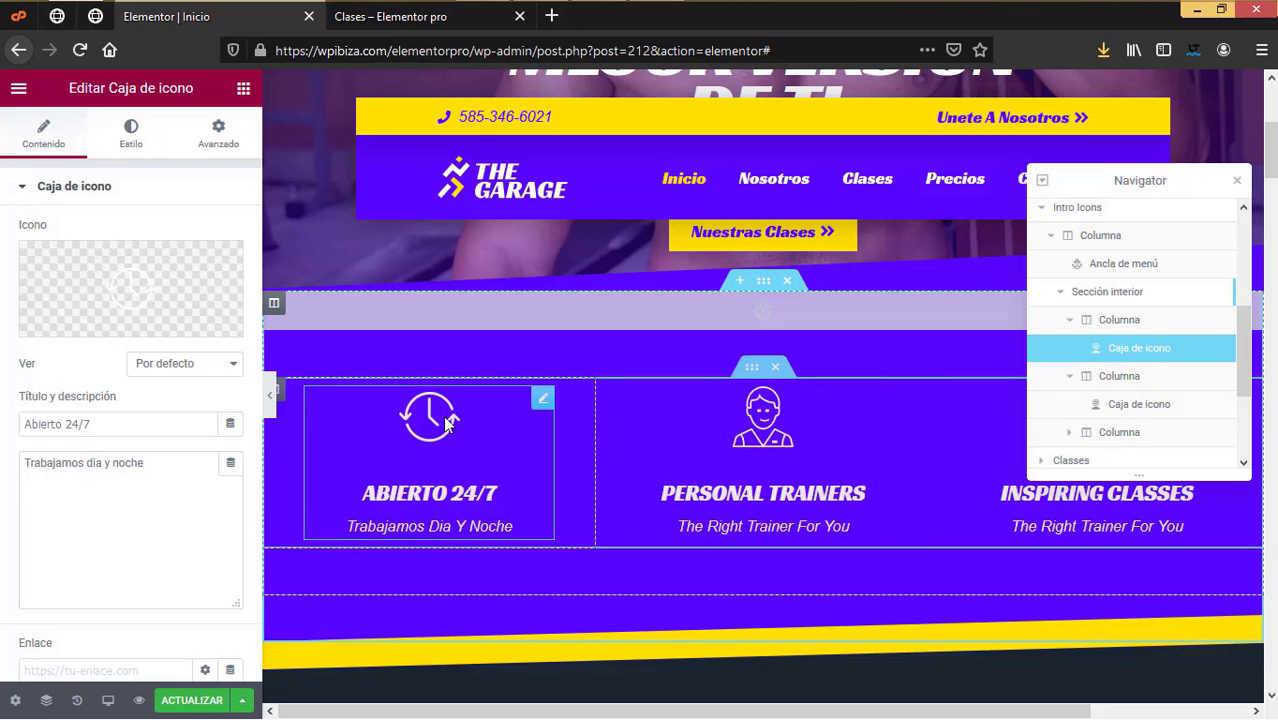
click(155, 287)
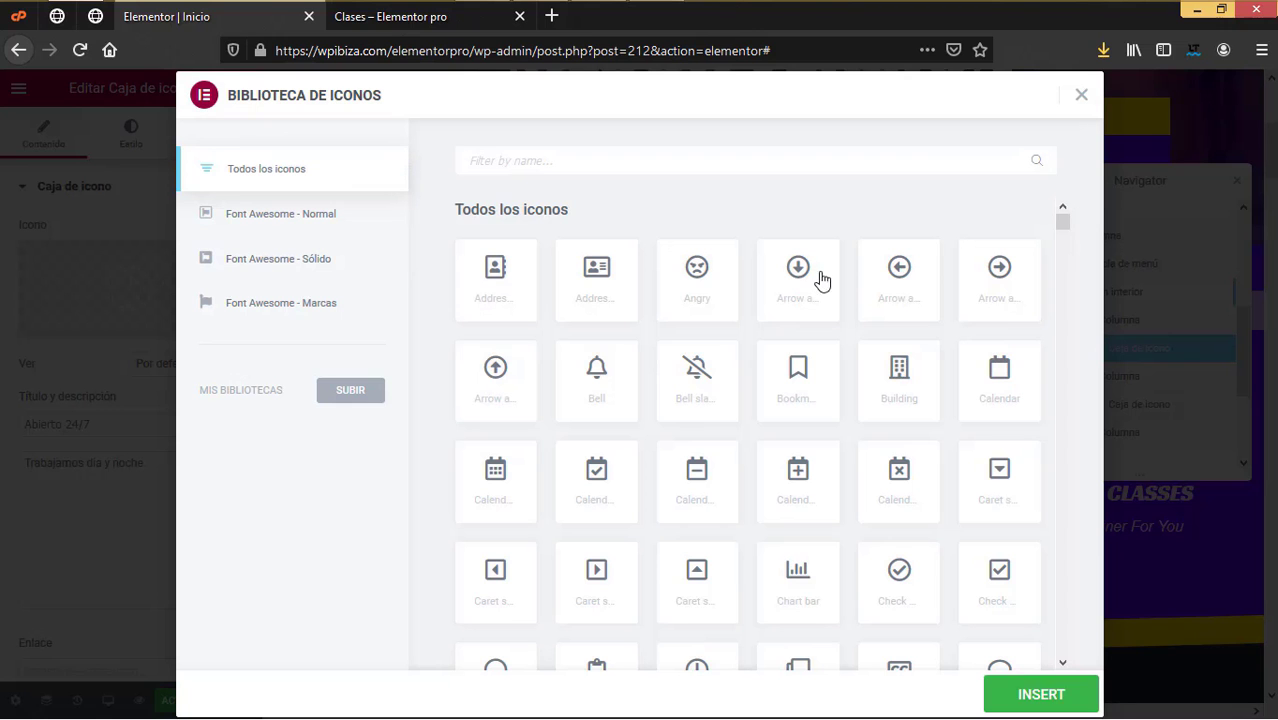
click(1084, 96)
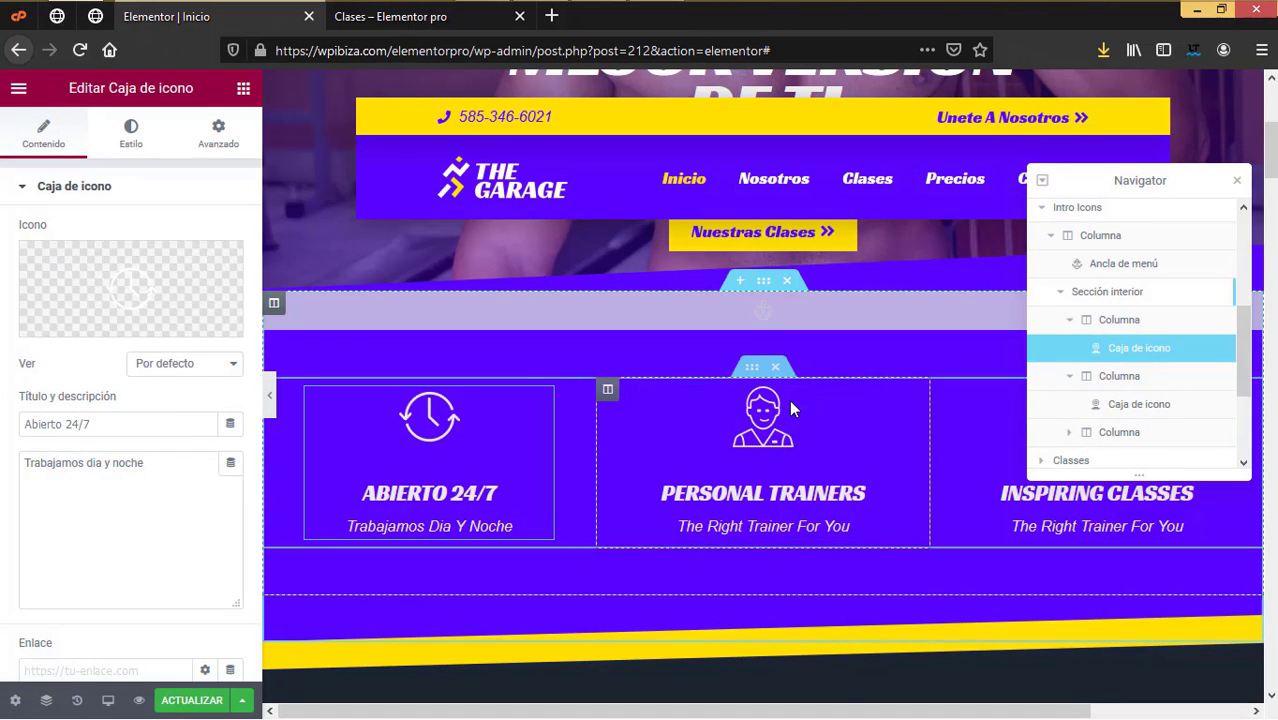
Step: Retitle the second card 'Entrenadores personales' with the subtitle 'El entrenador correcto para ti'
click(876, 398)
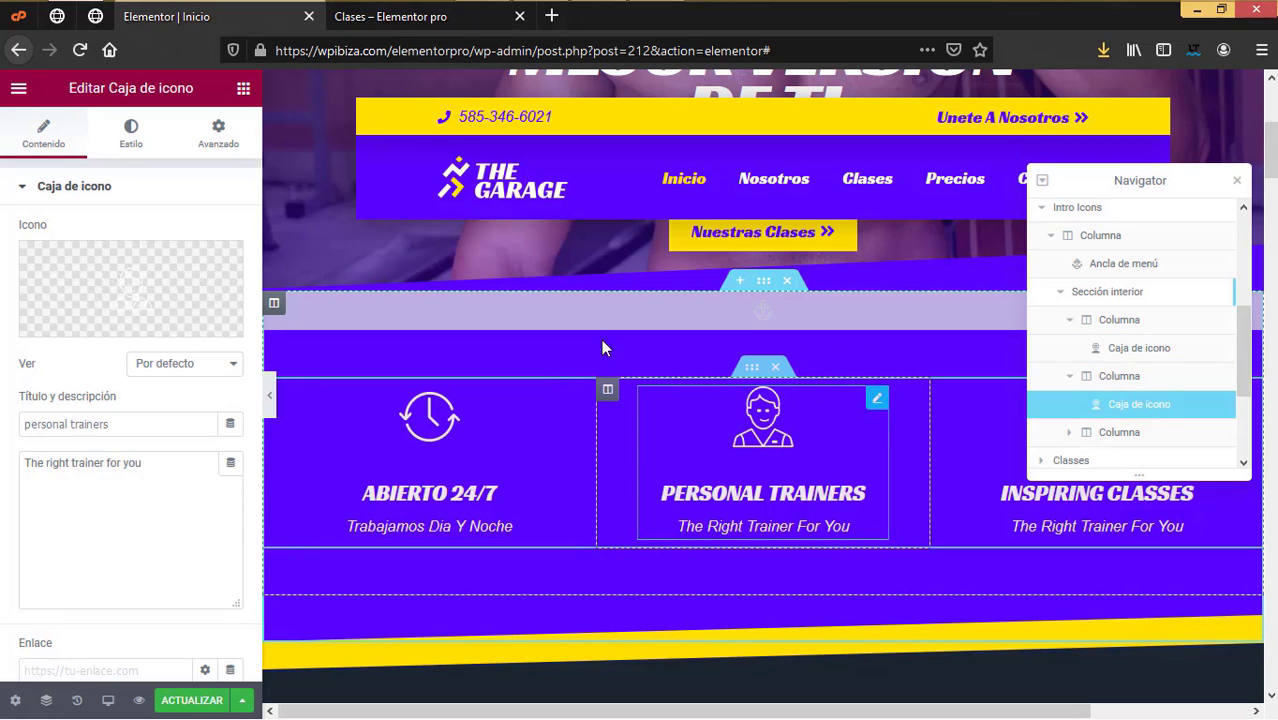
mouse_move(55, 325)
drag(136, 423, 3, 365)
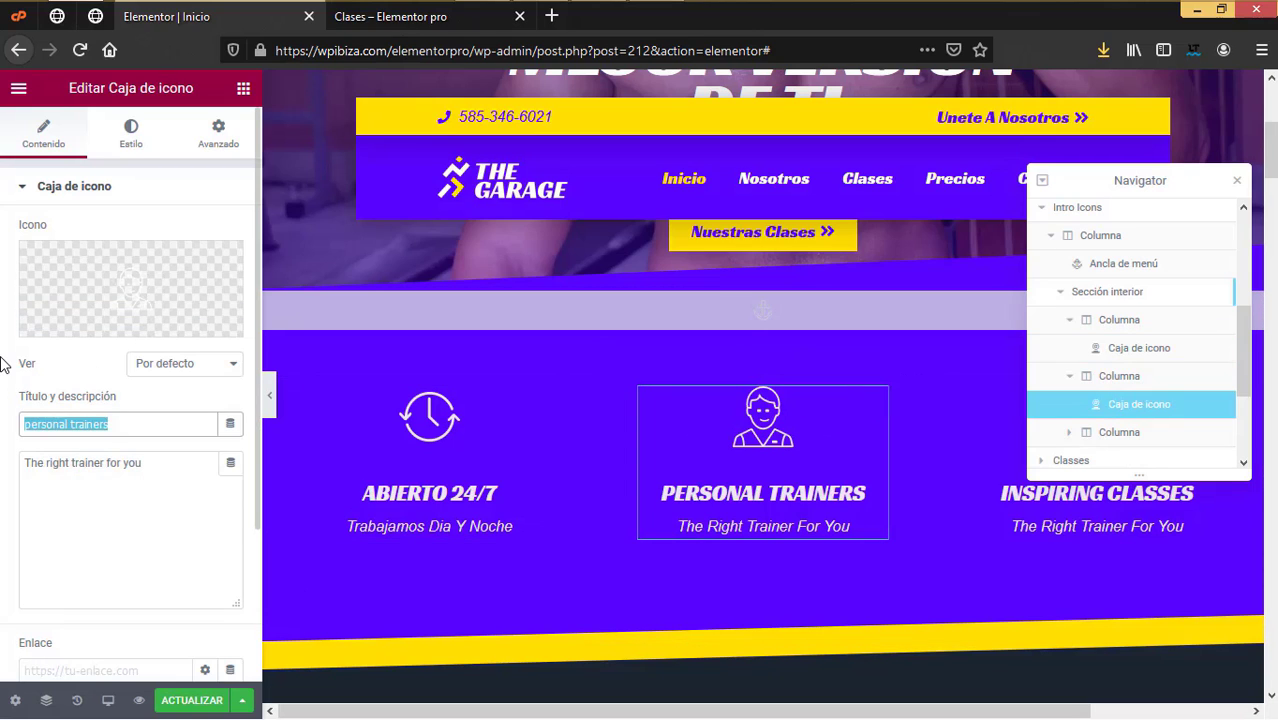
text(Entrea)
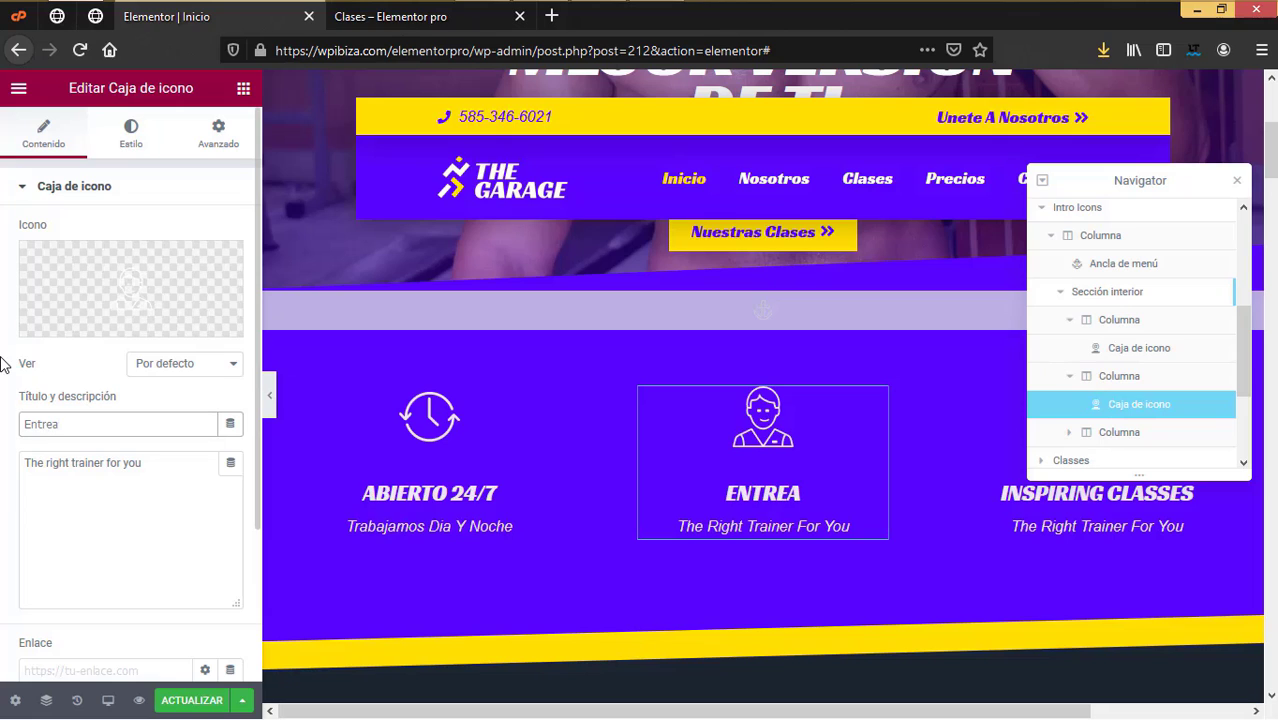
key(BackSpace)
text(nado)
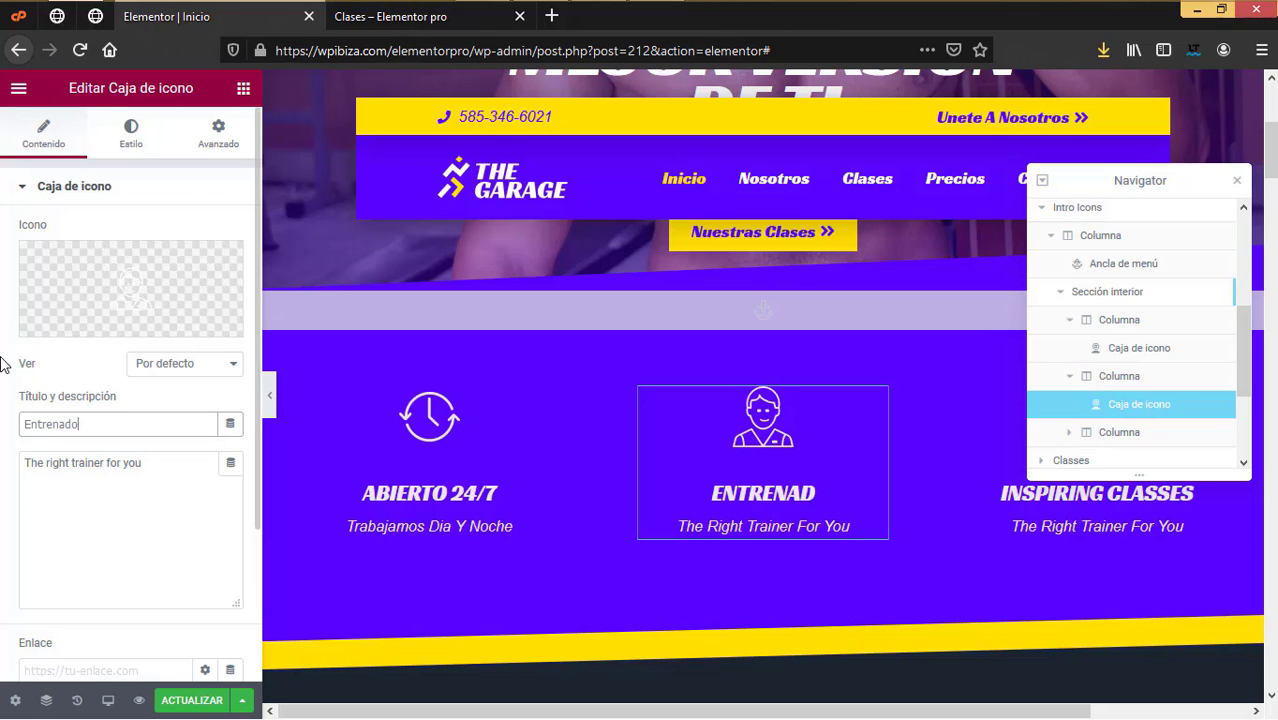
text(res personales)
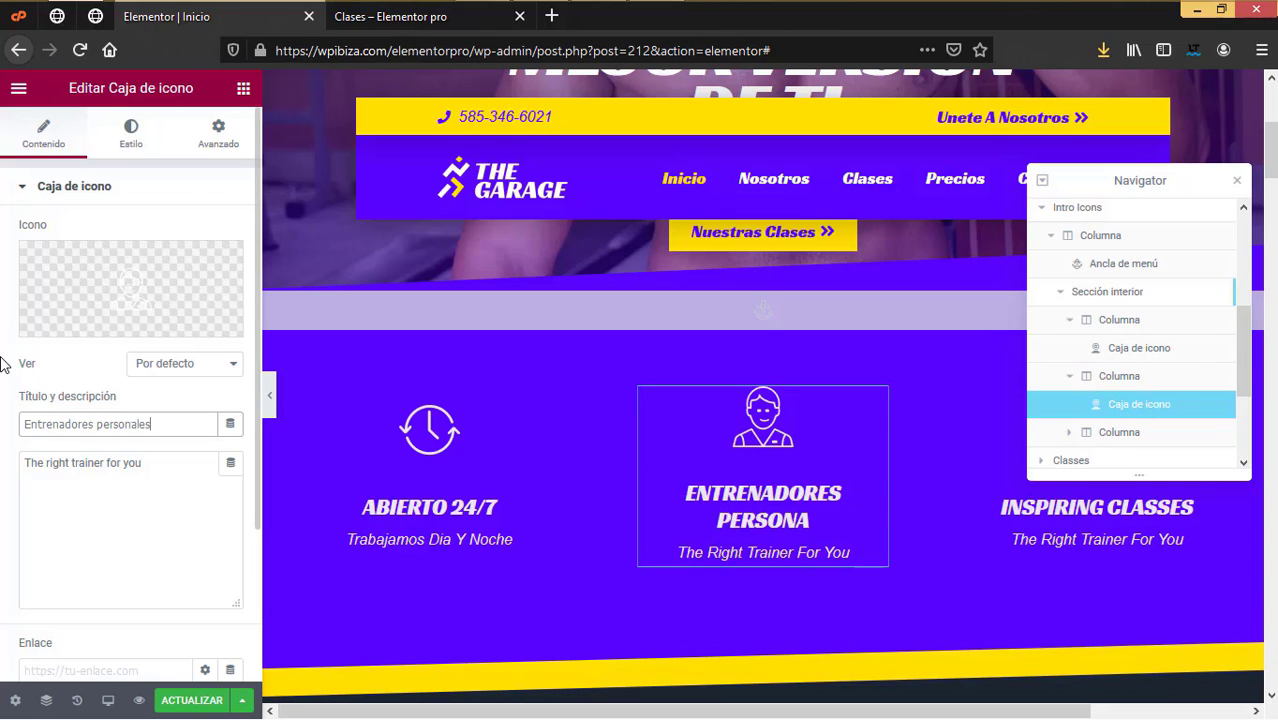
triple_click(168, 465)
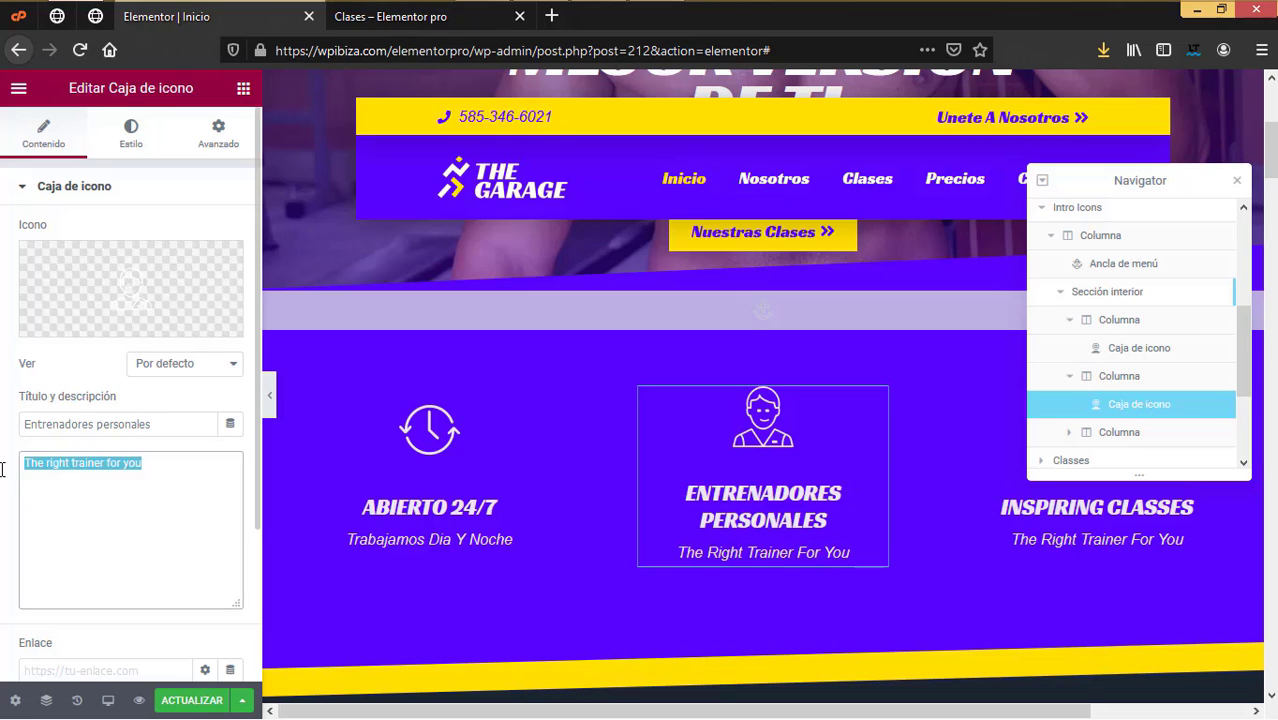
text(El e)
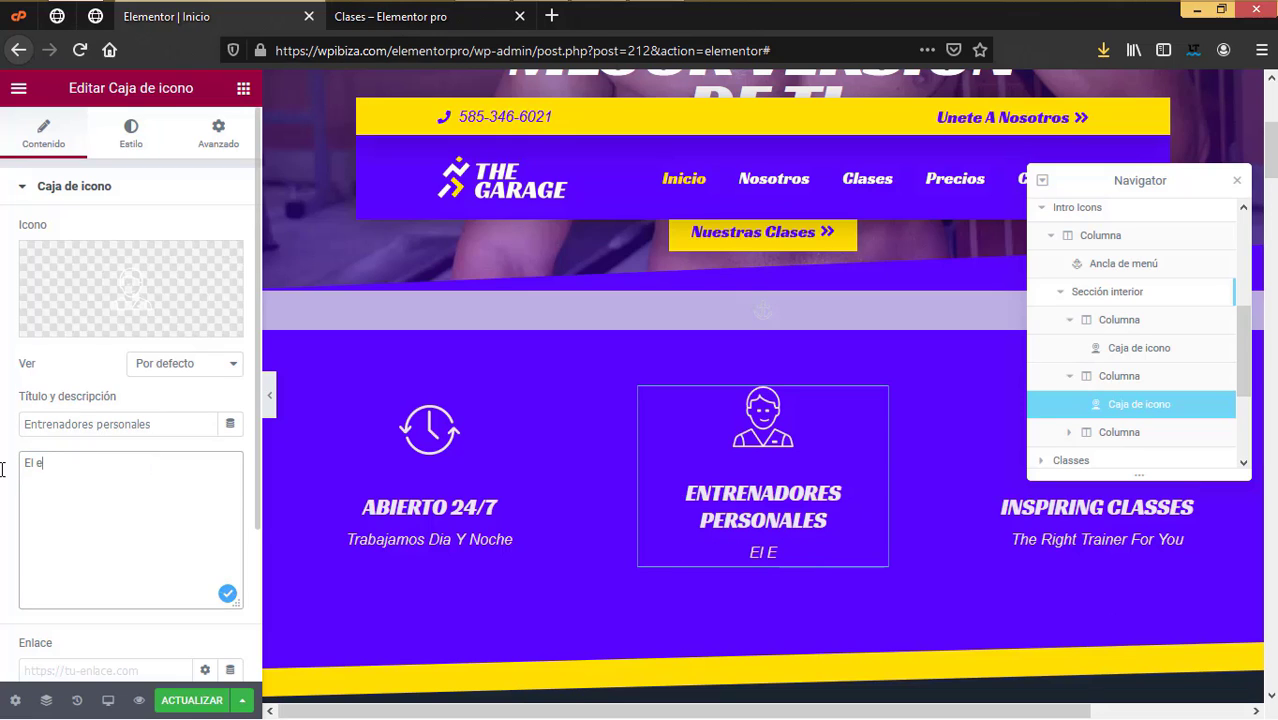
text(ntrenador corre)
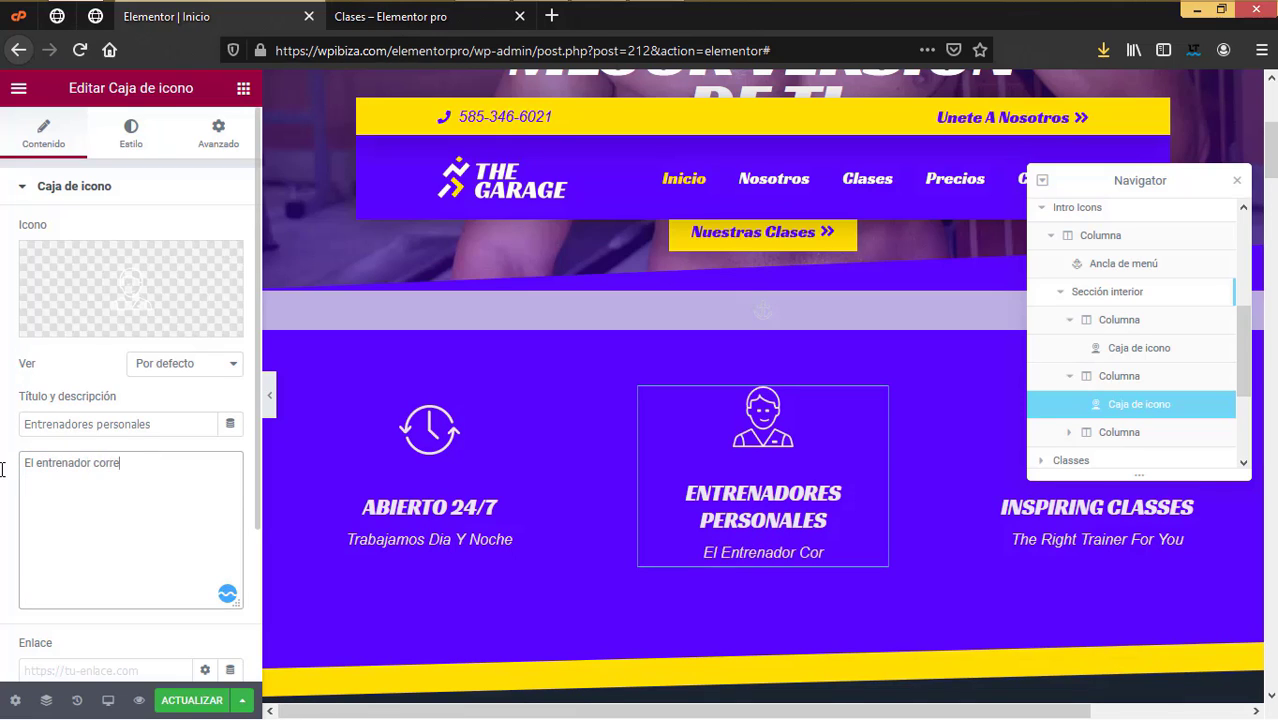
text(cto para ti)
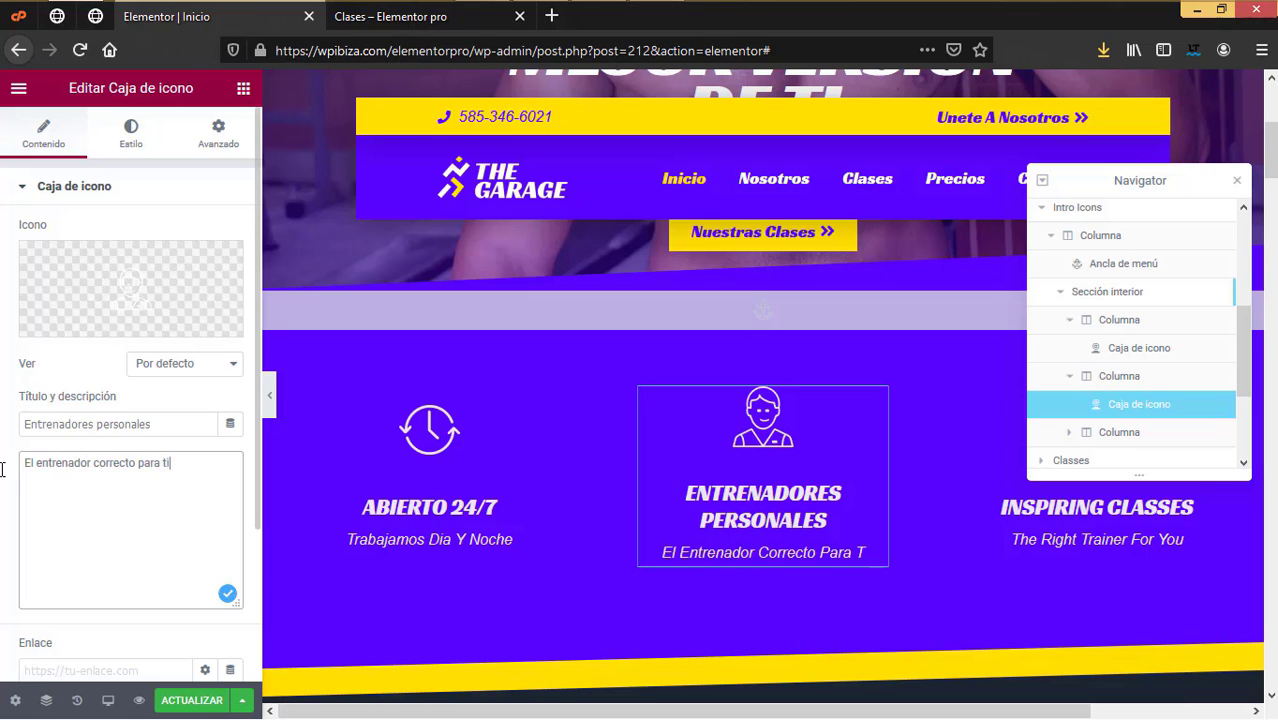
drag(1098, 180, 910, 100)
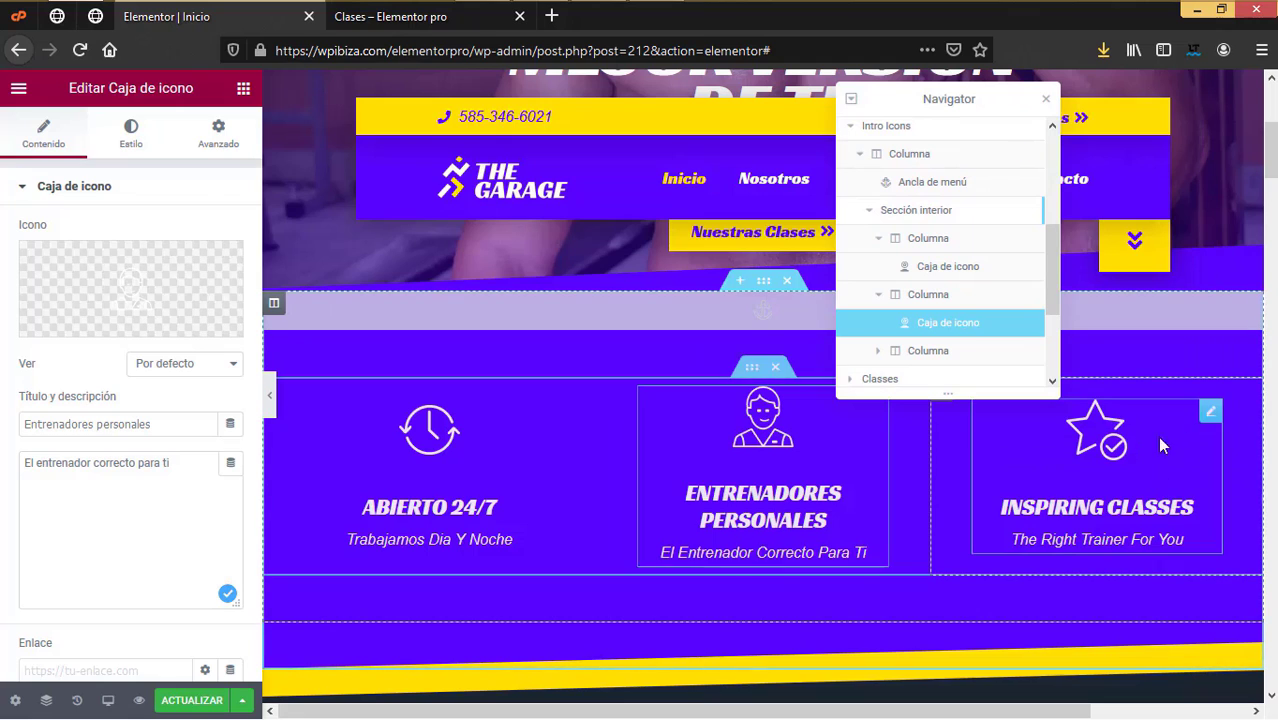
Step: Retitle the third card 'Clases inspiradoras' with subtitle 'Las clases que necesitas', then review its styles
click(1210, 415)
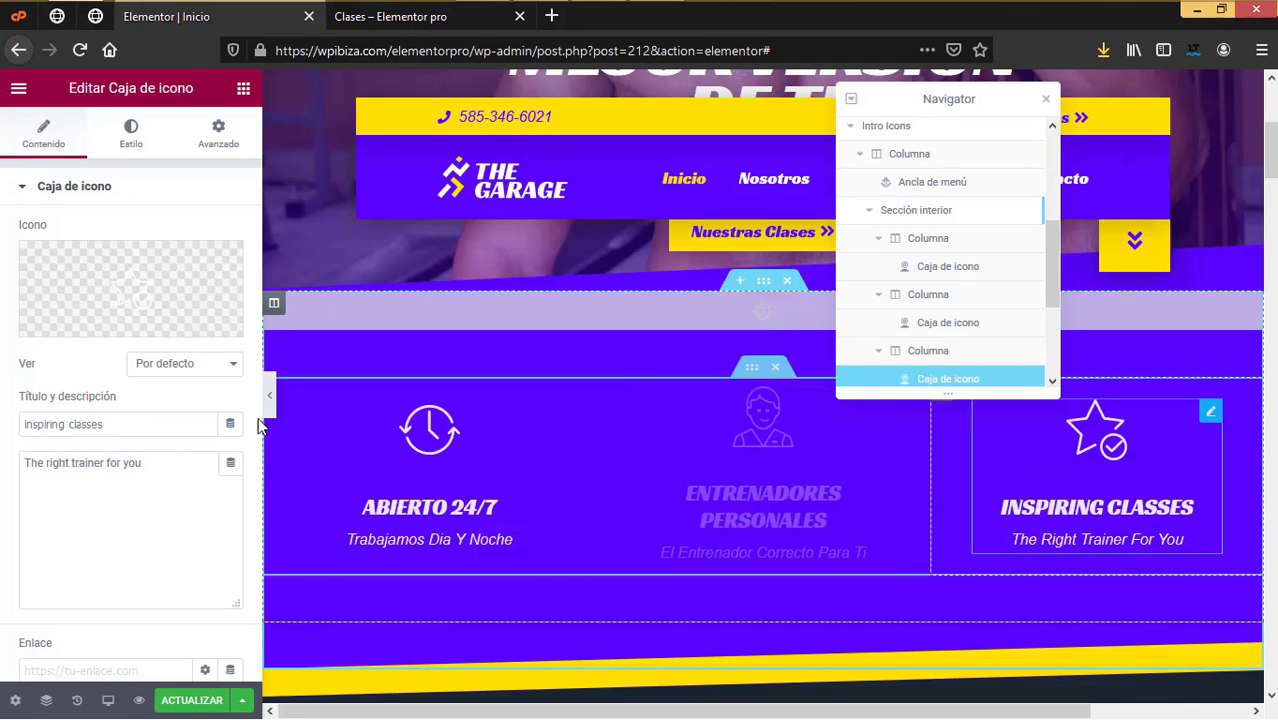
drag(160, 424, 14, 360)
text(C)
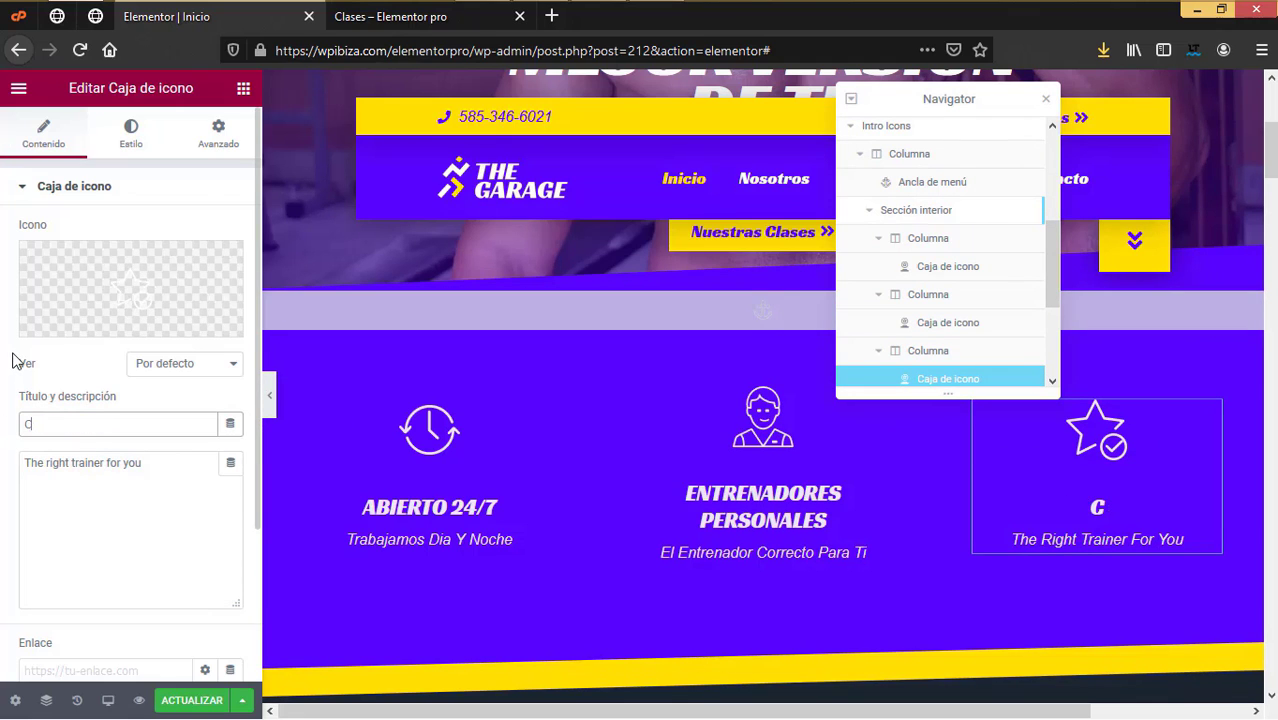
text(lases inspiradoras)
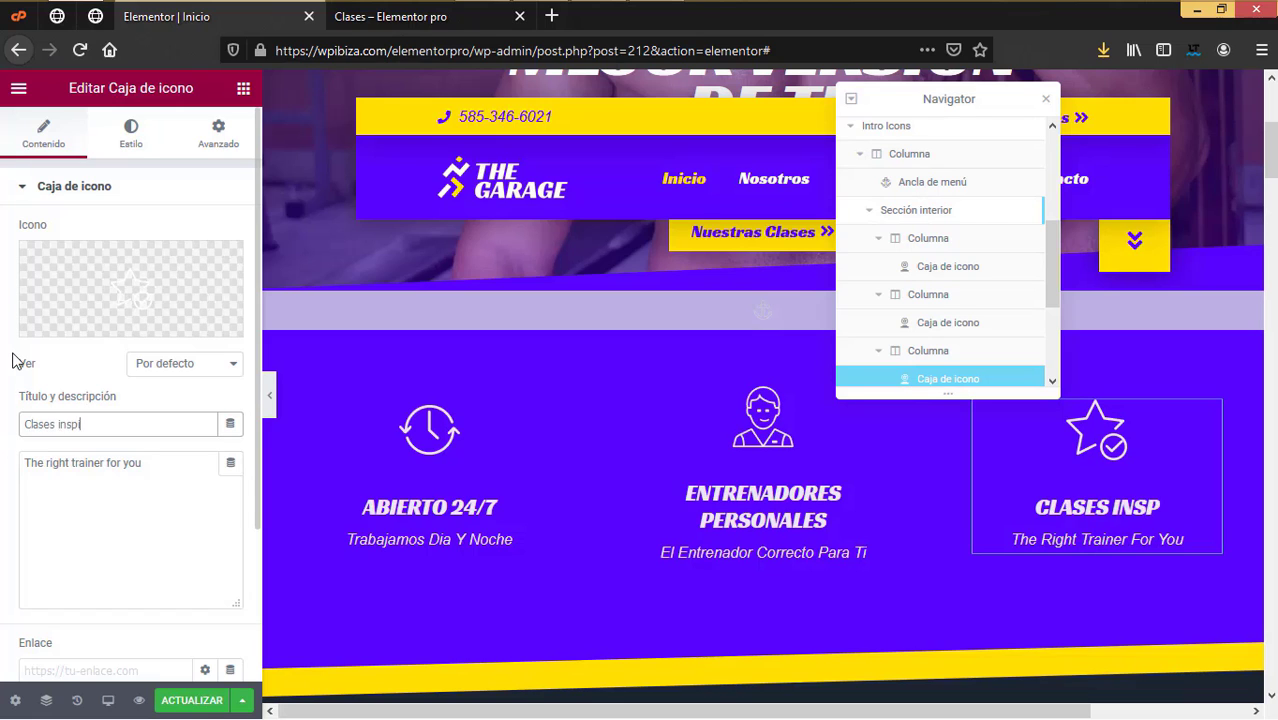
drag(141, 463, 2, 470)
text(Las clases que necesitas)
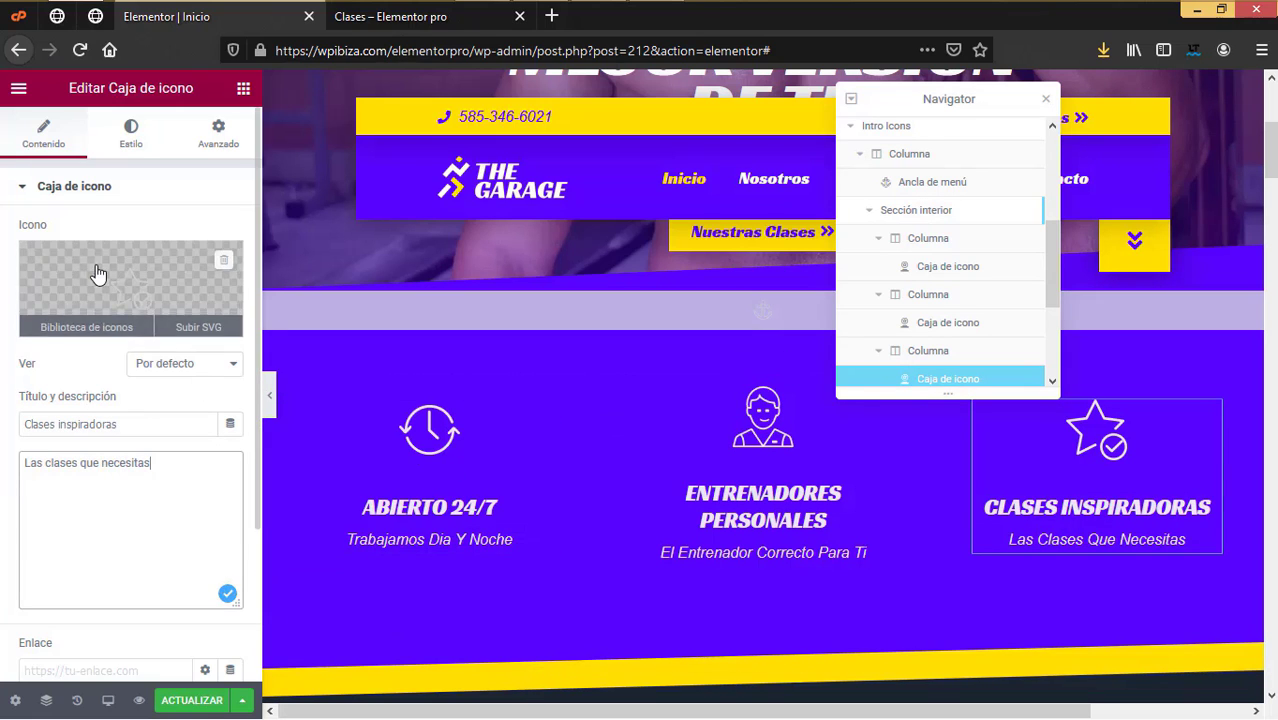
click(131, 140)
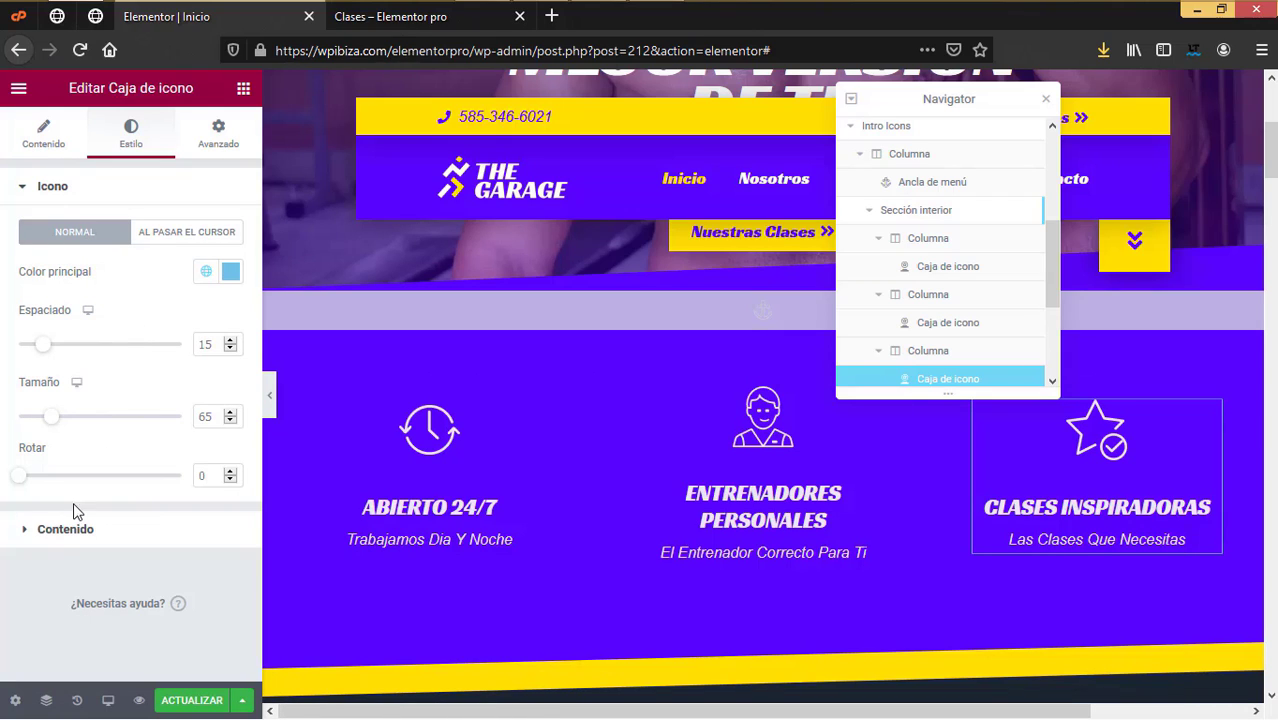
click(115, 527)
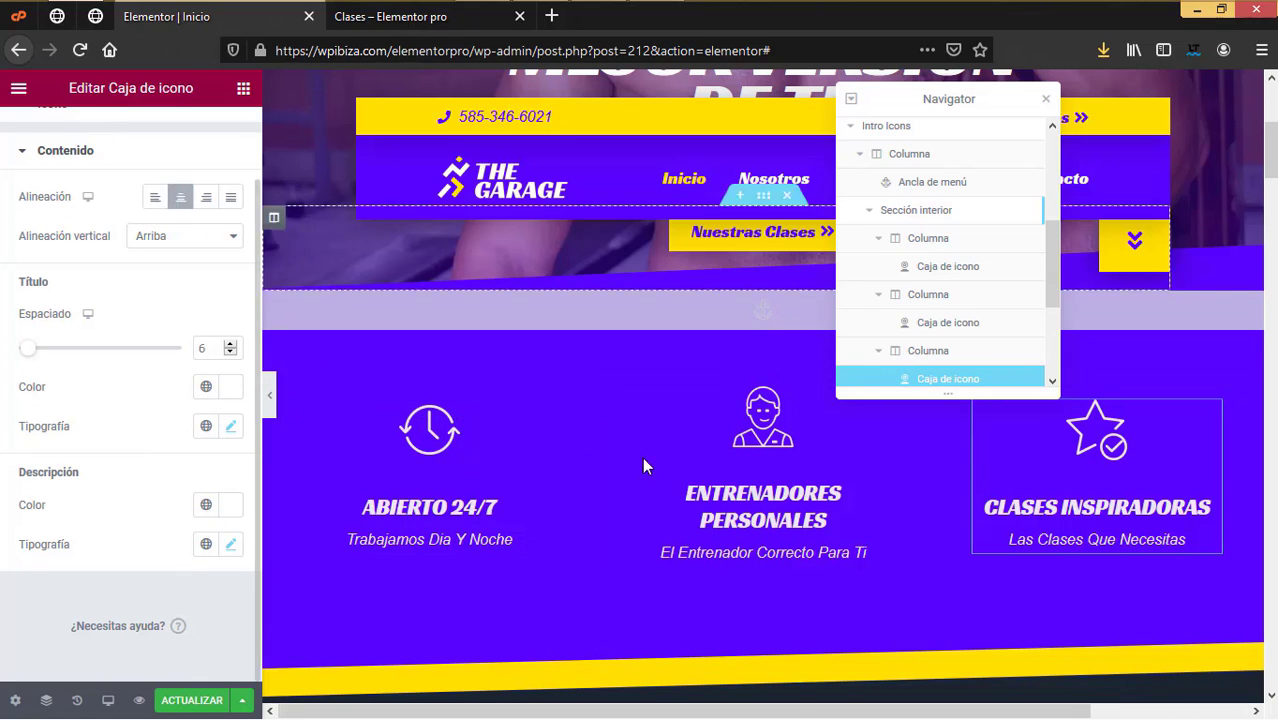
Step: Retitle the 'What We Offer' heading to '¿Qué Ofrecemos?'
scroll(640, 450, down, 5)
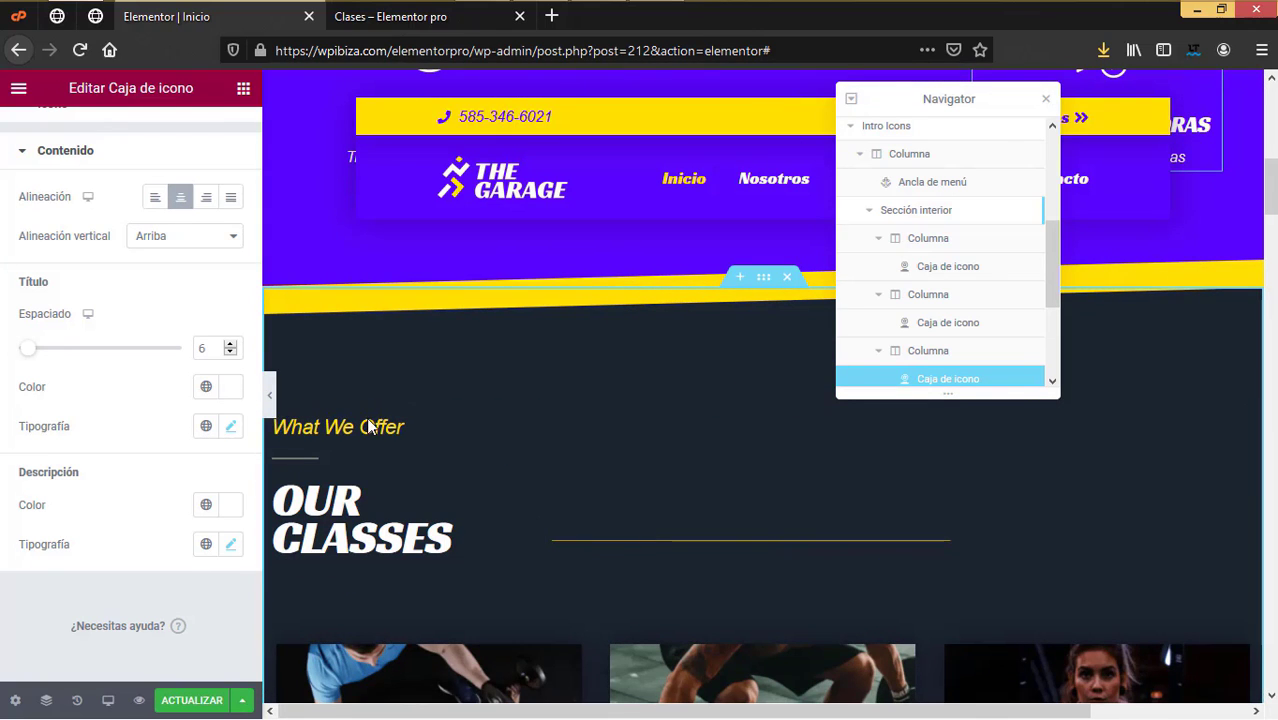
click(343, 430)
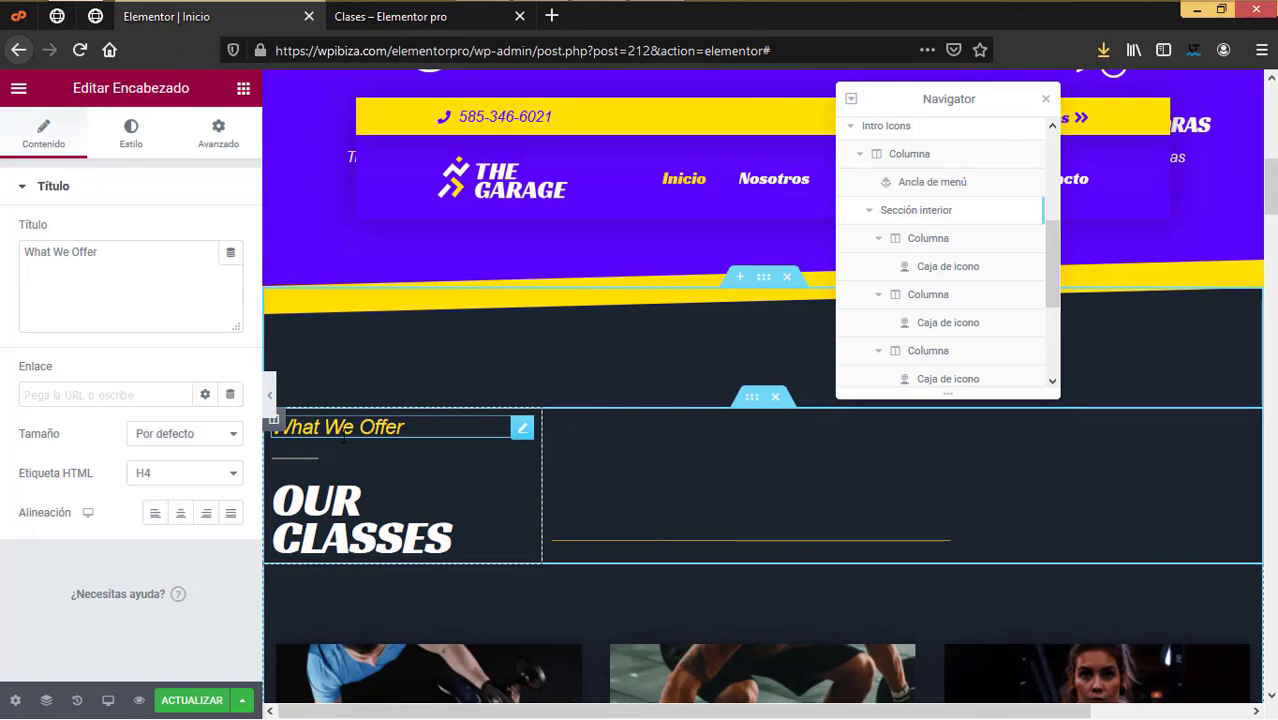
drag(157, 285, 2, 261)
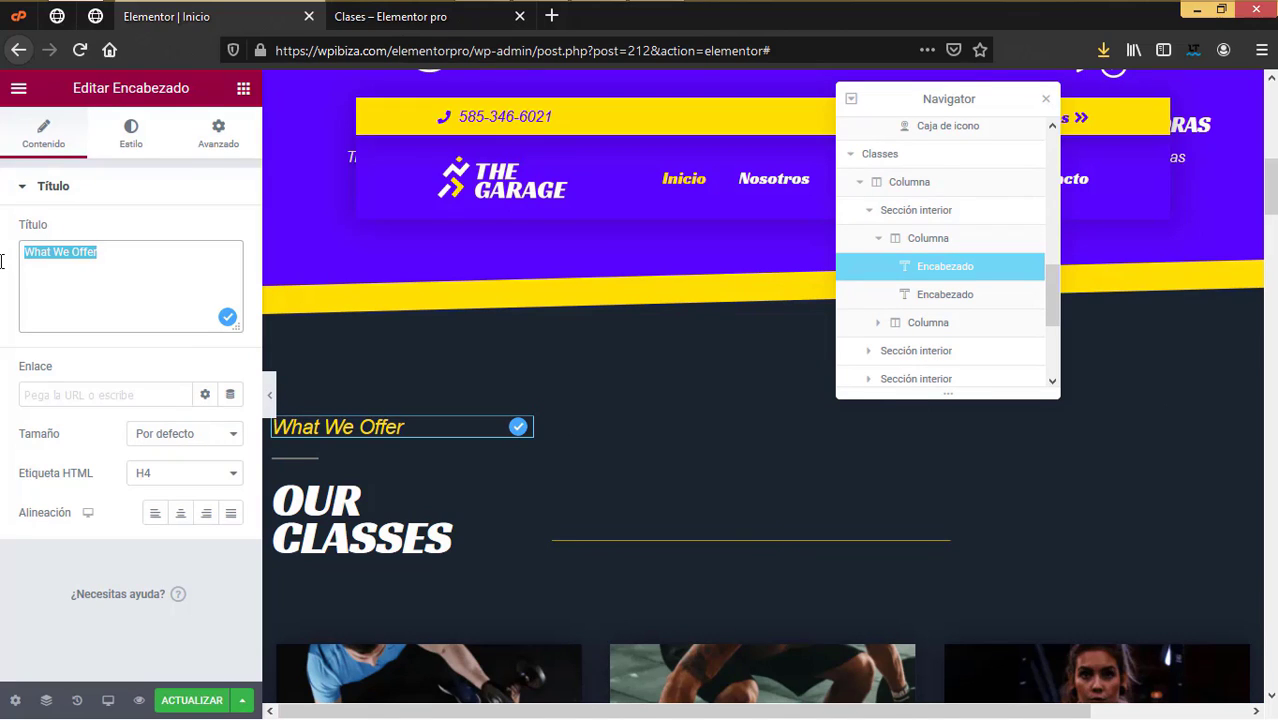
text(i)
key(BackSpace)
text(¿)
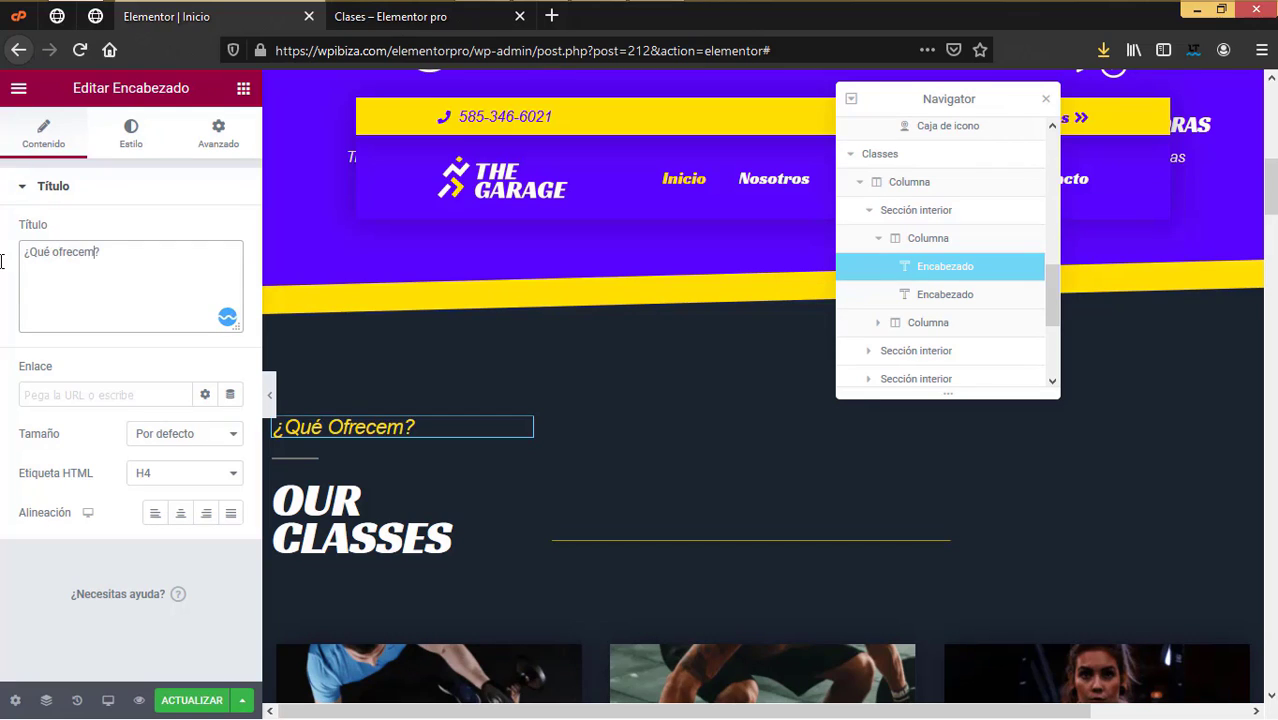
Step: Retitle the 'OUR CLASSES' heading to 'NUESTRAS CLASES'
click(312, 530)
drag(156, 267, 2, 265)
text(NUESTRAS CLASES)
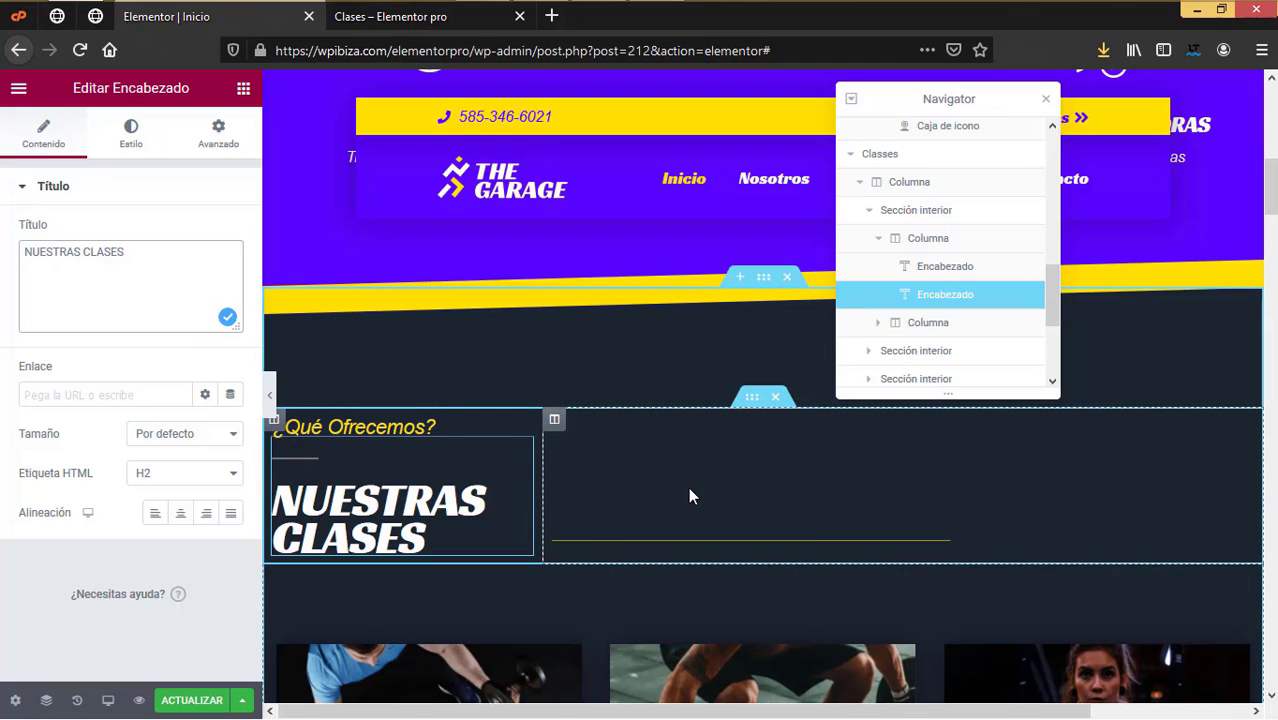
Step: Switch the Personal Trainer class card to the Cover skin
scroll(688, 495, down, 4)
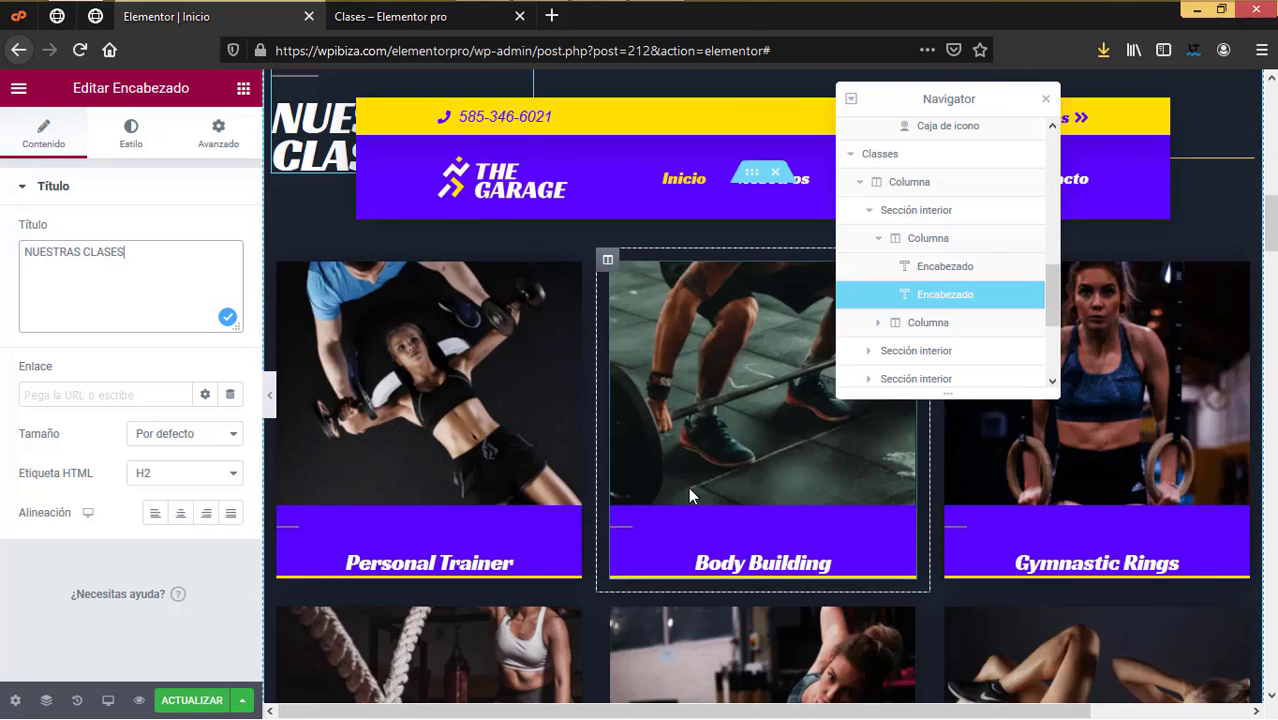
scroll(688, 495, up, 2)
scroll(688, 487, down, 2)
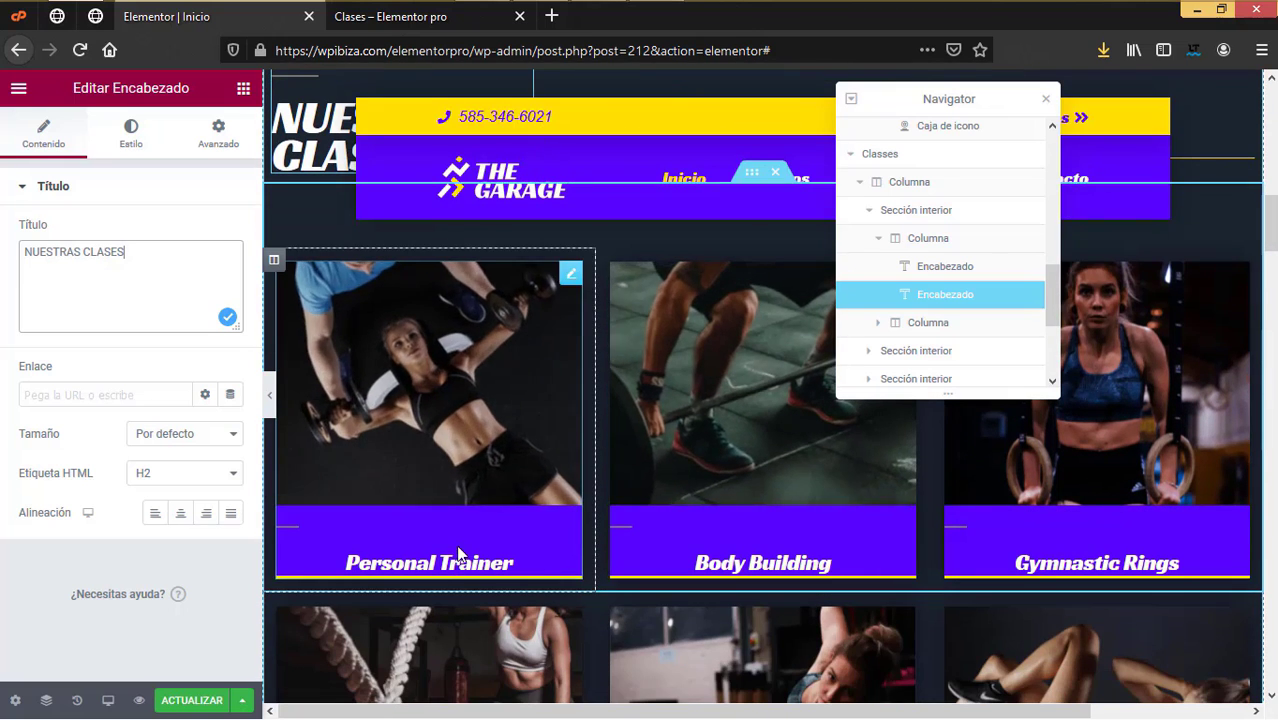
click(466, 396)
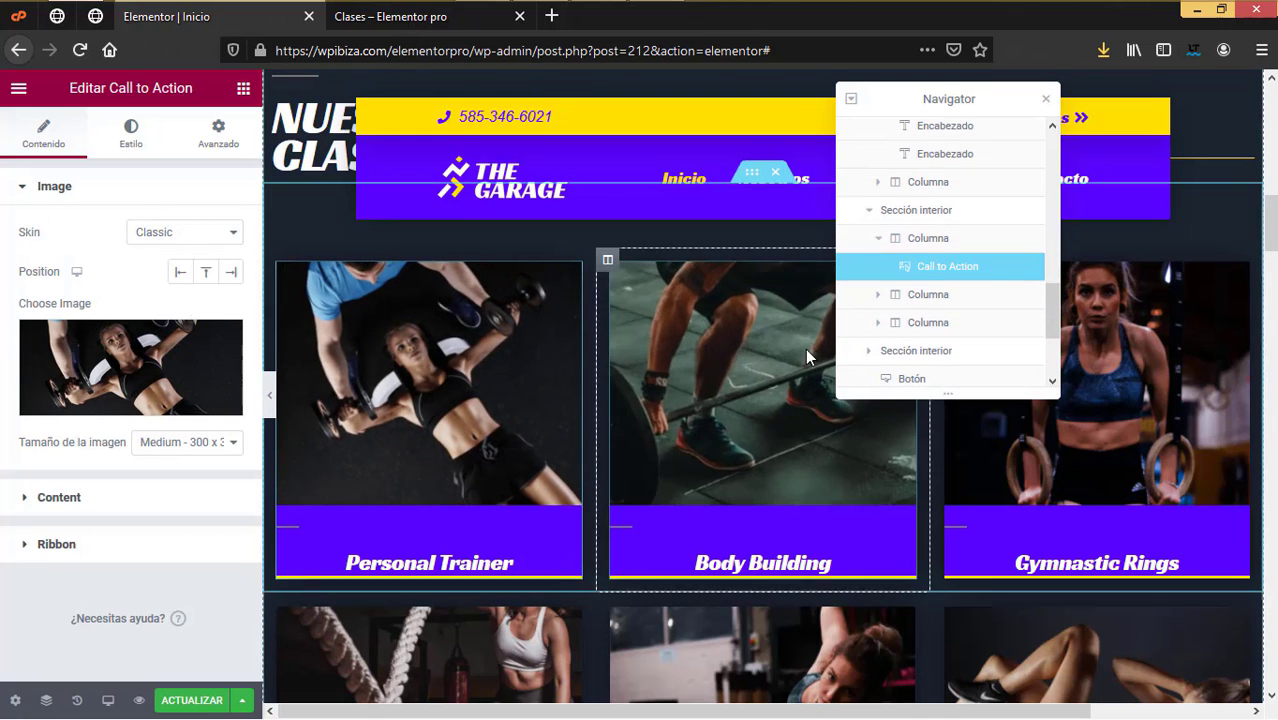
click(188, 240)
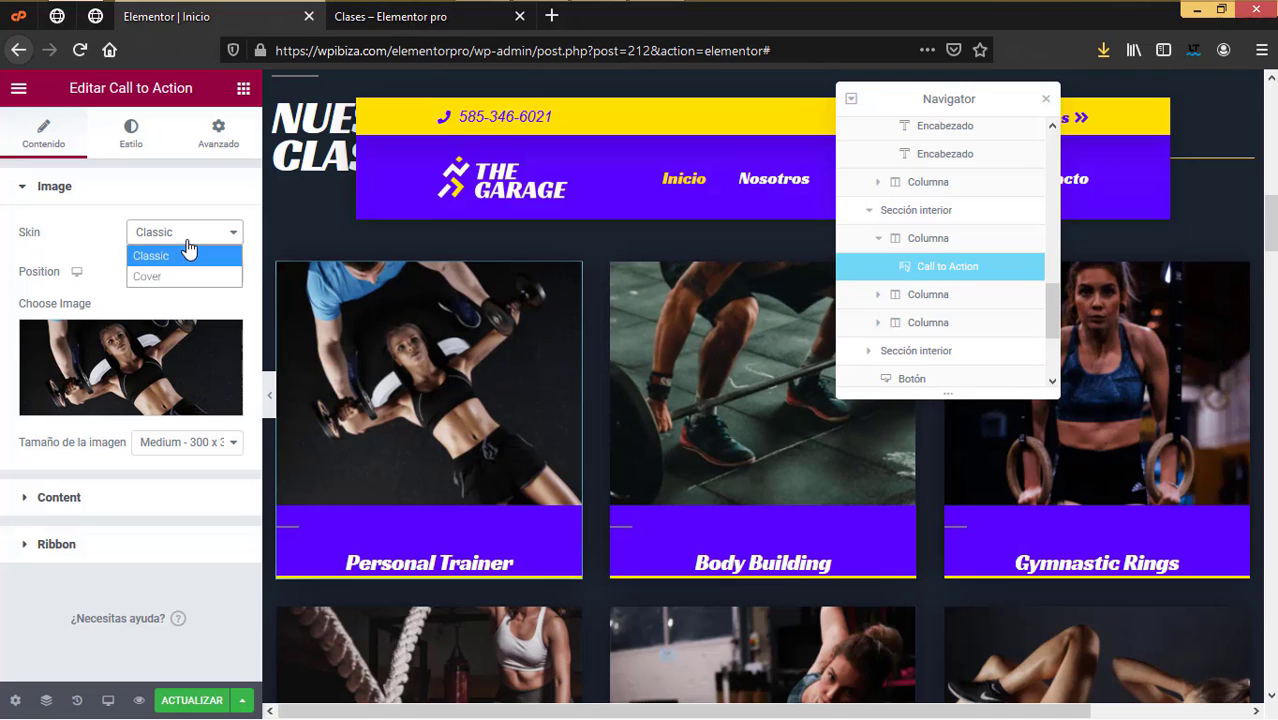
click(163, 278)
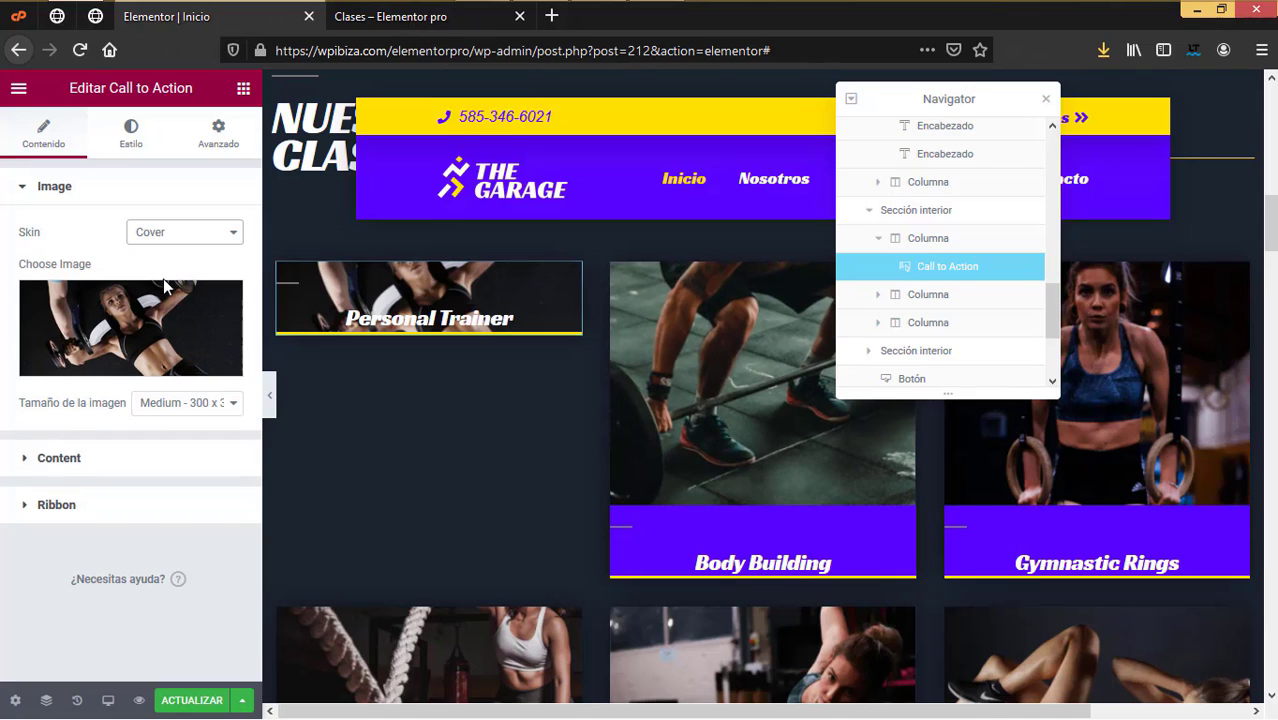
Step: Revert the Personal Trainer card to the Classic skin
click(148, 186)
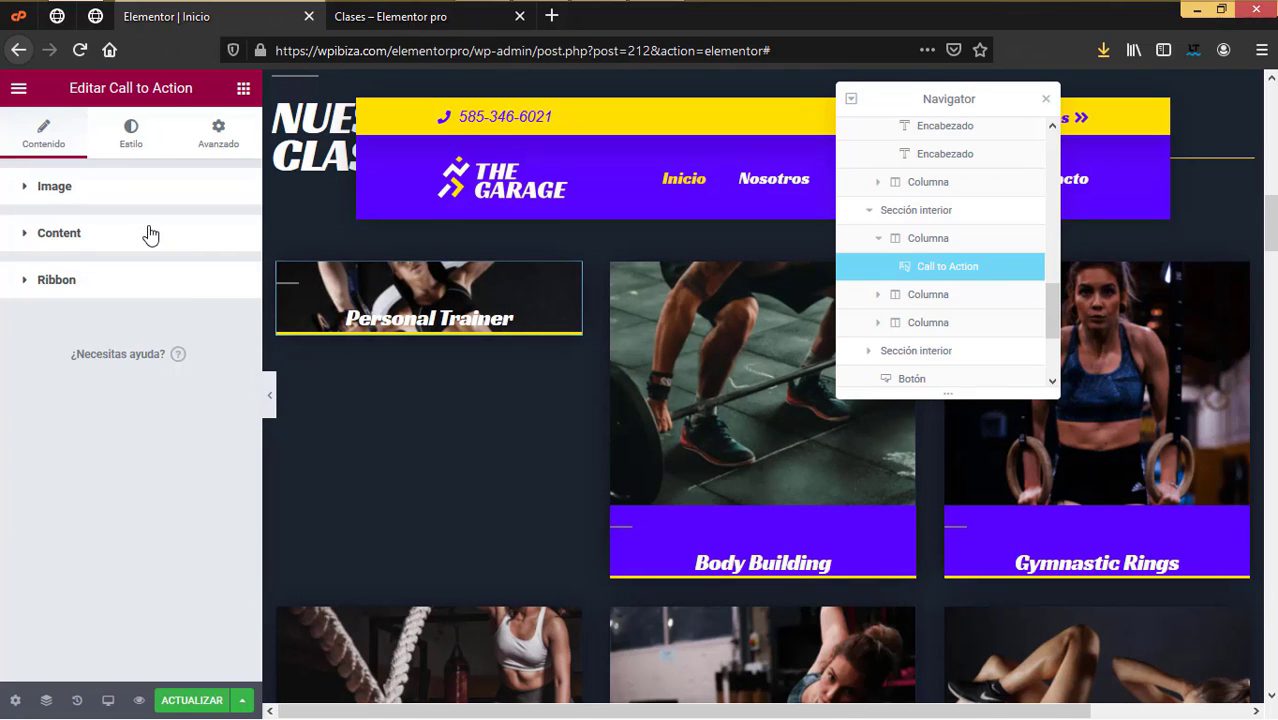
click(148, 232)
click(128, 196)
click(186, 234)
click(179, 256)
mouse_move(123, 362)
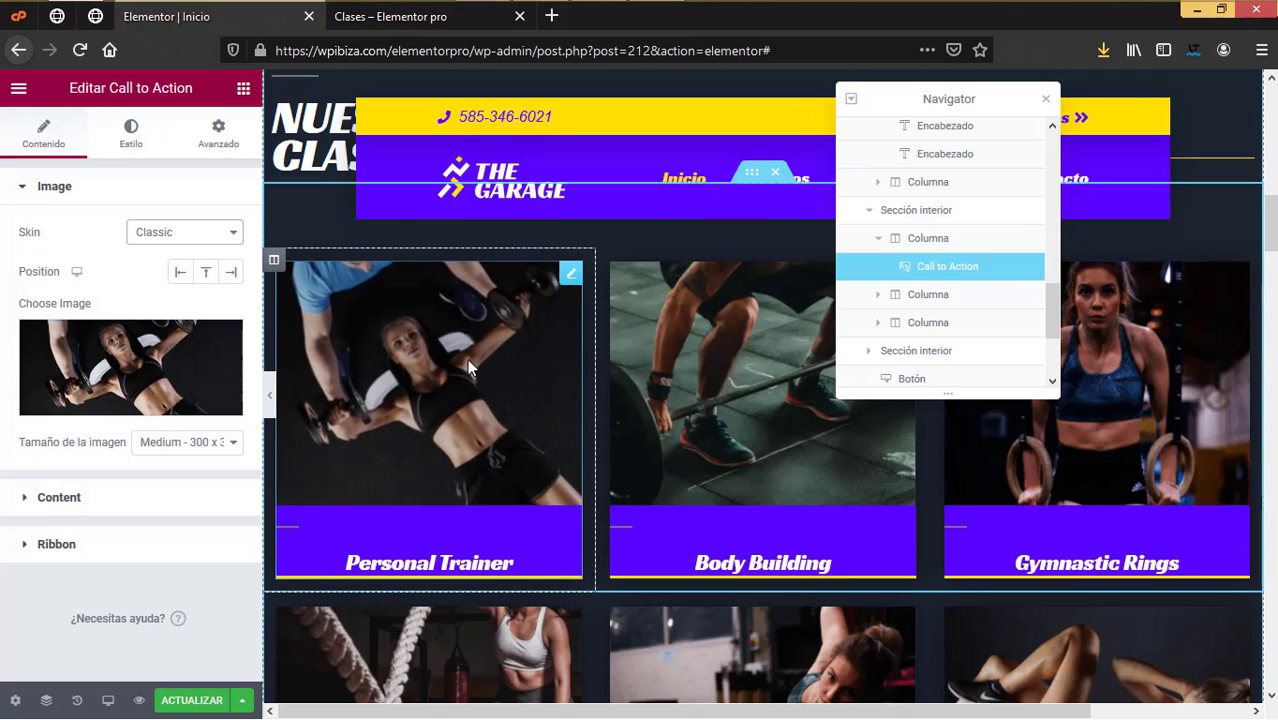
click(187, 367)
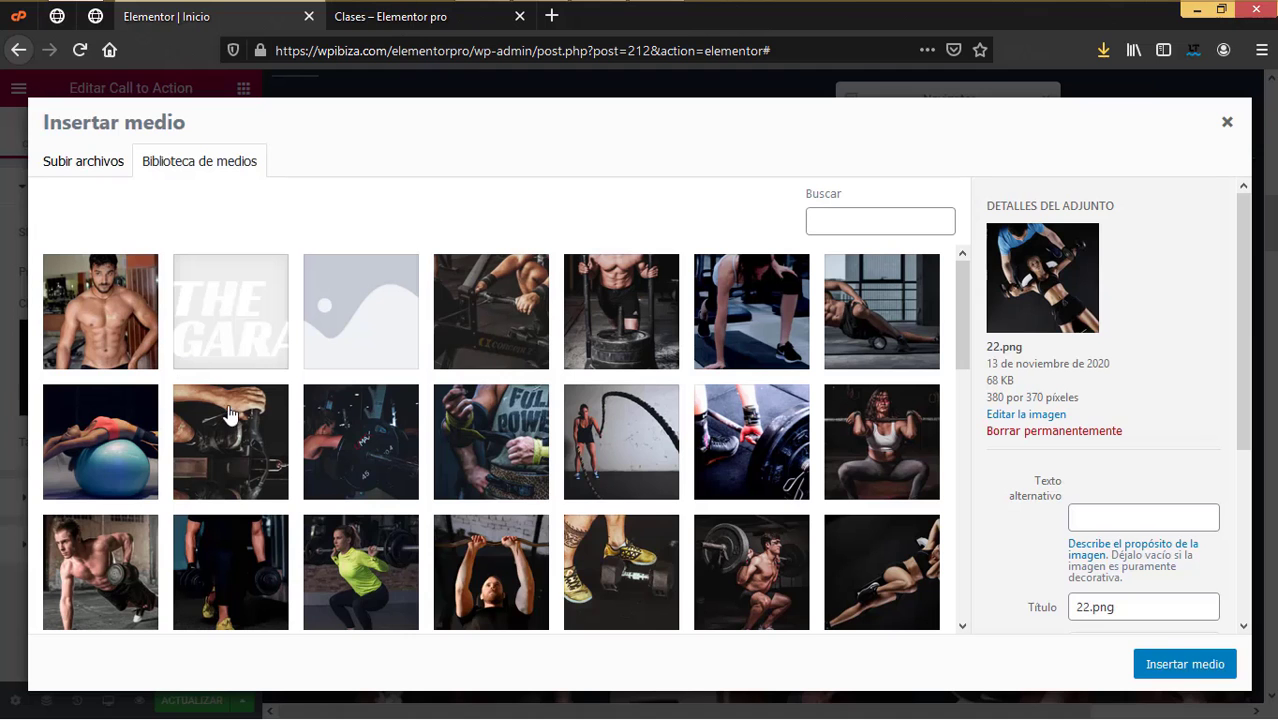
click(98, 170)
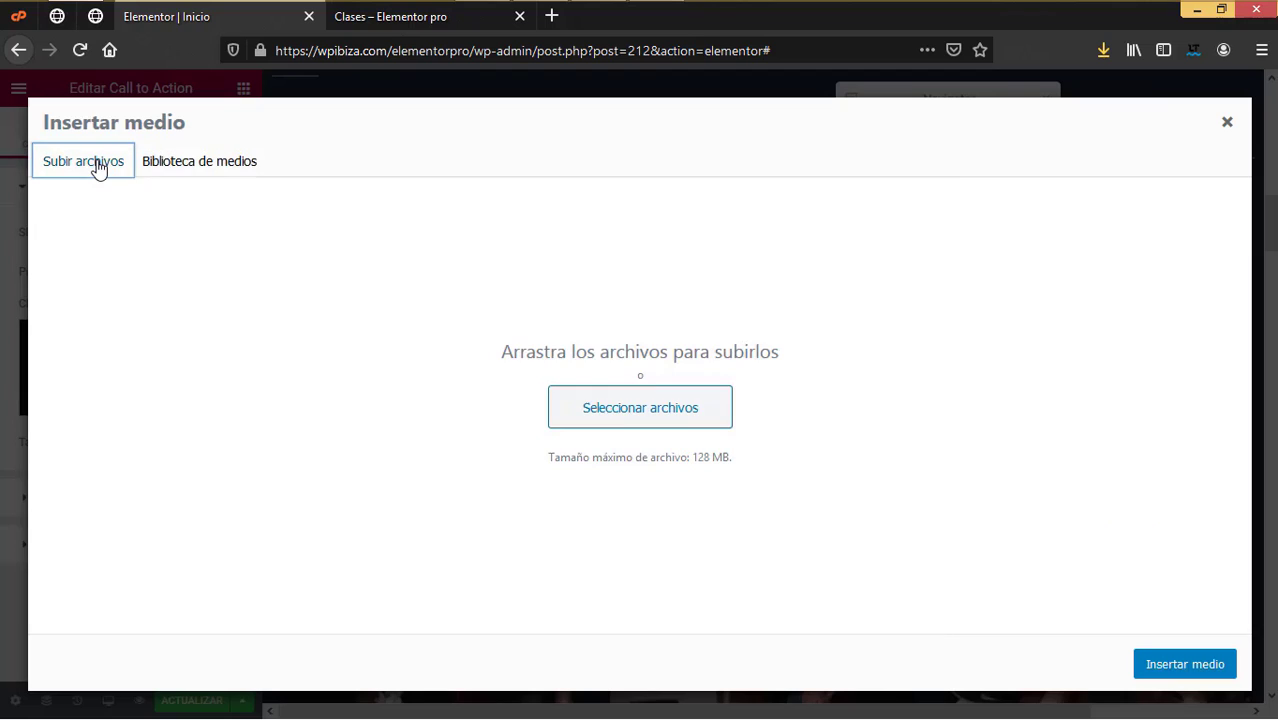
click(635, 415)
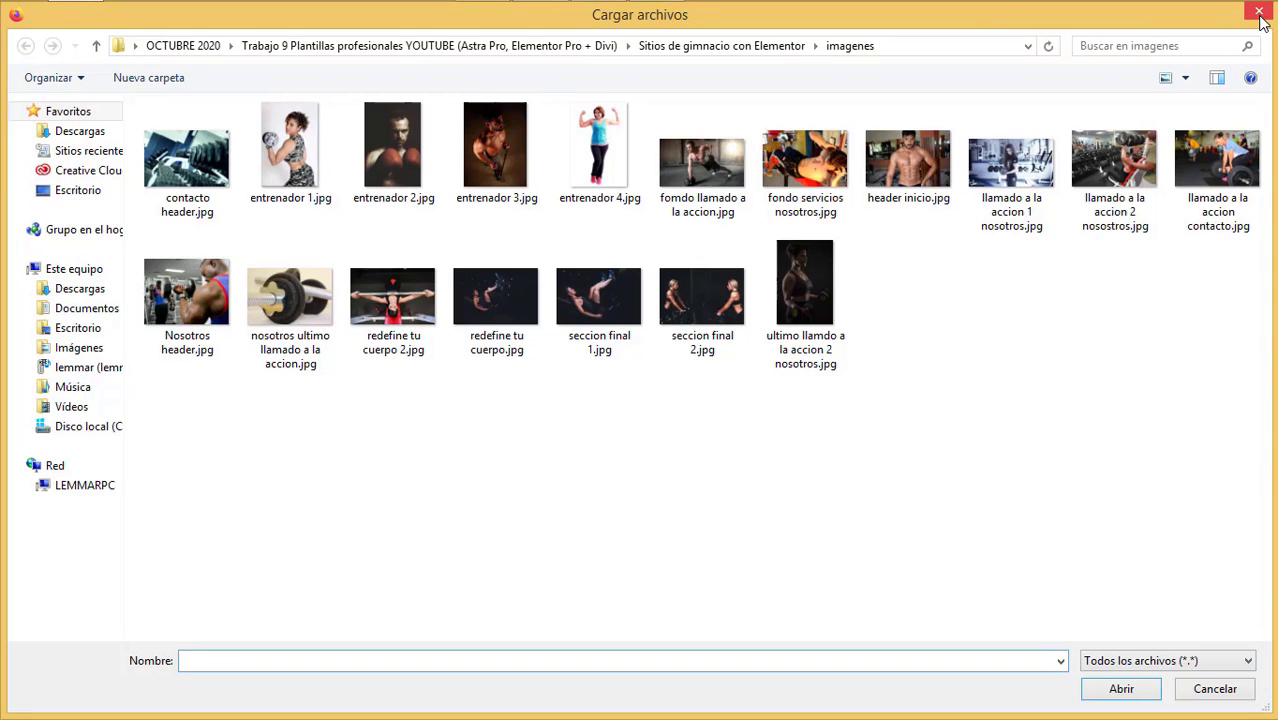
click(1259, 12)
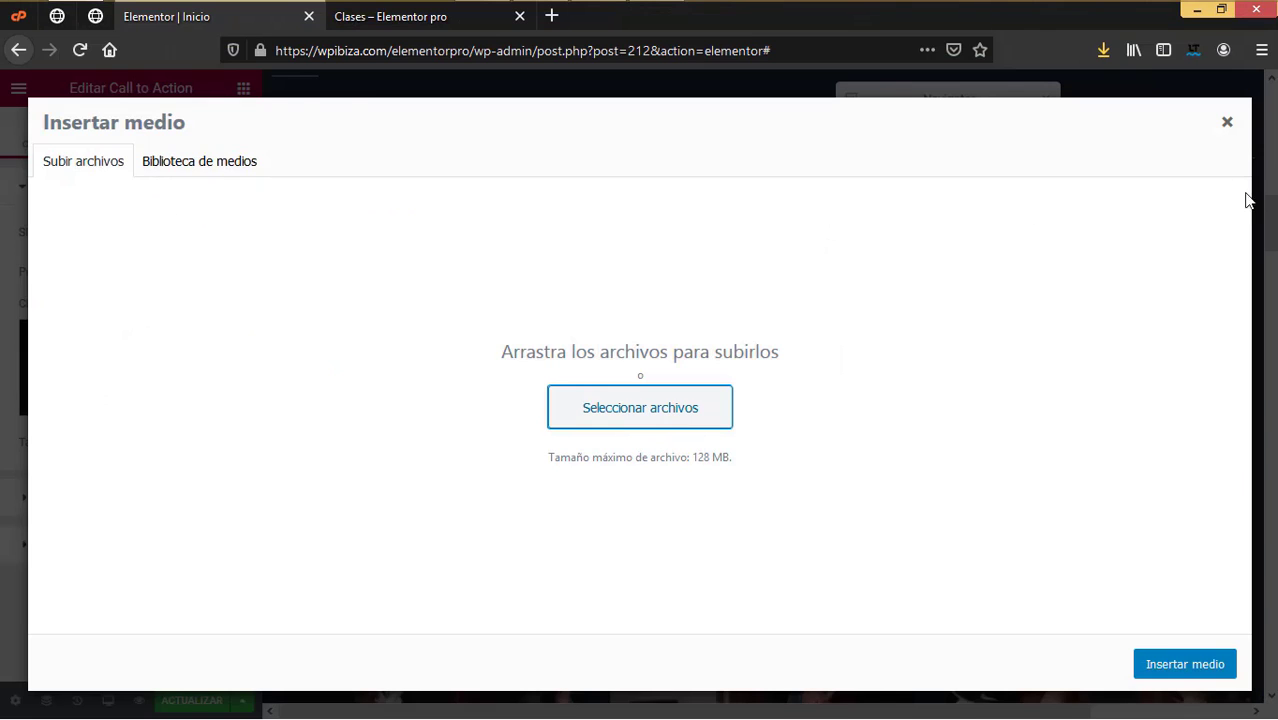
click(1227, 123)
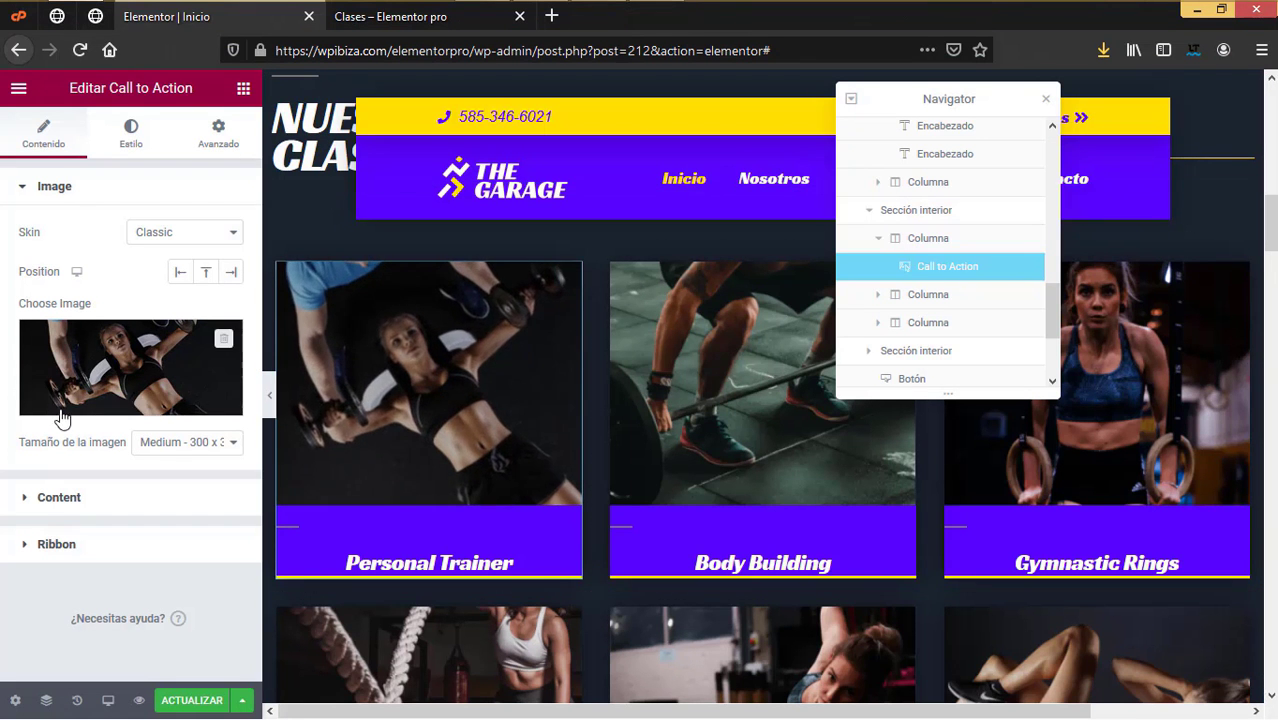
Step: Rename the Personal Trainer card's title to 'Entrenador persomal'
click(60, 497)
drag(146, 351, 2, 335)
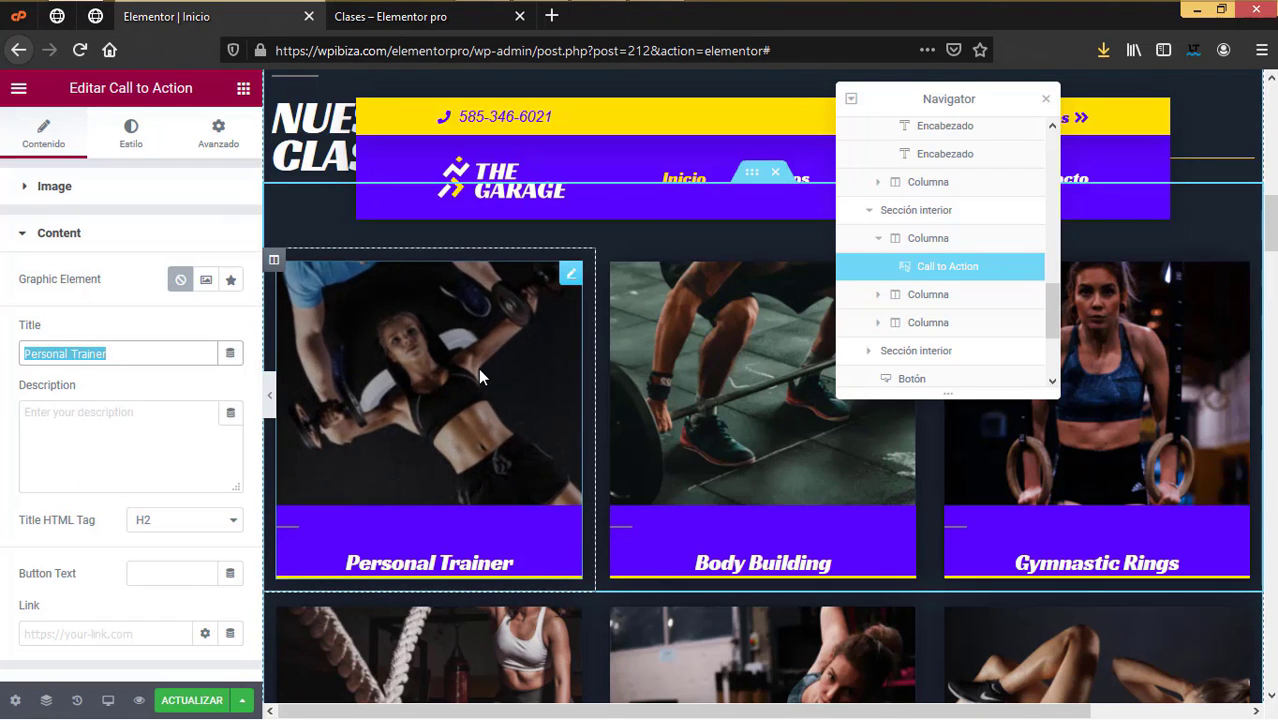
text(ET)
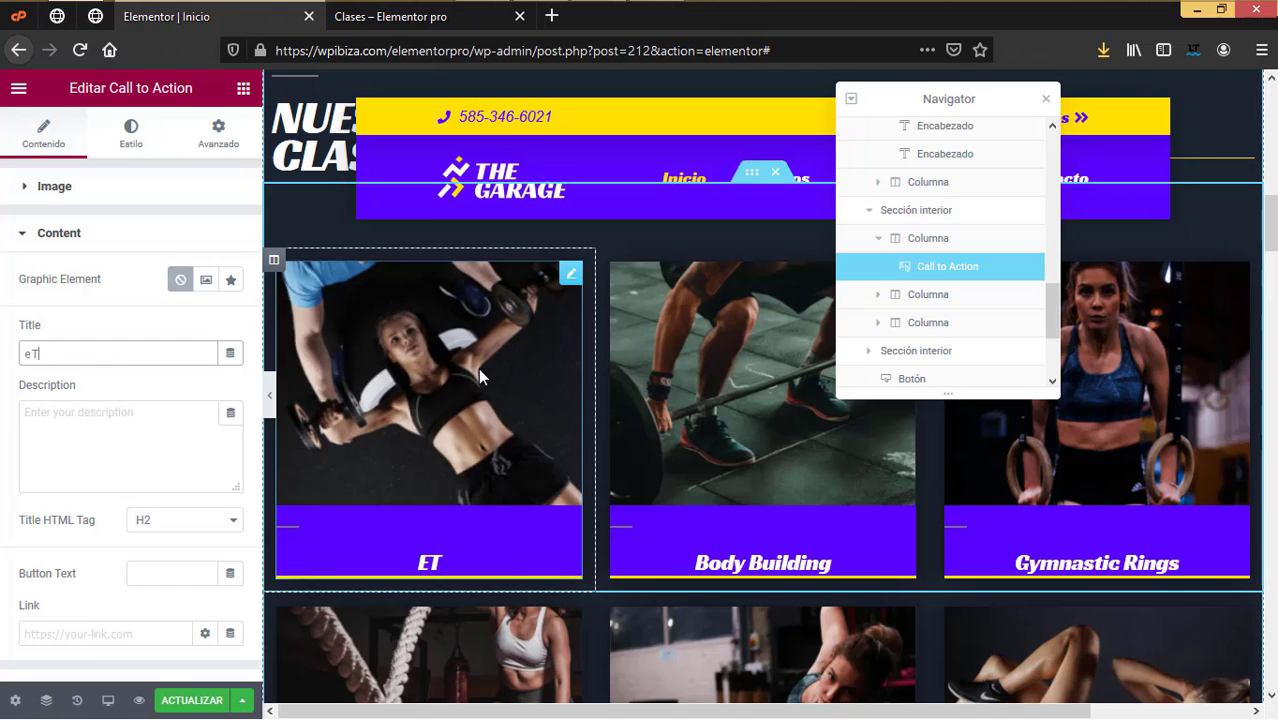
key(BackSpace)
key(BackSpace)
text(Entrenador persomal)
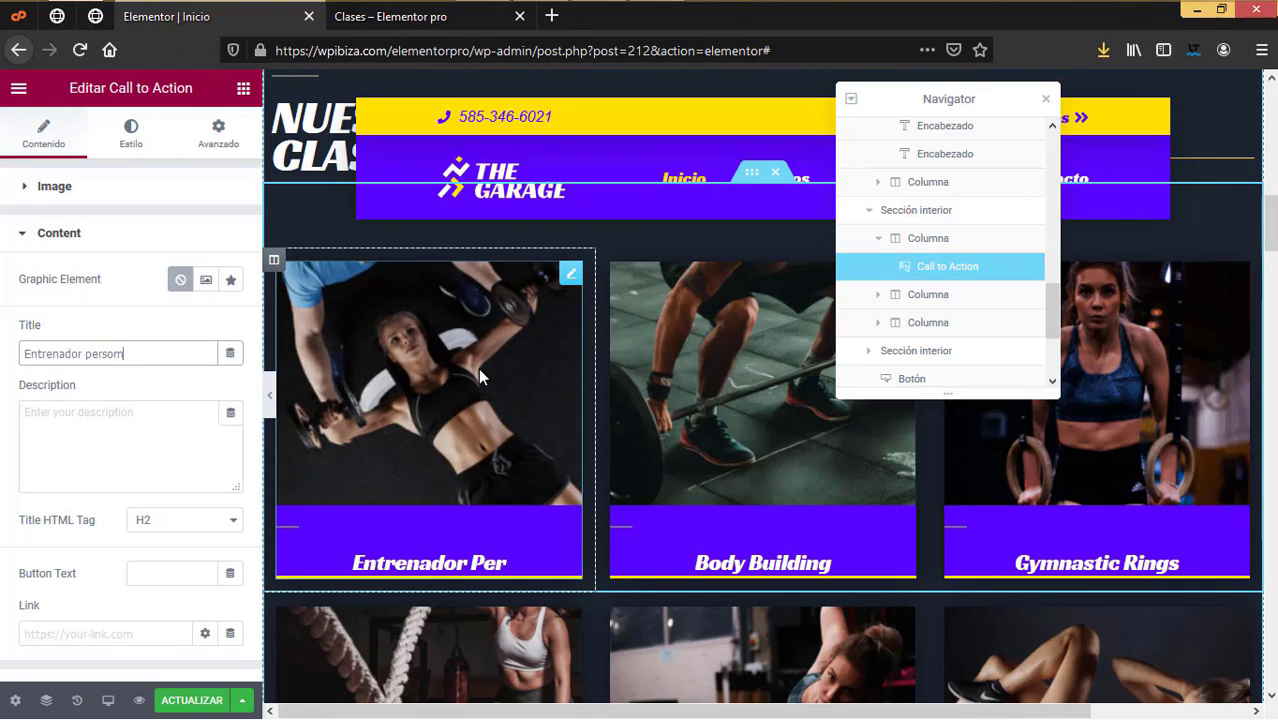
Step: Rename the Body Building card's title to 'Levantamiento de pesas'
click(816, 451)
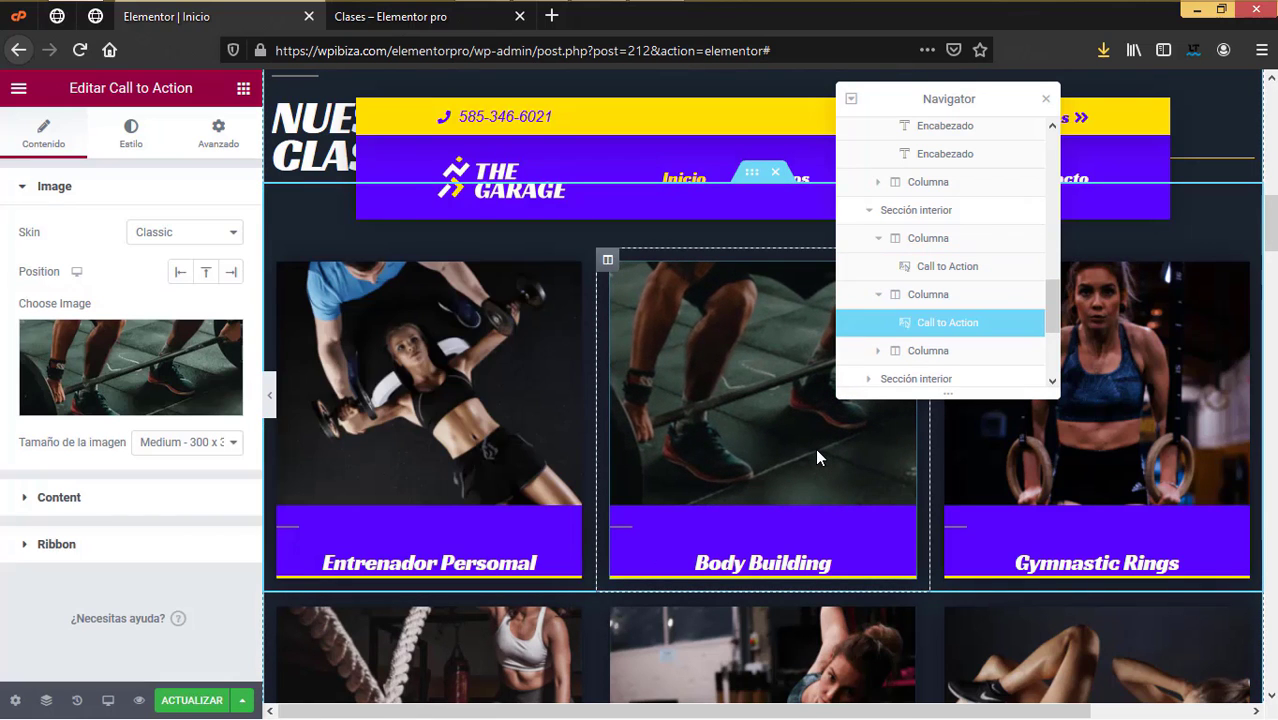
click(1149, 405)
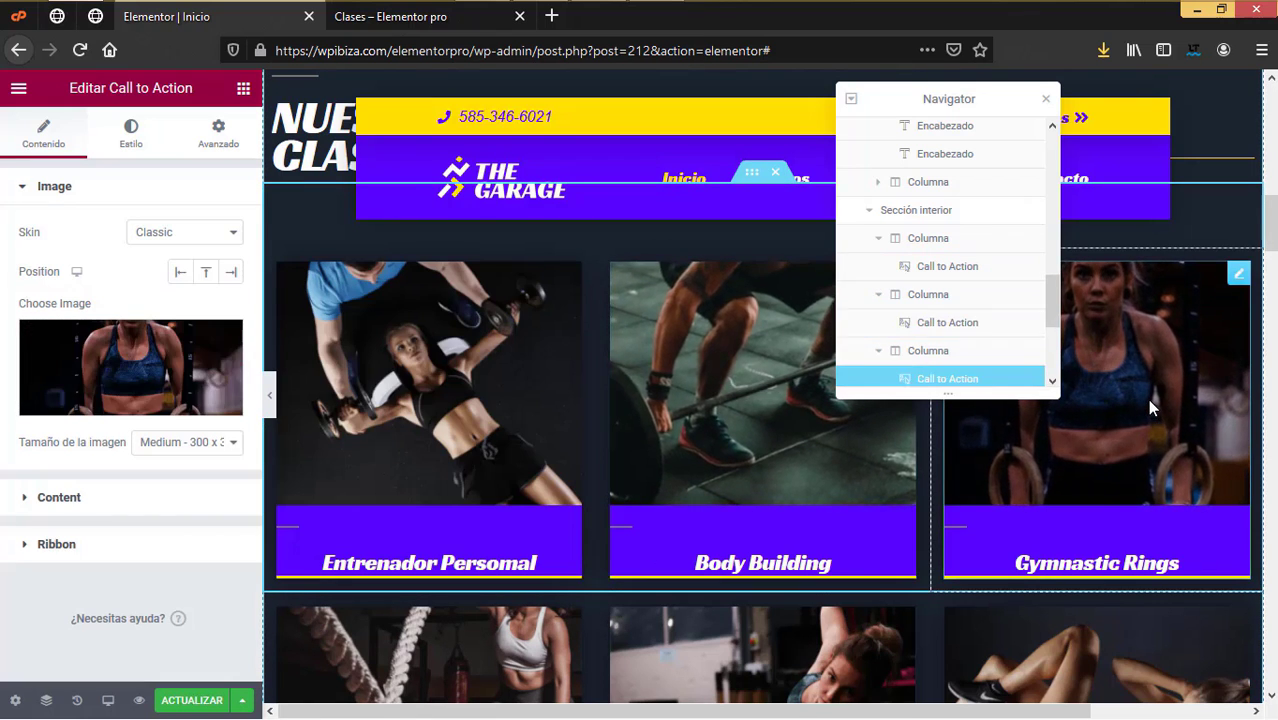
click(810, 441)
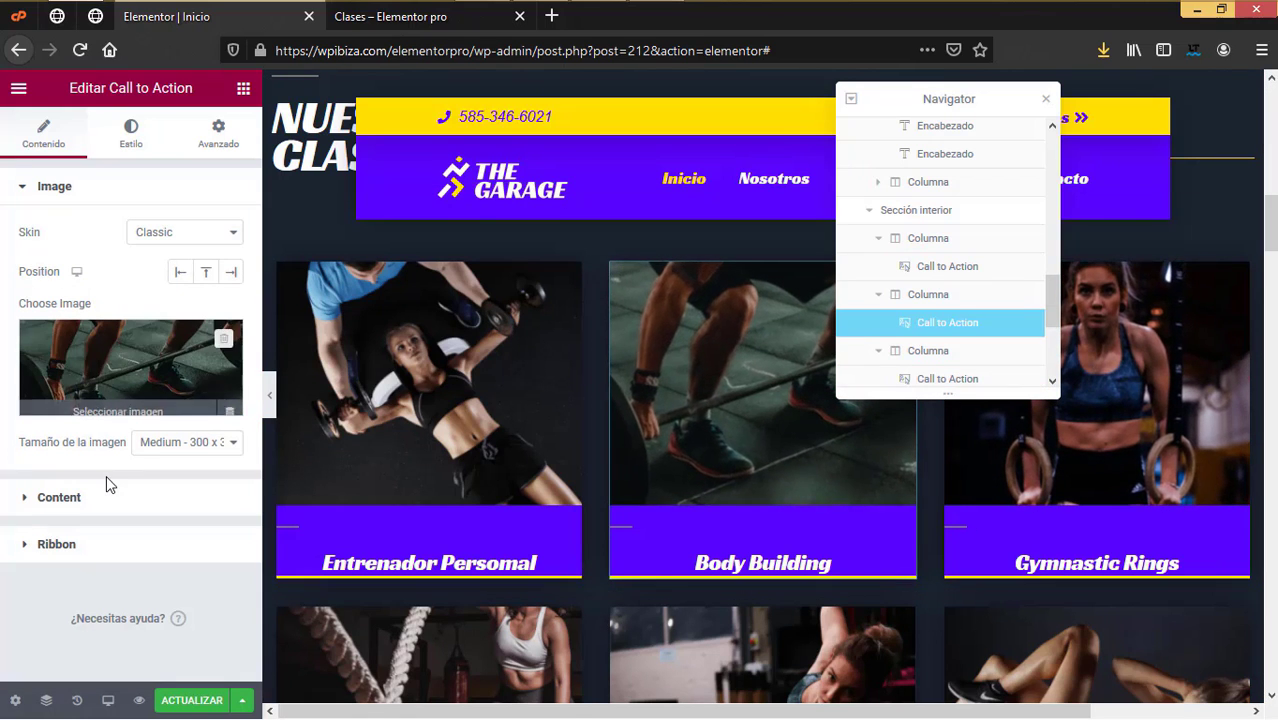
click(61, 494)
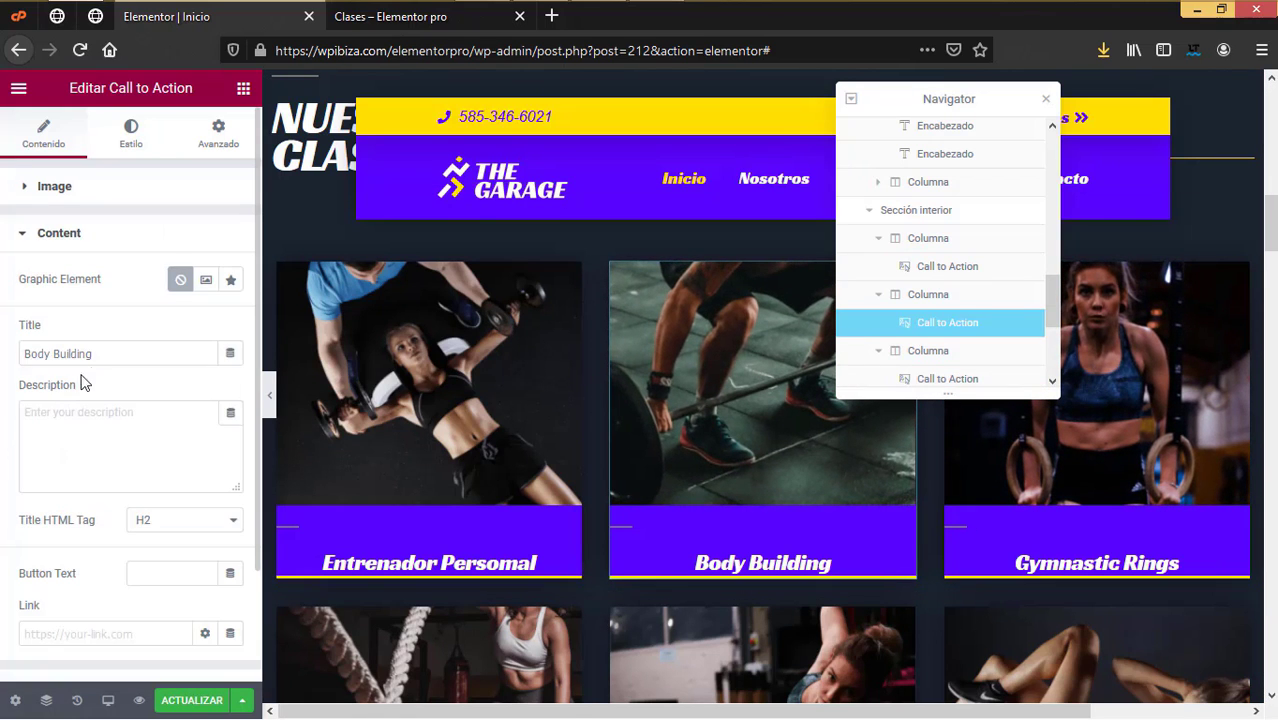
drag(104, 396, 3, 390)
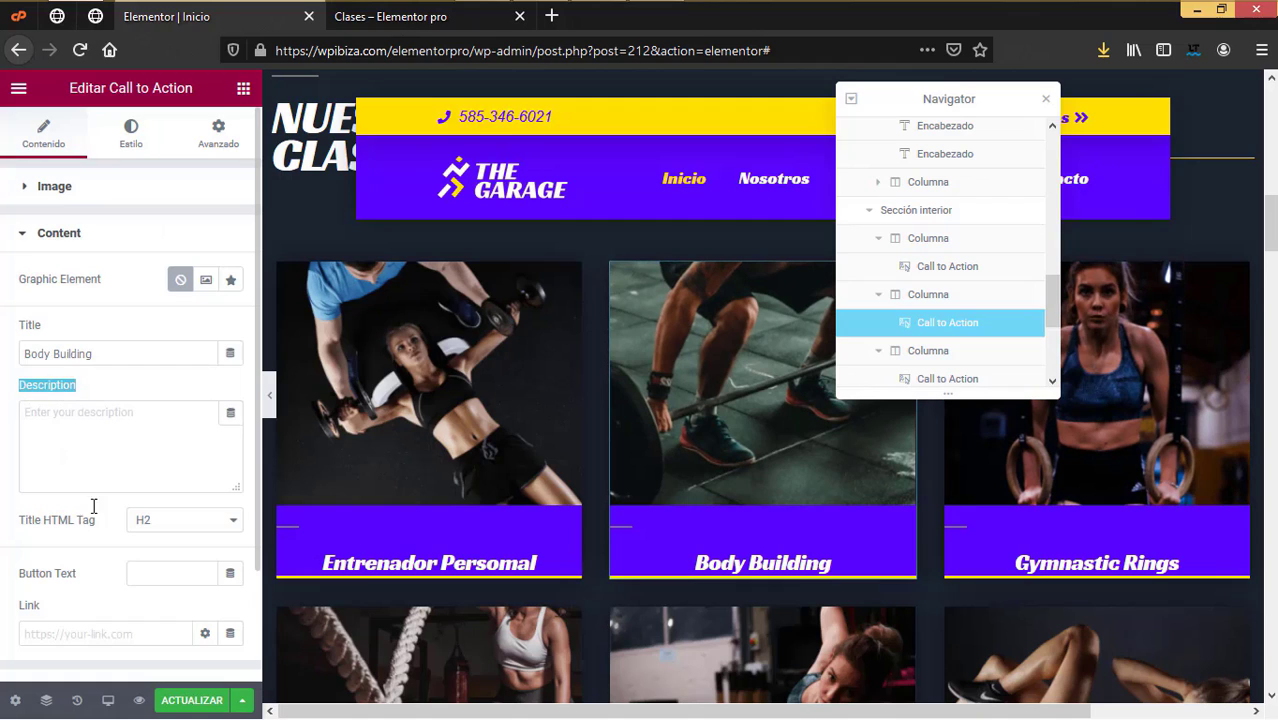
click(78, 425)
drag(125, 354, 2, 355)
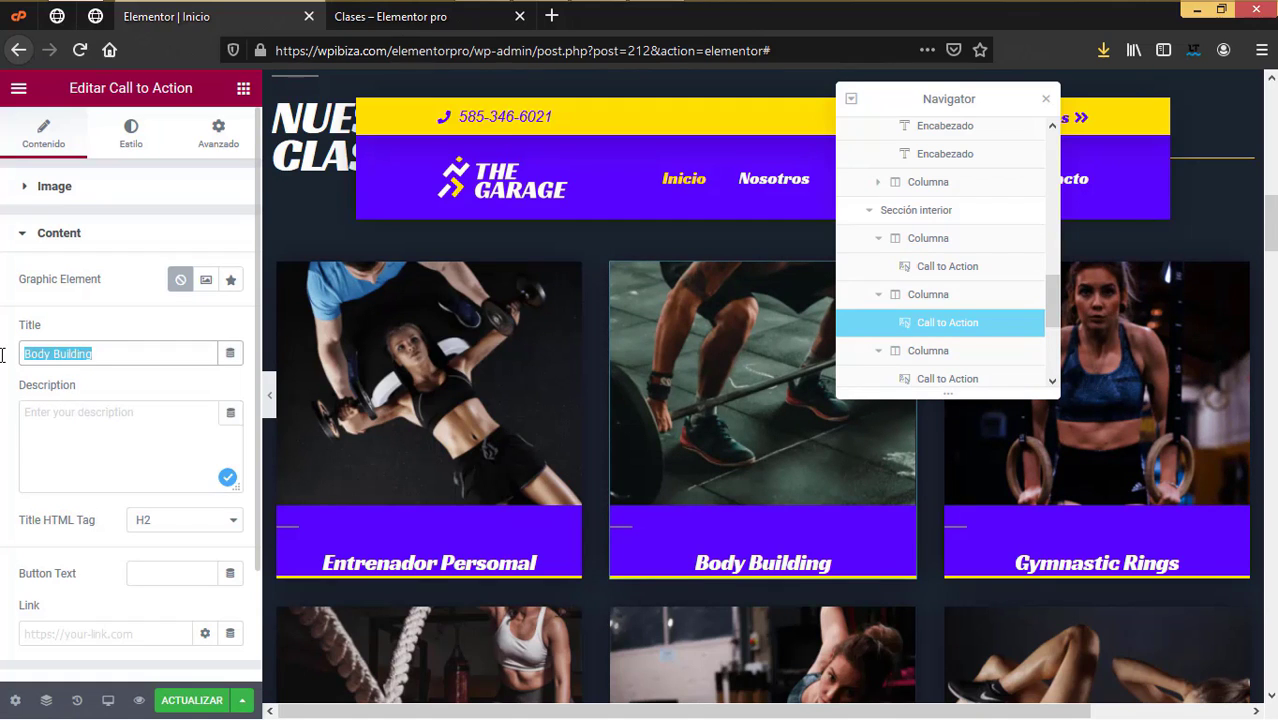
text(Levantamiento de pesas)
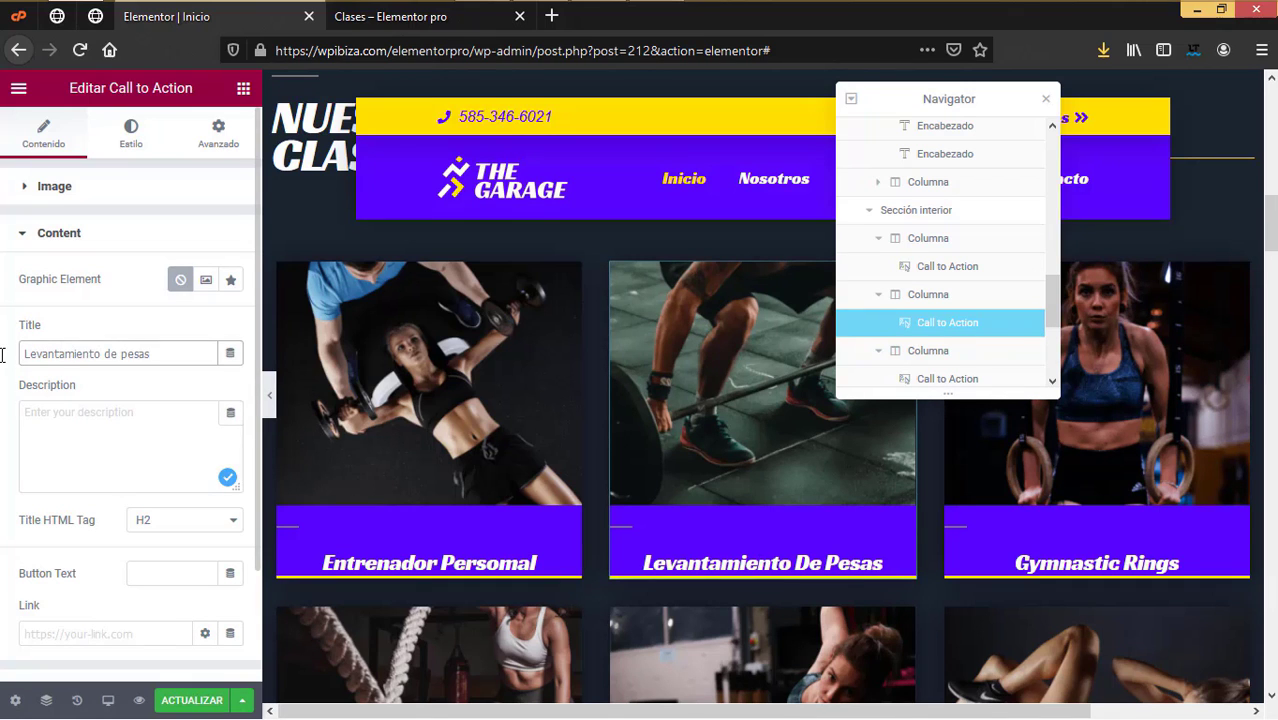
Step: Rename the Gymnastic Rings card's title to 'Gimnacia con aros'
click(1126, 320)
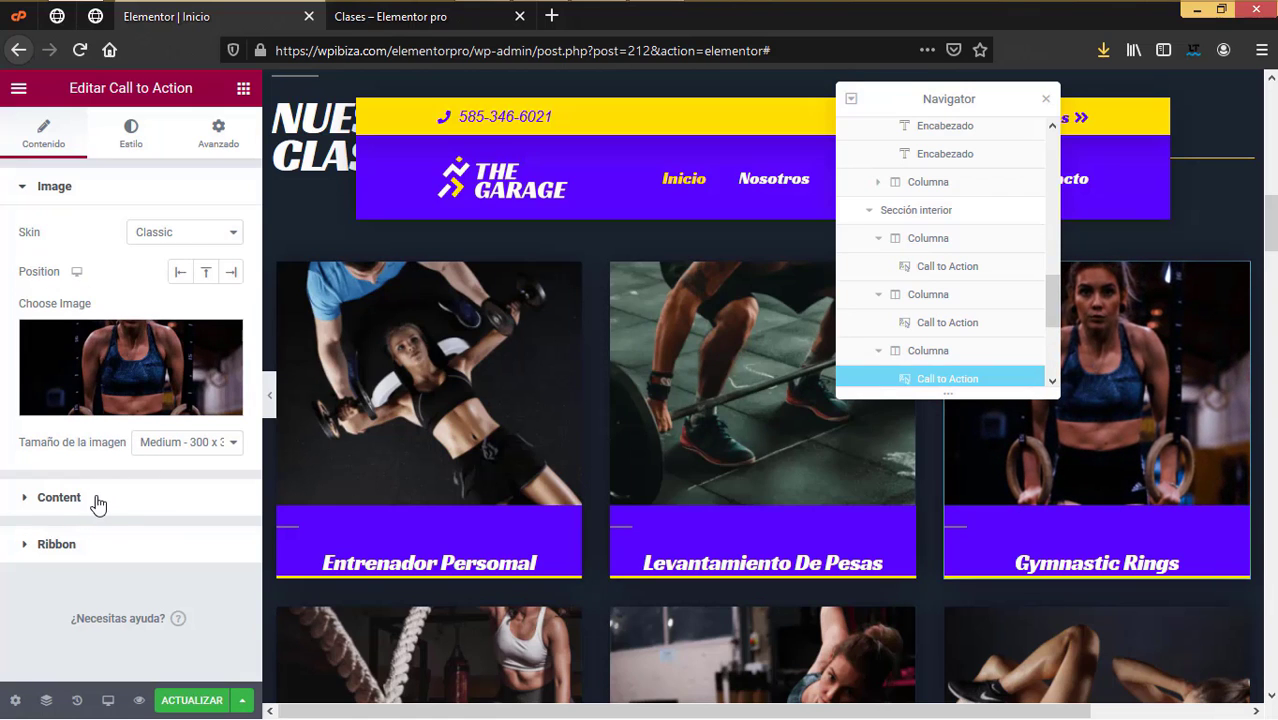
click(97, 505)
drag(156, 357, 2, 357)
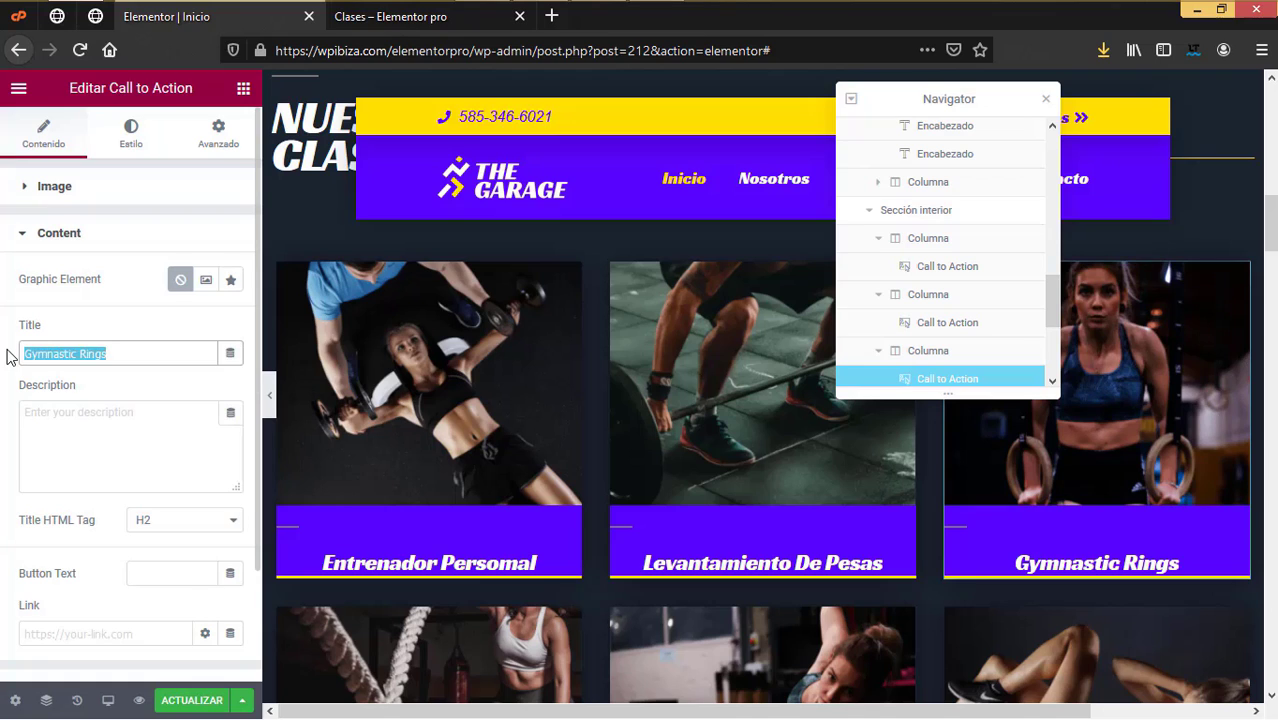
text(Gimnacia)
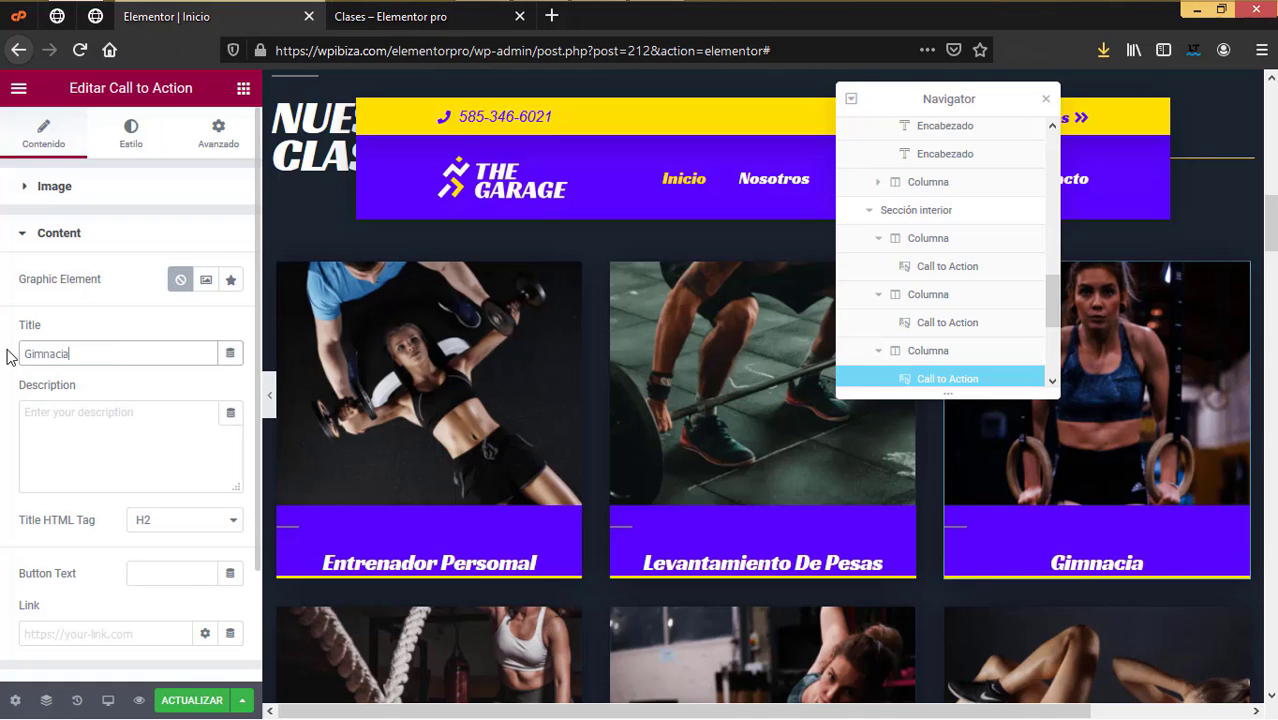
text( con aros)
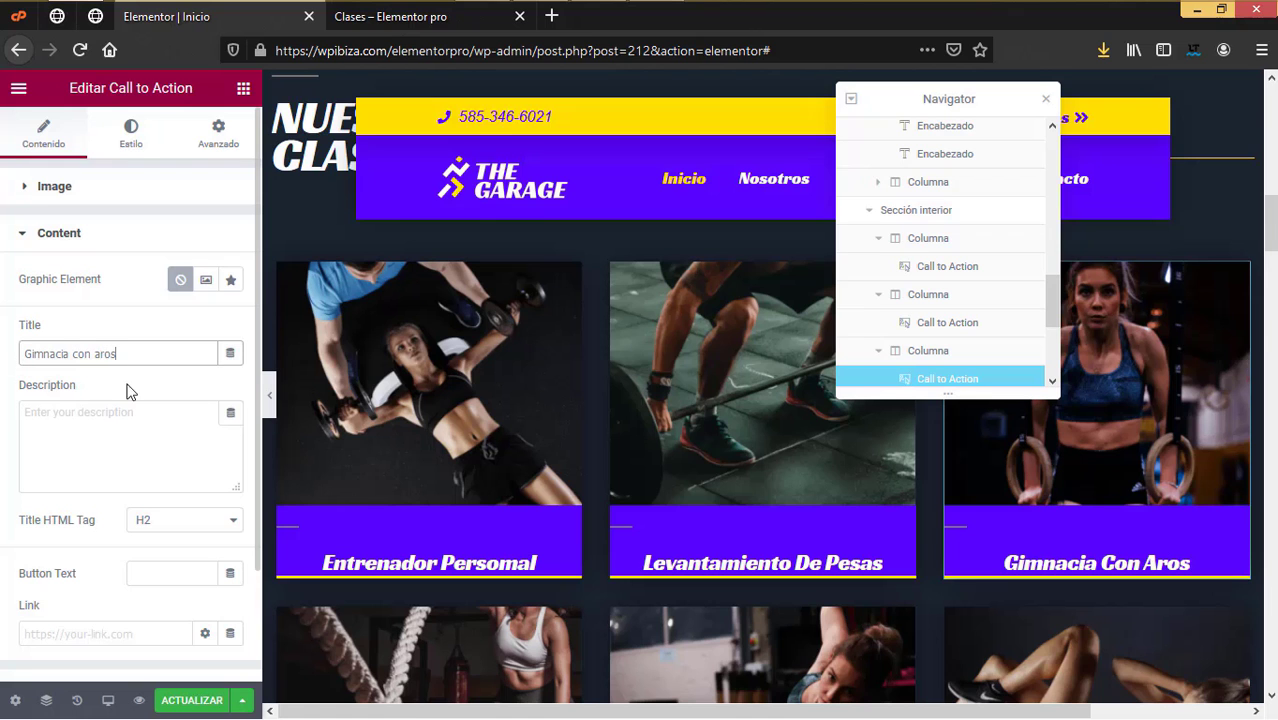
Step: Select the Crossfit and Core cards and show the Core card's content settings
scroll(503, 647, down, 4)
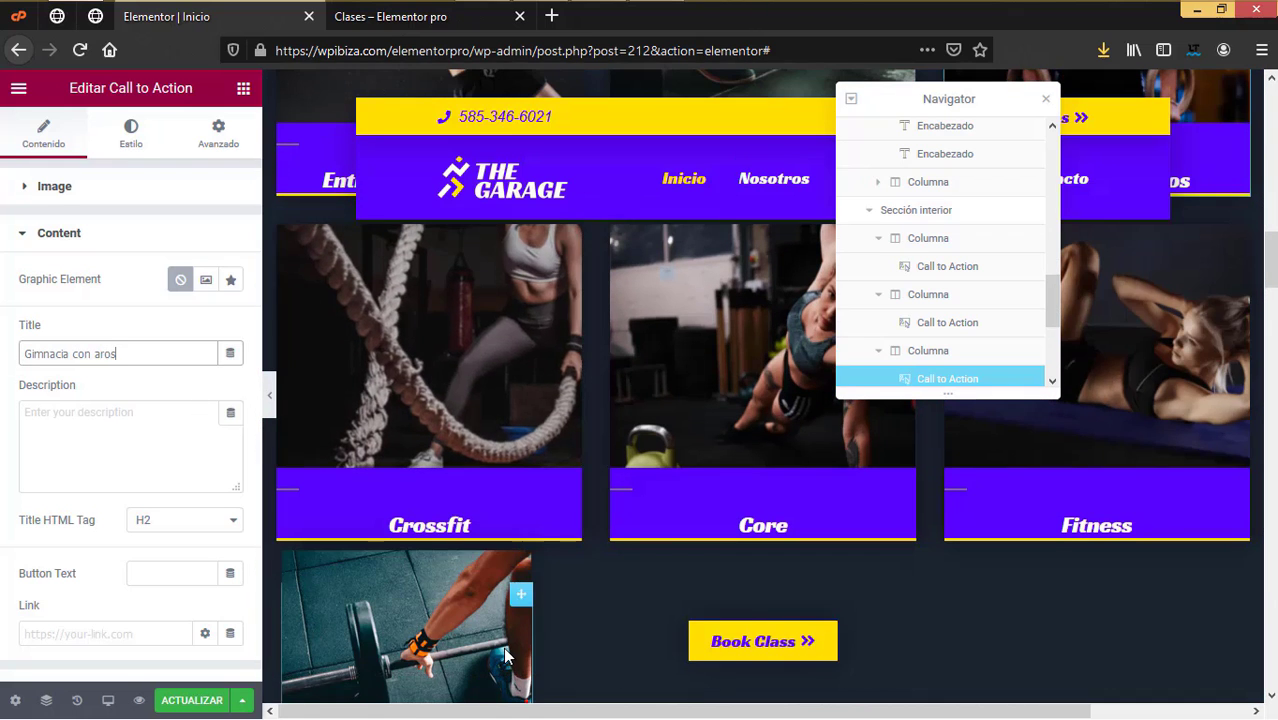
click(438, 386)
click(771, 440)
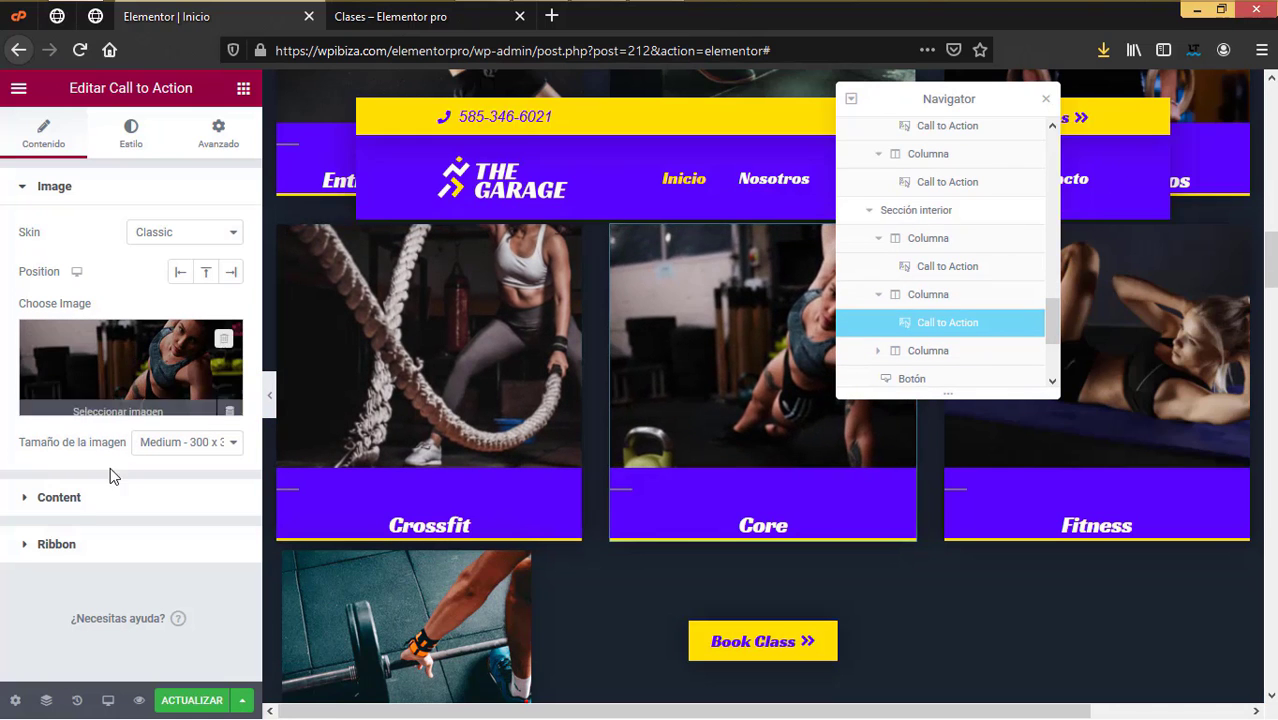
click(73, 503)
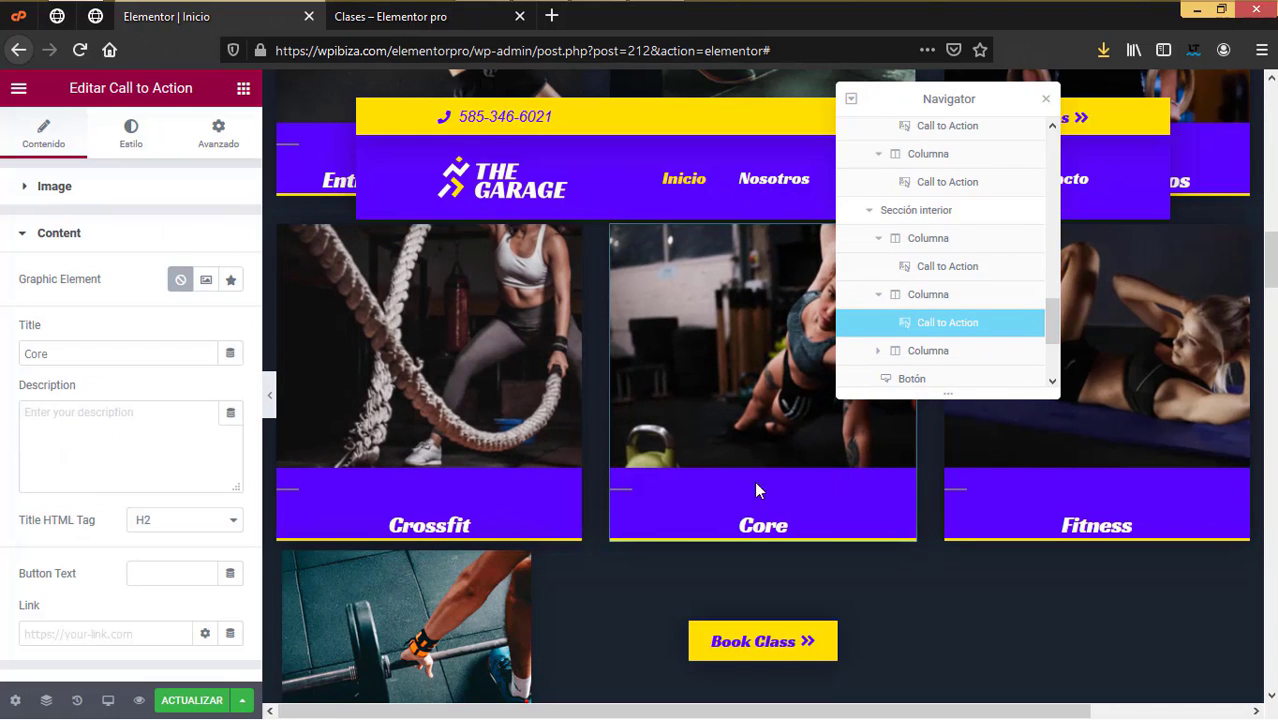
scroll(677, 483, down, 3)
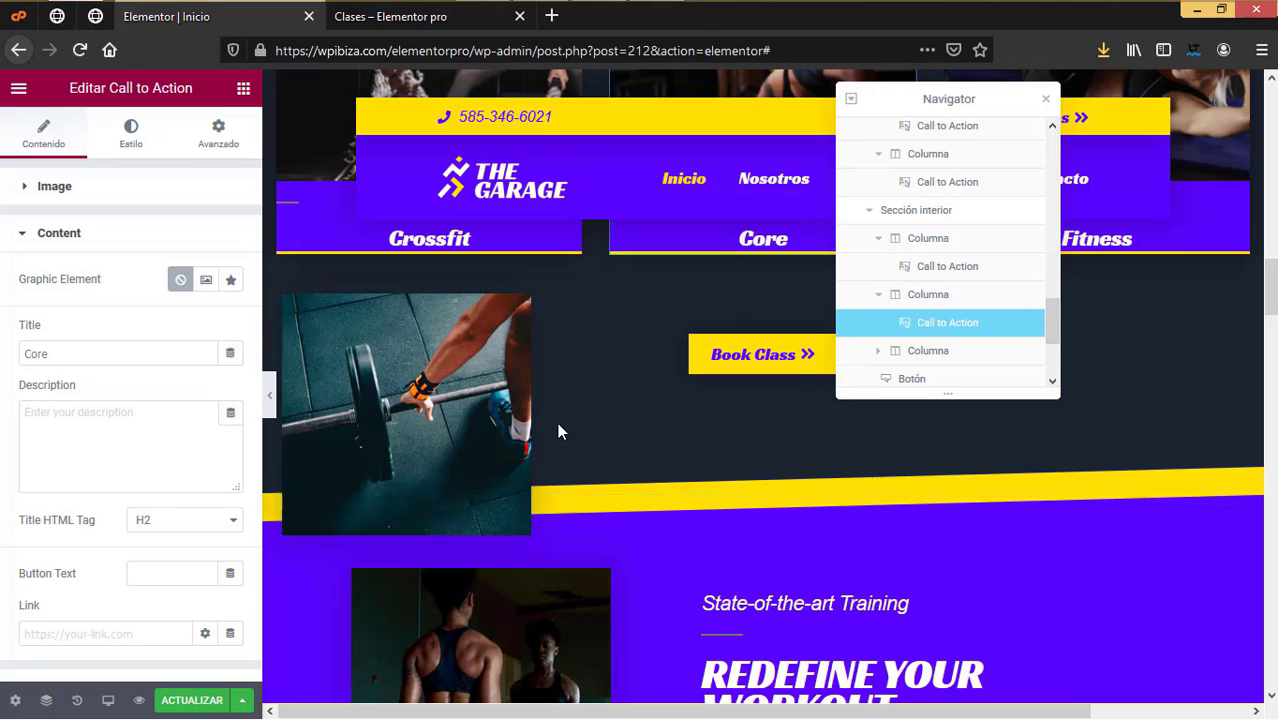
scroll(600, 430, up, 3)
scroll(766, 525, up, 5)
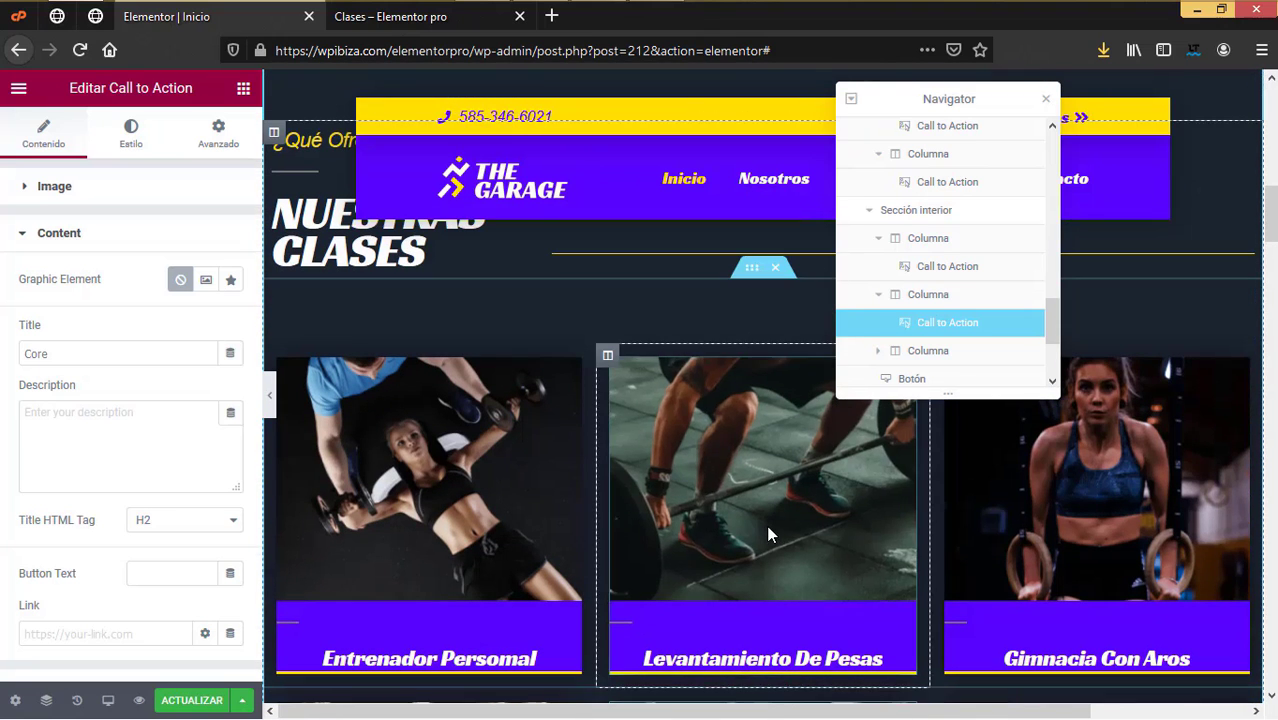
Step: Open the Entrenador Personal card's media library, then close it without inserting anything
click(459, 456)
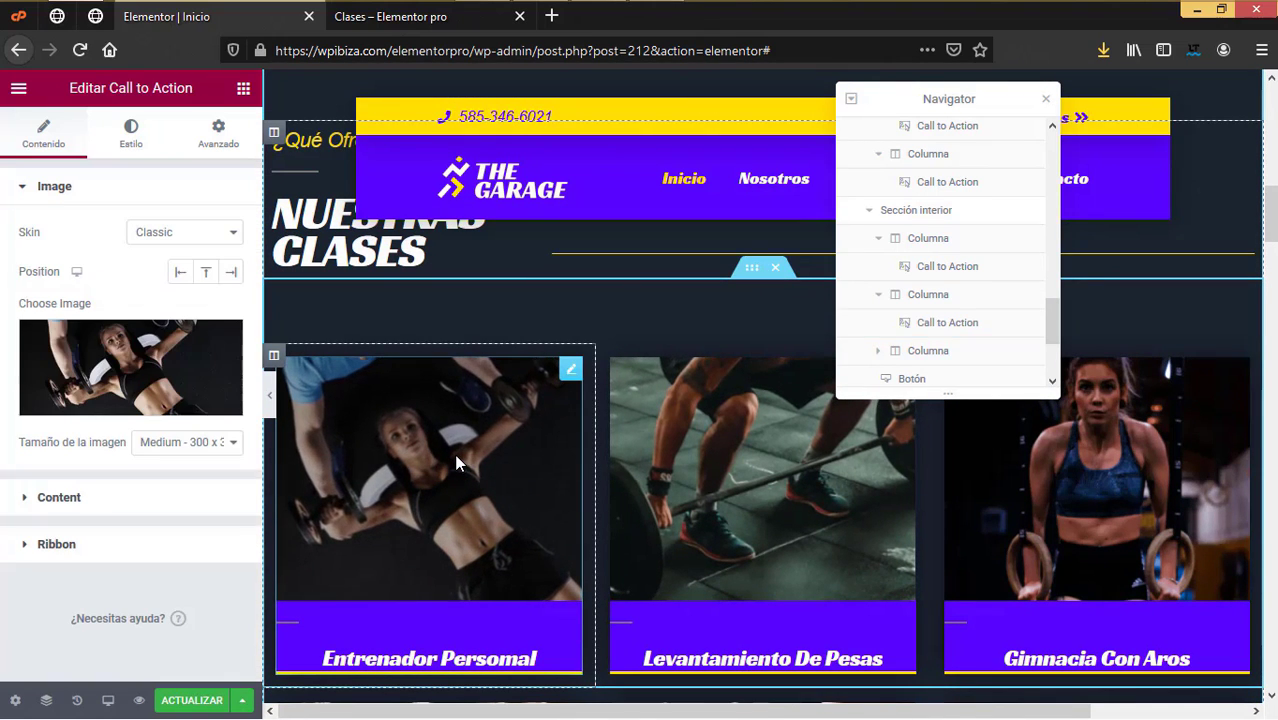
click(419, 418)
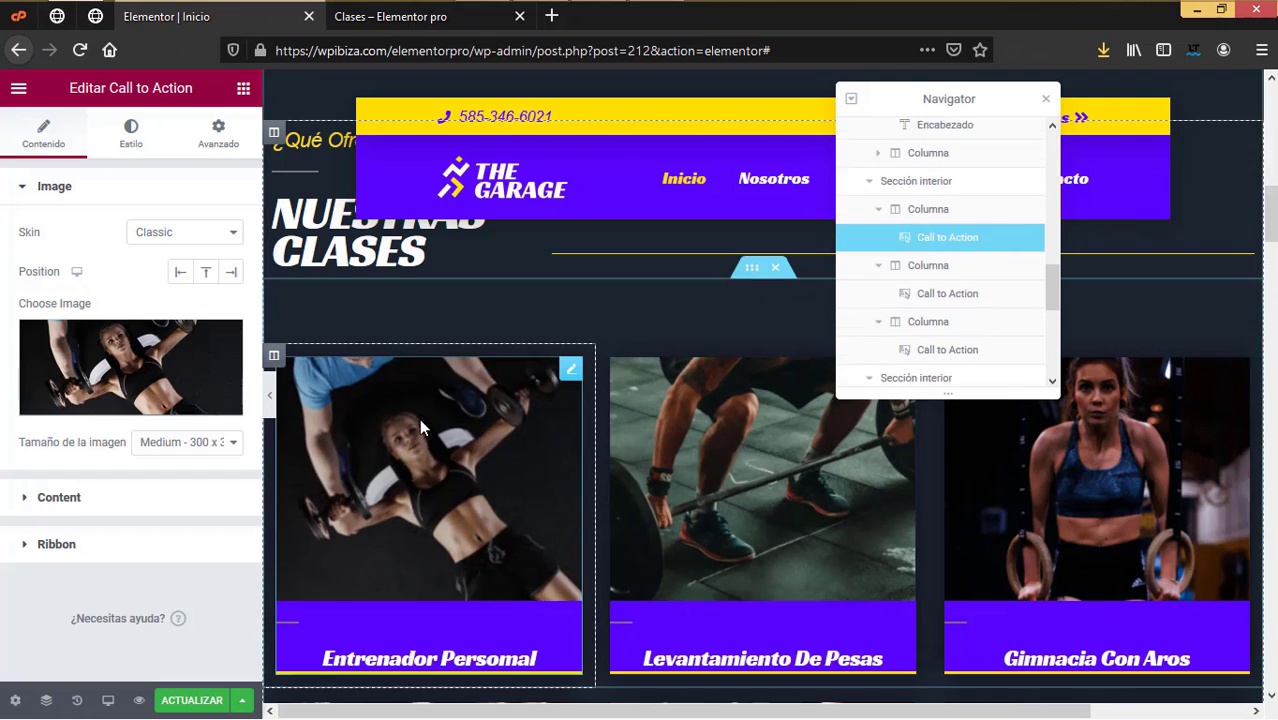
click(131, 366)
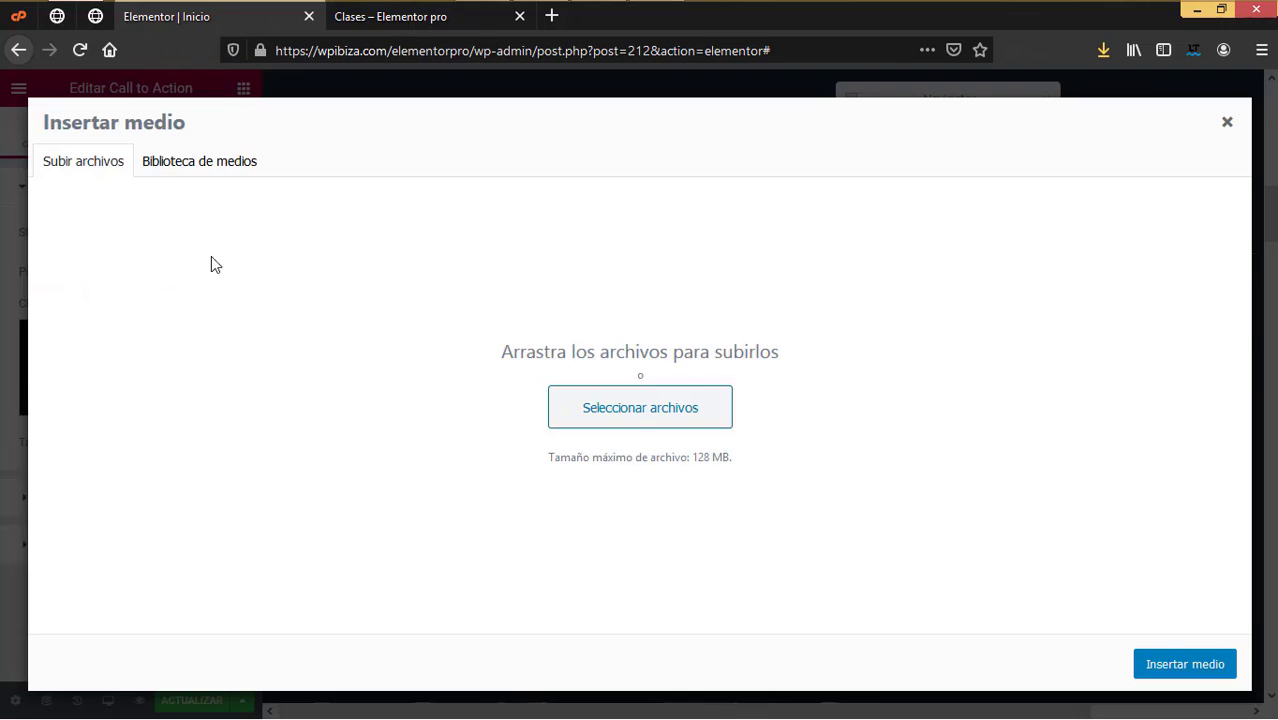
click(1228, 123)
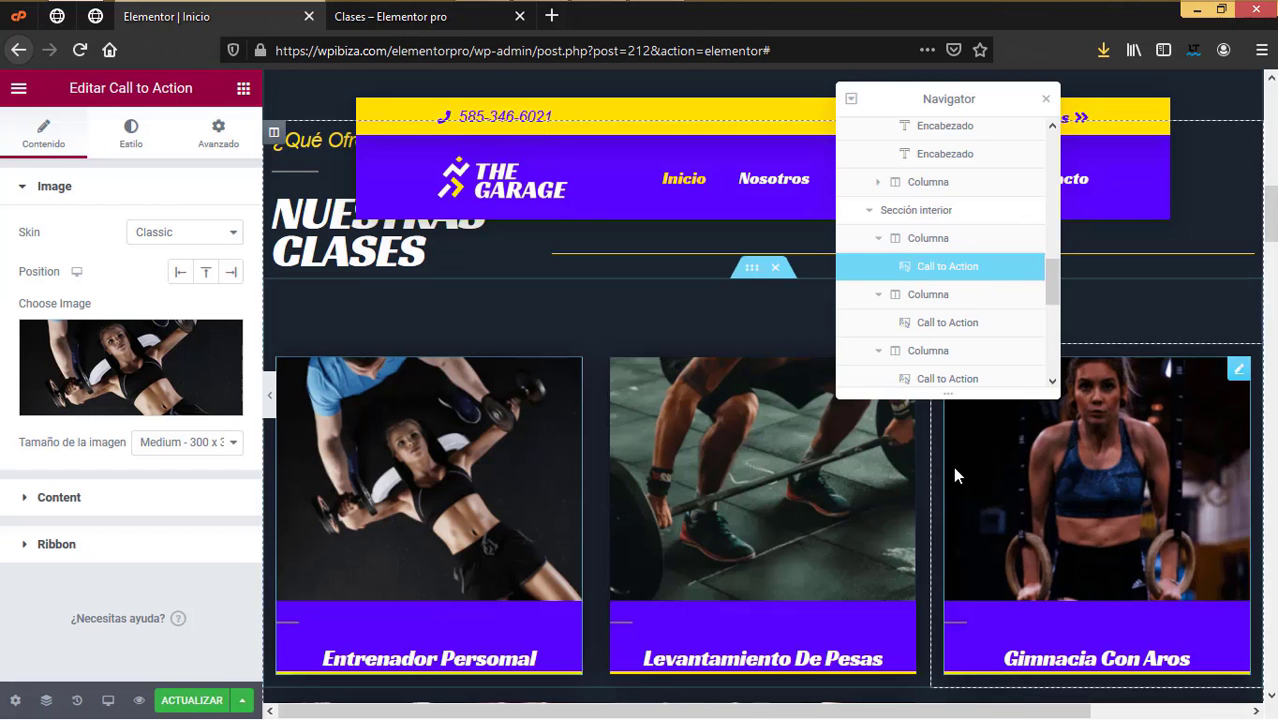
scroll(953, 470, down, 8)
scroll(953, 474, down, 2)
scroll(953, 474, up, 2)
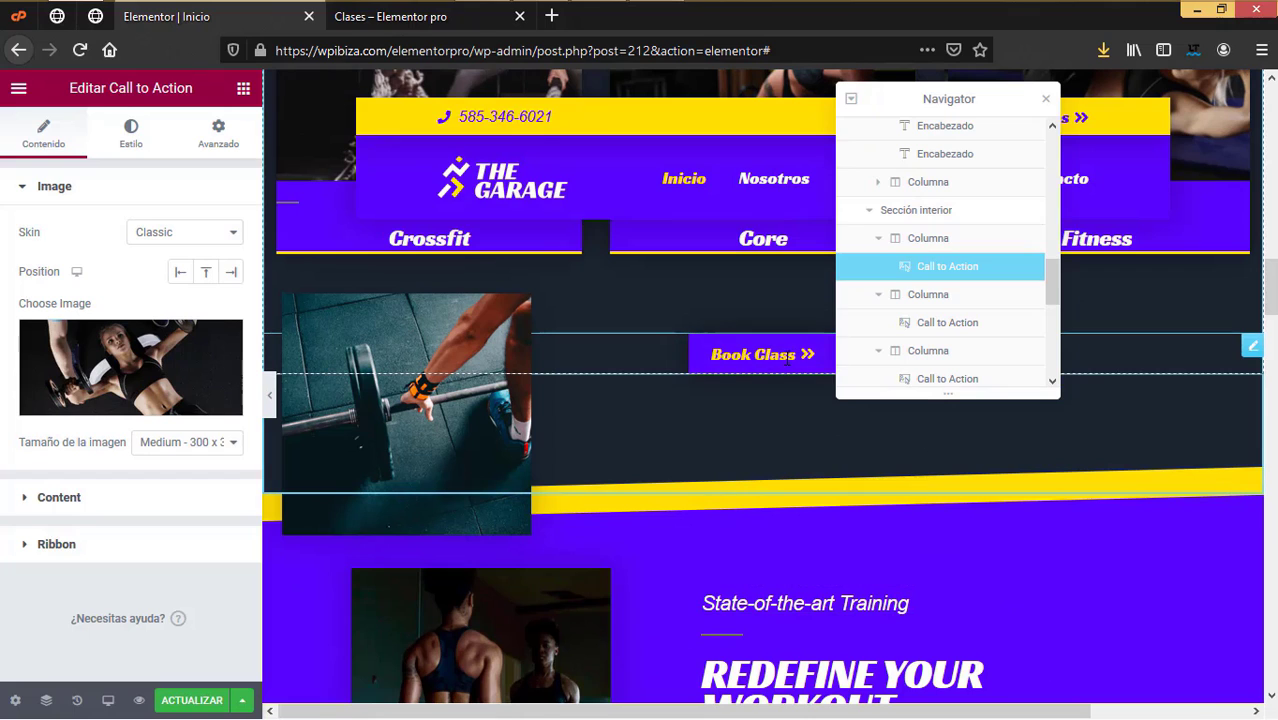
Step: Relabel the Book Class button 'Reservar clase'
click(790, 355)
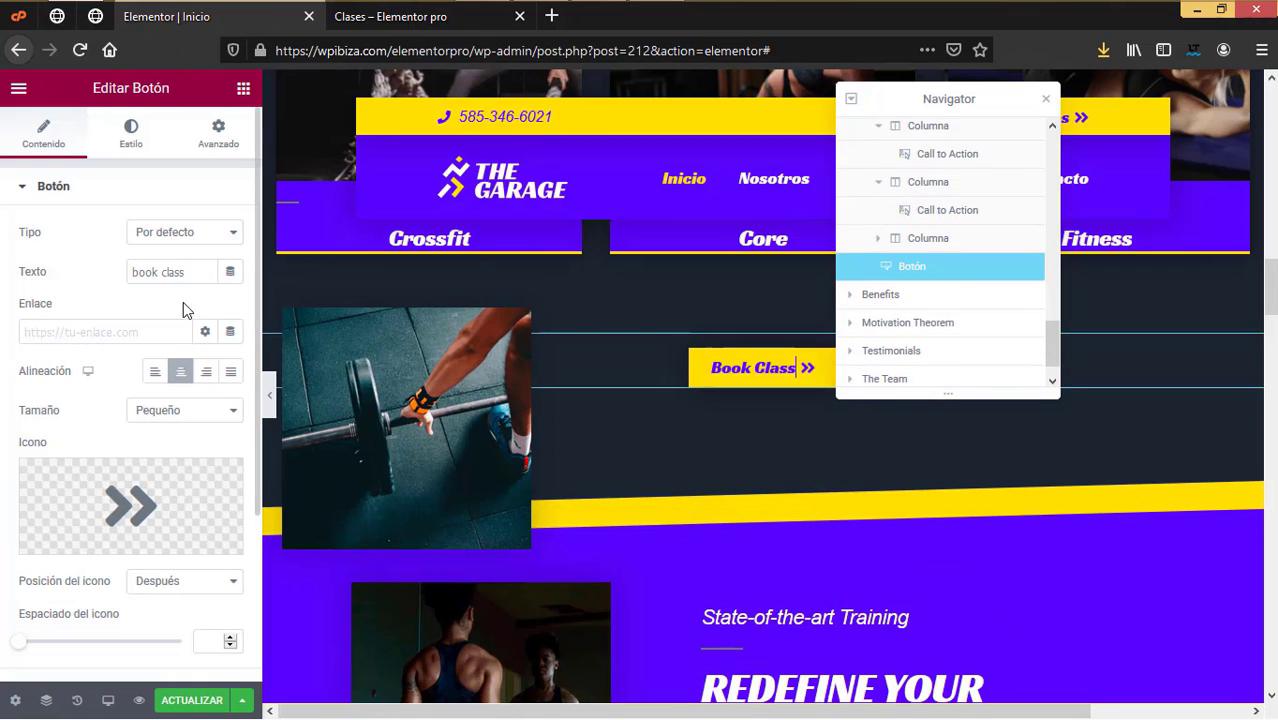
drag(185, 272, 17, 254)
text(R)
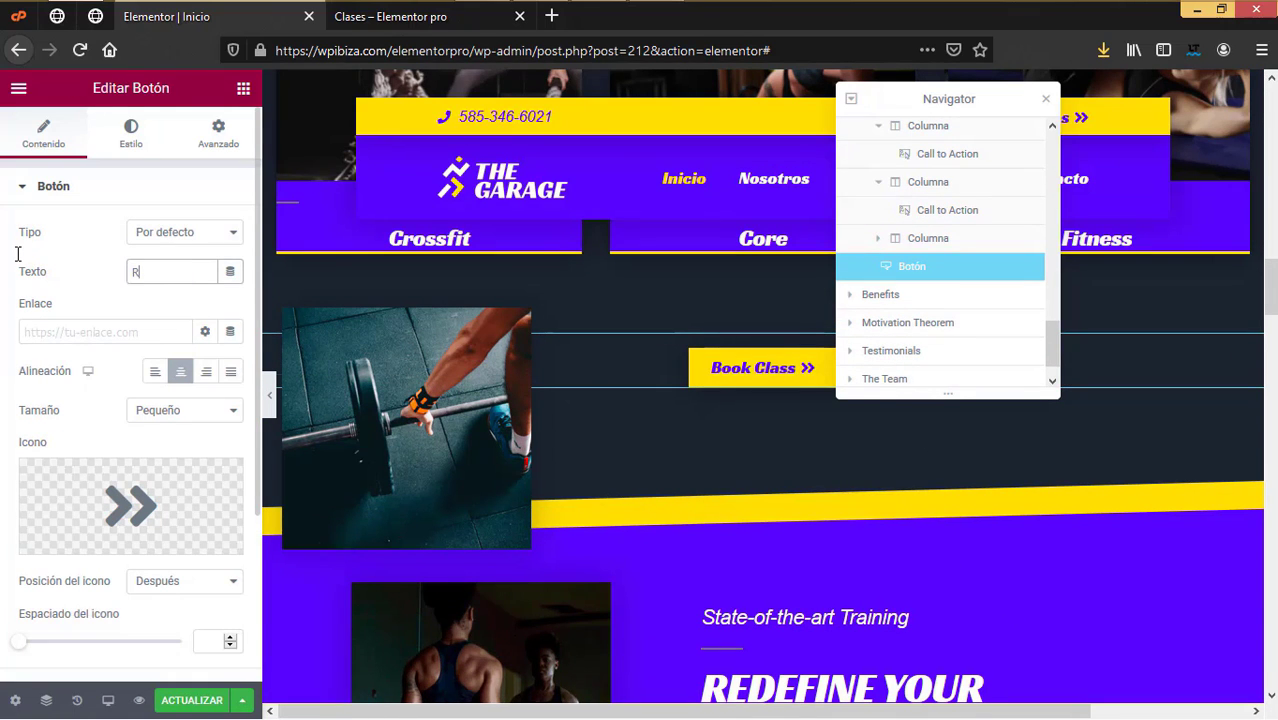
text(eservar clase)
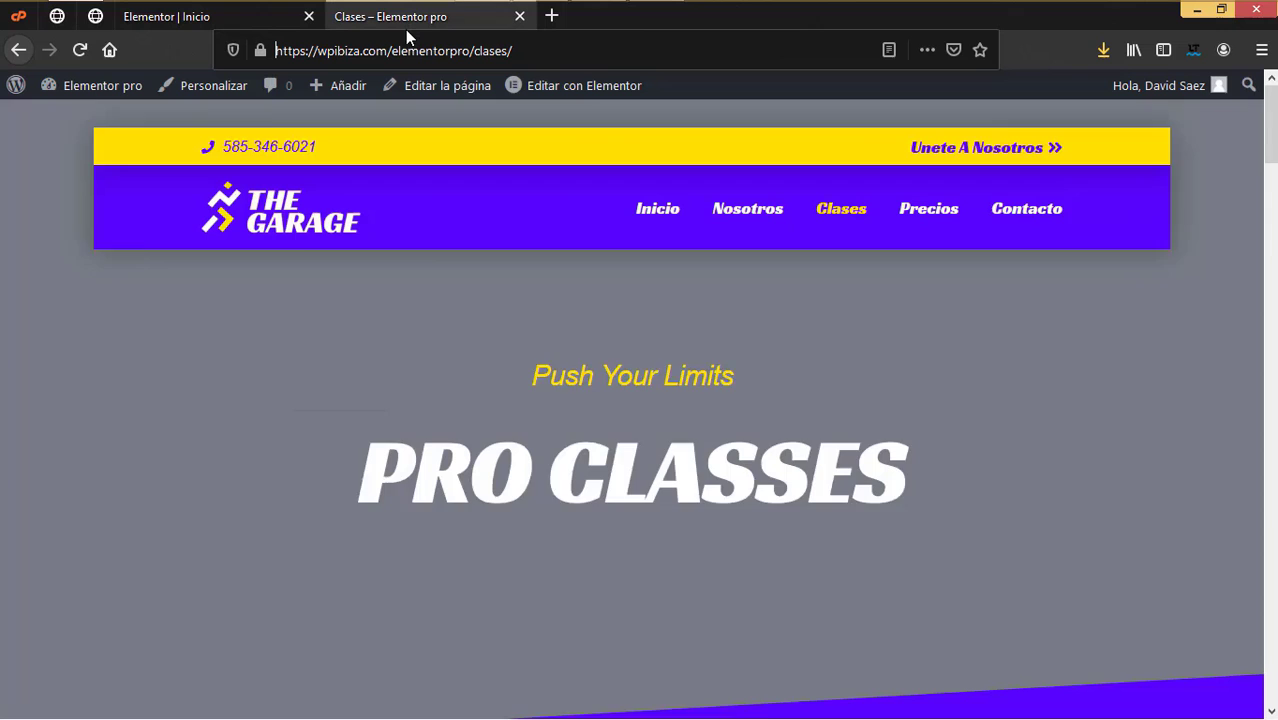
Step: Link the button to the Contacto page URL copied from the other tab
click(405, 29)
click(988, 210)
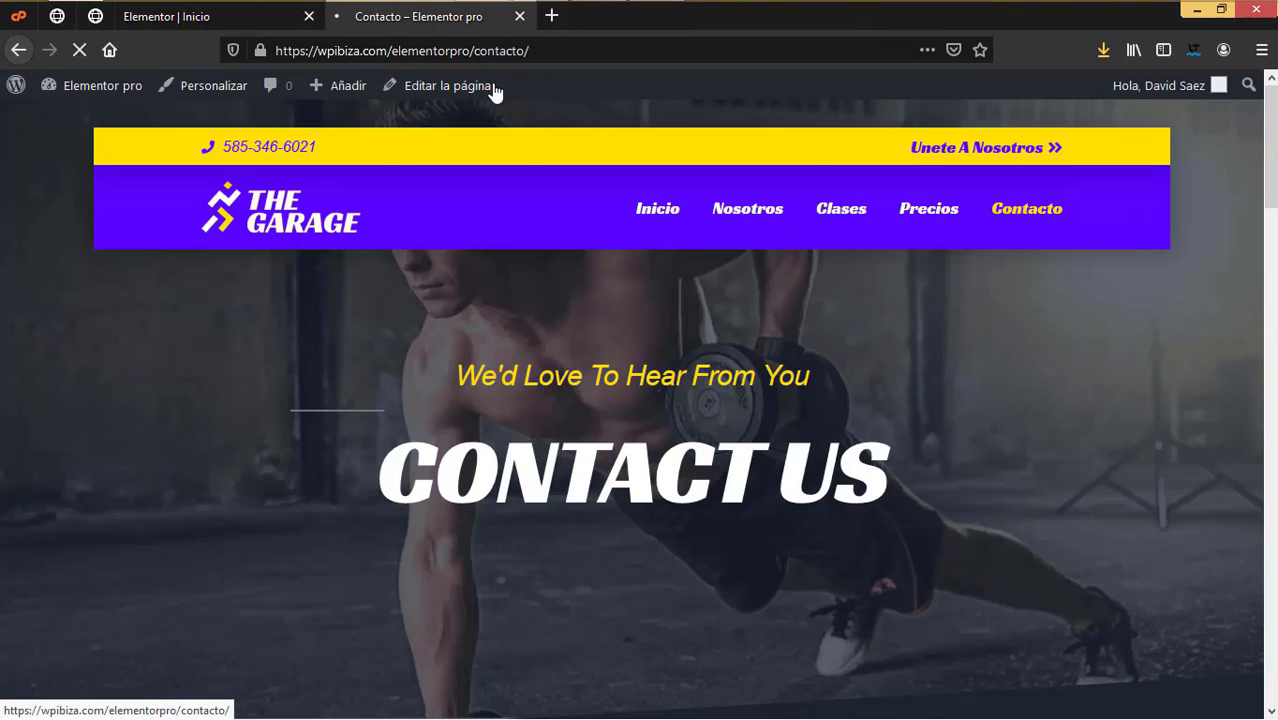
mouse_move(565, 88)
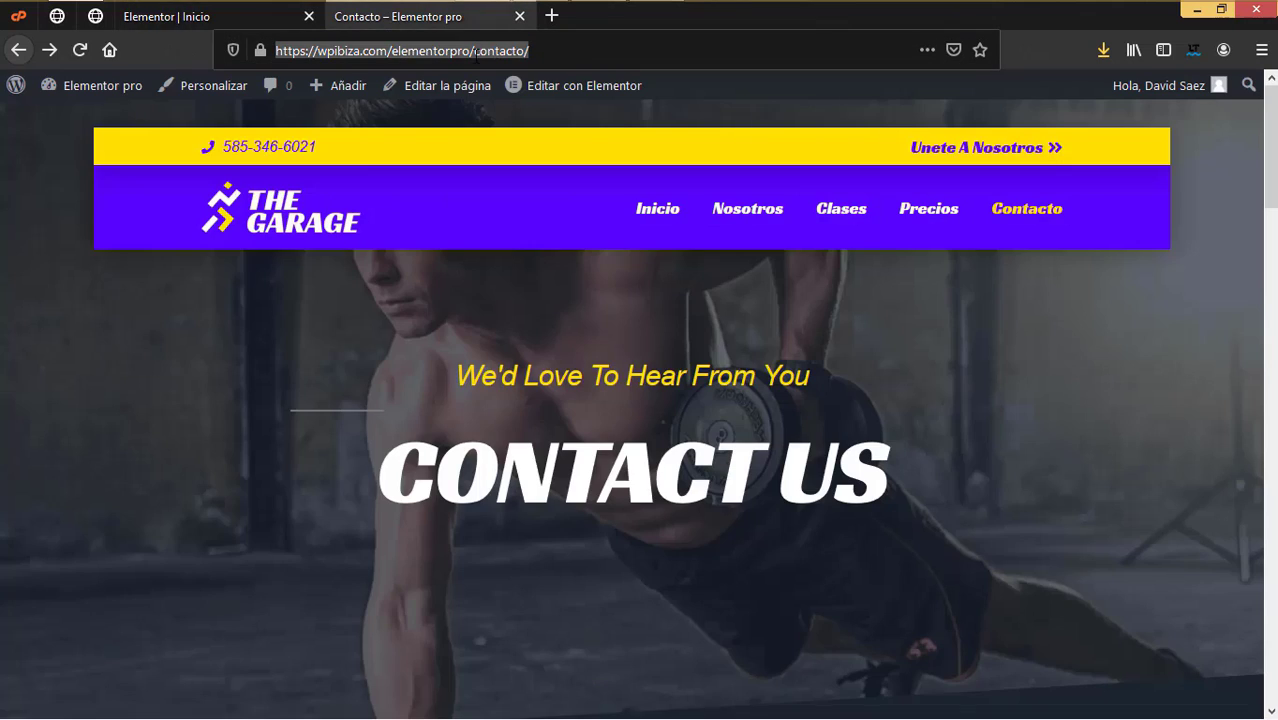
click(194, 17)
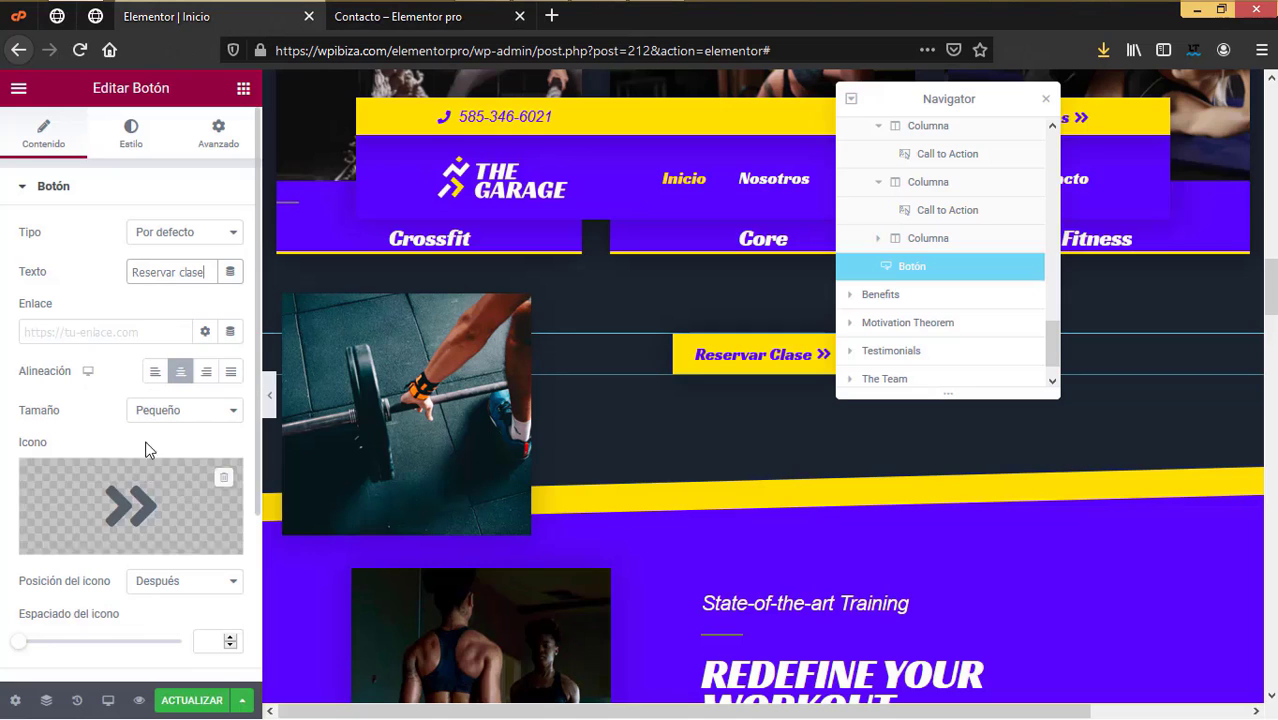
click(100, 333)
text(https://wpibiza.com/elementorpro/contacto/)
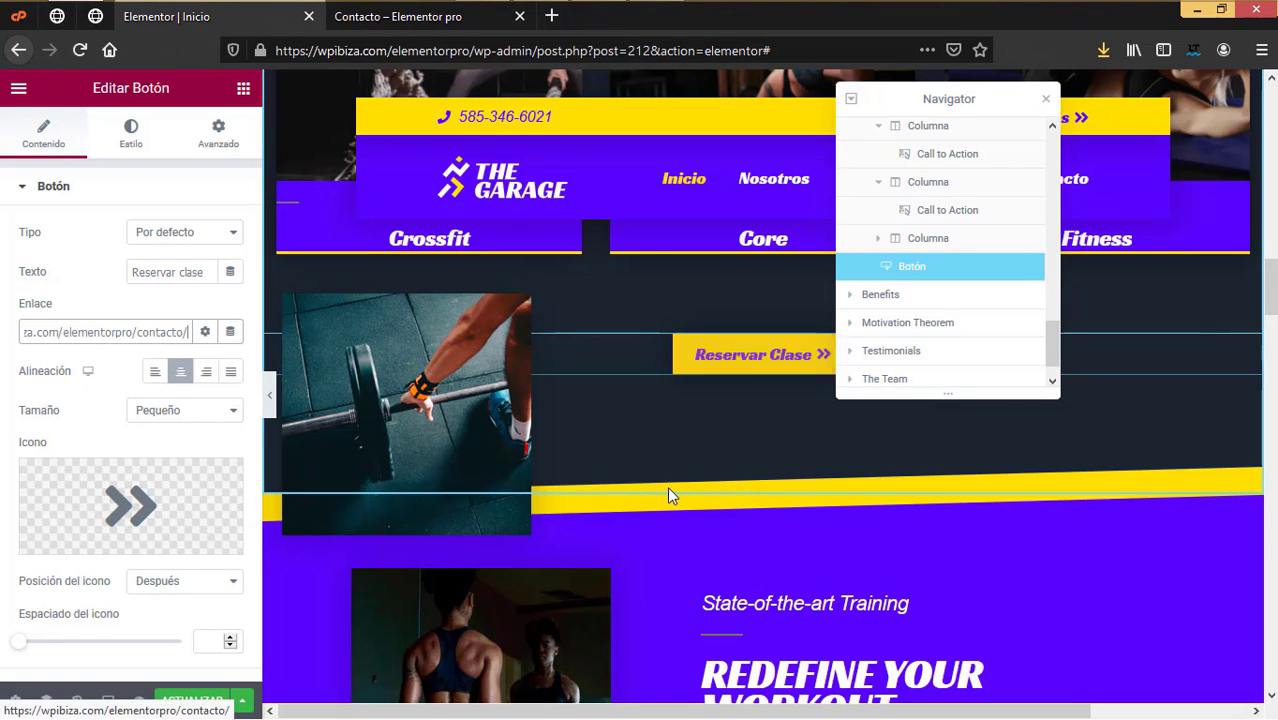
Step: Select the State-of-the-art Training heading in the benefits section
scroll(669, 494, down, 6)
scroll(669, 494, down, 12)
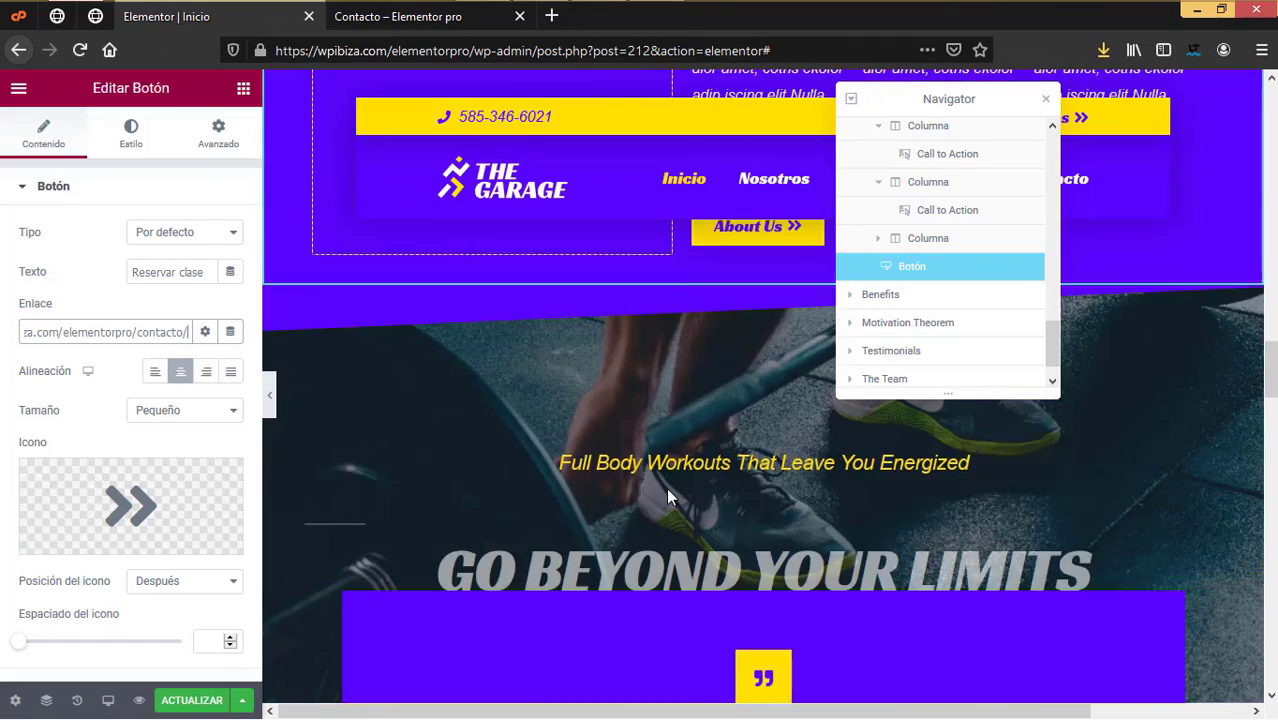
scroll(663, 485, down, 10)
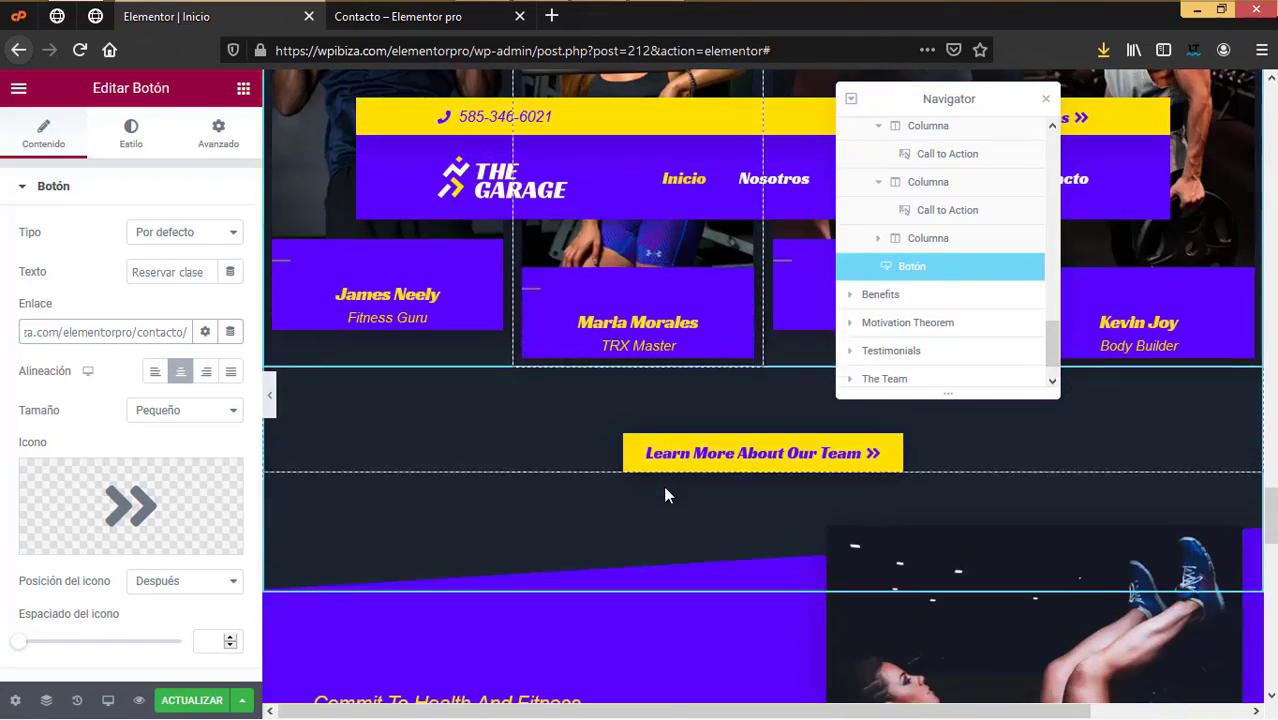
scroll(662, 484, up, 6)
scroll(661, 484, up, 10)
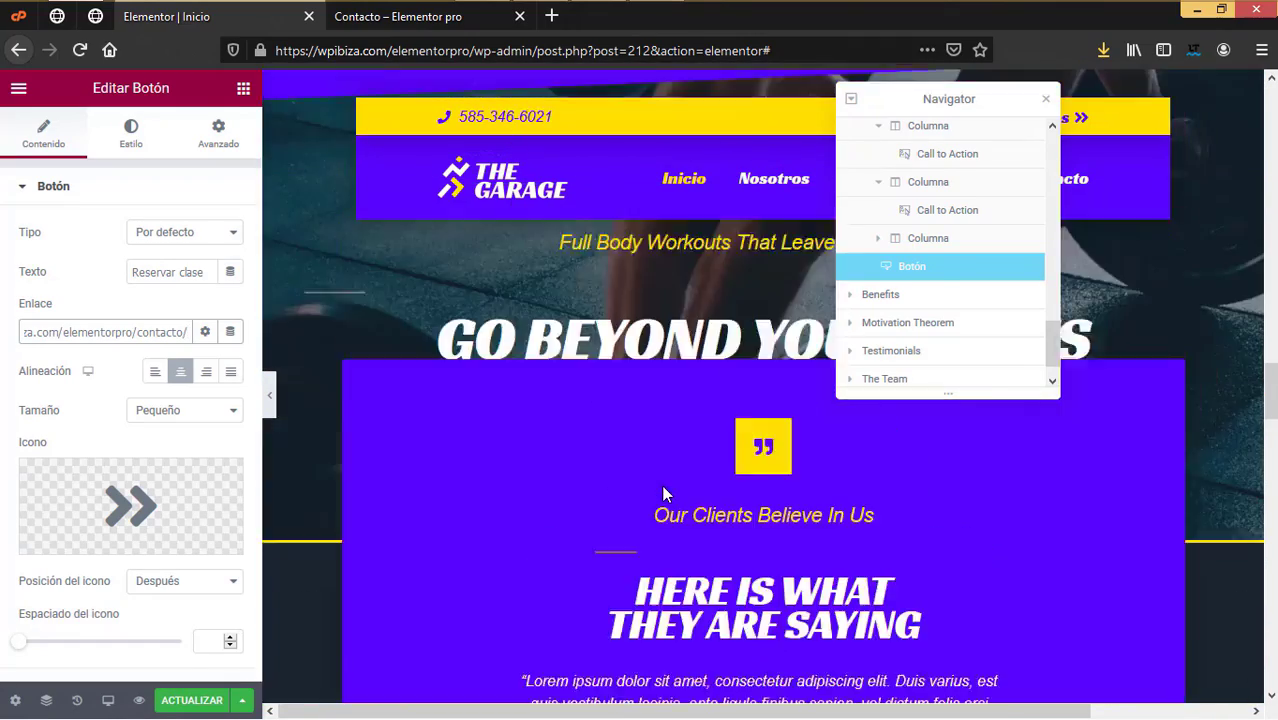
scroll(659, 485, up, 4)
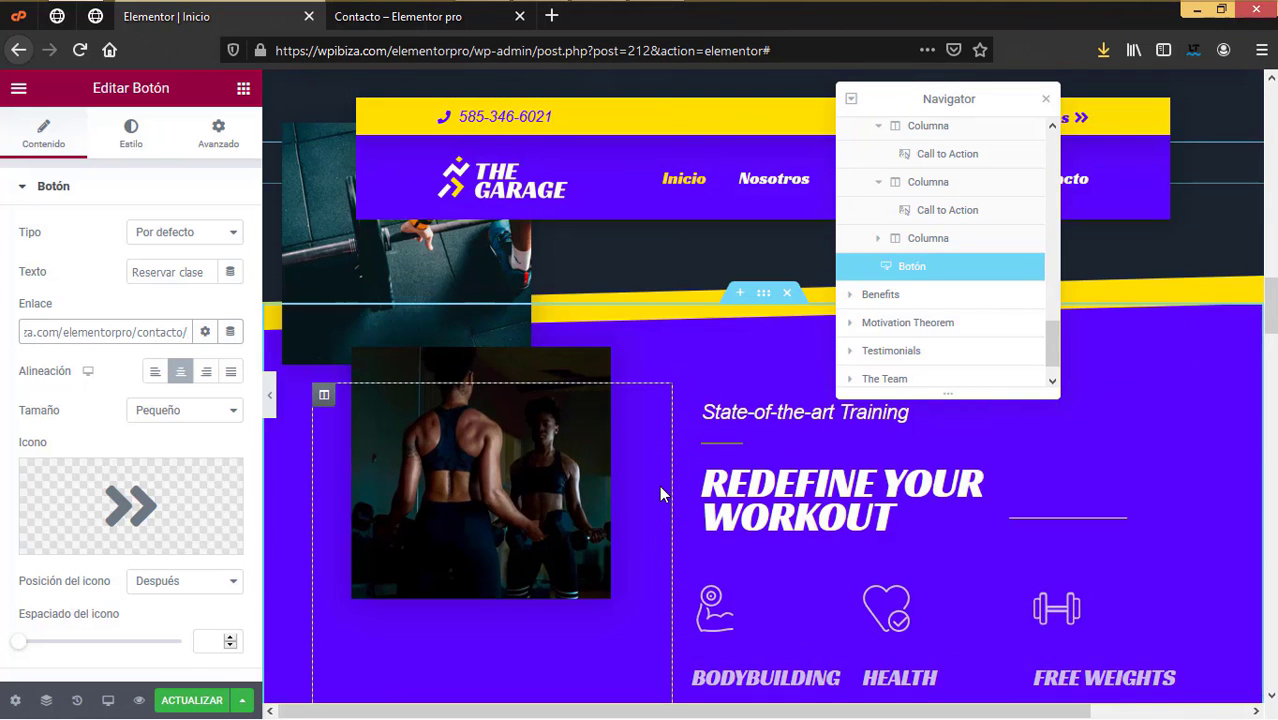
scroll(659, 485, up, 1)
scroll(662, 490, down, 2)
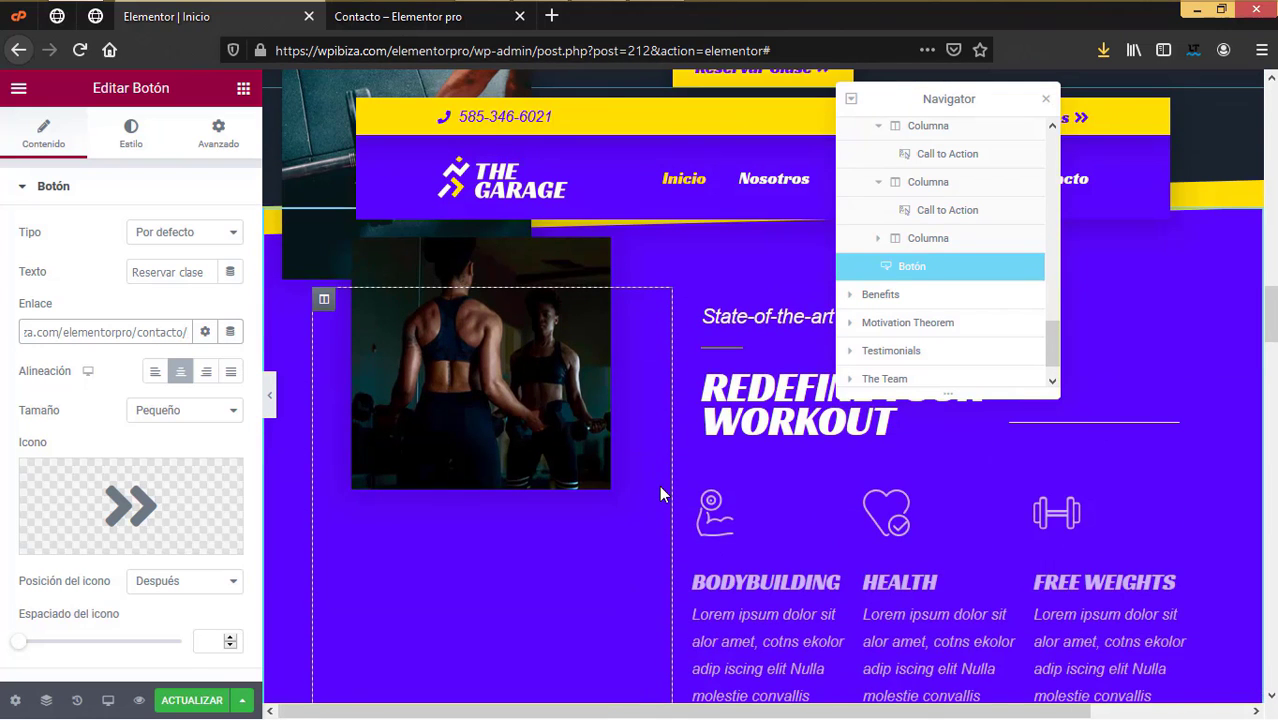
scroll(800, 482, up, 2)
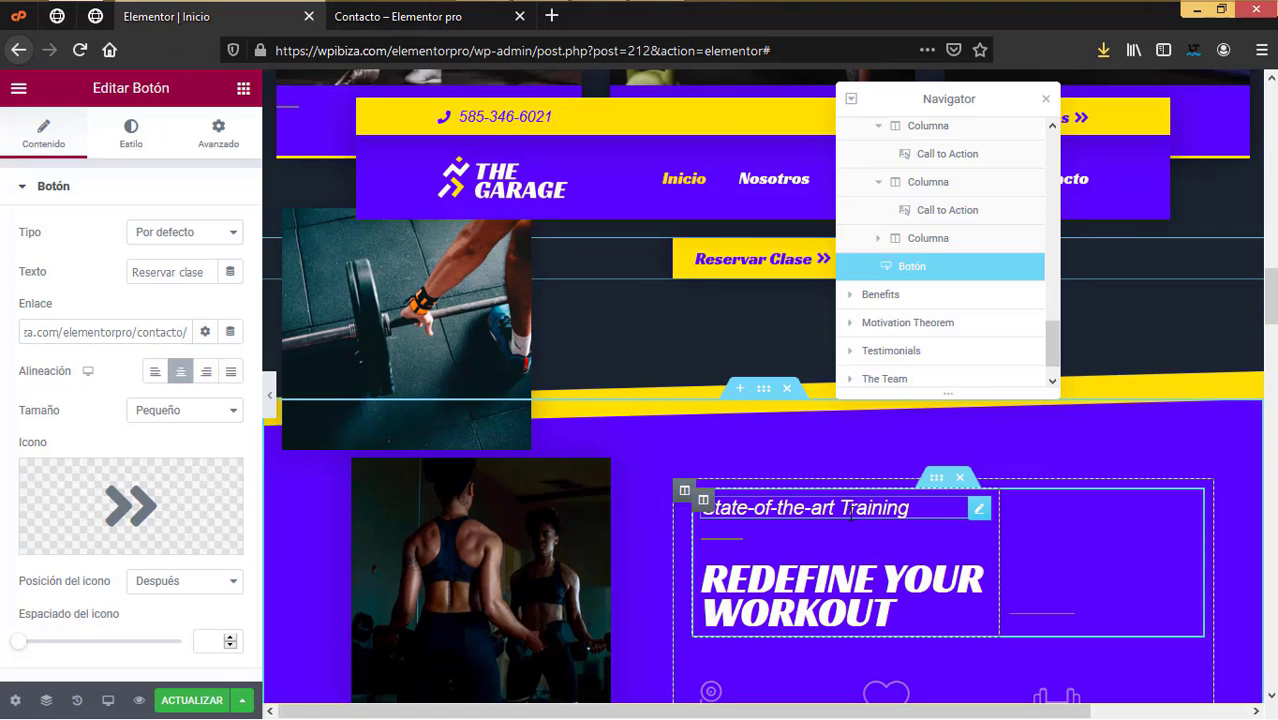
click(851, 510)
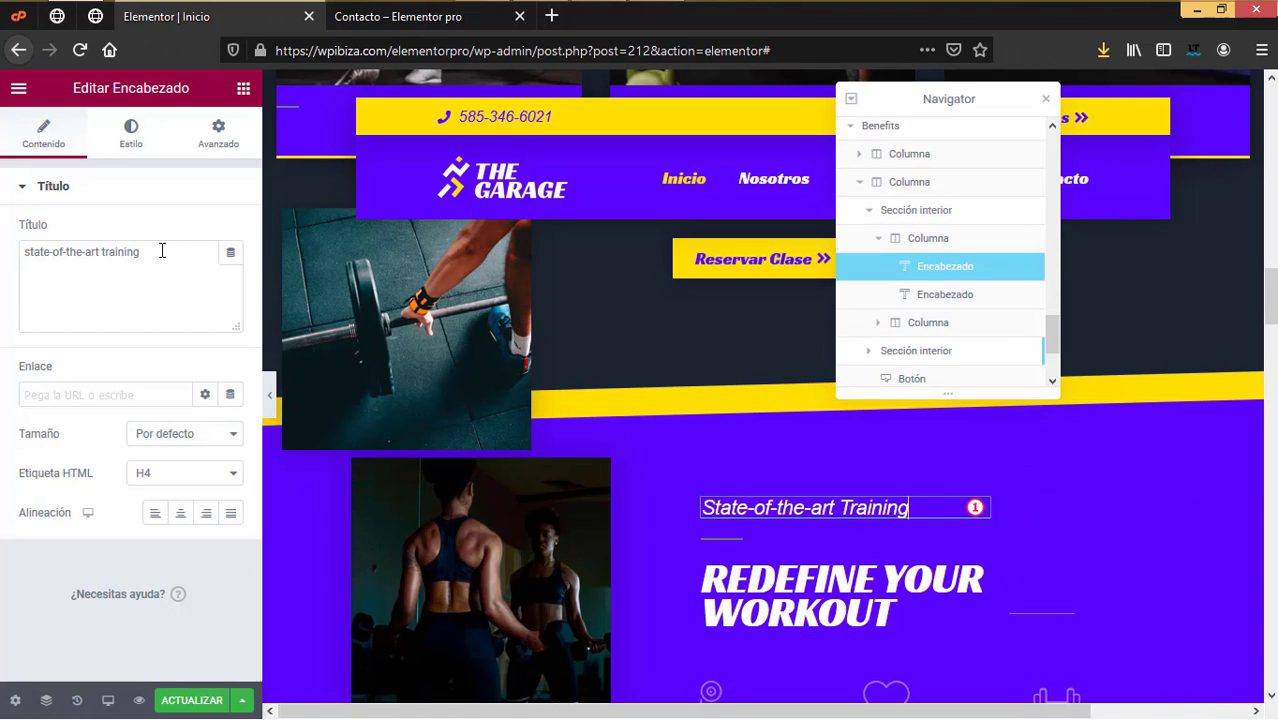
Step: Replace the heading's title text with 'Redefine tu cuerpo'
drag(162, 251, 2, 240)
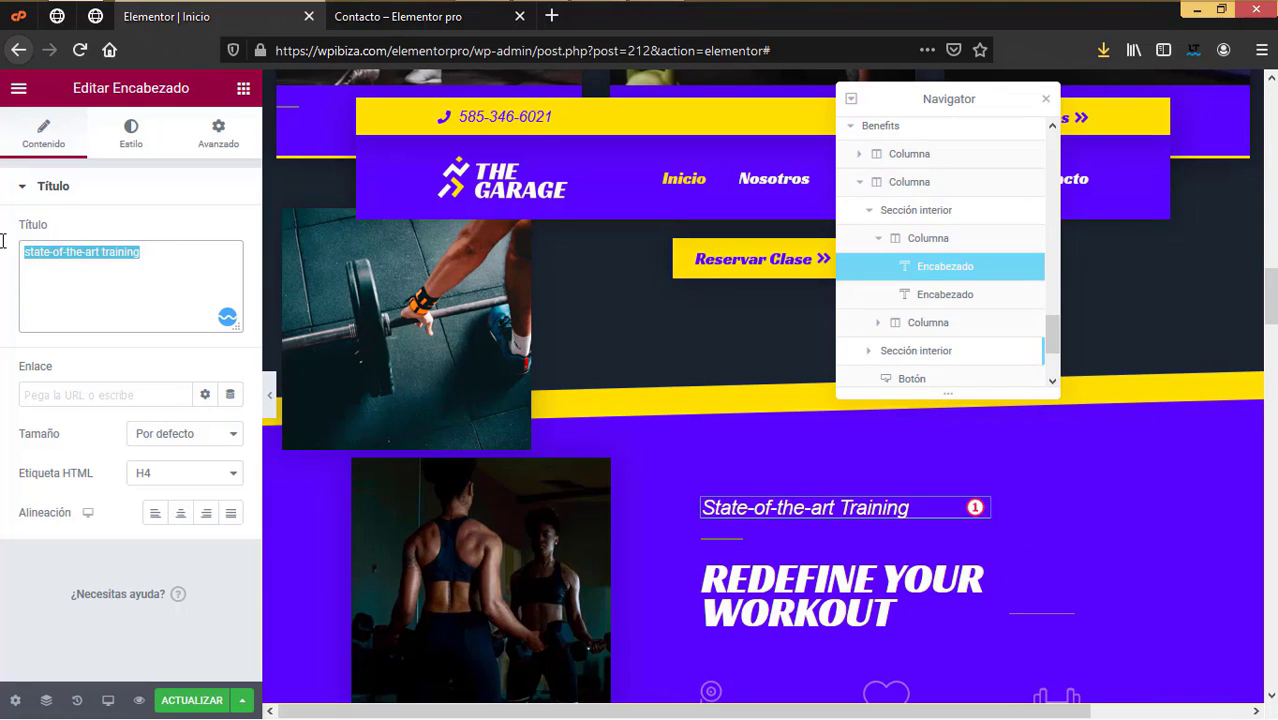
text(define )
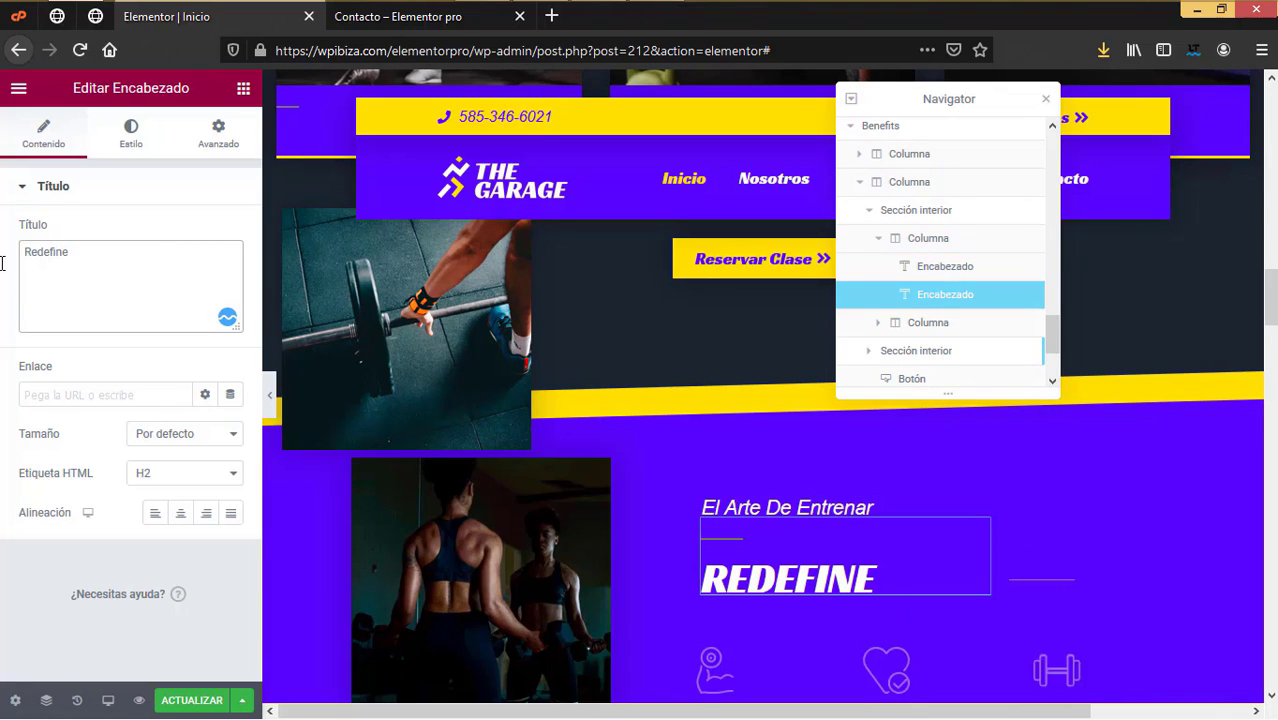
text(tu cu)
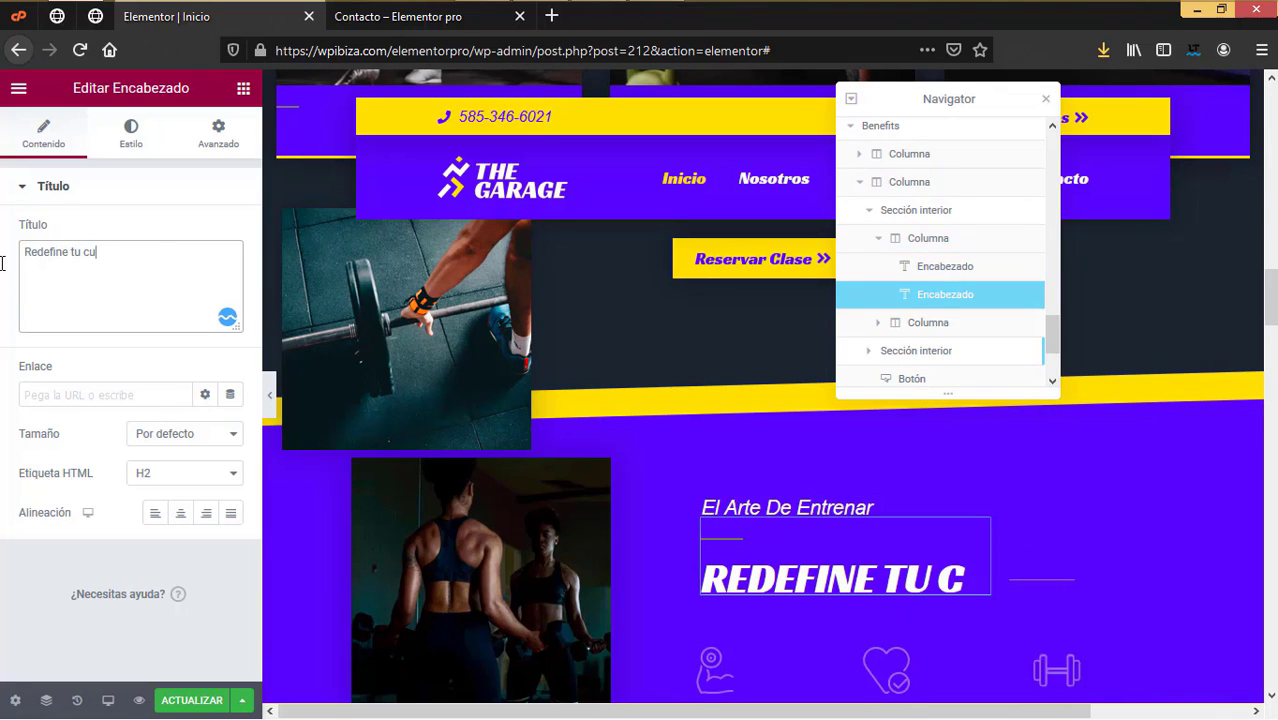
text(erpo)
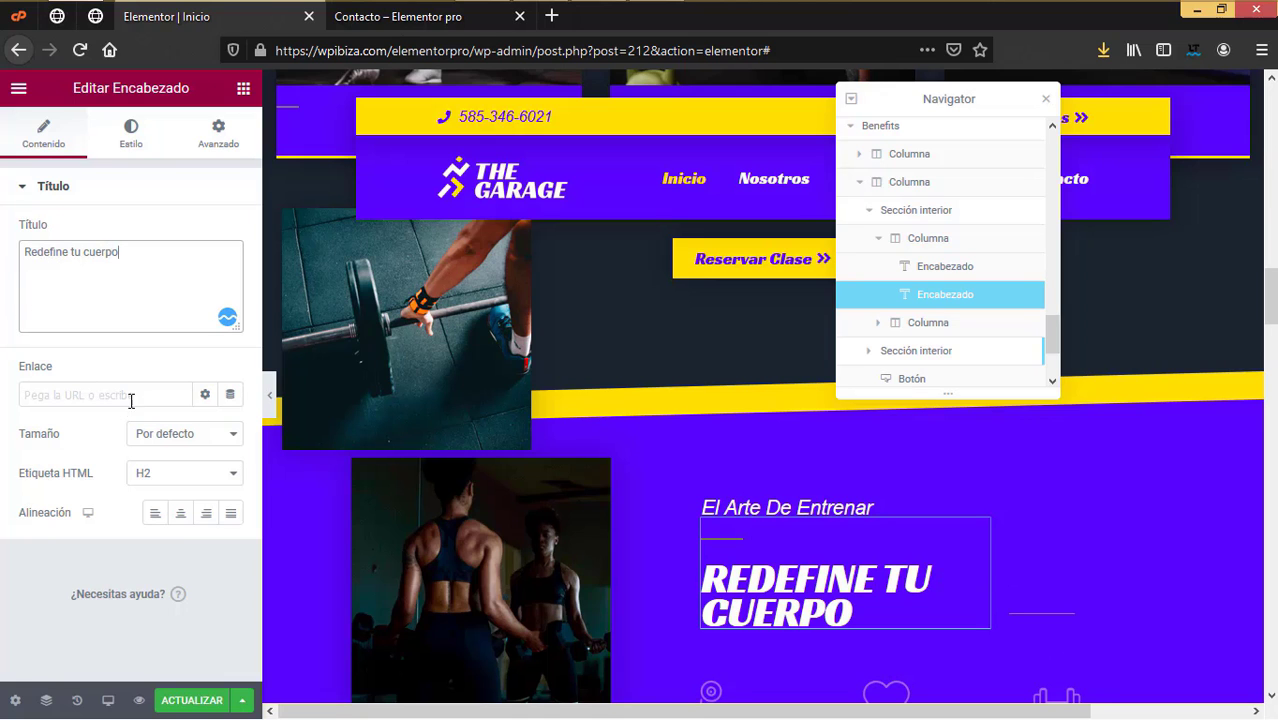
Step: Replace the barbell photo with the uploaded 'redefine tu cuerpo 2.jpg' image
click(403, 300)
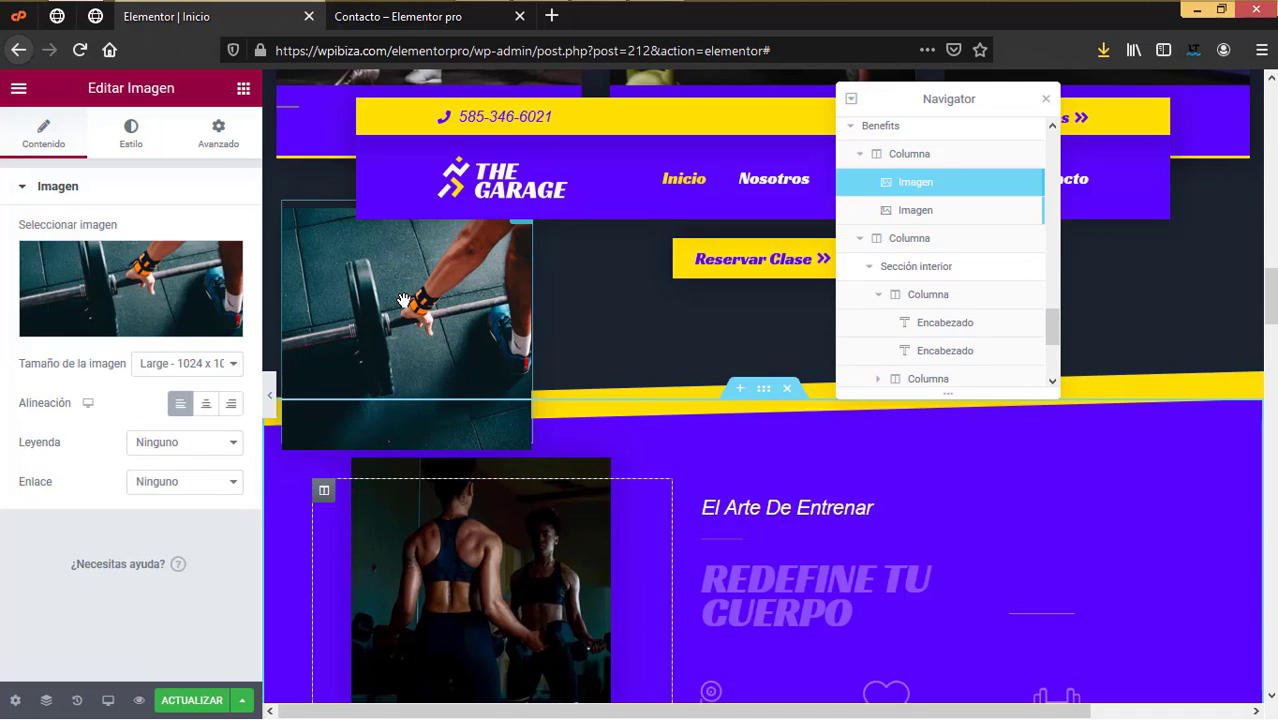
click(109, 292)
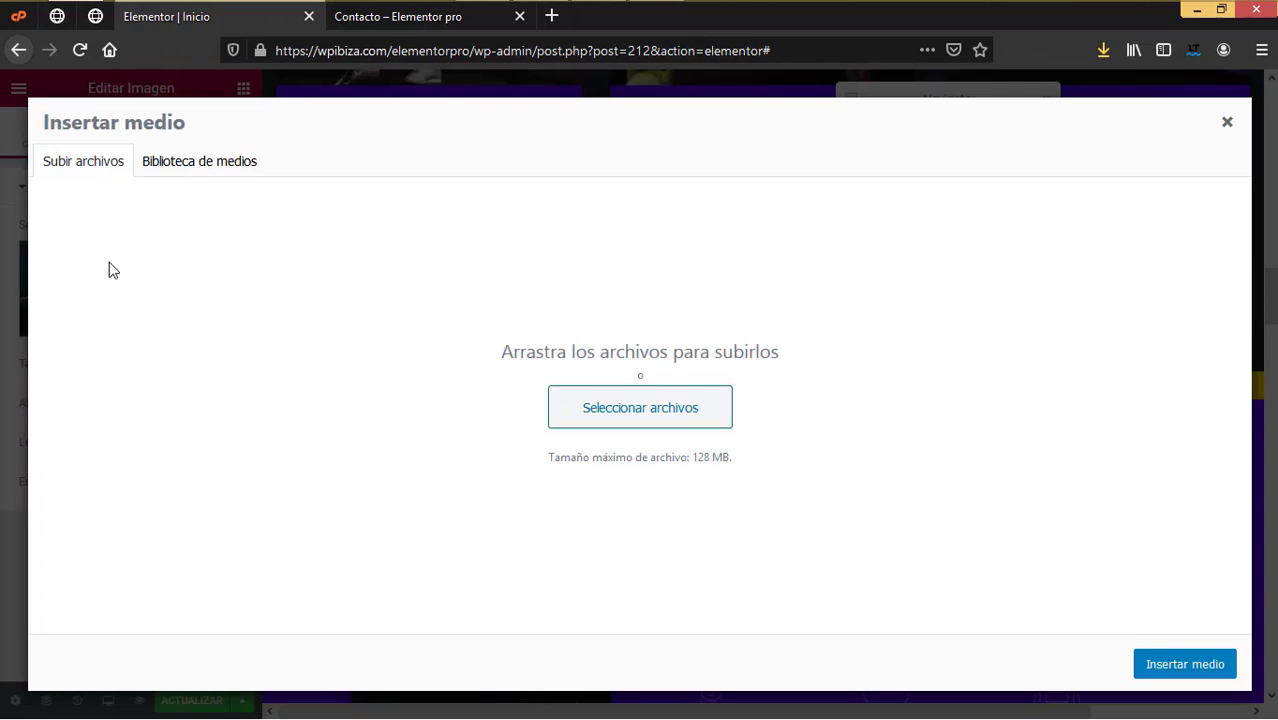
click(593, 405)
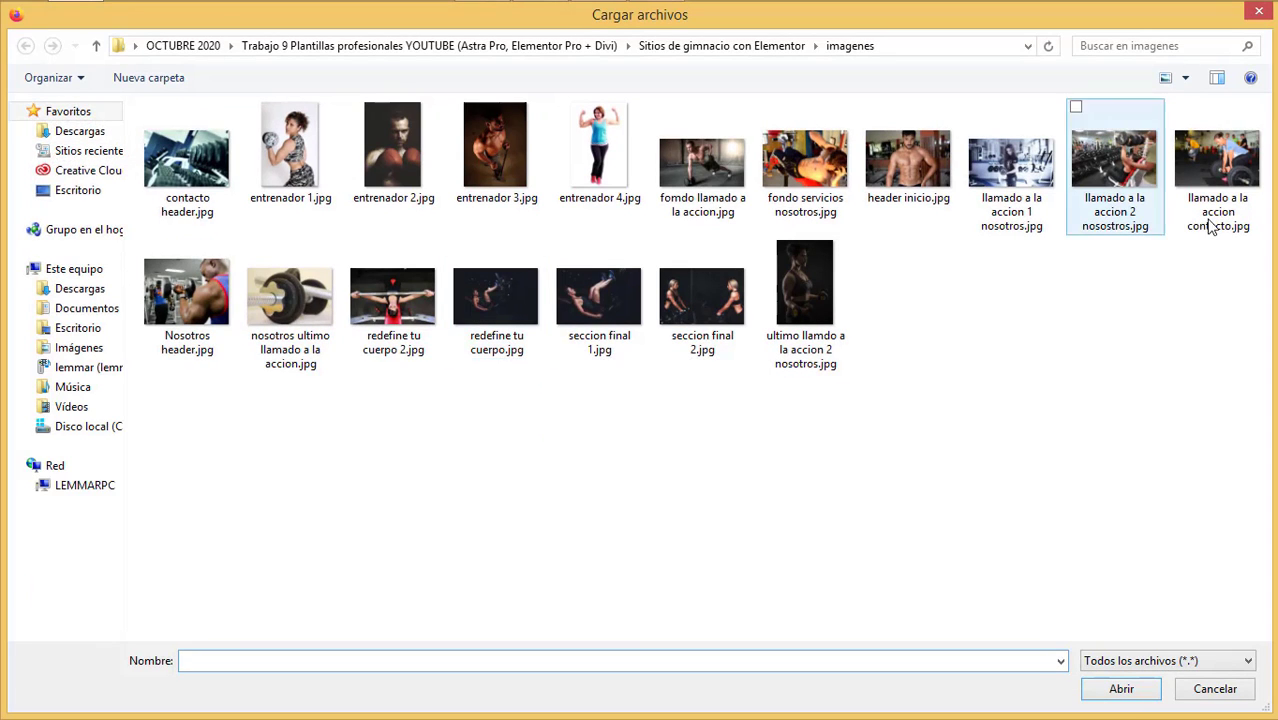
click(1195, 234)
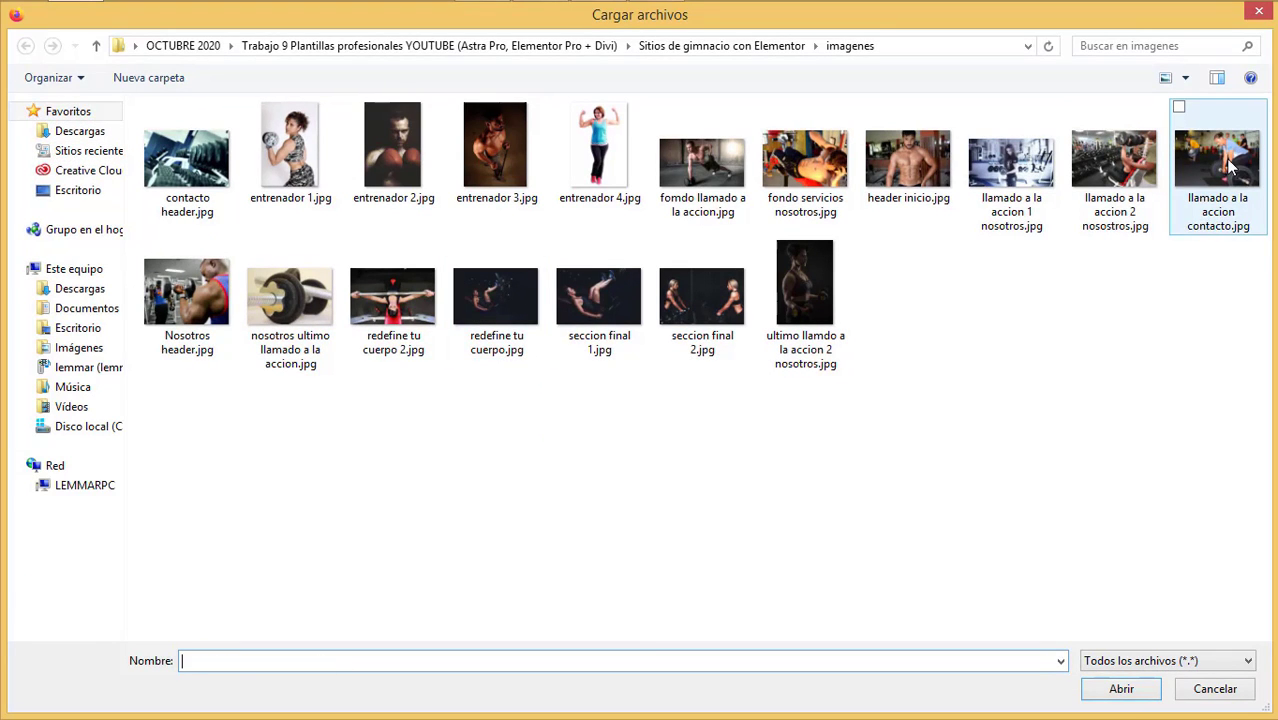
click(1004, 174)
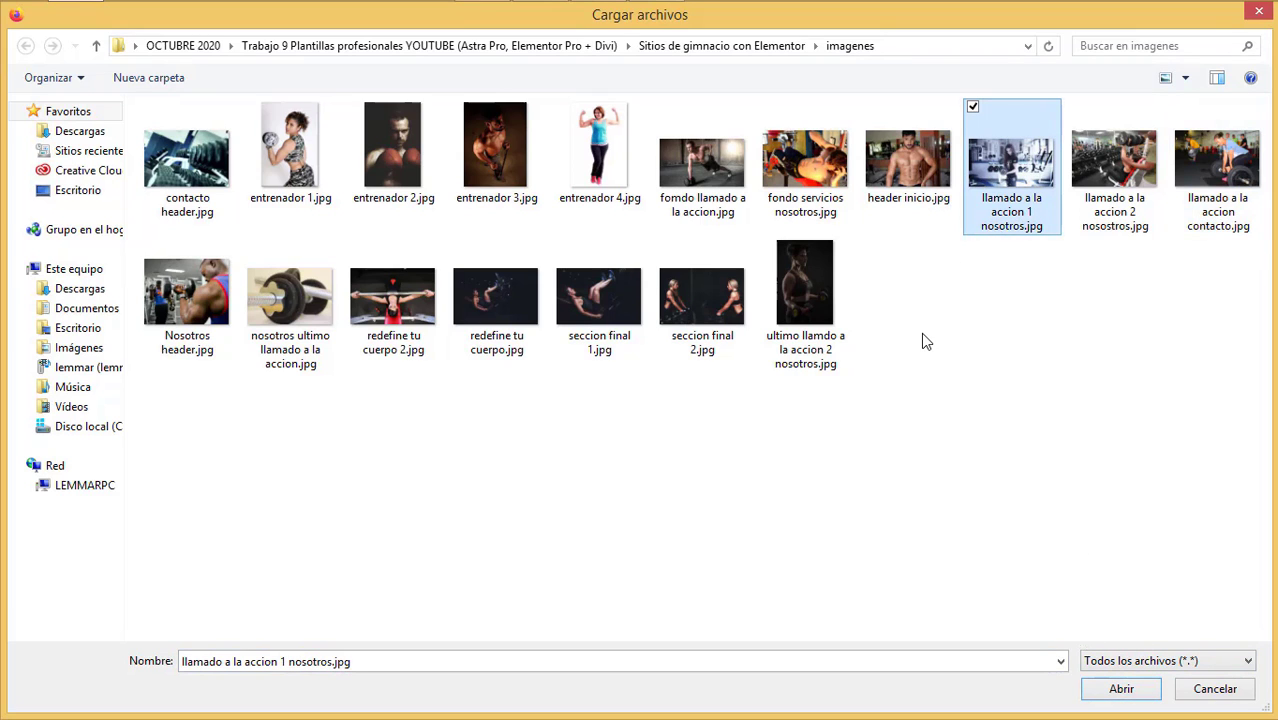
click(393, 300)
click(1120, 689)
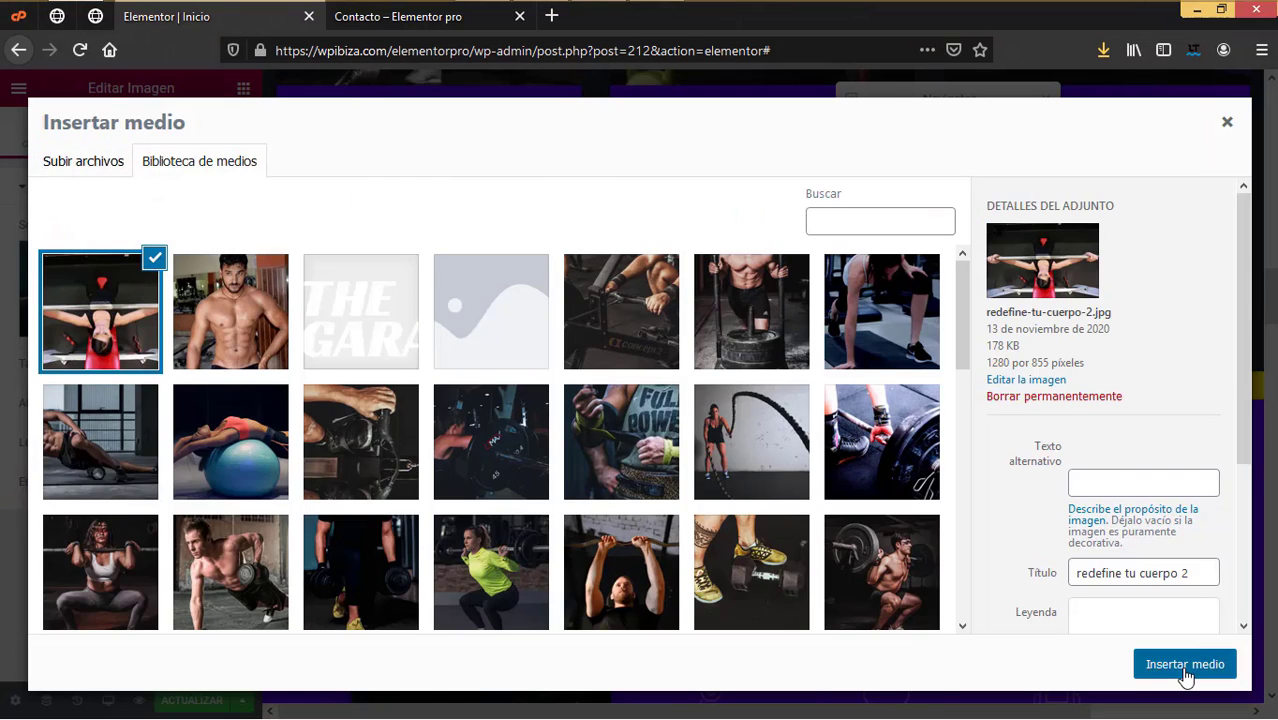
click(1185, 664)
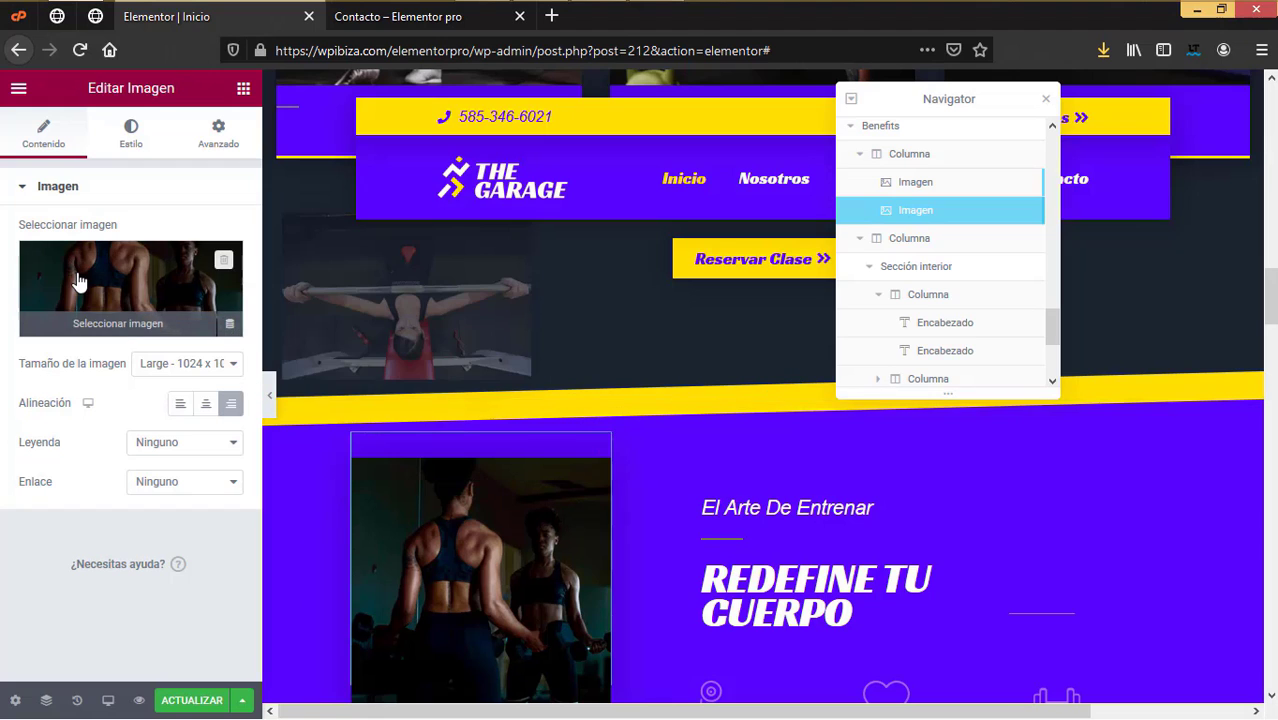
Step: Begin uploading a new file to replace the second benefits photo
click(130, 300)
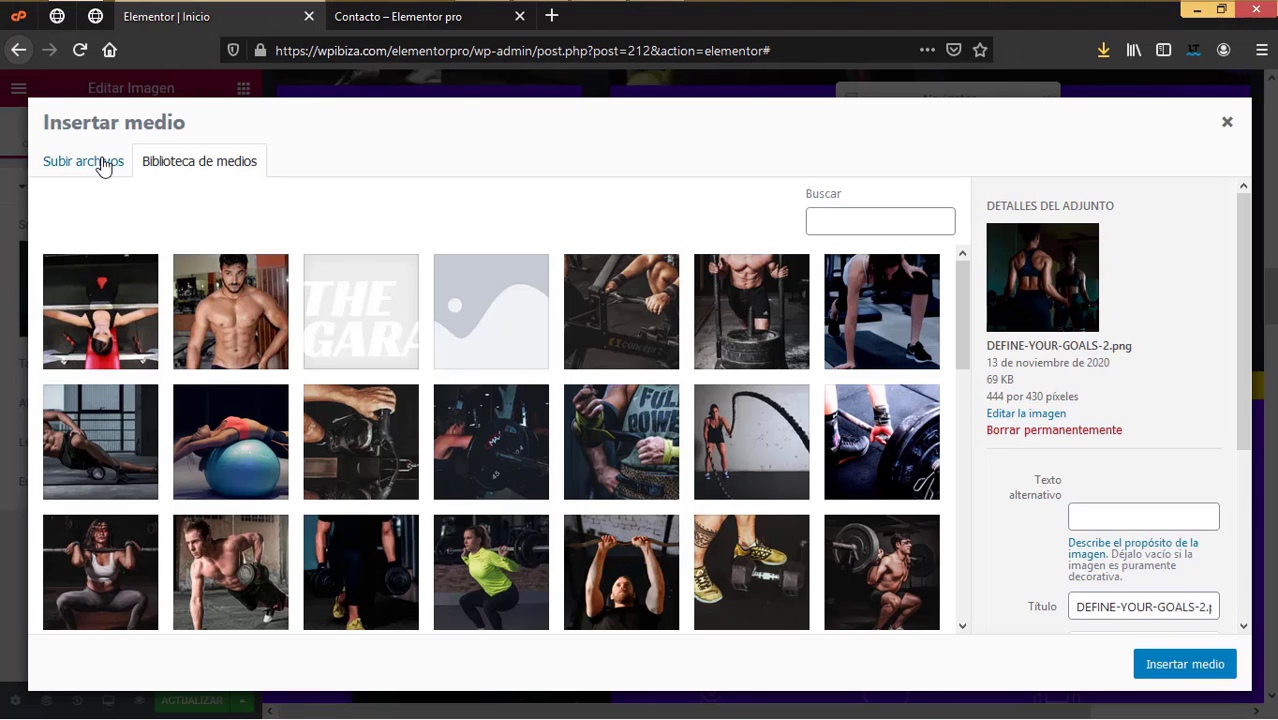
click(104, 164)
click(645, 407)
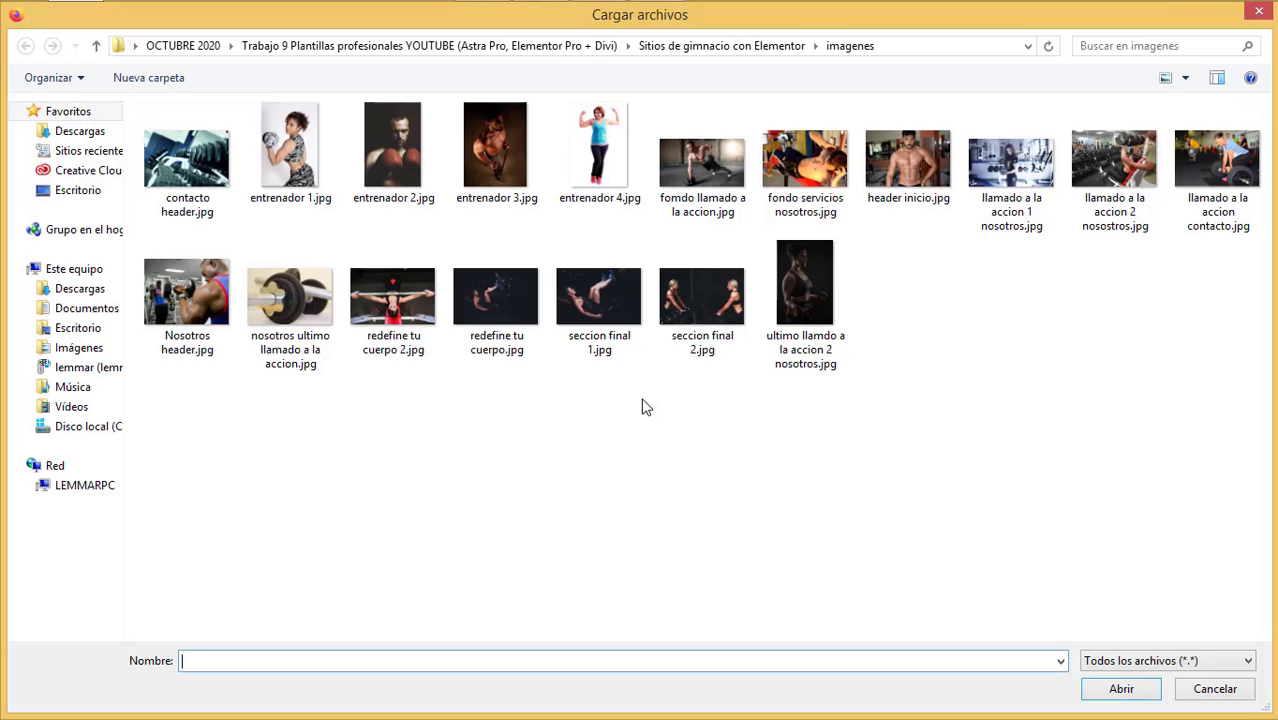
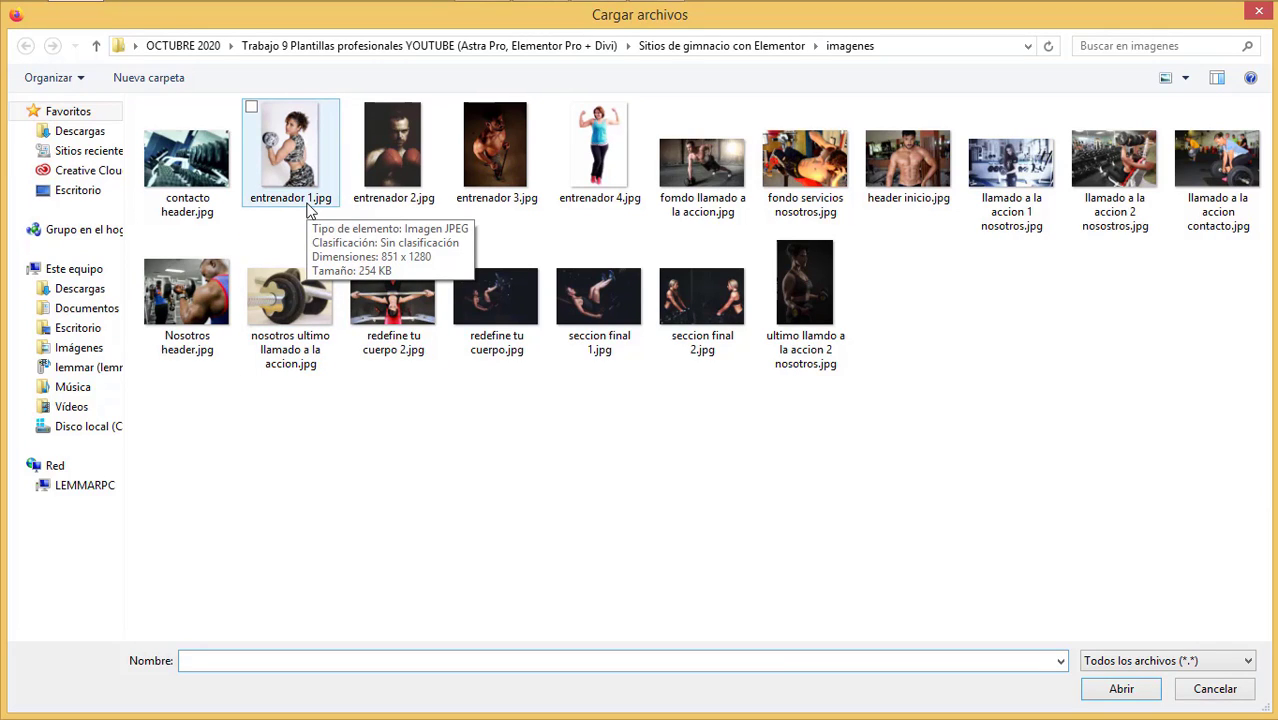
Step: Upload 'ultimo llamado a la accion 2 nosotros.jpg' and insert it into the Benefits image widget
click(822, 336)
click(1121, 689)
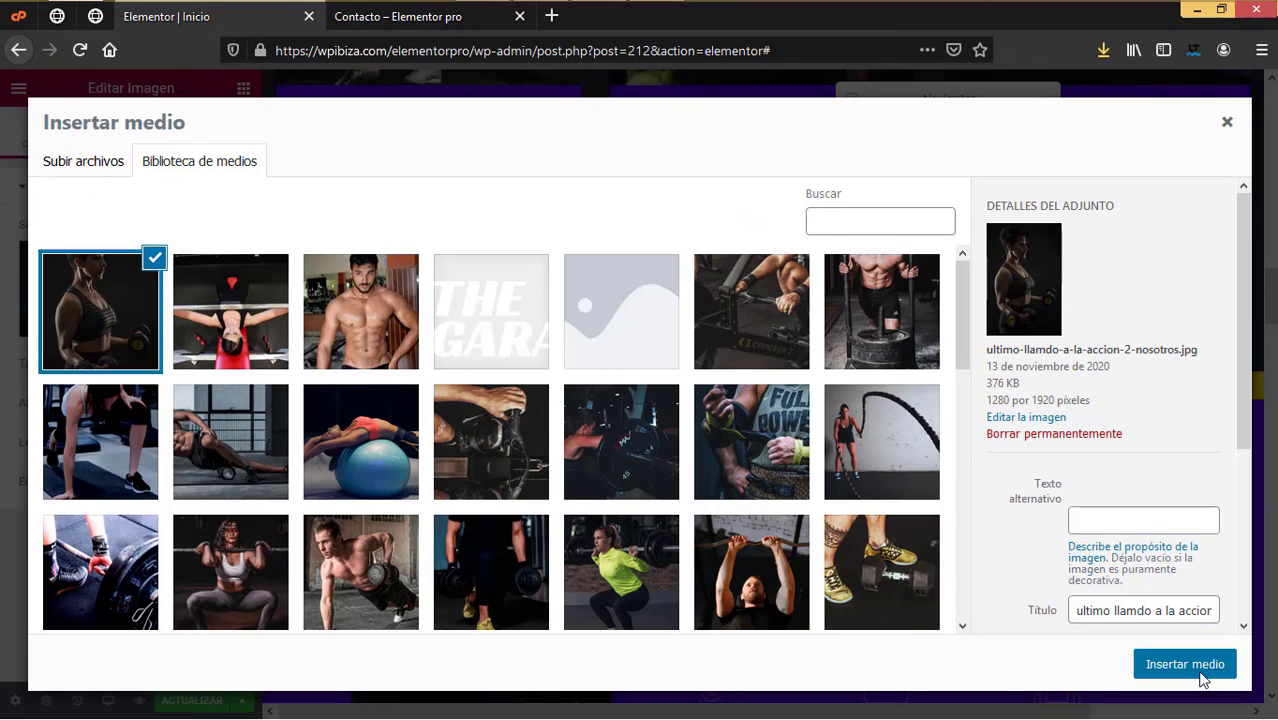
click(1185, 664)
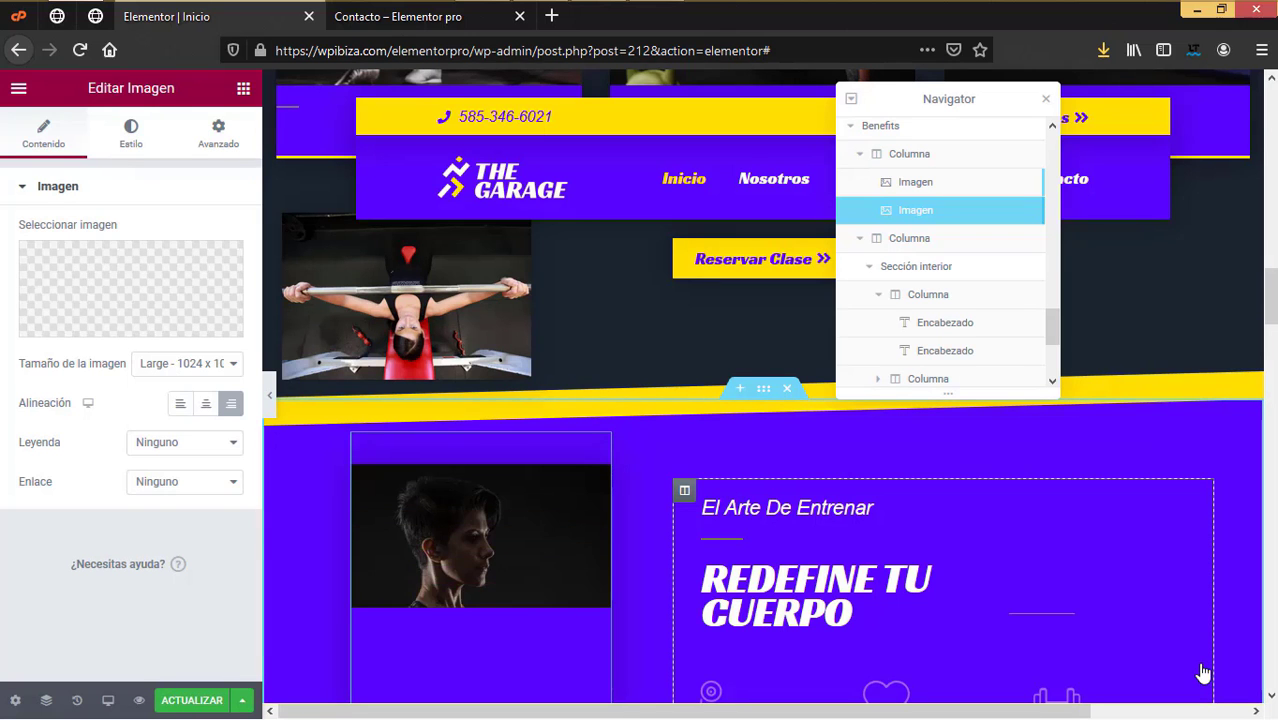
Step: Inspect the Bodybuilding icon box's title and description, then scroll to the About Us button
scroll(1203, 673, down, 5)
scroll(1170, 640, up, 2)
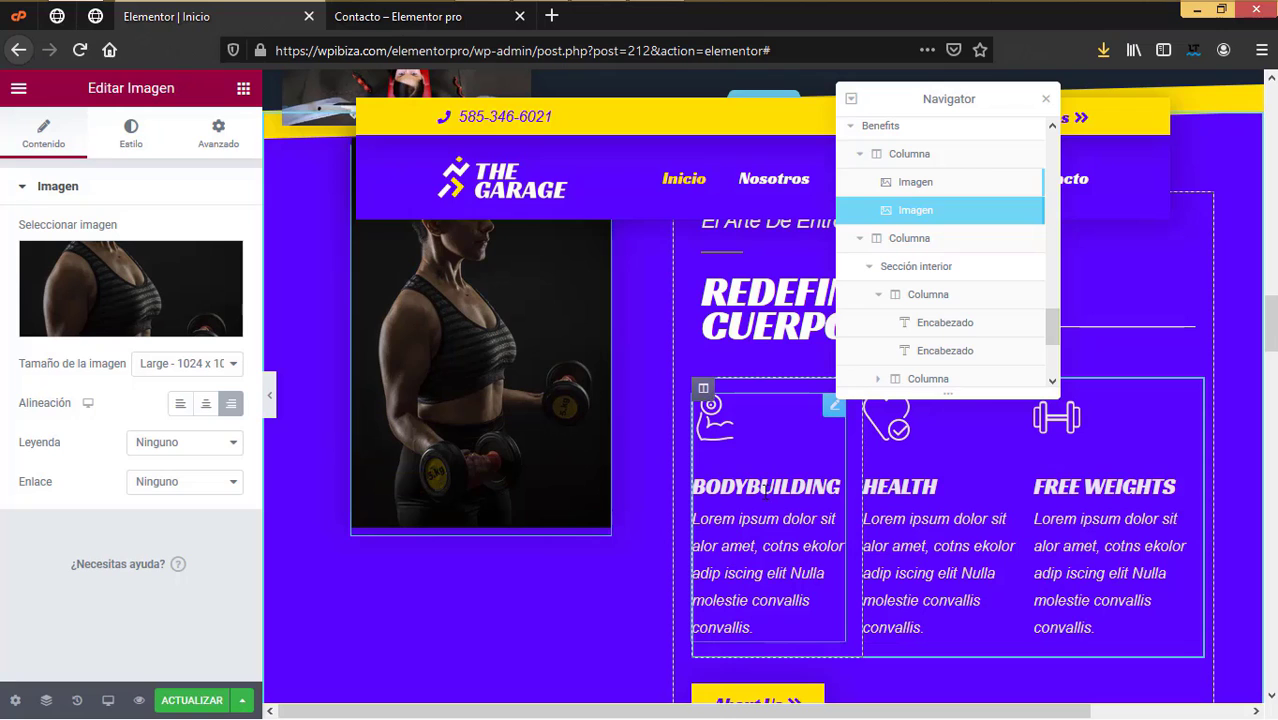
click(765, 489)
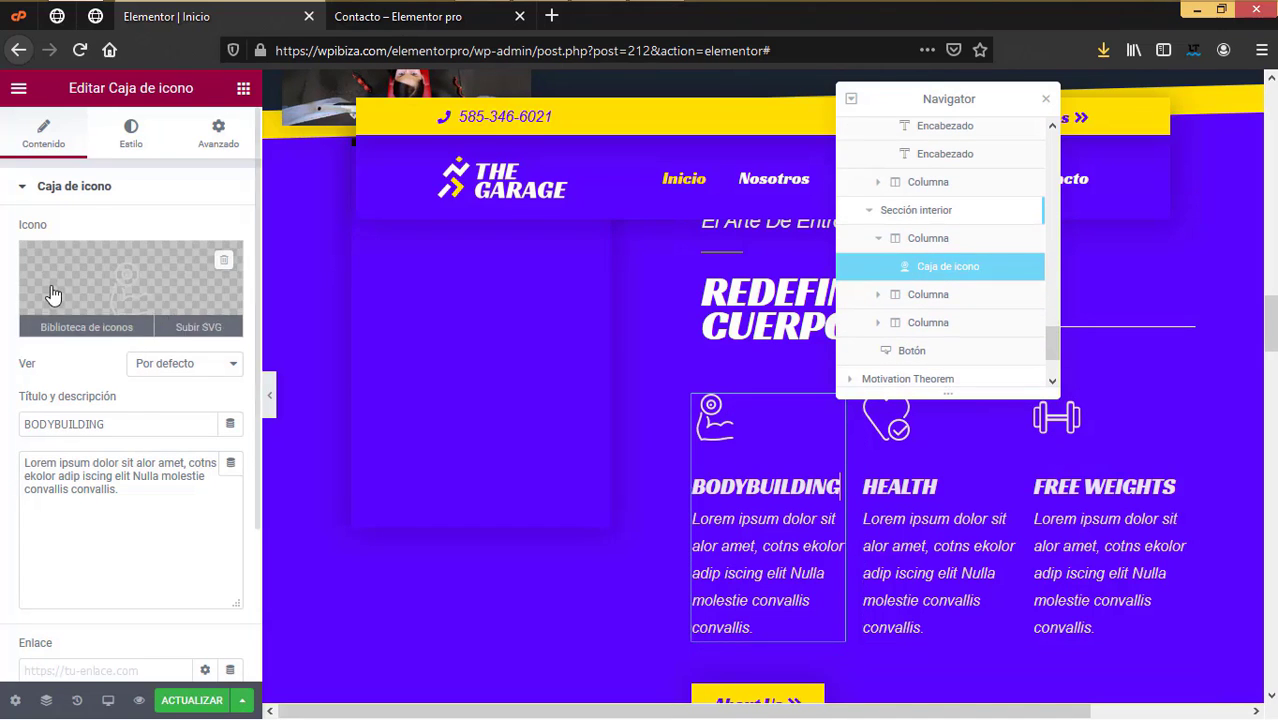
drag(122, 421, 2, 414)
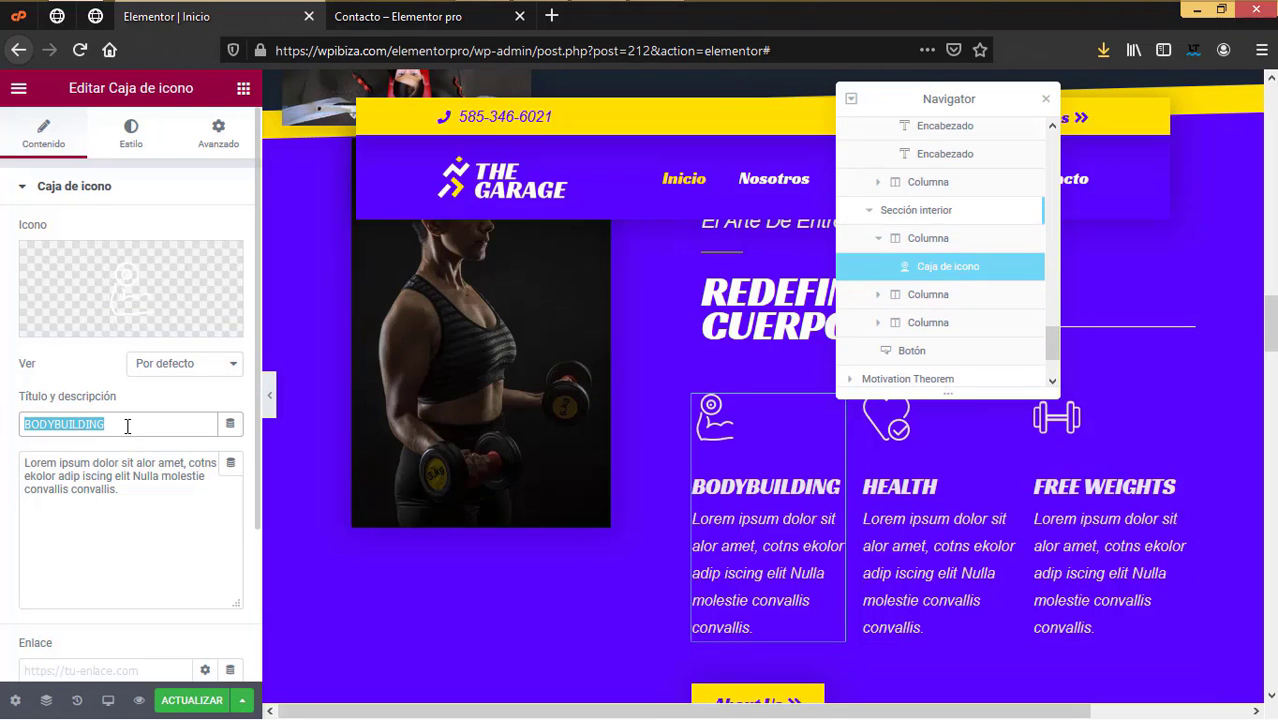
triple_click(69, 491)
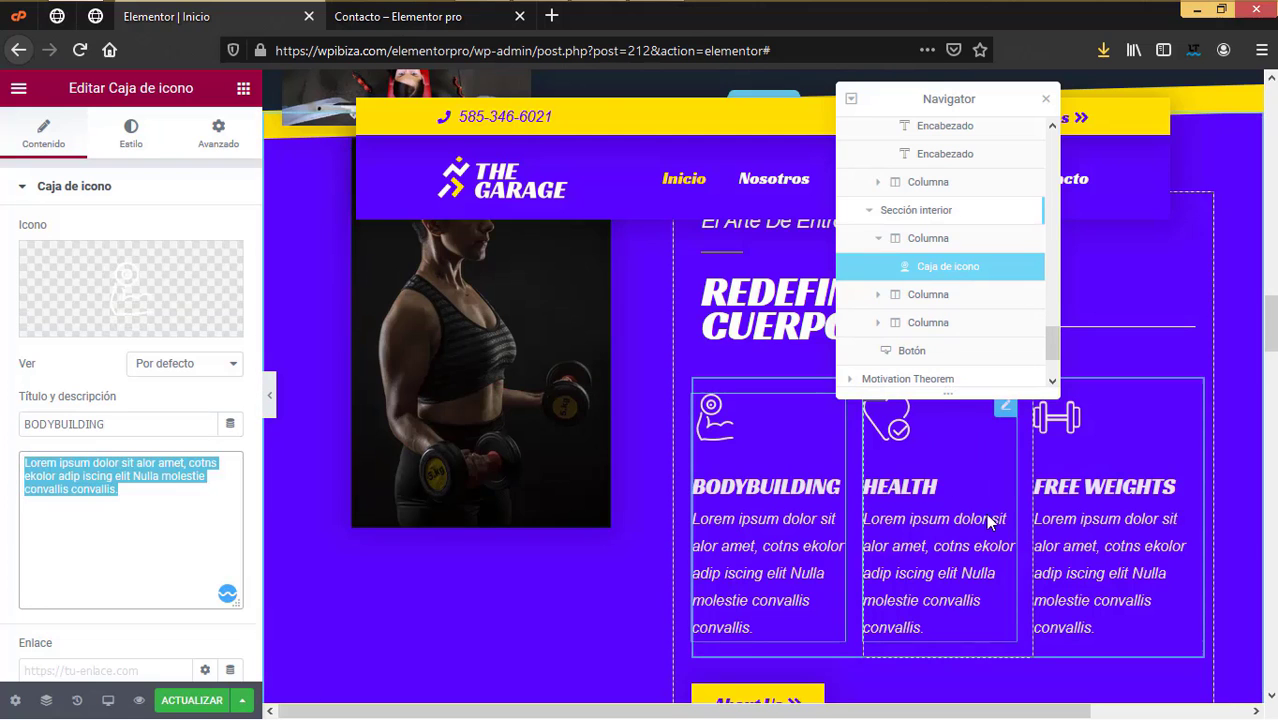
scroll(939, 594, down, 2)
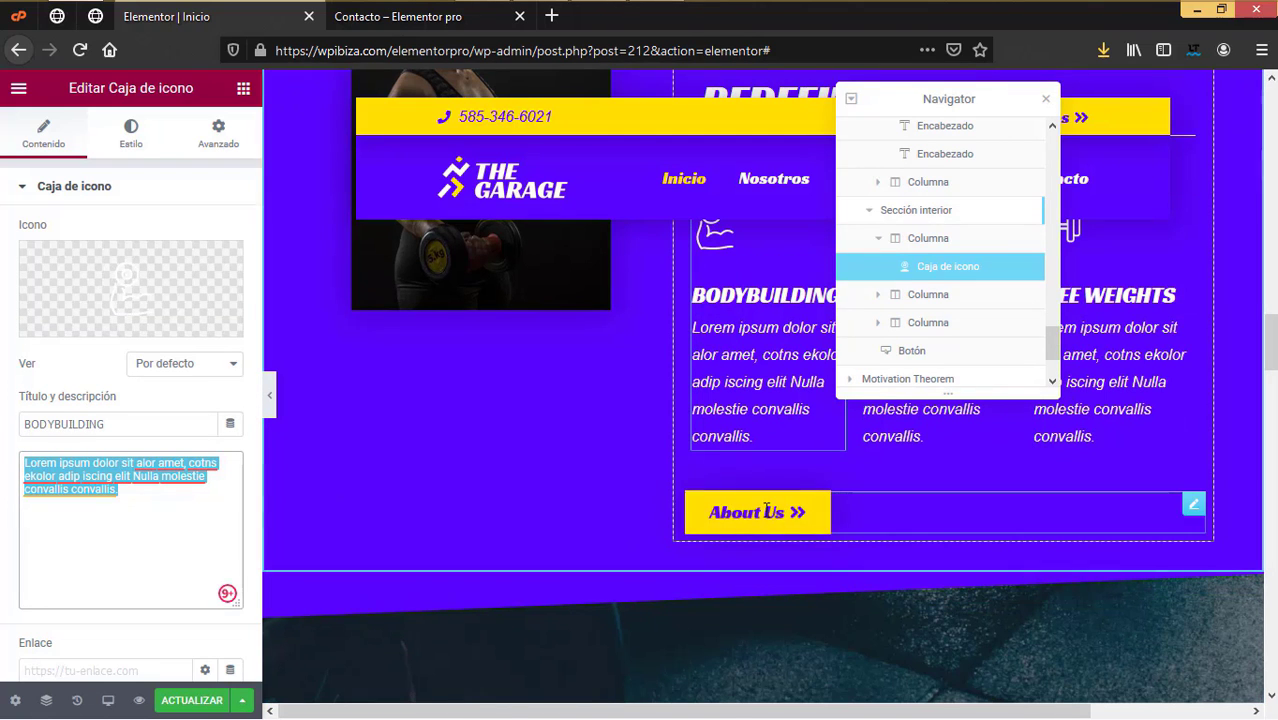
scroll(769, 539, up, 2)
scroll(779, 572, down, 1)
Step: Relabel the About Us button 'Nosotros' and link it to the site's /nosotros/ page
click(716, 600)
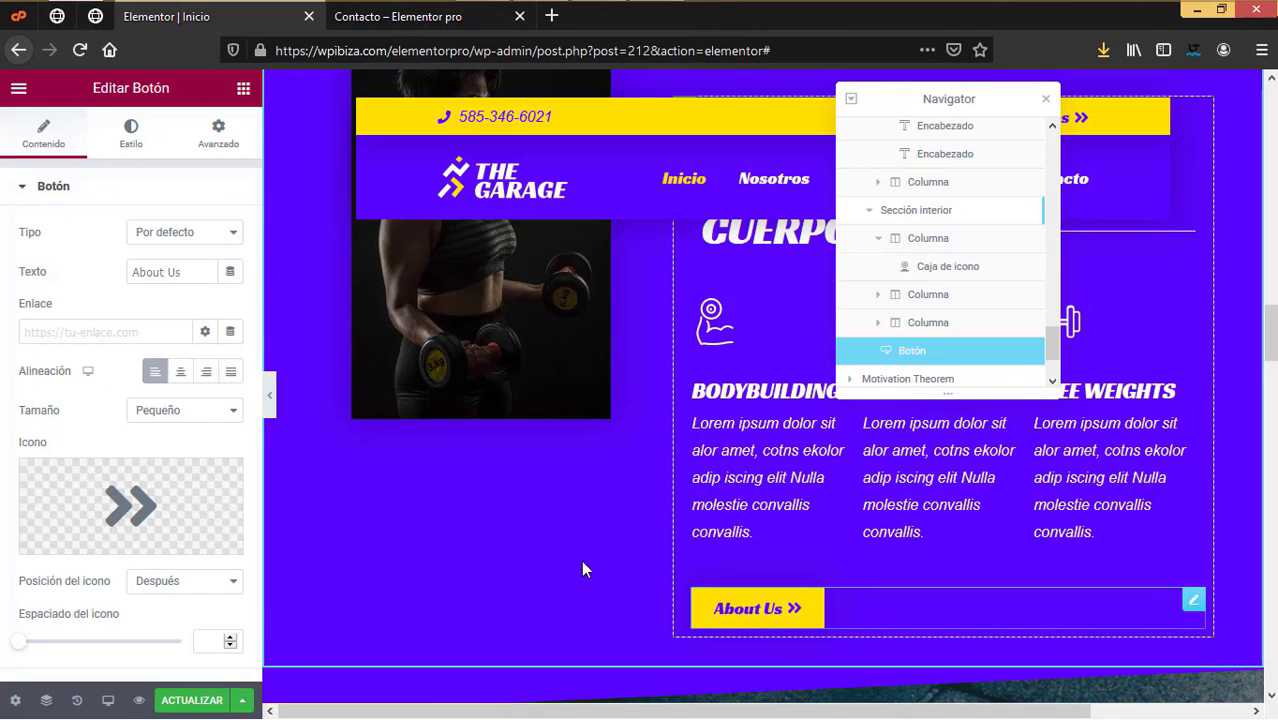
drag(210, 272, 89, 256)
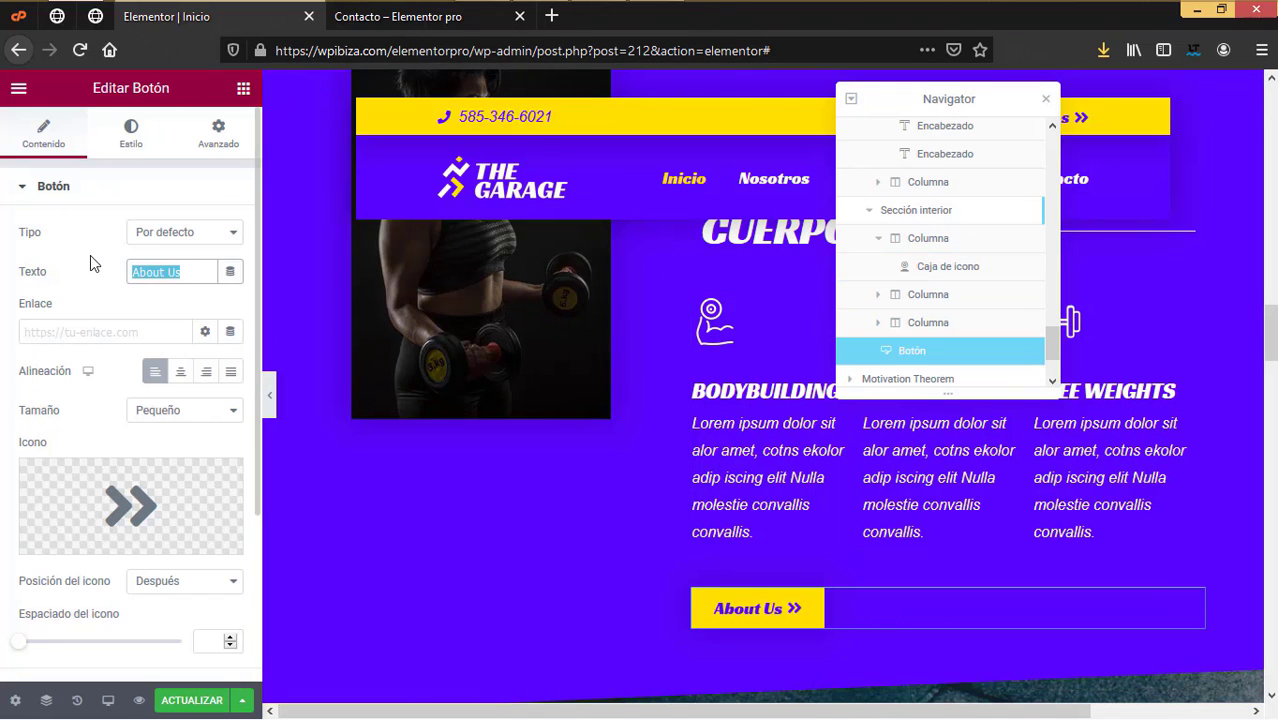
text(Nosotros)
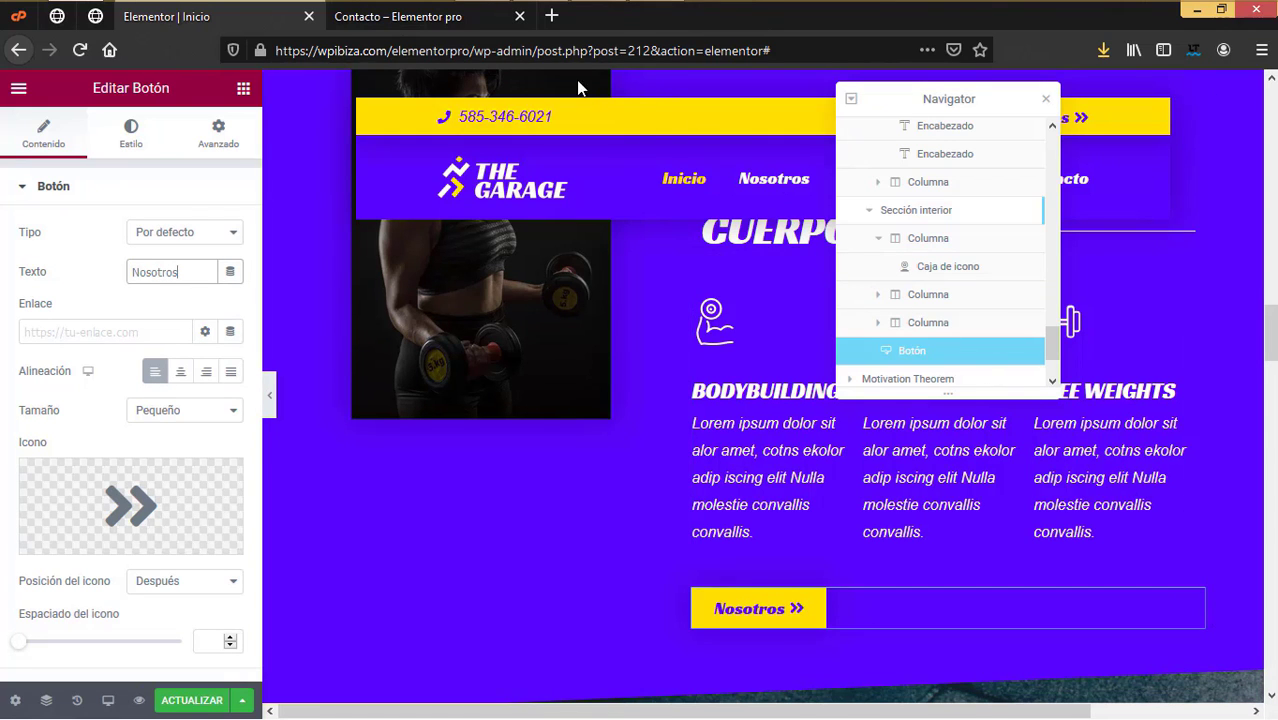
click(459, 20)
click(745, 208)
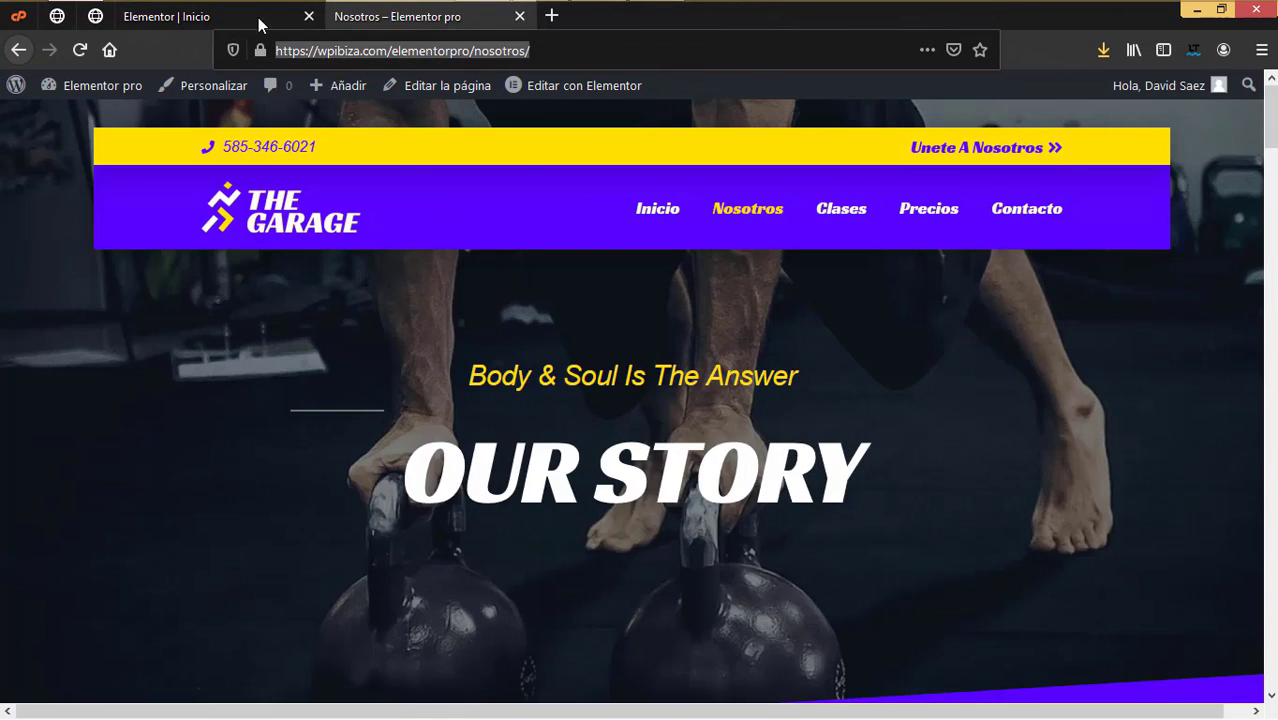
click(268, 22)
click(55, 331)
text(https://wpibiza.com/elementorpro/nosotros/)
Step: Scroll down the page and select the Full Body Workouts heading for editing
scroll(840, 538, down, 3)
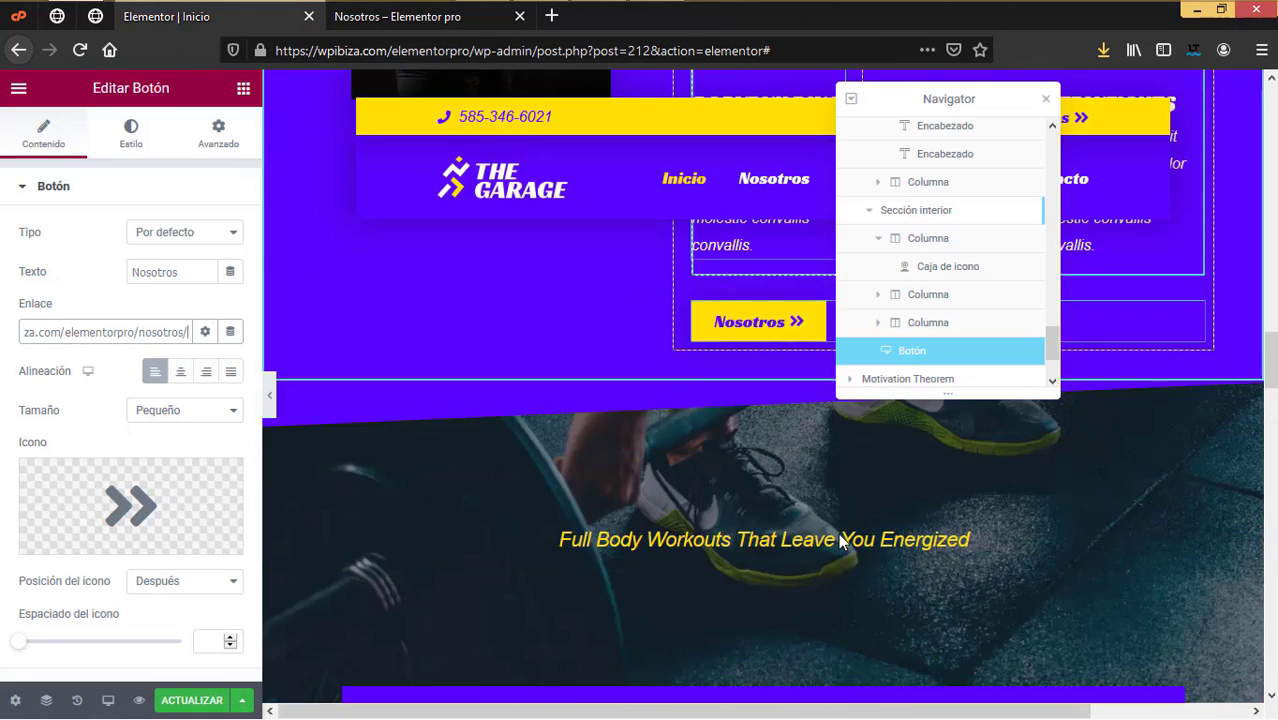
scroll(838, 533, down, 3)
scroll(838, 532, up, 2)
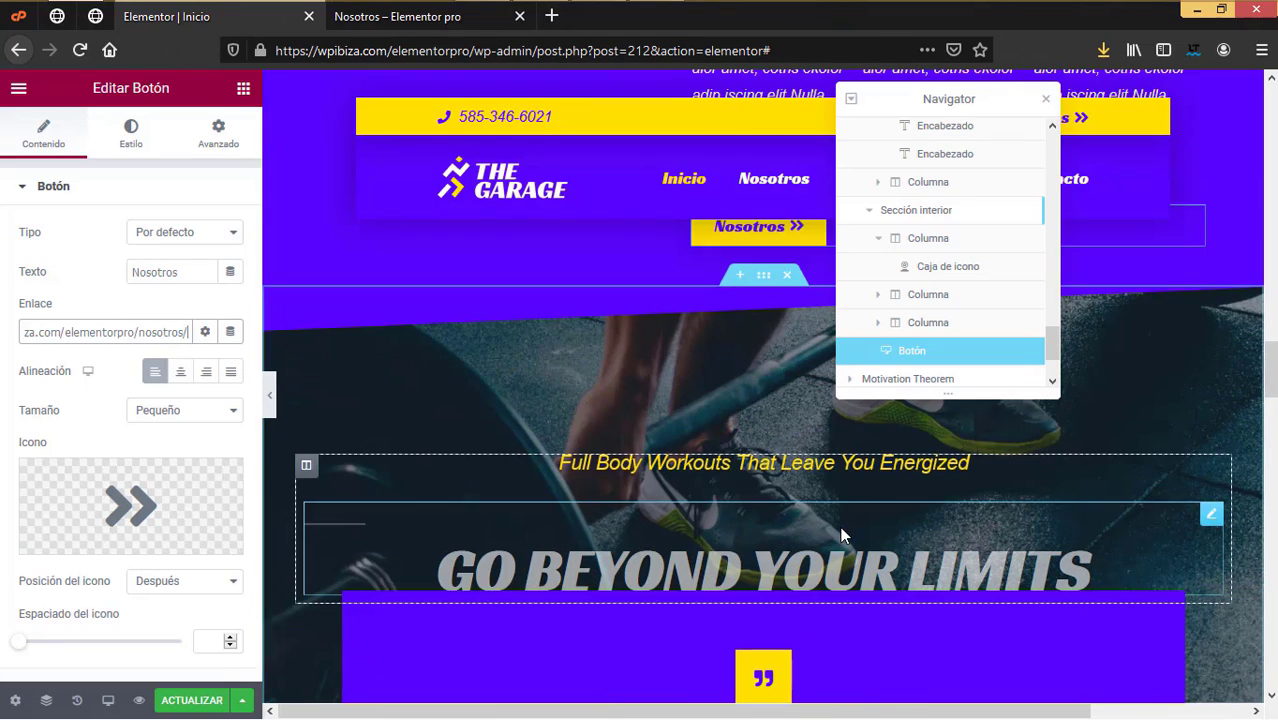
scroll(738, 493, down, 2)
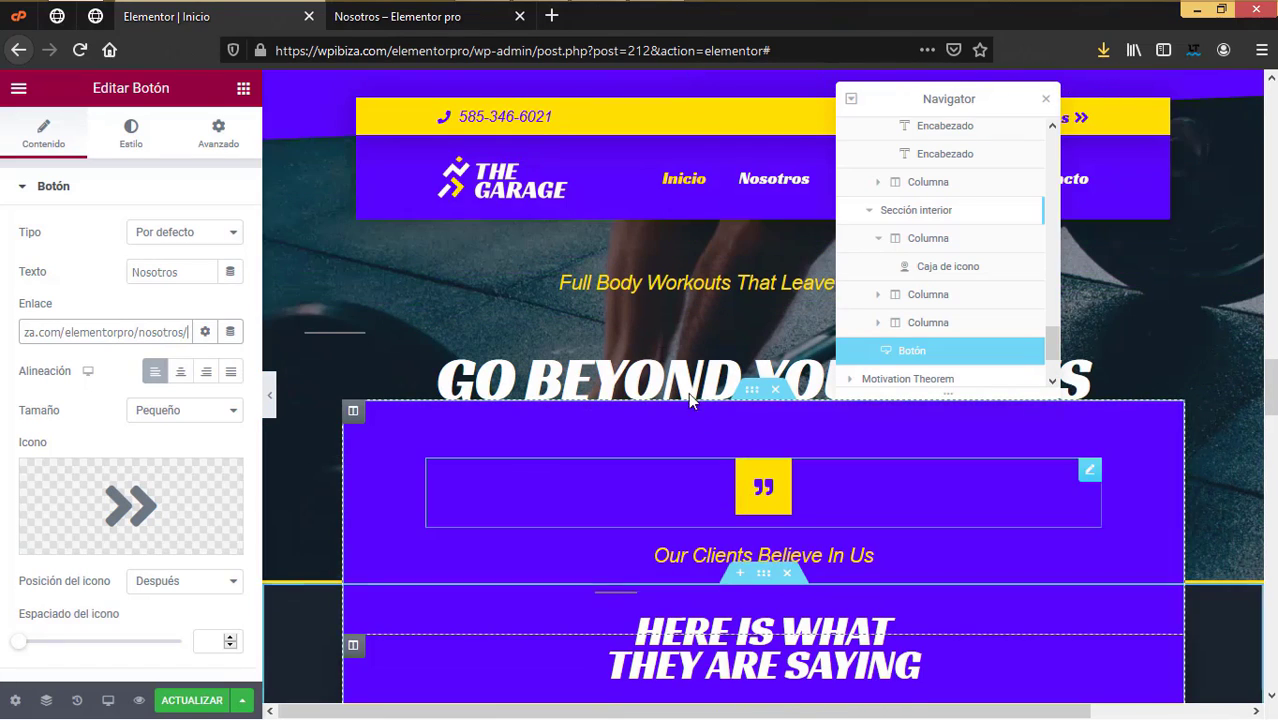
scroll(847, 517, down, 3)
scroll(847, 517, up, 3)
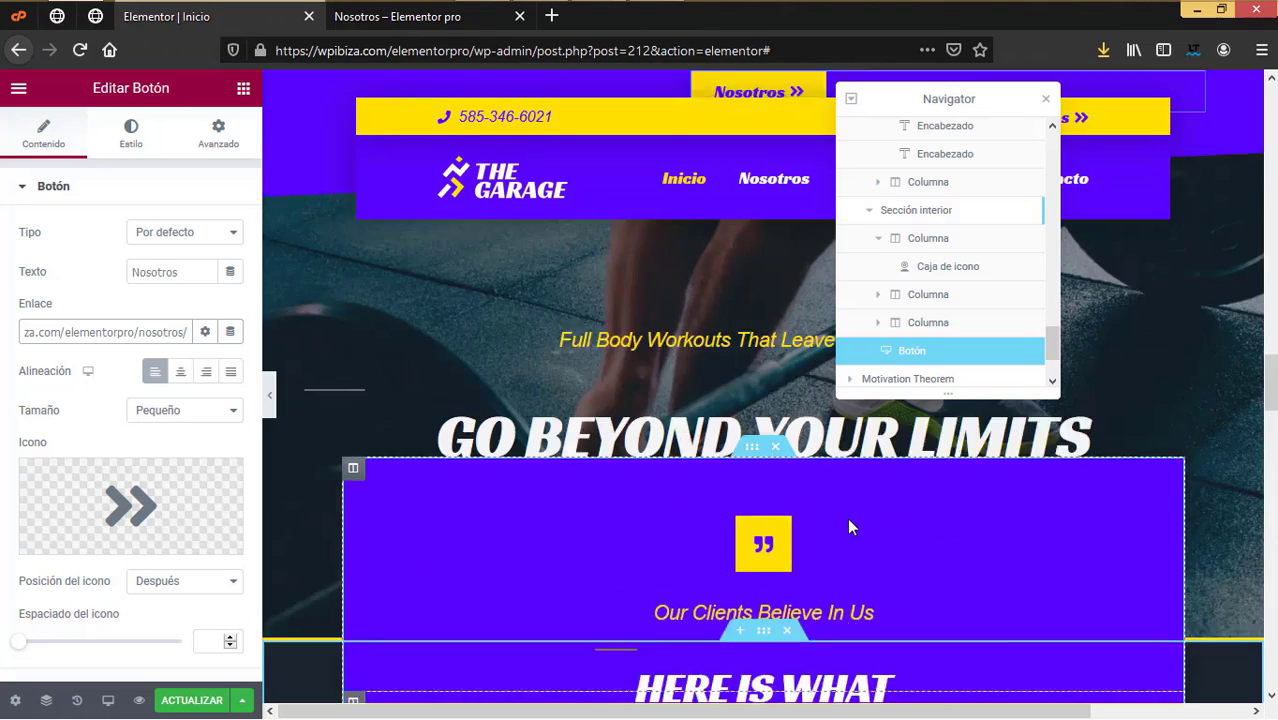
scroll(847, 517, up, 3)
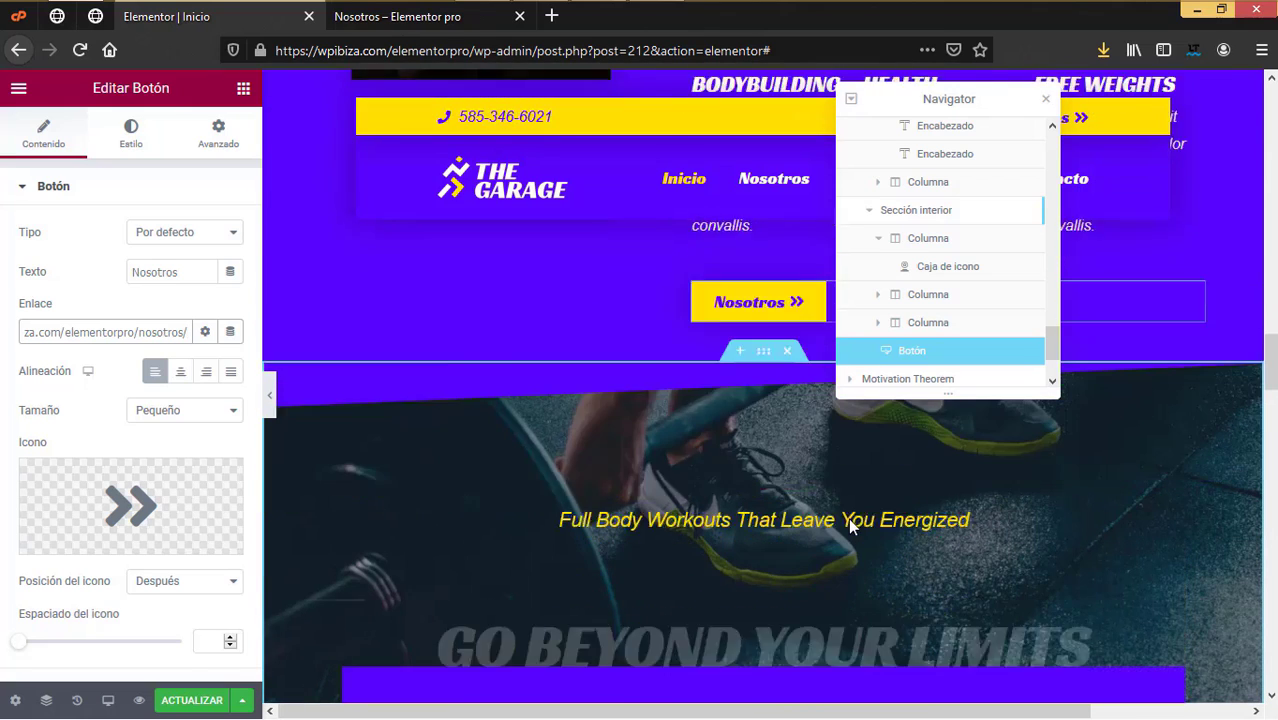
scroll(850, 527, down, 2)
scroll(850, 527, up, 1)
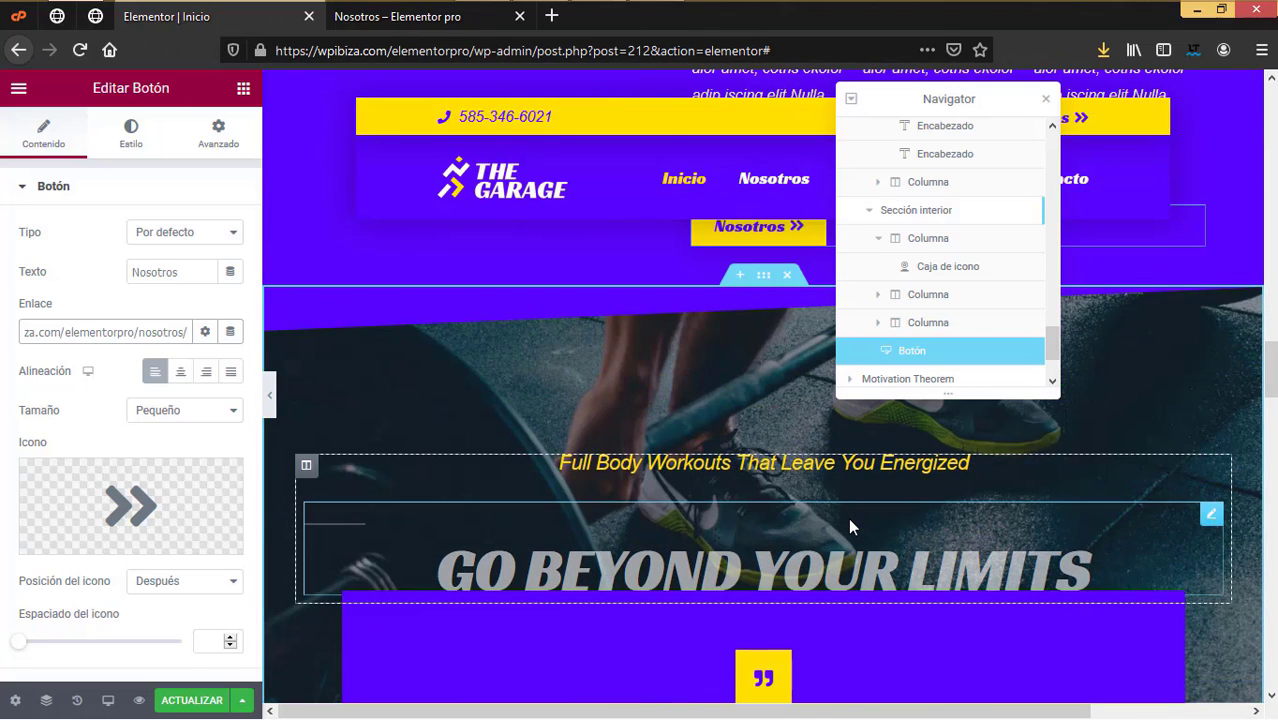
scroll(849, 517, down, 5)
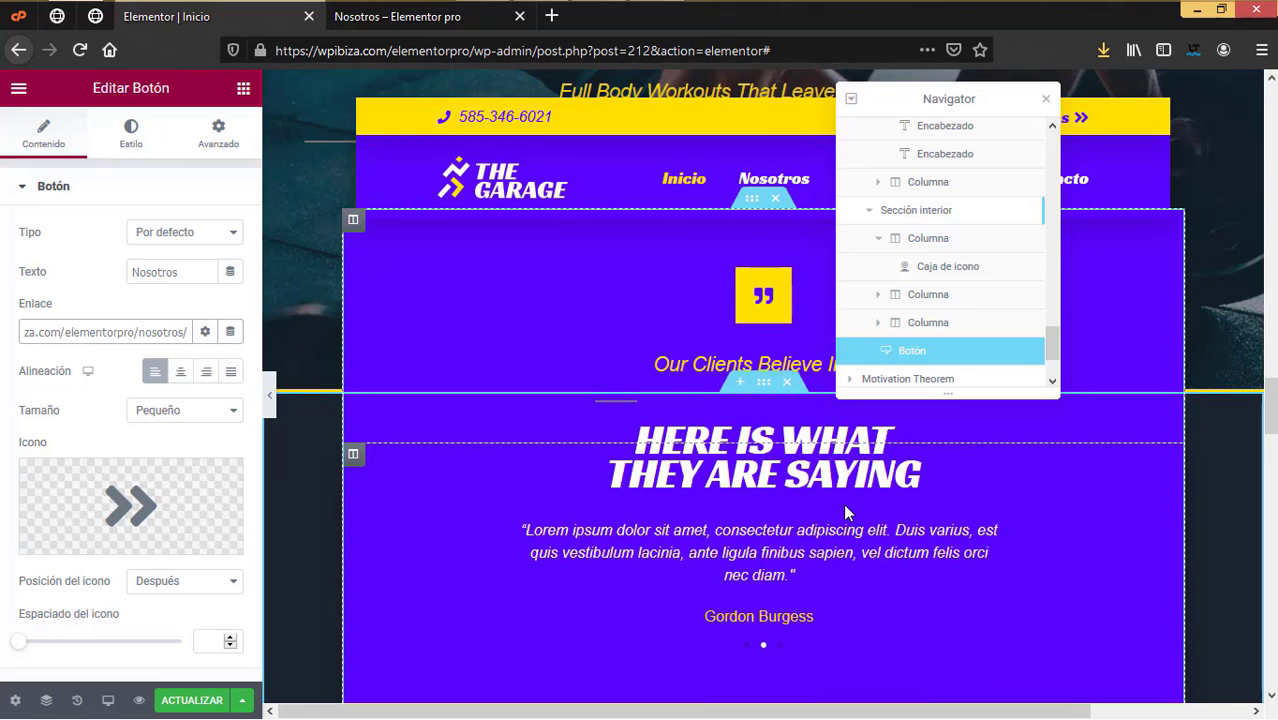
scroll(843, 503, up, 2)
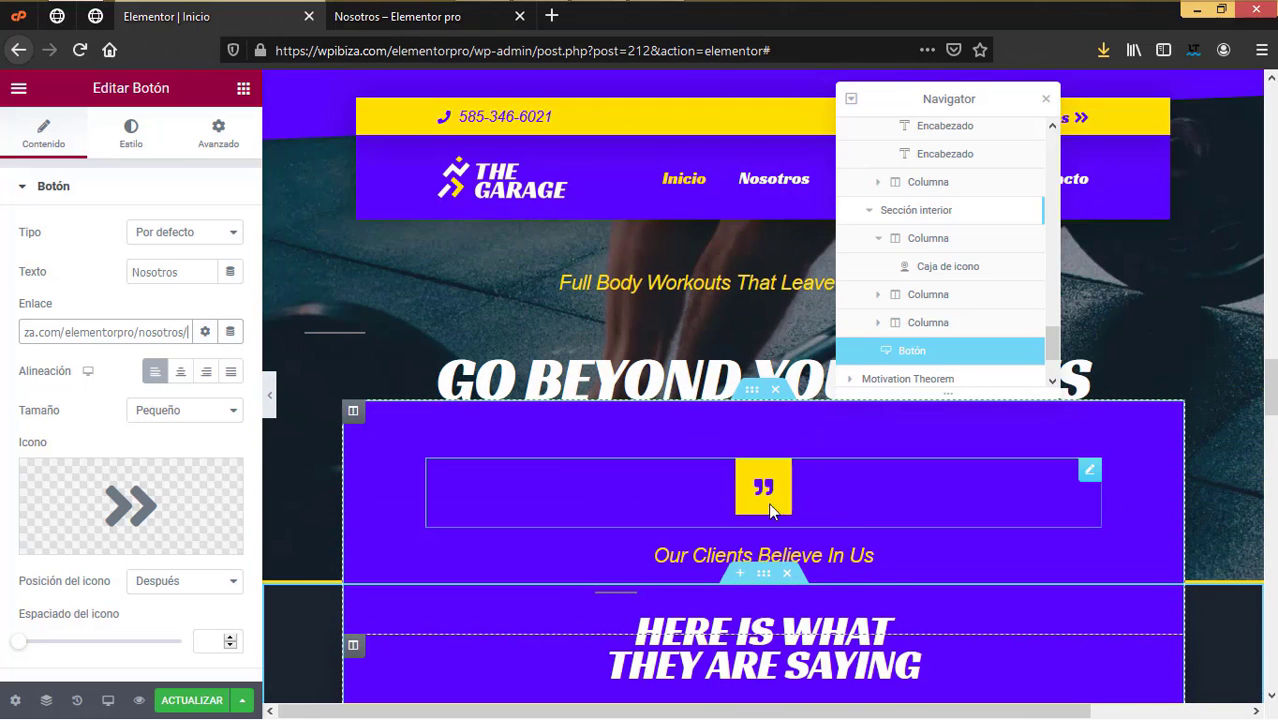
scroll(803, 510, down, 2)
scroll(803, 510, up, 3)
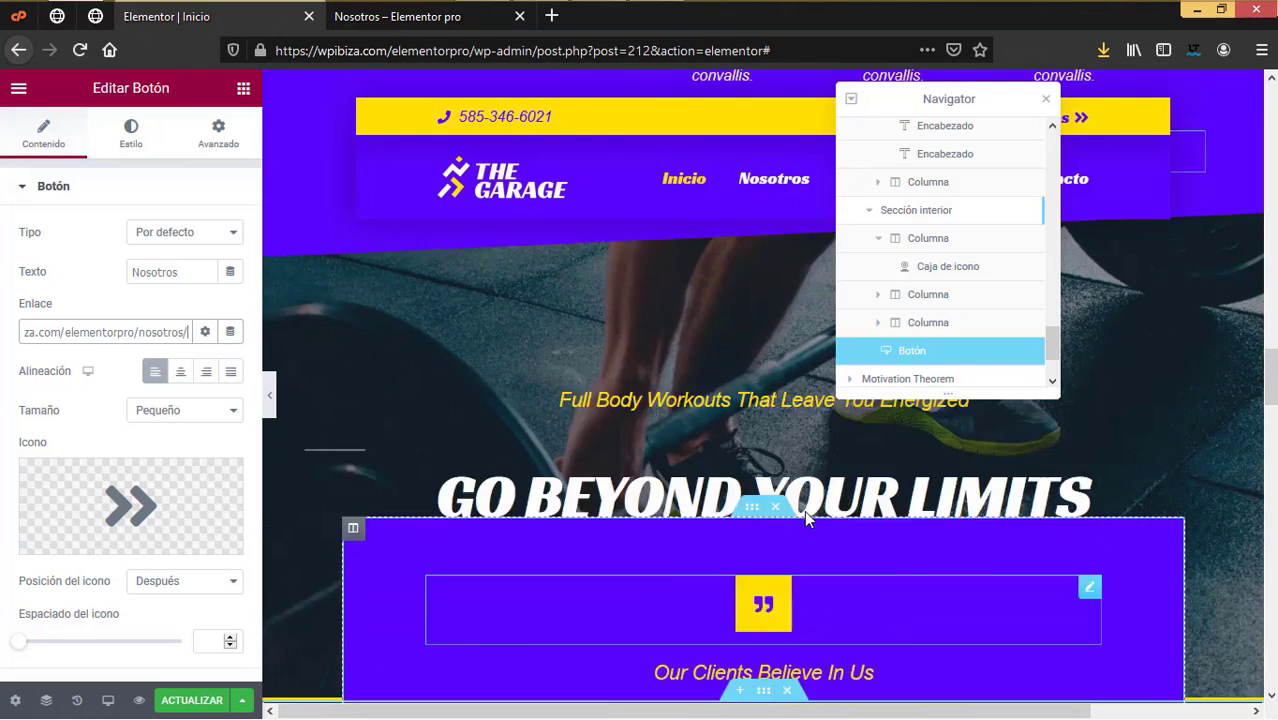
scroll(804, 510, up, 5)
scroll(804, 510, down, 3)
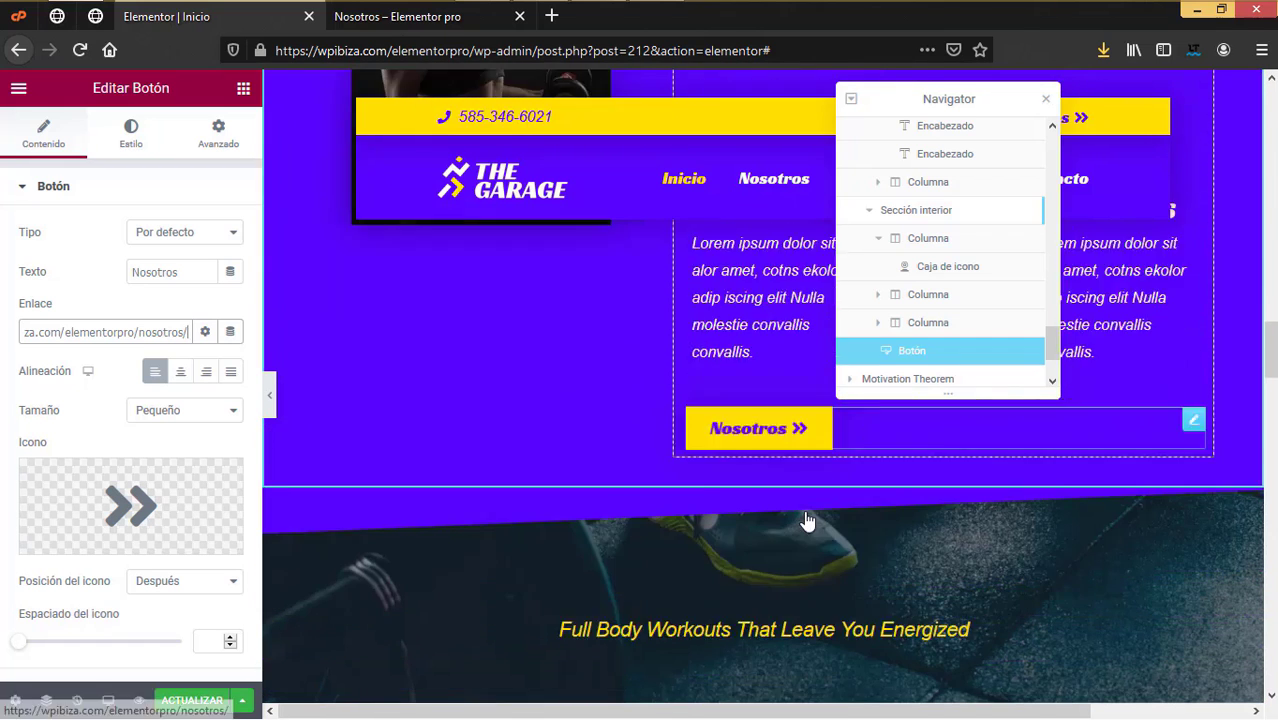
scroll(807, 521, down, 2)
click(790, 462)
Step: Reword the headings to 'Tu cuerpo entero trabaja y tienes mas energia' and 'sobrepasa tus limites'
drag(75, 265, 3, 247)
text(Tu)
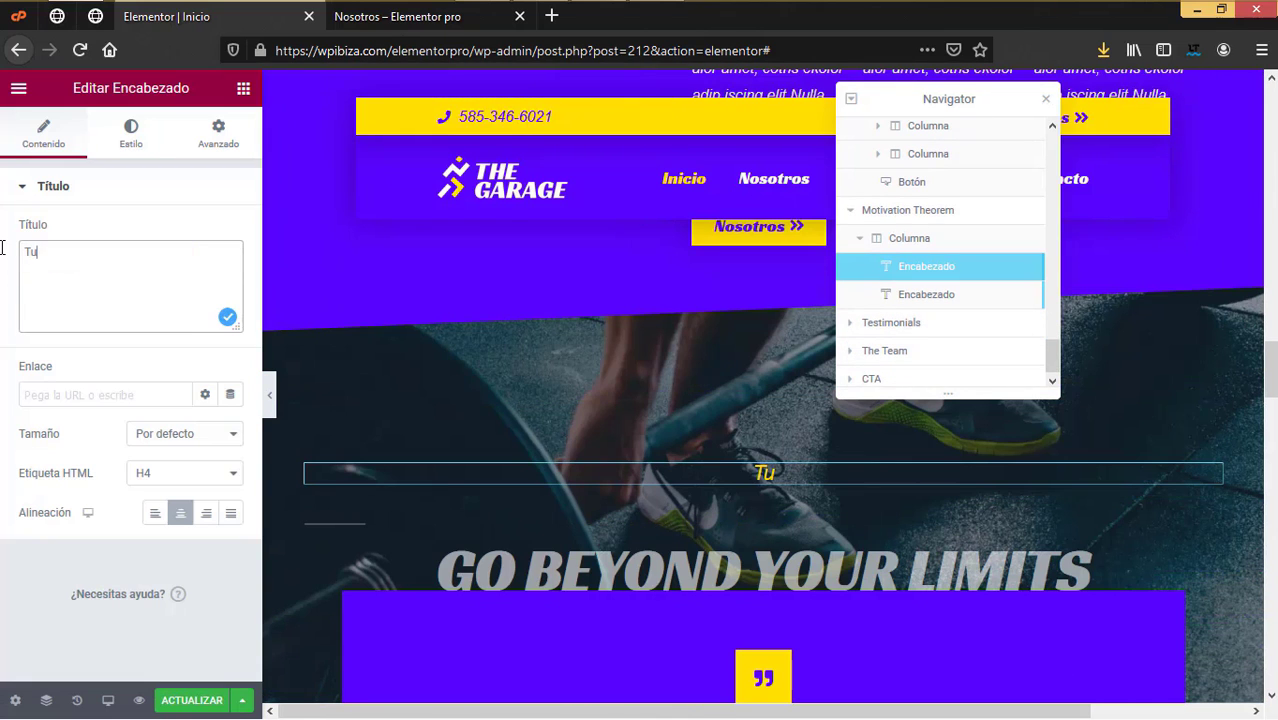
text( cuerpo entero trabaja)
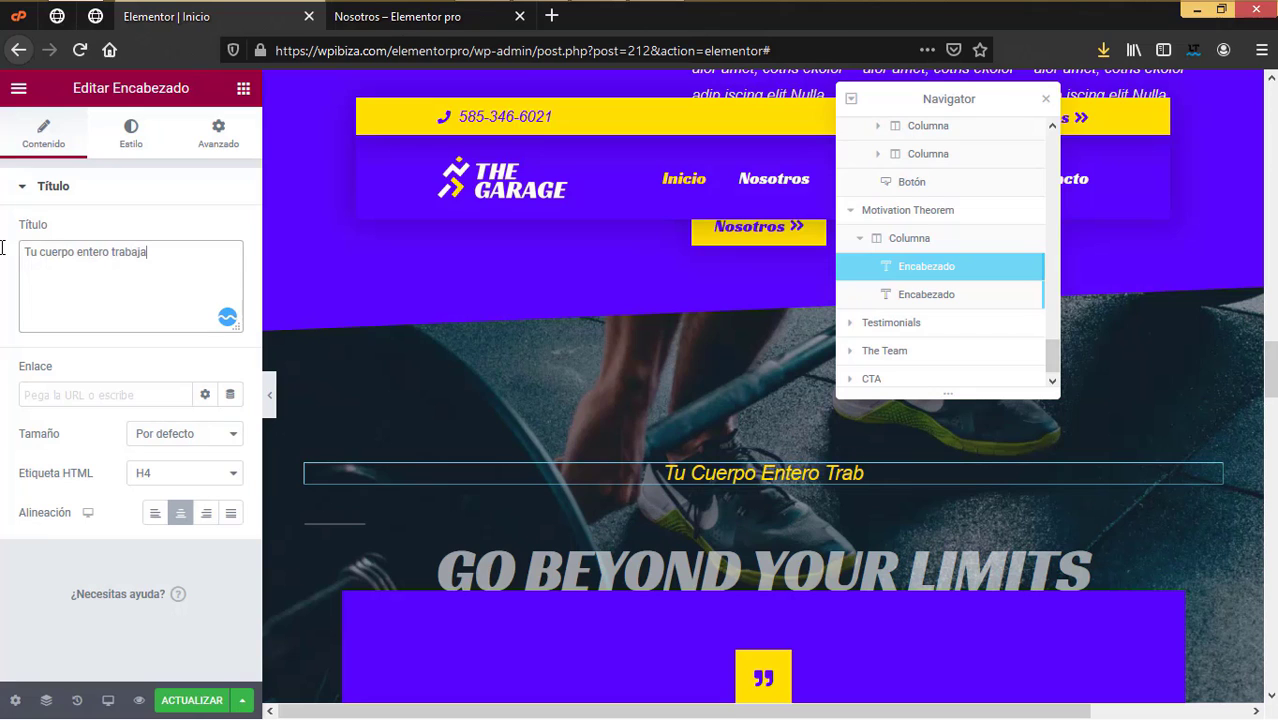
text( y tendra)
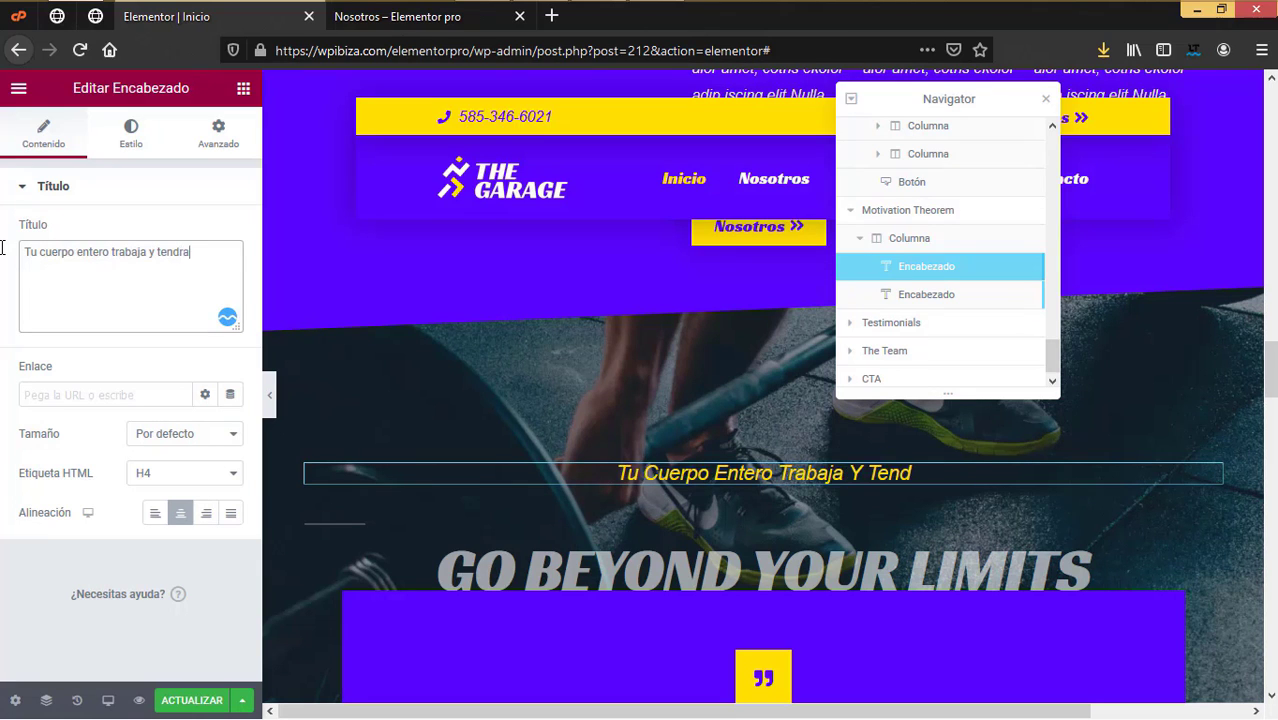
key(BackSpace)
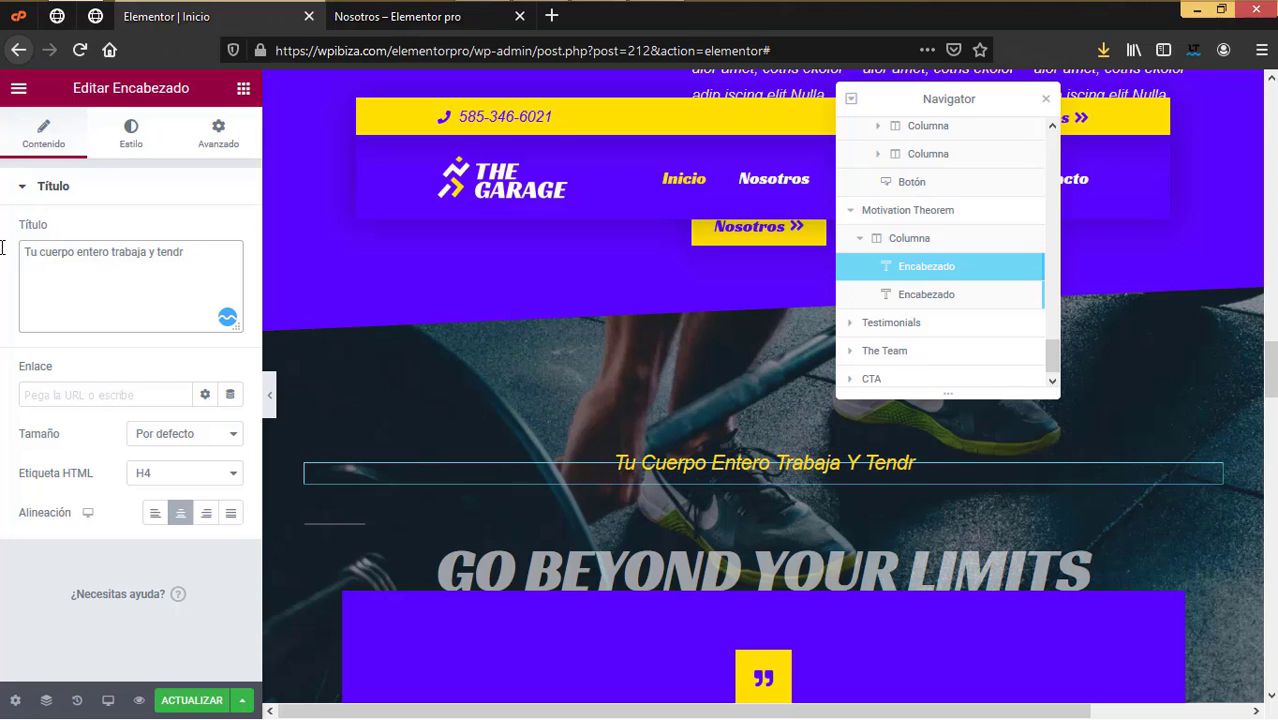
key(BackSpace)
key(BackSpace)
key(BackSpace)
key(BackSpace)
text(ienes mas energia)
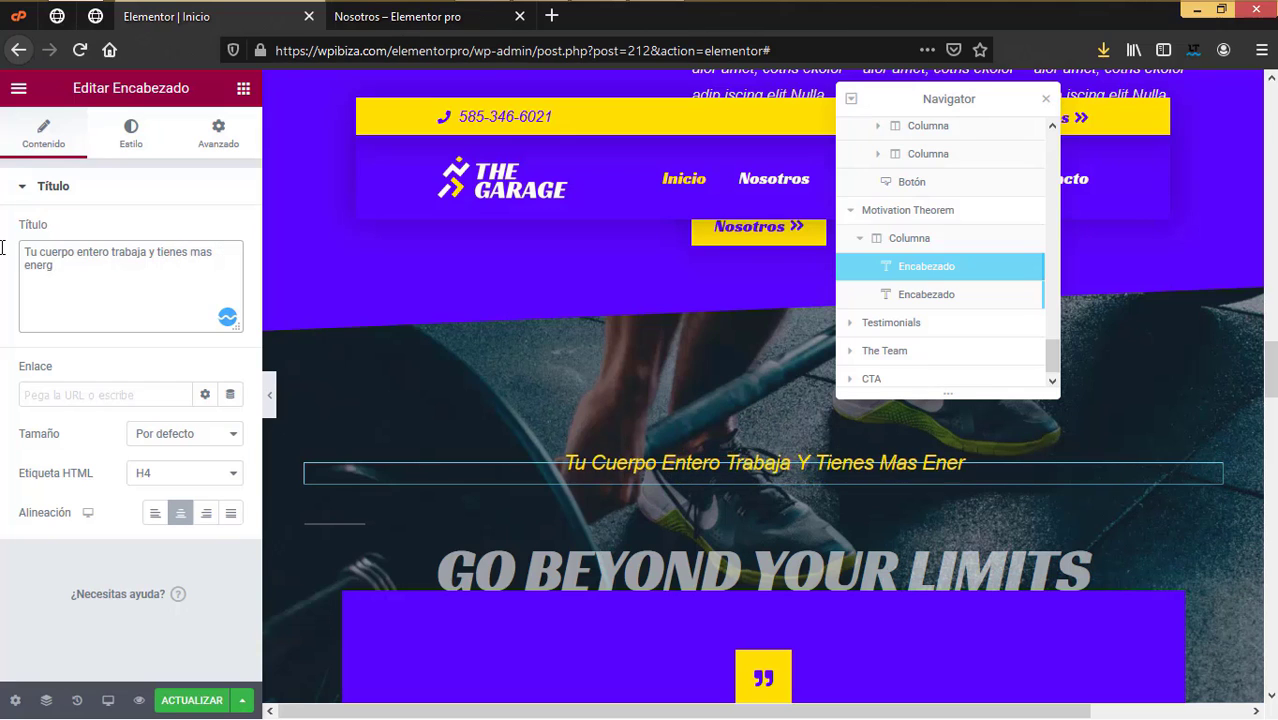
text(sob)
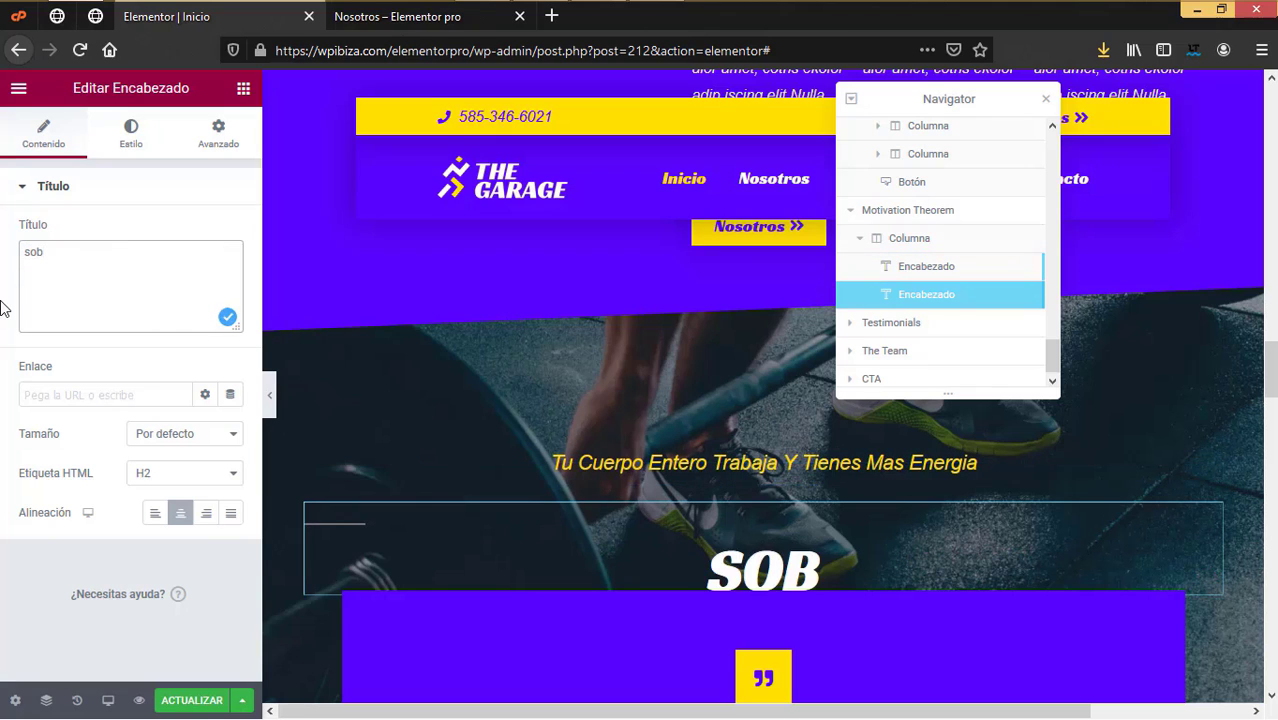
text(repasa tus )
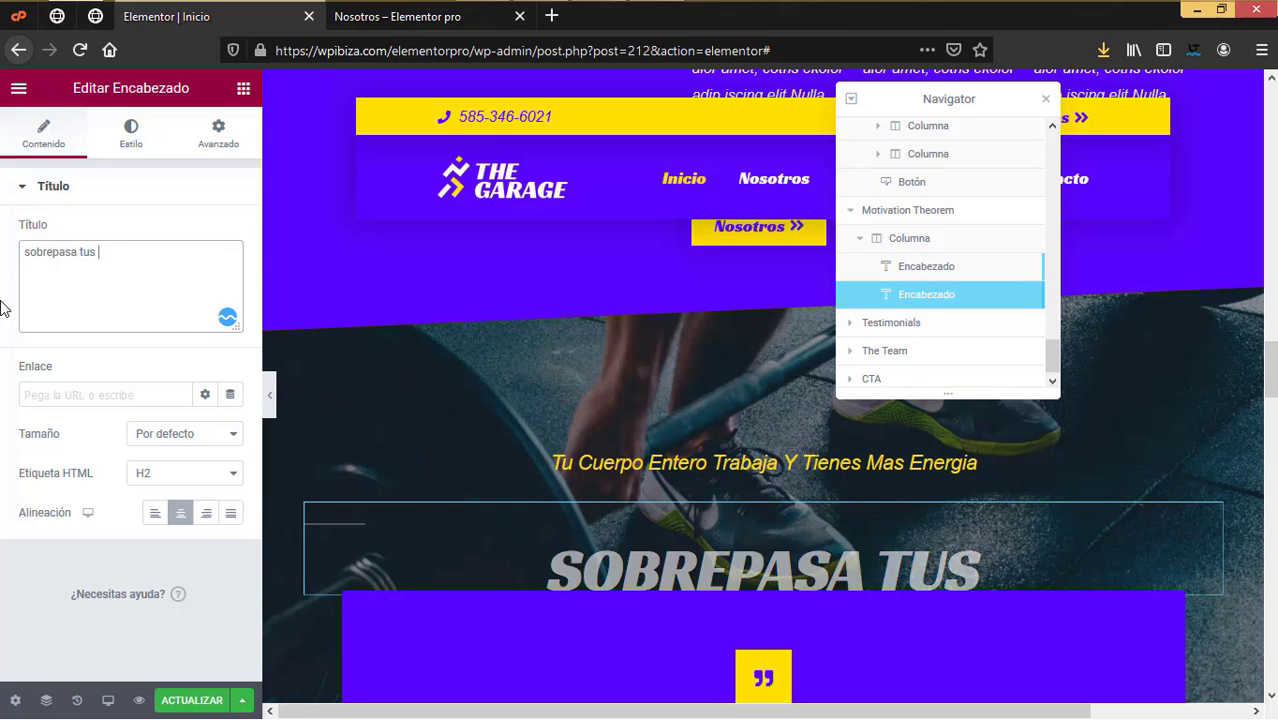
text(limites)
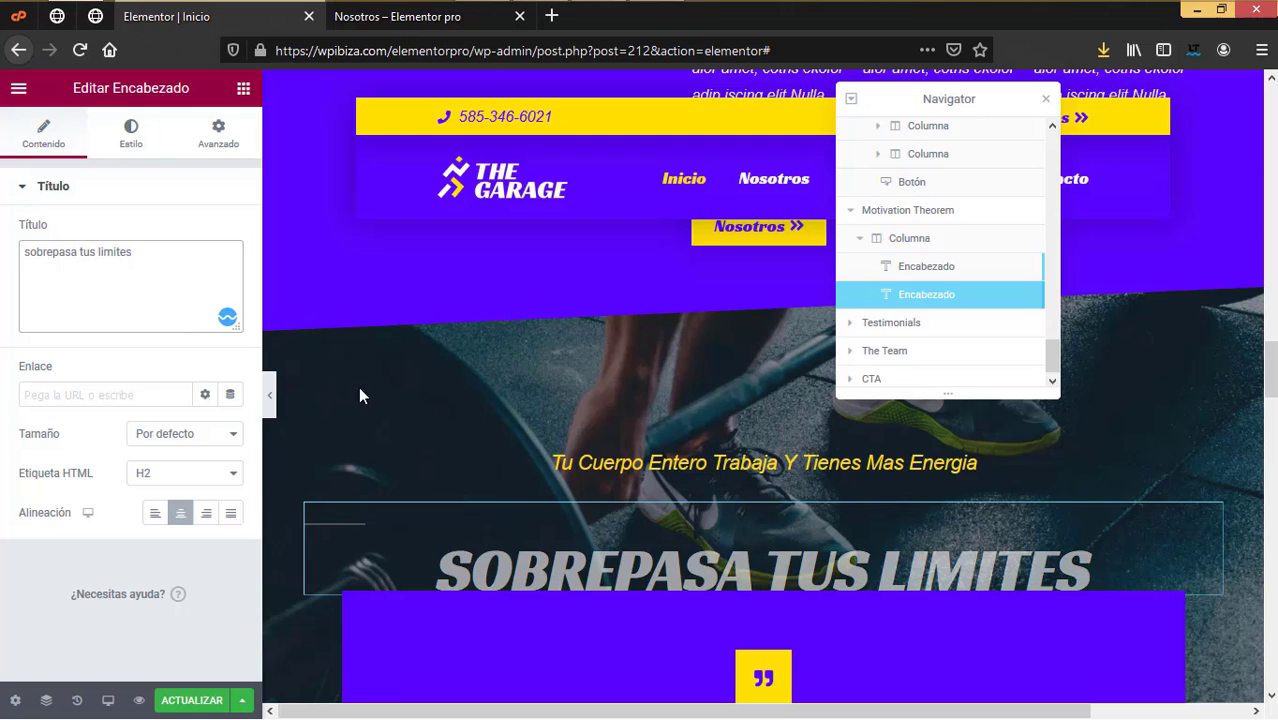
scroll(625, 516, down, 4)
scroll(627, 524, up, 2)
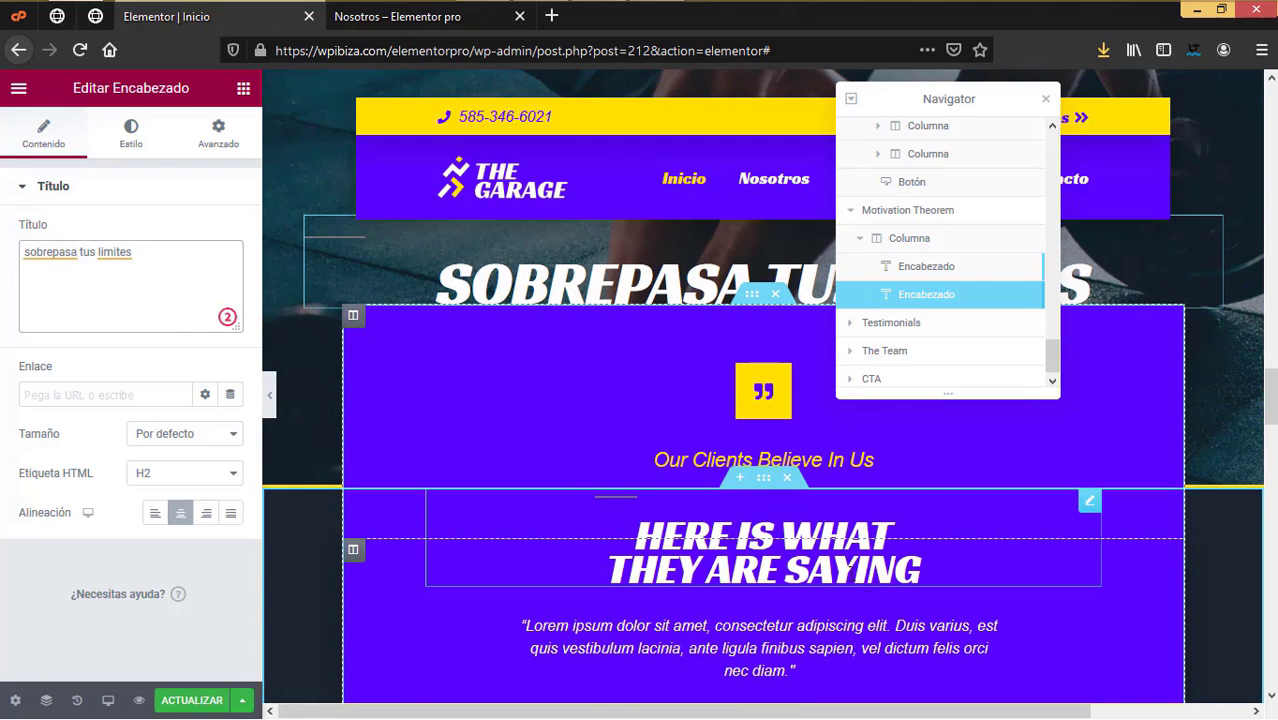
Step: Retitle the testimonials section heading 'Testimonios'
click(760, 560)
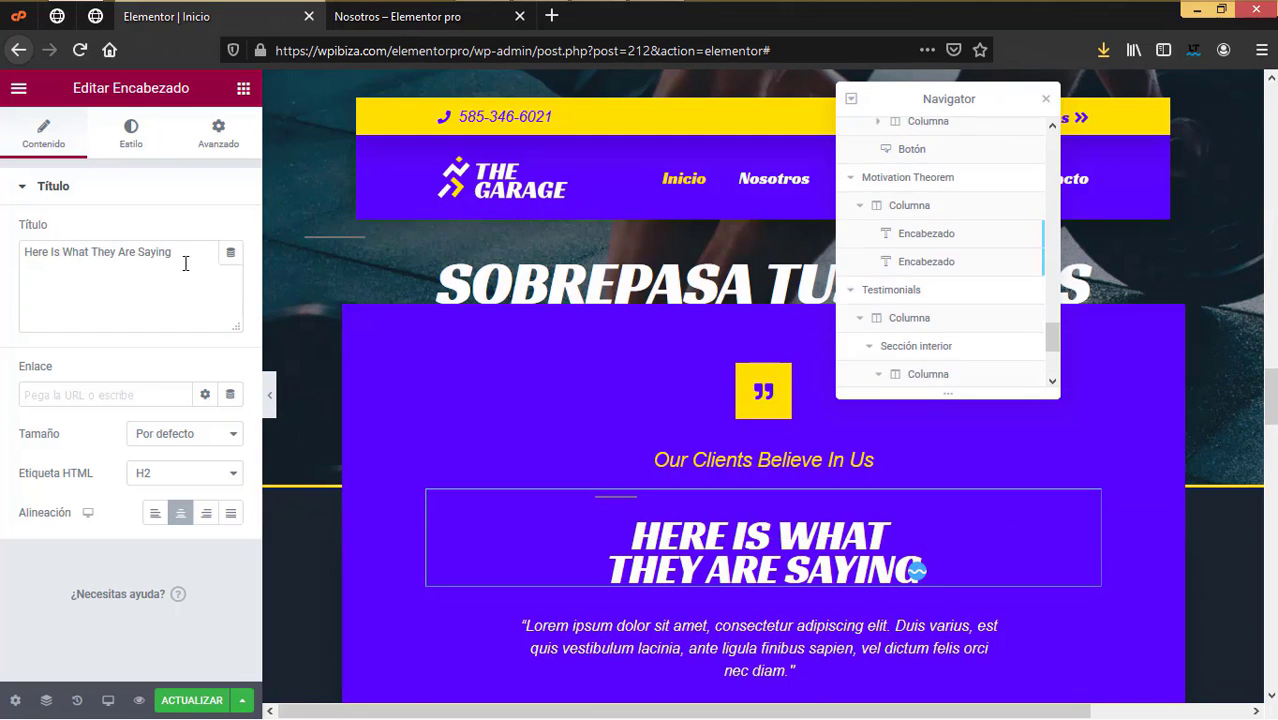
drag(204, 262, 2, 252)
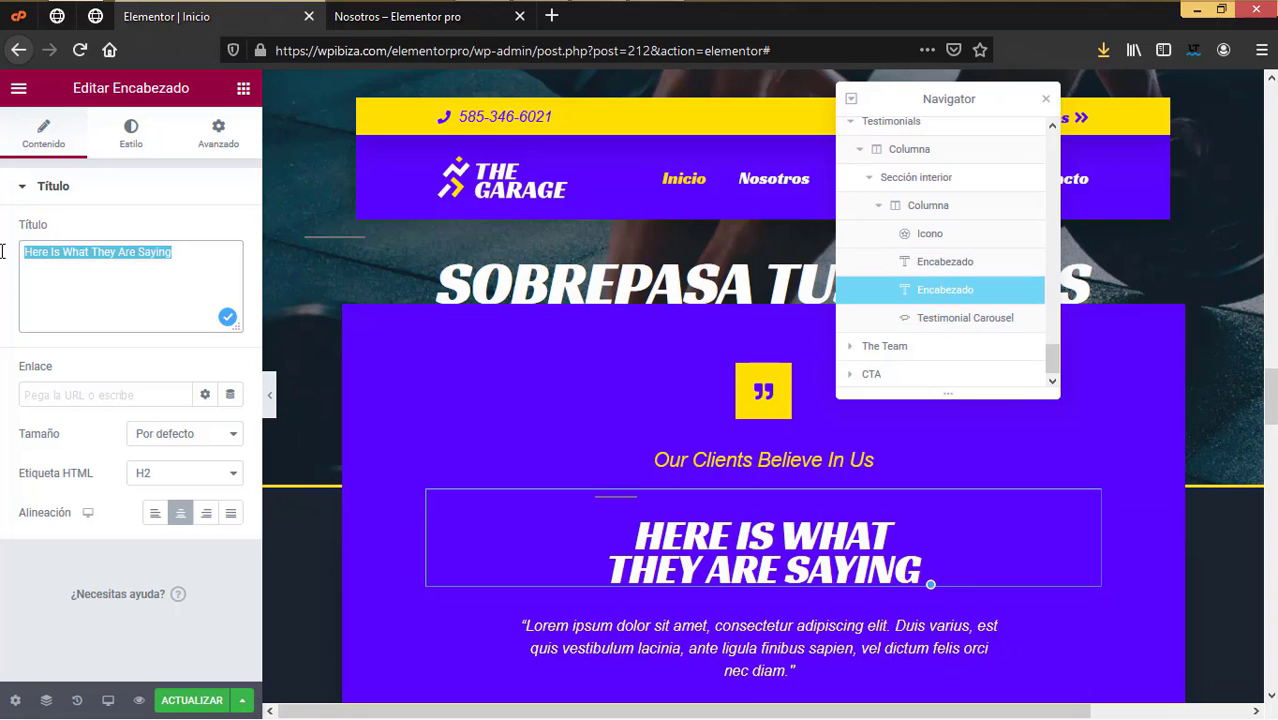
text(te)
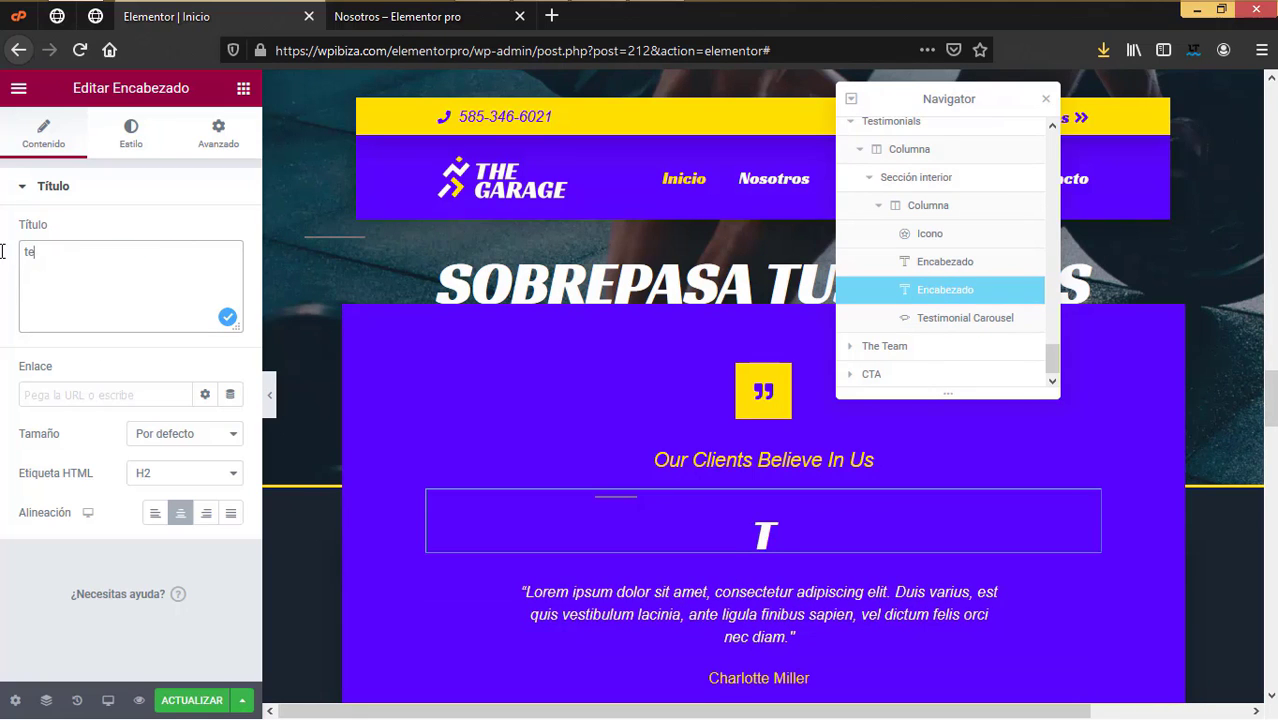
text(sti)
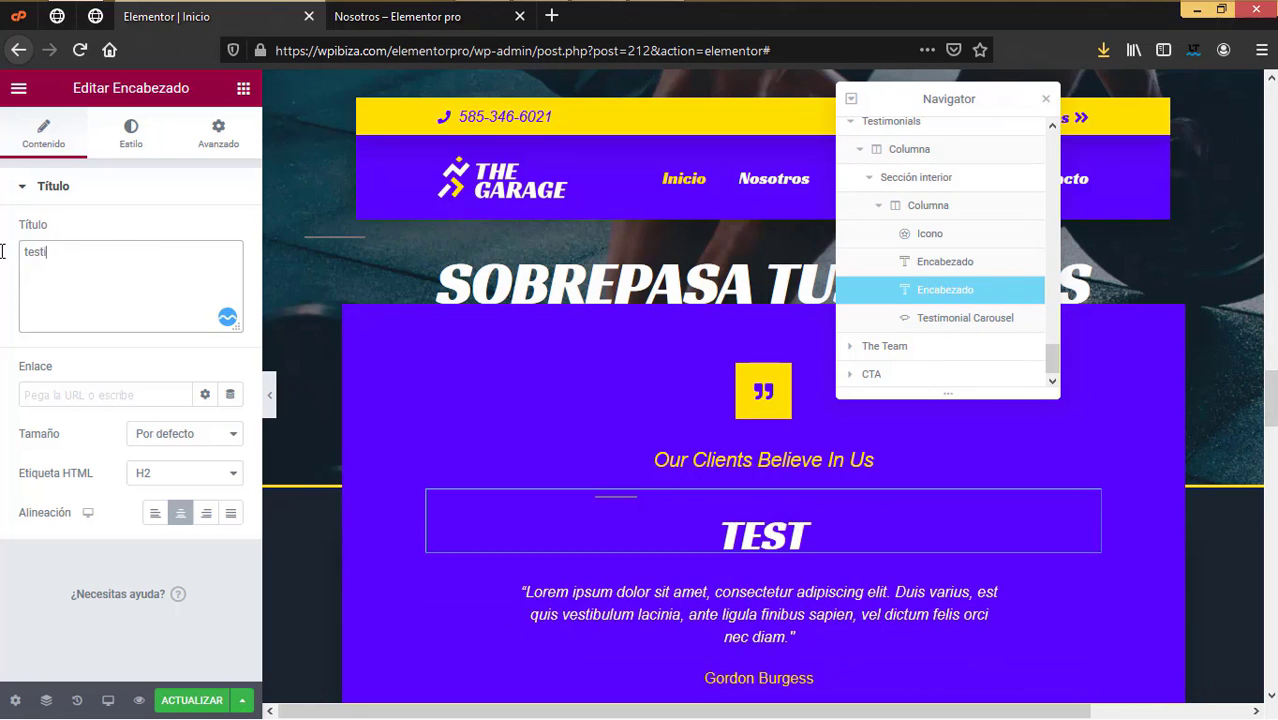
text(monios)
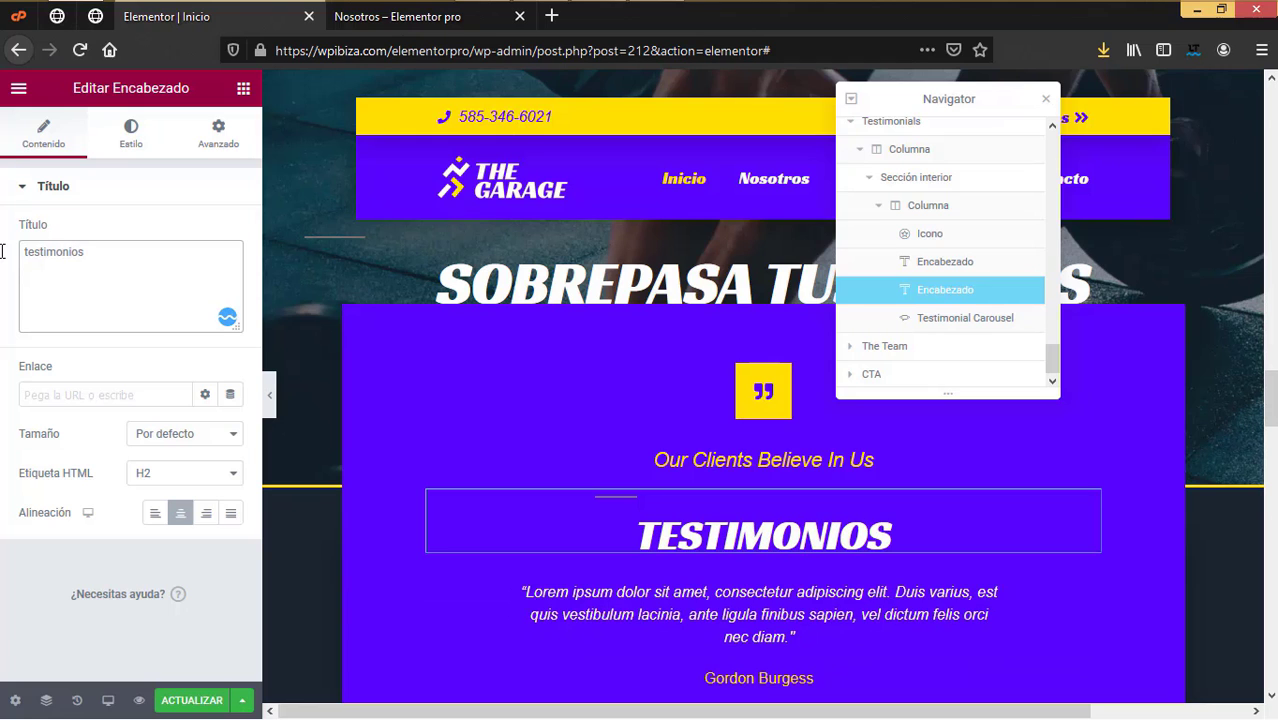
text( de clienytes)
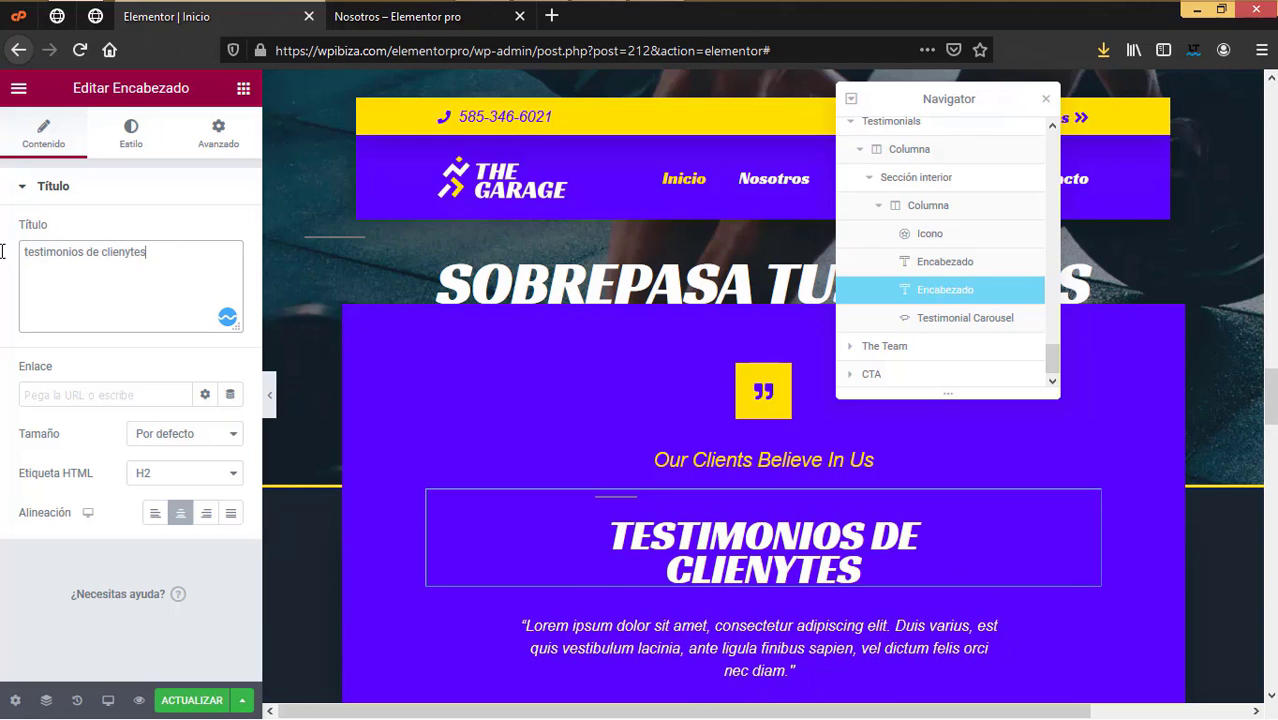
click(54, 252)
click(82, 314)
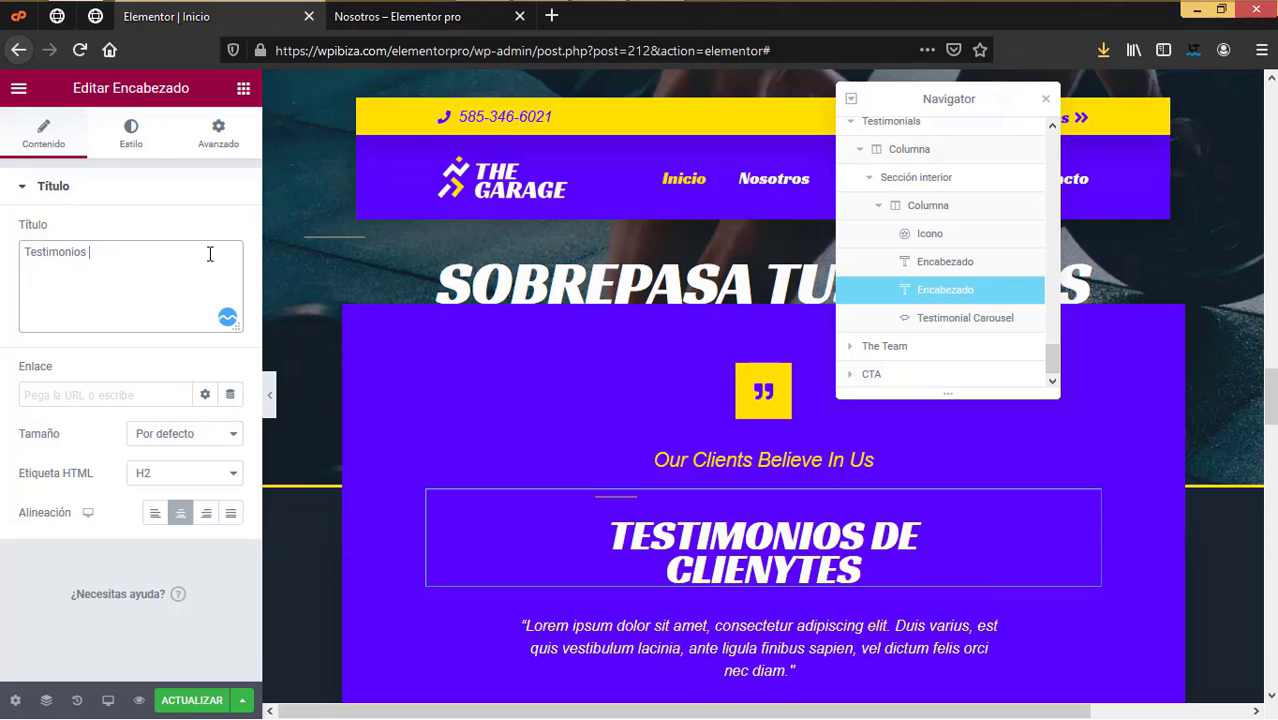
key(BackSpace)
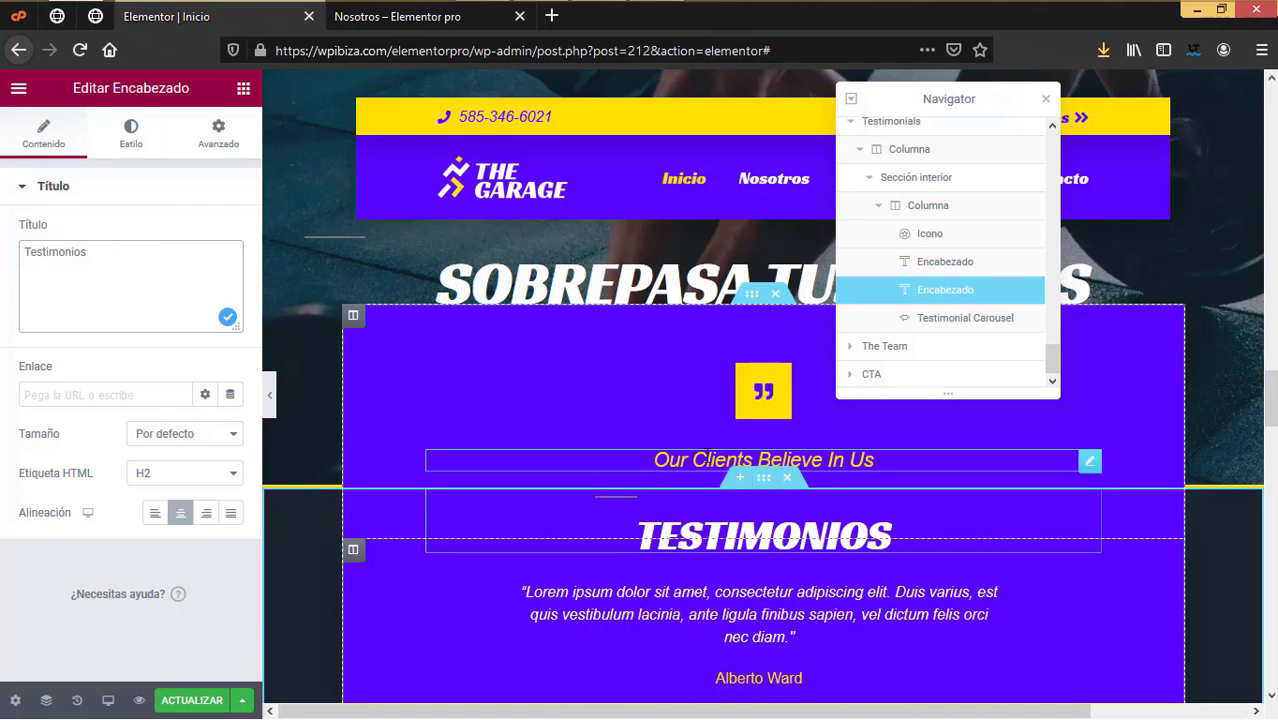
Step: Change the subheading to 'Clientes que creyeron en nosostros' and select the testimonial carousel
click(640, 456)
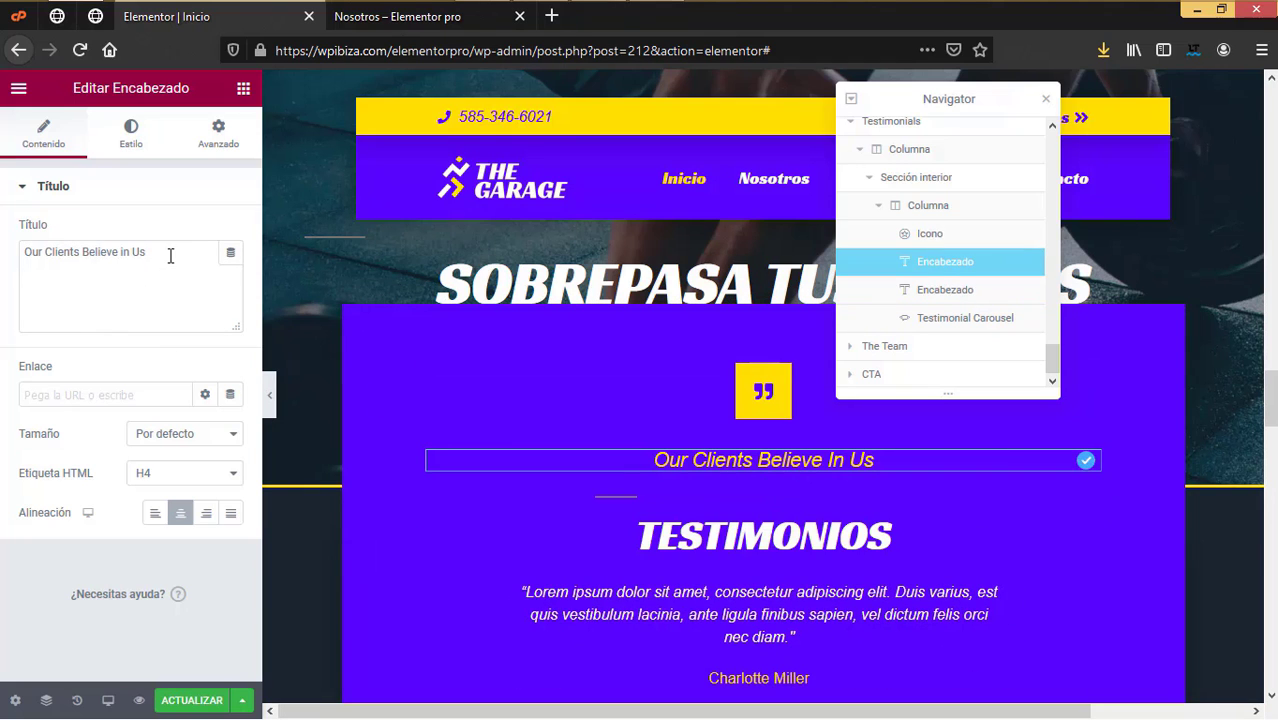
drag(171, 251, 5, 257)
text(Clientes que creye)
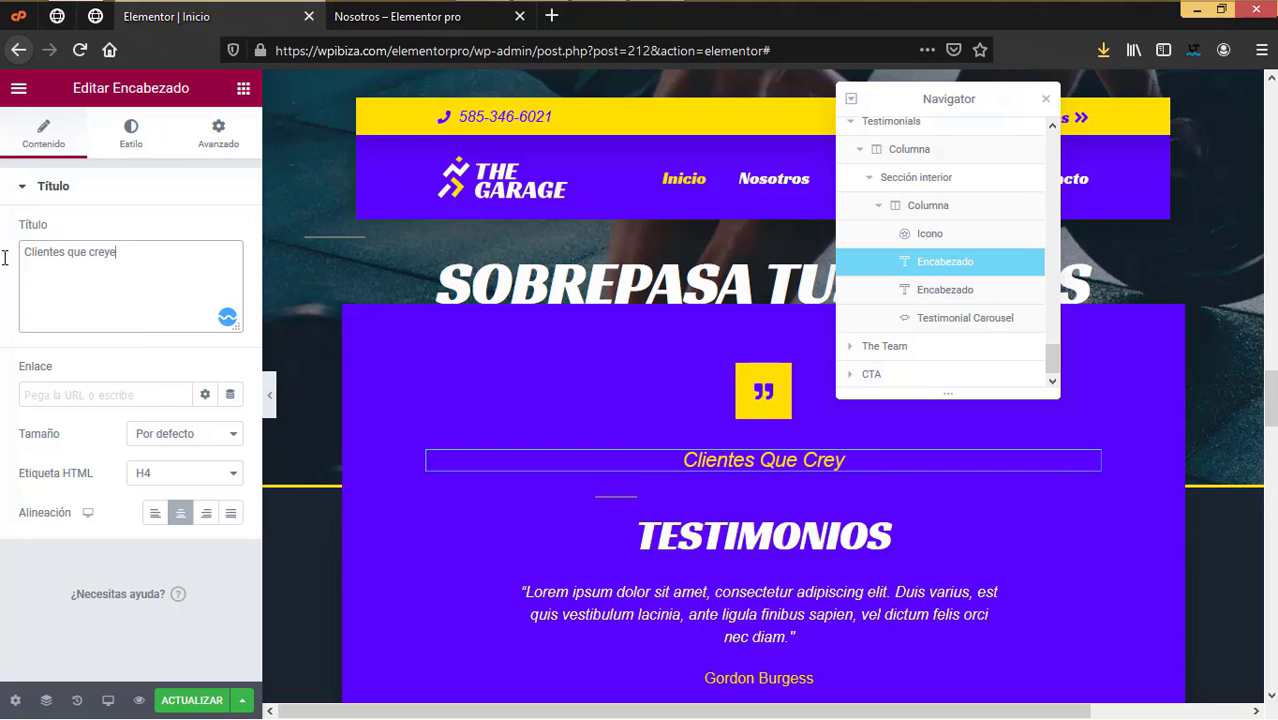
text(ron en nosostros)
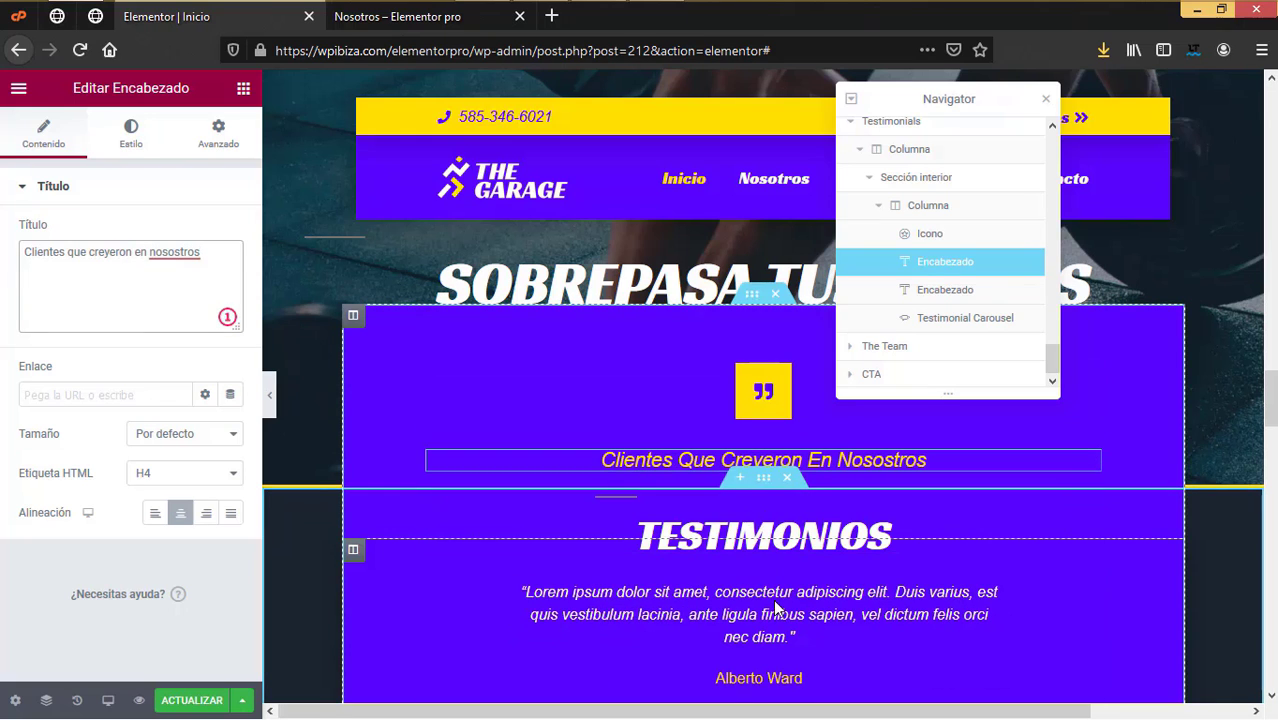
scroll(768, 602, down, 1)
scroll(768, 602, down, 1)
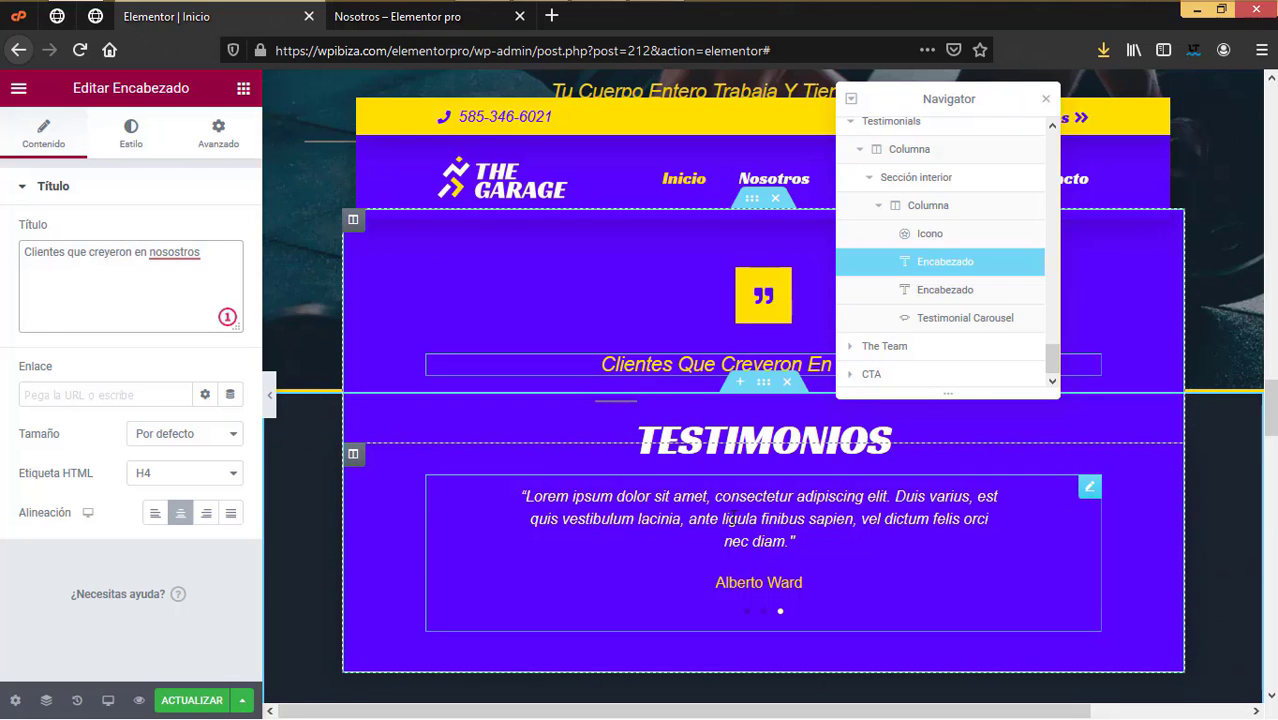
click(726, 537)
scroll(726, 537, down, 3)
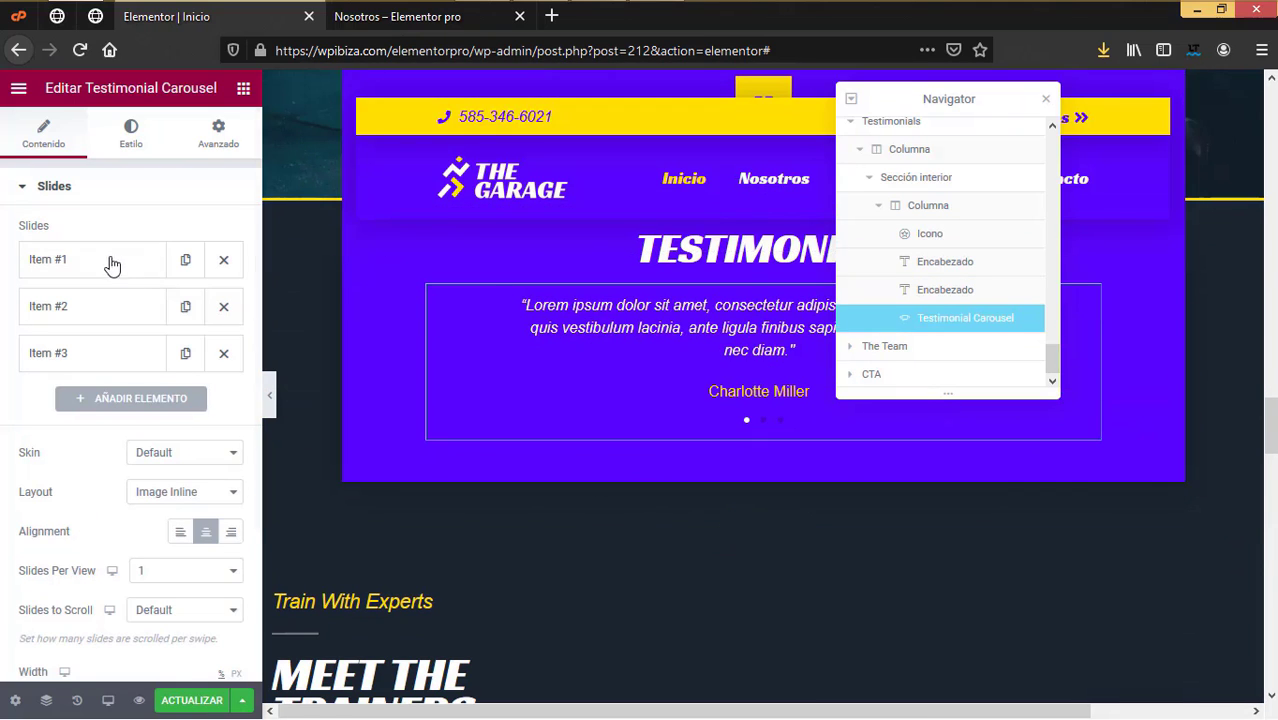
Step: Replace the first testimonial slide's author name with a new client's name
click(108, 262)
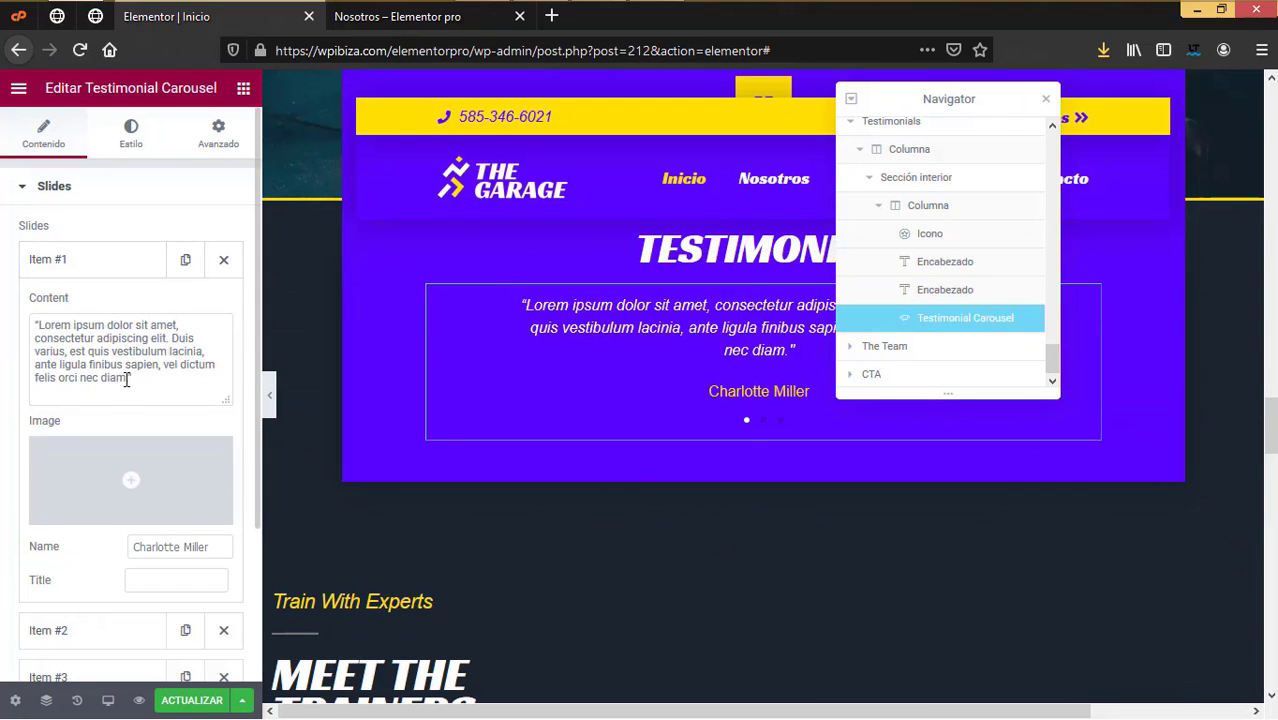
key(ctrl+a)
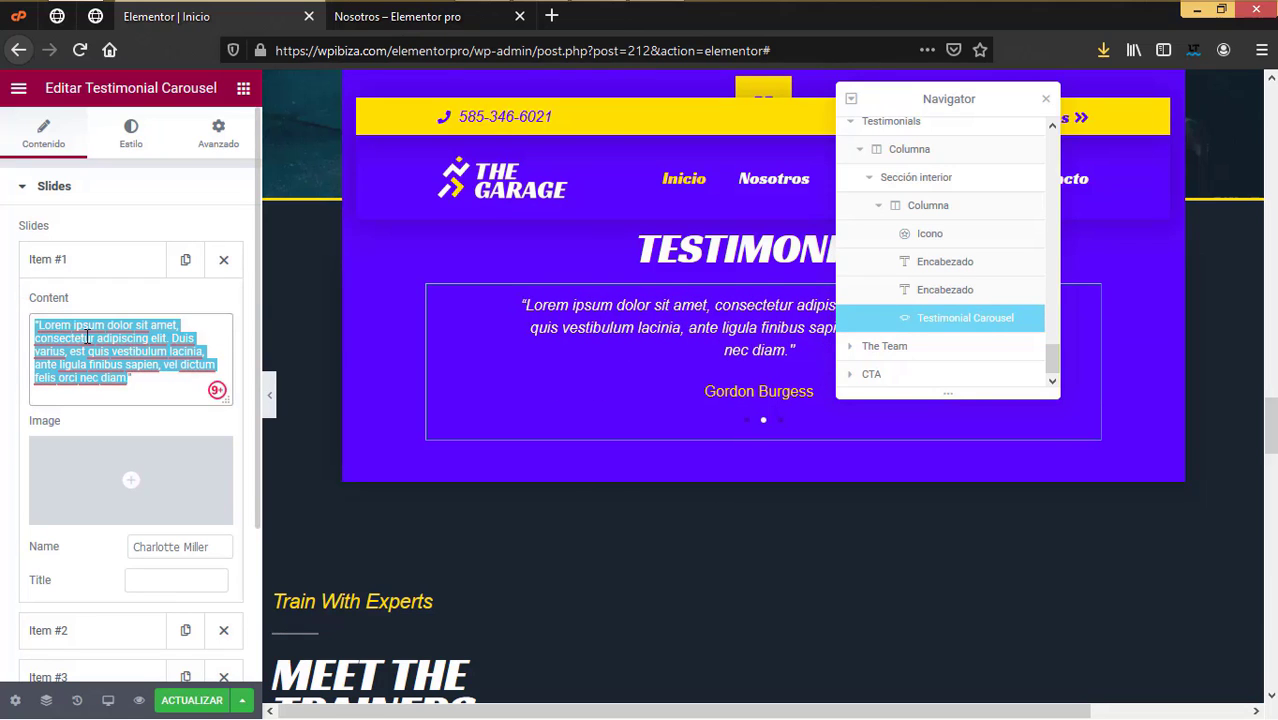
scroll(109, 332, down, 1)
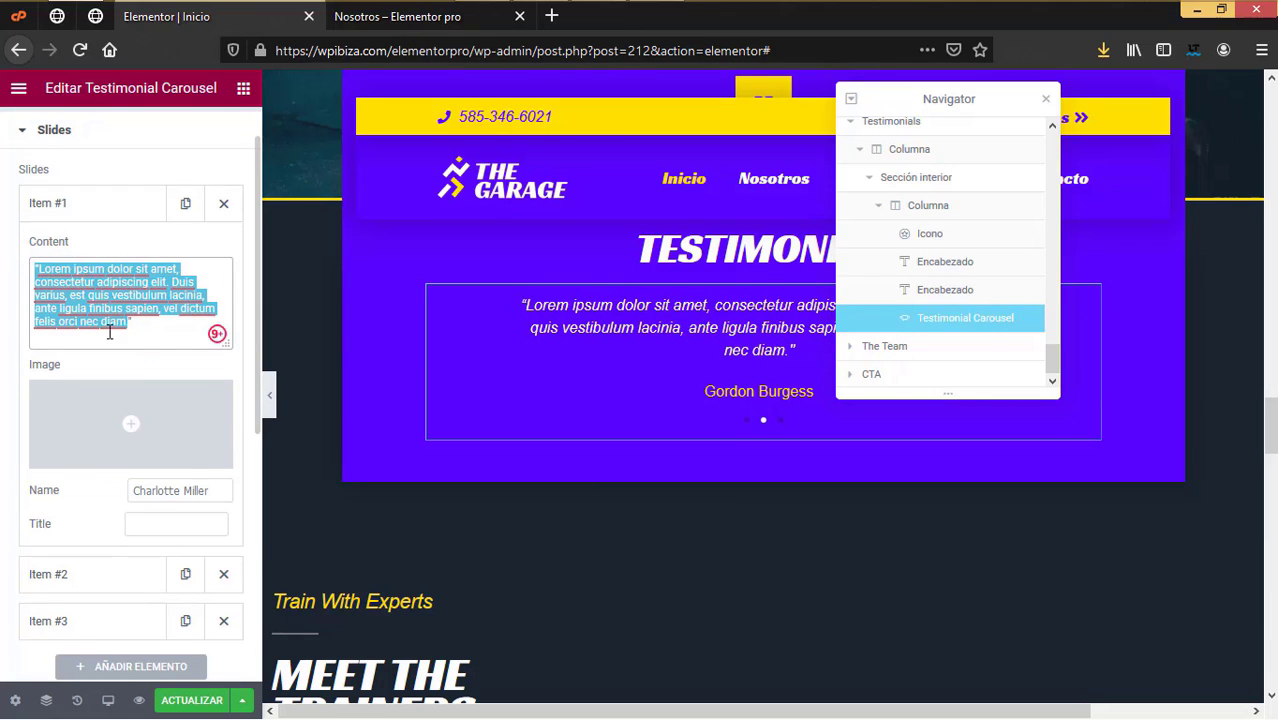
drag(208, 490, 136, 490)
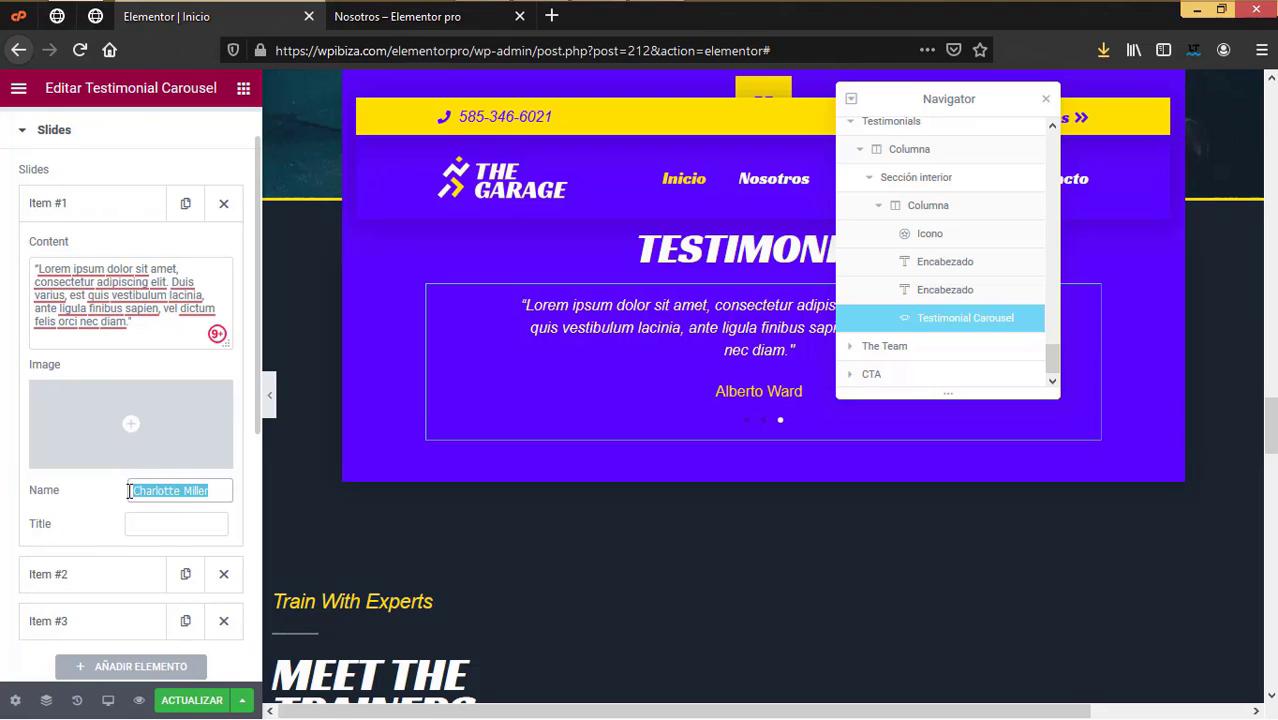
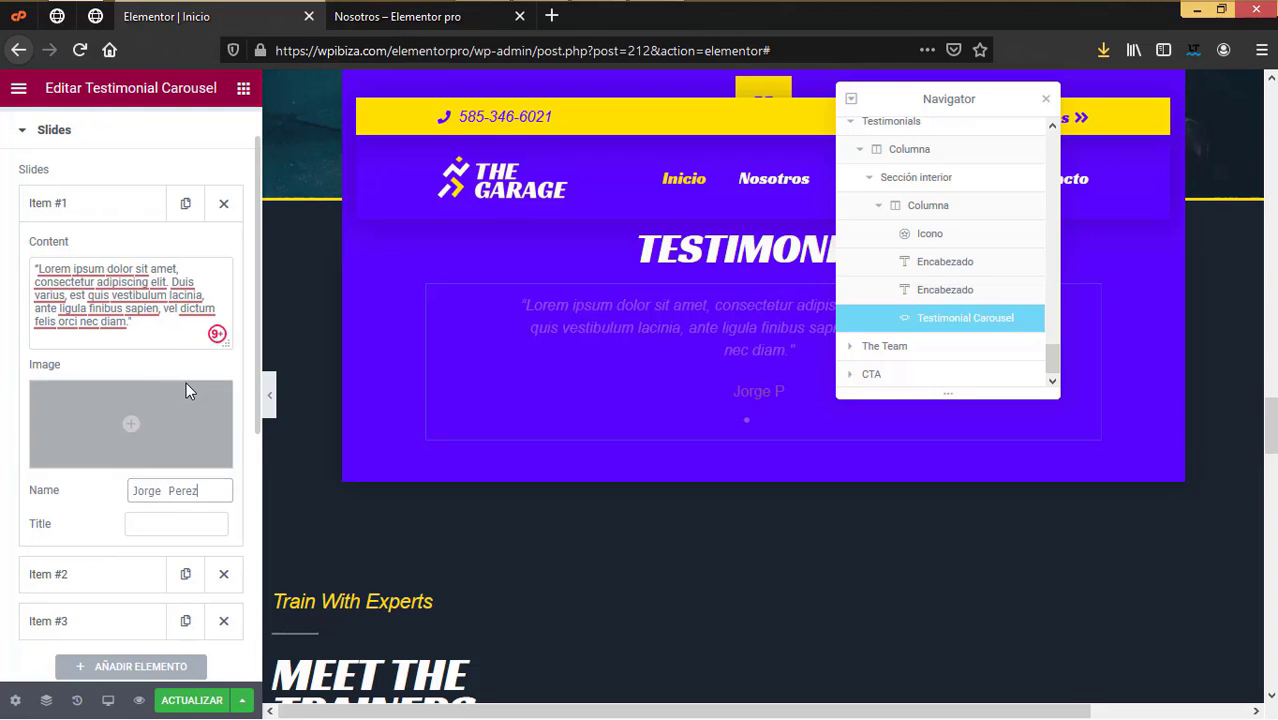
click(138, 212)
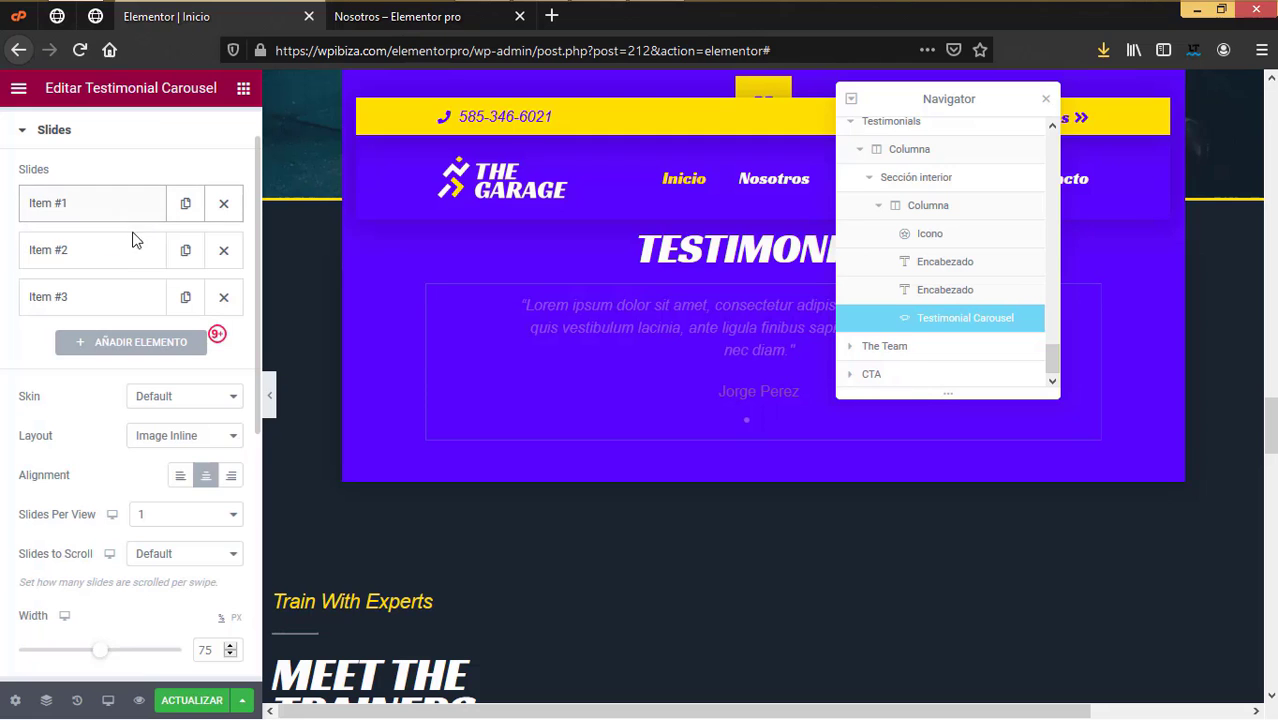
click(110, 260)
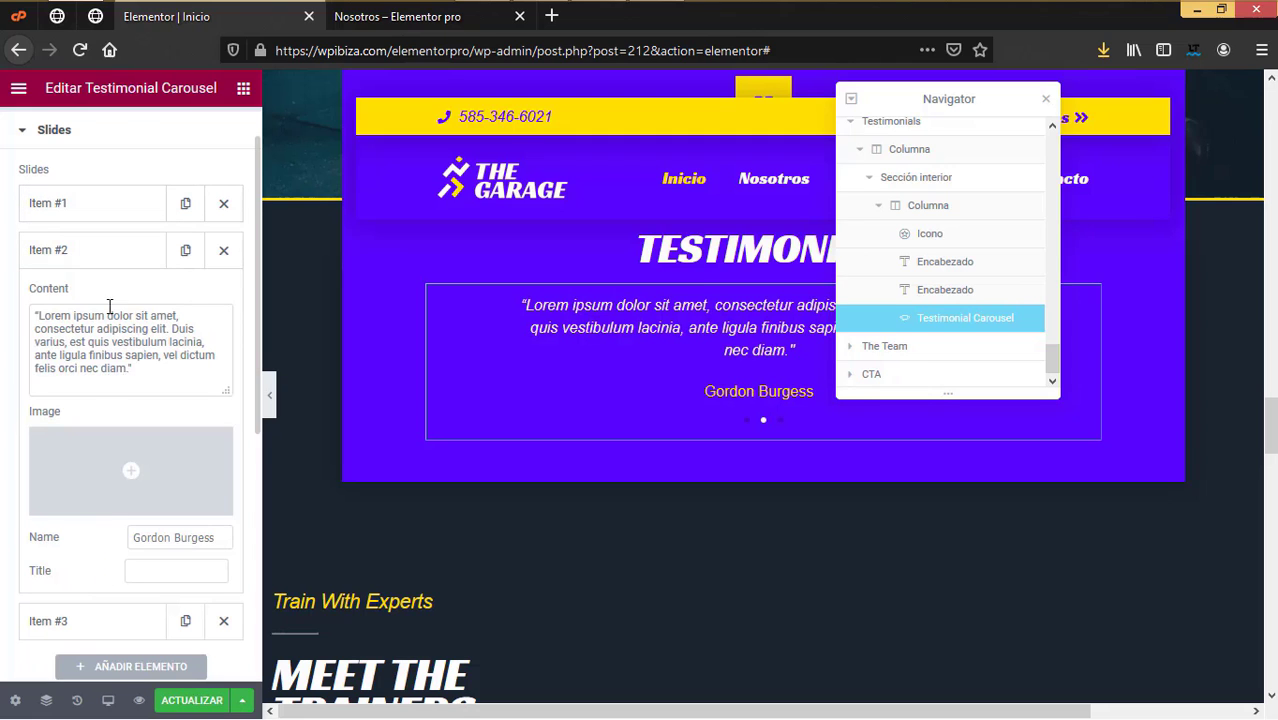
click(95, 258)
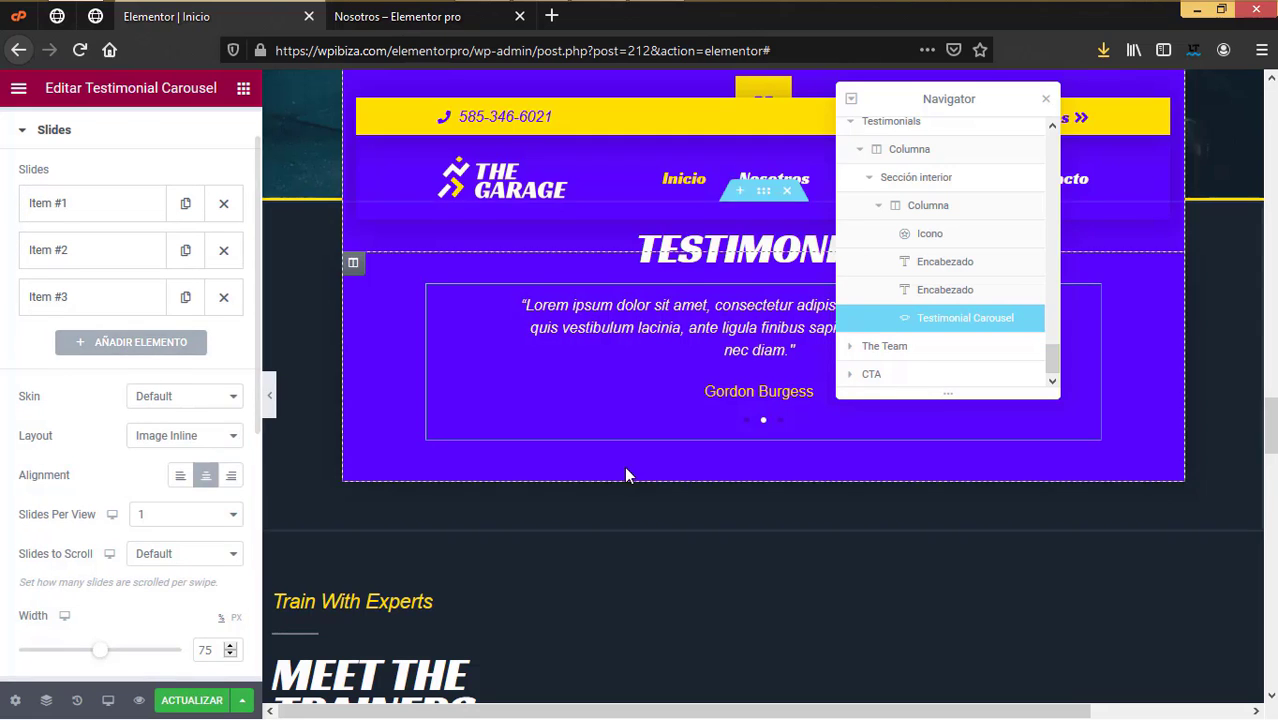
Step: Start replacing the Train With Experts heading text with Spanish, beginning with 'E'
scroll(621, 484, down, 6)
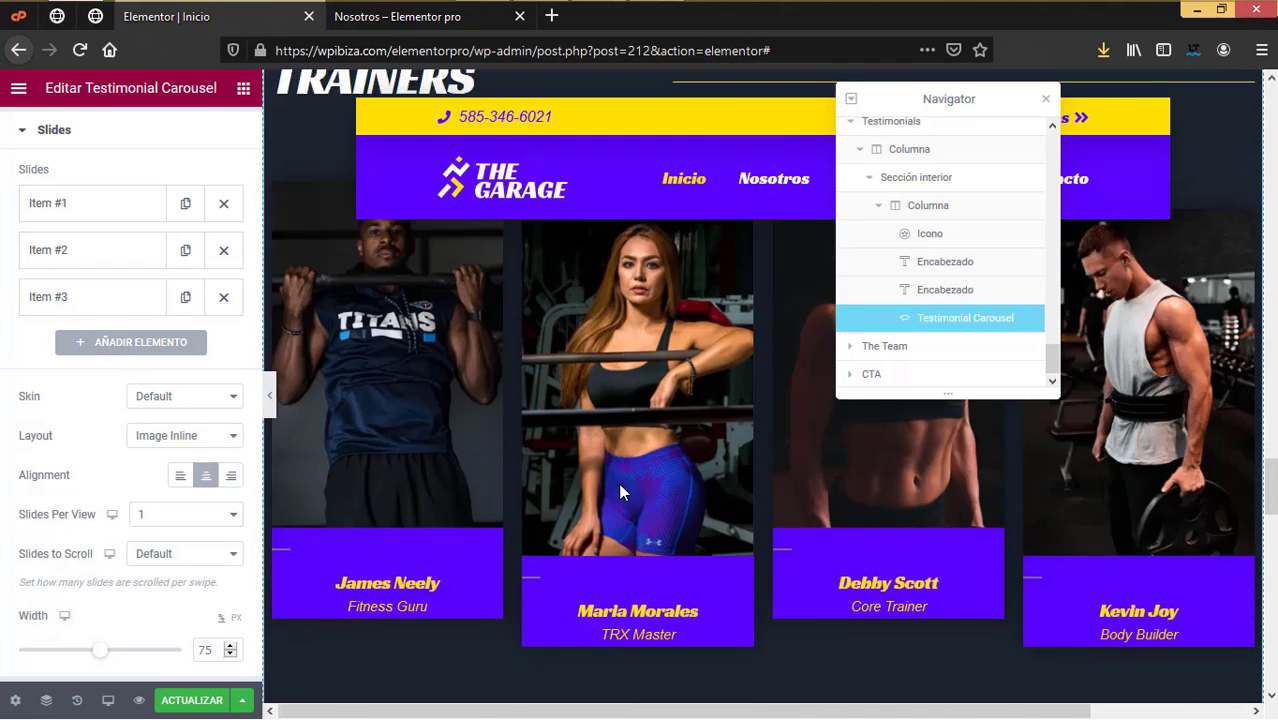
scroll(617, 485, down, 3)
scroll(617, 485, up, 6)
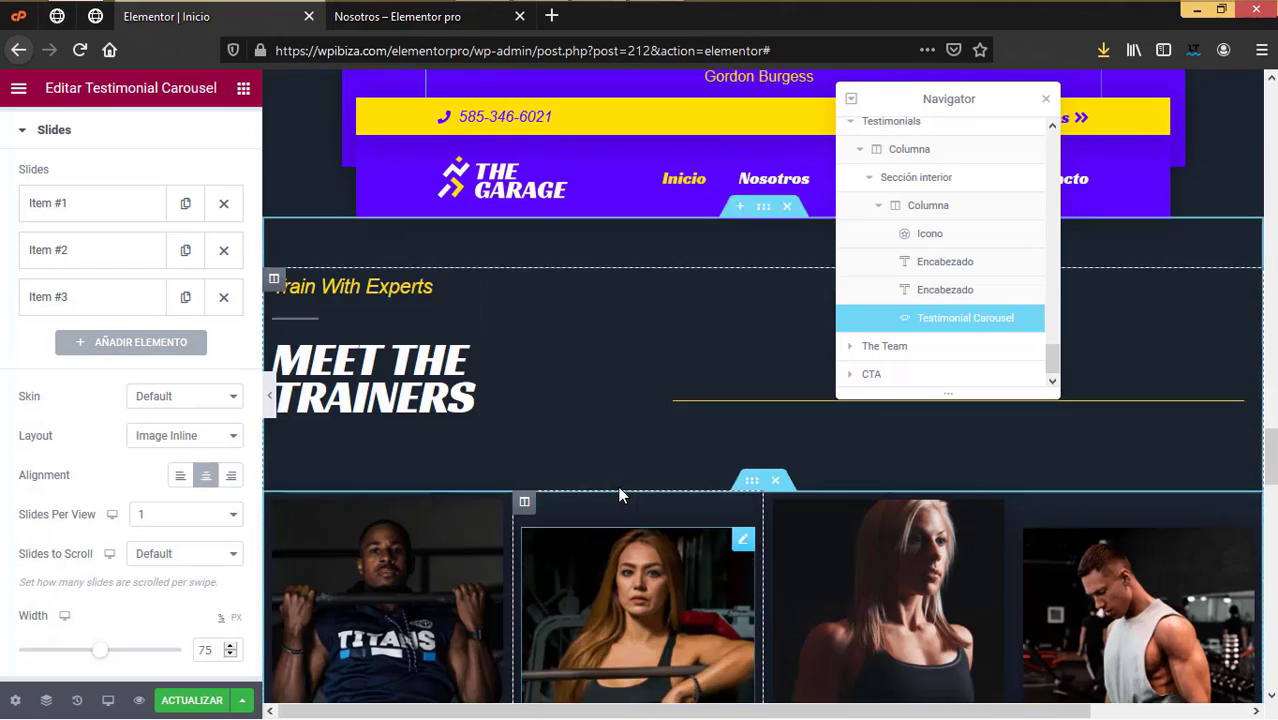
click(380, 315)
key(ctrl+a)
text(E)
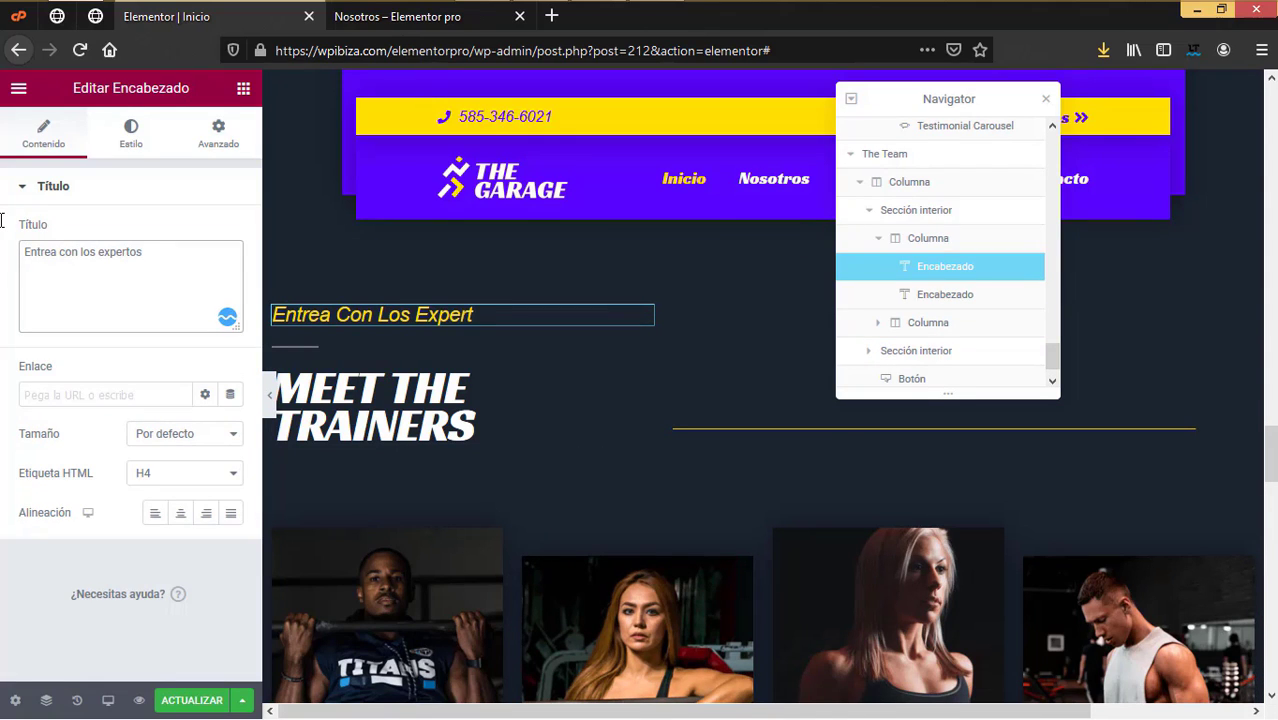
Step: Change the MEET THE TRAINERS heading to 'Nuestros entrenadores'
click(400, 405)
drag(135, 252, 2, 232)
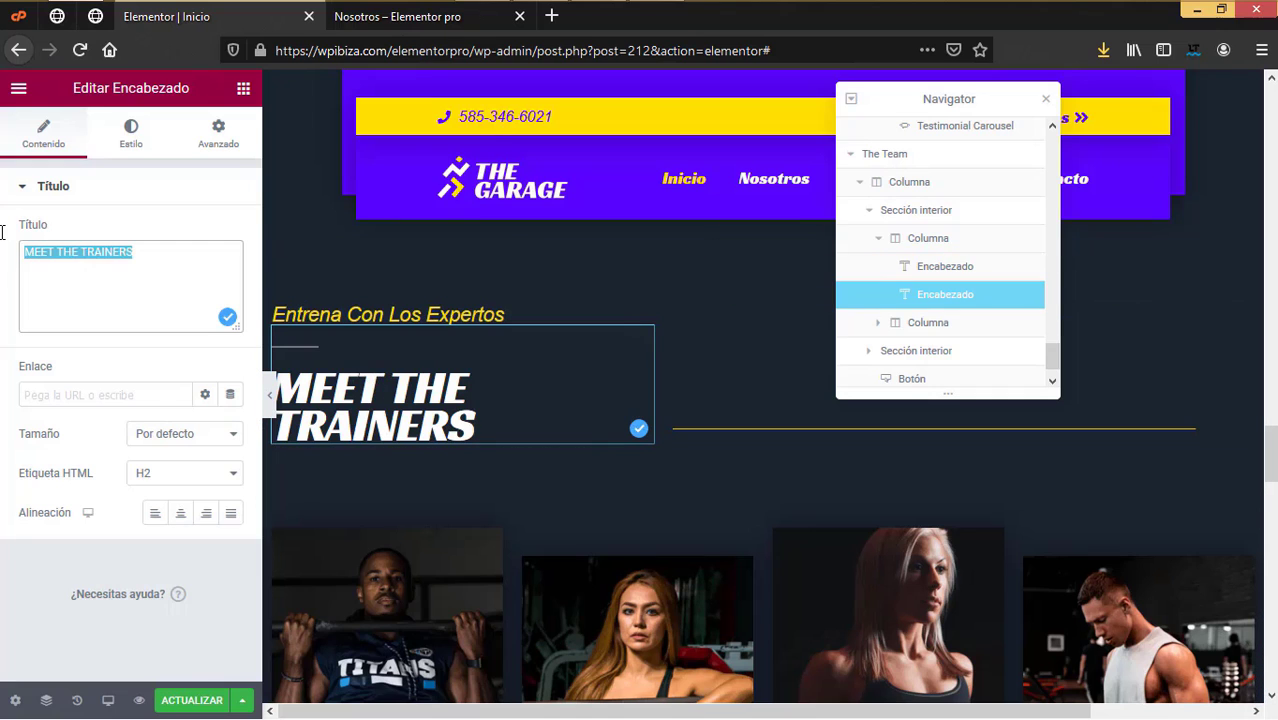
text(Nues)
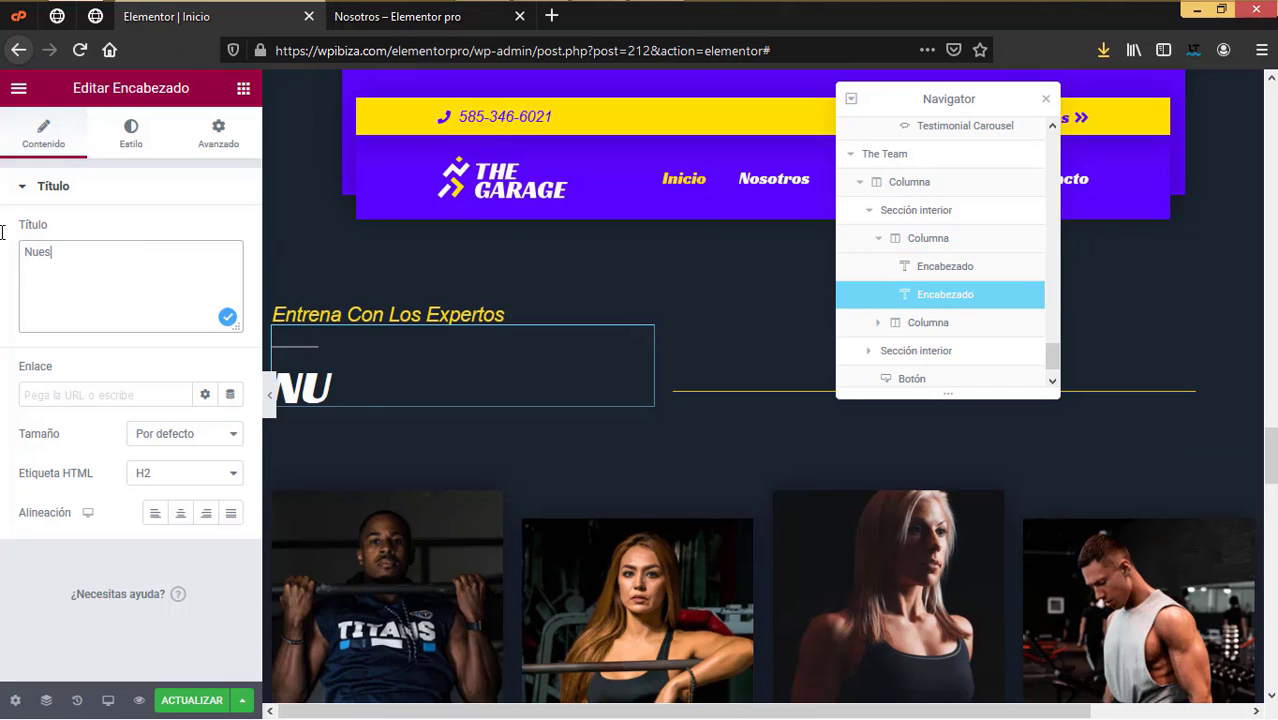
text(tros entrenadores)
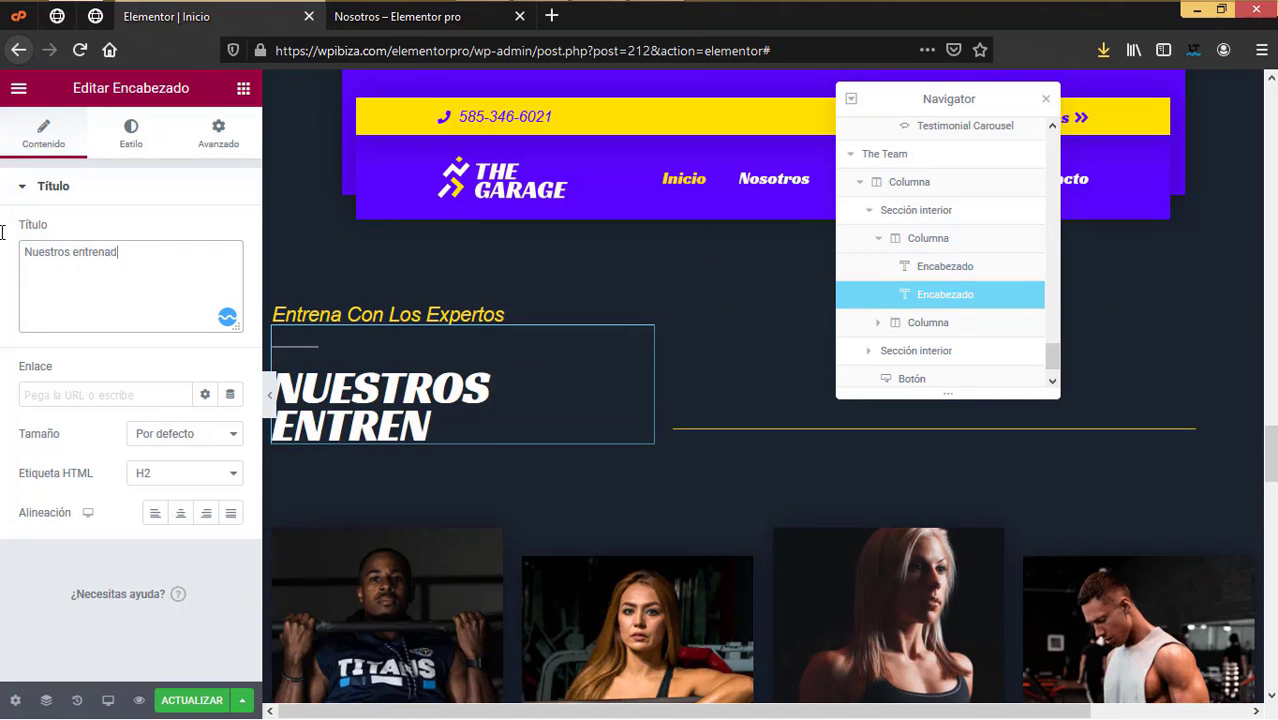
scroll(606, 508, down, 3)
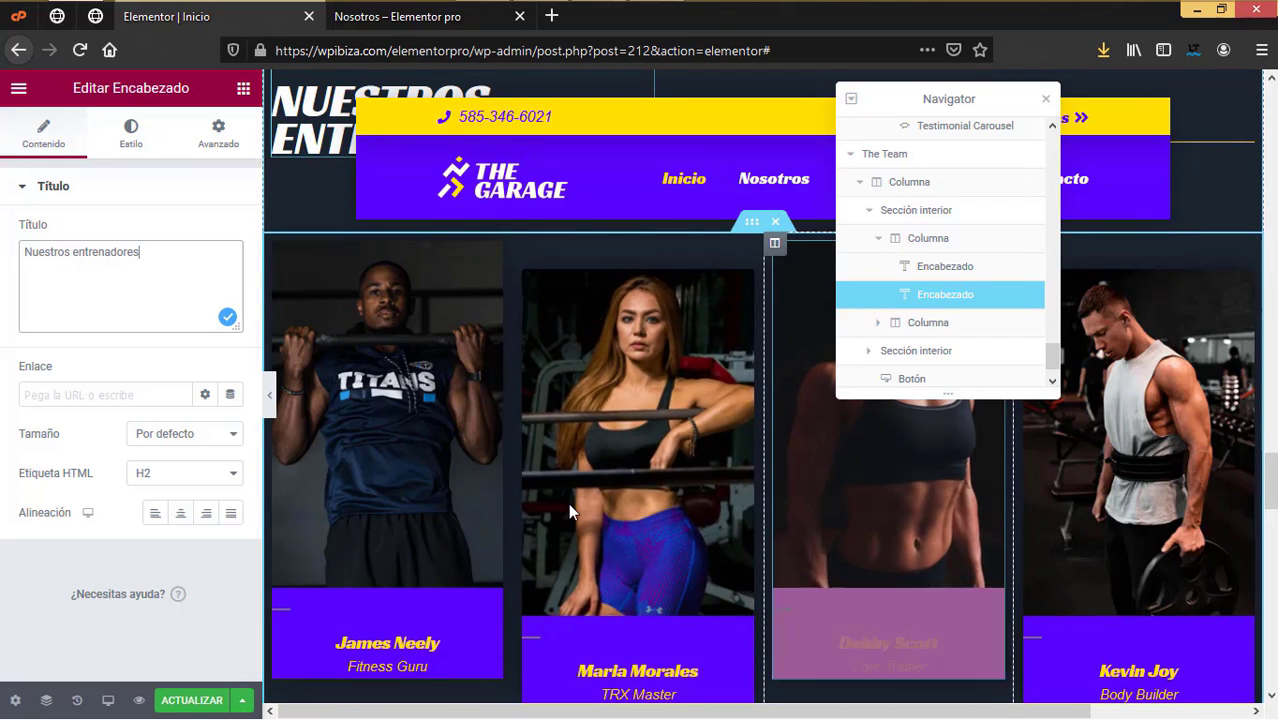
scroll(560, 499, down, 2)
scroll(383, 357, up, 2)
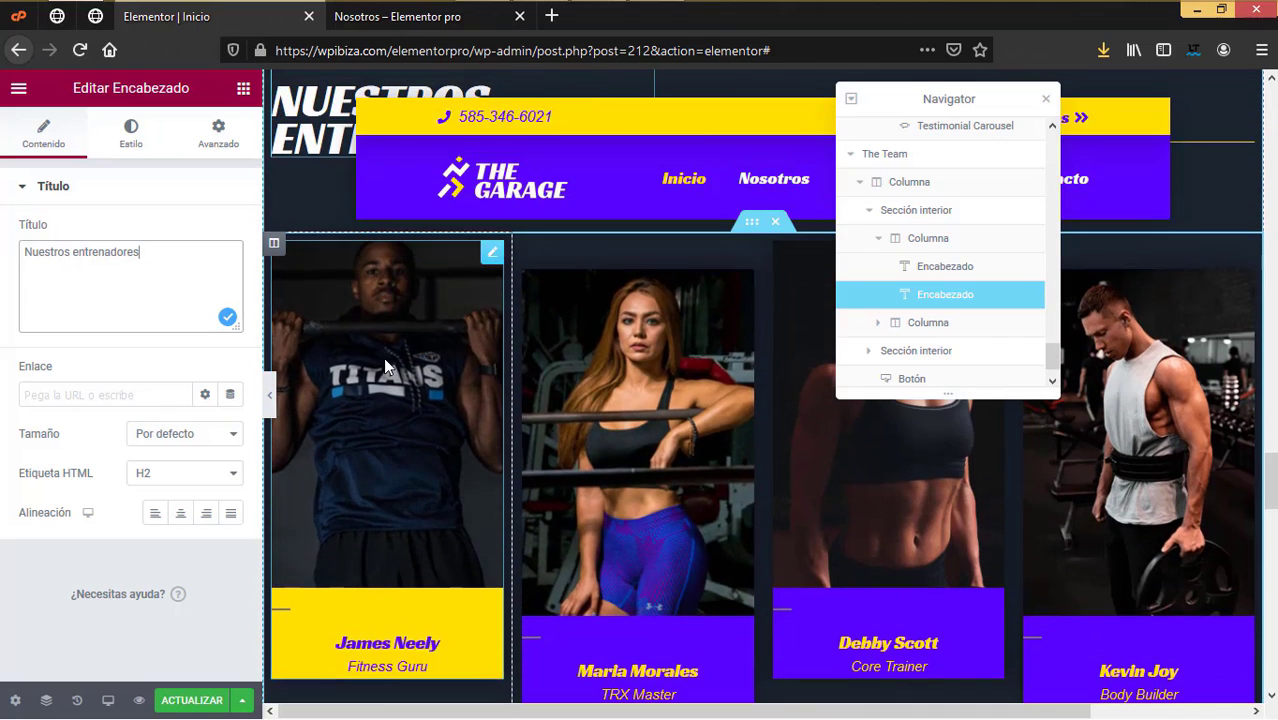
Step: Replace the first trainer card's photo with the uploaded entrenador 2.jpg
click(383, 357)
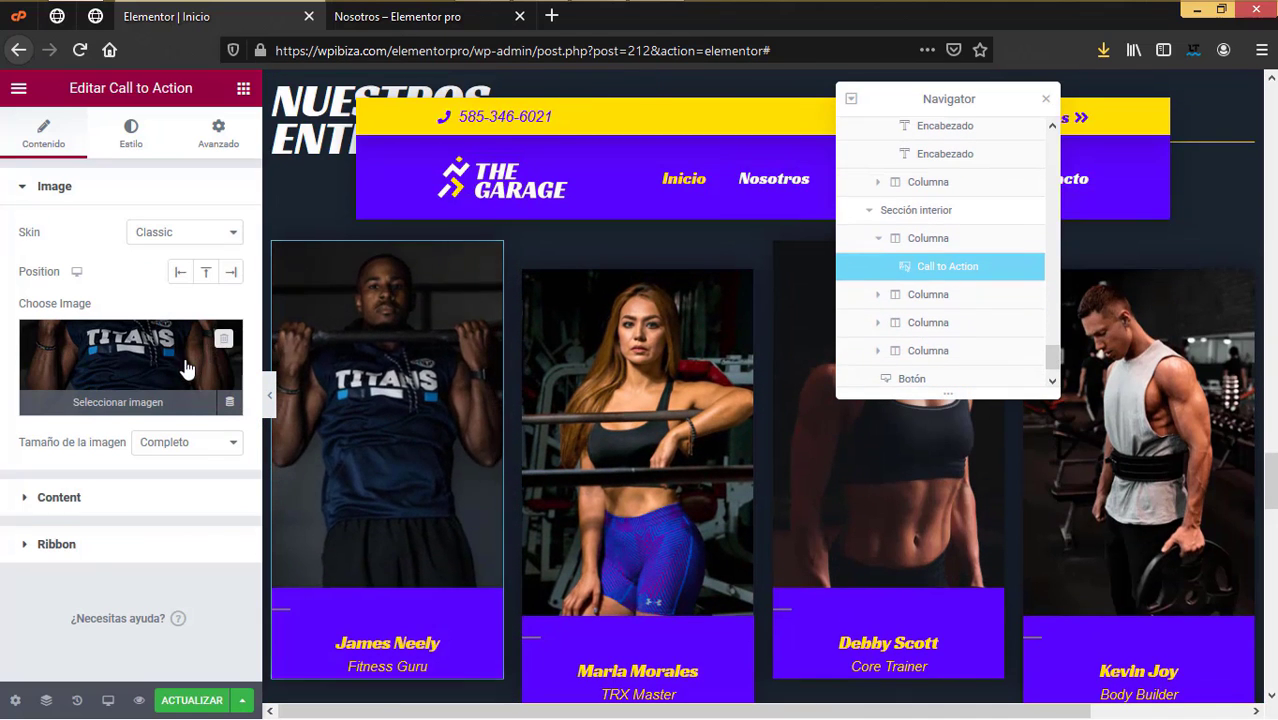
click(123, 366)
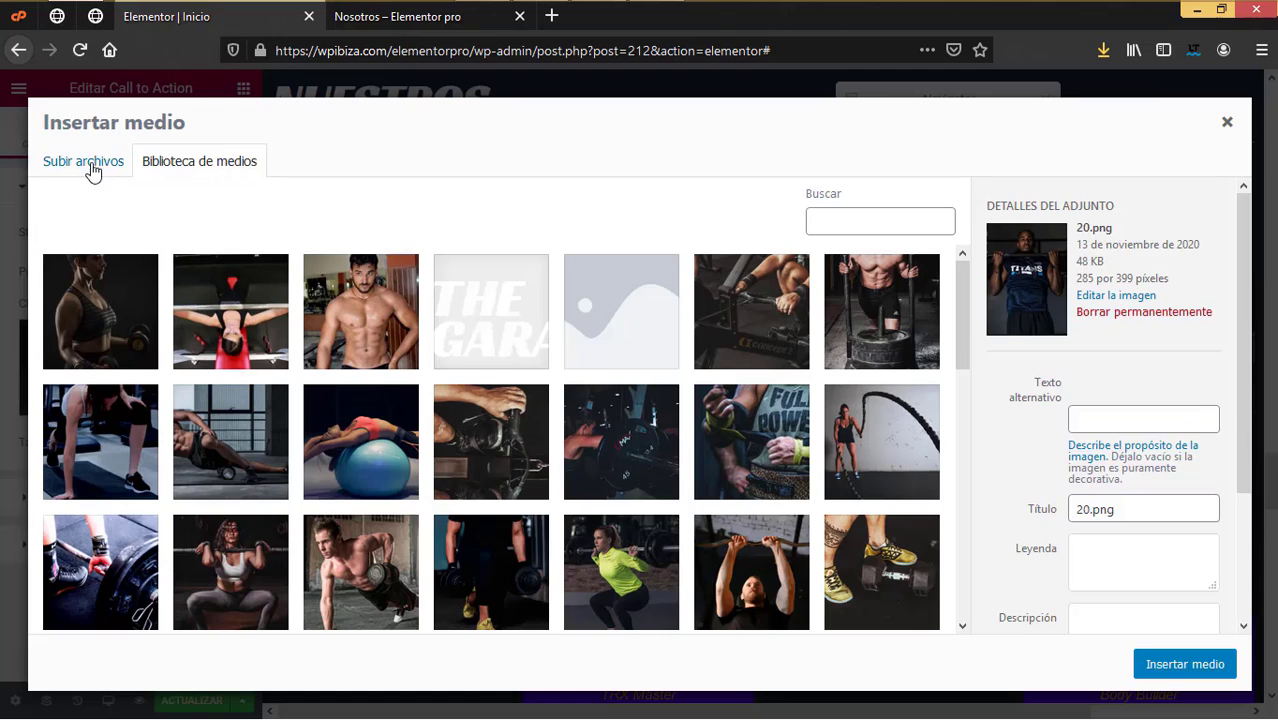
click(88, 166)
click(639, 406)
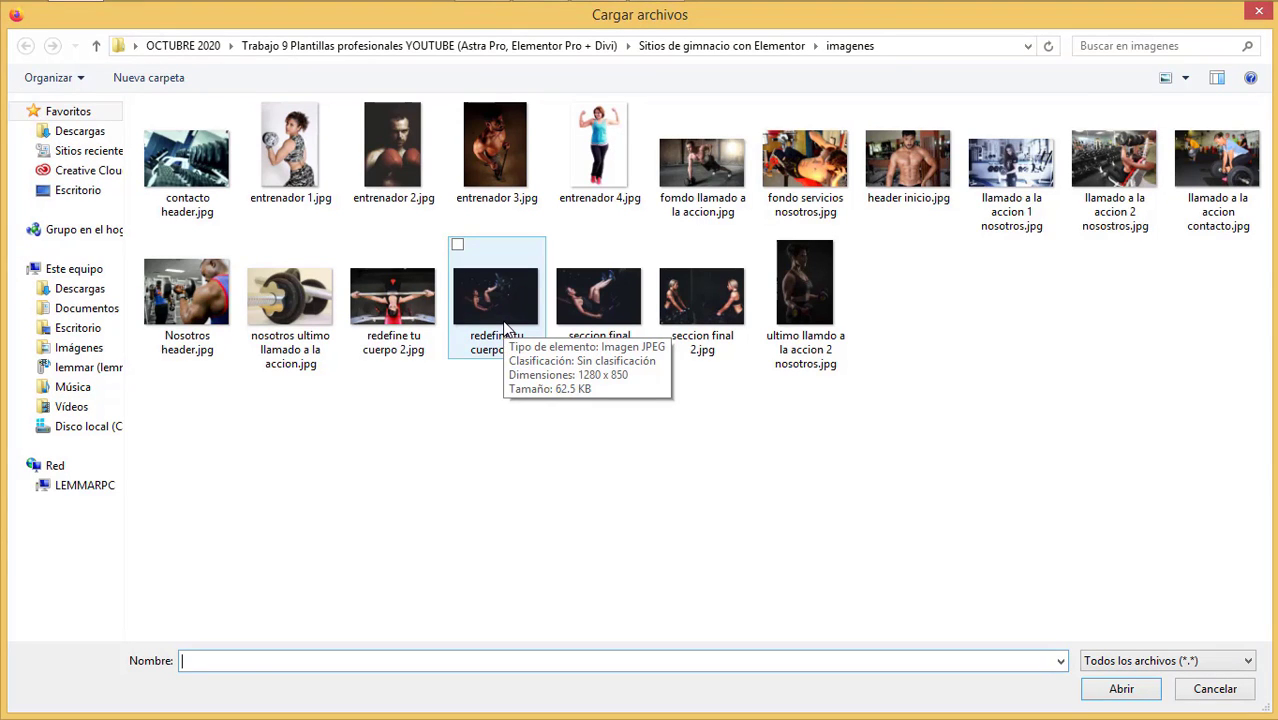
click(431, 179)
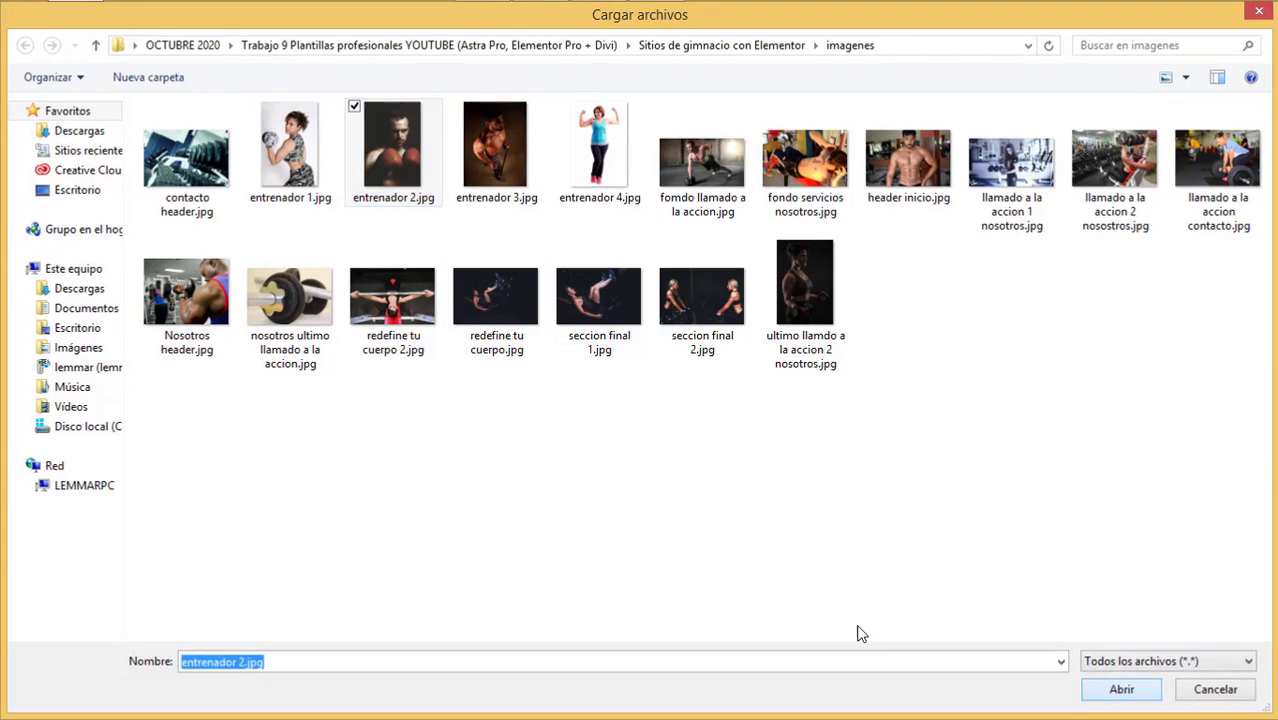
click(1084, 687)
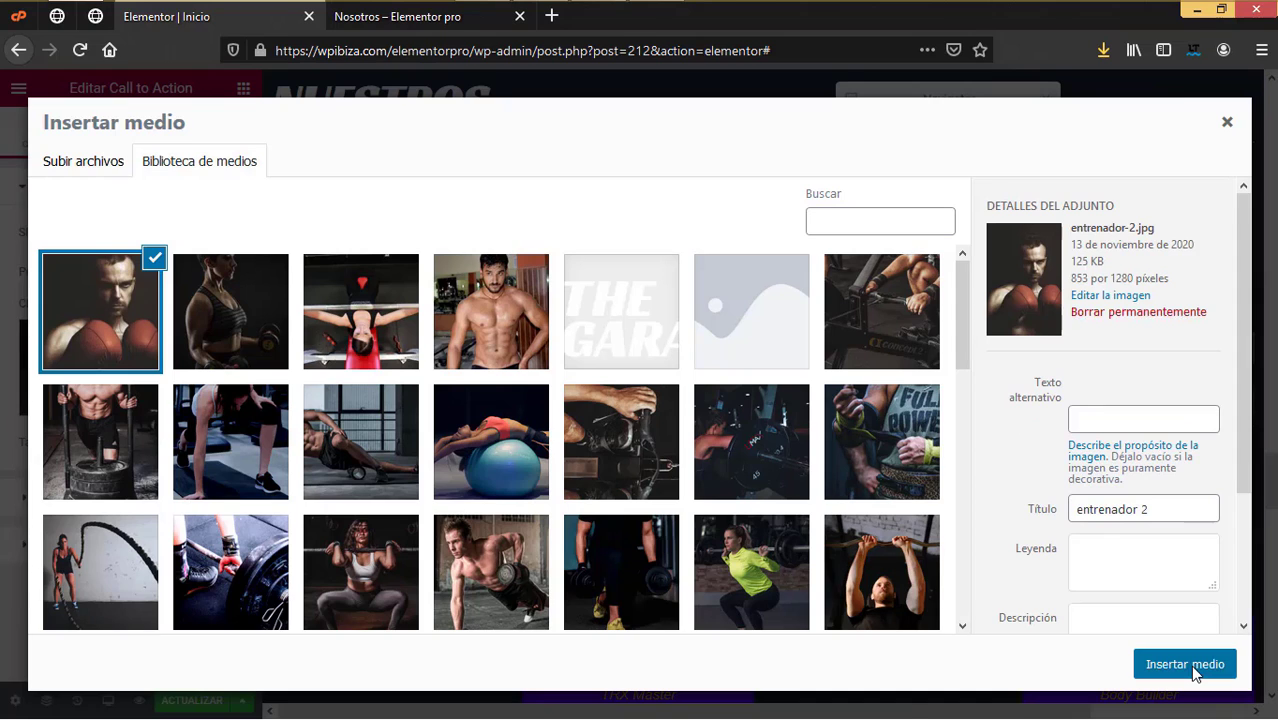
click(1185, 664)
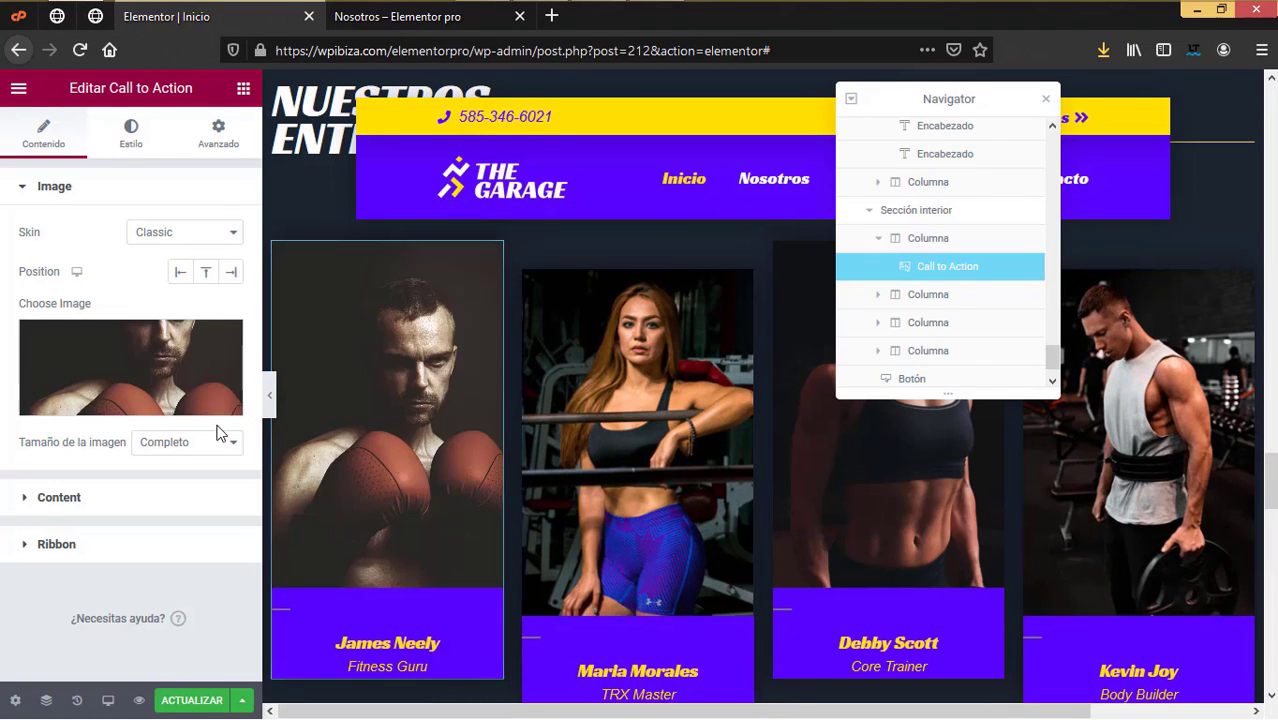
Step: Change the first card's description from Fitness Guru to 'Entrenador de boxeo'
click(77, 498)
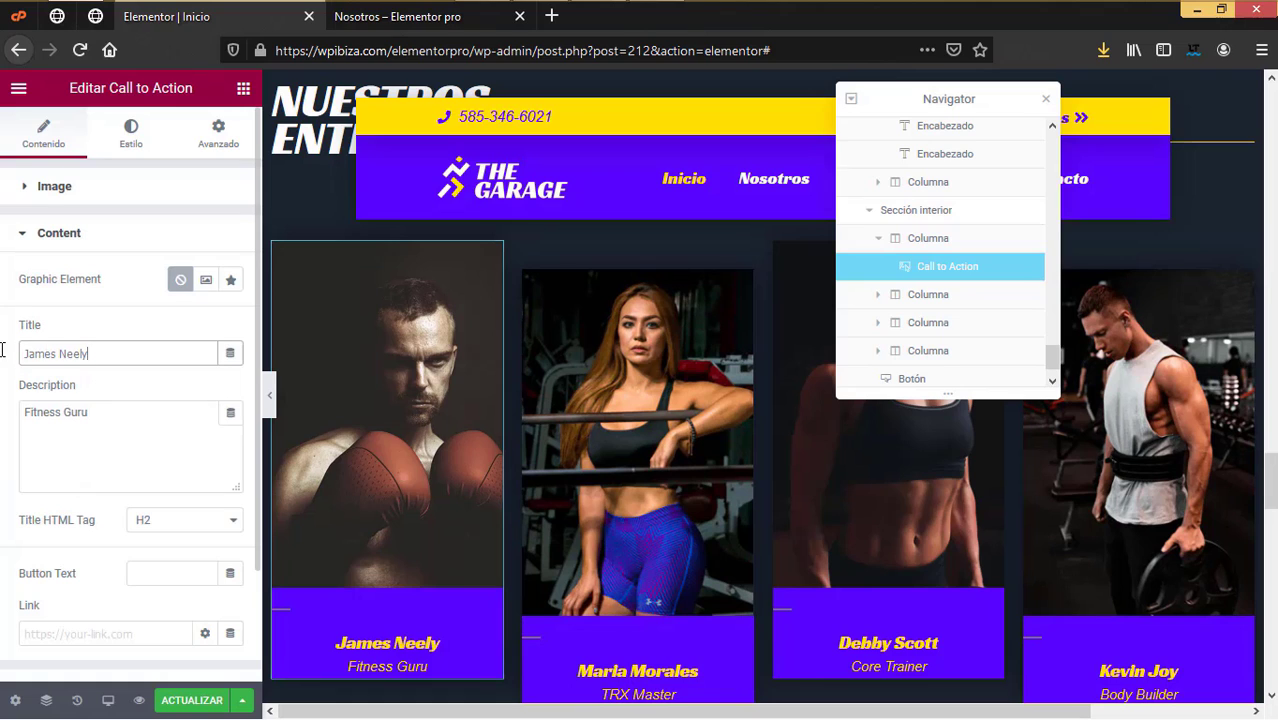
drag(2, 404, 2, 404)
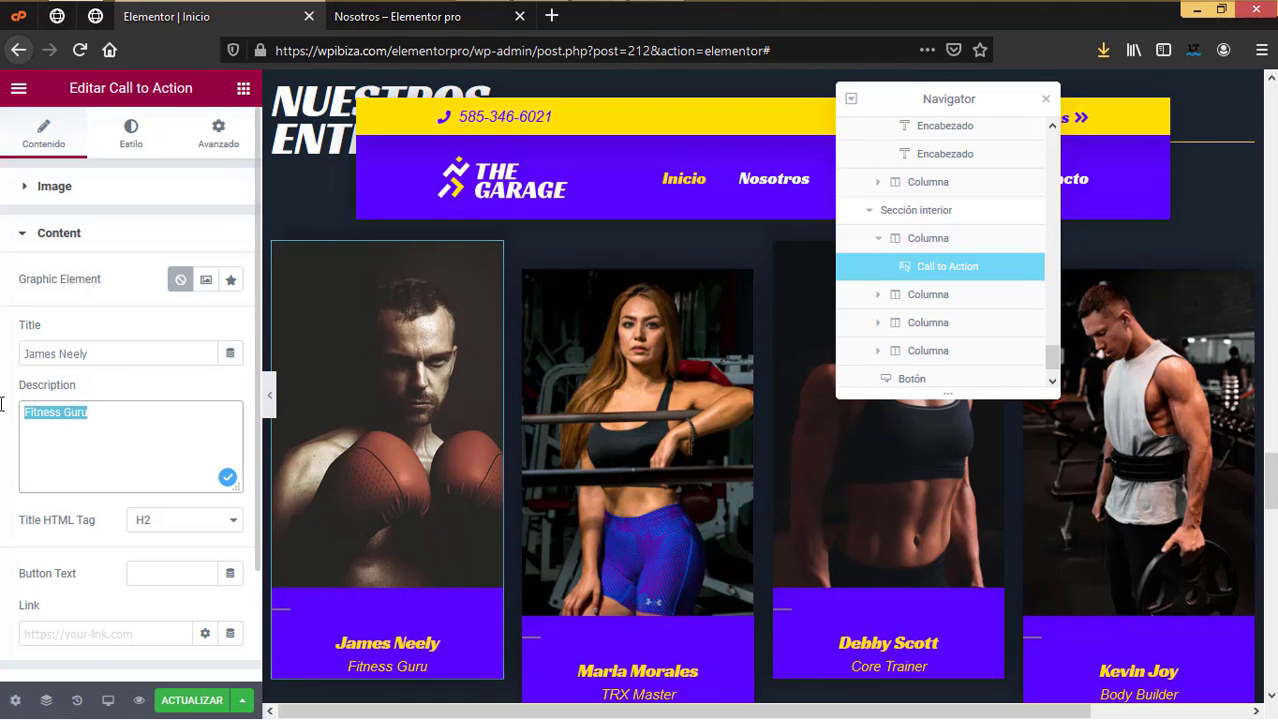
text(Entrenador de boxeo)
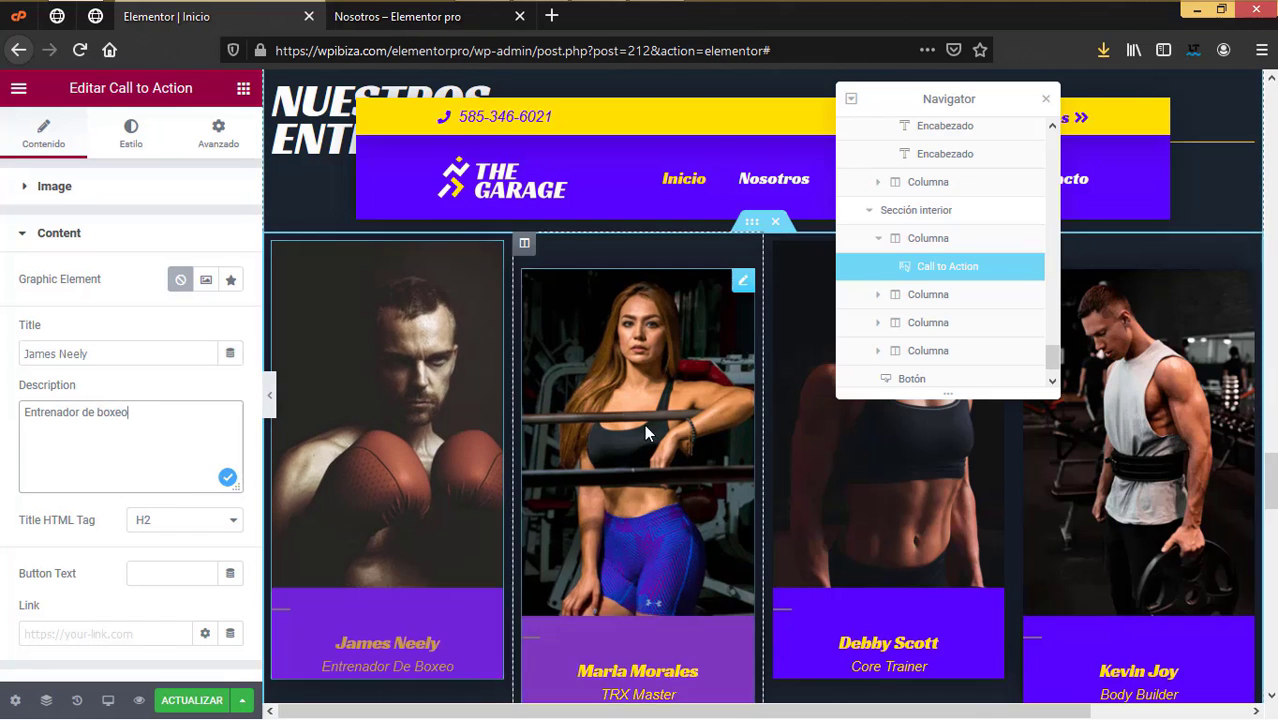
click(740, 283)
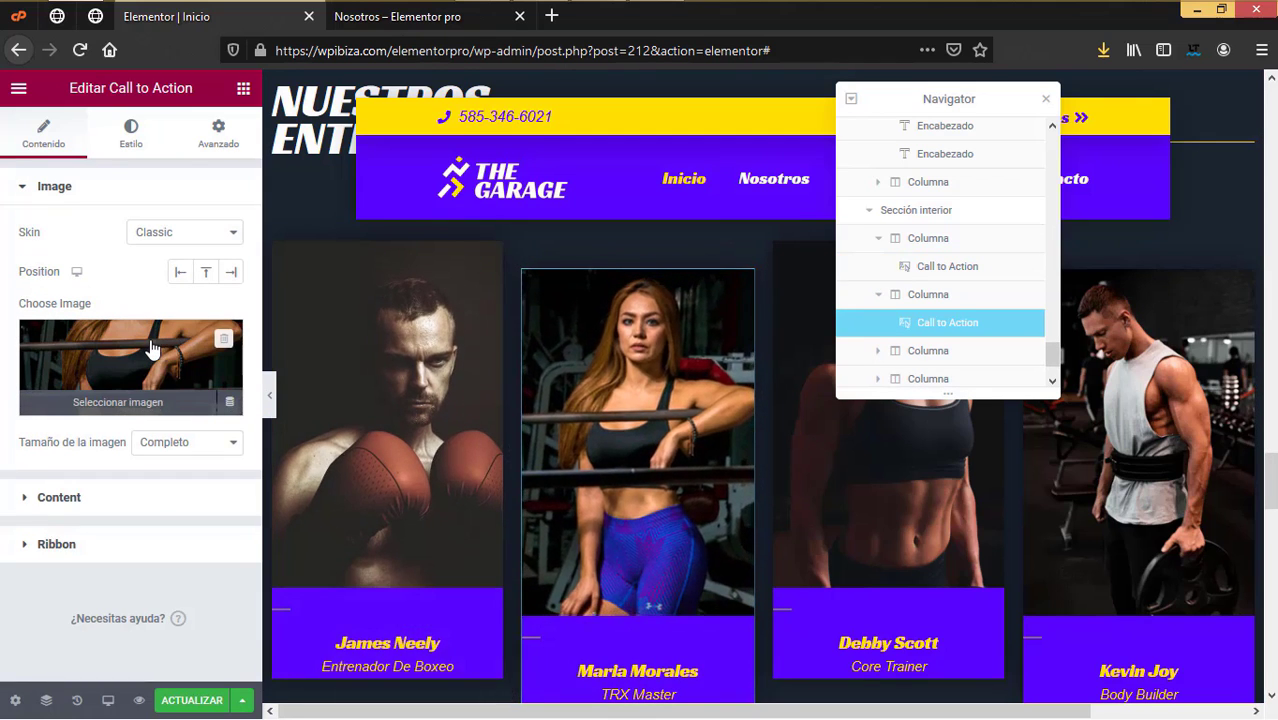
Step: Replace the second trainer card's photo with the uploaded entrenador 1.jpg
click(152, 347)
click(103, 170)
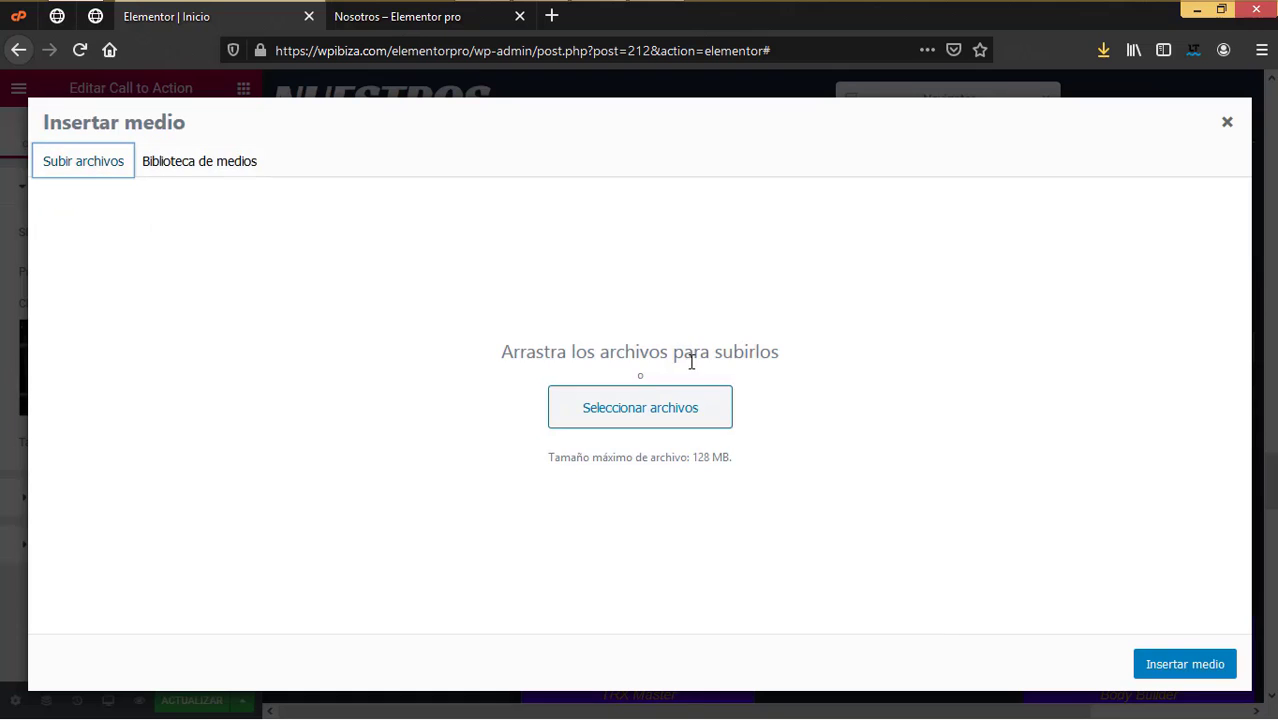
click(668, 392)
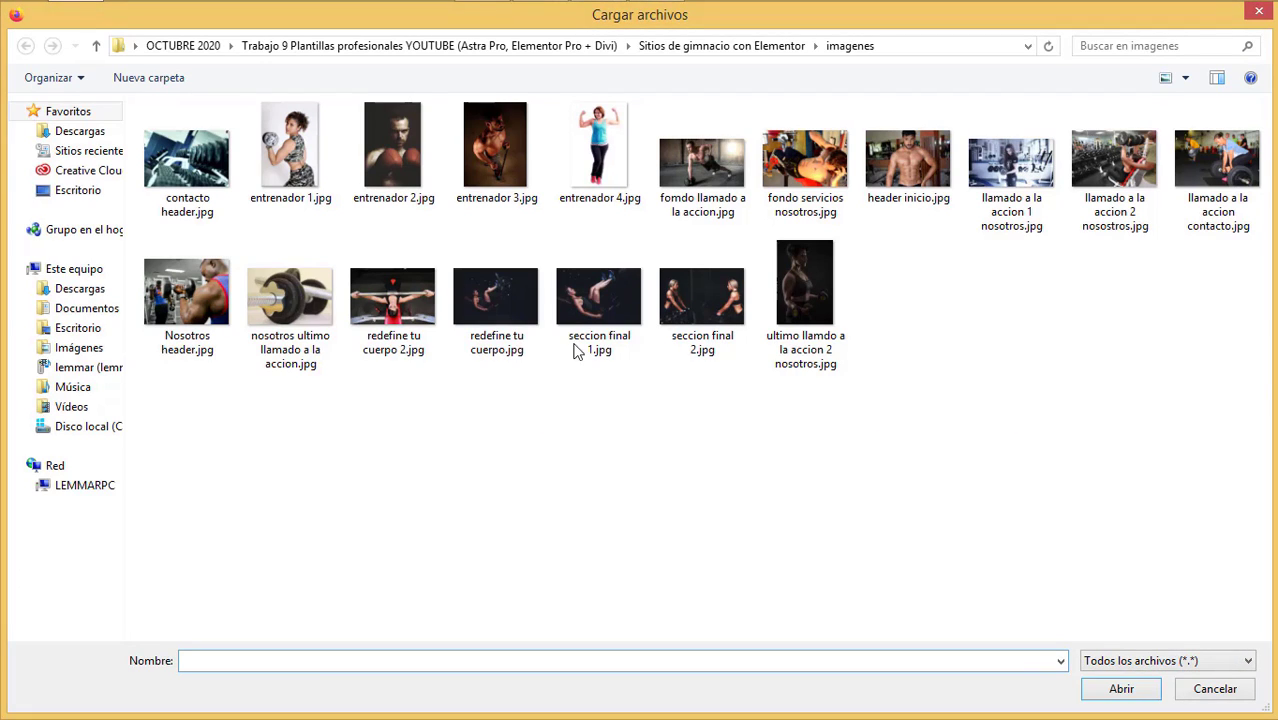
click(290, 150)
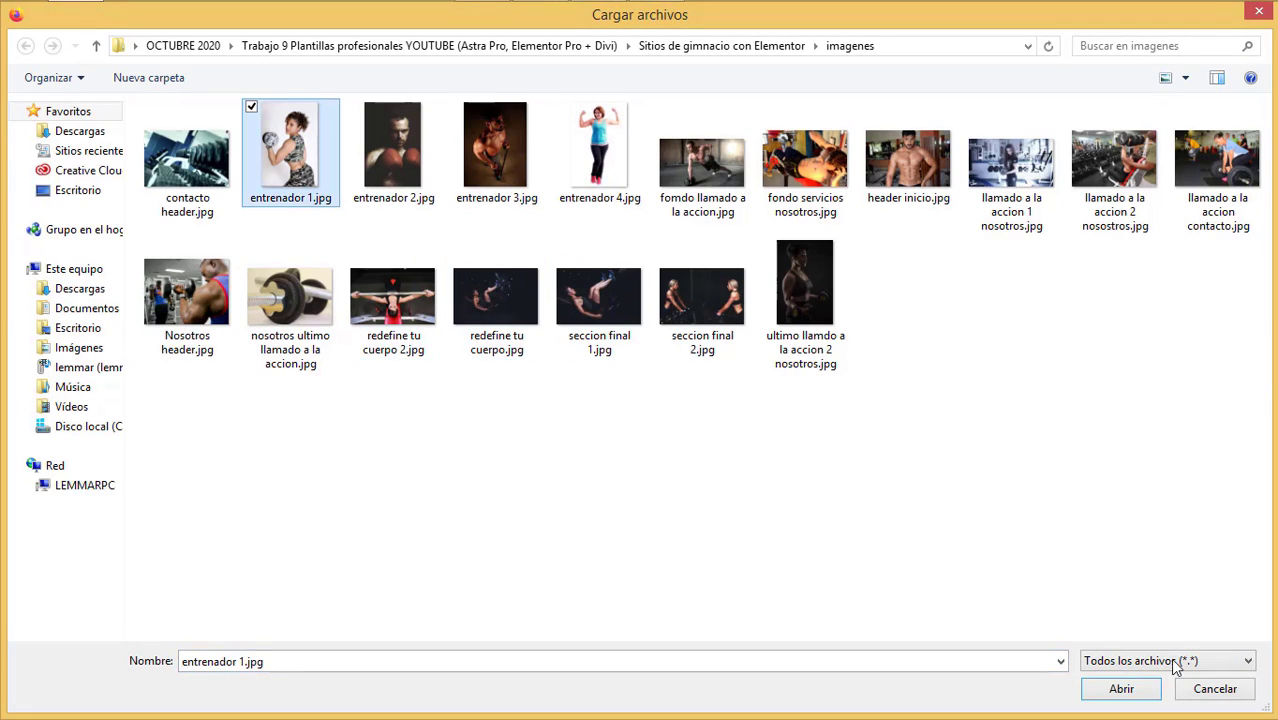
click(1121, 689)
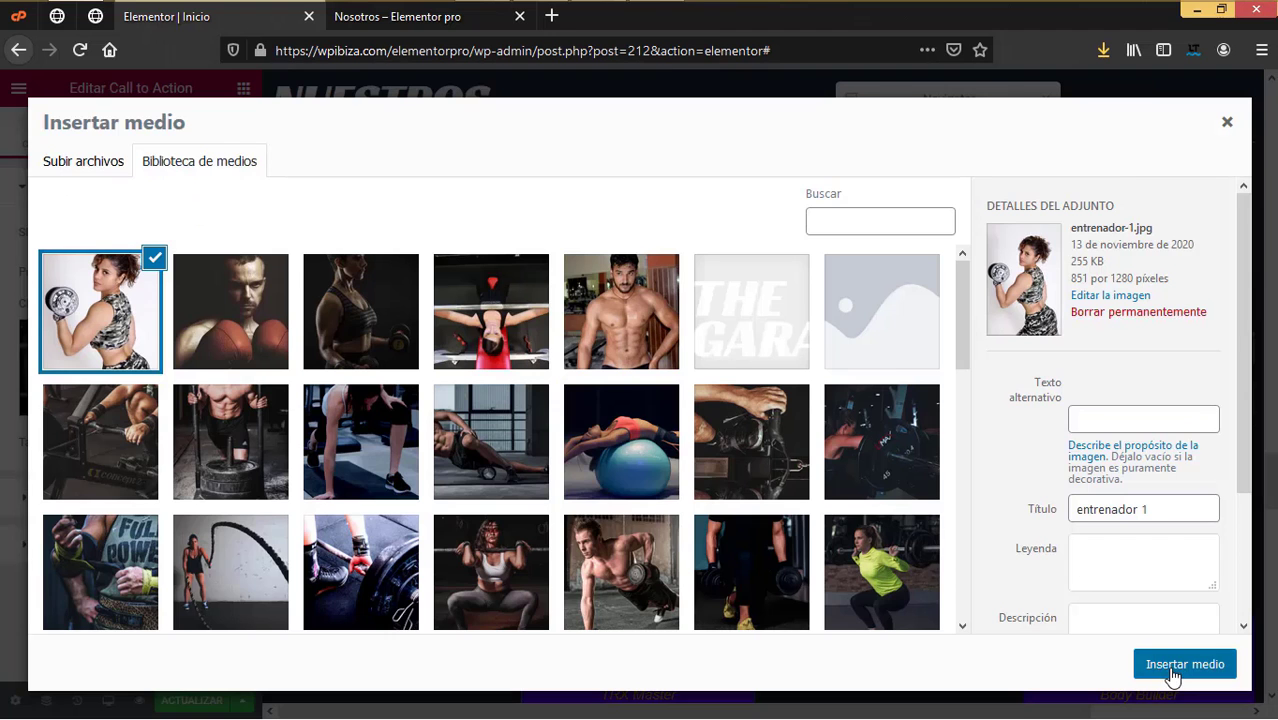
click(1170, 672)
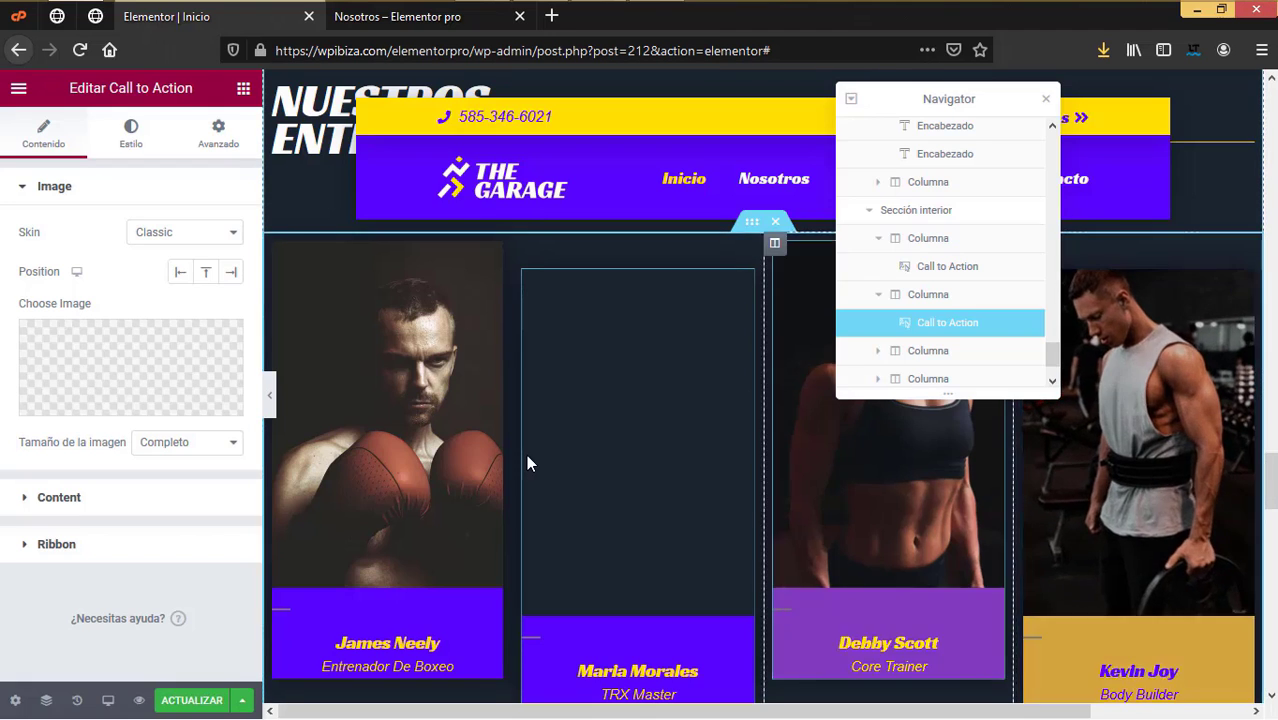
scroll(604, 574, down, 3)
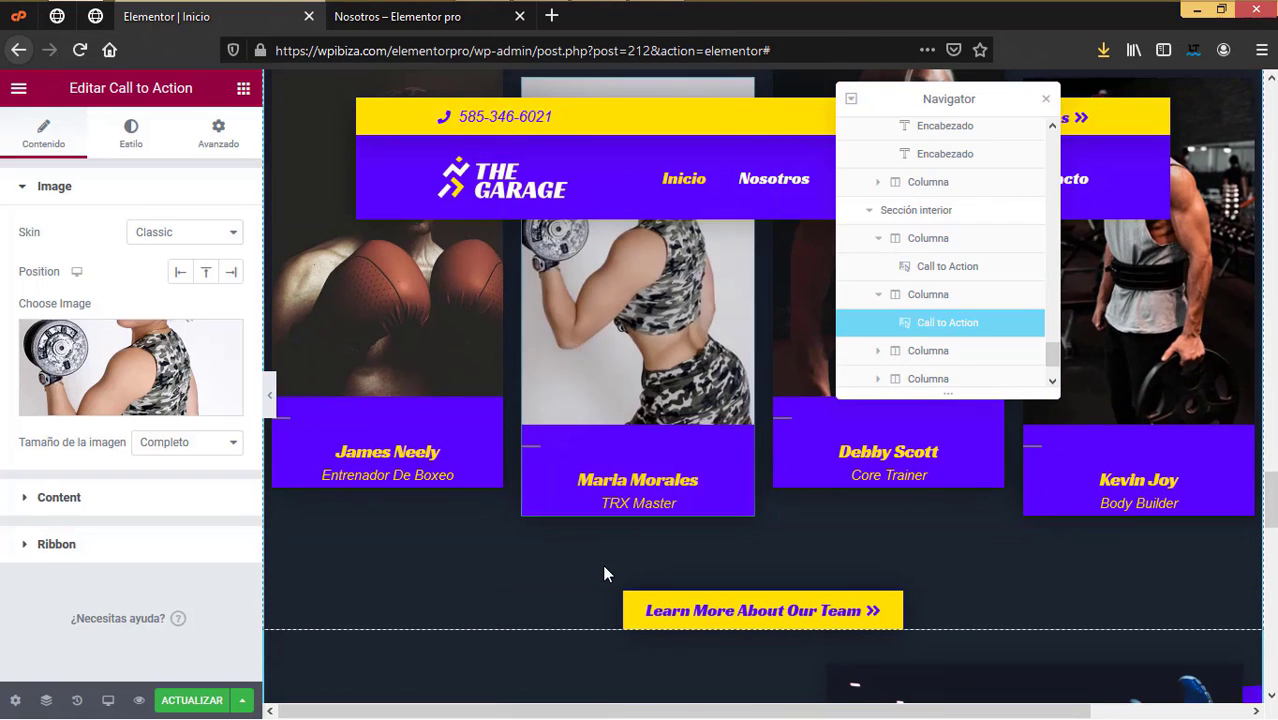
Step: Change the second card's description from TRX Master to 'Entrenadora de pesas'
click(697, 480)
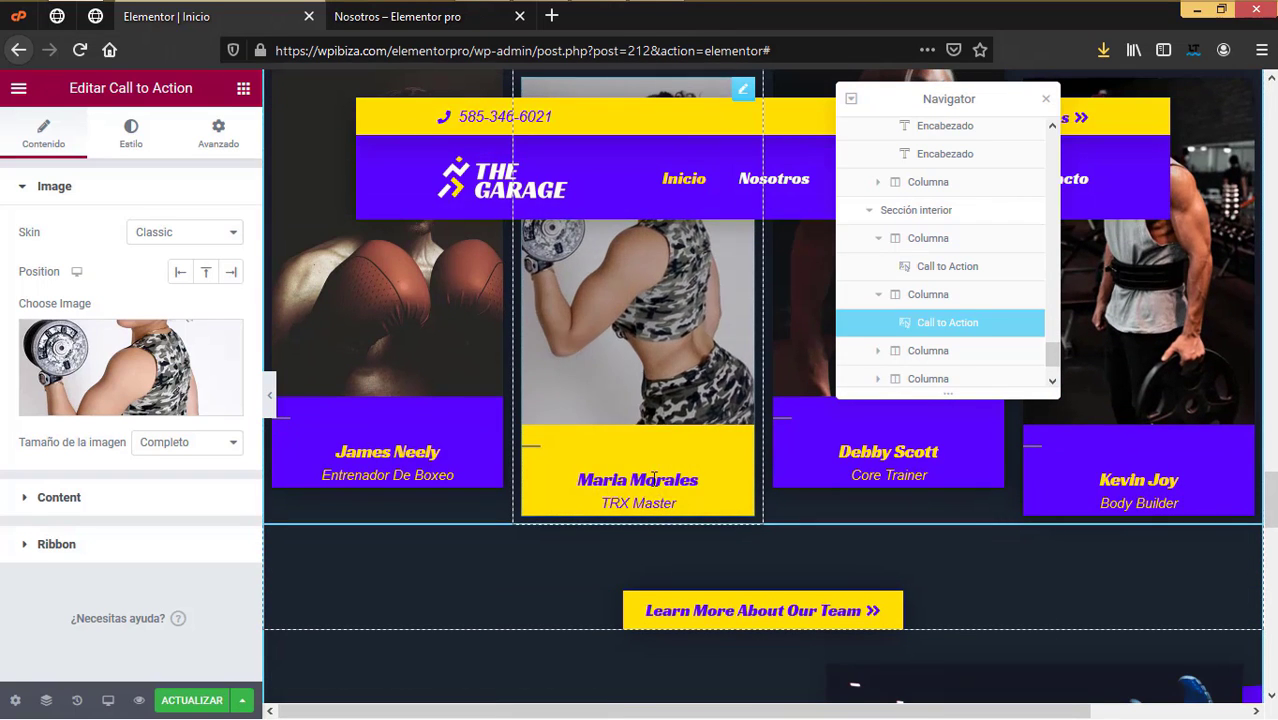
click(18, 500)
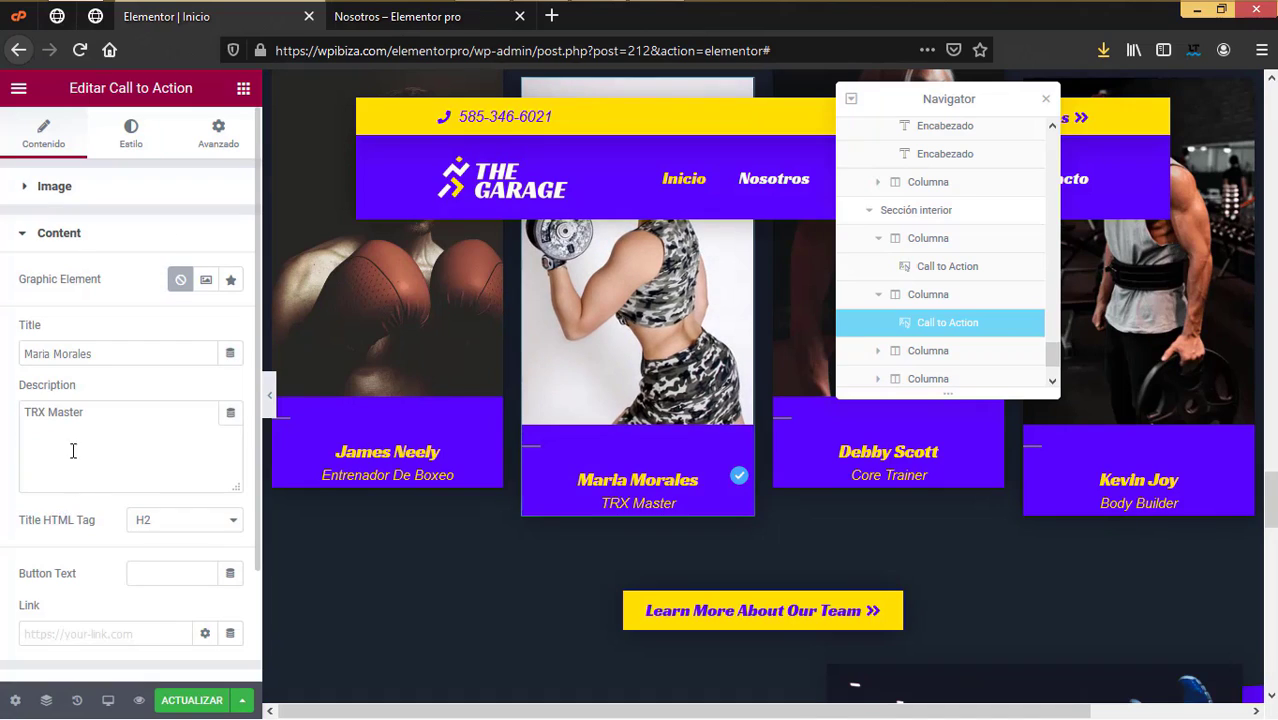
drag(89, 421, 2, 374)
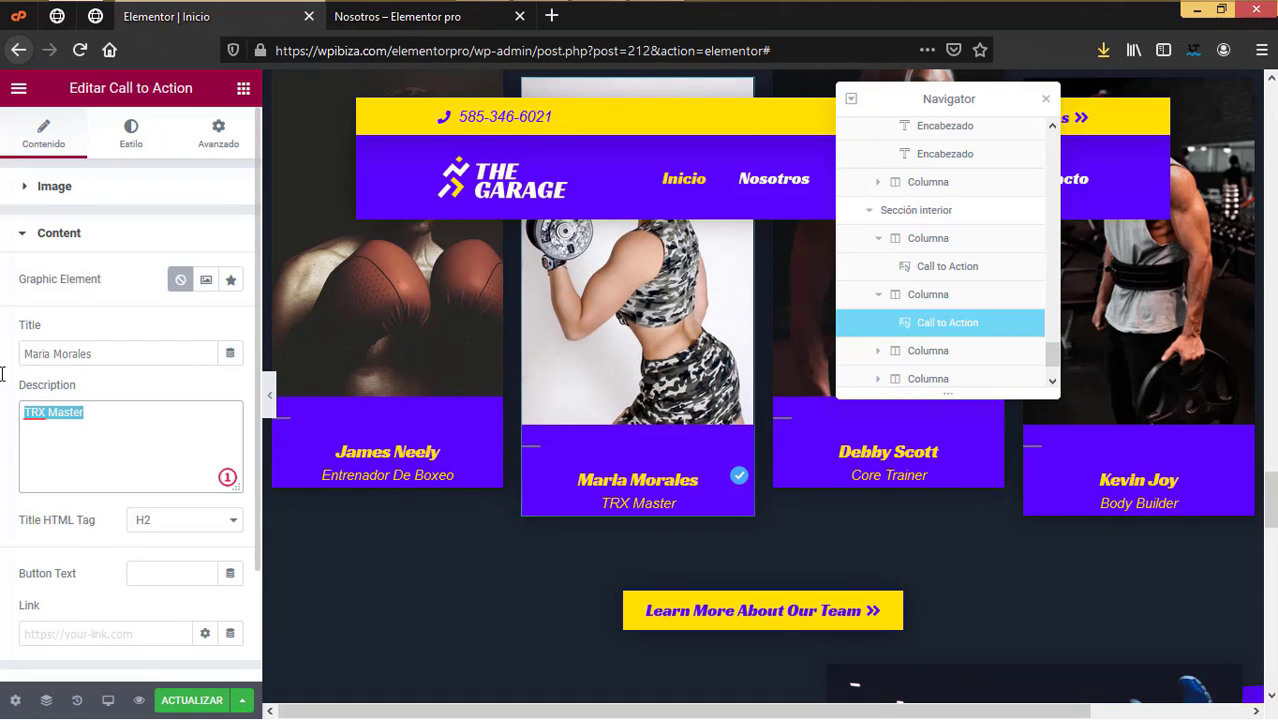
text(Entrenadora de )
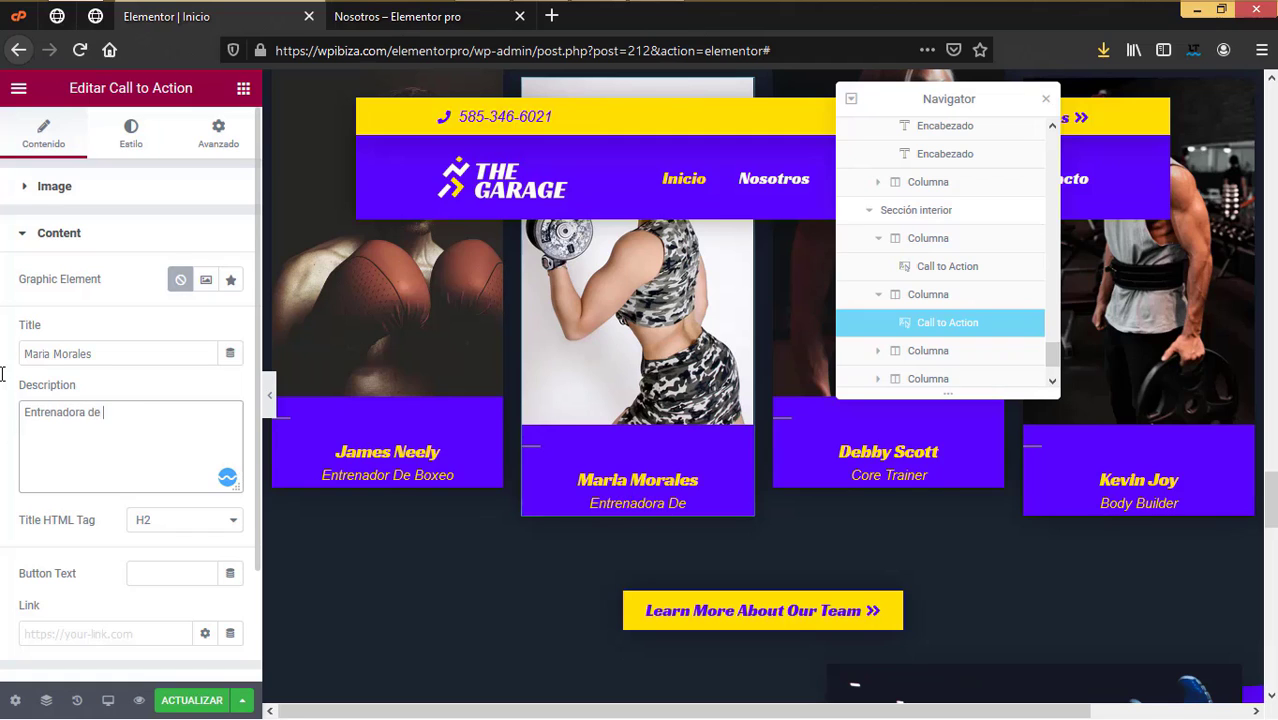
text(pesas)
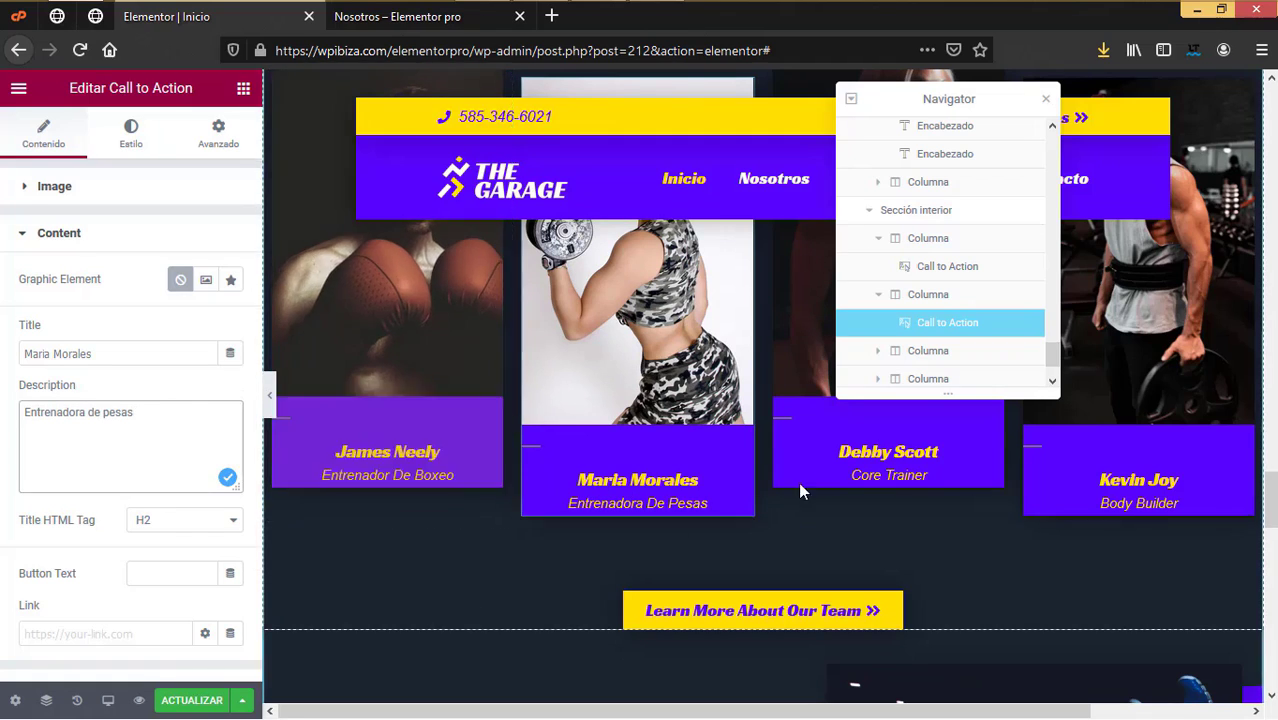
click(1045, 99)
Step: Replace the third trainer card's photo with the uploaded entrenador 3.jpg
click(898, 322)
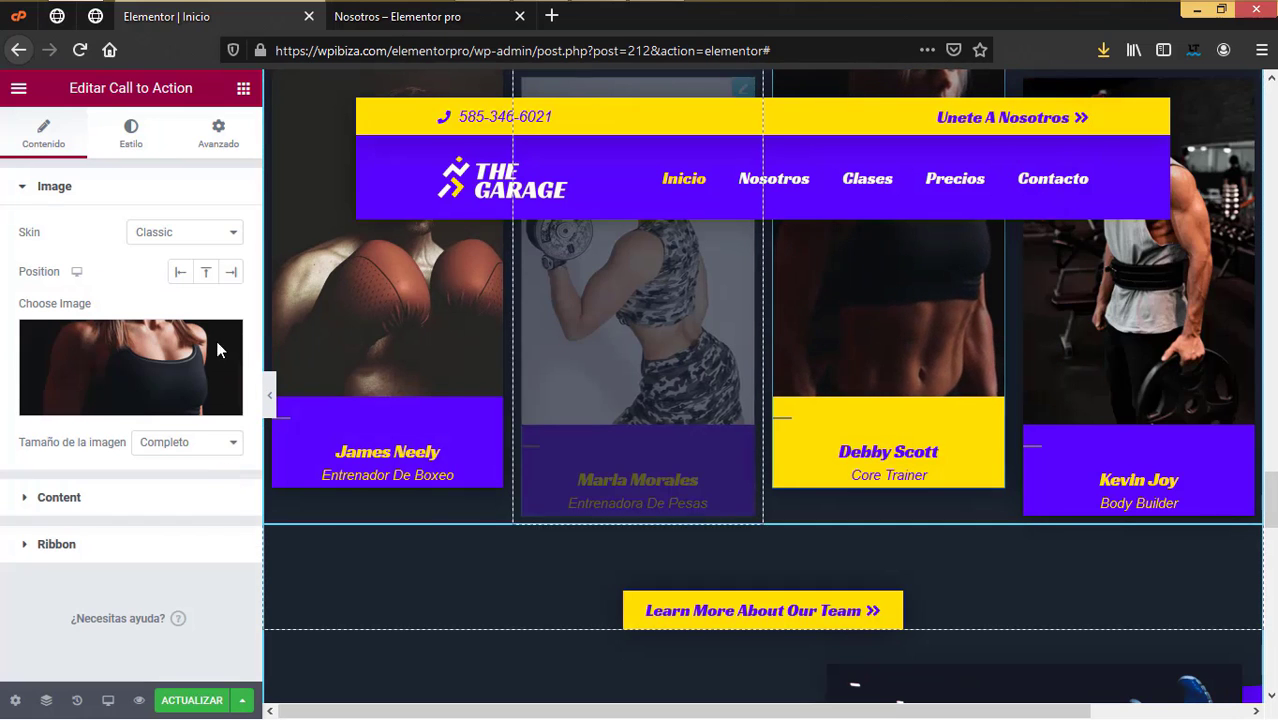
click(107, 367)
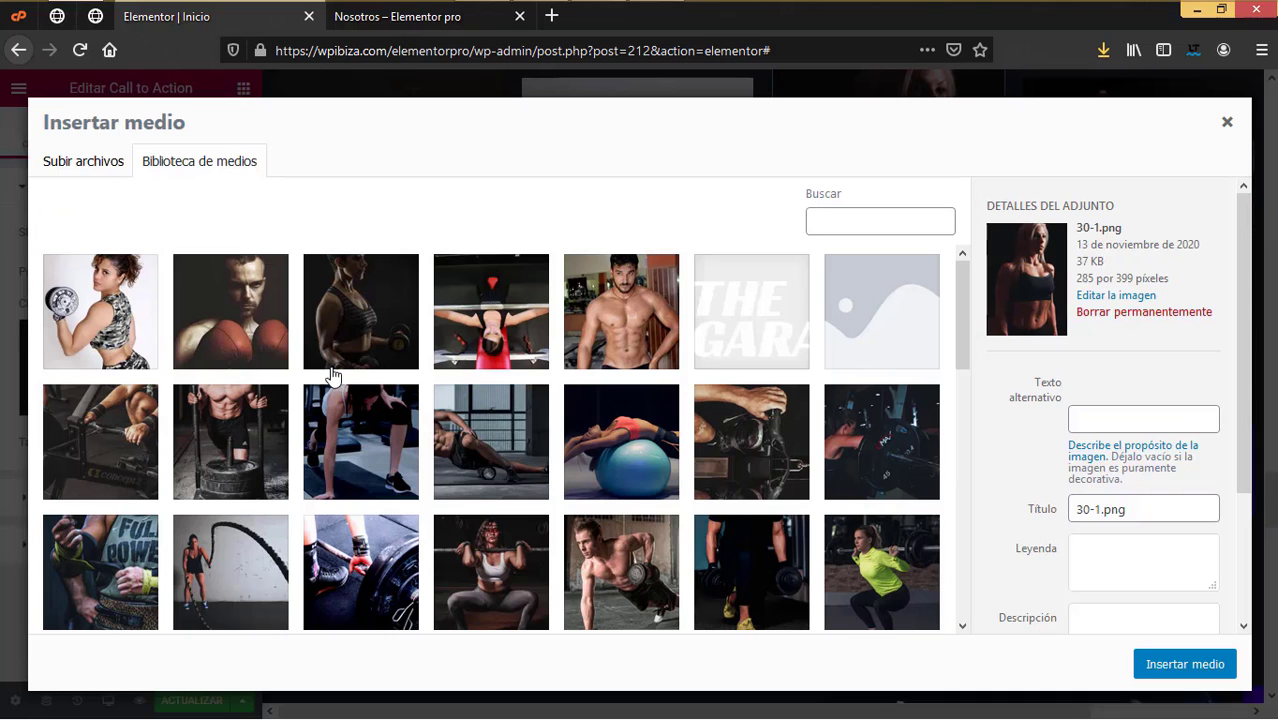
click(88, 165)
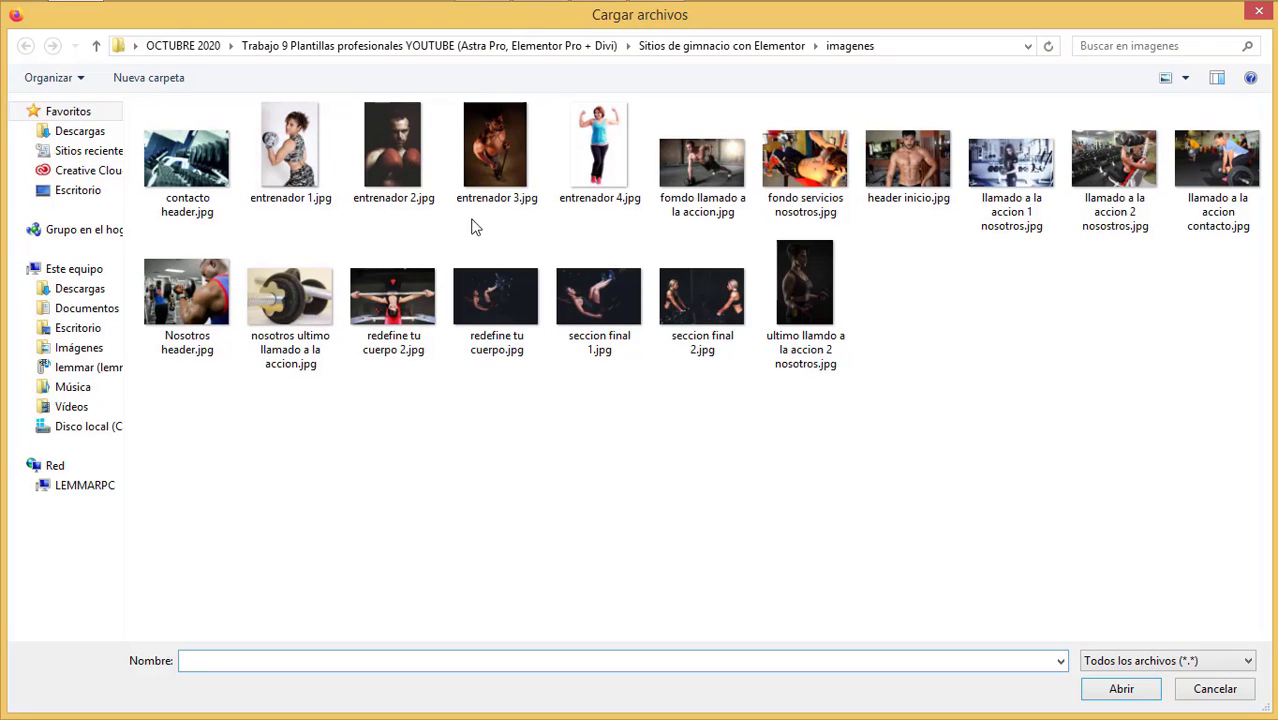
click(508, 166)
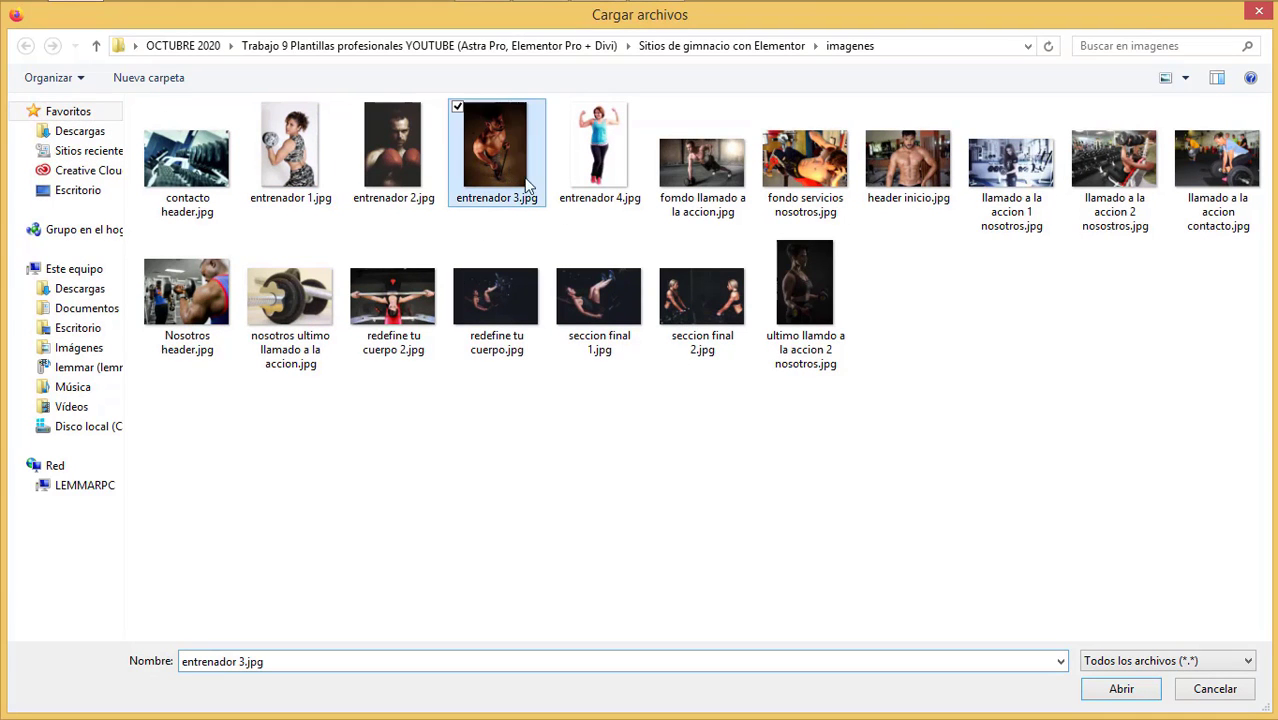
click(1119, 690)
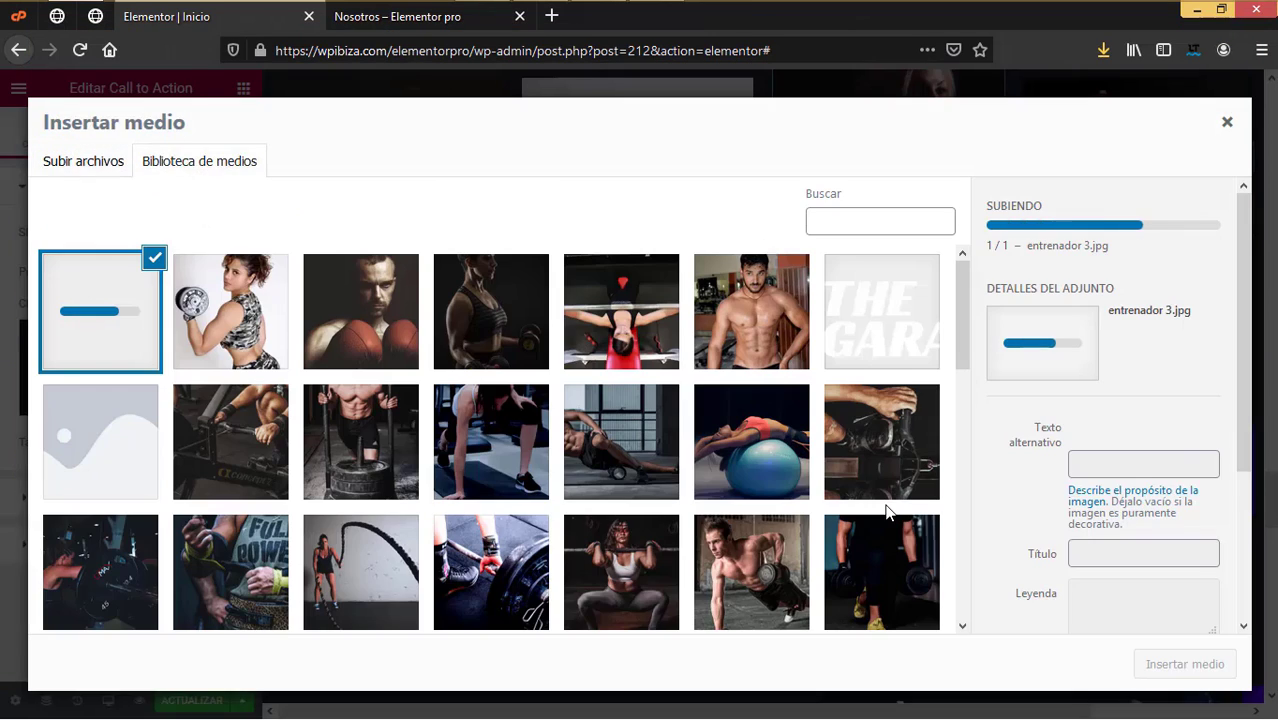
click(1200, 662)
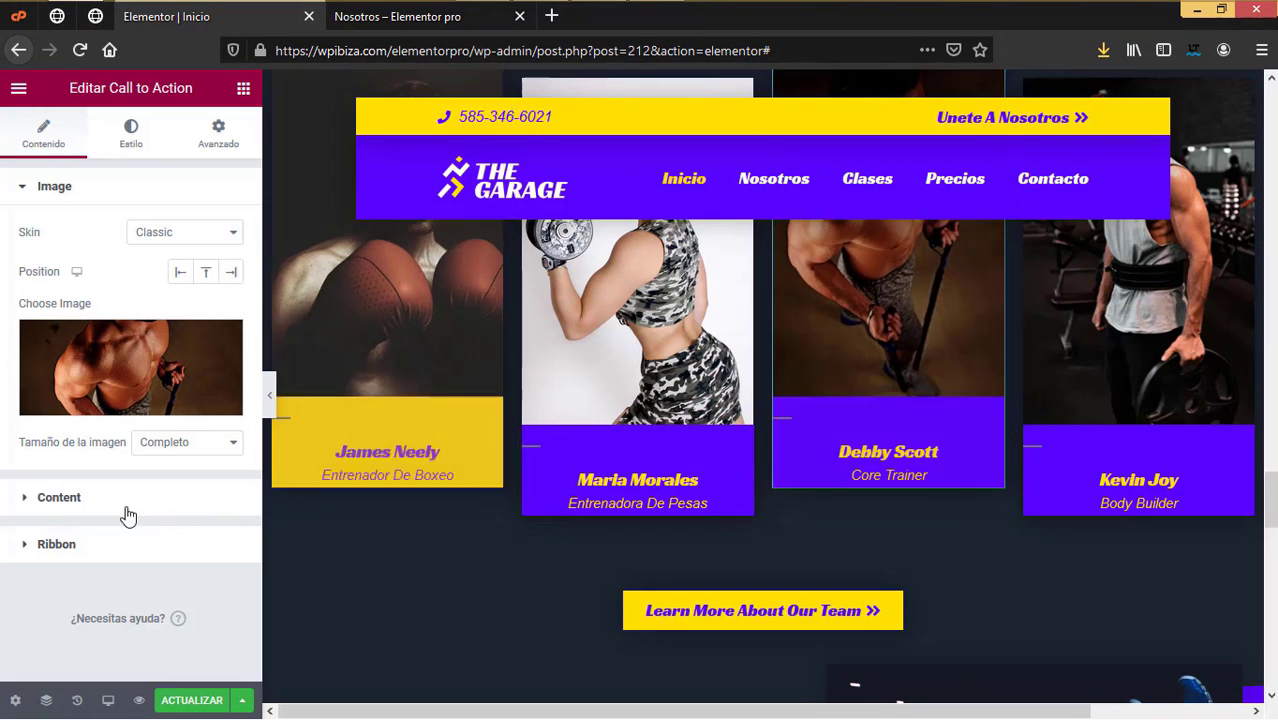
Step: Change the third card's description from Core Trainer to 'Entrenador de crossfit'
click(59, 498)
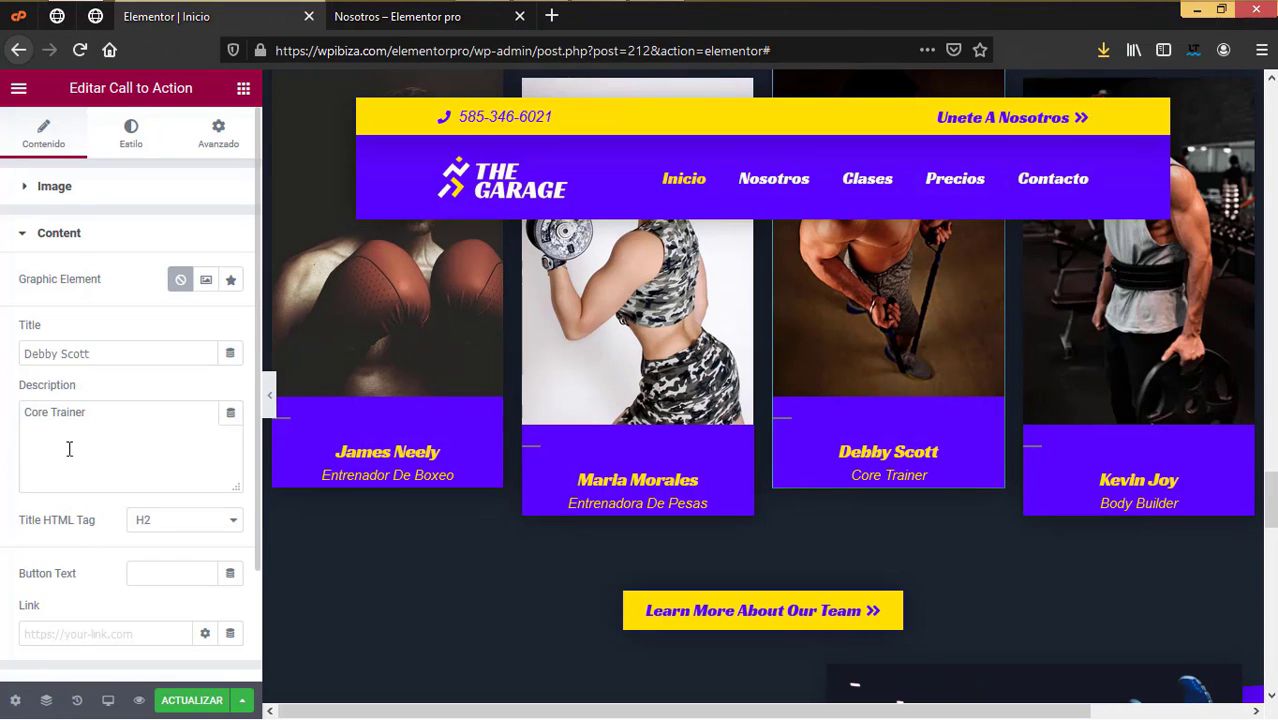
triple_click(26, 429)
text(Entrador de)
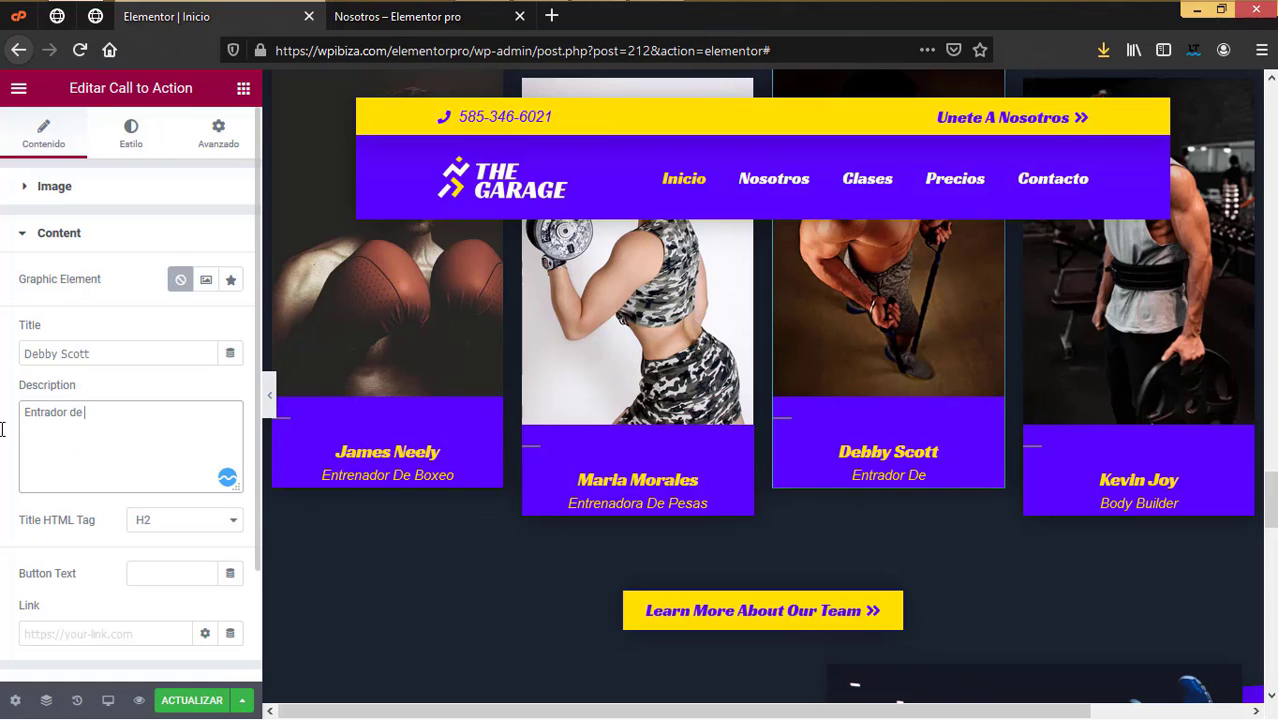
key(BackSpace)
key(BackSpace)
key(BackSpace)
key(BackSpace)
key(BackSpace)
key(BackSpace)
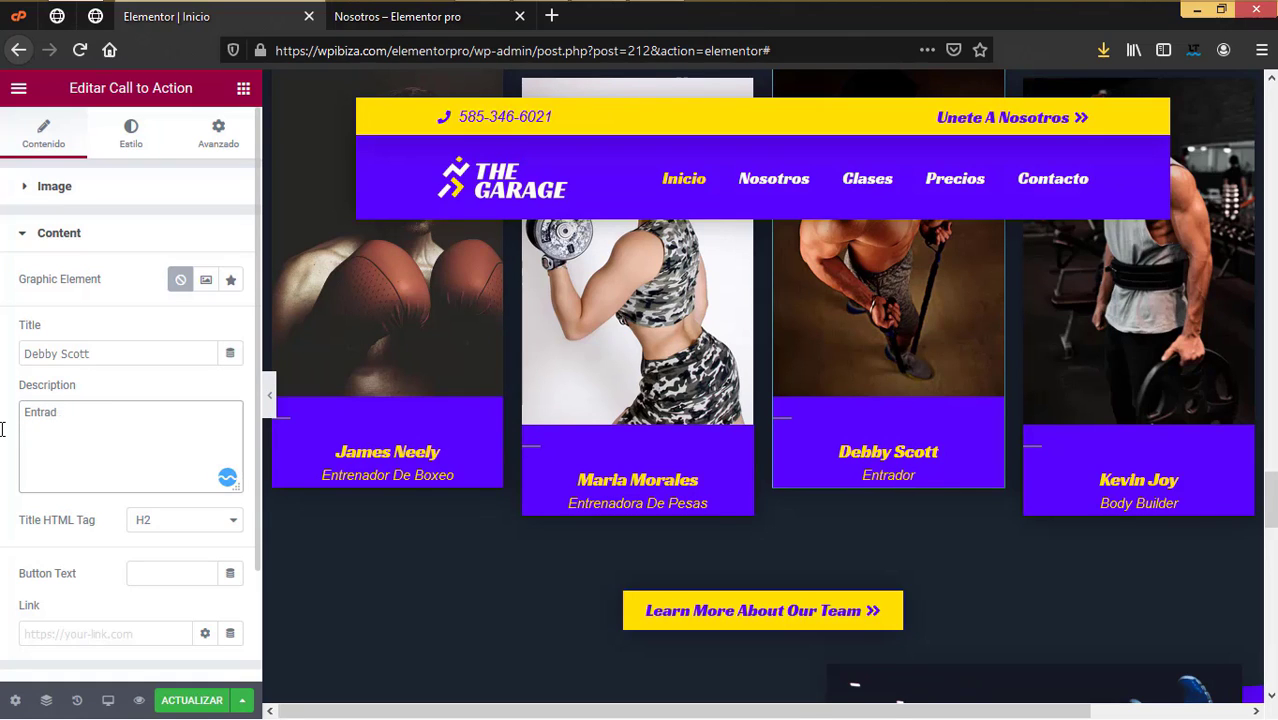
text(renador de crossfit)
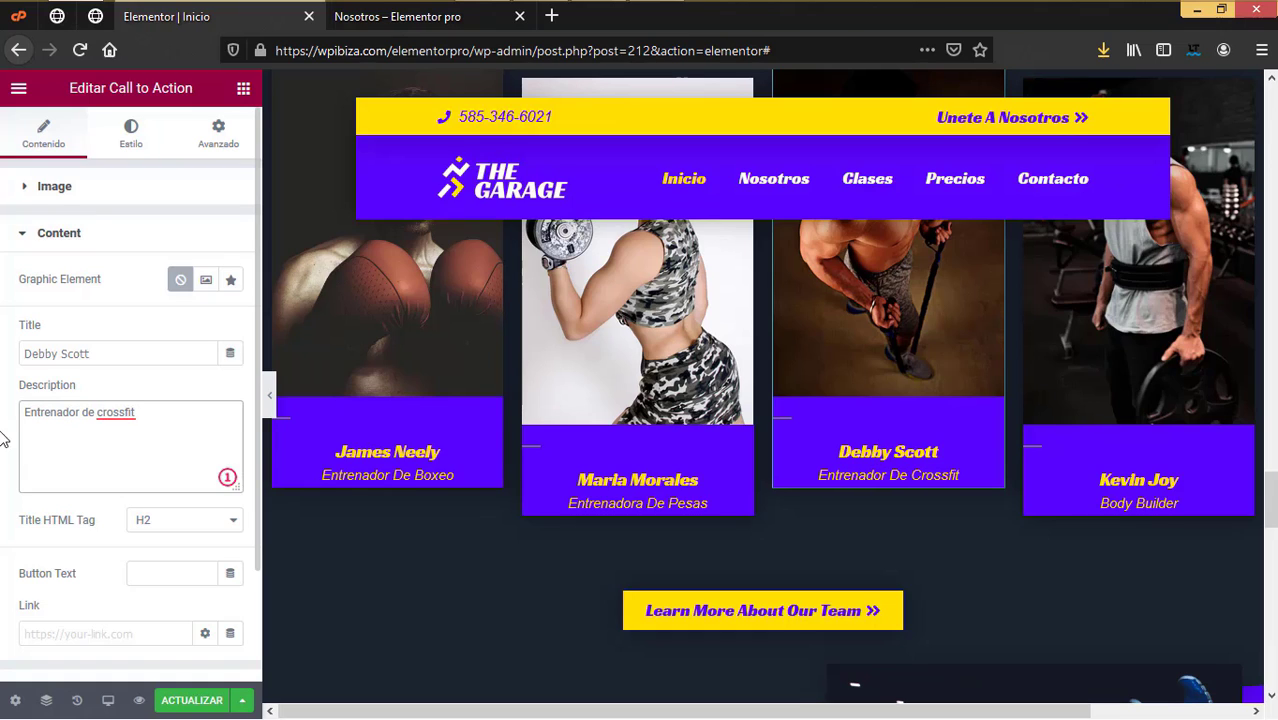
click(1208, 367)
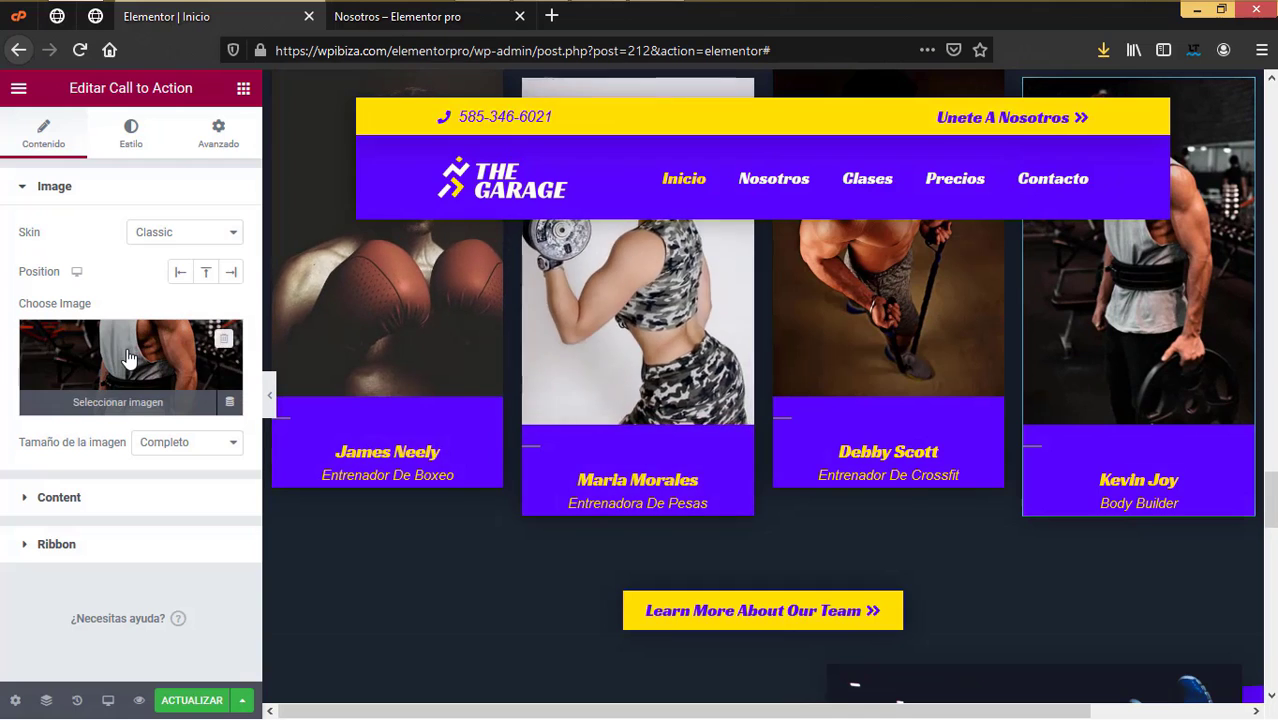
Step: Upload entrenador 4.jpg and insert it as the fourth trainer card's photo
click(128, 358)
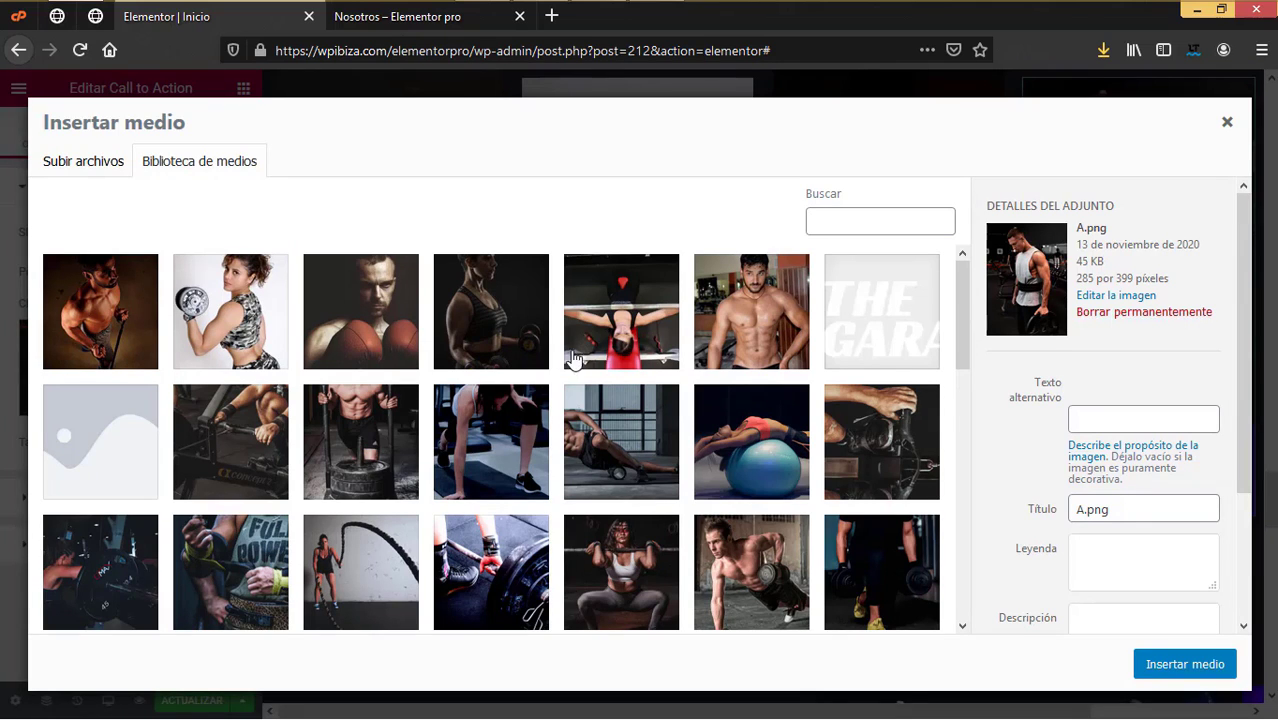
click(86, 161)
click(585, 420)
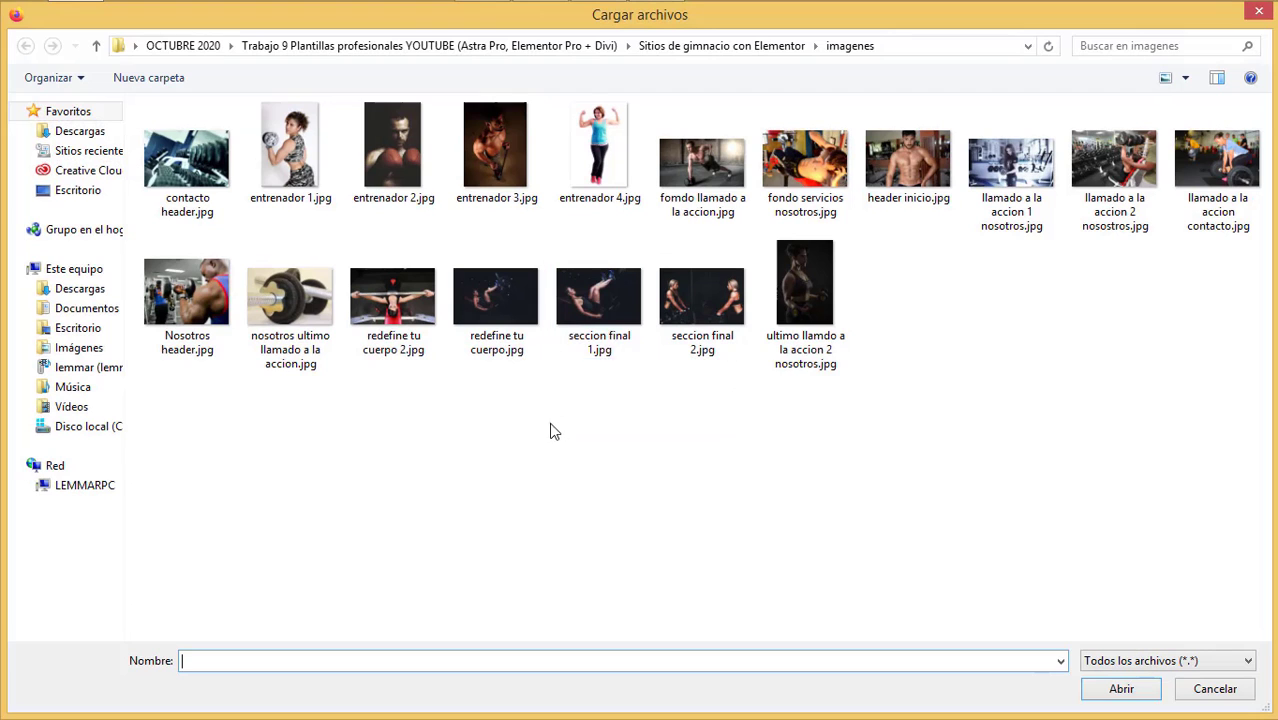
click(610, 172)
click(1150, 686)
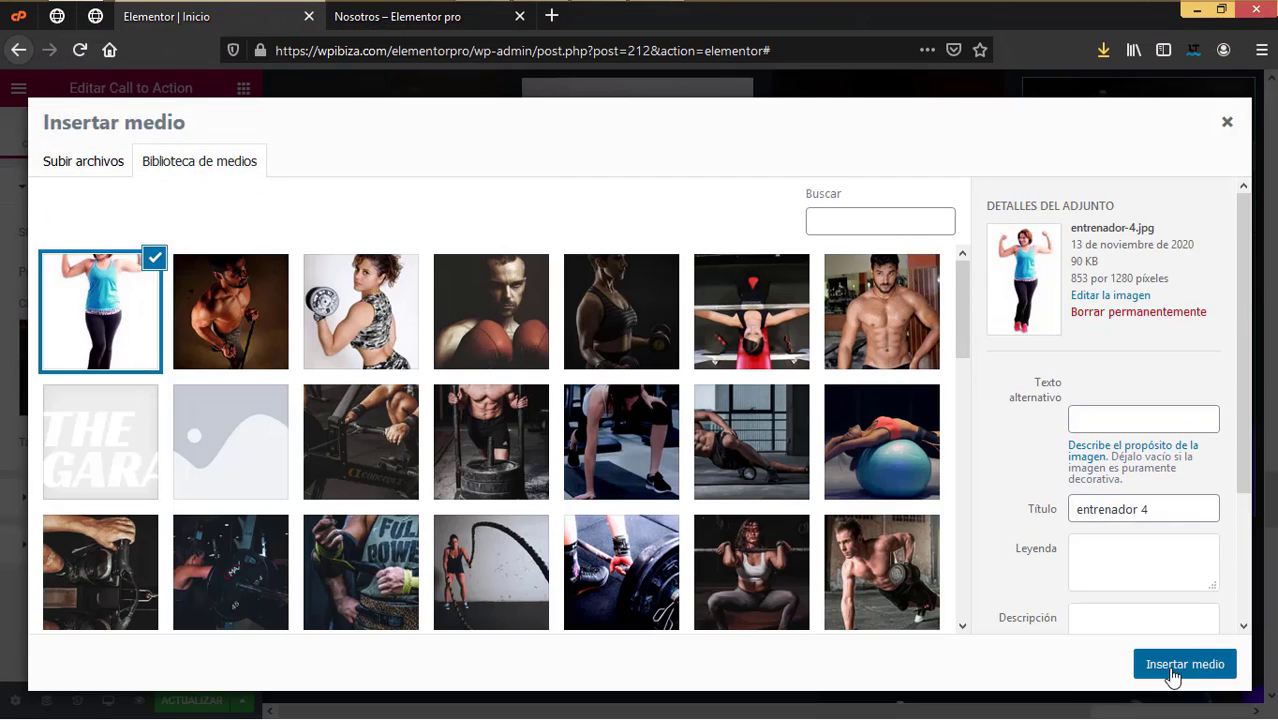
click(1180, 665)
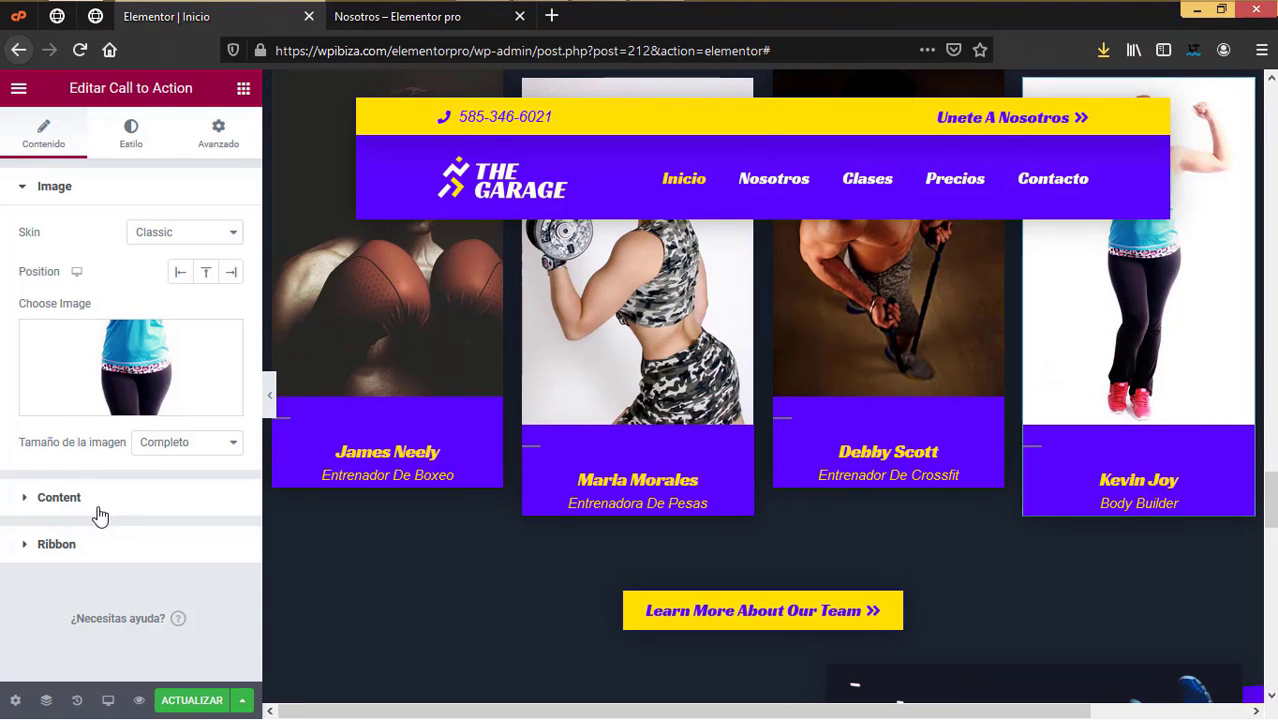
Step: Replace the trainer's first name and set the description to 'Entrenadora de gimnasia', fixing the spelling
click(100, 512)
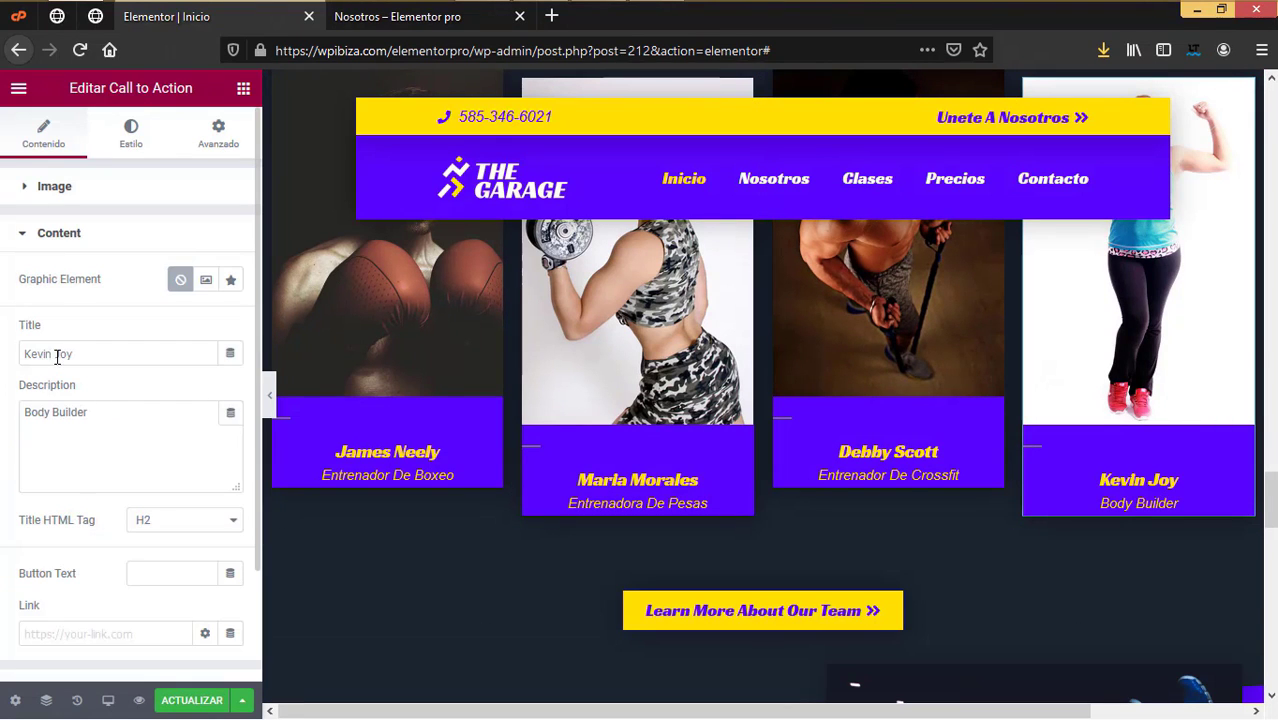
double_click(19, 356)
text(Anne)
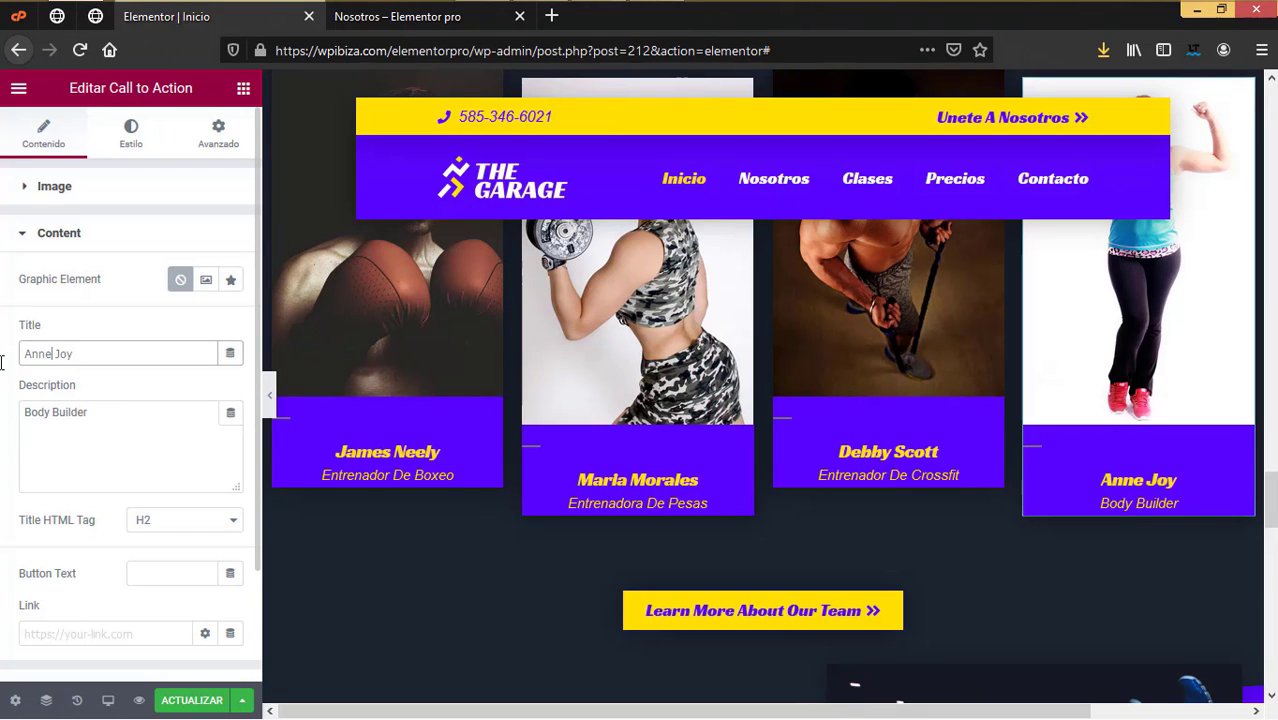
drag(109, 425, 2, 407)
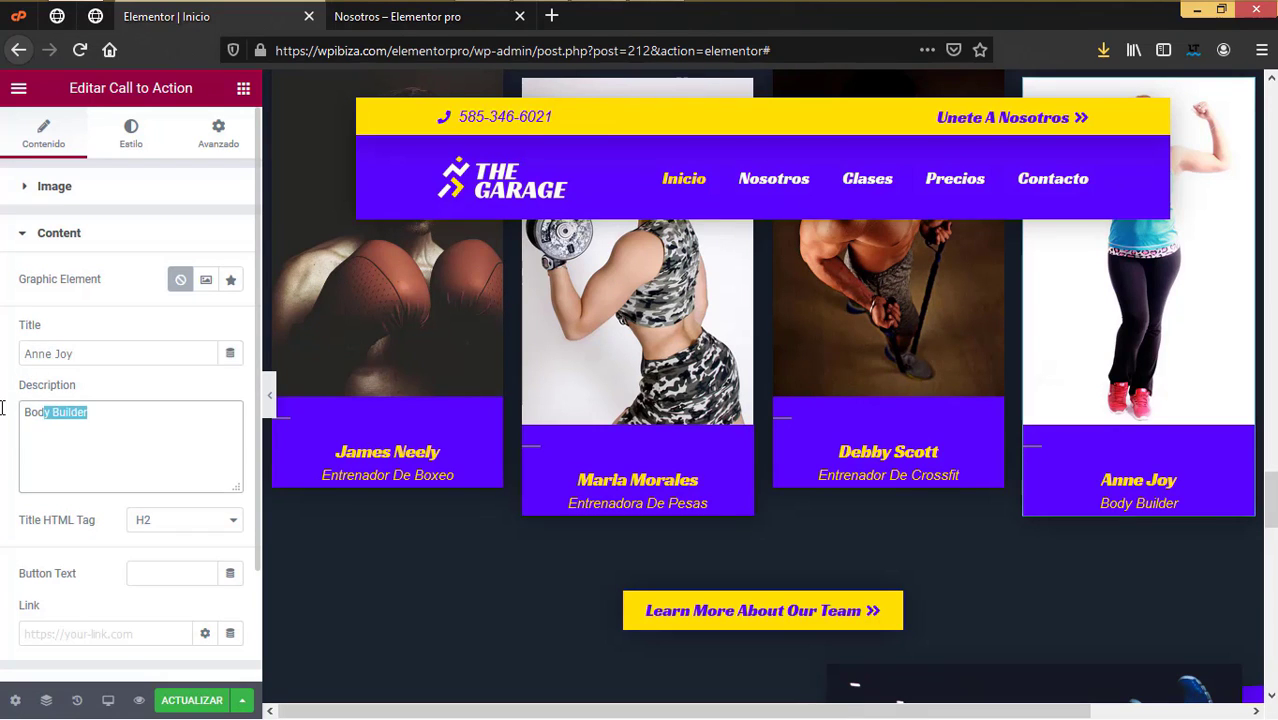
text(Entren)
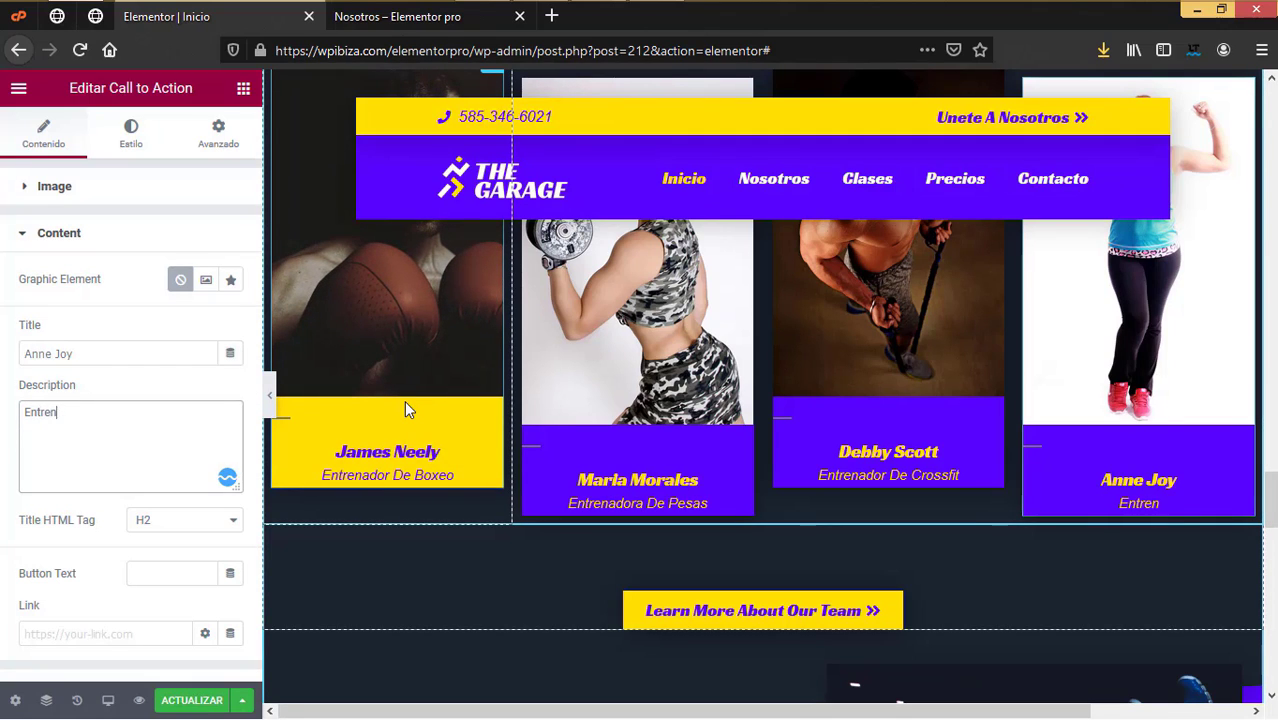
text(adora de )
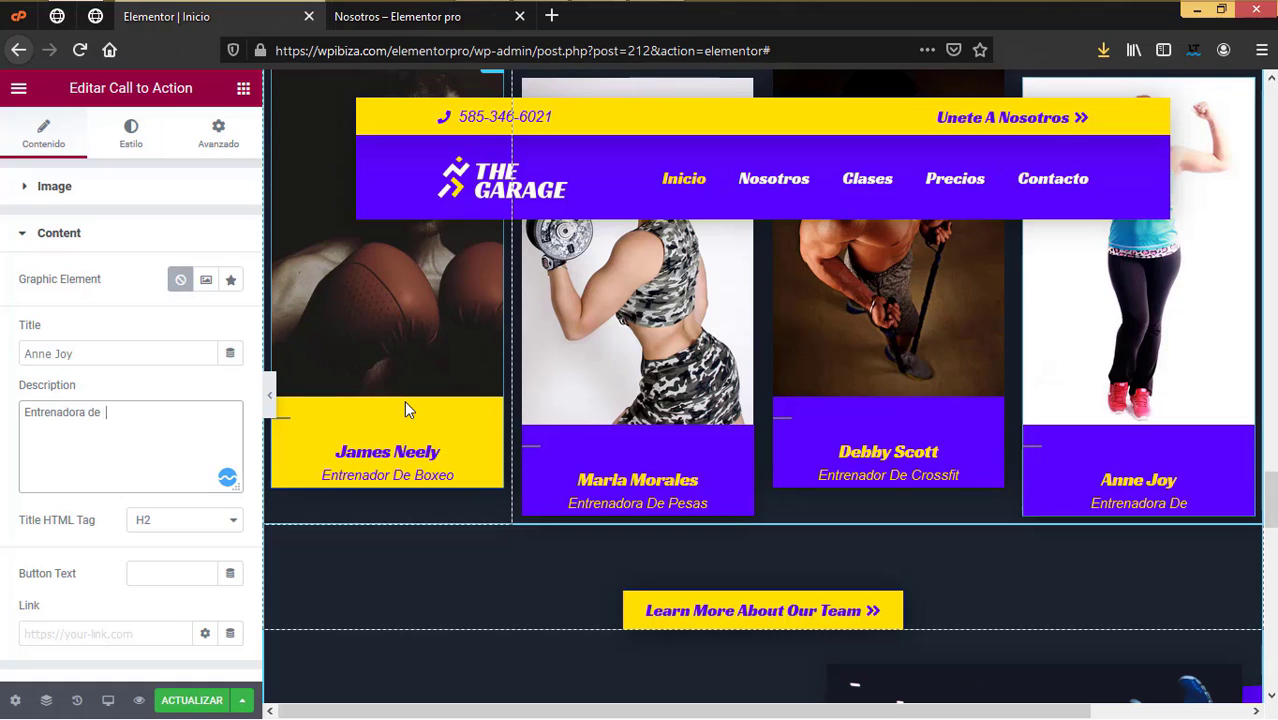
text( gimnacia)
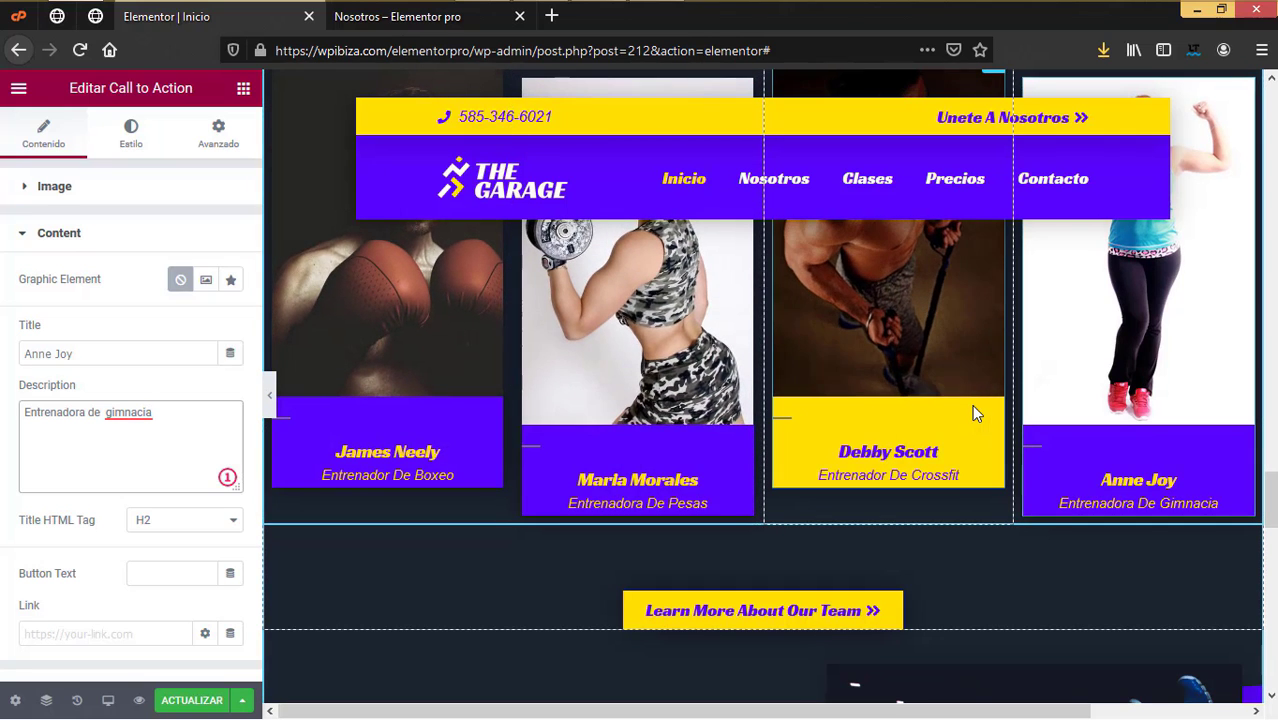
click(128, 414)
click(145, 494)
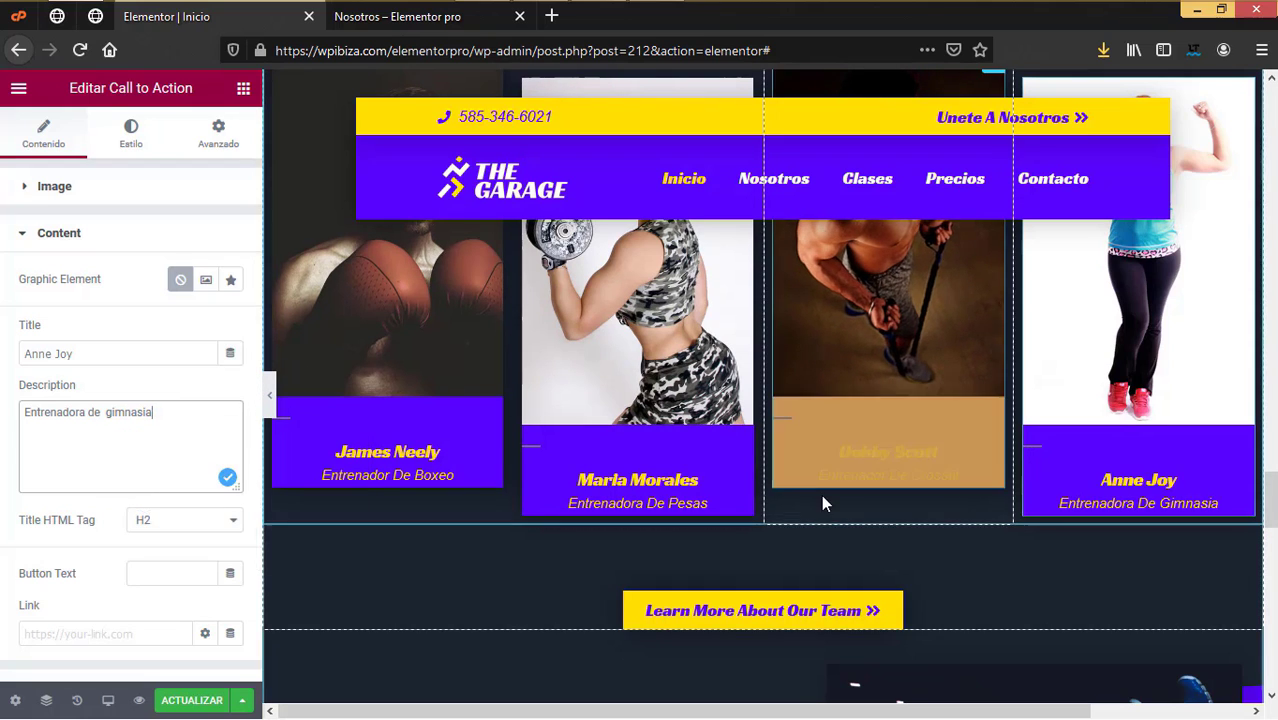
scroll(810, 390, down, 3)
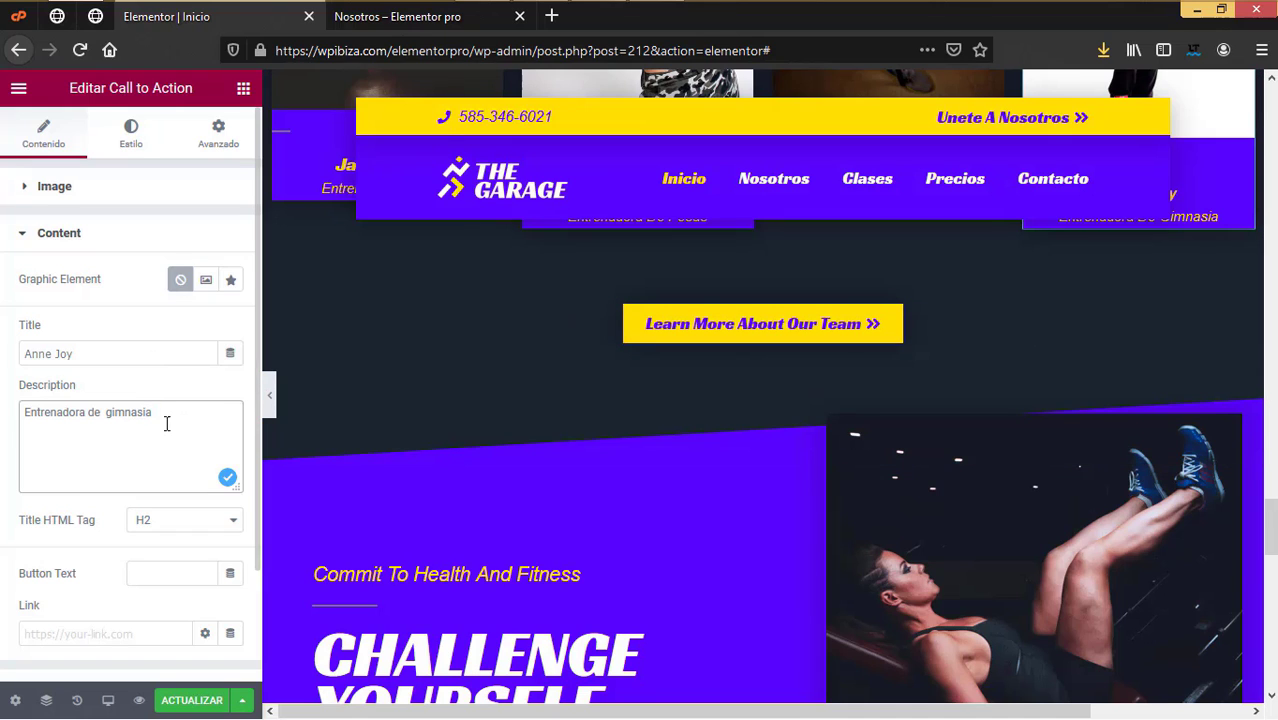
Step: Change the team button's label to 'Conoce más de nosotros'
click(869, 333)
drag(130, 274, 574, 259)
text(Conoce mas)
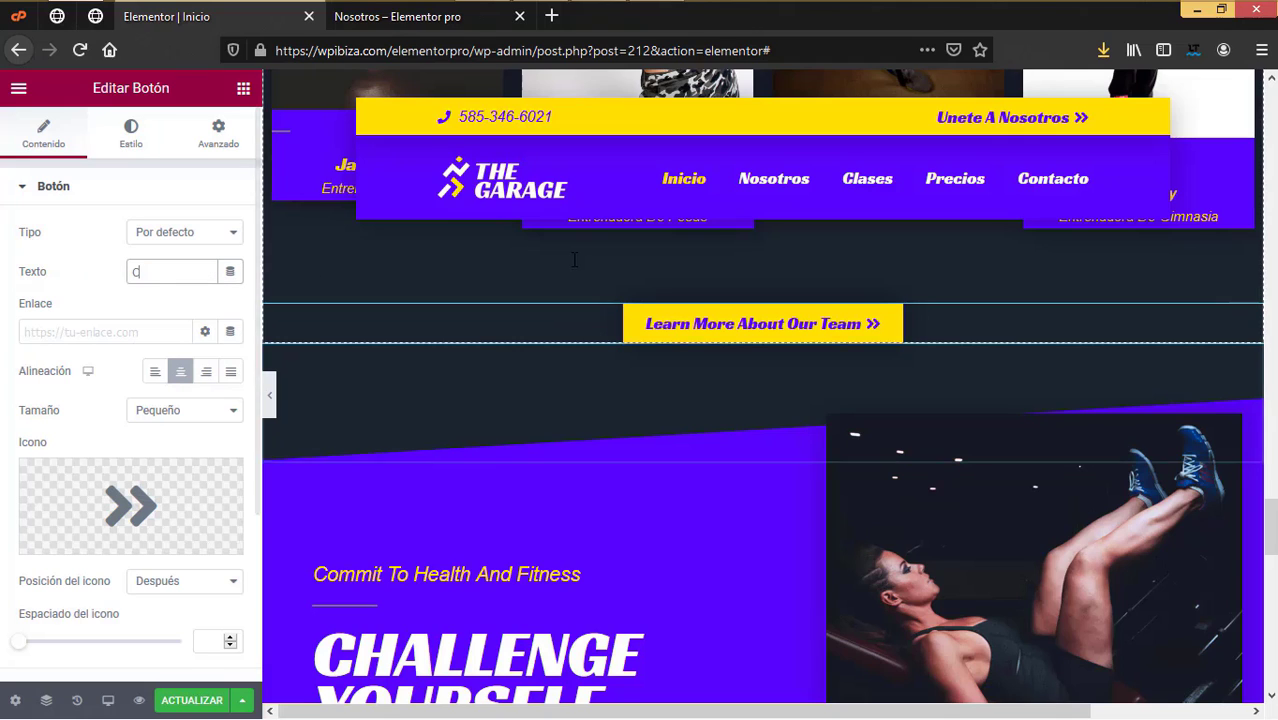
key(BackSpace)
key(BackSpace)
text(ás de nosostros)
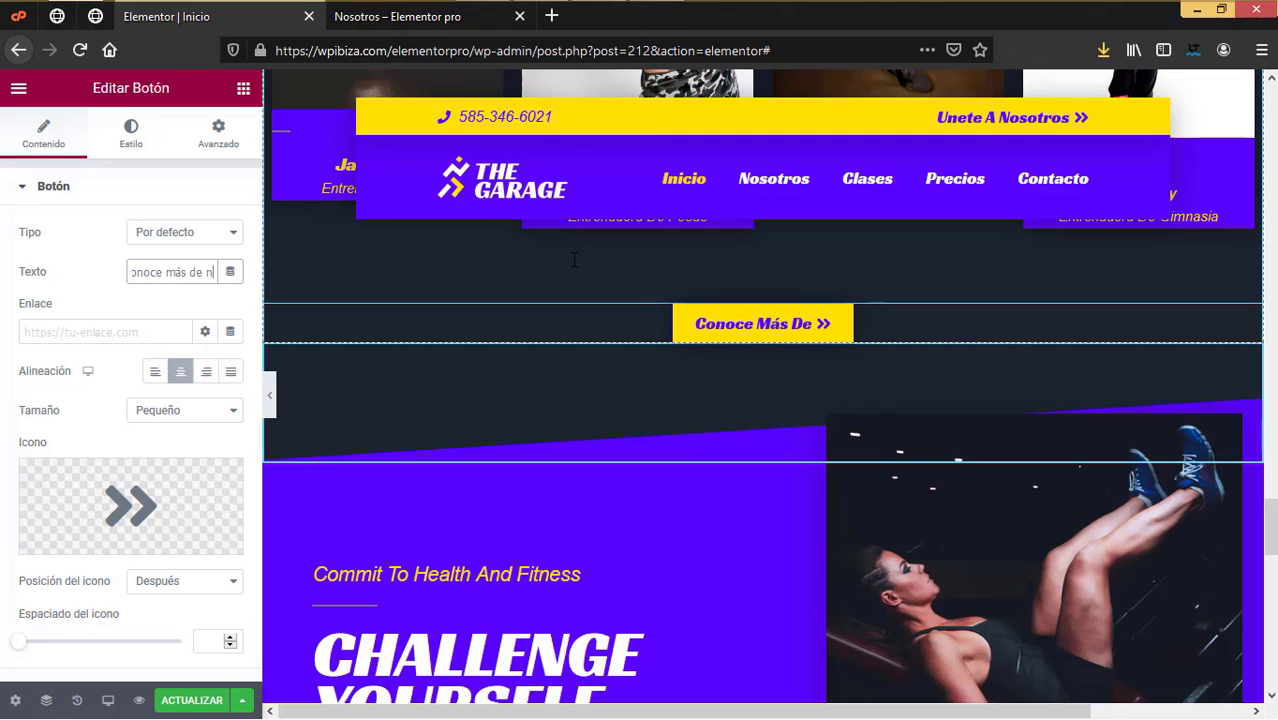
Step: Paste the Nosotros page address as the button's link
click(130, 332)
key(ctrl+v)
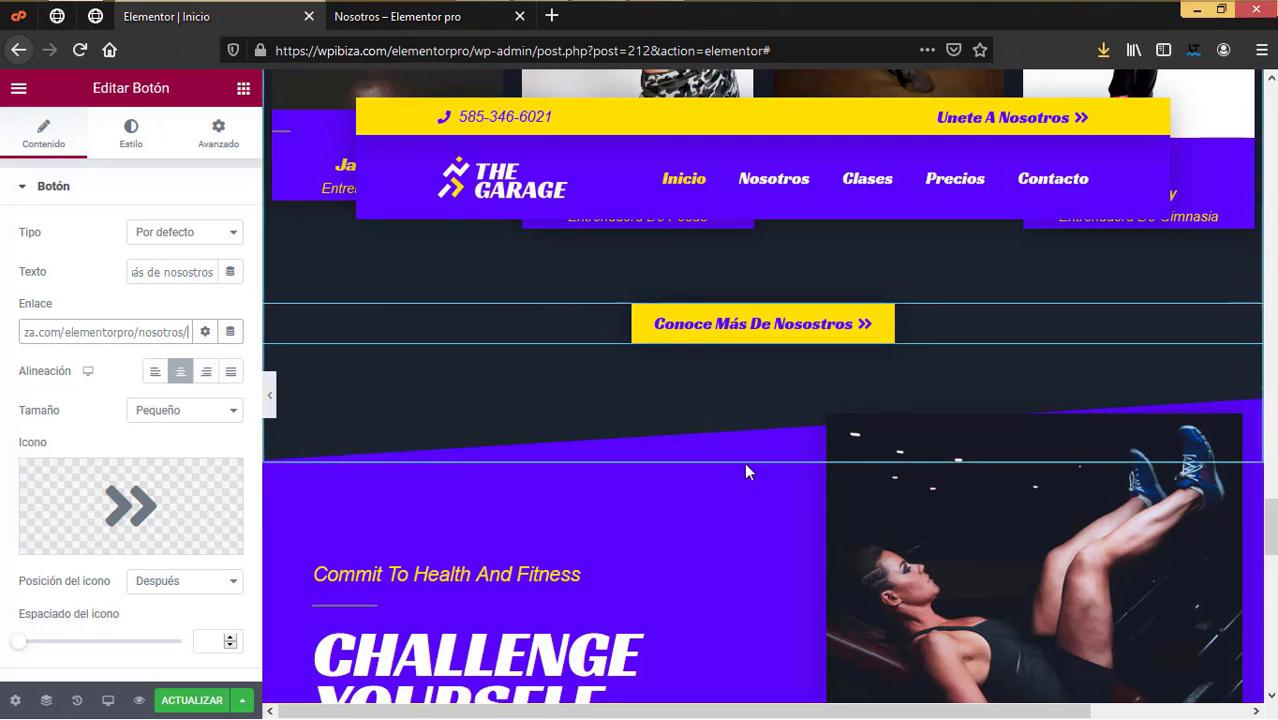
scroll(744, 462, down, 6)
scroll(744, 462, down, 3)
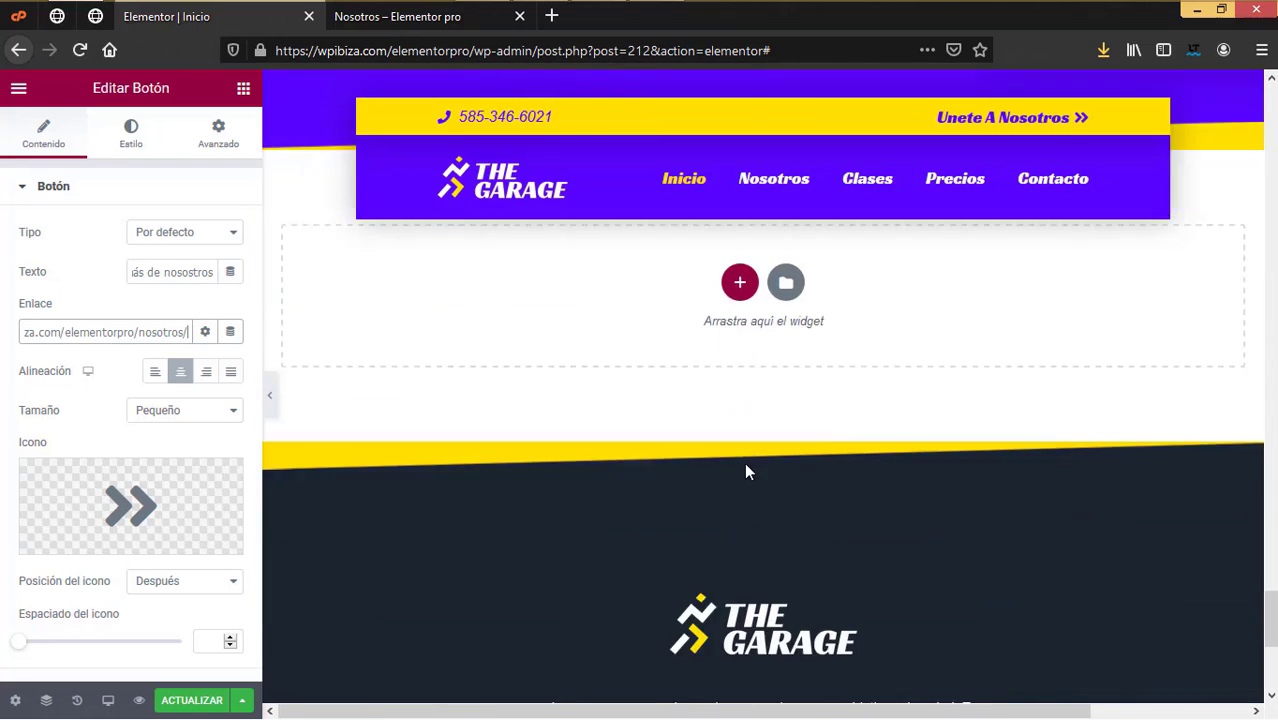
scroll(744, 462, up, 6)
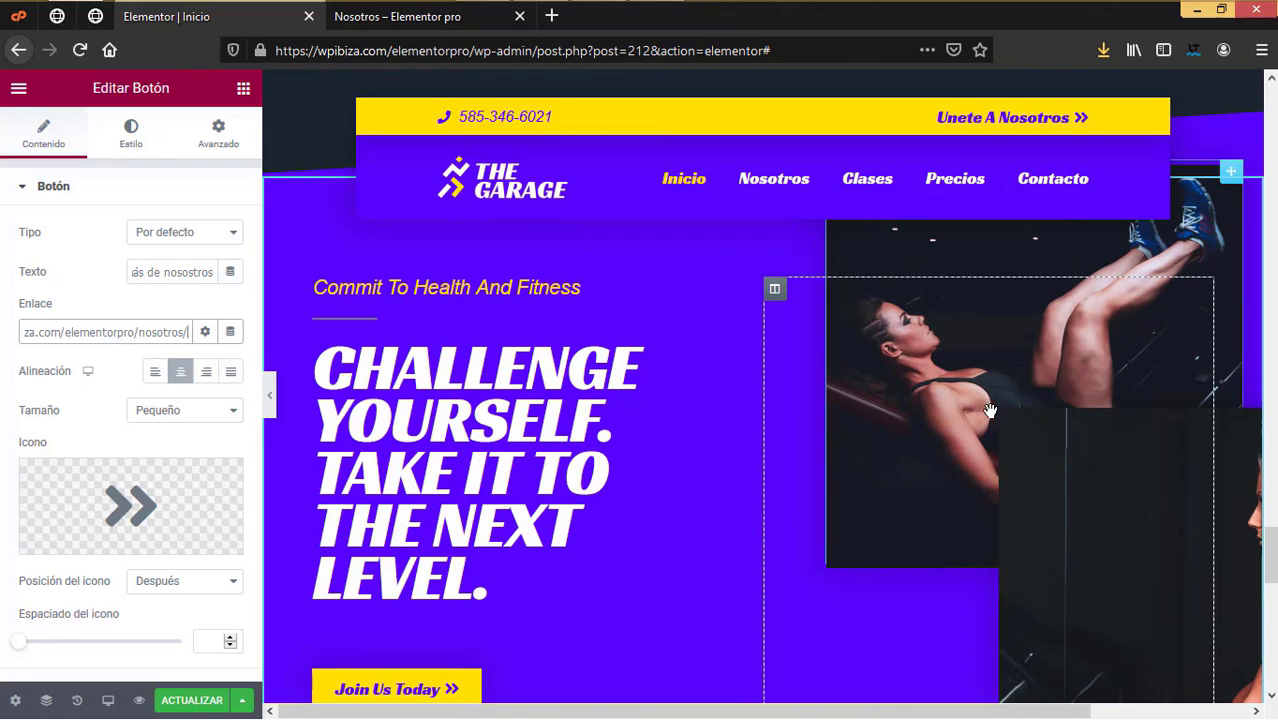
scroll(914, 323, up, 1)
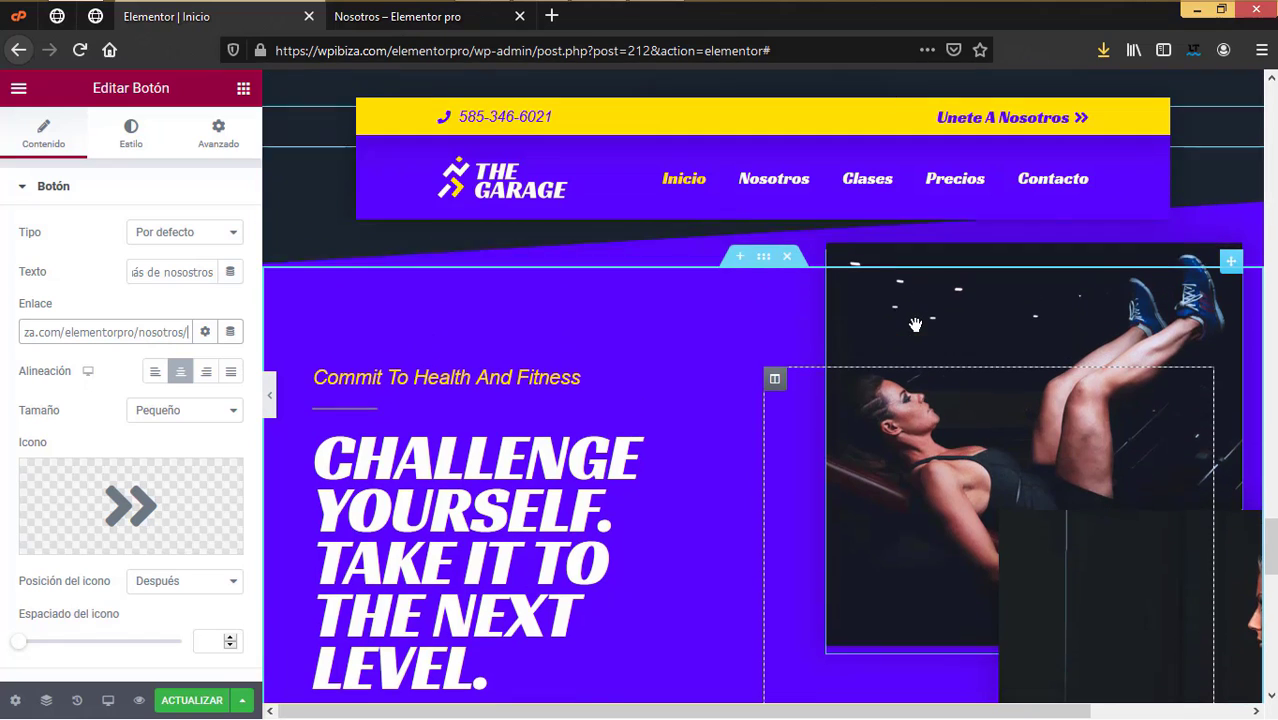
Step: Replace the Challenge Yourself hero photo with an uploaded call-to-action background image
click(1039, 326)
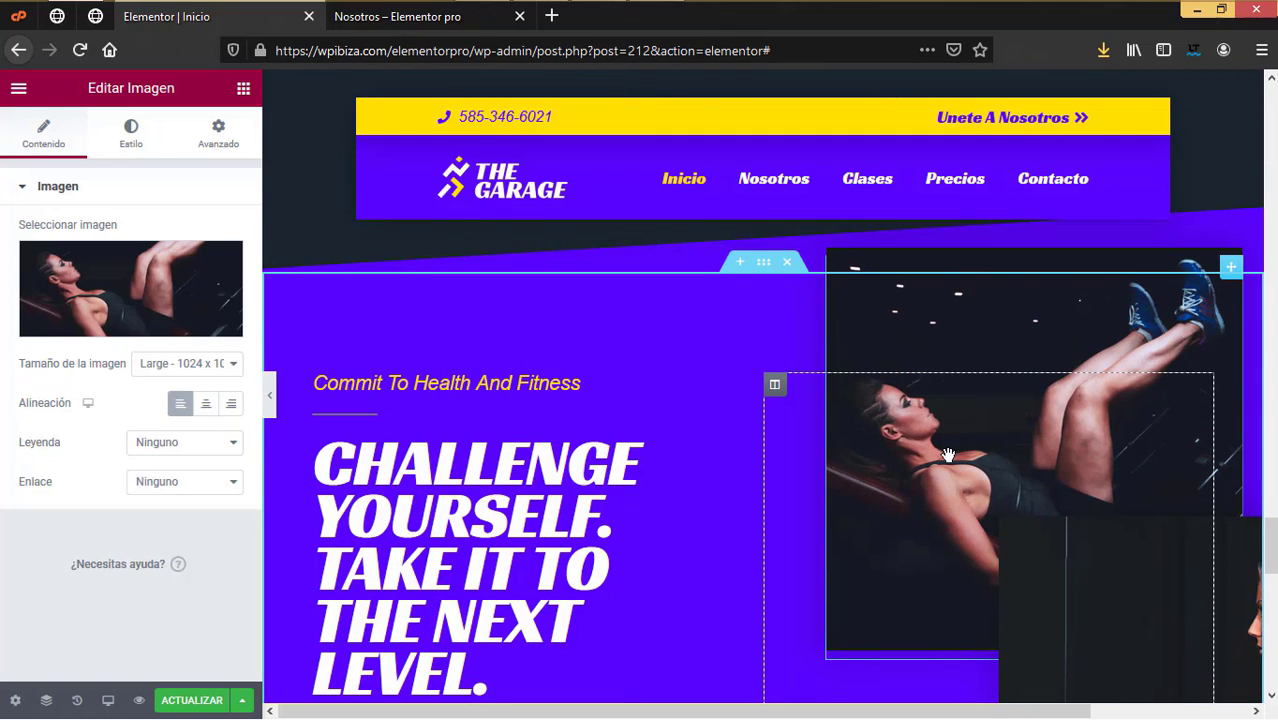
scroll(910, 445, down, 2)
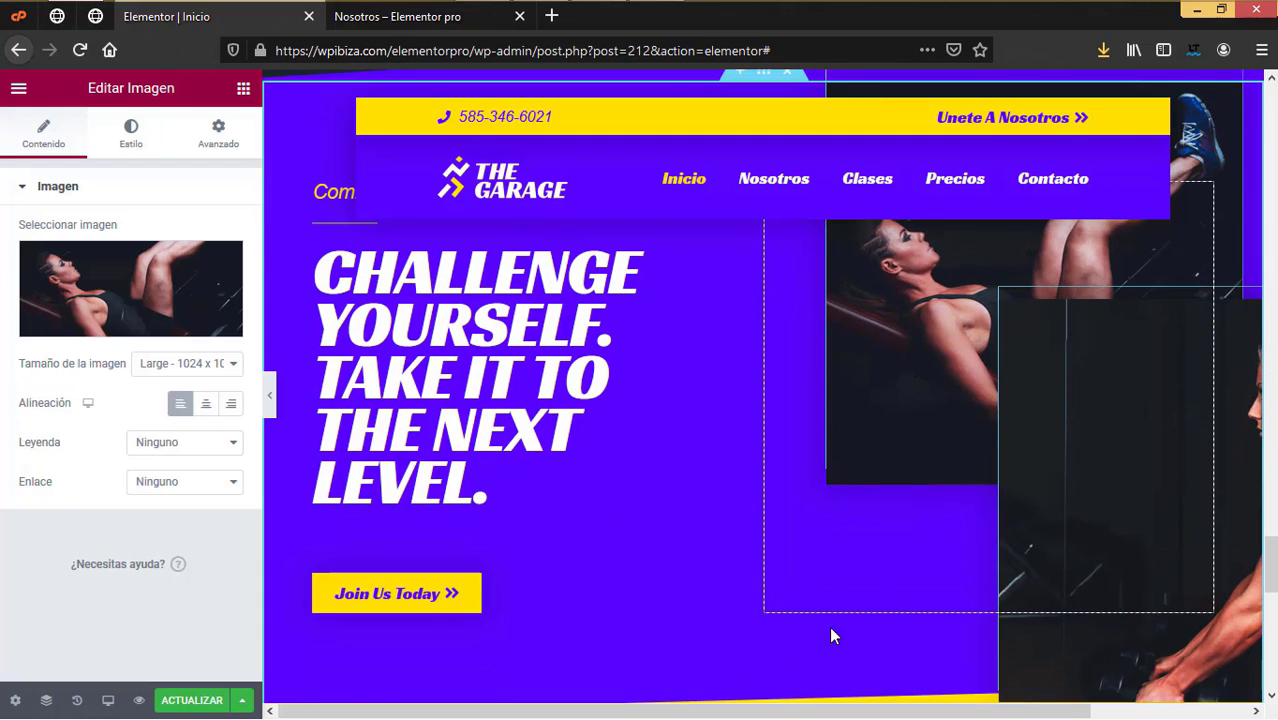
drag(822, 711, 1060, 712)
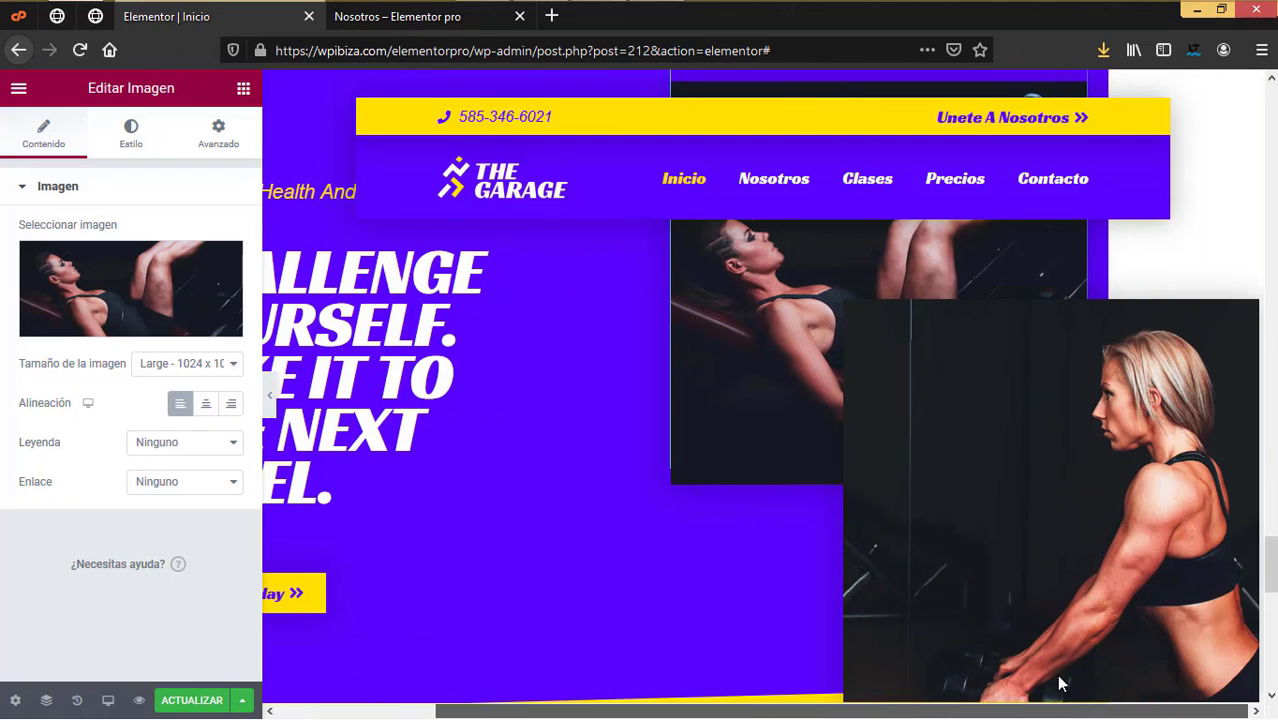
scroll(1166, 437, up, 3)
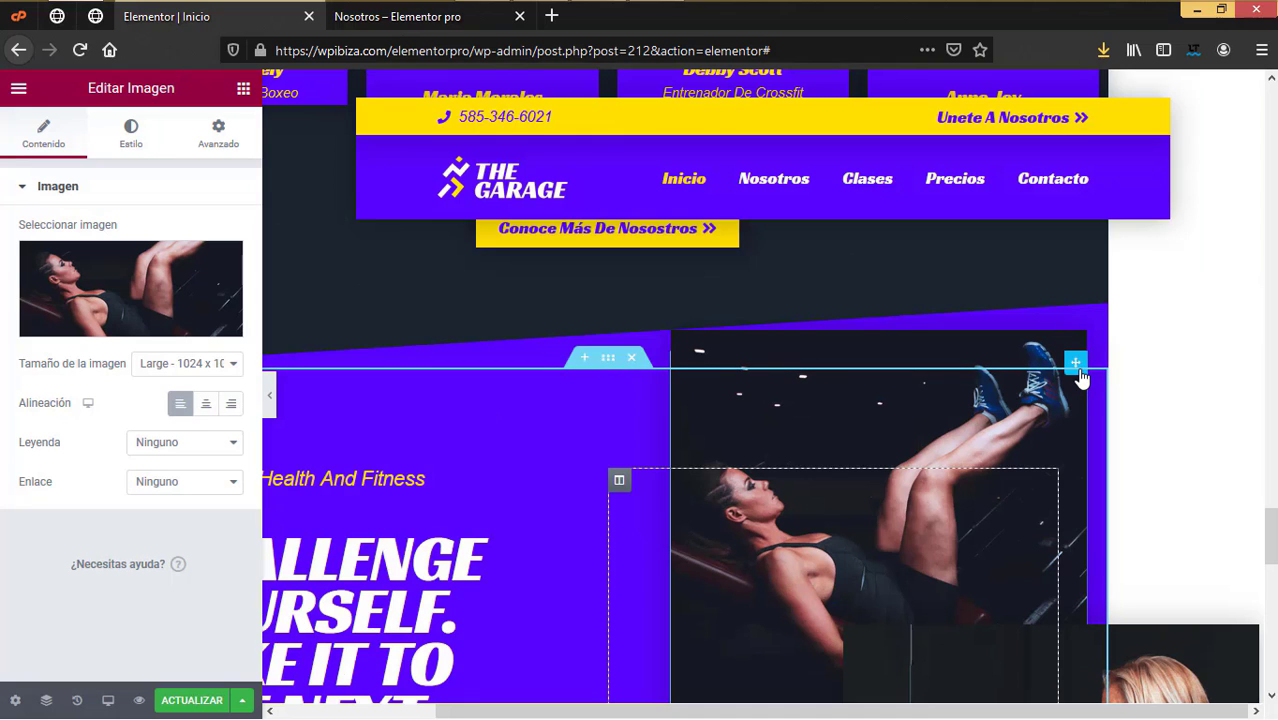
click(140, 300)
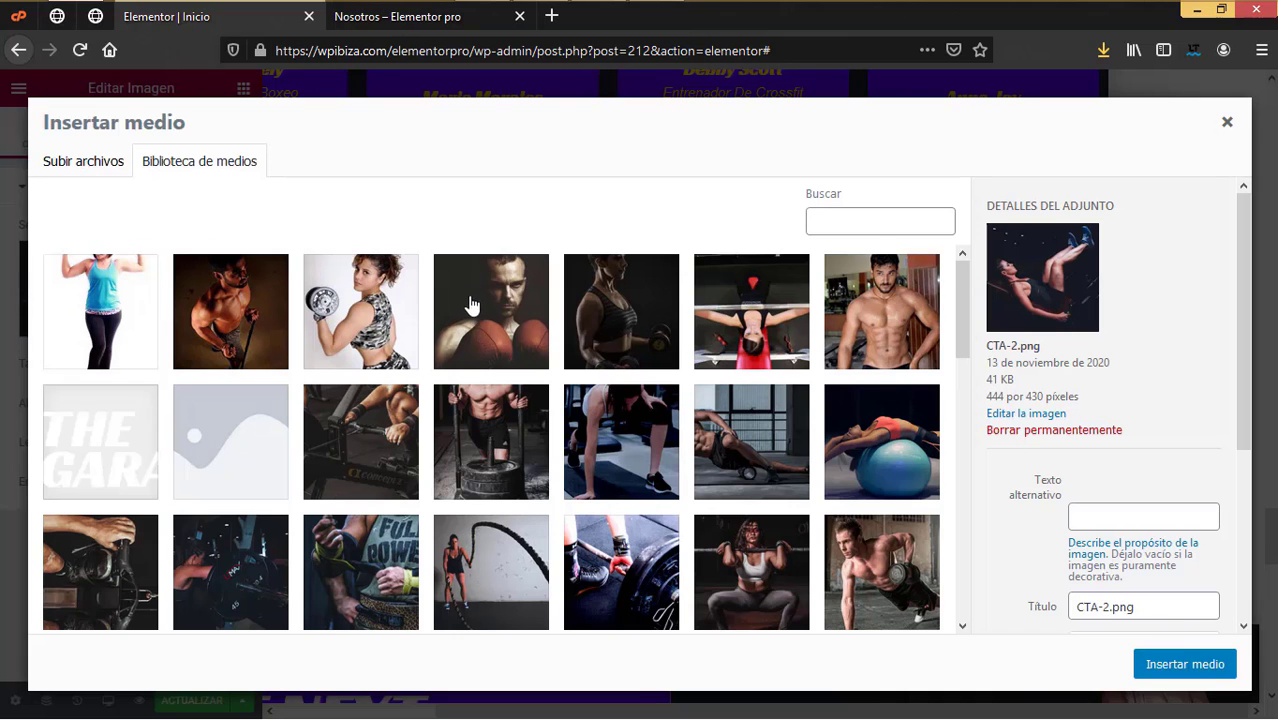
click(88, 165)
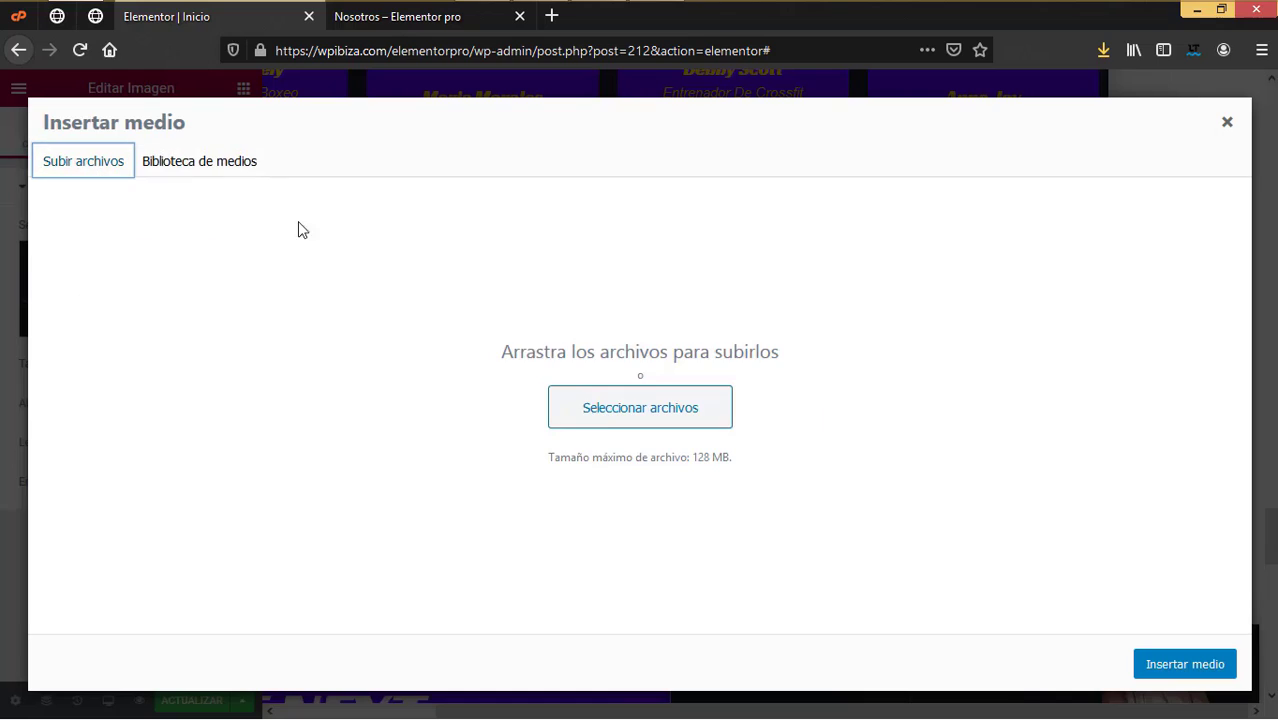
click(605, 408)
click(722, 190)
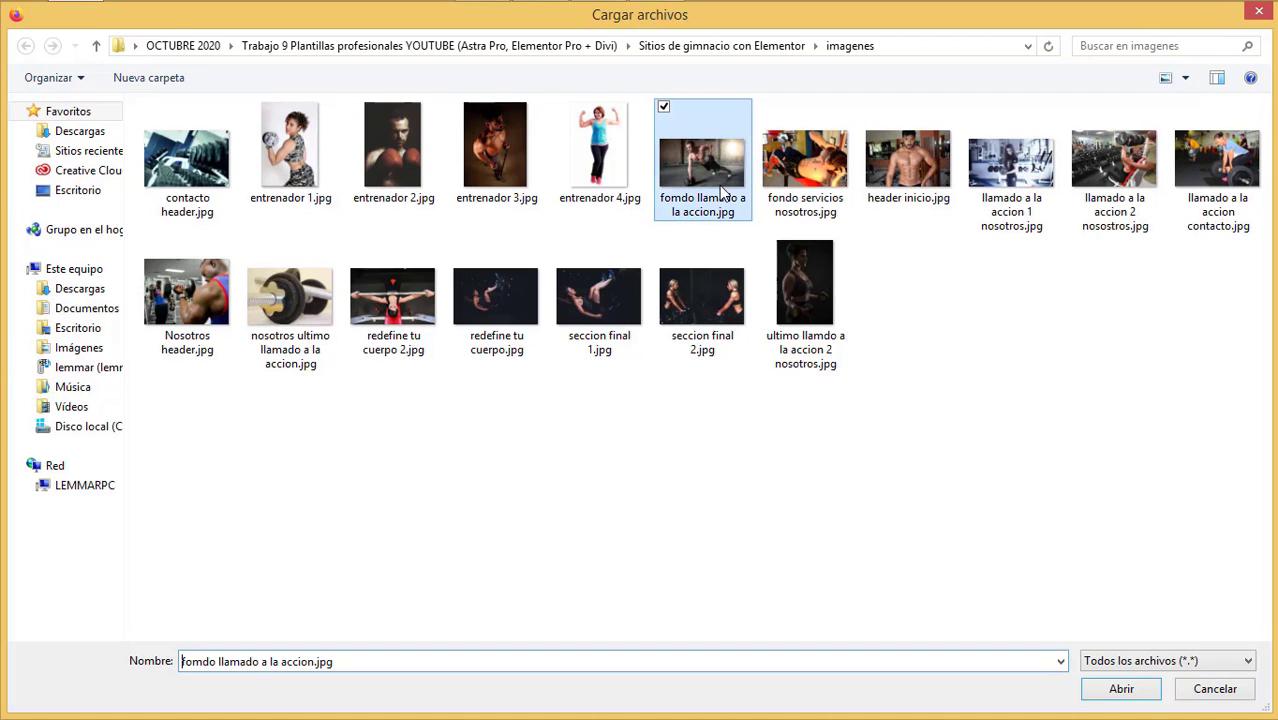
click(1121, 689)
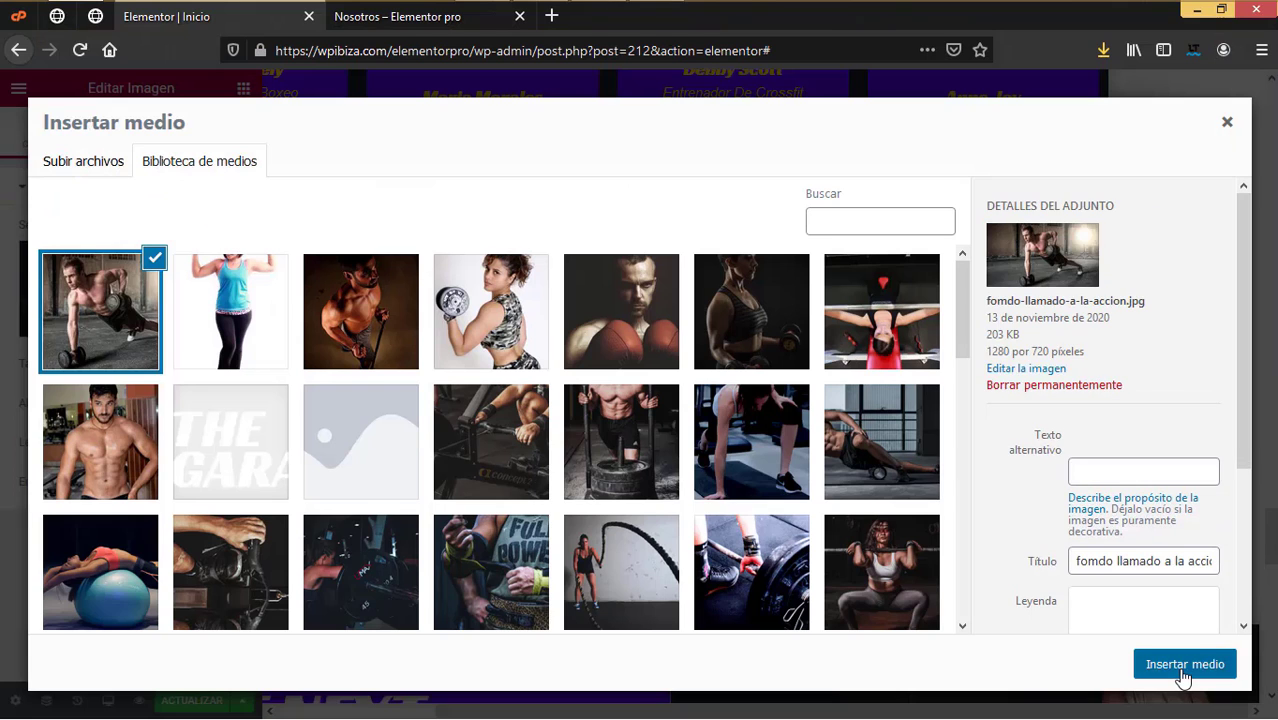
click(1183, 665)
Step: Upload redefine tu cuerpo 2.jpg from the images folder and place it in the hero
scroll(1136, 623, down, 3)
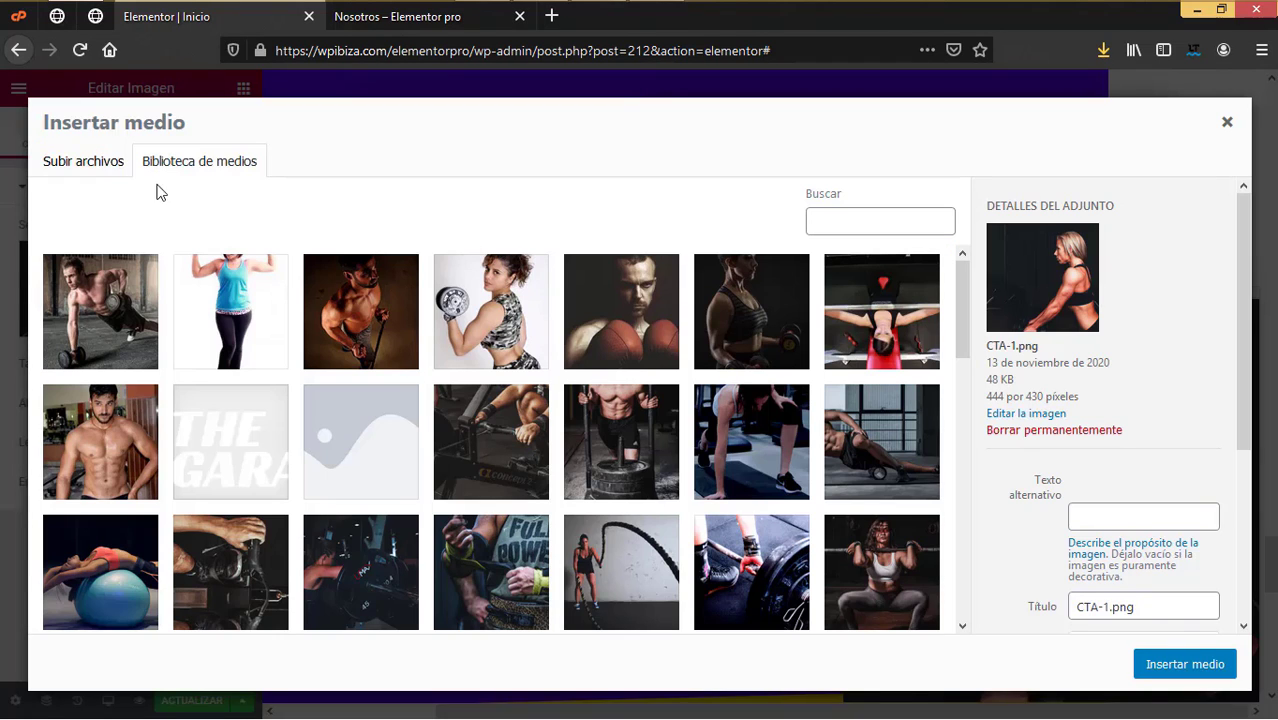
click(111, 175)
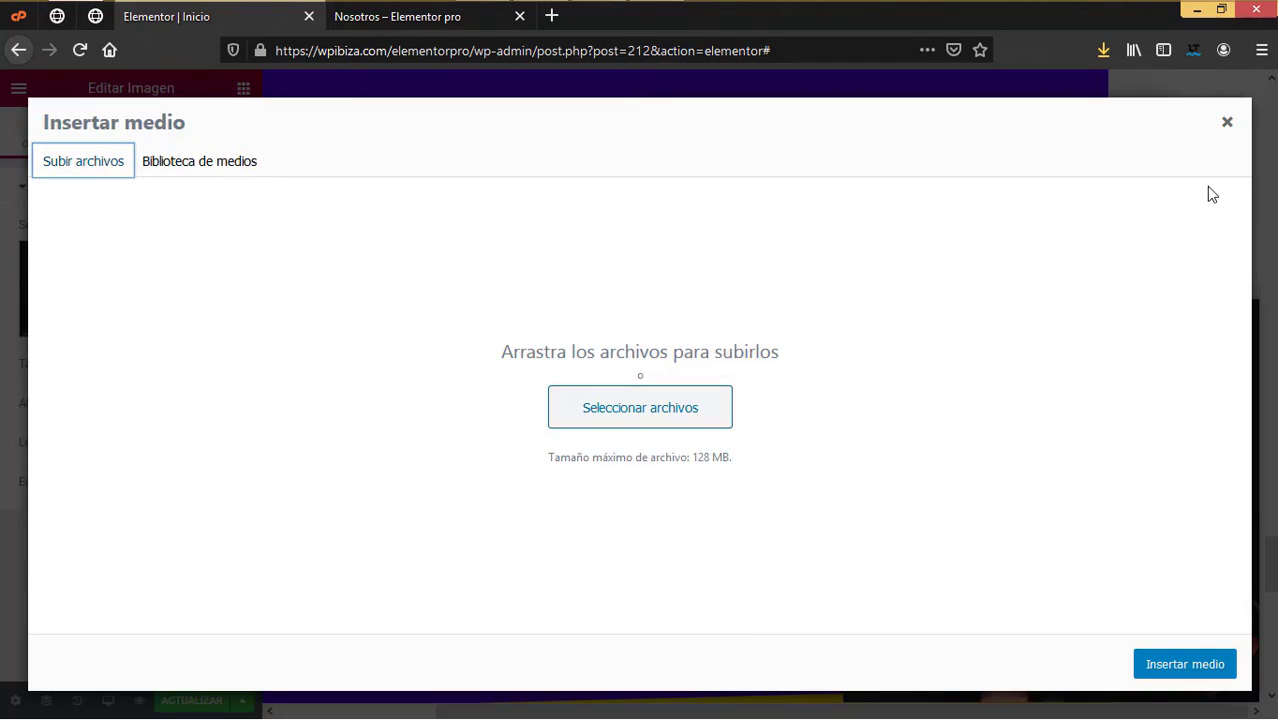
click(616, 421)
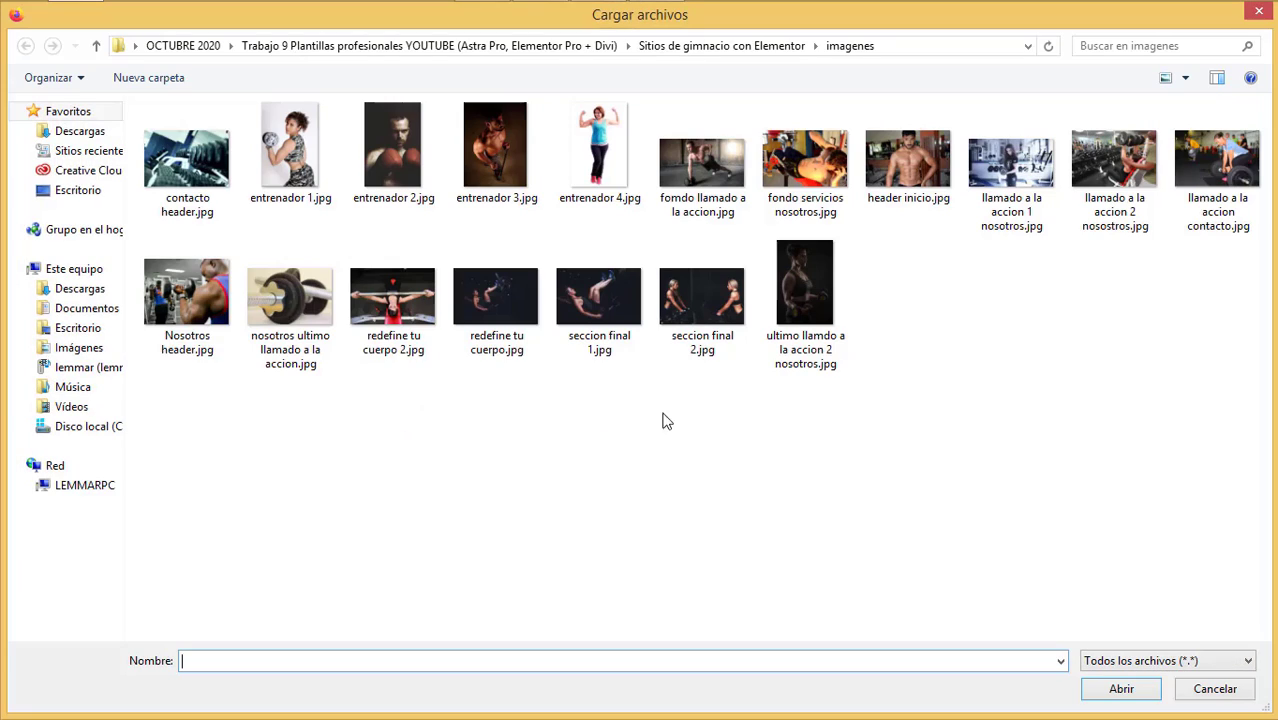
click(187, 295)
click(405, 336)
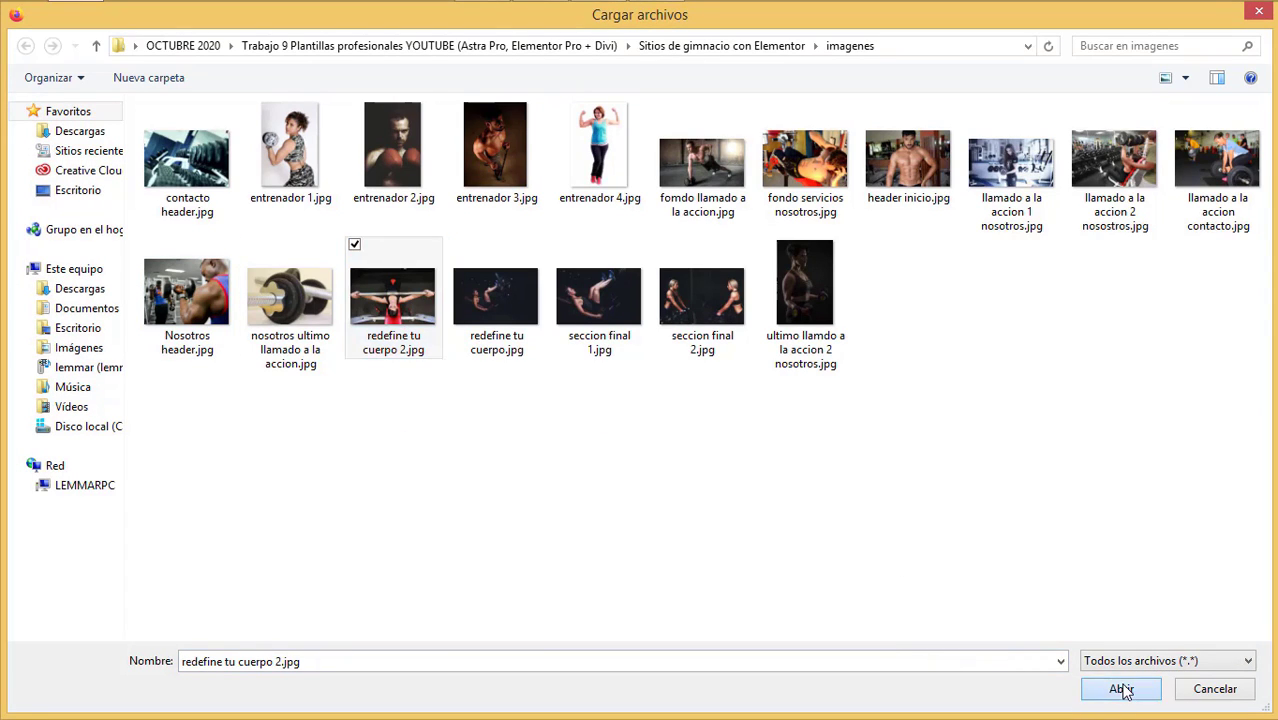
click(1121, 689)
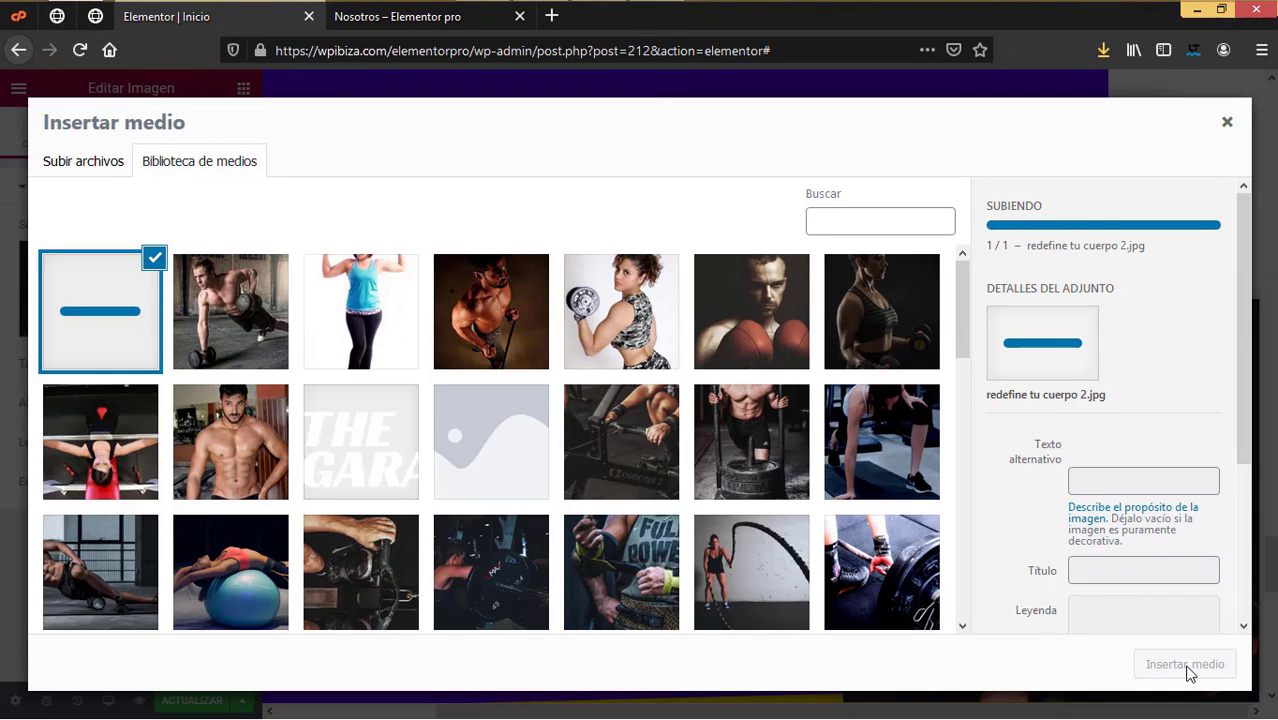
click(1187, 670)
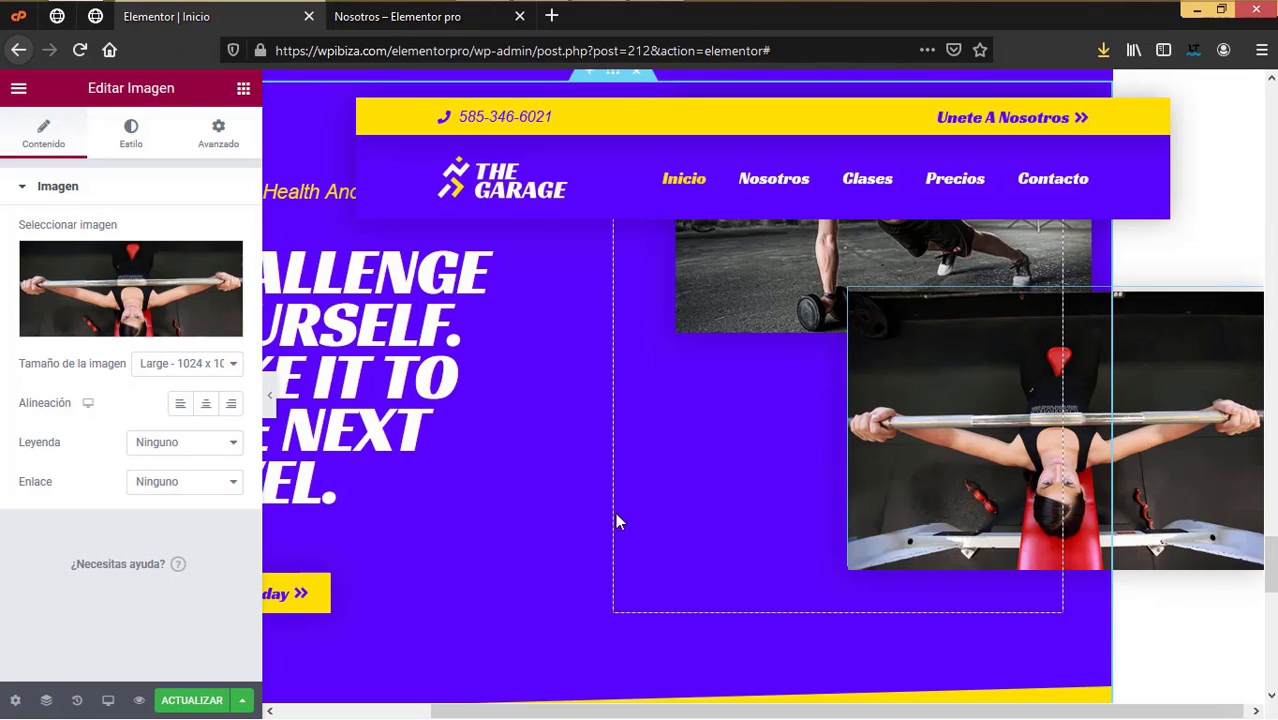
drag(898, 712, 585, 654)
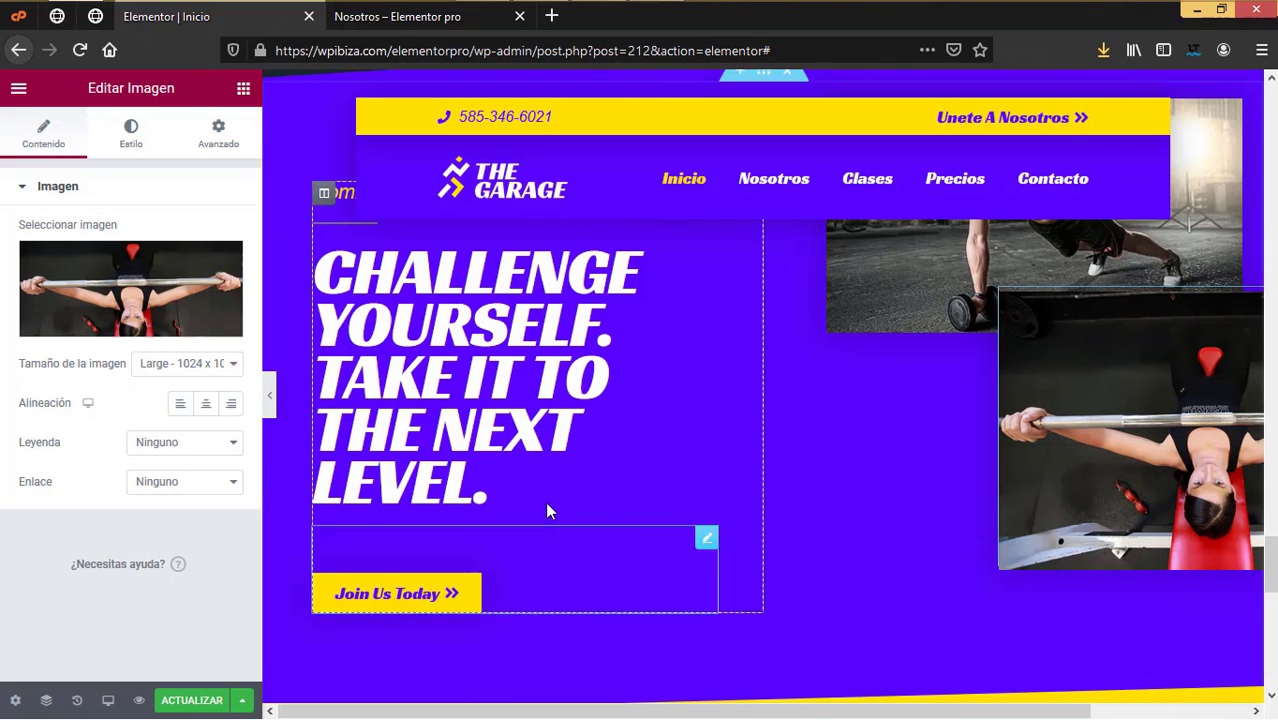
Step: Retitle the small hero heading 'Comprométete con tu salud y bienestar'
scroll(545, 500, up, 3)
click(541, 480)
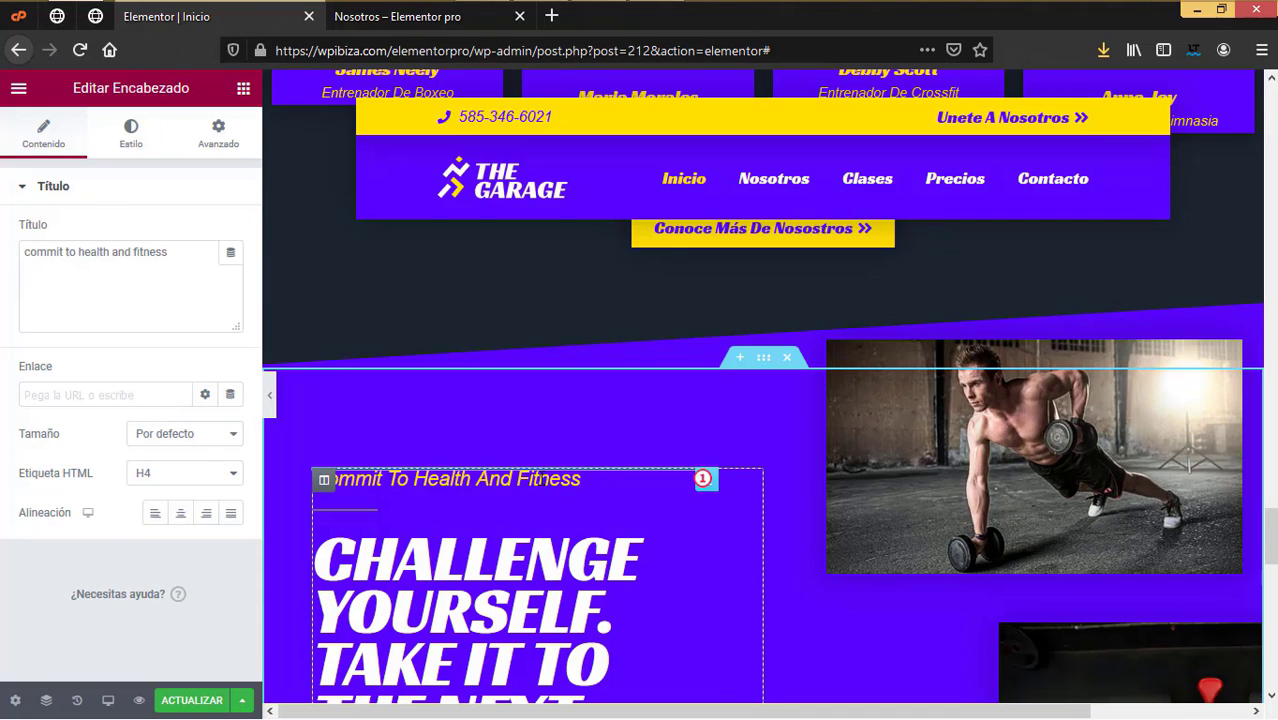
scroll(541, 482, down, 2)
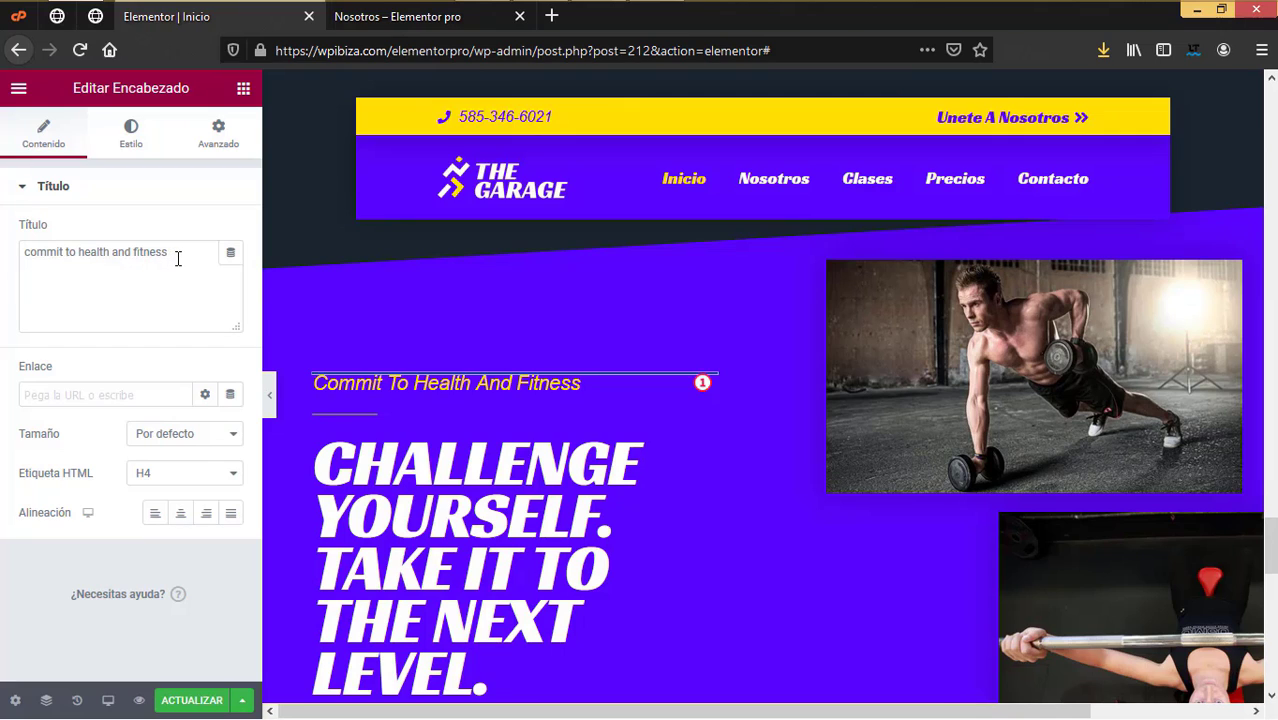
triple_click(60, 256)
text(Compro)
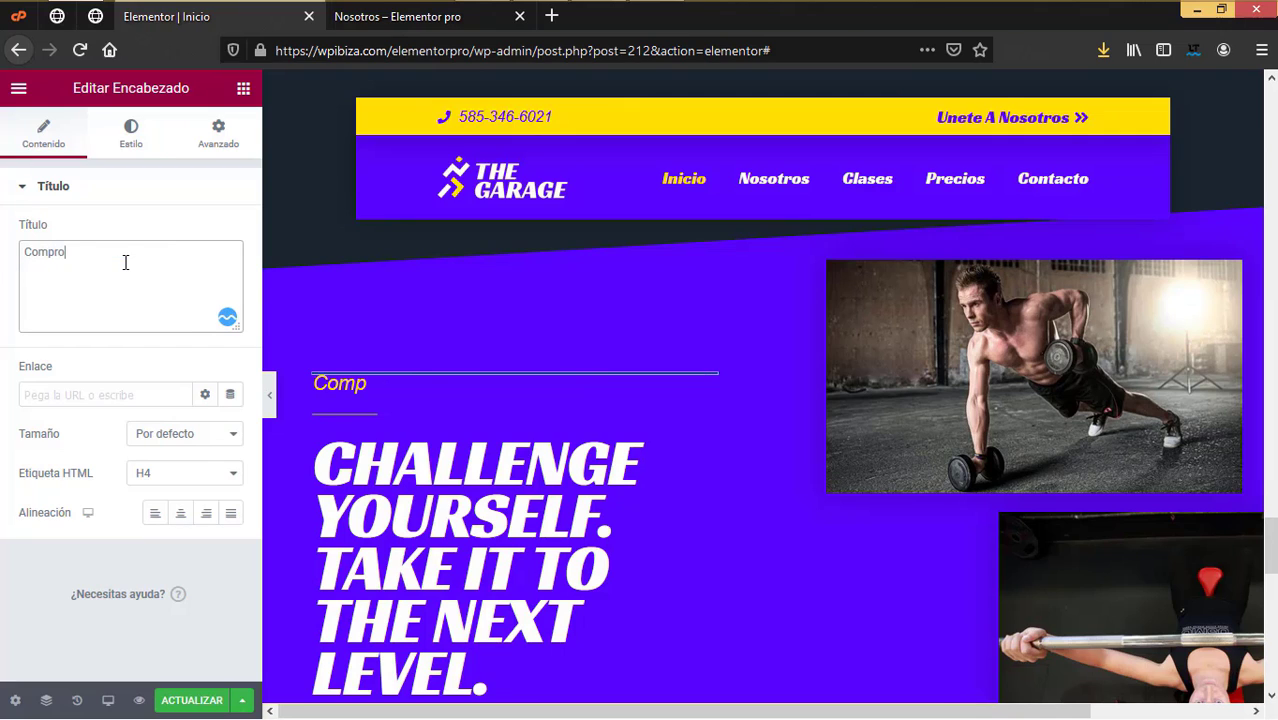
text(metete con tu salud)
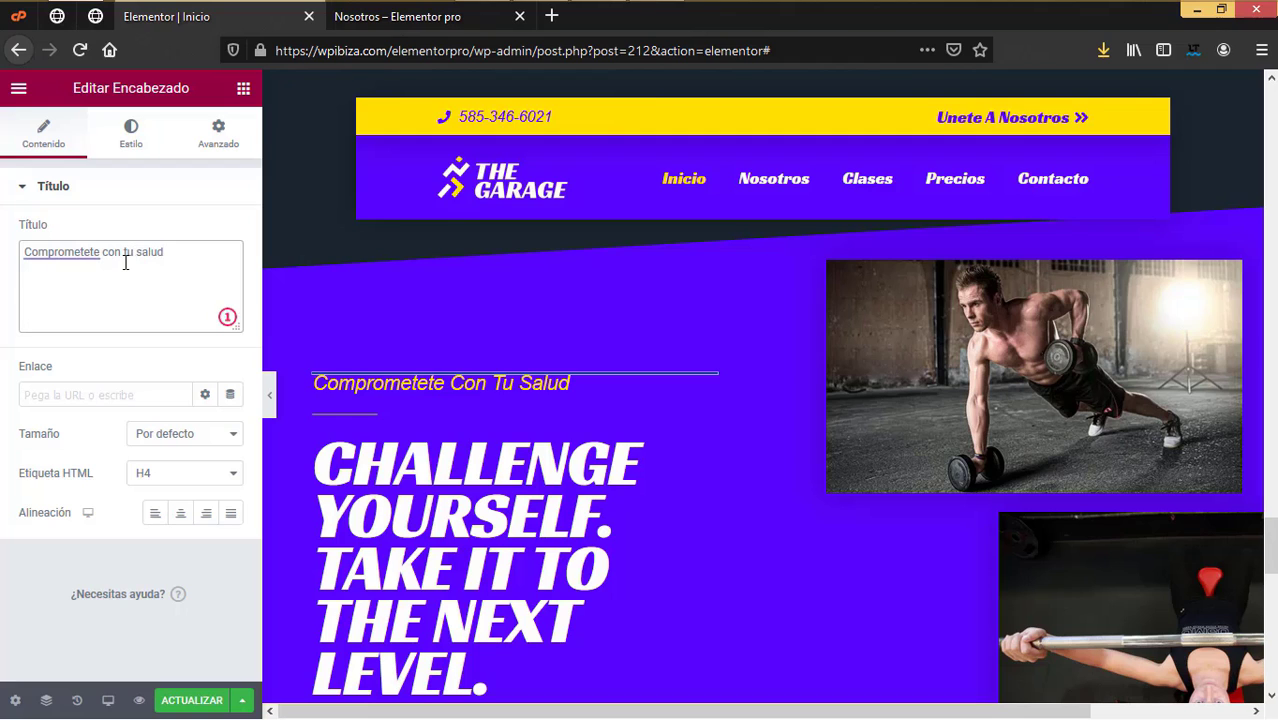
text( y bienes)
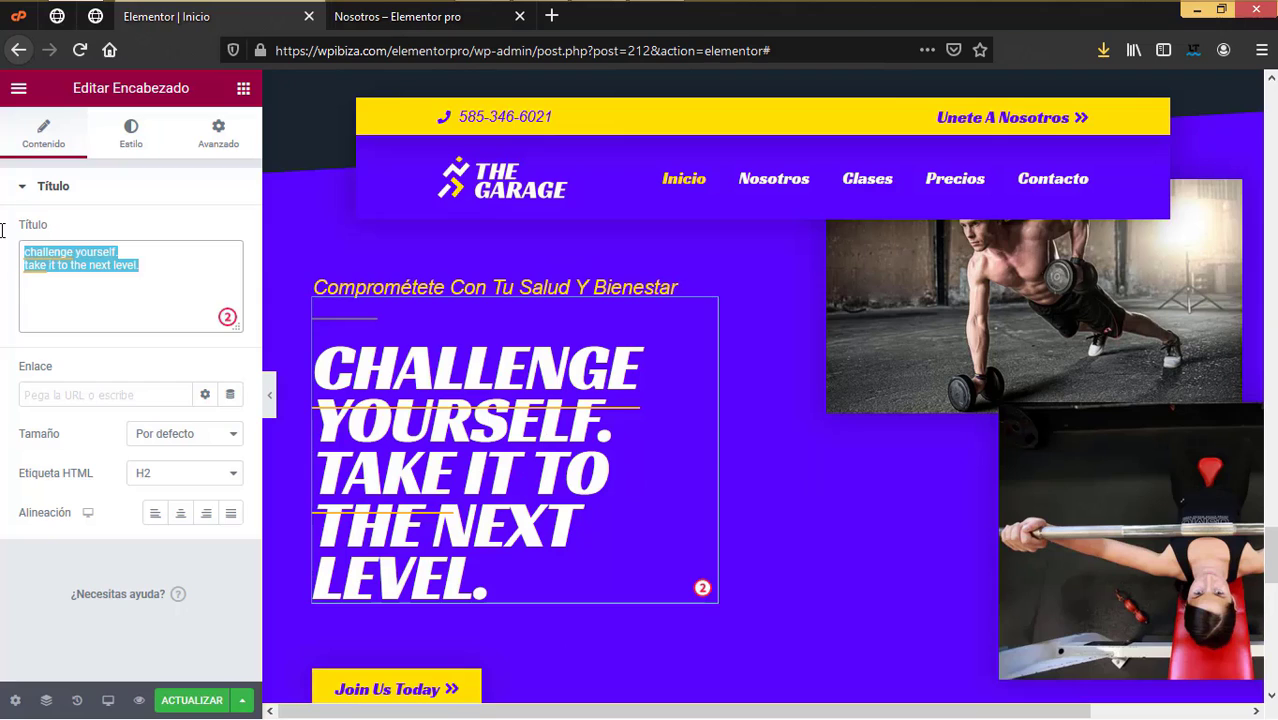
Step: Set the main hero heading to 'Desafiate y llega al siguiente nivel'
text(C)
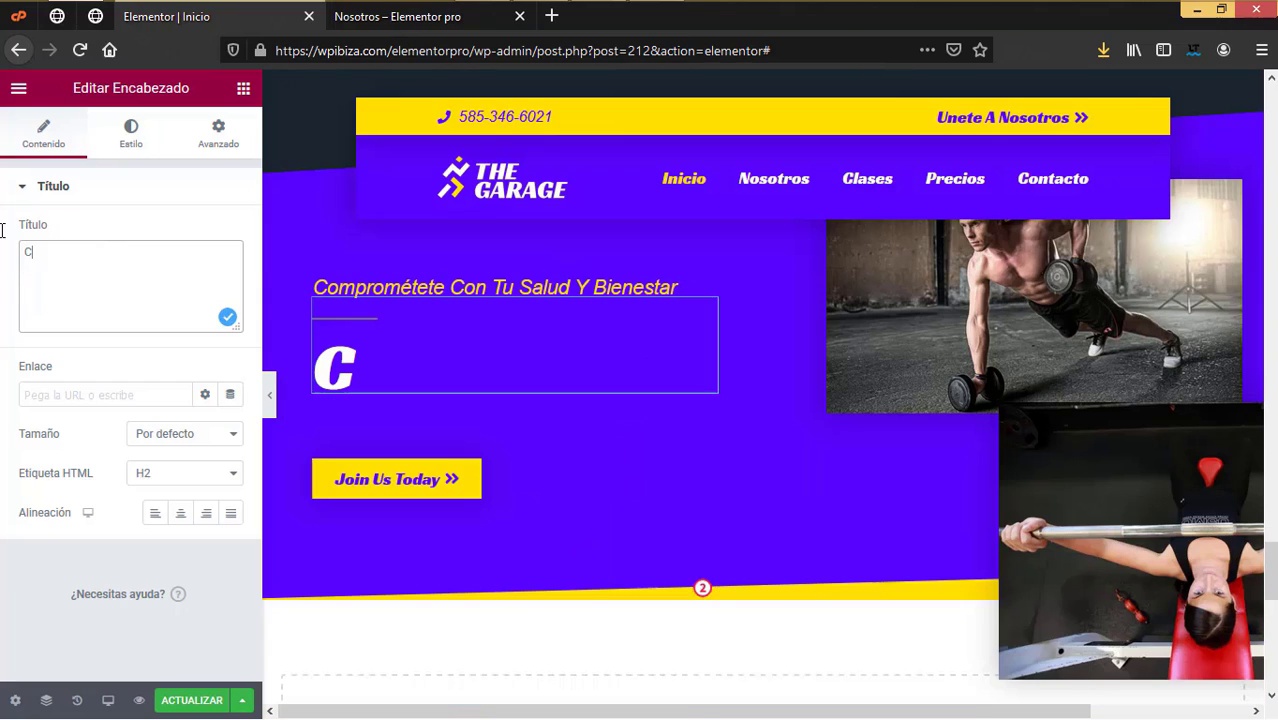
text(amb)
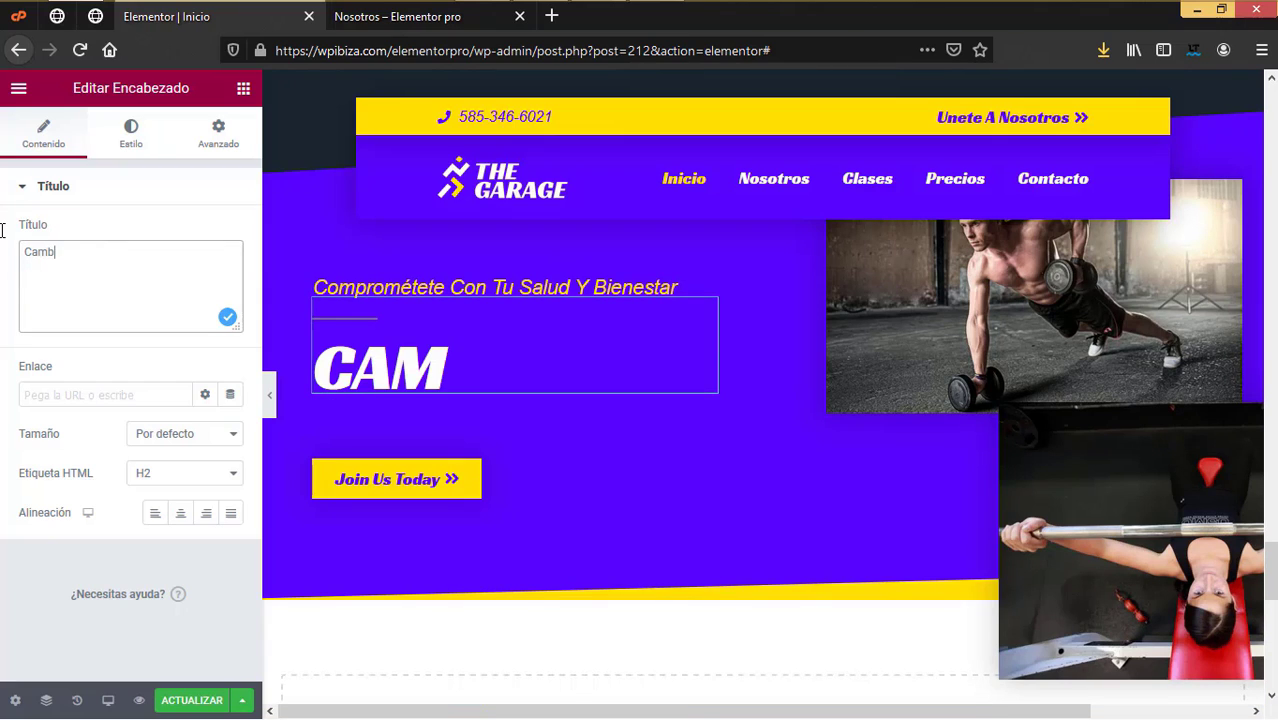
text(ia aho)
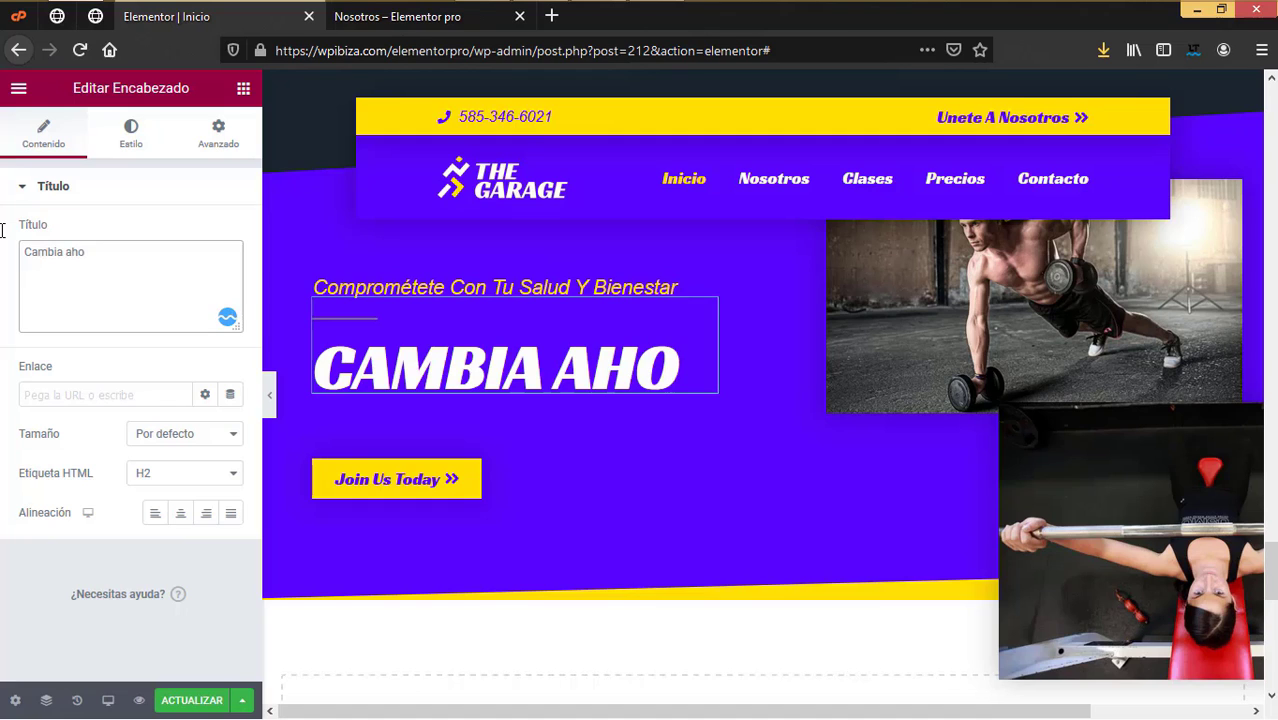
key(ctrl+z)
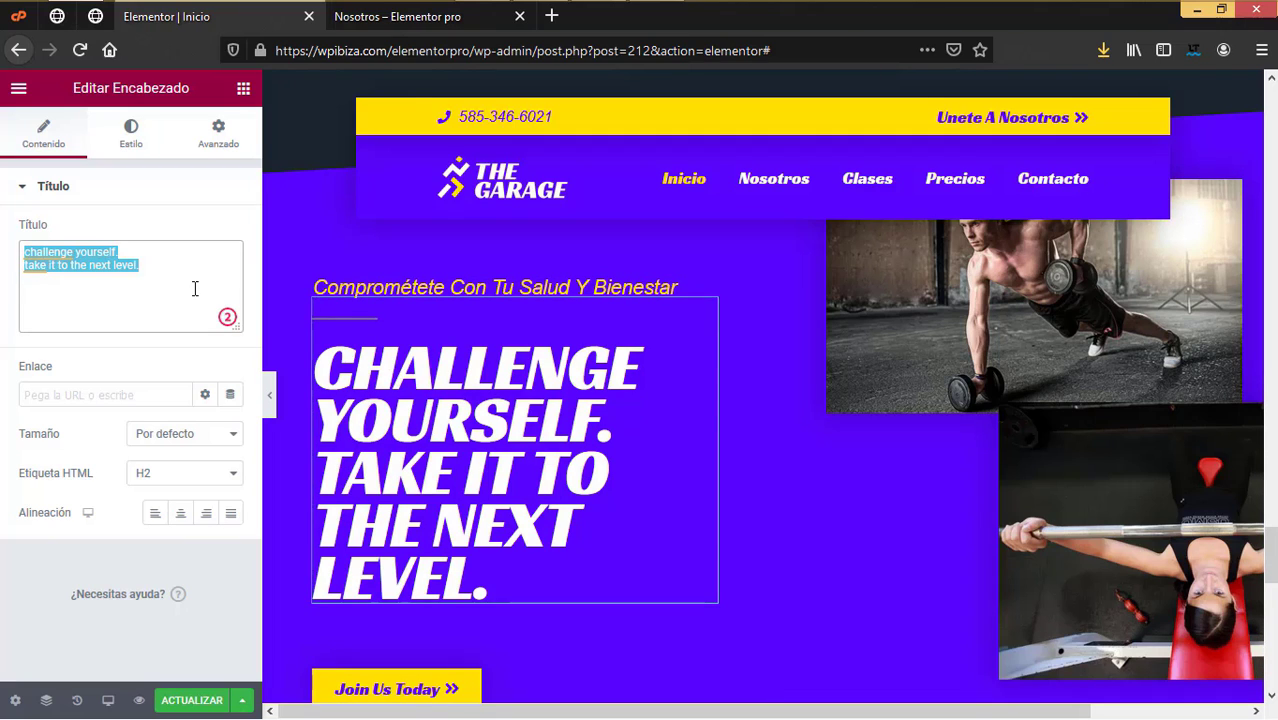
text(Desaf)
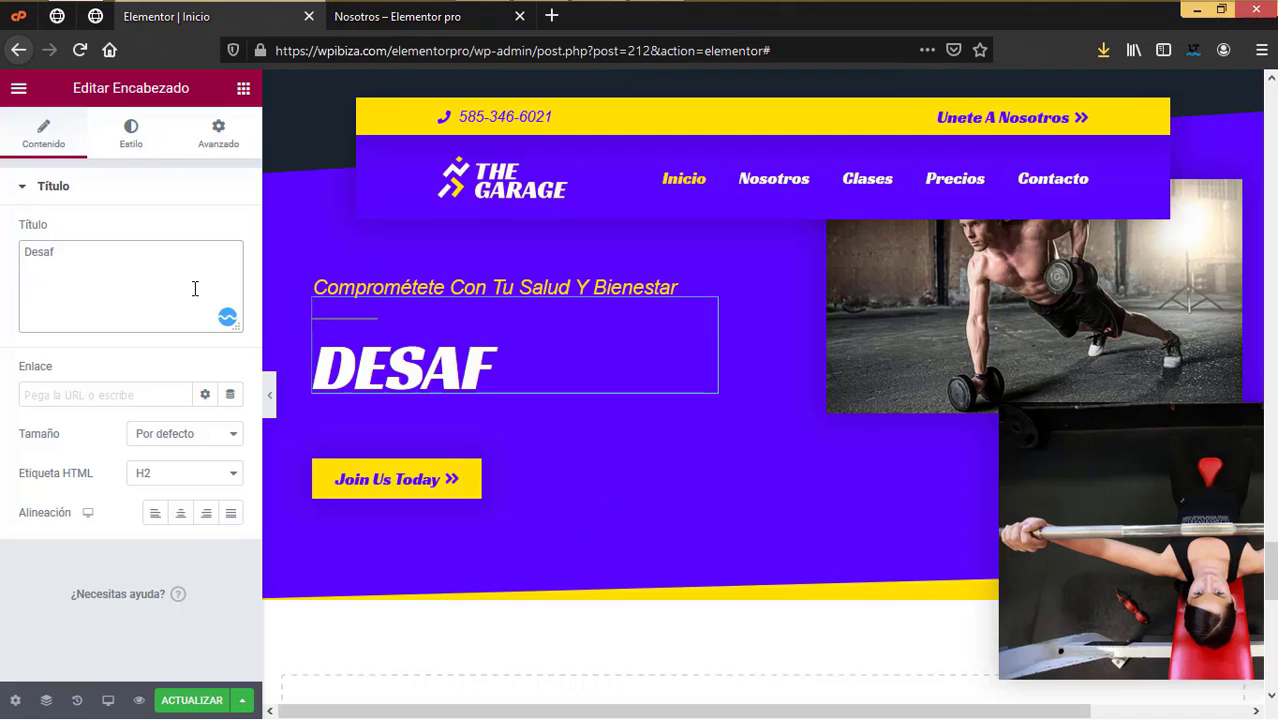
text(iate y )
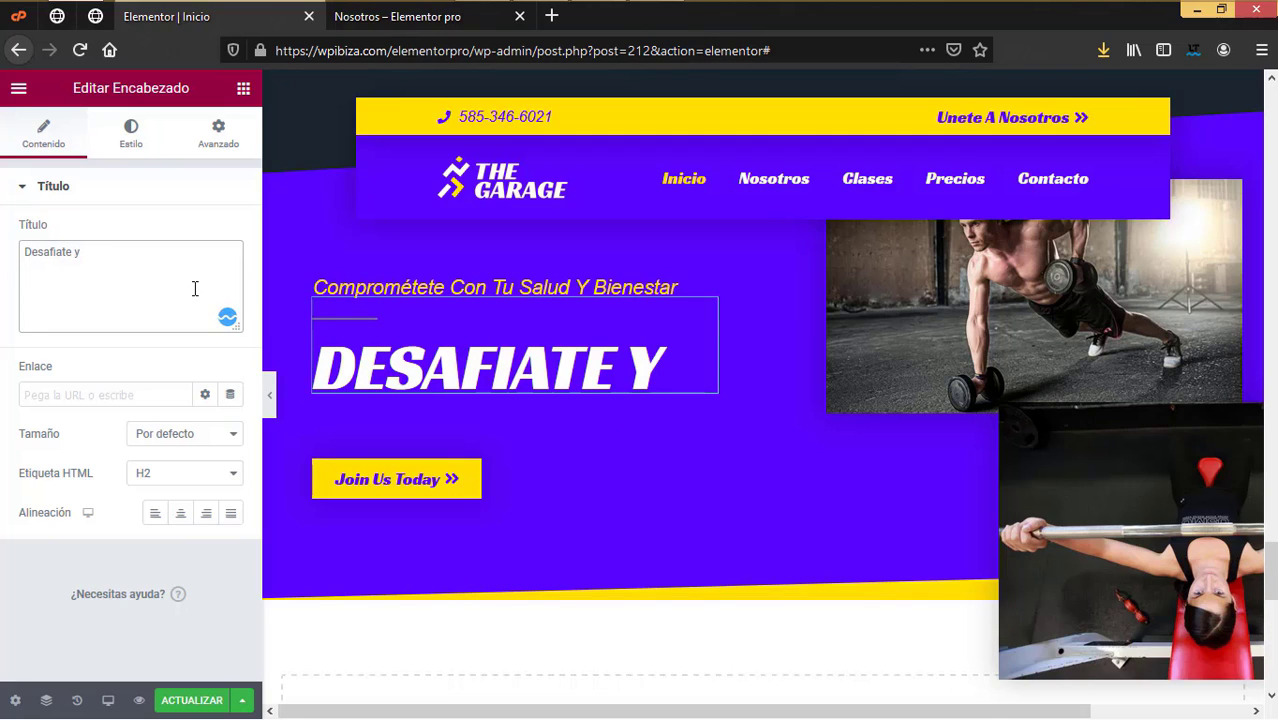
text(llega)
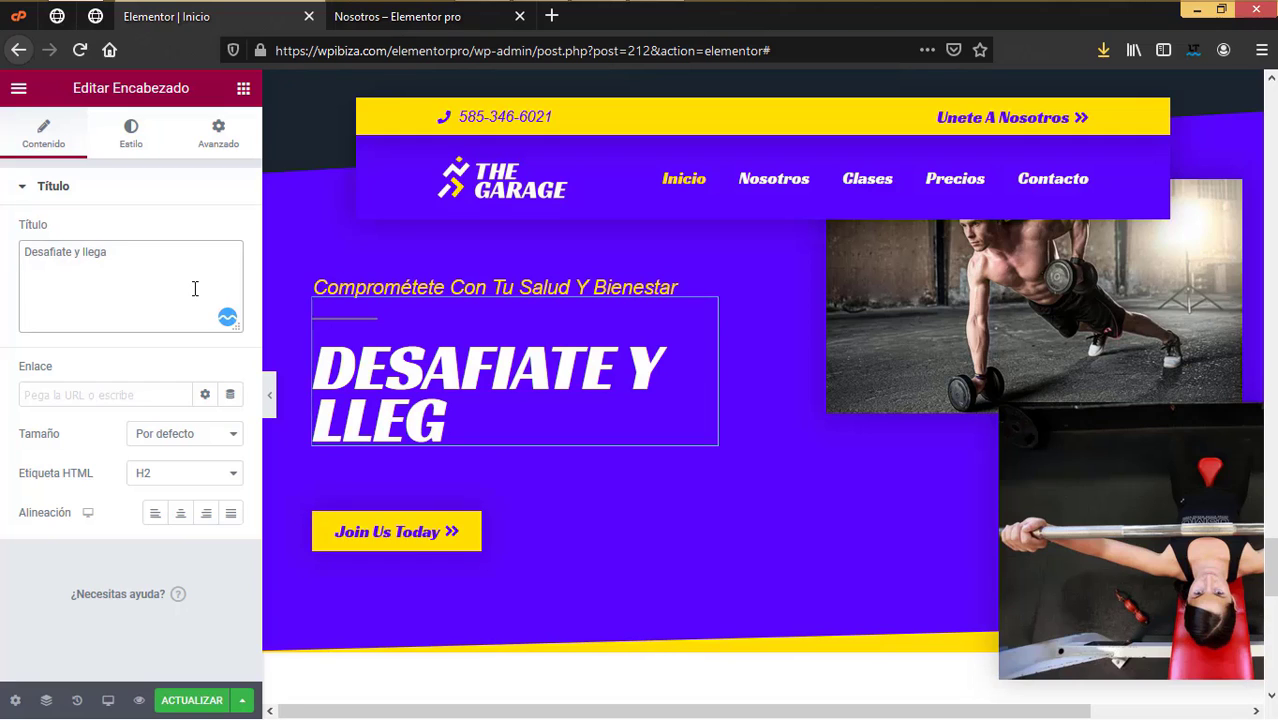
text( al sigui)
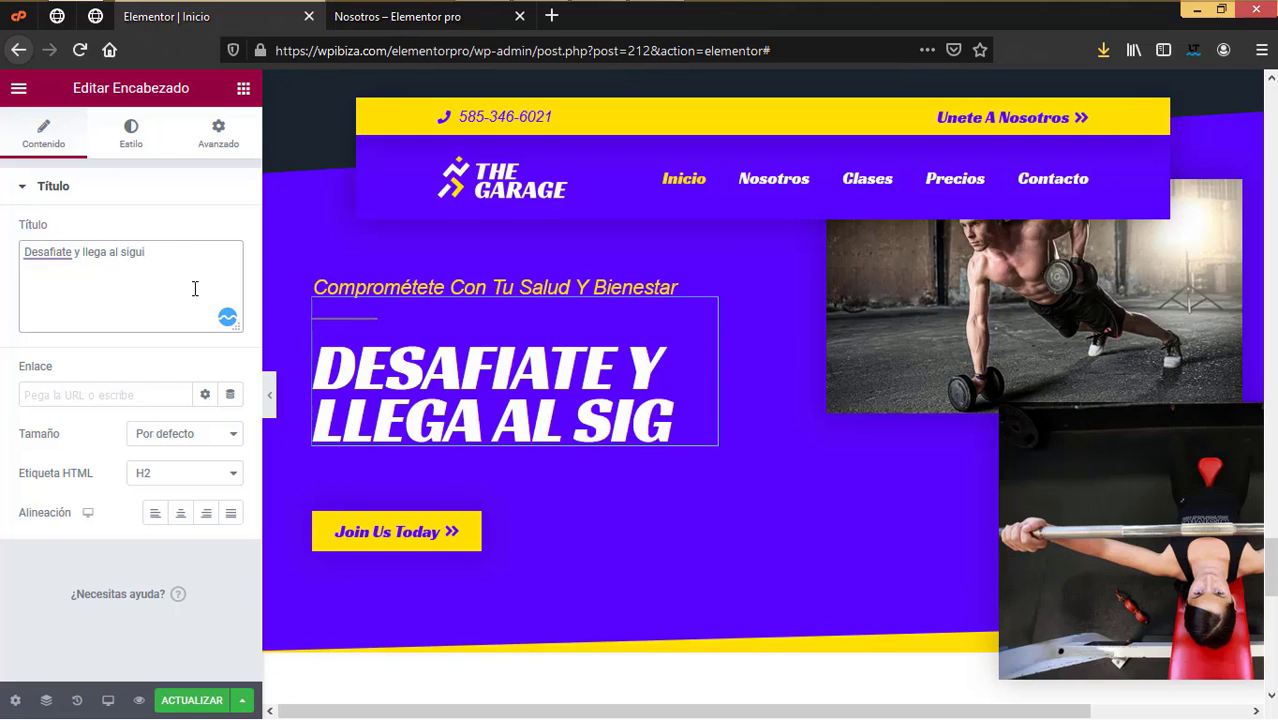
text(ente niv)
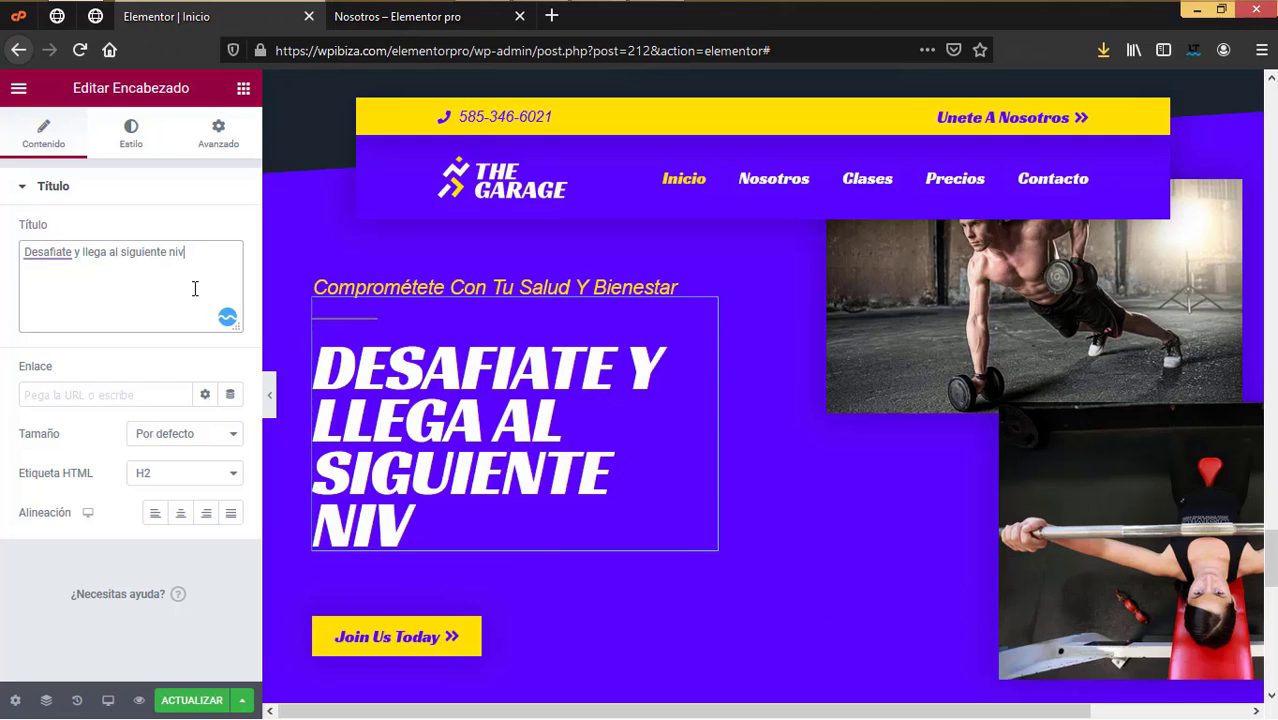
text(el)
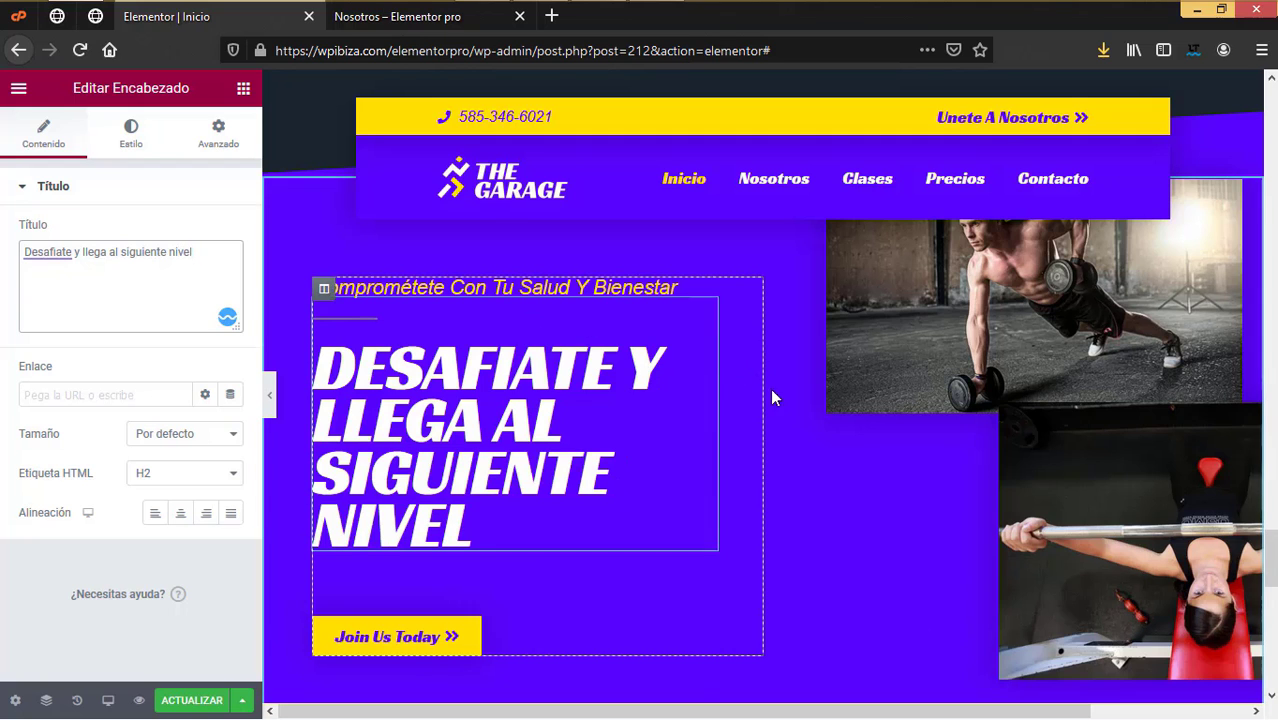
scroll(770, 429, down, 4)
scroll(756, 428, up, 2)
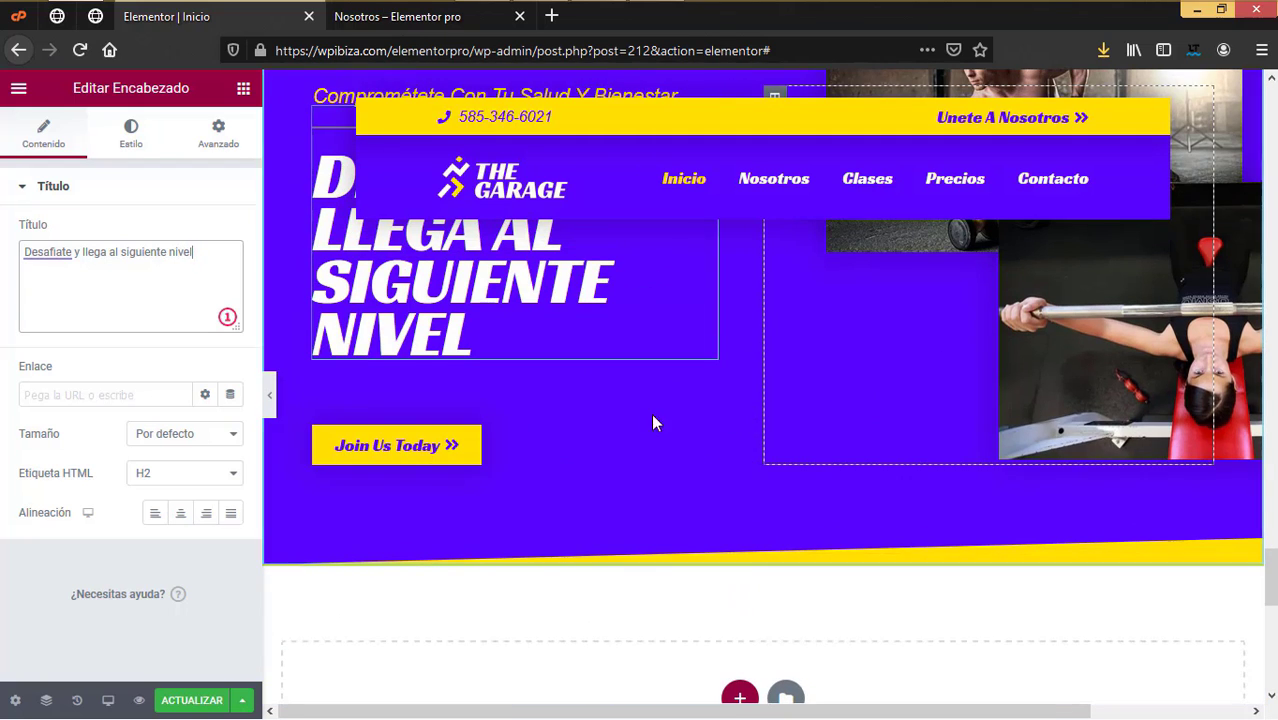
Step: Change the Join Us Today button's label to 'Suscribirme'
click(443, 445)
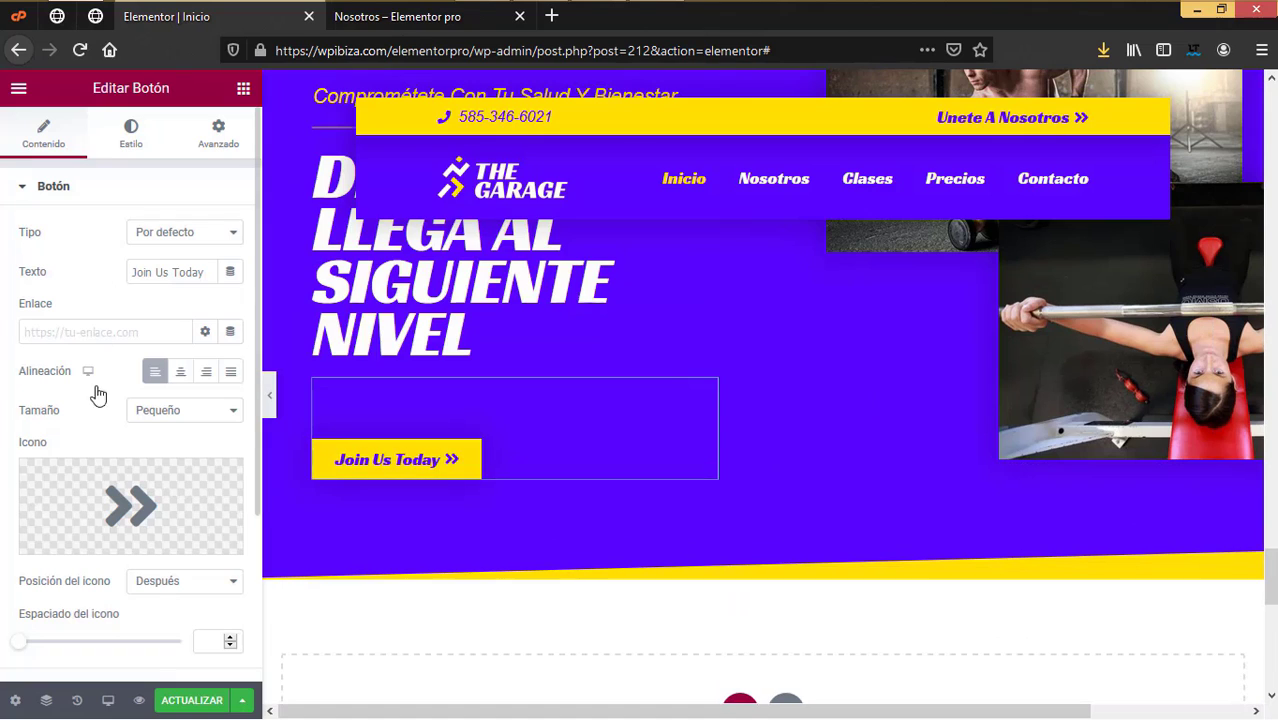
drag(221, 276, 55, 253)
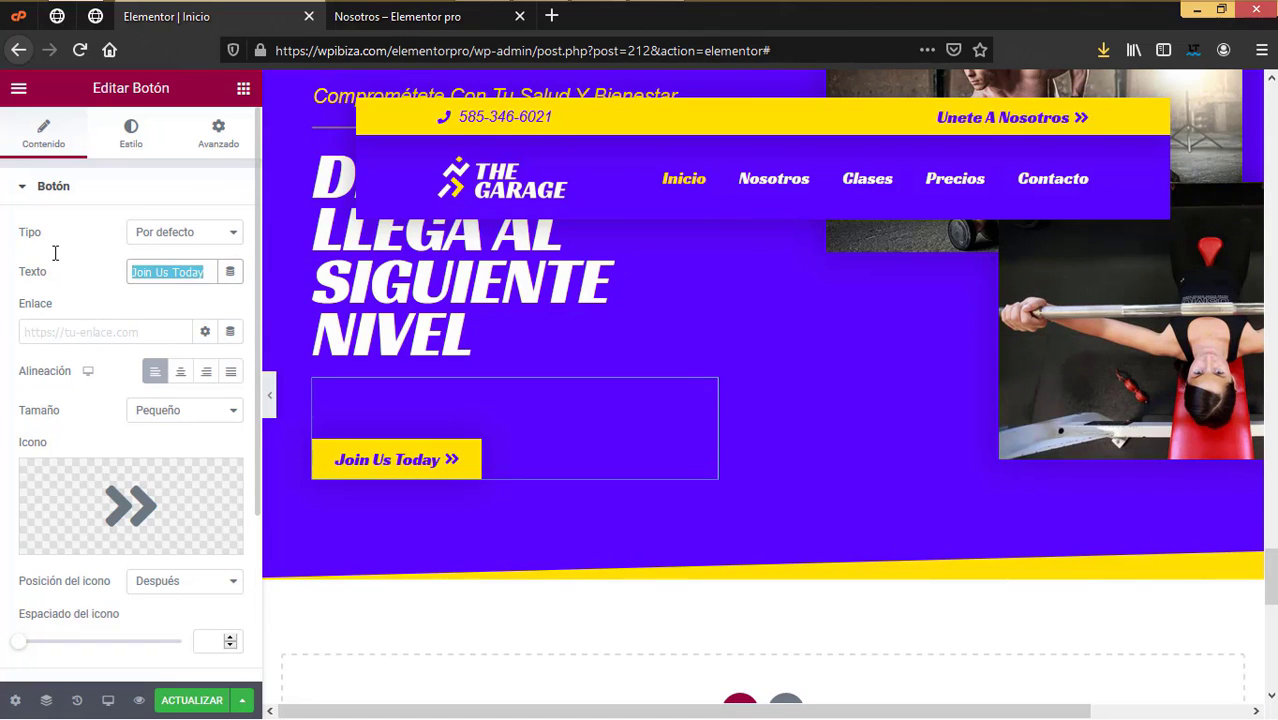
text(Sss)
key(BackSpace)
key(BackSpace)
text(uscribirme)
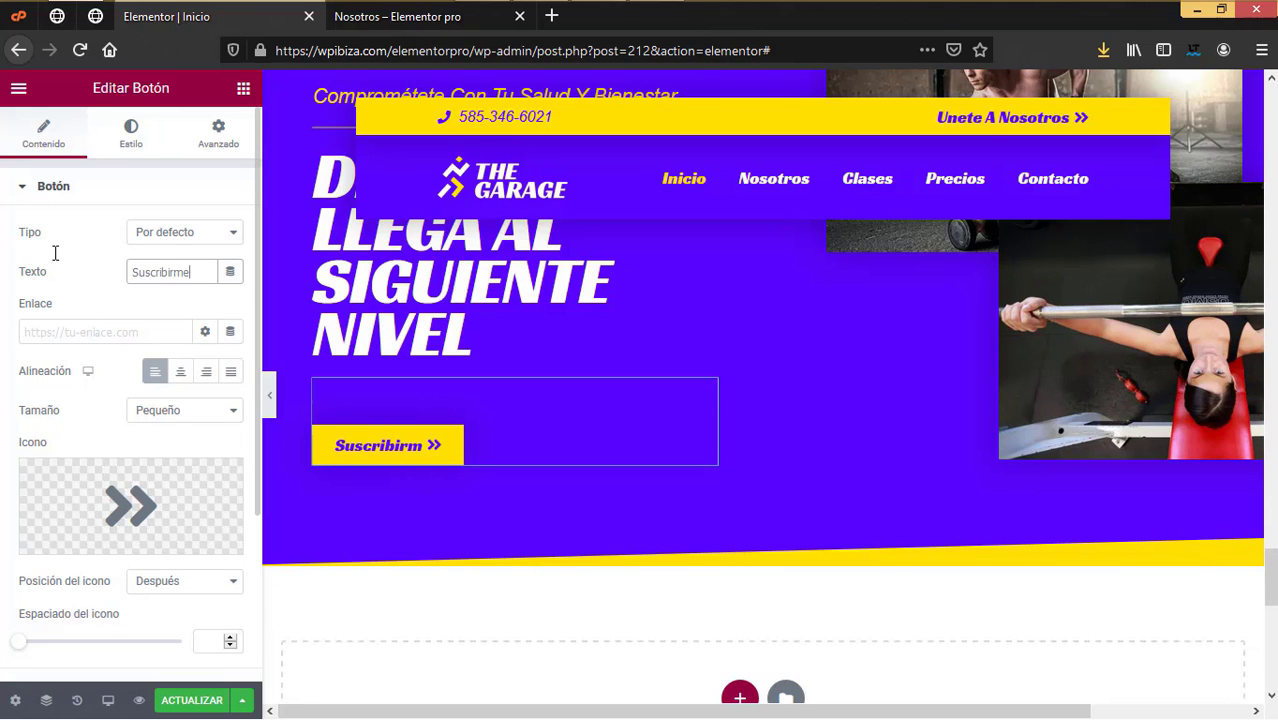
Step: Link the Suscribirme button to the /contacto/ page, then save and close the home page editor
click(436, 17)
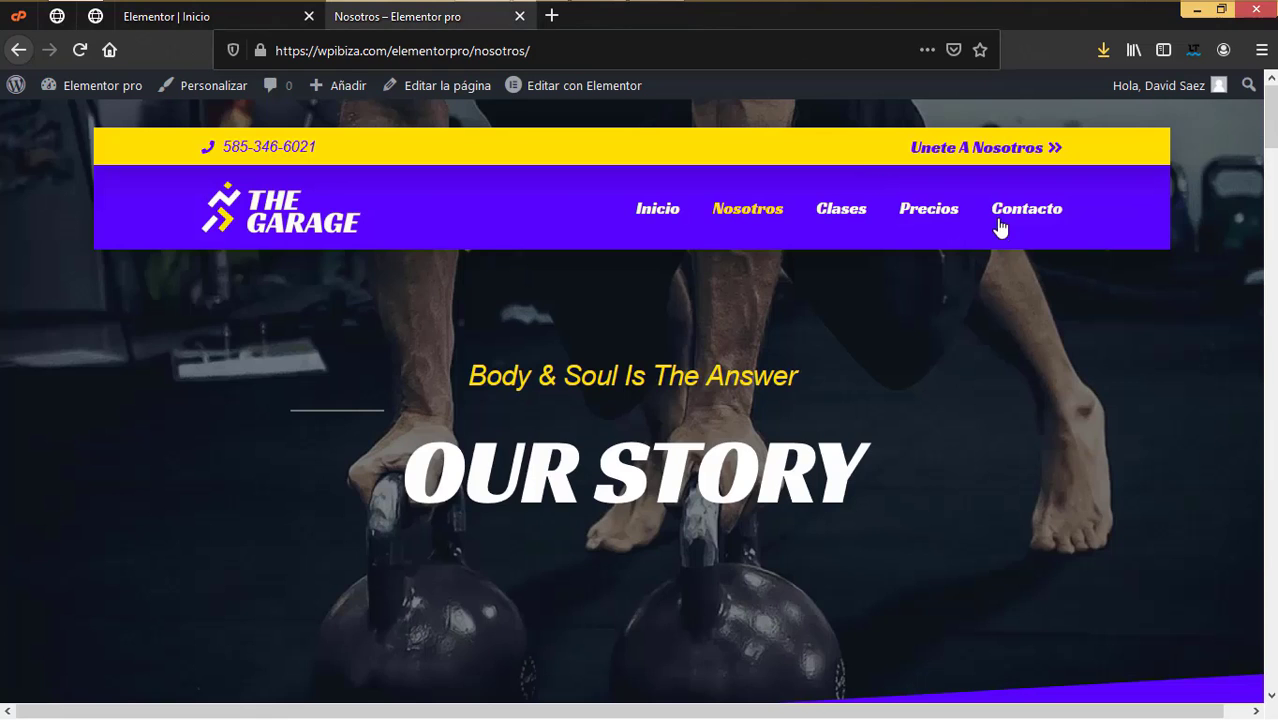
click(1015, 220)
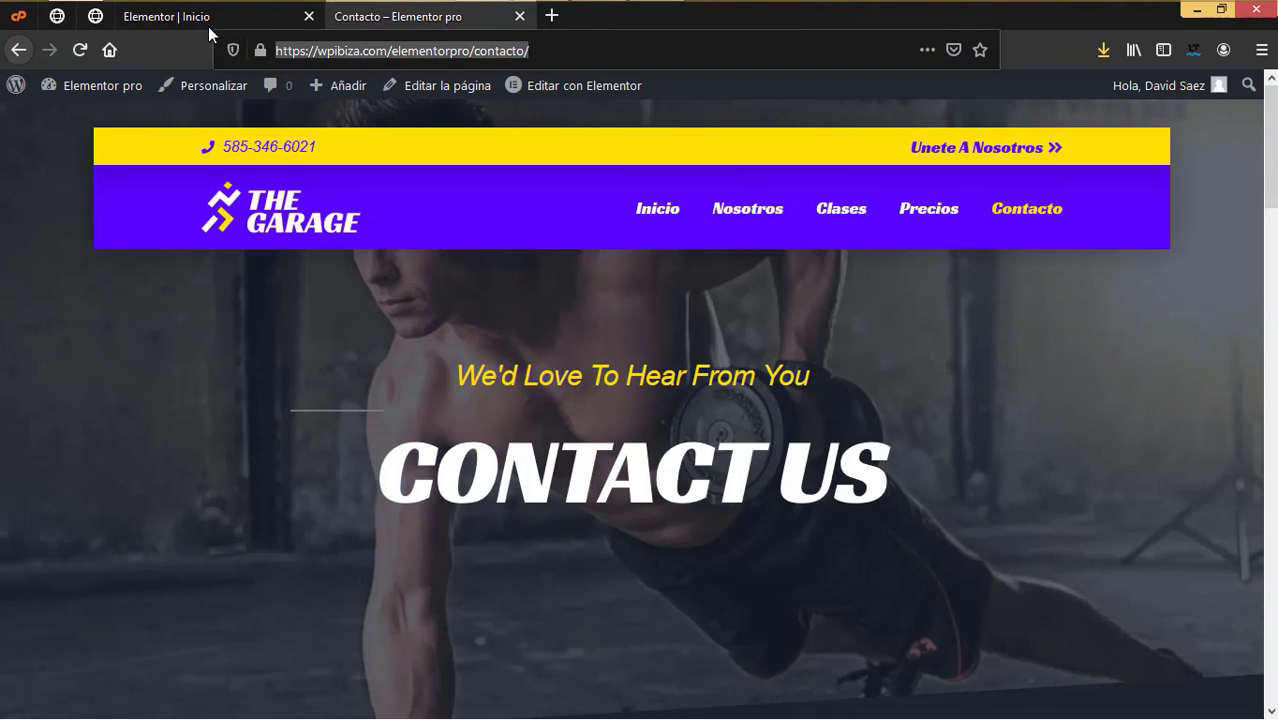
click(234, 13)
click(80, 332)
text(https://wpibiza.com/elementorpro/contacto/)
scroll(793, 408, down, 4)
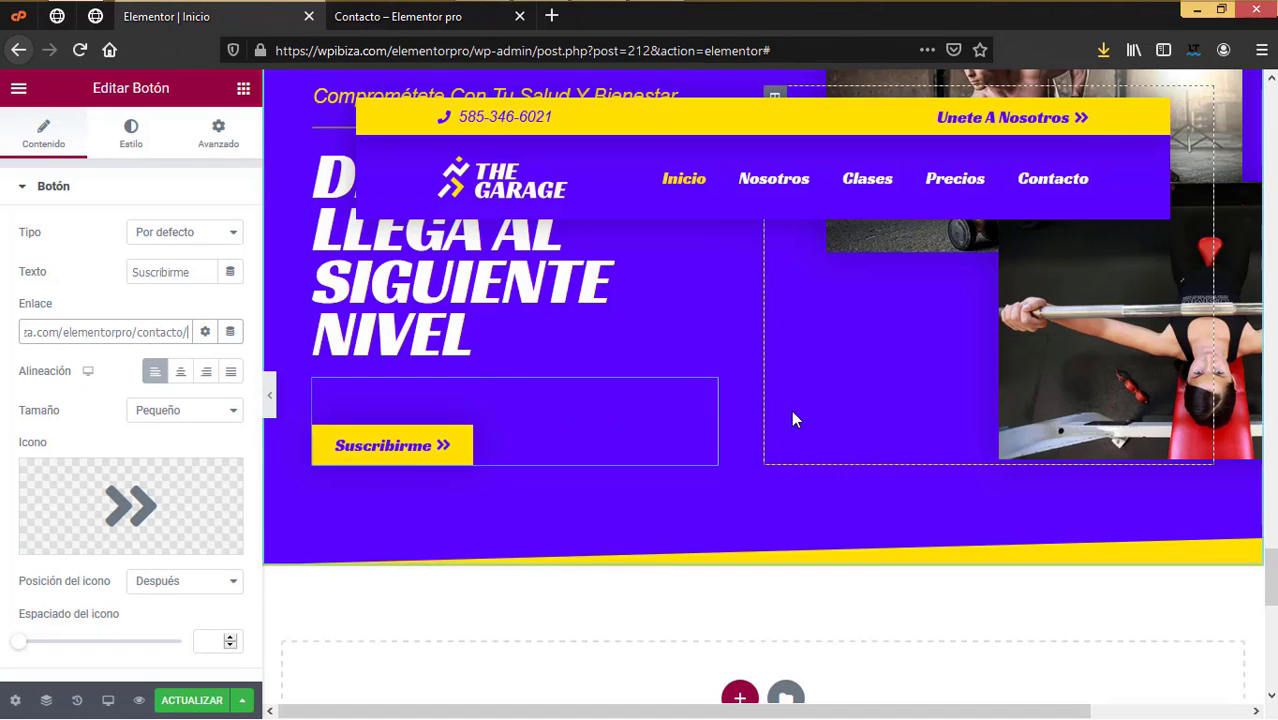
click(194, 692)
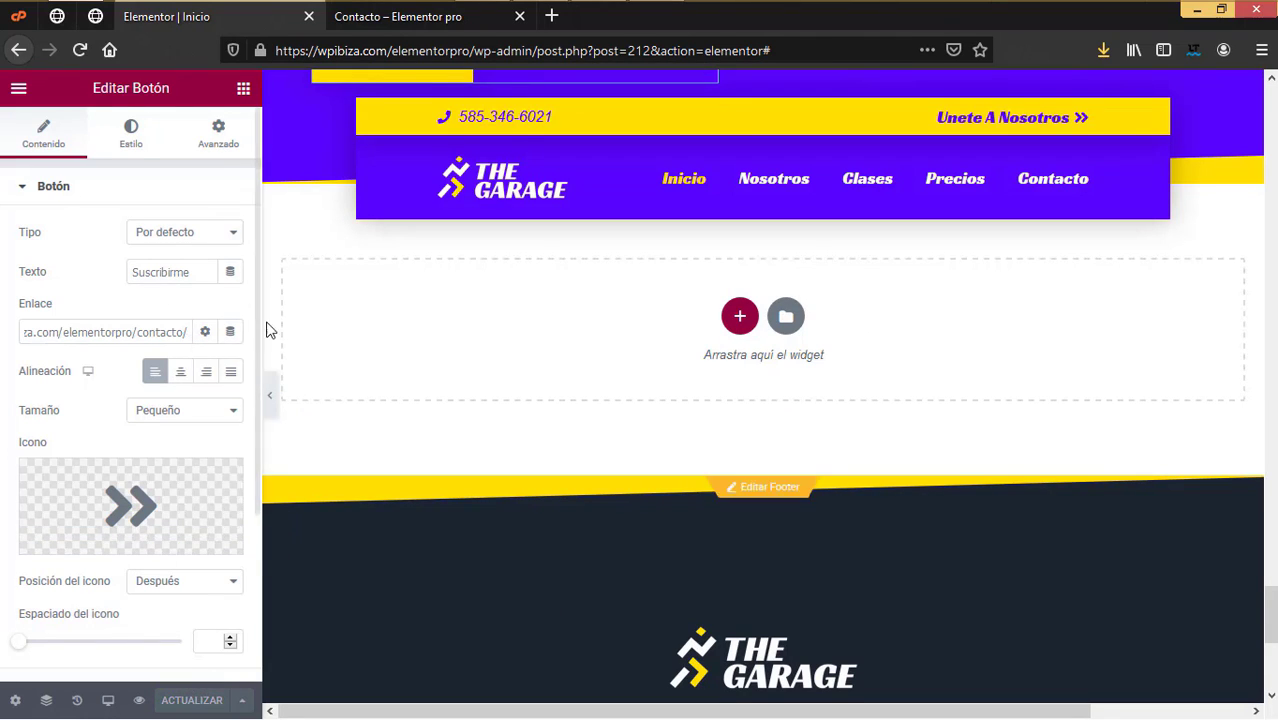
click(309, 17)
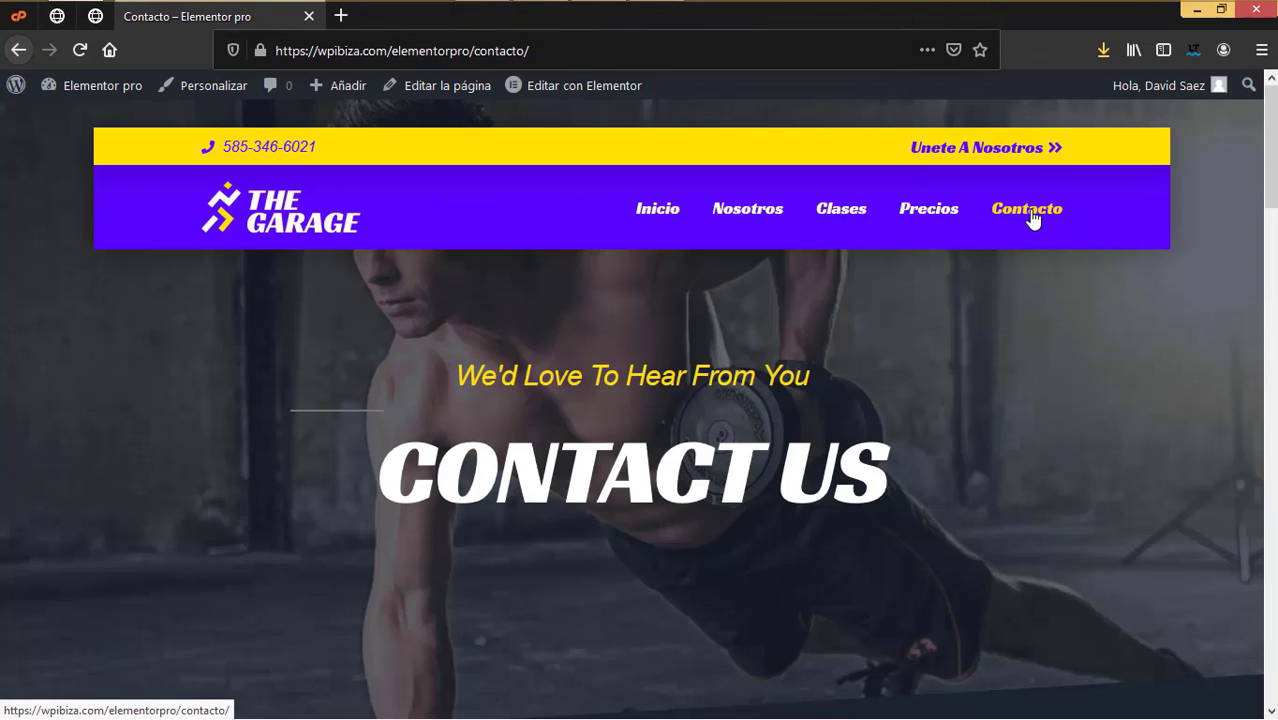
Step: Edit the Contacto page in Elementor and retitle its first hero heading 'Queremos conocerte'
click(567, 93)
scroll(822, 393, down, 5)
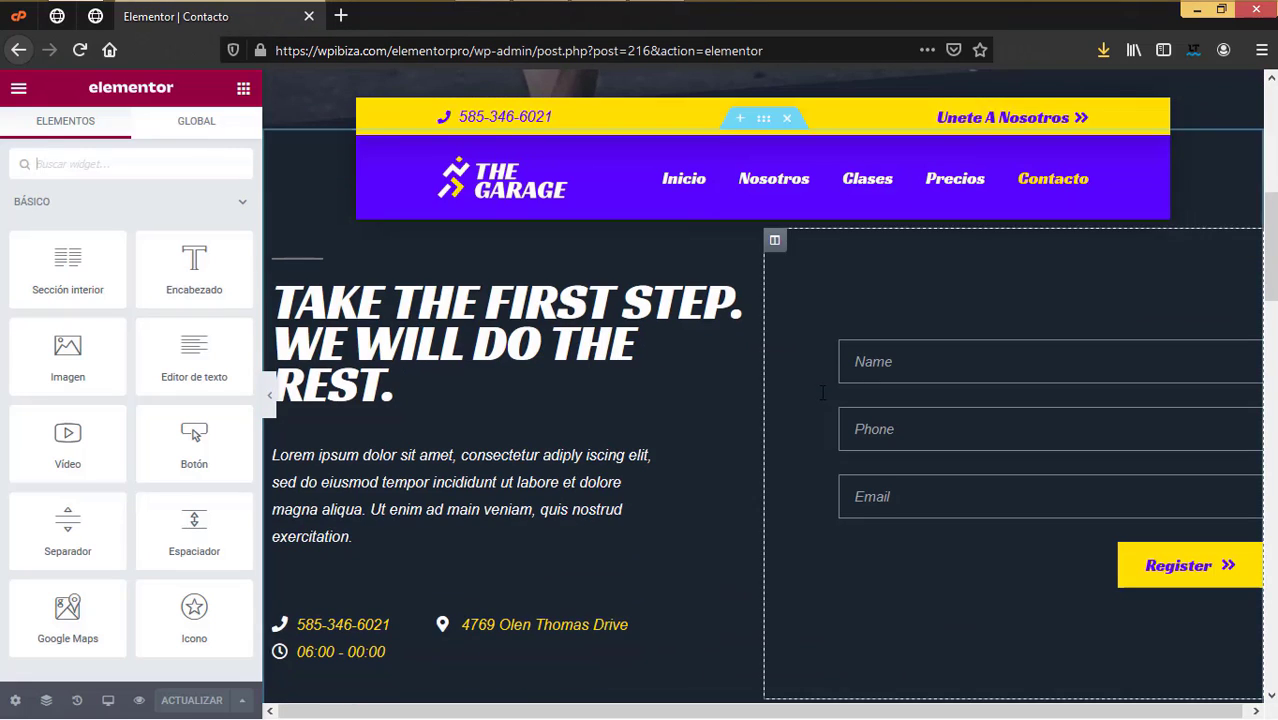
scroll(822, 393, down, 10)
scroll(821, 398, down, 3)
scroll(821, 395, up, 18)
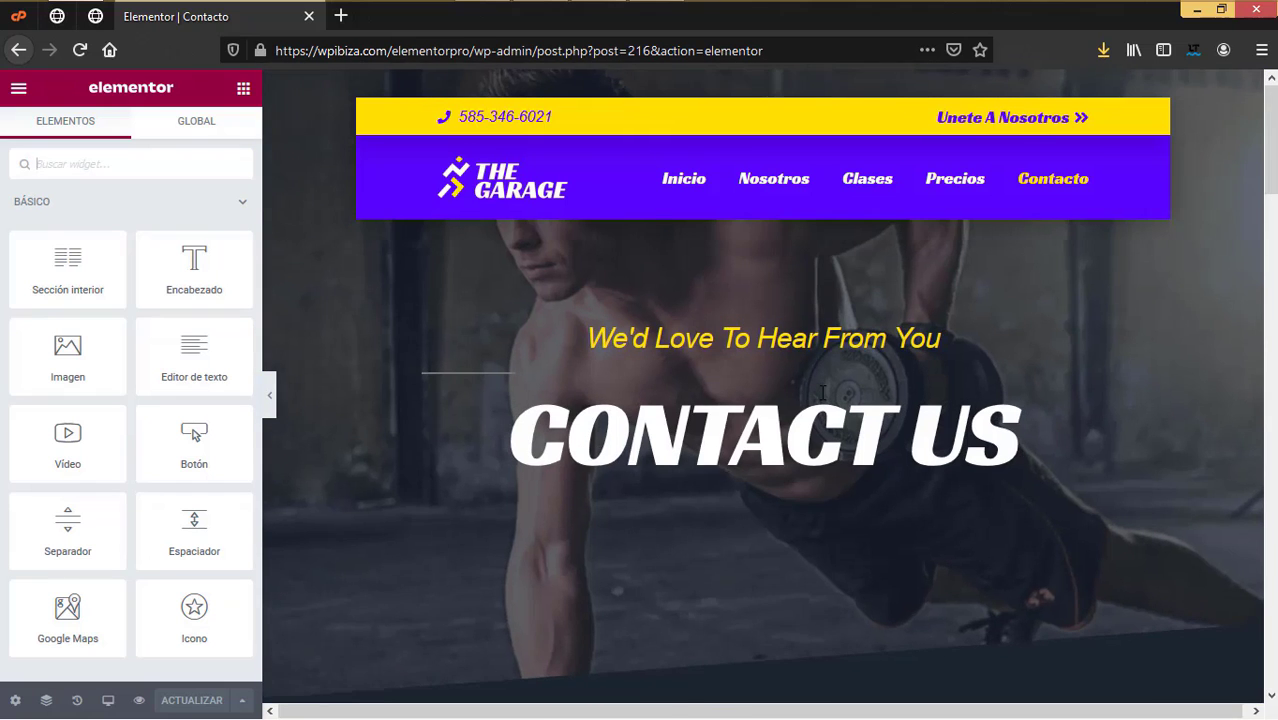
click(826, 340)
drag(170, 252, 3, 253)
text(Quere)
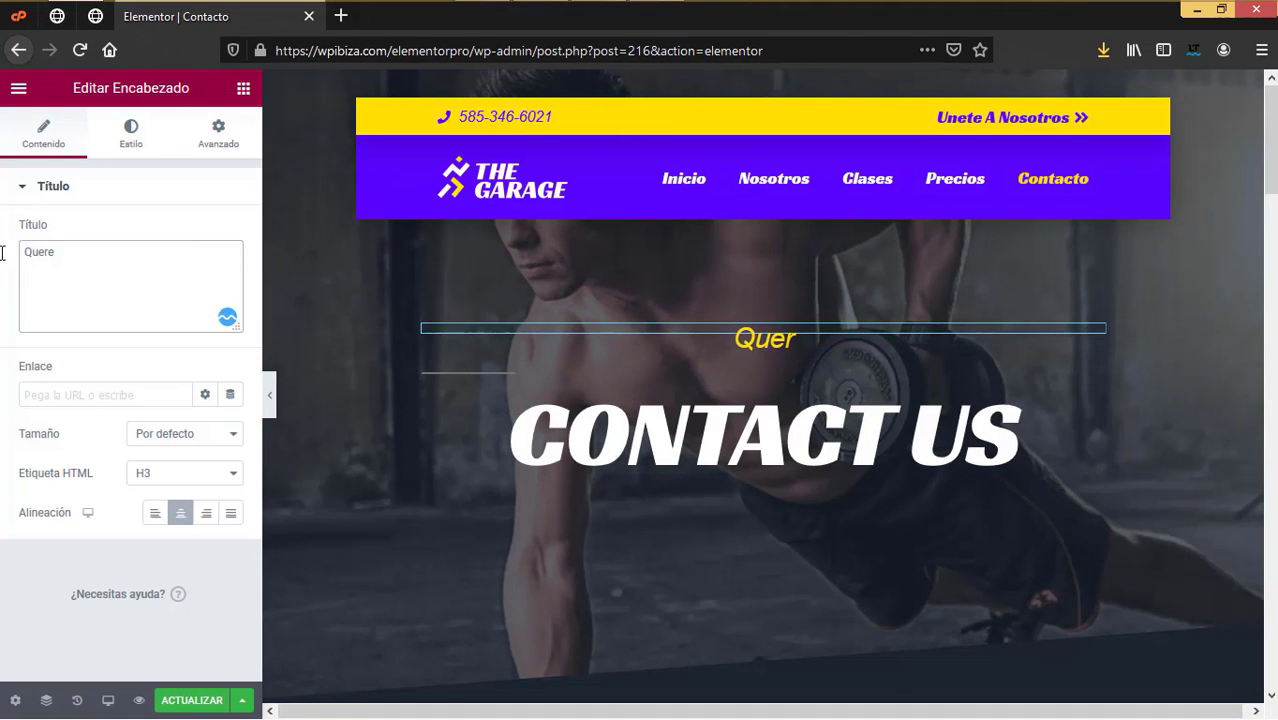
text(mos conocerte)
Step: Change the CONTACT US heading to 'Contacto'
click(709, 448)
double_click(71, 252)
key(BackSpace)
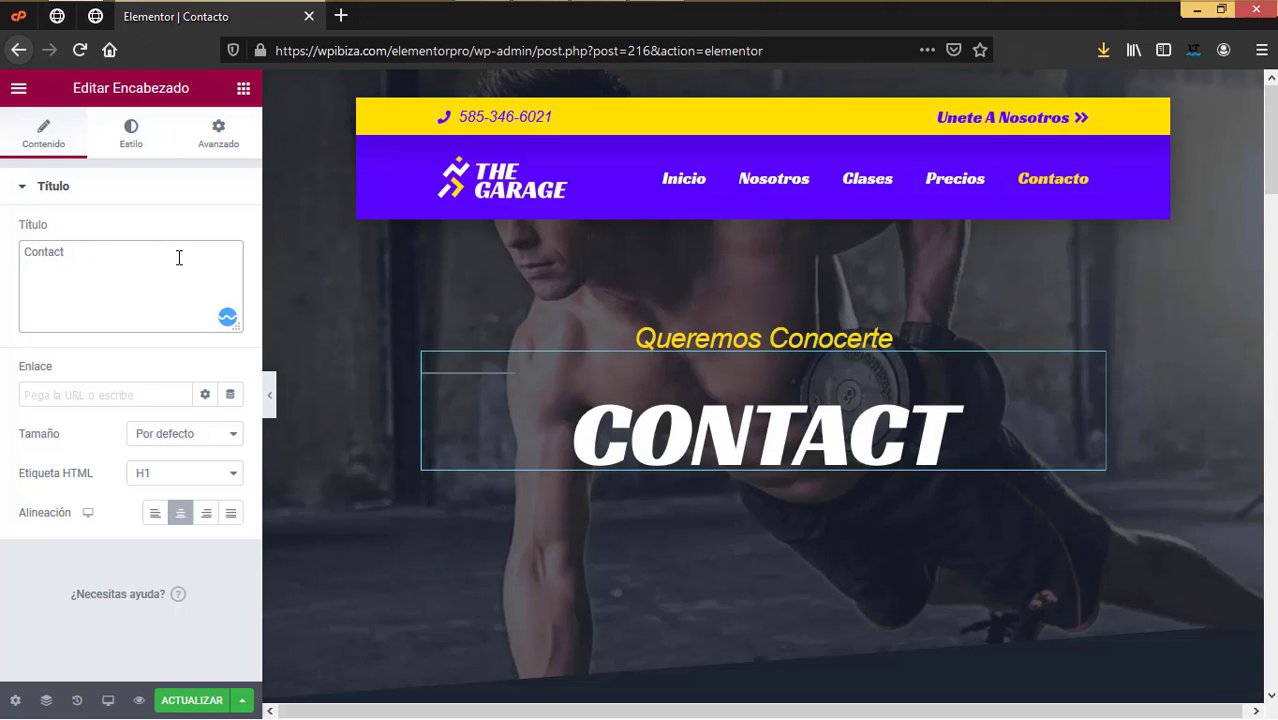
text(o)
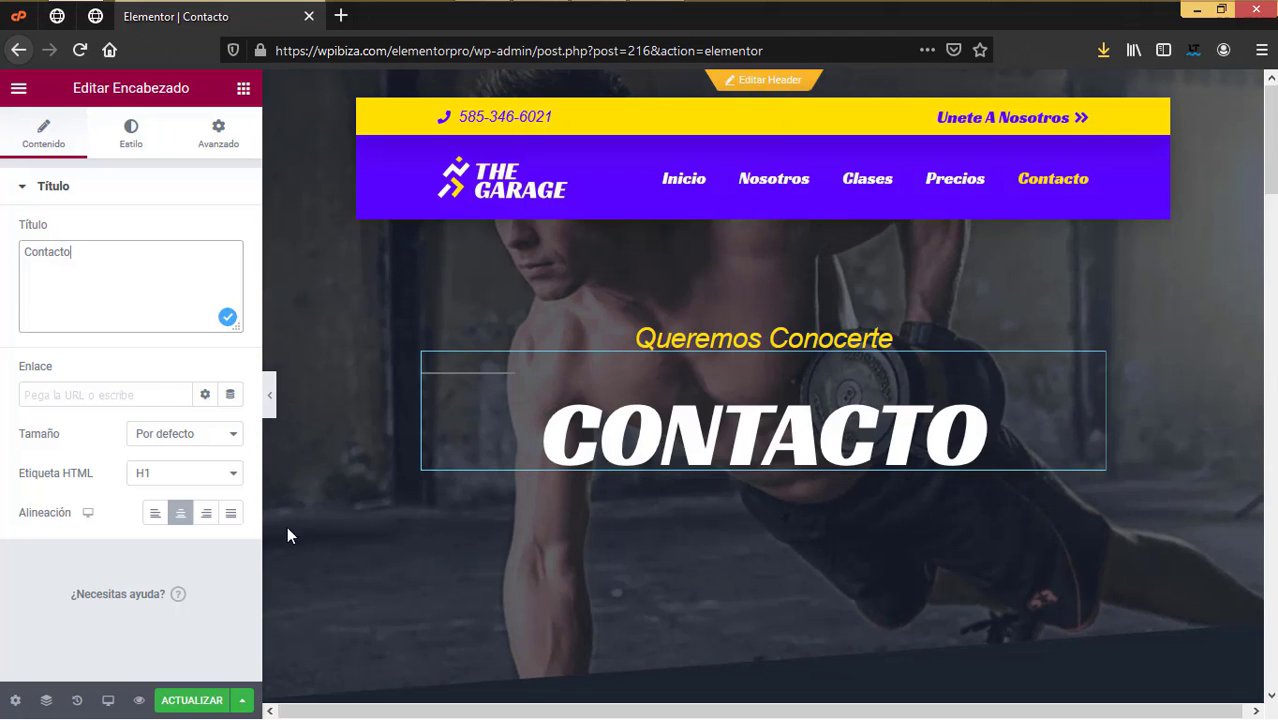
click(46, 700)
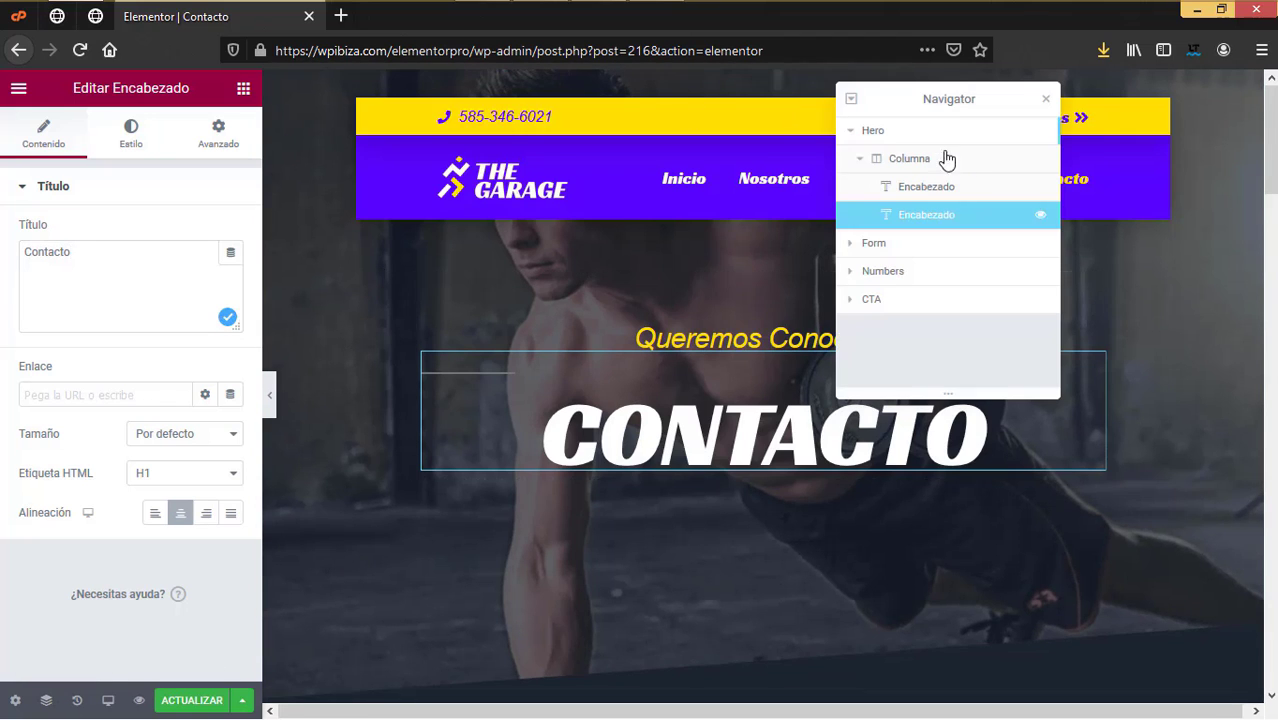
Step: In the Hero section's background style, upload contacto header.jpg and use it as the image
click(891, 131)
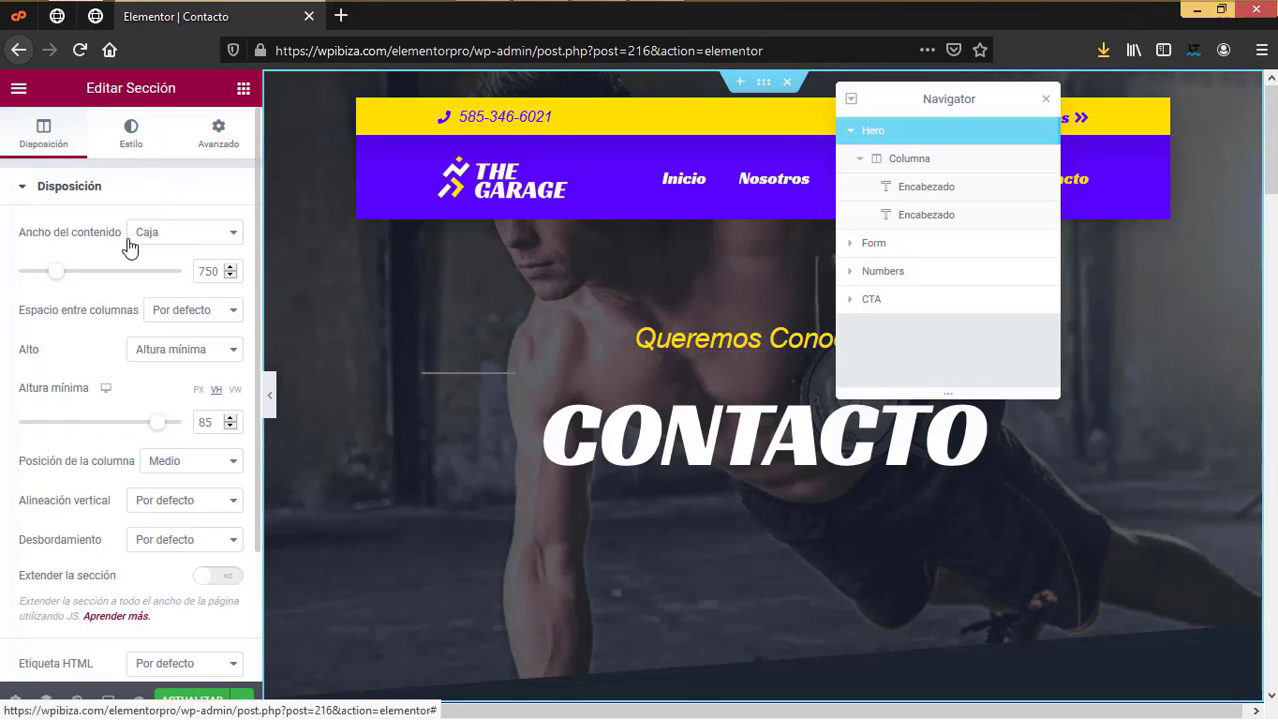
click(131, 135)
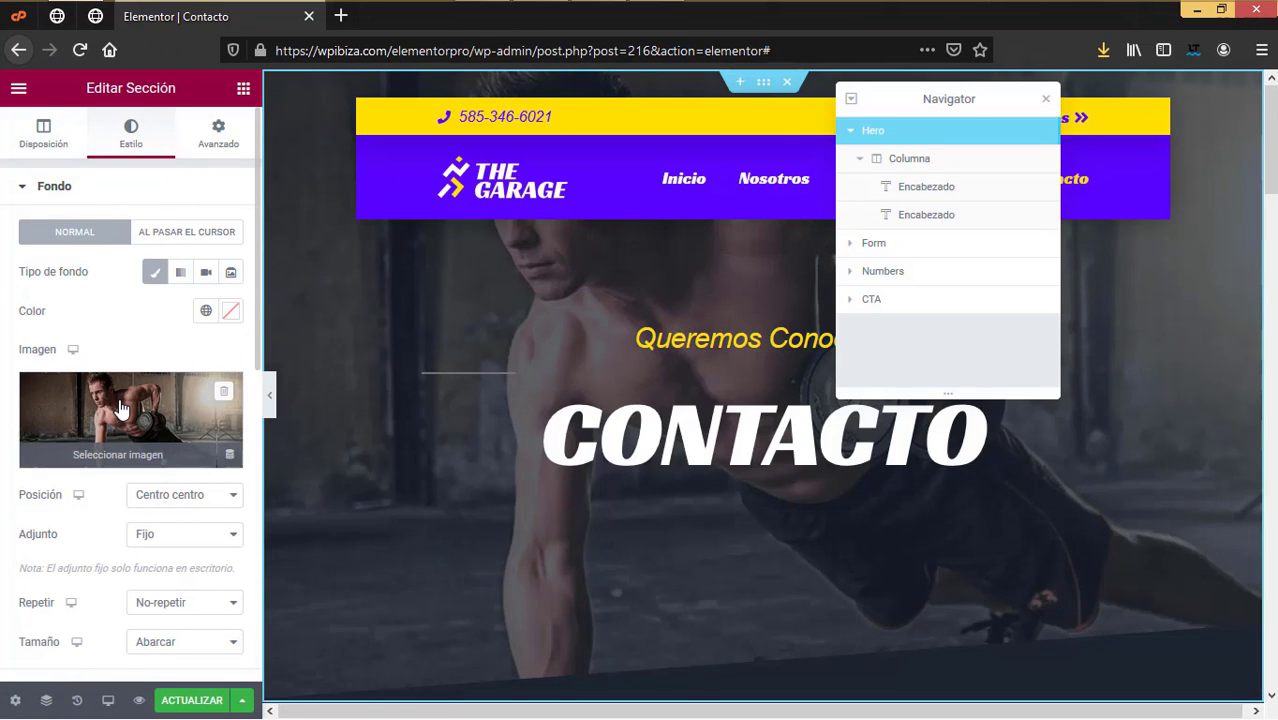
click(127, 401)
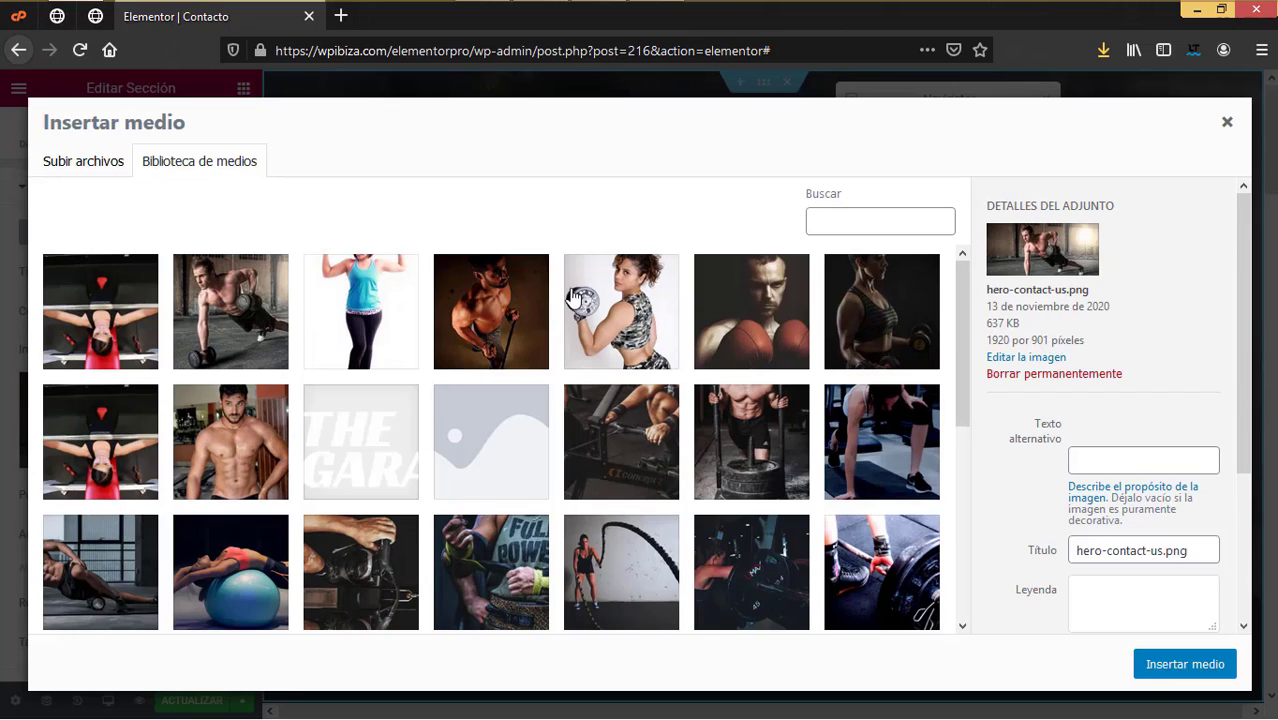
click(86, 162)
click(591, 413)
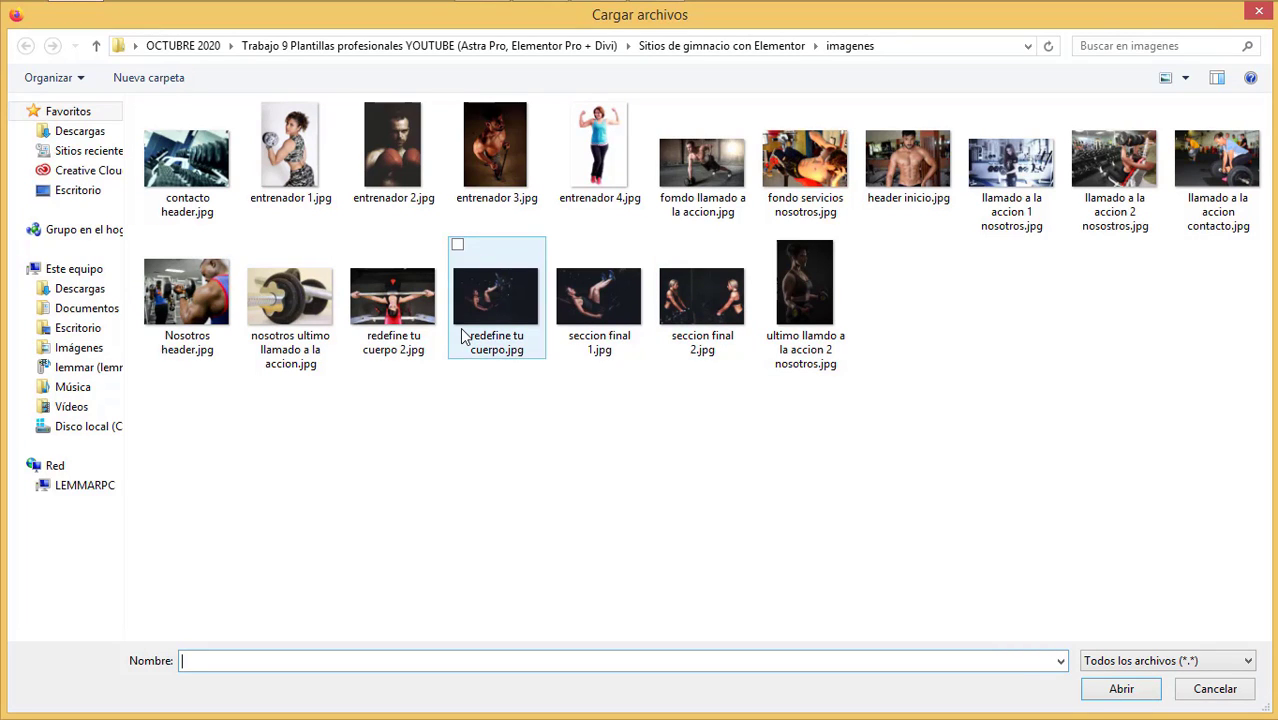
click(174, 192)
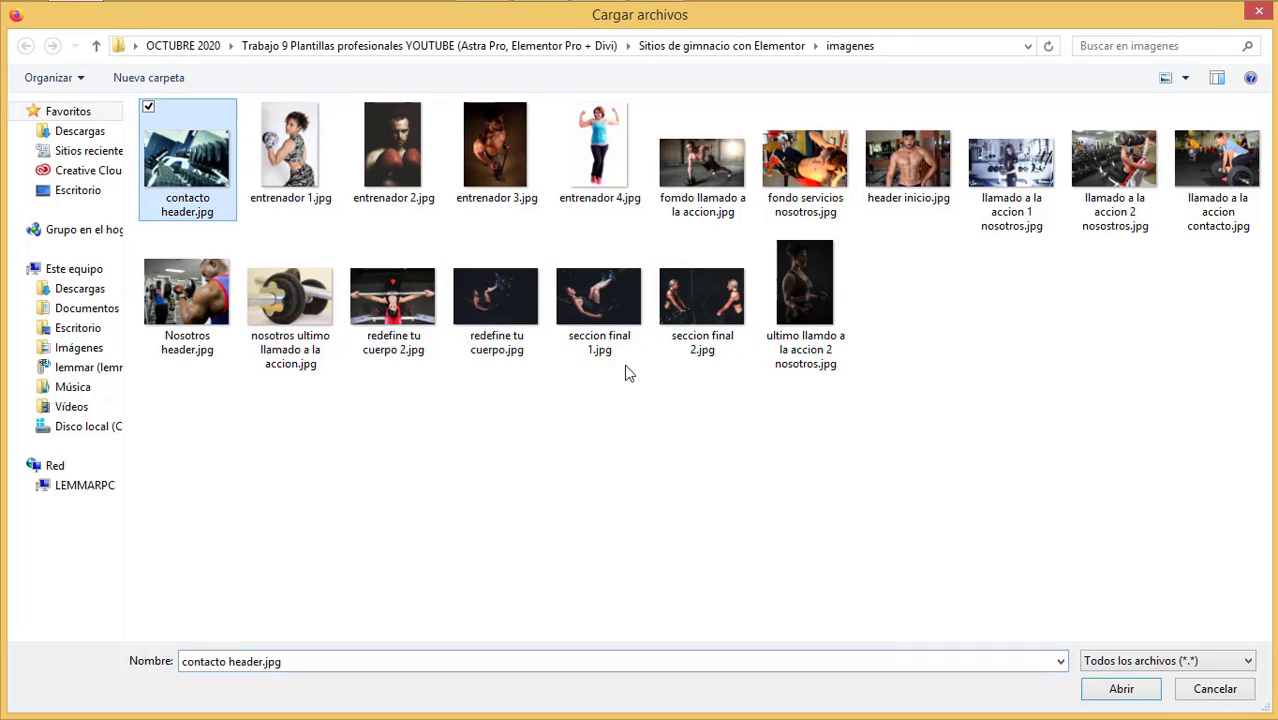
click(1127, 688)
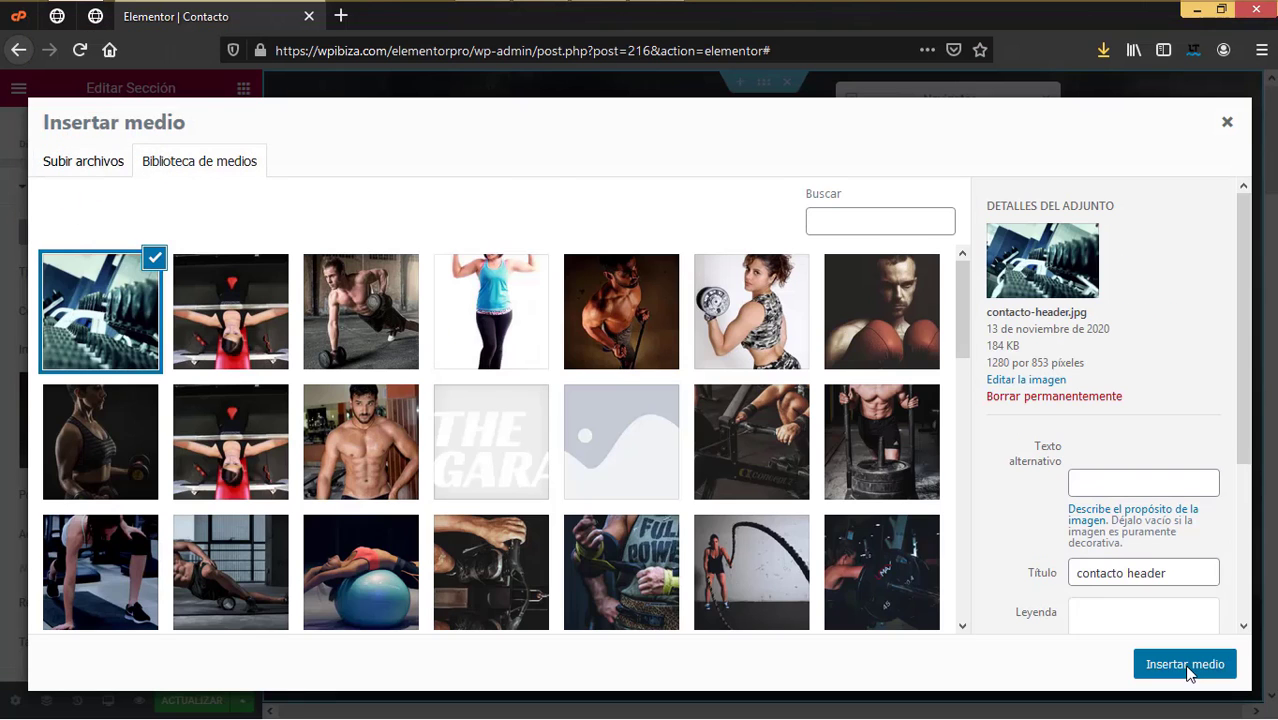
click(1185, 665)
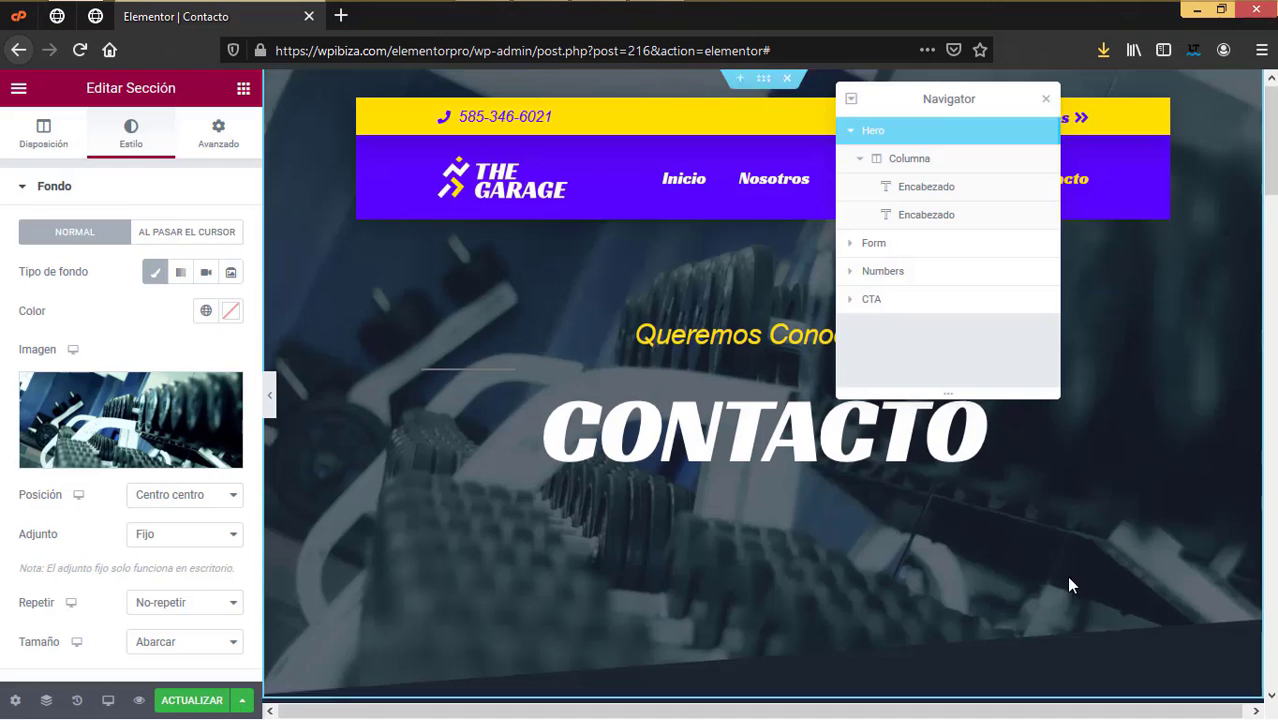
scroll(1068, 578, down, 5)
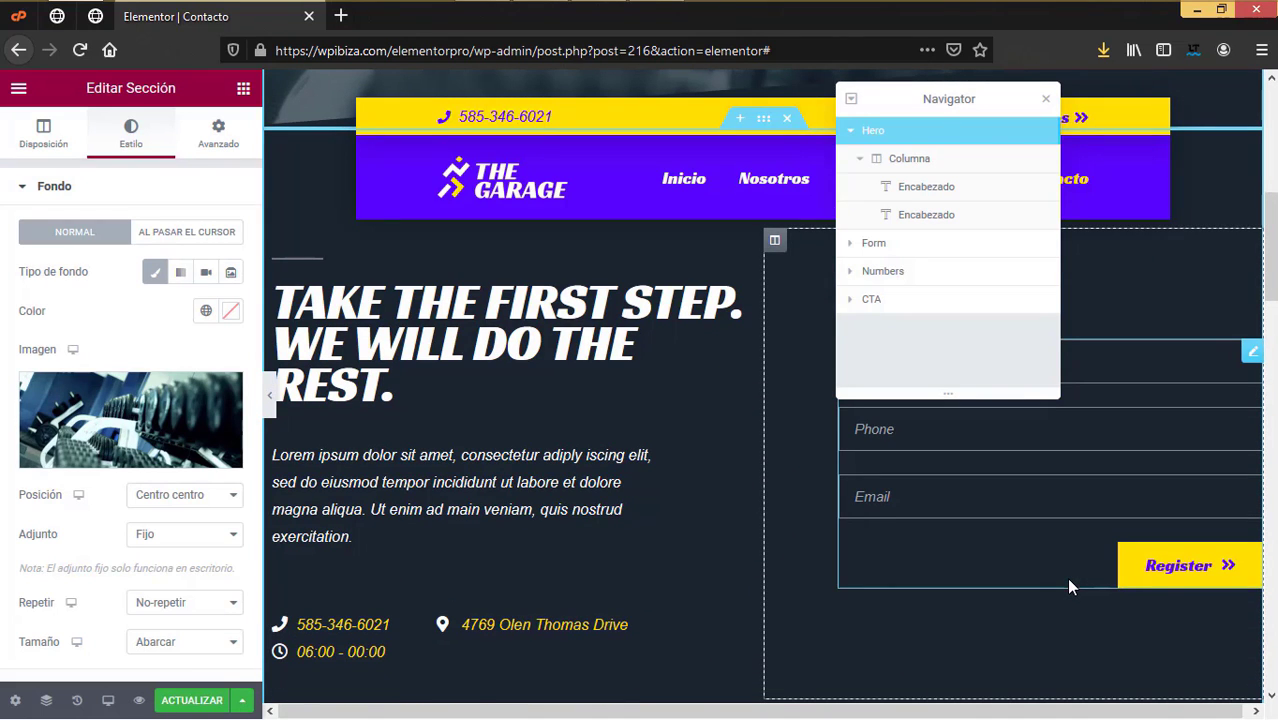
Step: Retype the TAKE THE FIRST STEP heading as 'Da el primer paso. nosotros, hacemos el resto'
click(560, 370)
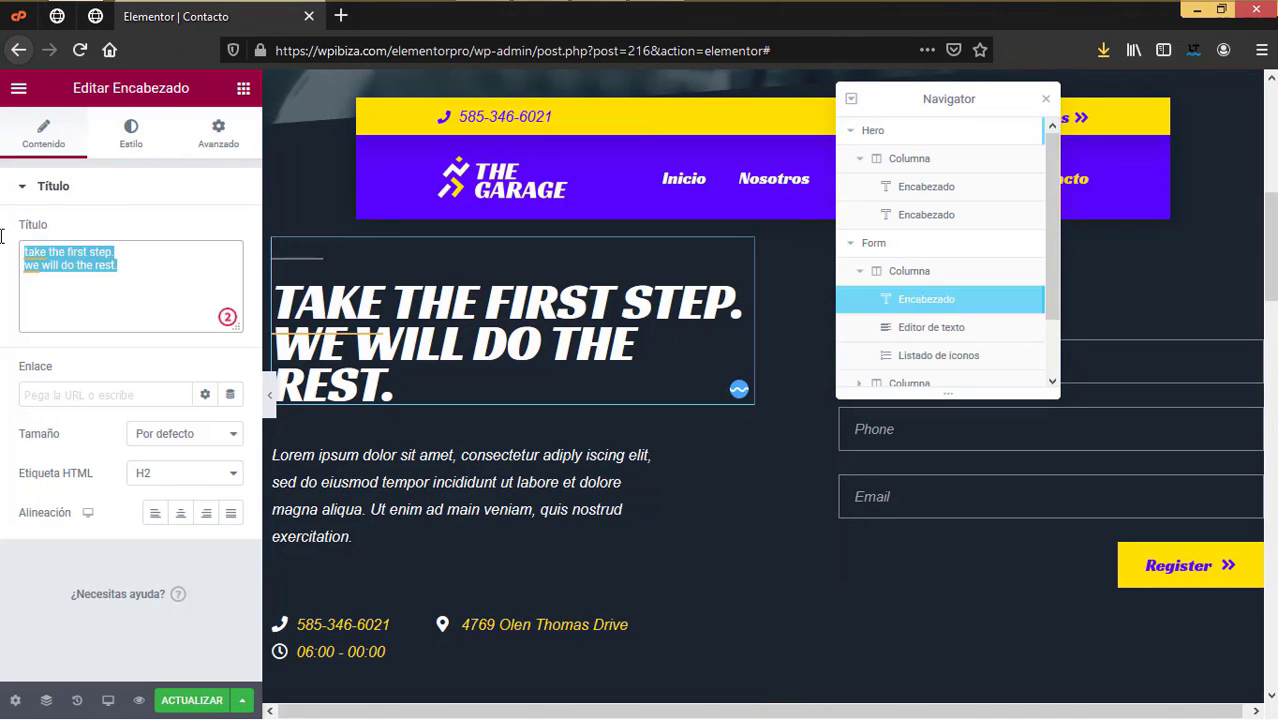
text(Toma)
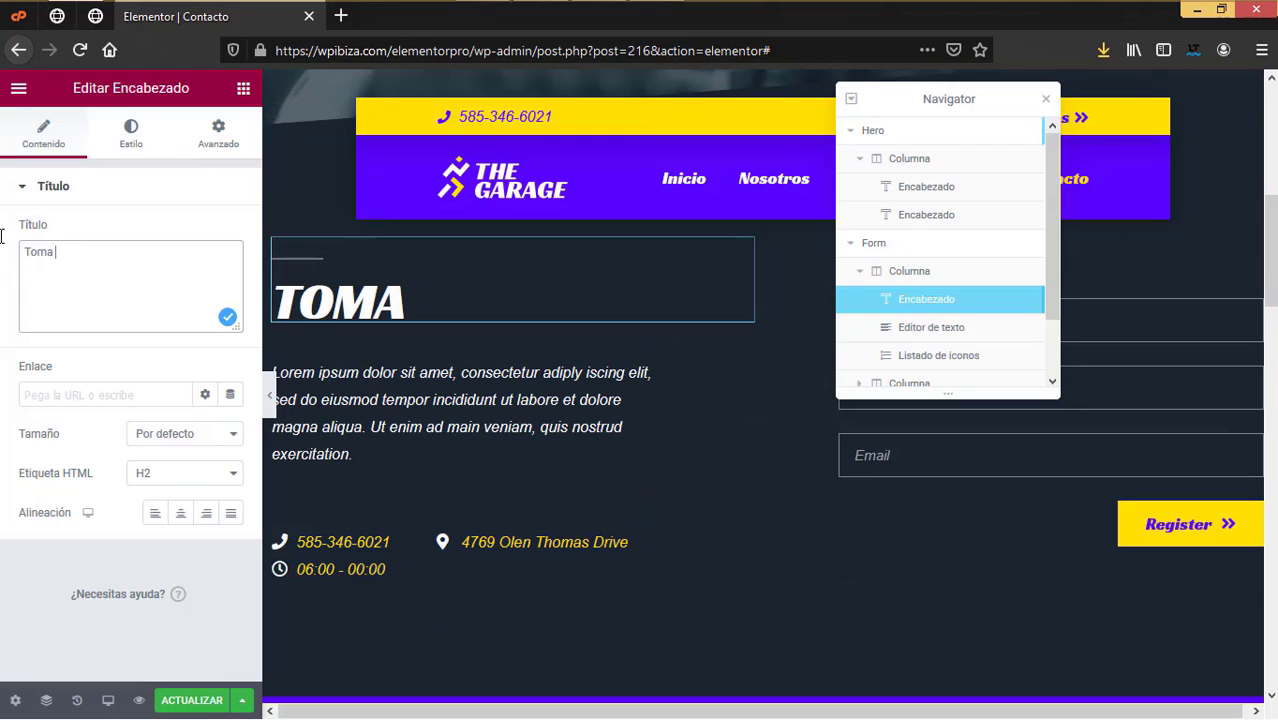
key(BackSpace)
key(BackSpace)
key(BackSpace)
key(BackSpace)
key(BackSpace)
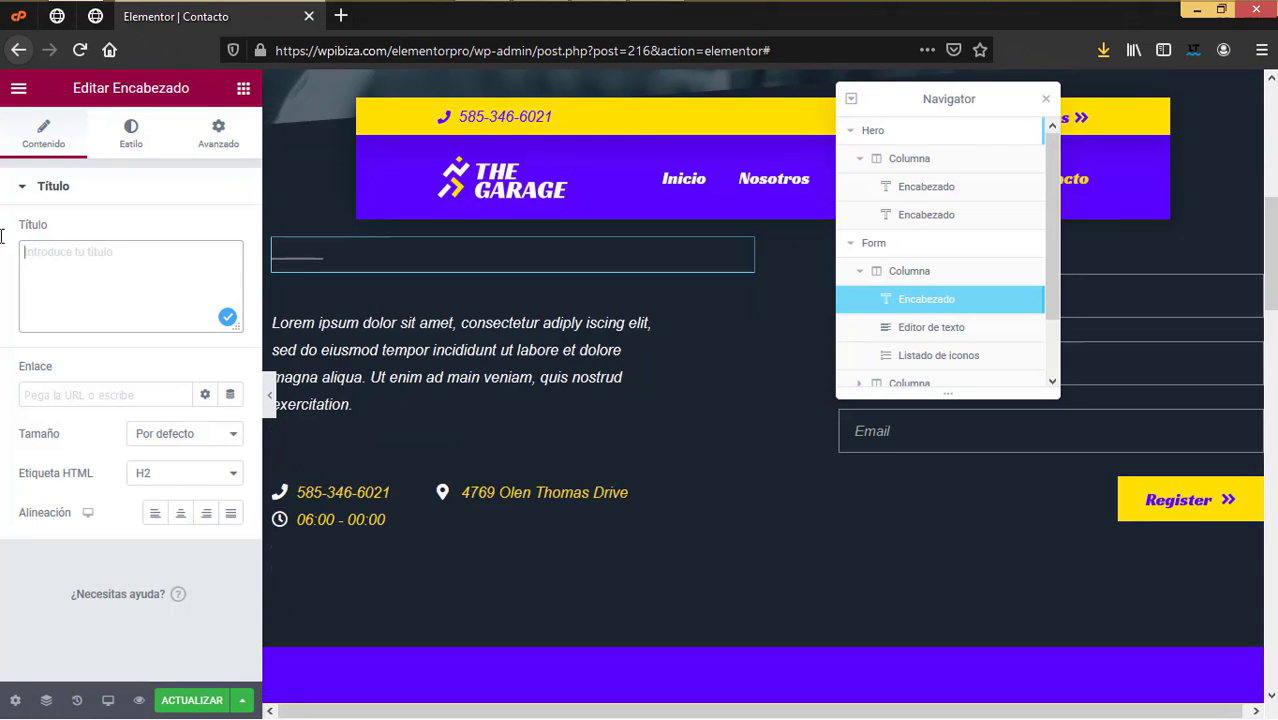
text(Da)
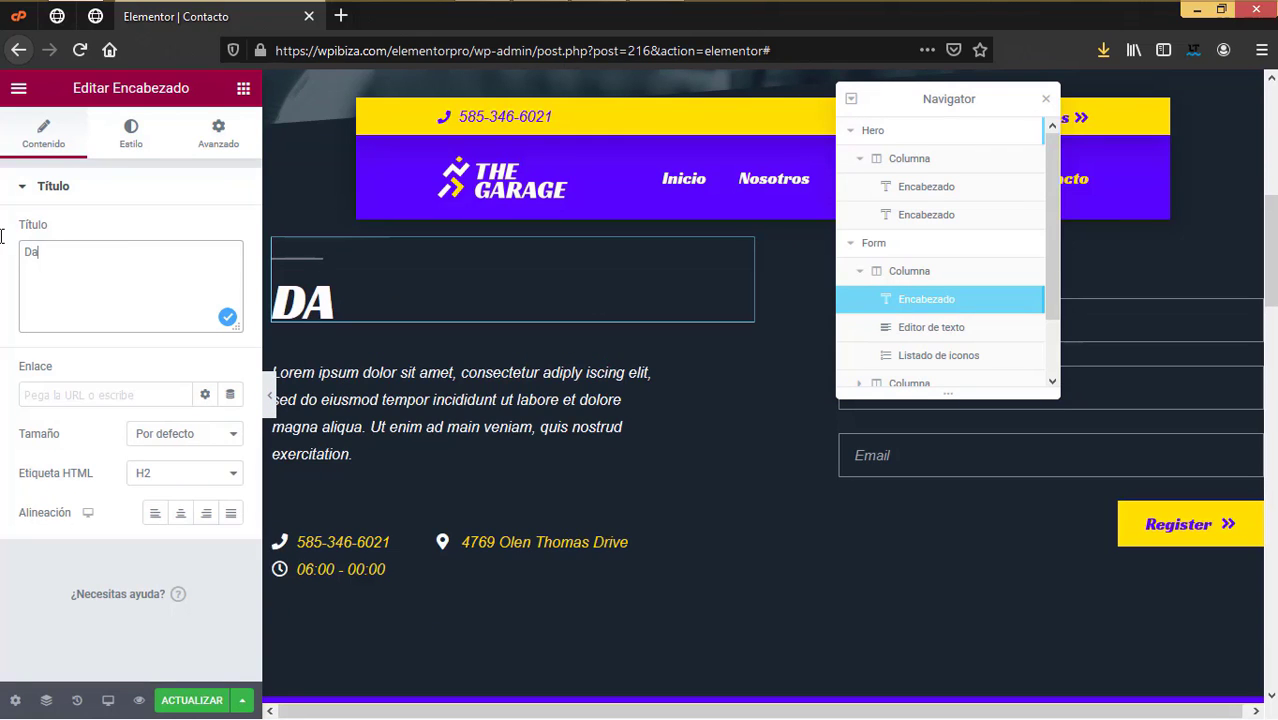
text( e)
key(BackSpace)
key(BackSpace)
key(BackSpace)
key(BackSpace)
key(BackSpace)
text(da el)
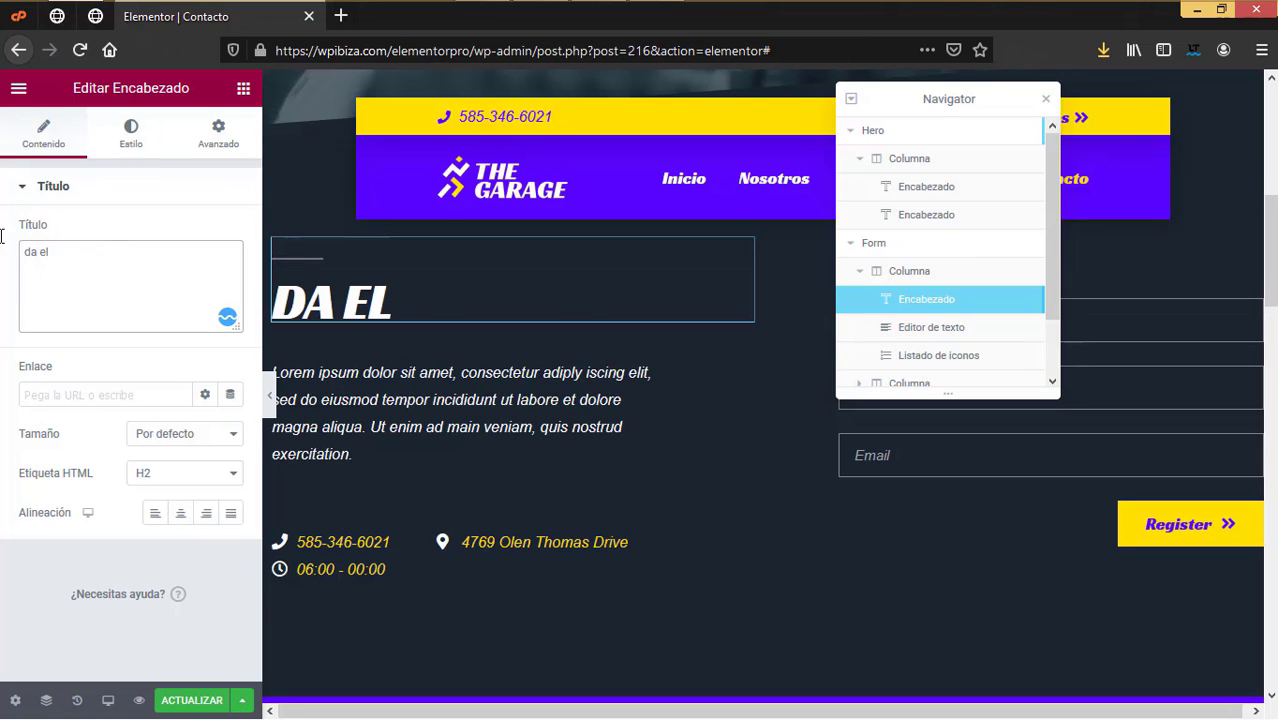
text( el primer )
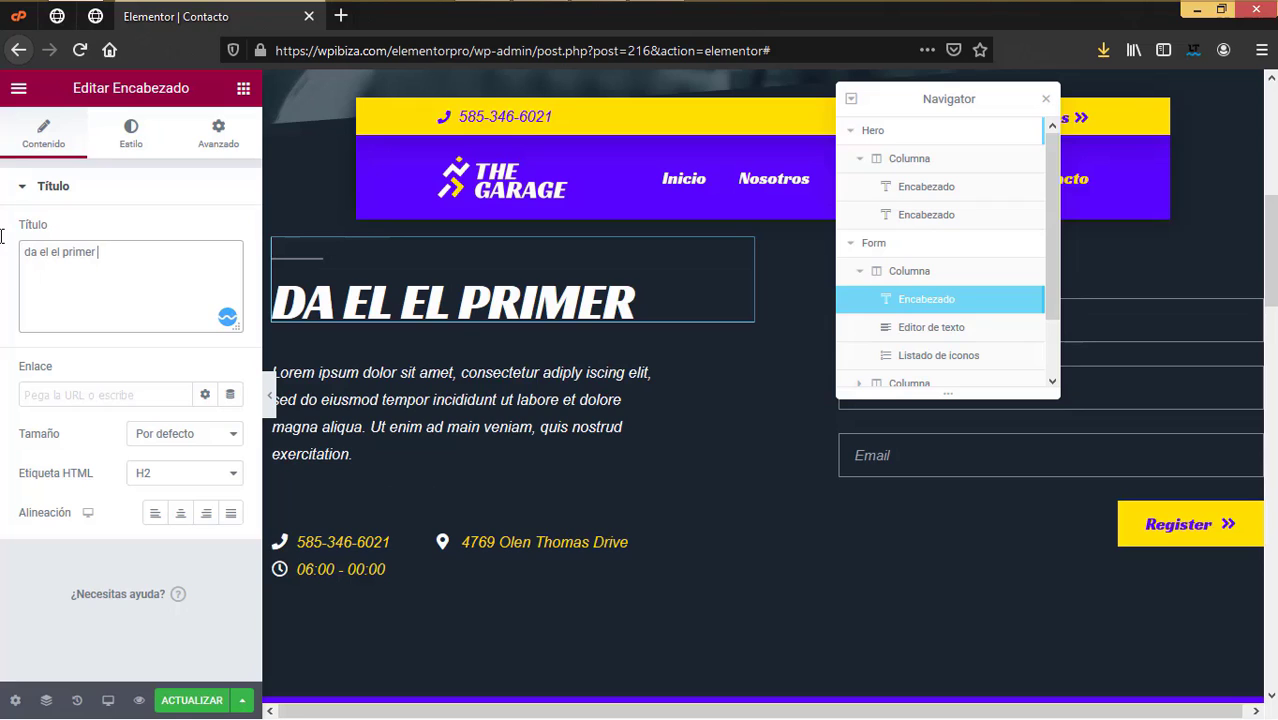
text(paso.)
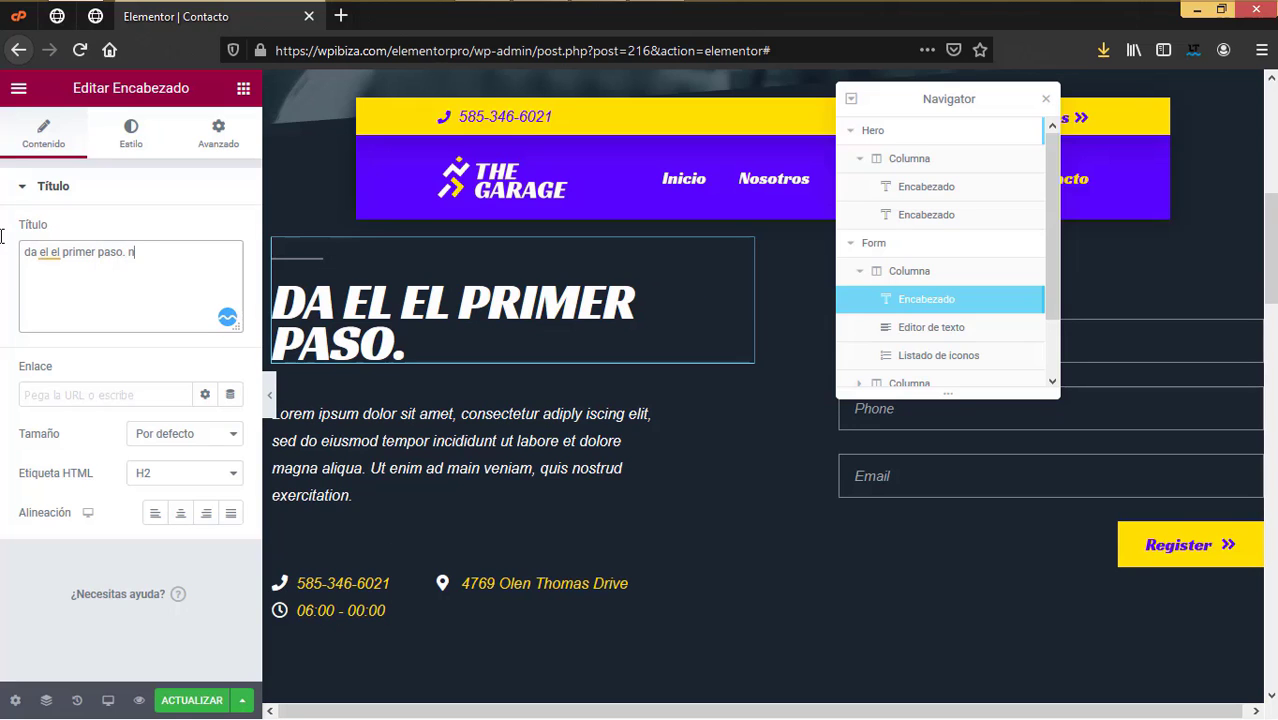
text( nosostros)
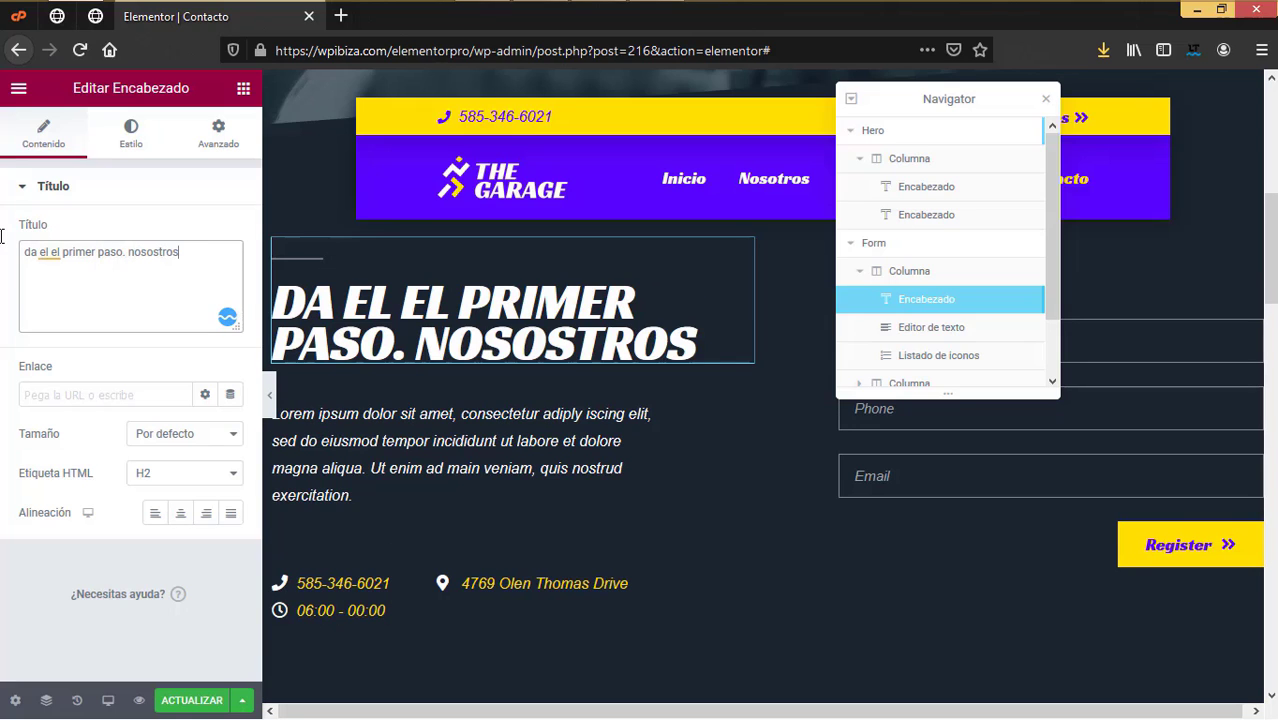
text( haceos el res)
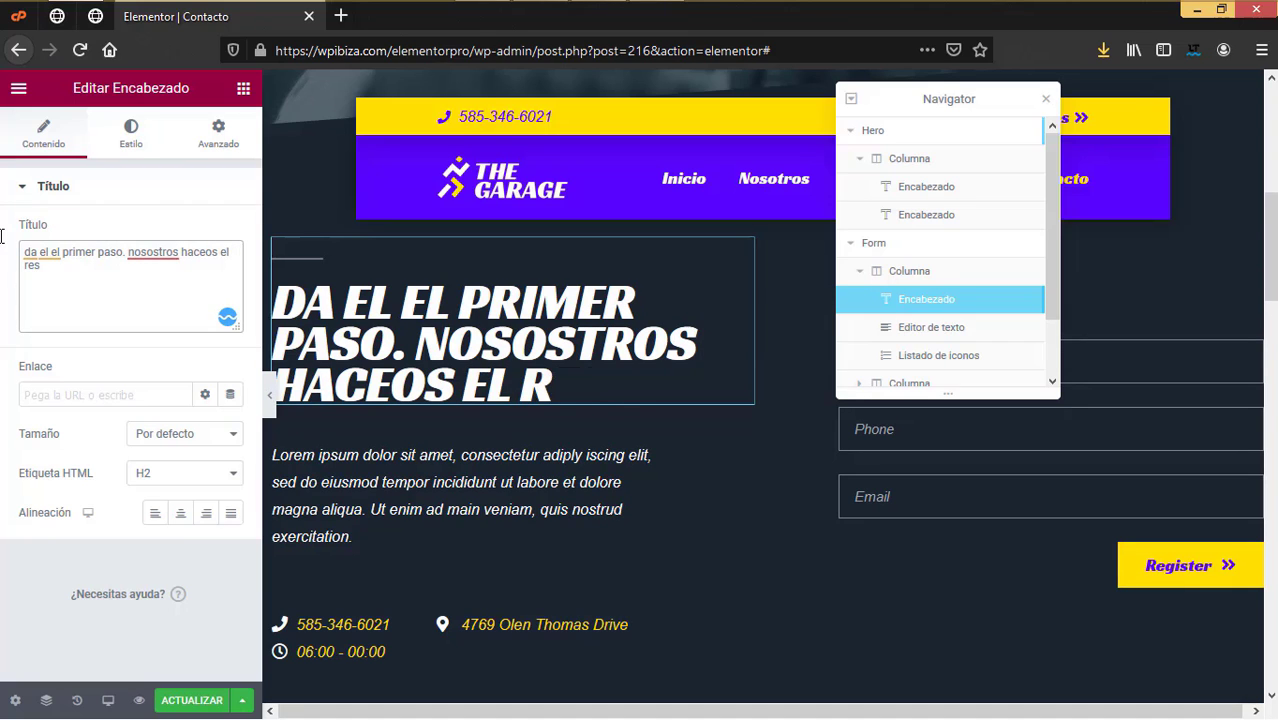
text(to)
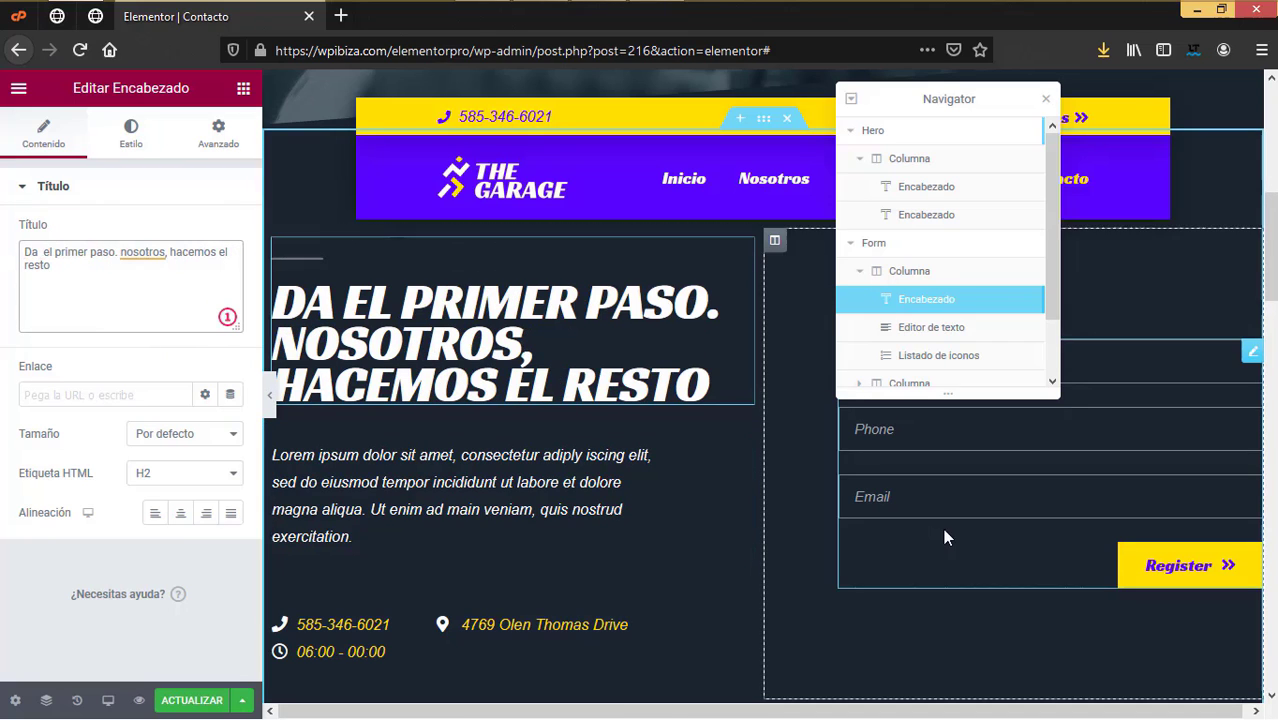
scroll(794, 526, down, 3)
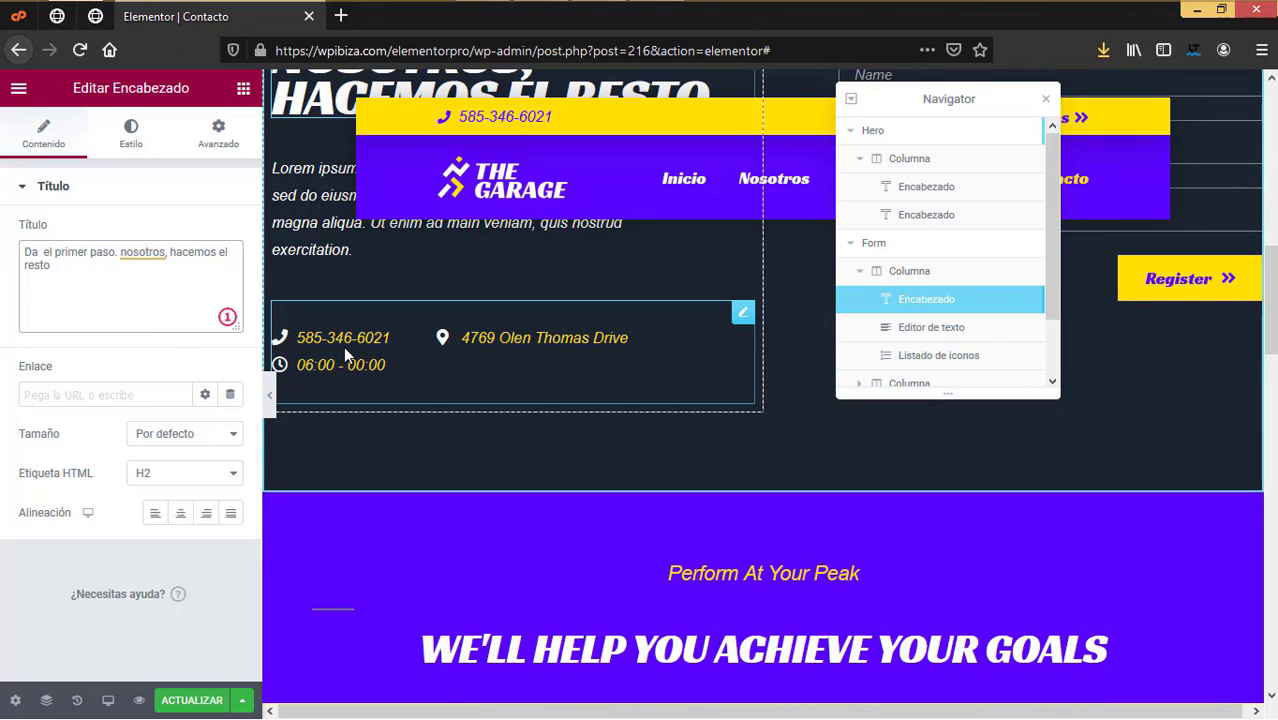
Step: Select the contact details icon list, review the page, and close the Navigator panel
click(346, 356)
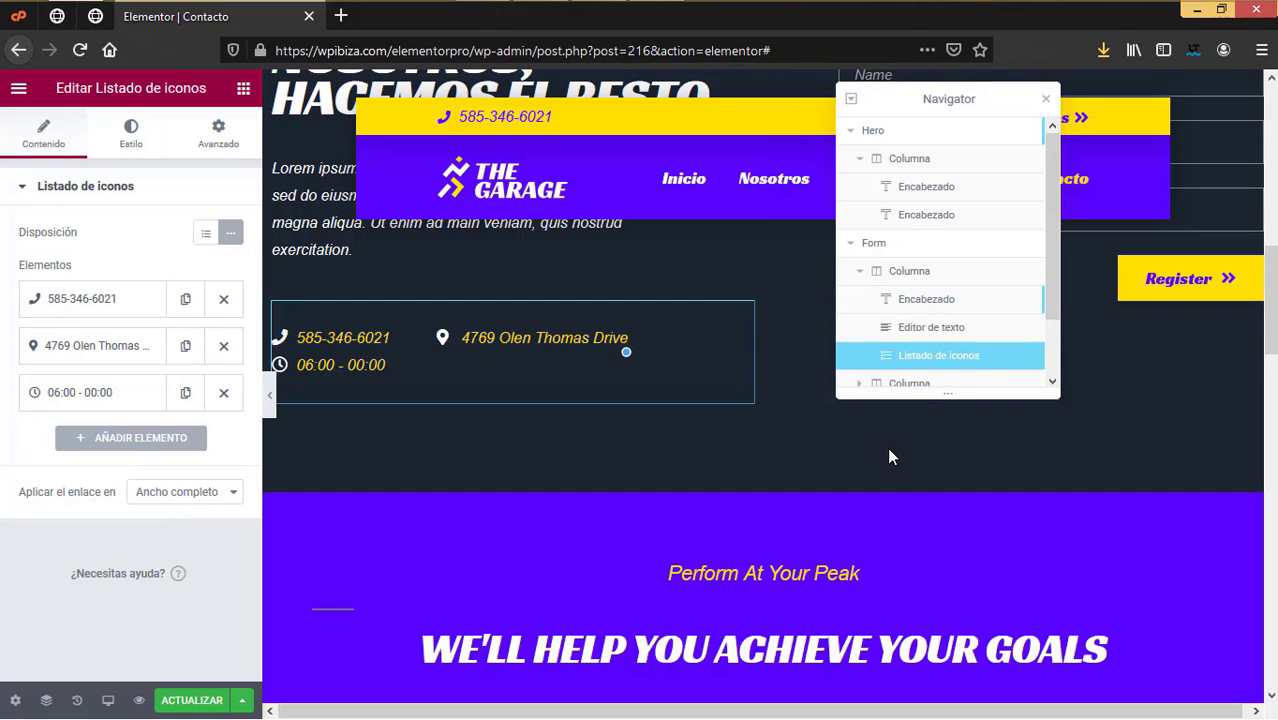
scroll(909, 470, up, 5)
scroll(906, 468, down, 8)
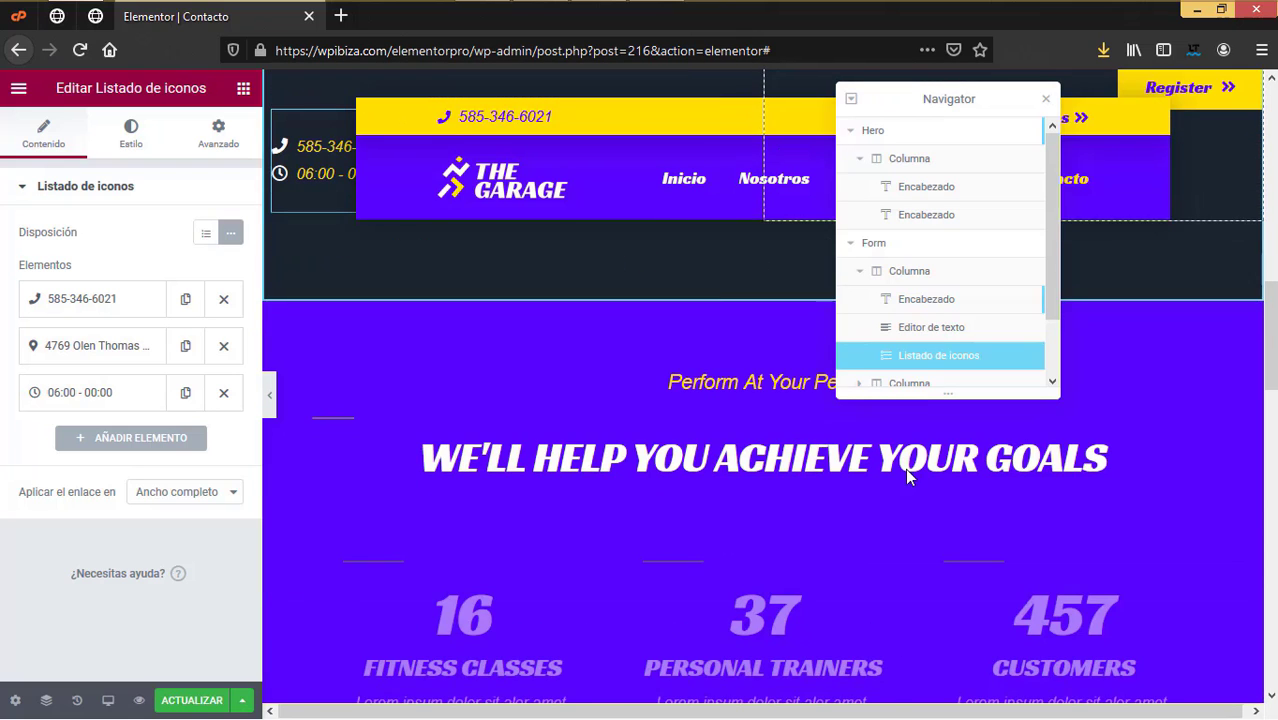
scroll(905, 468, down, 3)
scroll(893, 469, up, 1)
scroll(893, 470, up, 1)
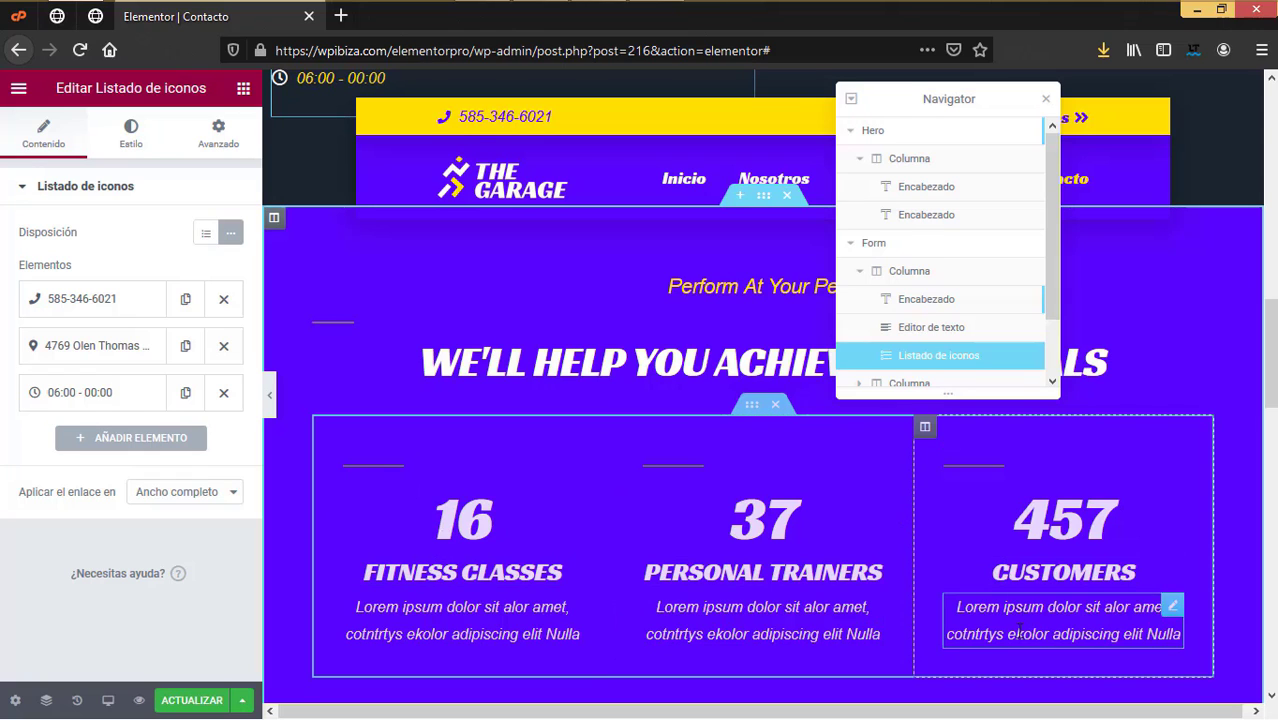
scroll(800, 555, up, 3)
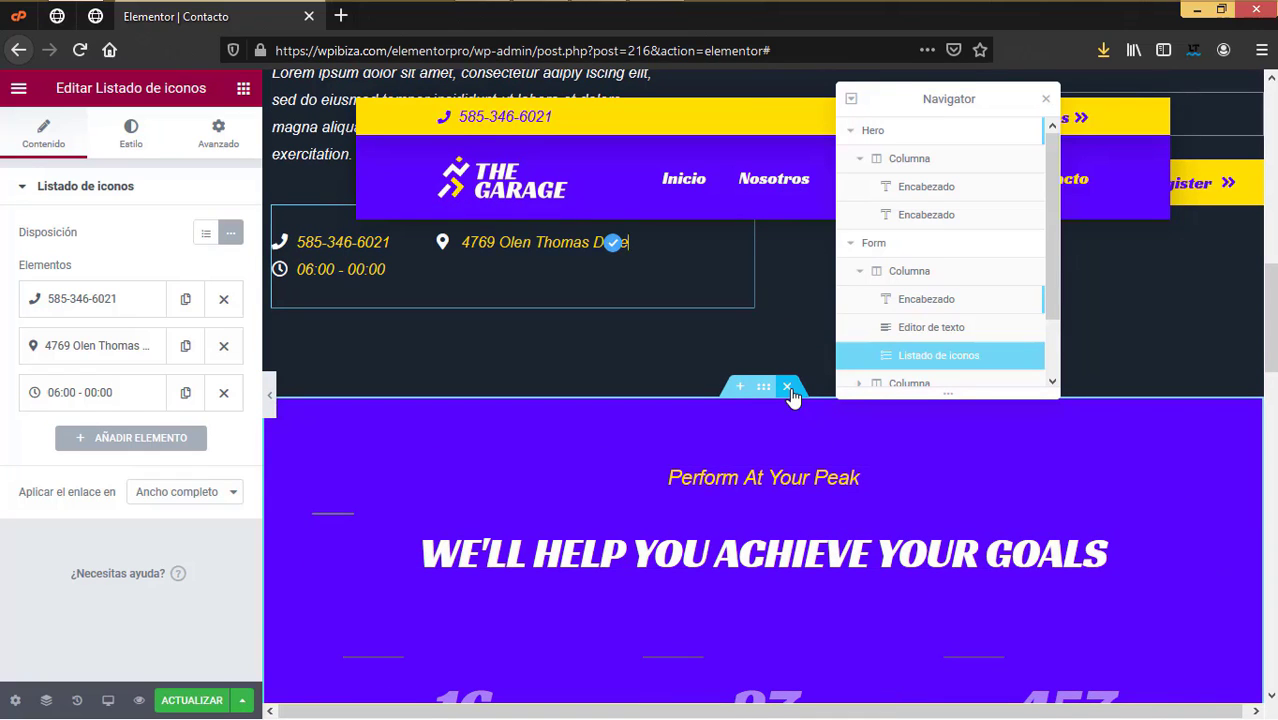
scroll(885, 550, down, 5)
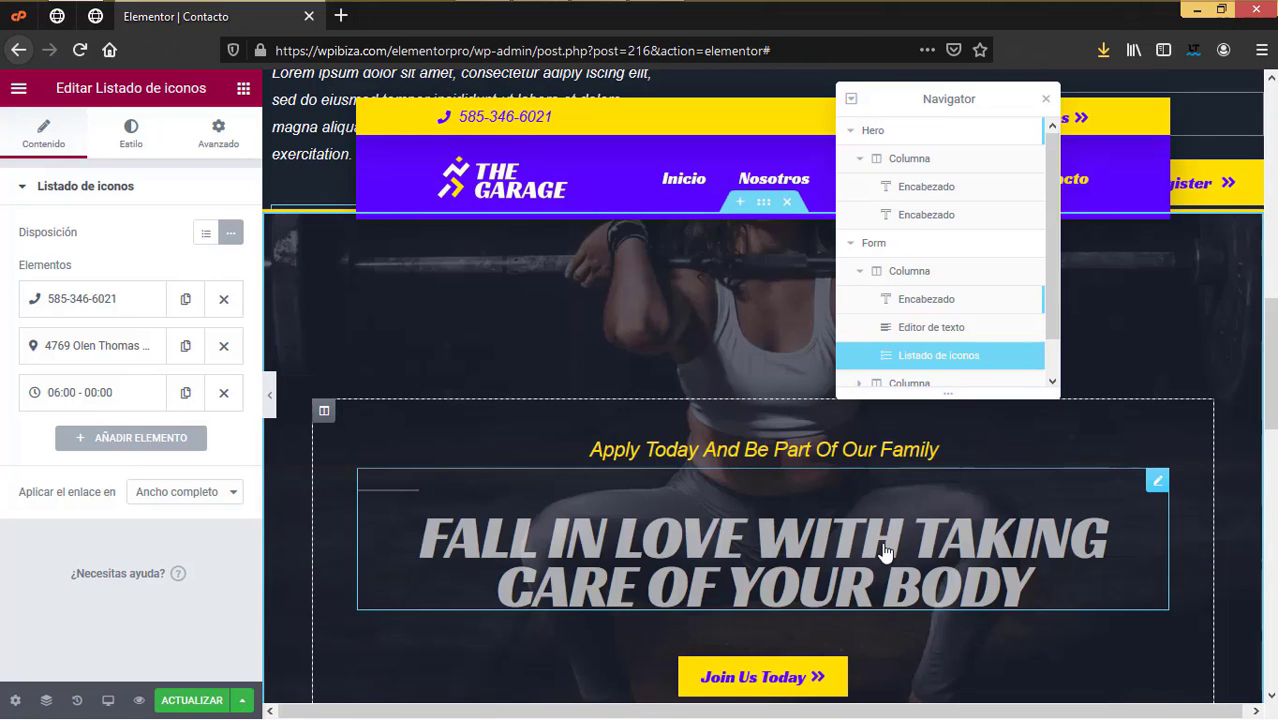
scroll(885, 550, down, 4)
scroll(878, 573, up, 6)
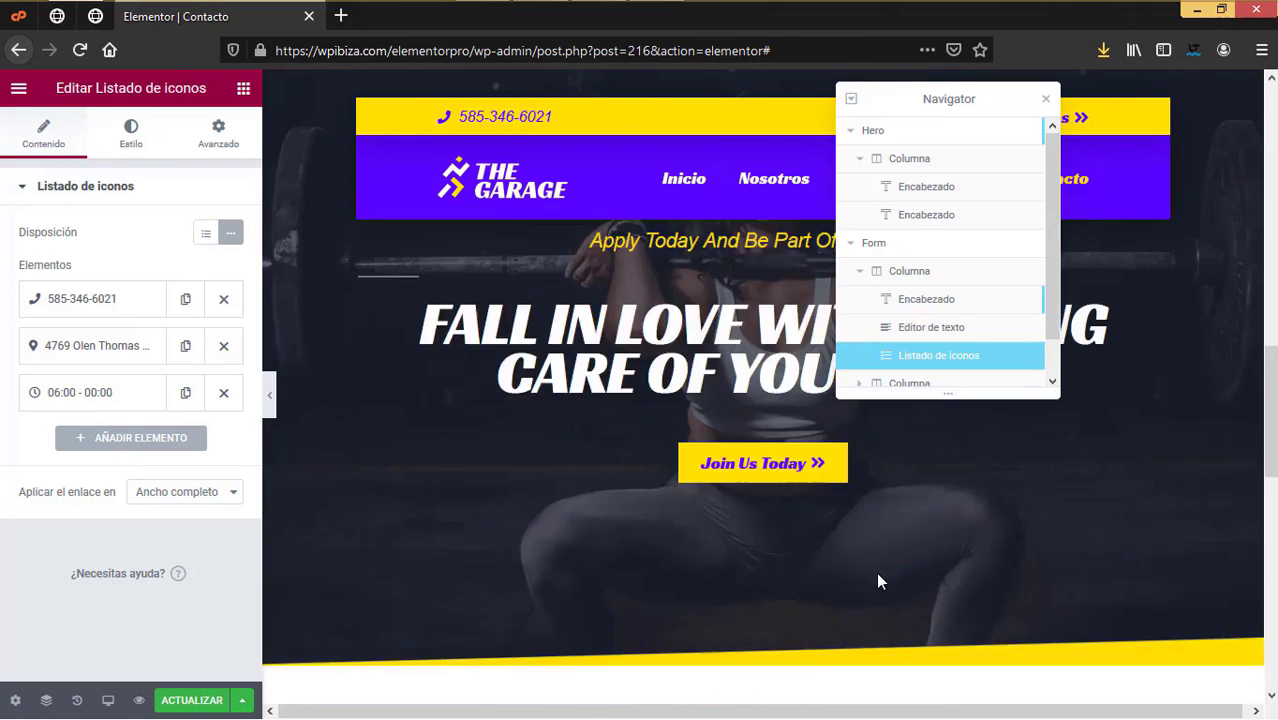
scroll(876, 572, down, 5)
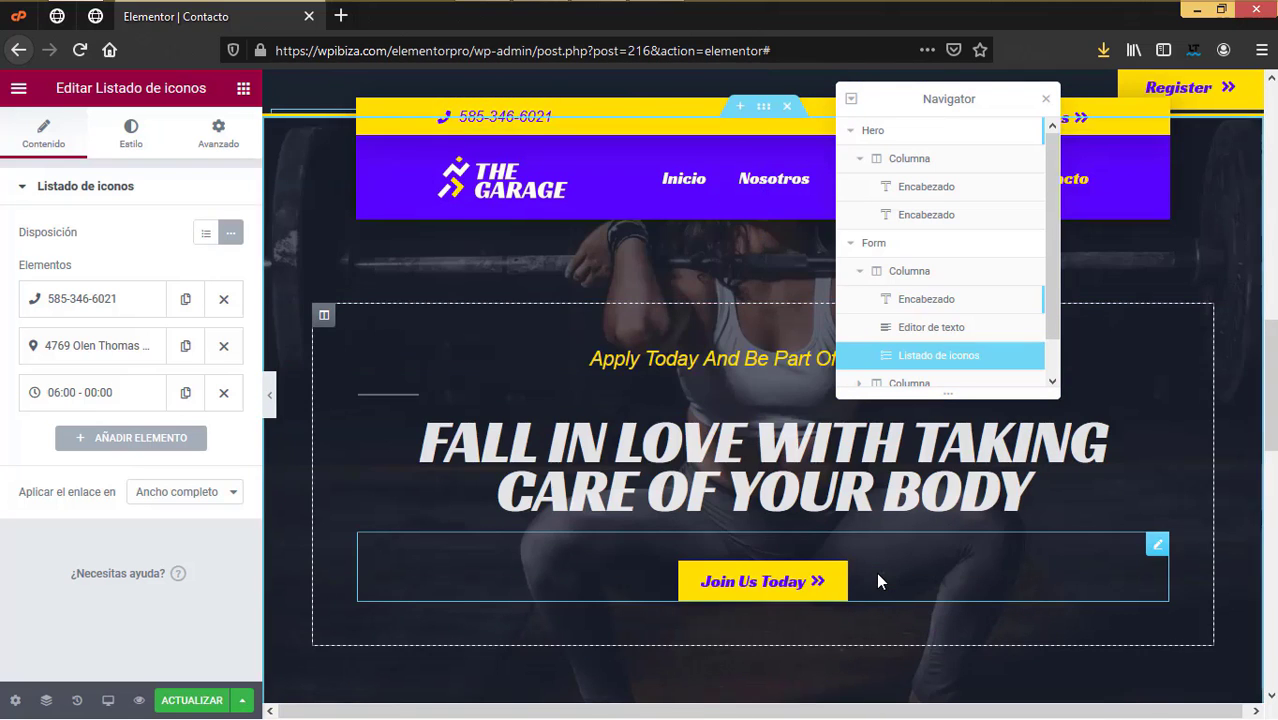
scroll(788, 495, up, 4)
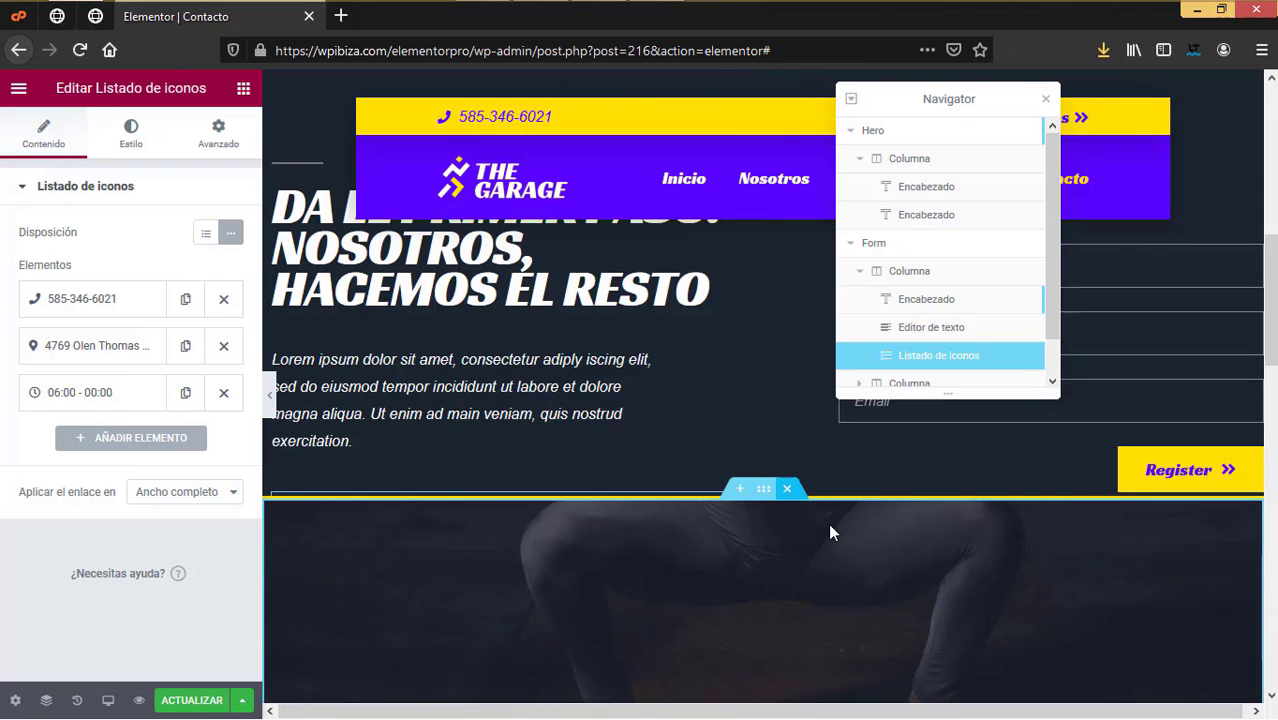
scroll(622, 450, up, 6)
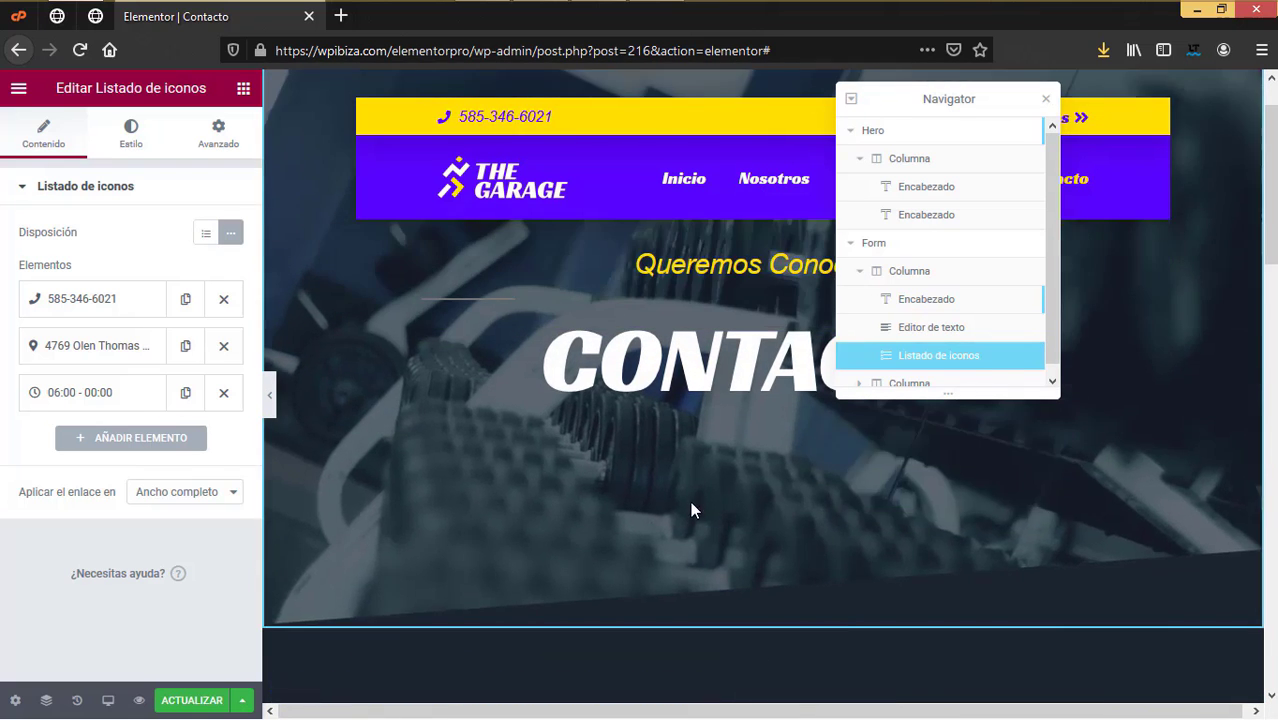
scroll(690, 505, down, 7)
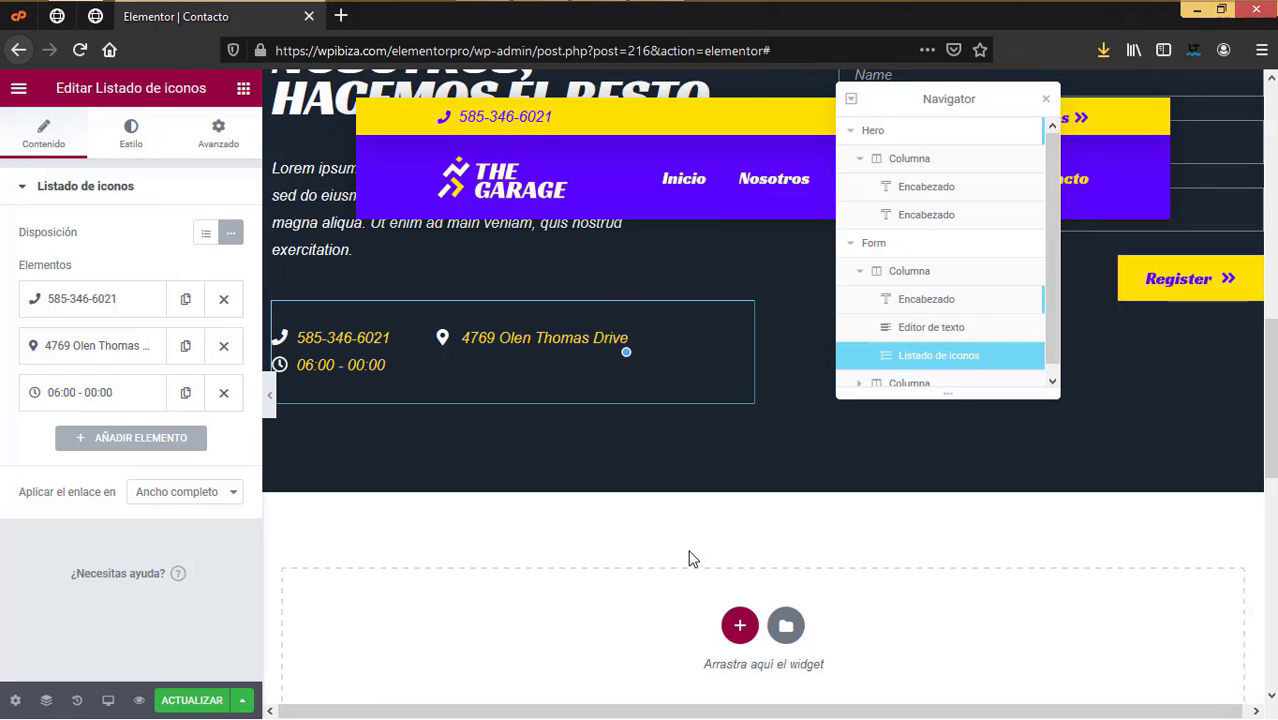
click(1046, 98)
scroll(1001, 383, up, 4)
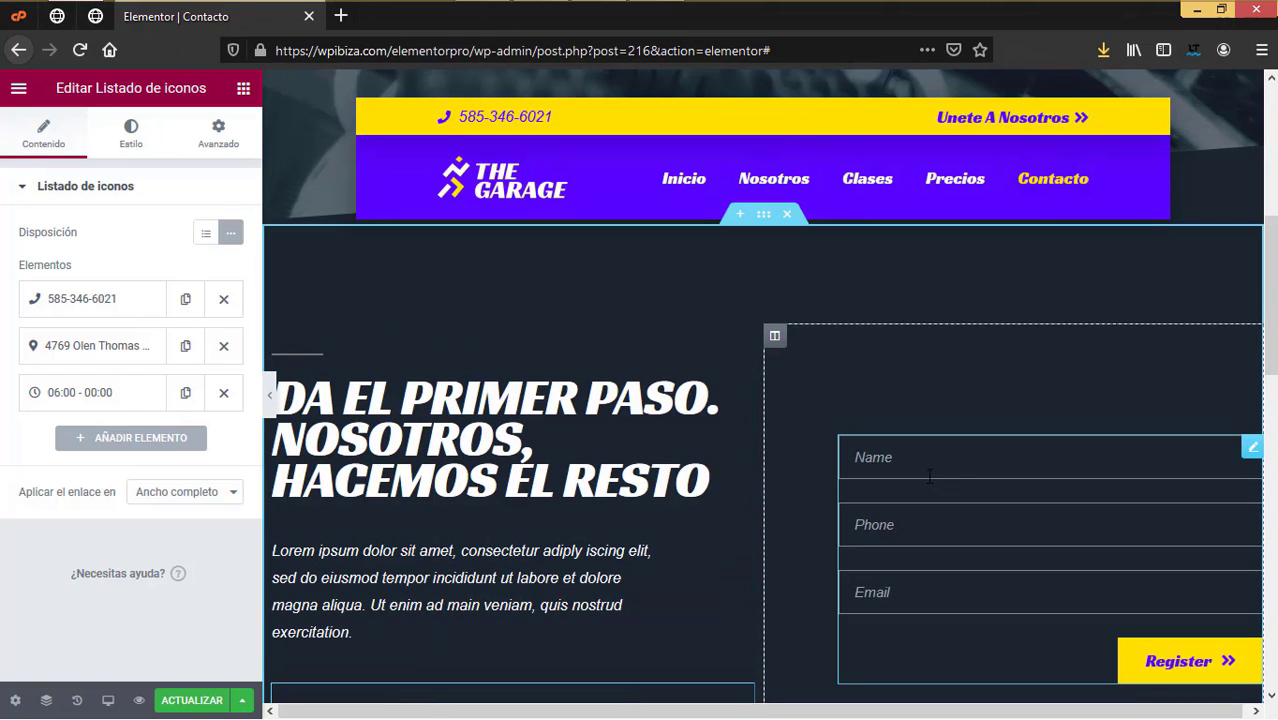
Step: Change the Name and Phone field placeholders to 'Nombre' and 'Telefono'
click(1085, 473)
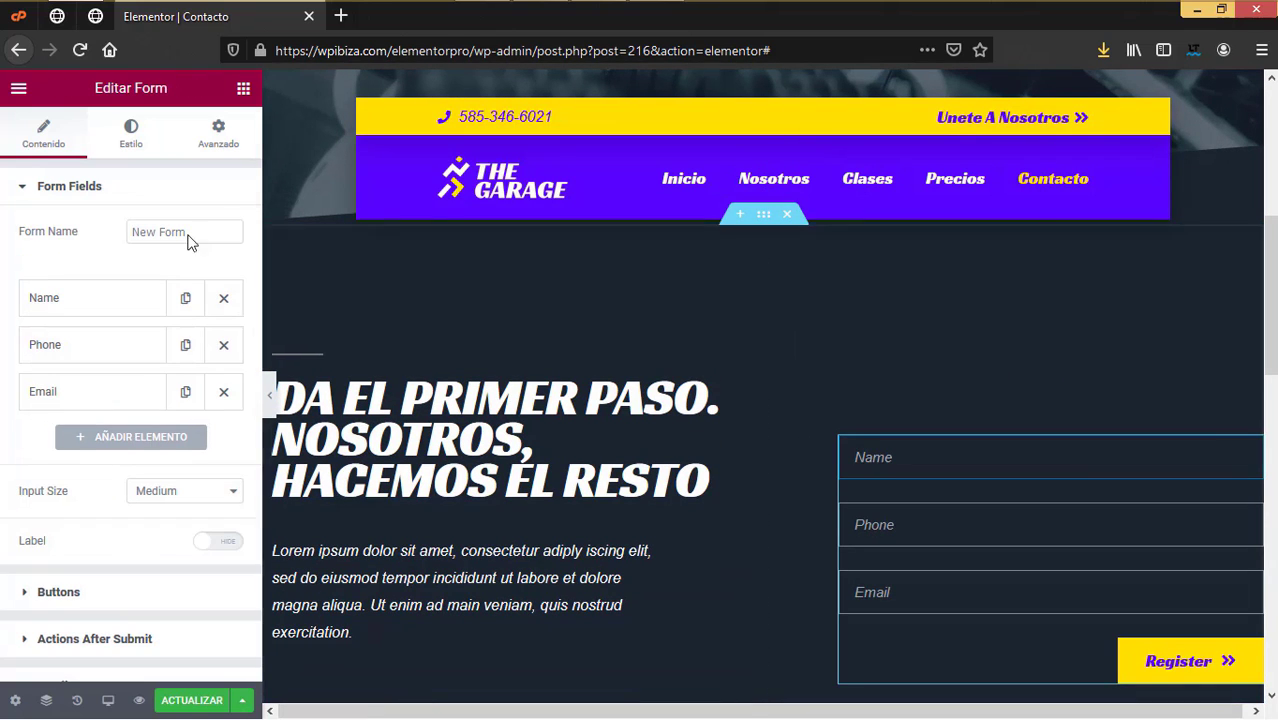
click(94, 310)
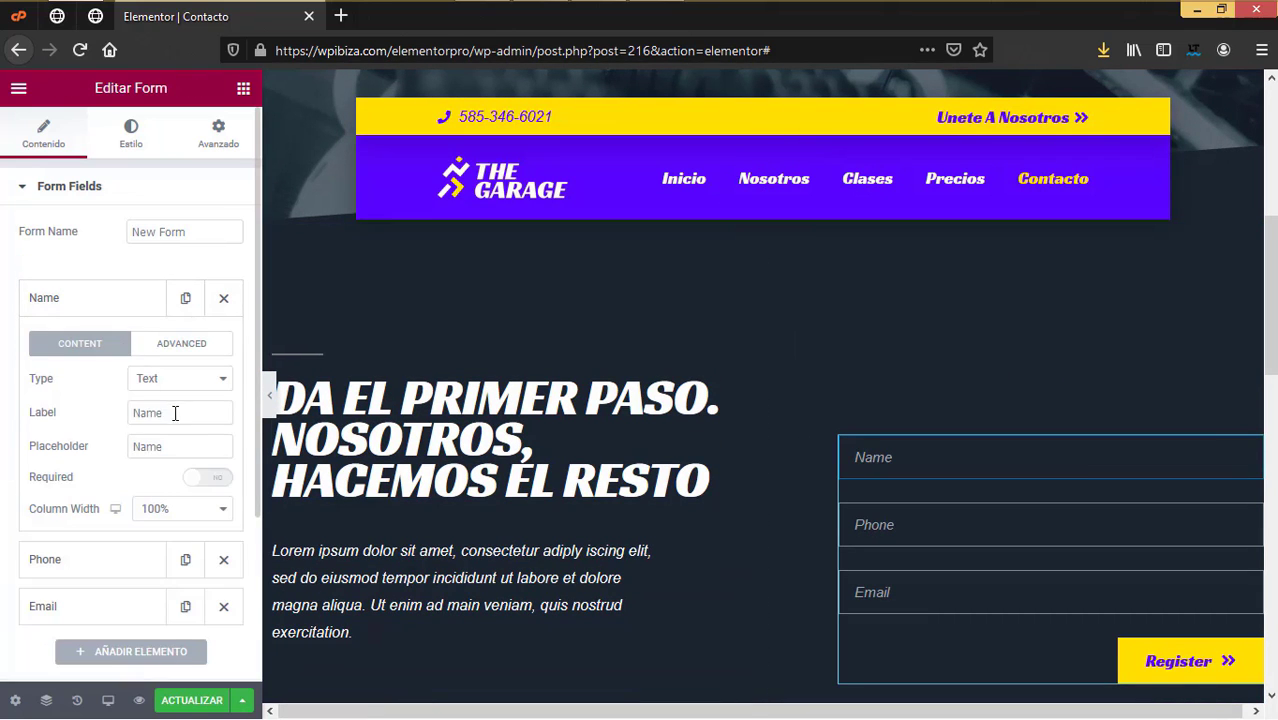
drag(178, 446, 126, 444)
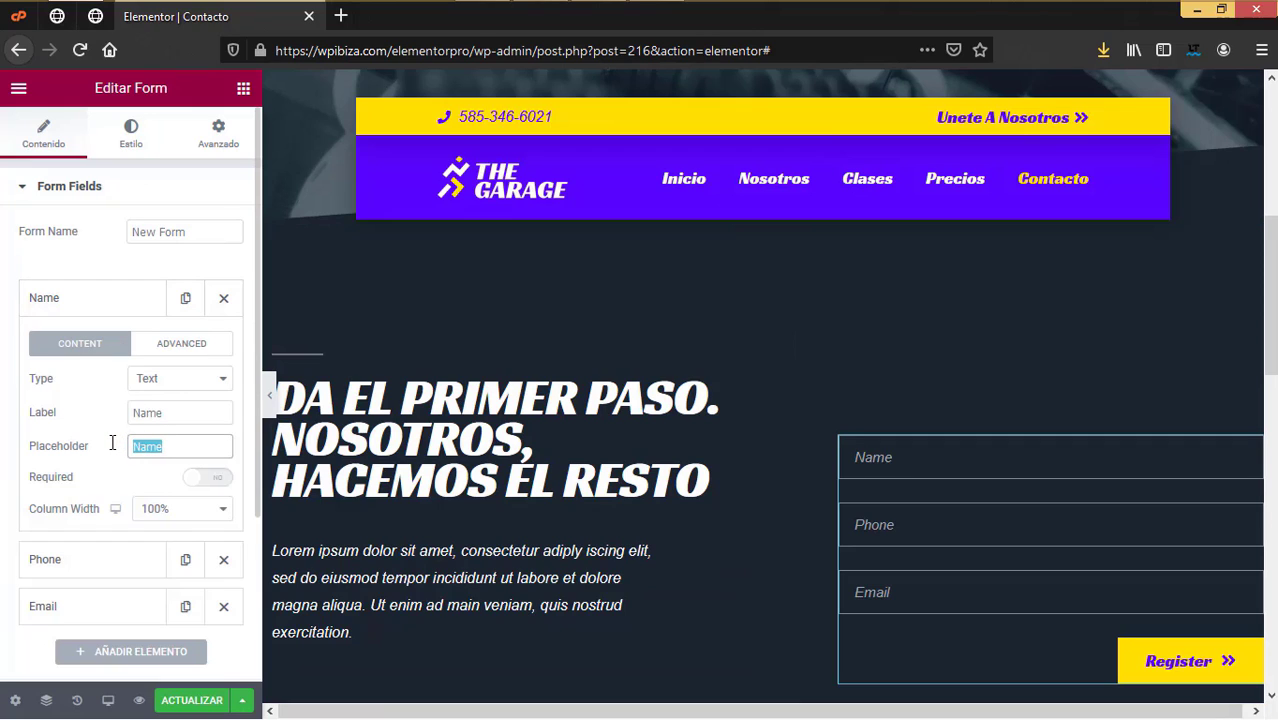
text(N)
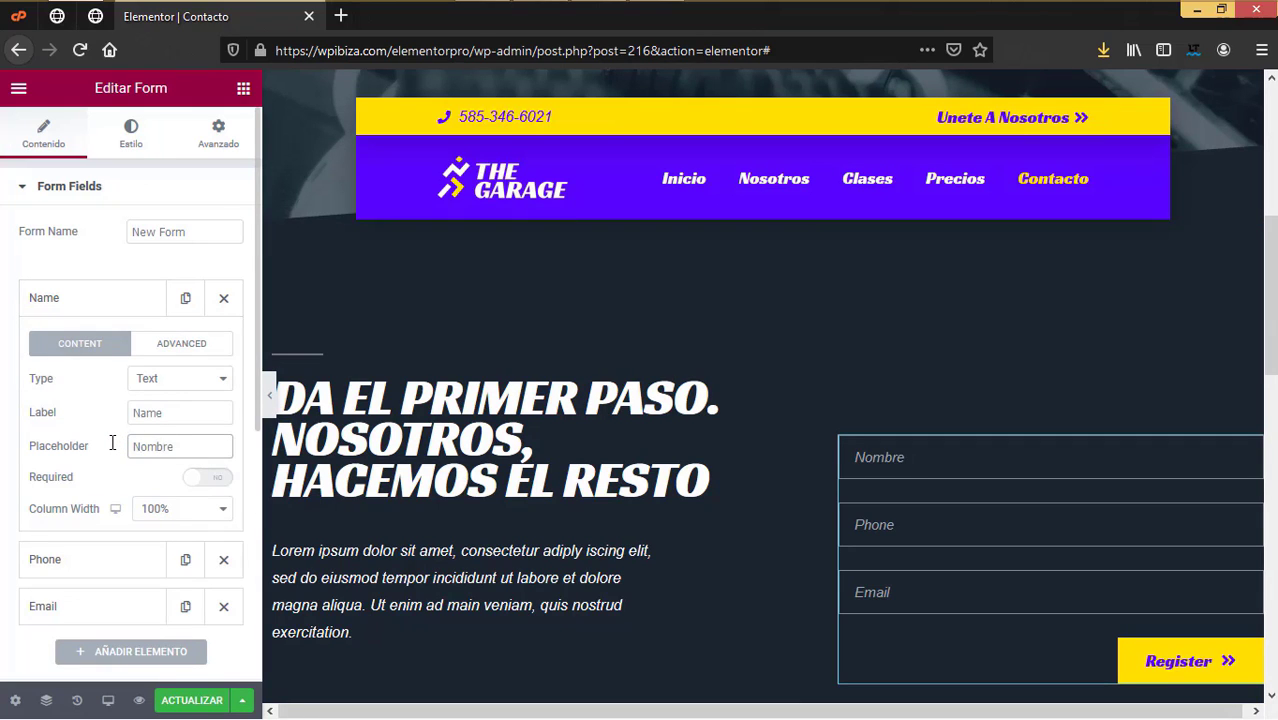
scroll(118, 490, down, 1)
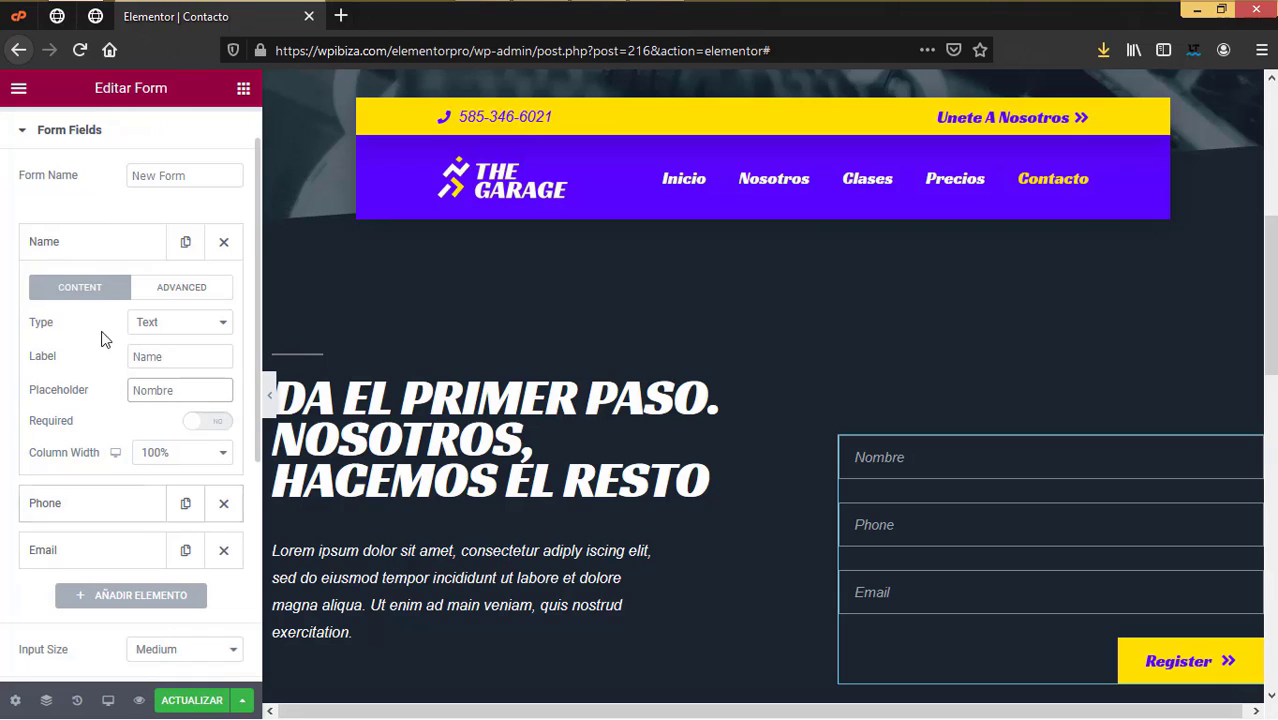
click(88, 503)
drag(180, 437, 65, 440)
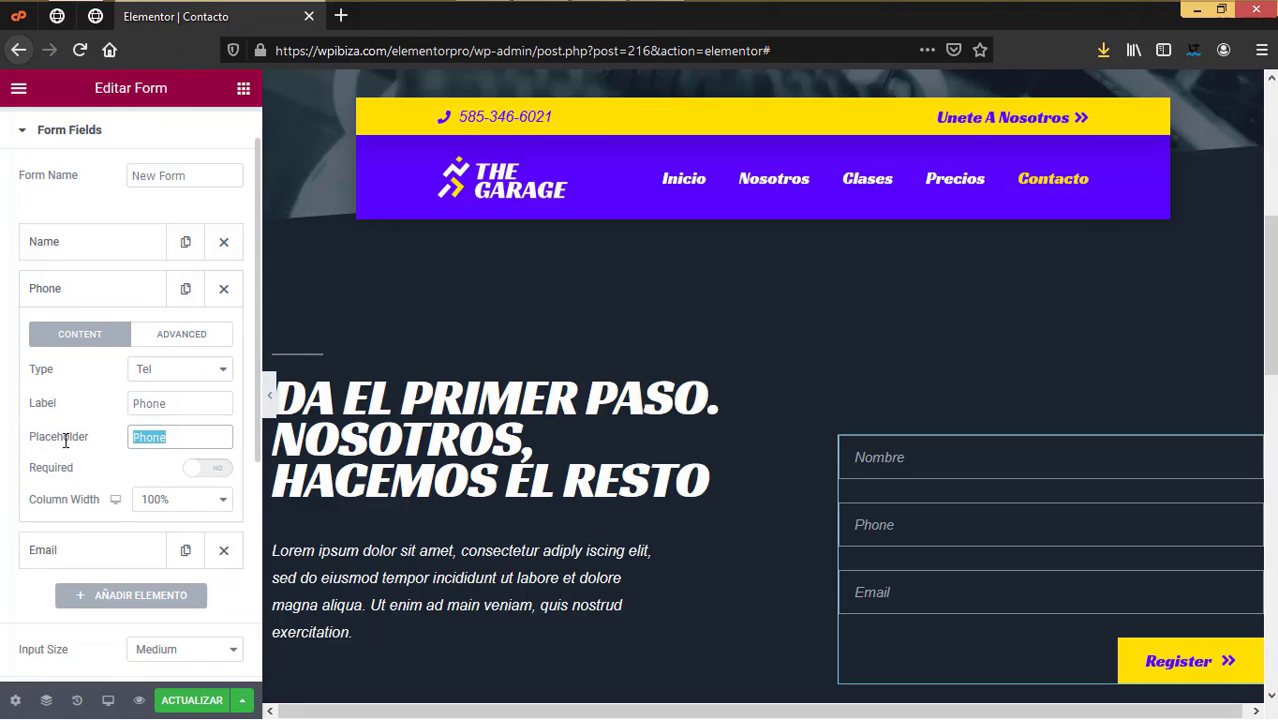
text(Telefono)
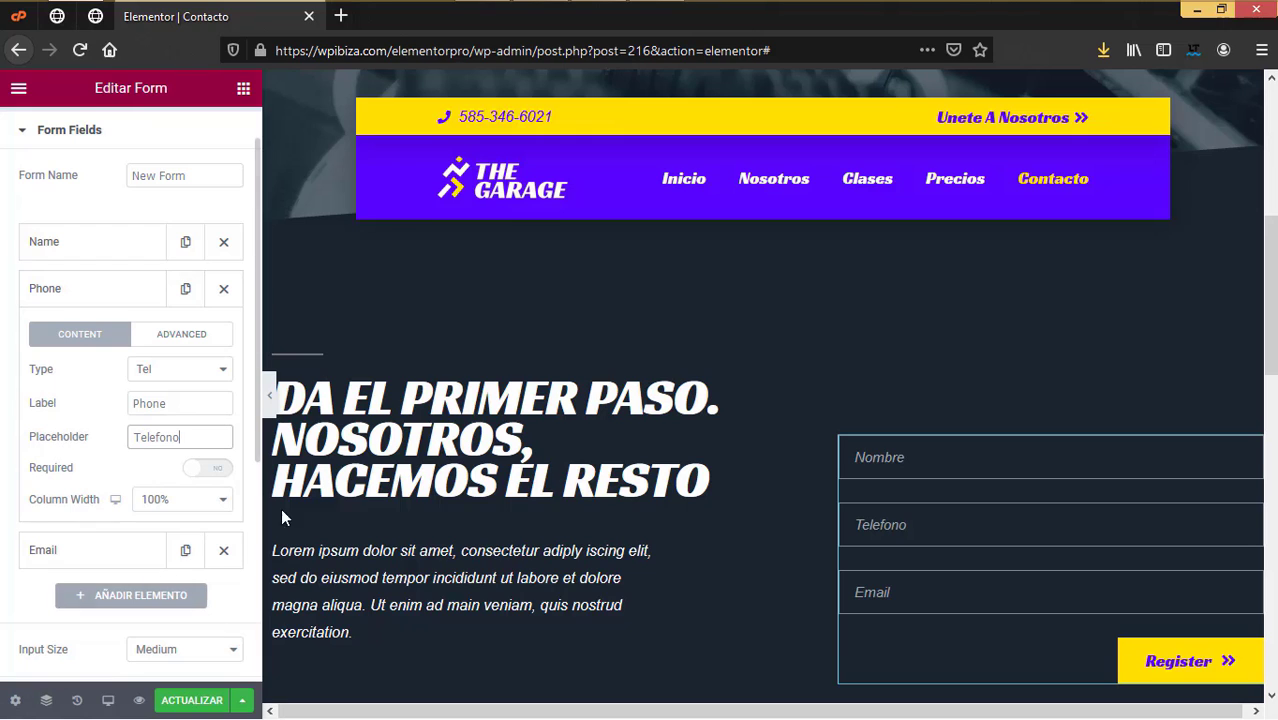
click(103, 293)
Step: Change the Email field placeholder to 'Correo electronico'
click(94, 335)
drag(182, 482, 67, 454)
text(Correo electronico)
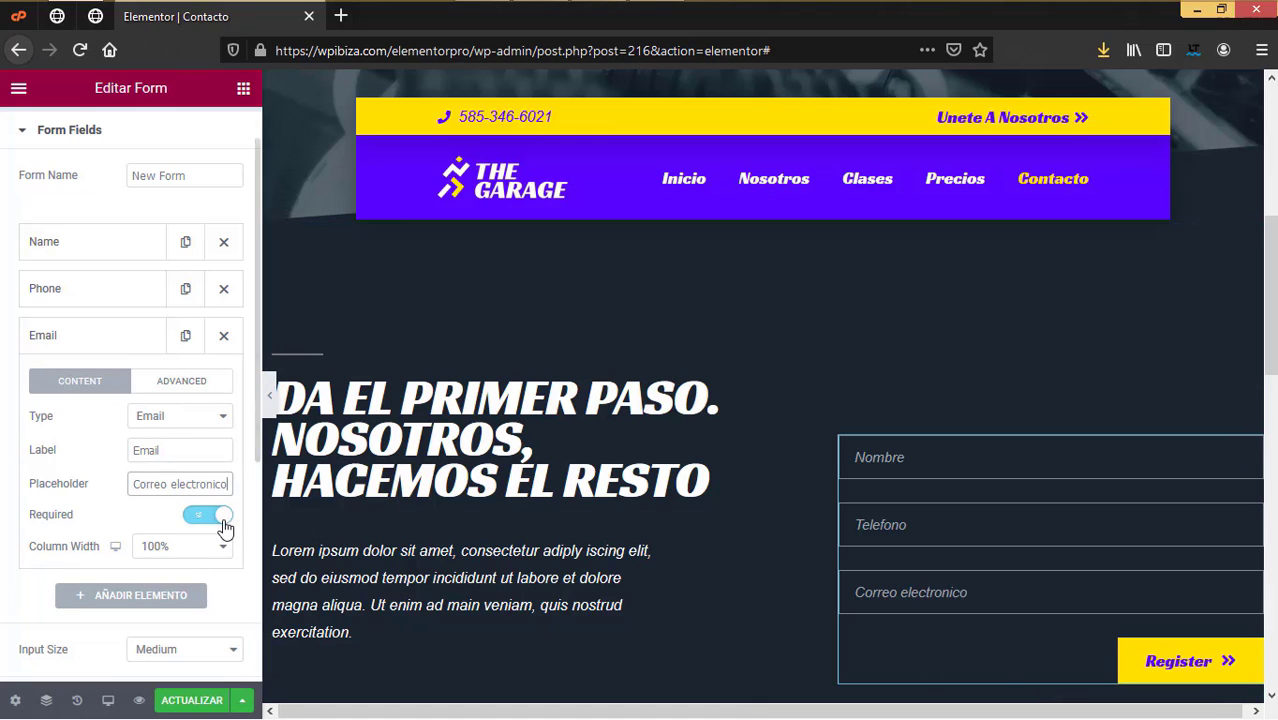
scroll(212, 530, down, 2)
scroll(212, 535, down, 1)
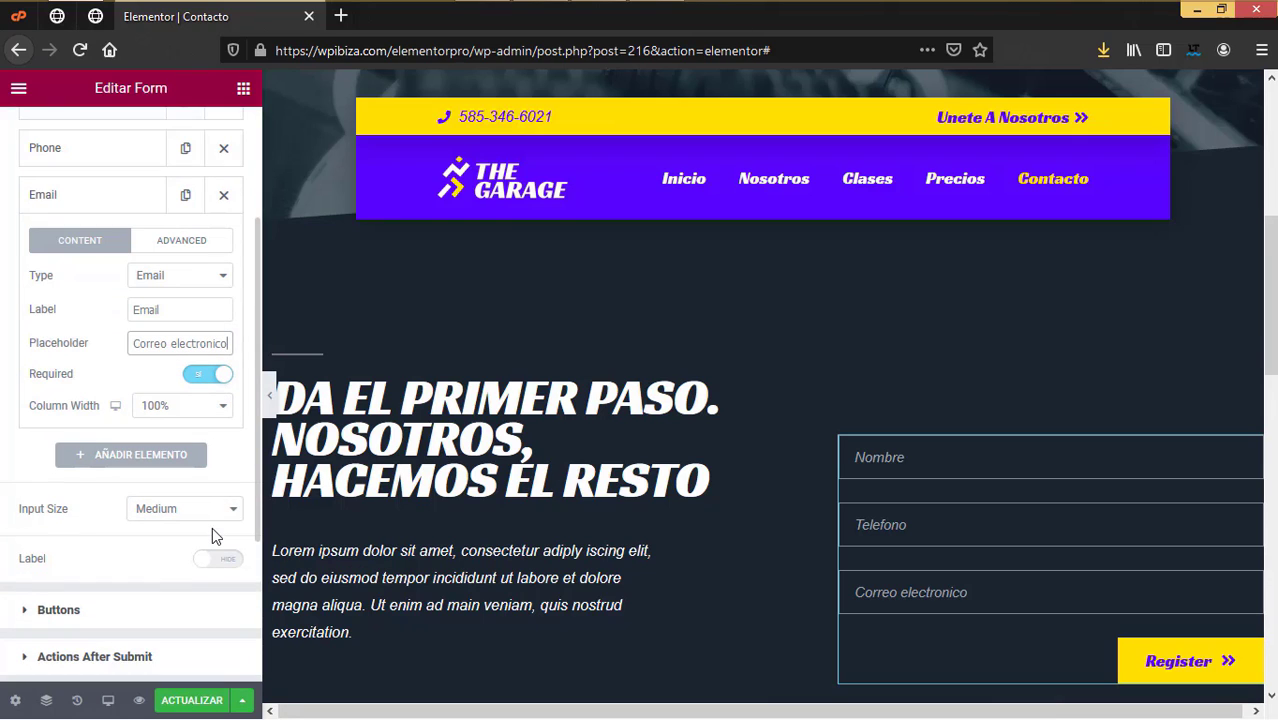
Step: Replace the submit button label 'Register' with 'Enviar' in the form's Buttons section
click(78, 610)
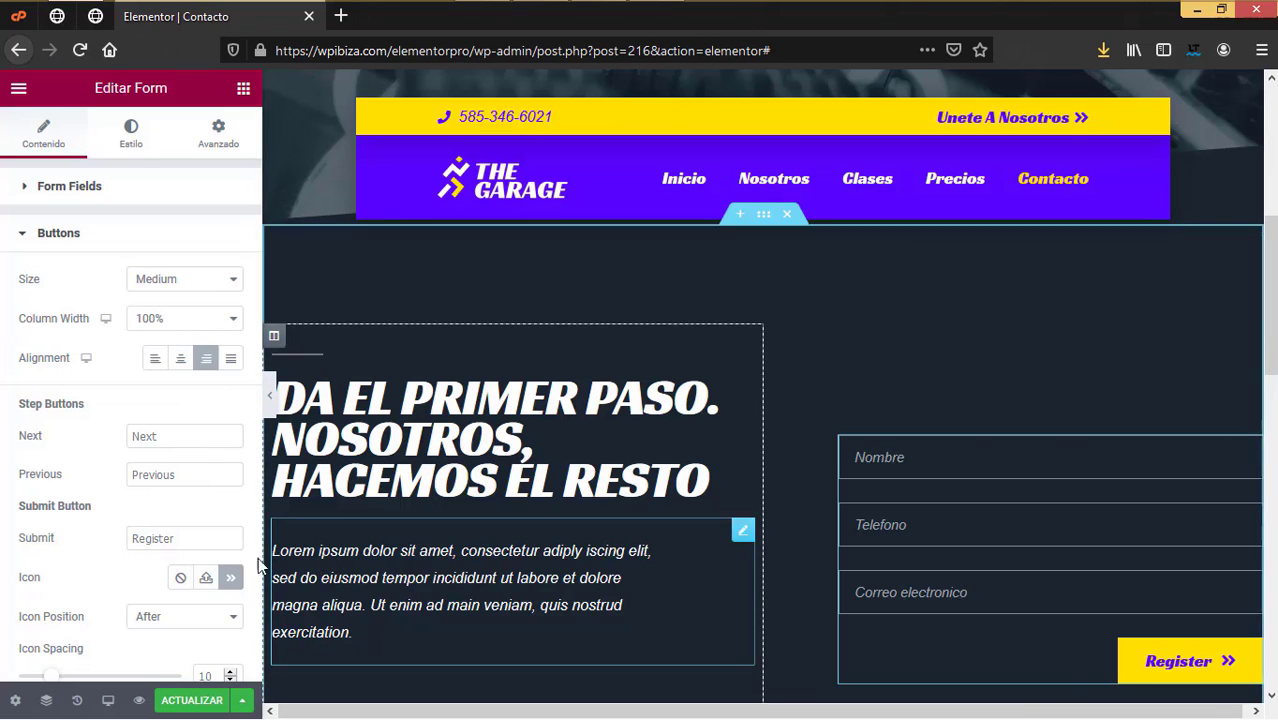
click(188, 538)
key(ctrl+a)
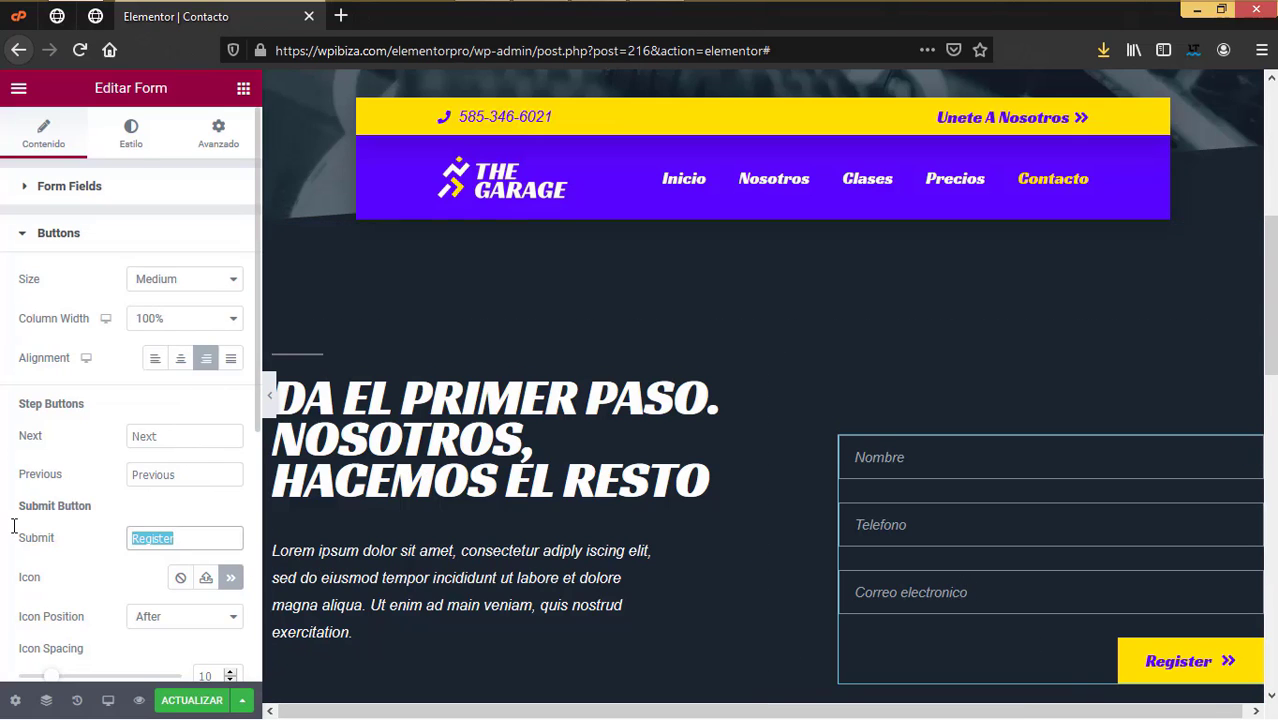
text(Enviar)
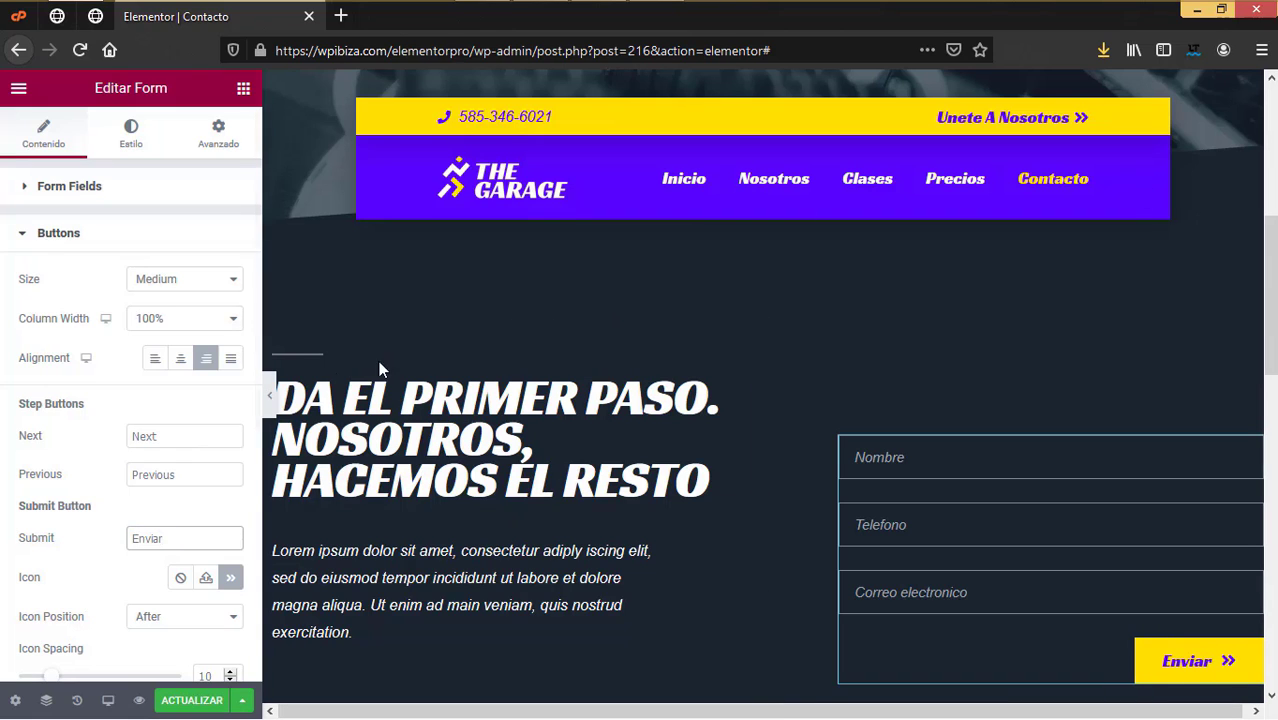
scroll(126, 472, down, 2)
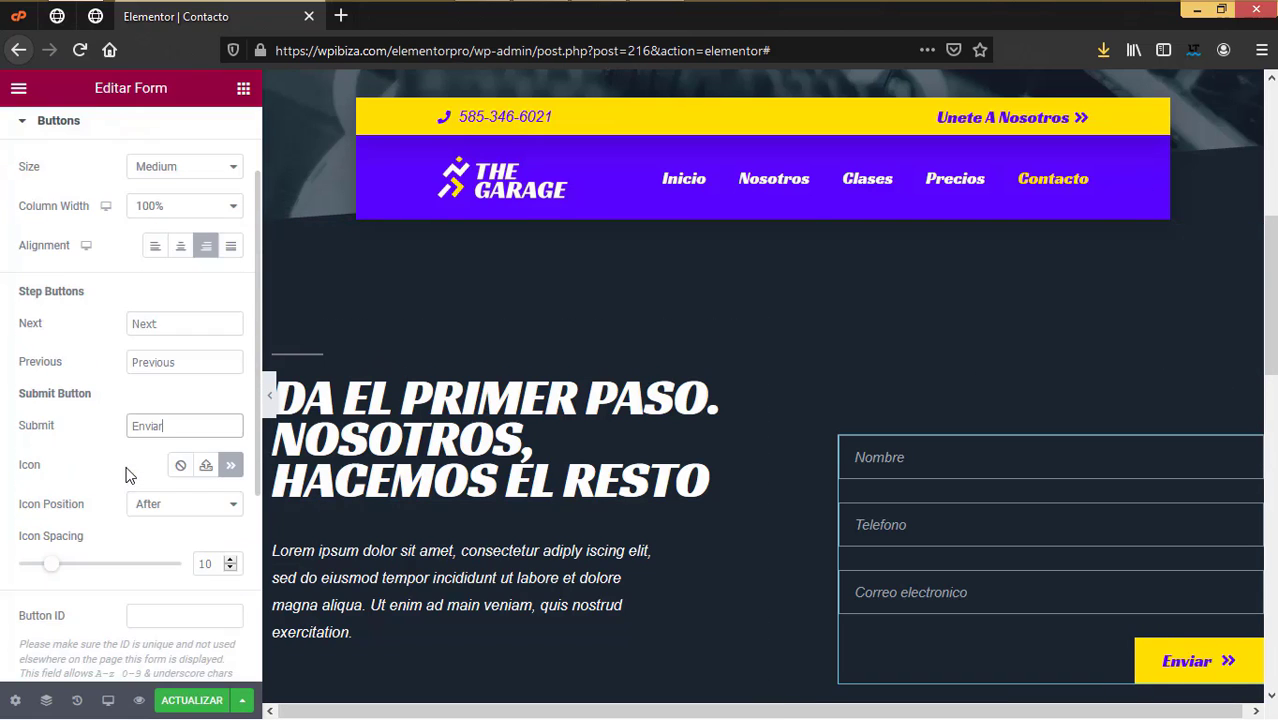
scroll(126, 472, down, 3)
scroll(840, 520, down, 5)
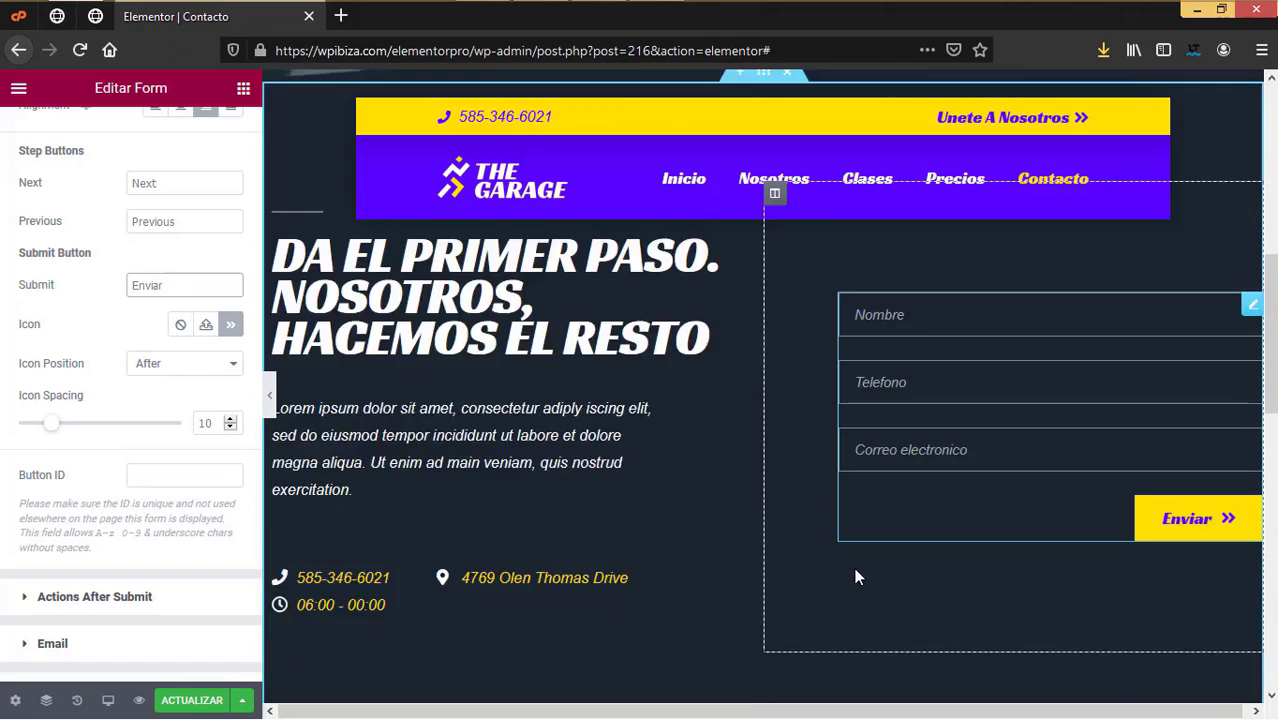
scroll(855, 577, up, 4)
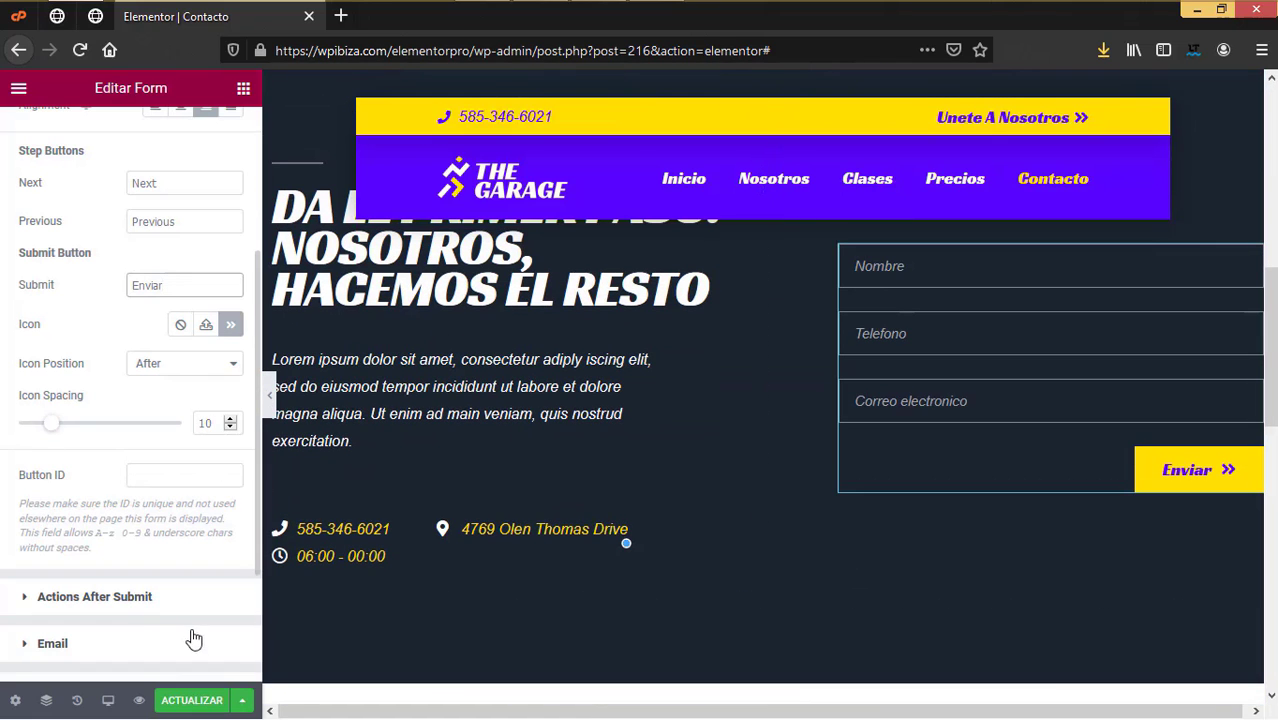
scroll(135, 618, down, 2)
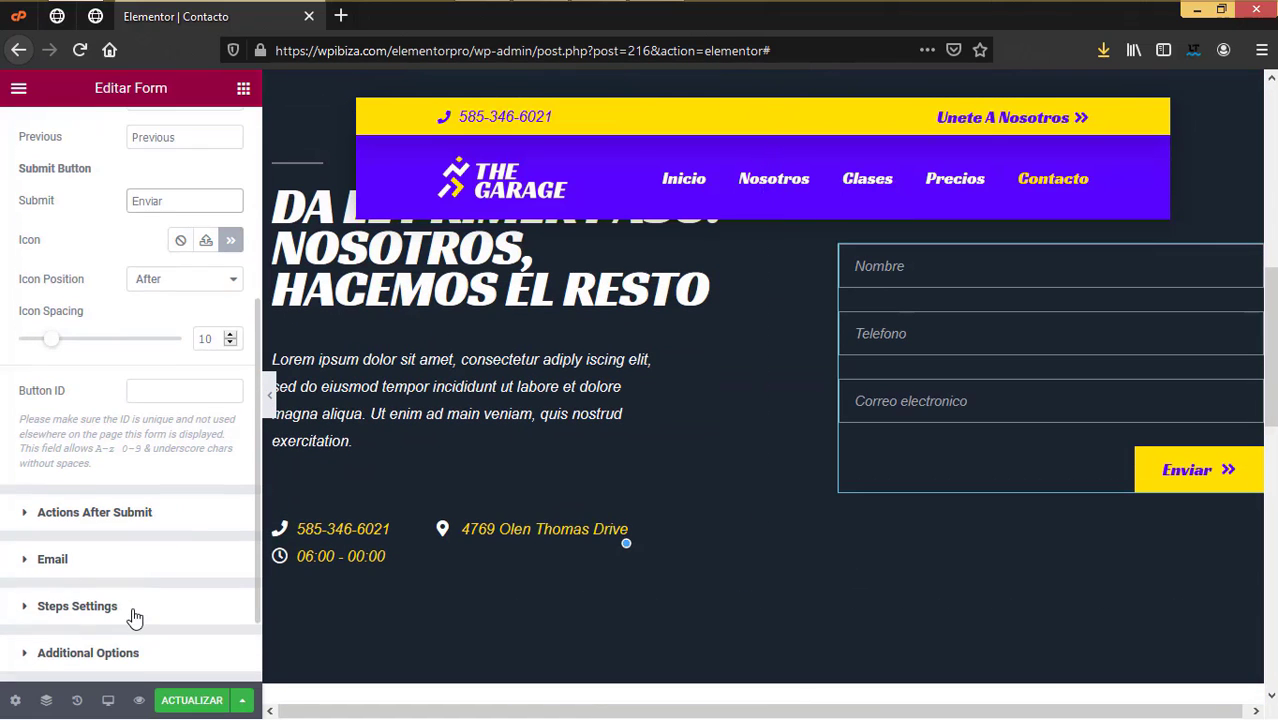
Step: Change the notification email subject to 'Nuevo mensaje de "Elementor pro"'
click(50, 561)
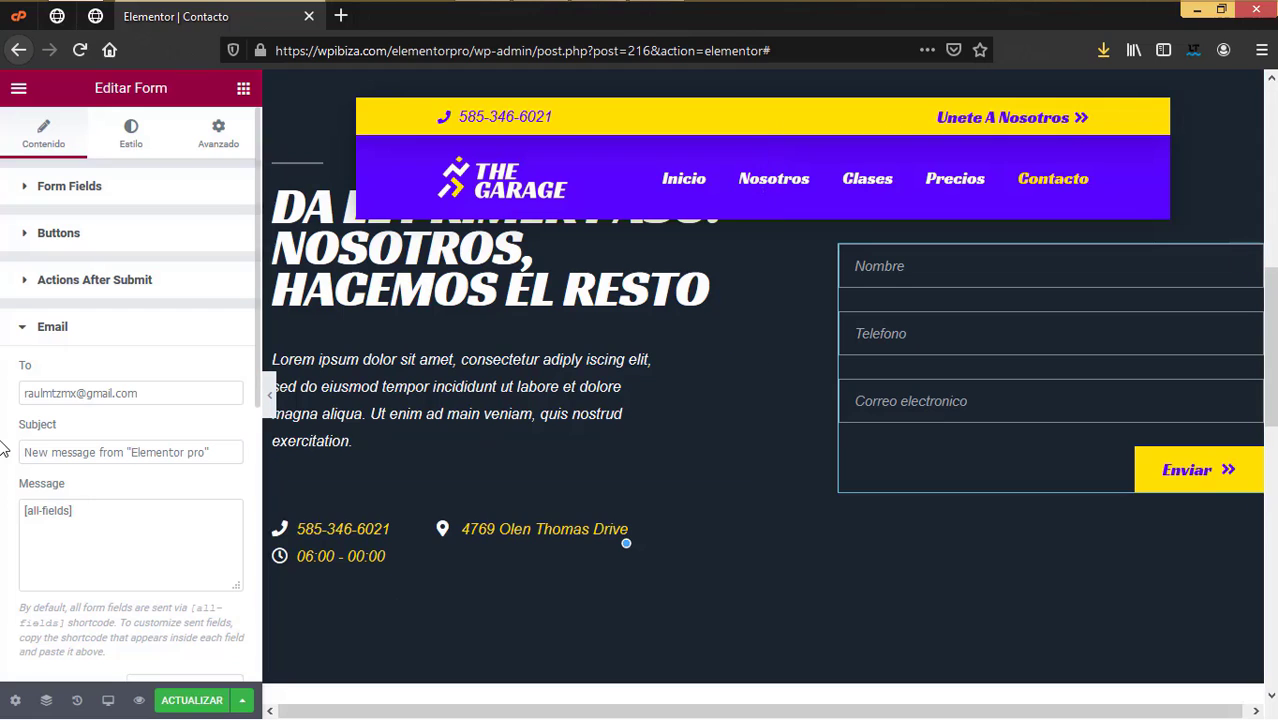
drag(138, 393, 2, 381)
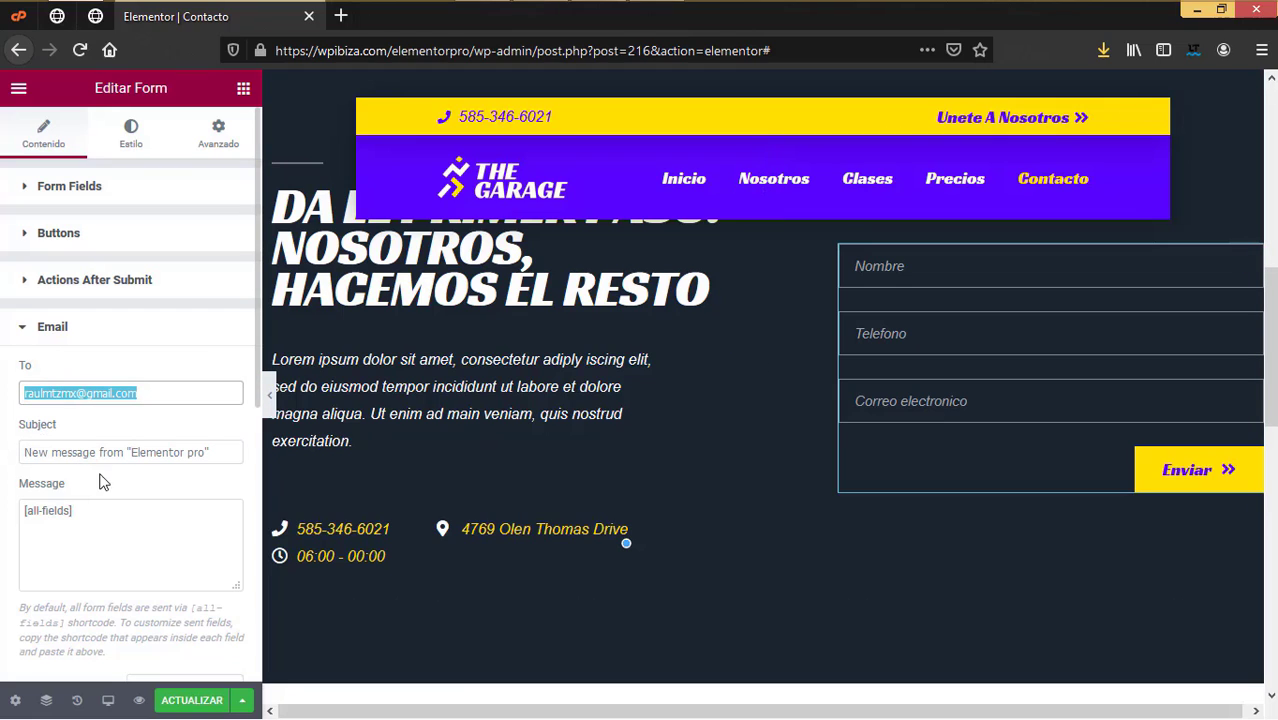
drag(125, 451, 2, 449)
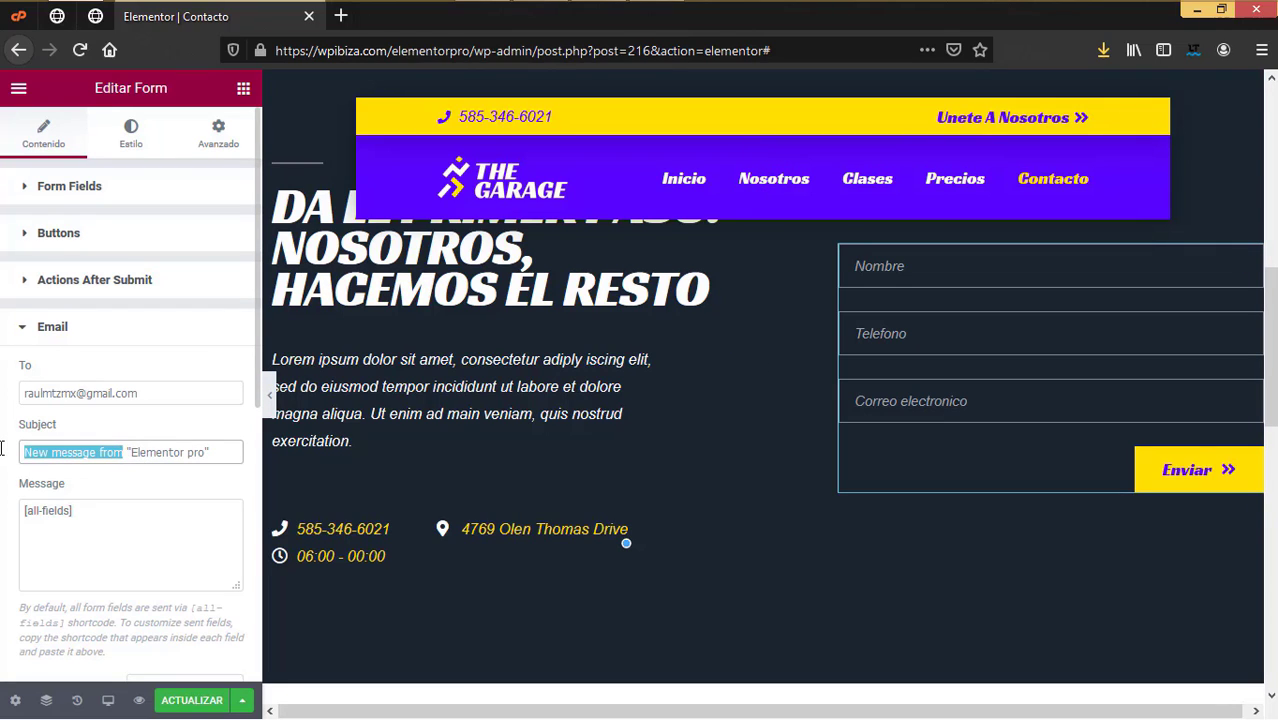
text(Nuevo mensaje)
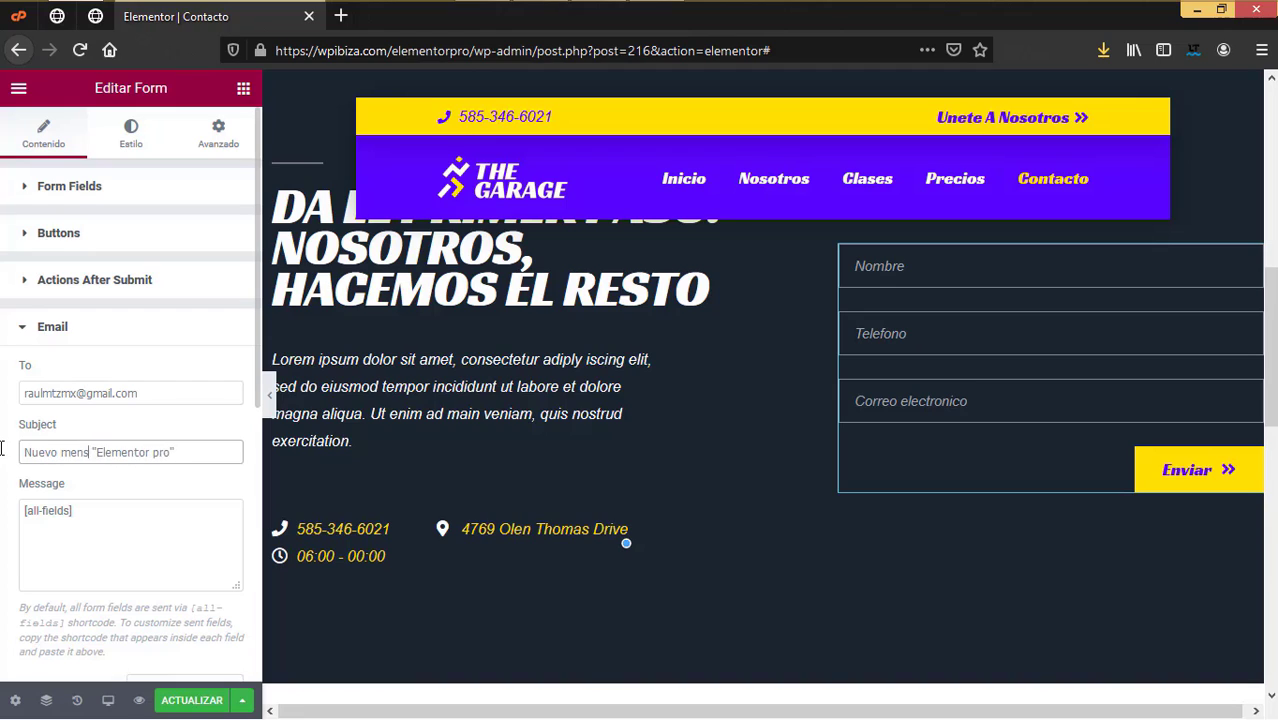
text( de)
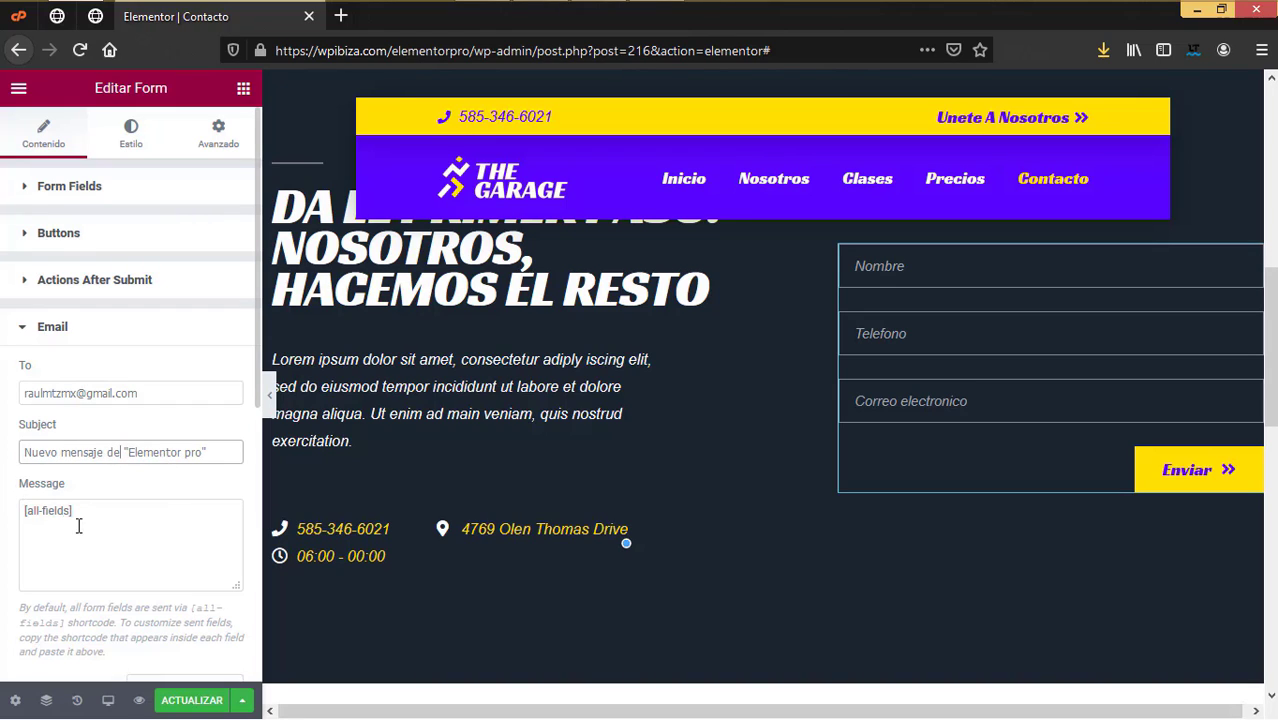
Step: Add a Spanish intro line and blank line above [all-fields] in the message, then save
click(23, 510)
key(Return)
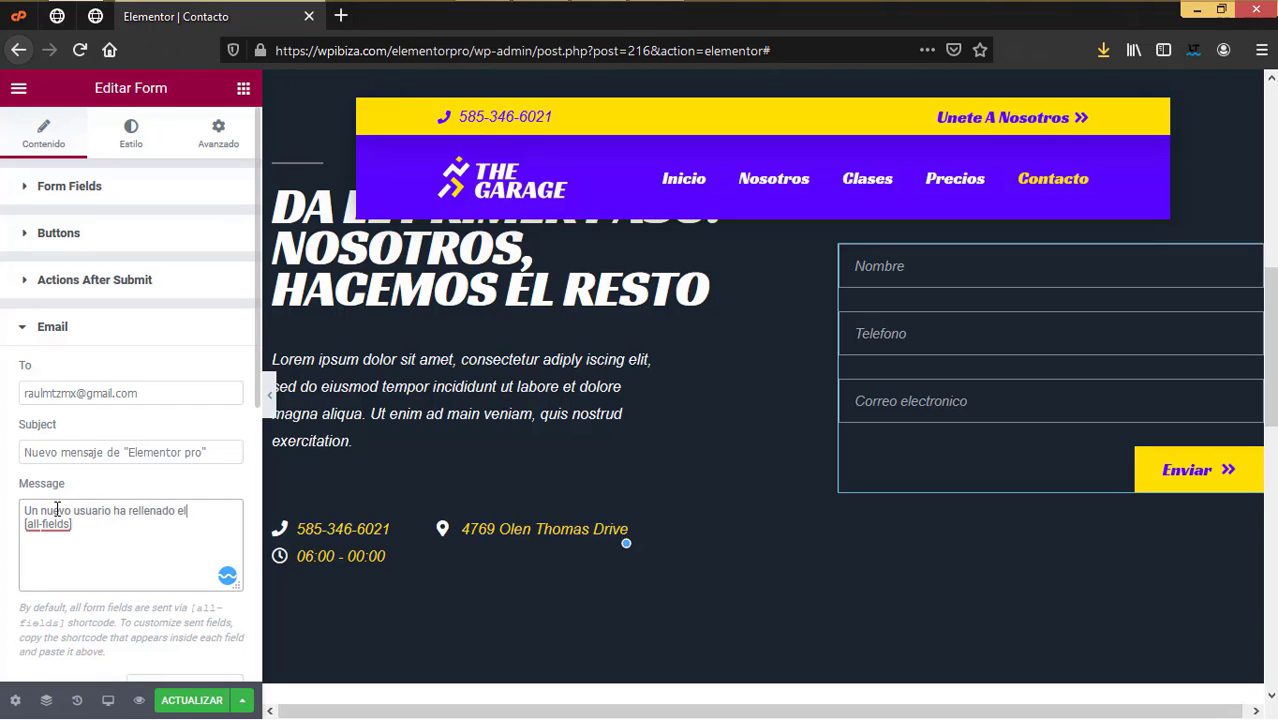
text(io con los siguientes datos:)
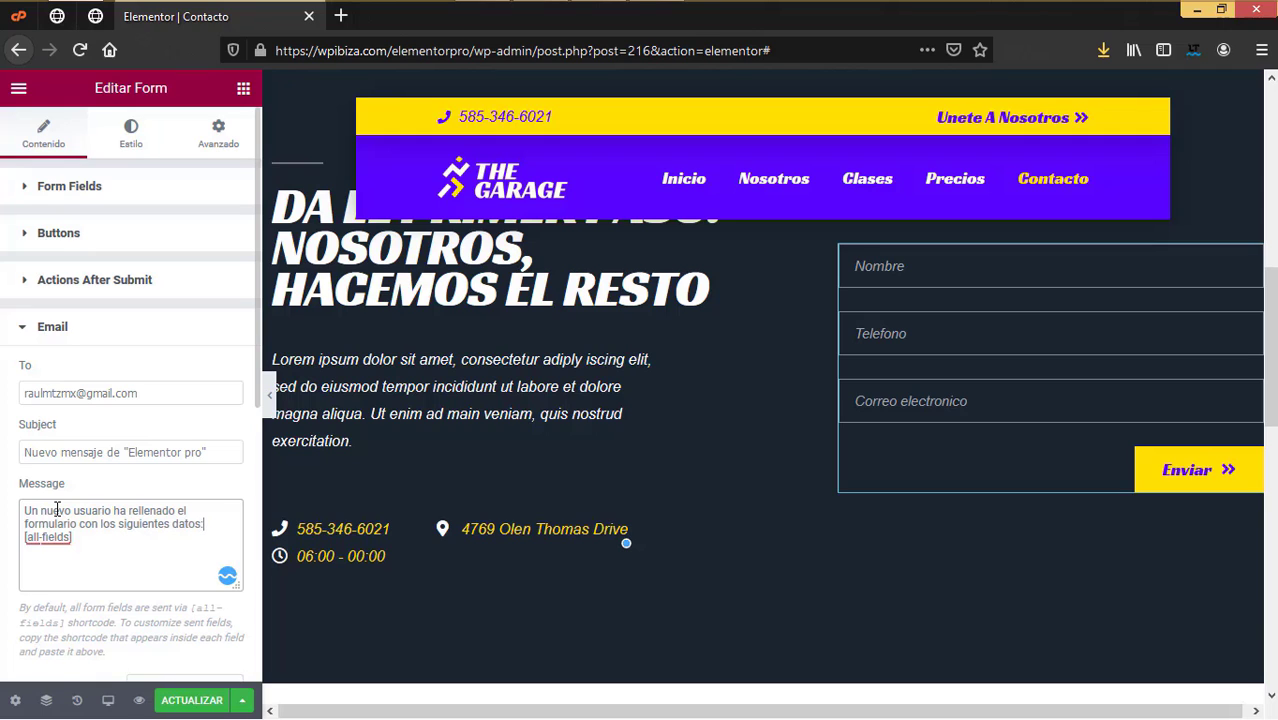
key(Return)
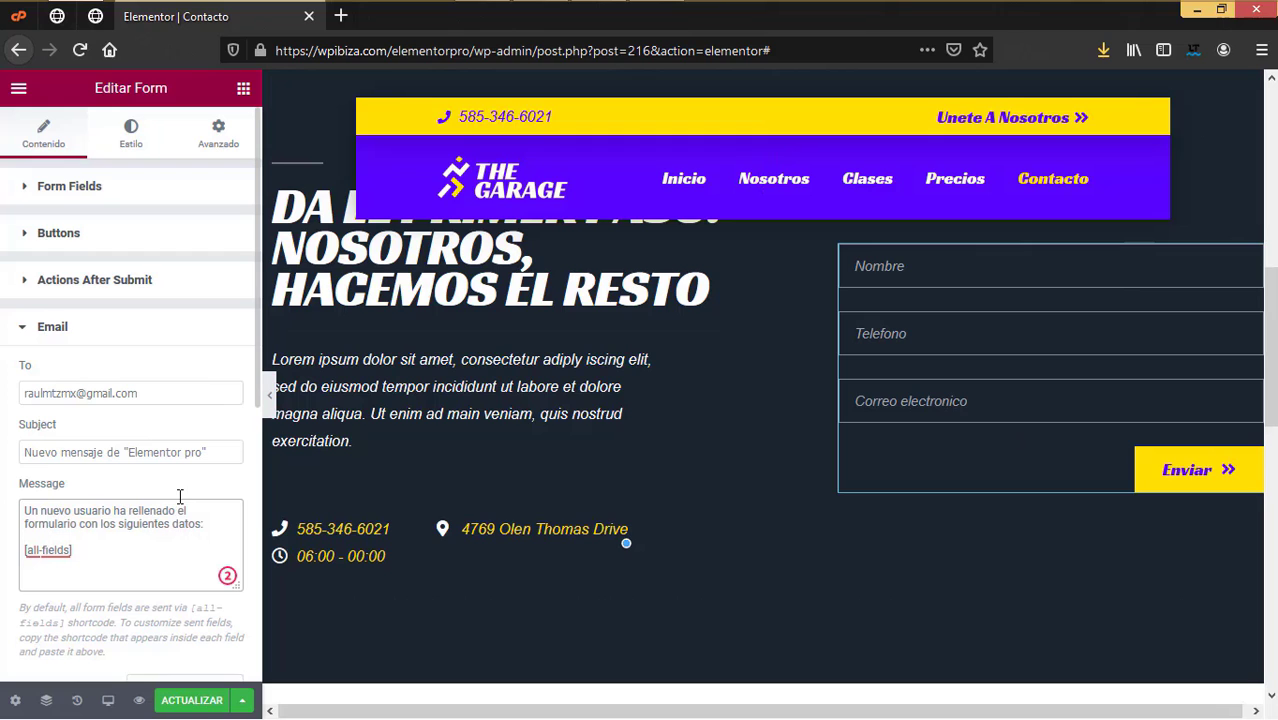
scroll(180, 496, down, 4)
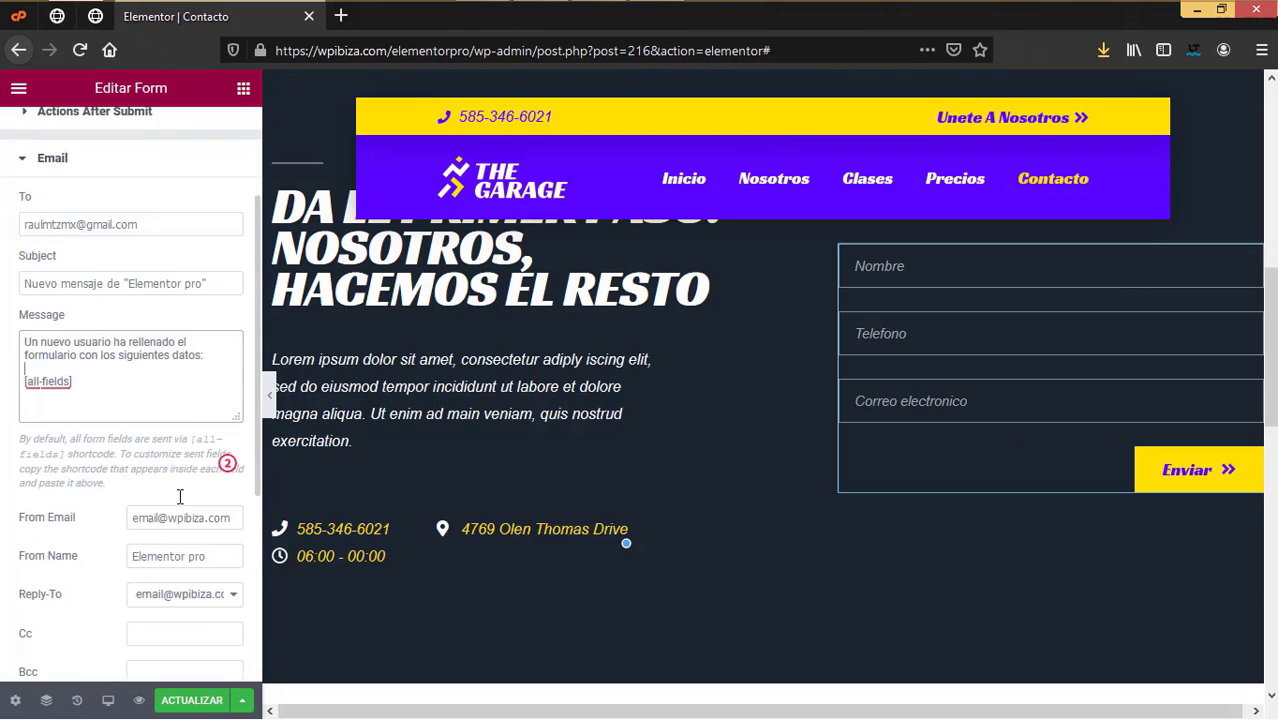
scroll(180, 496, down, 5)
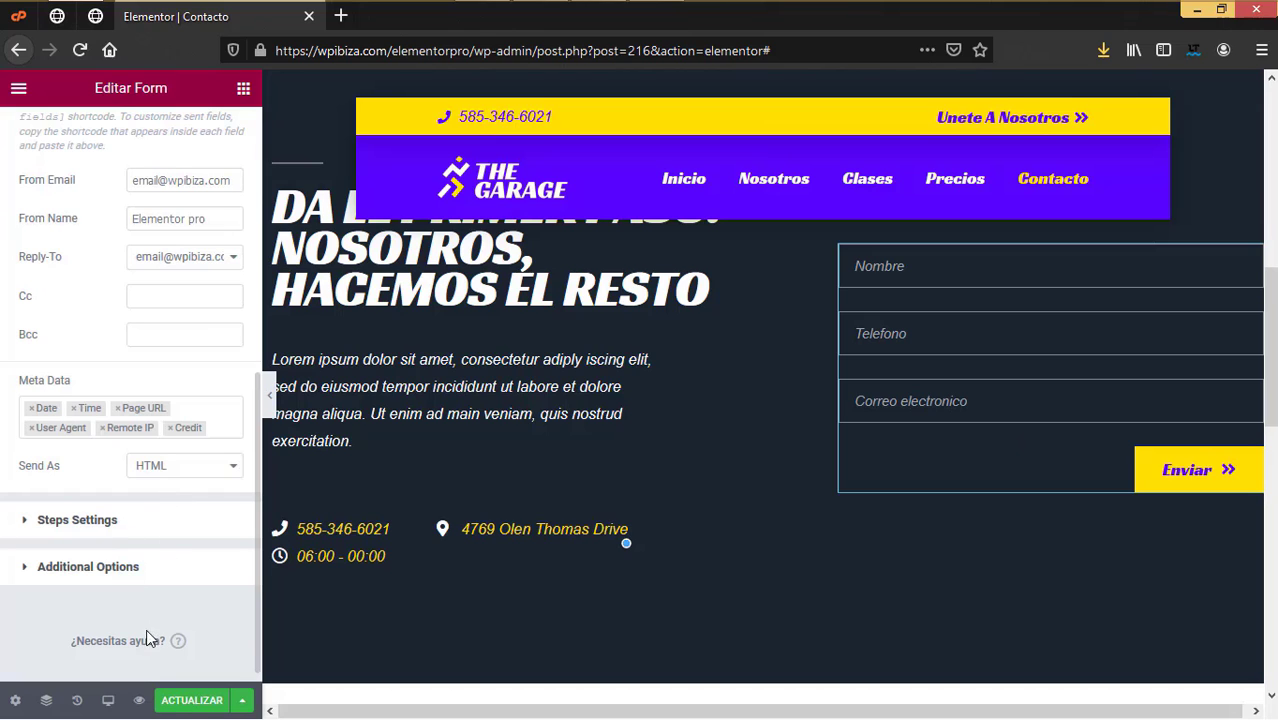
click(175, 699)
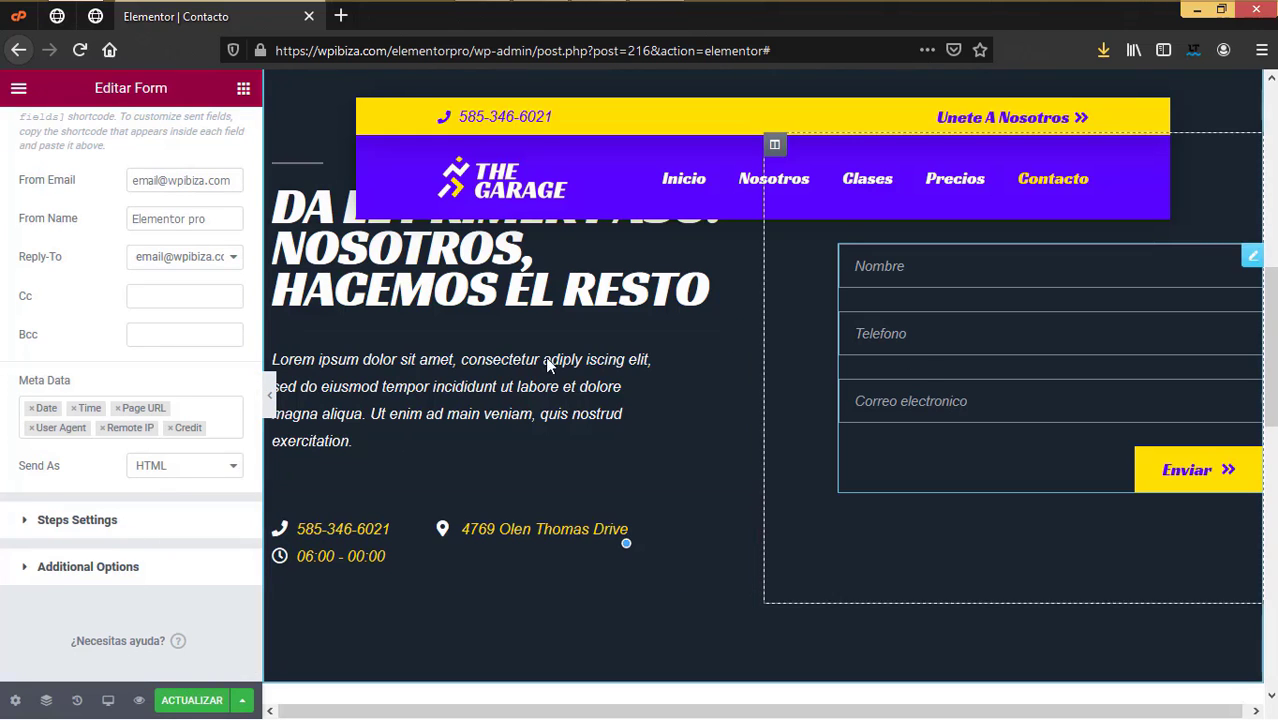
scroll(127, 392, up, 4)
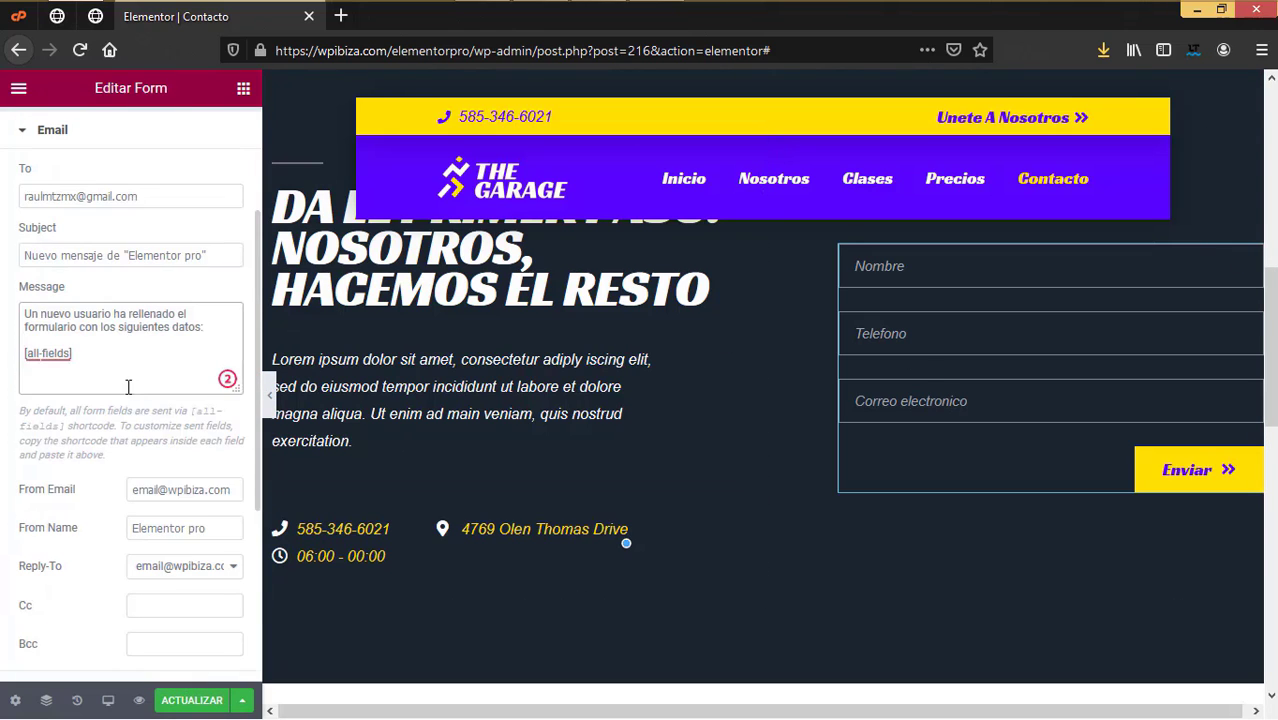
scroll(128, 387, up, 3)
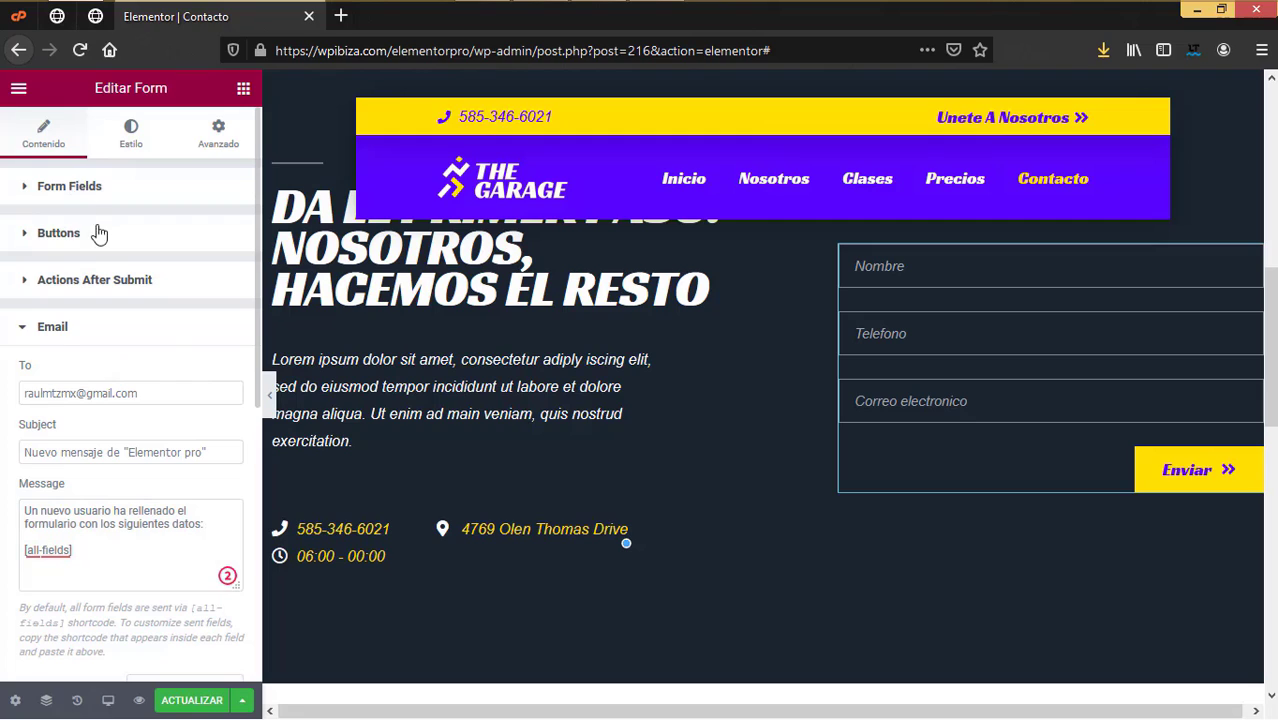
Step: Add a new Item #4 form field with type Acceptance
click(29, 188)
click(113, 455)
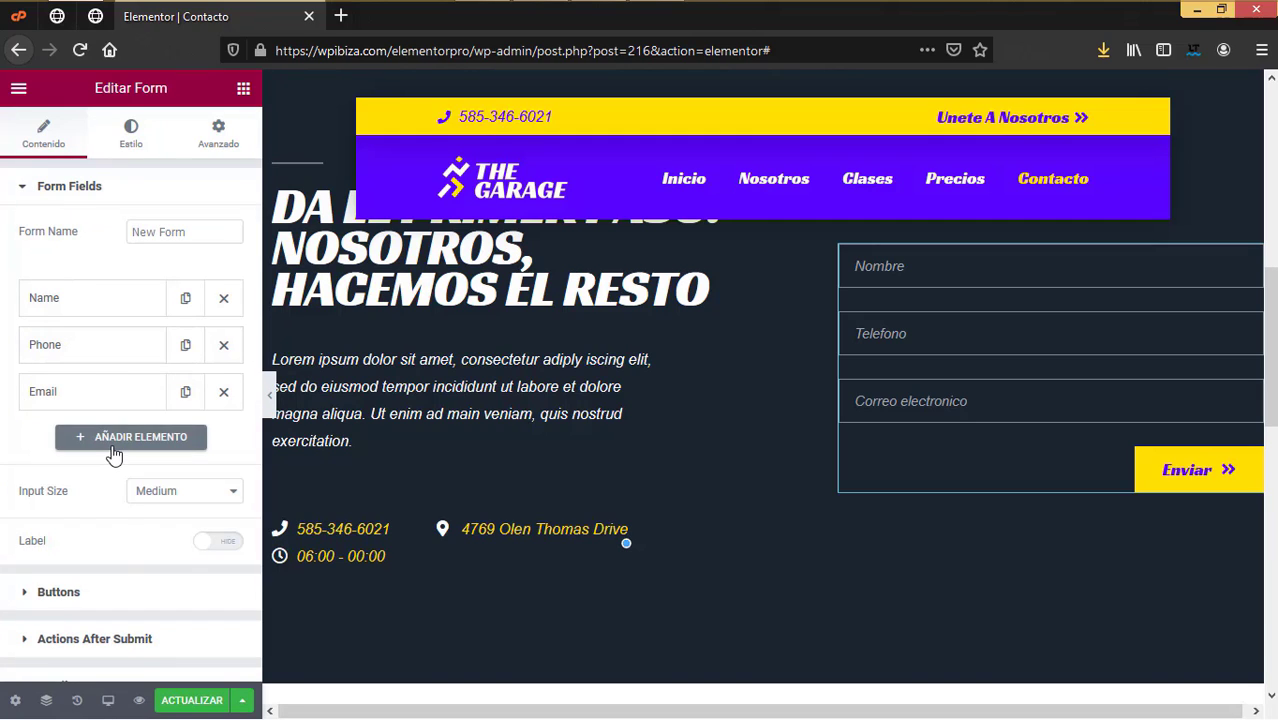
click(113, 455)
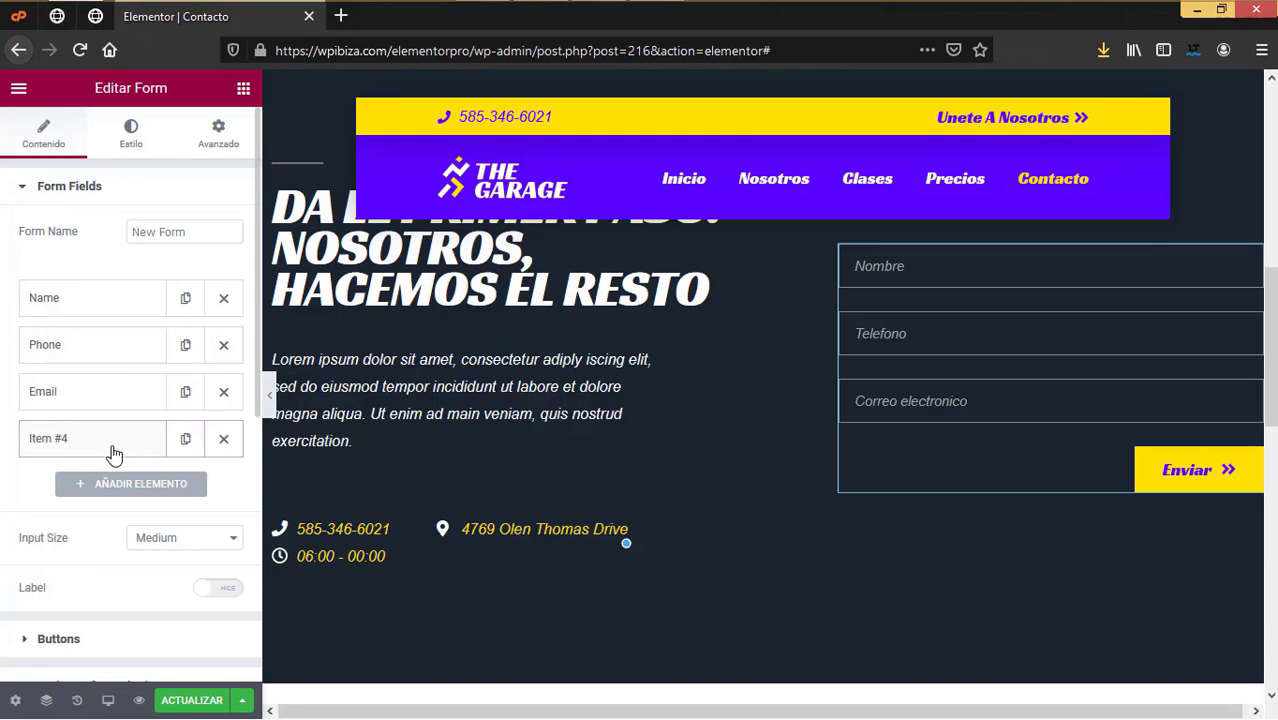
click(113, 452)
scroll(150, 500, down, 2)
click(165, 444)
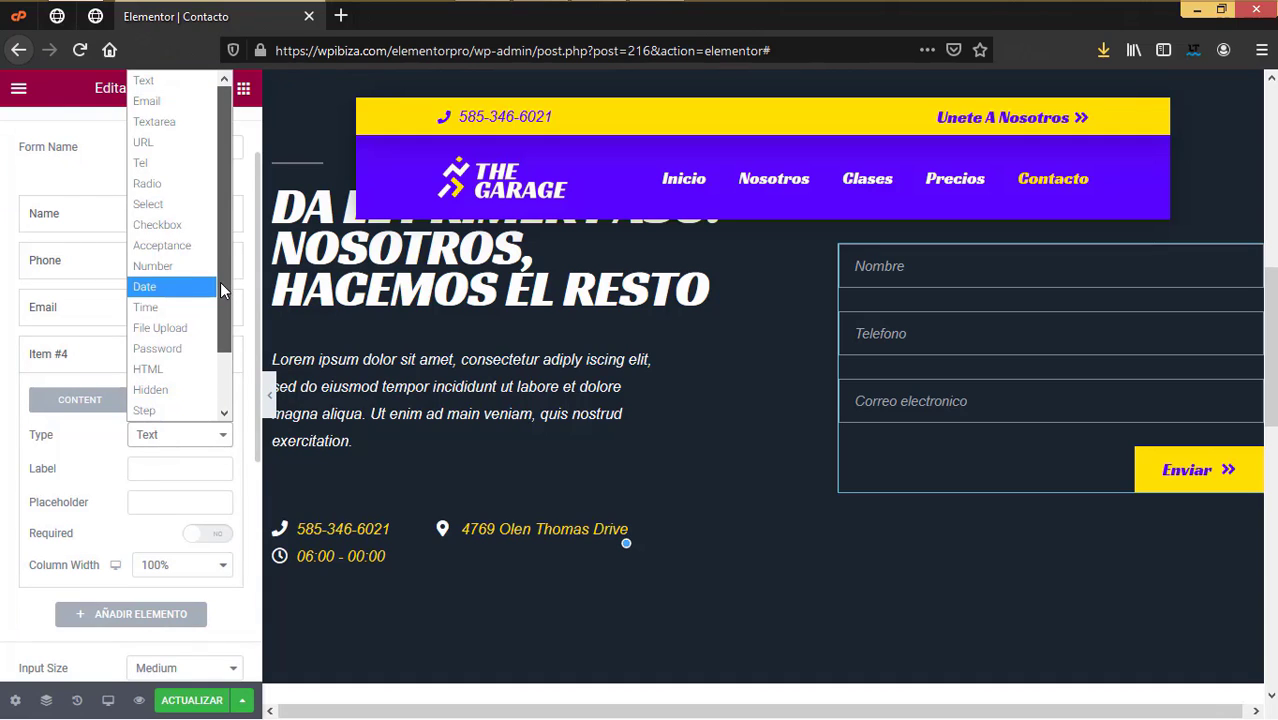
click(180, 246)
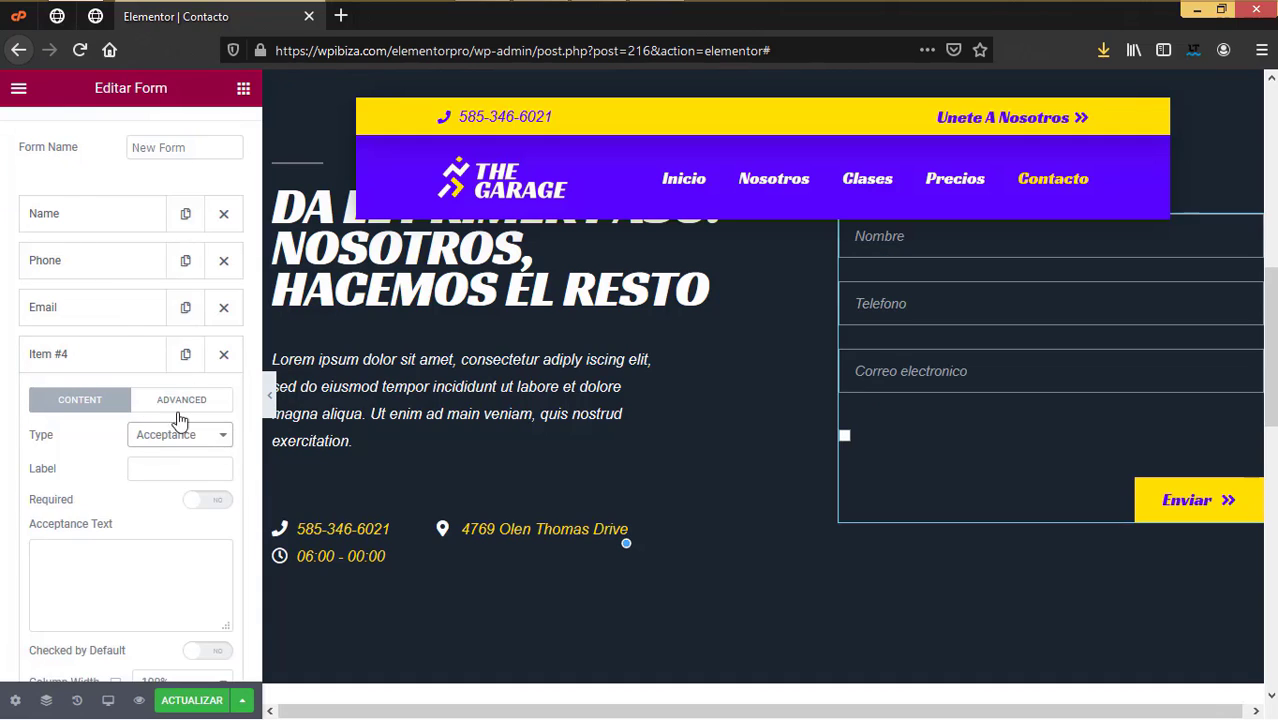
Step: Set the acceptance text to 'Acepto la política de privacidad'
click(169, 468)
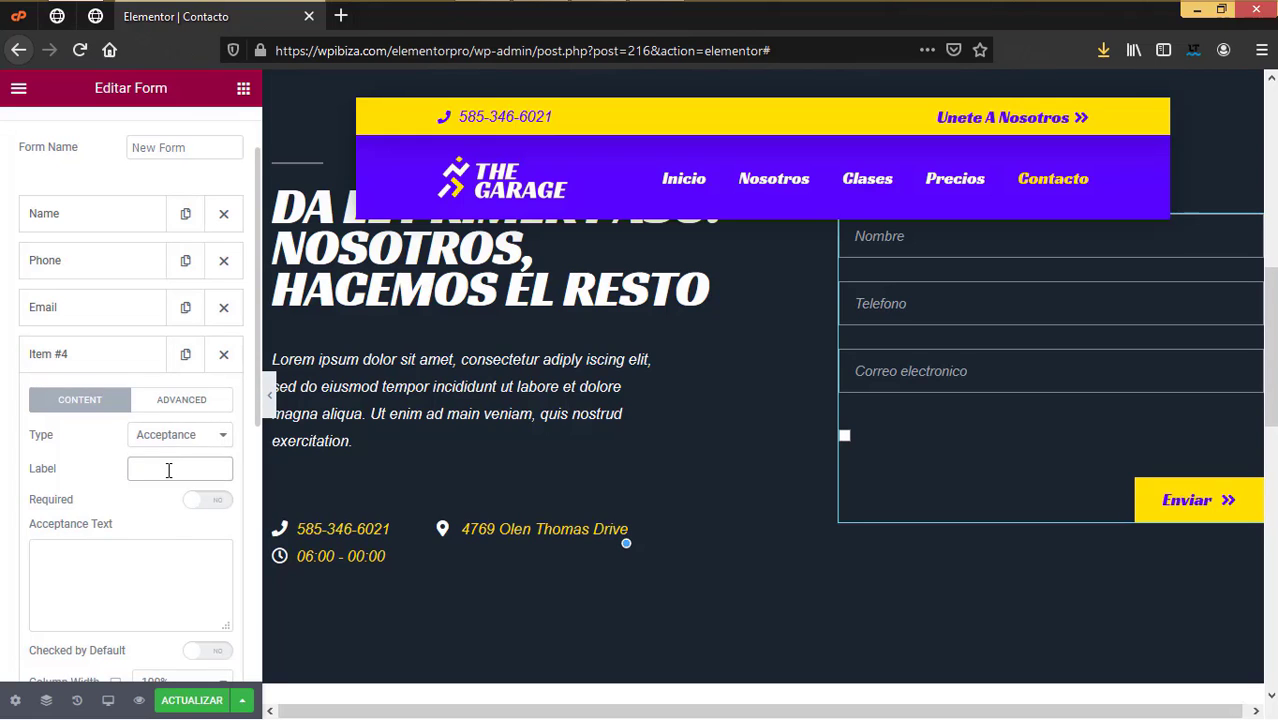
click(148, 548)
text(Ac)
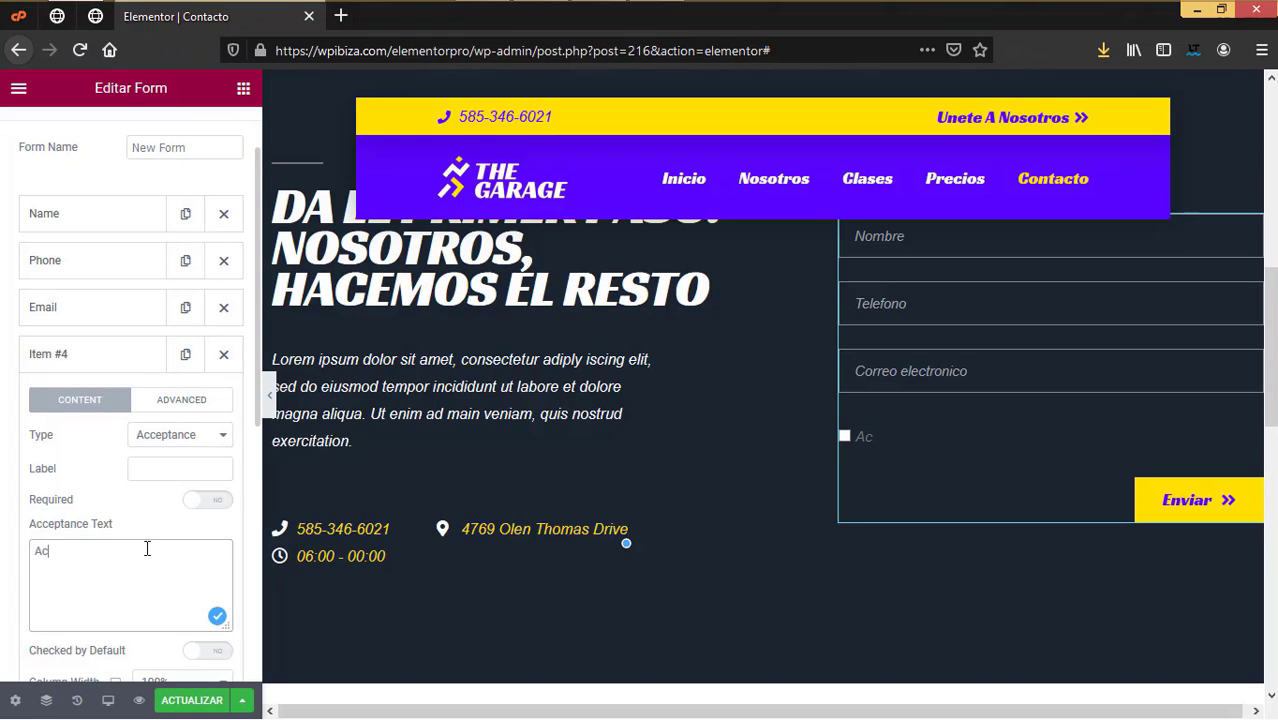
text(epto la politica de privacidad)
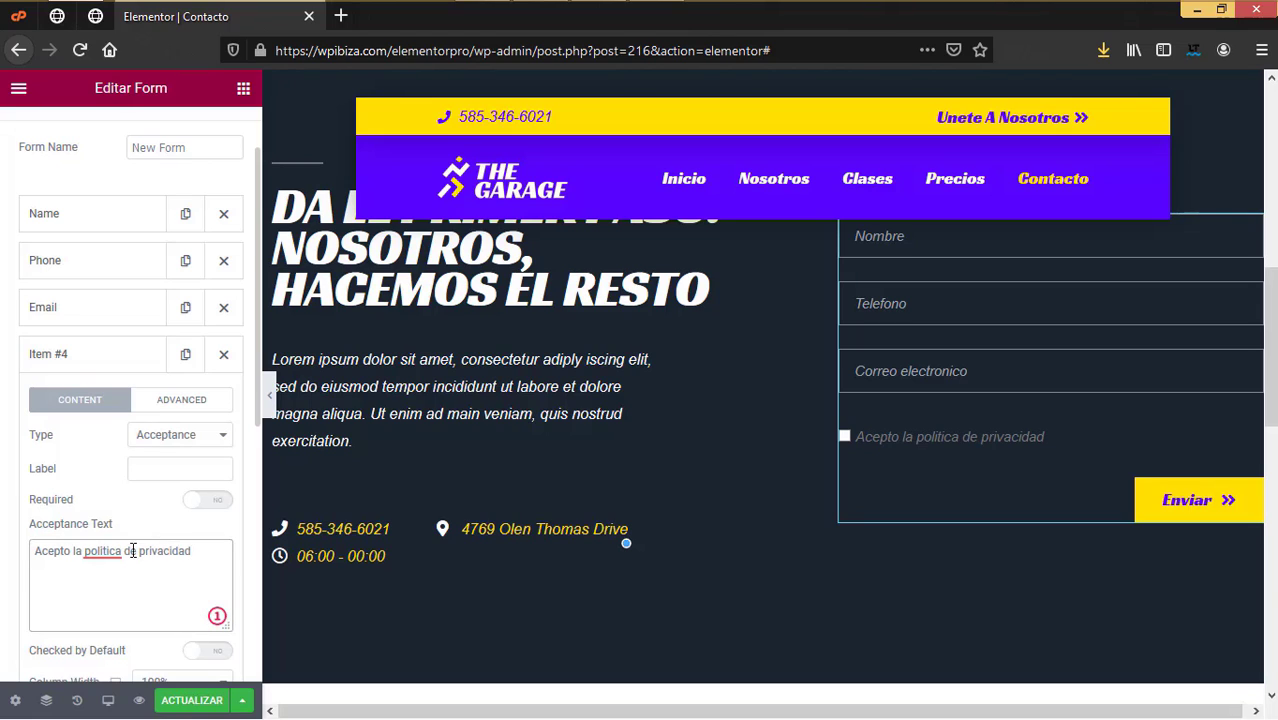
click(120, 551)
click(130, 382)
Step: Make the privacy checkbox required and save the page with ACTUALIZAR
scroll(114, 593, down, 1)
scroll(164, 598, down, 1)
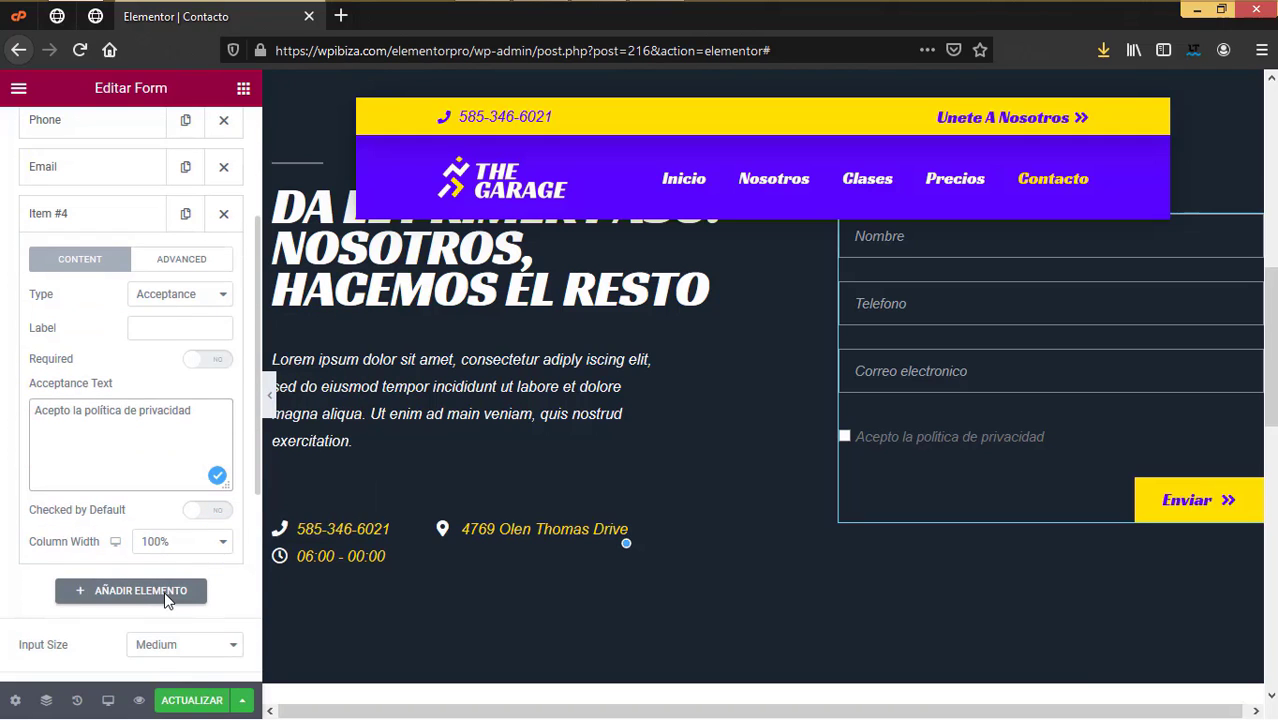
scroll(181, 489, down, 1)
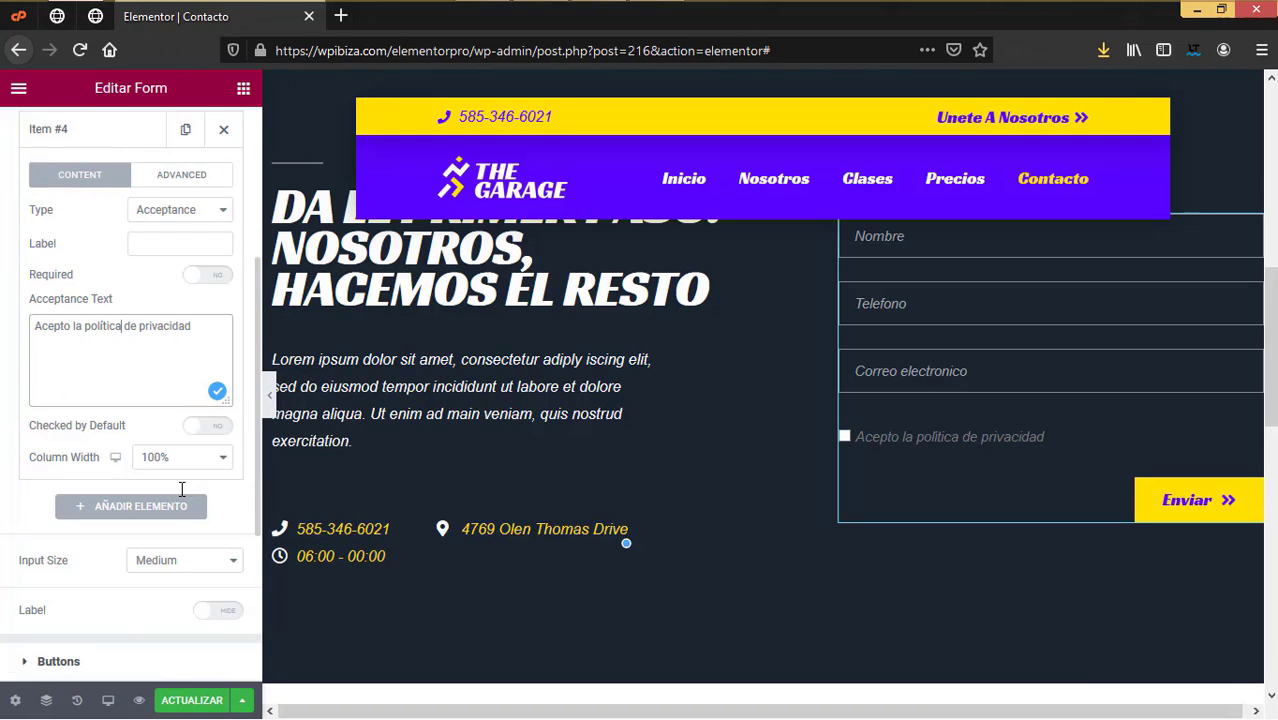
scroll(181, 497, down, 1)
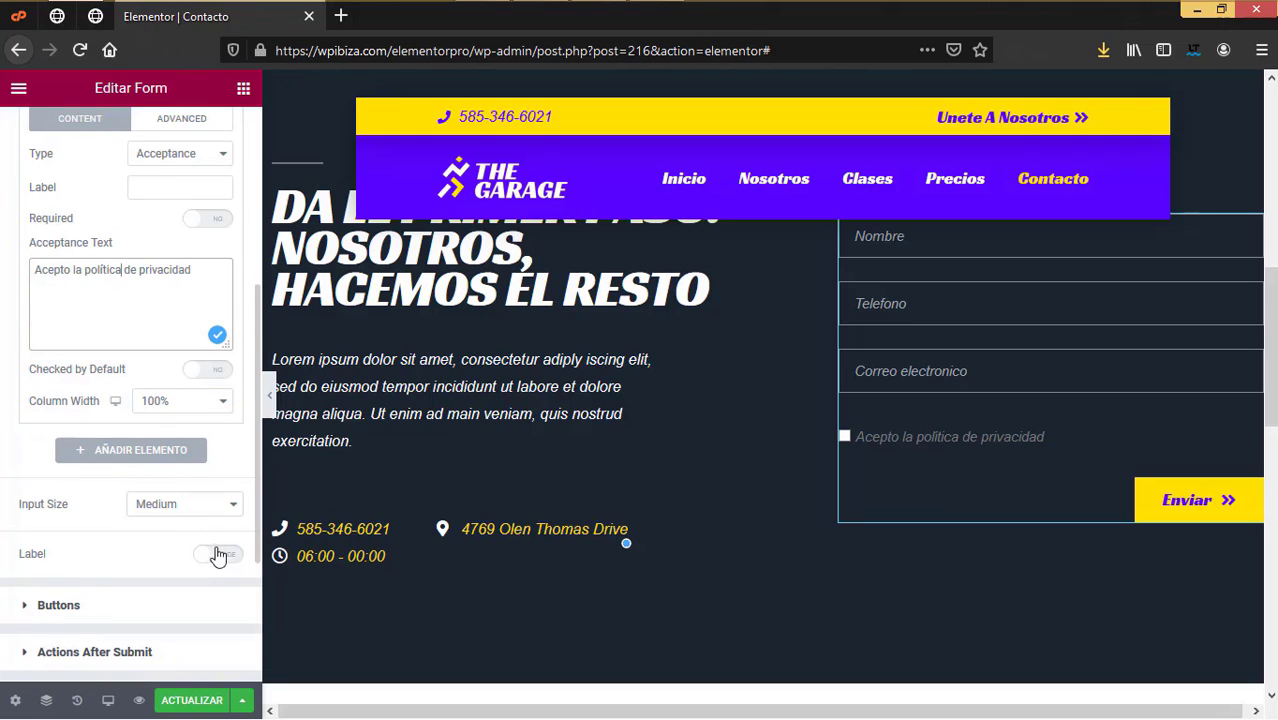
scroll(160, 534, up, 1)
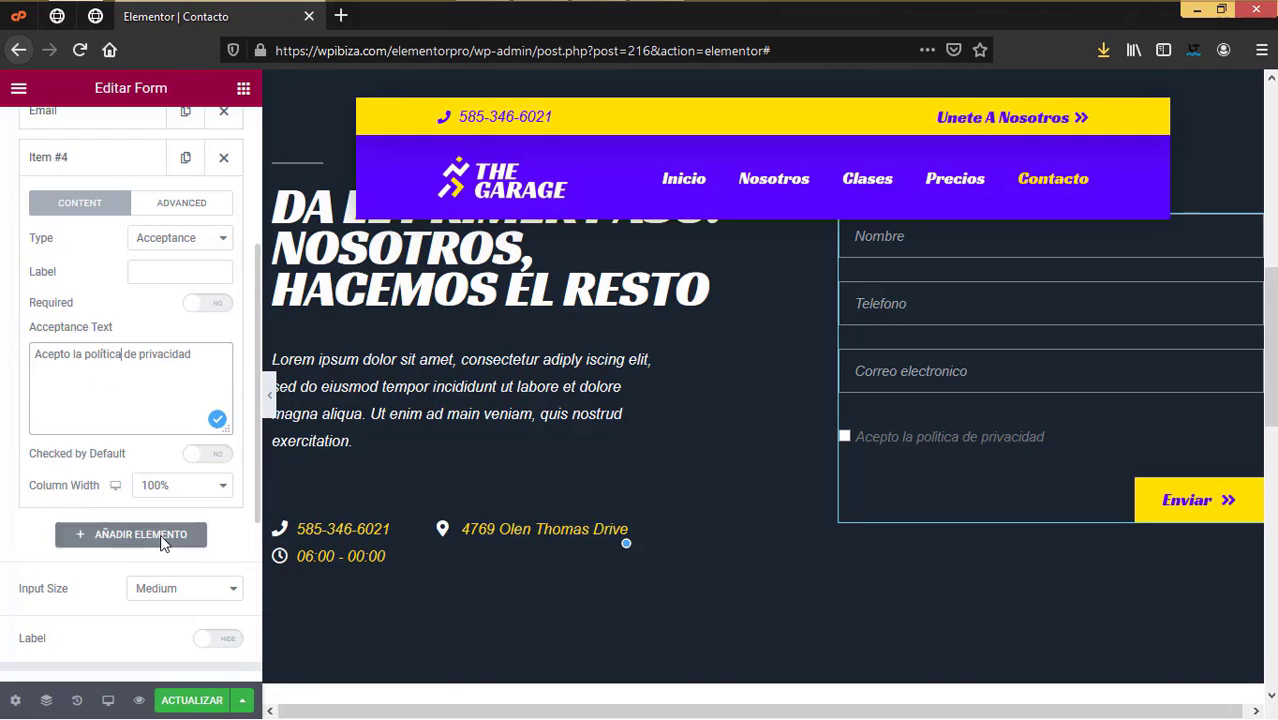
click(205, 303)
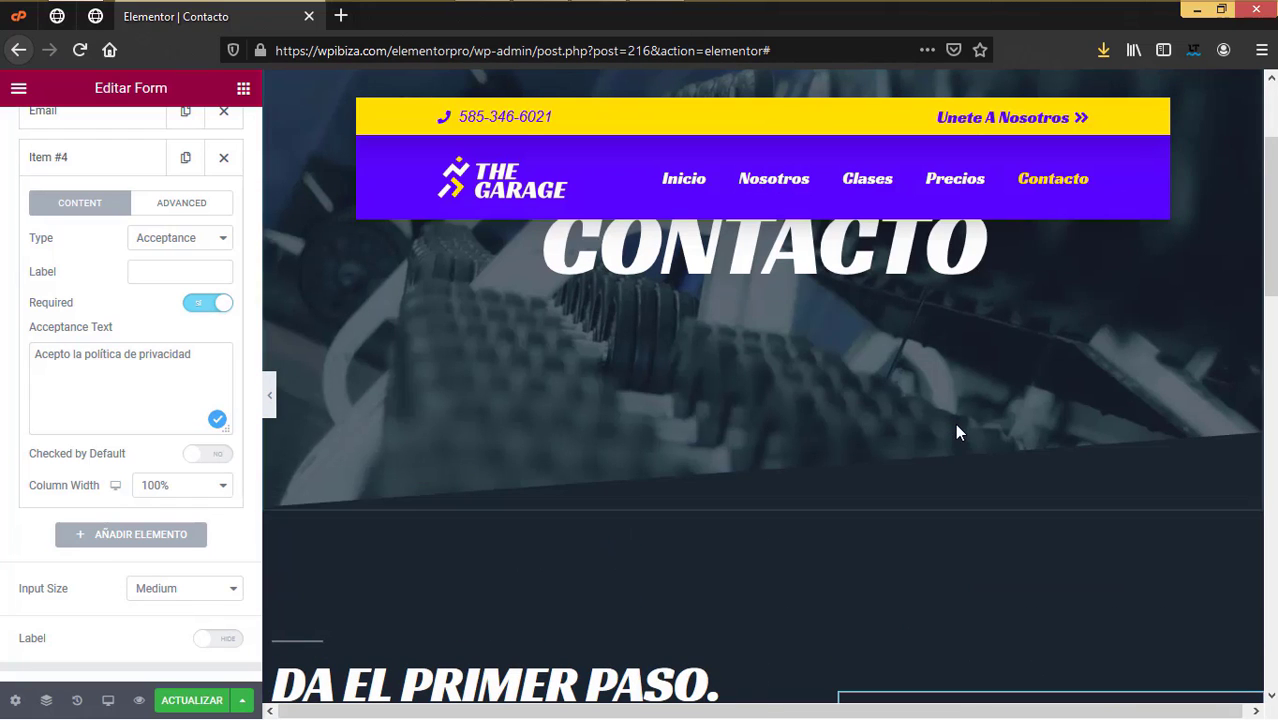
click(192, 700)
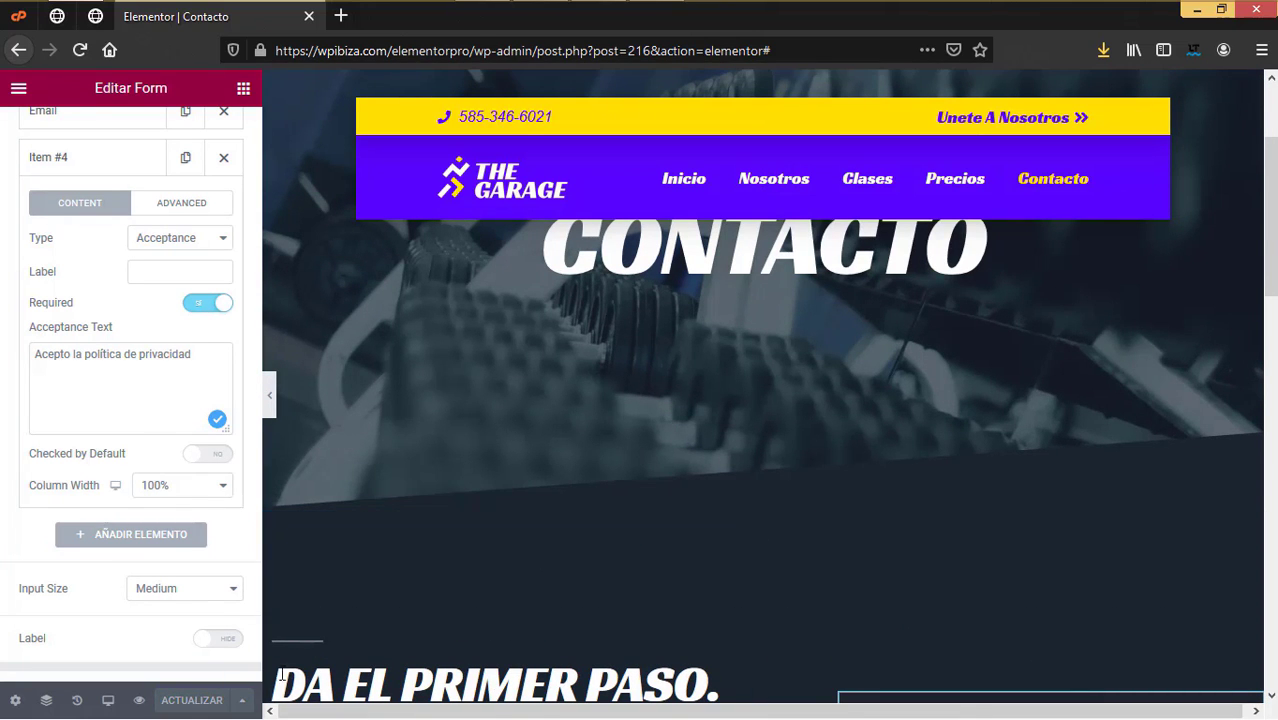
Step: View the live Contacto page from the editor's main menu
click(18, 90)
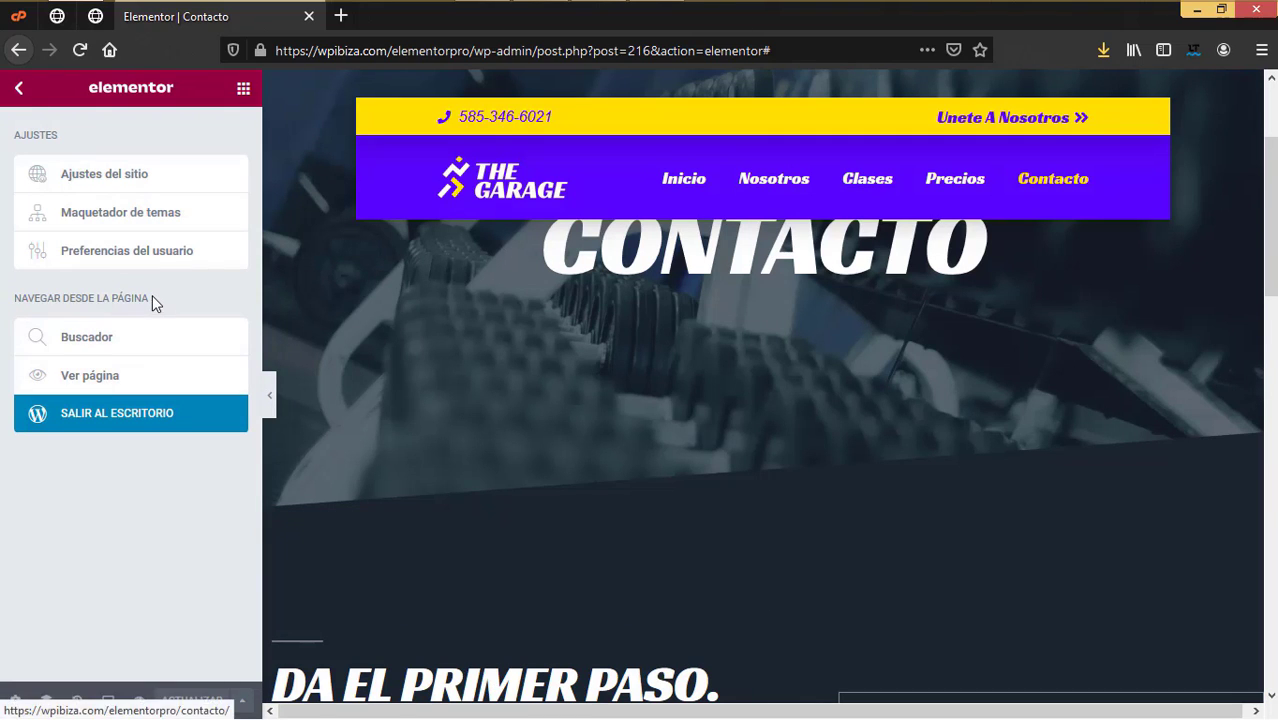
click(97, 384)
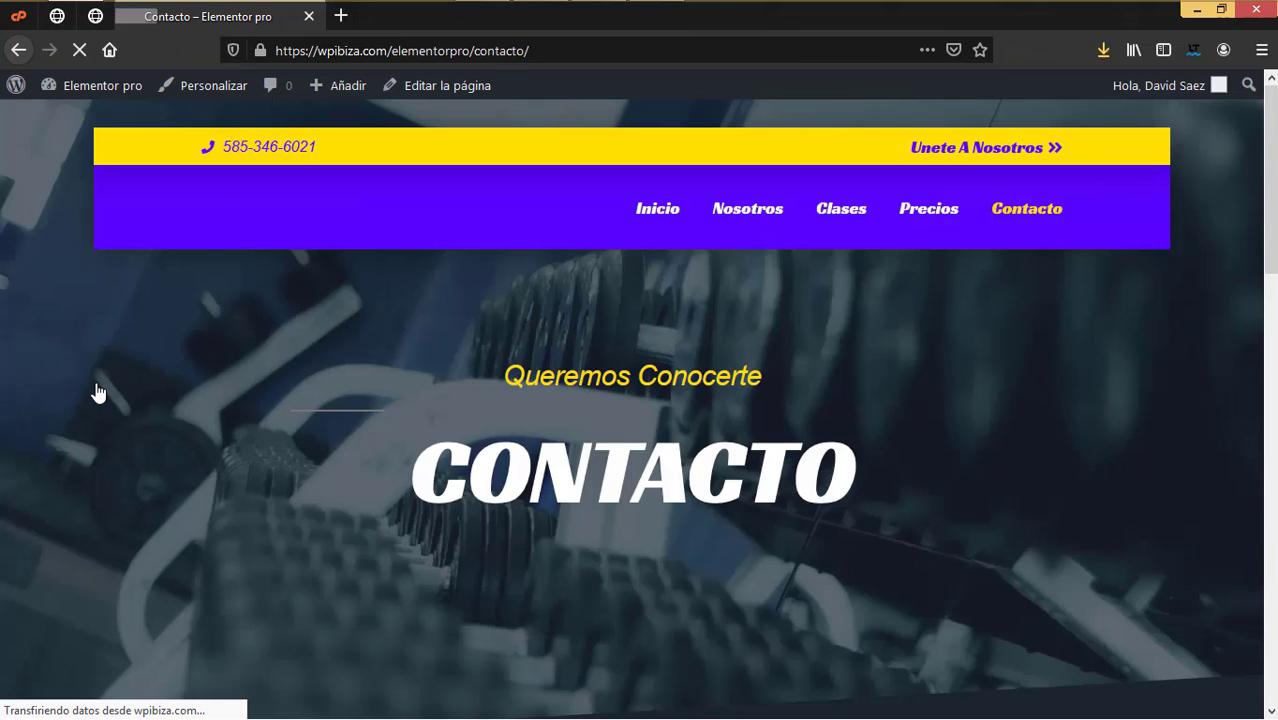
scroll(529, 362, down, 8)
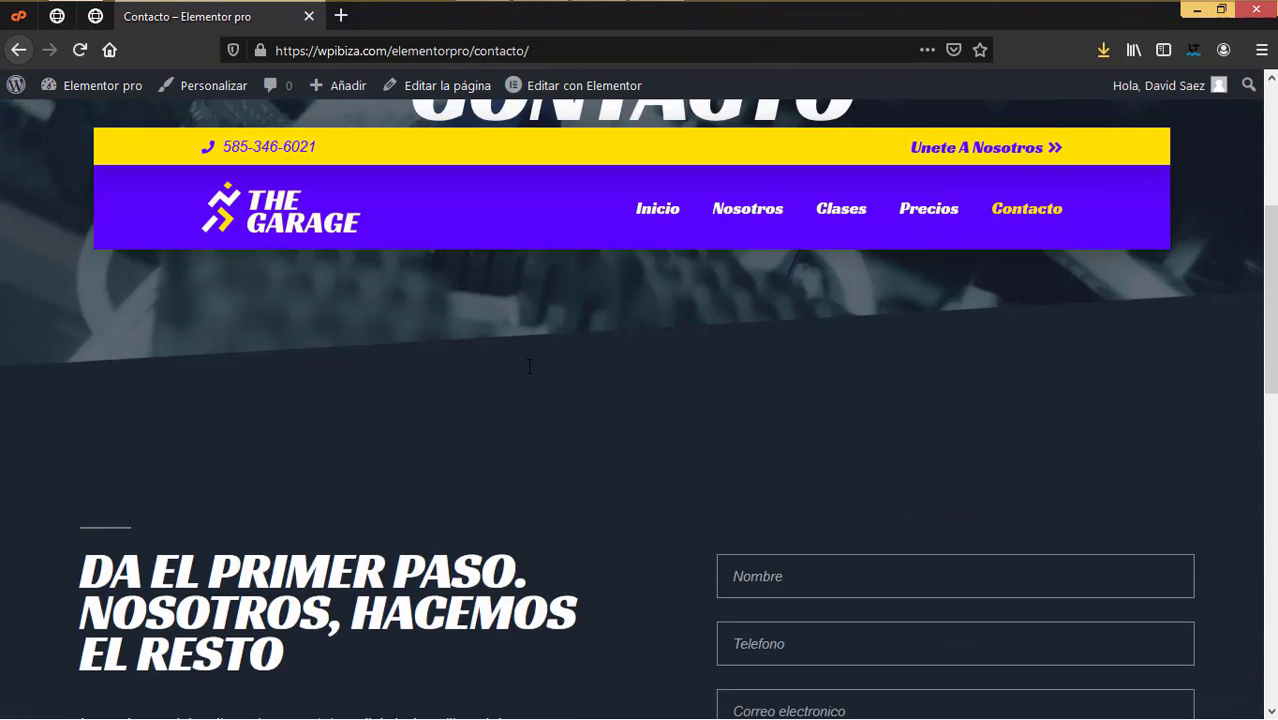
scroll(527, 365, up, 8)
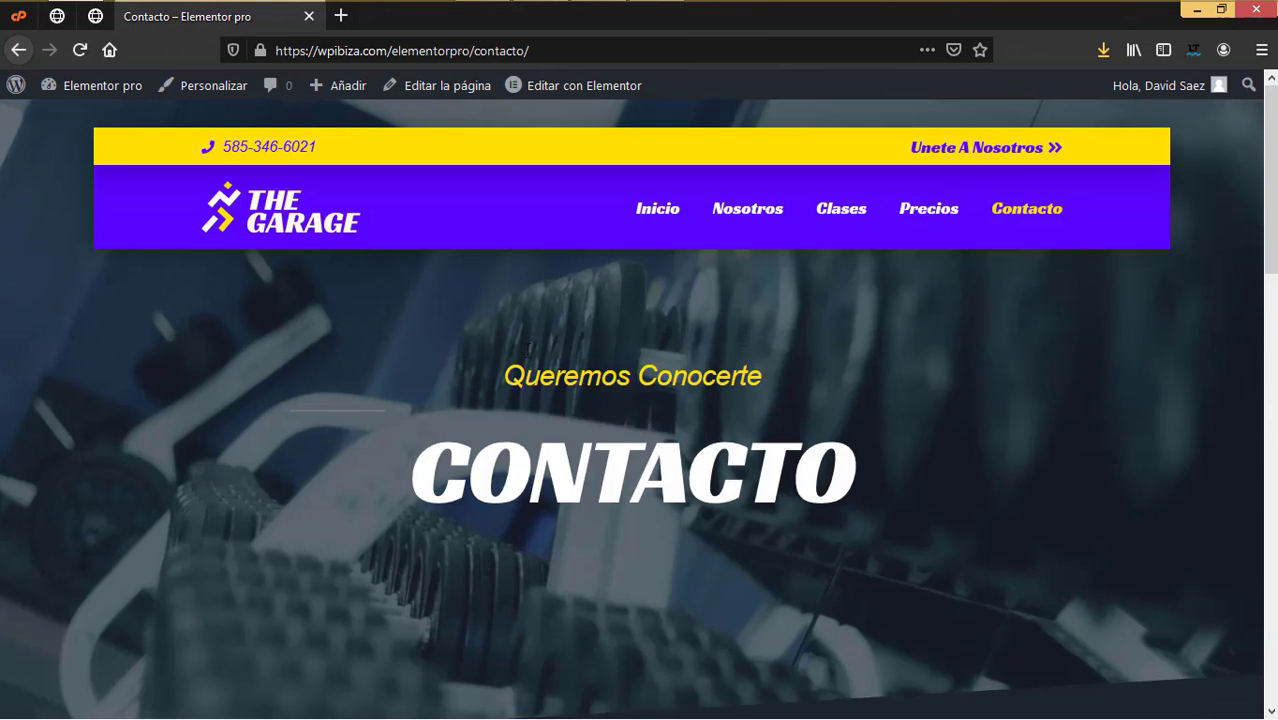
Step: Try the 'Unete A Nosotros' link, then go to the live Nosotros page
click(1003, 158)
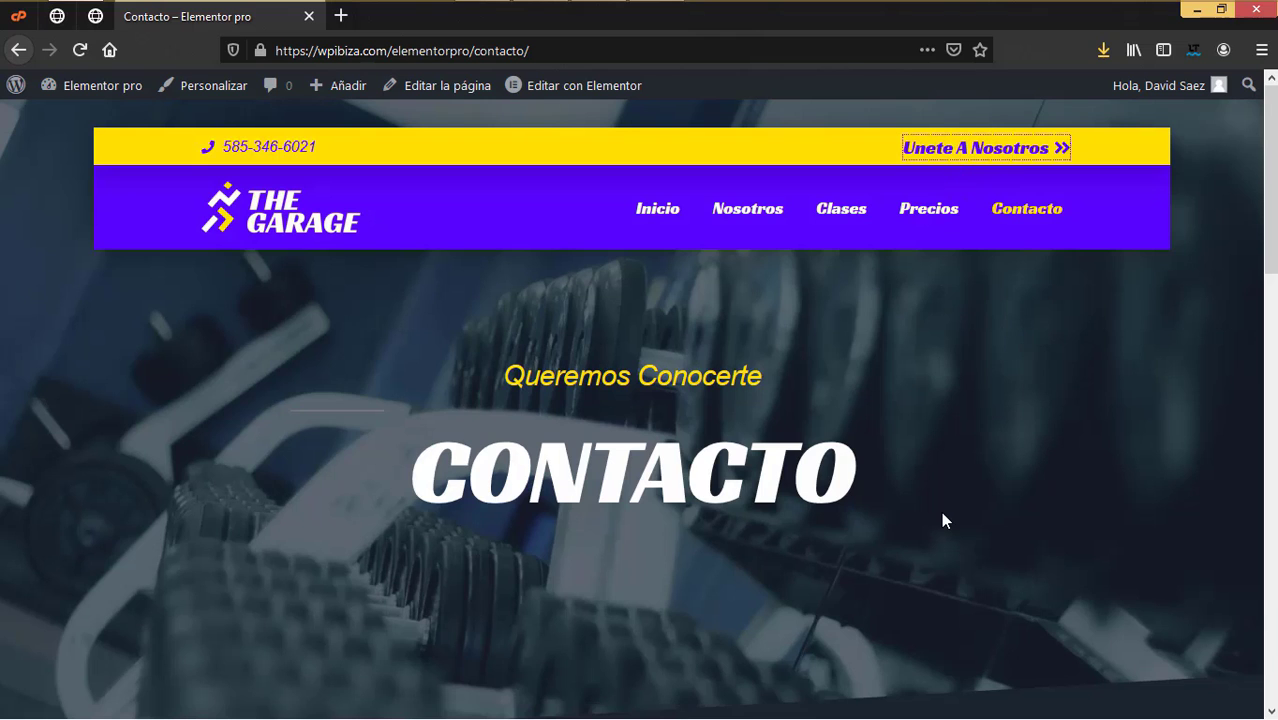
scroll(941, 511, down, 10)
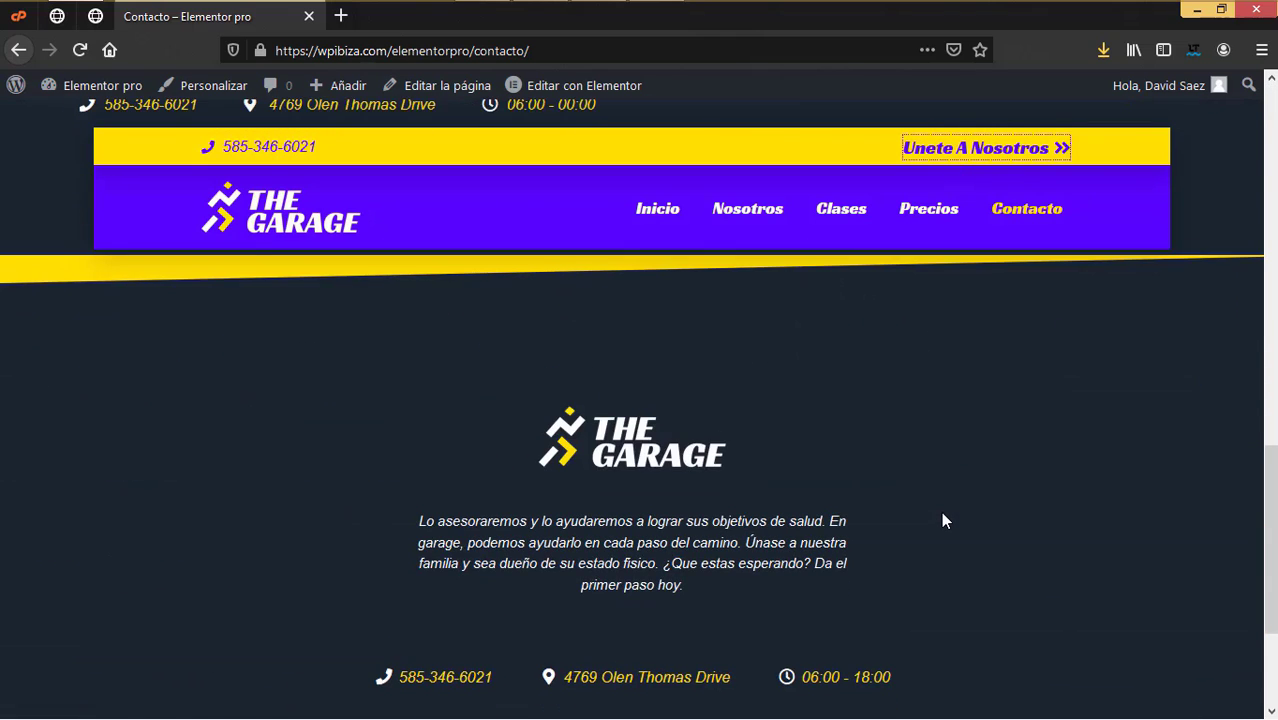
scroll(941, 511, up, 10)
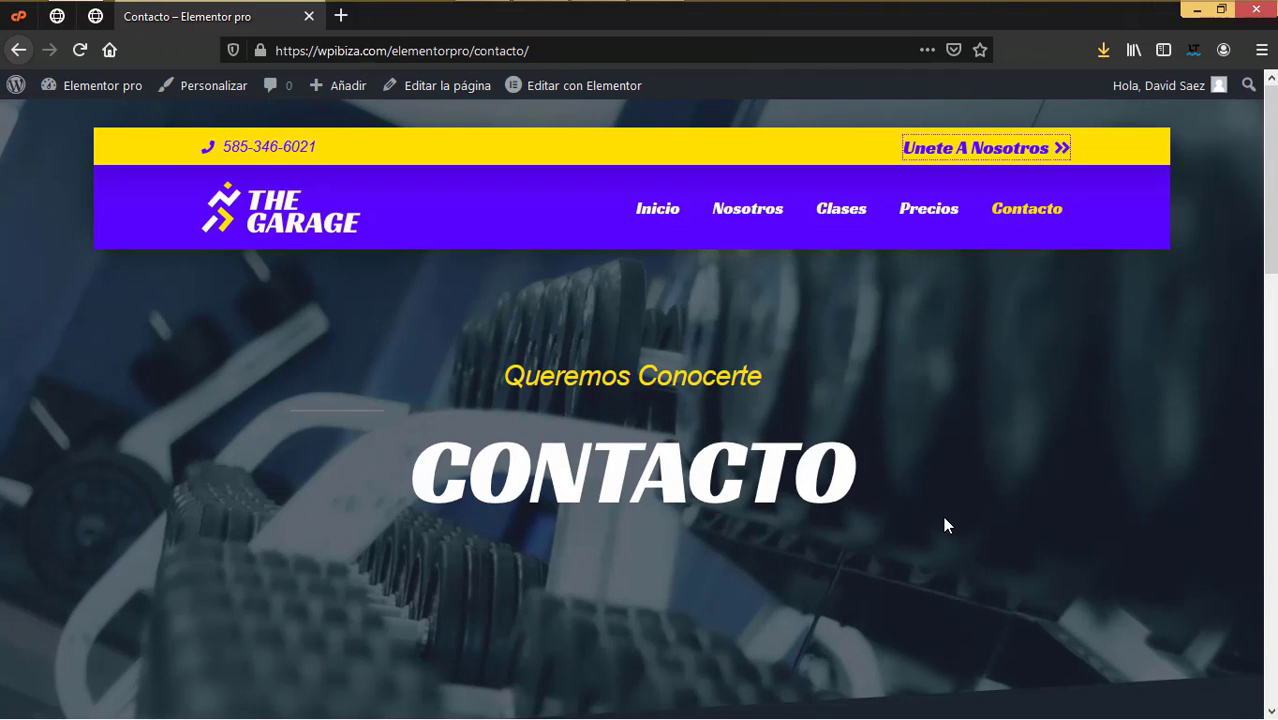
click(767, 221)
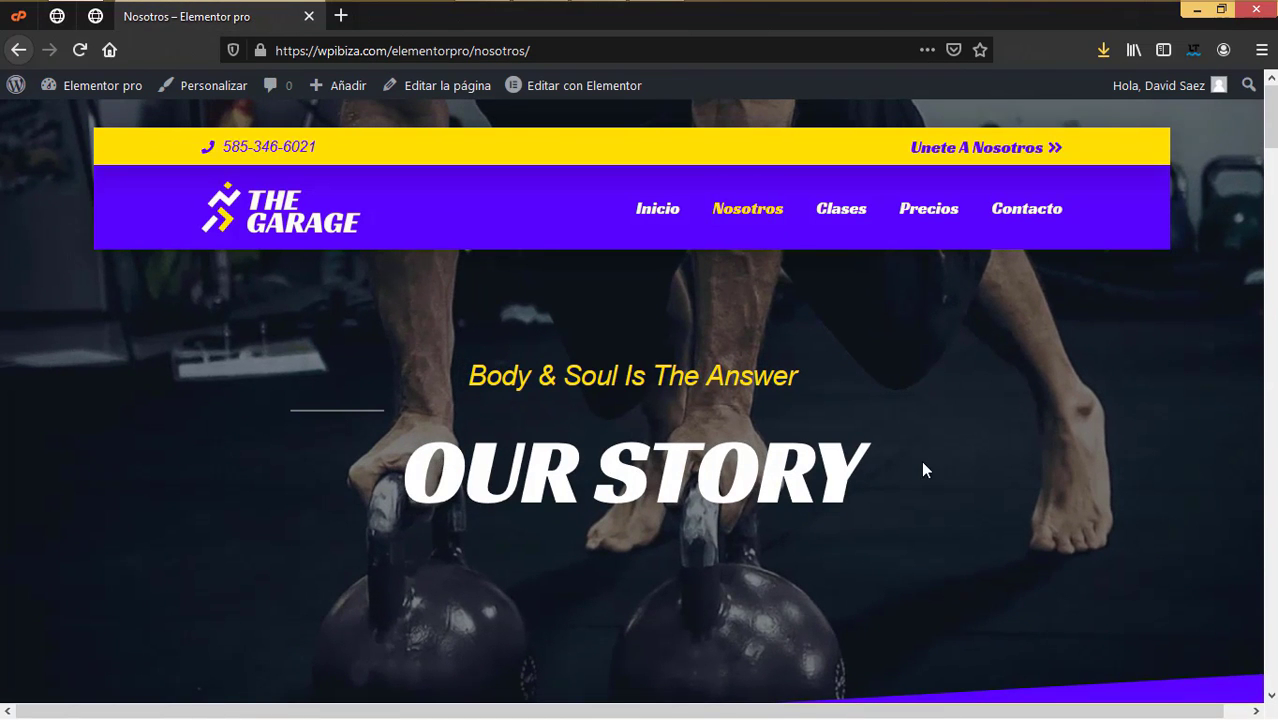
Step: Scroll through the live Nosotros page, then go to the Clases page
scroll(1022, 492, down, 3)
scroll(1022, 492, down, 5)
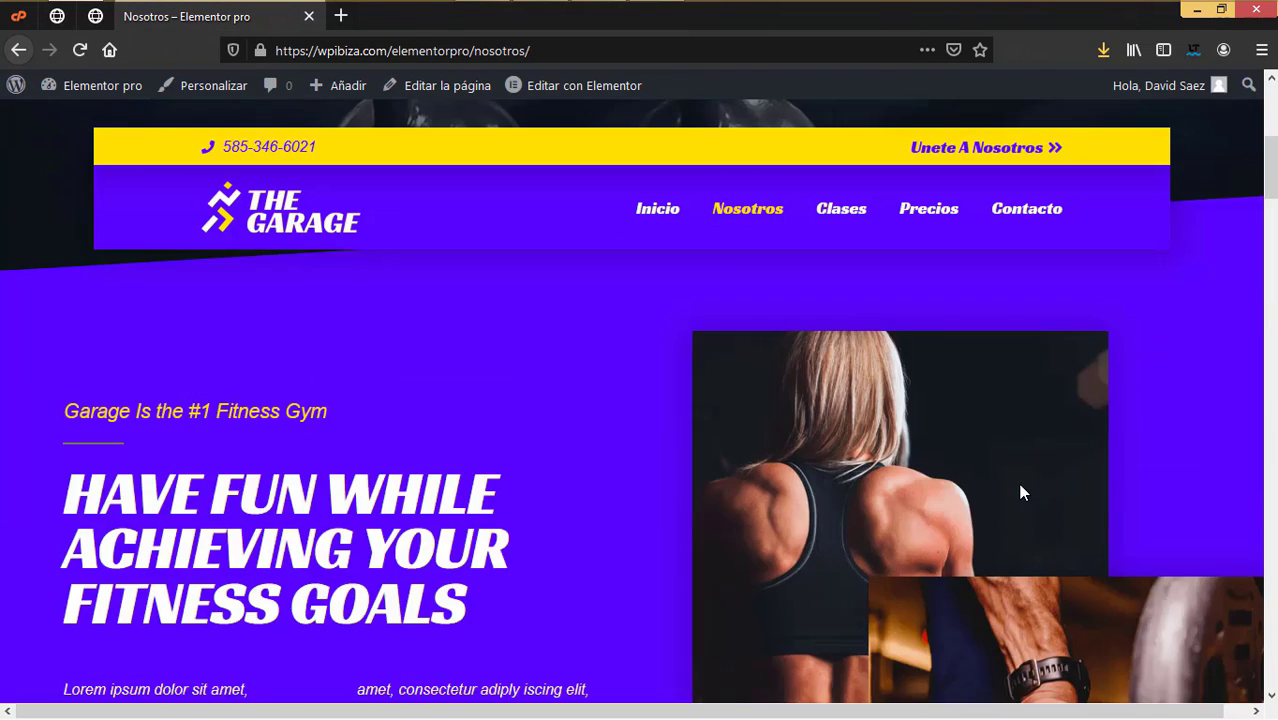
scroll(923, 493, down, 5)
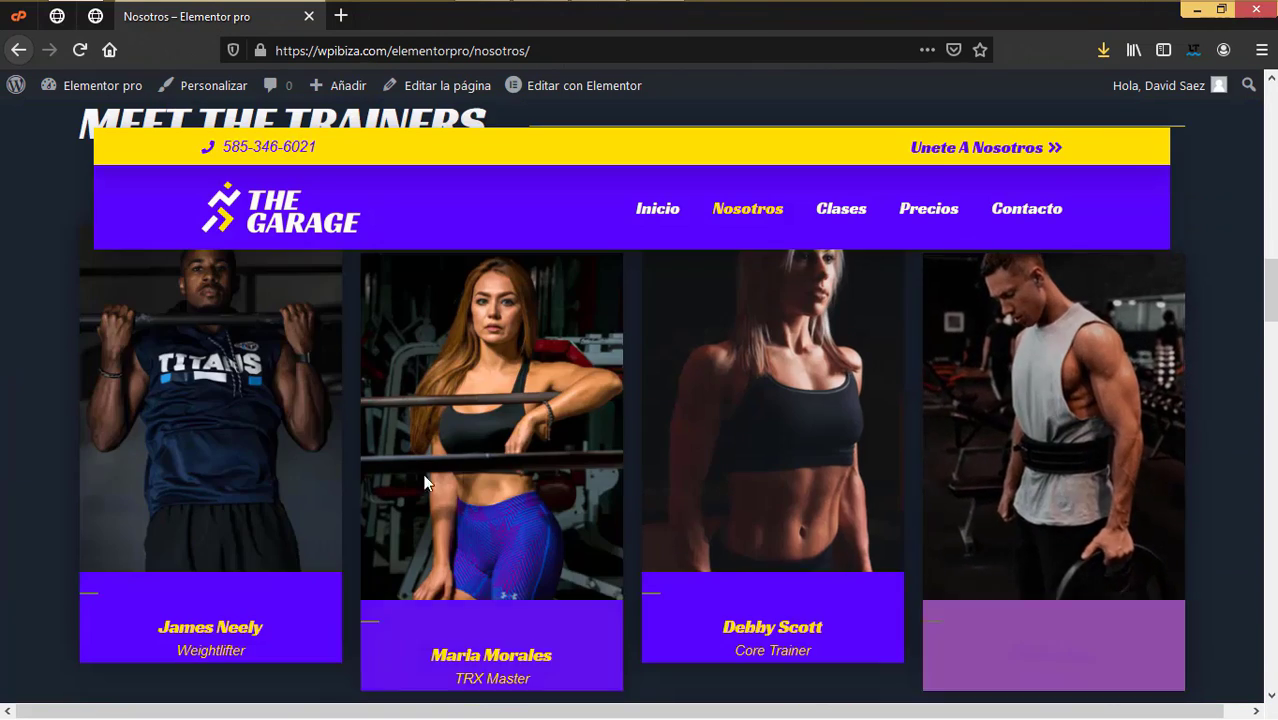
scroll(899, 516, down, 5)
scroll(899, 516, down, 3)
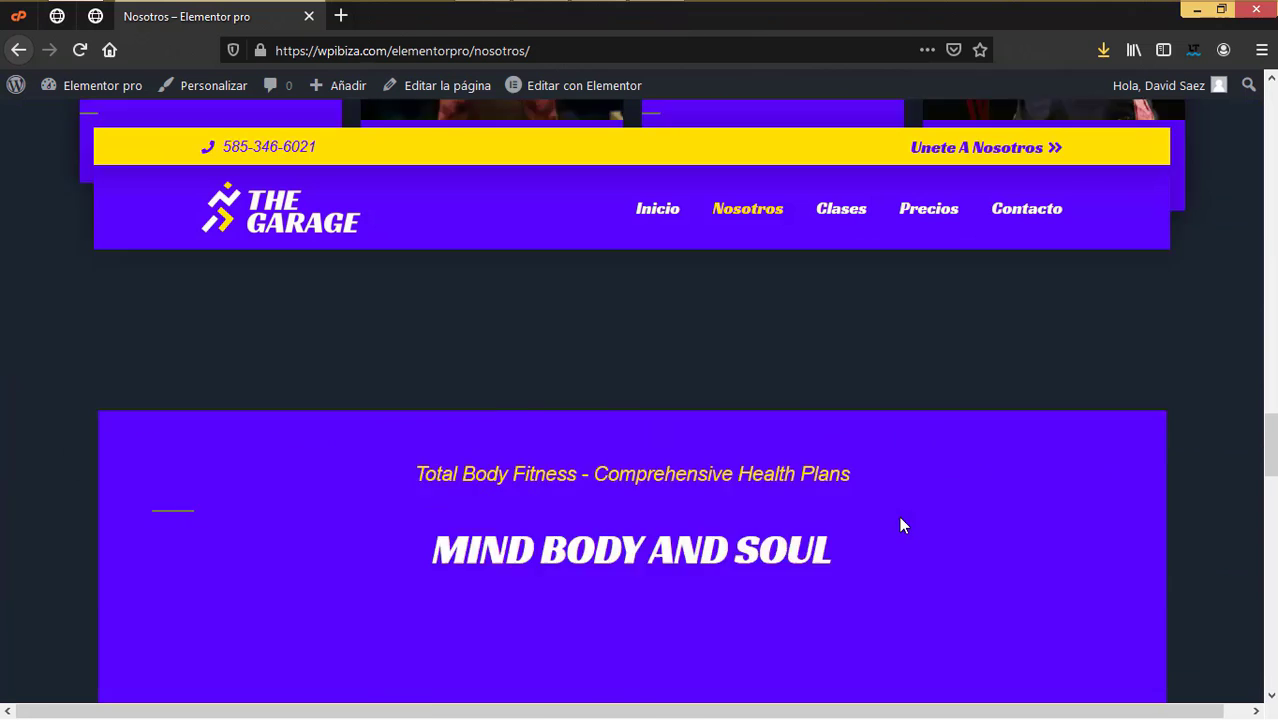
scroll(901, 517, up, 6)
click(844, 208)
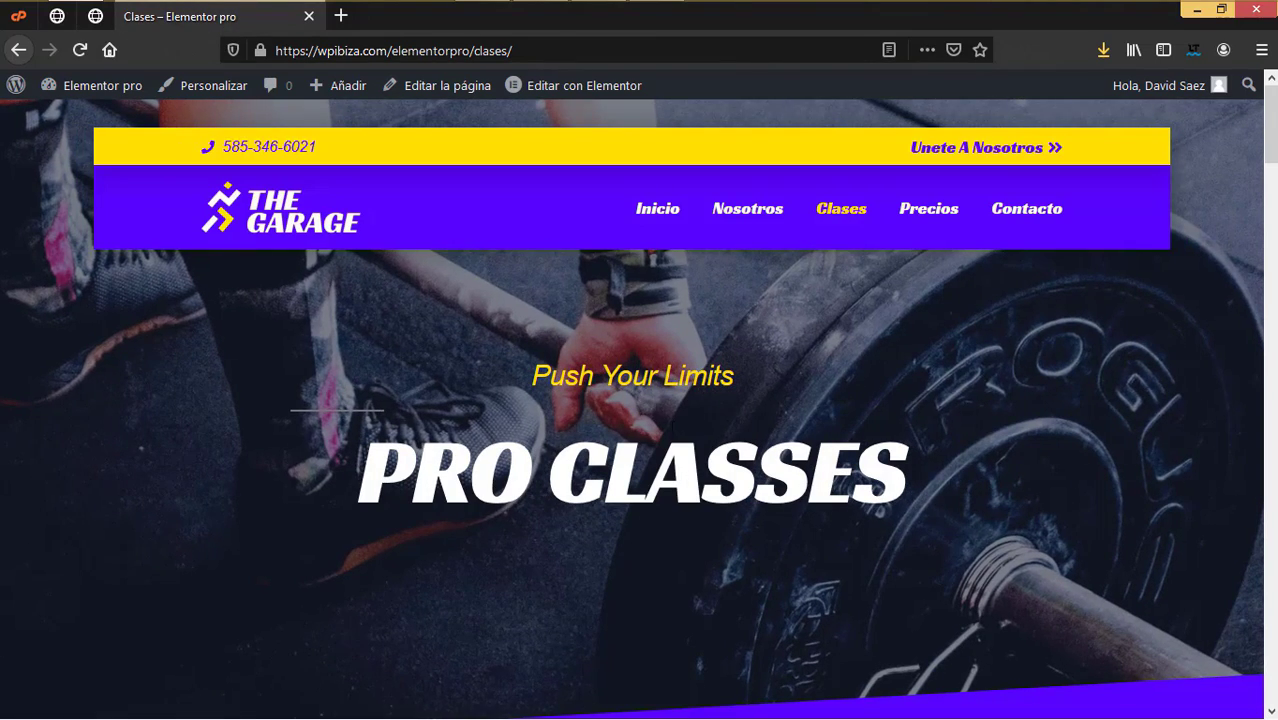
Step: Scroll through the live Clases page, then go to the Precios page
scroll(673, 432, down, 4)
scroll(673, 432, down, 2)
scroll(673, 430, down, 5)
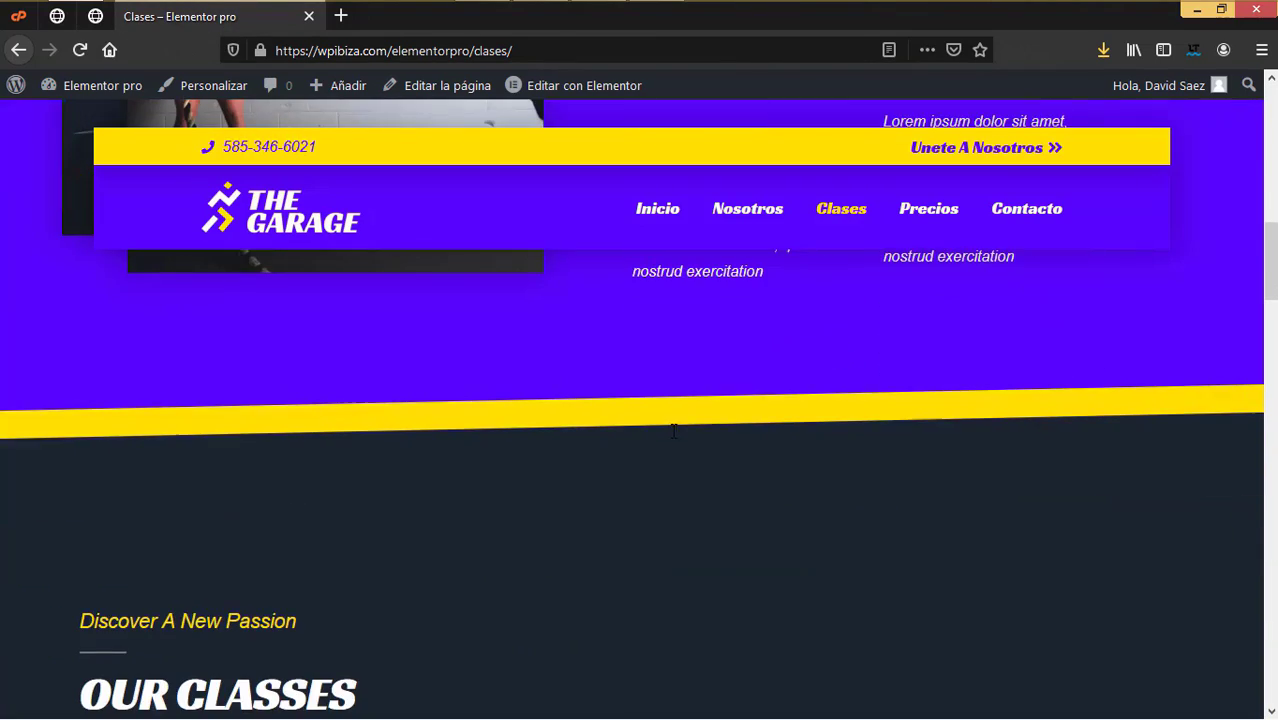
scroll(672, 433, down, 5)
scroll(668, 415, down, 1)
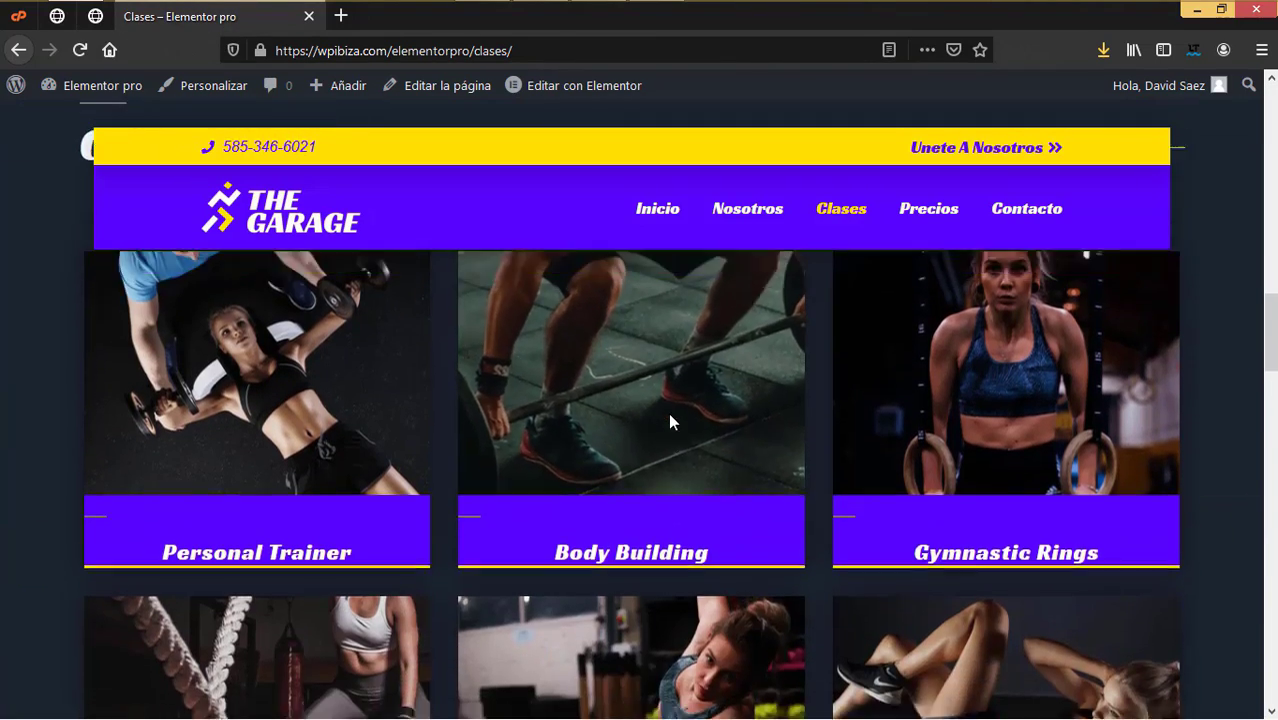
scroll(684, 400, up, 4)
scroll(688, 400, down, 5)
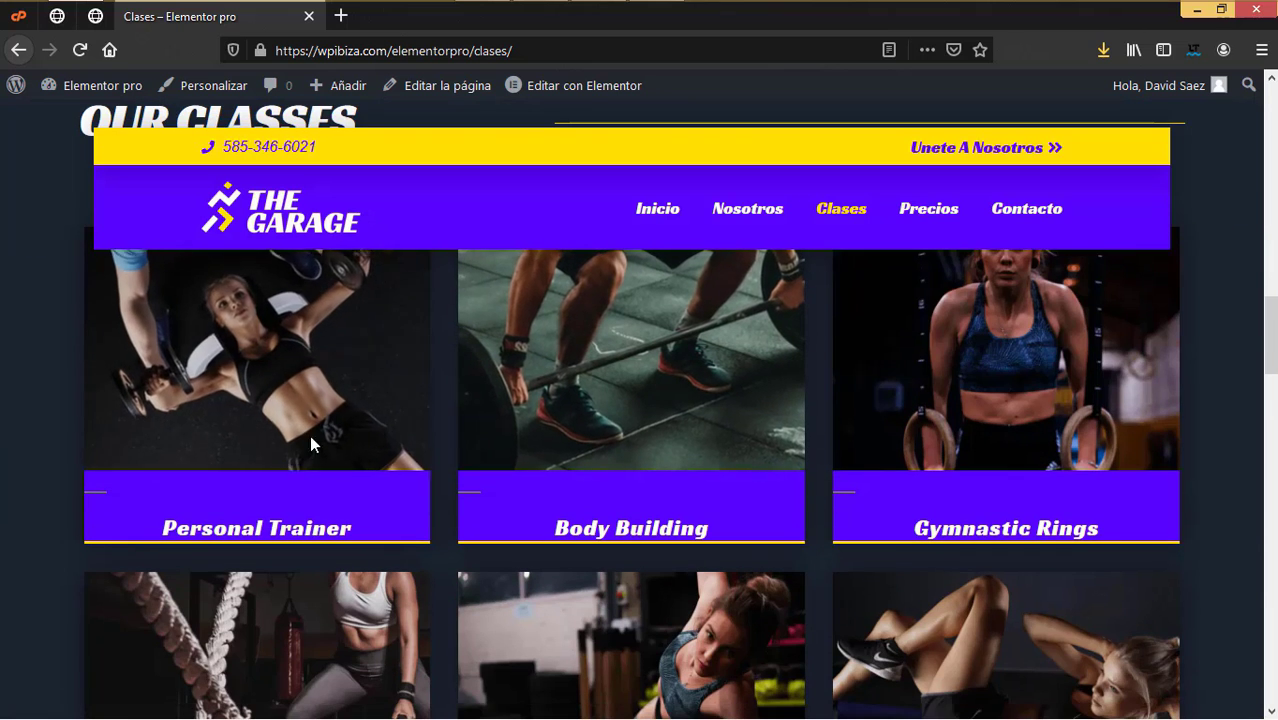
scroll(579, 431, down, 5)
scroll(648, 421, down, 10)
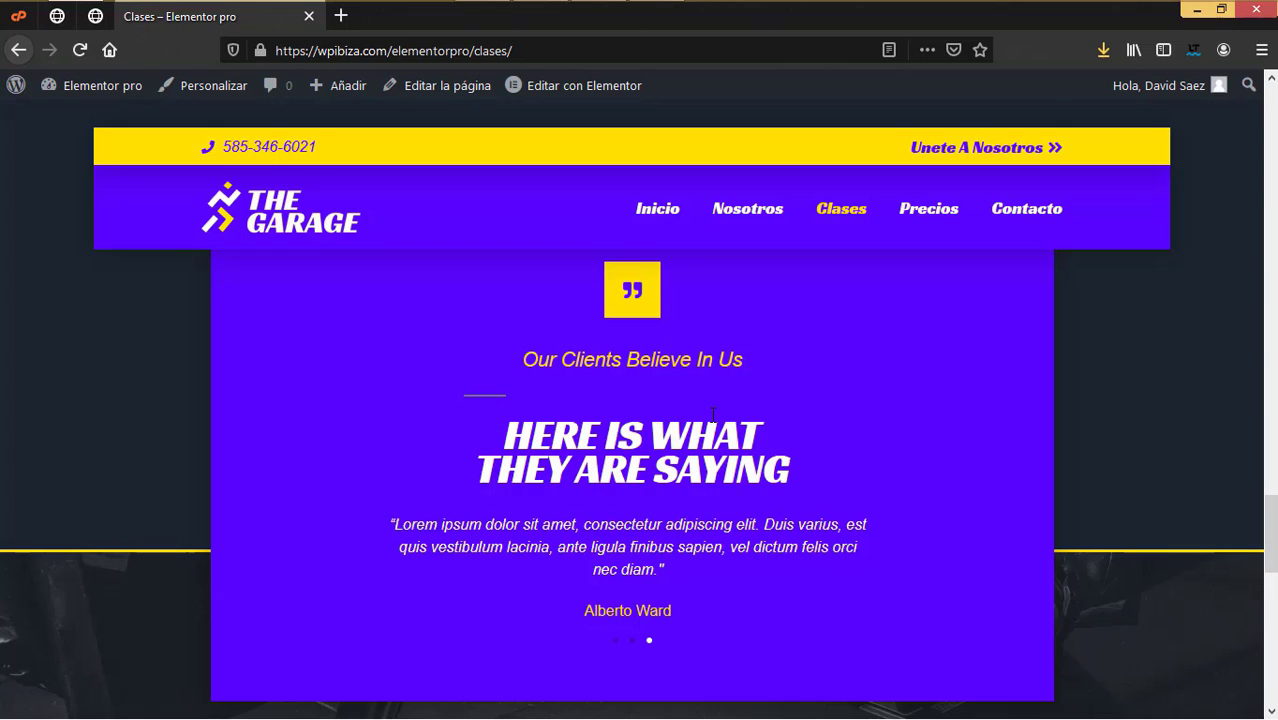
scroll(675, 425, down, 4)
scroll(681, 445, down, 6)
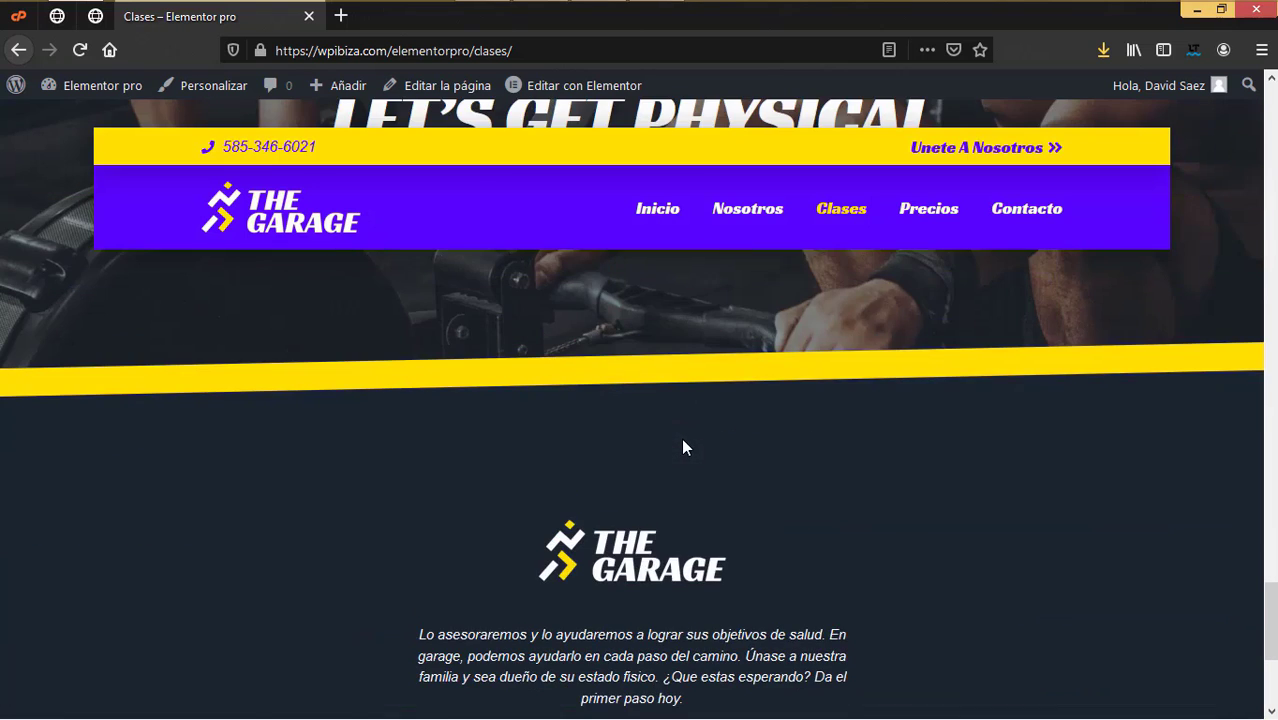
scroll(681, 445, up, 7)
click(913, 212)
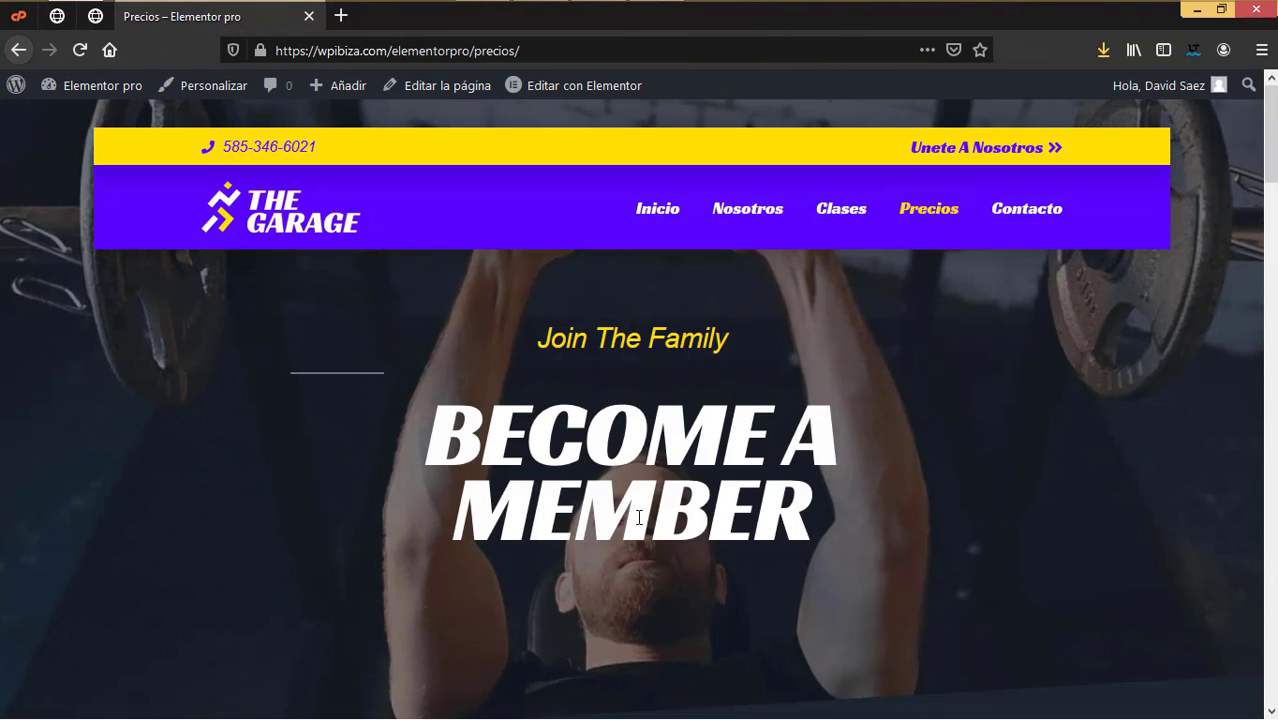
scroll(712, 342, down, 5)
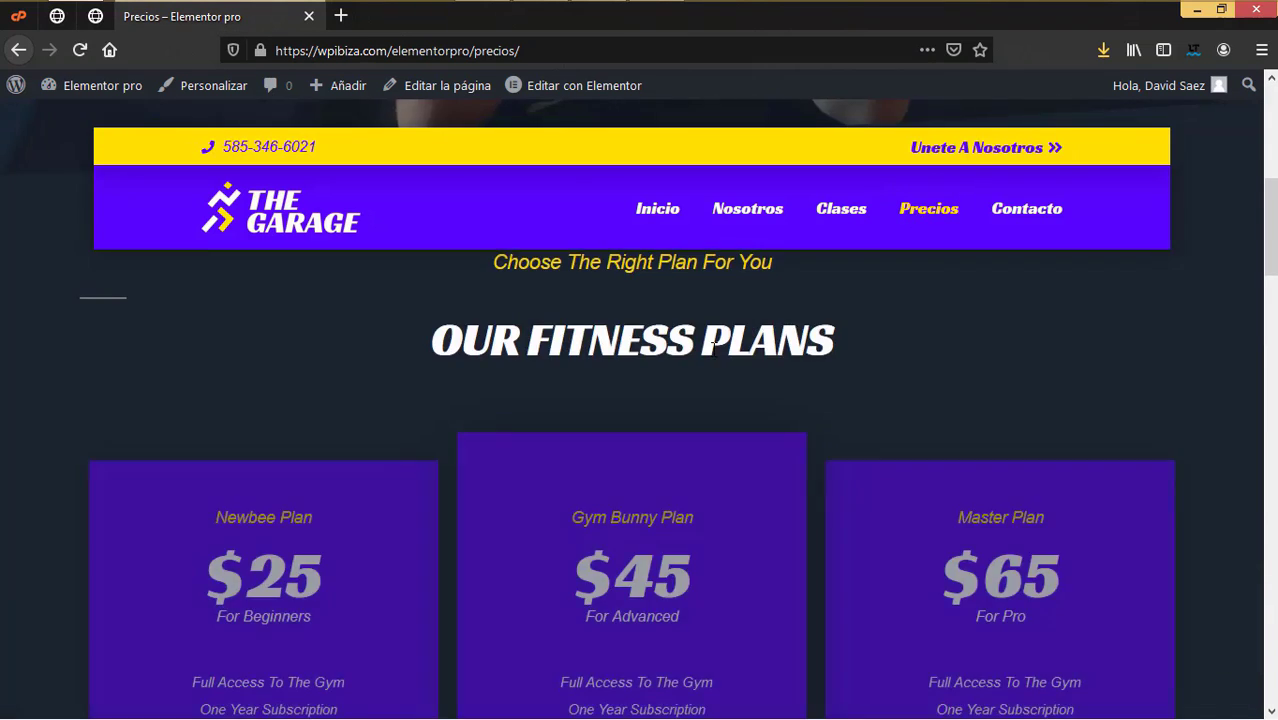
scroll(398, 361, down, 3)
scroll(398, 361, up, 1)
scroll(296, 462, down, 2)
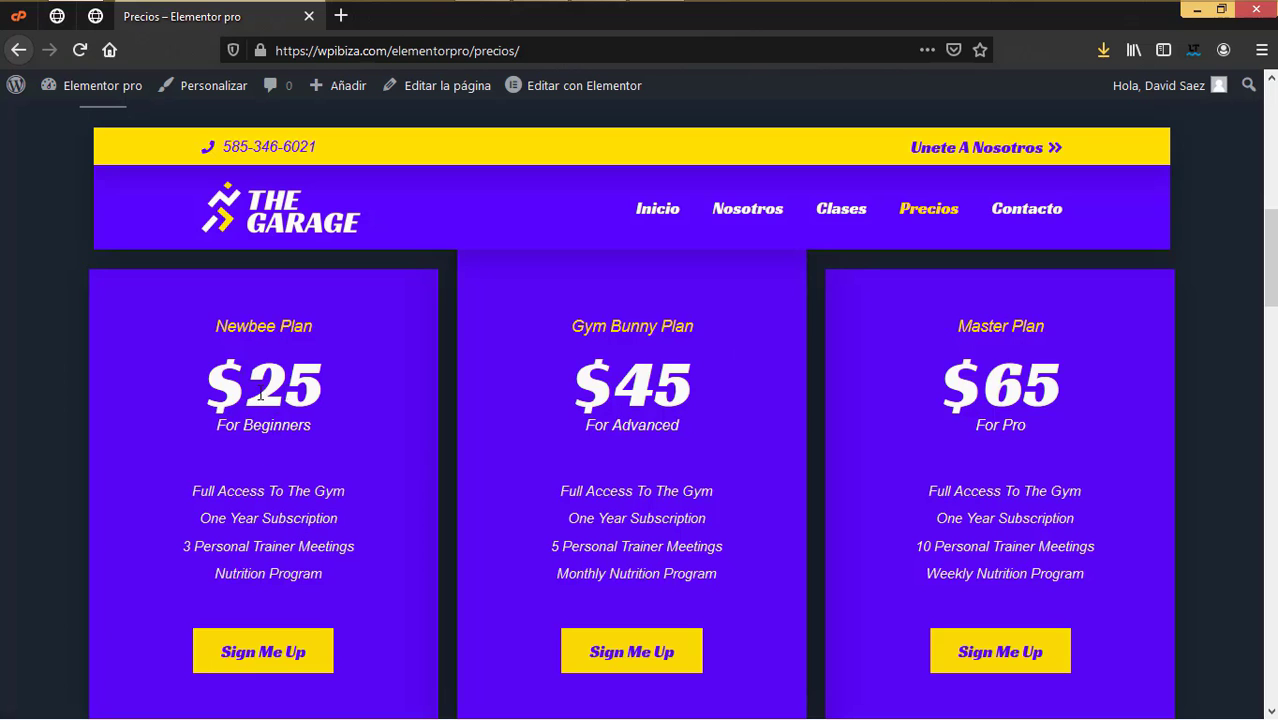
scroll(406, 580, down, 10)
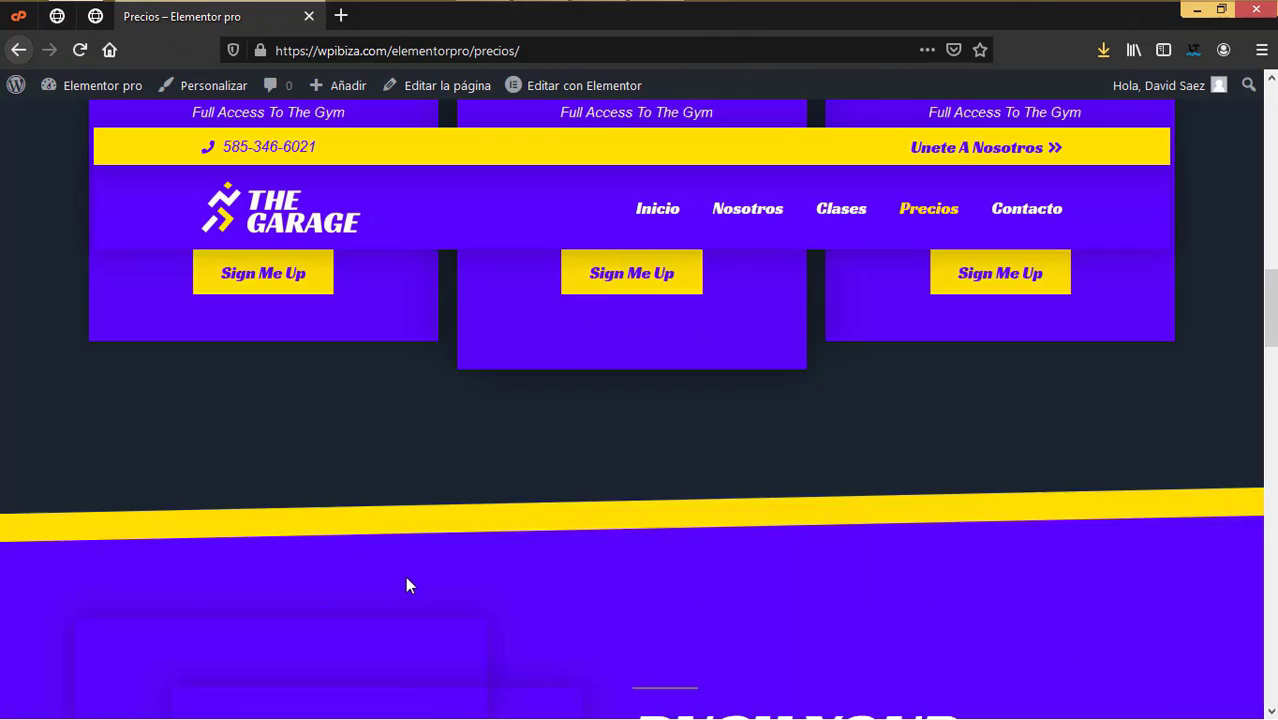
scroll(696, 595, down, 5)
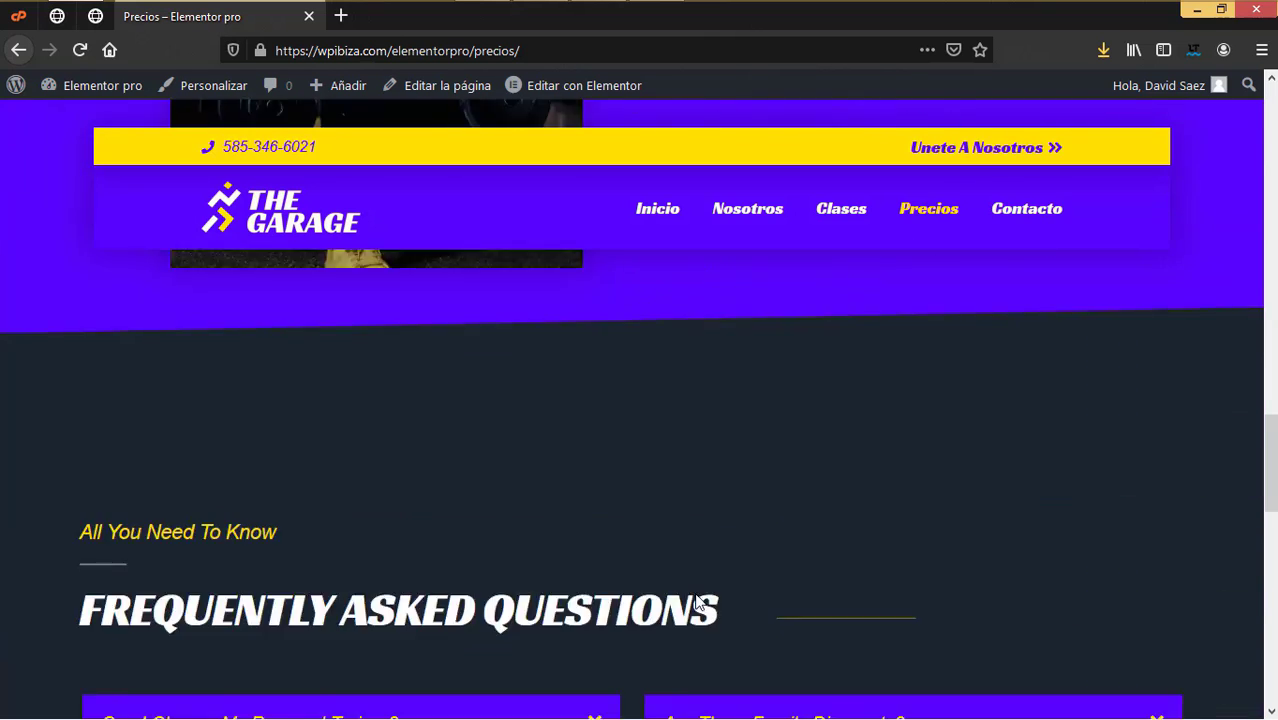
scroll(694, 592, down, 4)
scroll(694, 593, up, 10)
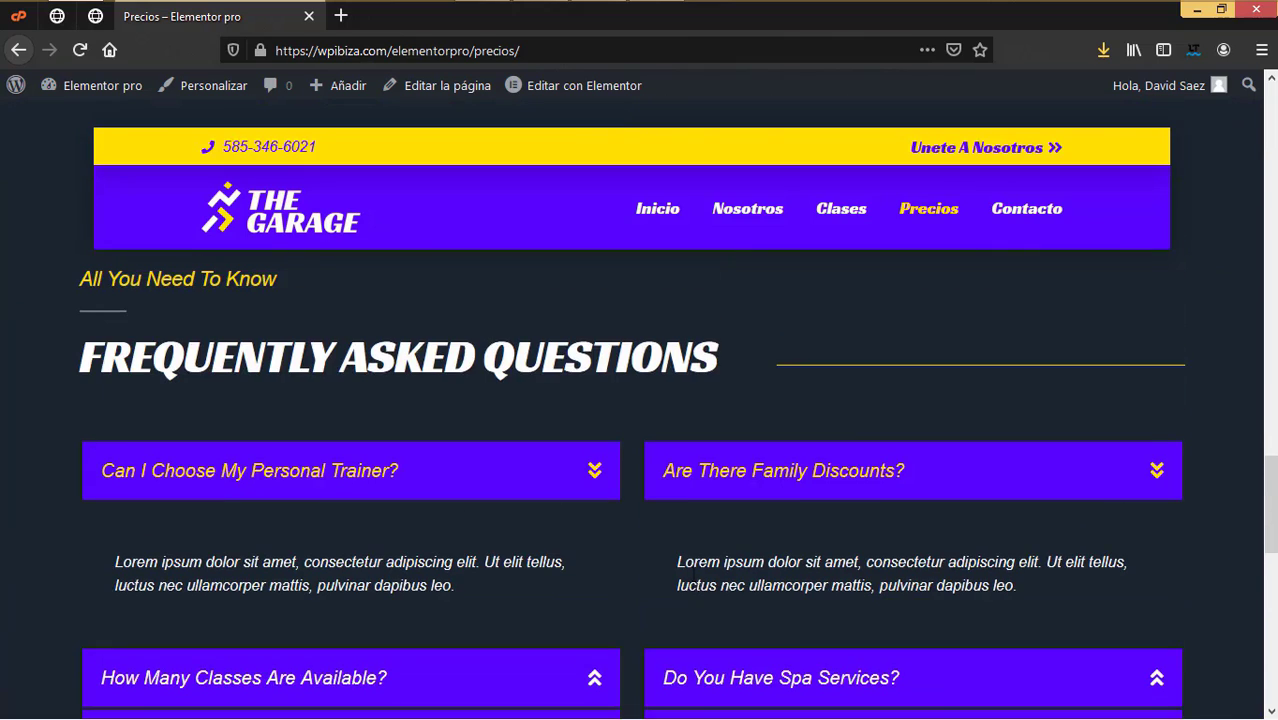
scroll(693, 566, down, 3)
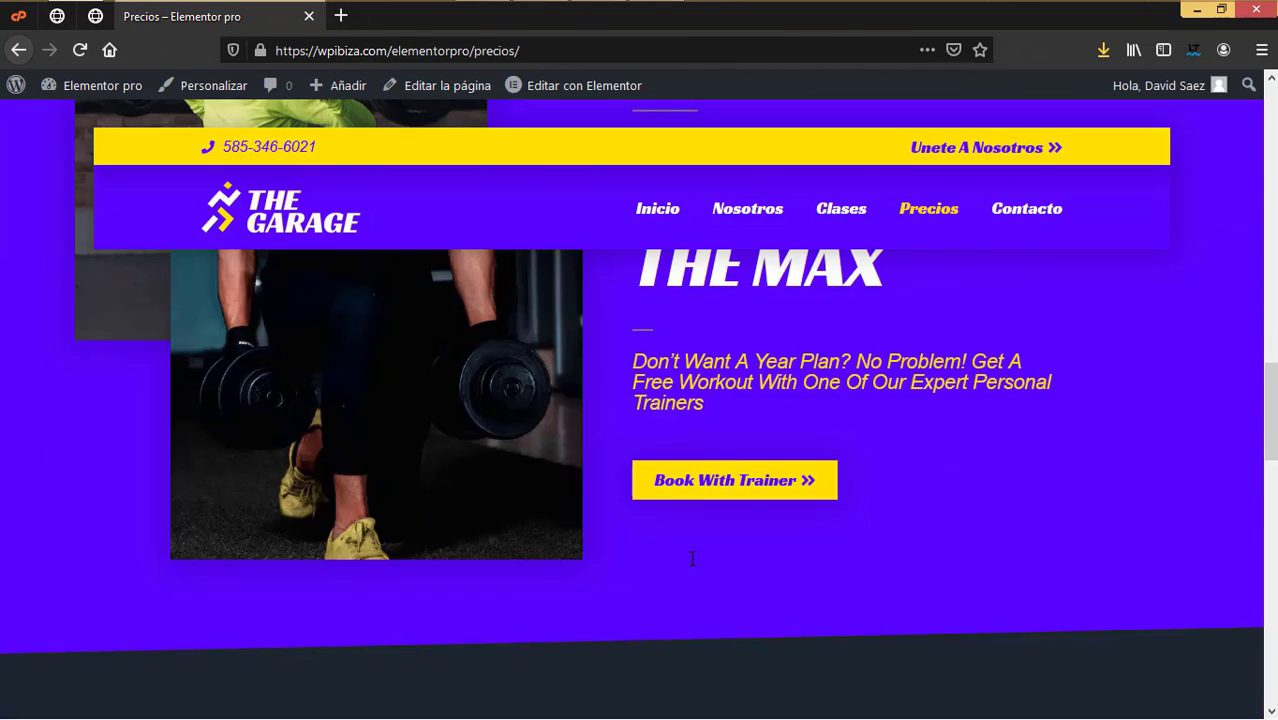
scroll(608, 425, down, 6)
scroll(655, 545, up, 1)
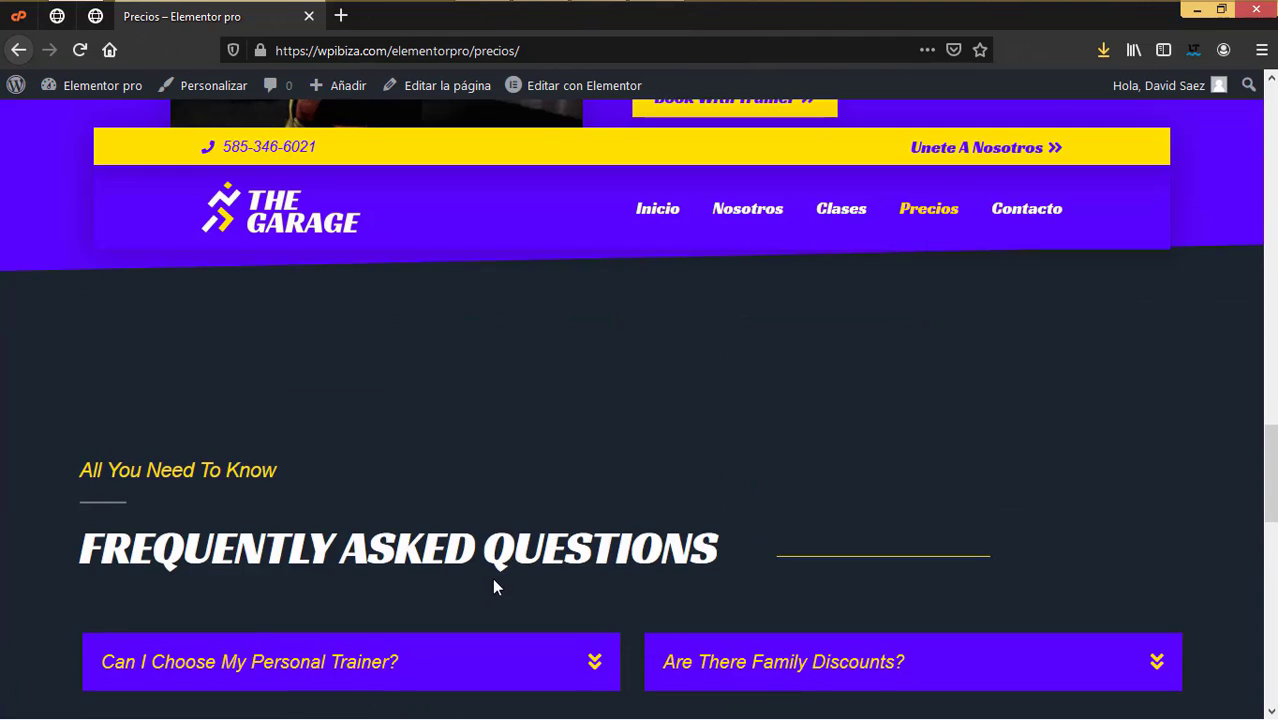
scroll(491, 578, down, 3)
scroll(492, 578, up, 2)
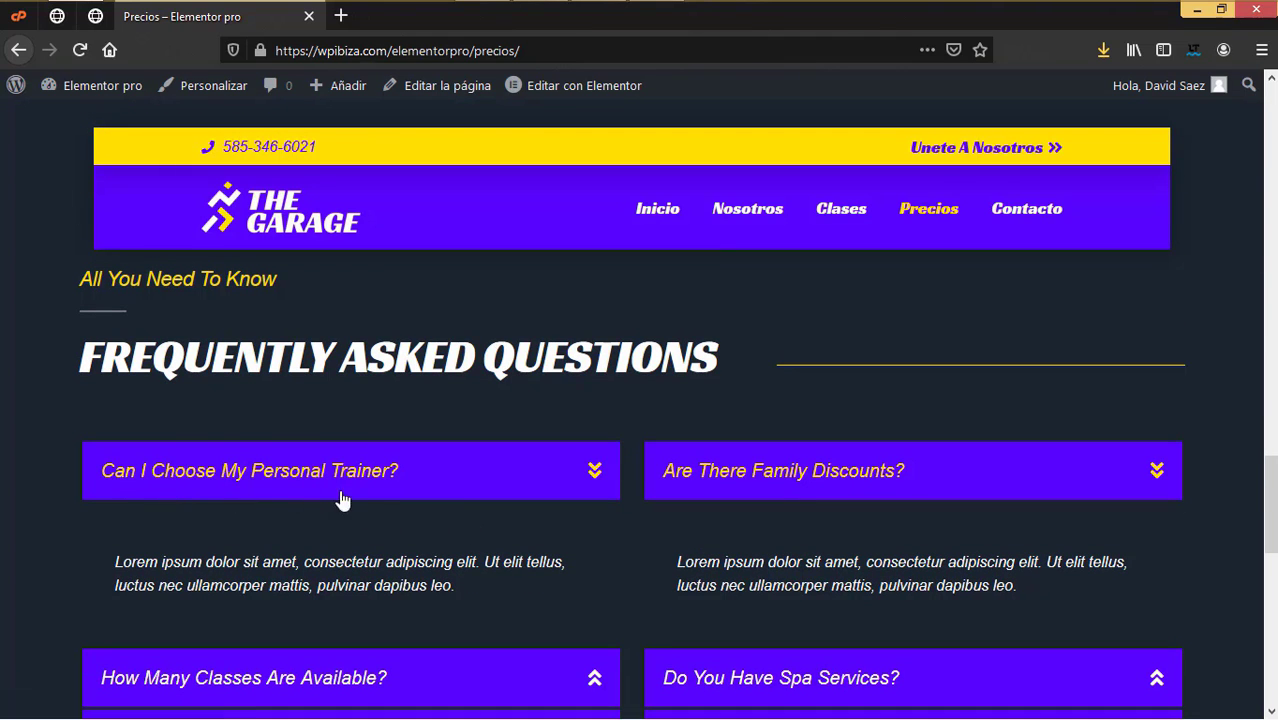
scroll(311, 578, down, 3)
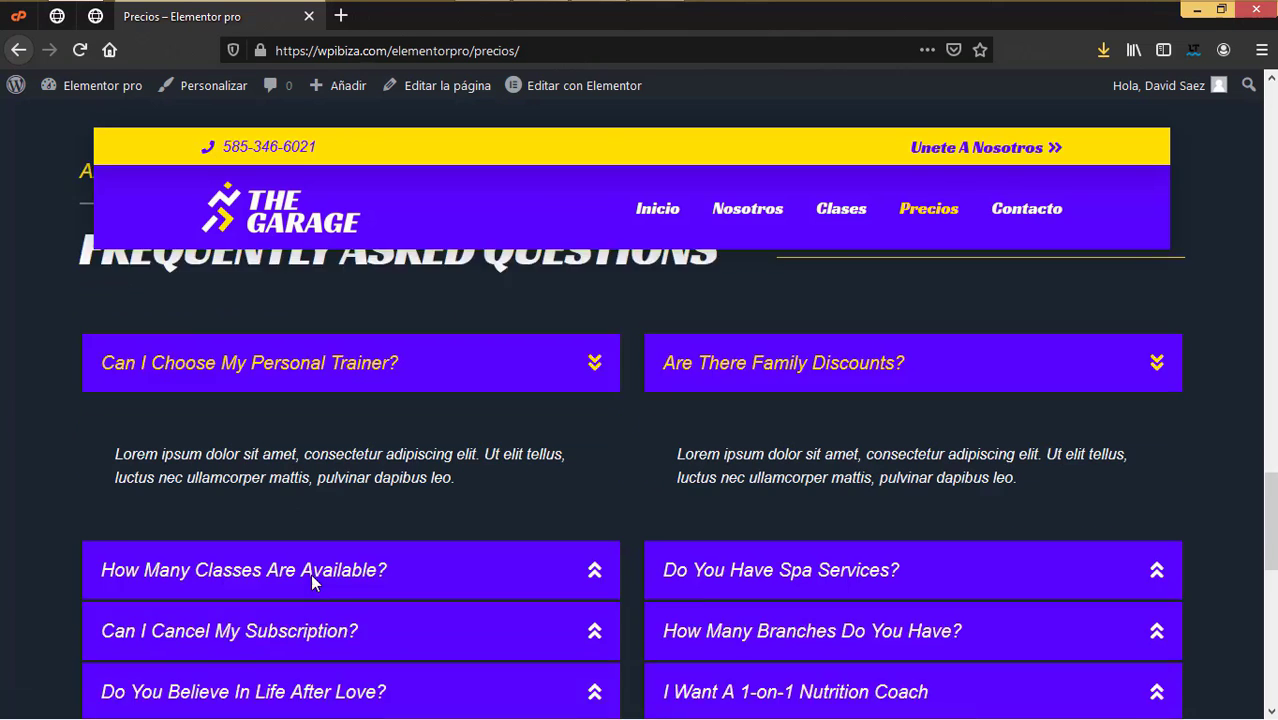
scroll(550, 531, down, 5)
scroll(552, 523, up, 12)
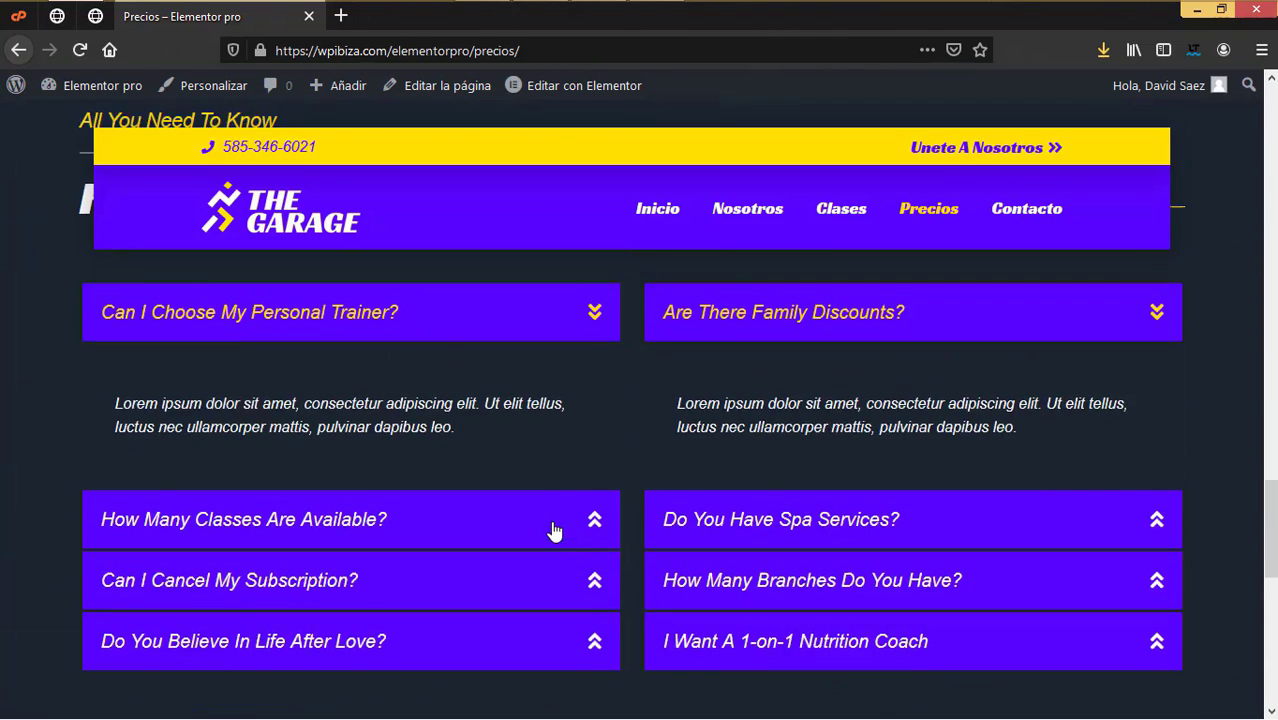
scroll(548, 526, down, 4)
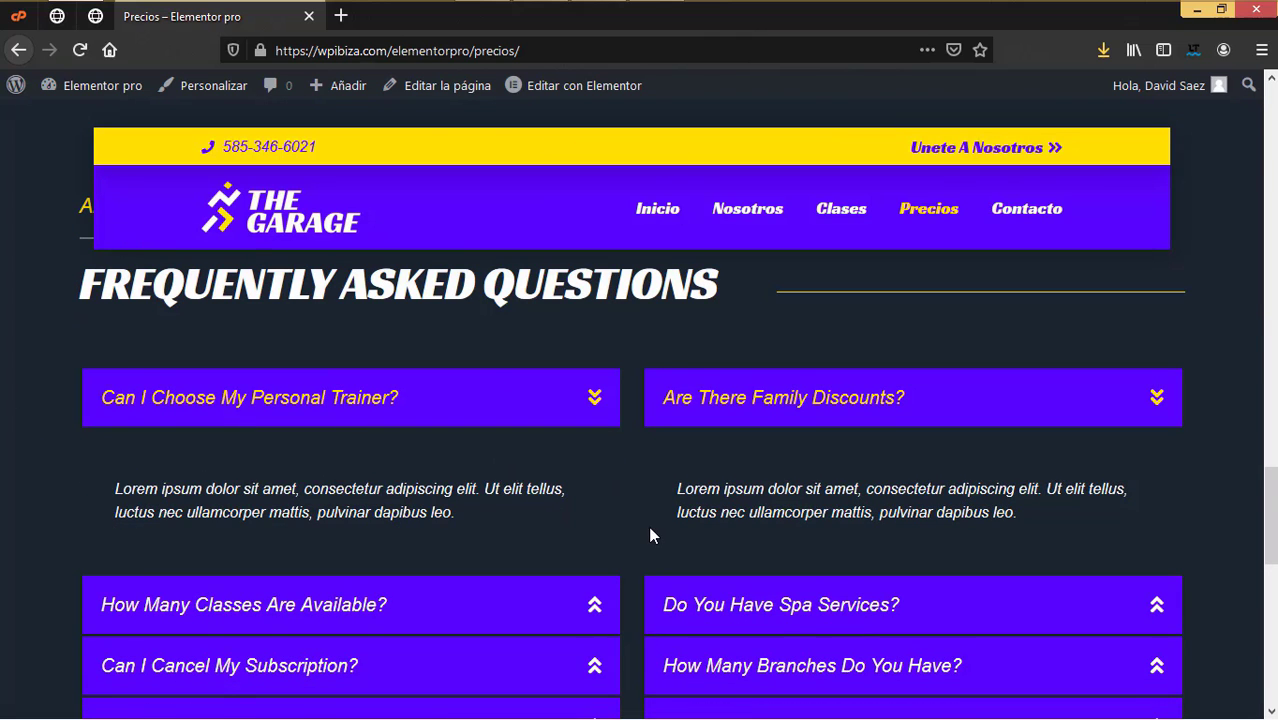
scroll(623, 562, down, 8)
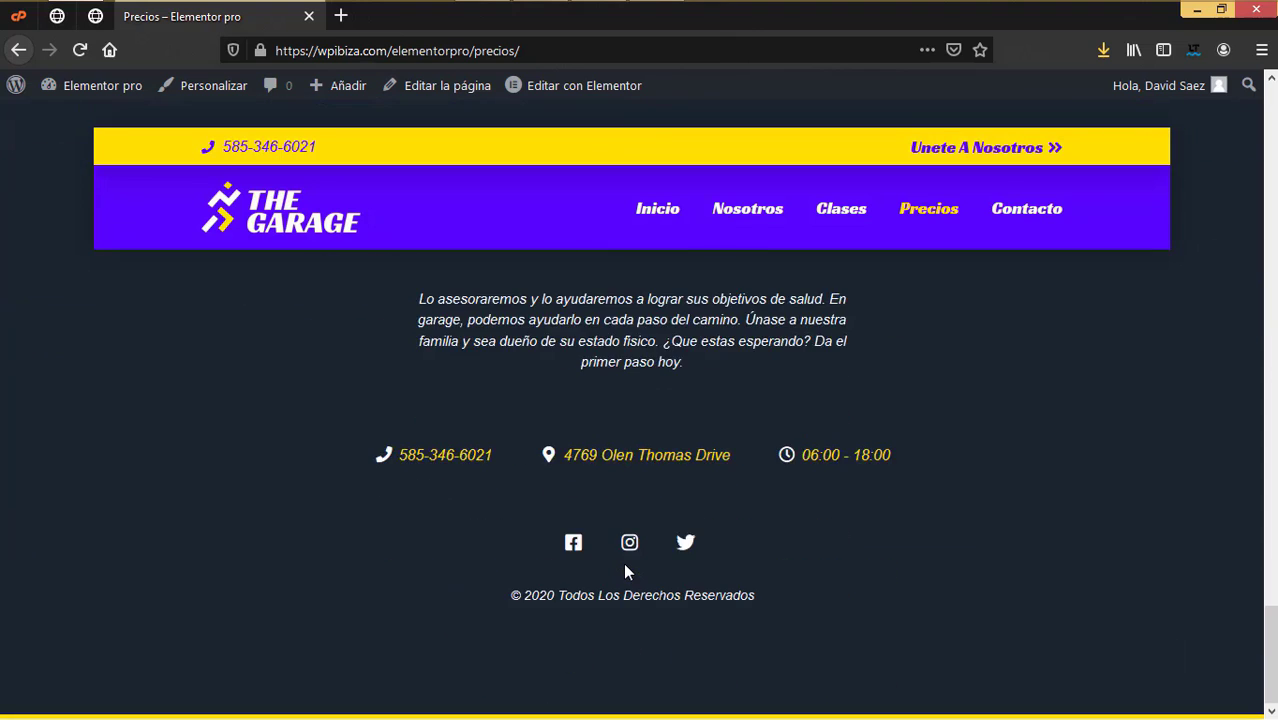
scroll(623, 562, up, 9)
scroll(623, 562, up, 10)
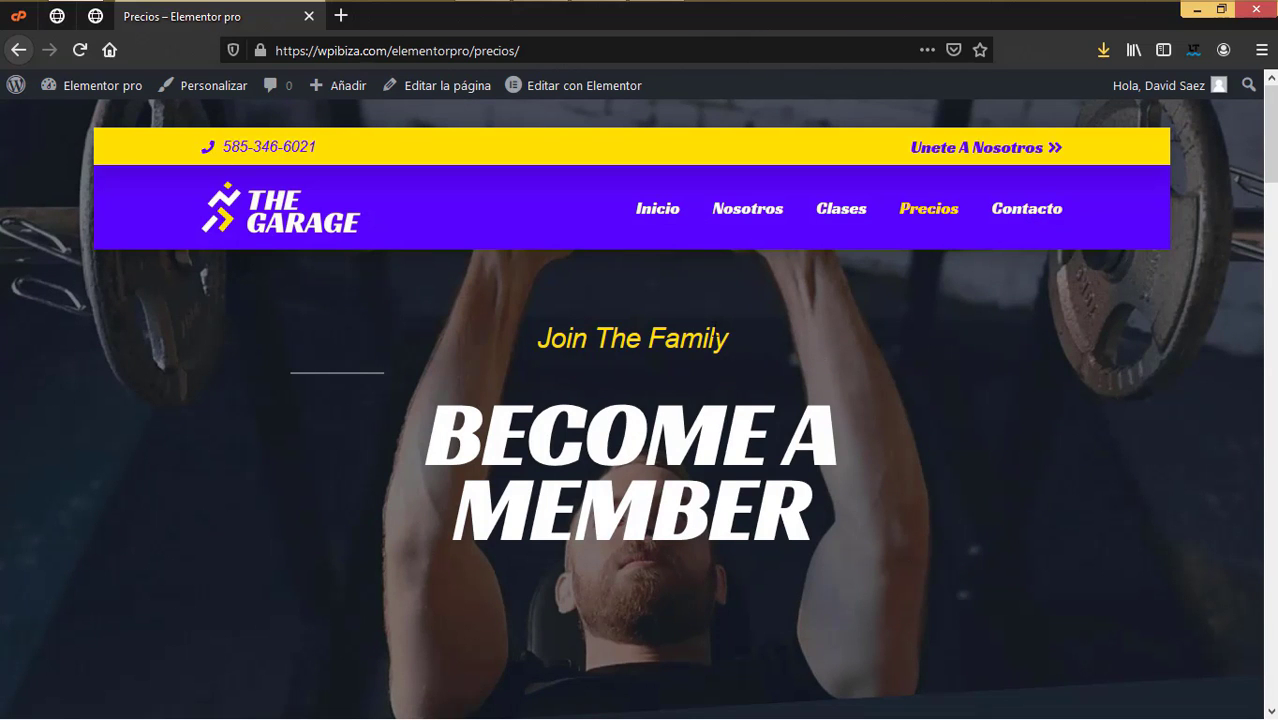
scroll(832, 532, down, 20)
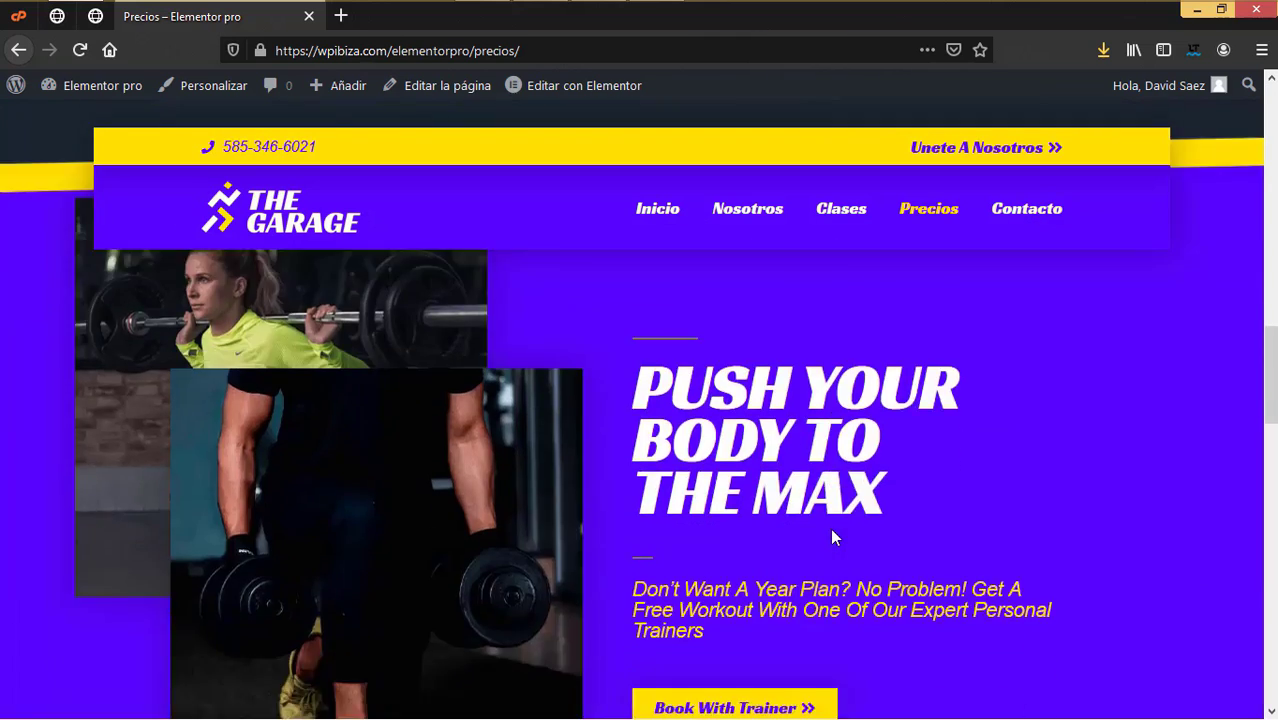
scroll(832, 532, up, 15)
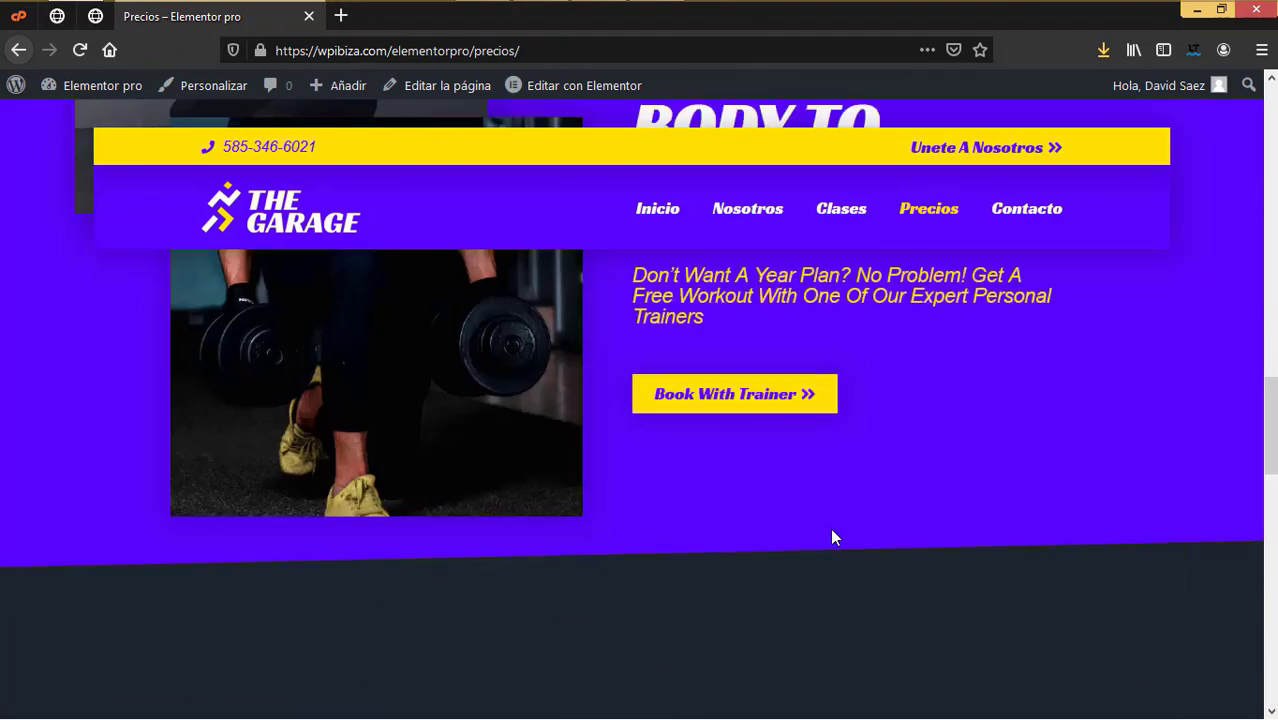
scroll(832, 537, up, 6)
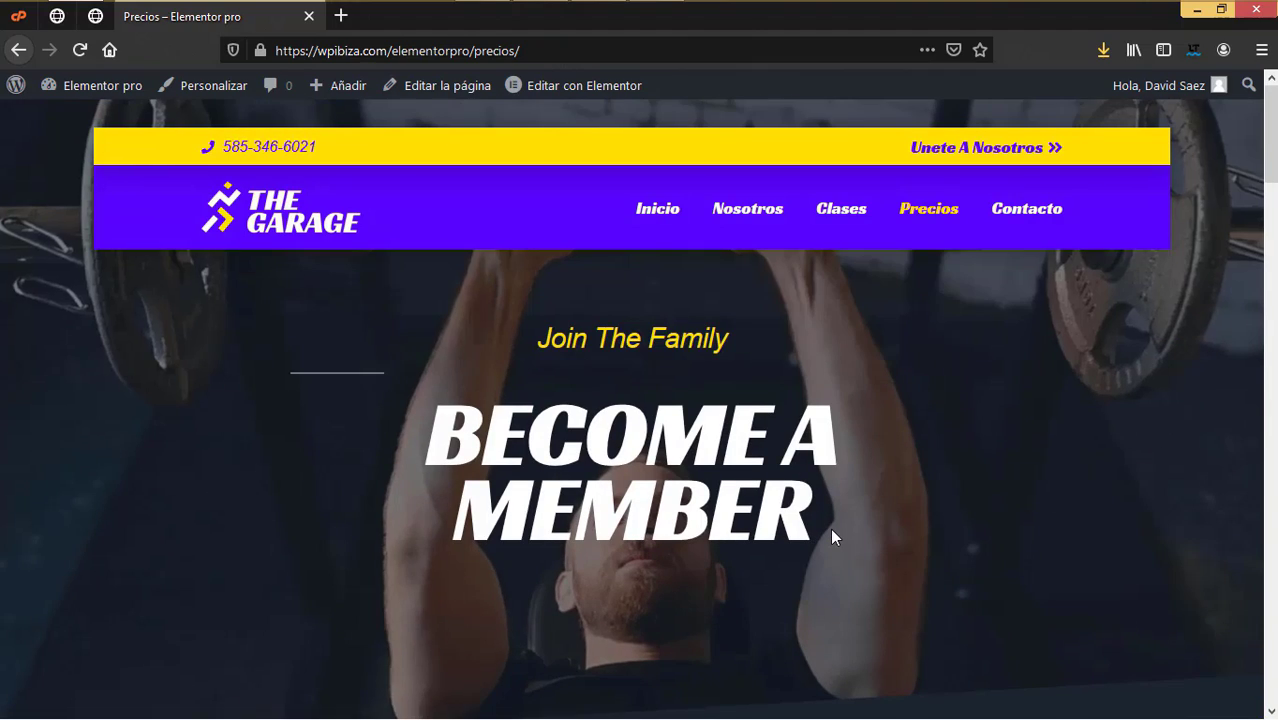
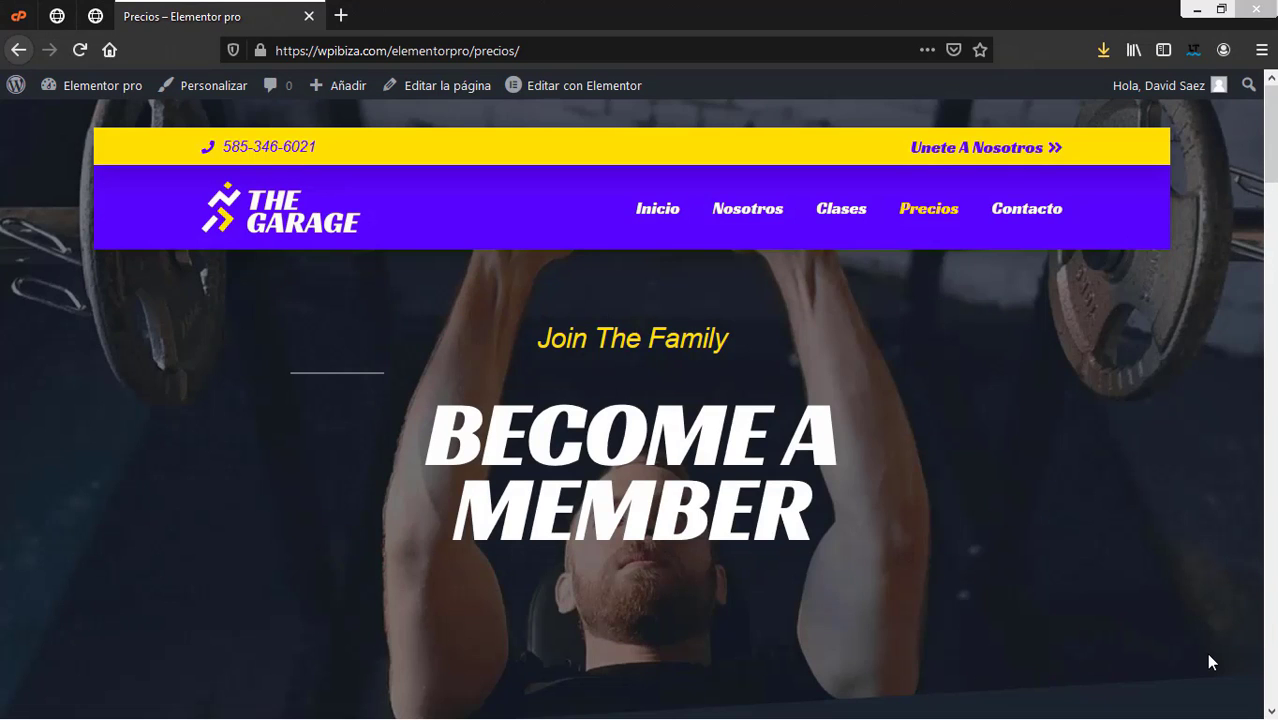
Step: Browse the live Contacto page's contact form, then return to the admin Páginas list
click(1033, 215)
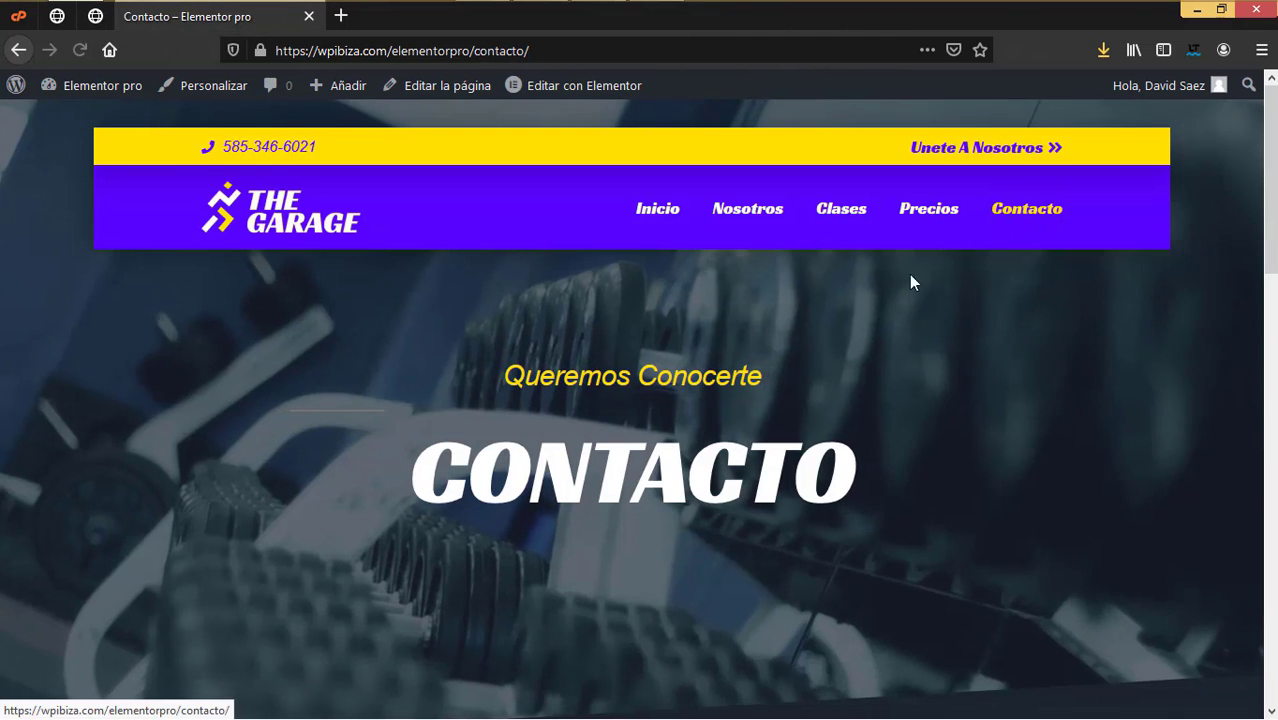
scroll(958, 514, down, 5)
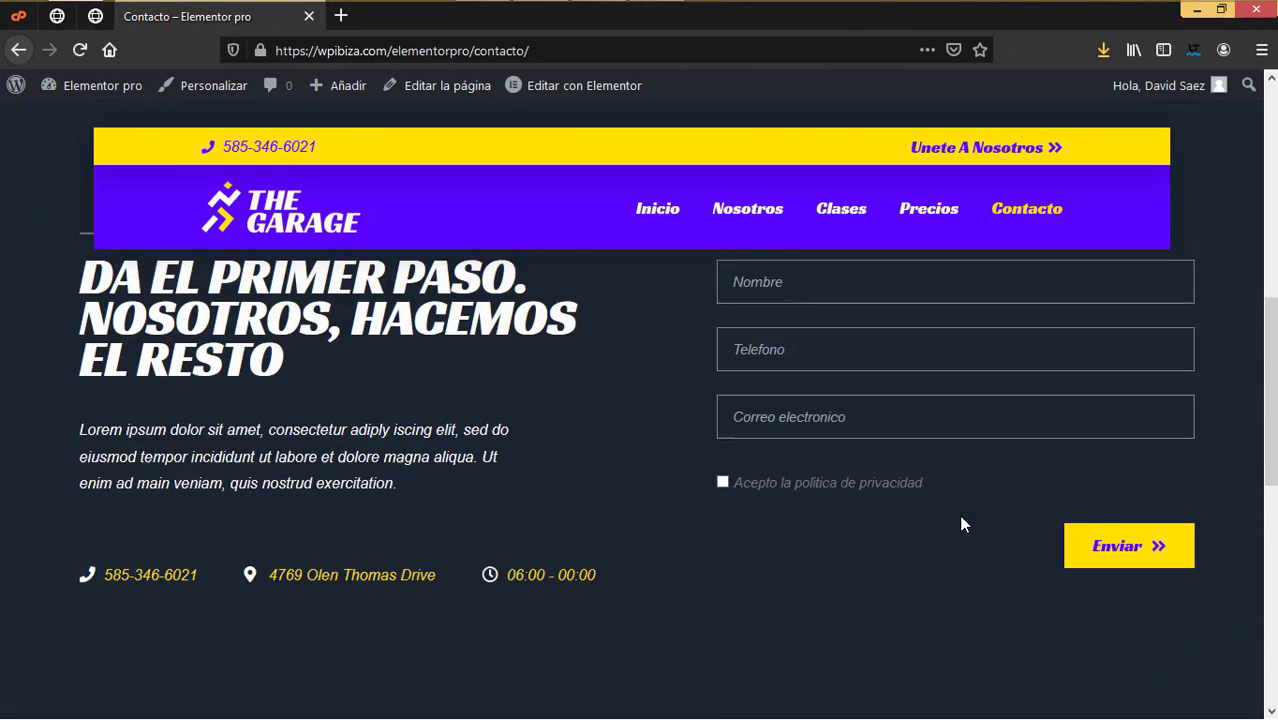
scroll(900, 500, up, 2)
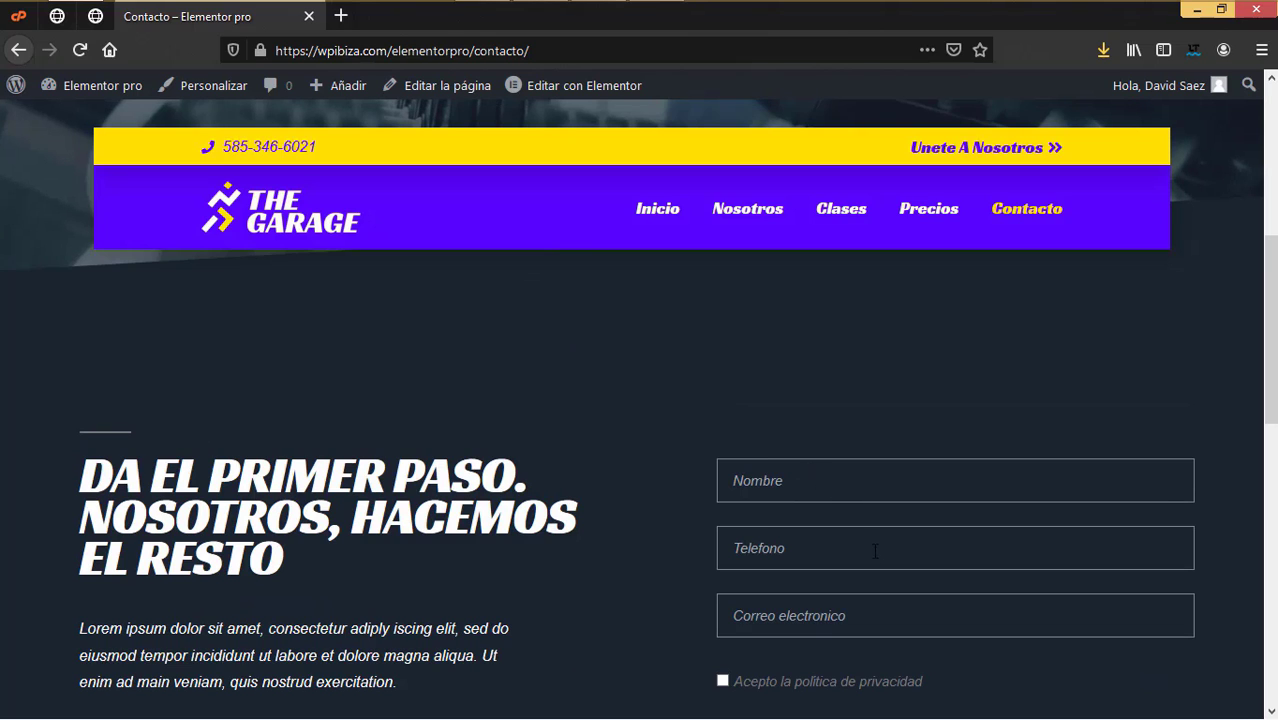
scroll(902, 530, down, 2)
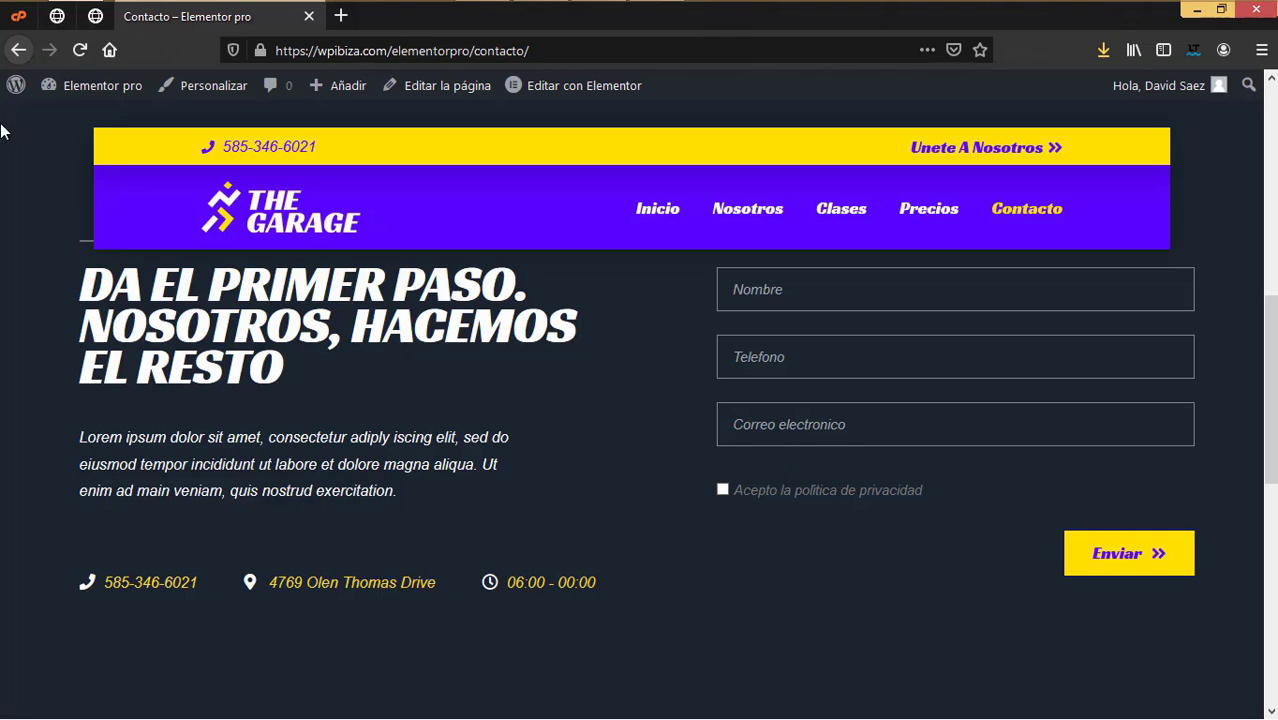
click(57, 16)
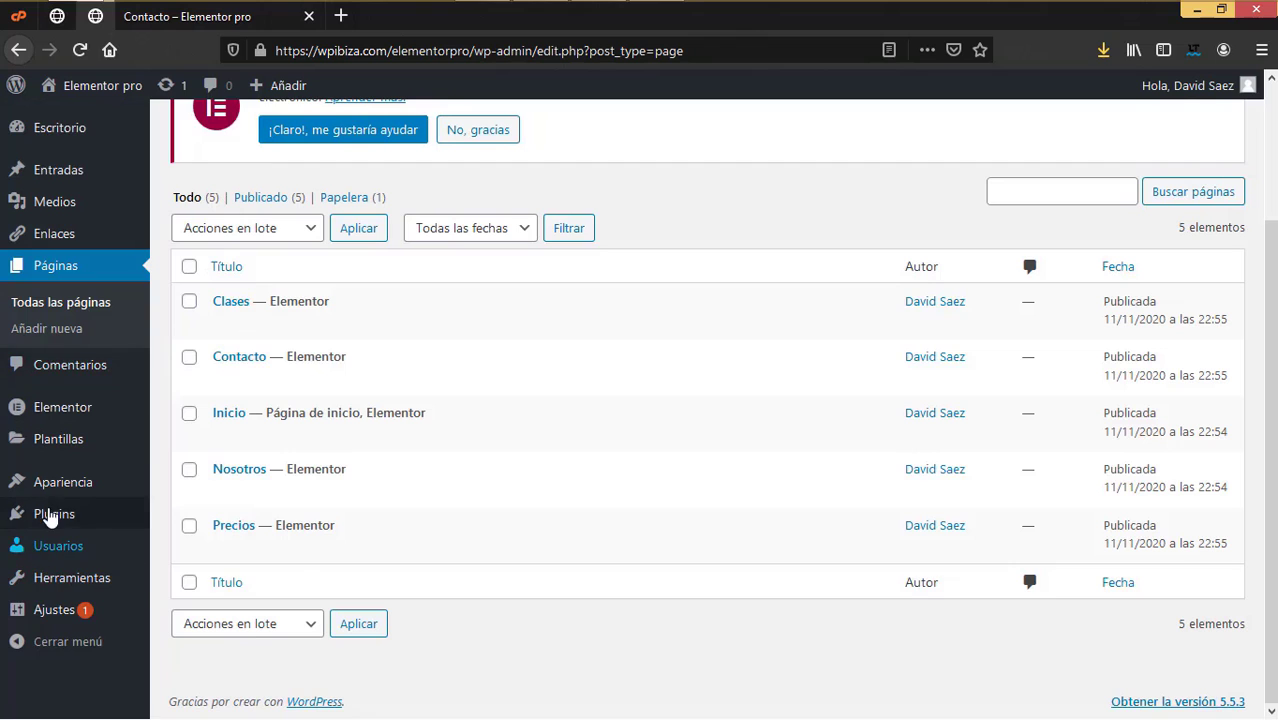
Step: Search the plugin directory for 'rgpd', then install and activate Protección de datos – RGPD
mouse_move(52, 514)
click(184, 546)
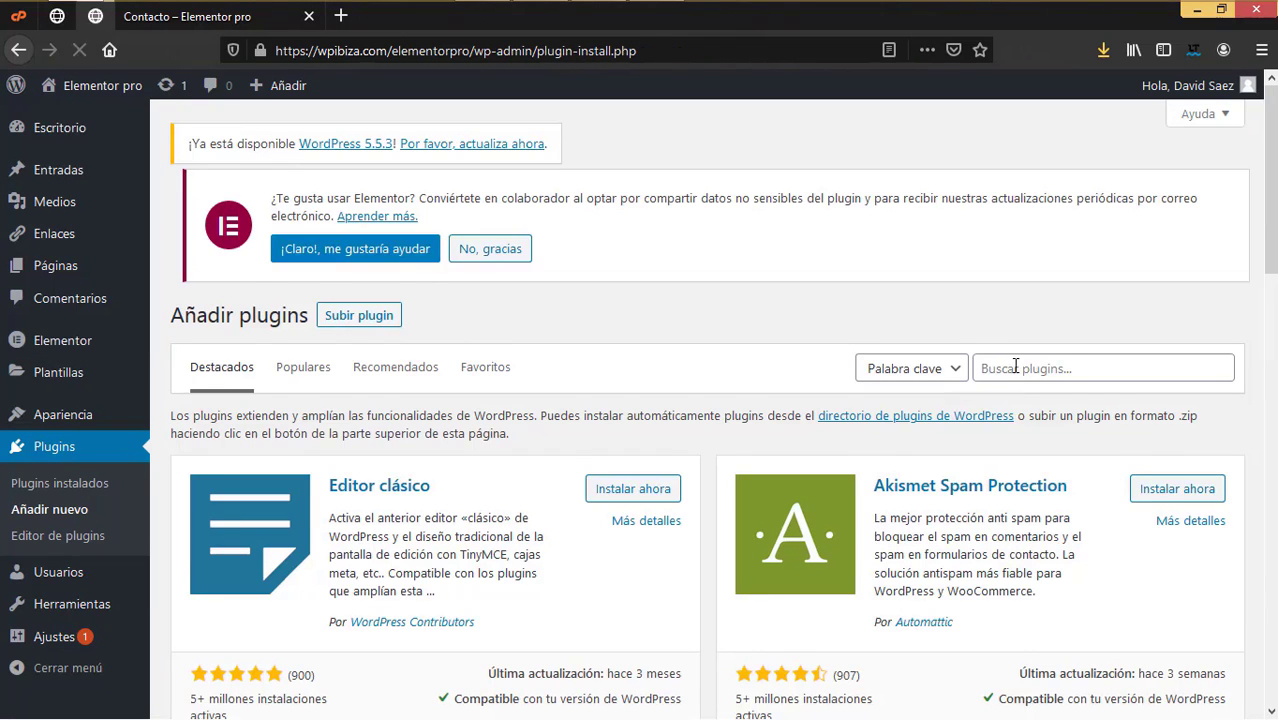
click(1015, 366)
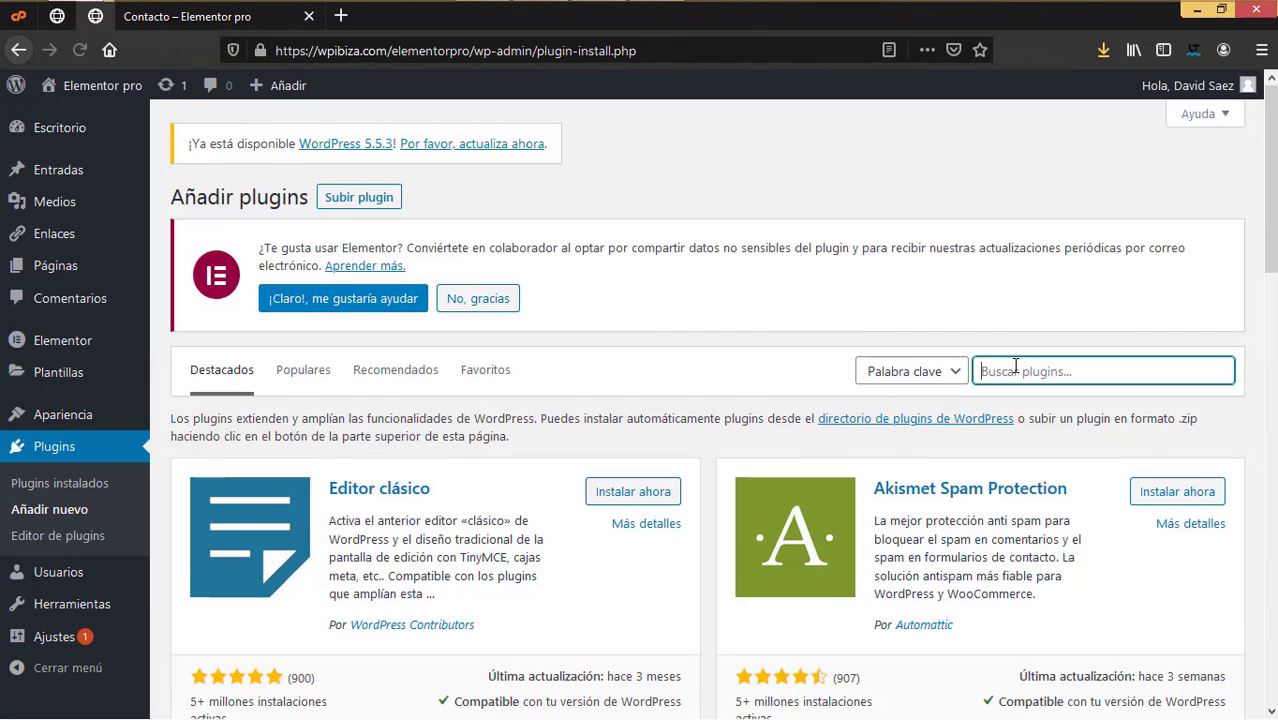
text(rgpd)
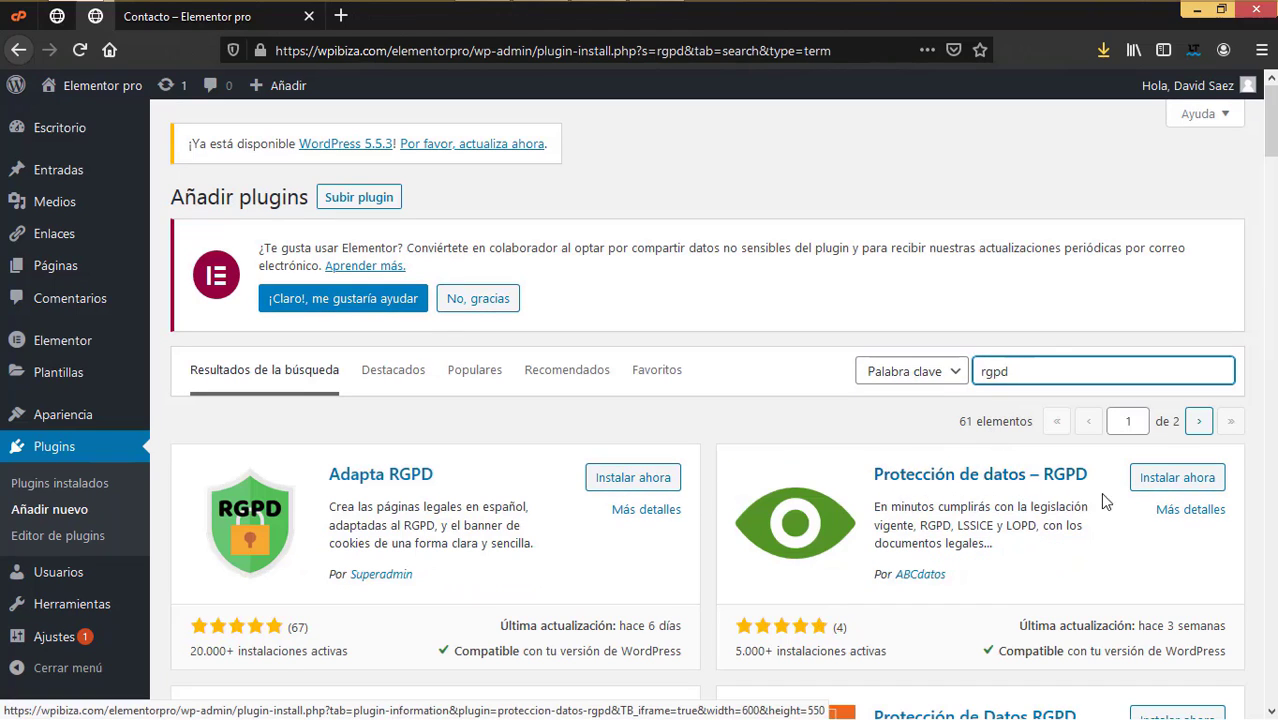
click(1177, 480)
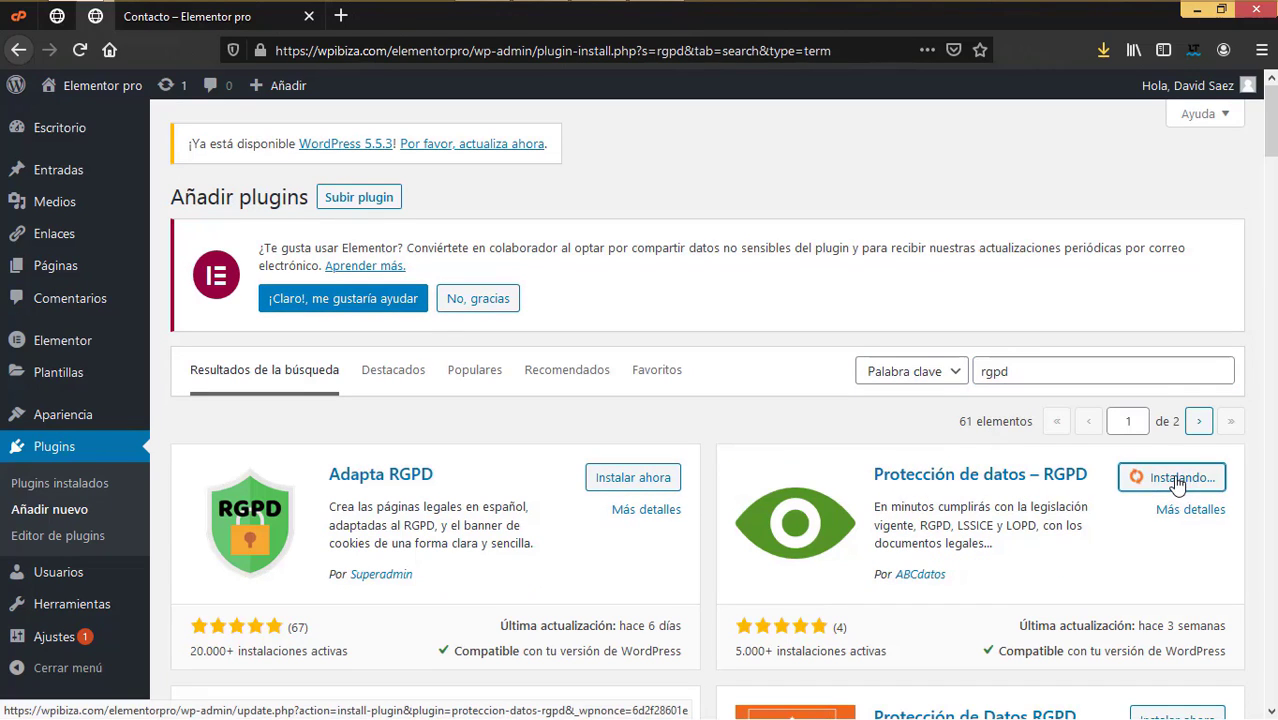
click(1177, 480)
Step: Review the RGPD plugin's details in a new tab, selecting the contact-form notice shortcode, then close it
scroll(308, 405, down, 3)
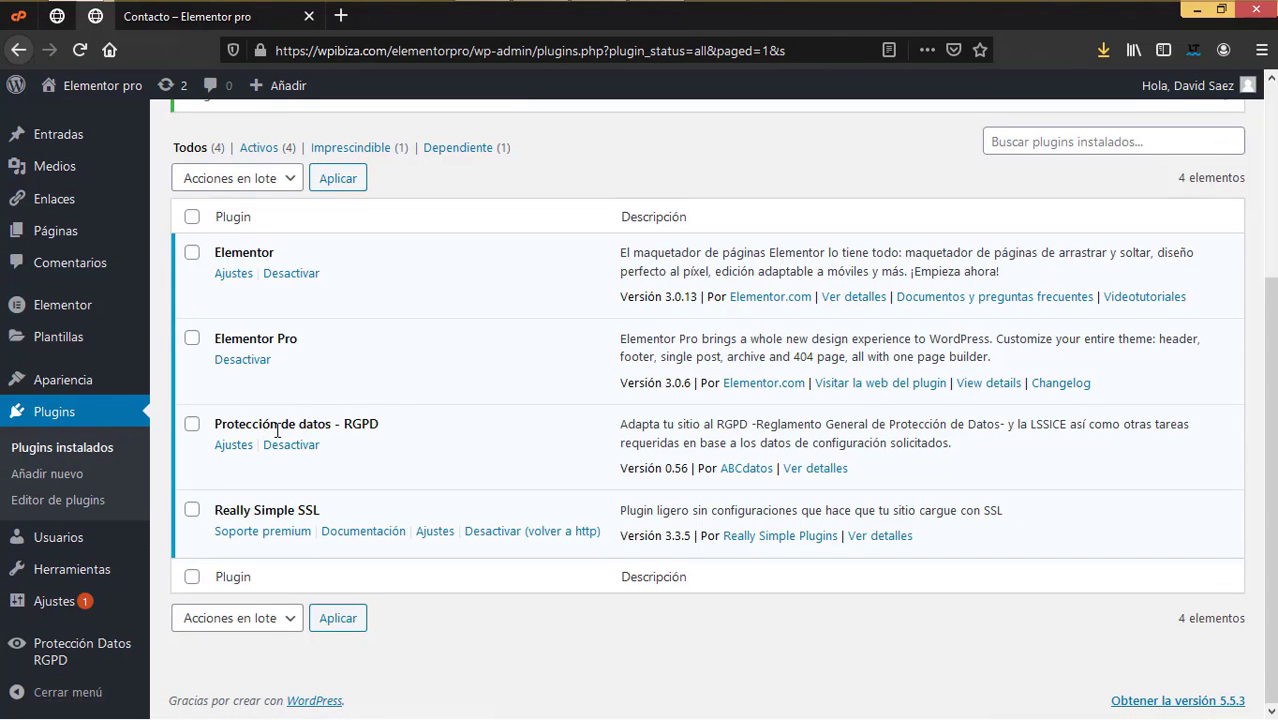
right_click(810, 469)
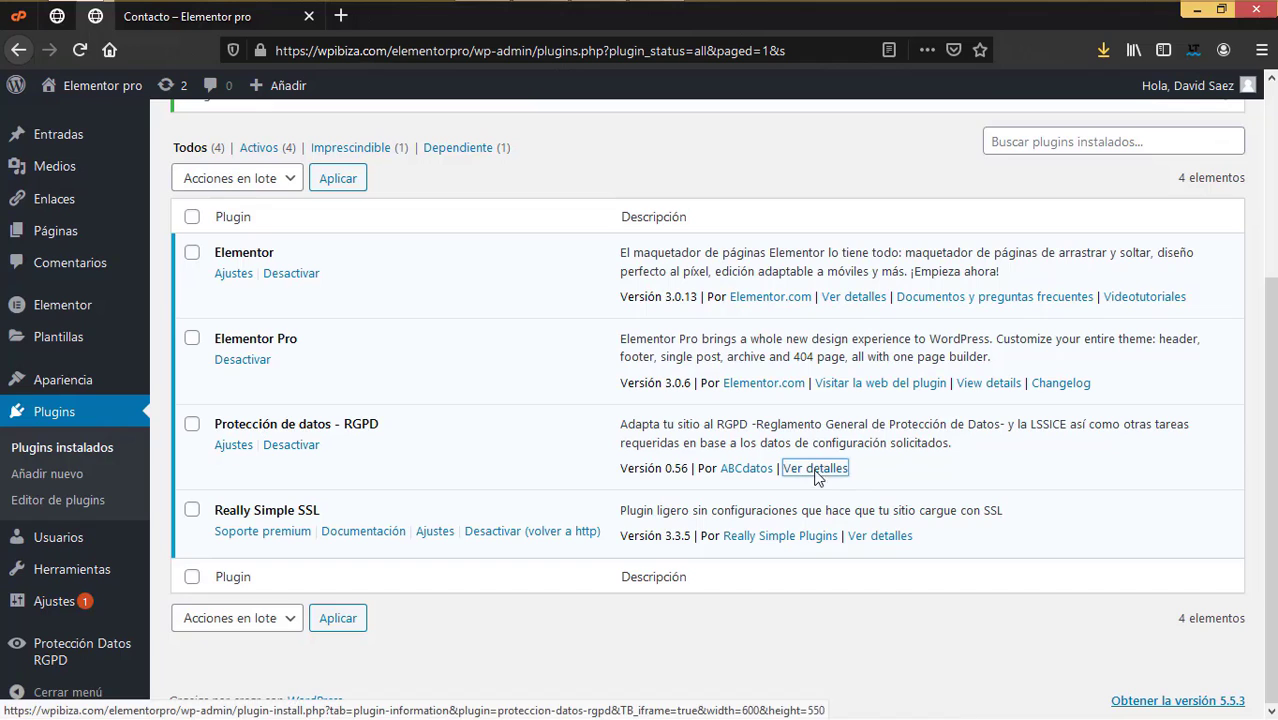
click(873, 486)
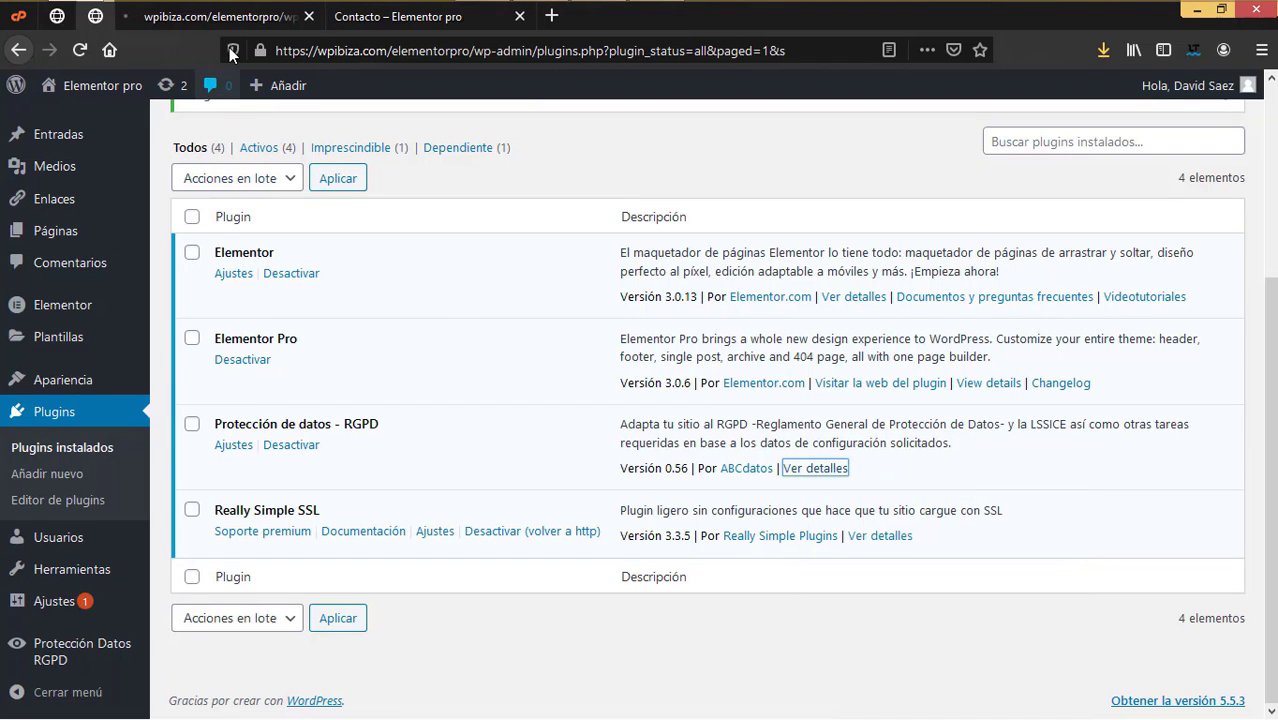
click(224, 18)
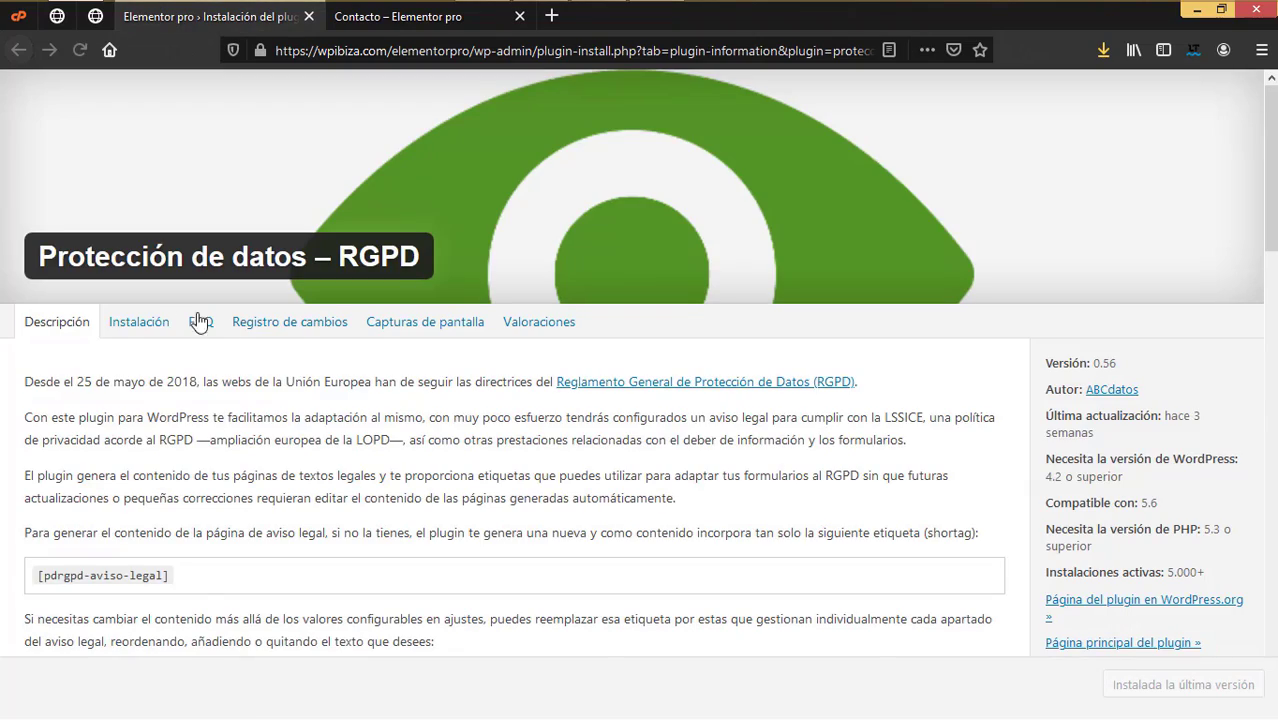
scroll(308, 470, down, 5)
scroll(308, 470, down, 10)
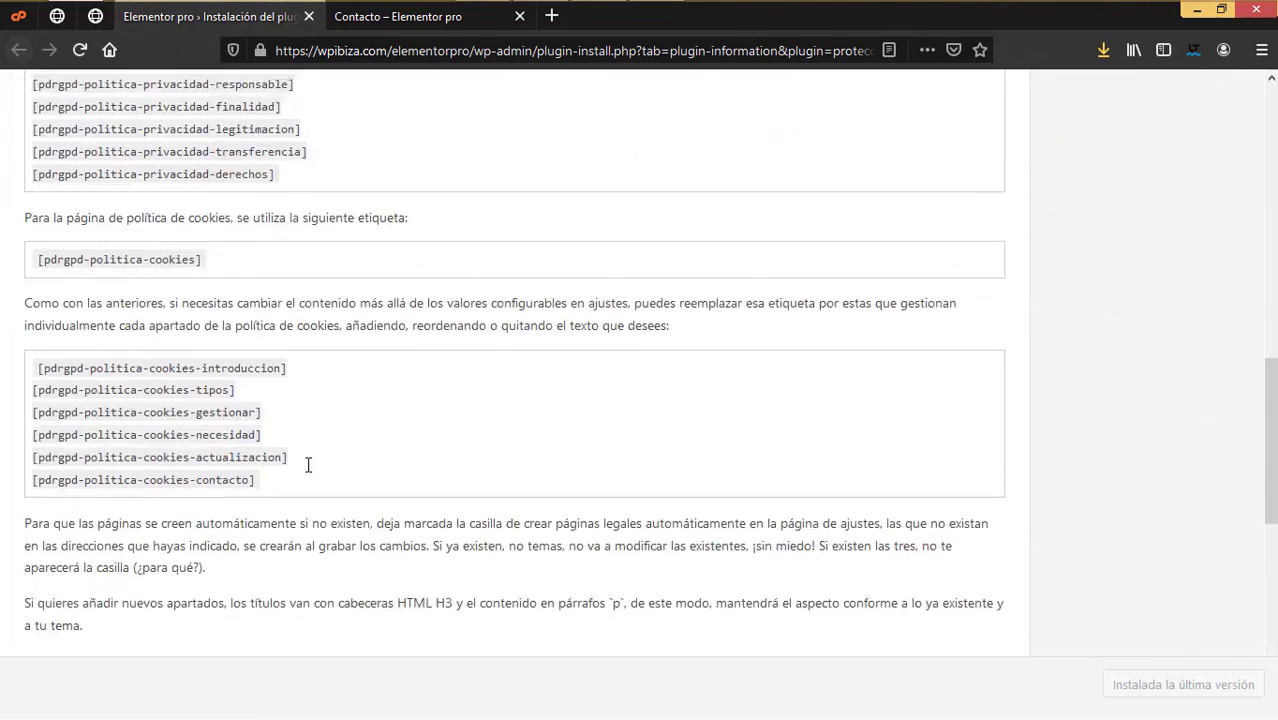
drag(38, 388, 278, 405)
key(ctrl+w)
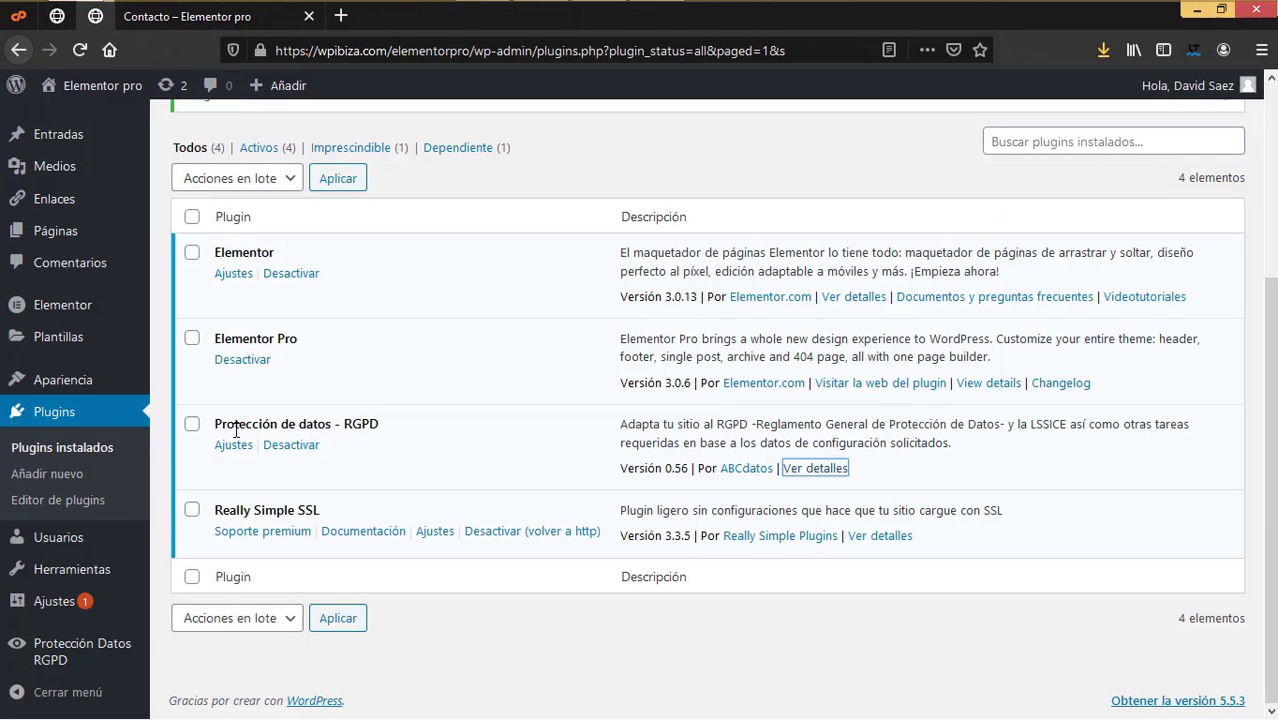
Step: Open the Protección Datos RGPD settings and select the site name value
click(233, 448)
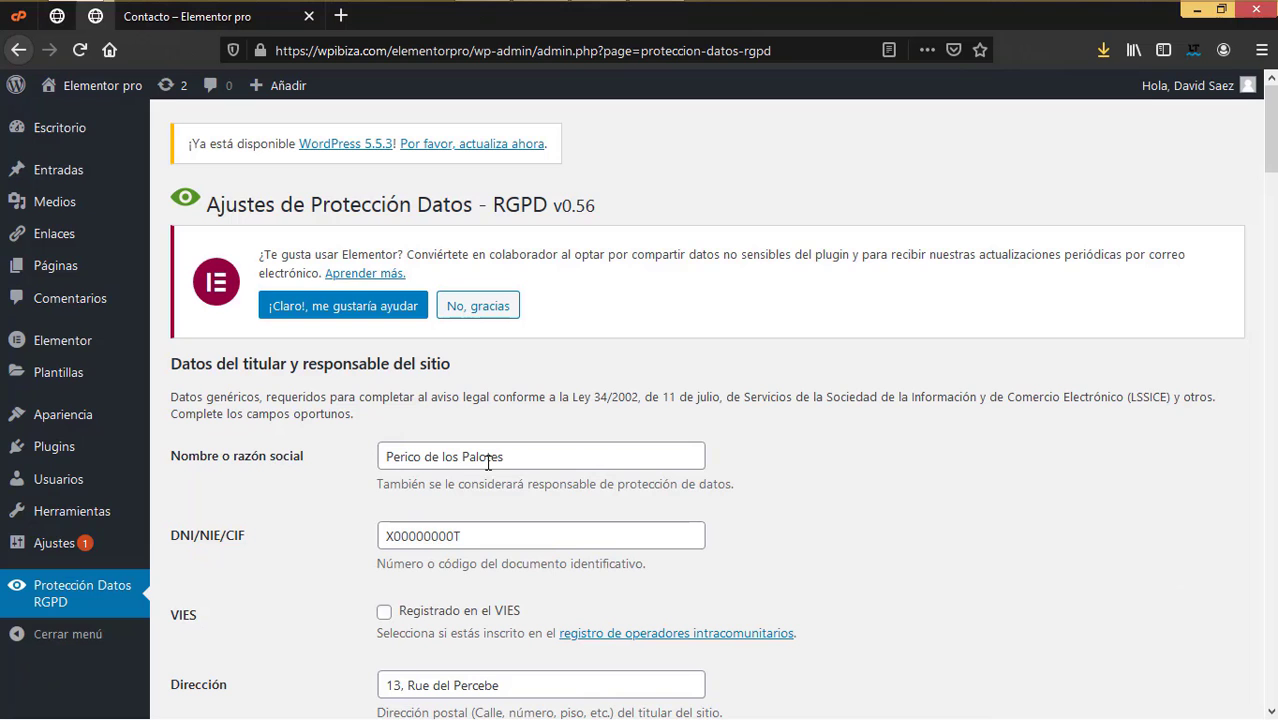
scroll(488, 468, down, 2)
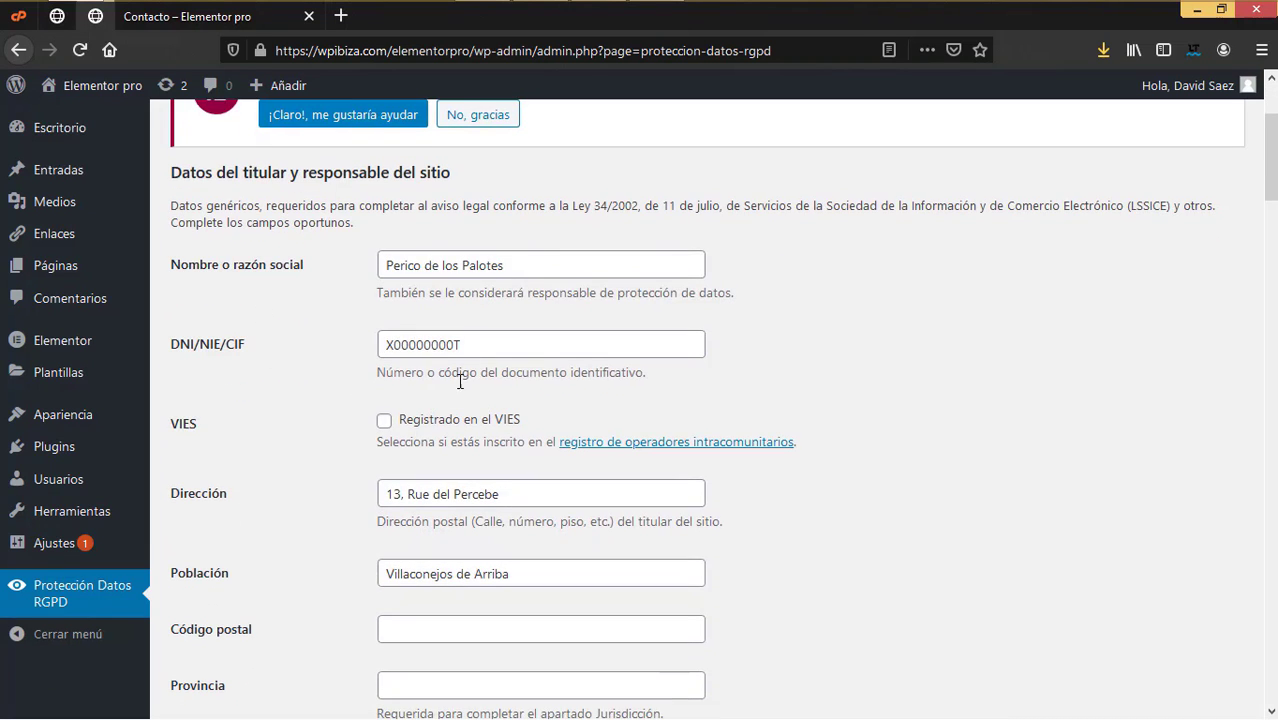
scroll(476, 442, down, 2)
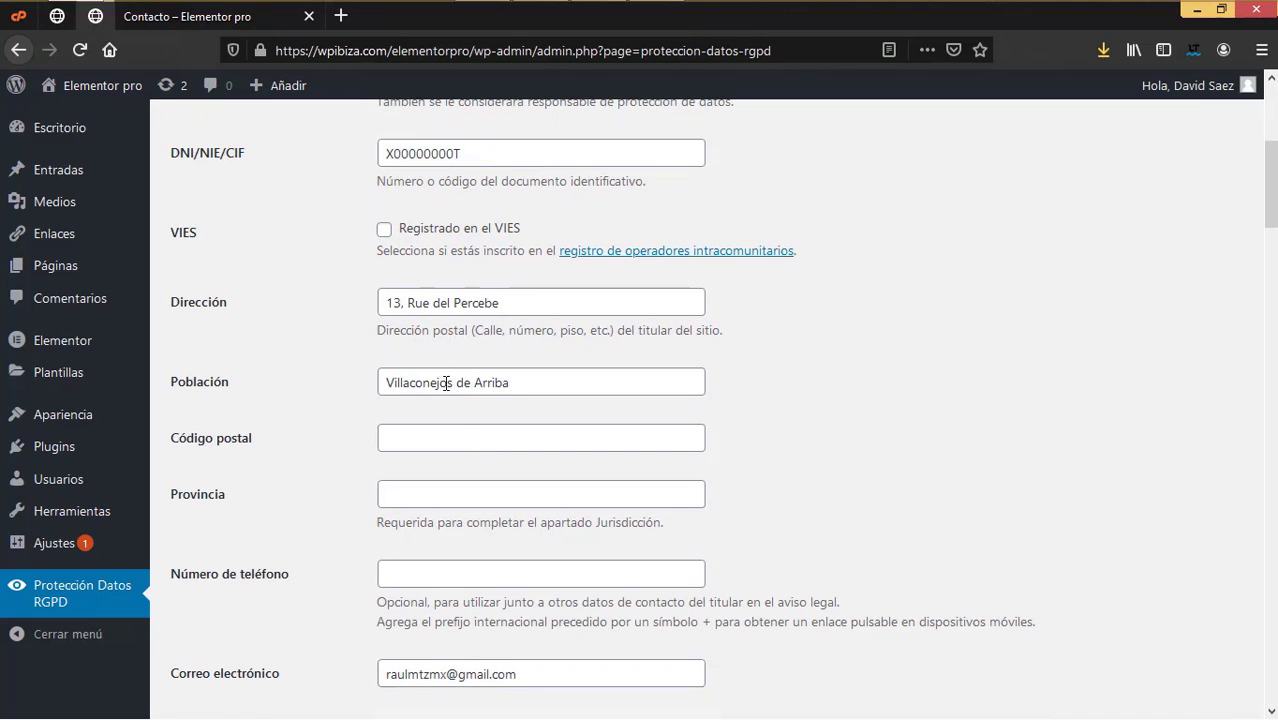
scroll(439, 506, down, 2)
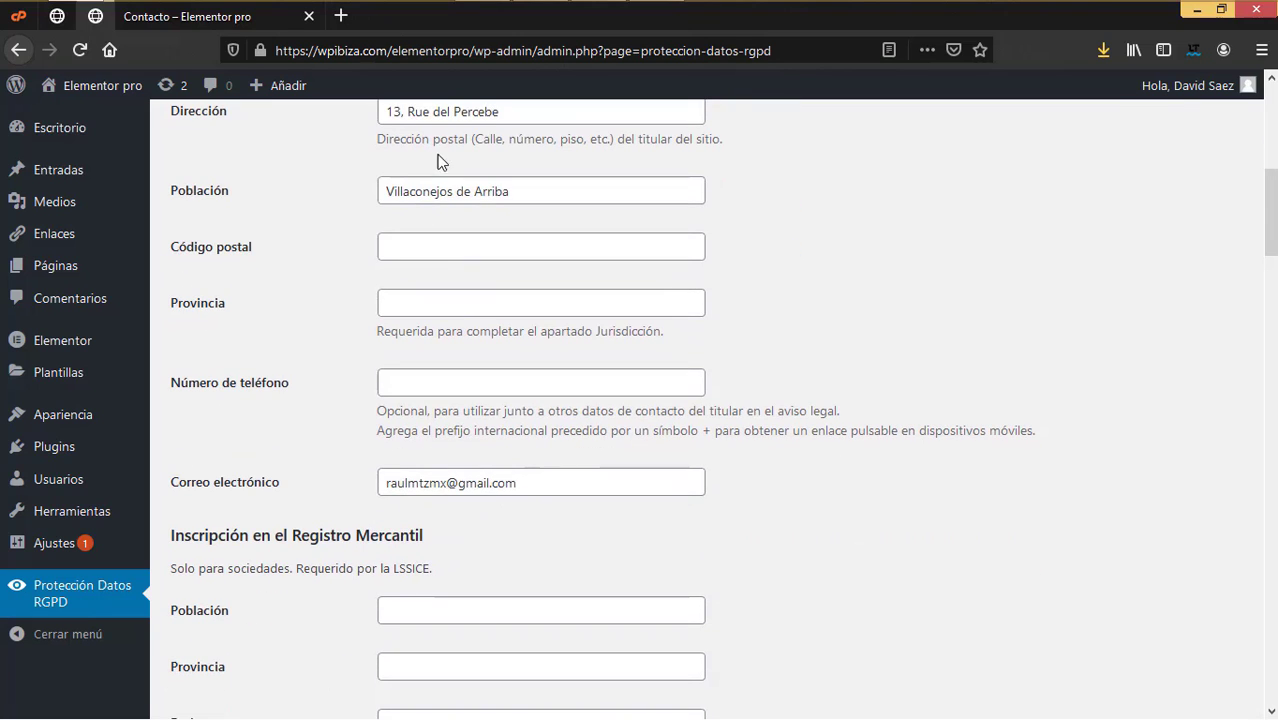
scroll(455, 522, down, 3)
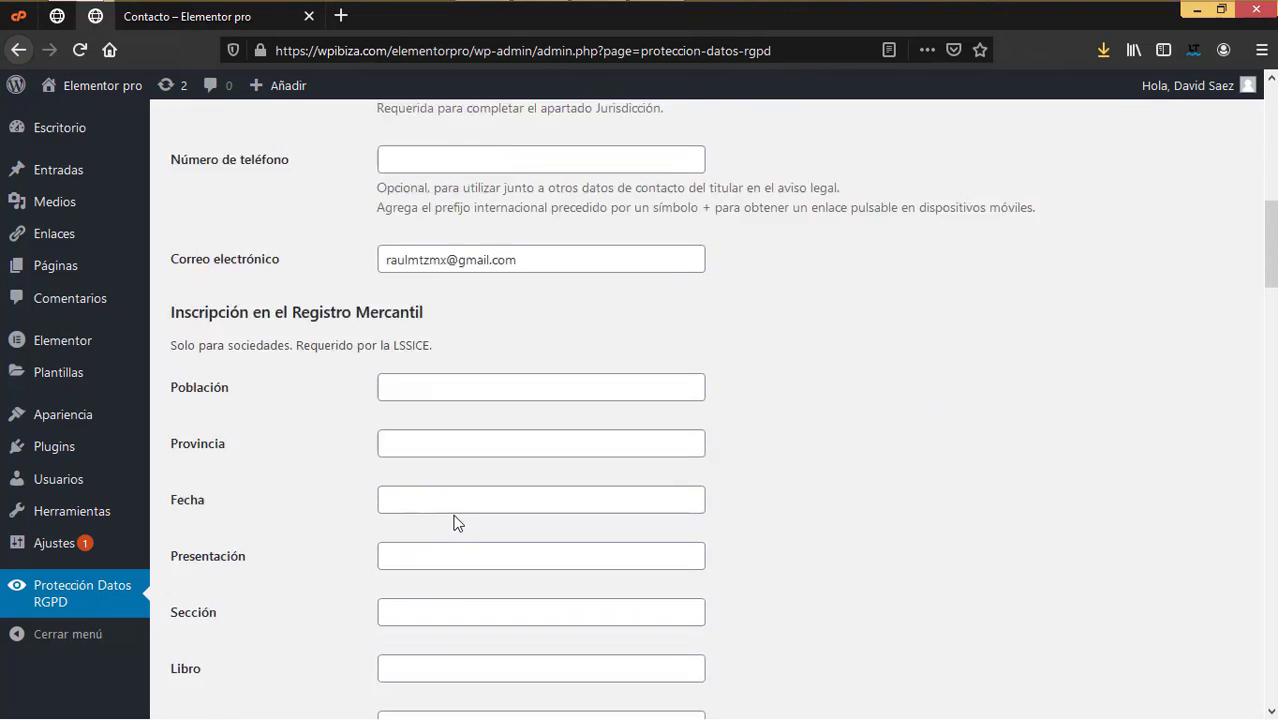
scroll(449, 556, down, 7)
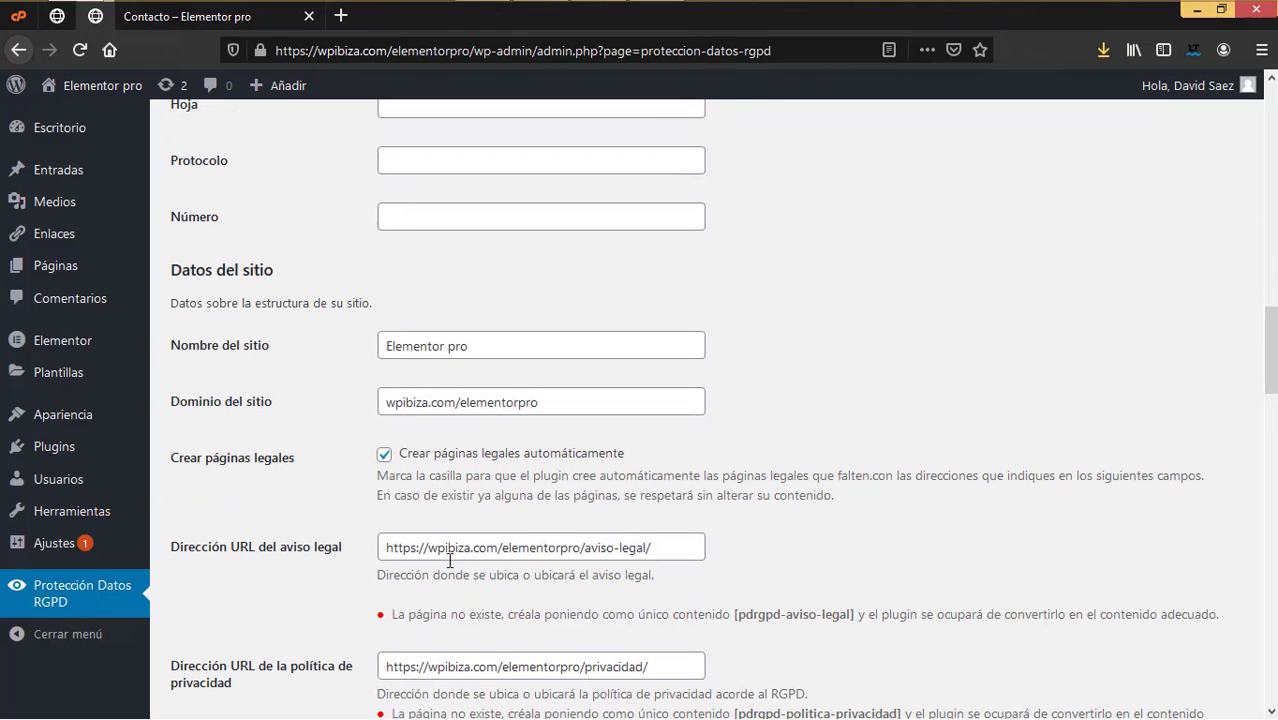
click(502, 355)
key(ctrl+a)
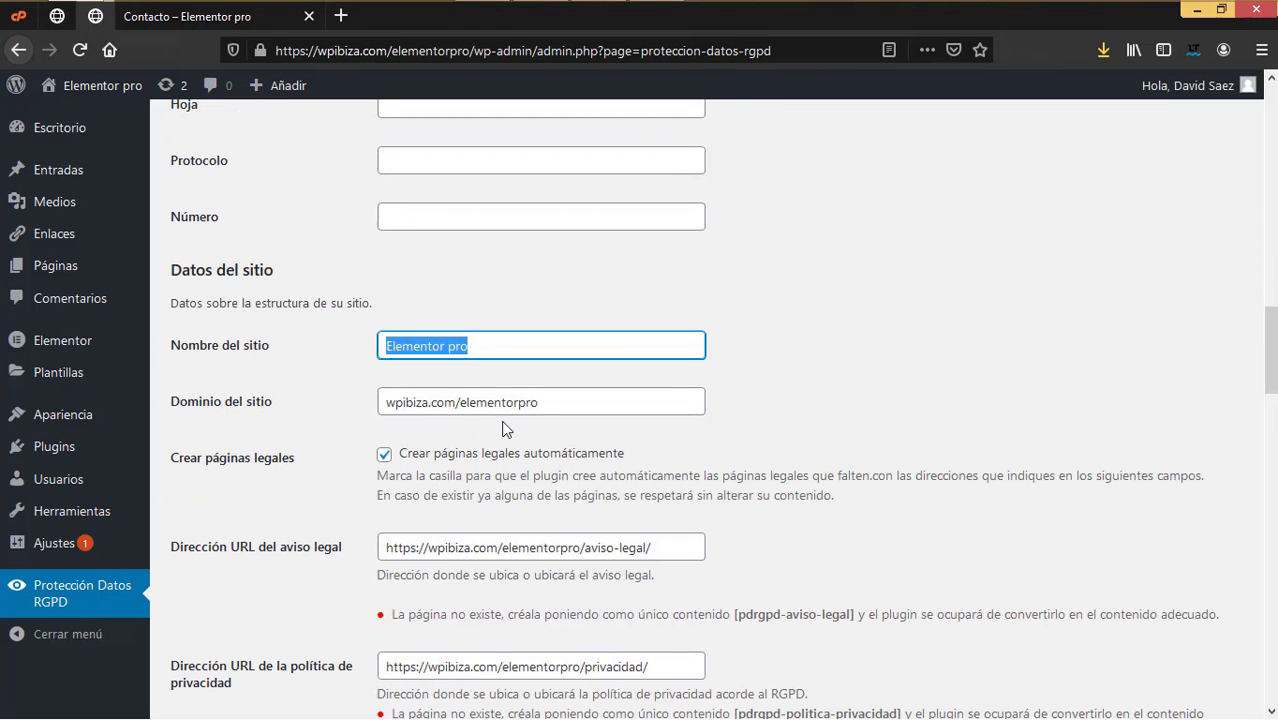
Step: Declare that the site has a contact form and save the data-protection settings
scroll(460, 390, down, 3)
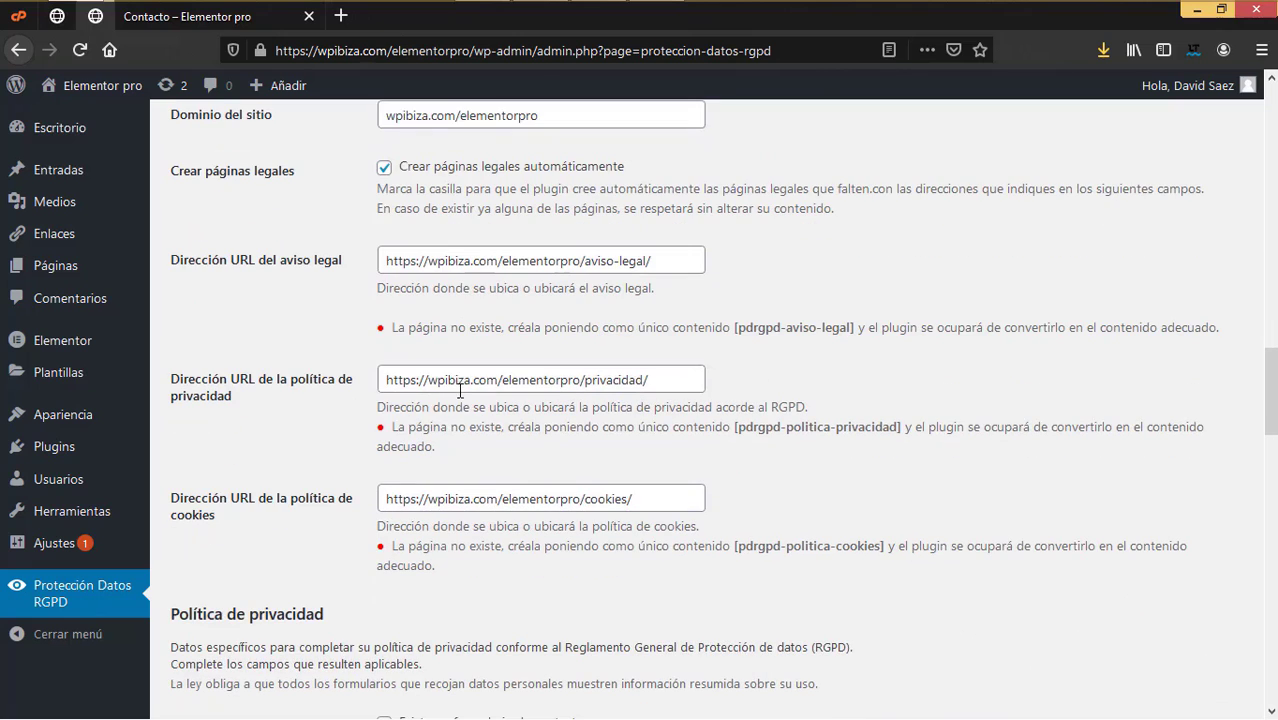
scroll(440, 400, up, 1)
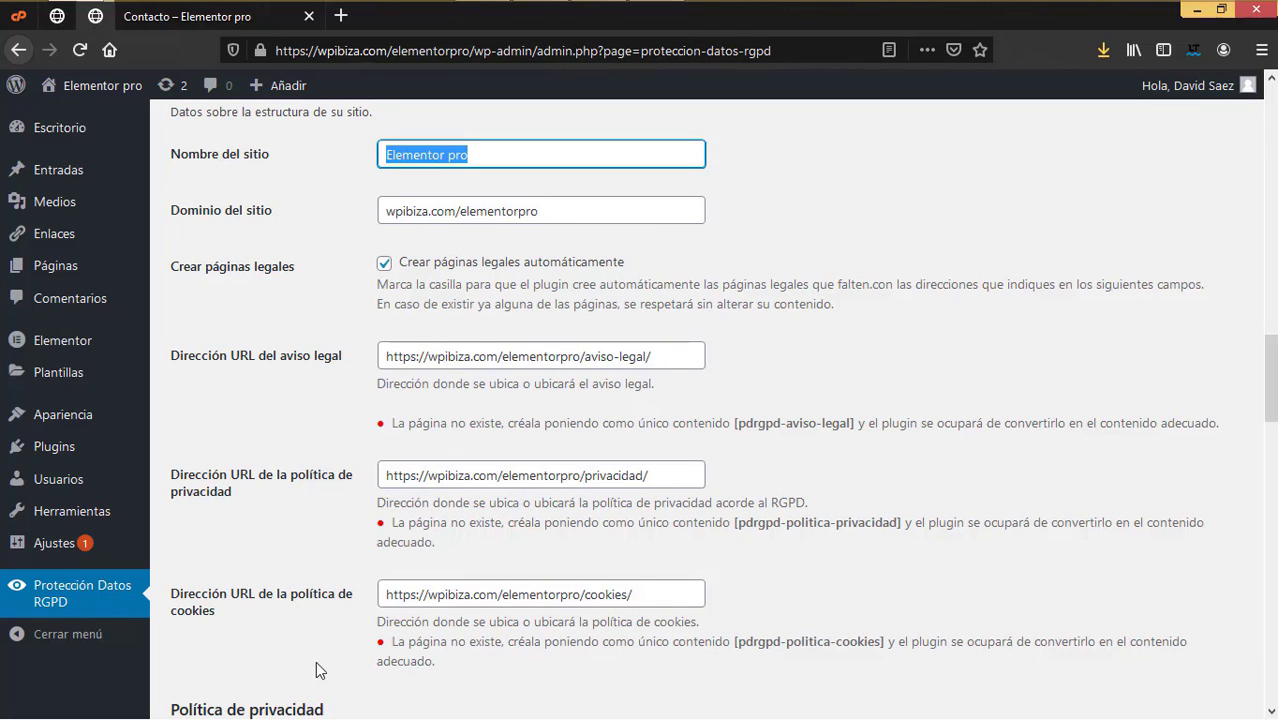
scroll(336, 610, down, 2)
scroll(336, 610, down, 2)
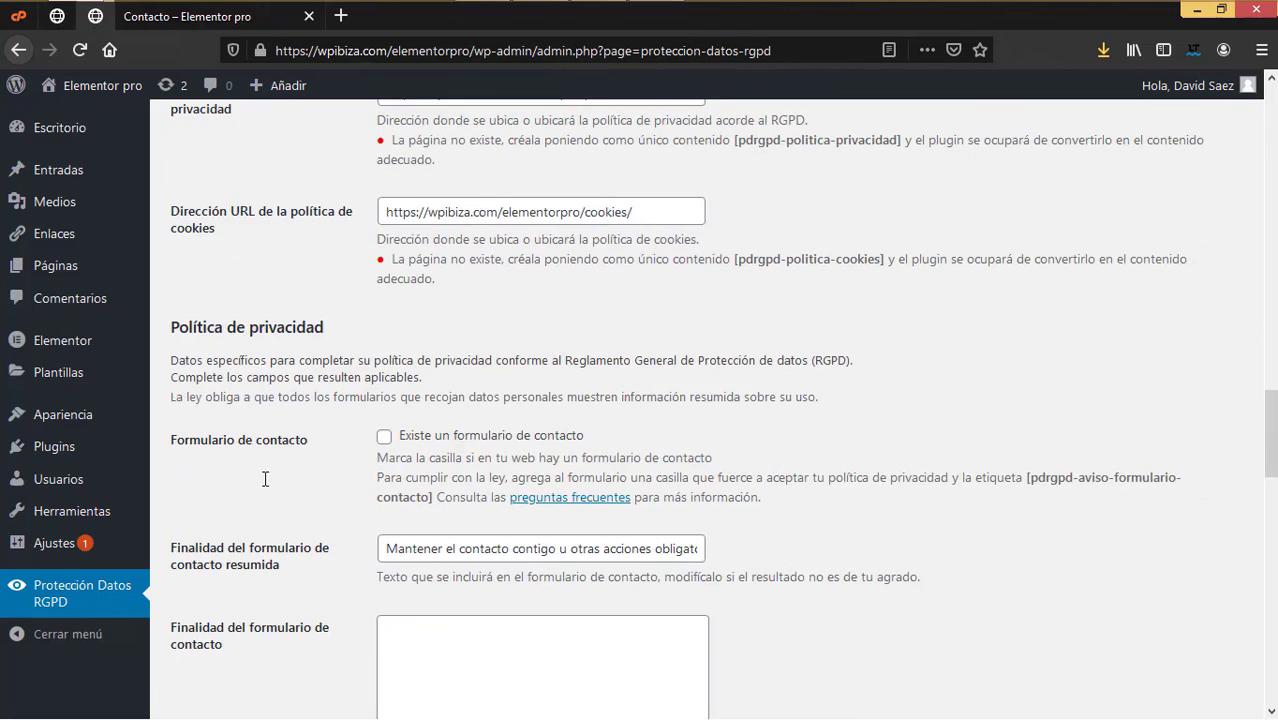
click(383, 435)
scroll(570, 538, down, 4)
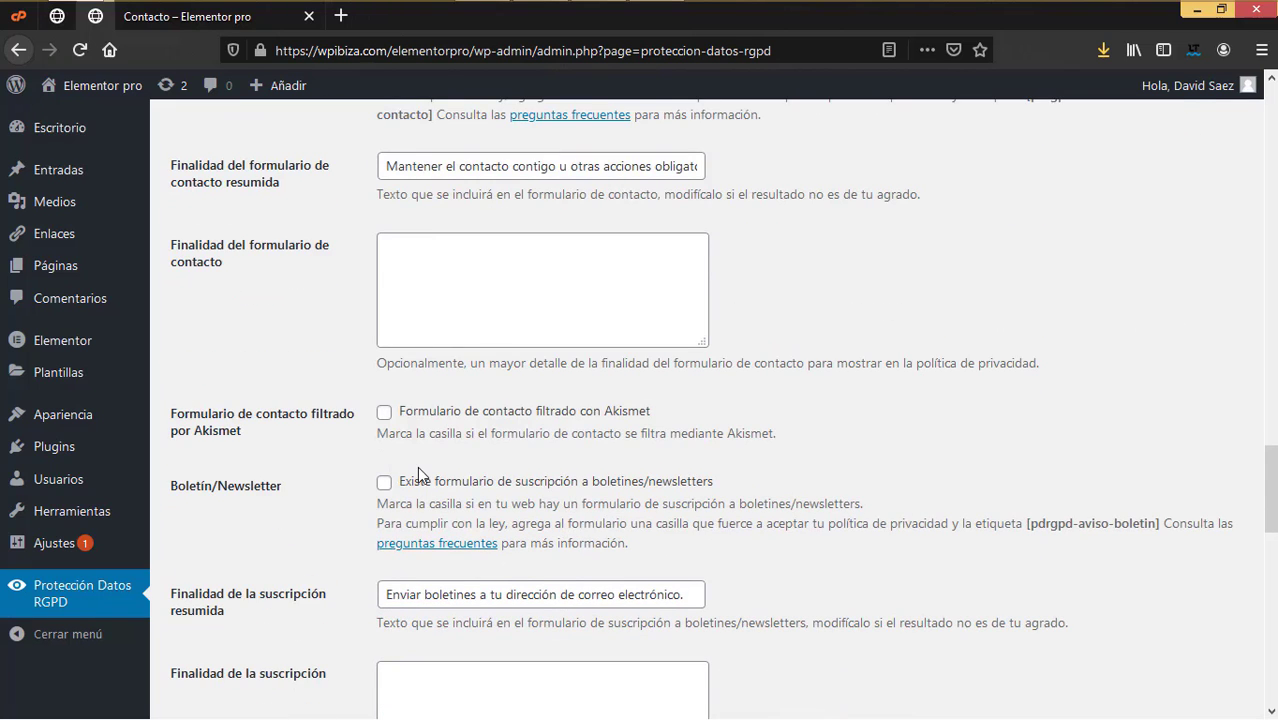
scroll(418, 474, down, 3)
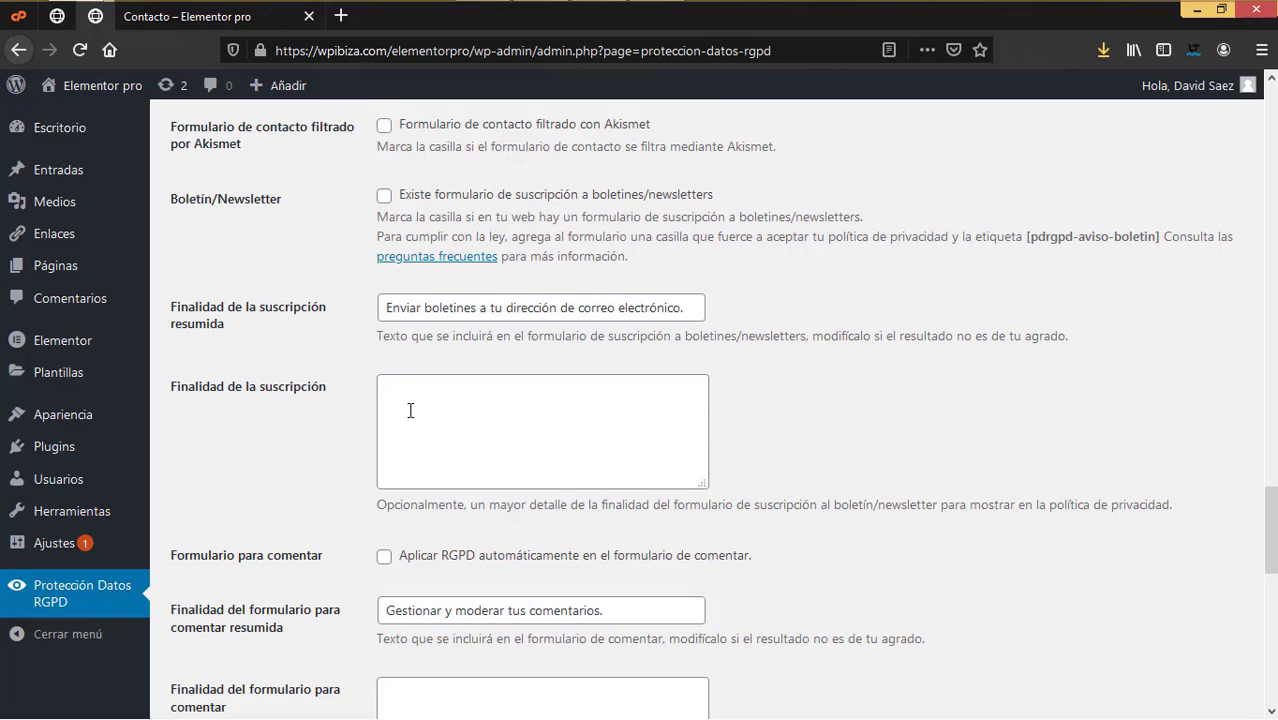
scroll(410, 408, down, 4)
scroll(379, 465, down, 1)
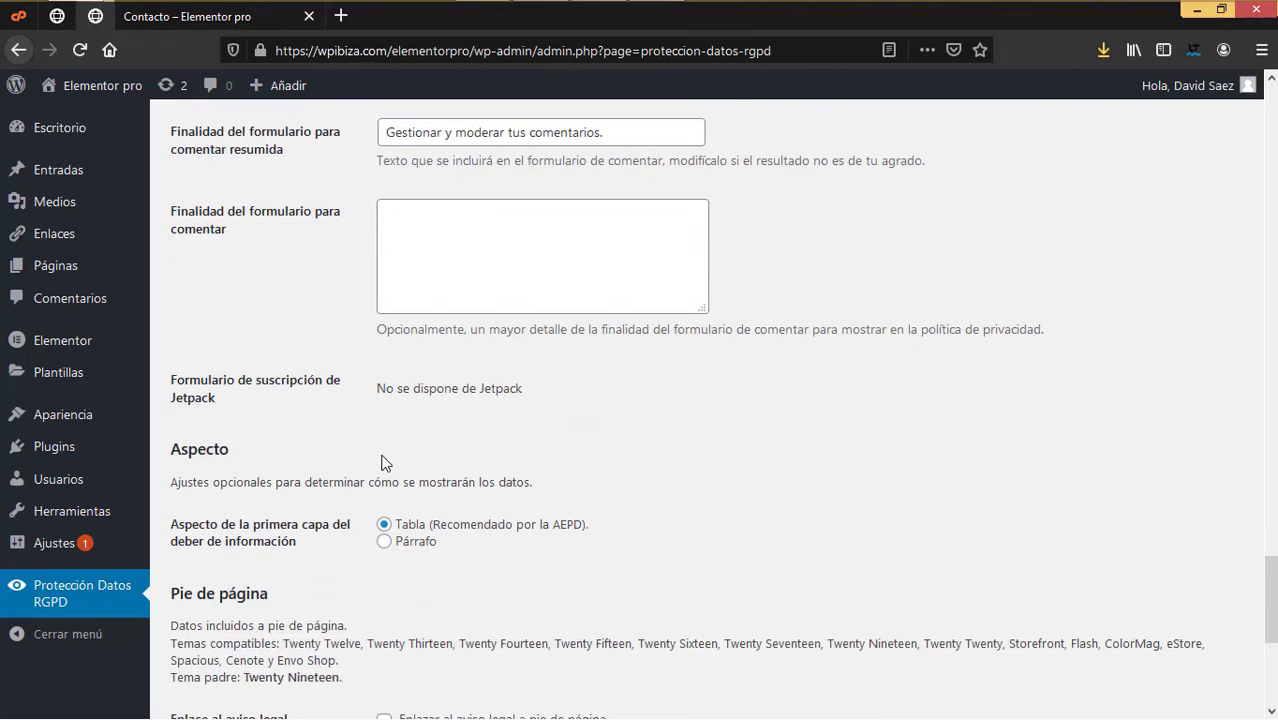
scroll(379, 500, up, 2)
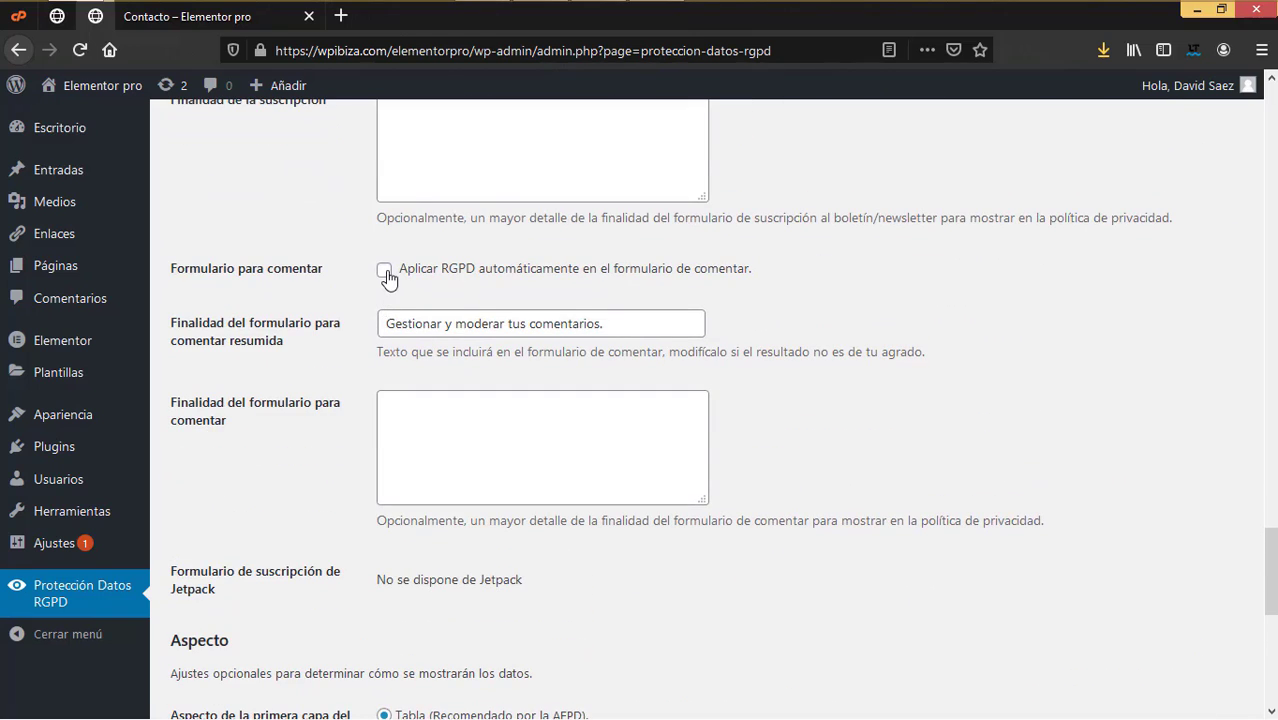
scroll(482, 451, down, 4)
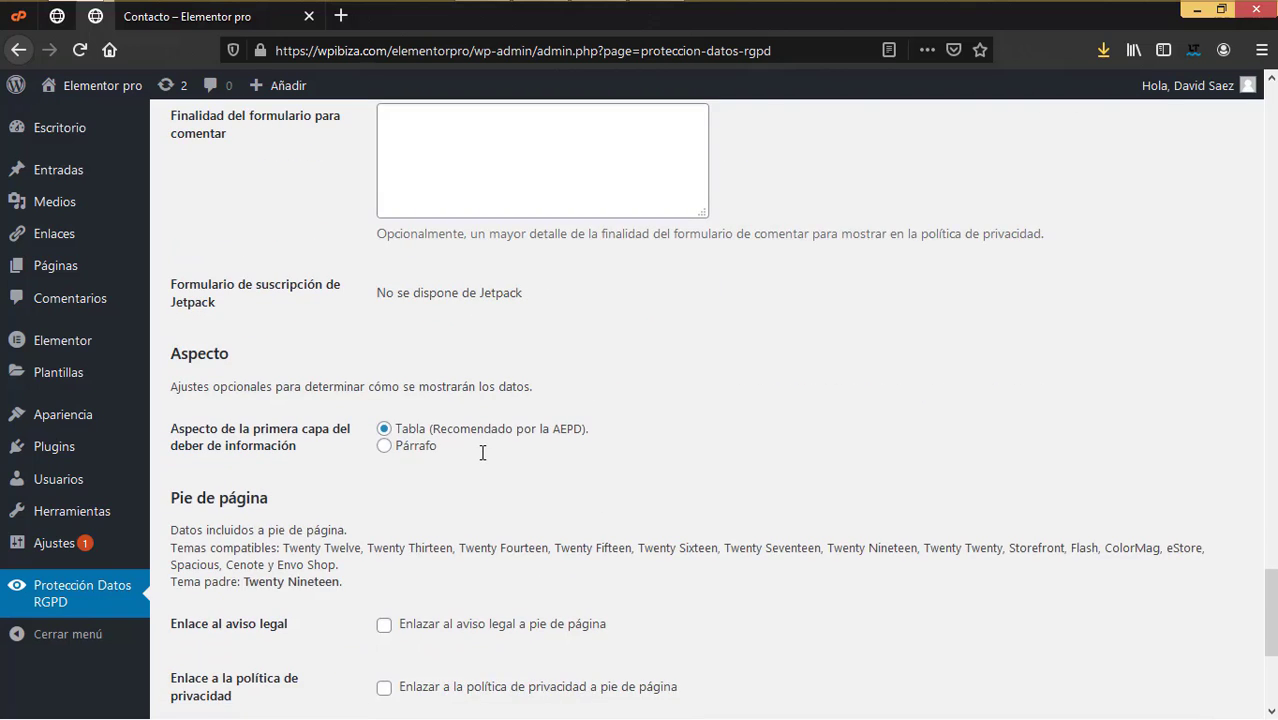
scroll(481, 455, down, 3)
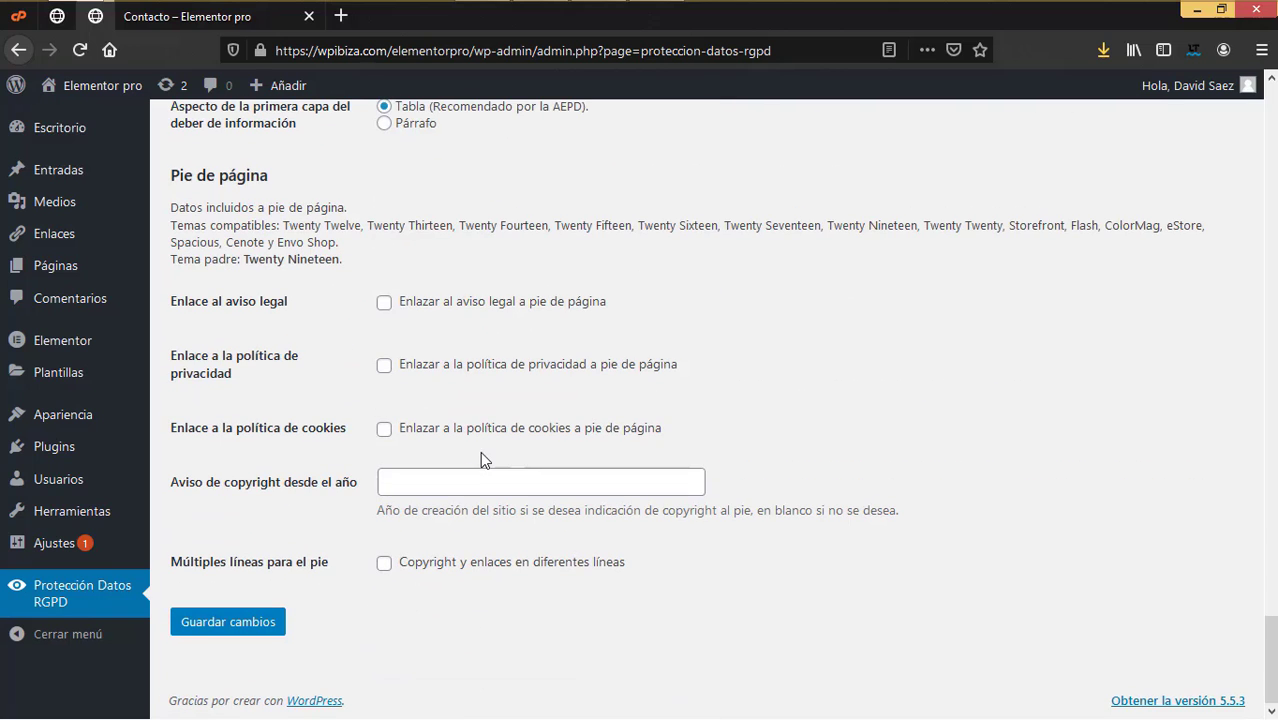
click(243, 623)
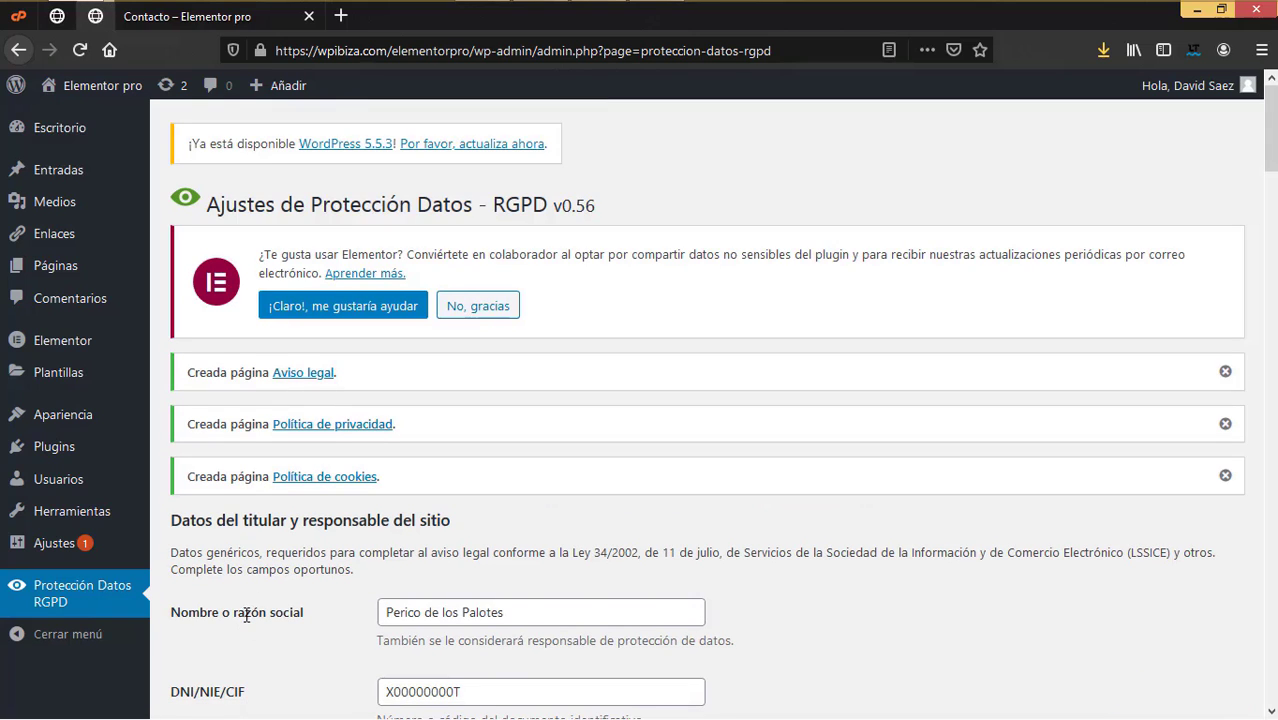
Step: Open the Aviso legal, Política de privacidad and Política de cookies pages in new tabs
right_click(315, 378)
click(340, 391)
right_click(330, 430)
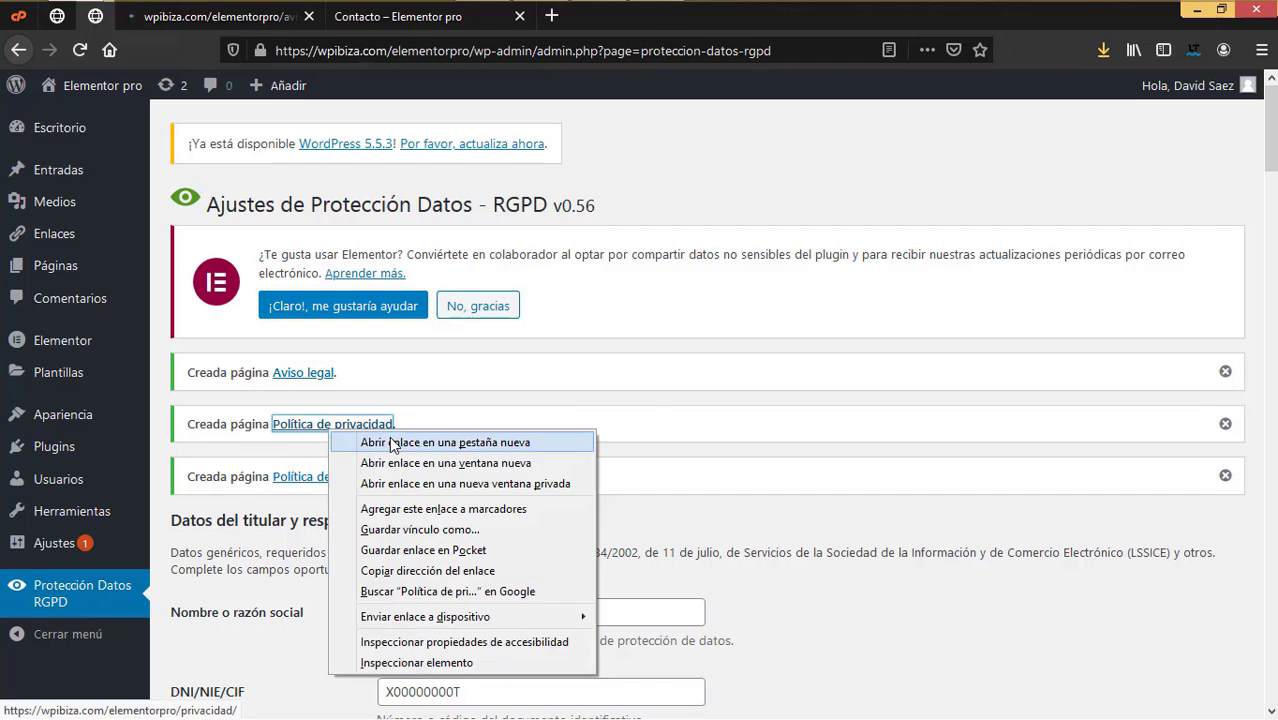
click(393, 444)
right_click(352, 476)
click(493, 241)
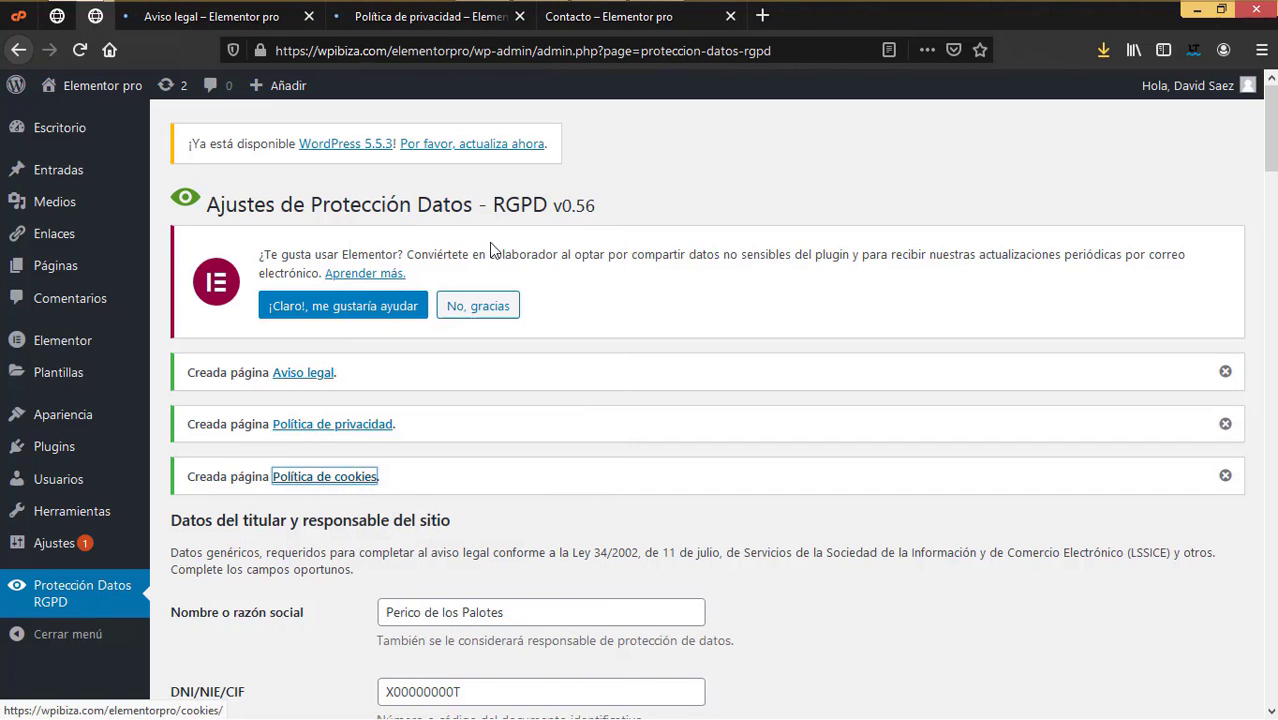
Step: Read through the legal notice, privacy policy and cookie policy pages in turn
click(255, 17)
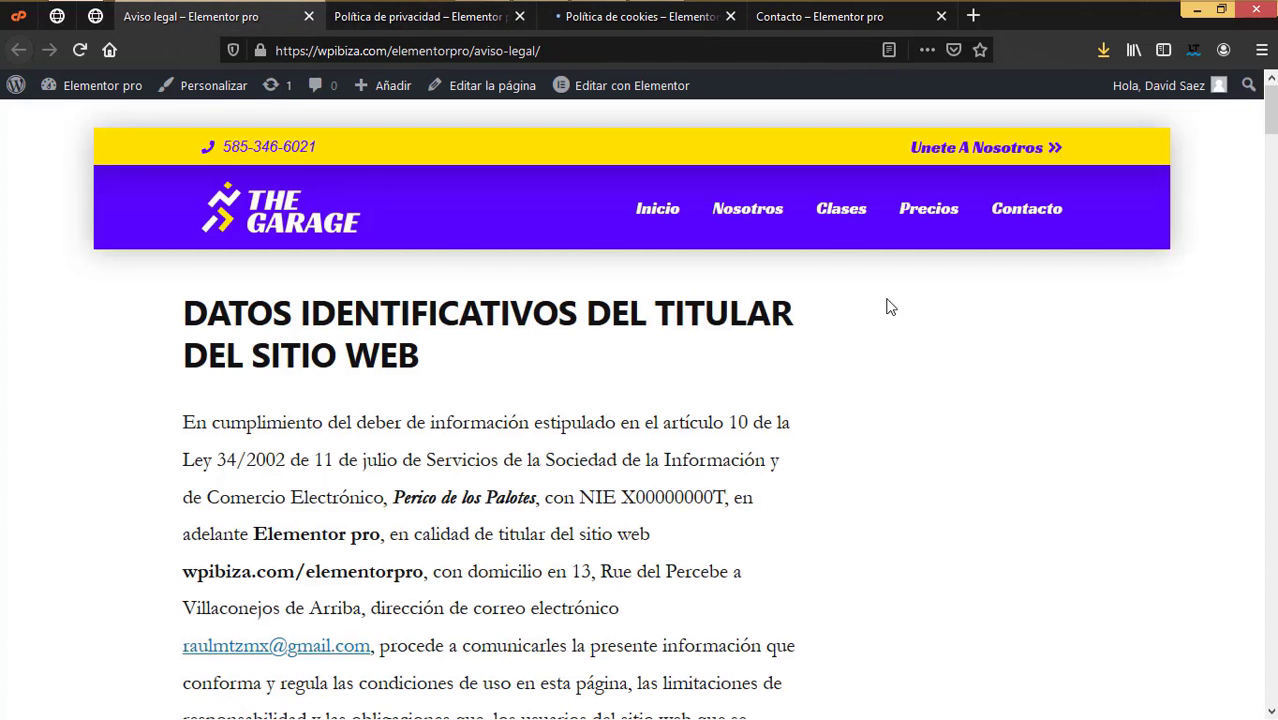
scroll(687, 338, down, 8)
scroll(689, 342, up, 6)
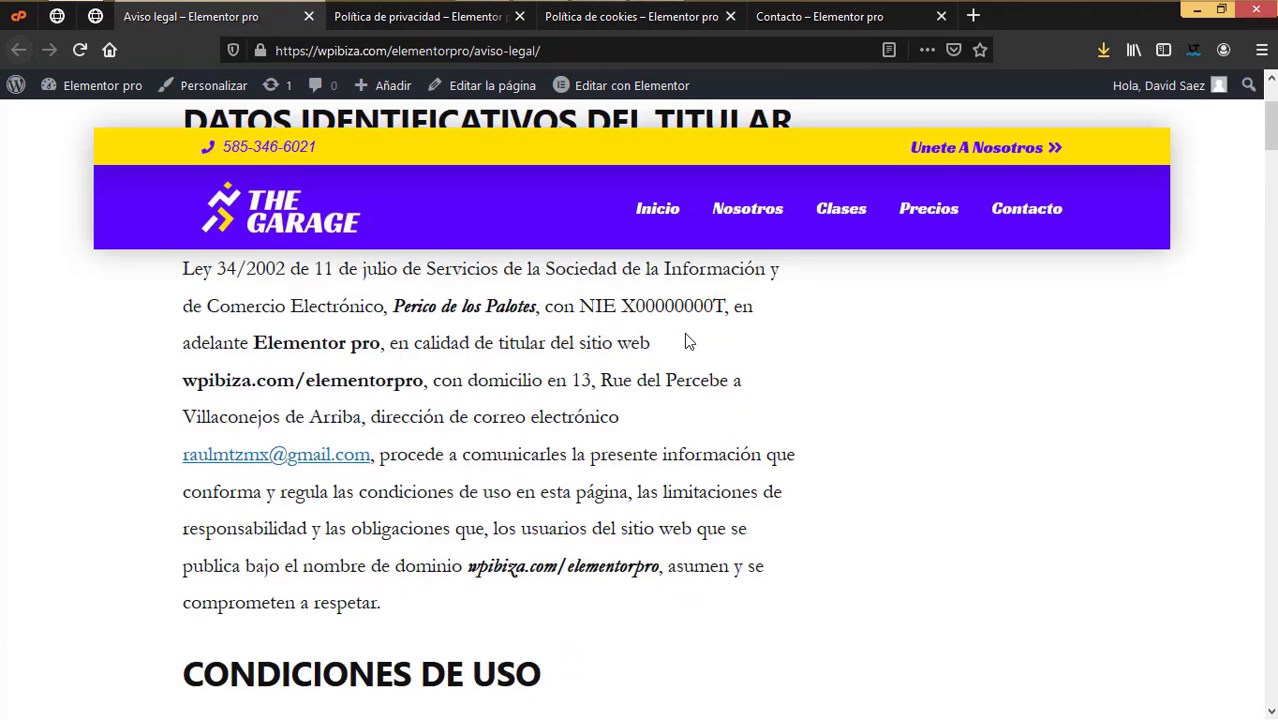
scroll(687, 340, up, 2)
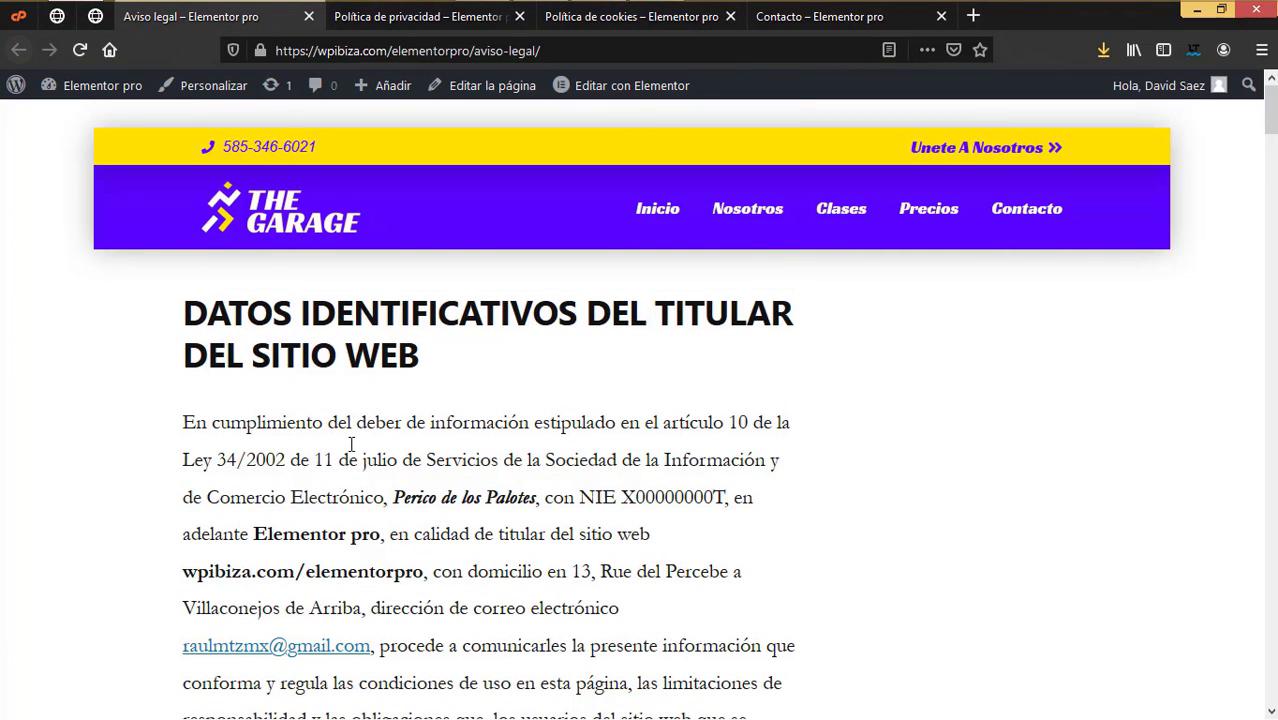
scroll(351, 444, down, 1)
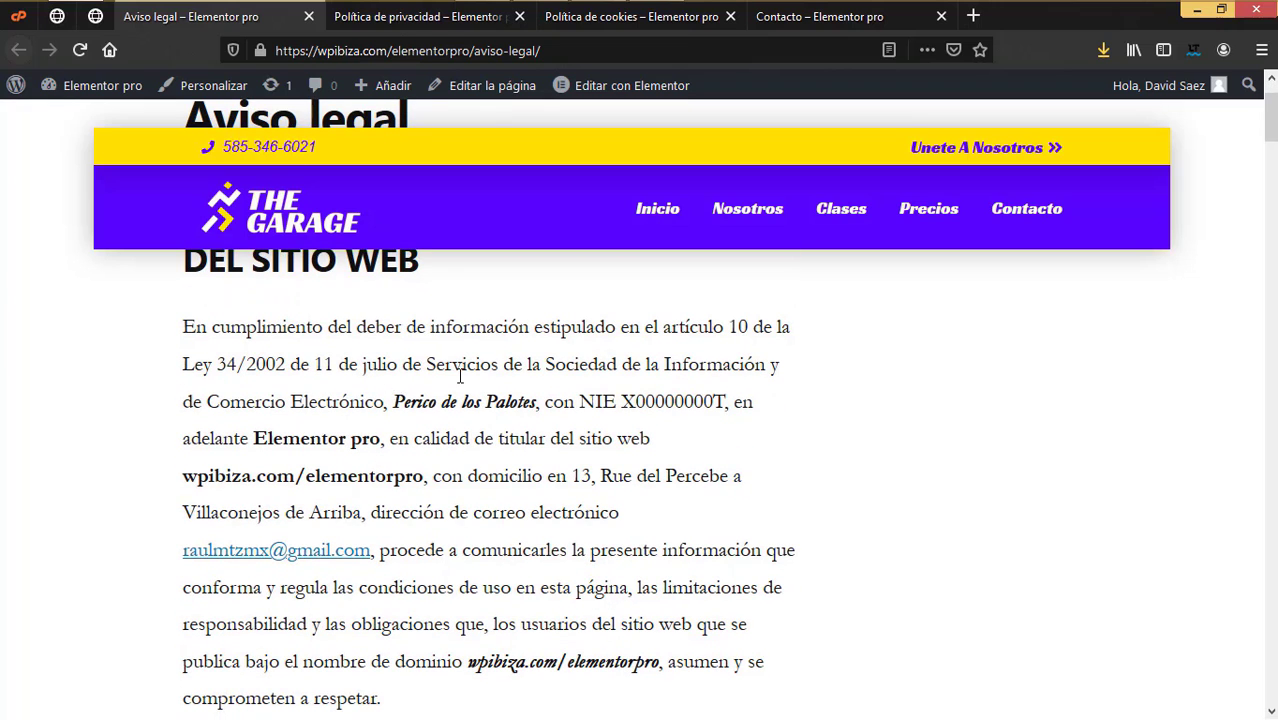
scroll(460, 376, down, 5)
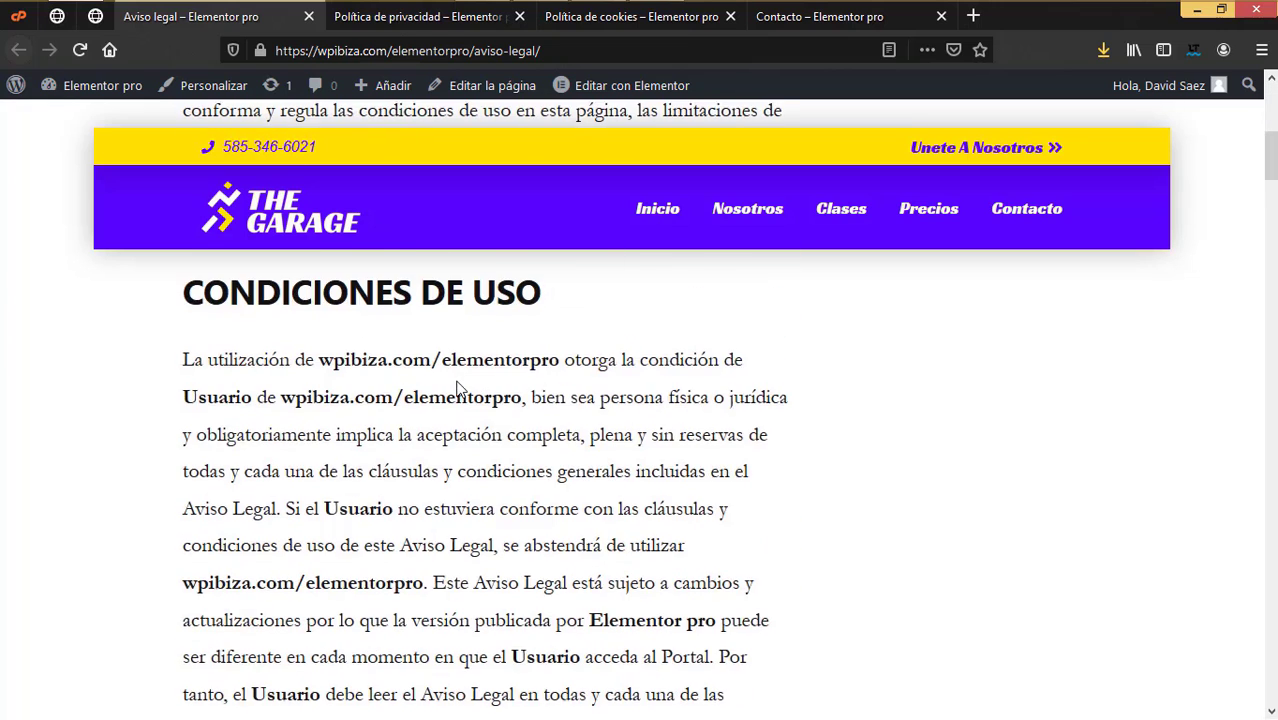
scroll(440, 300, up, 7)
click(425, 17)
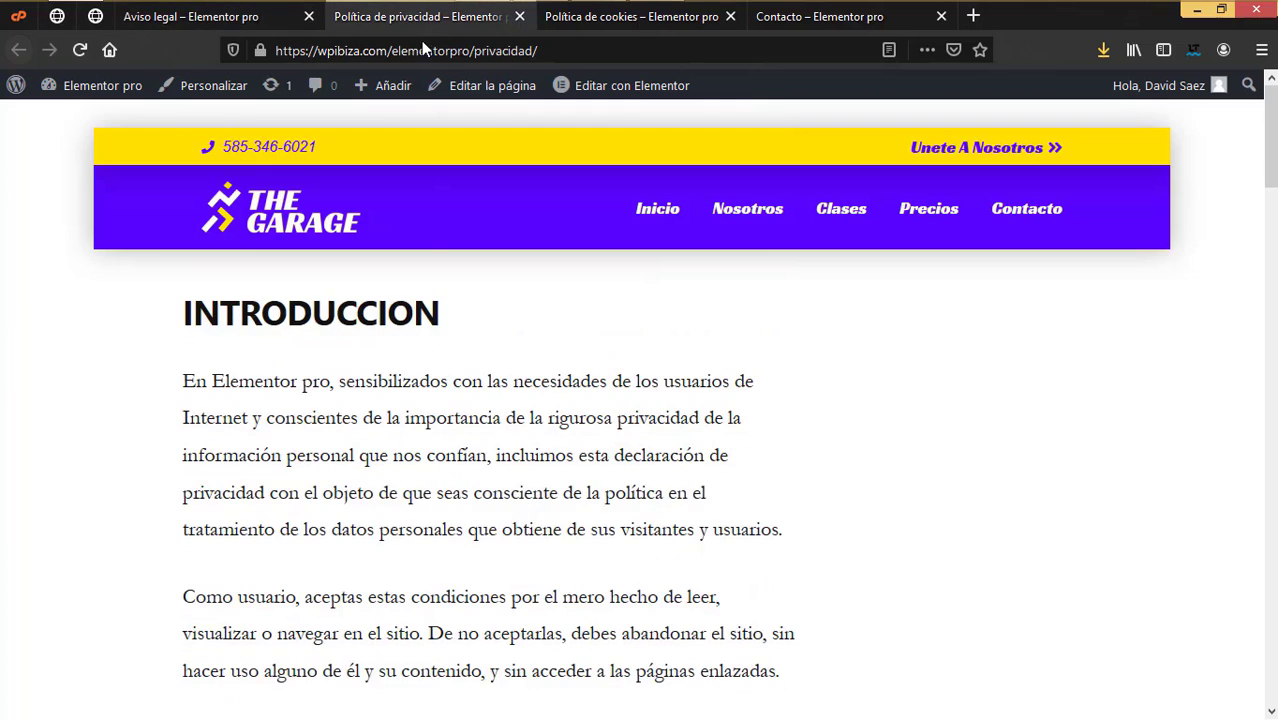
scroll(440, 366, down, 6)
scroll(440, 366, down, 5)
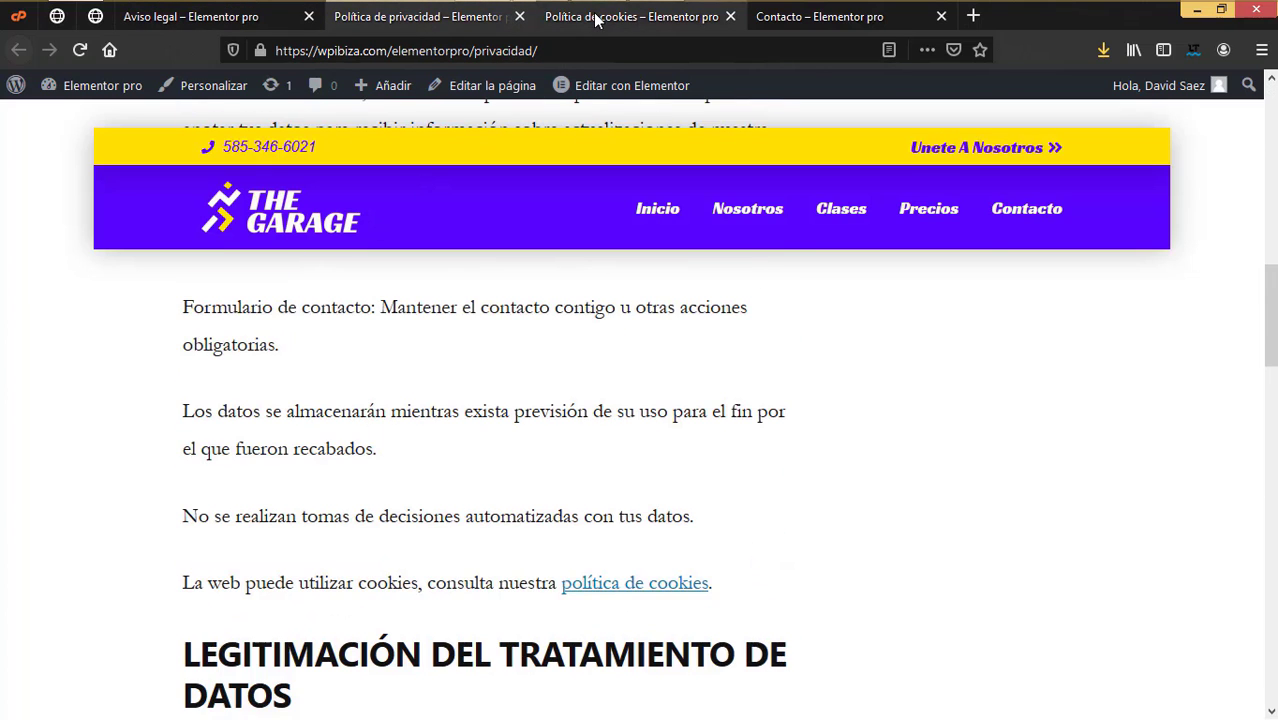
click(598, 17)
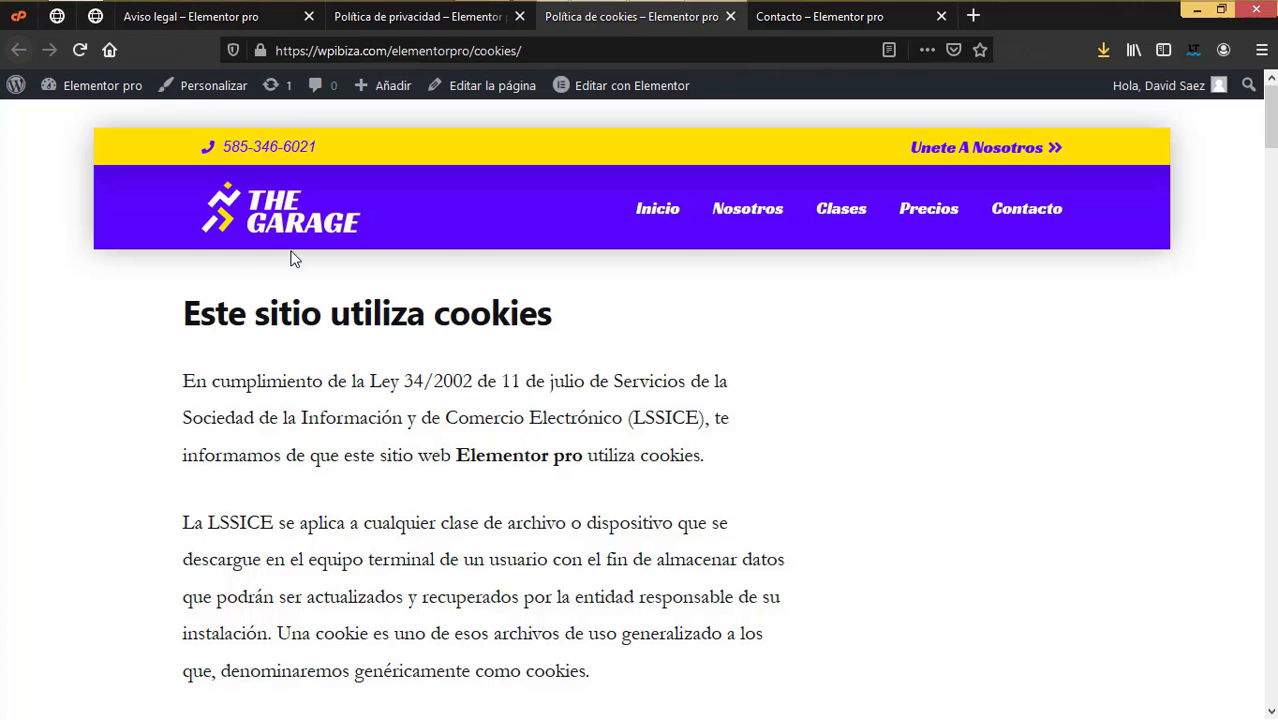
Step: Recheck the three legal page tabs, then return to the data-protection settings
click(203, 17)
click(385, 22)
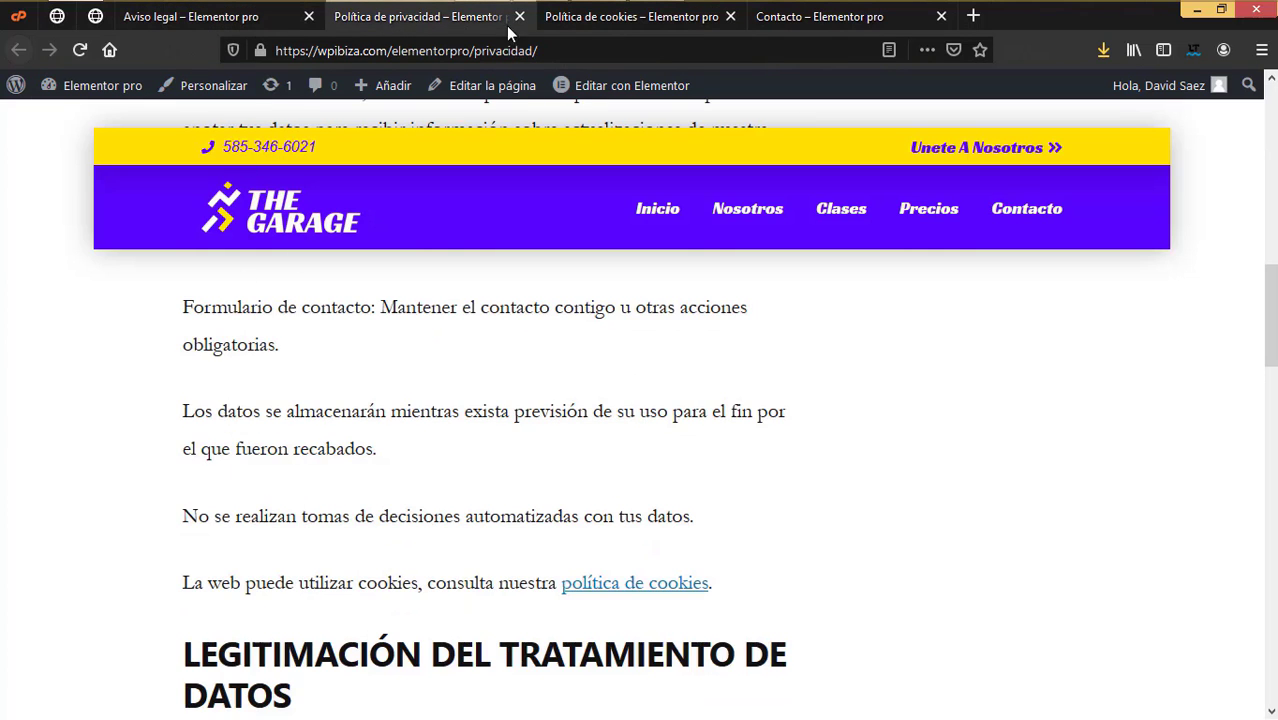
click(610, 20)
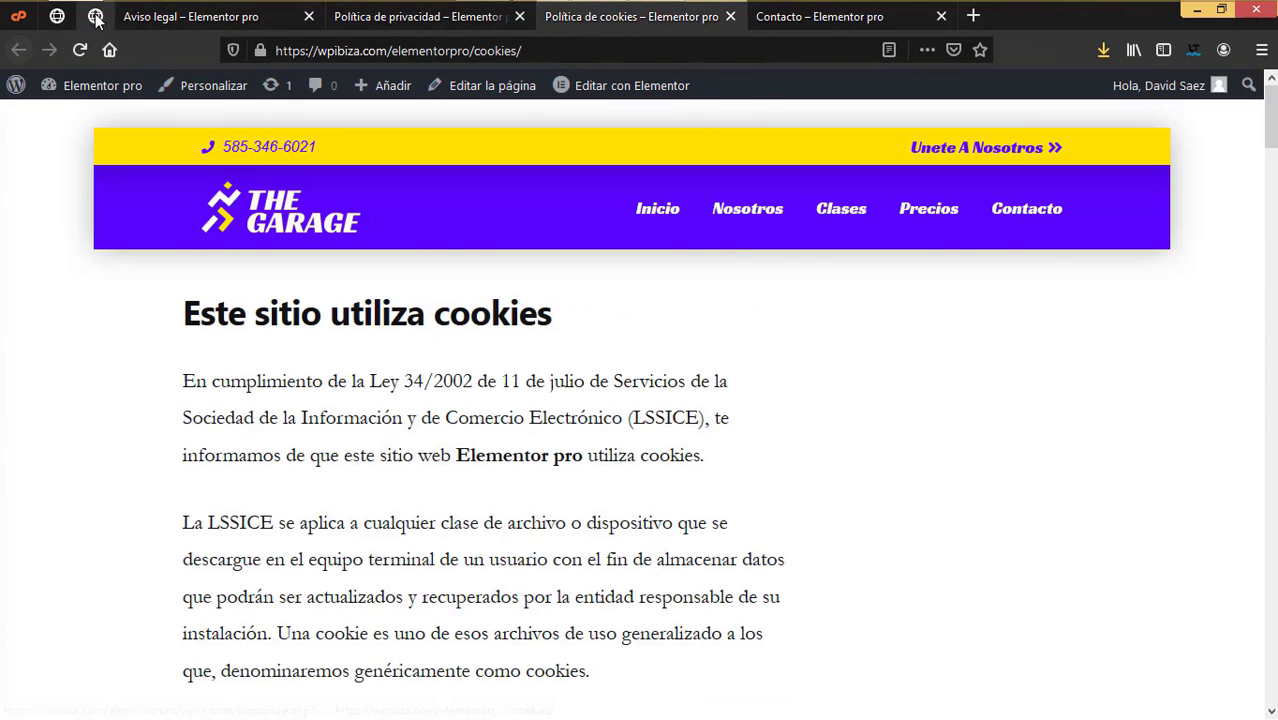
click(95, 16)
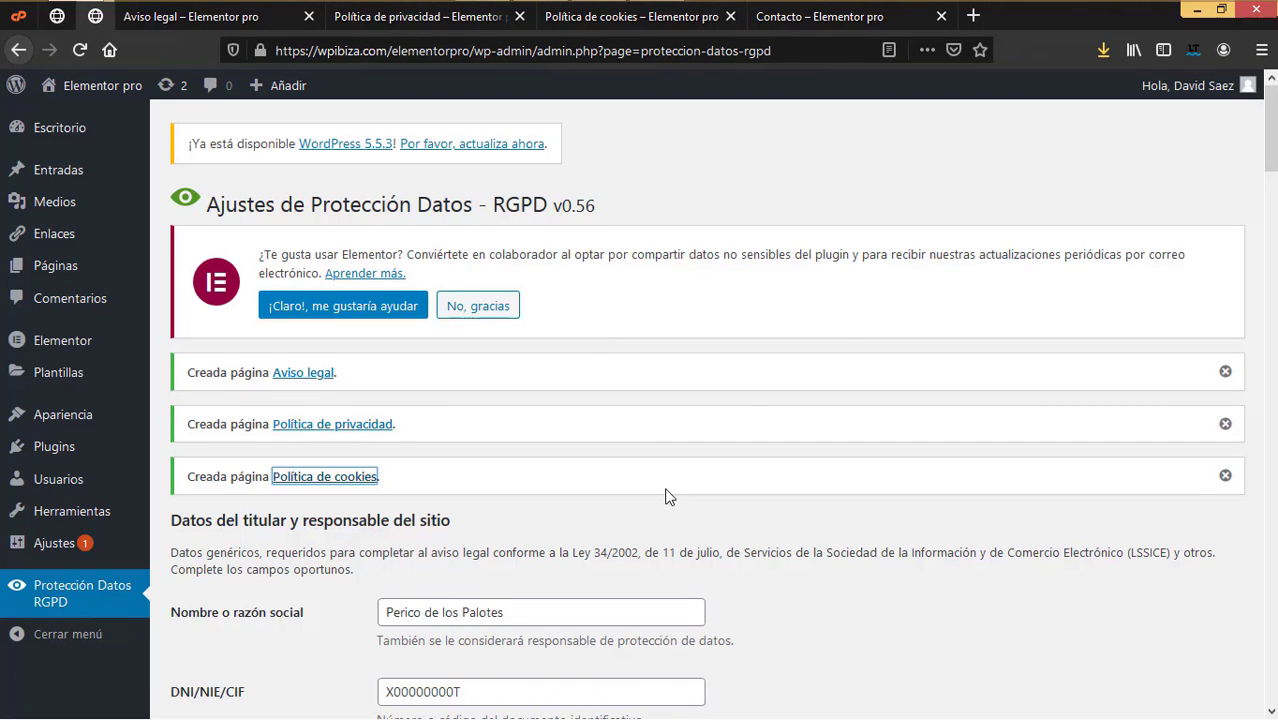
Step: Open the Contacto page in Elementor and edit its form widget
click(843, 18)
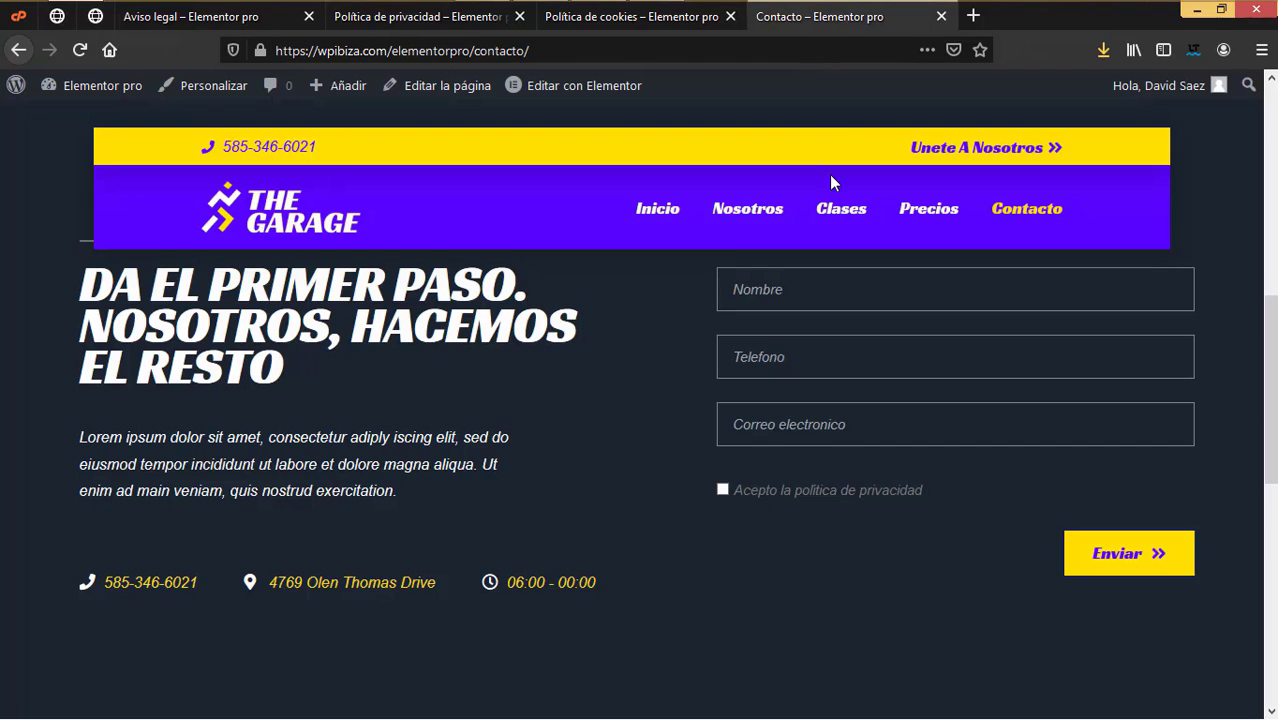
scroll(830, 510, up, 2)
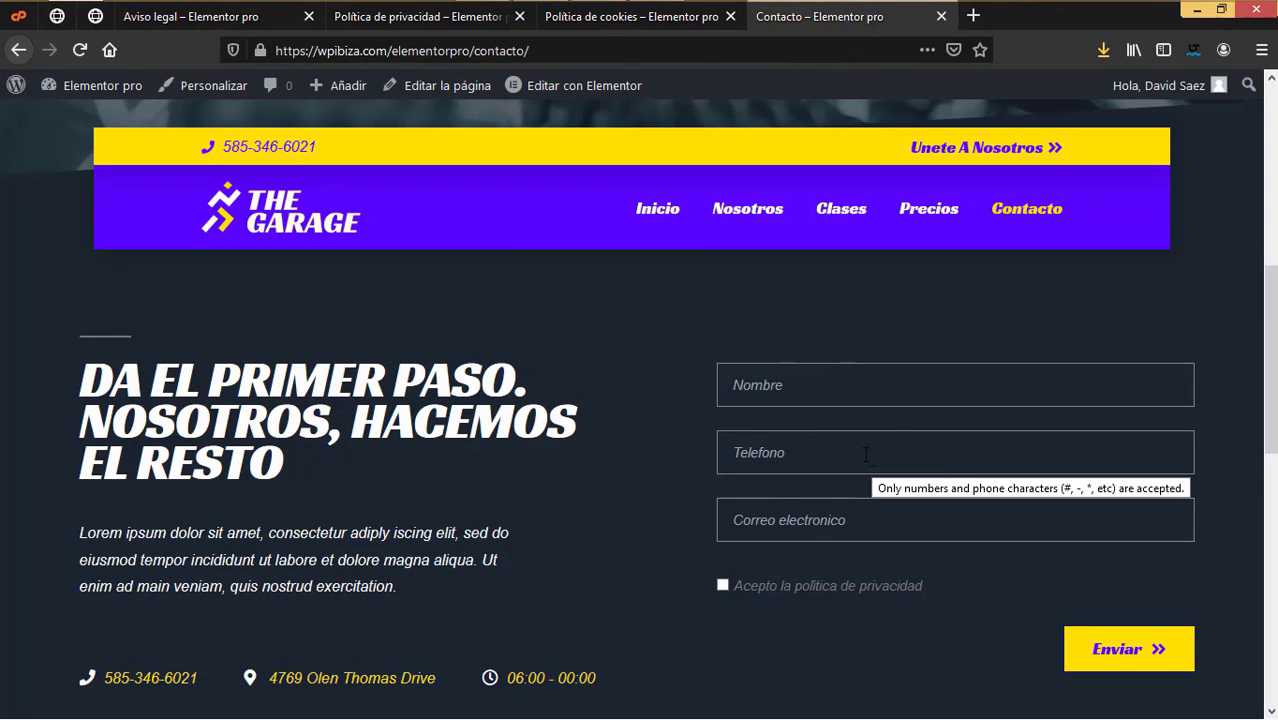
click(548, 88)
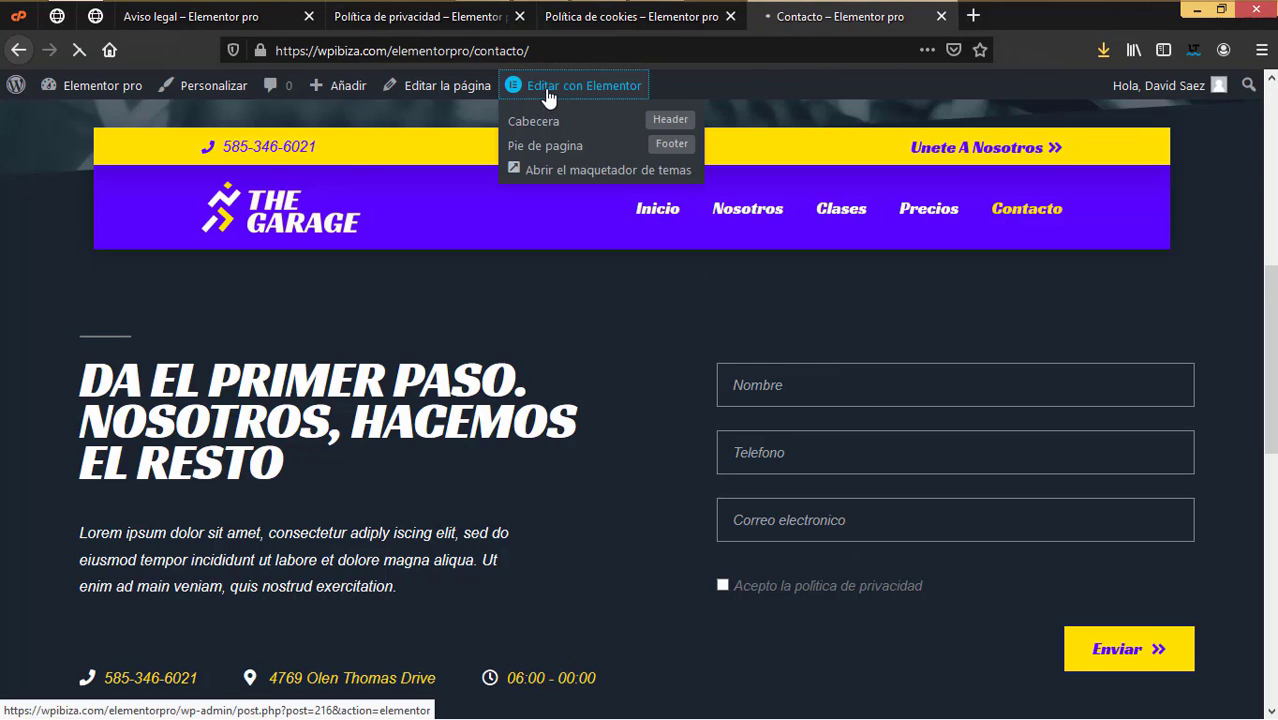
scroll(752, 358, down, 3)
scroll(755, 355, down, 5)
scroll(766, 349, up, 3)
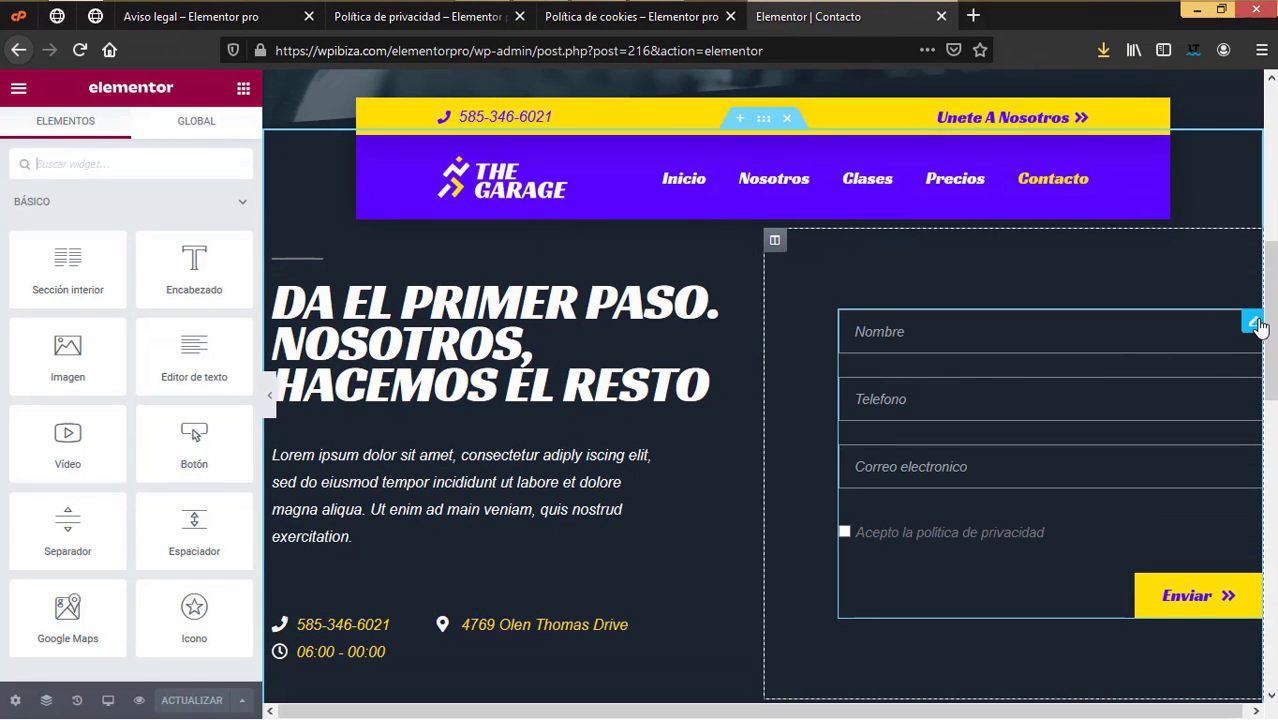
click(1253, 323)
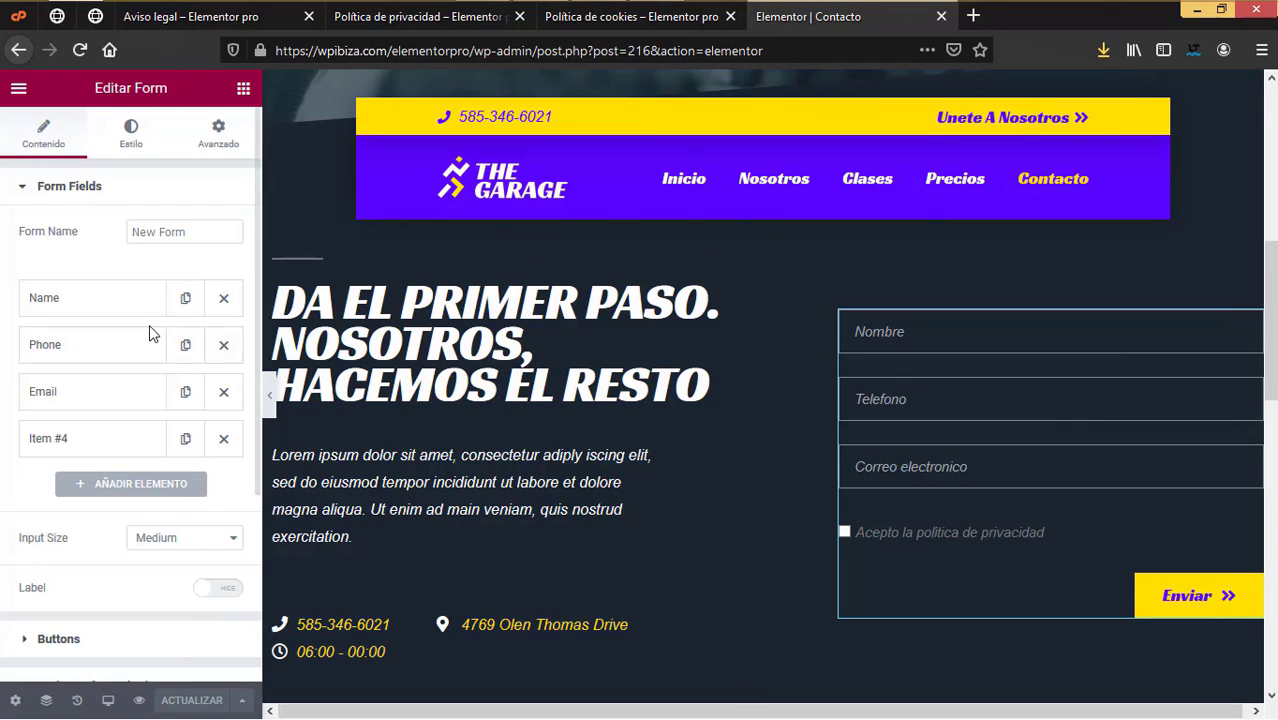
Step: Add a new form field, Item #5, and set its type to HTML
click(118, 485)
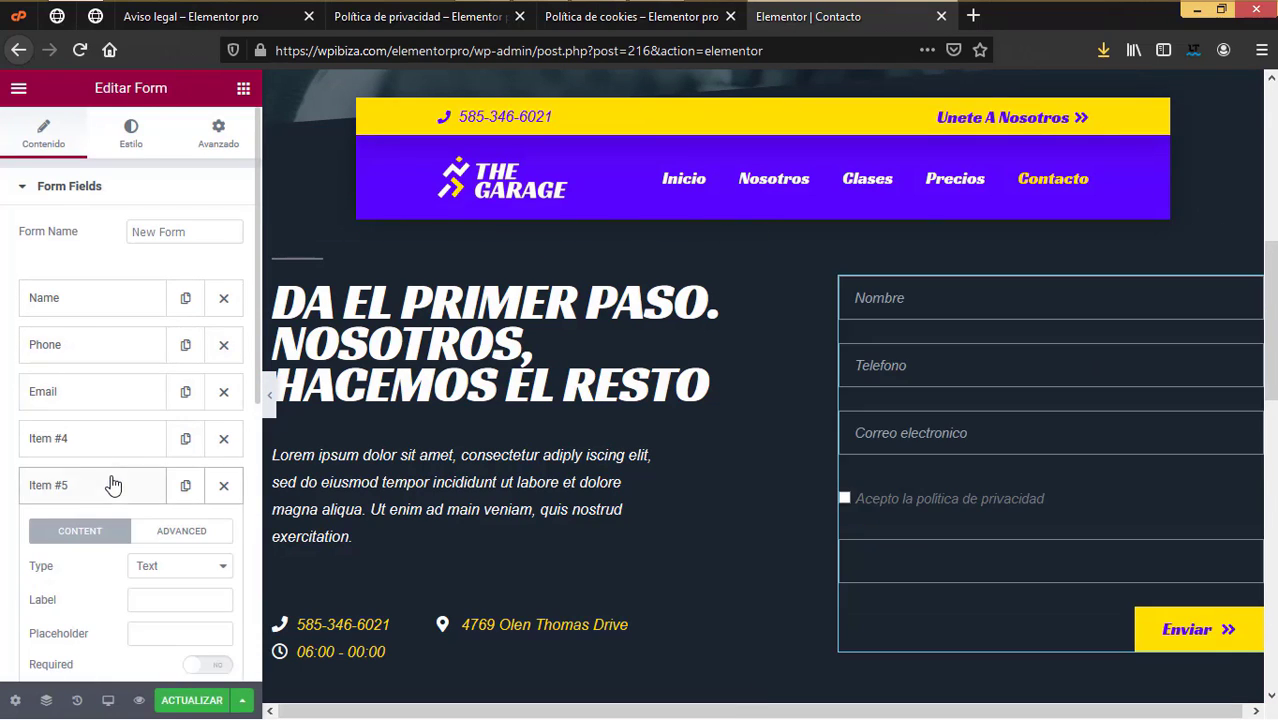
click(93, 487)
scroll(180, 590, down, 1)
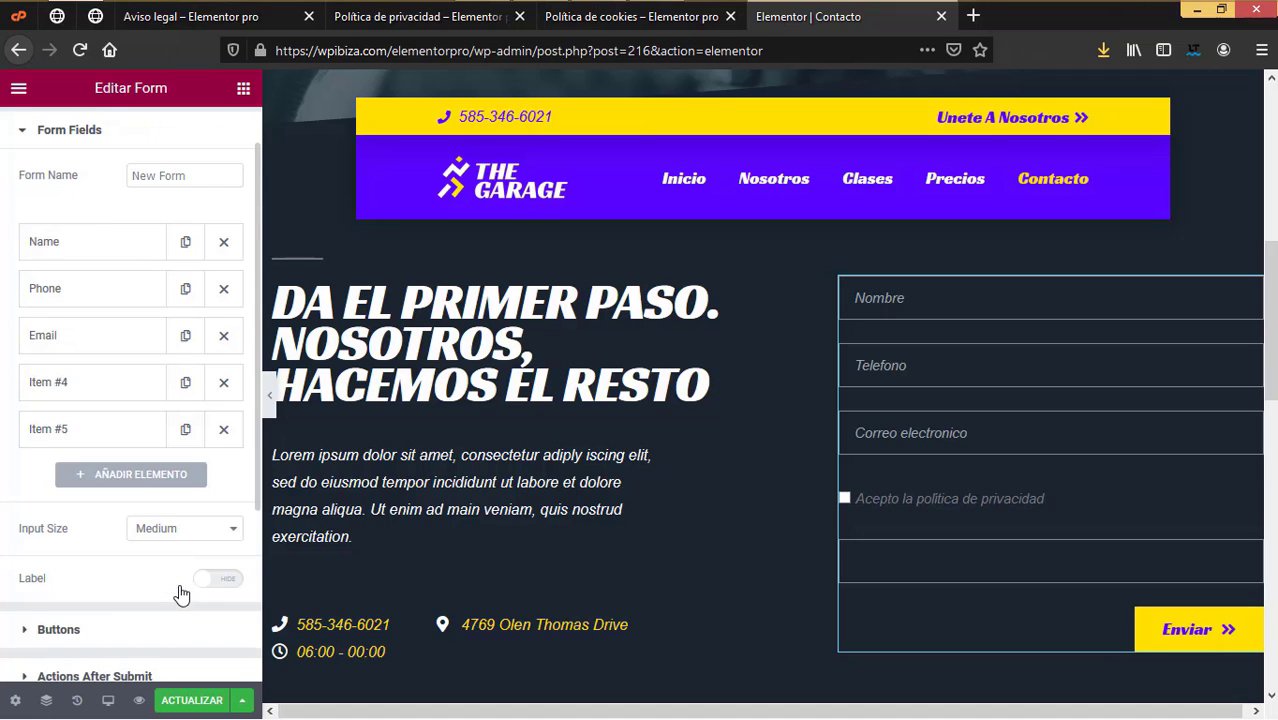
scroll(178, 592, down, 2)
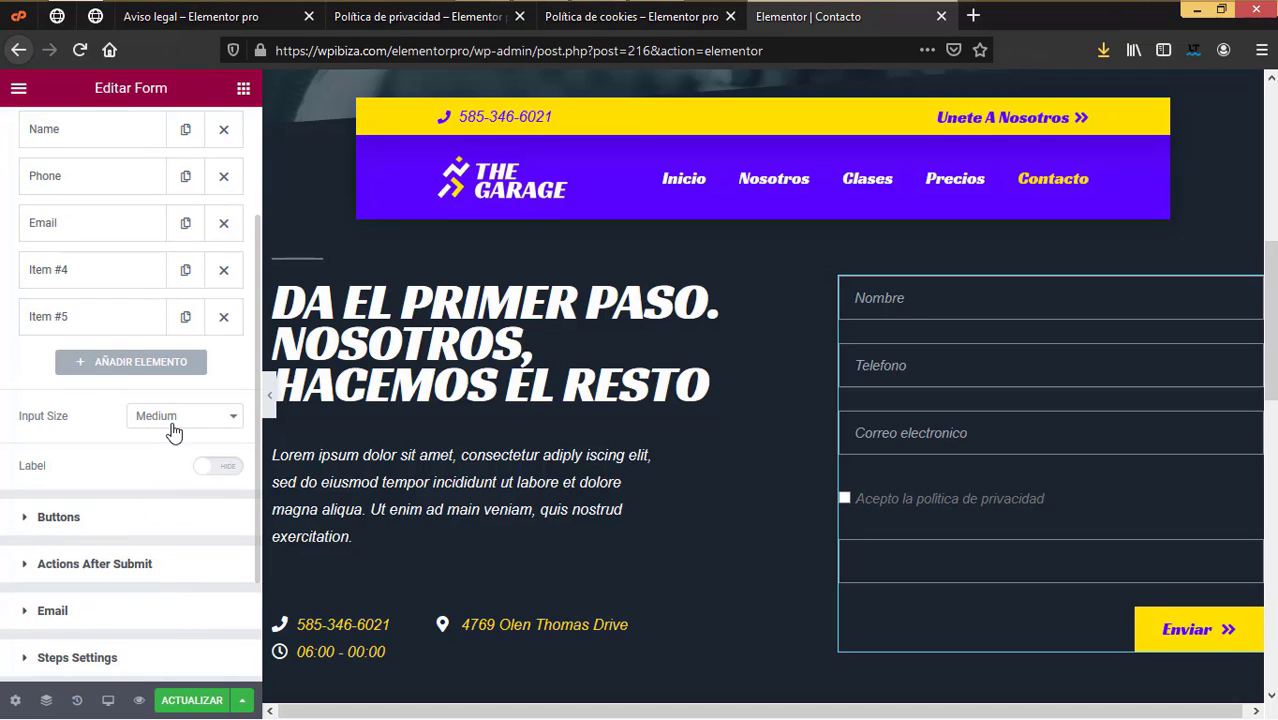
click(102, 330)
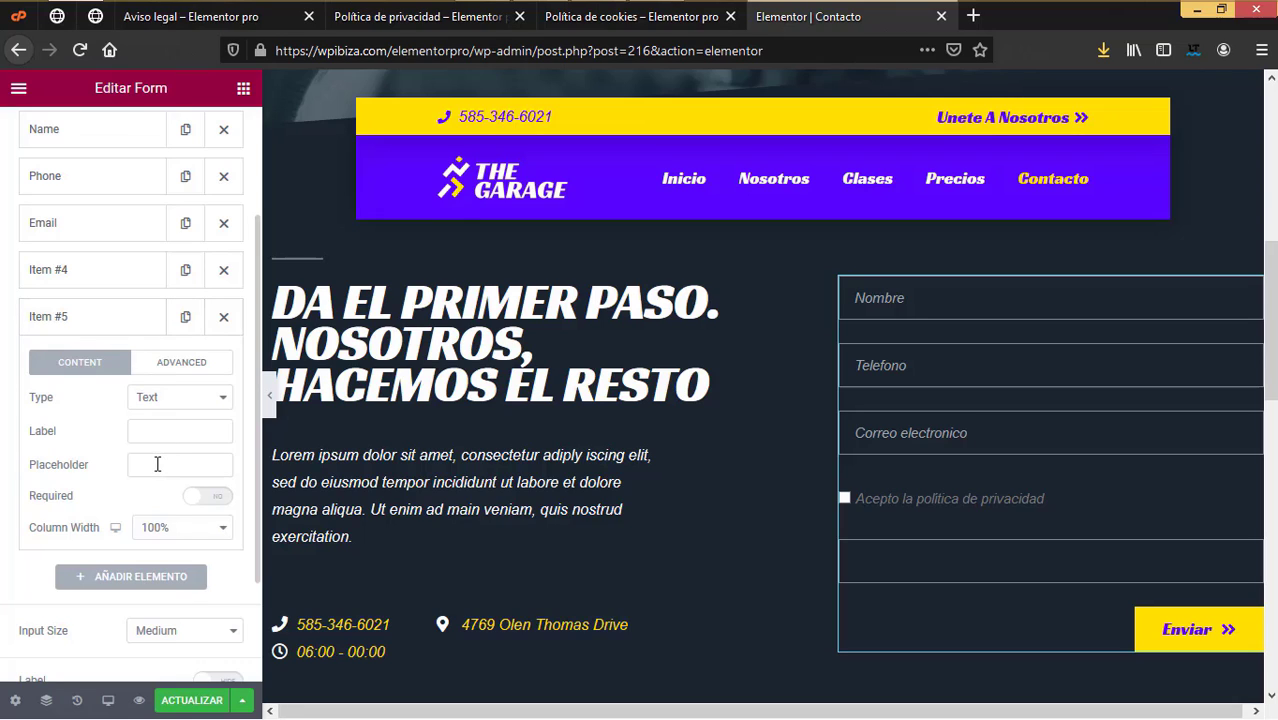
click(170, 400)
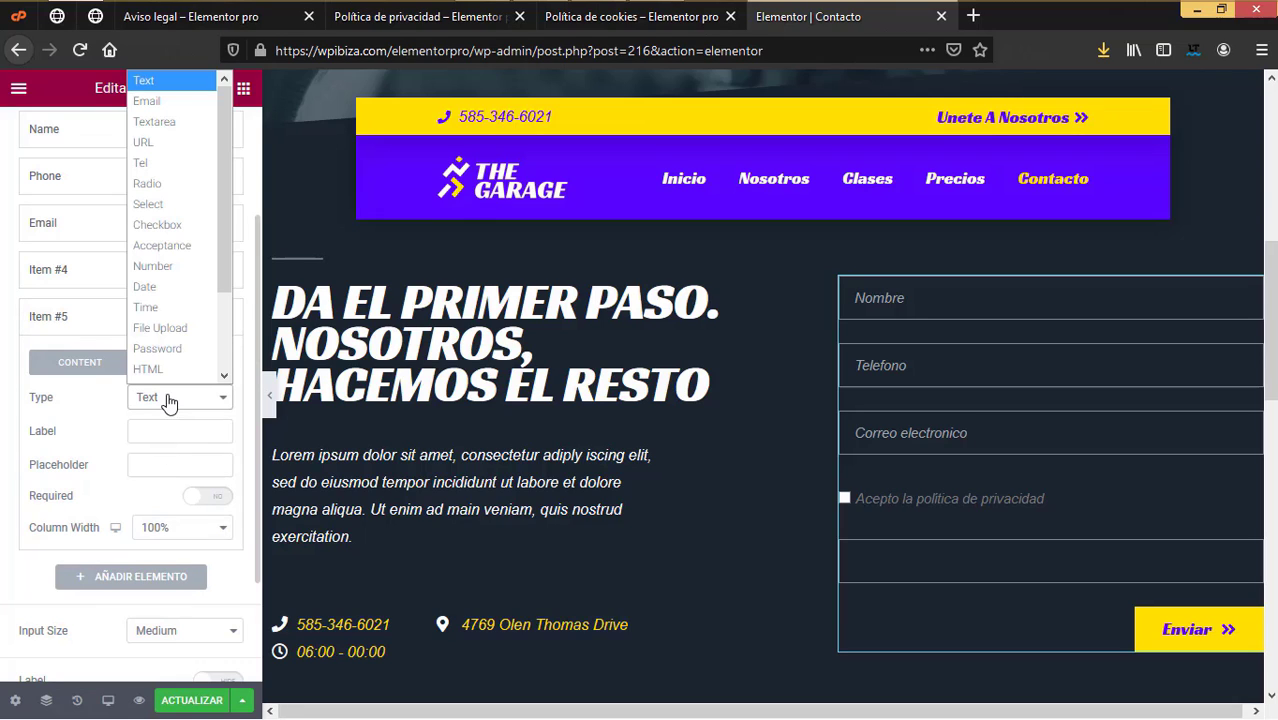
scroll(175, 378, down, 1)
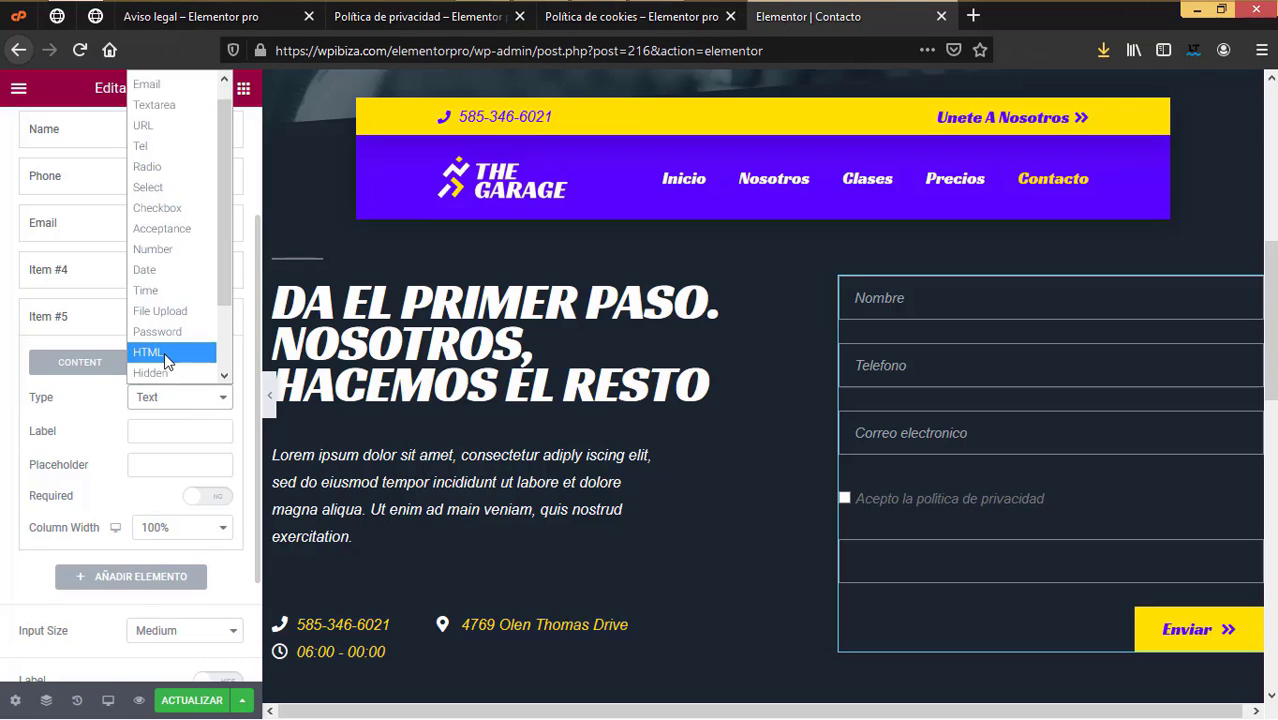
click(164, 352)
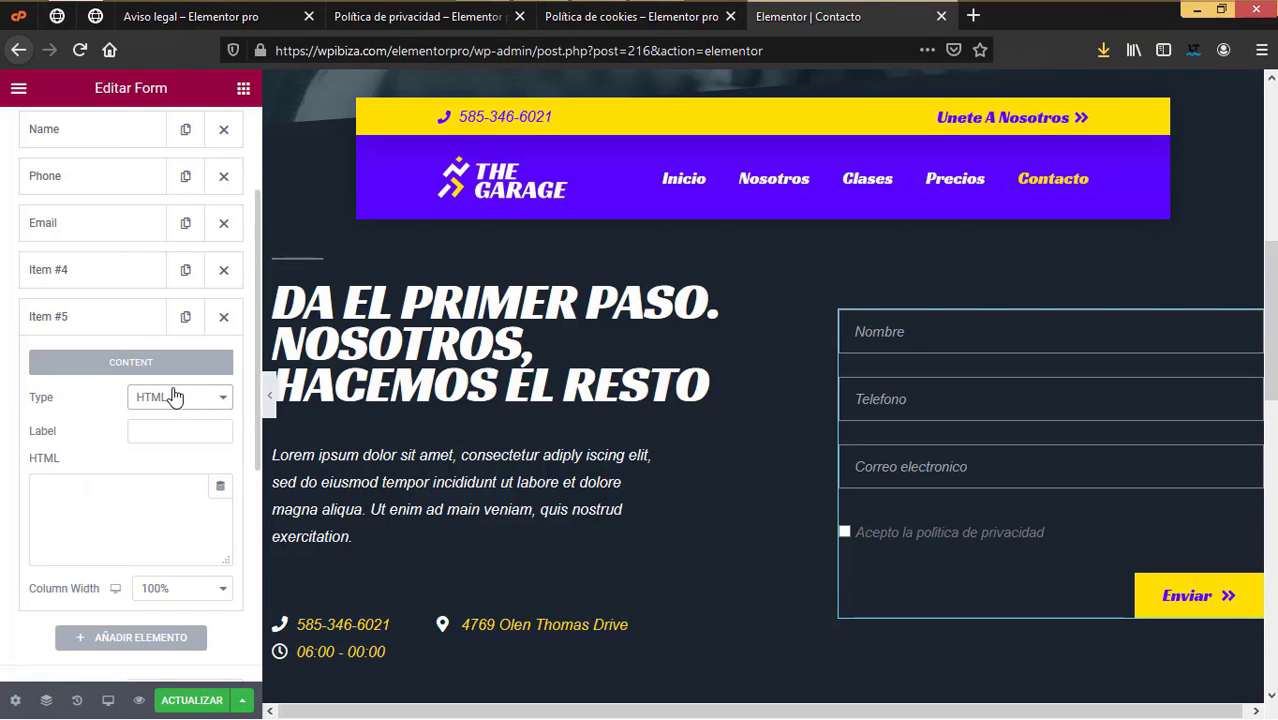
Step: Paste [pdrgpd-aviso-formulario-contacto] into the HTML field, update the page, and exit to the dashboard
right_click(86, 490)
click(142, 571)
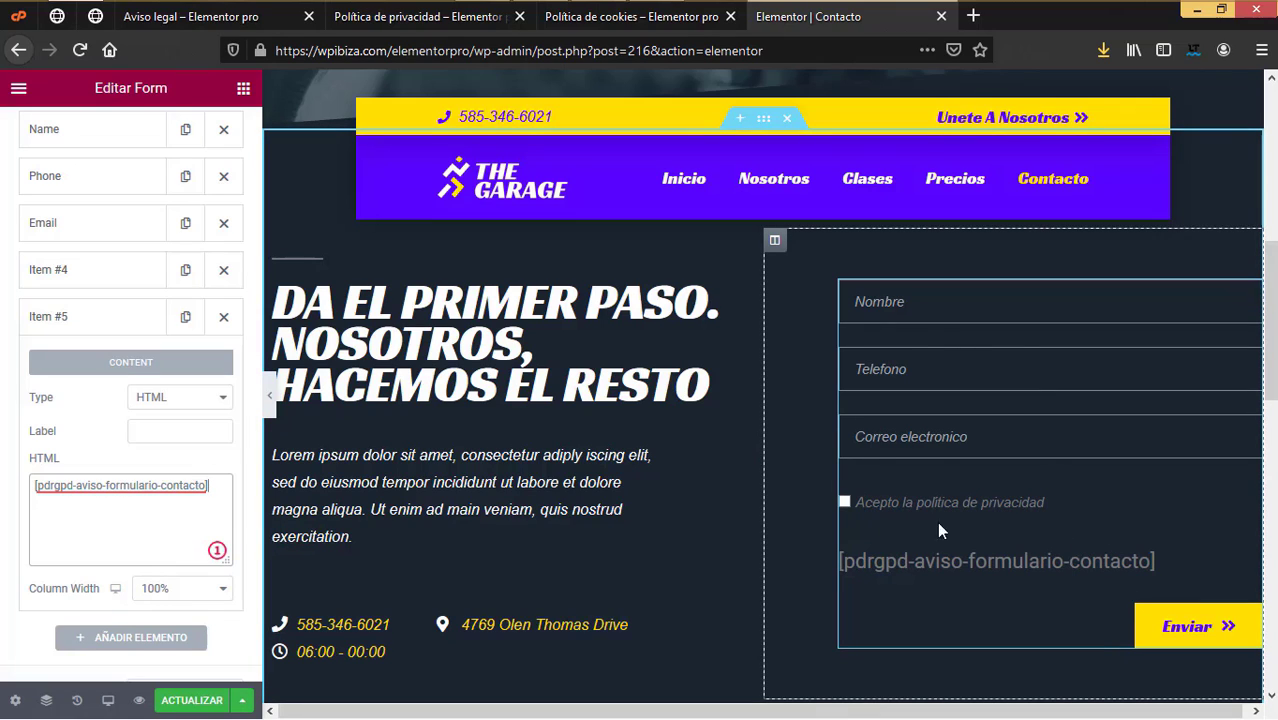
click(168, 698)
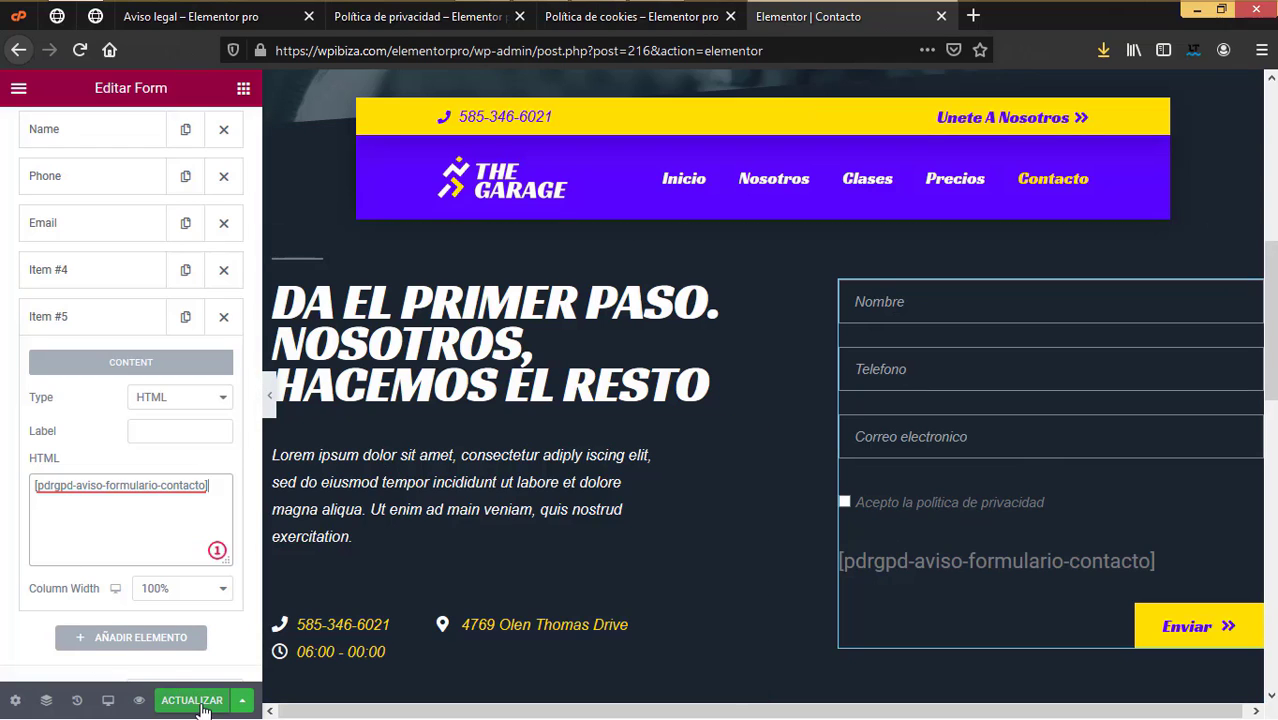
click(18, 88)
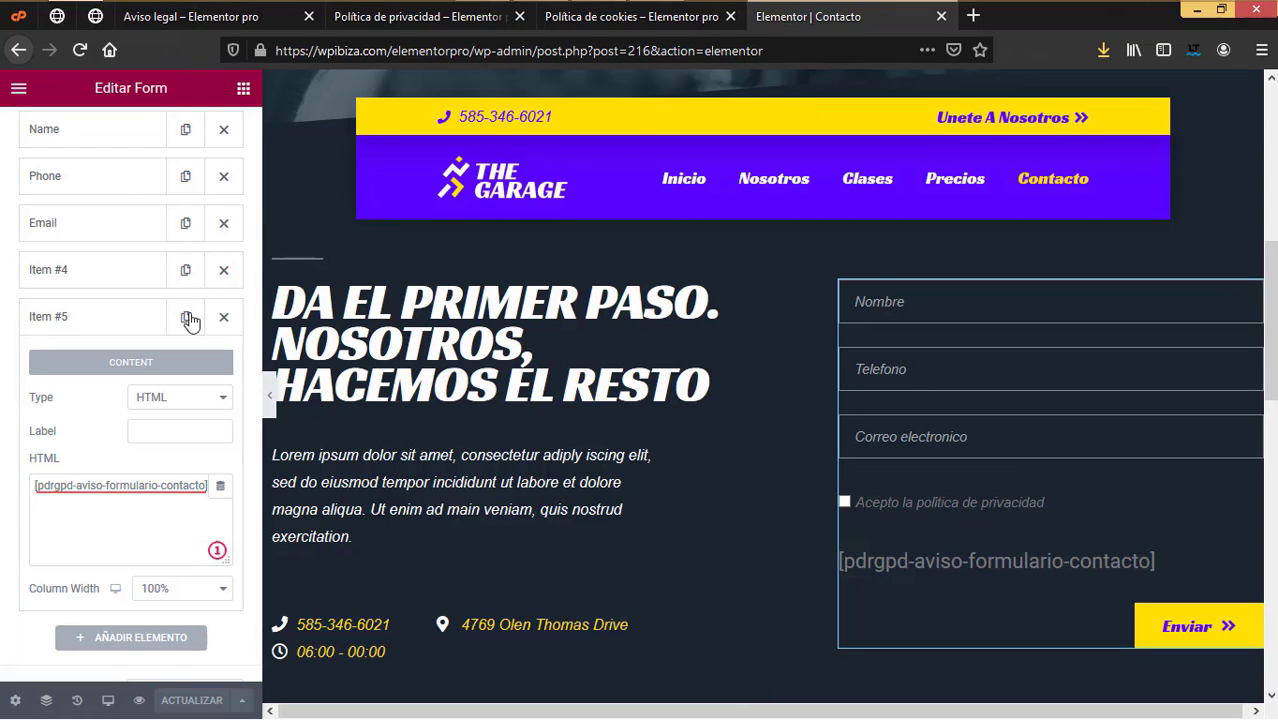
click(144, 415)
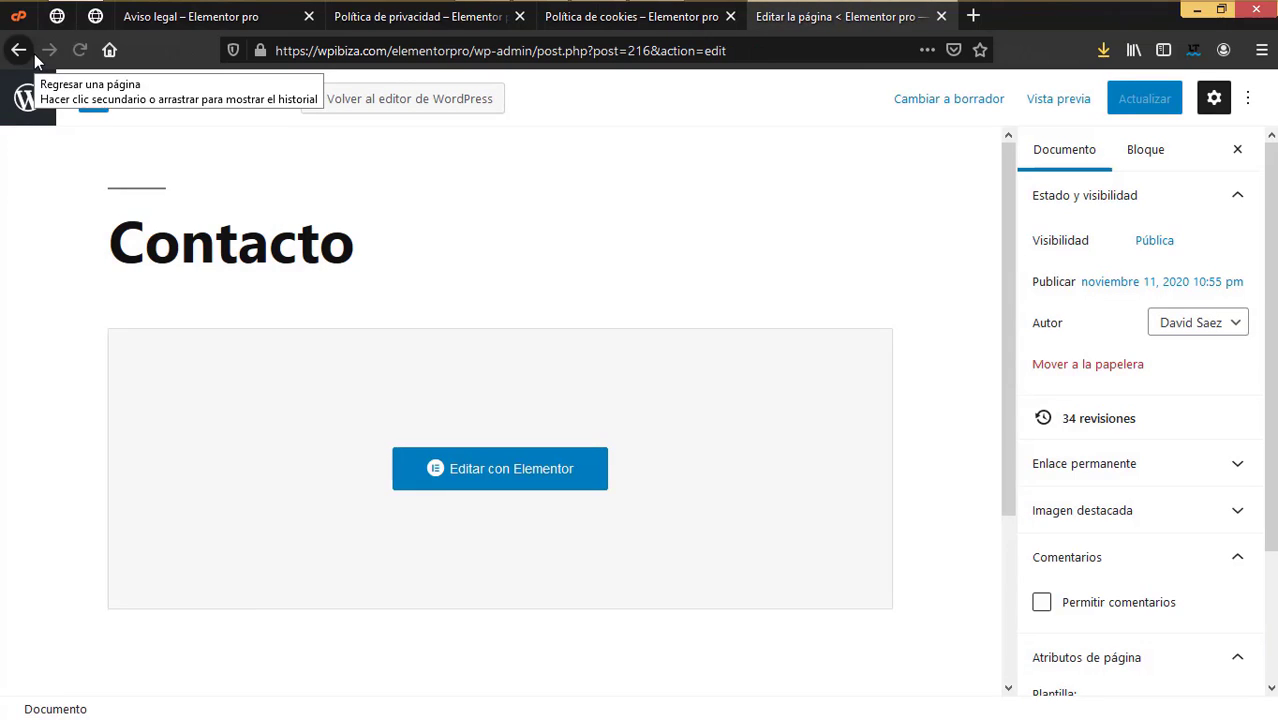
Step: View the live Contacto page from Elementor and scroll through its form and data-protection table
click(19, 50)
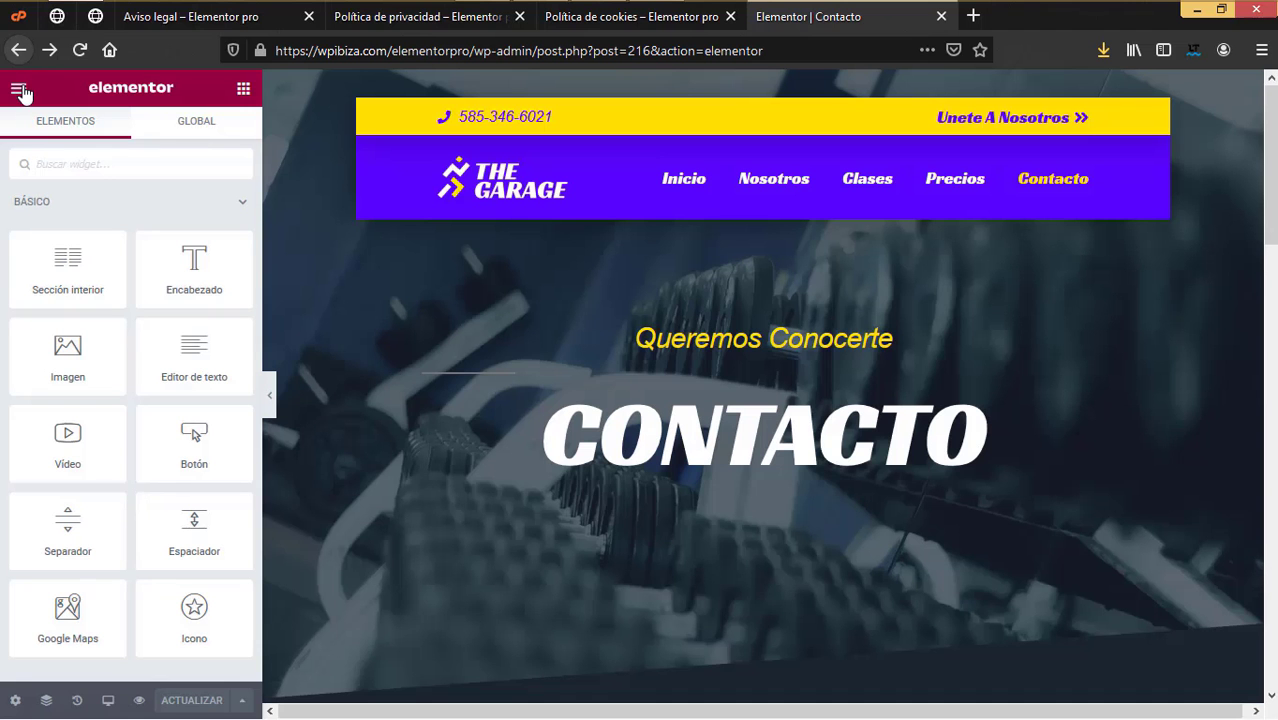
click(19, 90)
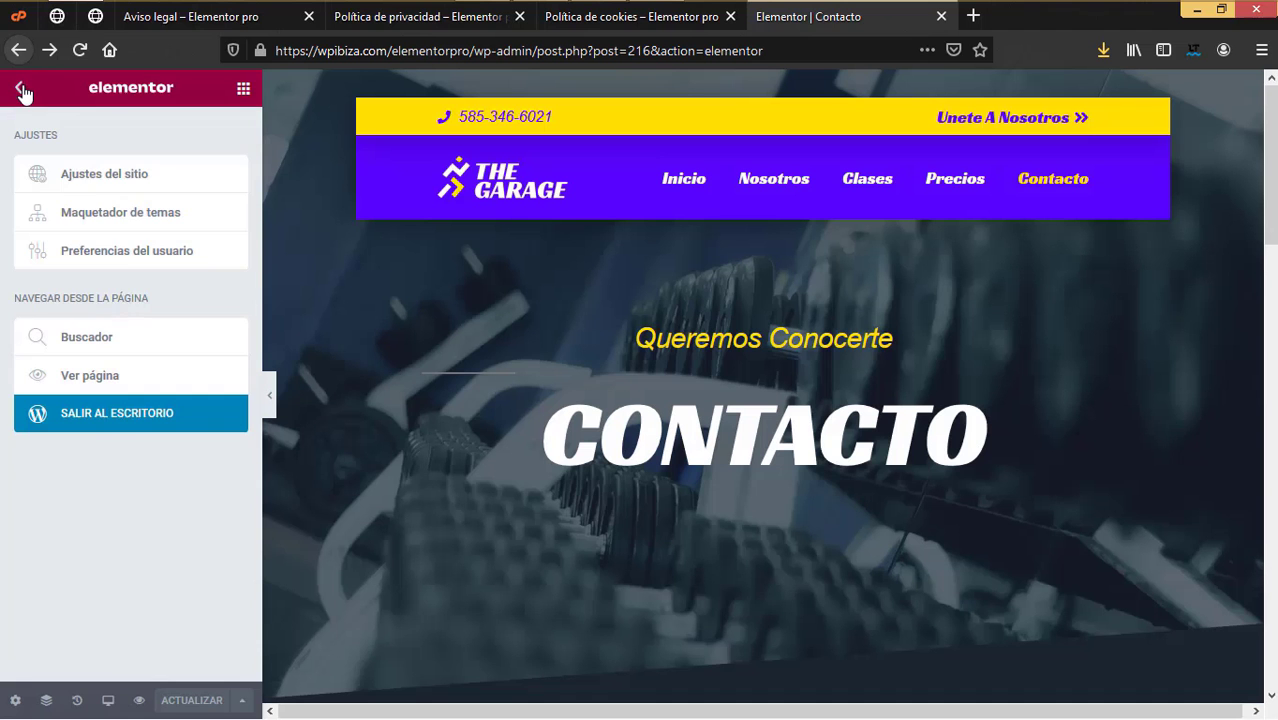
click(104, 384)
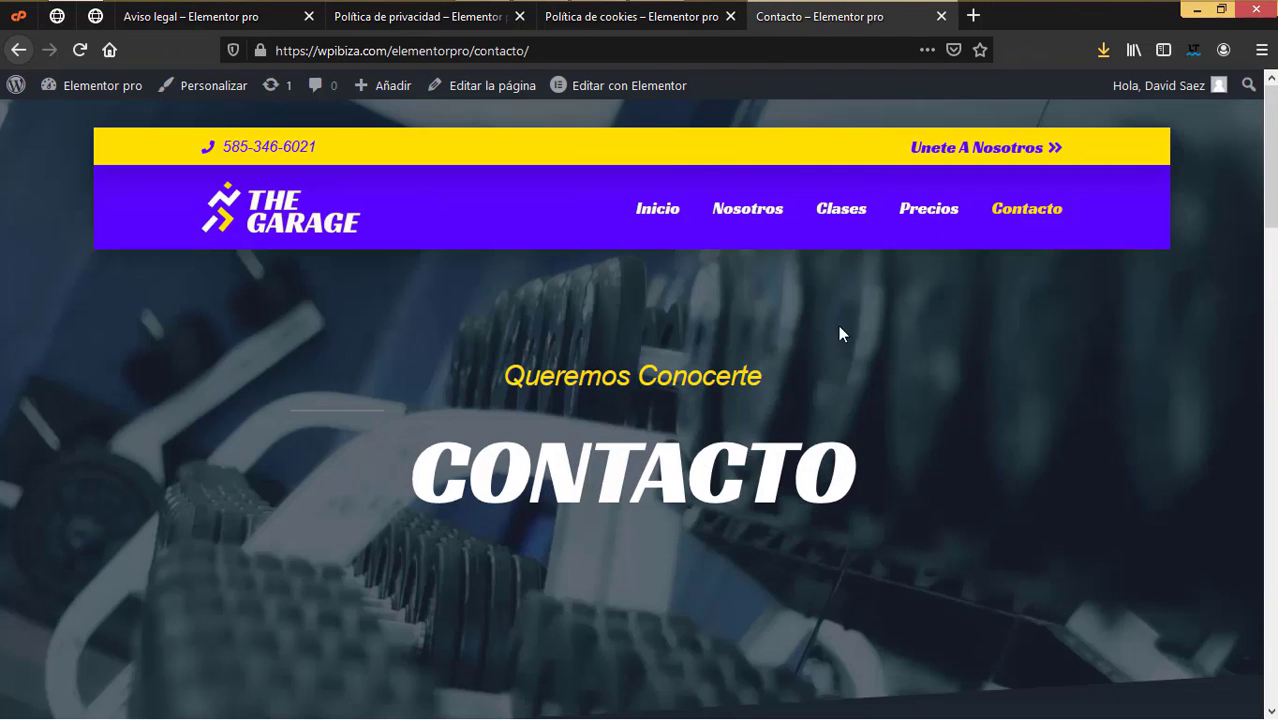
scroll(910, 490, down, 10)
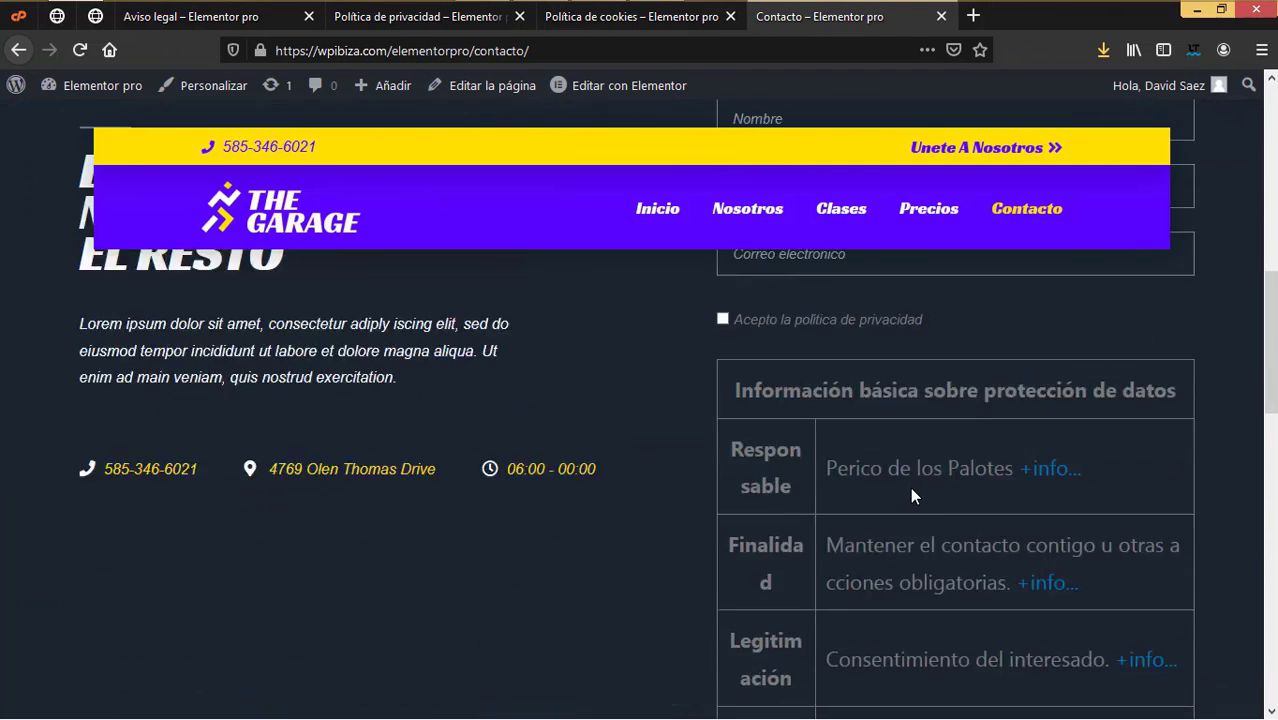
scroll(910, 487, up, 3)
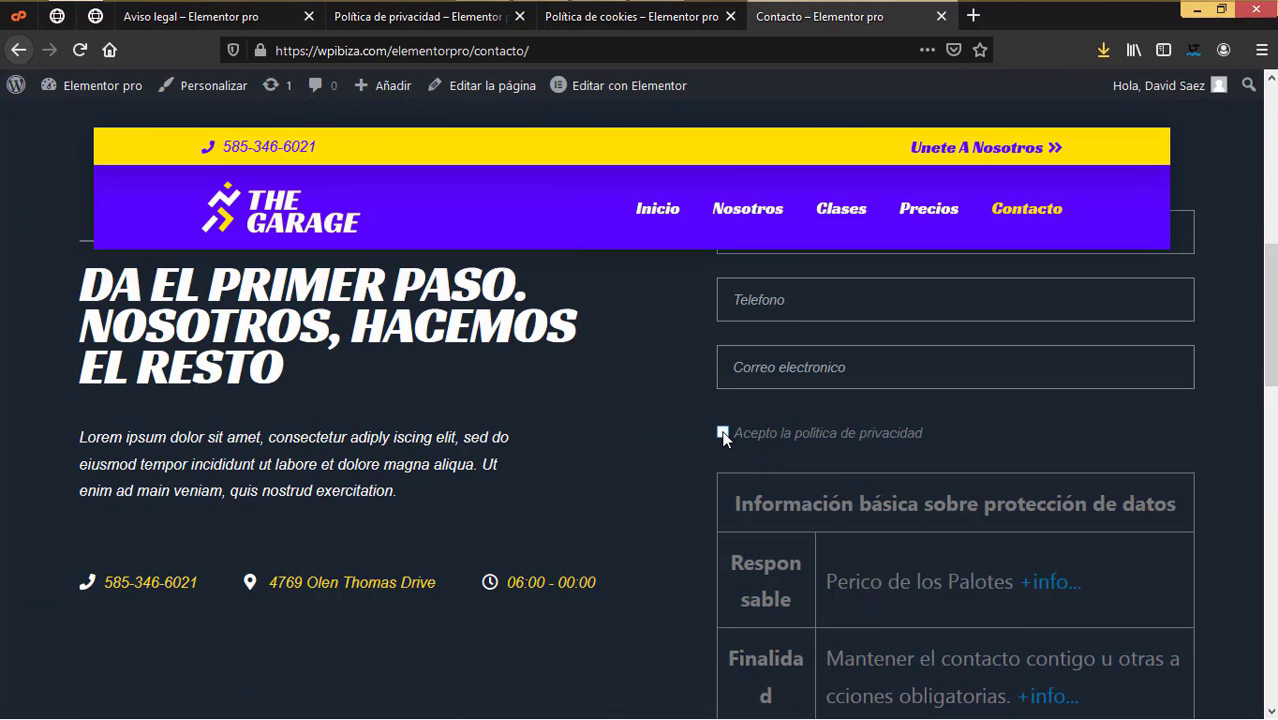
scroll(846, 488, down, 5)
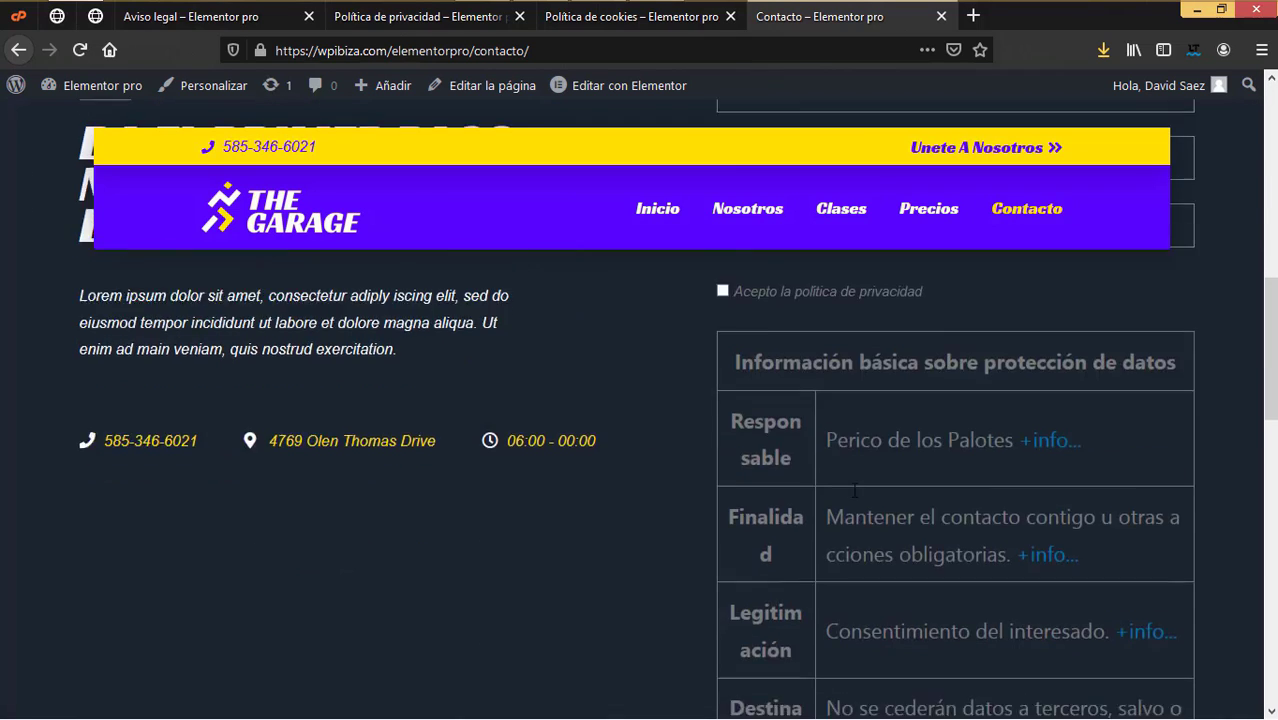
scroll(879, 465, down, 10)
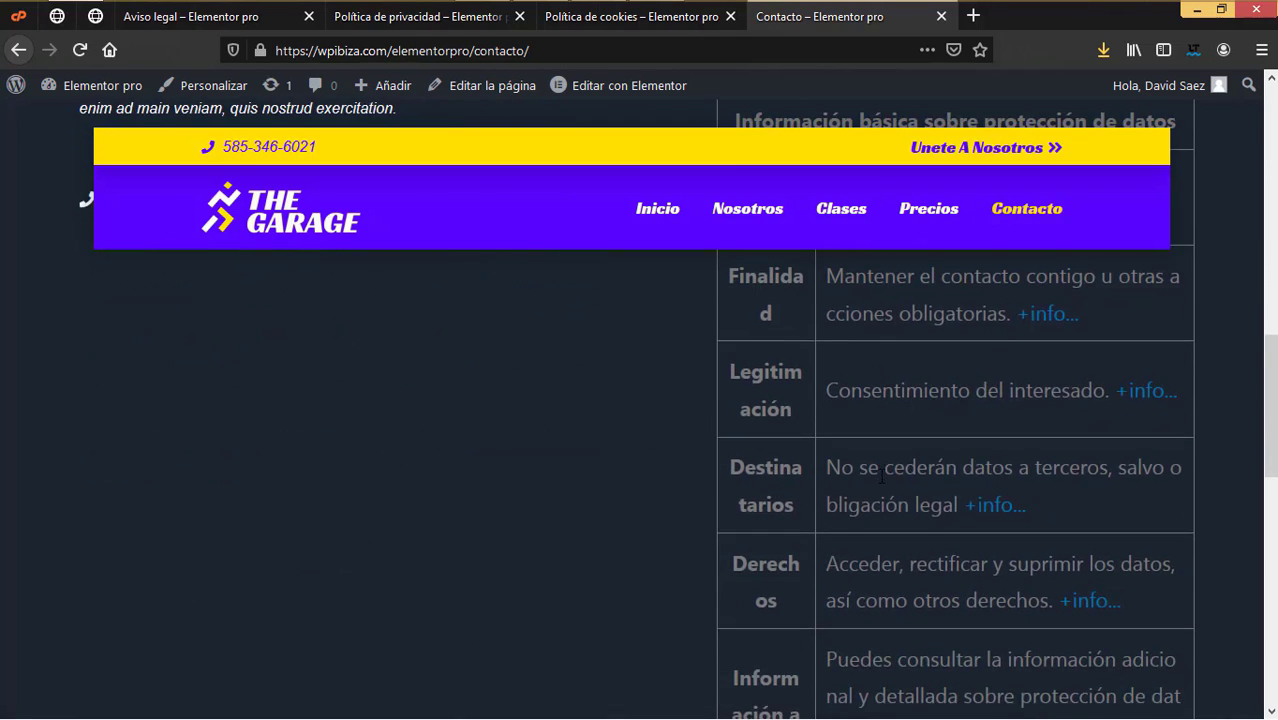
scroll(873, 480, up, 3)
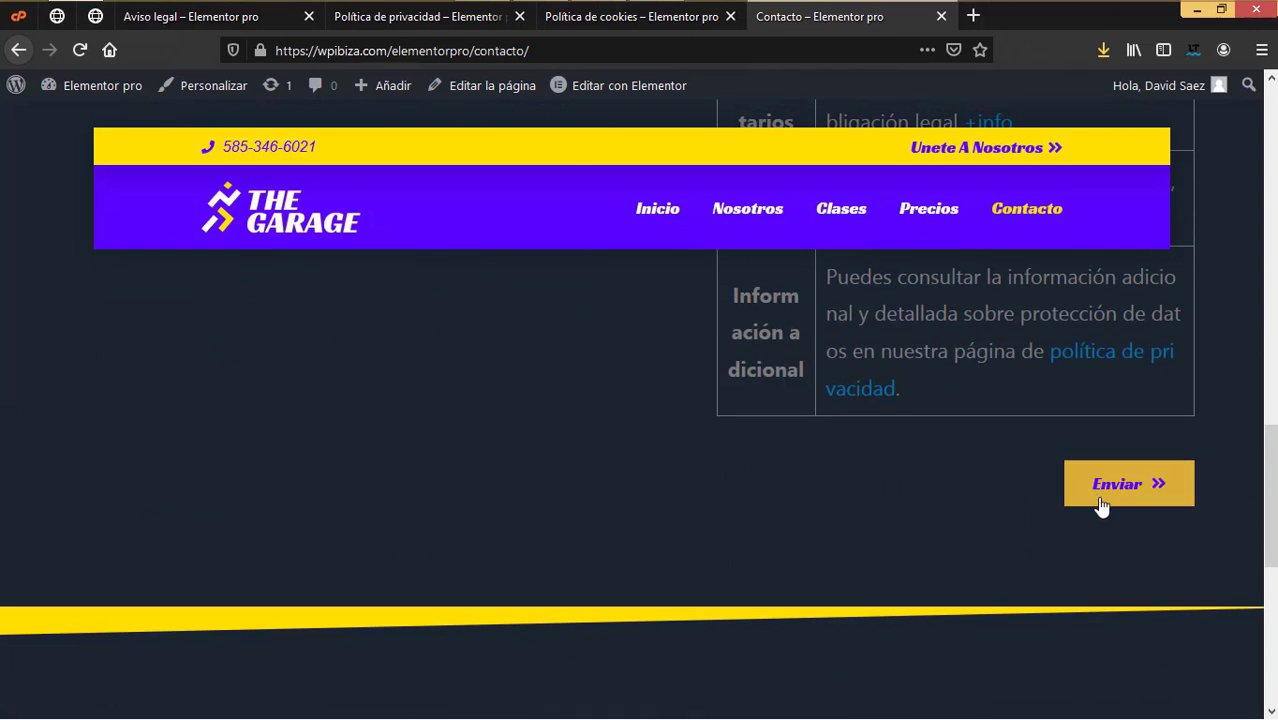
scroll(954, 515, up, 10)
scroll(770, 500, up, 10)
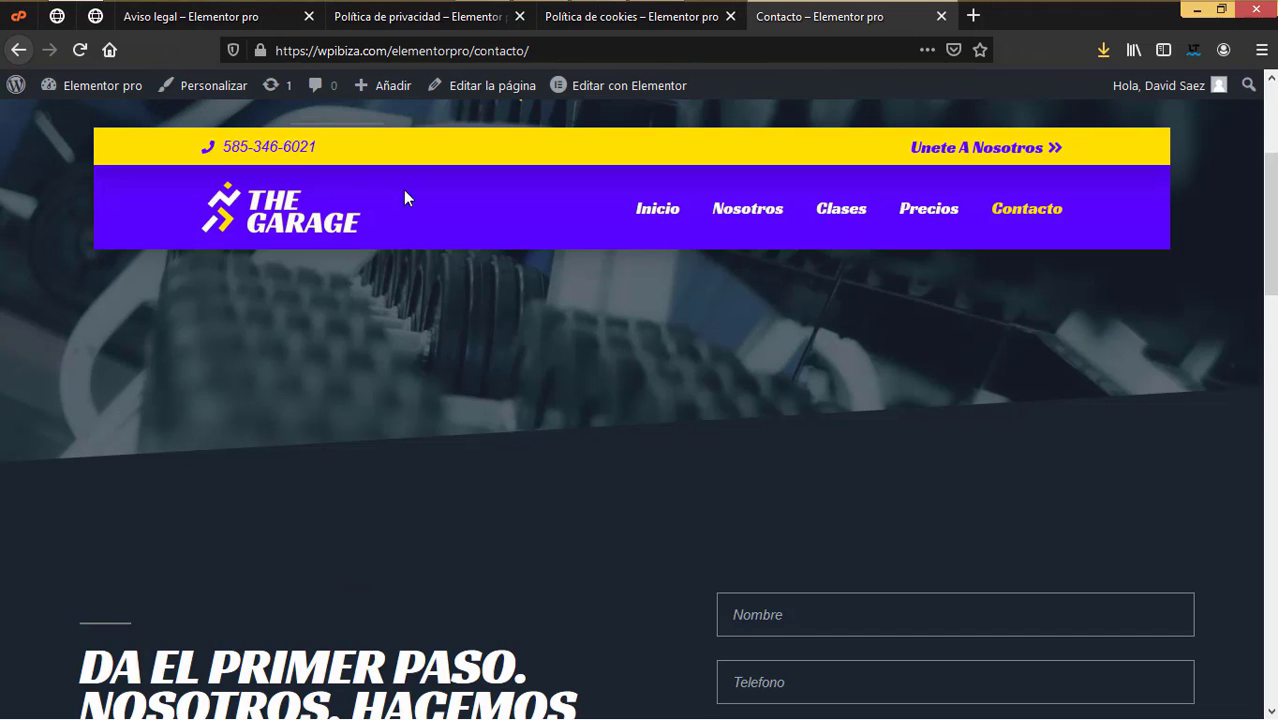
scroll(631, 458, down, 20)
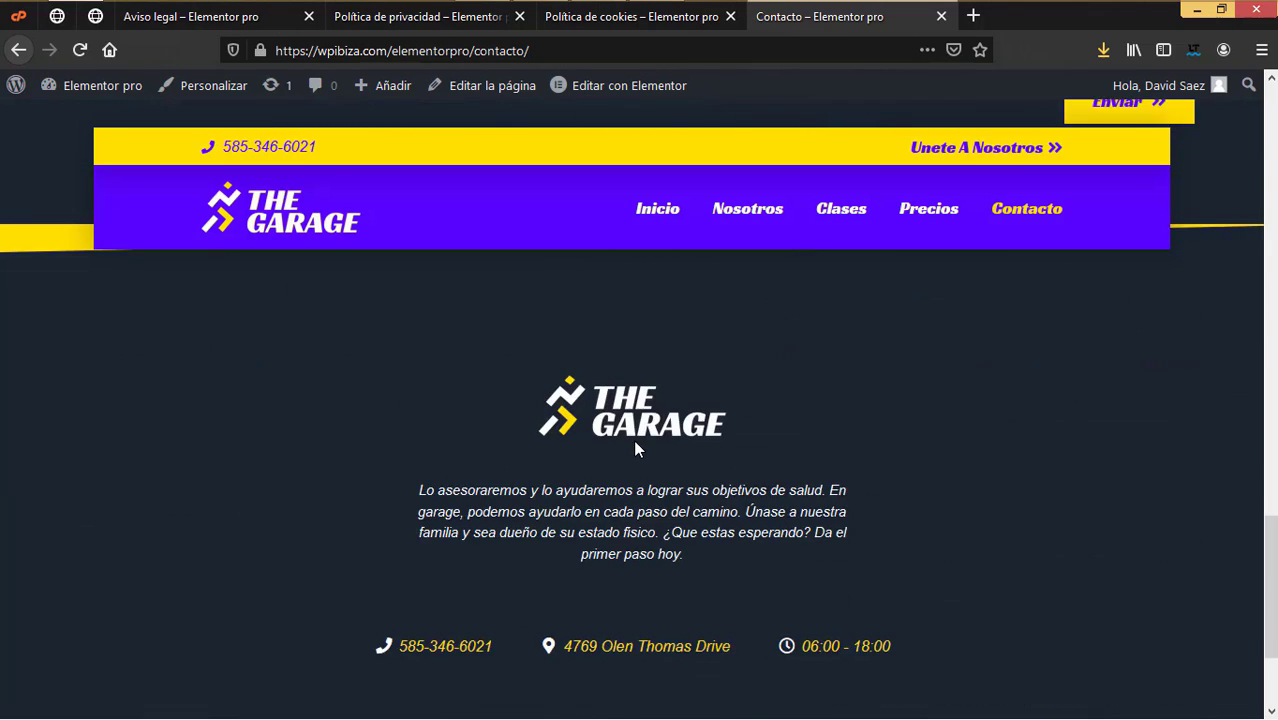
scroll(653, 540, up, 3)
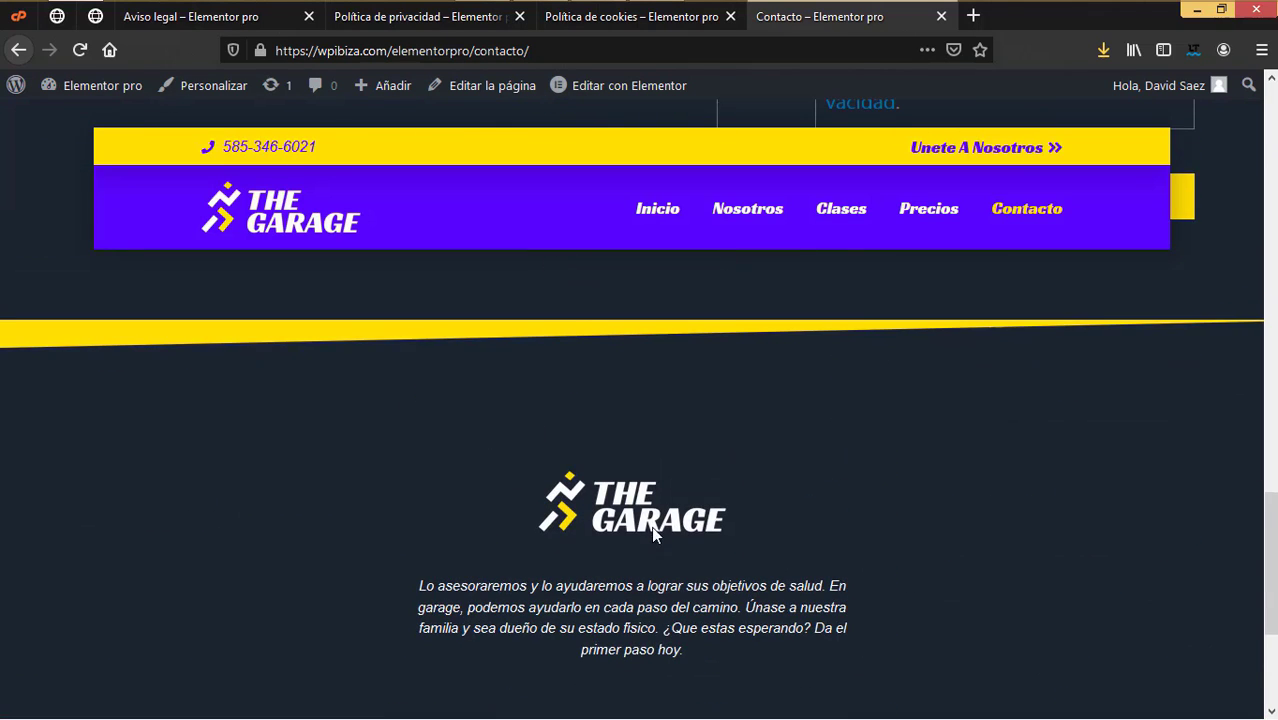
scroll(651, 531, down, 1)
scroll(560, 400, up, 4)
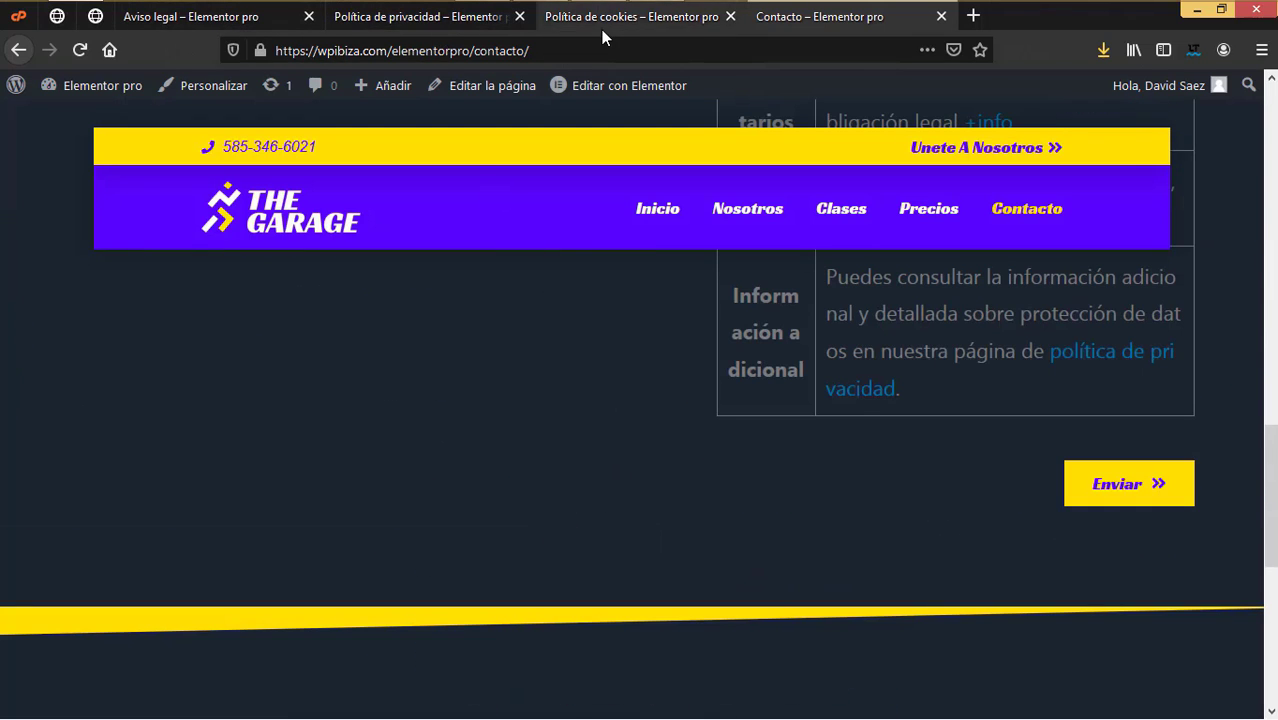
Step: Create a new menu named Avisos under Apariencia > Menús
click(92, 18)
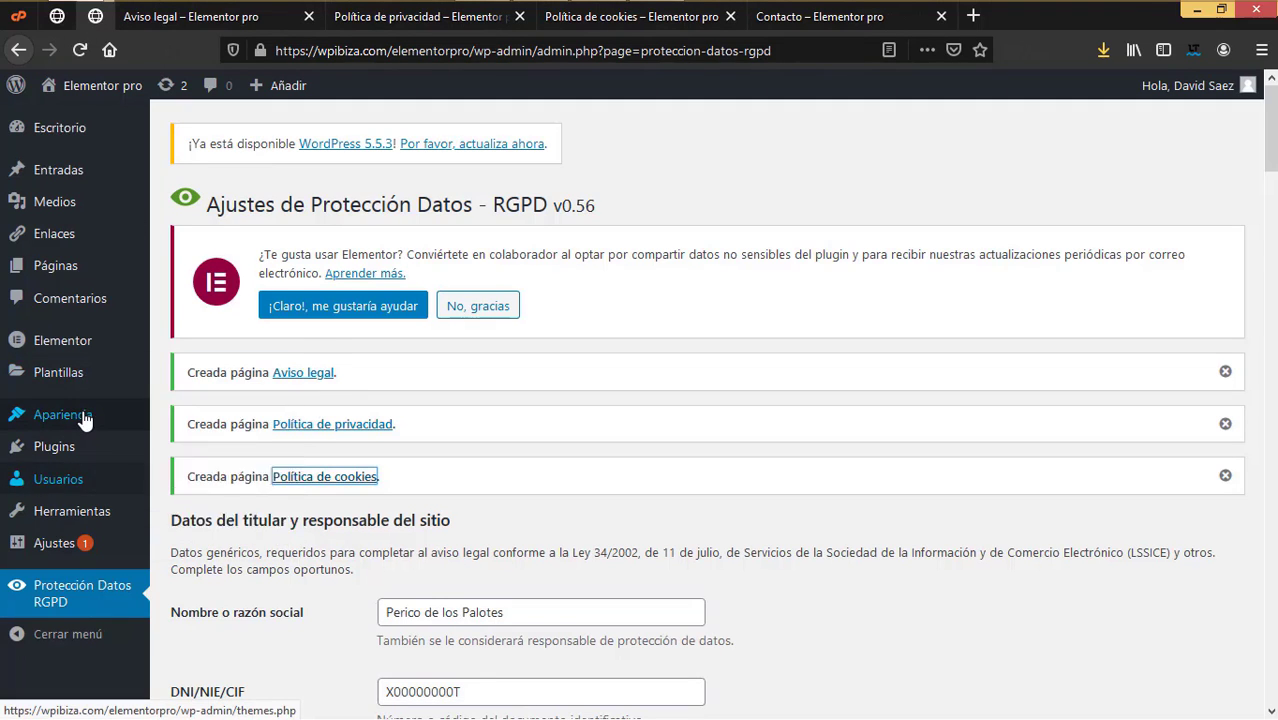
mouse_move(85, 416)
click(184, 499)
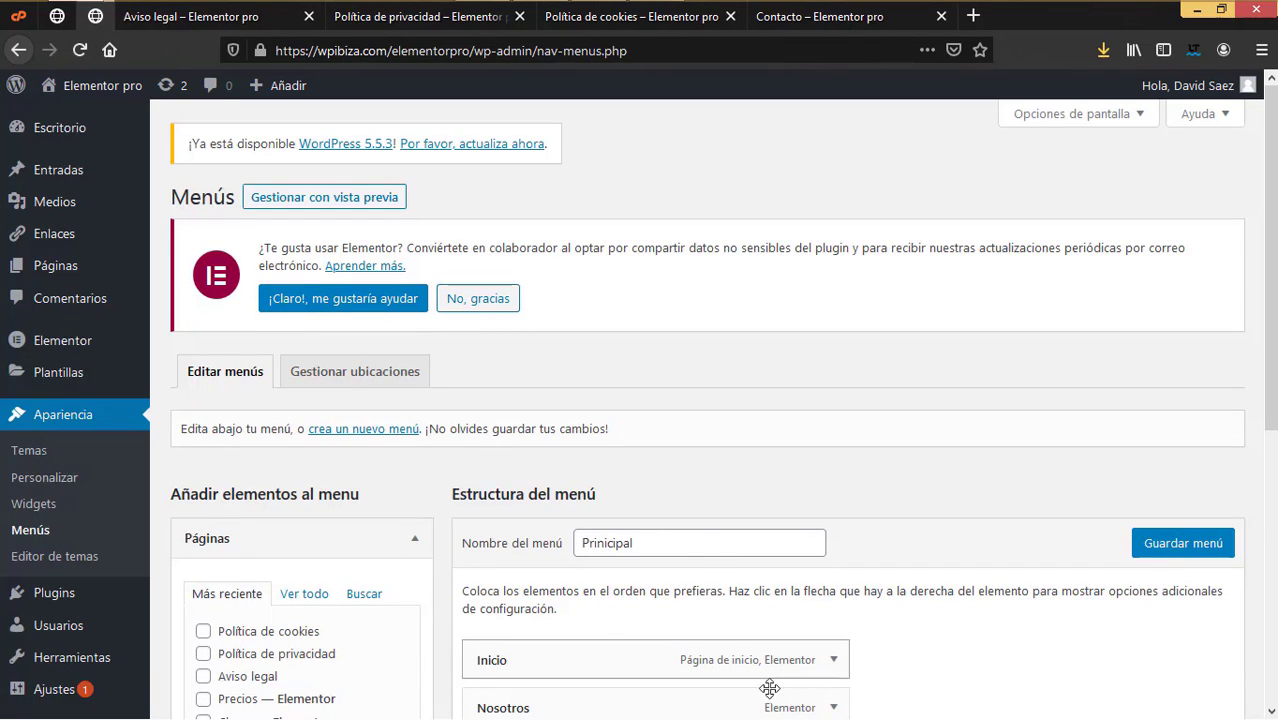
click(382, 430)
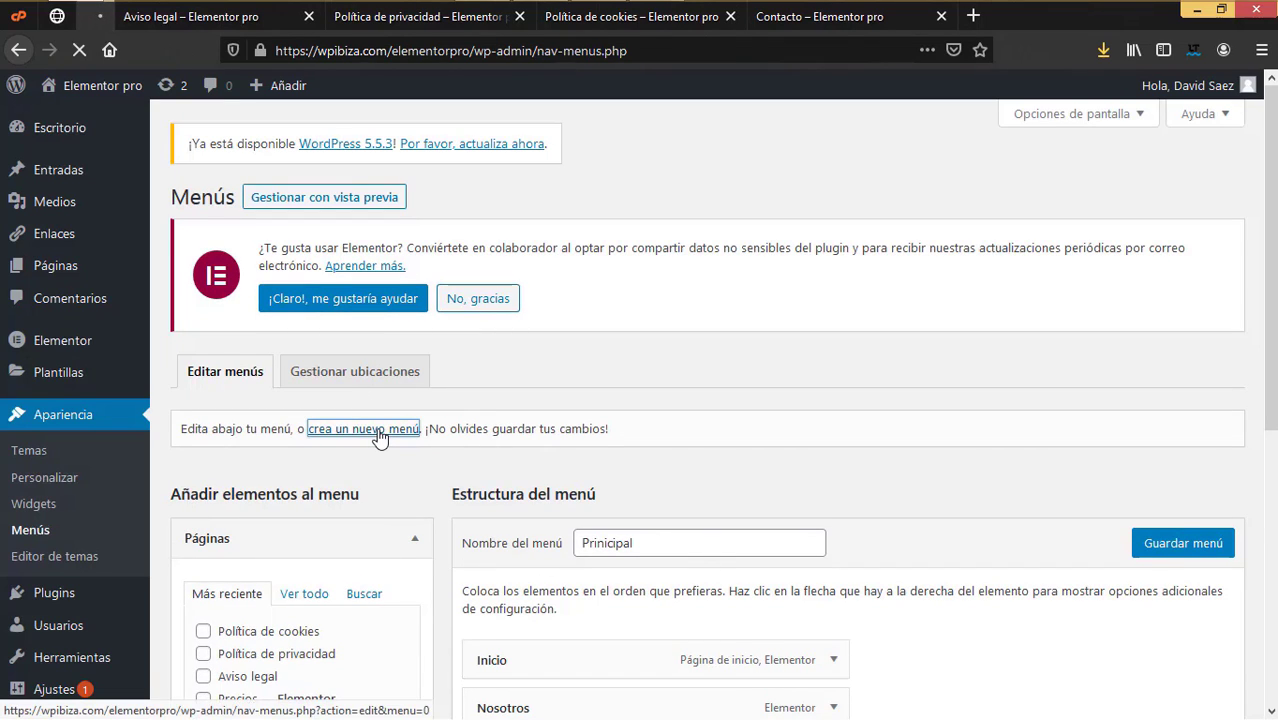
click(636, 522)
text(Avisos)
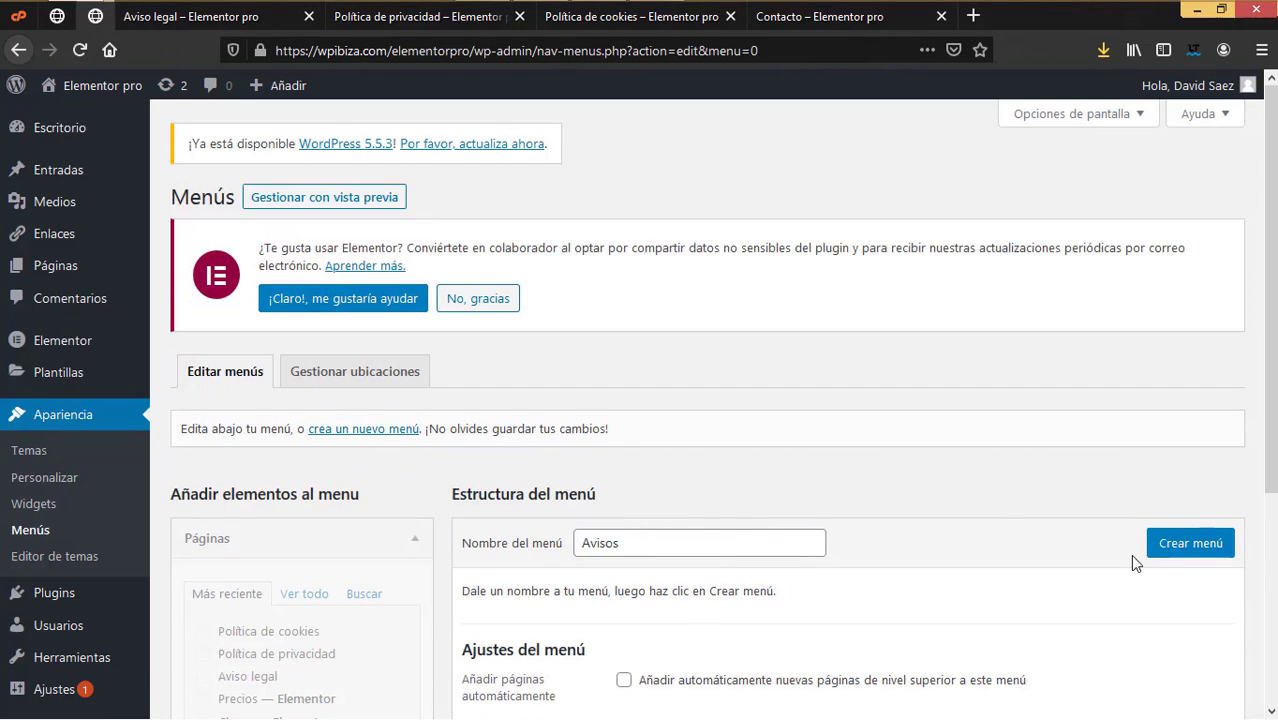
scroll(881, 513, down, 3)
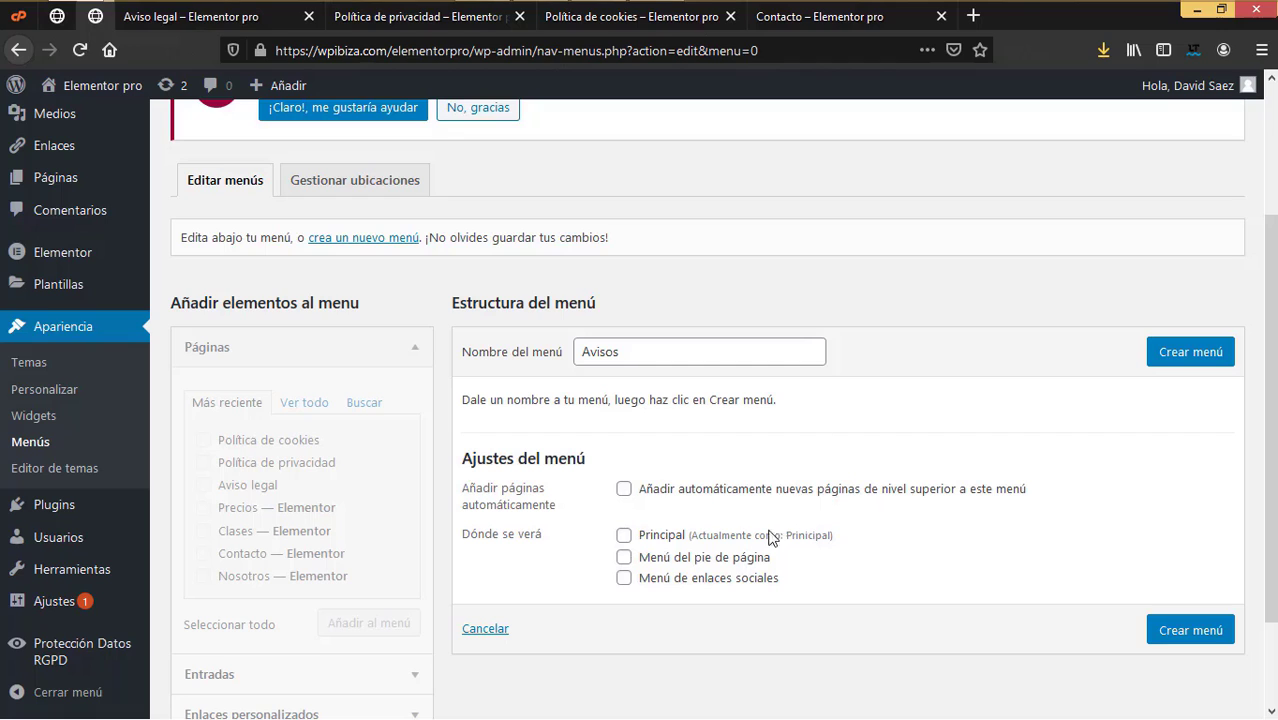
click(1166, 362)
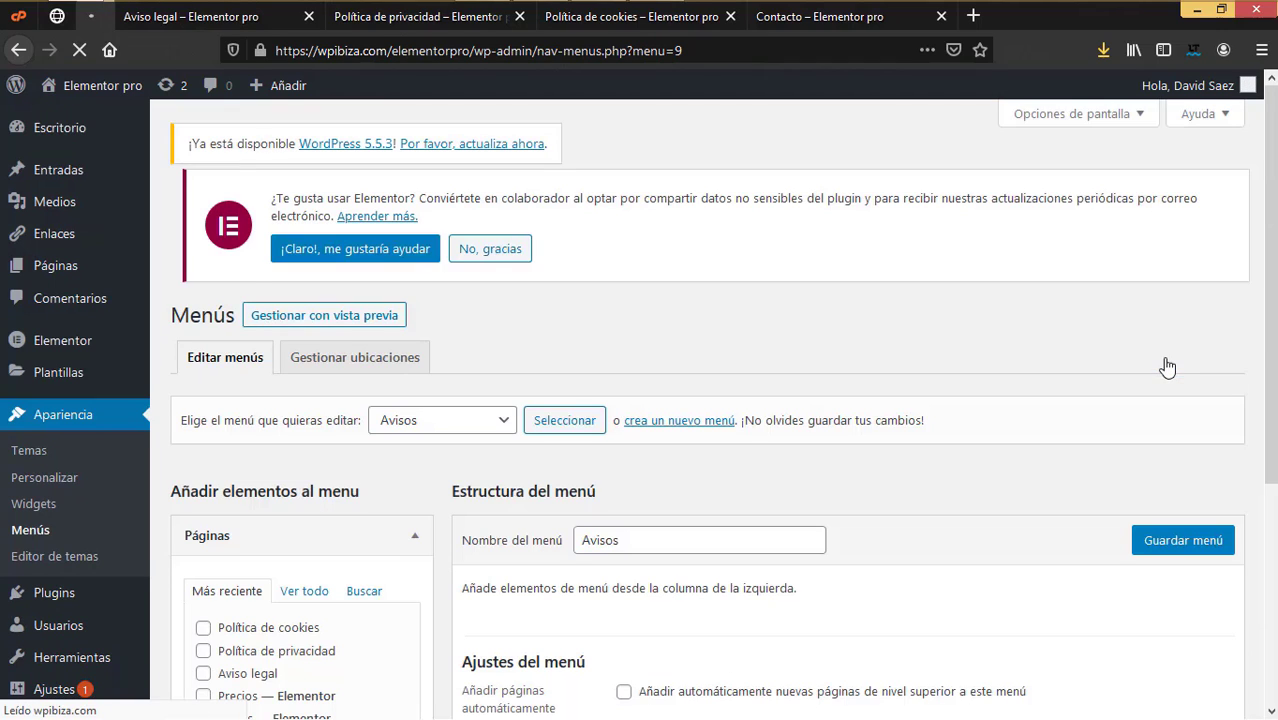
Step: Add Política de cookies, Política de privacidad and Aviso legal, move Aviso legal first, and save
scroll(238, 622, down, 3)
click(203, 355)
click(203, 378)
click(204, 401)
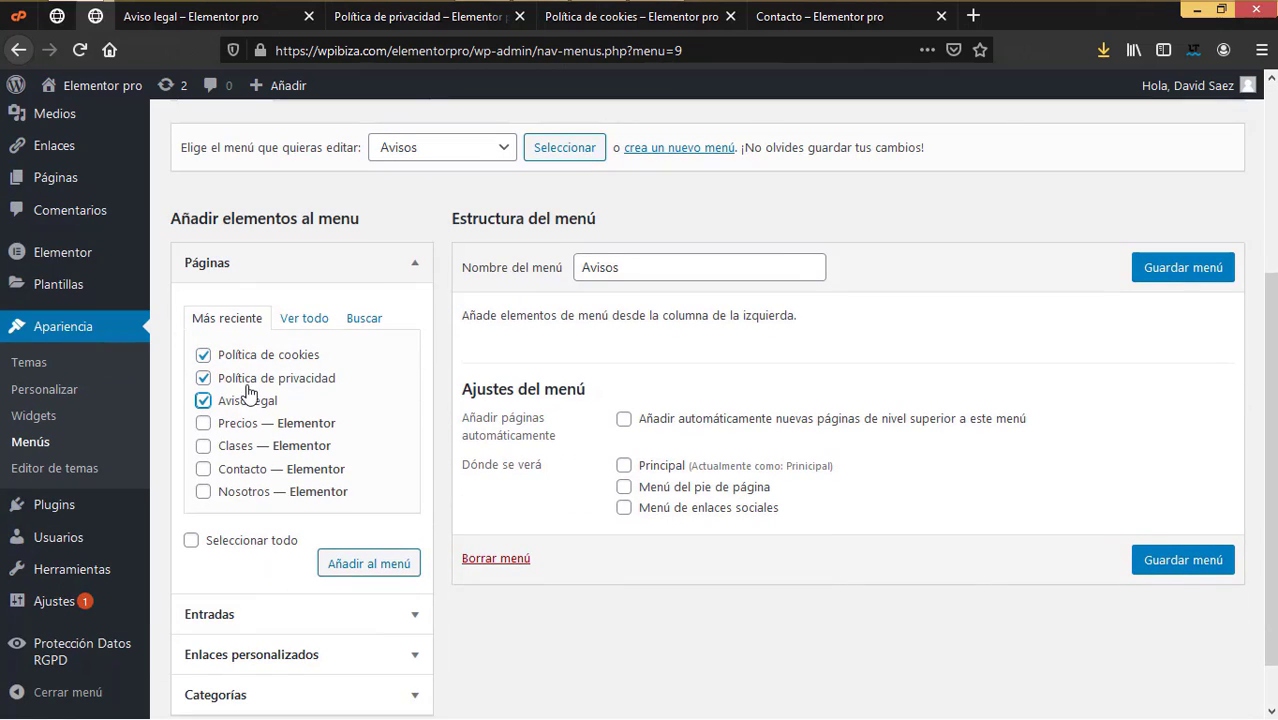
click(360, 568)
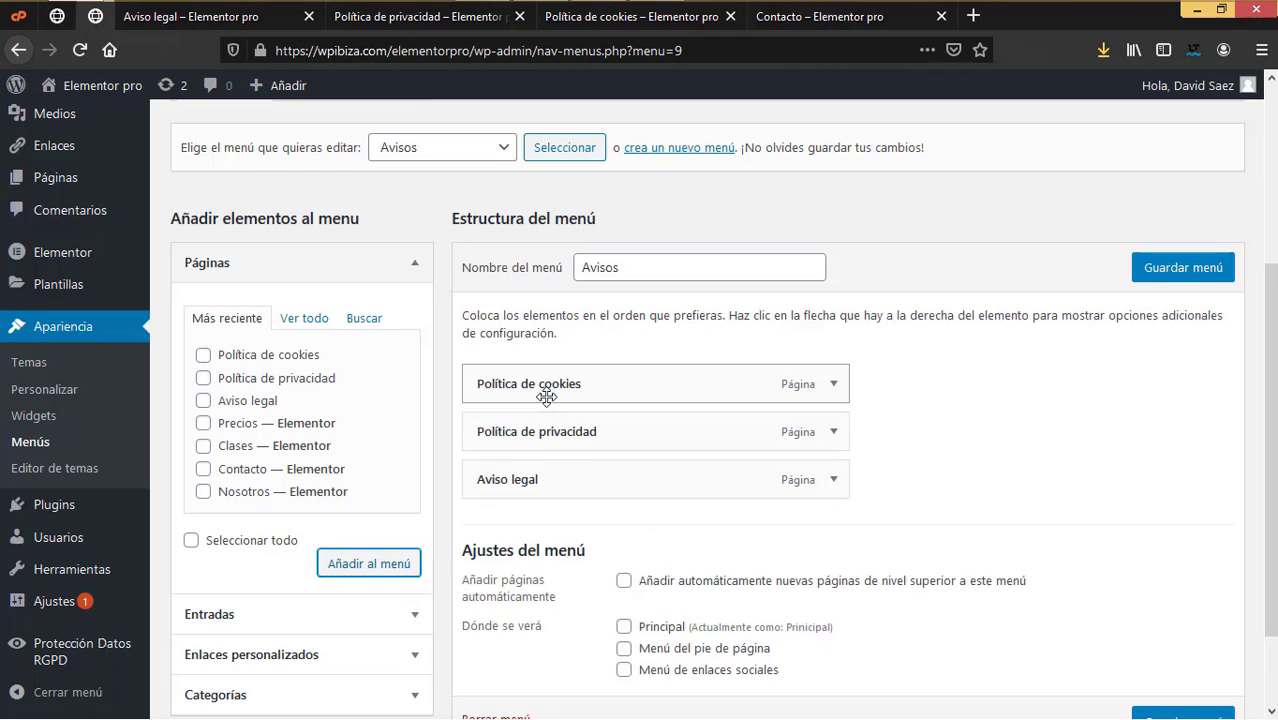
drag(521, 480, 522, 380)
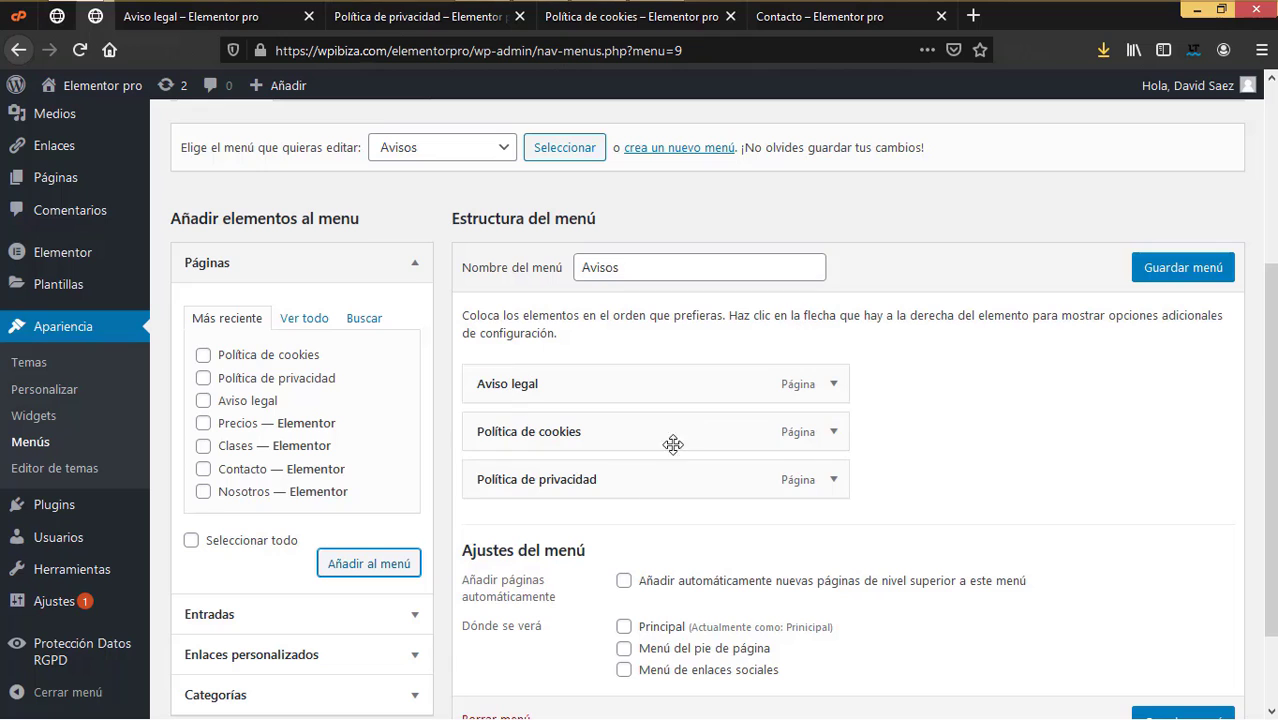
click(1180, 276)
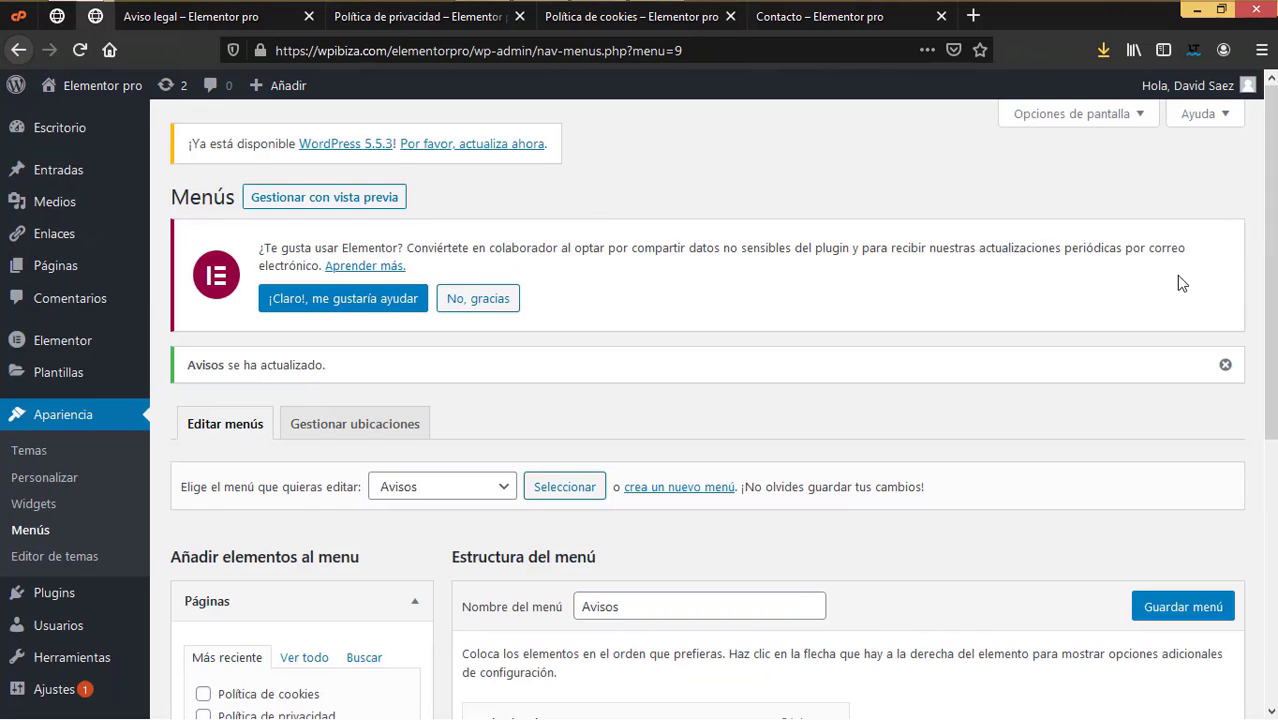
scroll(965, 458, down, 5)
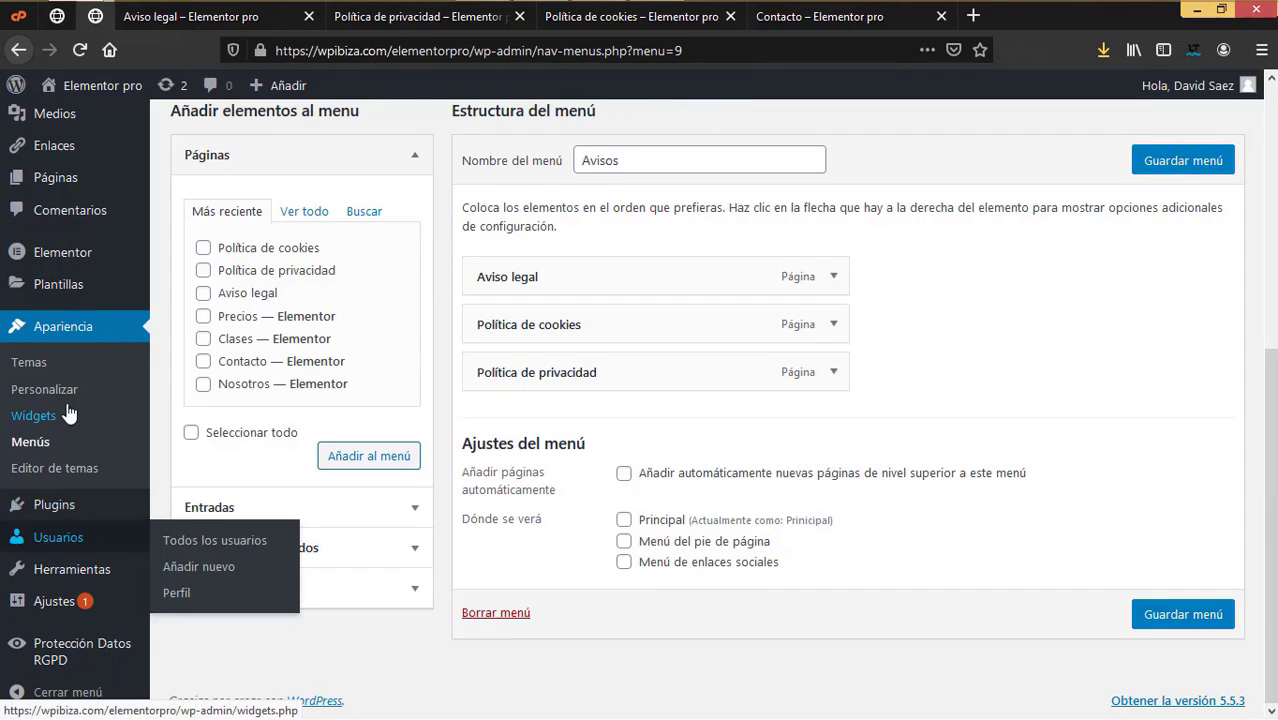
Step: Open the Pie de pagina footer template from Theme Builder in a new editor tab
mouse_move(65, 295)
click(205, 343)
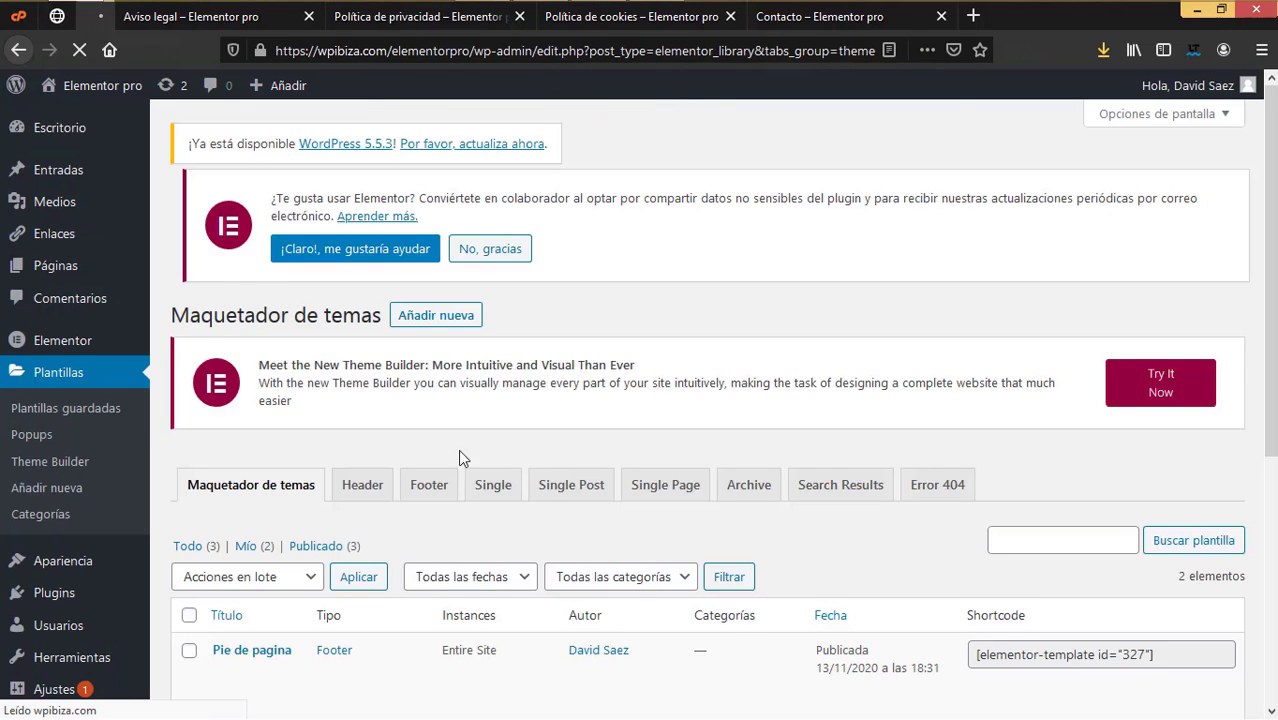
scroll(245, 540, down, 4)
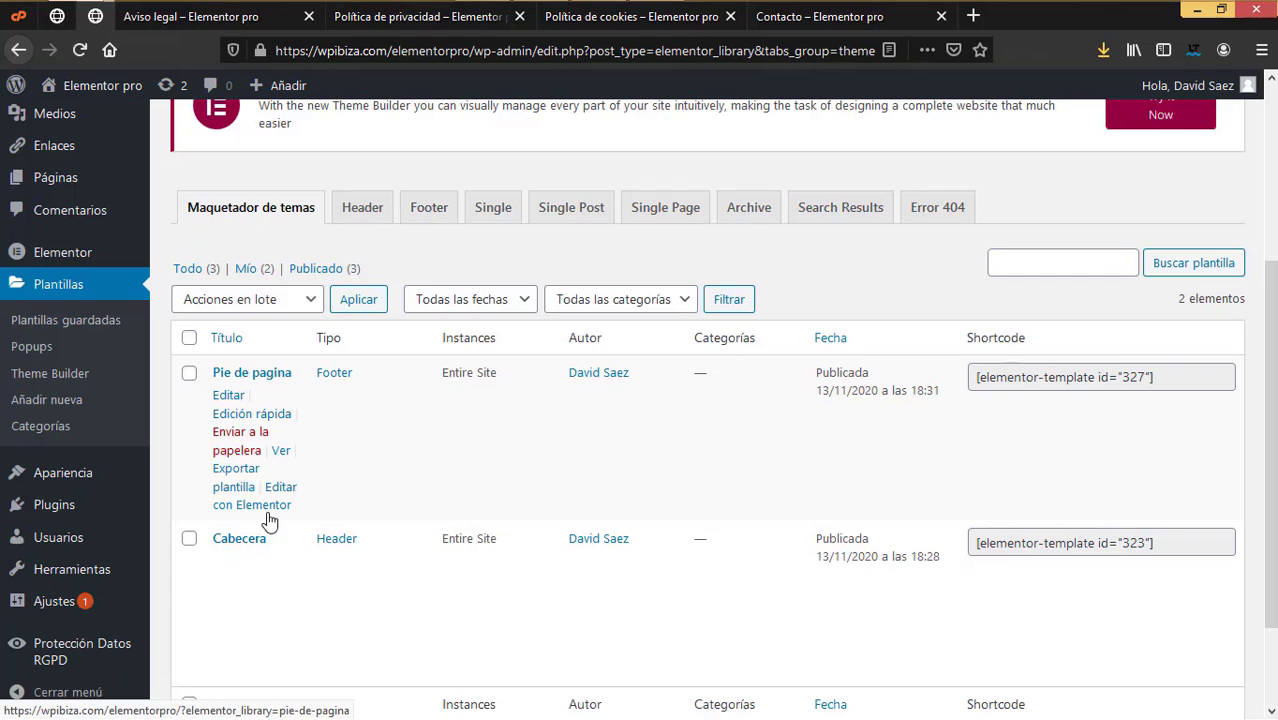
right_click(281, 500)
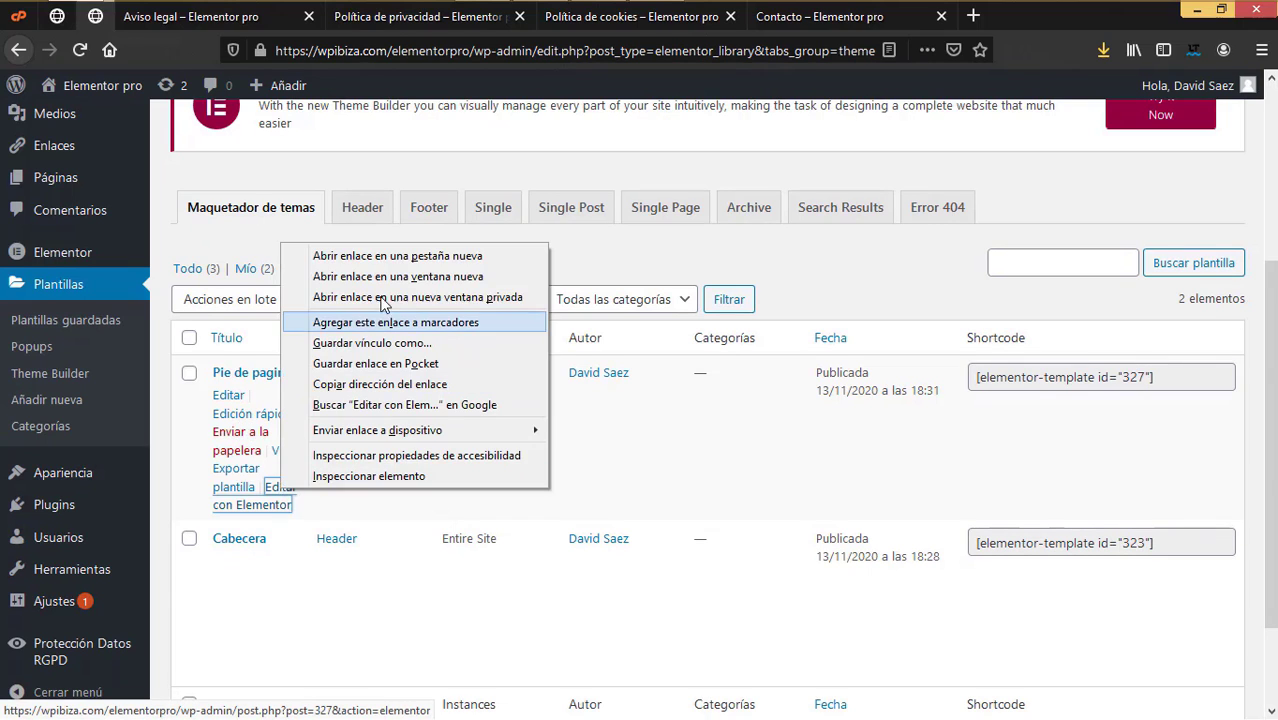
click(391, 254)
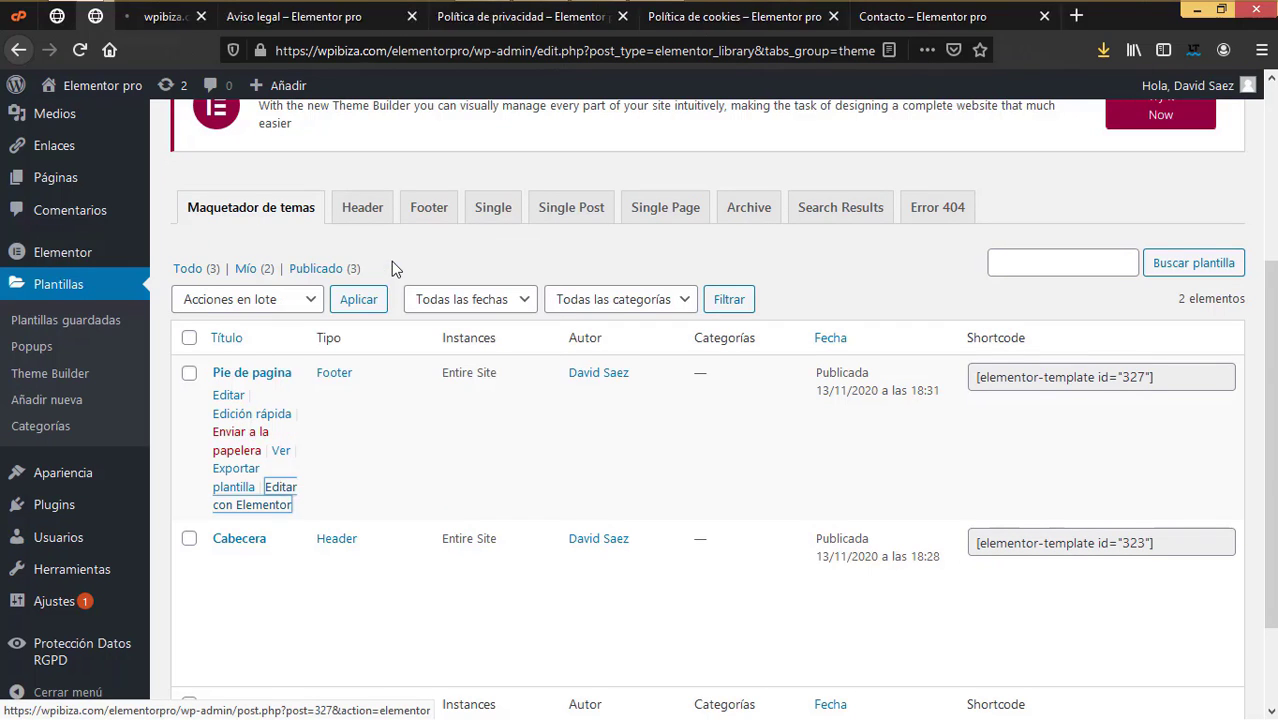
click(96, 16)
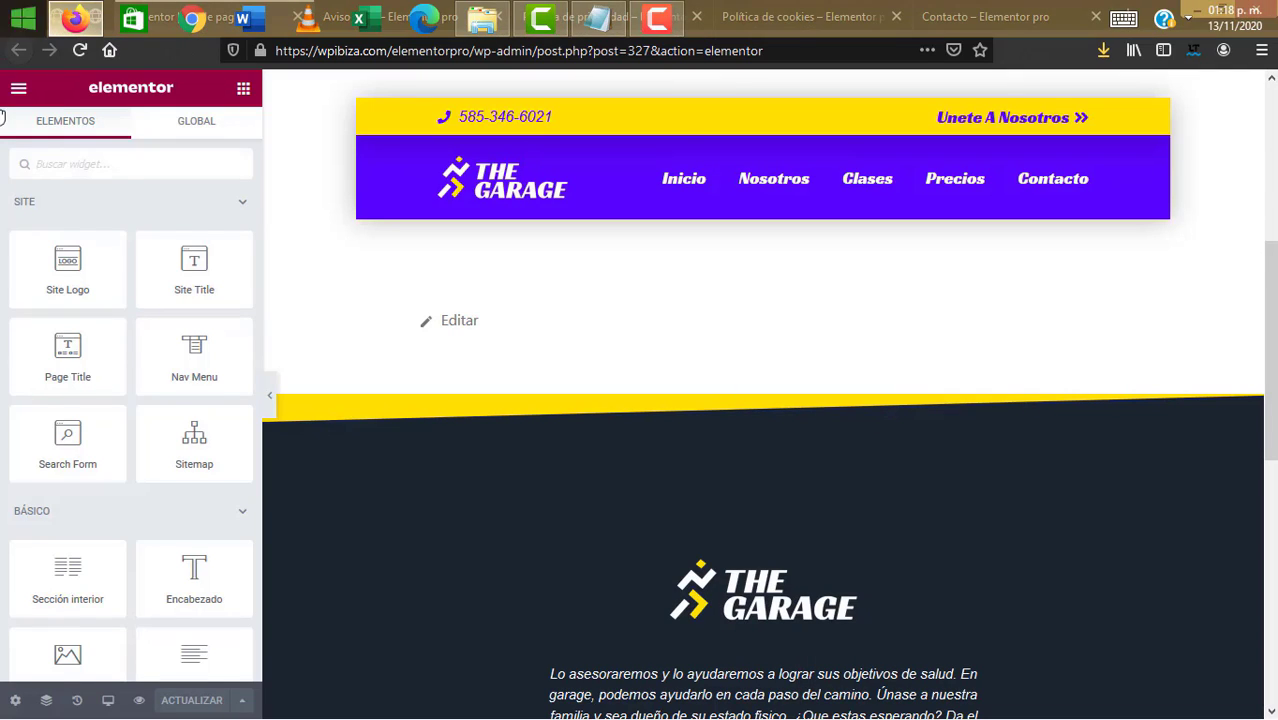
scroll(100, 130, down, 1)
scroll(740, 460, down, 3)
scroll(737, 300, up, 1)
scroll(755, 320, up, 2)
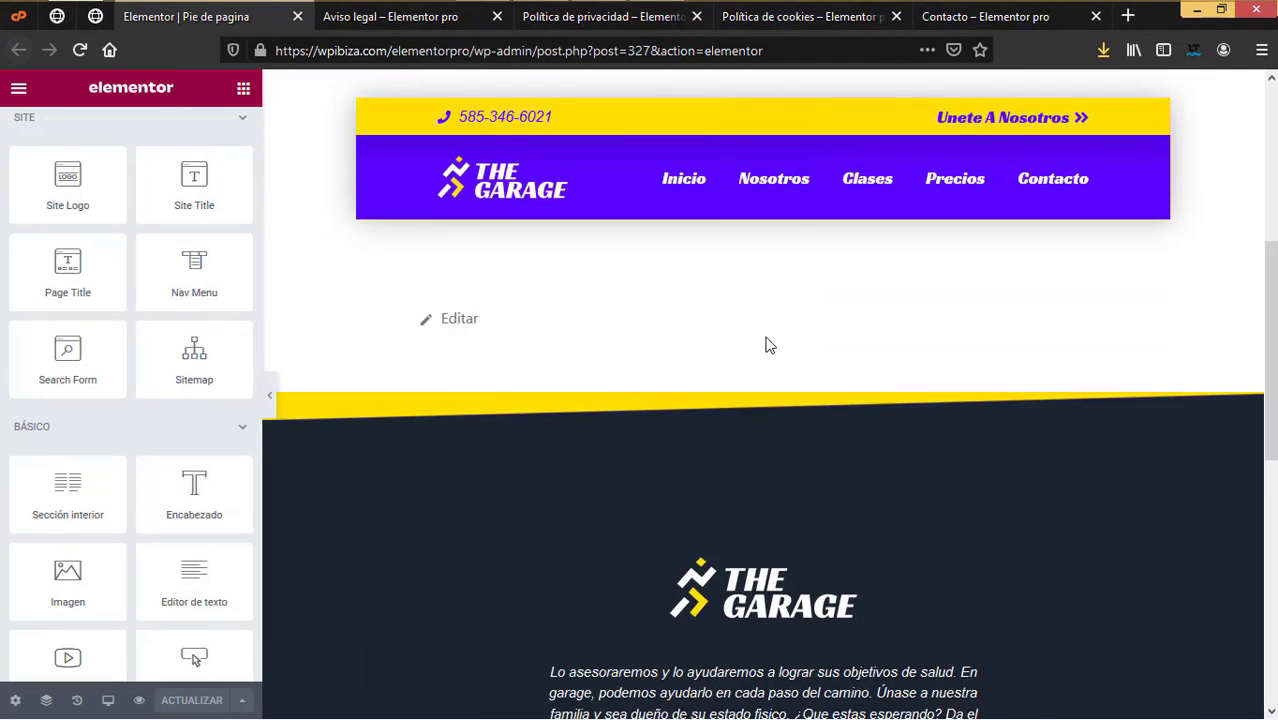
scroll(763, 338, down, 3)
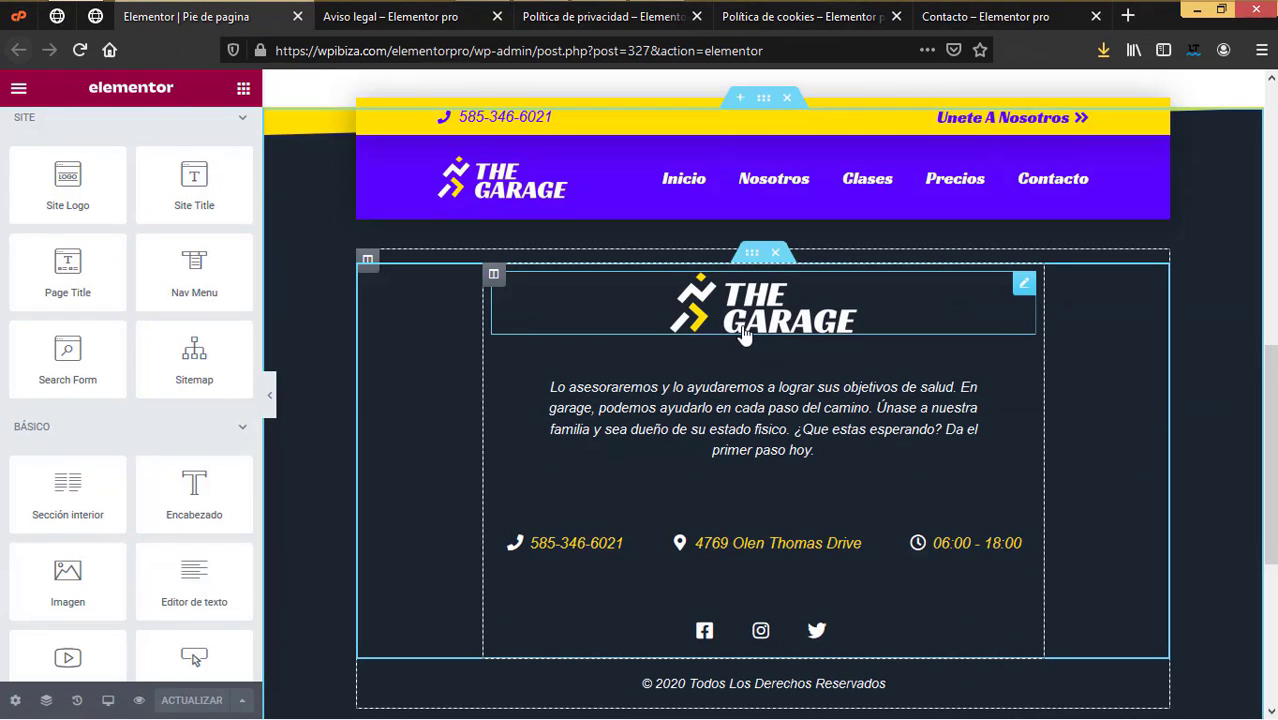
Step: Place a centred Nav Menu below the footer logo with its Pointer set to None
drag(194, 240, 773, 397)
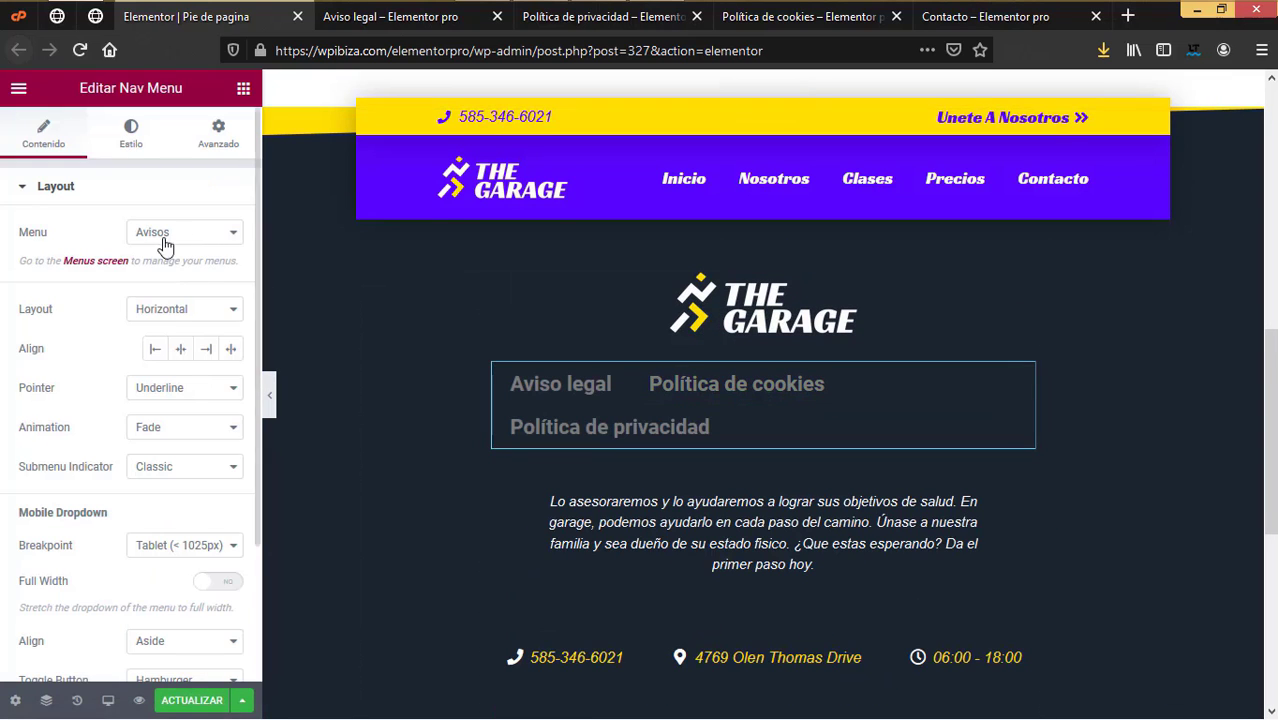
click(181, 349)
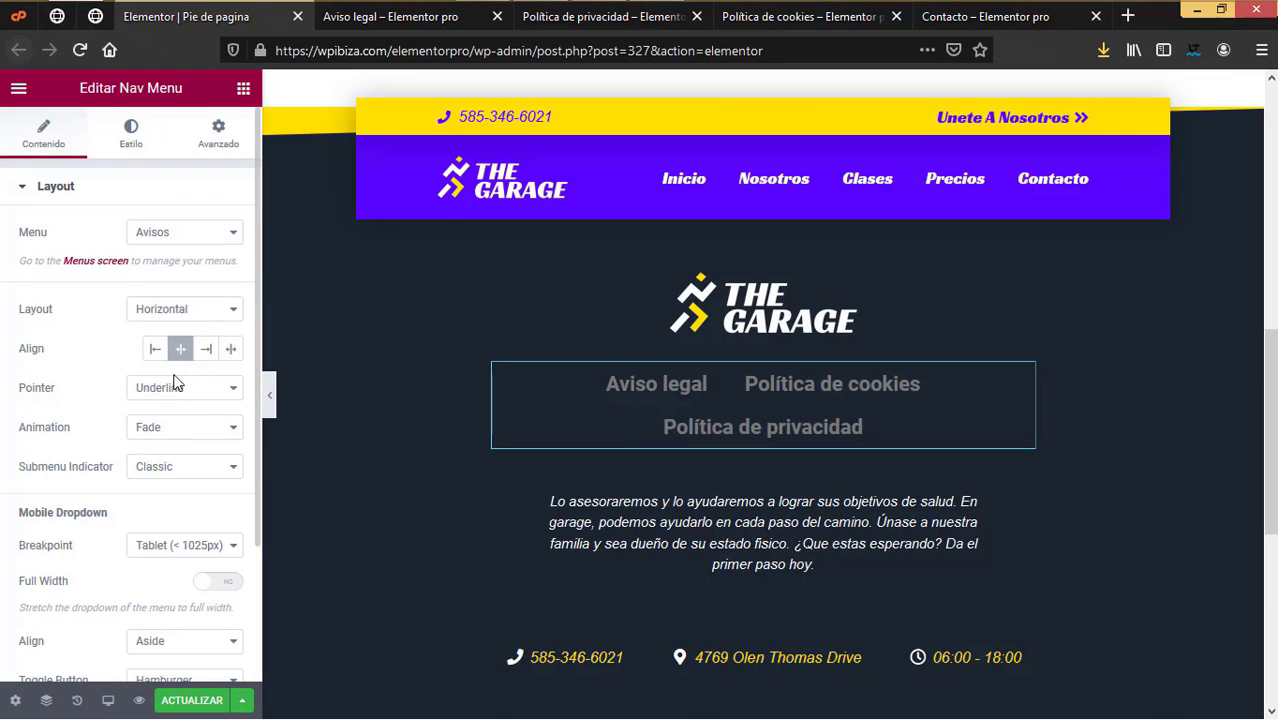
scroll(185, 405, down, 2)
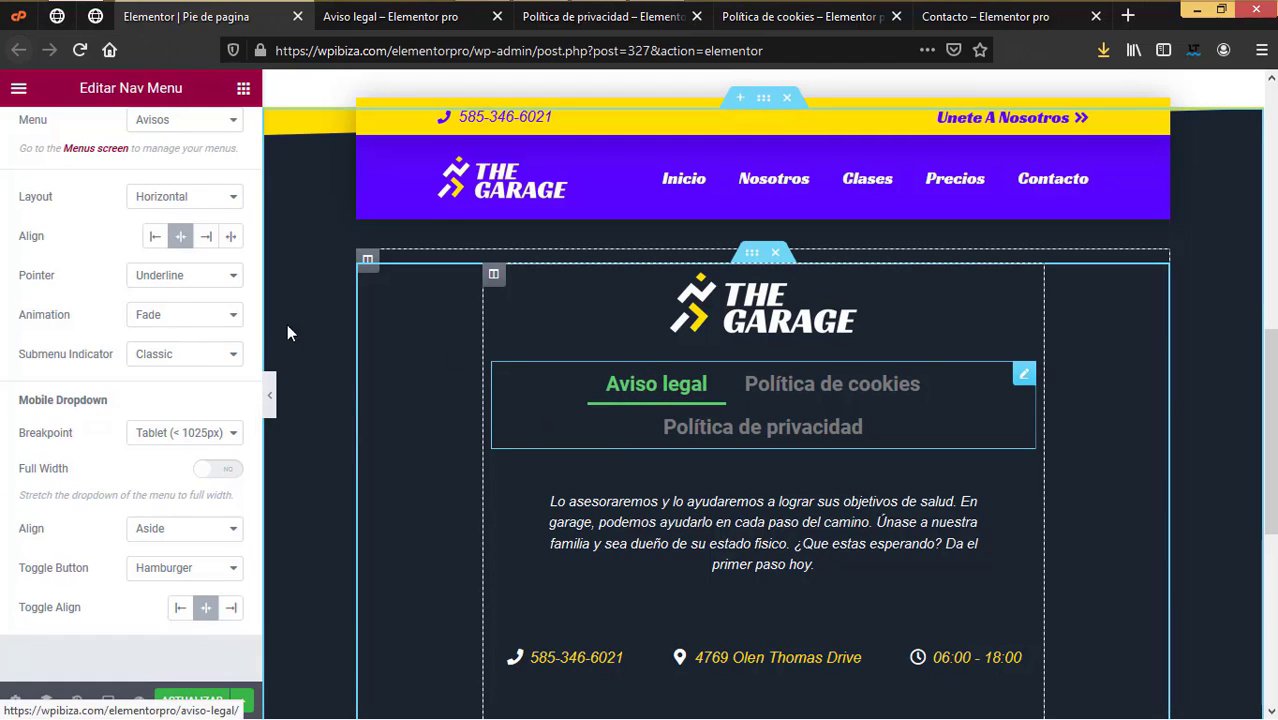
click(195, 287)
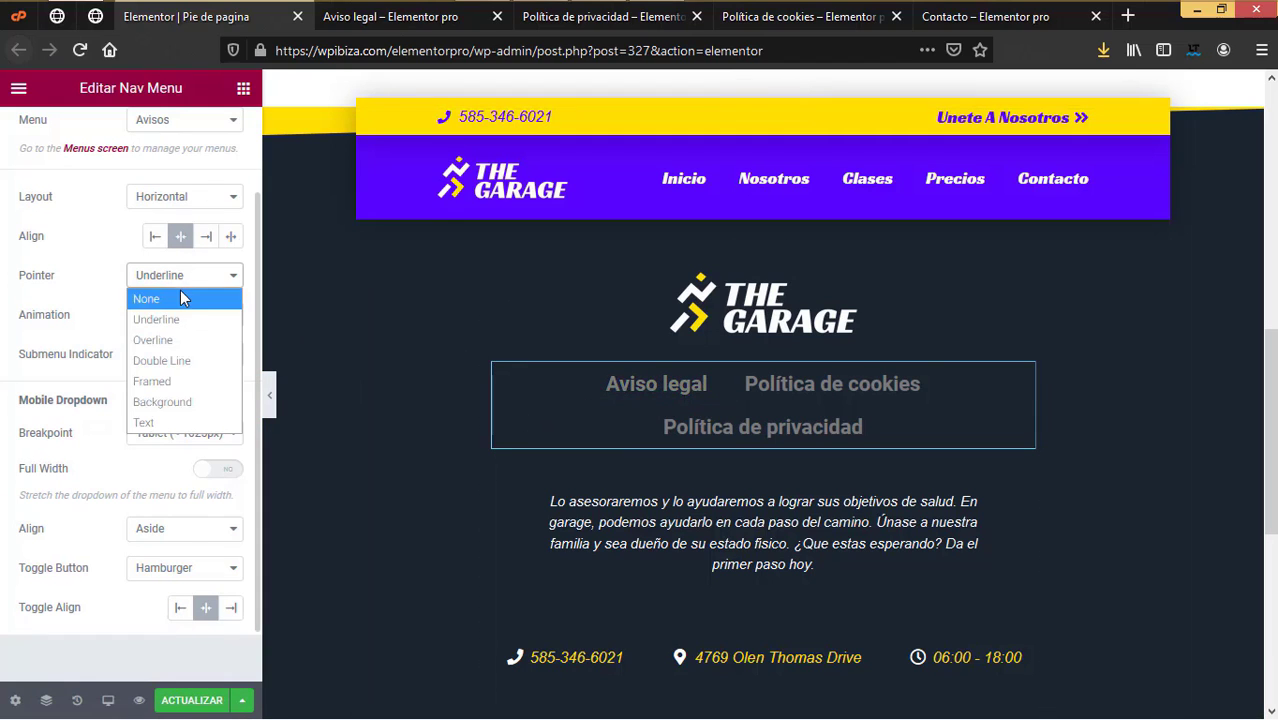
click(180, 294)
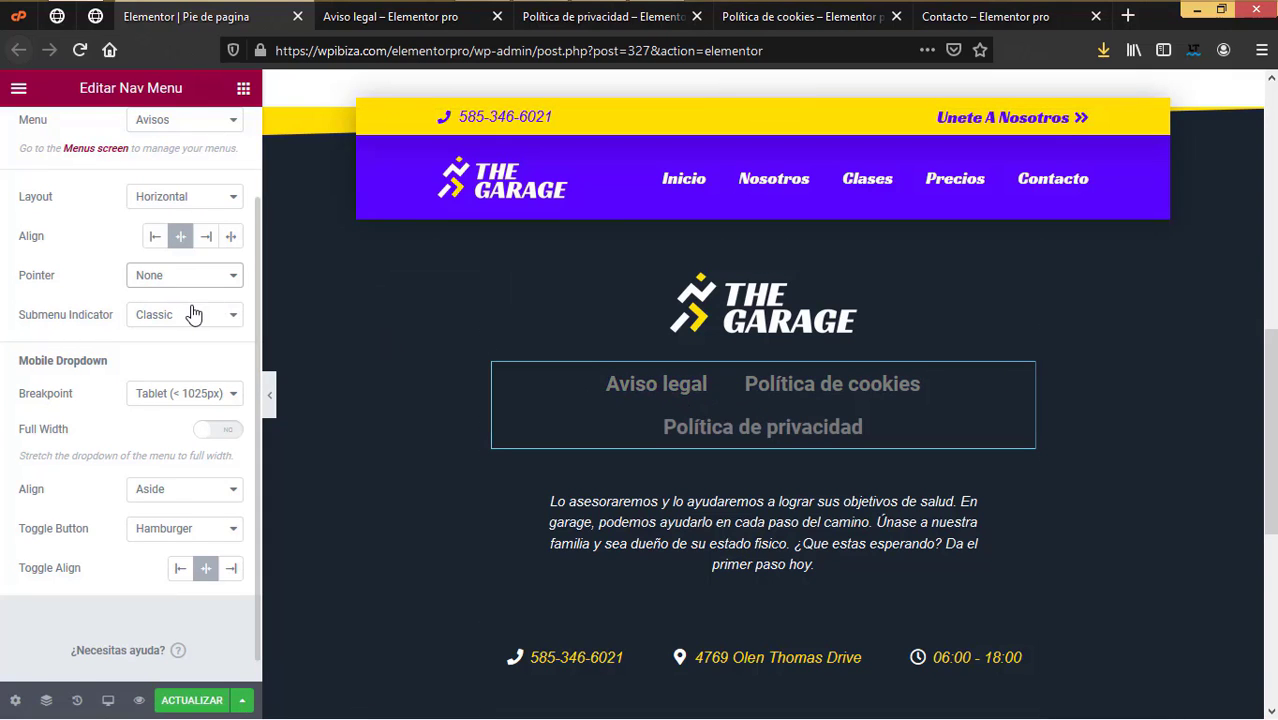
scroll(197, 346, down, 1)
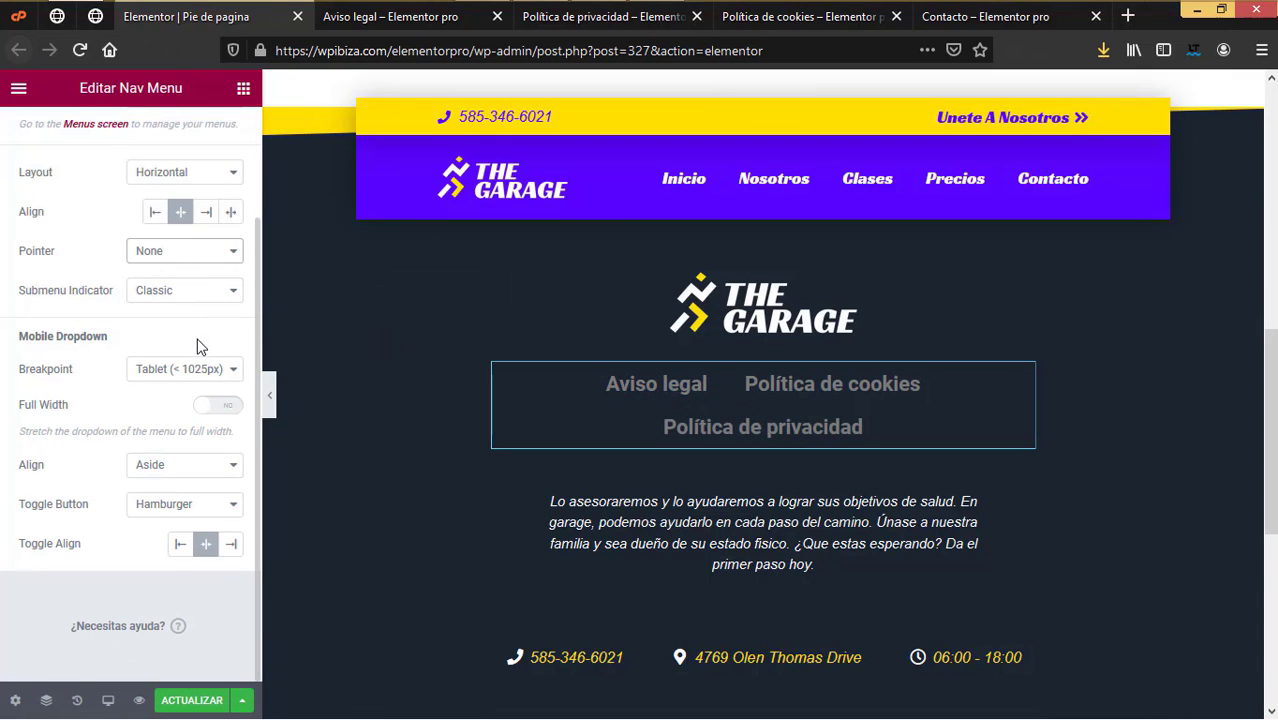
scroll(197, 346, up, 3)
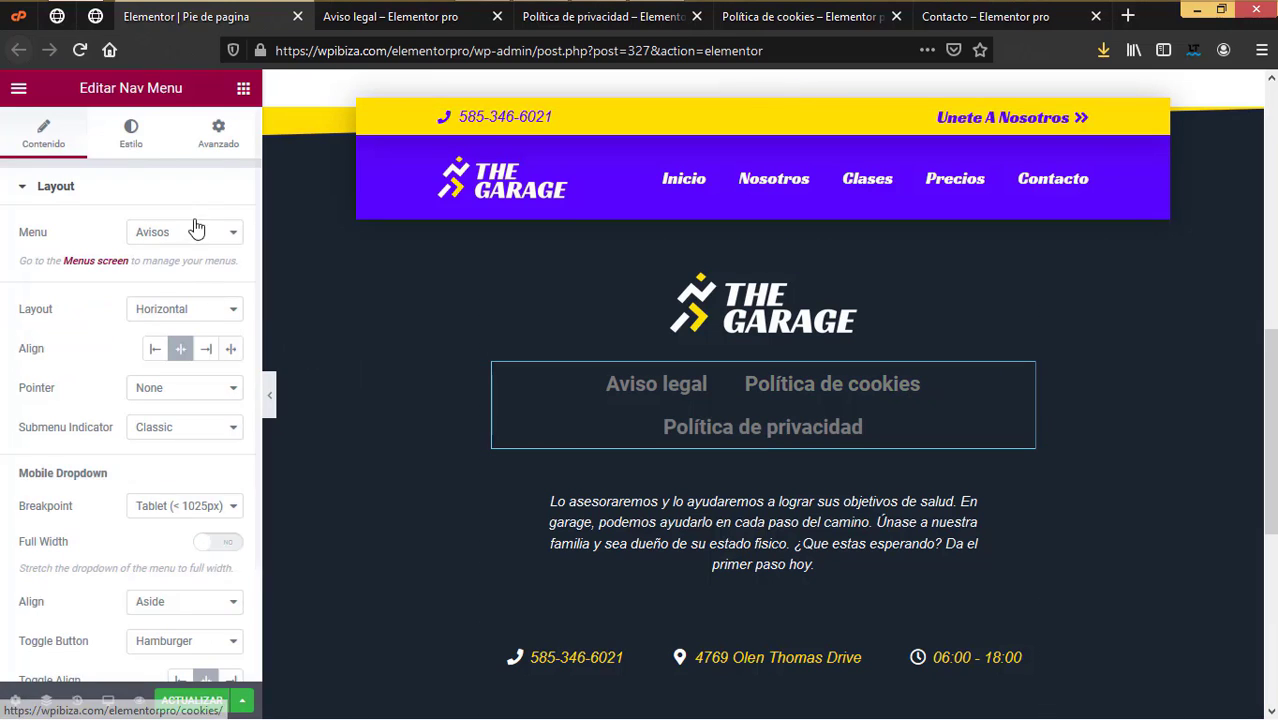
Step: In the Main Menu style settings, make the footer legal links white (#FFFFFF)
click(135, 137)
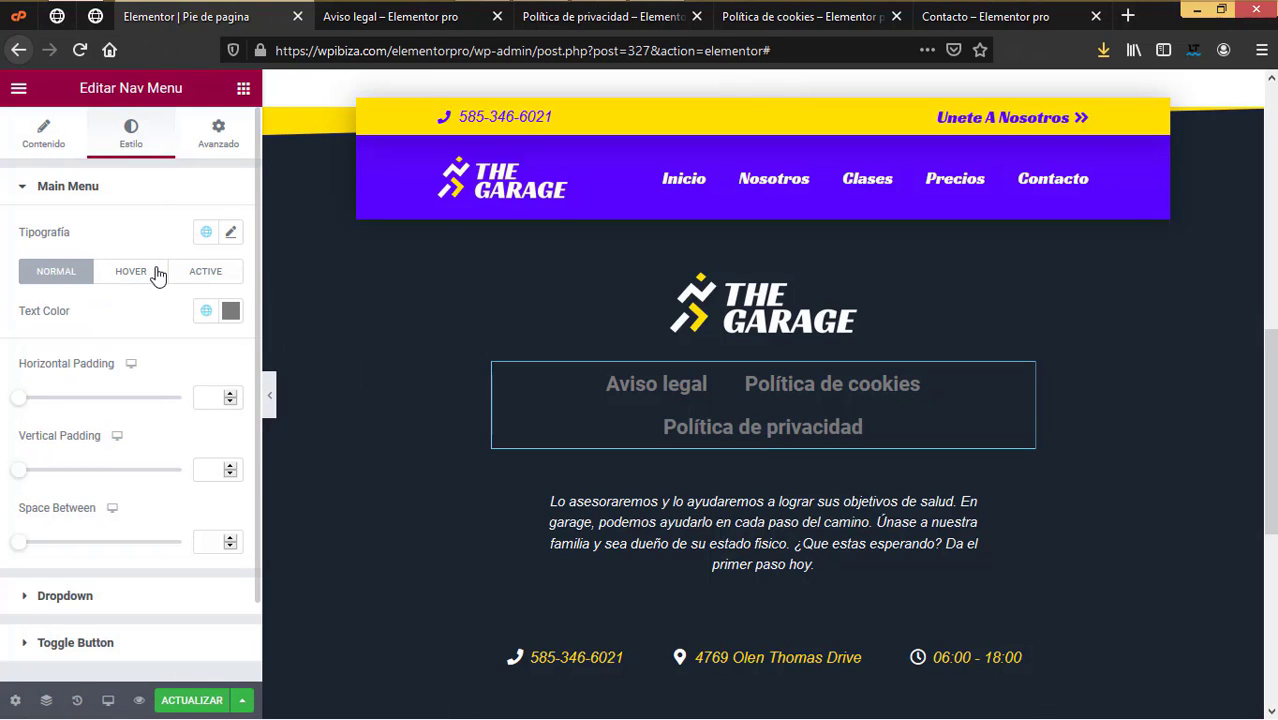
click(238, 314)
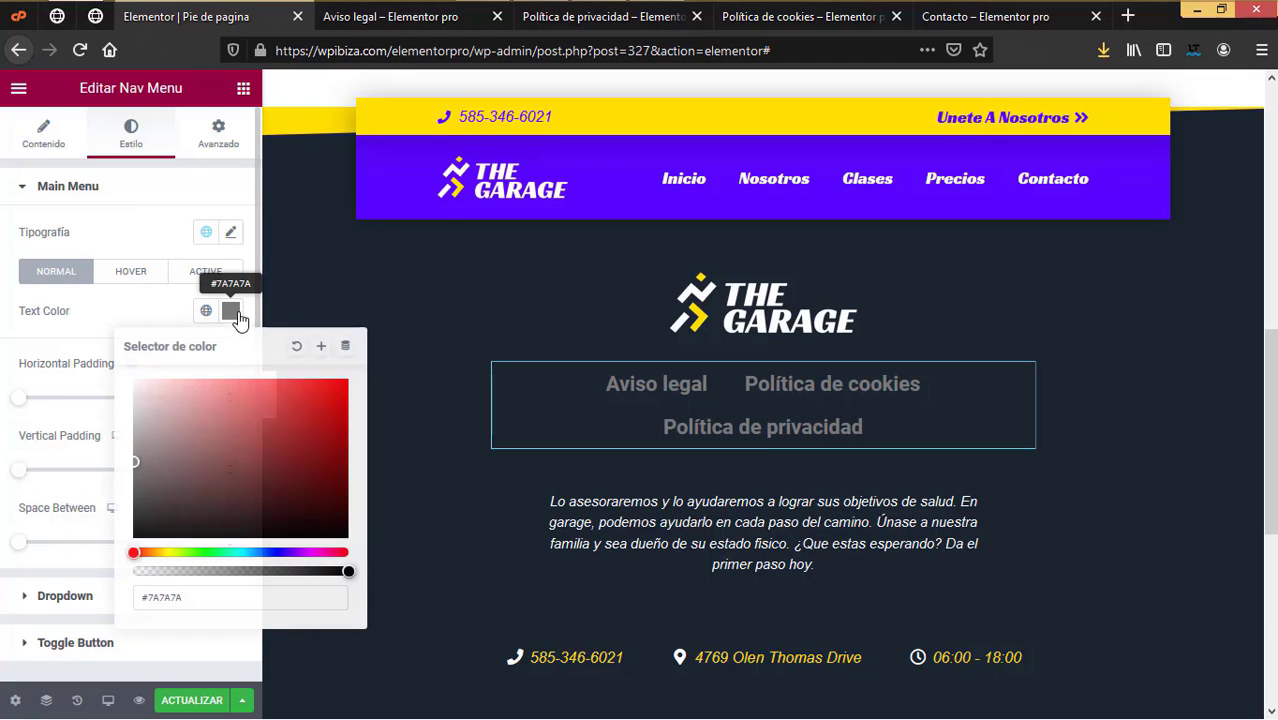
click(160, 402)
drag(160, 402, 127, 372)
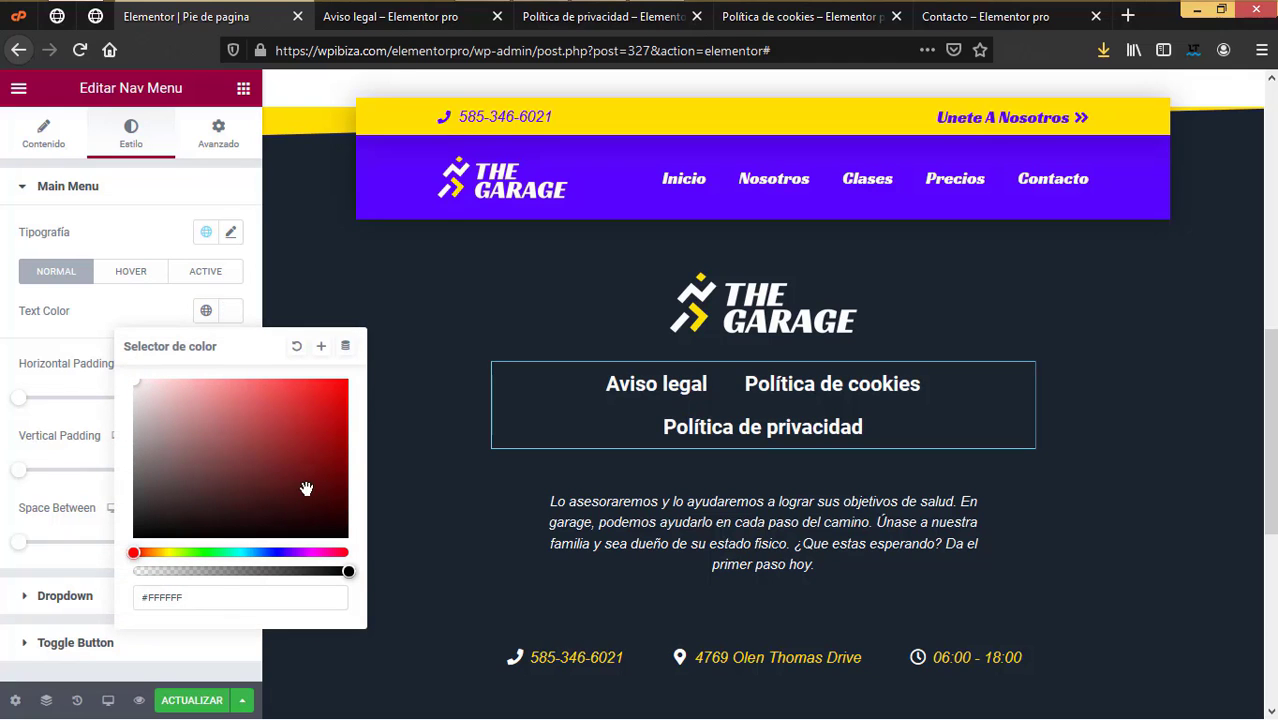
click(103, 314)
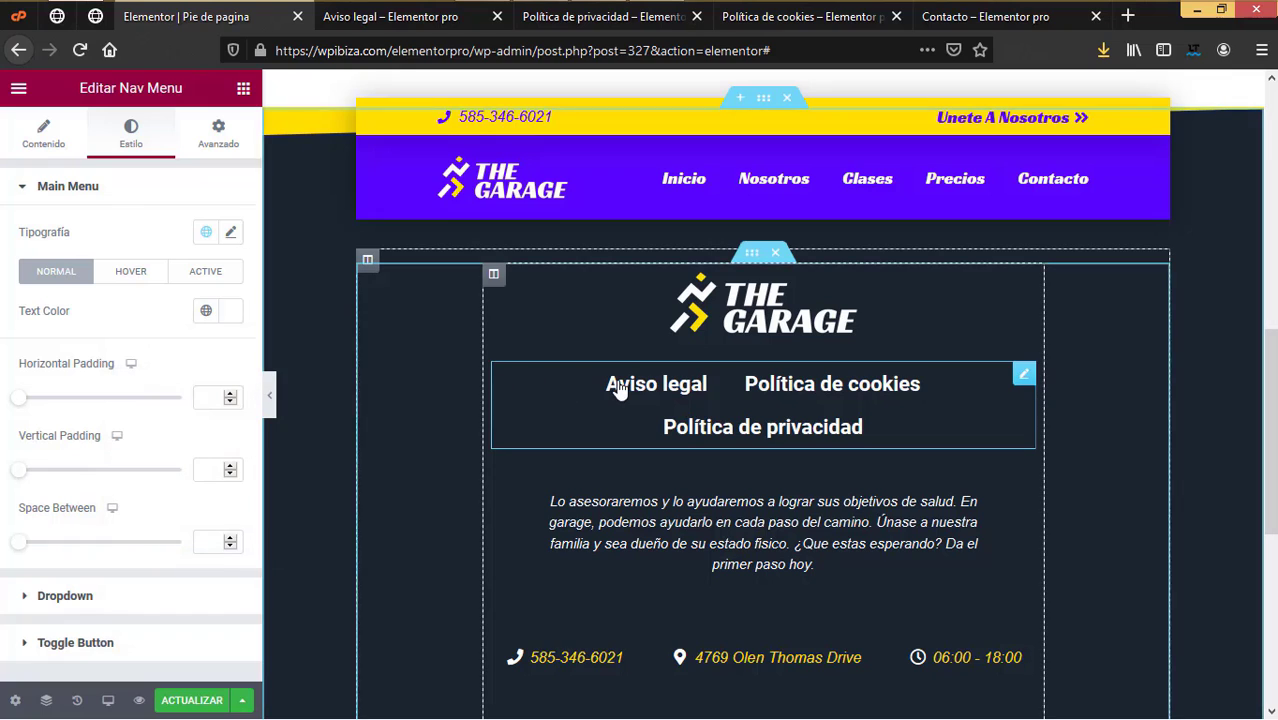
Step: Set the links' hover text colour to bright yellow
click(146, 276)
click(235, 316)
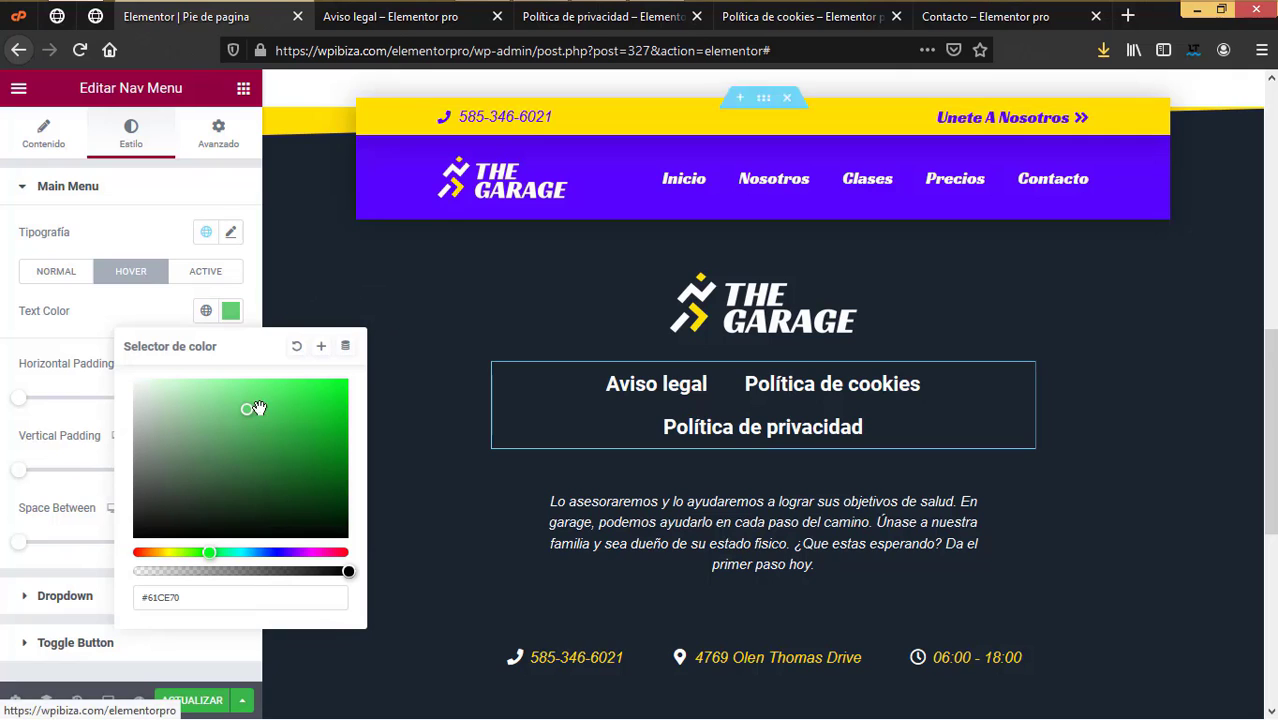
click(174, 552)
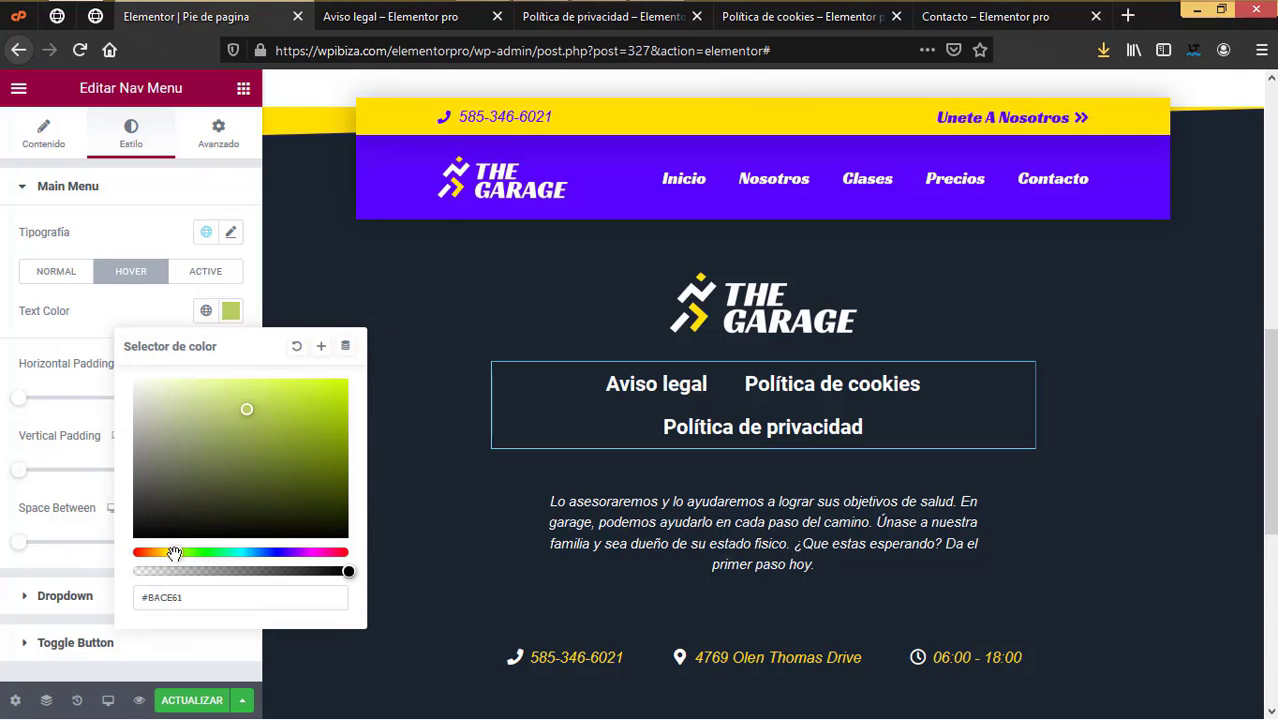
drag(273, 403, 165, 551)
drag(292, 416, 350, 386)
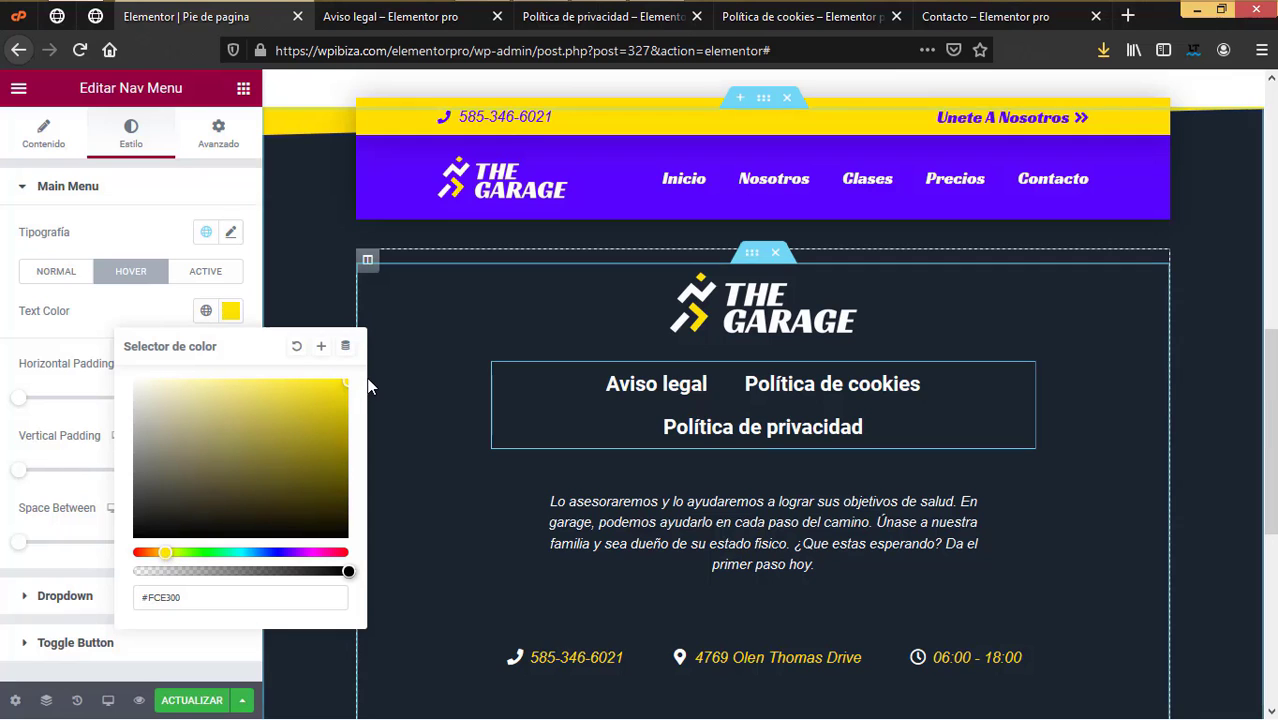
click(202, 385)
click(91, 315)
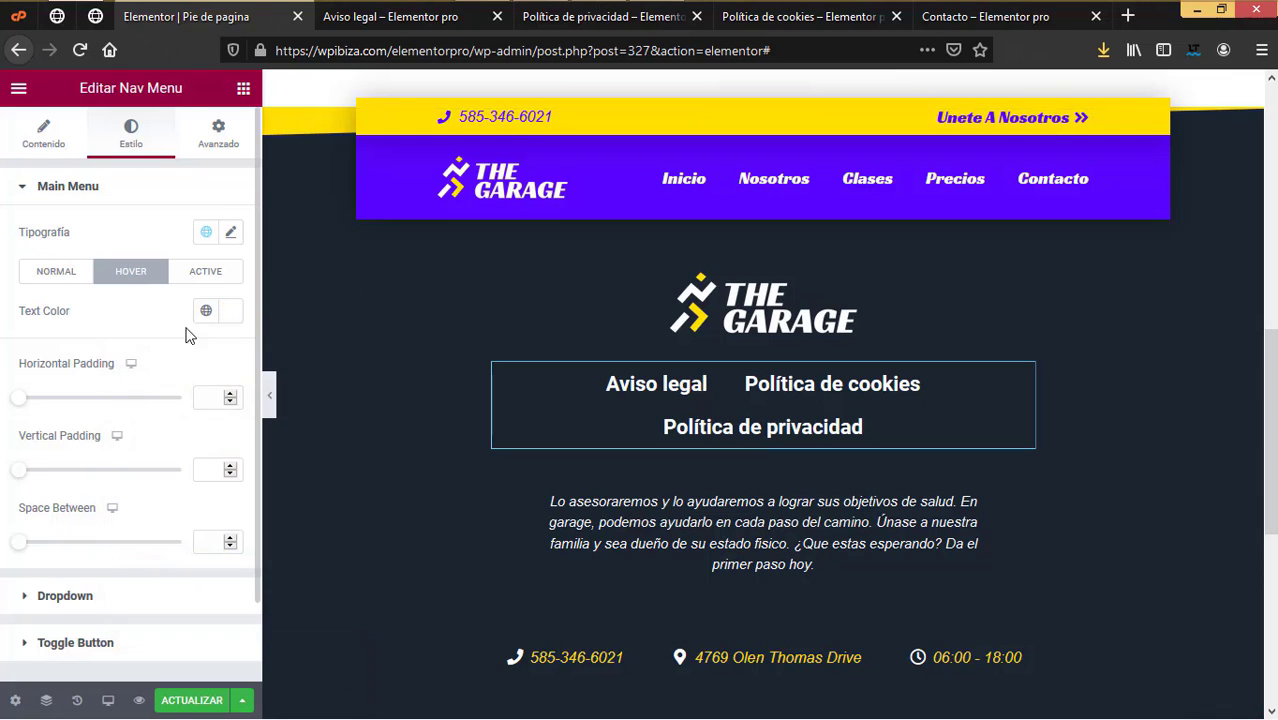
click(232, 312)
key(BackSpace)
key(BackSpace)
text(00)
click(154, 306)
Step: Set the link typography to 17 px semibold Roboto and update the Pie de pagina footer
scroll(166, 405, down, 1)
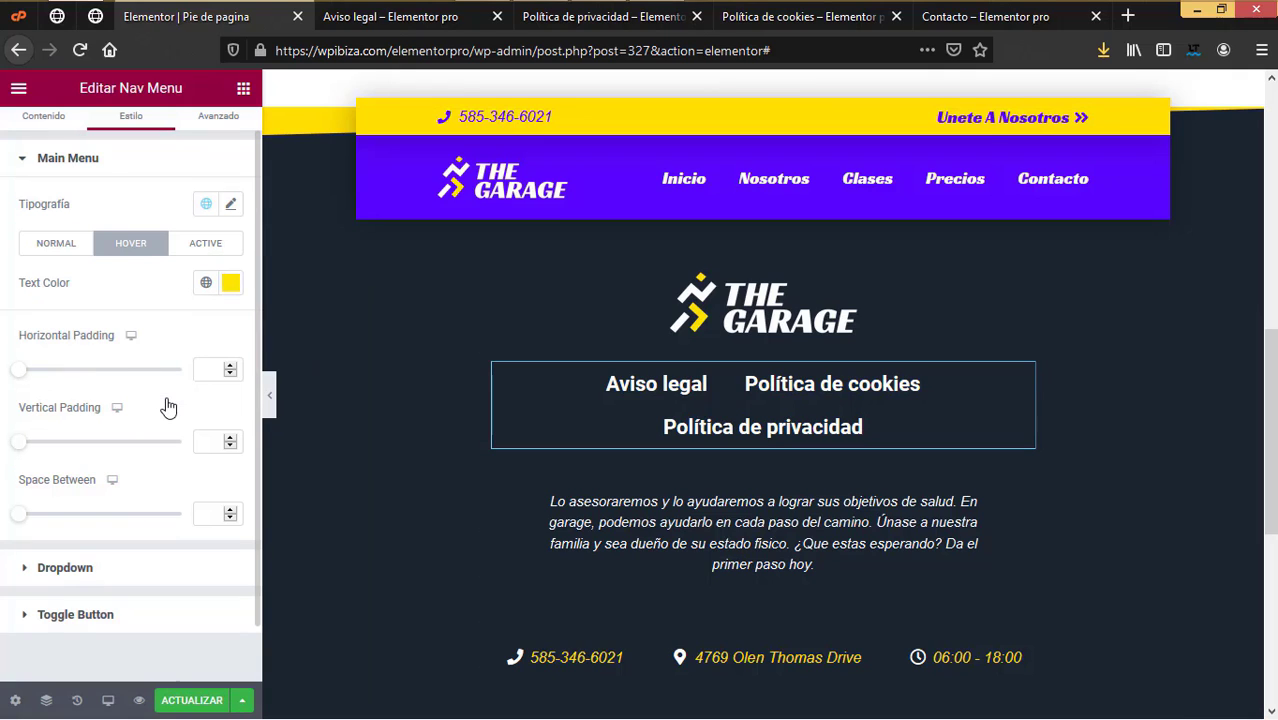
click(232, 206)
drag(35, 367, 40, 372)
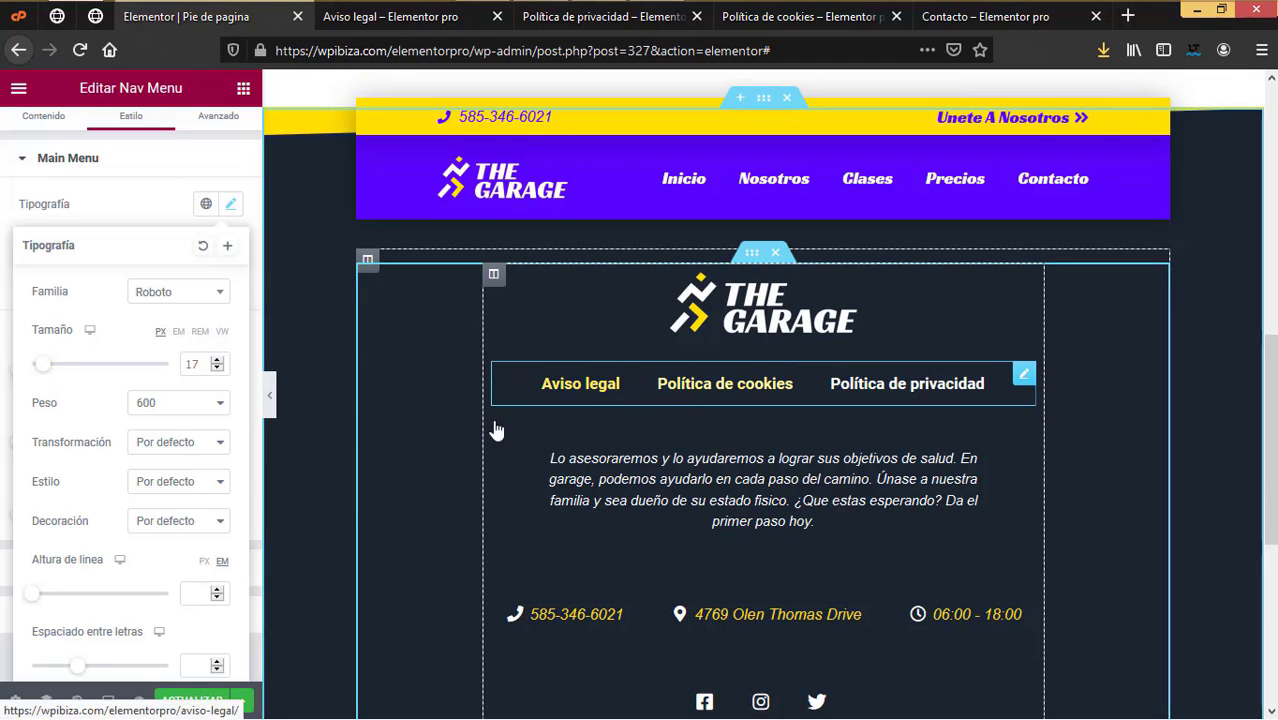
click(197, 700)
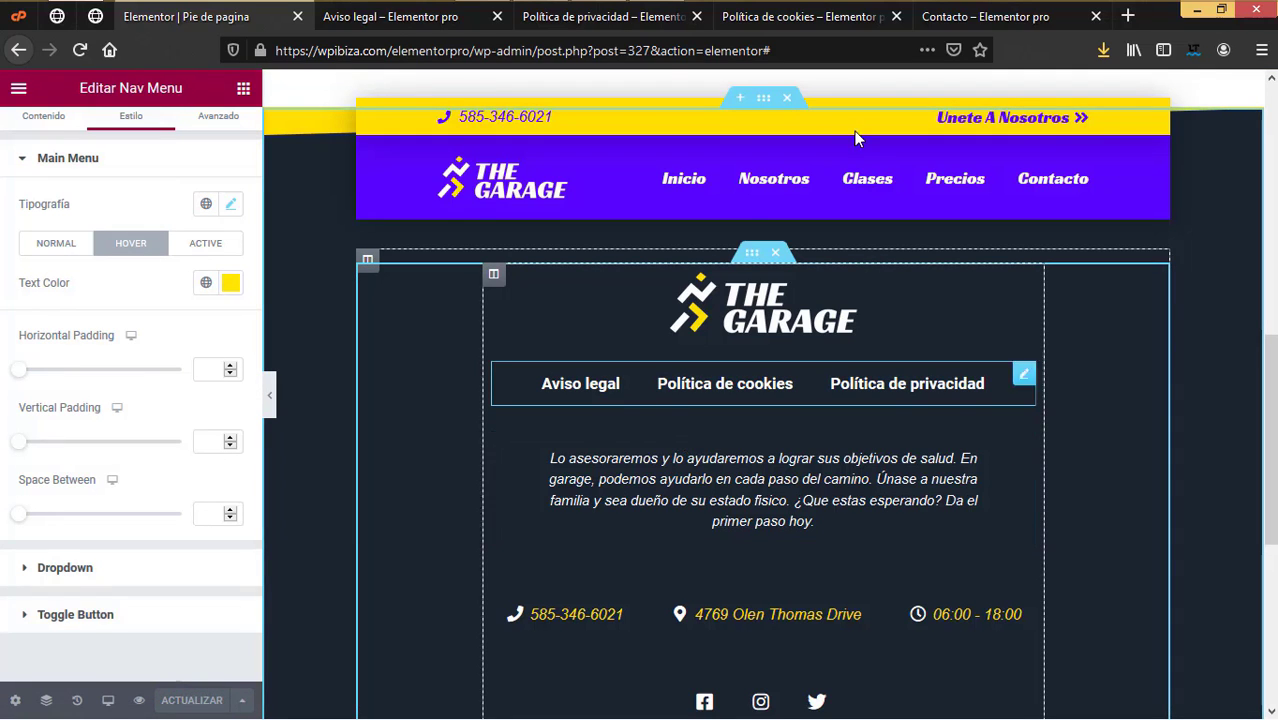
Step: Reload the Contacto page and check the new footer with its three legal links
click(956, 18)
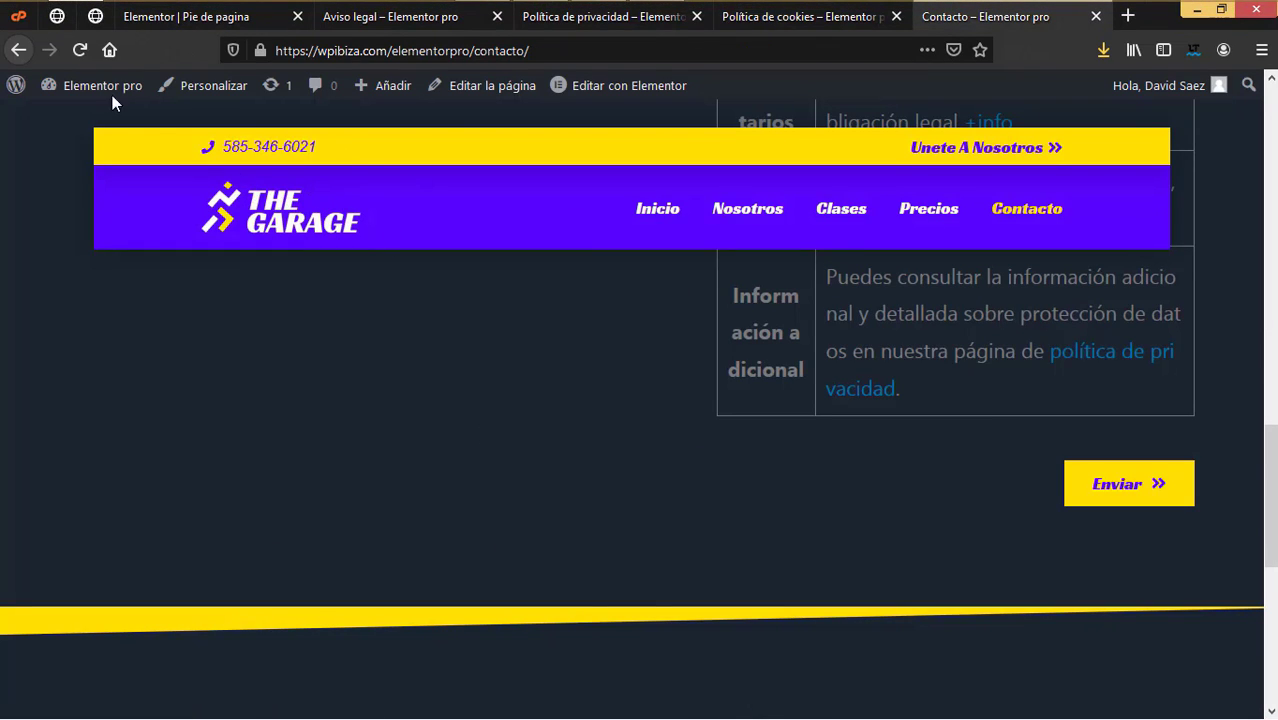
click(80, 49)
scroll(934, 476, down, 5)
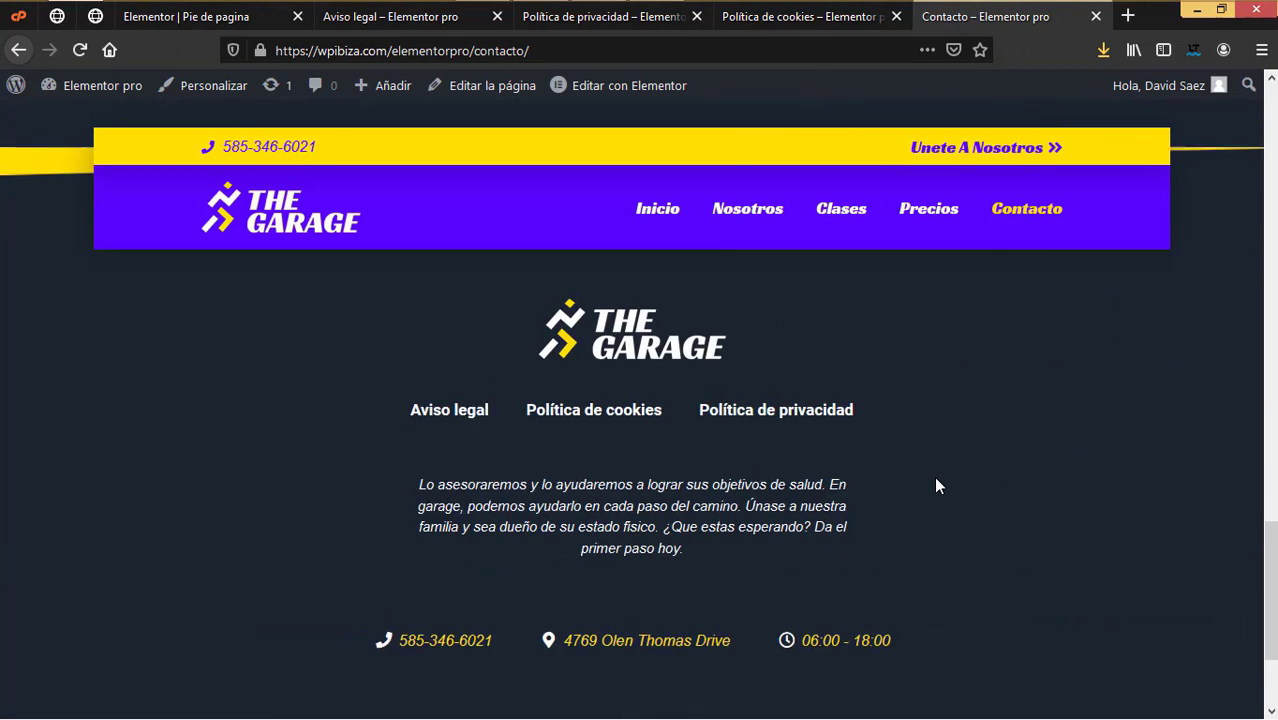
scroll(934, 476, up, 1)
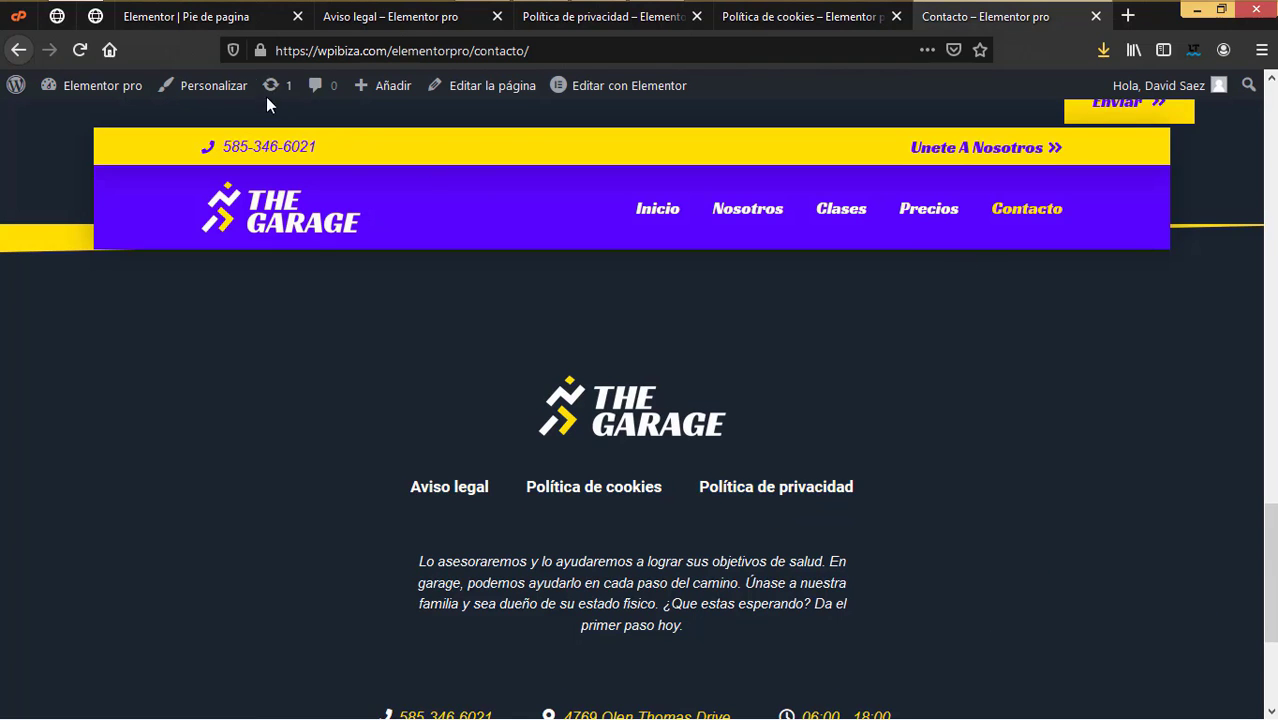
Step: Close the footer editor and the Aviso legal, Política de privacidad and Política de cookies tabs
click(220, 20)
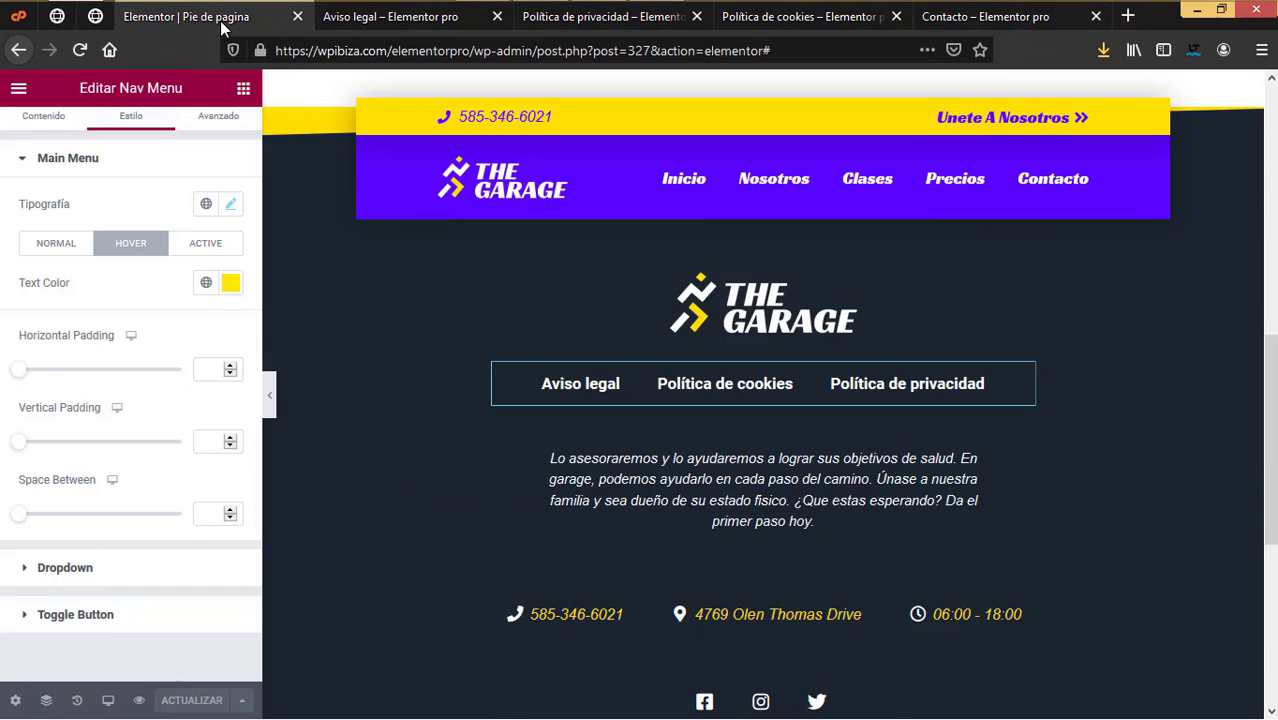
click(297, 16)
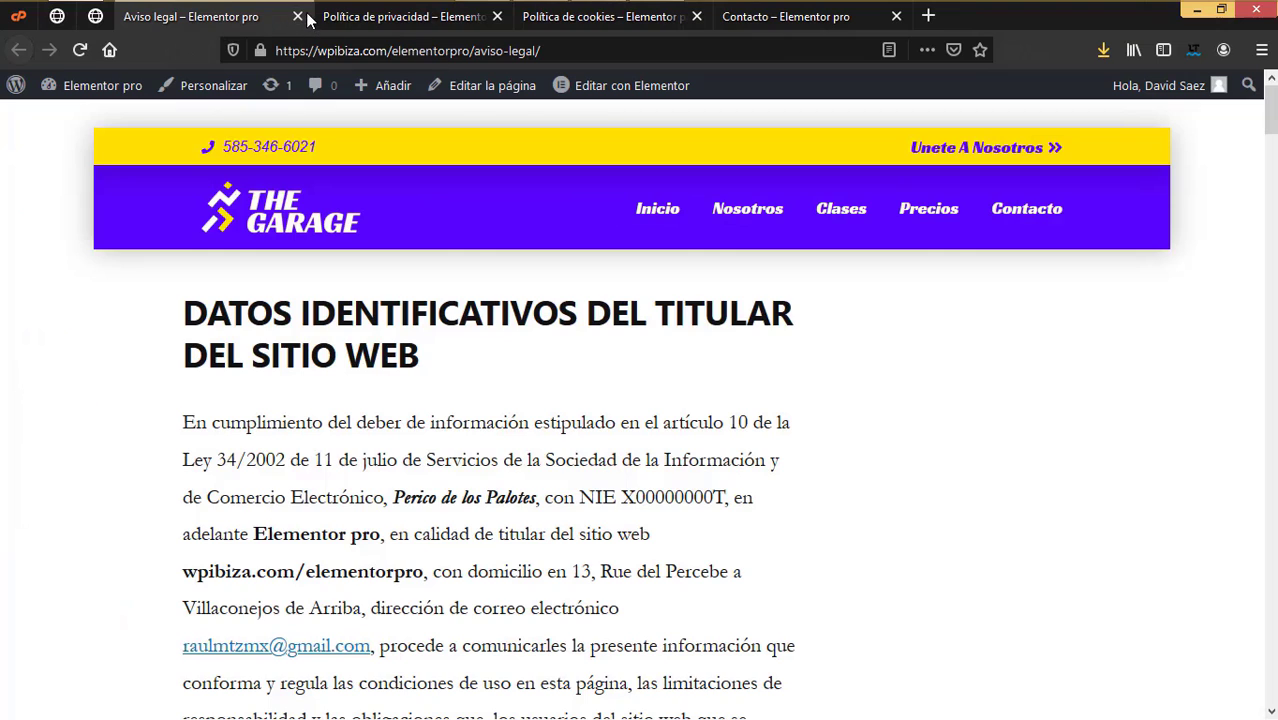
click(296, 17)
click(297, 16)
click(297, 16)
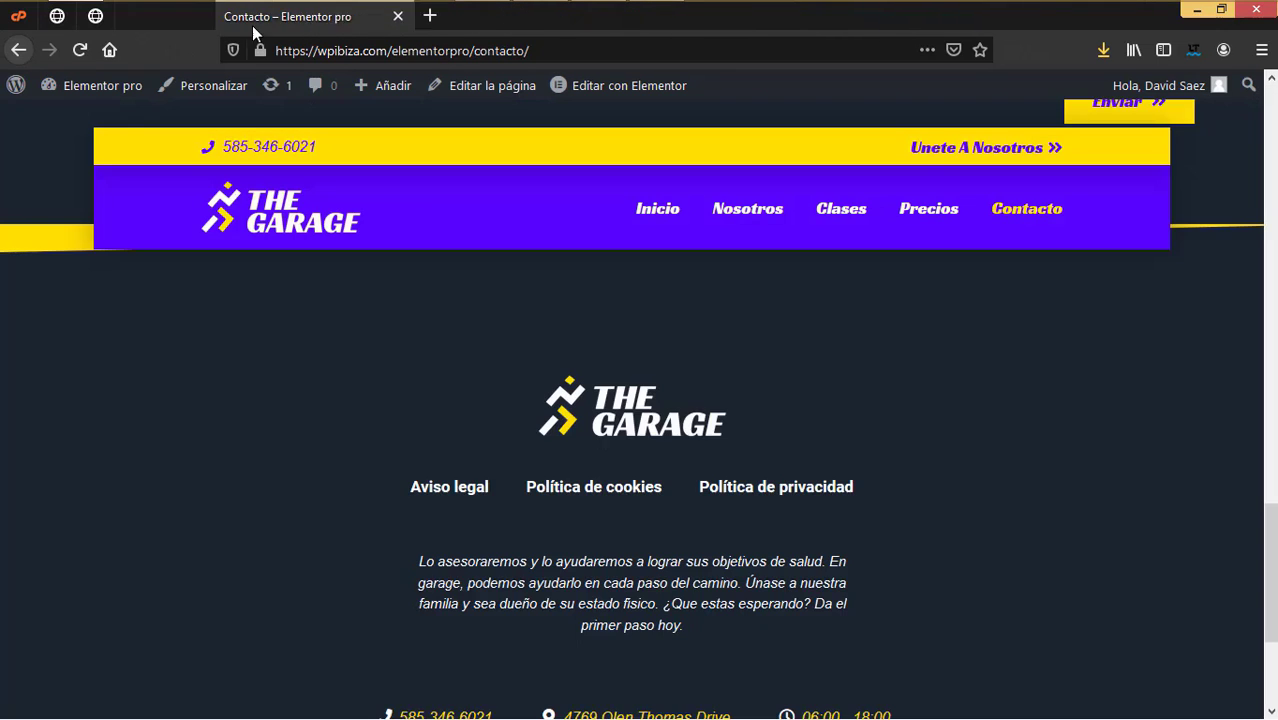
Step: In the WordPress admin, go to Plugins > Añadir nuevo
click(94, 17)
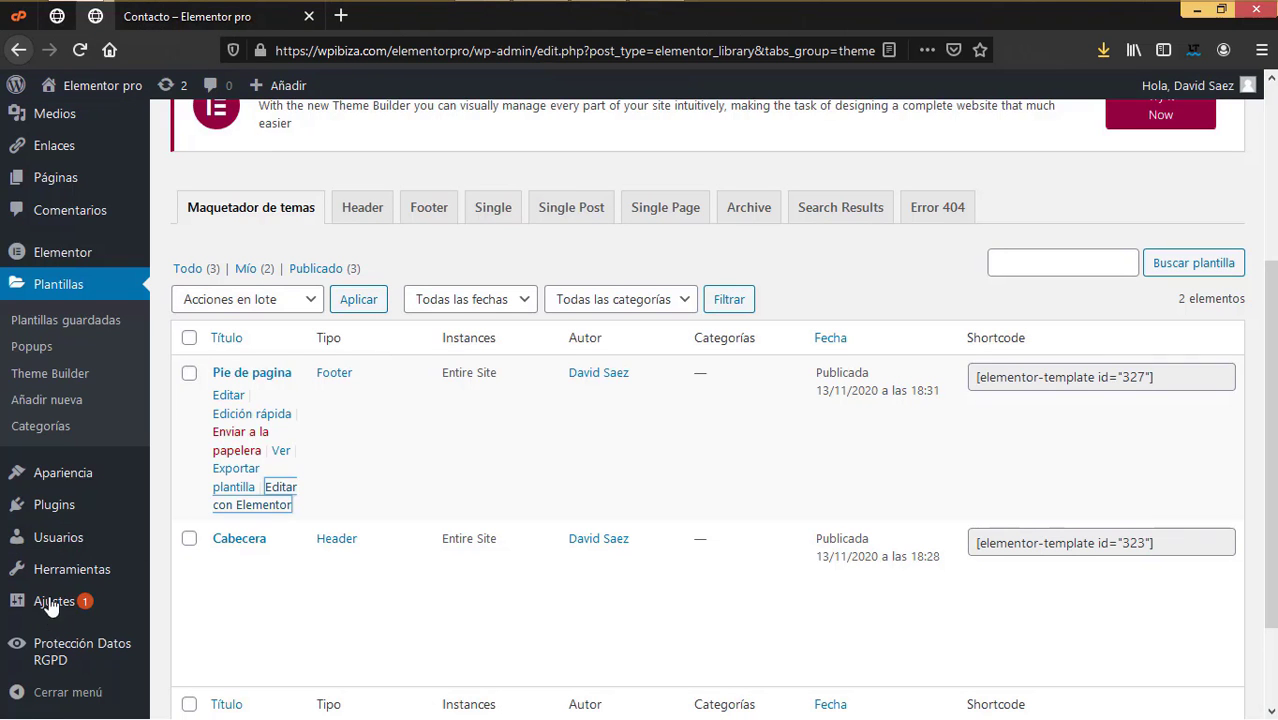
mouse_move(75, 500)
click(180, 535)
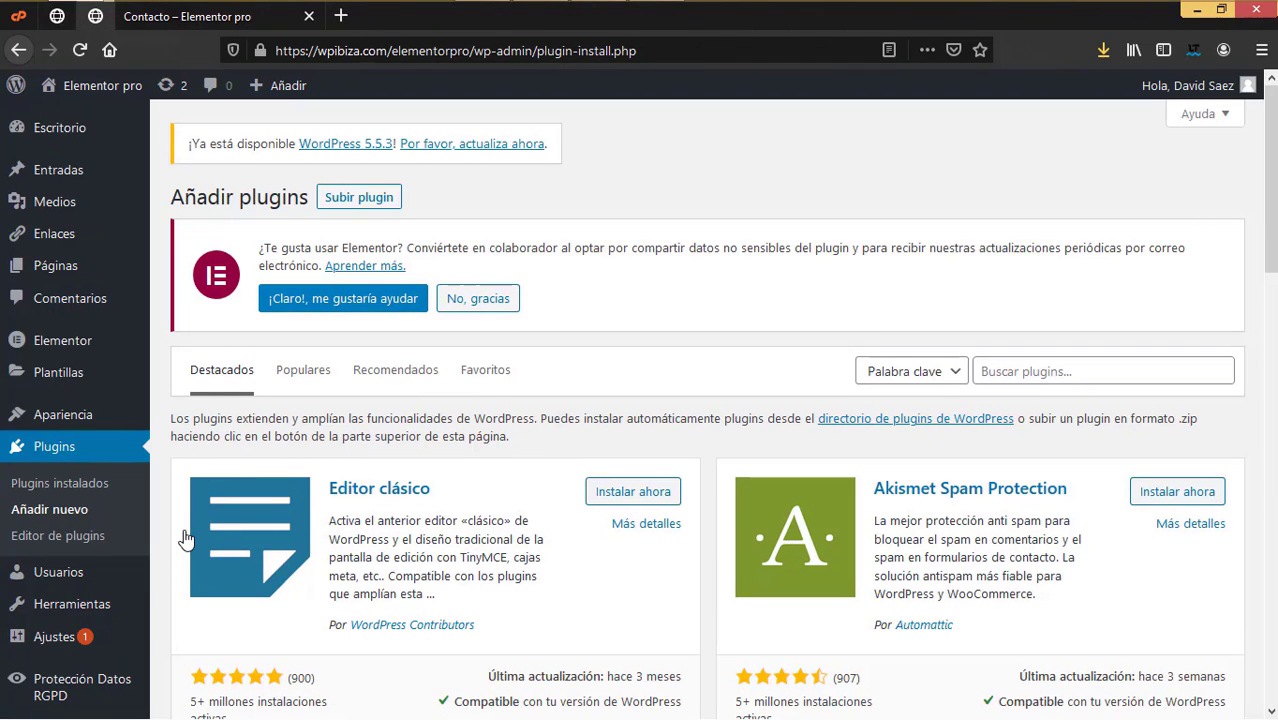
Step: Search 'cookie notice', install and activate Cookie Notice for GDPR & CCPA, then open its Ajustes
click(1020, 376)
text(cookie)
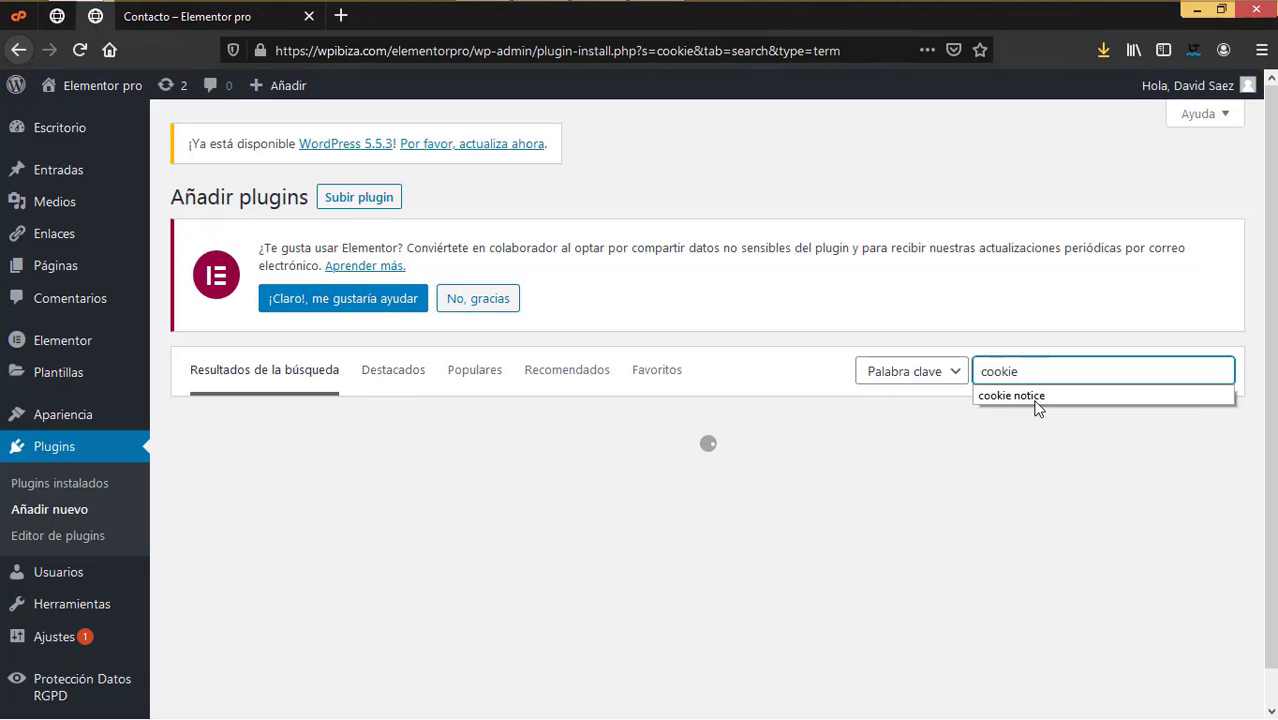
click(1036, 398)
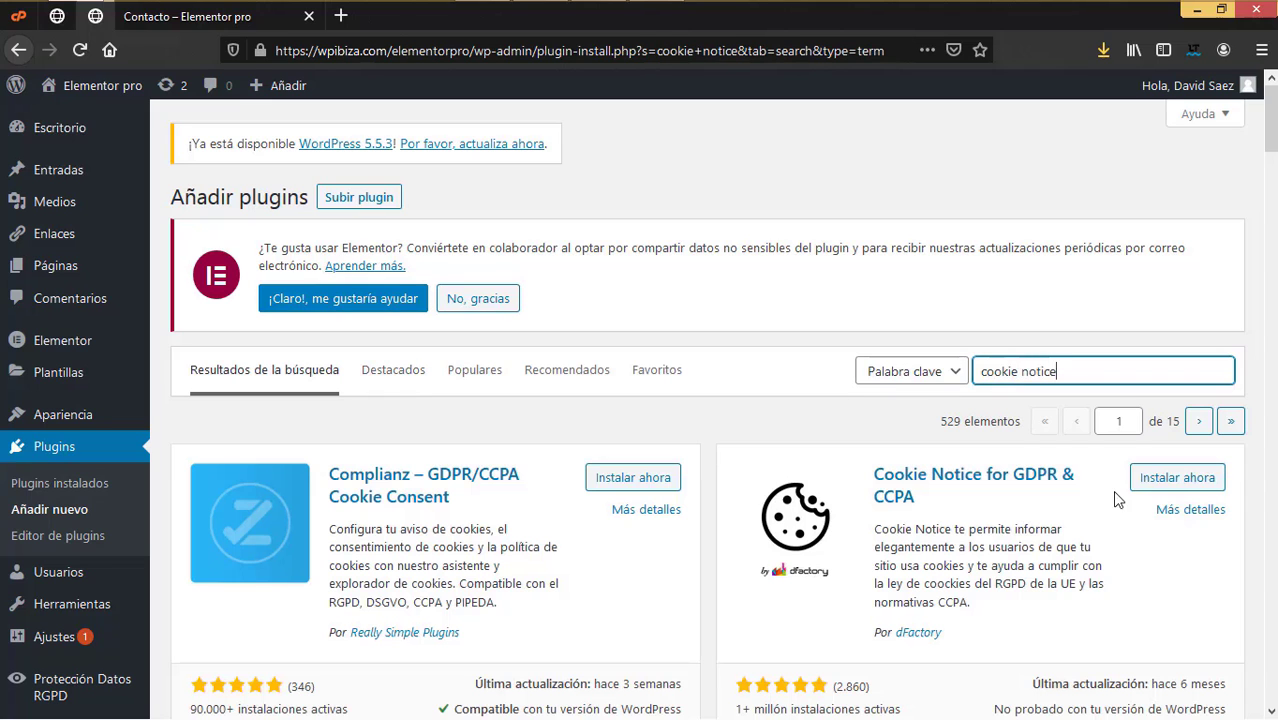
click(1167, 480)
click(1172, 477)
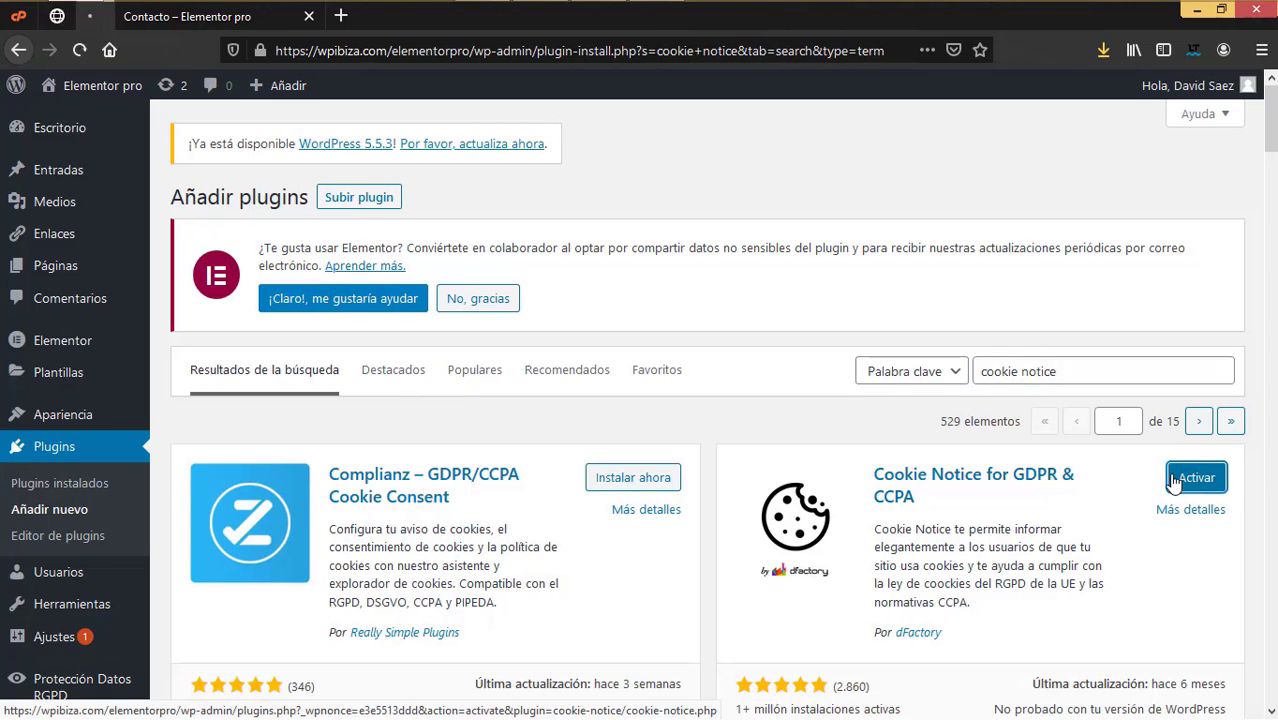
click(231, 544)
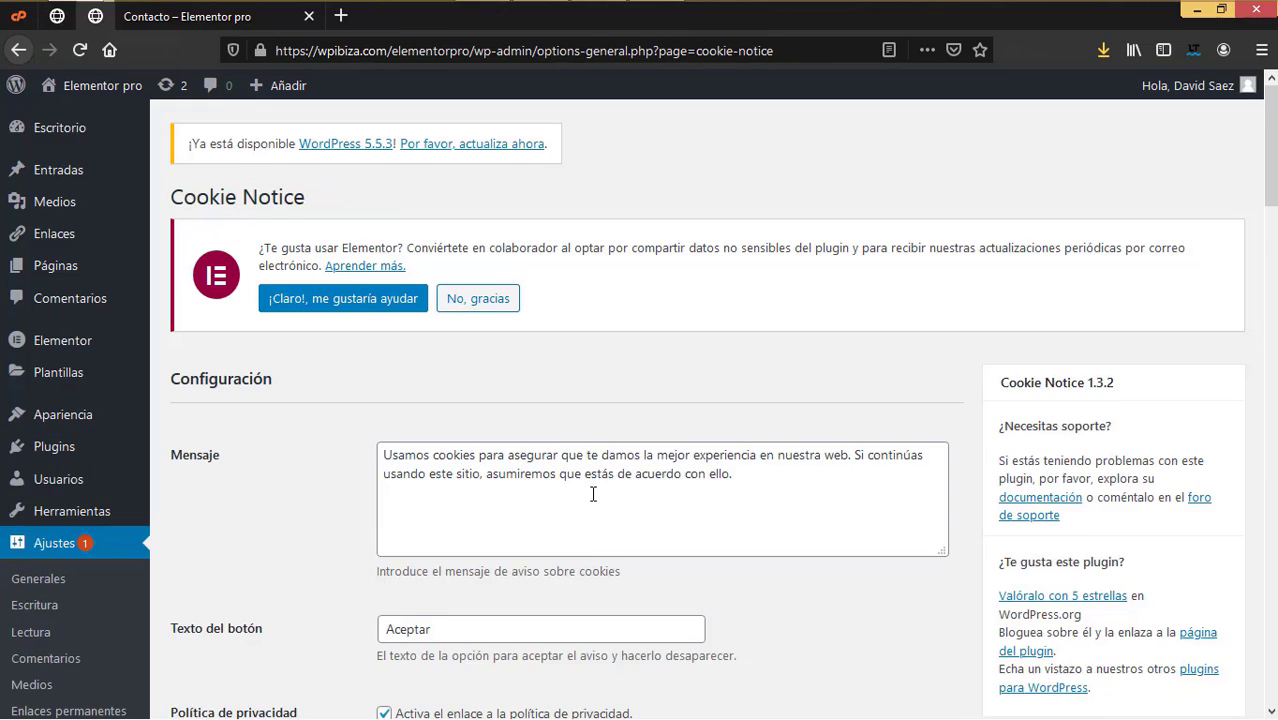
Step: Select 'Política de privacidad' as the cookie notice's privacy-policy page
scroll(594, 494, down, 3)
drag(738, 283, 384, 263)
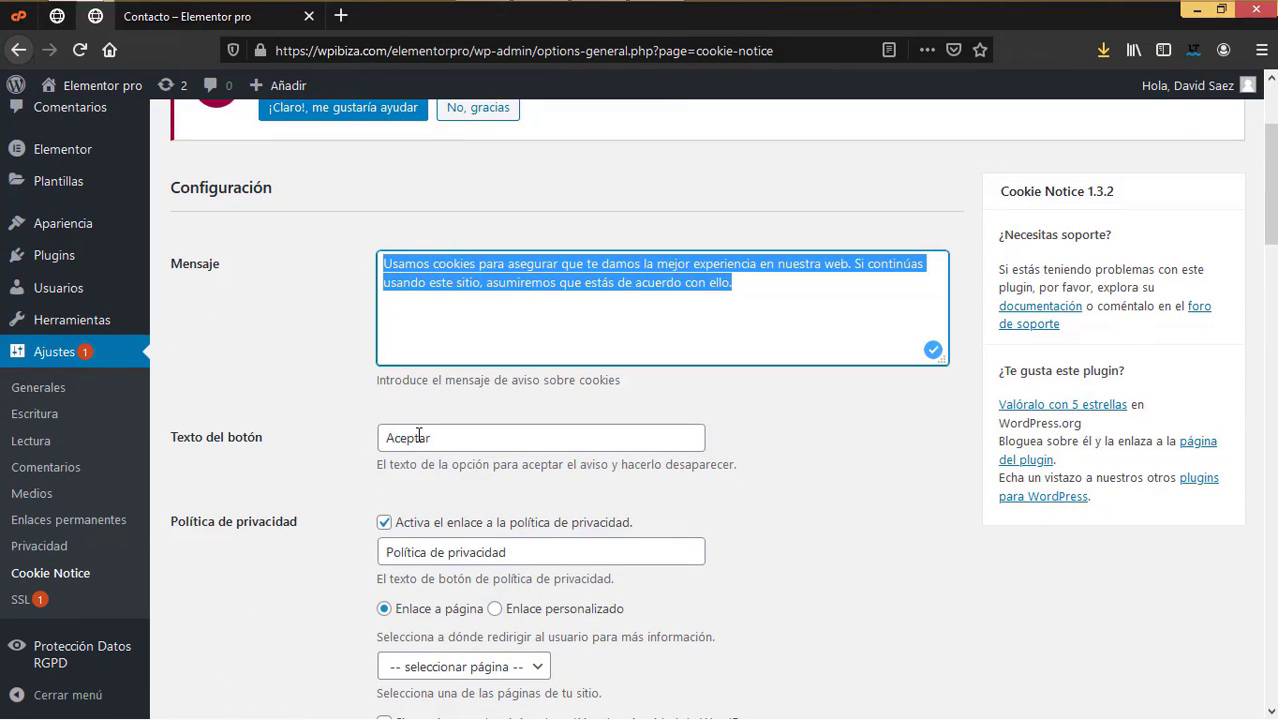
scroll(442, 441, down, 3)
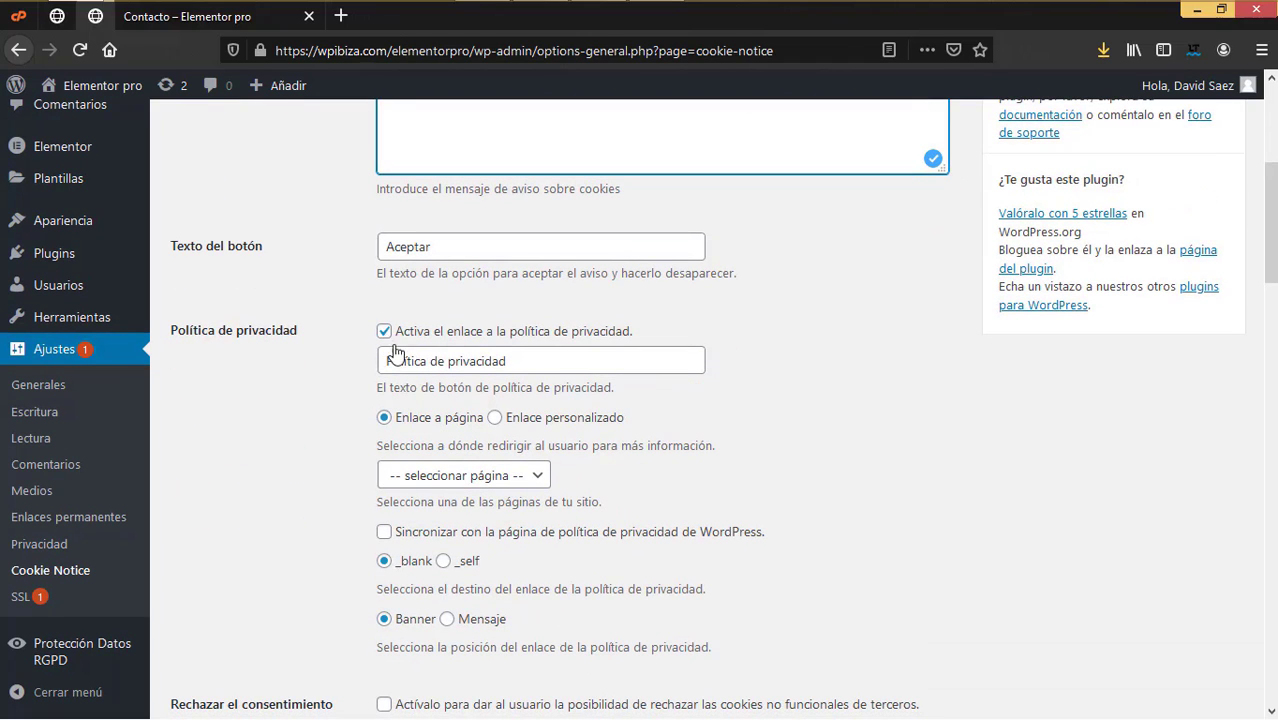
click(474, 474)
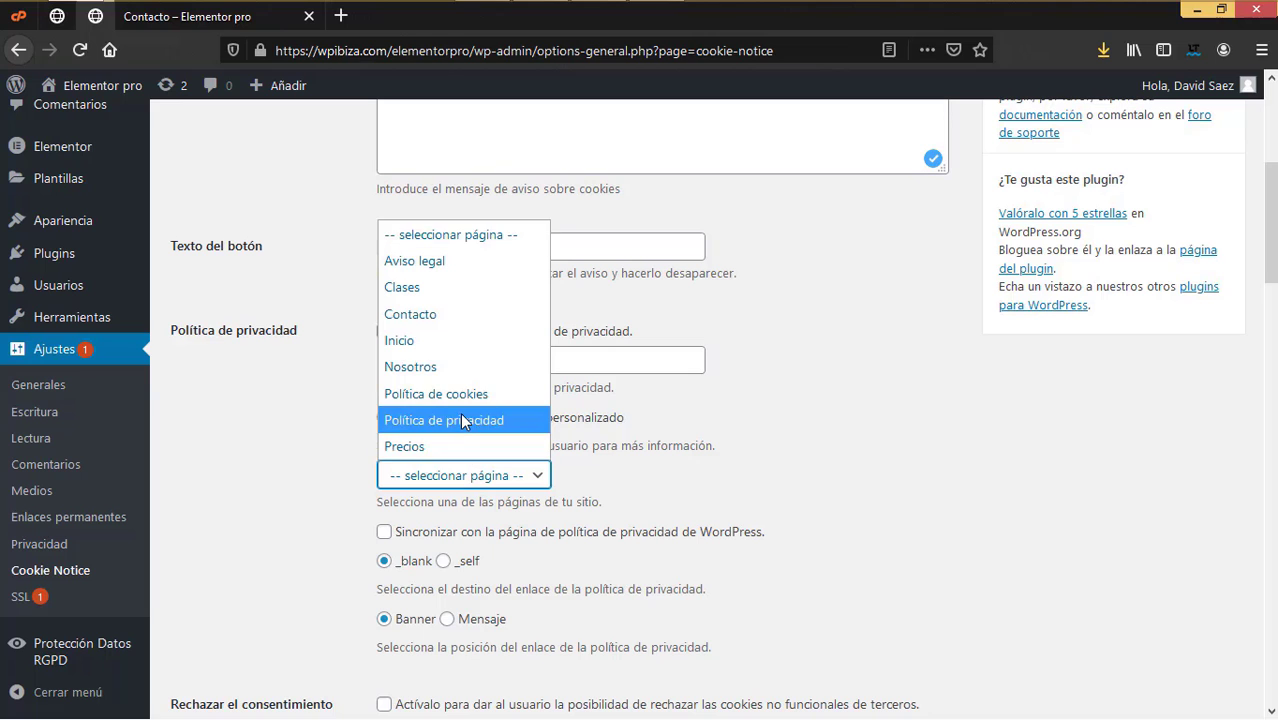
click(461, 418)
Step: Review the remaining Cookie Notice options and save the changes with Guardar cambios
scroll(605, 510, down, 3)
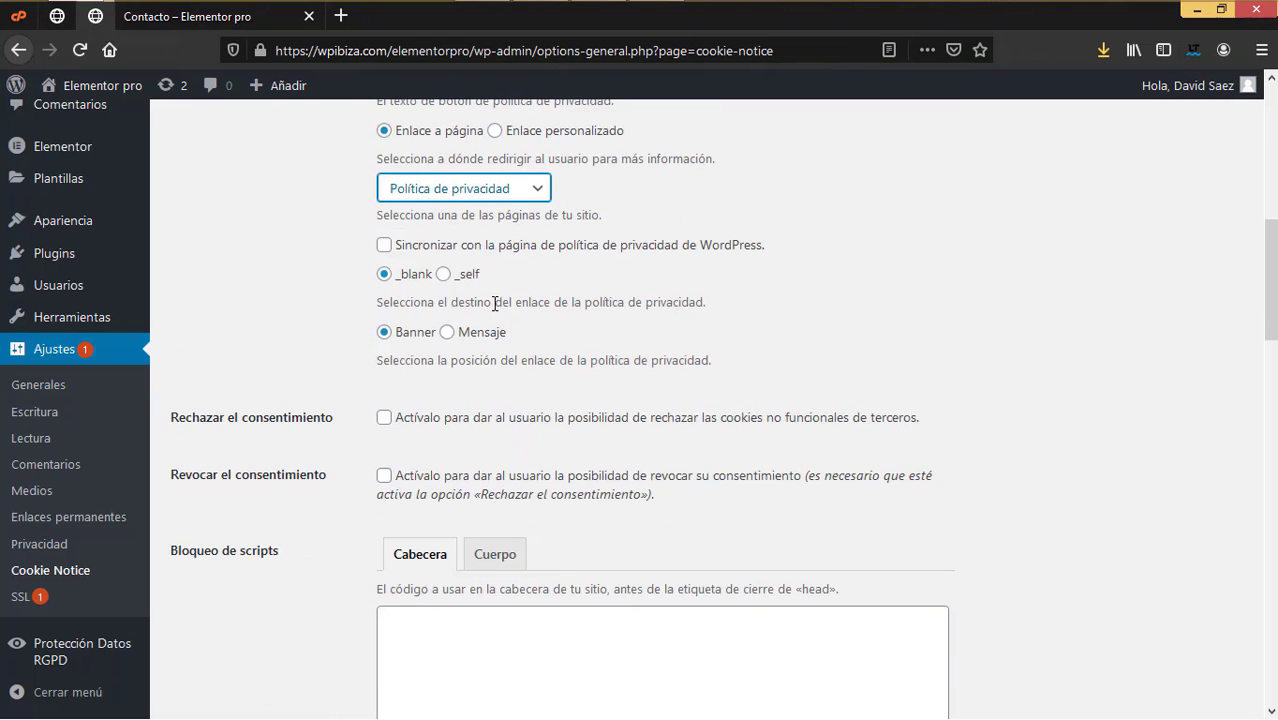
scroll(630, 452, down, 3)
scroll(630, 452, down, 5)
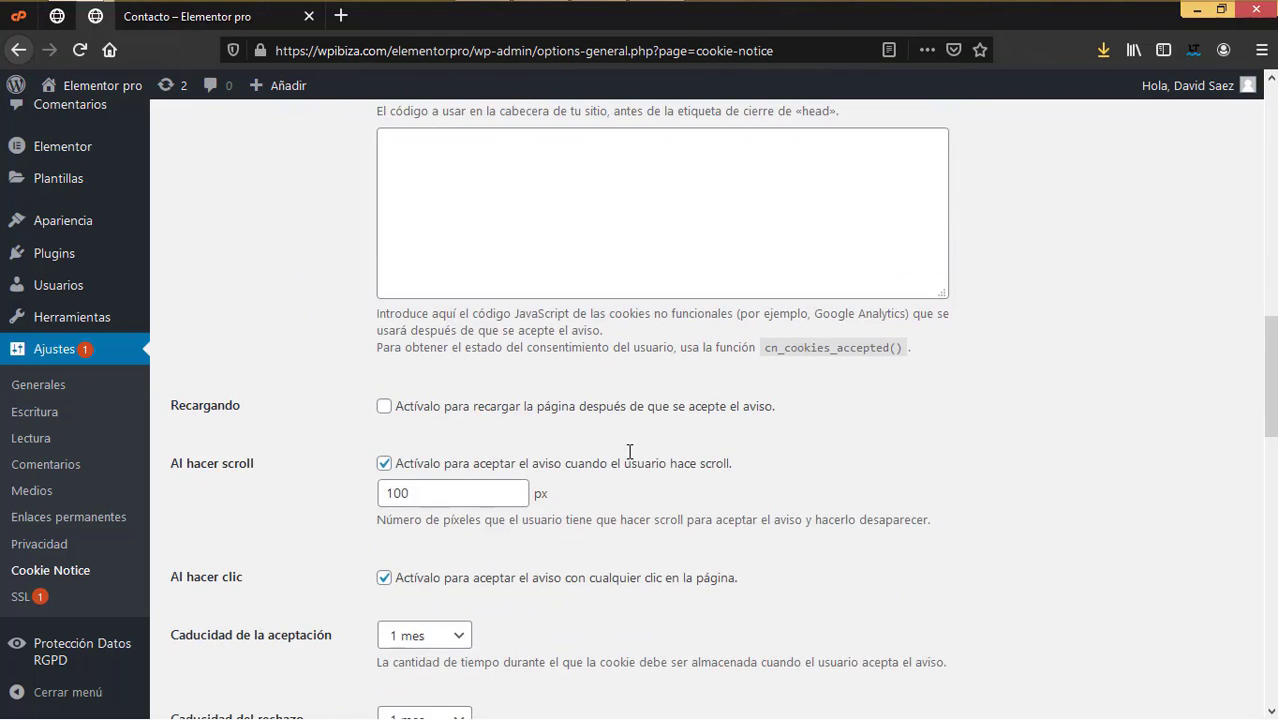
scroll(616, 440, up, 1)
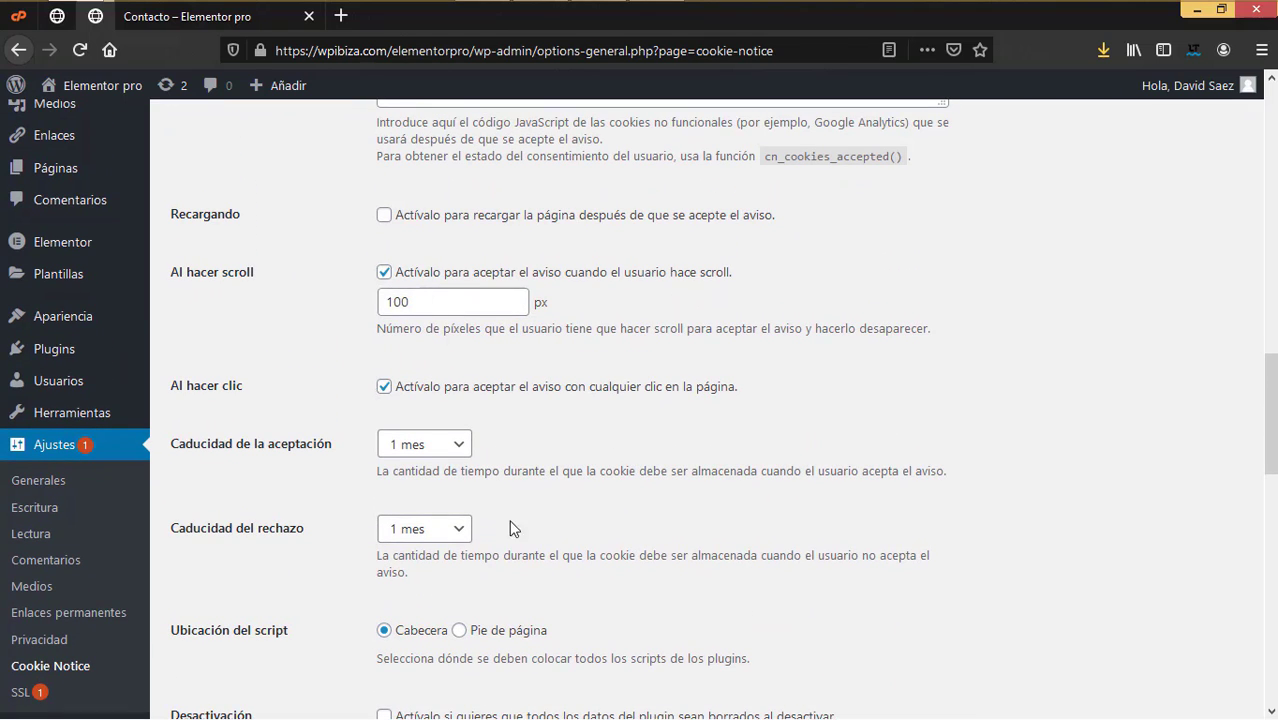
scroll(522, 535, down, 4)
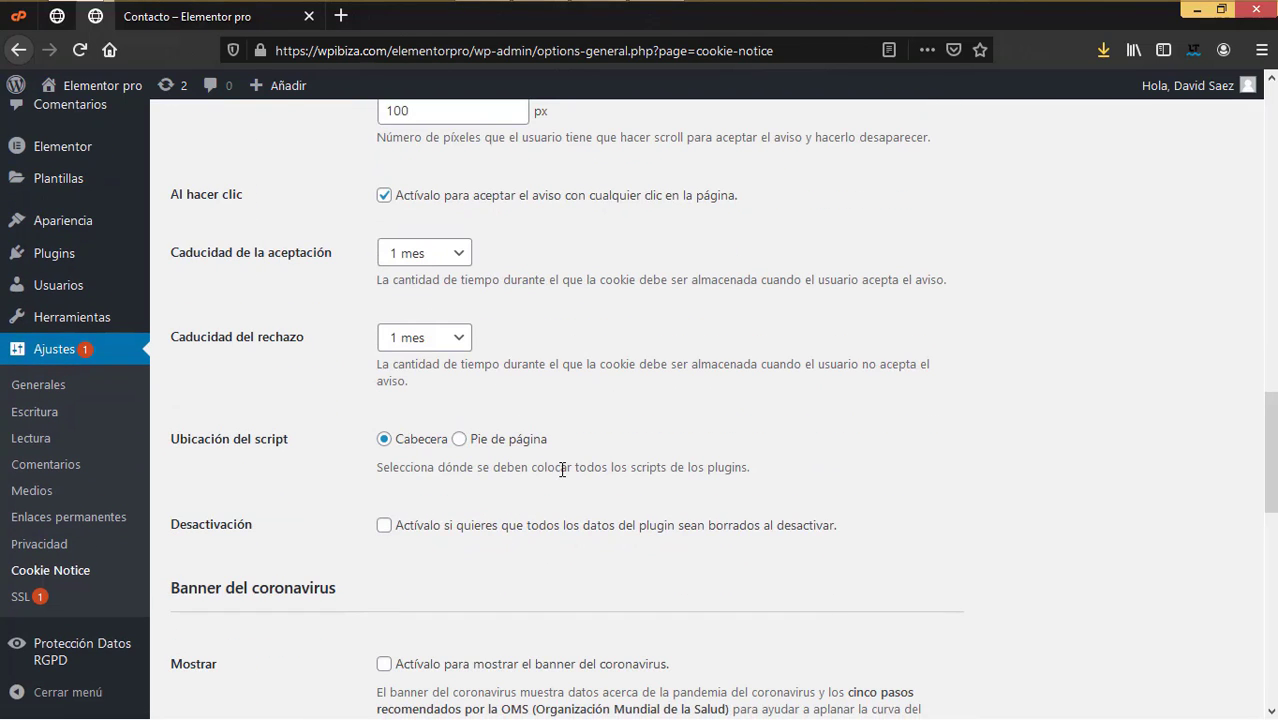
scroll(559, 467, up, 6)
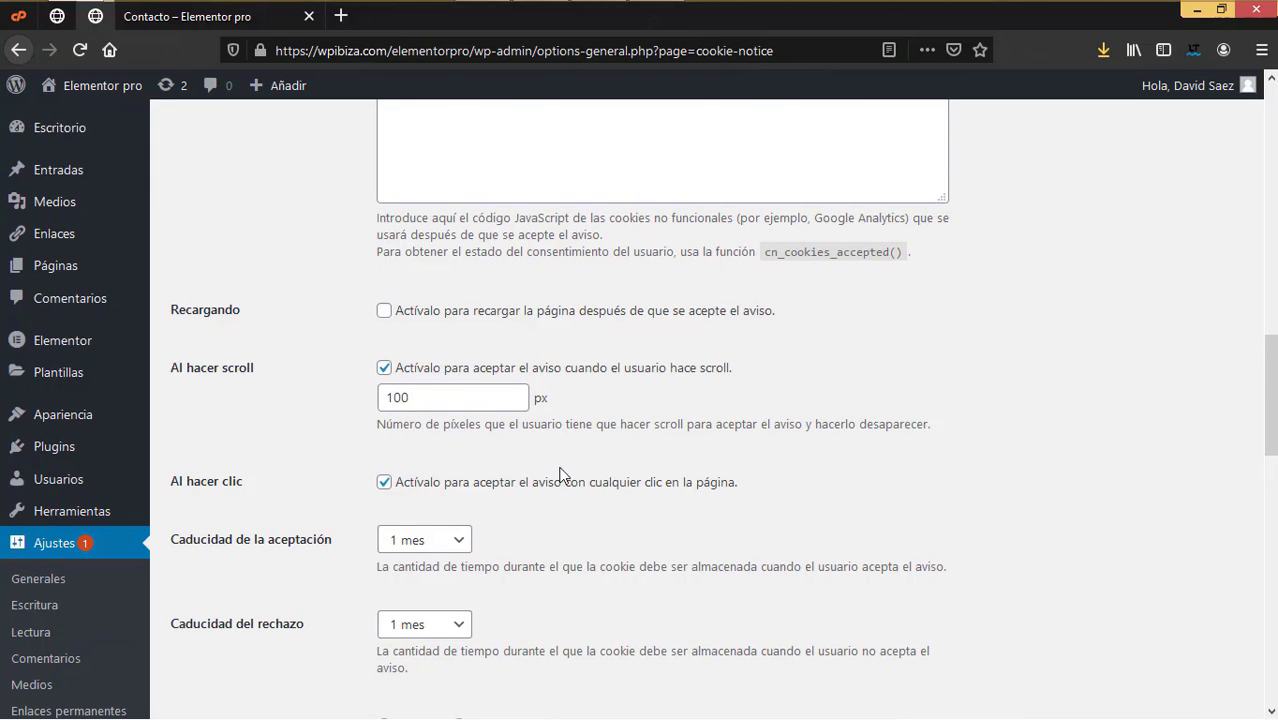
scroll(559, 467, up, 10)
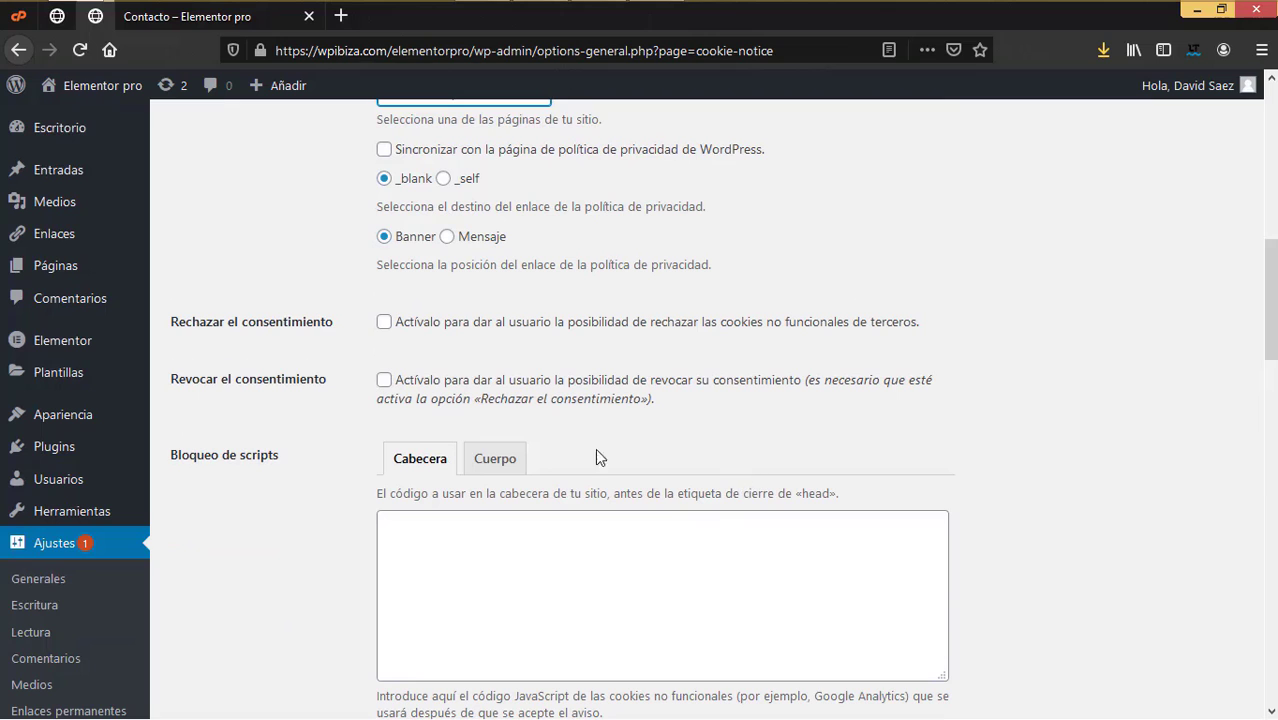
scroll(328, 220, up, 6)
scroll(469, 447, down, 14)
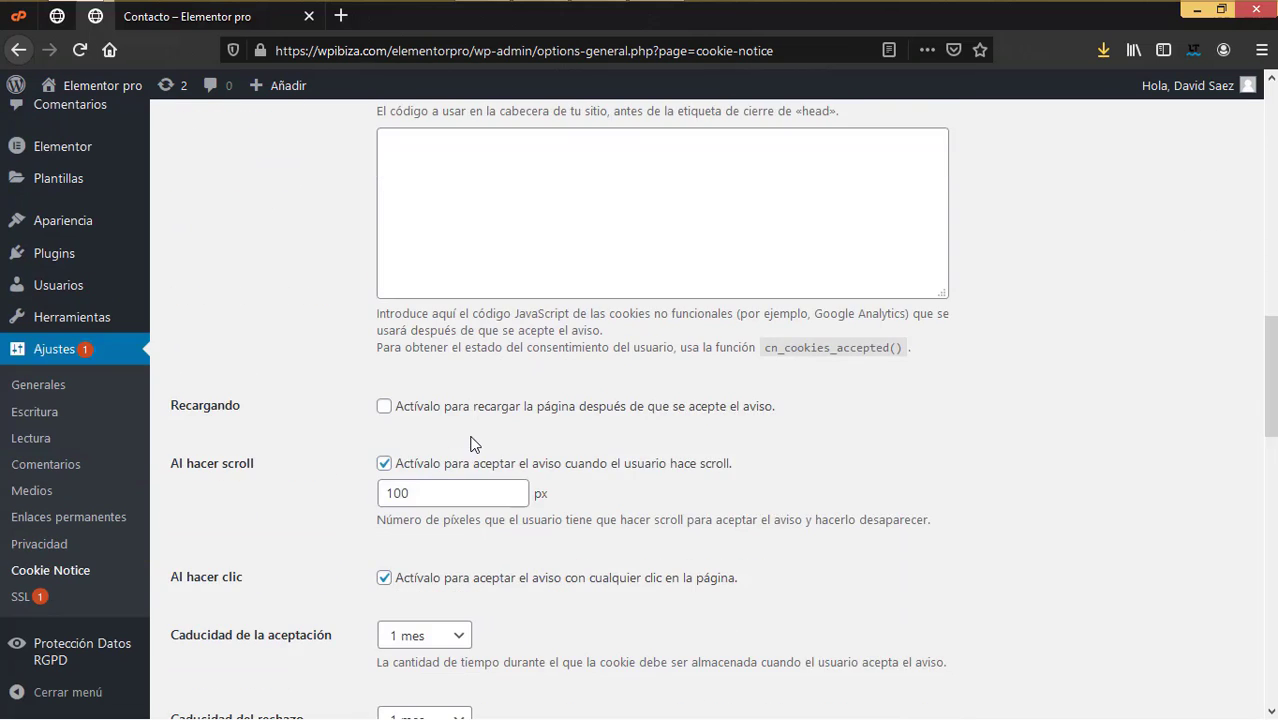
scroll(469, 447, down, 13)
scroll(474, 444, down, 6)
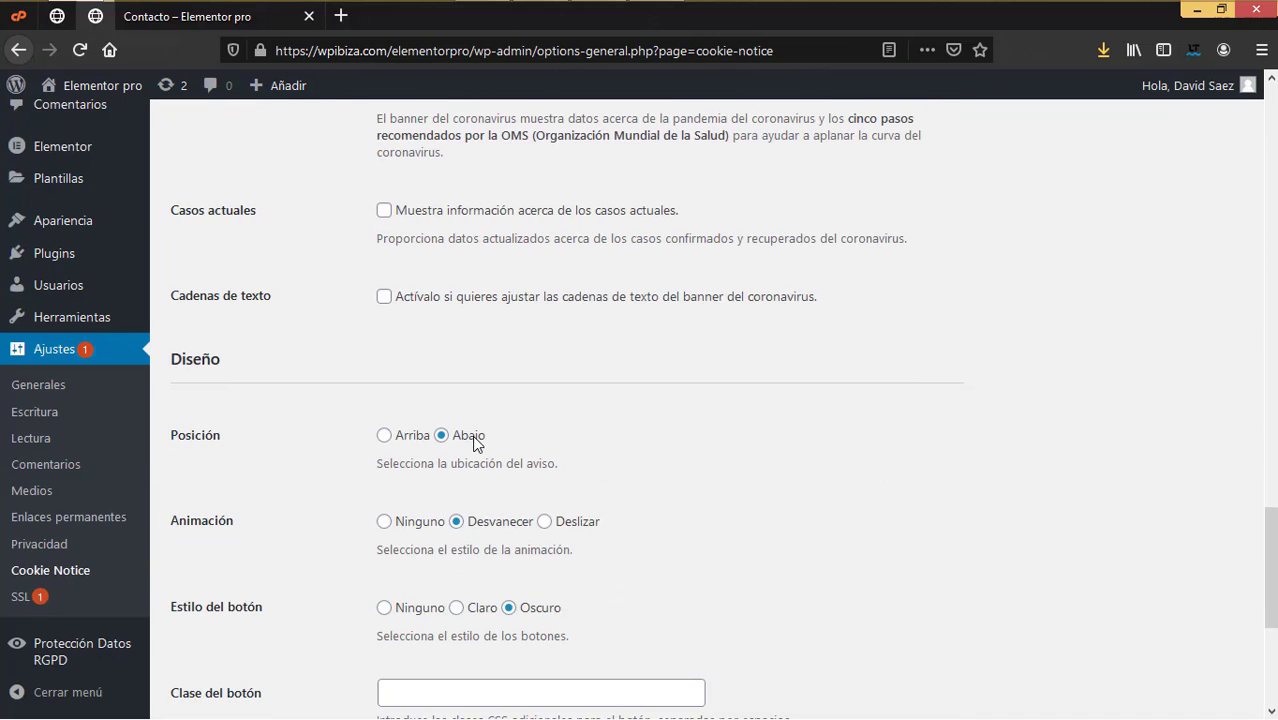
scroll(474, 440, down, 4)
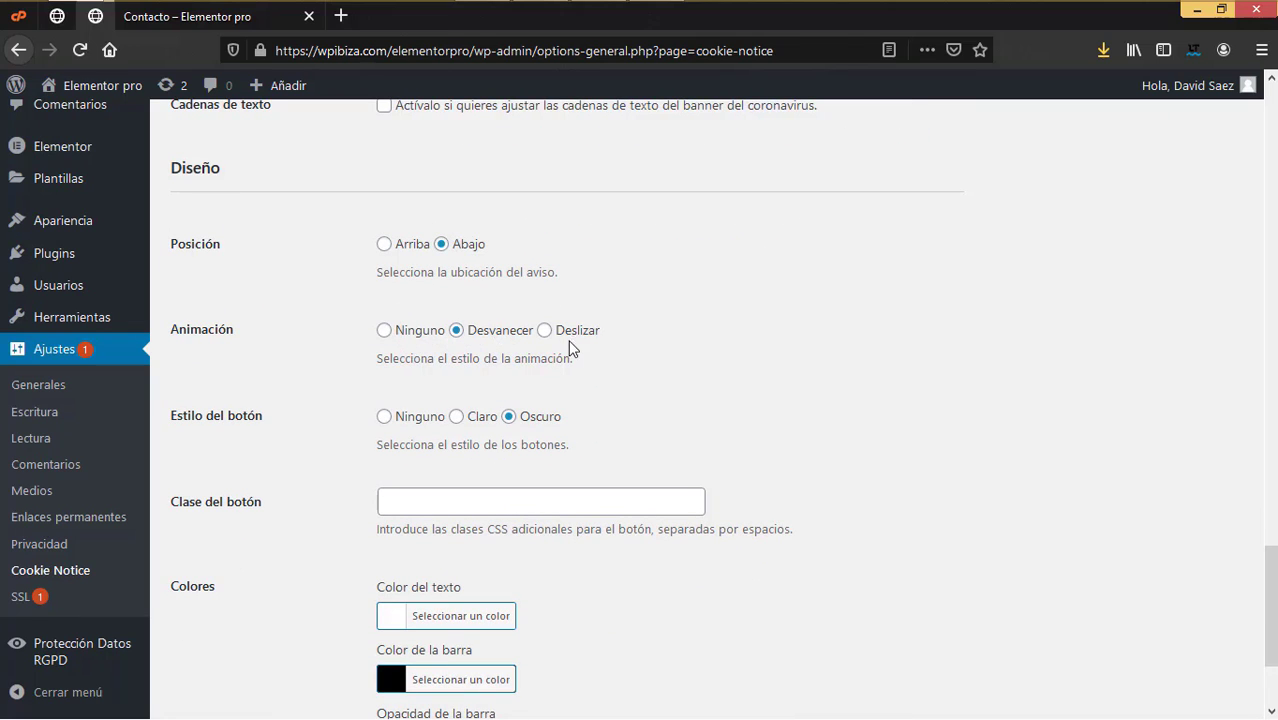
scroll(567, 441, down, 3)
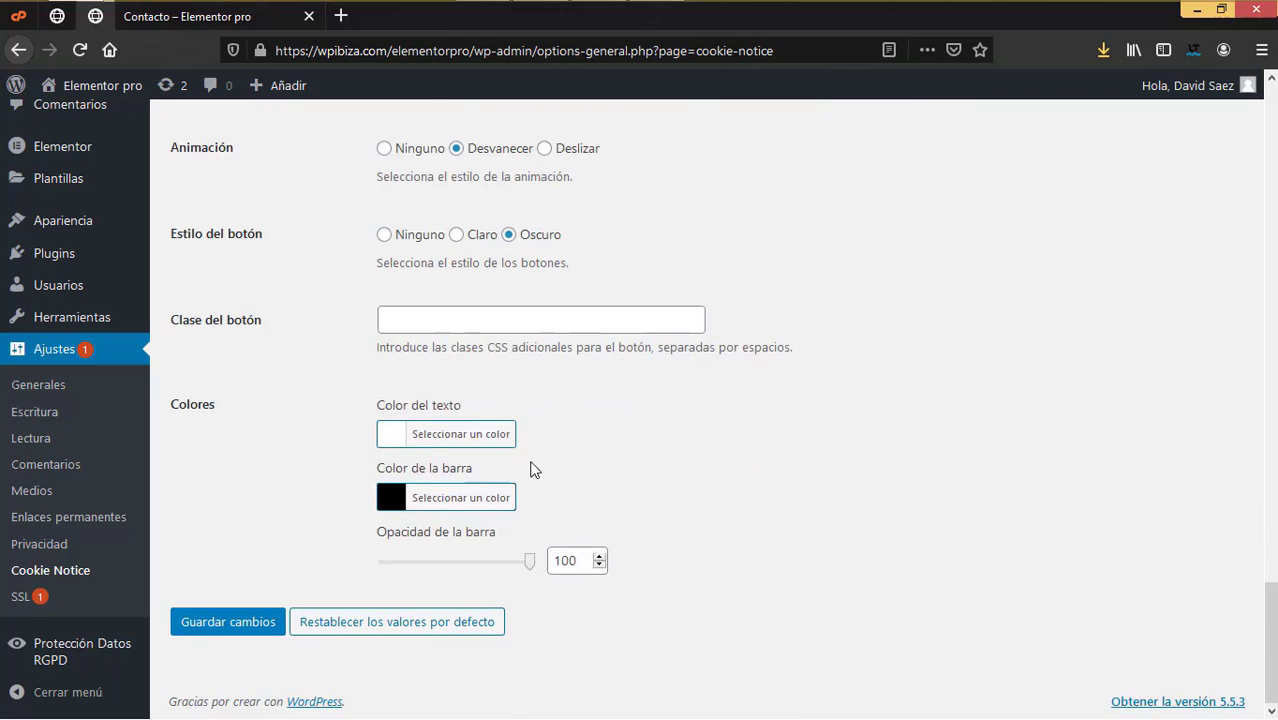
click(253, 625)
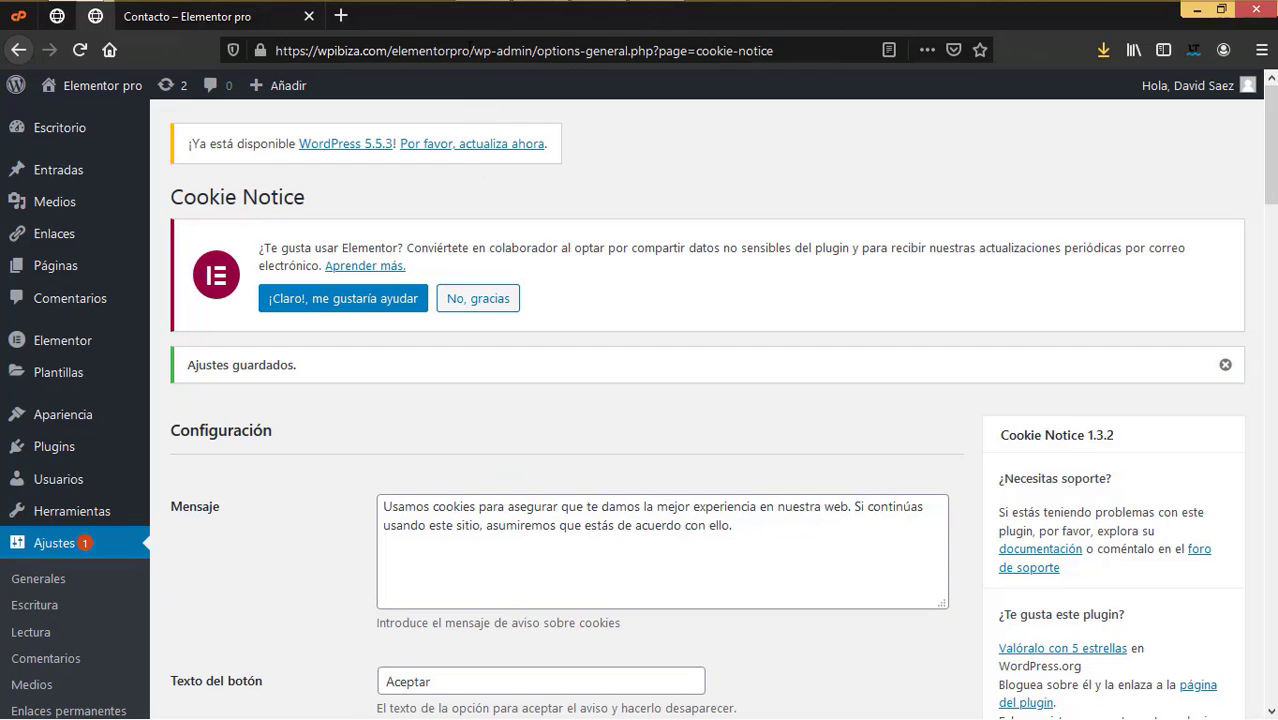
Step: Open a new private browsing window and scroll the loaded page to look for the cookie banner
click(1262, 50)
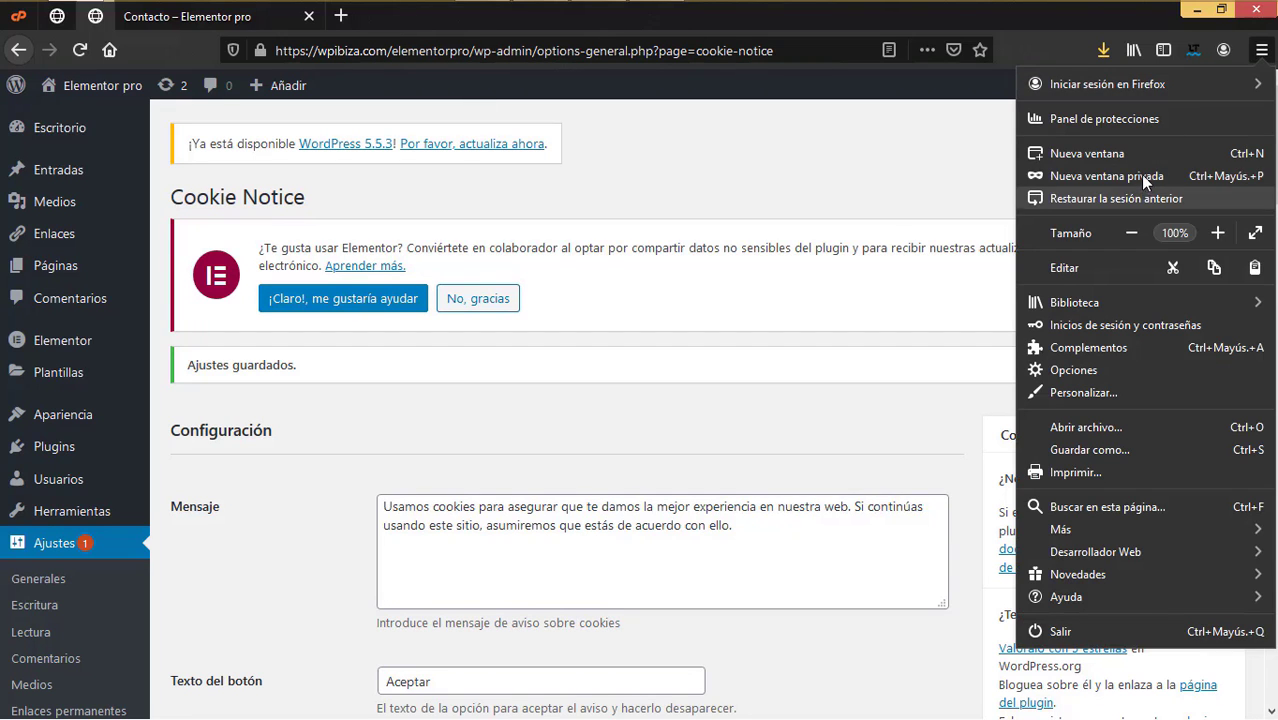
click(1143, 177)
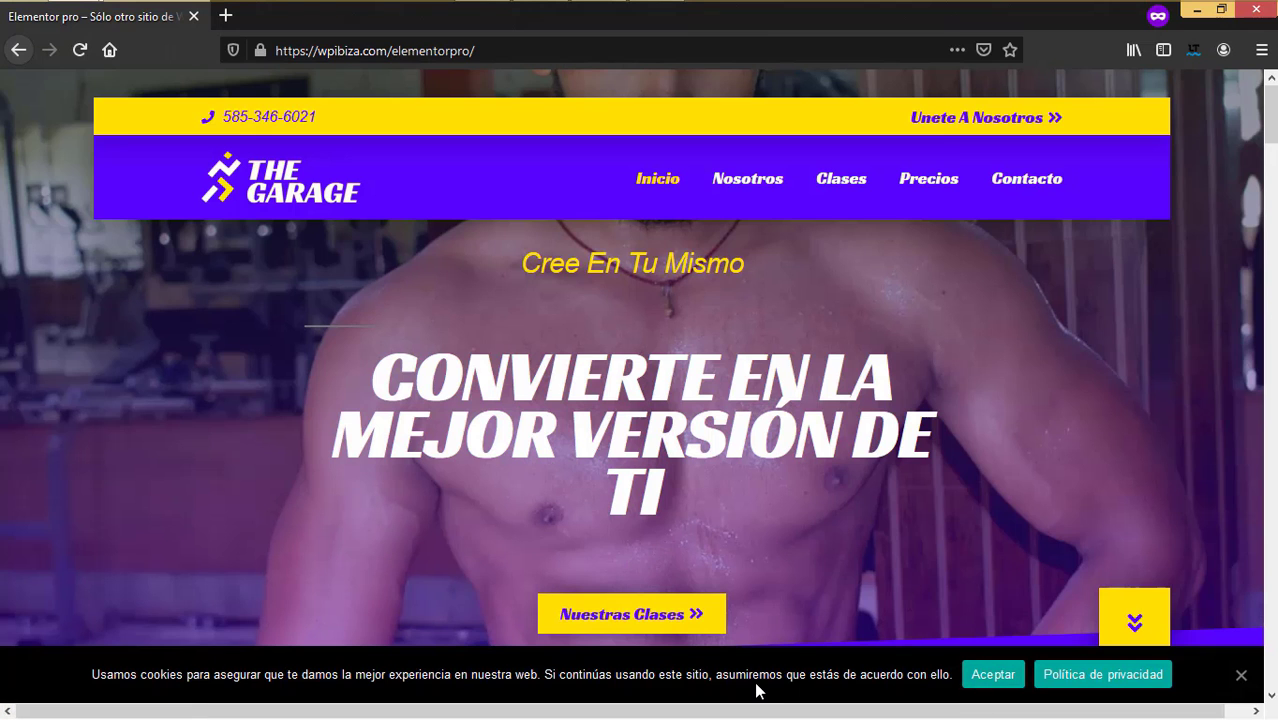
scroll(1021, 555, down, 10)
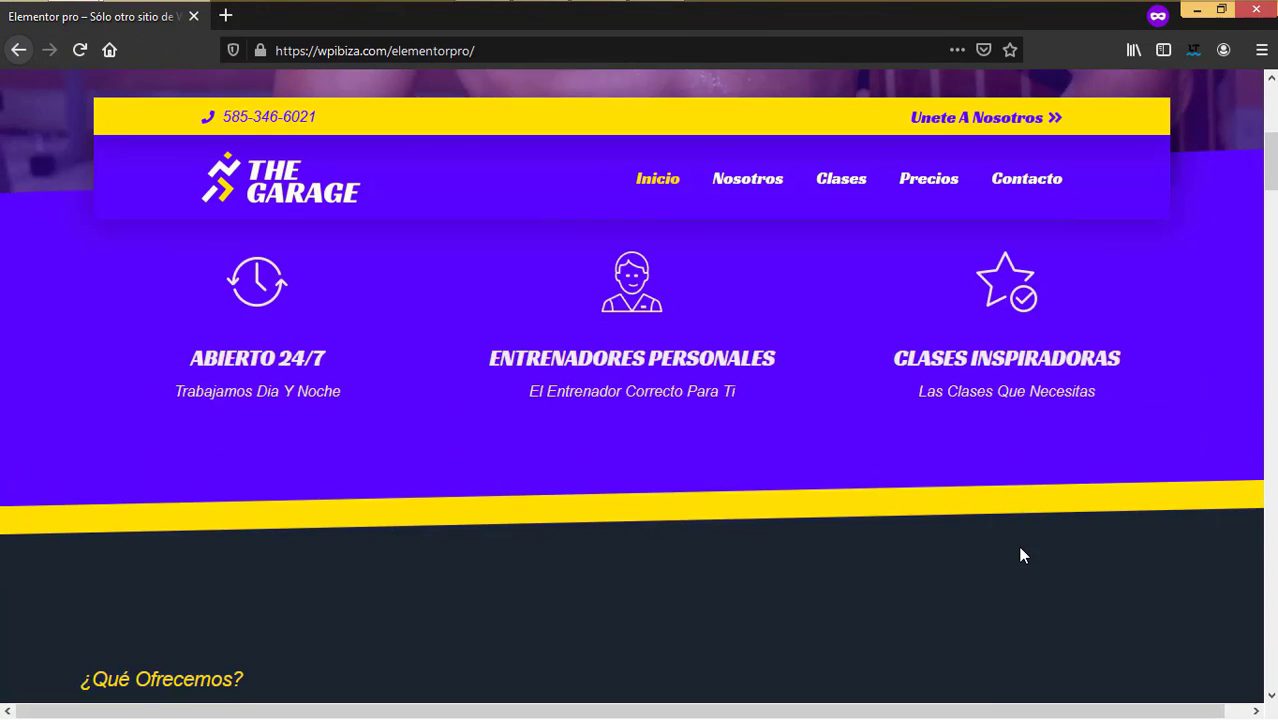
scroll(1021, 552, up, 5)
scroll(1021, 552, down, 7)
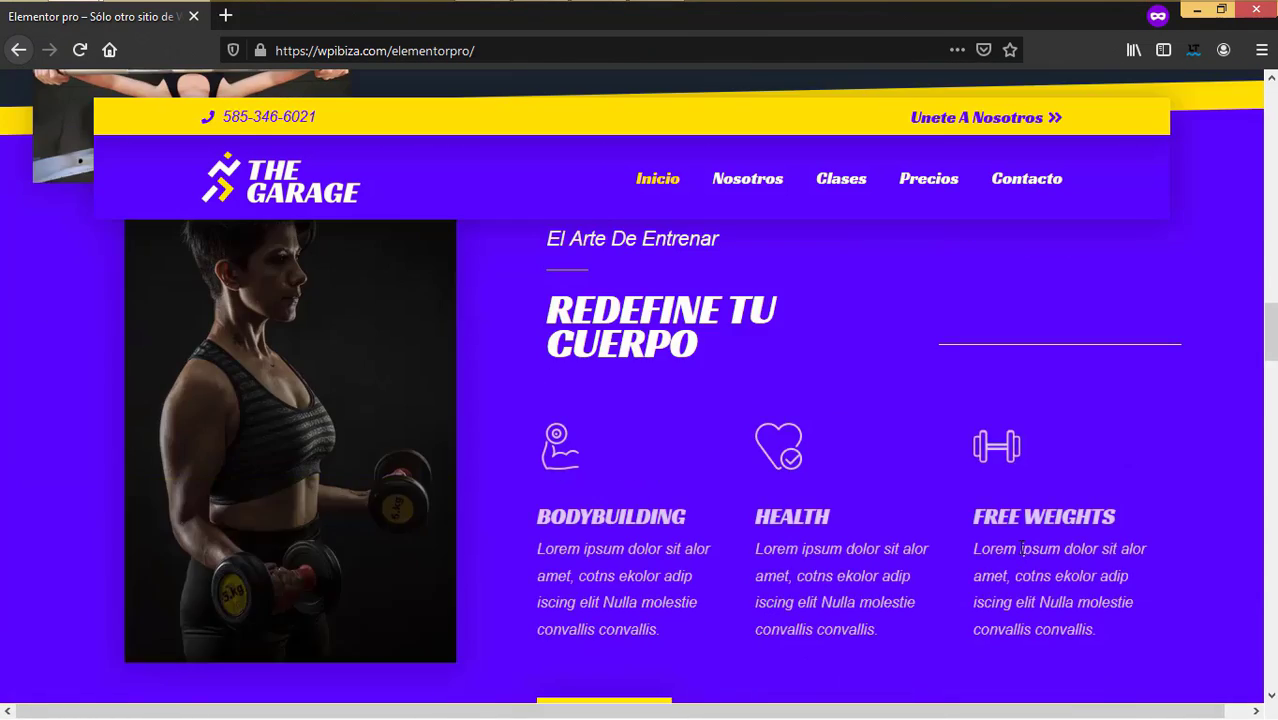
scroll(1020, 553, up, 10)
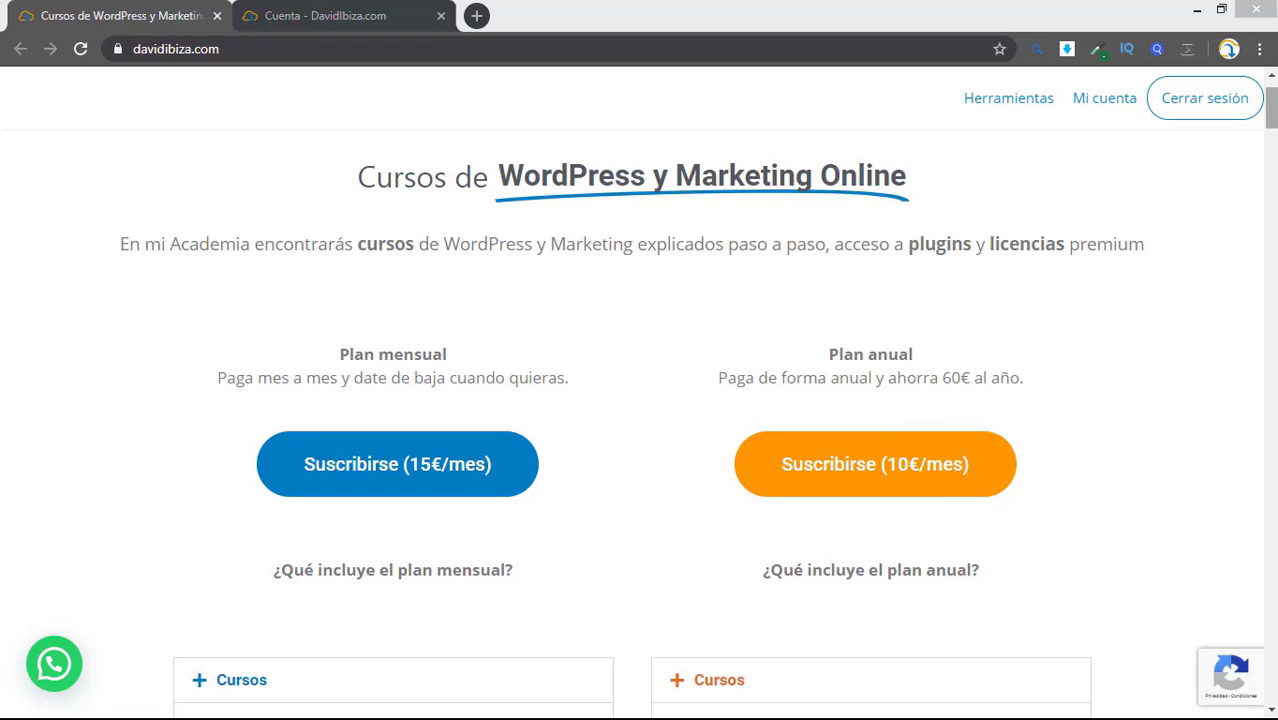
Step: Scroll through the davidibiza.com course catalogue, then jump back to the top
scroll(632, 420, down, 9)
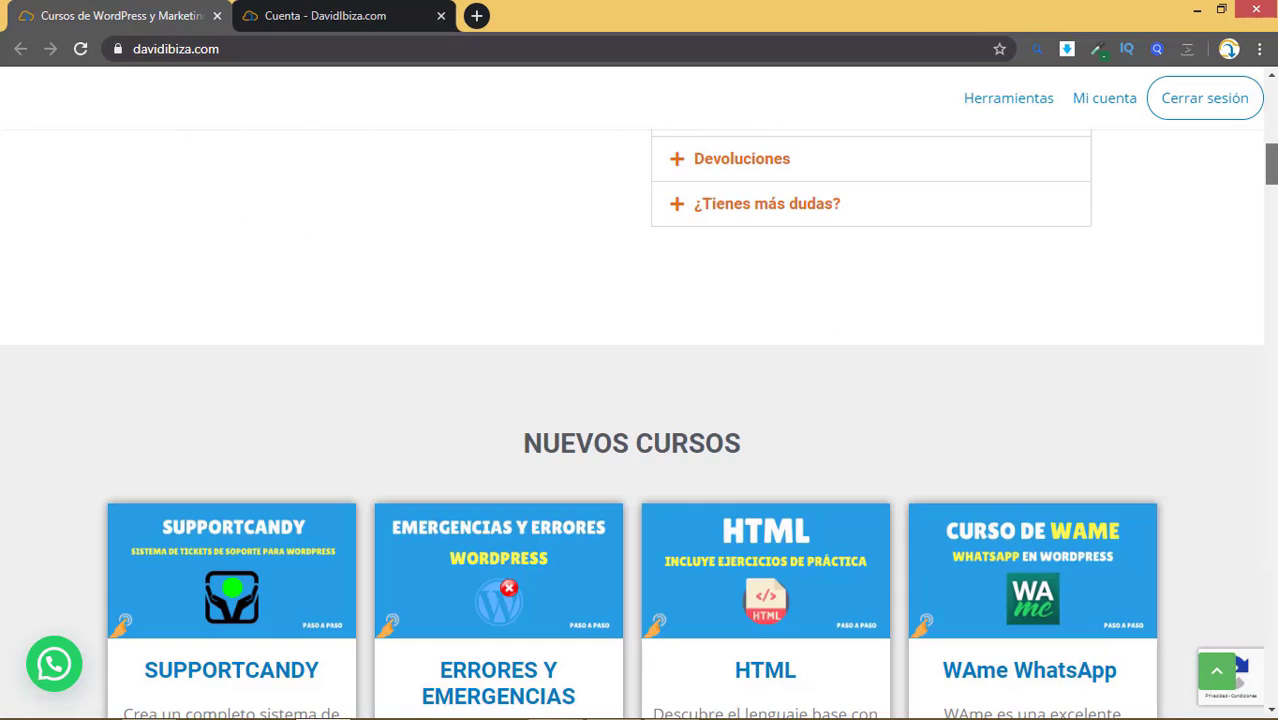
scroll(639, 424, down, 4)
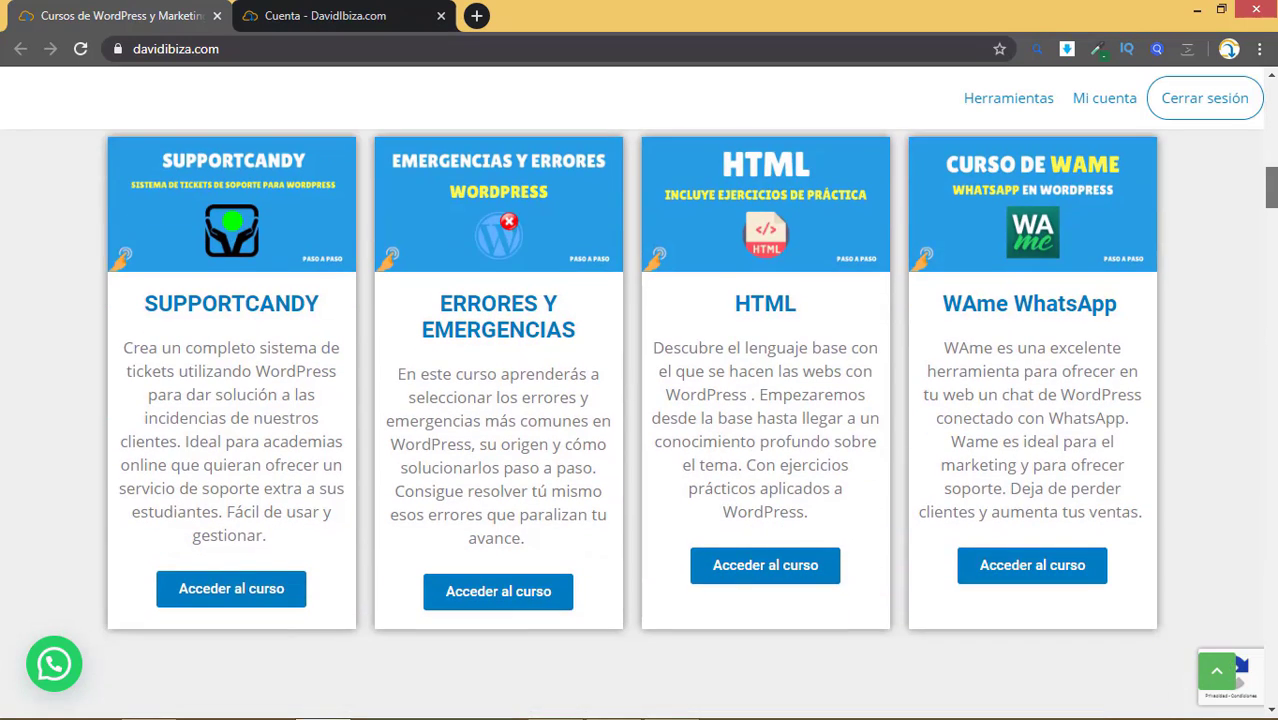
scroll(639, 424, down, 2)
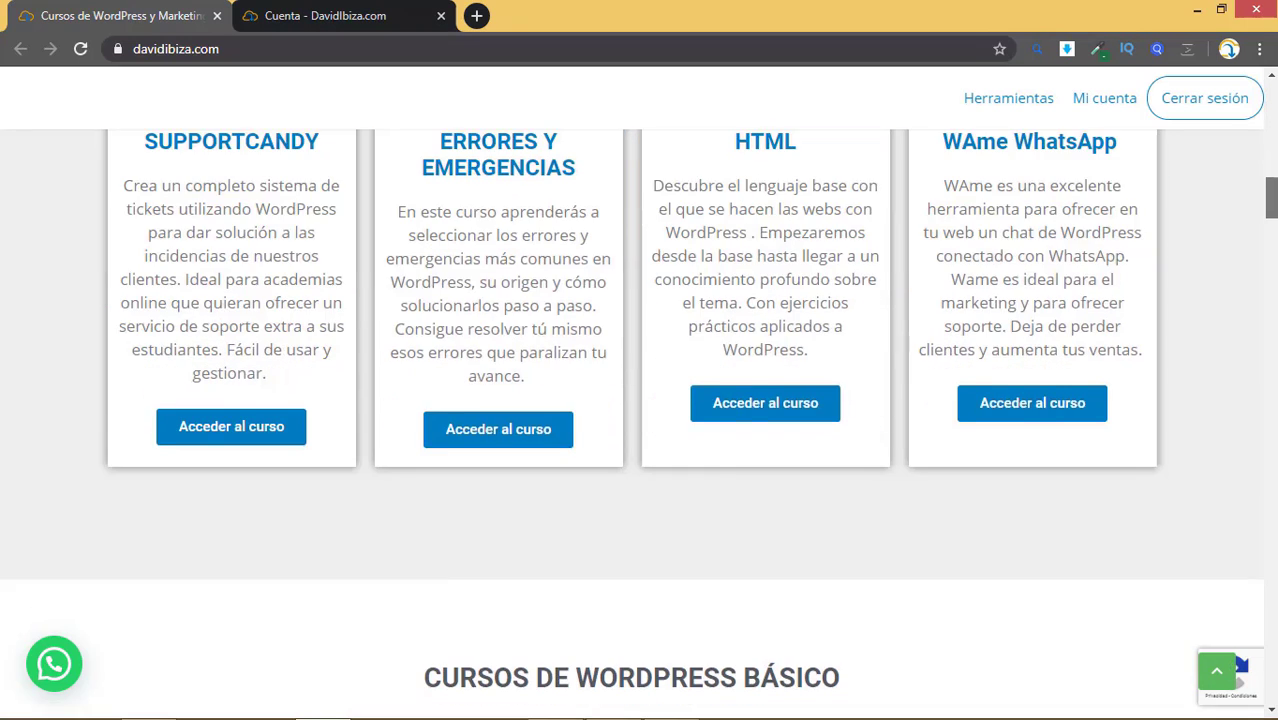
scroll(639, 424, down, 1)
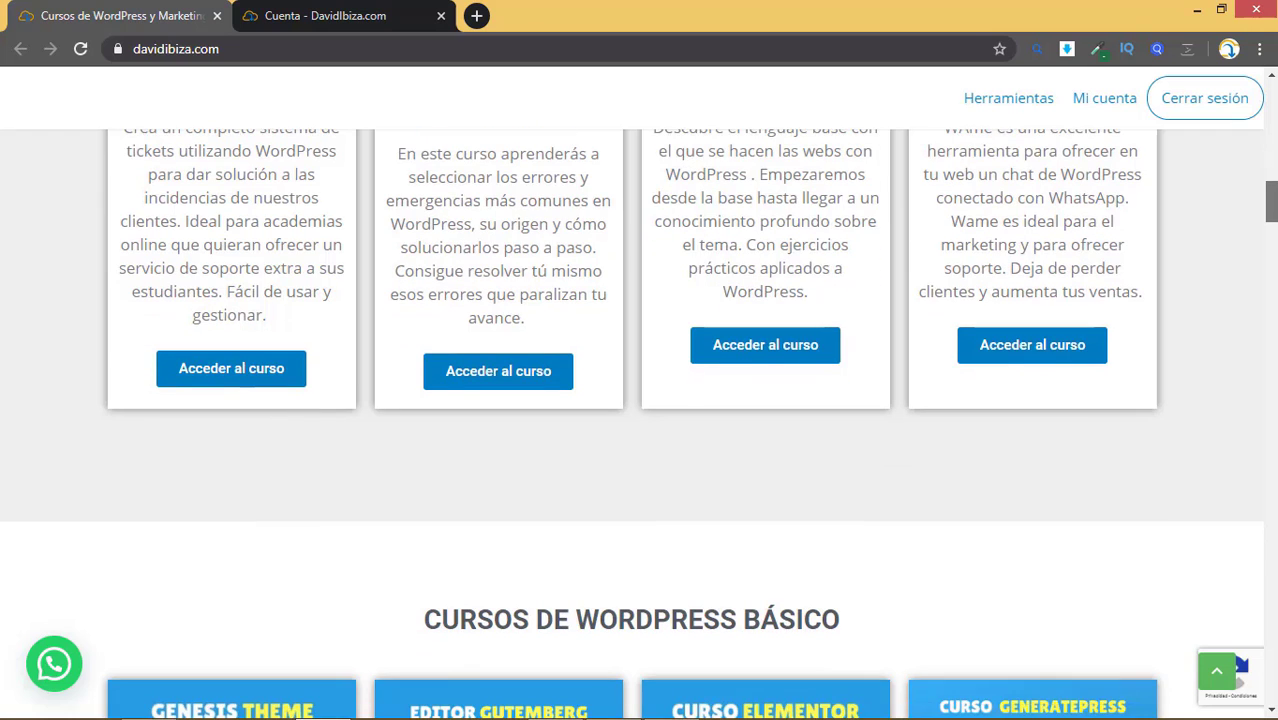
key(Home)
Step: Browse the account's premium course list on the Cuenta tab
click(350, 15)
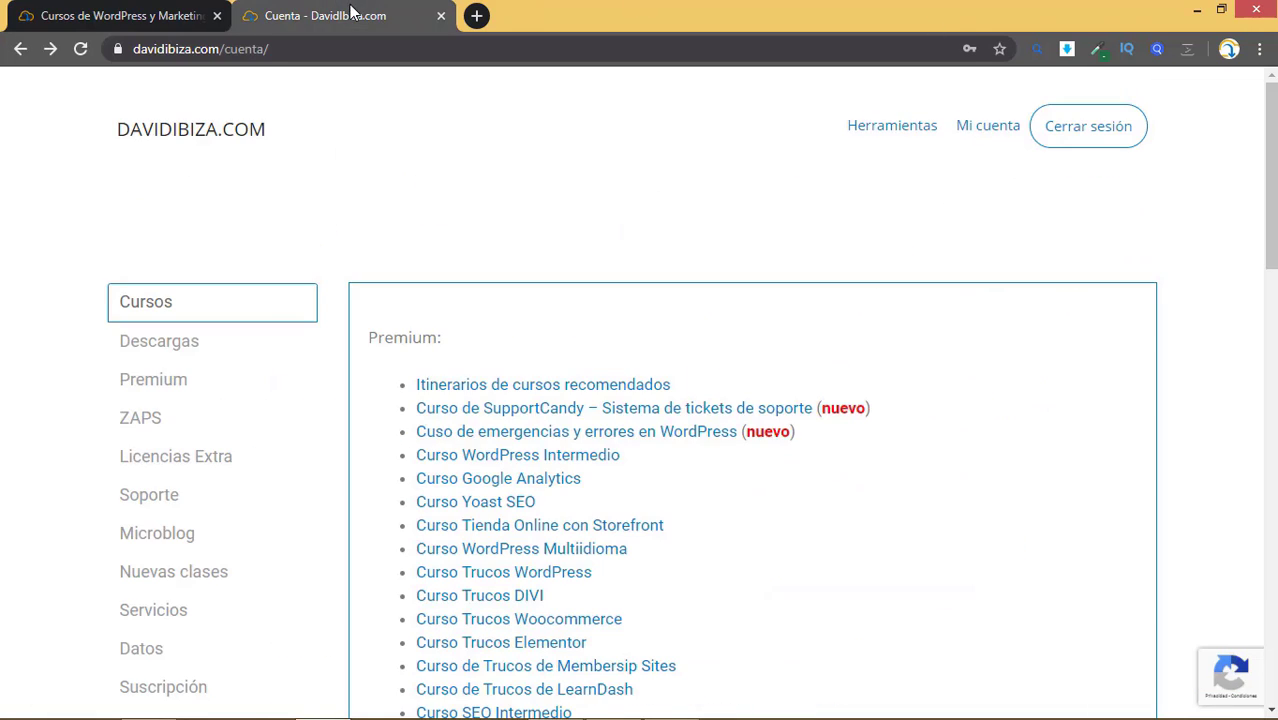
scroll(479, 385, down, 1)
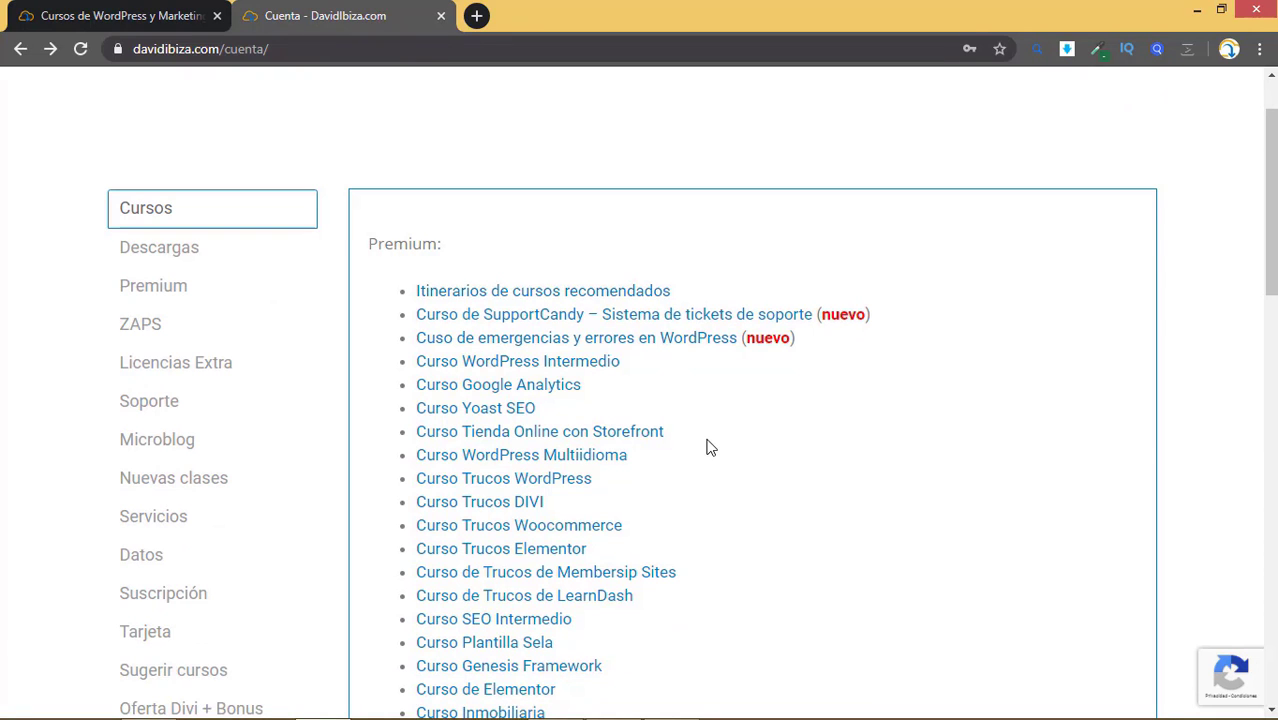
scroll(560, 400, down, 1)
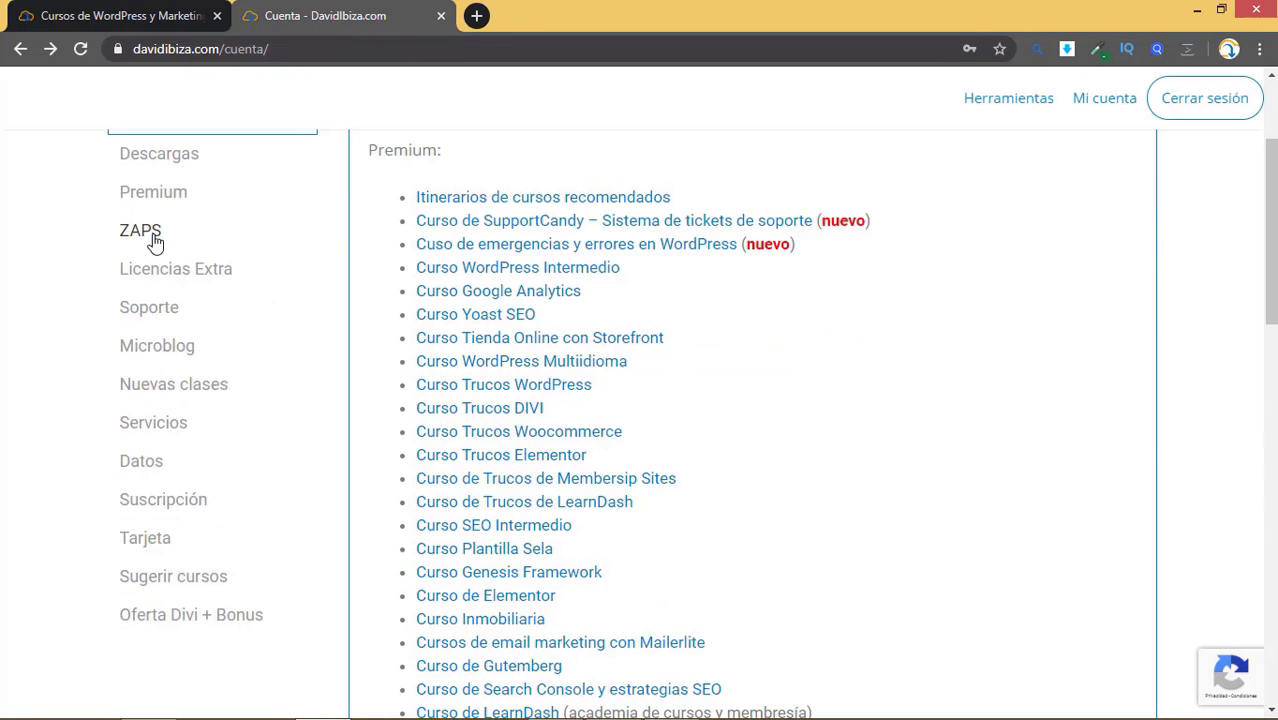
scroll(194, 280, up, 1)
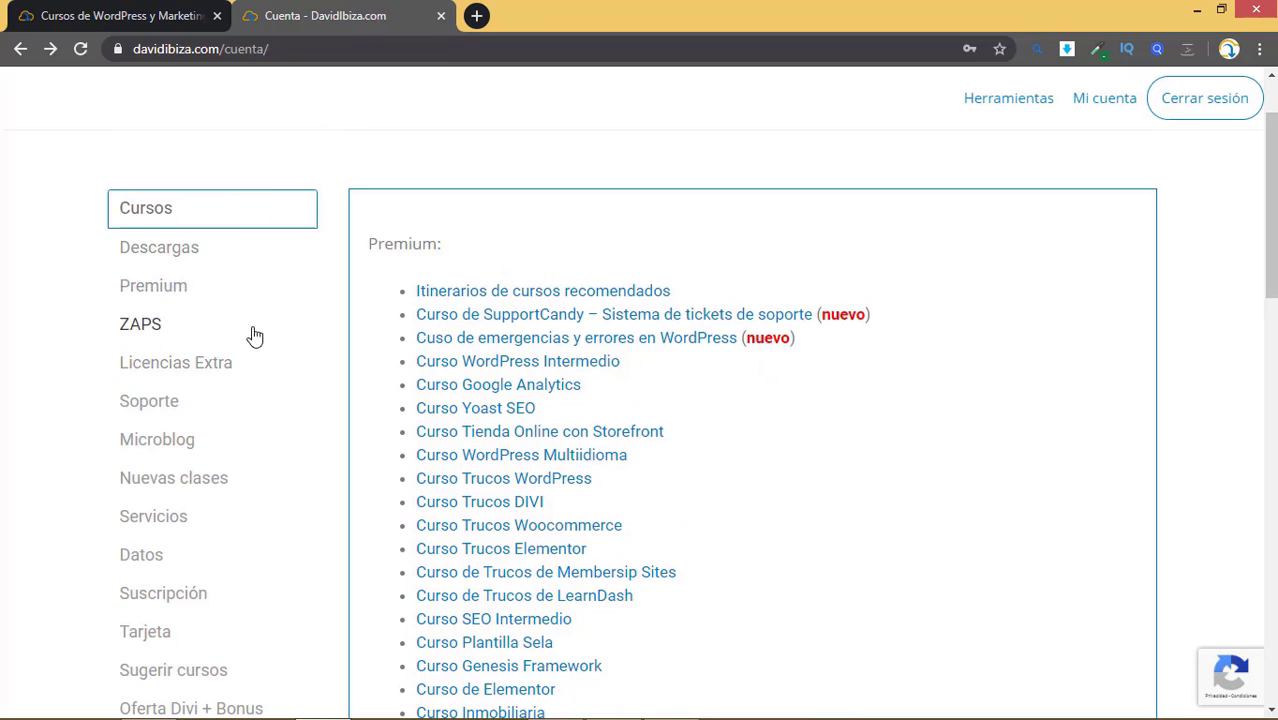
scroll(222, 277, down, 2)
scroll(180, 170, up, 1)
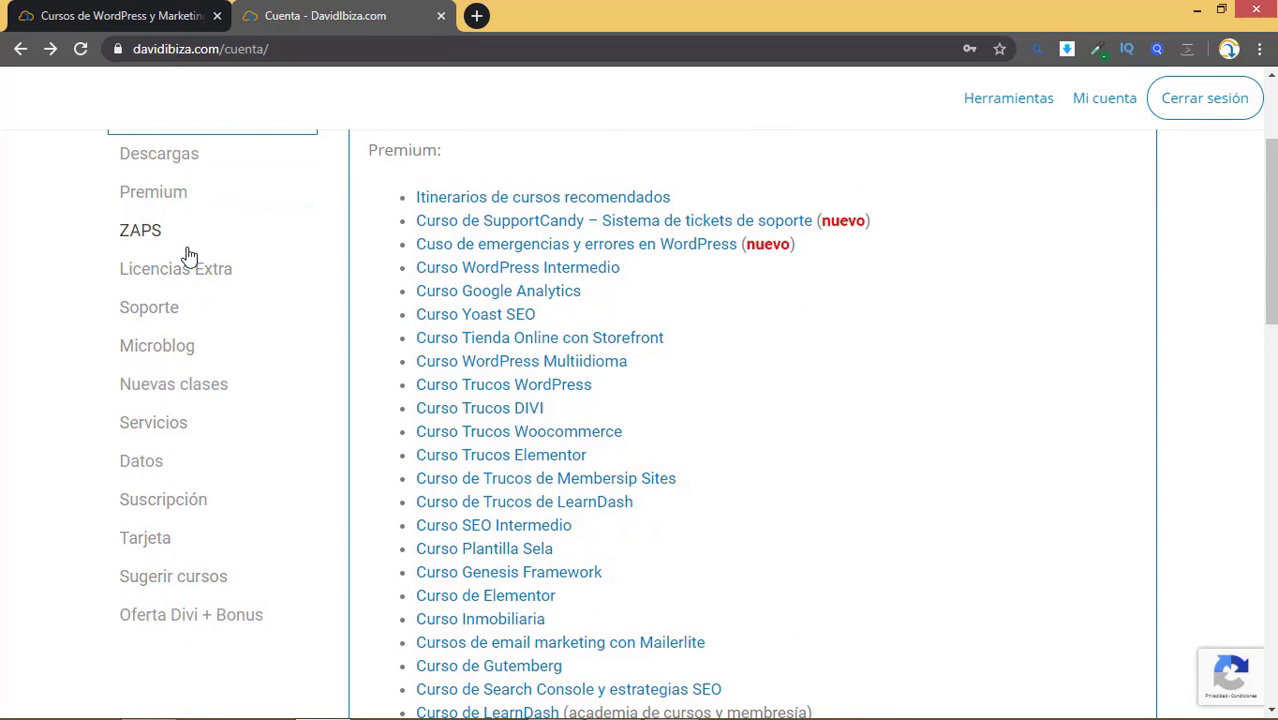
scroll(490, 289, up, 2)
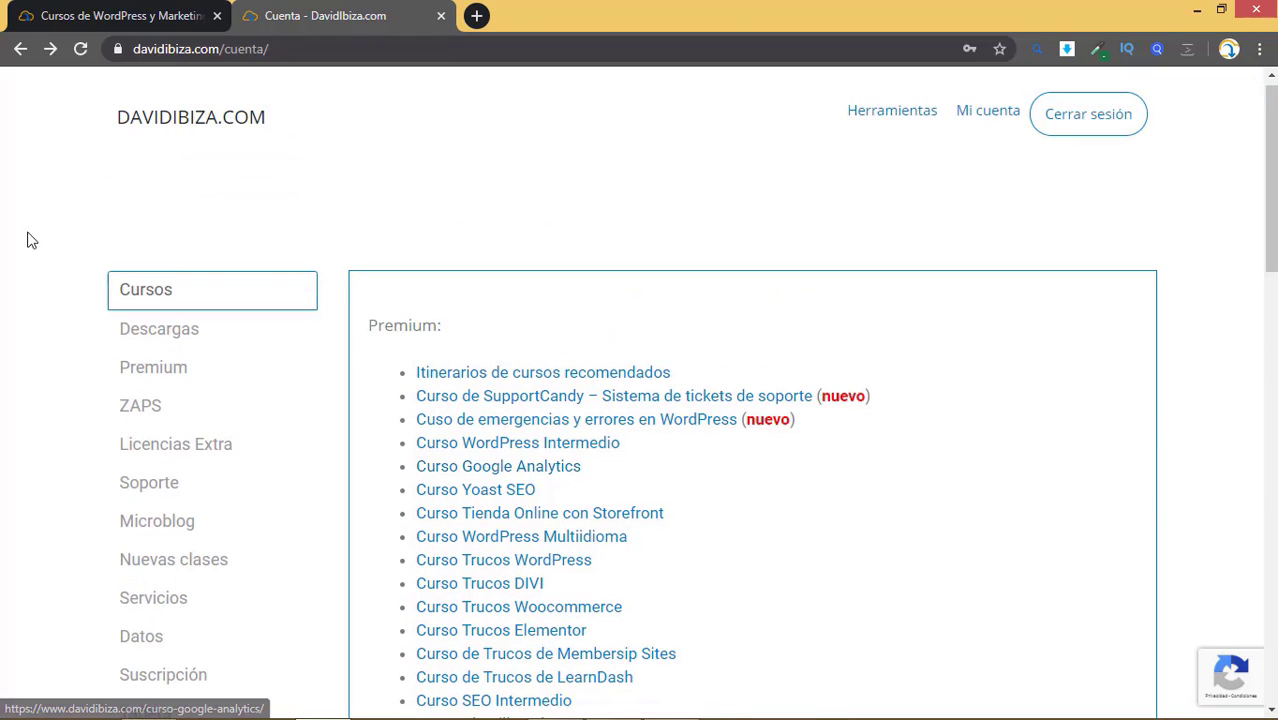
Step: Return to the Cursos de WordPress tab and scroll down the page
click(140, 15)
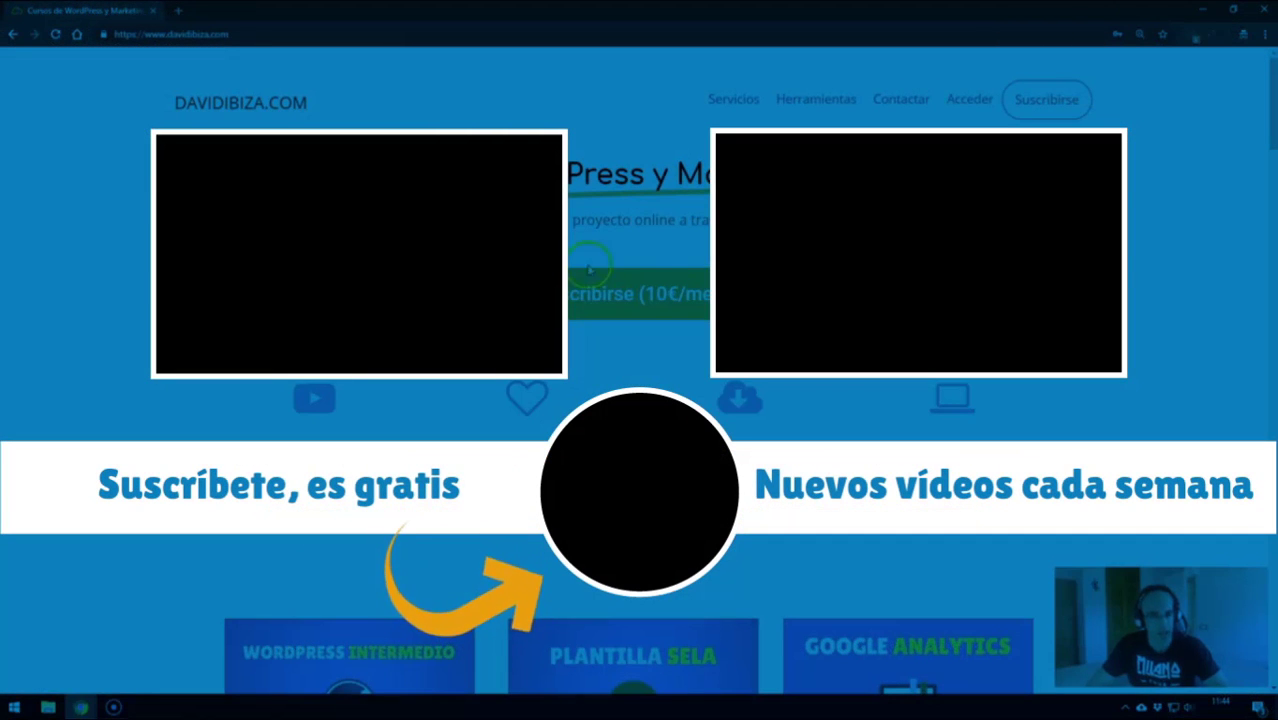
scroll(640, 400, down, 1)
scroll(640, 400, down, 1)
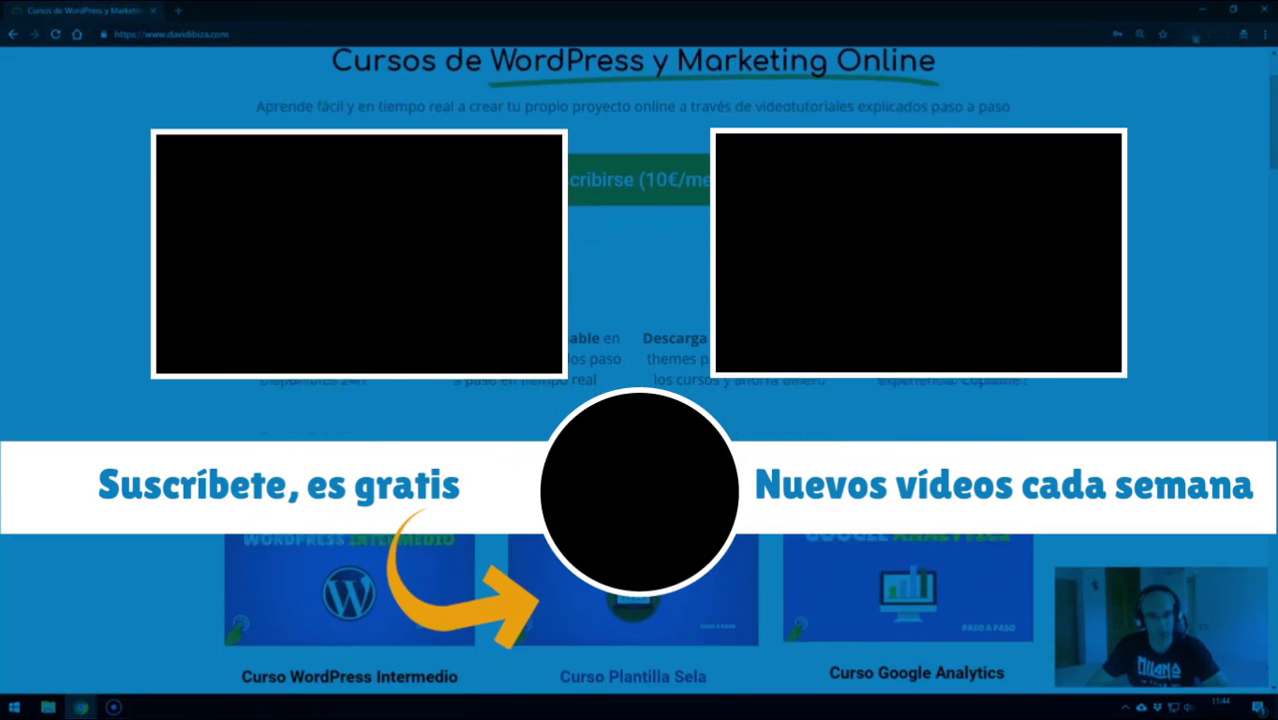